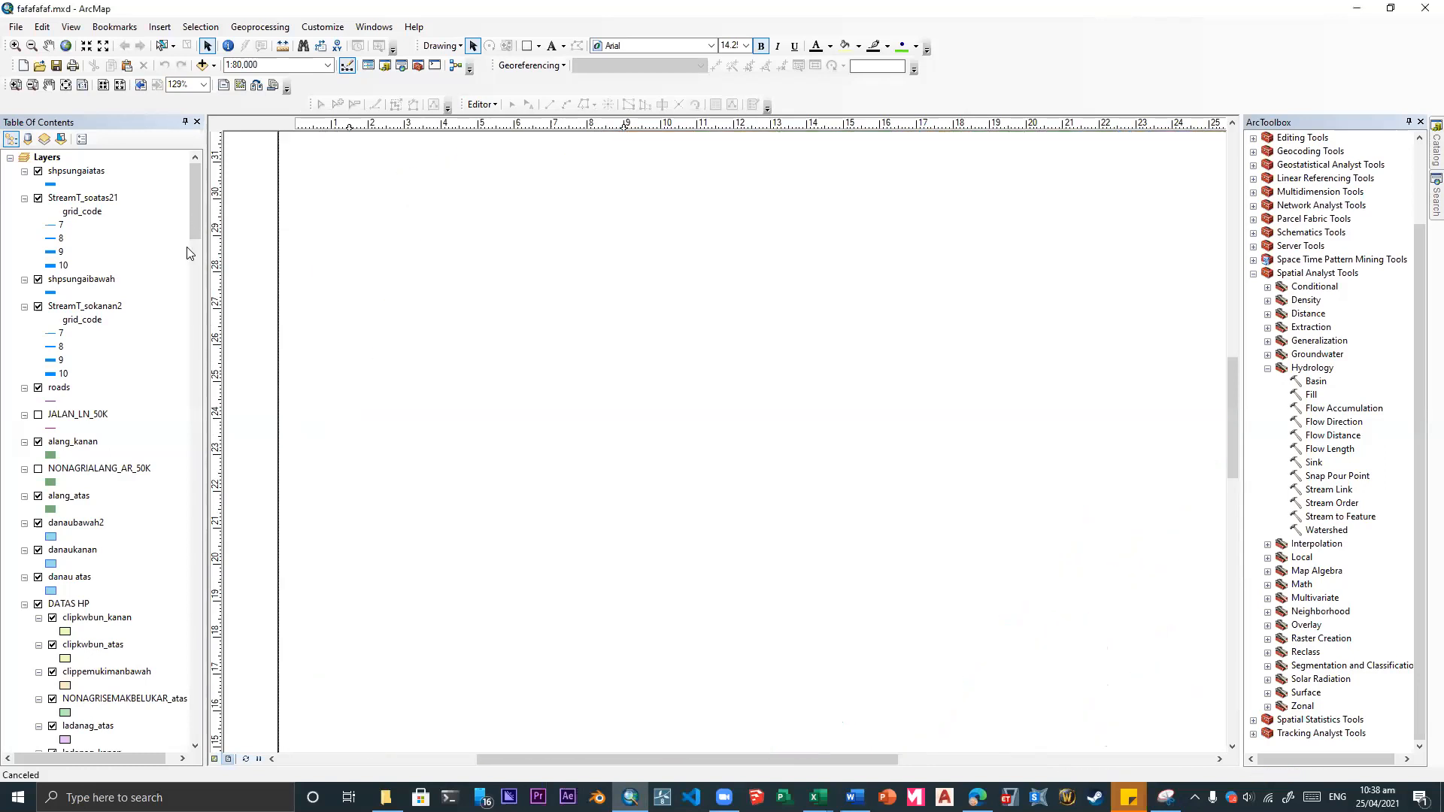
- Look through the map's layer list, from the stream layers down to the flow direction, fill, DAS MENTAH and basin groups
left_click_drag(197, 219, 187, 501)
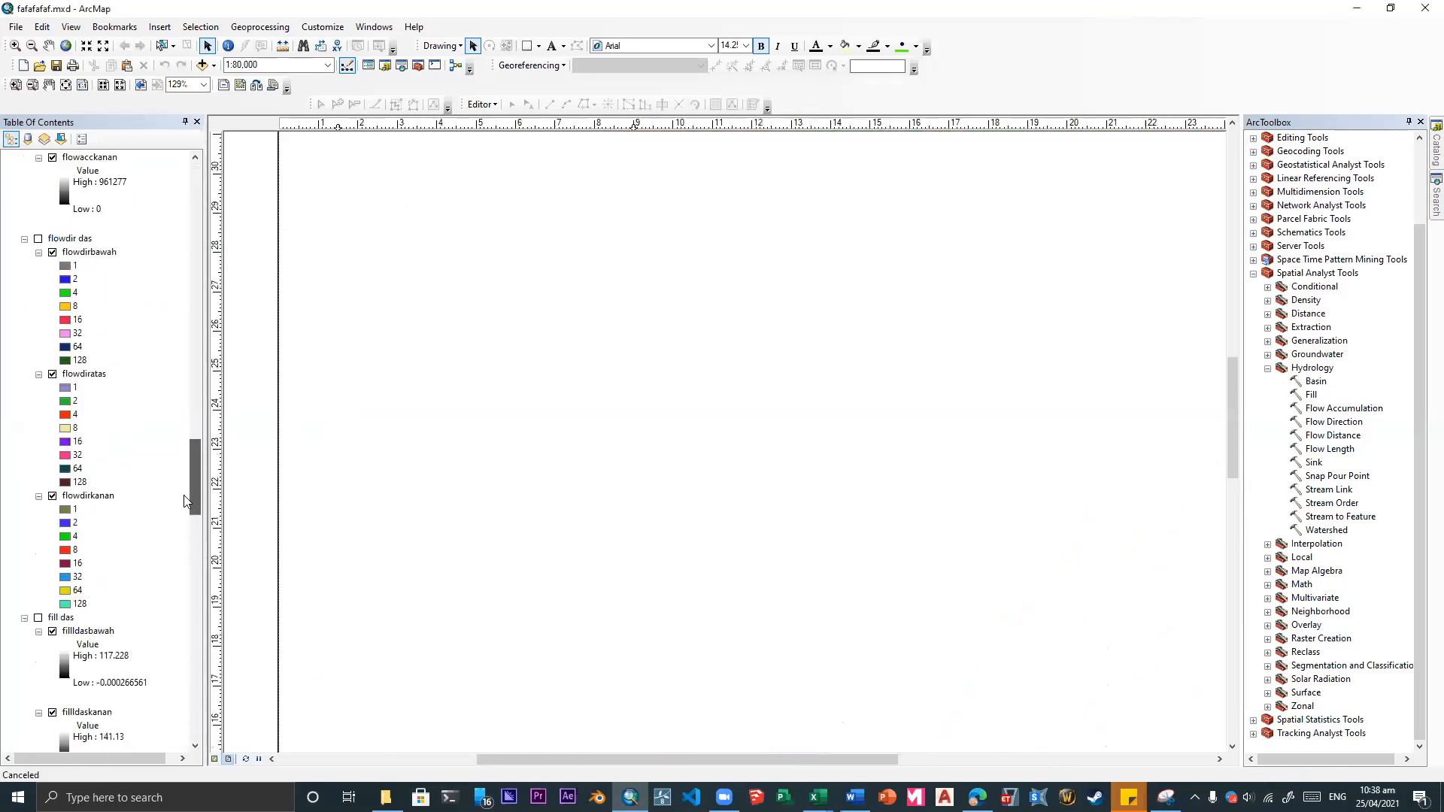
scroll(188, 502, "down", 5)
scroll(195, 493, "down", 7)
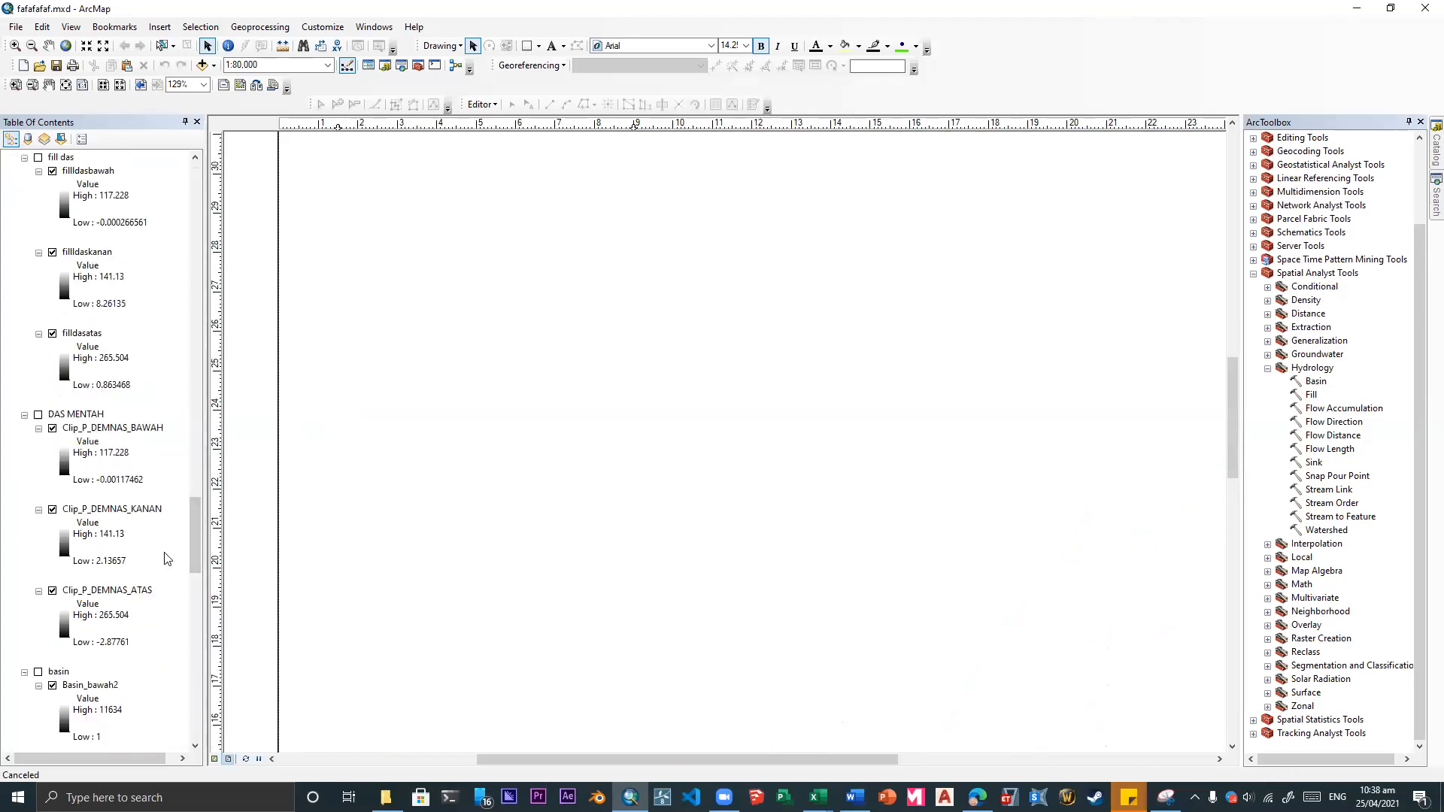
left_click_drag(195, 500, 194, 188)
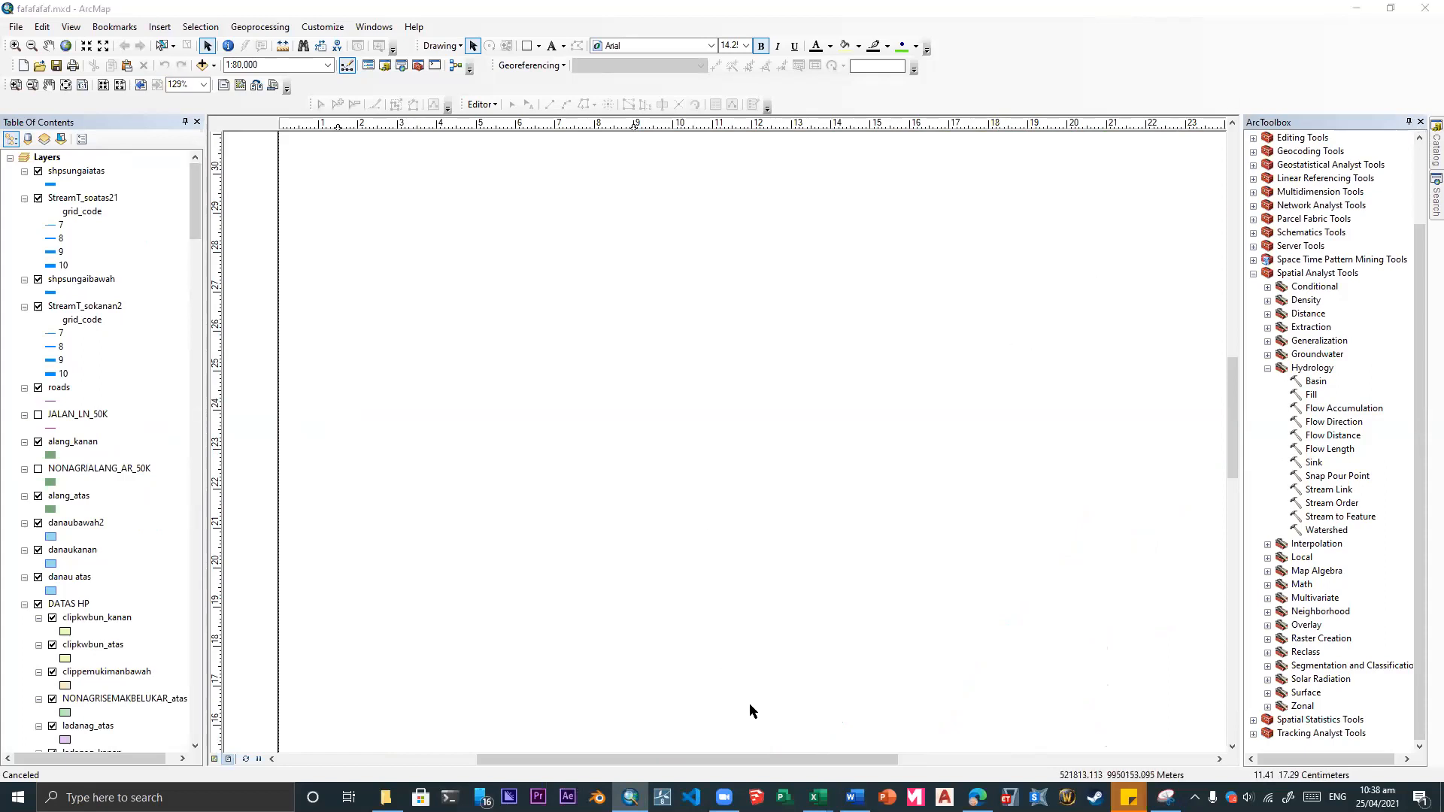
- Switch to Modul Pelatihan.pdf in the browser and examine the raster data structure diagrams and the aerial photo example
mouse_move(978, 798)
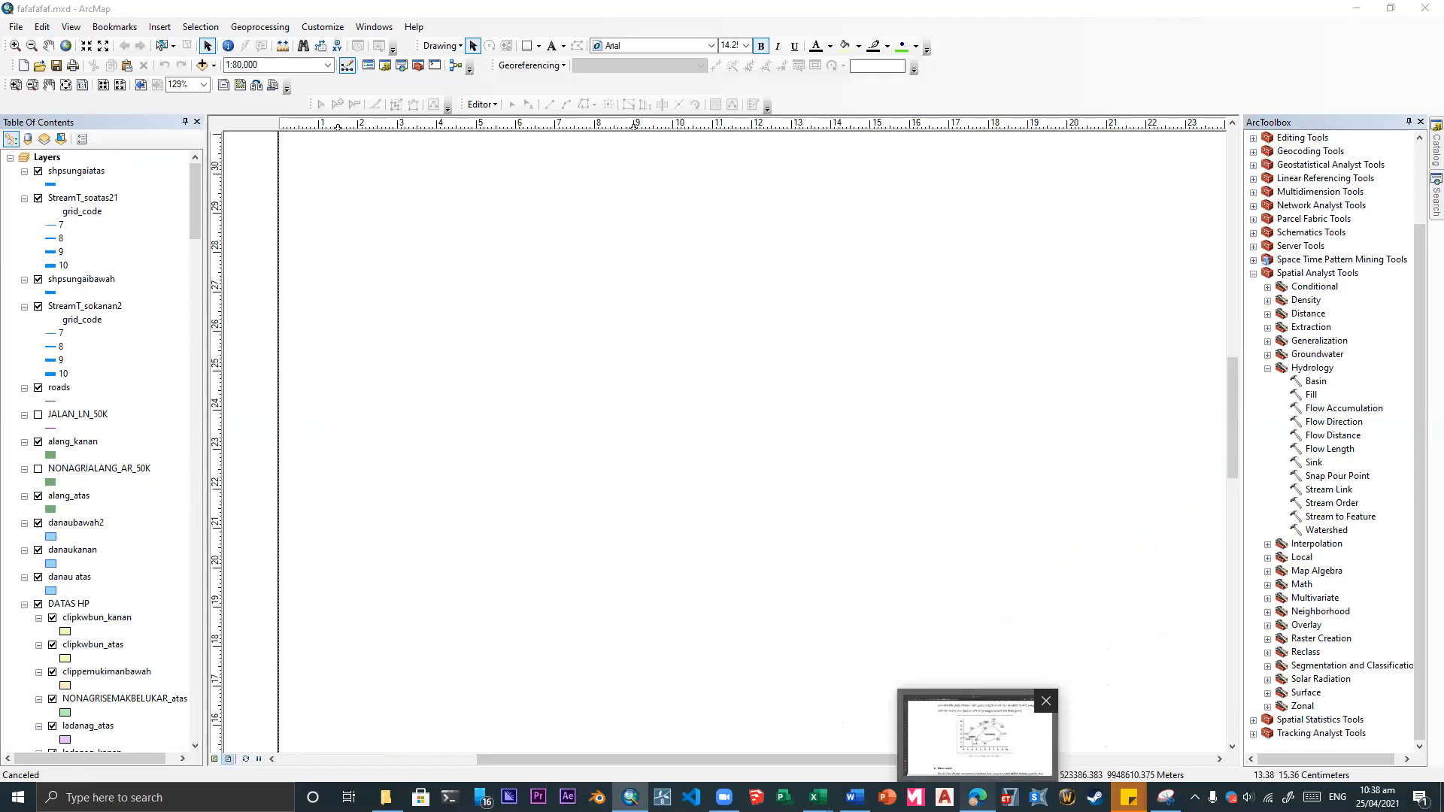
left_click(972, 732)
scroll(798, 486, "down", 10)
scroll(798, 485, "down", 5)
scroll(804, 446, "down", 2)
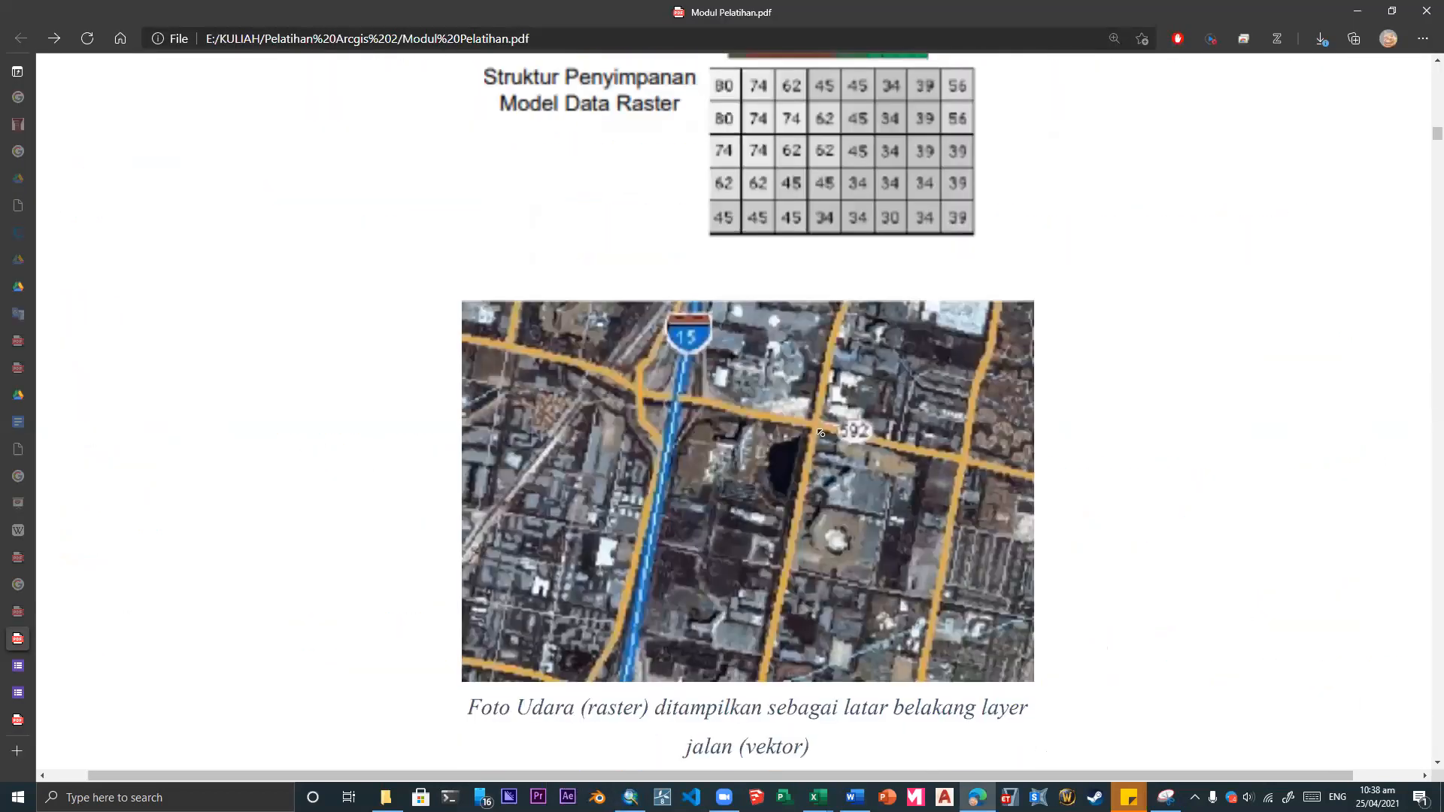
scroll(827, 396, "up", 5)
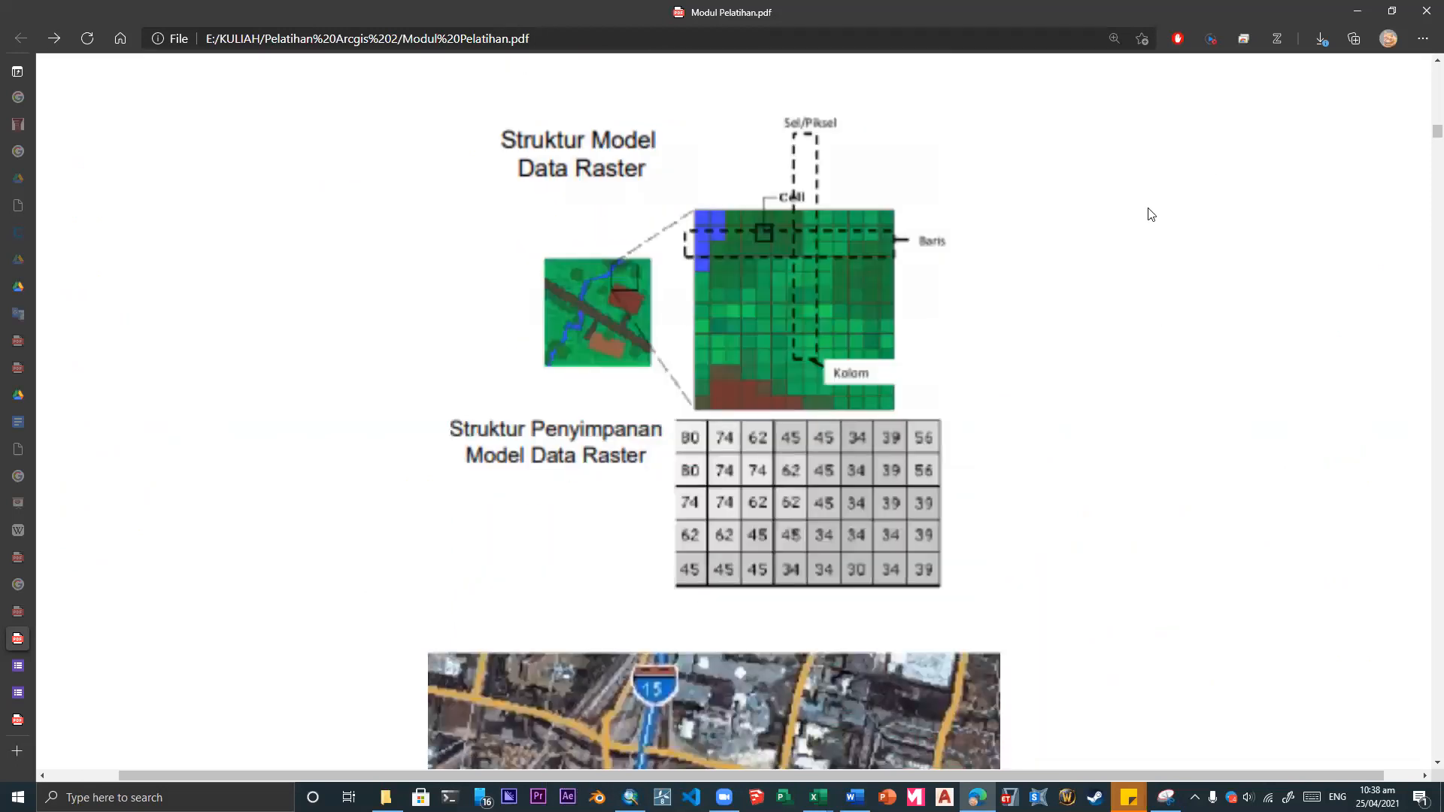
scroll(953, 342, "down", 10)
scroll(953, 343, "up", 3)
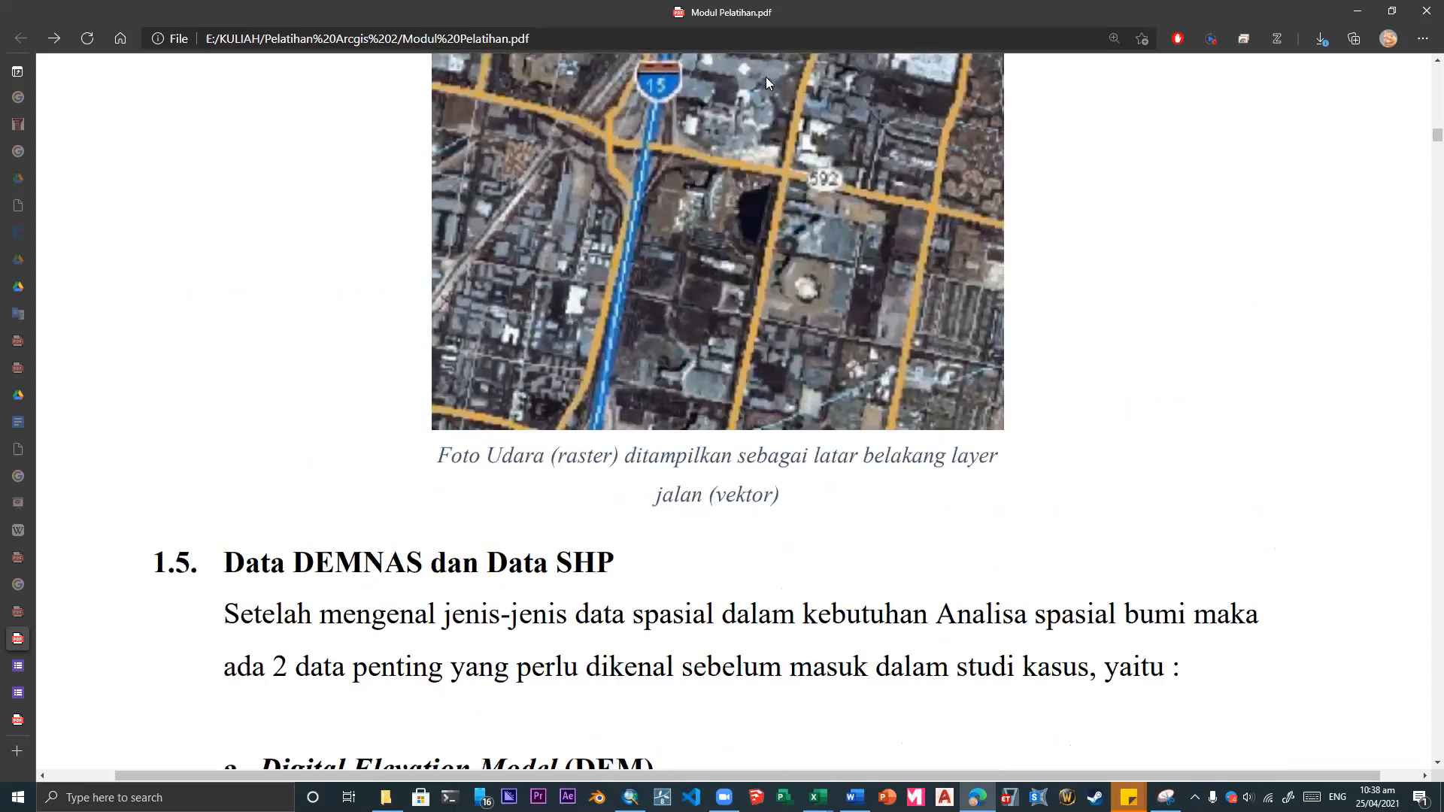
scroll(858, 361, "down", 3)
scroll(858, 381, "up", 2)
scroll(858, 381, "down", 2)
- Read section 1.5 of the module, covering the Digital Elevation Model text, its elevation map and the Shapefile description
middle_click(833, 314)
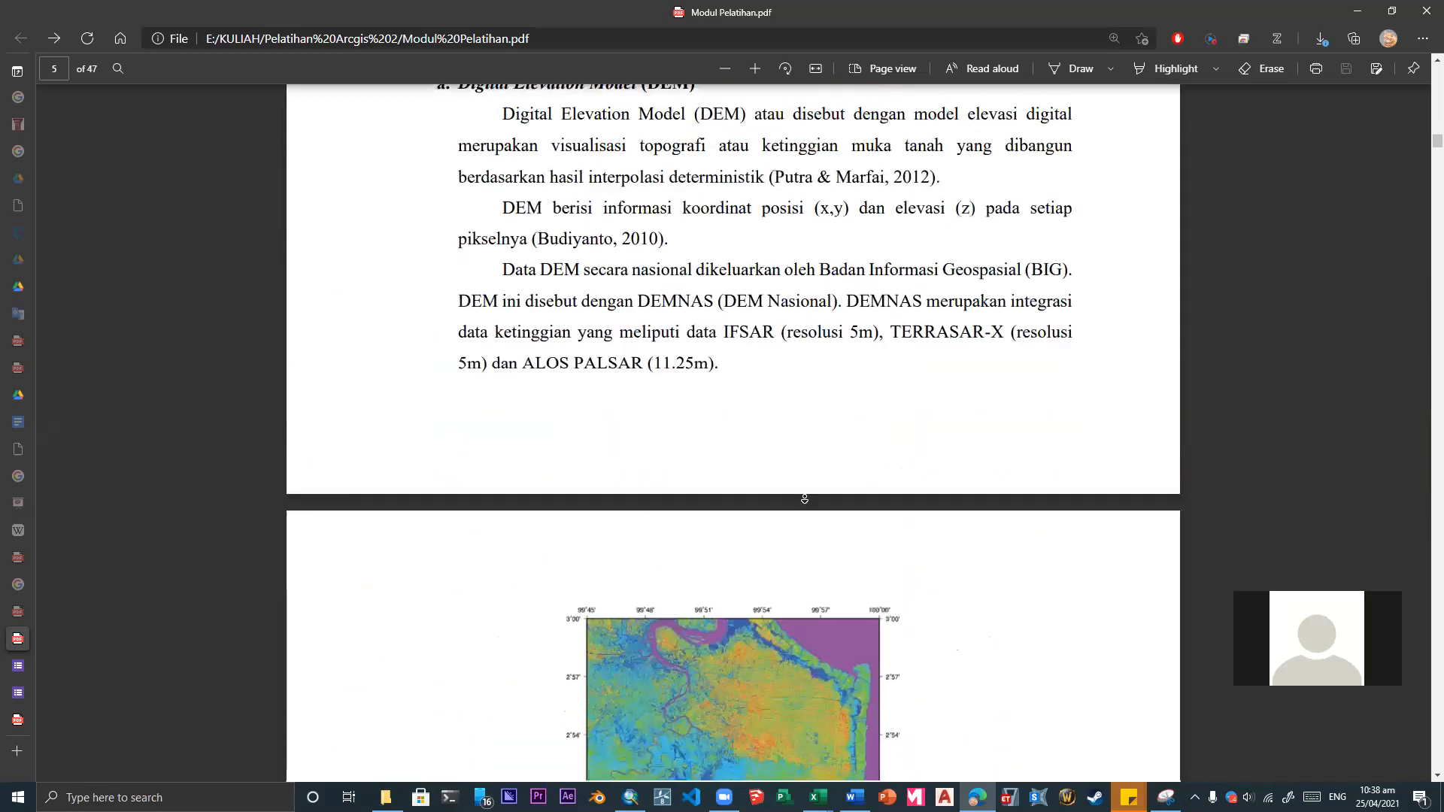
middle_click(802, 453)
middle_click(786, 445)
middle_click(784, 455)
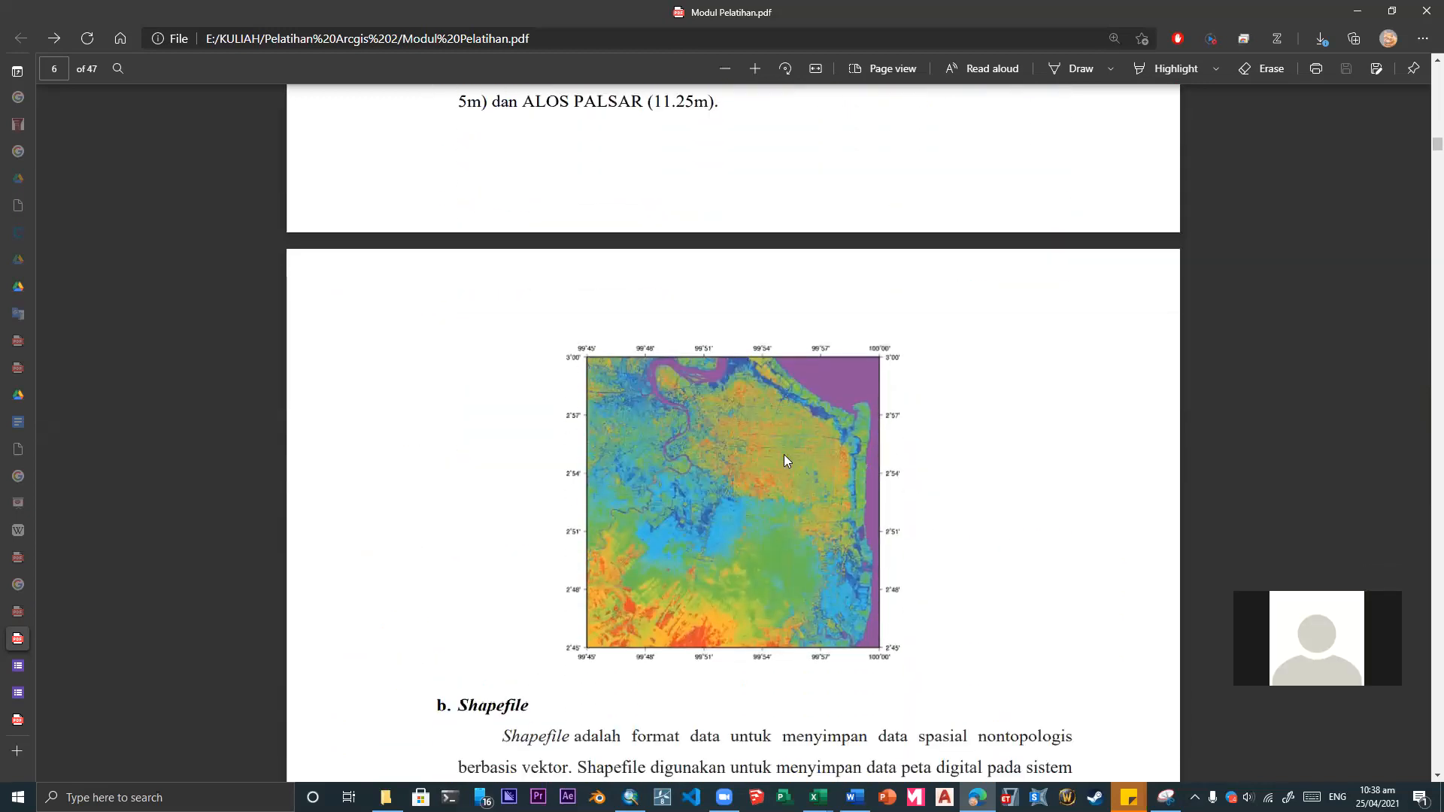
middle_click(774, 506)
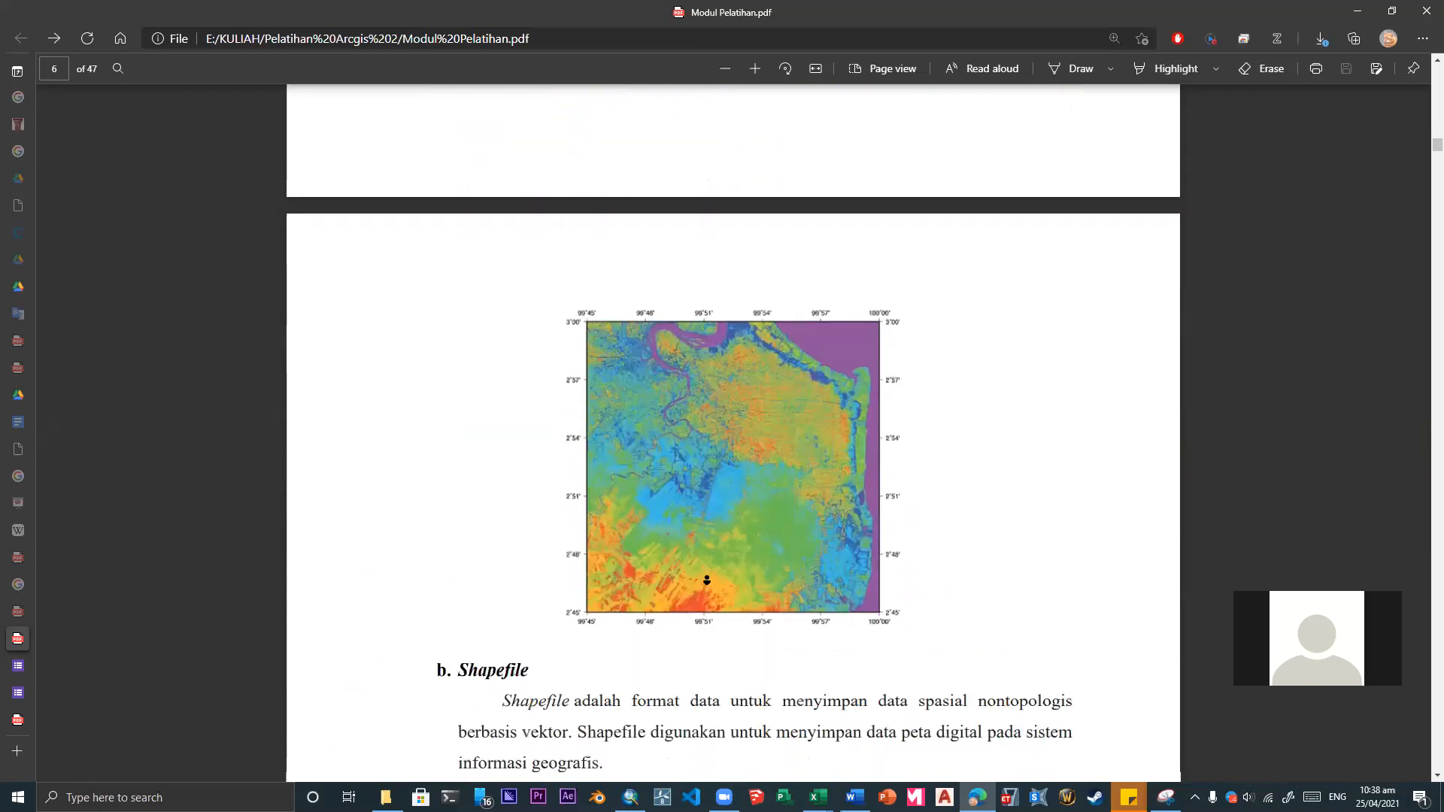
middle_click(727, 602)
middle_click(749, 629)
middle_click(728, 670)
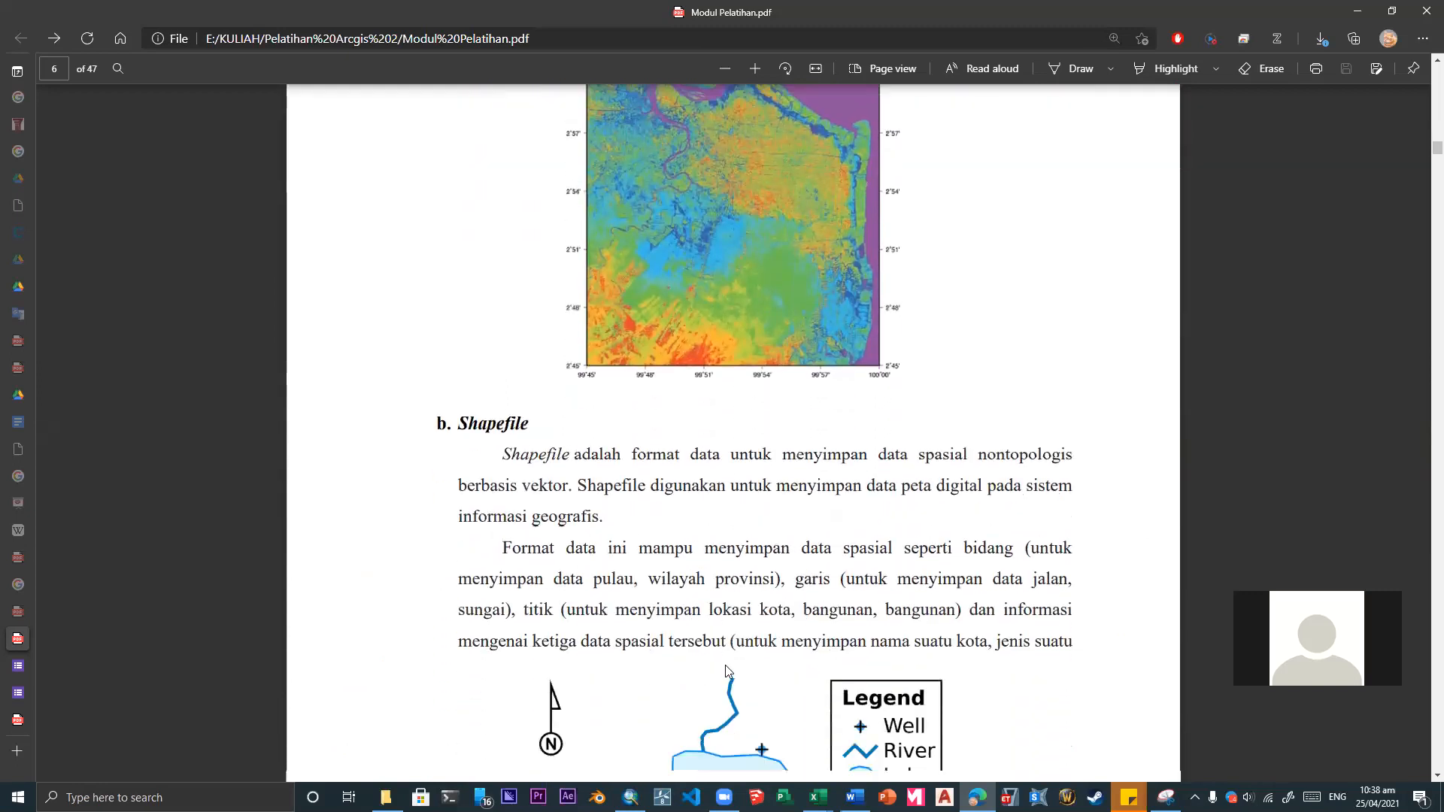
scroll(728, 669, "down", 1)
scroll(706, 435, "up", 2)
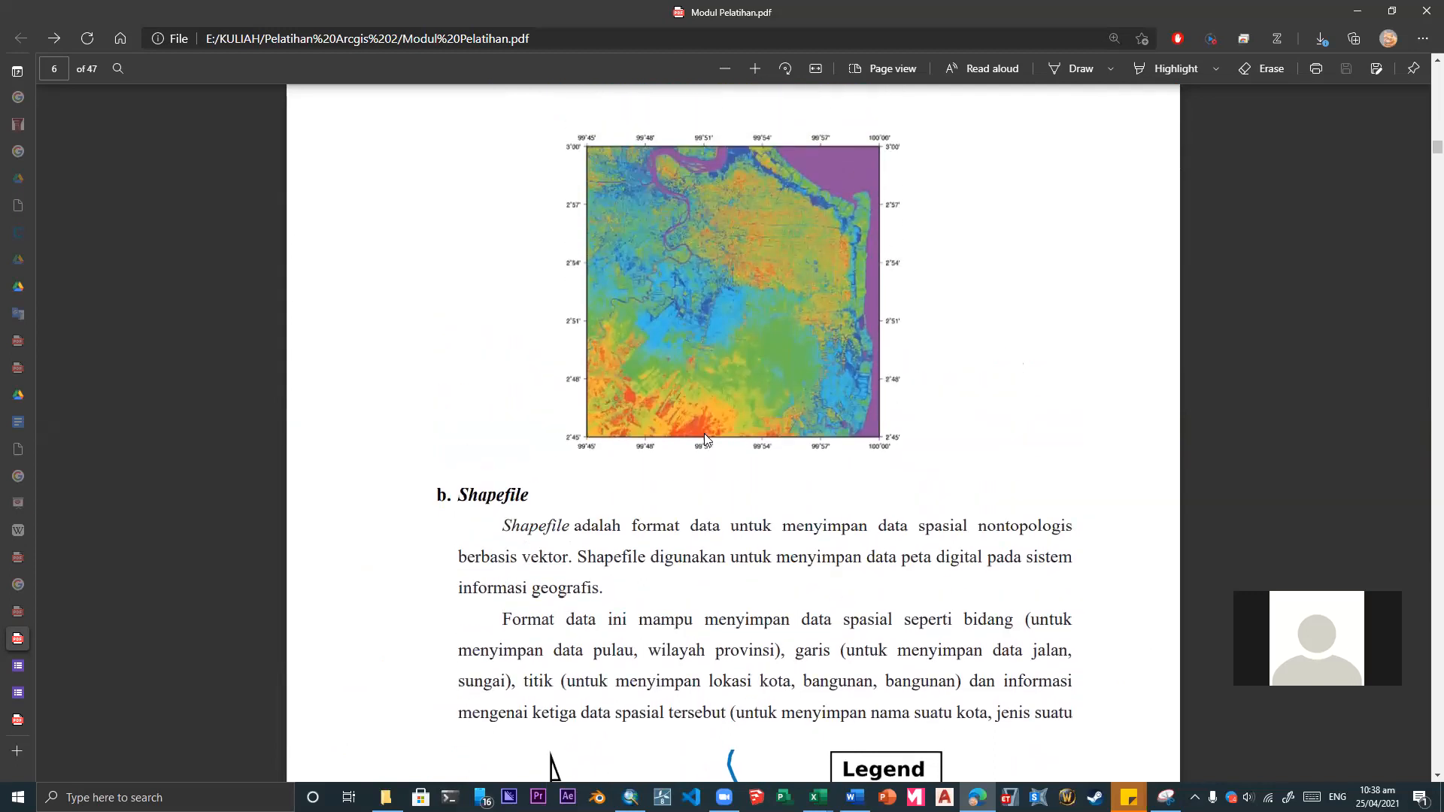
- Go back to section 1.4 on raster and vector spatial data and the watershed illustration preceding it
scroll(705, 434, "up", 15)
middle_click(815, 308)
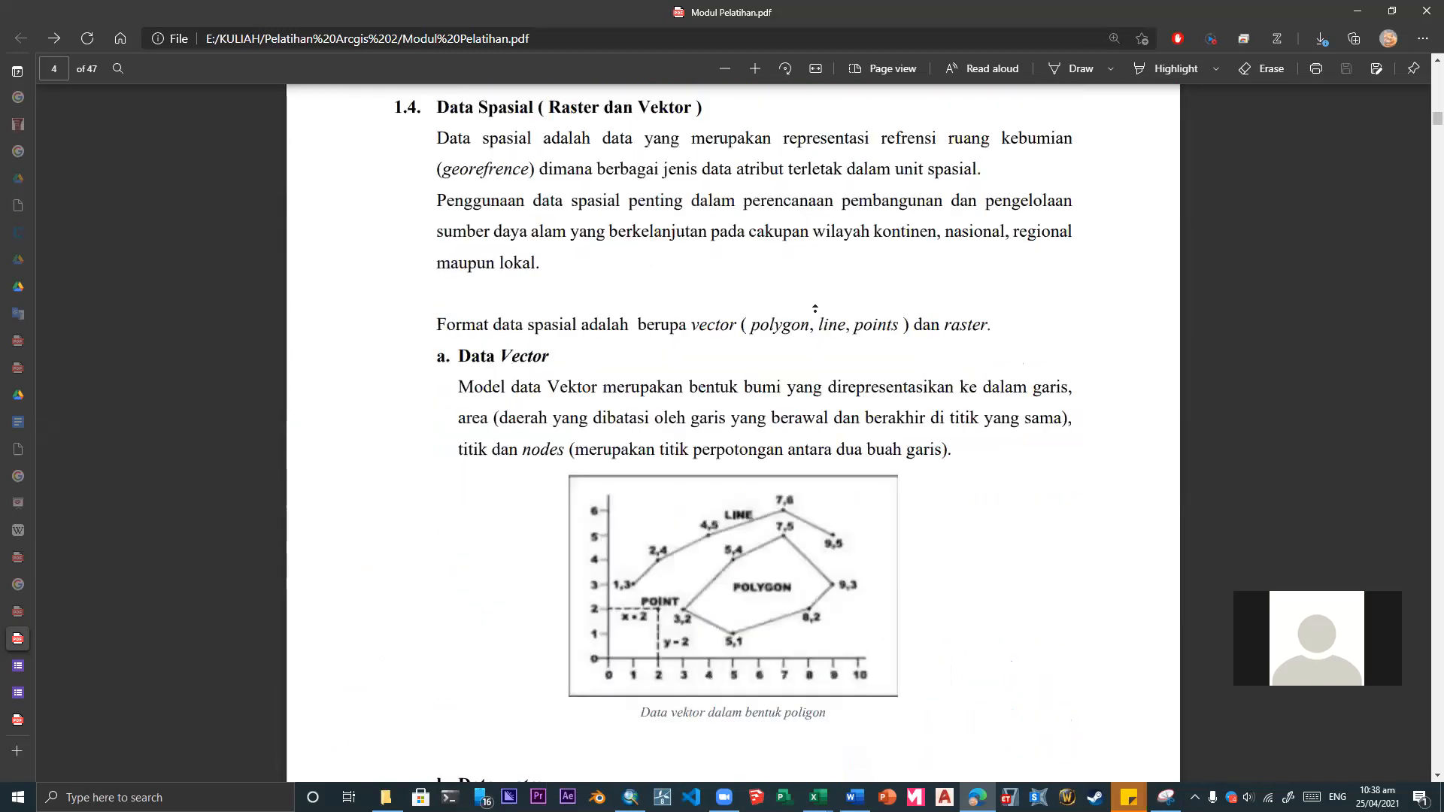
scroll(993, 461, "up", 5)
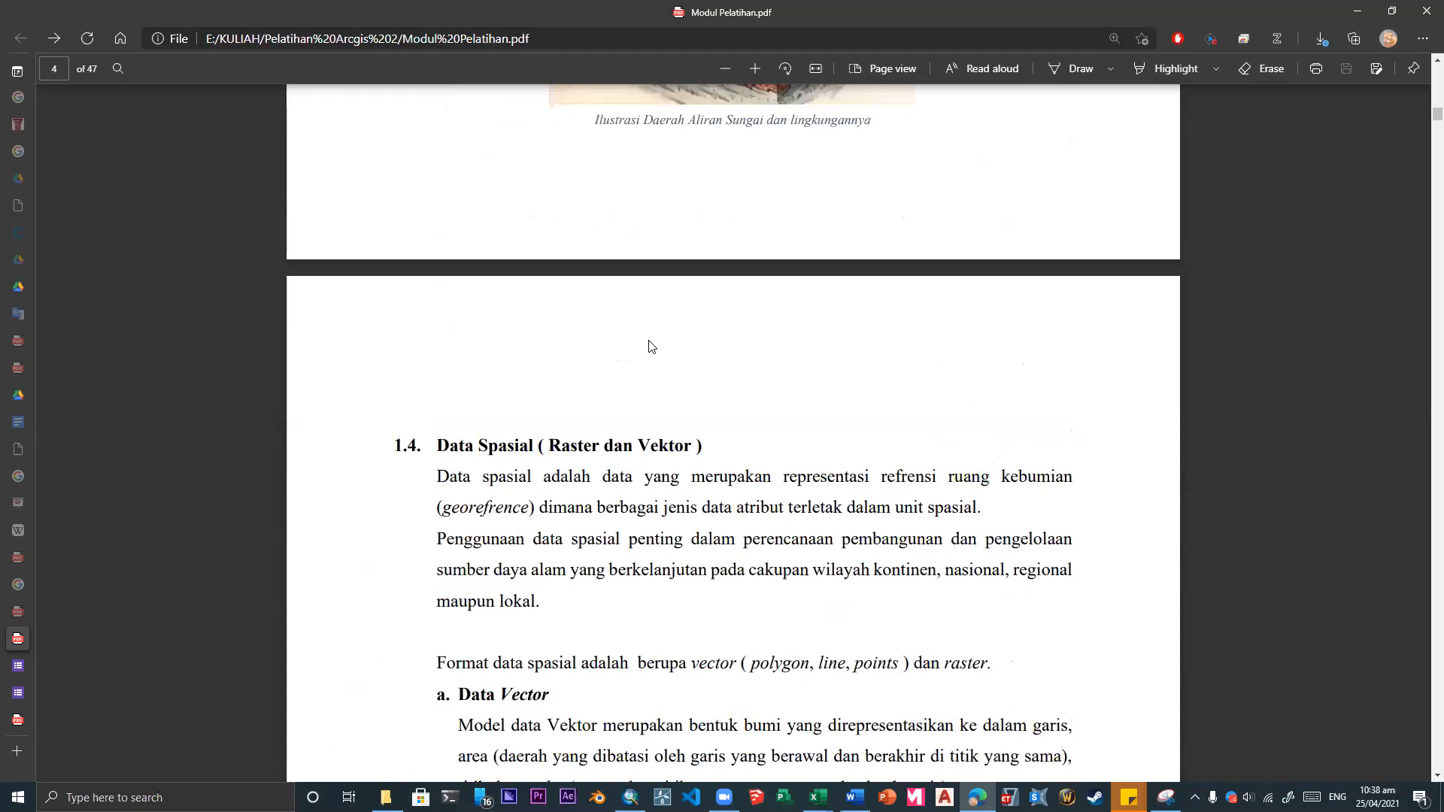
scroll(662, 348, "up", 10)
scroll(1020, 93, "down", 6)
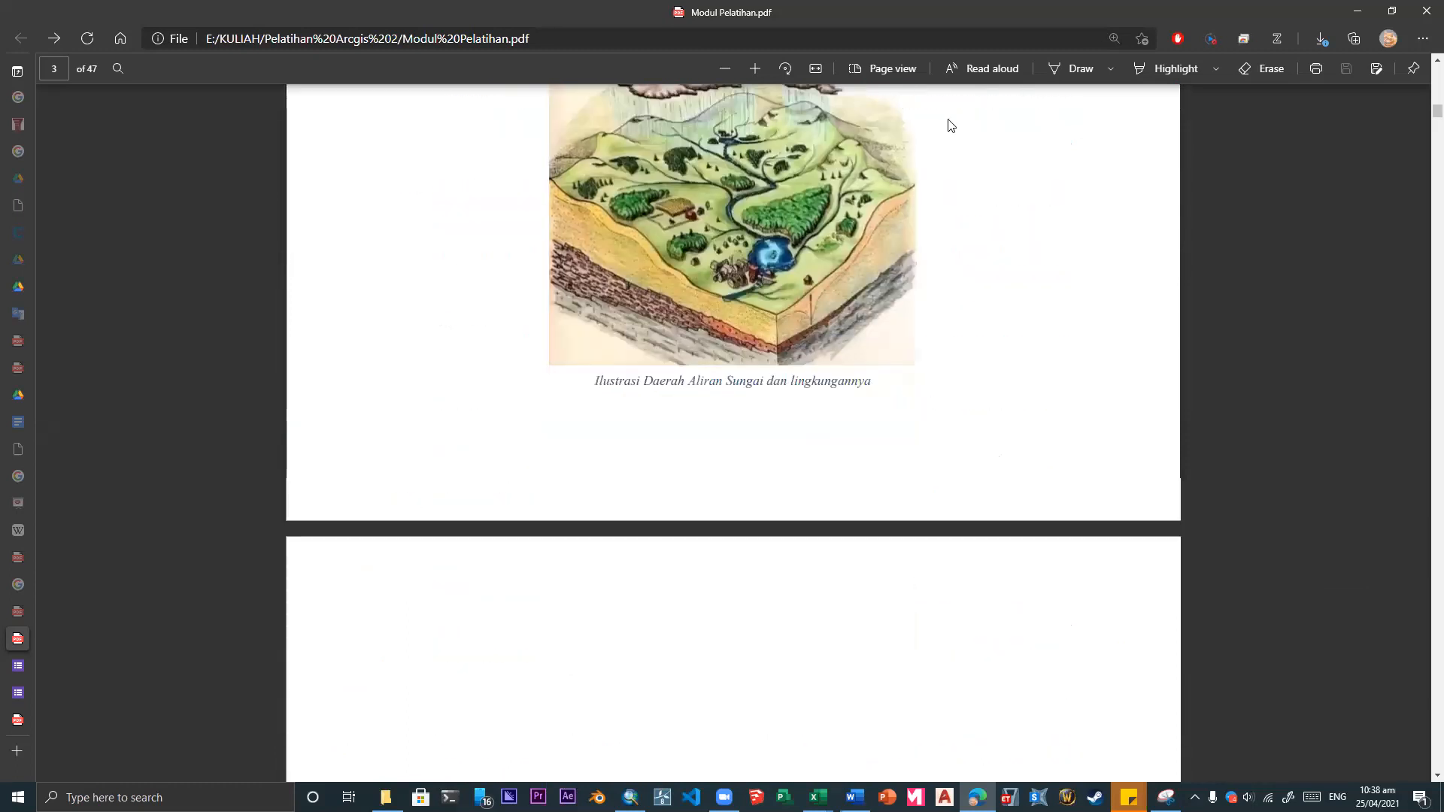
scroll(950, 125, "down", 2)
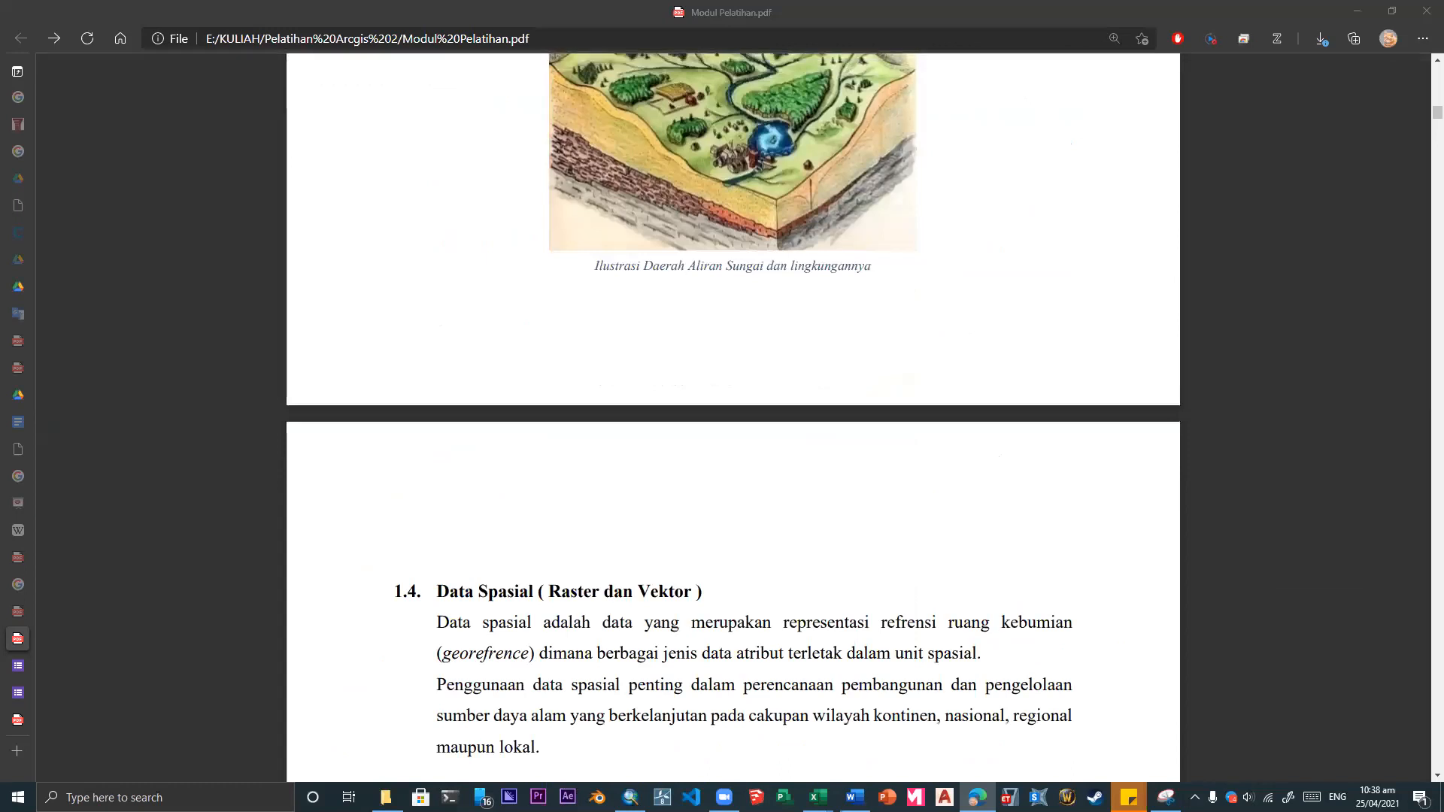
- Look ahead to Modul 2 and examine the DEMNAS data download instructions in section 2.1.1
scroll(914, 415, "down", 15)
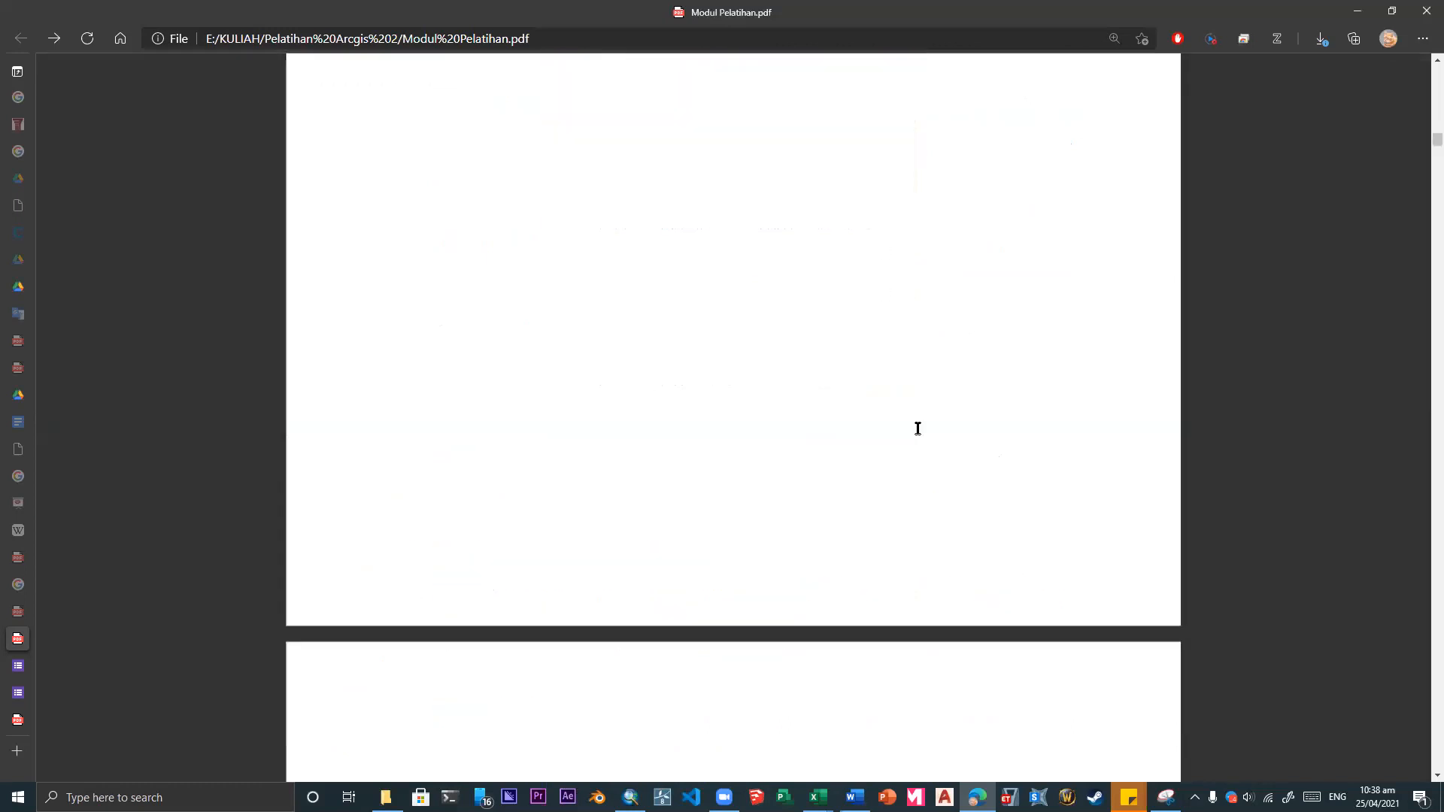
scroll(911, 410, "down", 7)
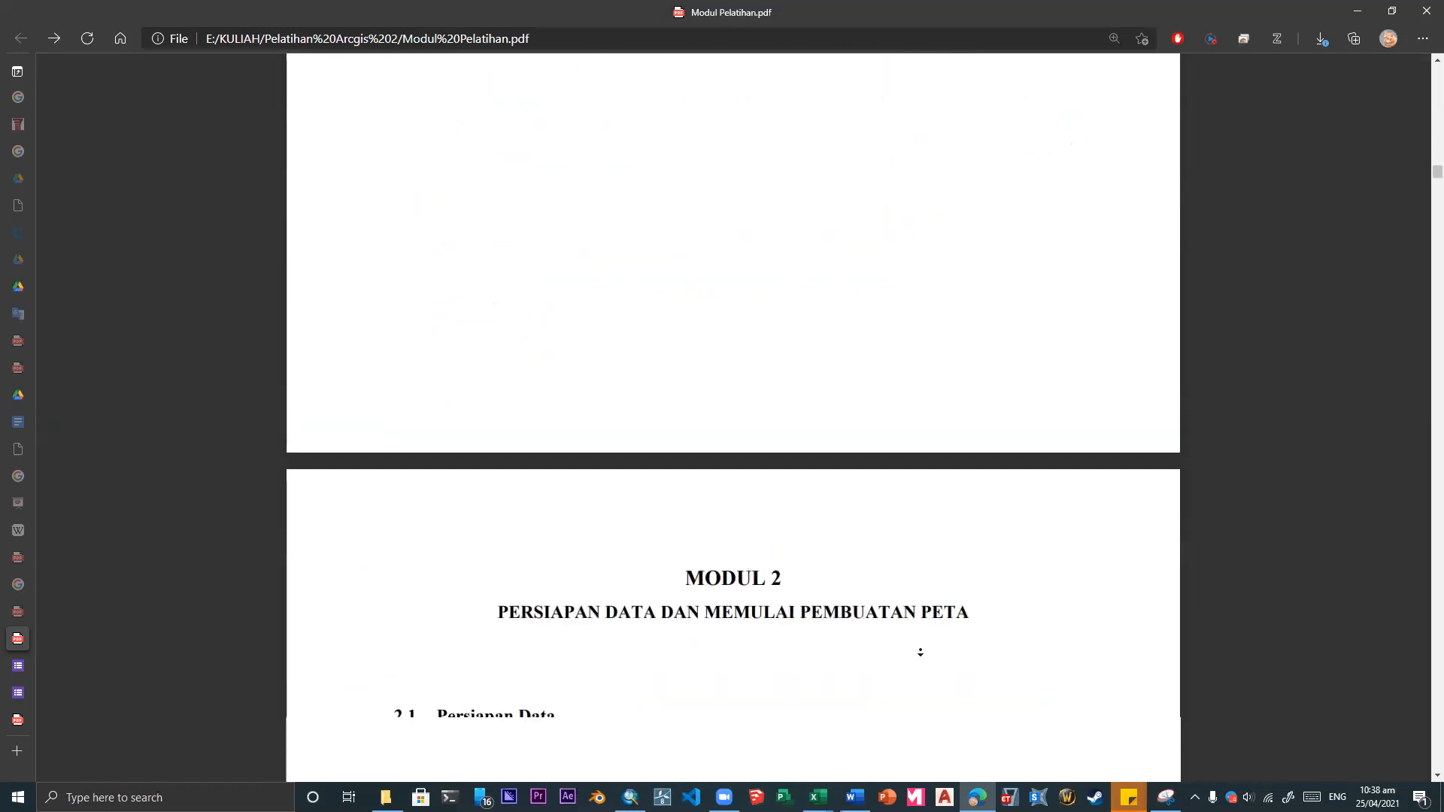
scroll(914, 422, "down", 5)
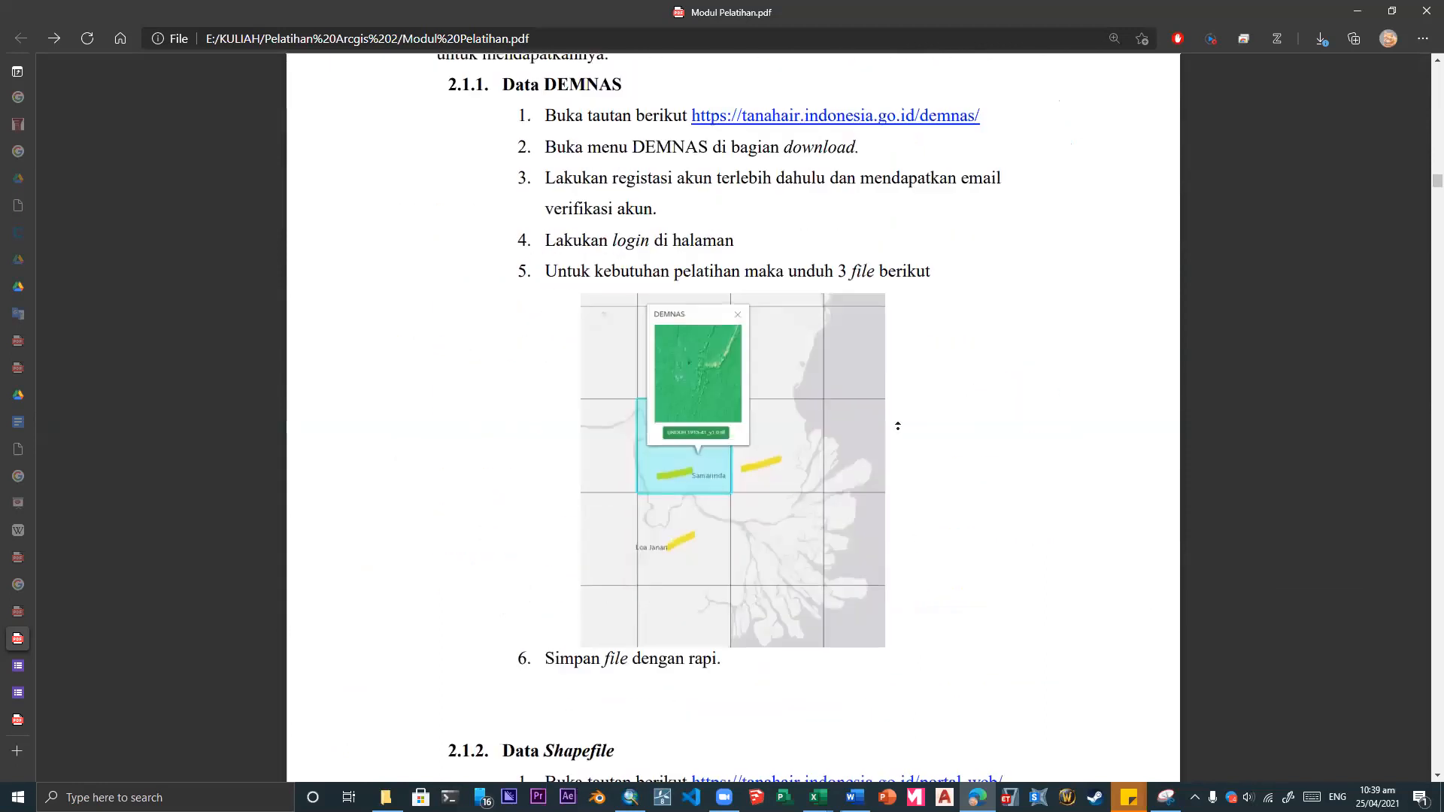
scroll(896, 429, "up", 3)
scroll(971, 602, "down", 1)
scroll(948, 482, "down", 3)
- Return to section 1.5 and examine the DEMNAS elevation map above the Shapefile heading
scroll(937, 442, "up", 10)
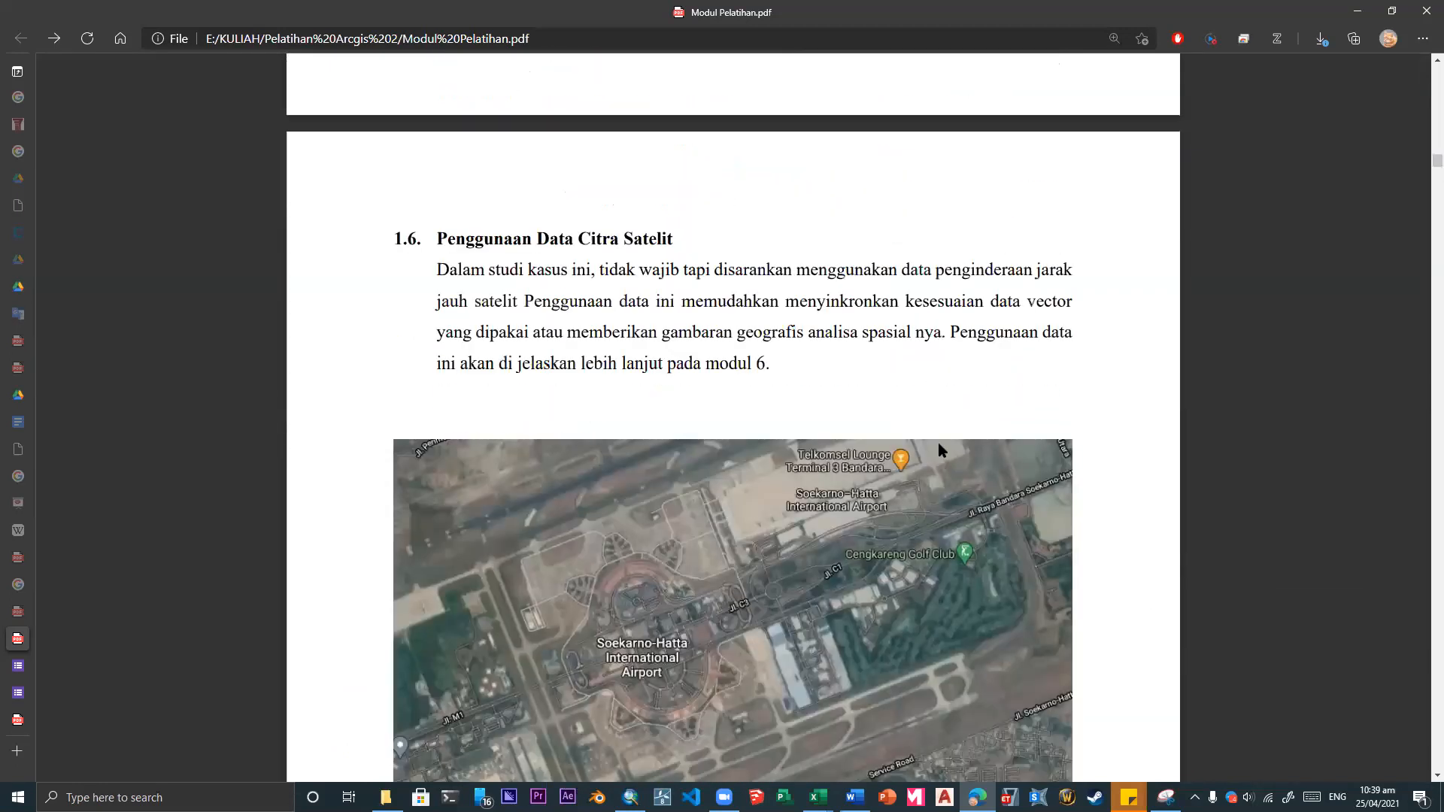
scroll(941, 465, "up", 3)
scroll(927, 371, "up", 10)
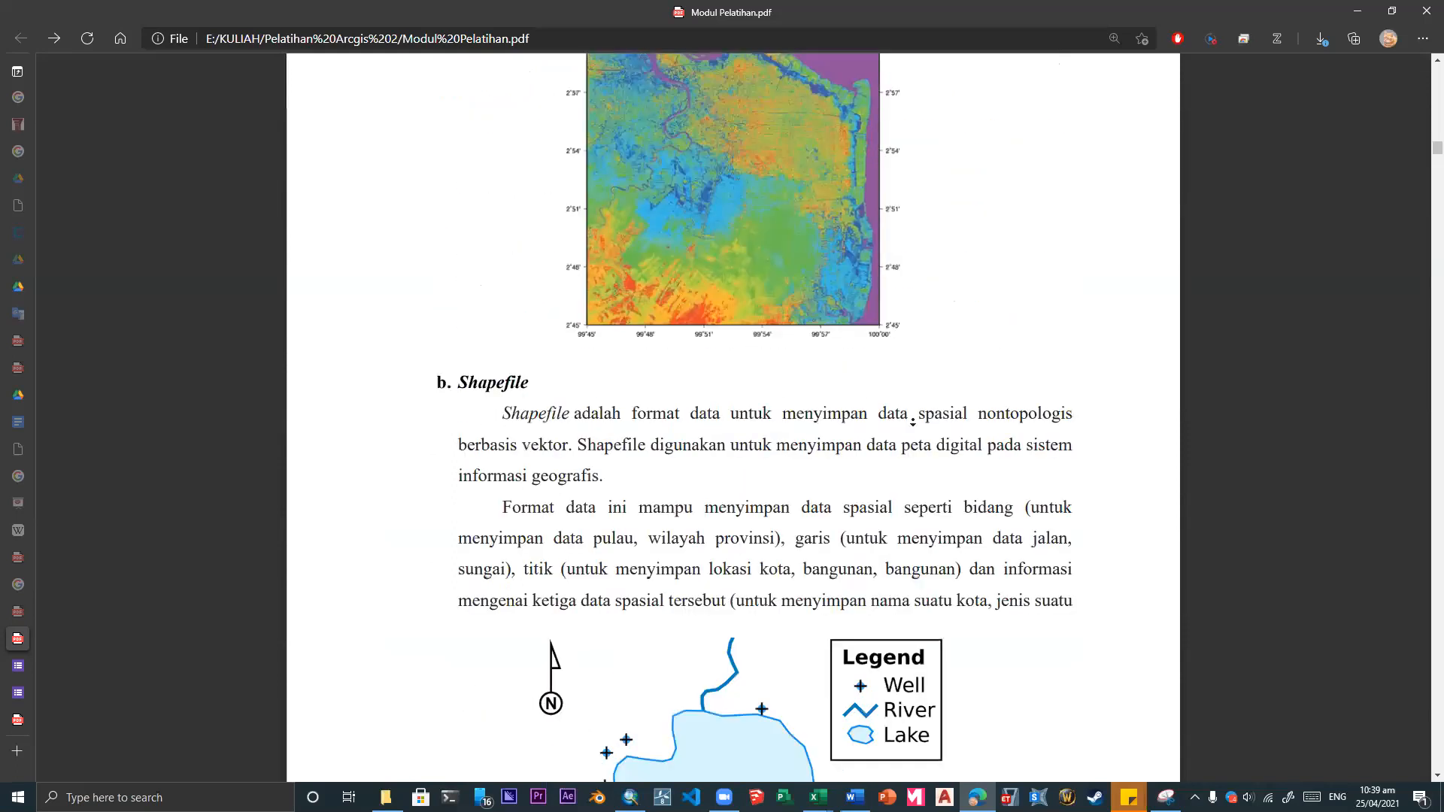
scroll(918, 471, "down", 2)
scroll(919, 470, "up", 7)
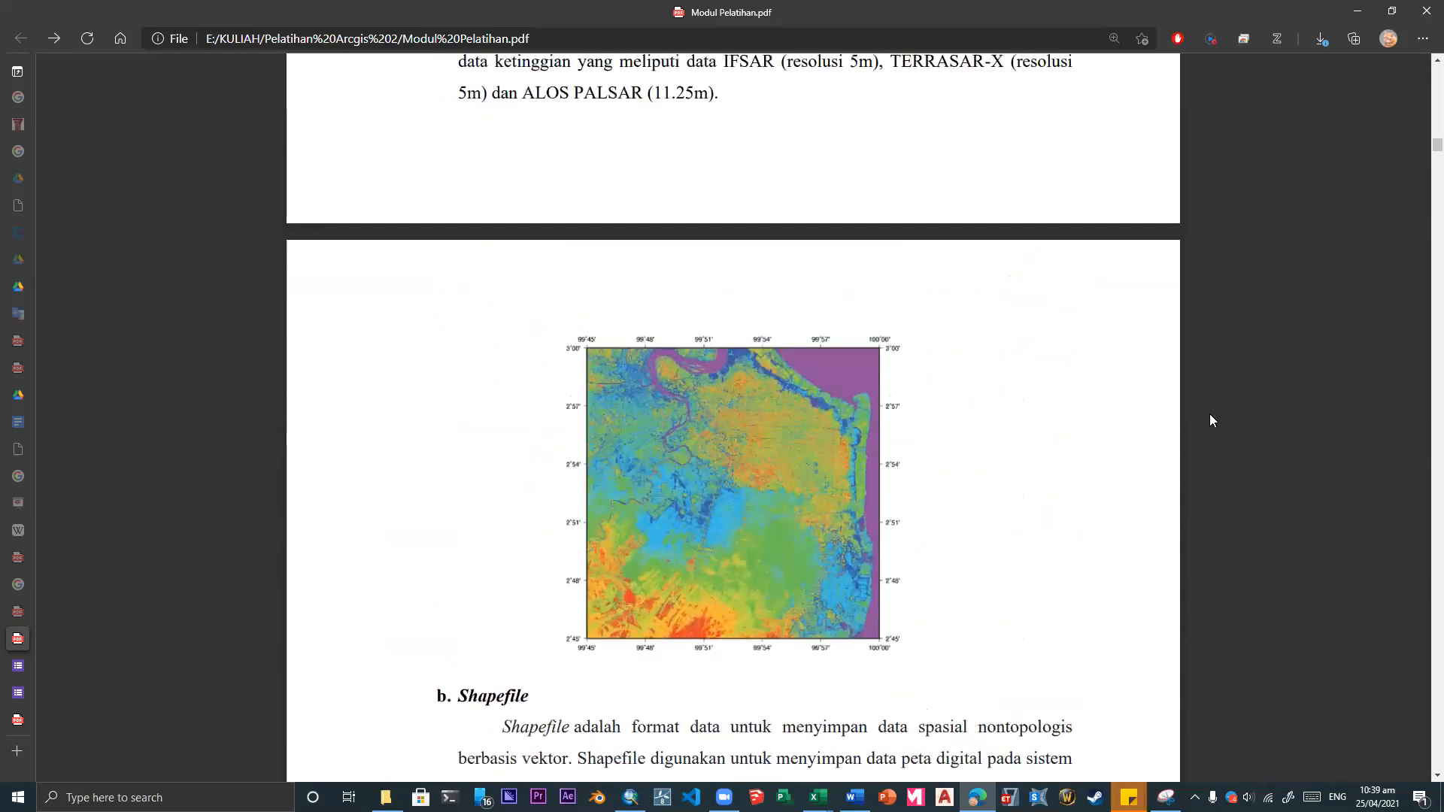
mouse_move(1324, 76)
scroll(896, 300, "down", 1)
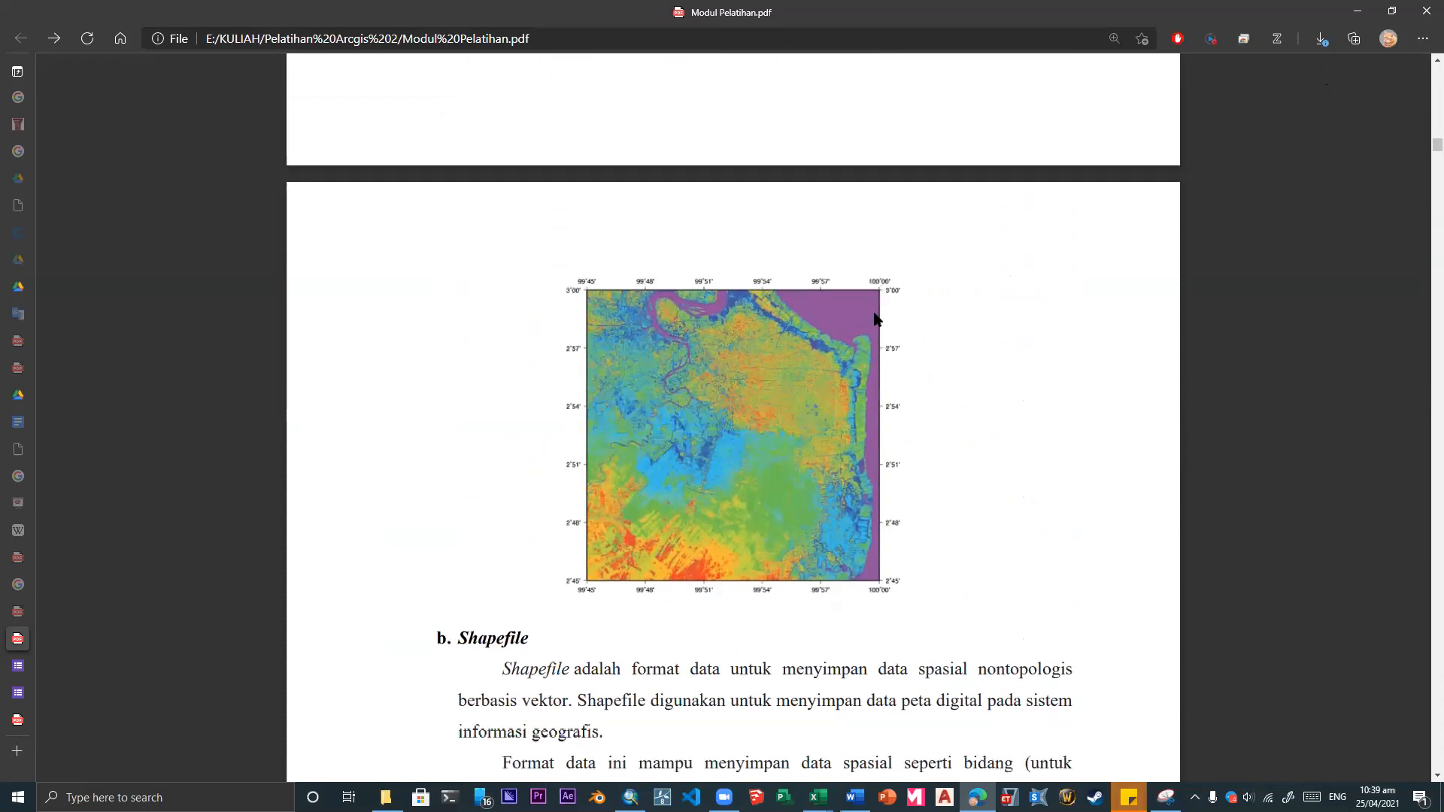
scroll(893, 306, "up", 1)
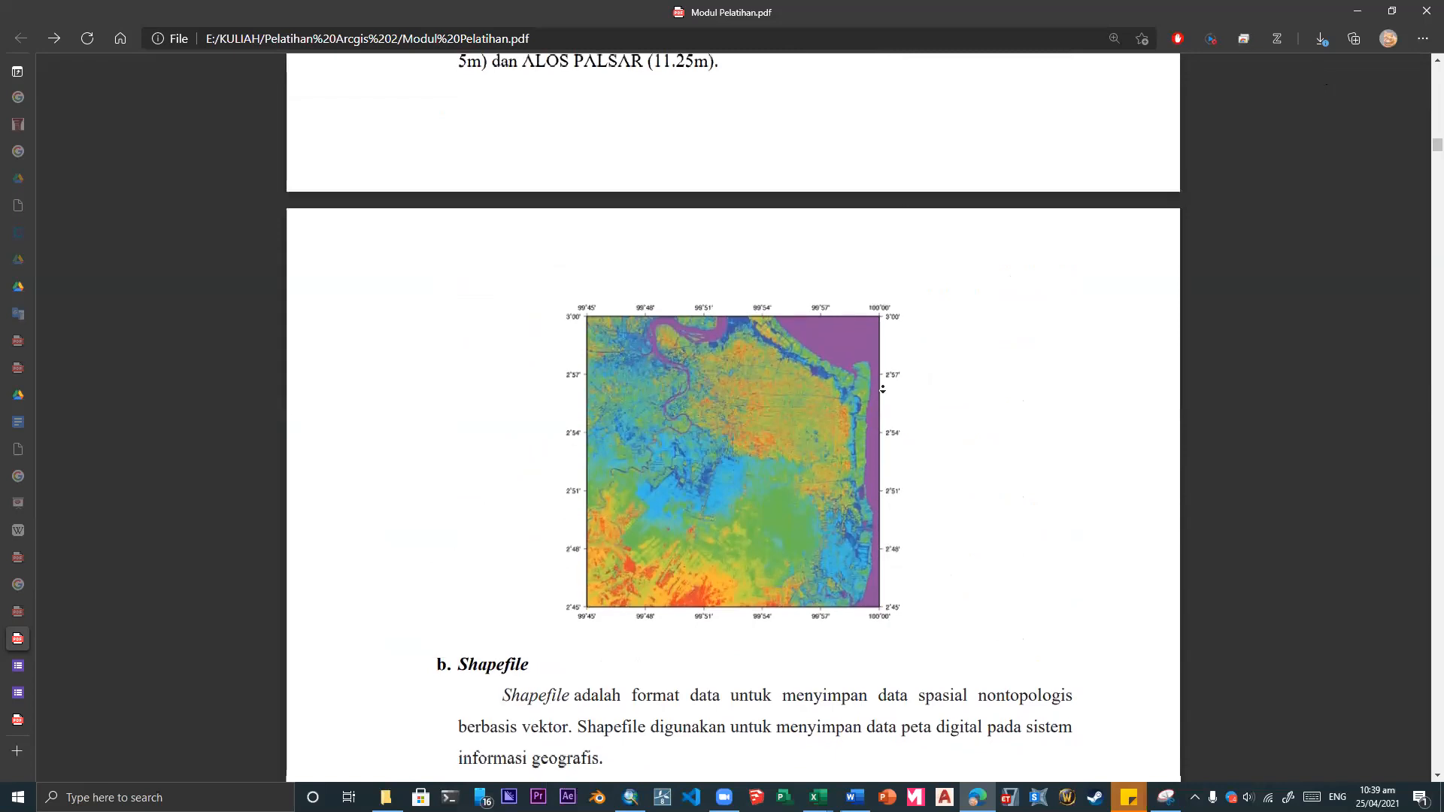
- Enlarge the Shapefile example map and examine its well, river and lake features together with the legend
scroll(879, 437, "down", 6)
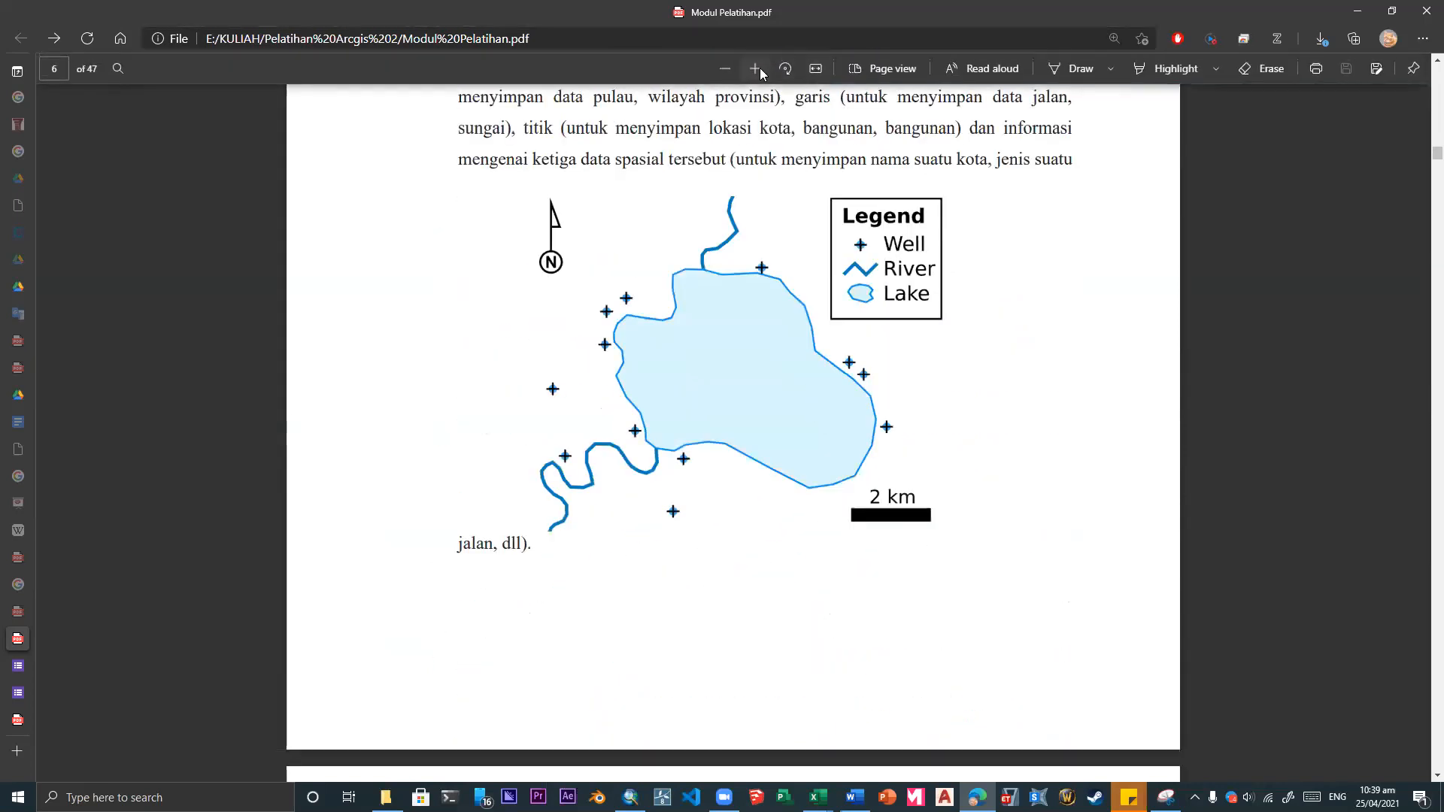
left_click(756, 68)
scroll(749, 301, "down", 2)
middle_click(739, 318)
middle_click(738, 317)
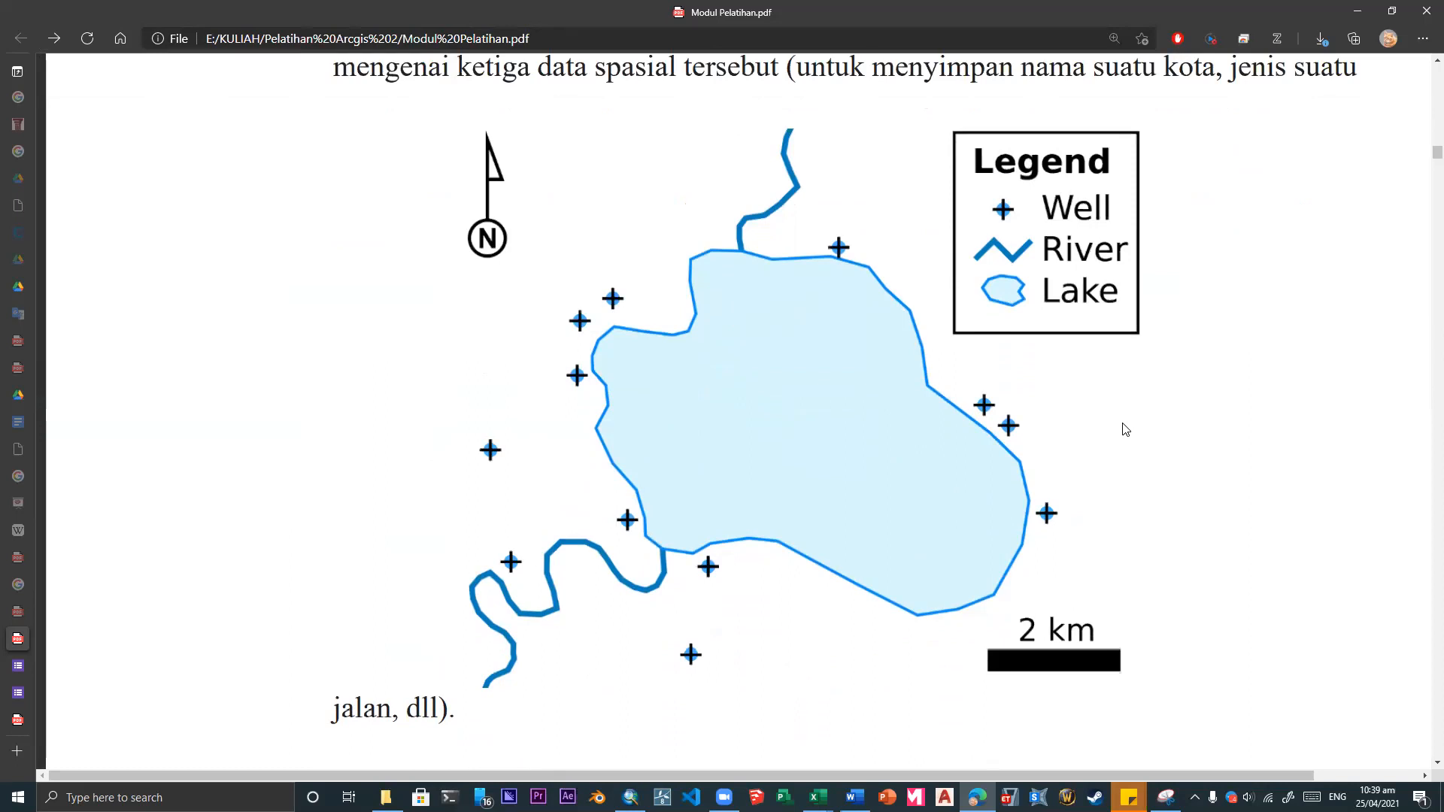
scroll(1125, 248, "down", 1)
scroll(1124, 248, "right", 1)
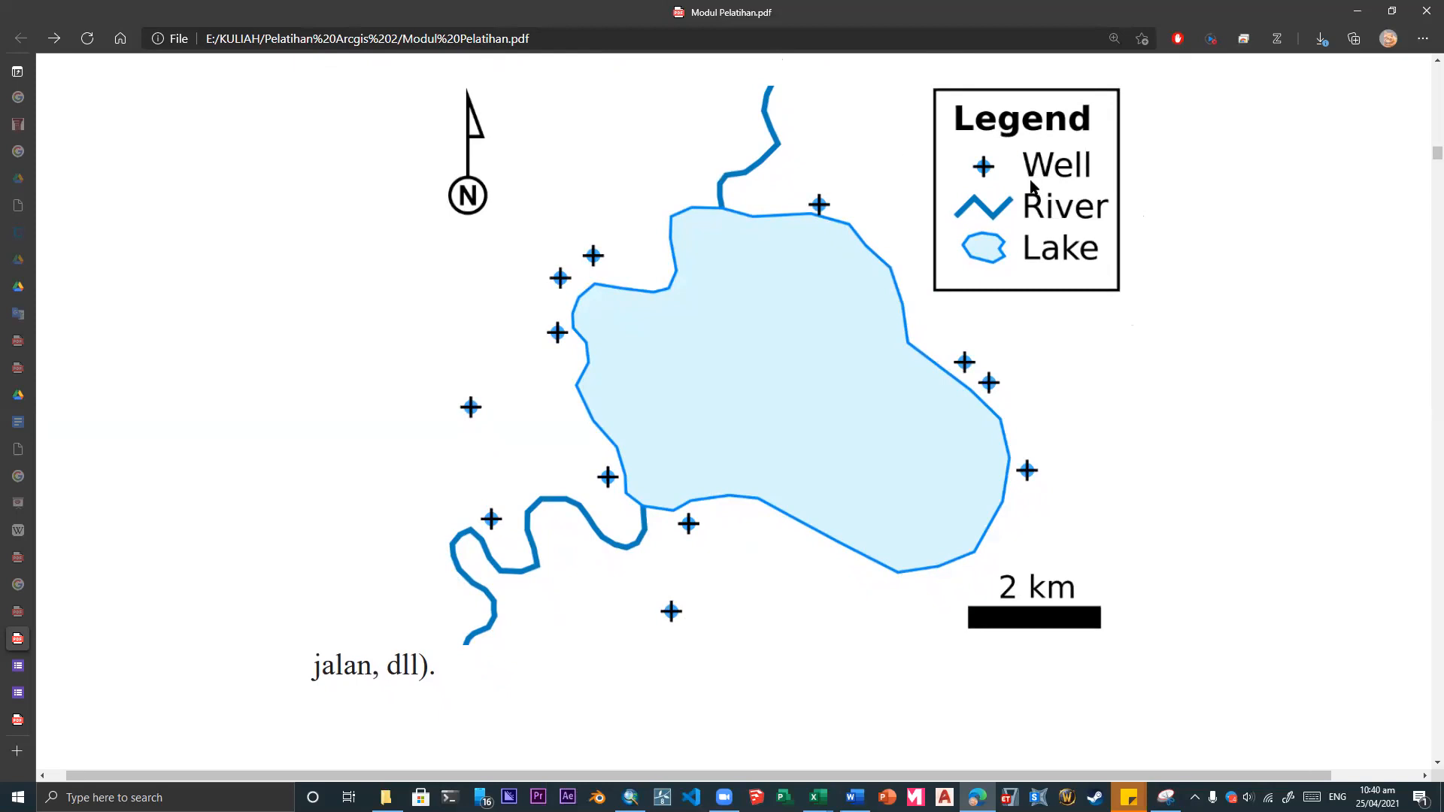
scroll(930, 362, "up", 2)
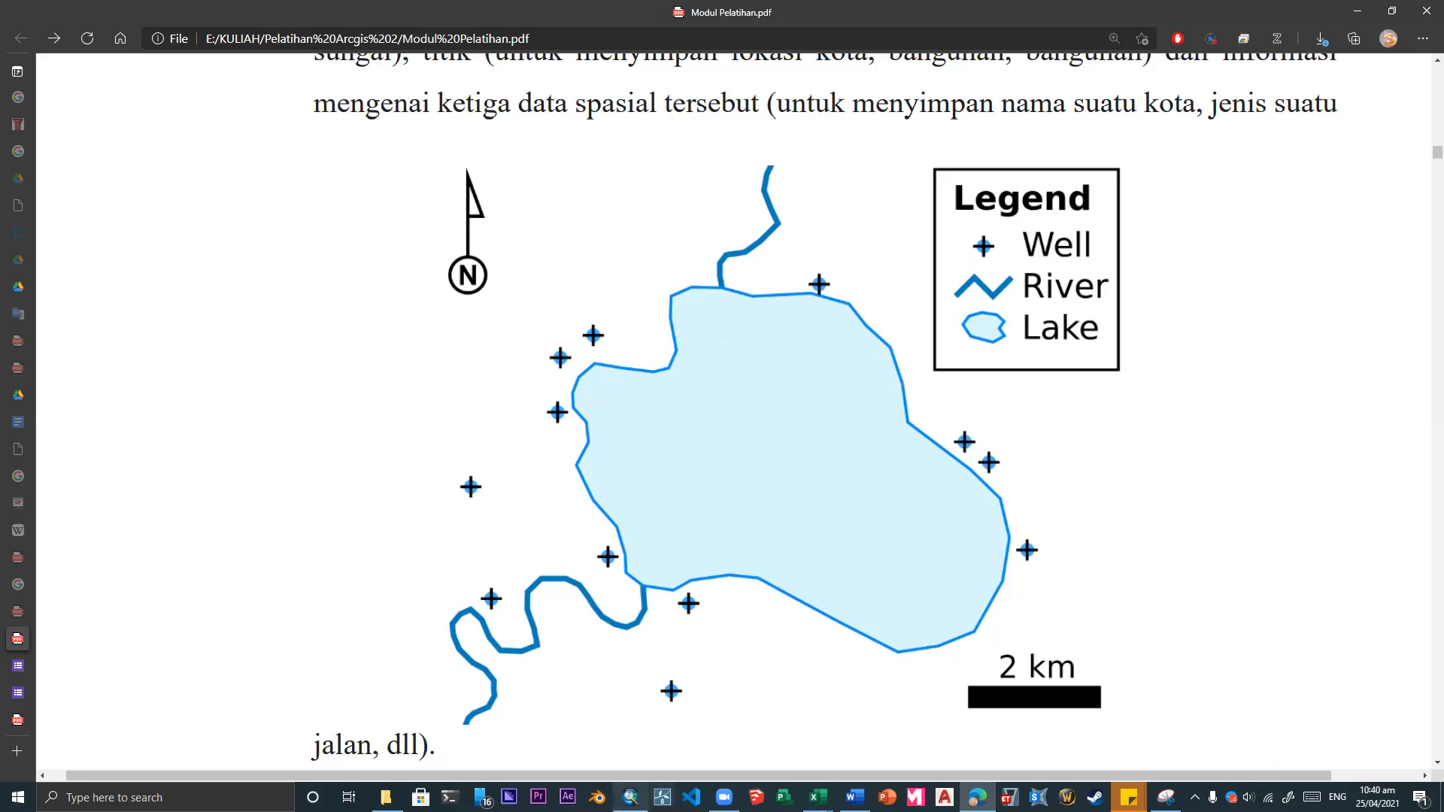
- Zoom the module back out and review the Digital Elevation Model text and the elevation map in section 1.5
left_click(631, 797)
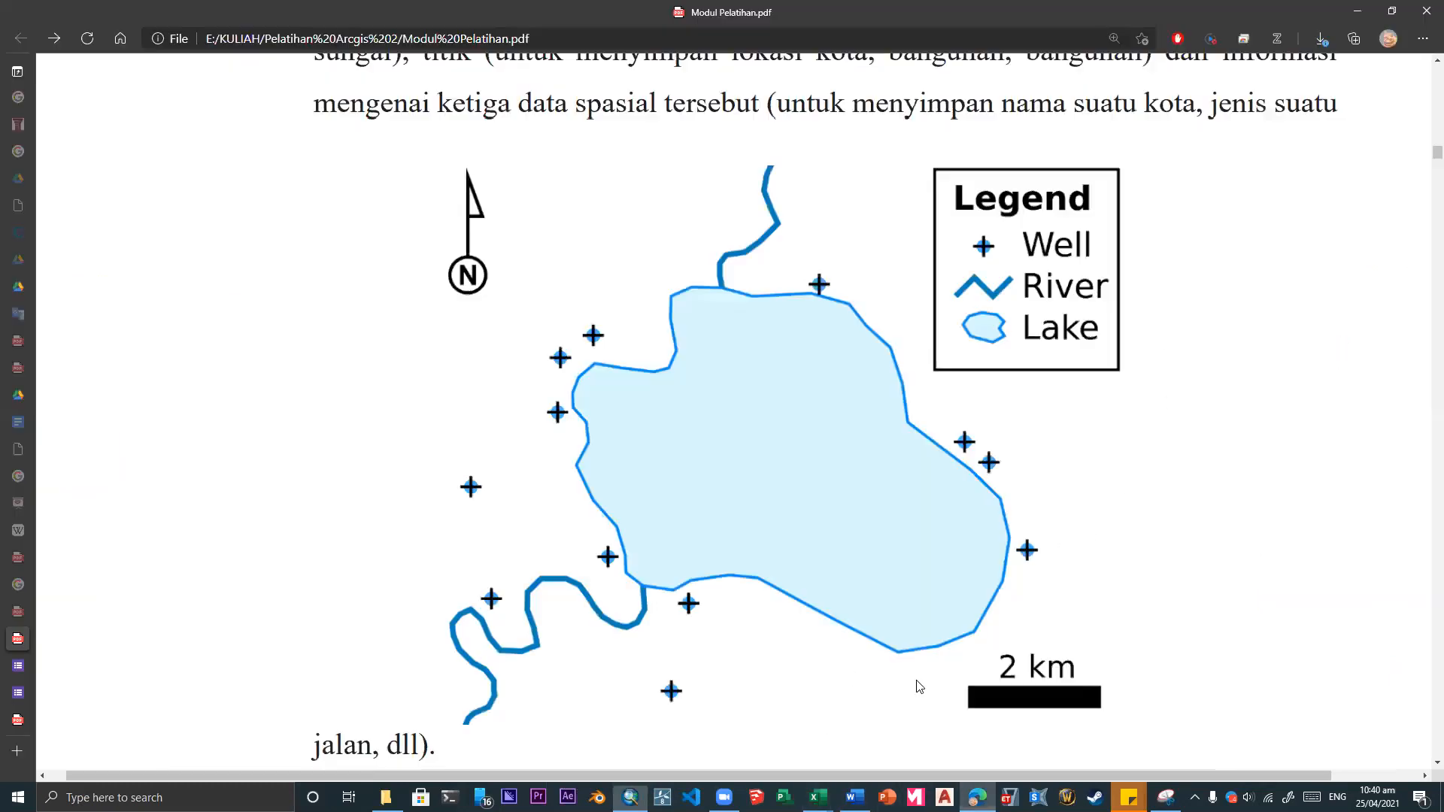
left_click(977, 798)
scroll(843, 504, "up", 15)
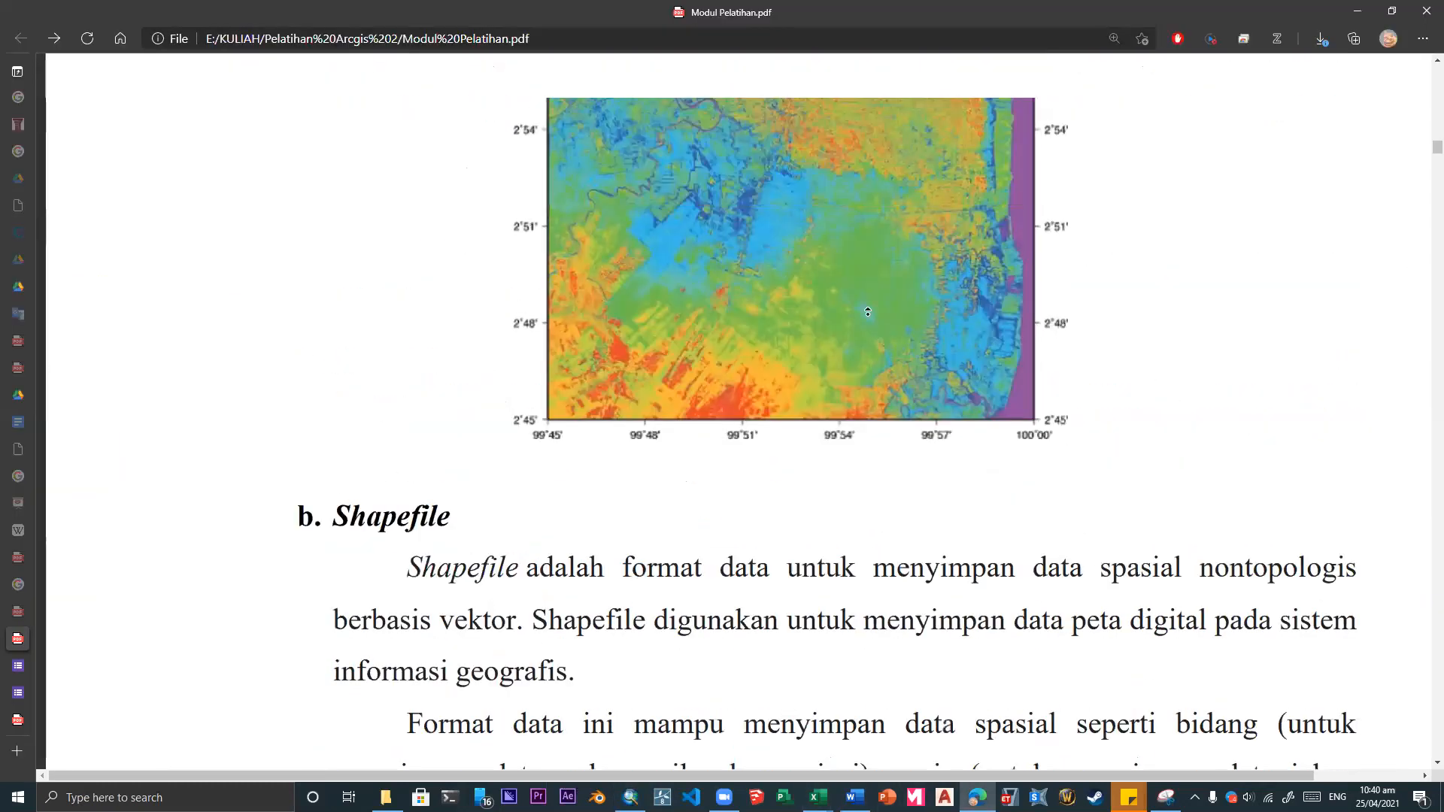
scroll(863, 384, "down", 1, "ctrl")
scroll(864, 384, "down", 3, "ctrl")
scroll(869, 502, "up", 1)
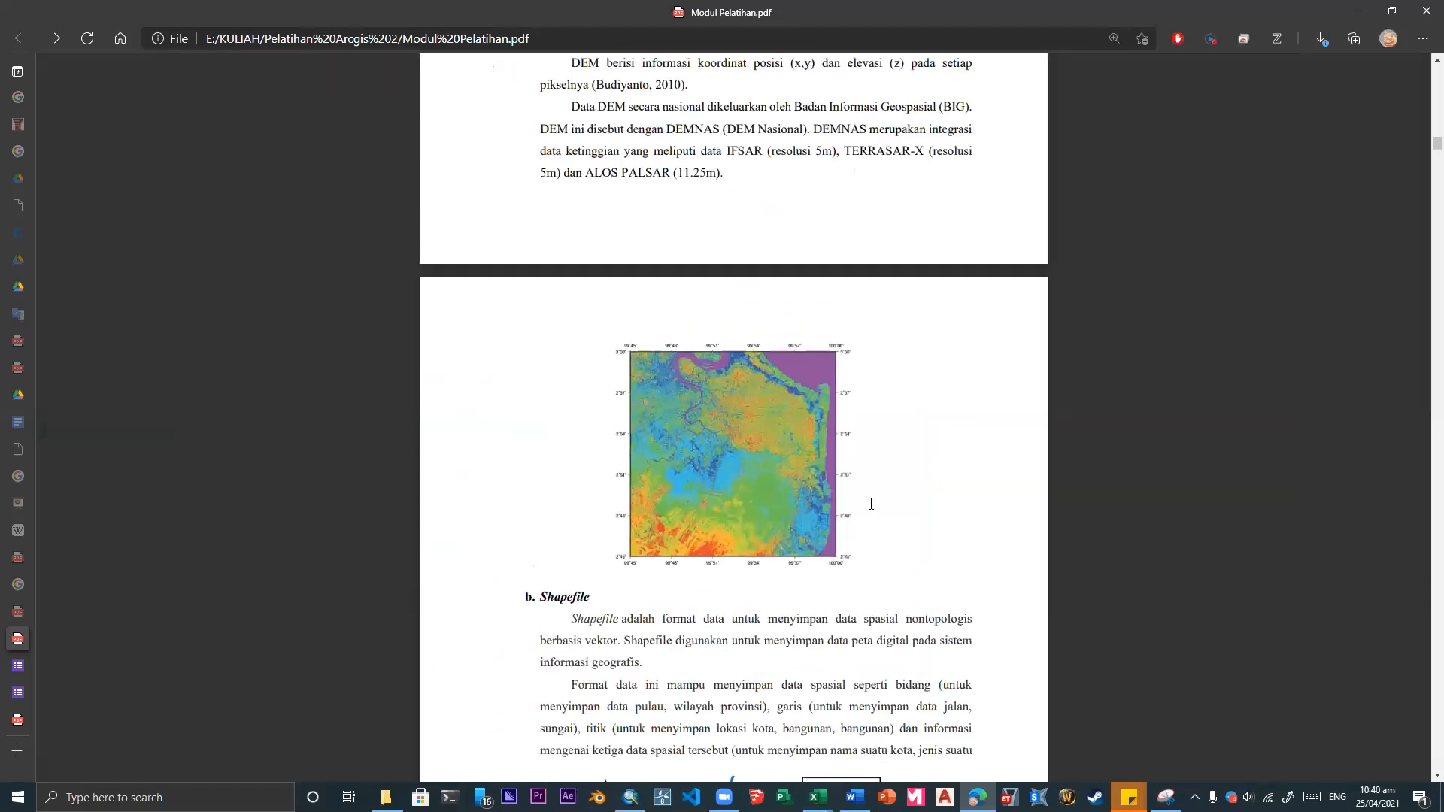
scroll(869, 501, "down", 3)
scroll(850, 371, "up", 2)
scroll(853, 375, "up", 3)
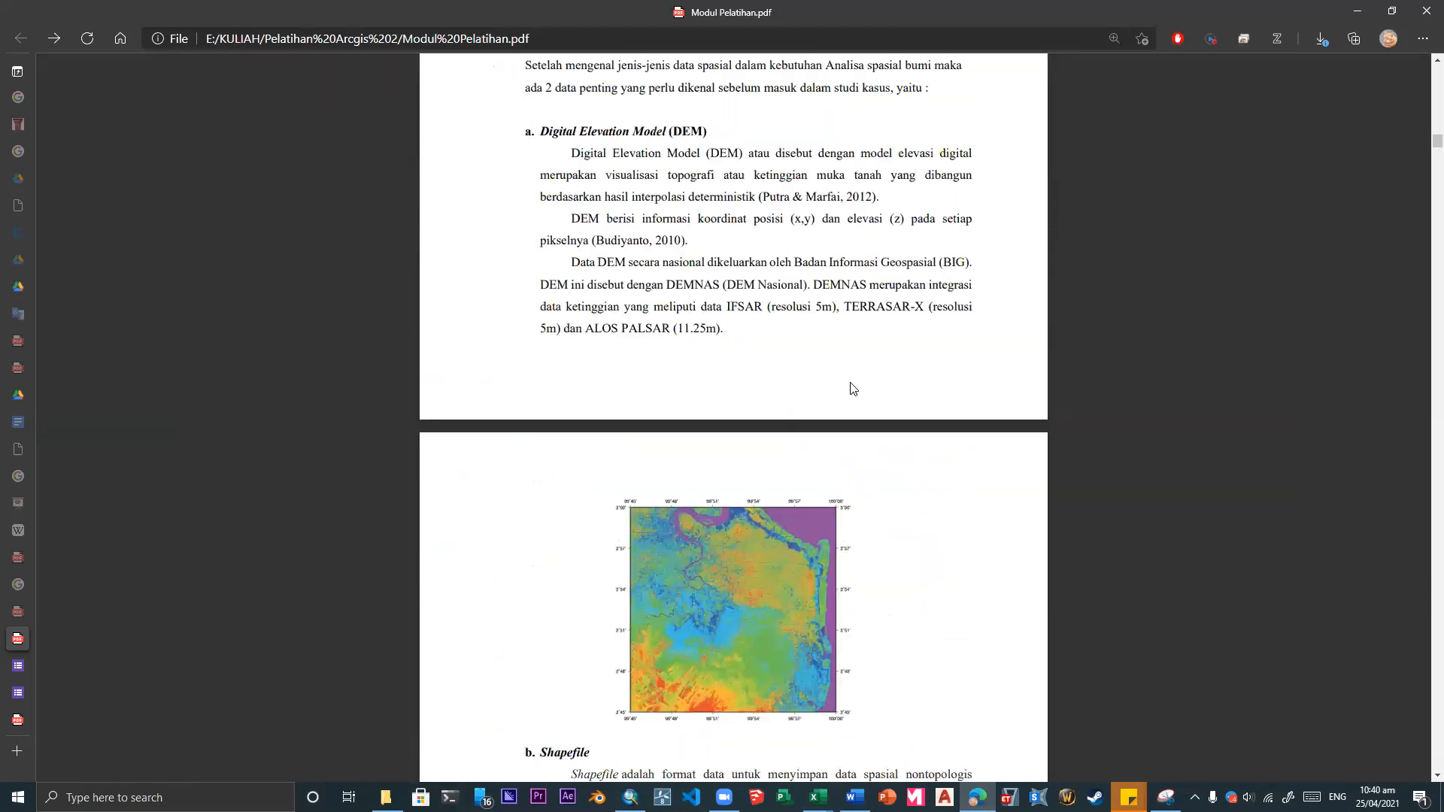
- Move on to section 1.6, Penggunaan Data Citra Satelit, and view its text and satellite image
scroll(861, 422, "down", 6)
scroll(856, 452, "down", 5)
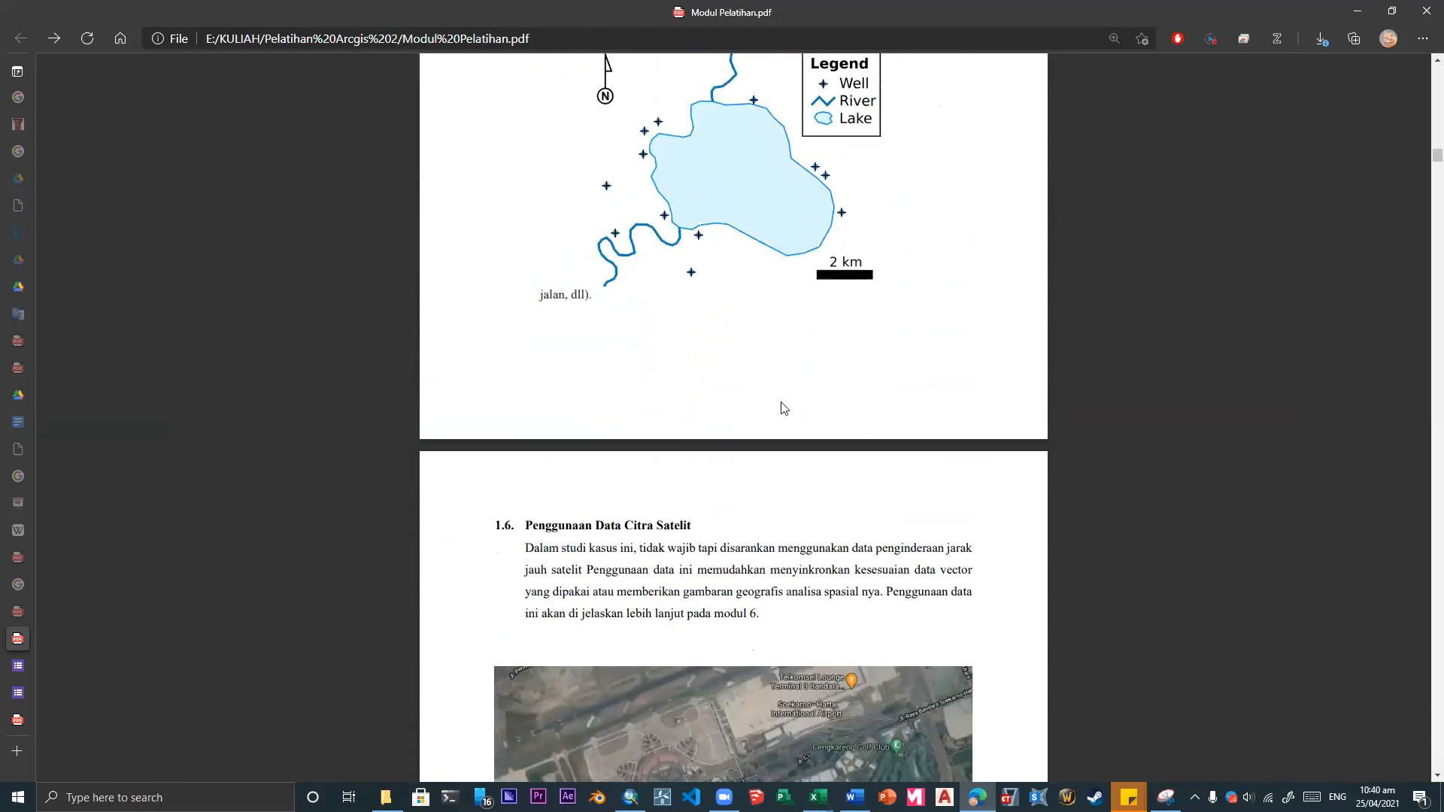
scroll(803, 474, "down", 1)
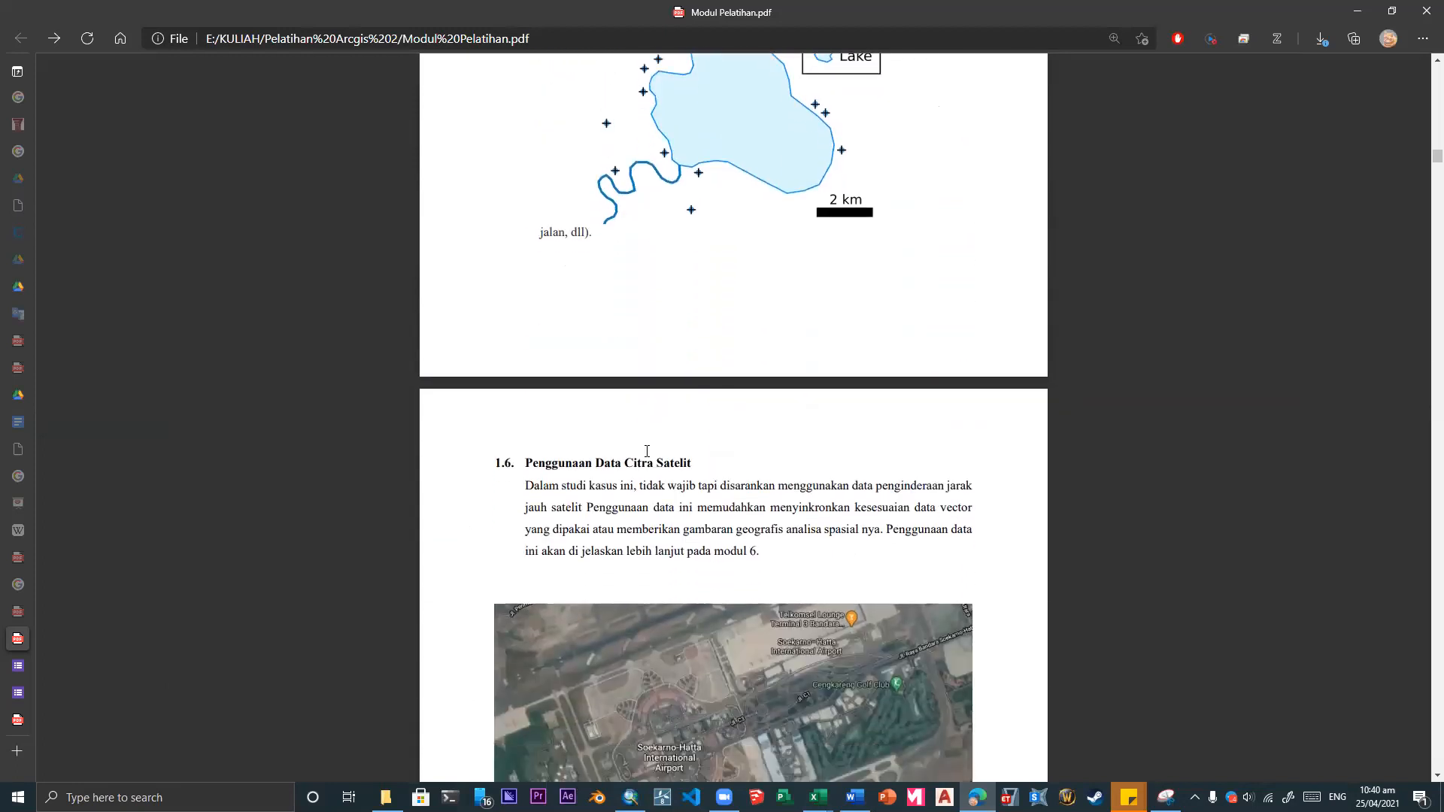
scroll(596, 522, "down", 1)
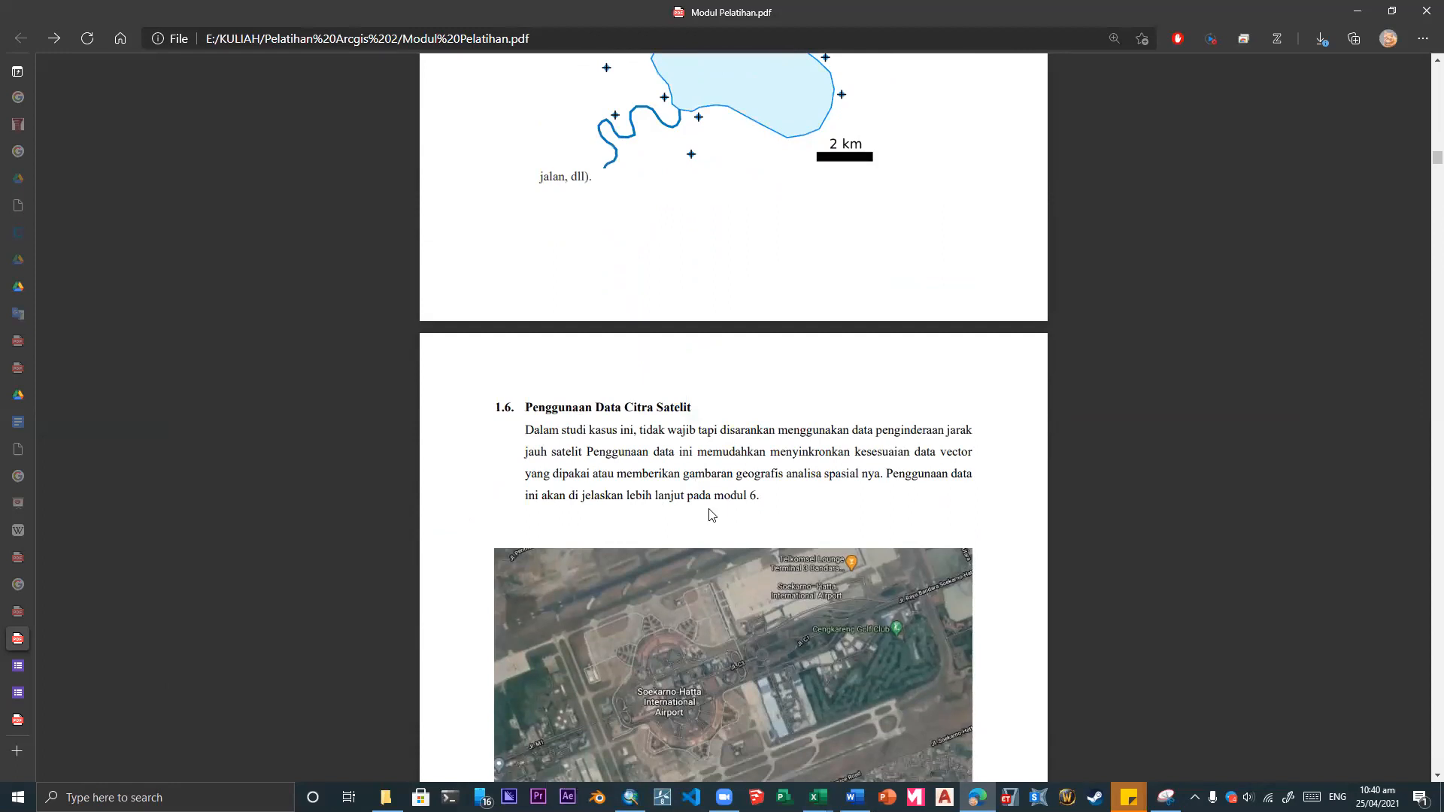
- Read the section 1.6 paragraph on using satellite imagery, highlighting its text, and view the Soekarno Hatta airport image
scroll(656, 525, "down", 2)
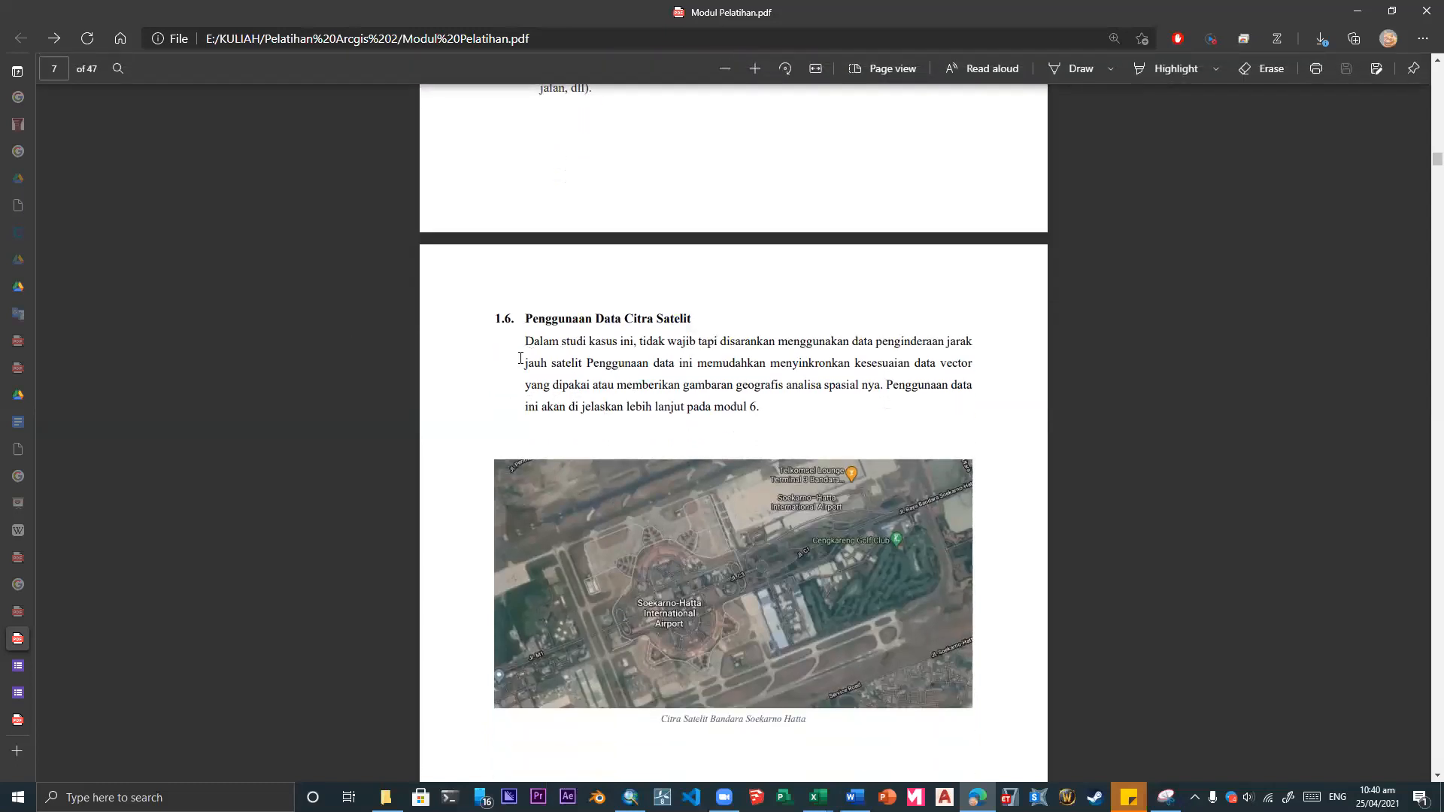
left_click_drag(526, 338, 758, 413)
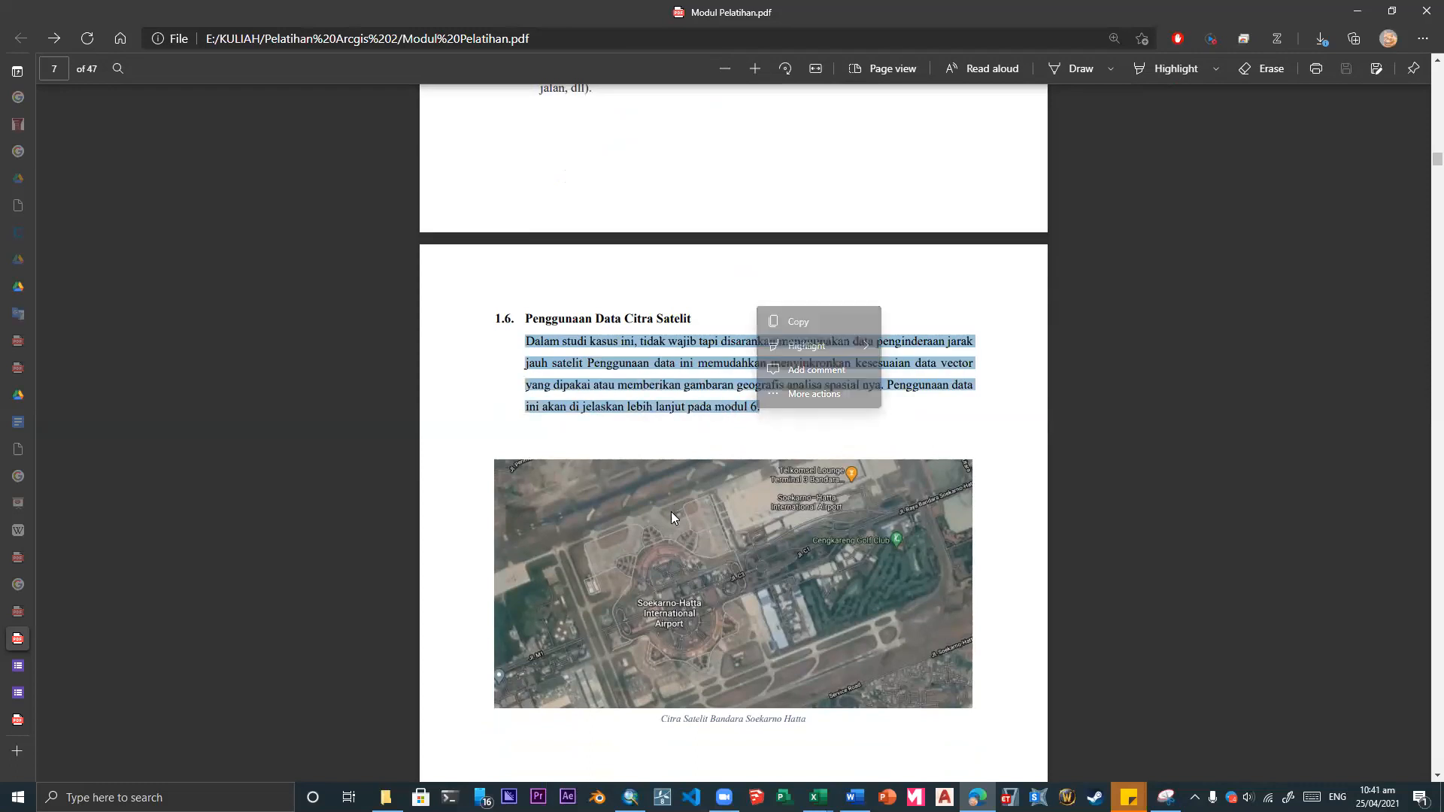
left_click(685, 532)
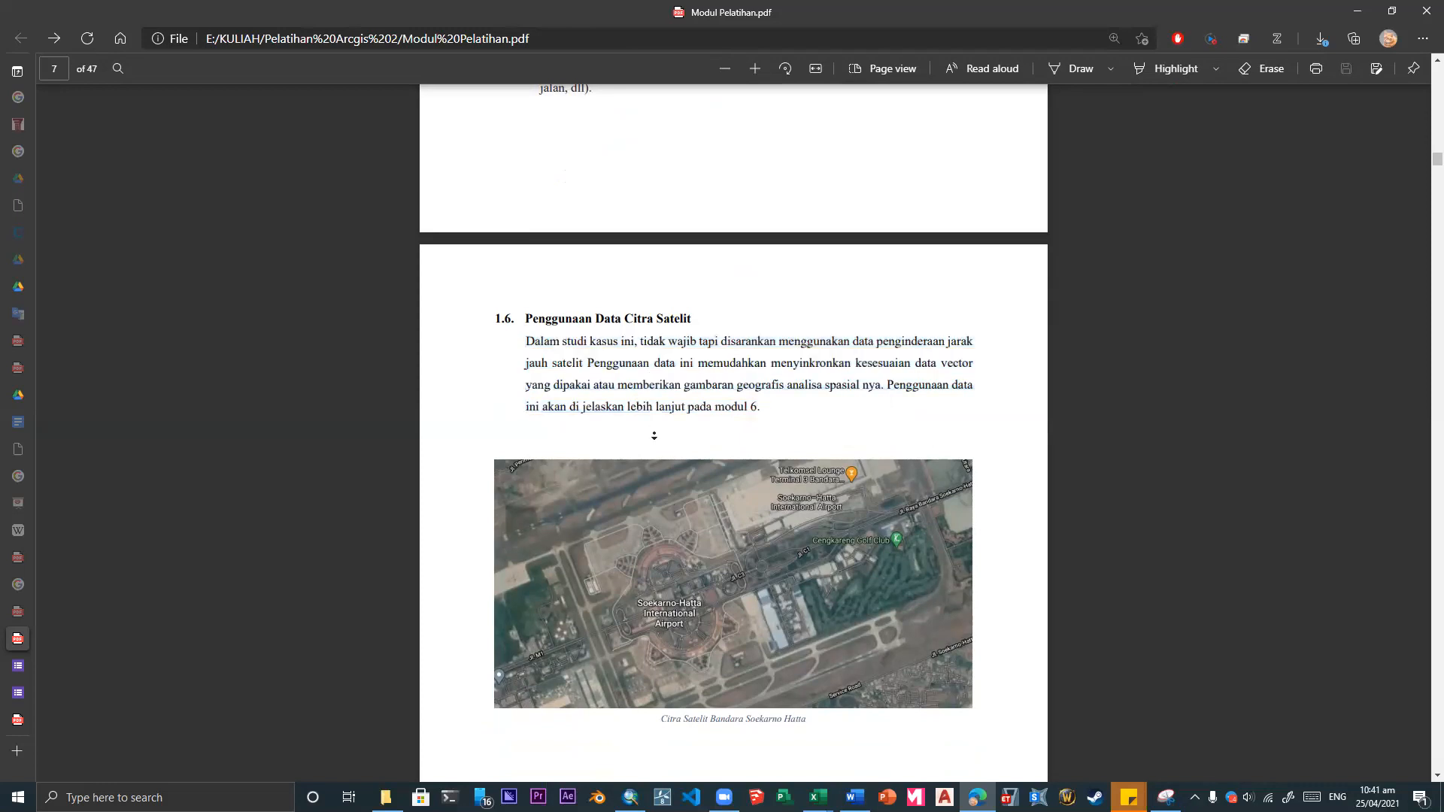
scroll(653, 468, "down", 1)
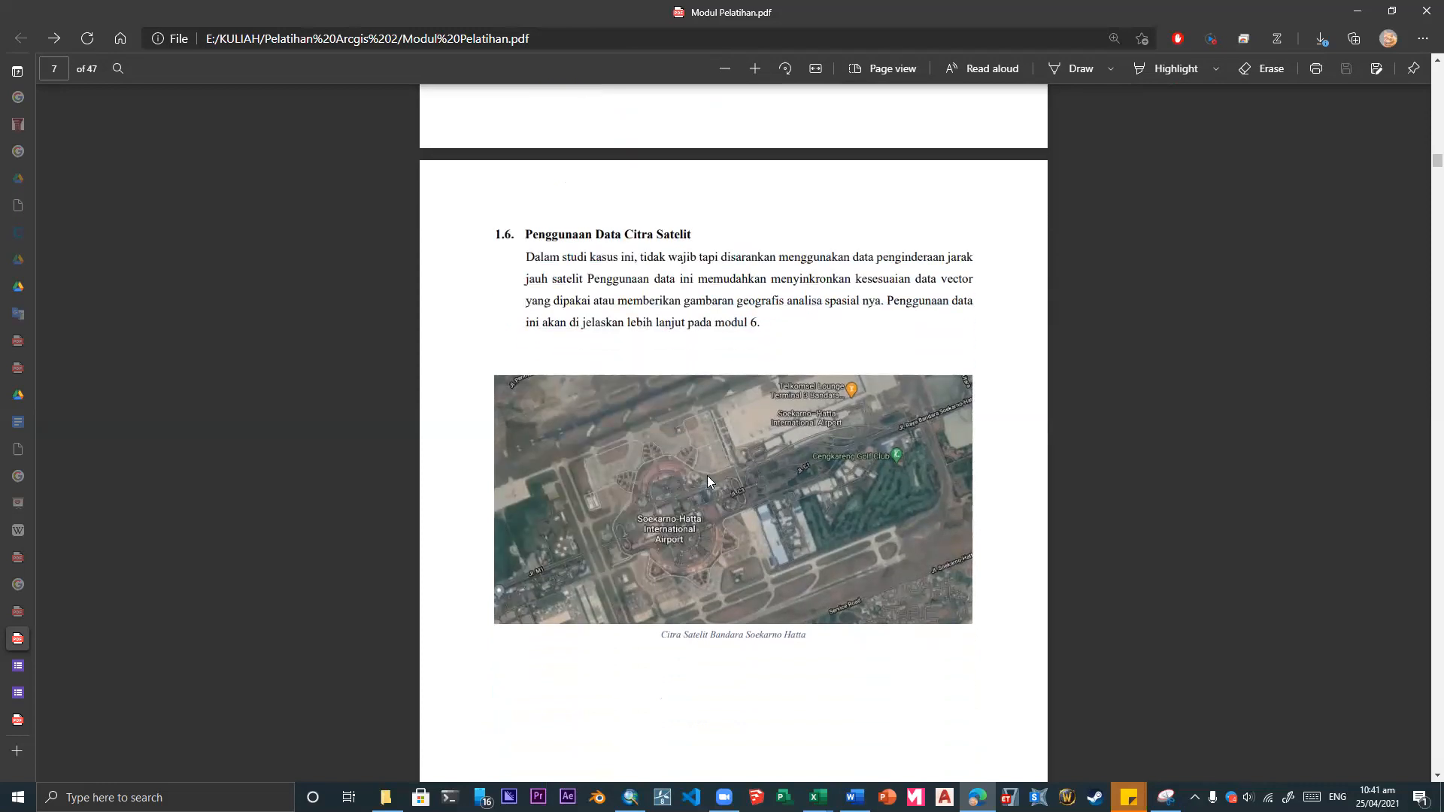
- Look ahead to the DEMNAS and Shapefile download instructions in section 2.1, and return to section 1.6
scroll(707, 475, "down", 15)
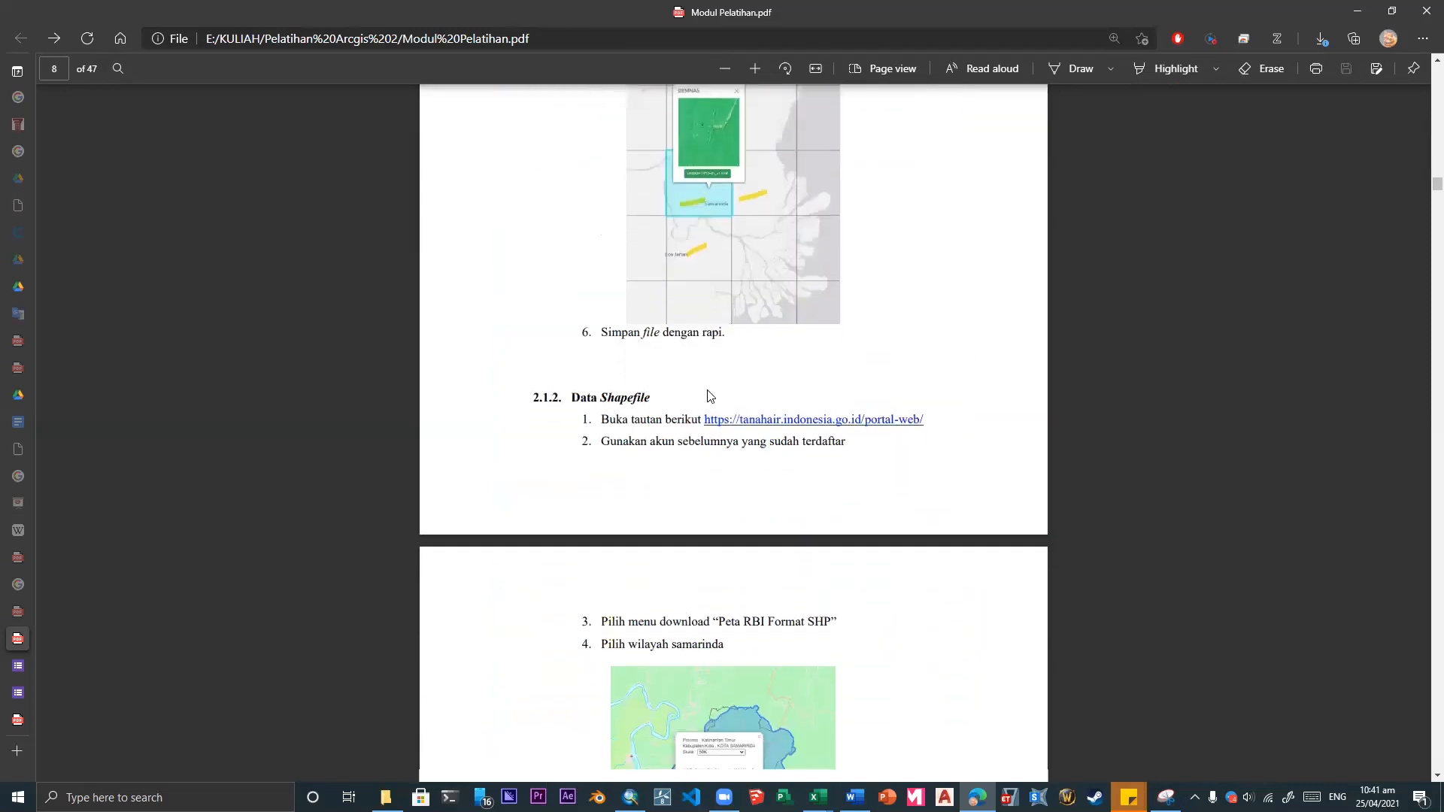
scroll(710, 397, "down", 7)
scroll(793, 462, "up", 9)
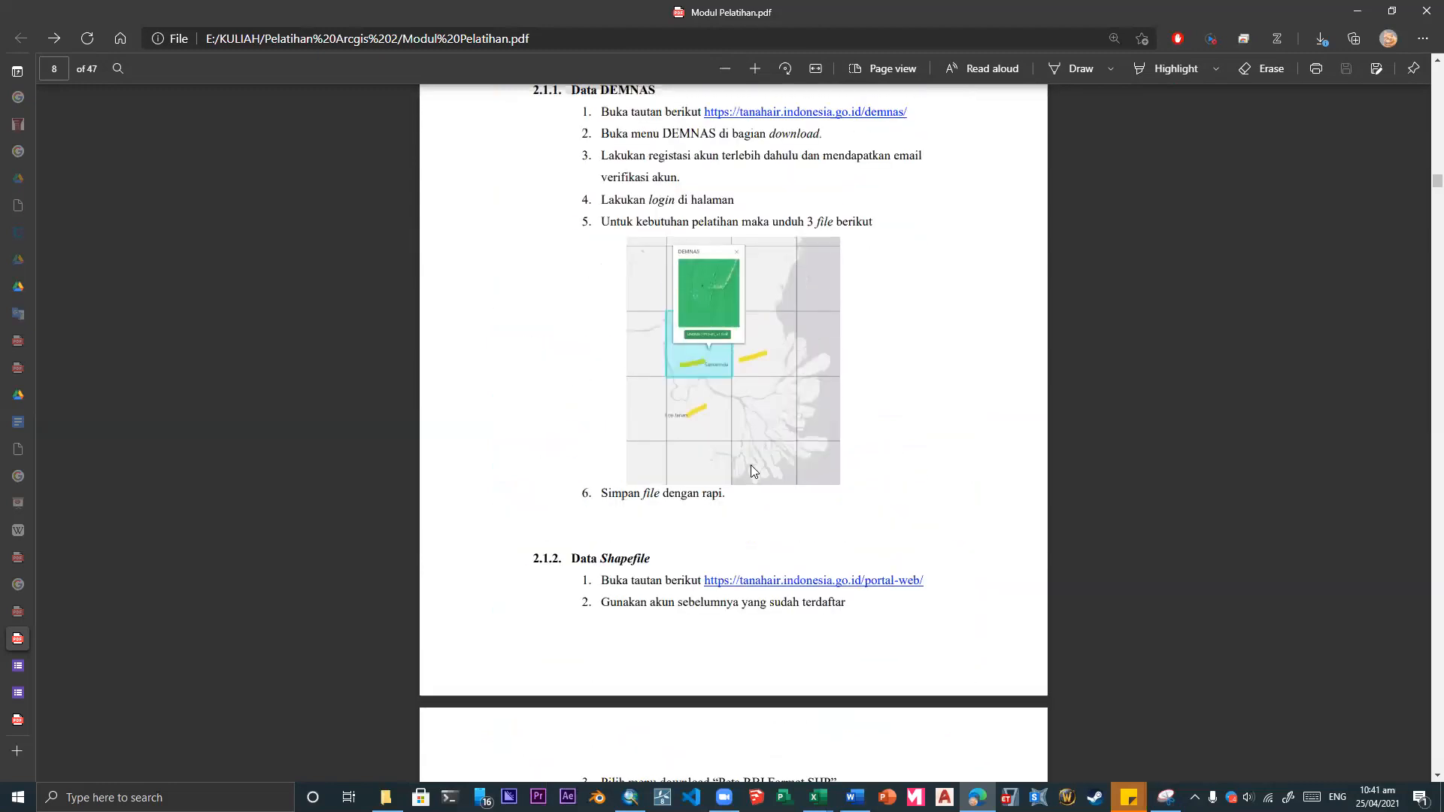
scroll(751, 471, "up", 3)
scroll(614, 342, "down", 1)
left_click_drag(579, 240, 656, 235)
scroll(652, 358, "down", 1)
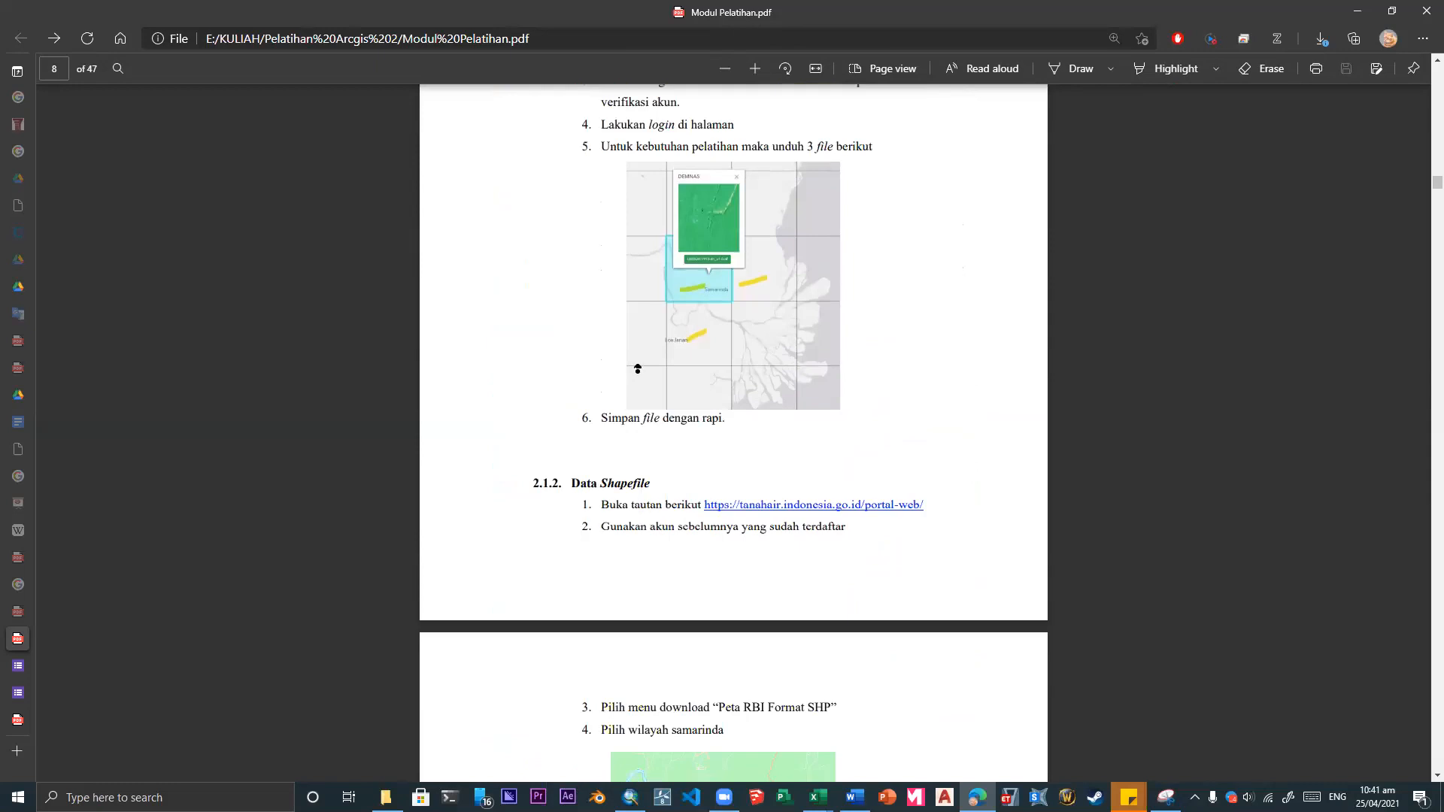
scroll(638, 426, "up", 2)
scroll(587, 488, "up", 15)
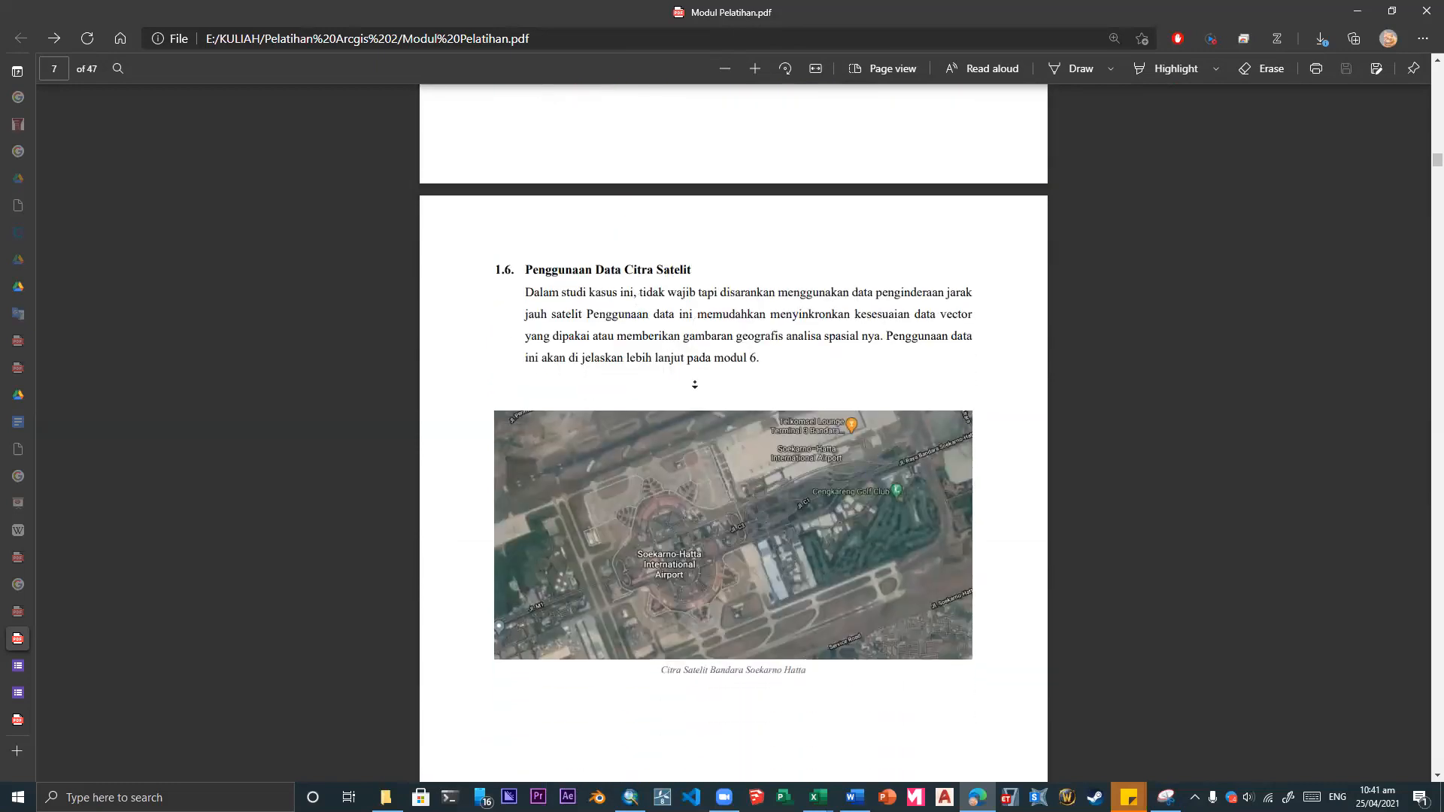
- Review the section 2.1 Persiapan Data instructions for DEMNAS and Shapefile data, including the Samarinda region map
scroll(678, 451, "down", 12)
scroll(670, 450, "down", 4)
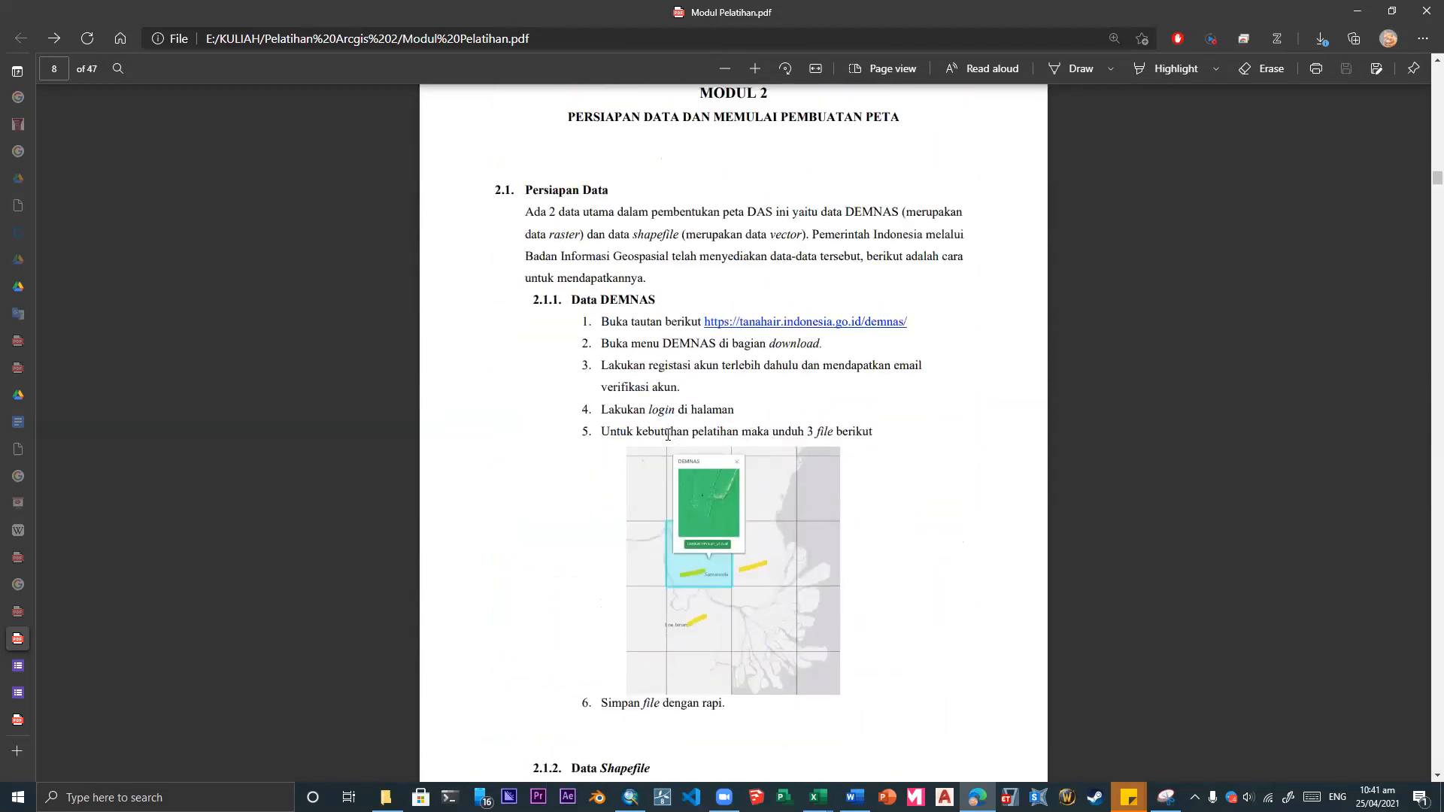
scroll(644, 307, "down", 6)
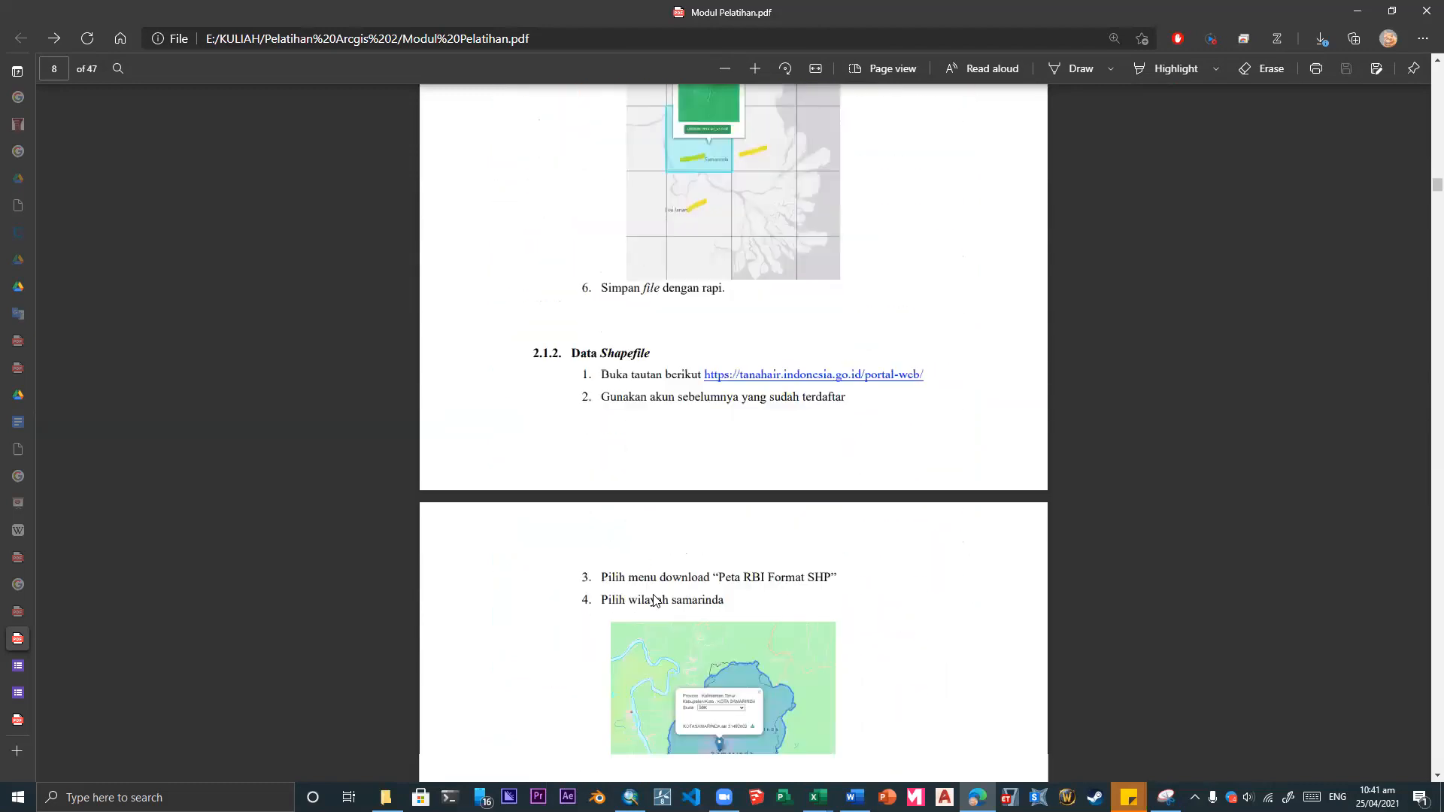
scroll(659, 536, "down", 1)
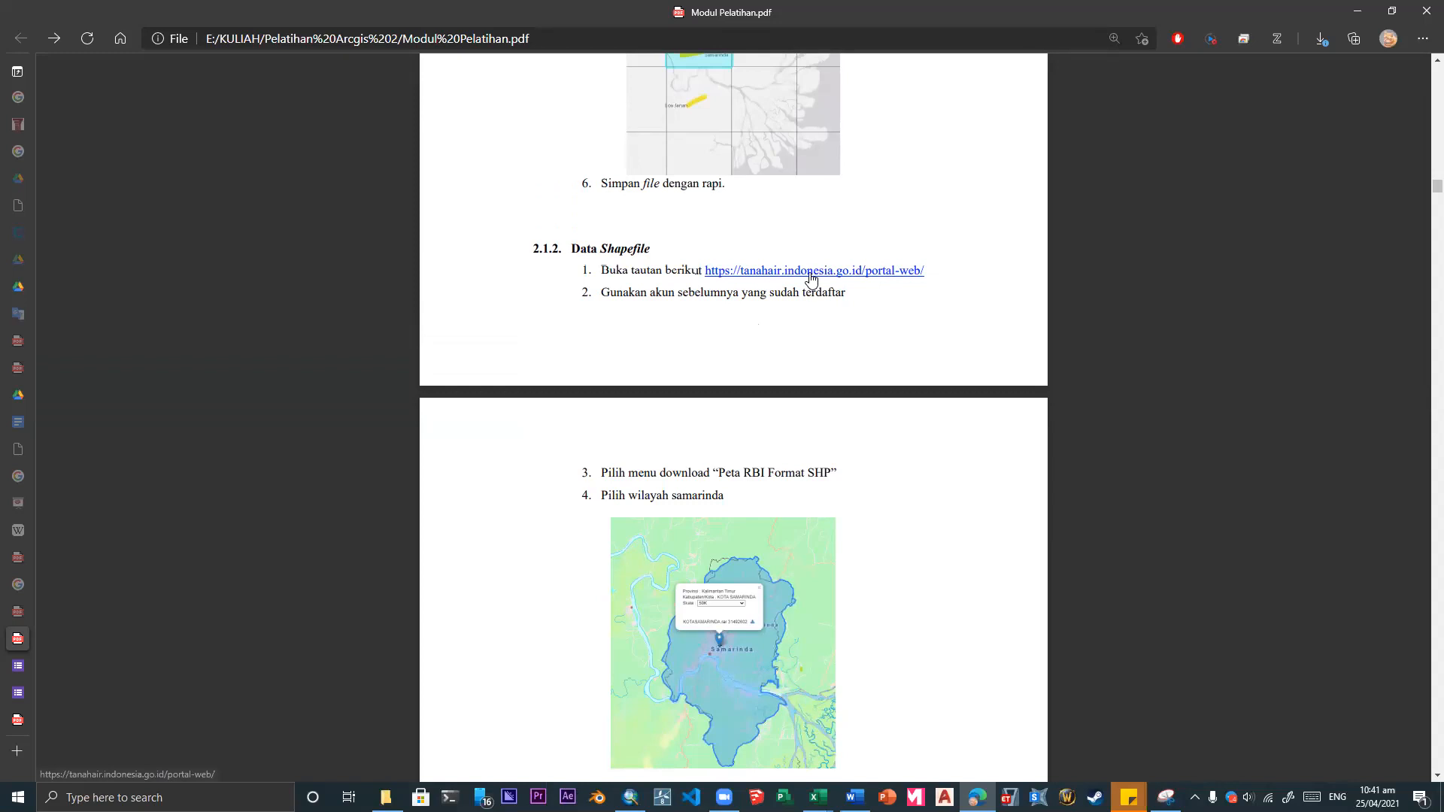
scroll(835, 376, "down", 7)
scroll(843, 450, "up", 3)
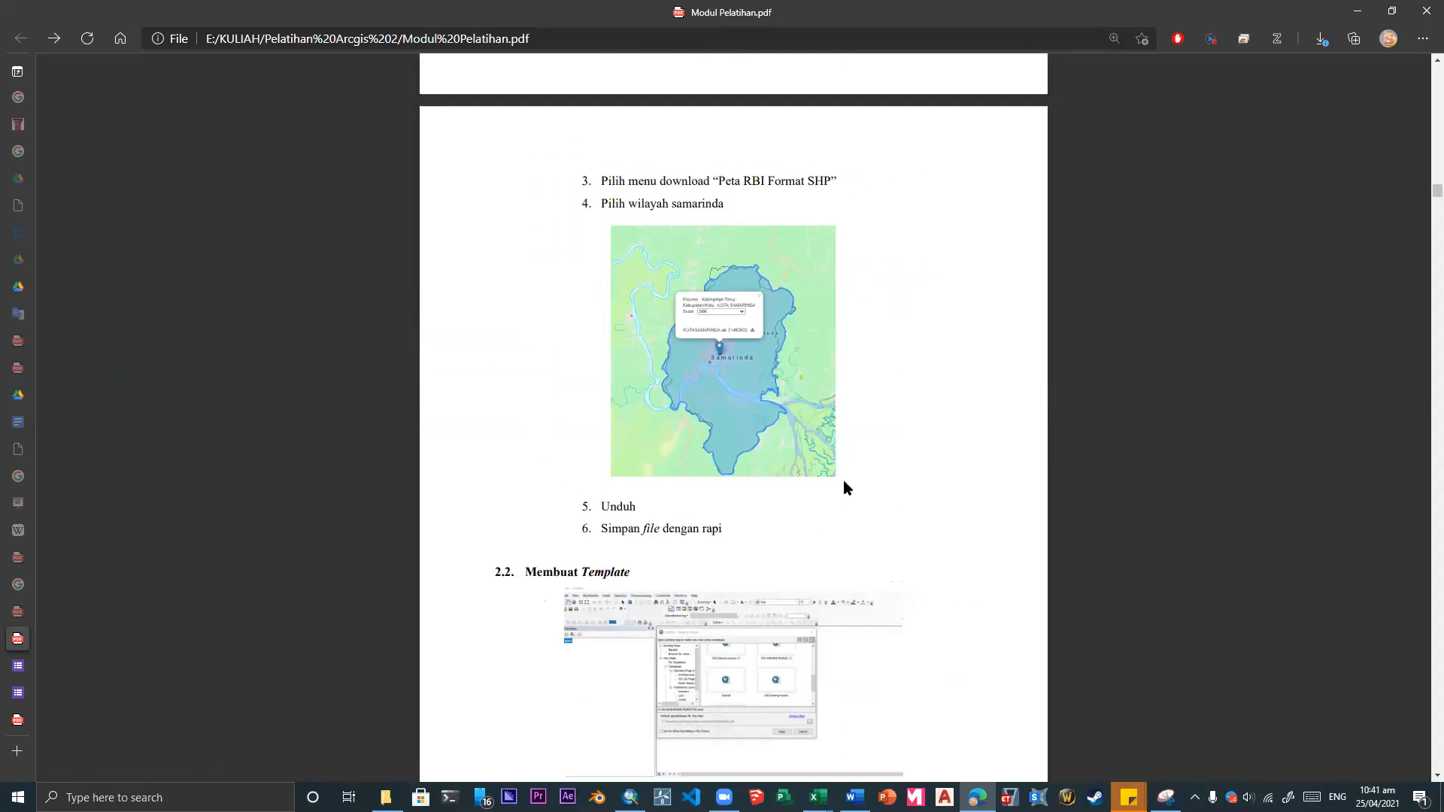
scroll(845, 488, "down", 3)
scroll(842, 493, "up", 4)
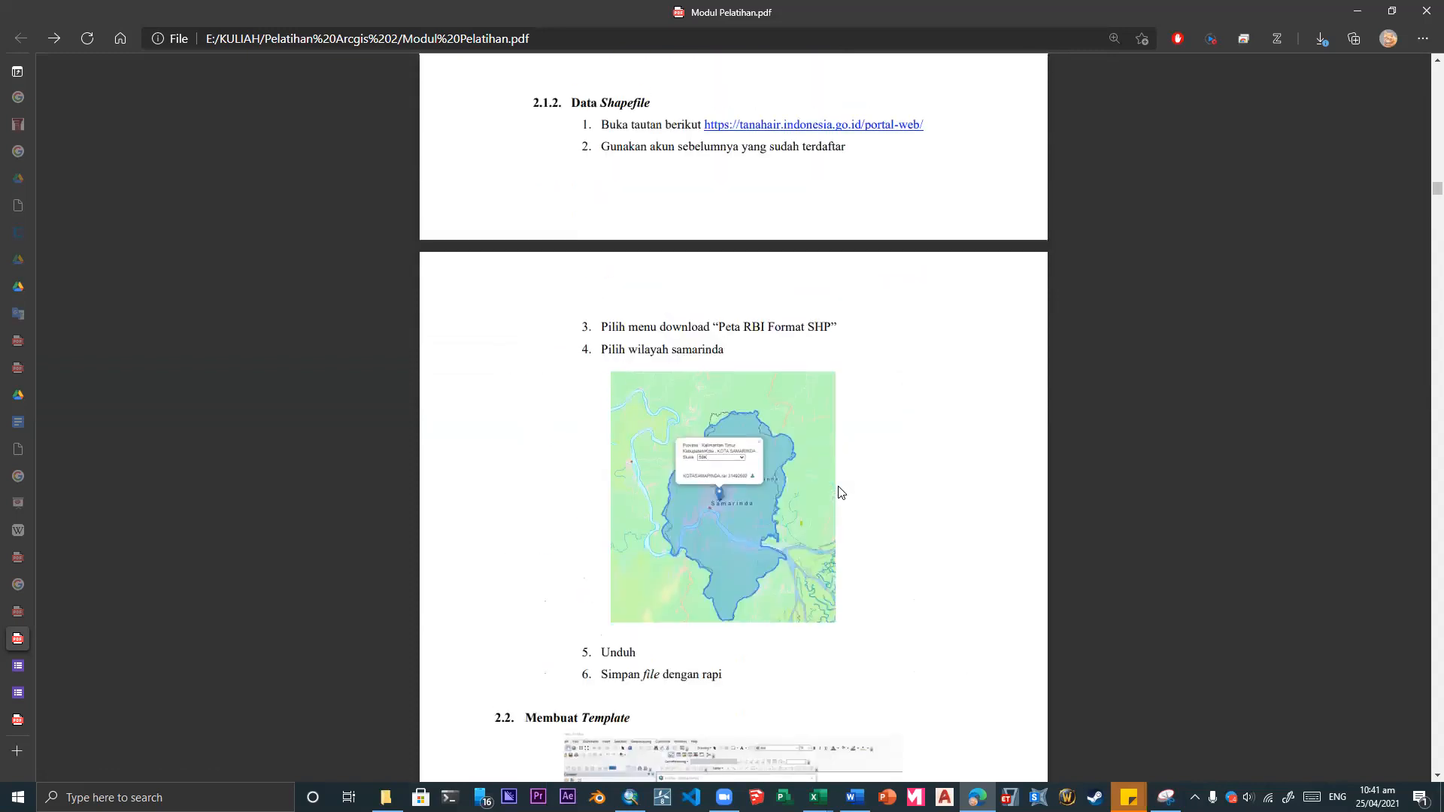
- Move on to section 2.2, Membuat Template, and read its explanation of ArcMap templates and the blank map choice
scroll(842, 490, "down", 3)
scroll(847, 481, "down", 2)
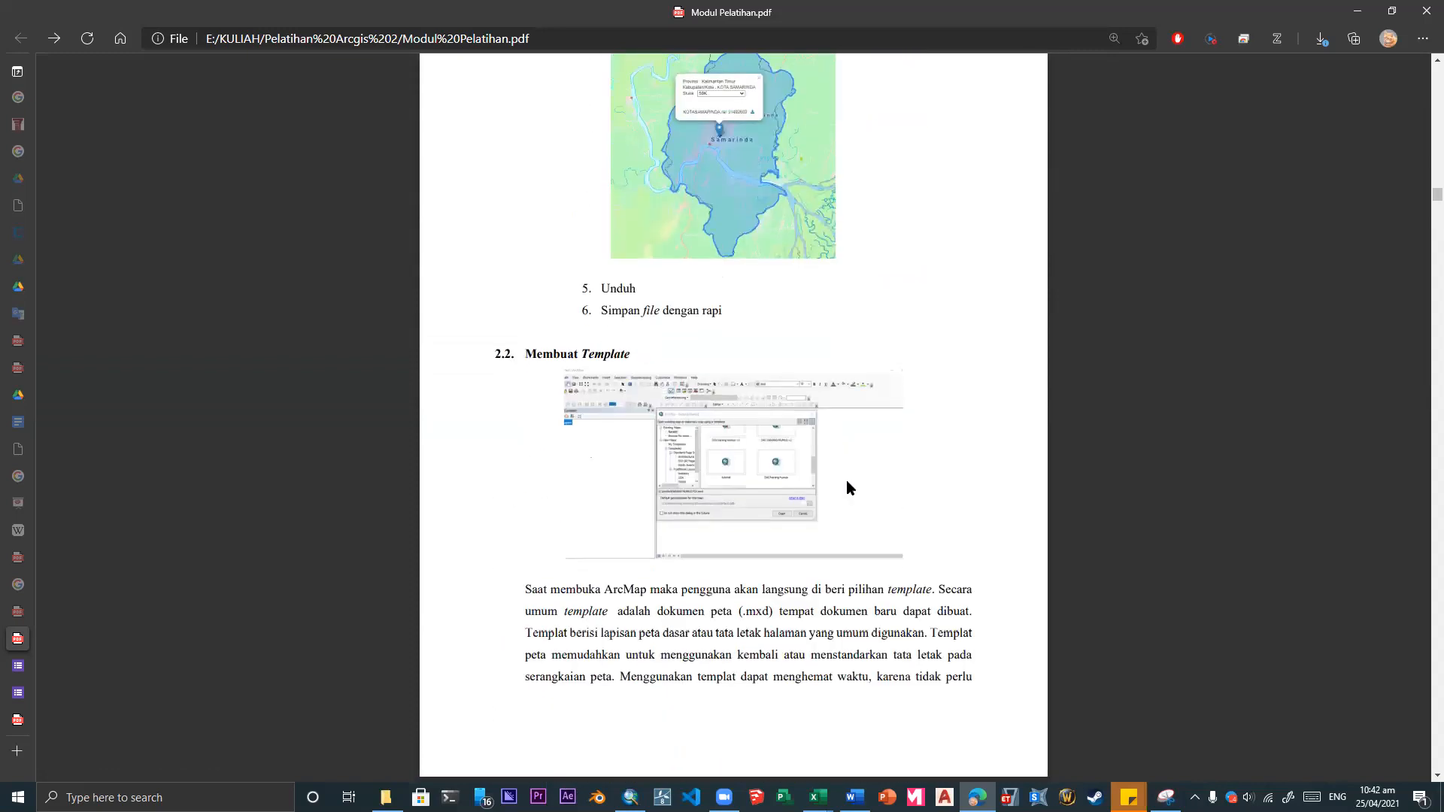
scroll(826, 597, "down", 5)
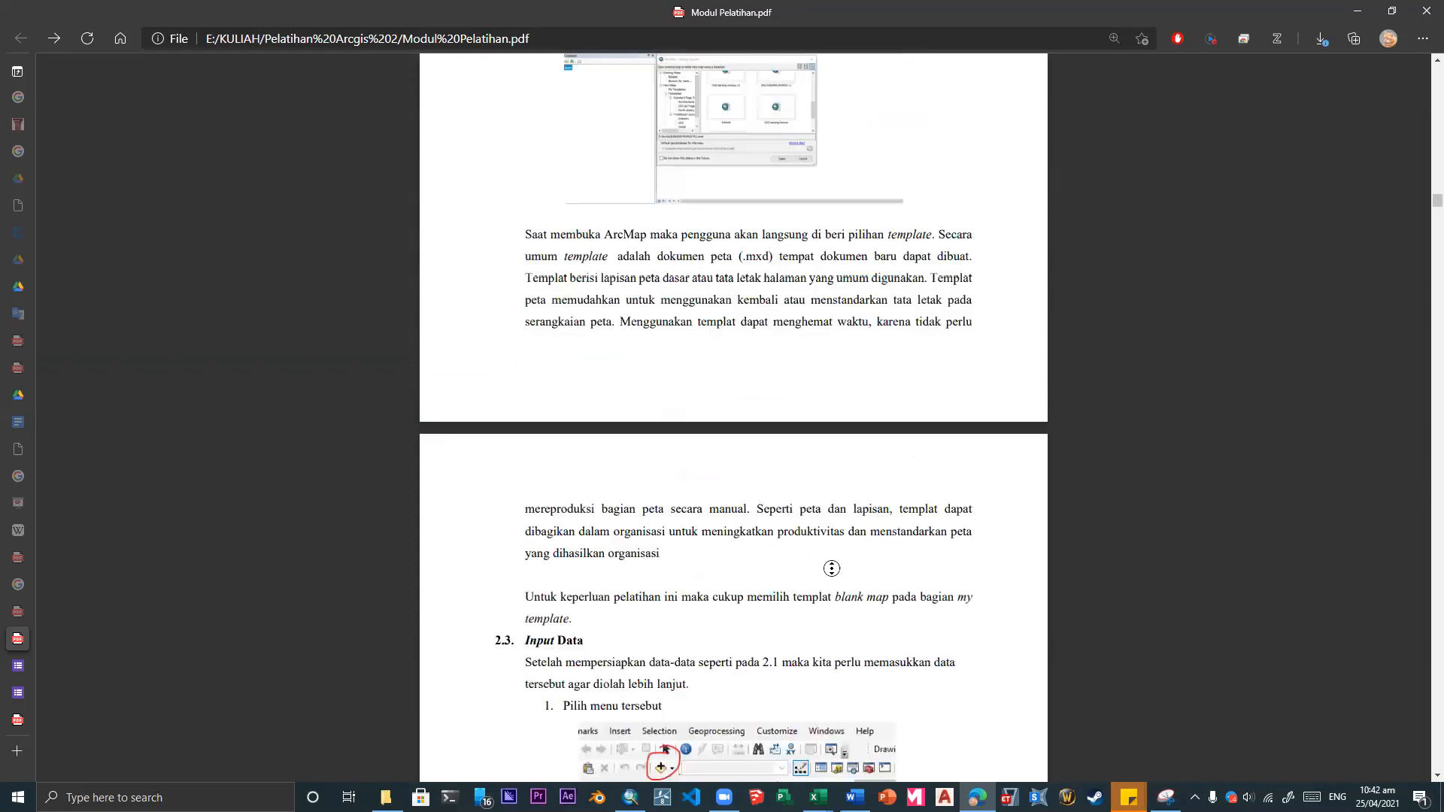
scroll(831, 527, "up", 1)
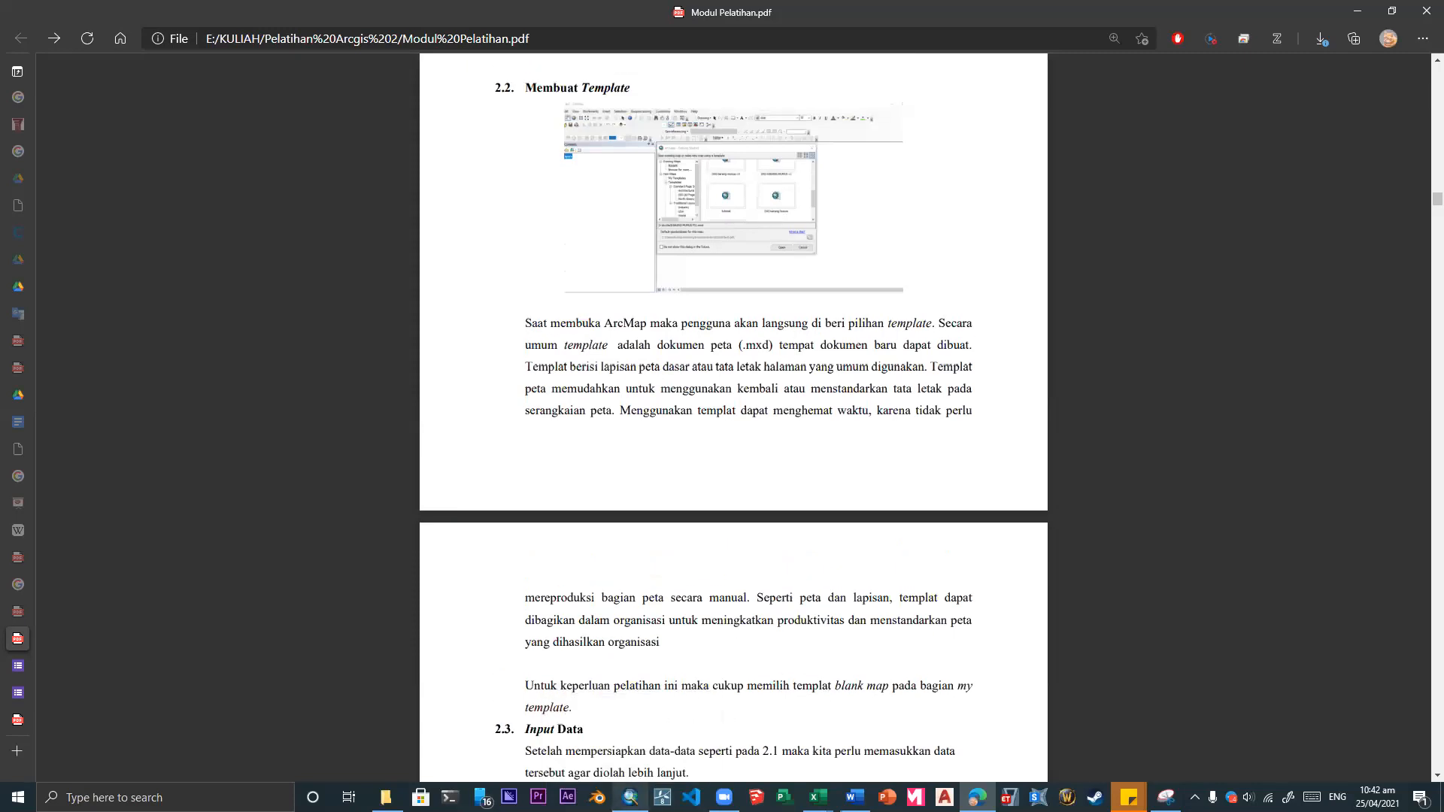
- Switch to ArcMap, view the template choices for a new document, and close the program without creating one
left_click(638, 748)
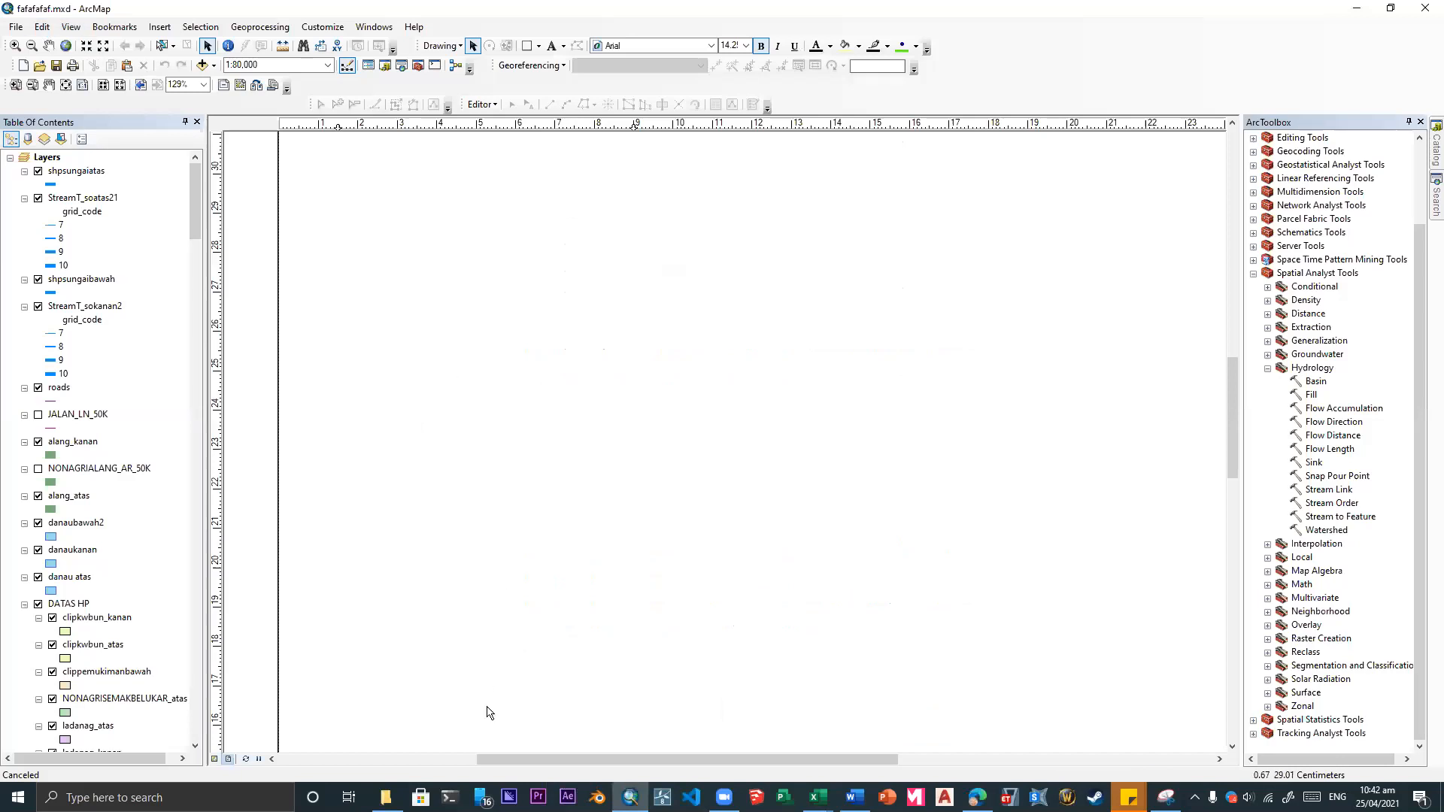
left_click(16, 28)
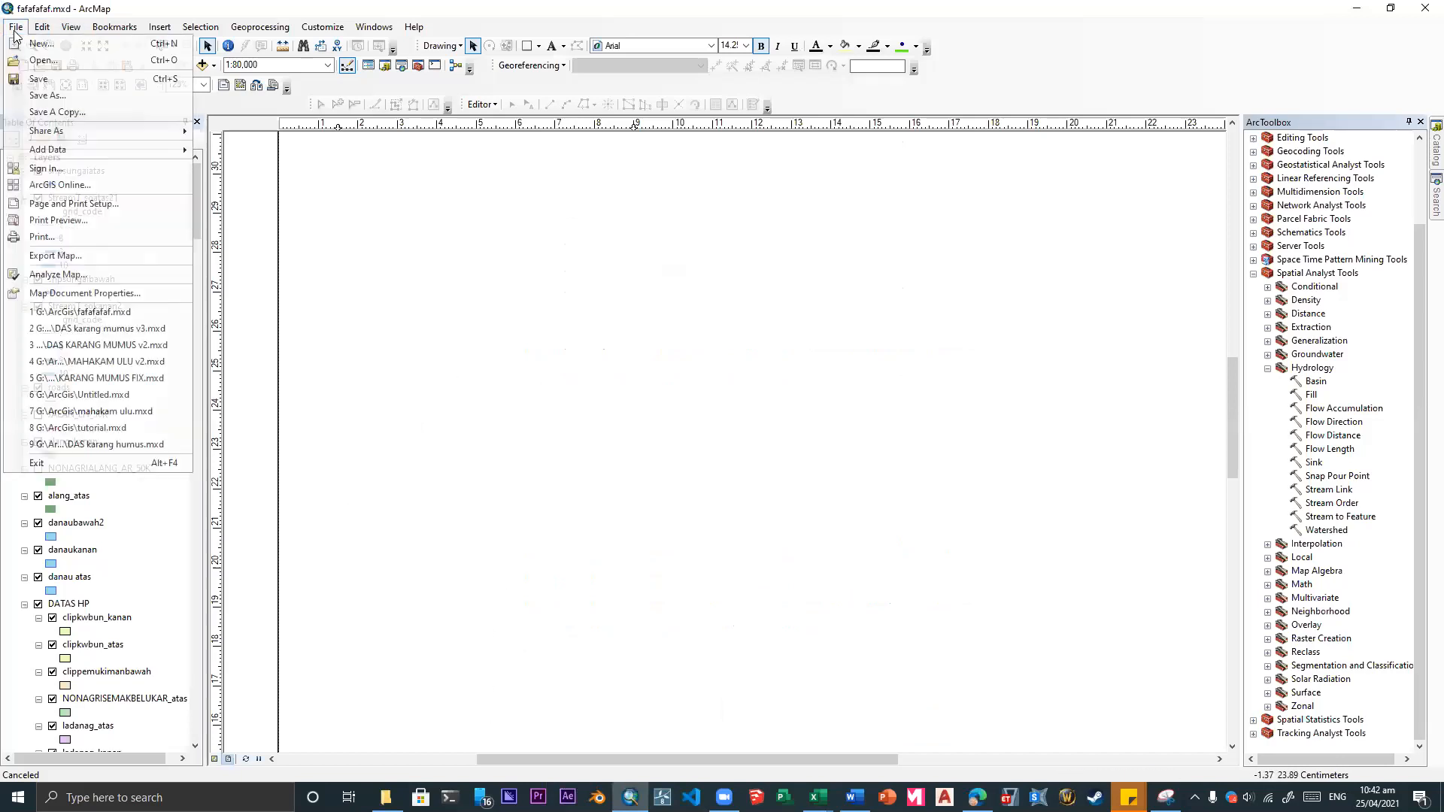
mouse_move(42, 33)
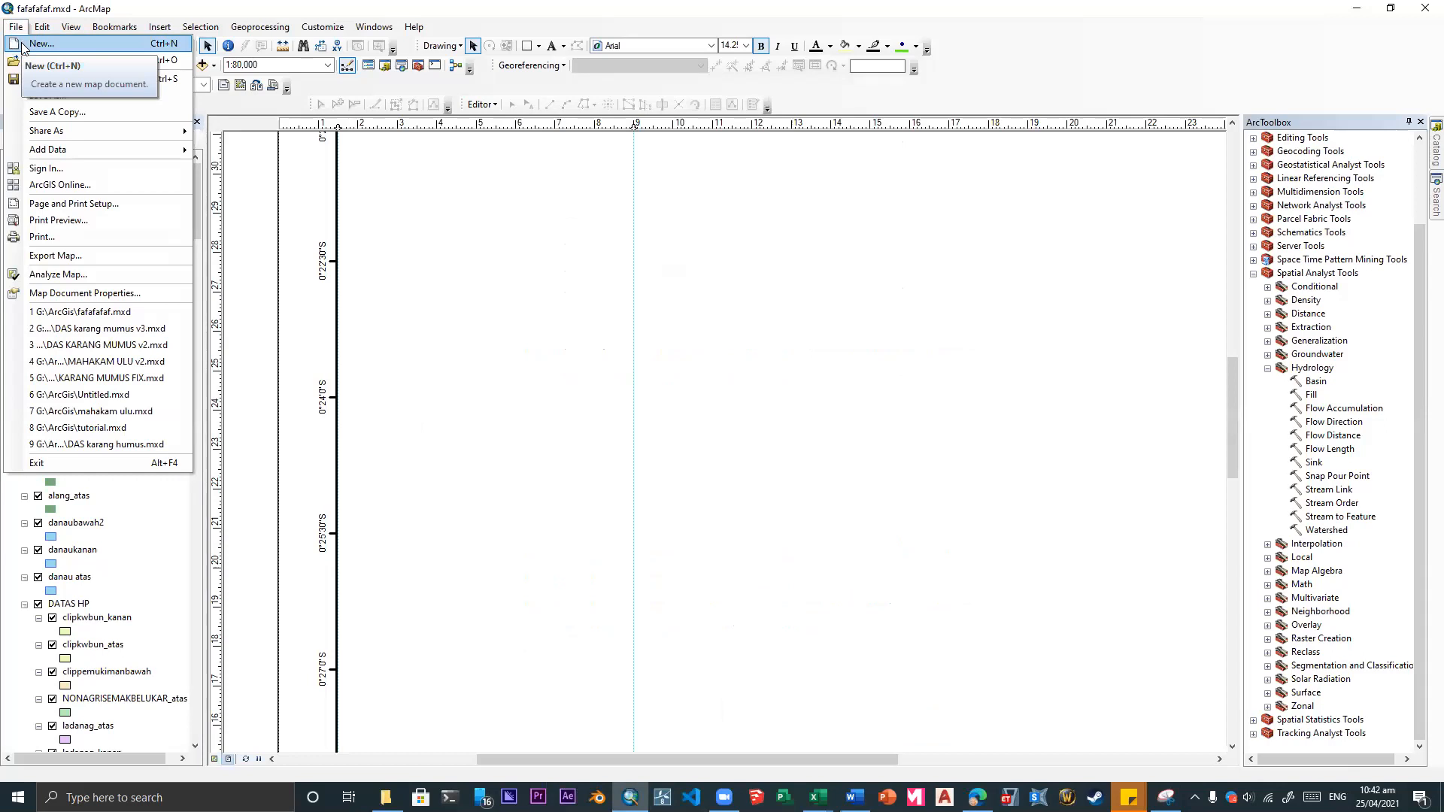
left_click(24, 46)
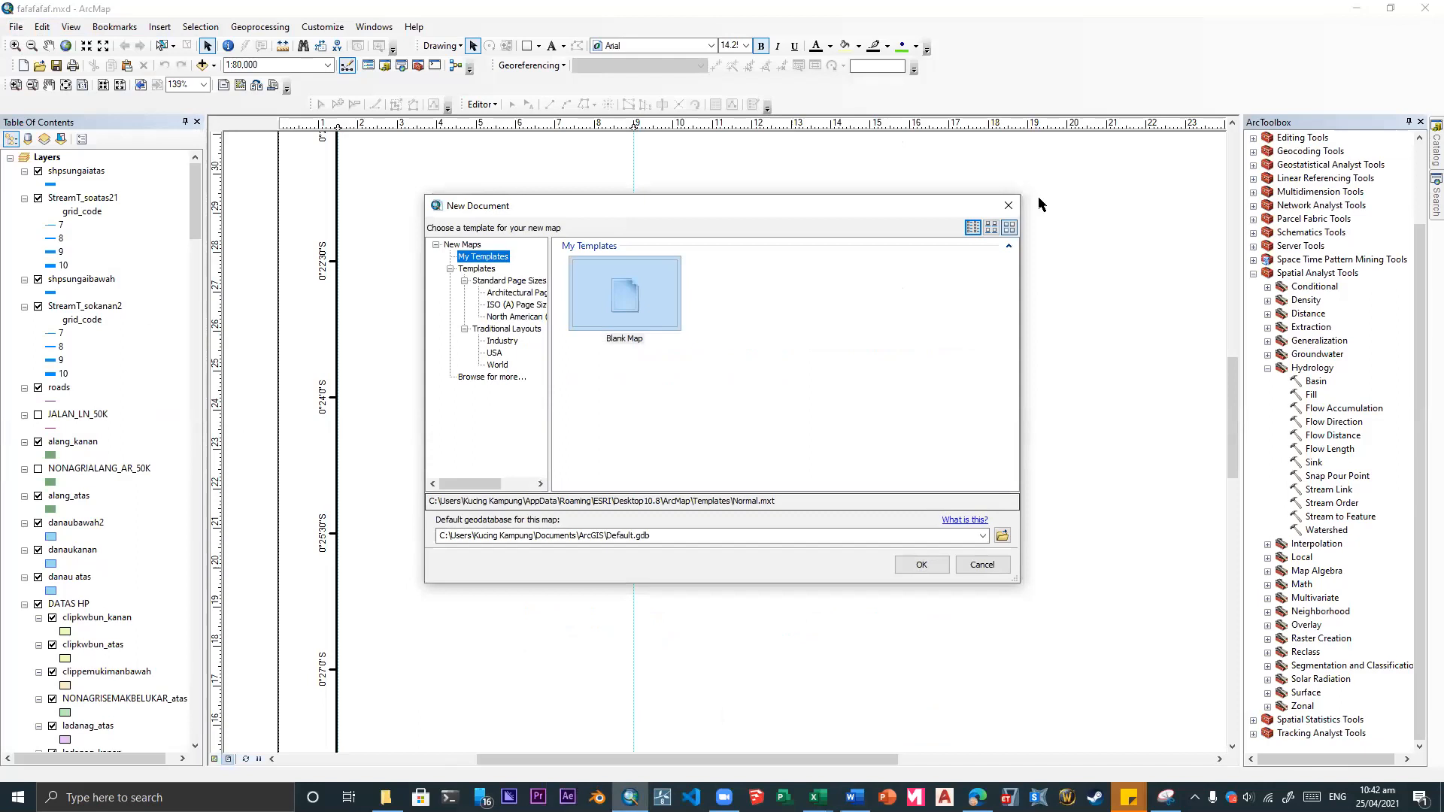
left_click(1009, 206)
left_click(1425, 8)
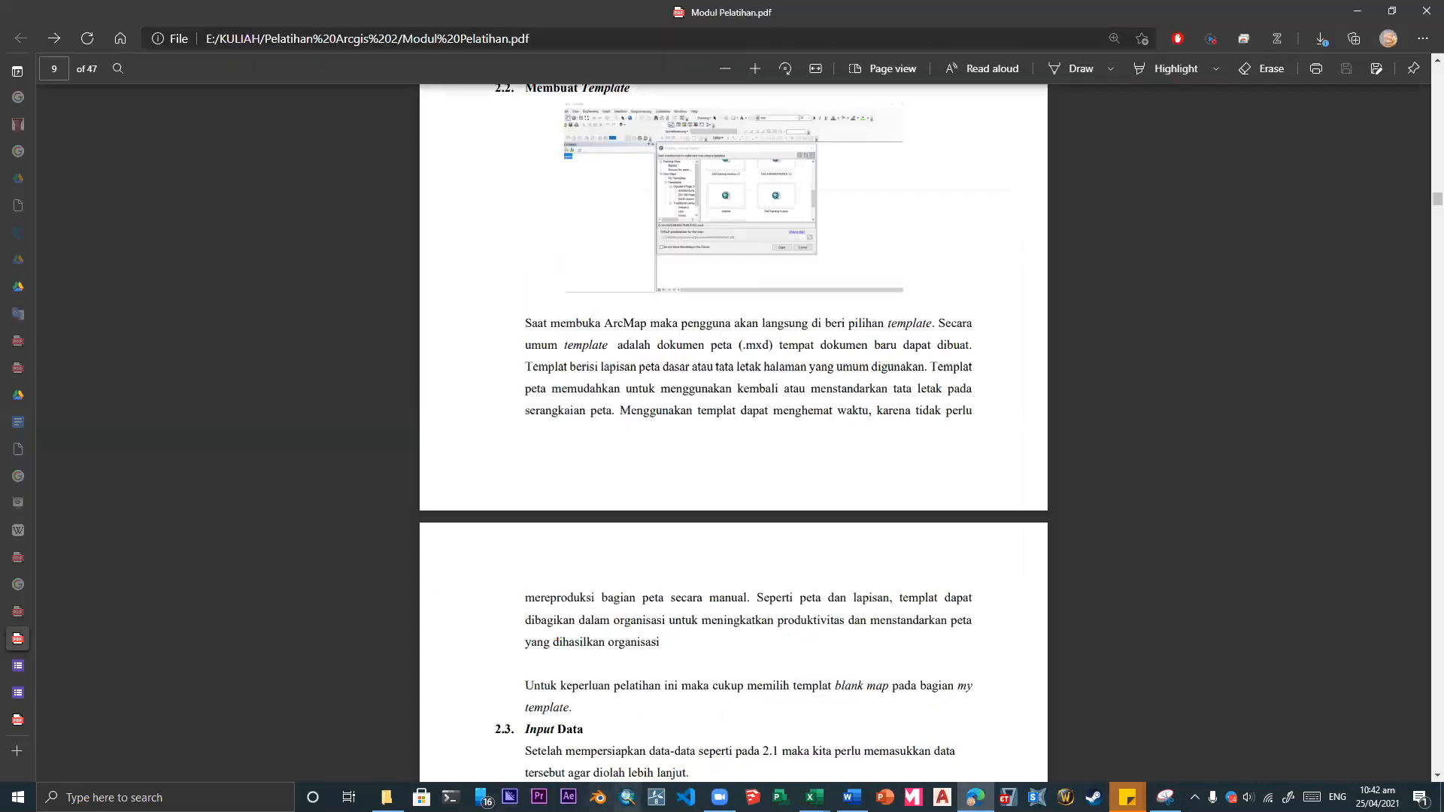
- Reread the Membuat Template section of the module while ArcMap restarts
scroll(613, 482, "up", 3)
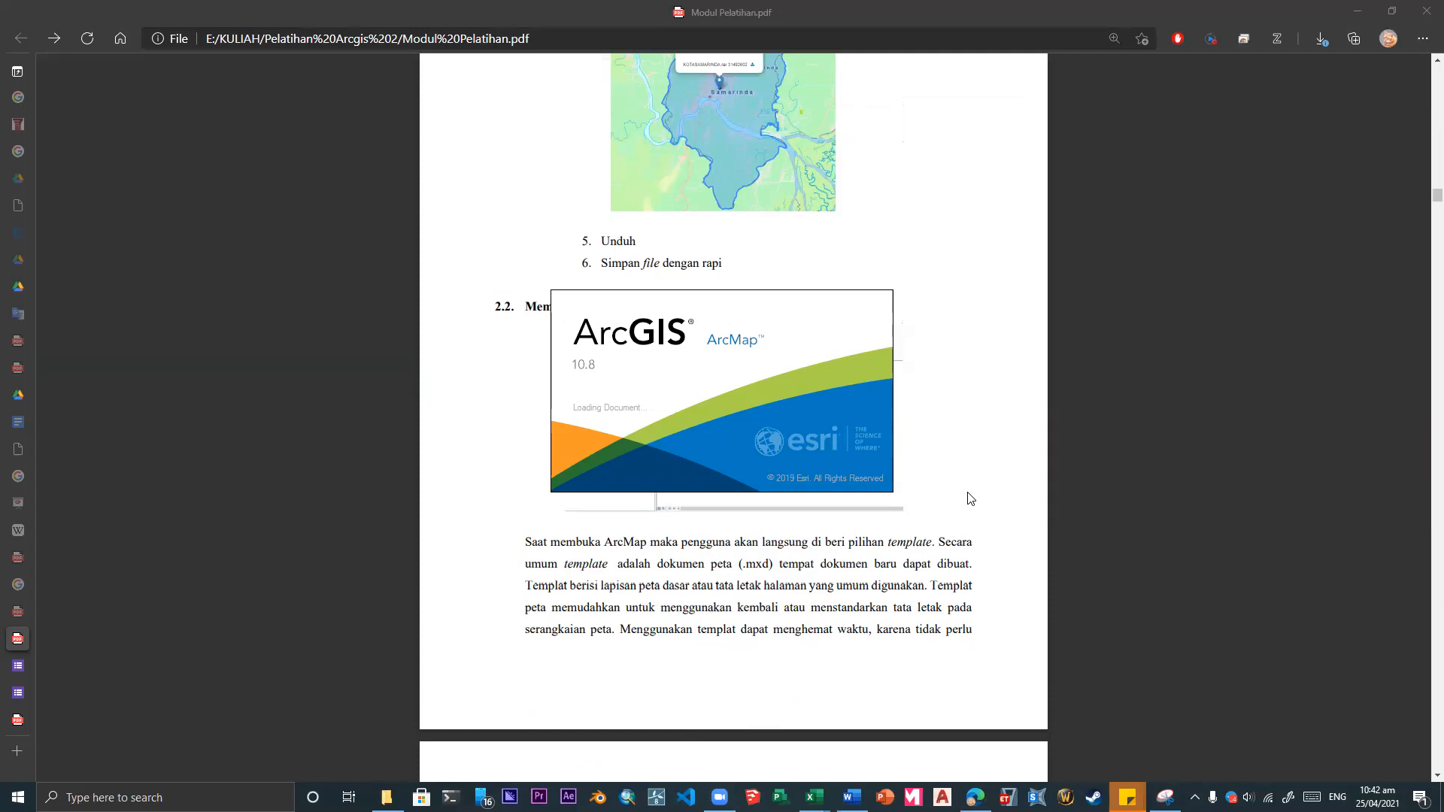
scroll(894, 663, "down", 1)
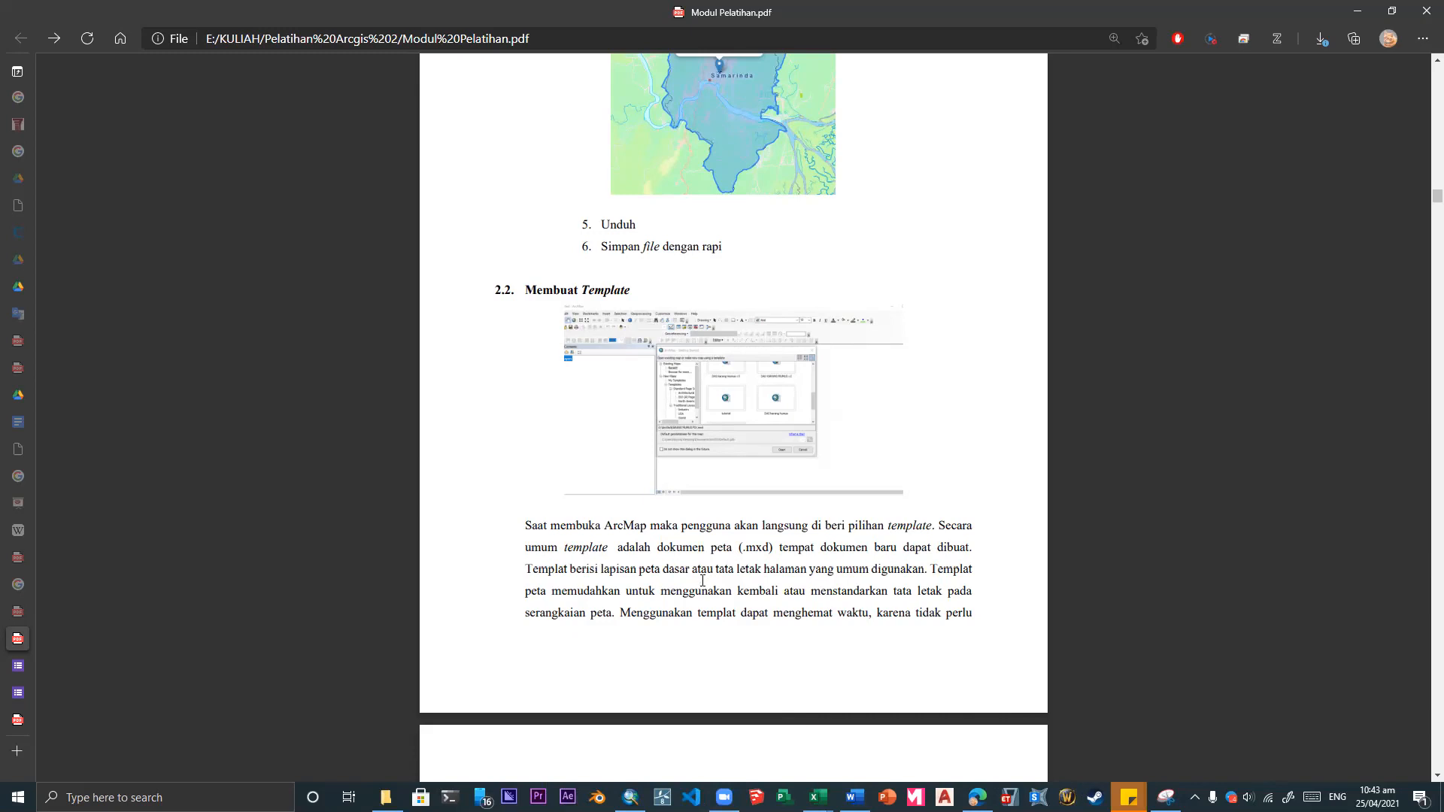
scroll(722, 557, "down", 2)
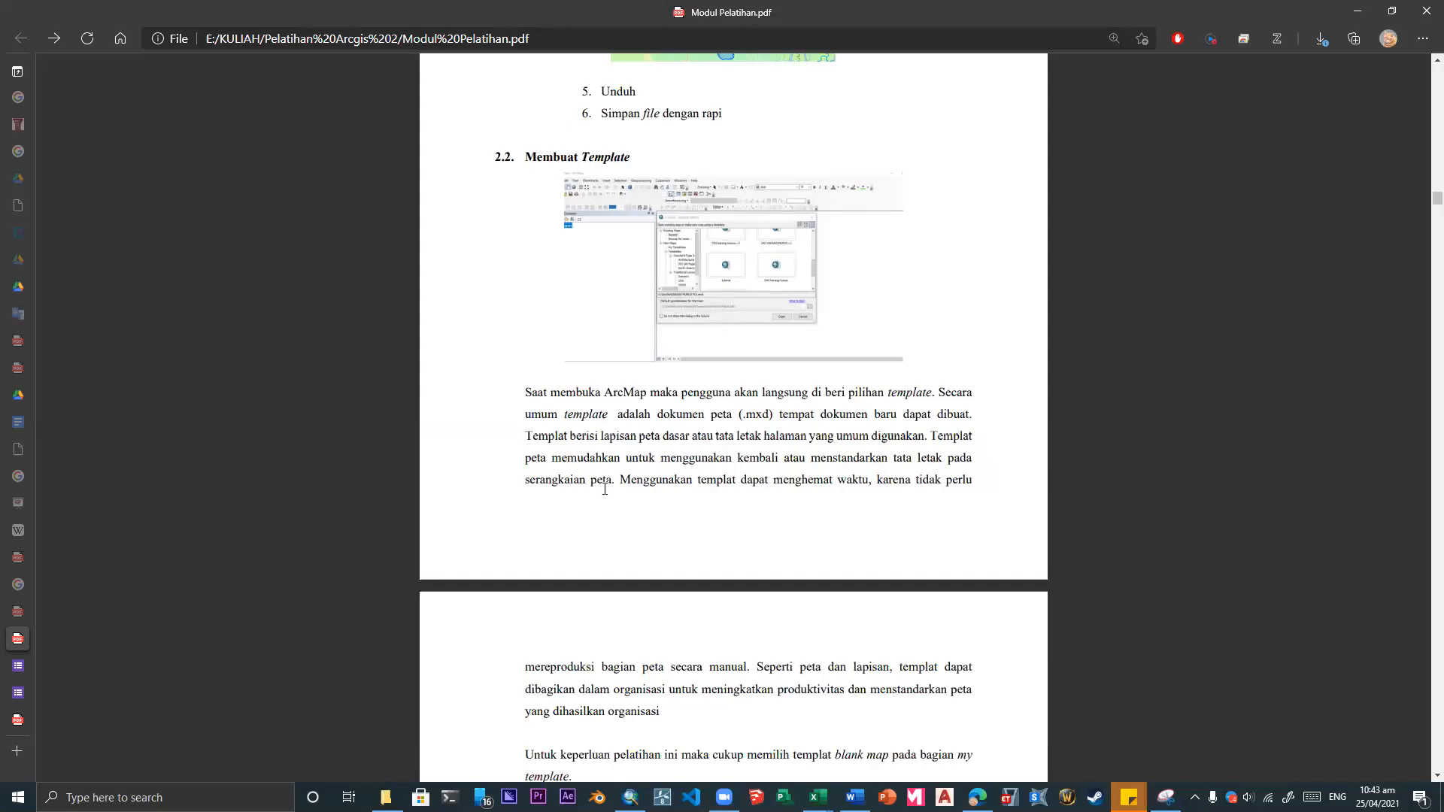
- Switch to ArcMap's Getting Started dialog and browse the Architectural, ISO (A) and North American (ANSI) page size templates
left_click(630, 798)
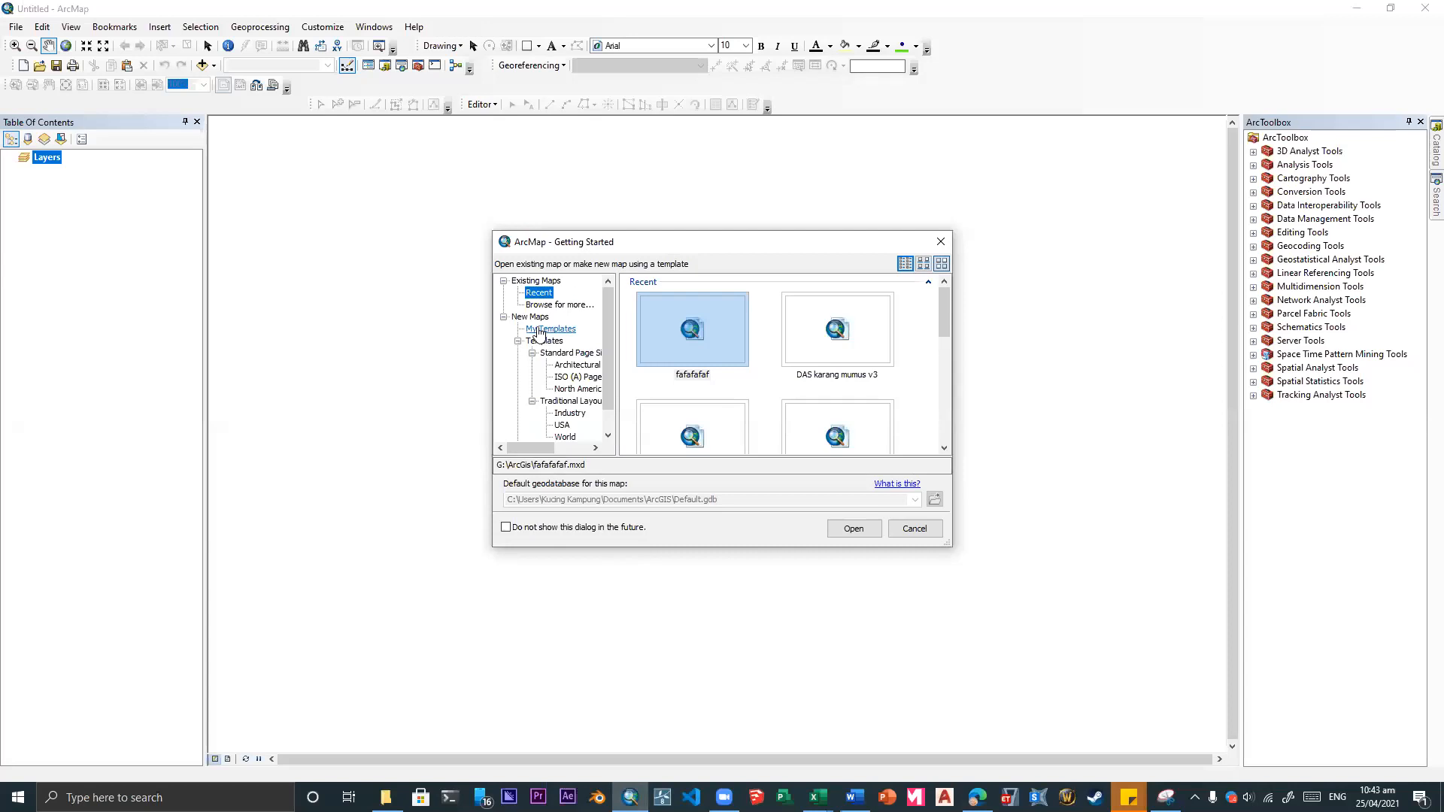
left_click(566, 365)
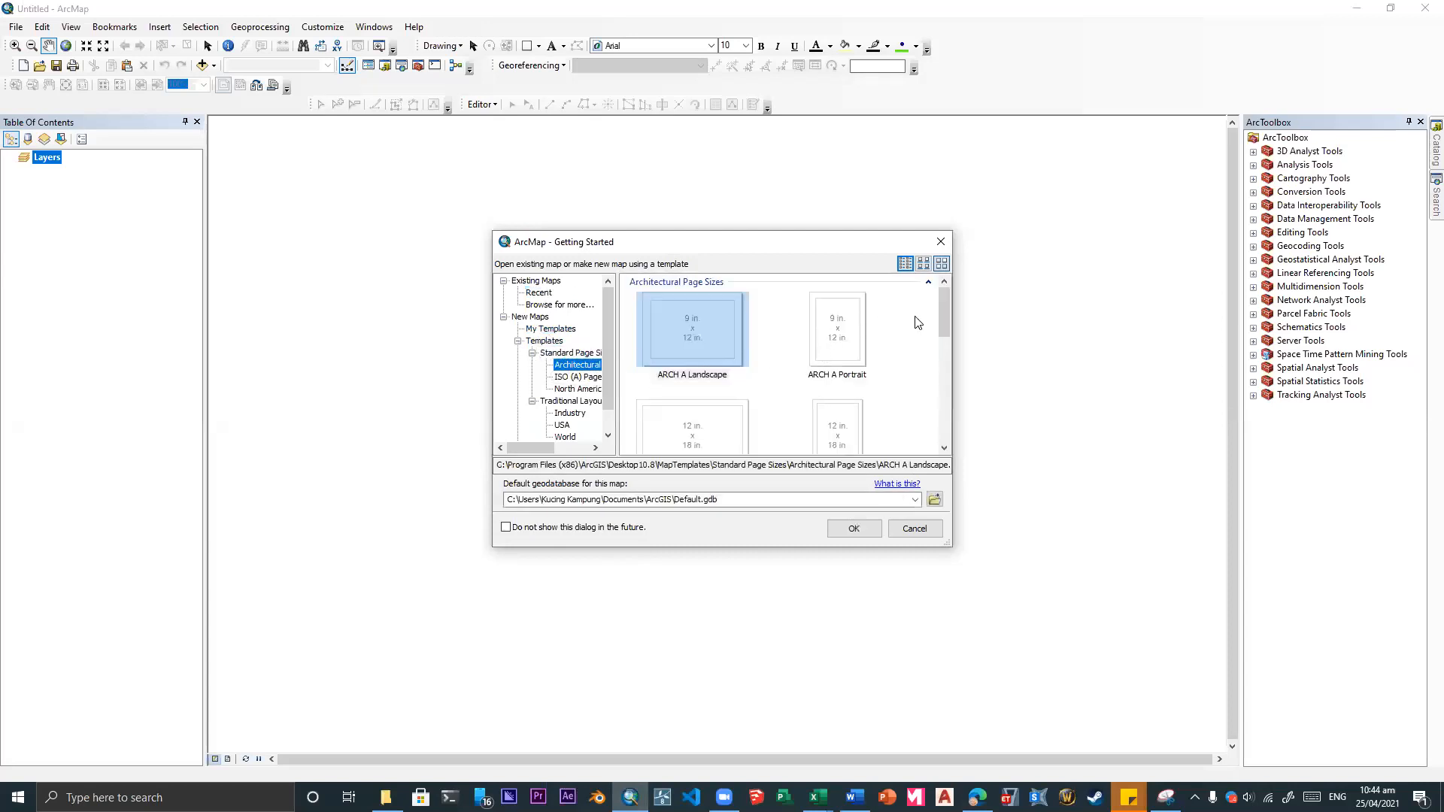
left_click(823, 355)
scroll(823, 355, "down", 3)
left_click(835, 338)
left_click(662, 355)
left_click(647, 412)
left_click(578, 377)
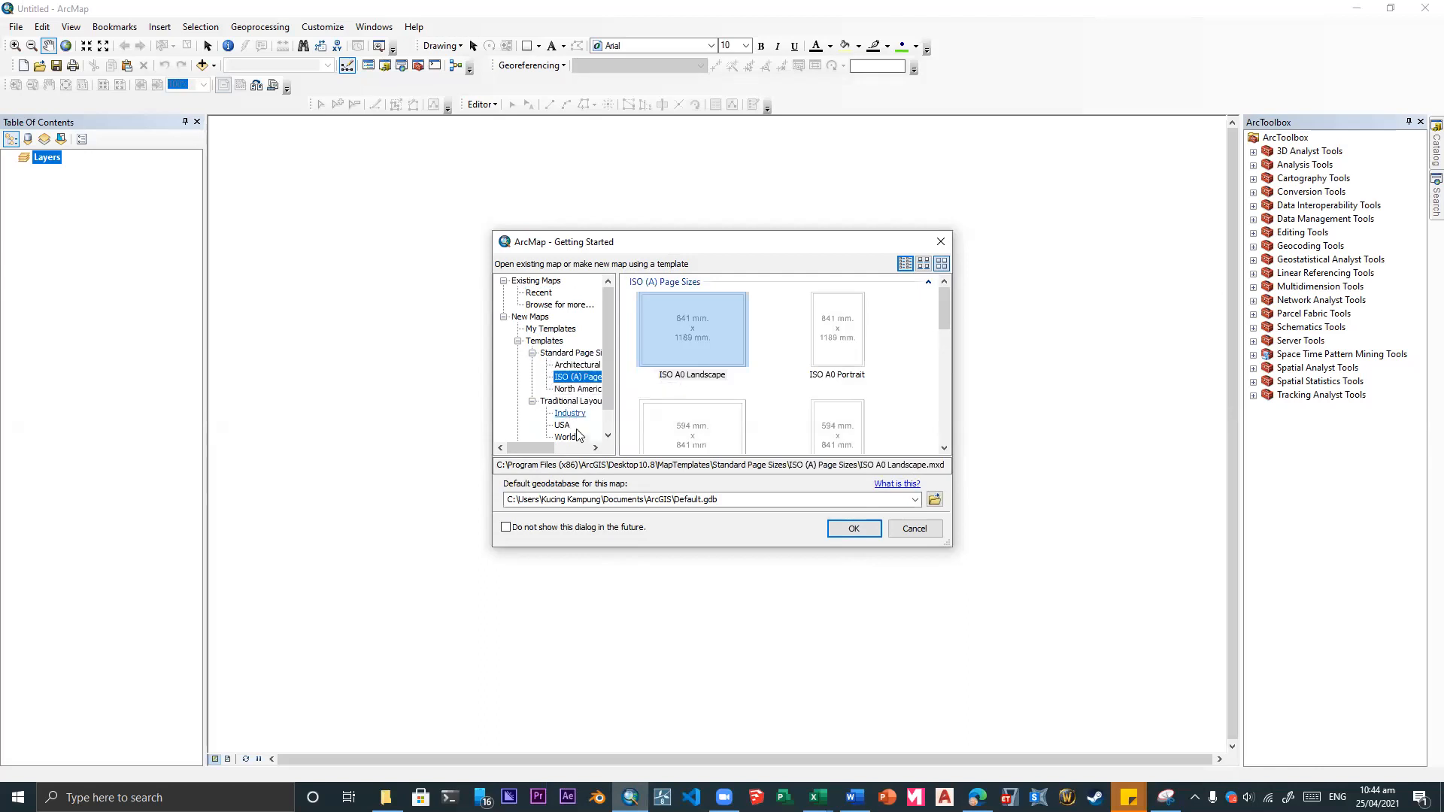
left_click(576, 389)
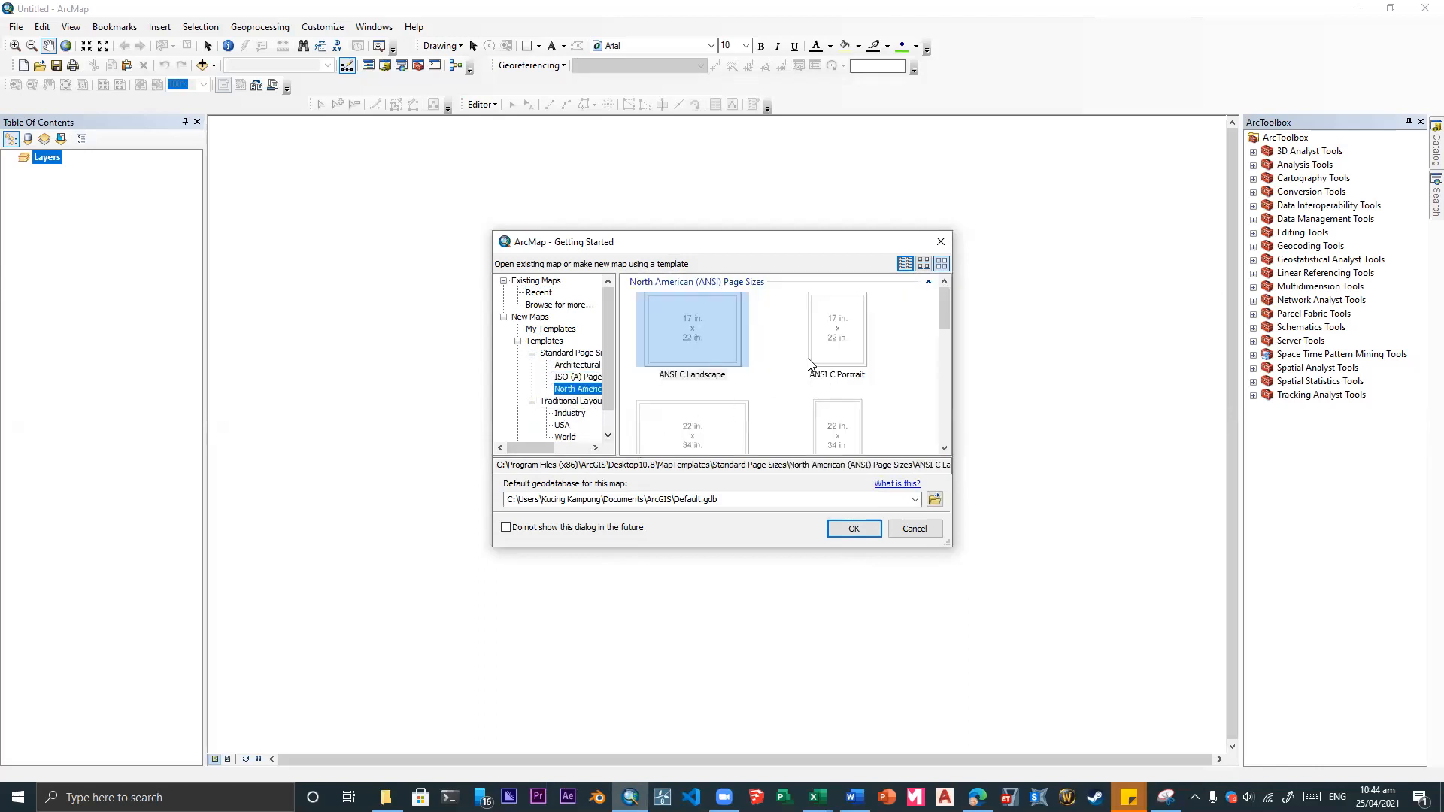
scroll(853, 347, "down", 3)
- Browse the Industry and USA traditional layout templates, selecting samples such as MilitaryPortrait, ConterminousUSA and NorthwesternUSA
left_click(576, 414)
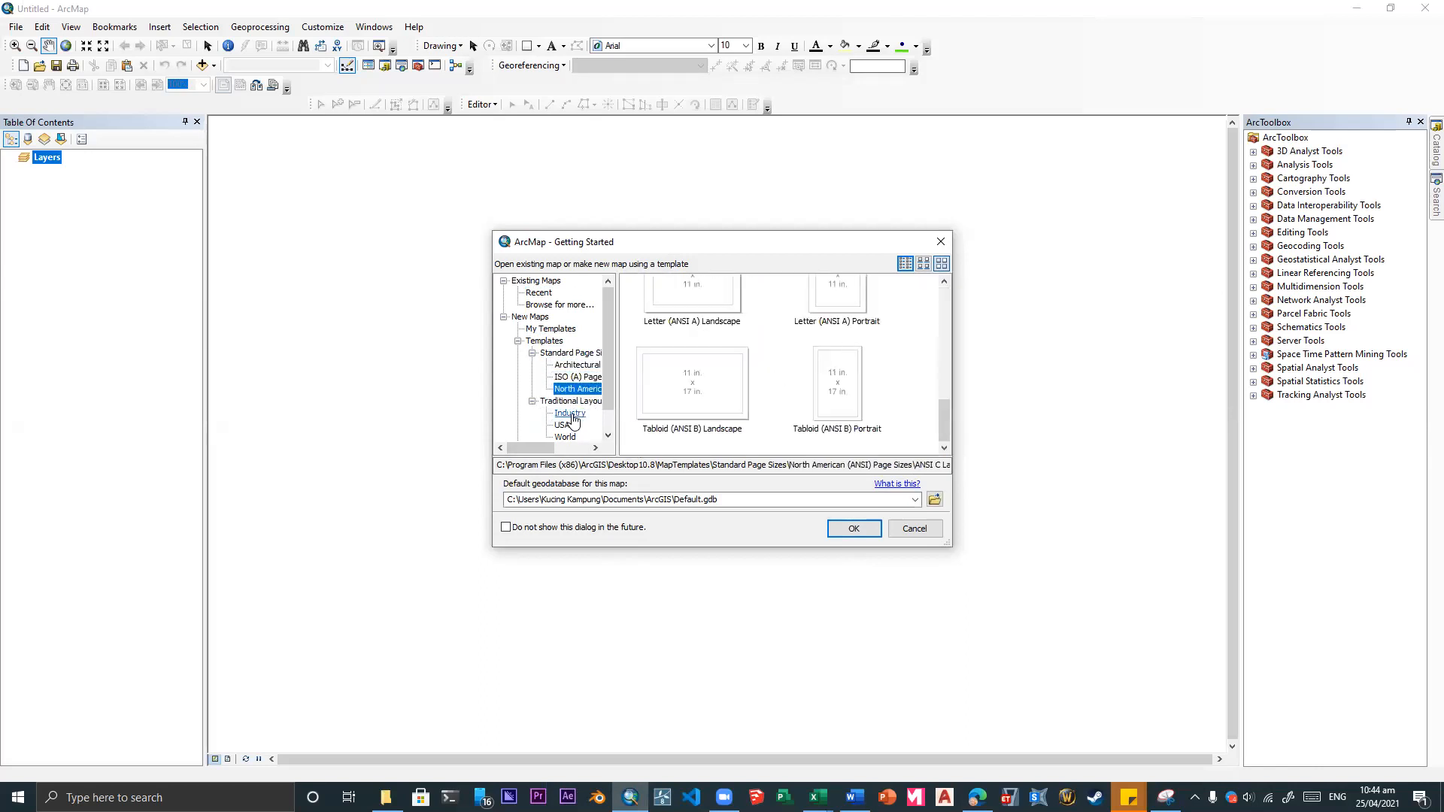
left_click(675, 435)
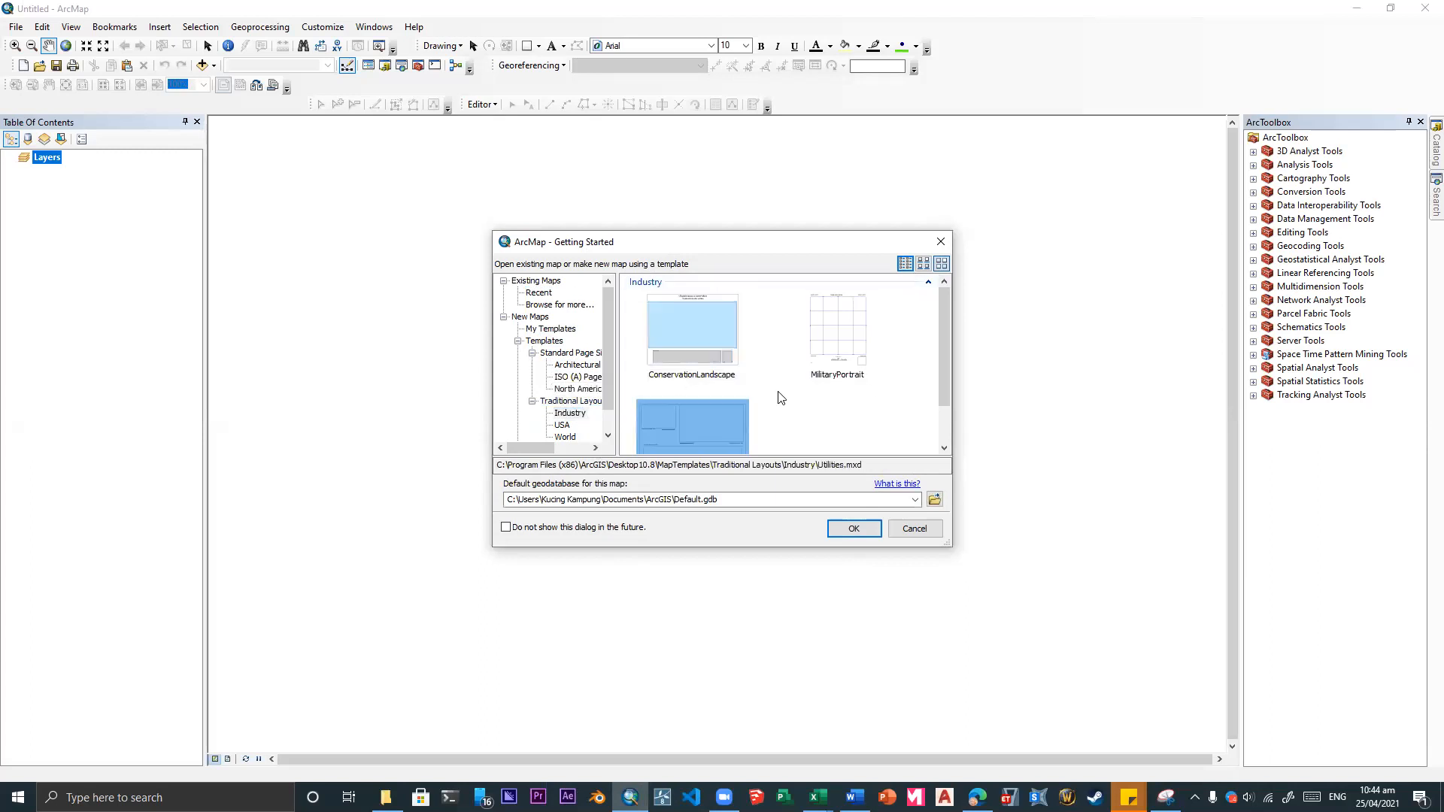
left_click(820, 352)
scroll(705, 345, "down", 1)
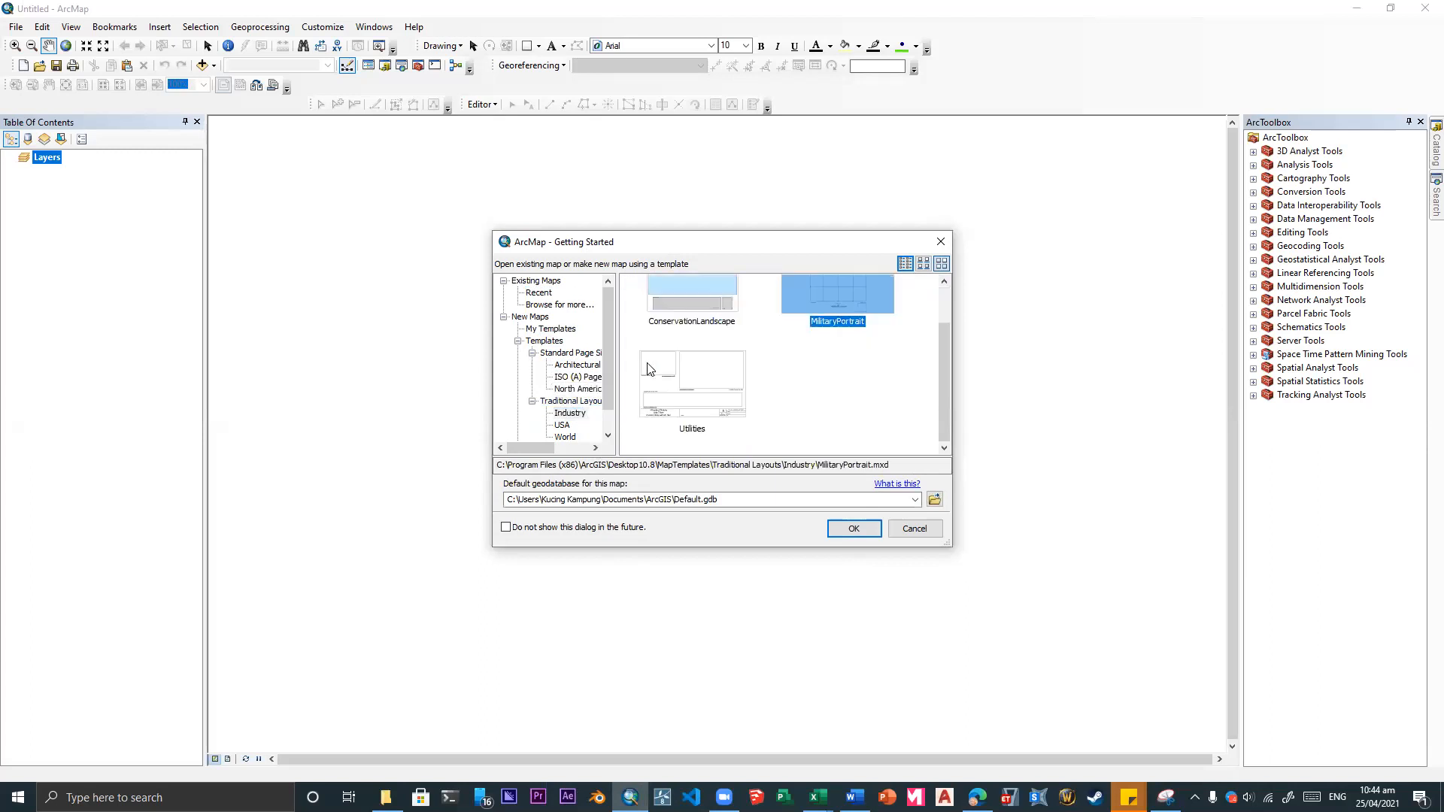
left_click(564, 425)
left_click(858, 328)
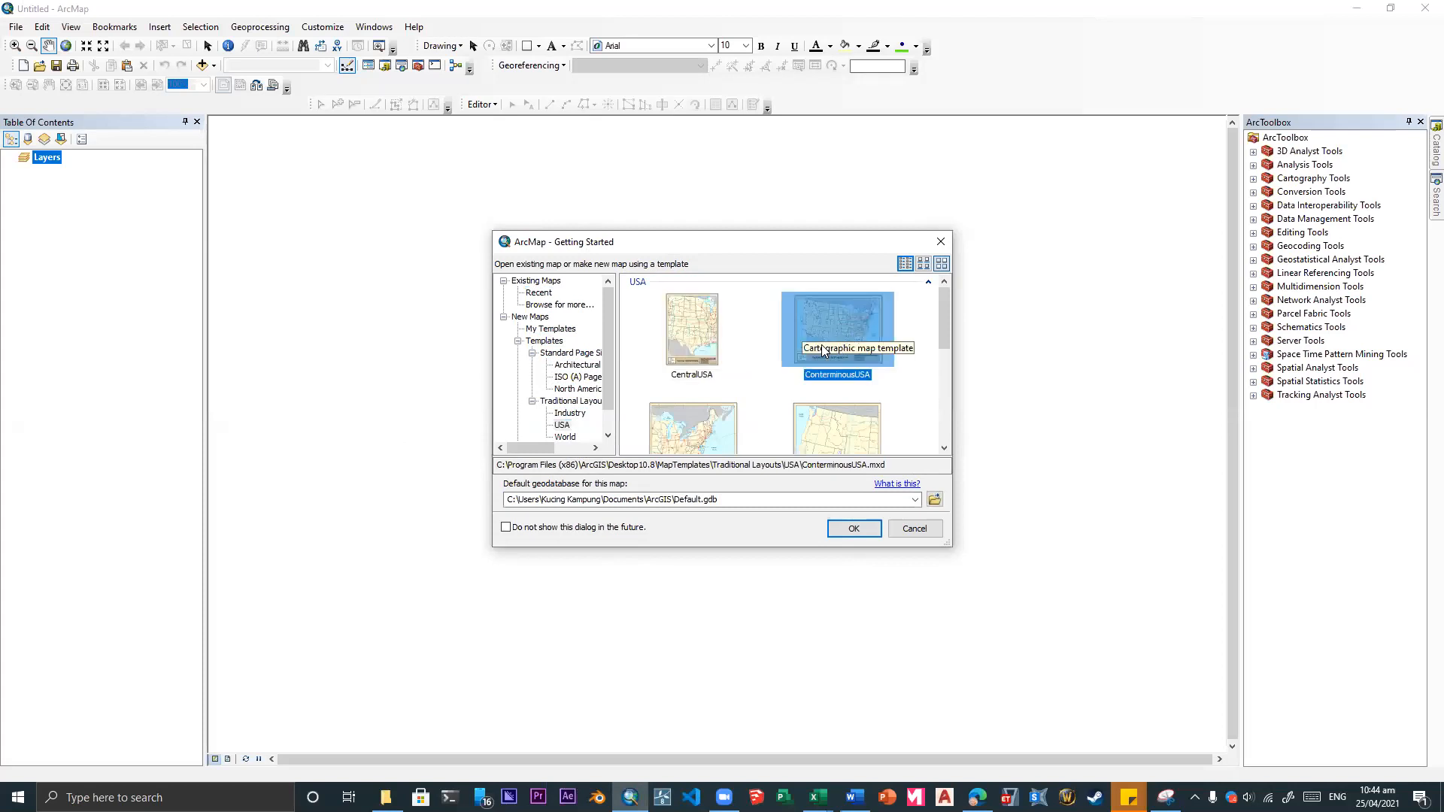
left_click(712, 352)
left_click(700, 427)
left_click(838, 429)
scroll(838, 429, "down", 1)
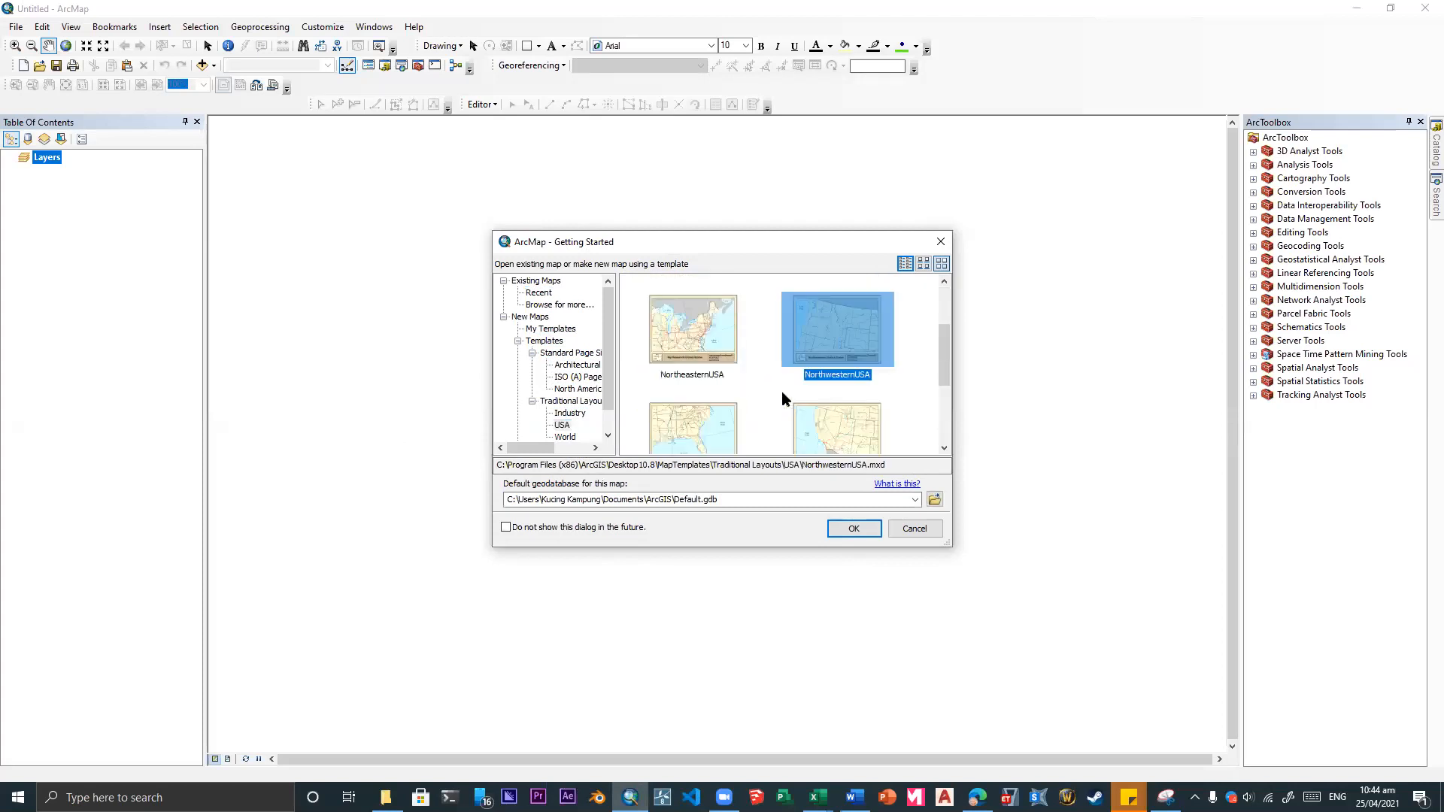
- Create a new map document from the Blank Map template in My Templates
left_click(553, 329)
left_click(735, 326)
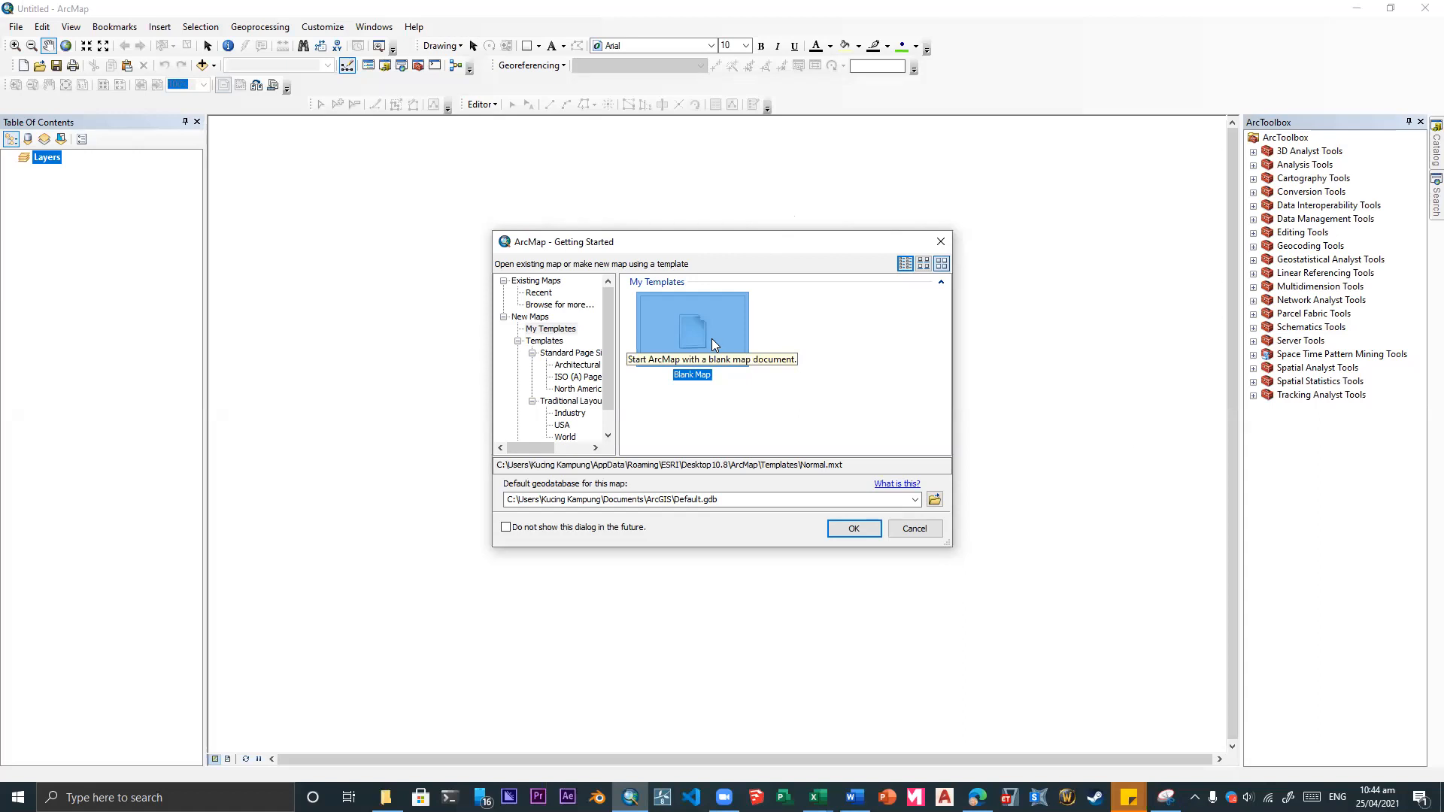
left_click(850, 533)
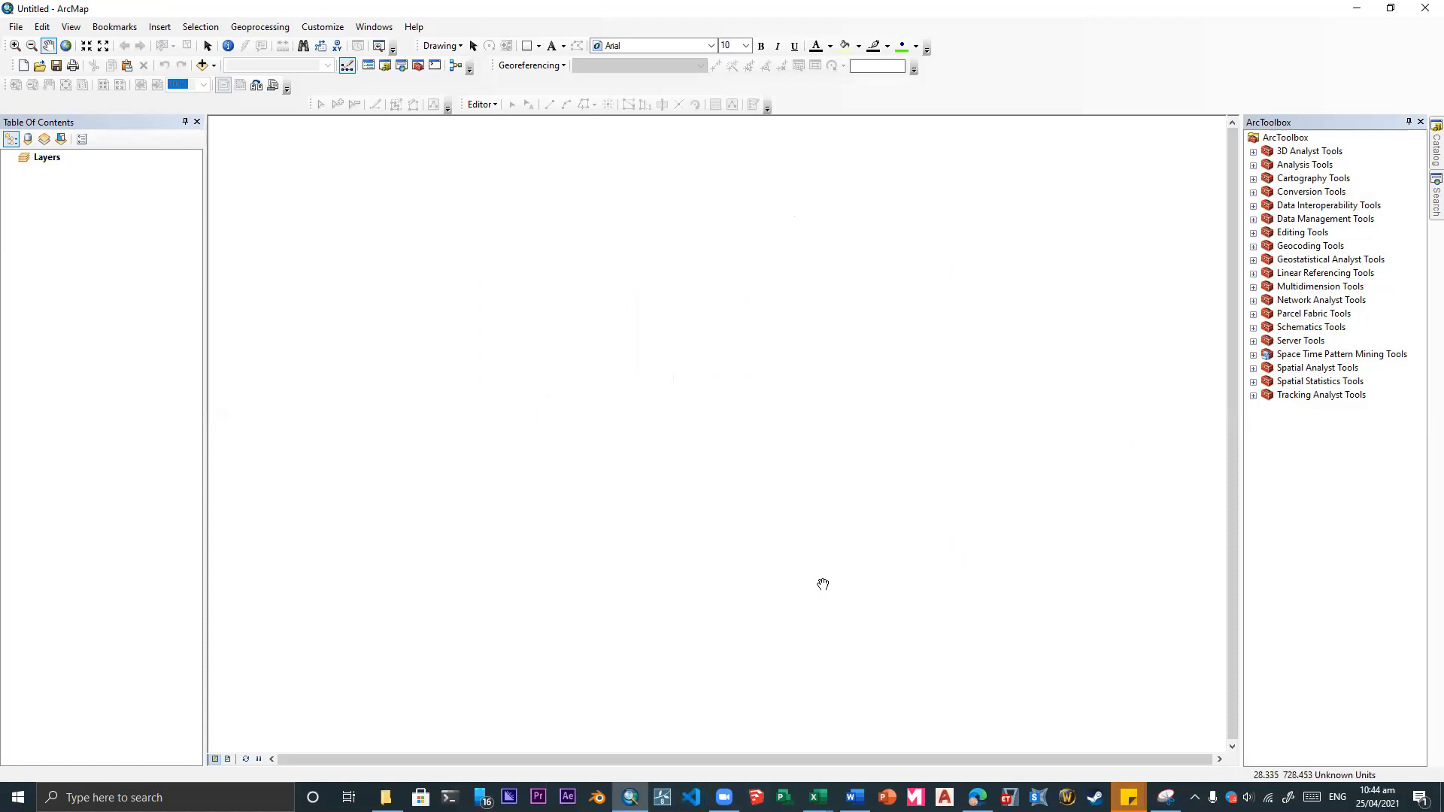
- Switch to the training module PDF, read the start of section 2.3 Input Data, and return to ArcMap
left_click(977, 797)
scroll(865, 540, "down", 5)
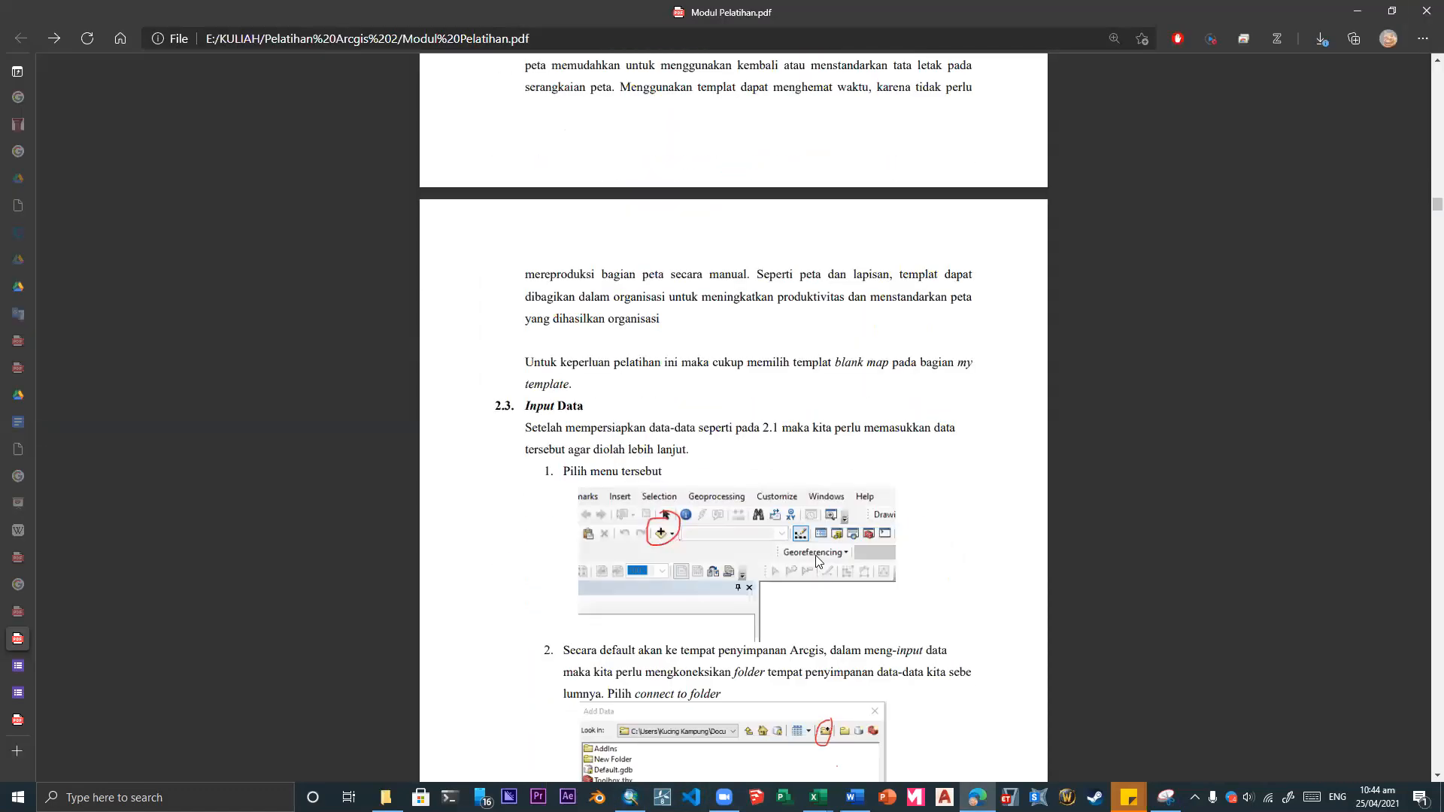
left_click(1358, 11)
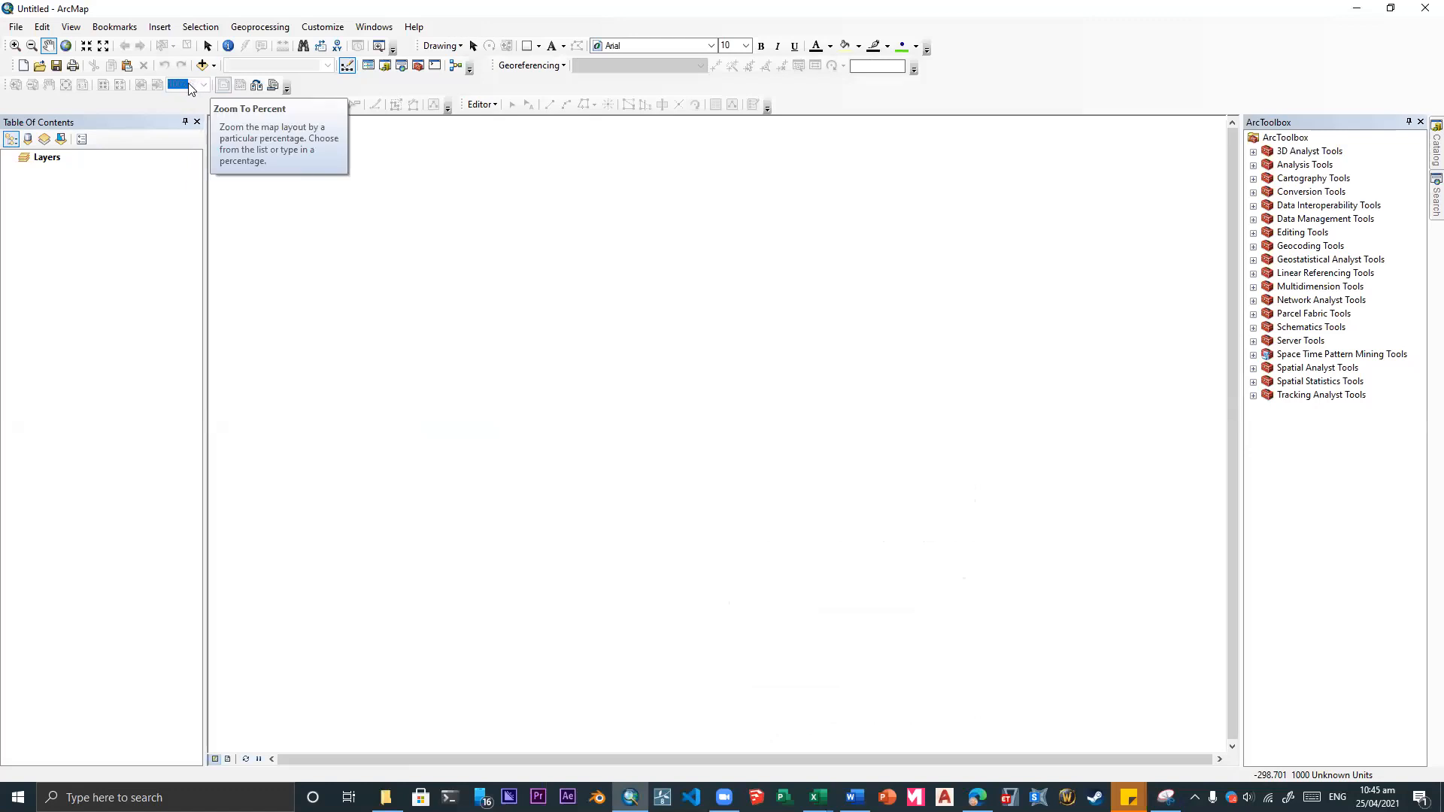
- Switch to File Explorer, open the ArcGis folder on Local Disk (G:), and return to ArcMap
left_click(385, 797)
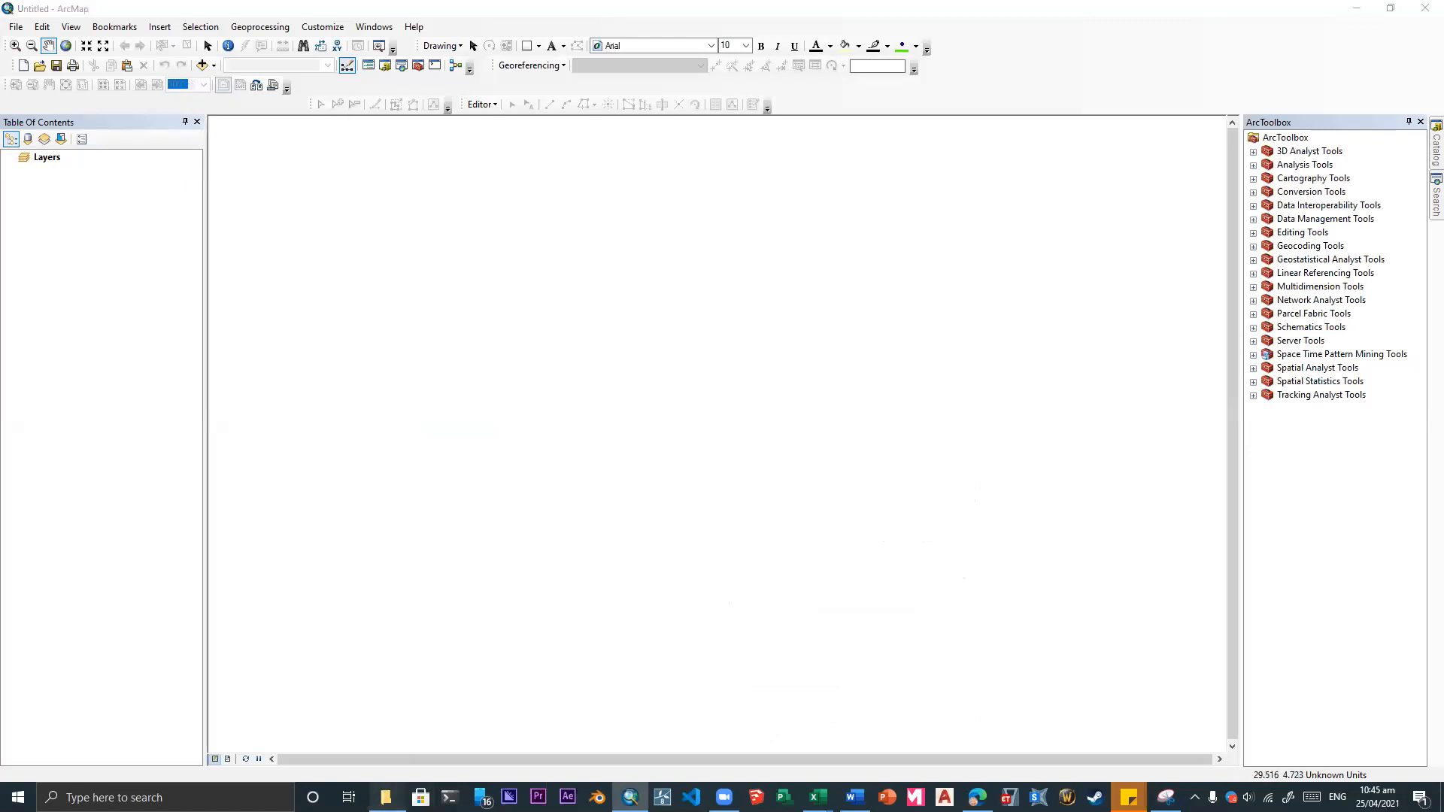
left_click(894, 83)
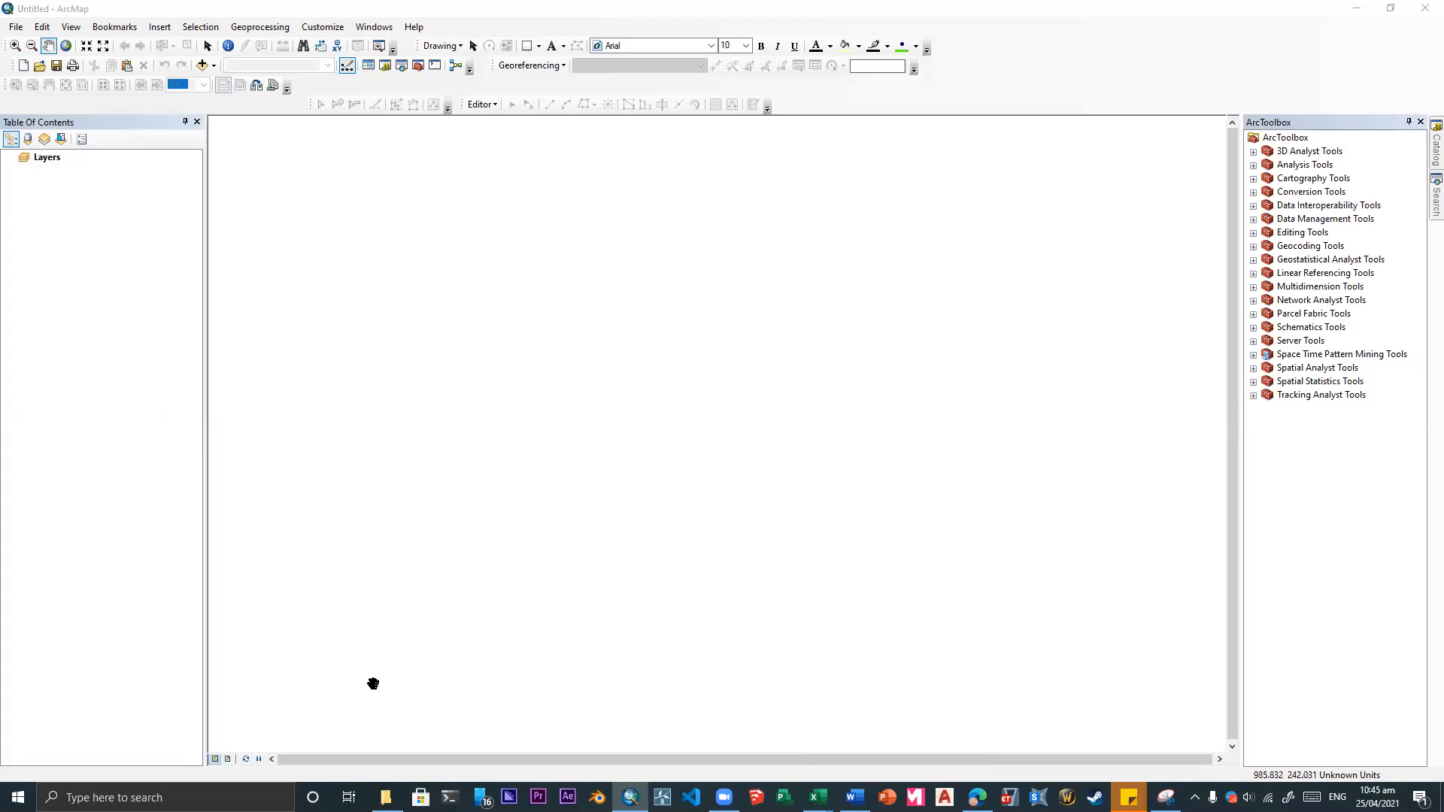
mouse_move(385, 798)
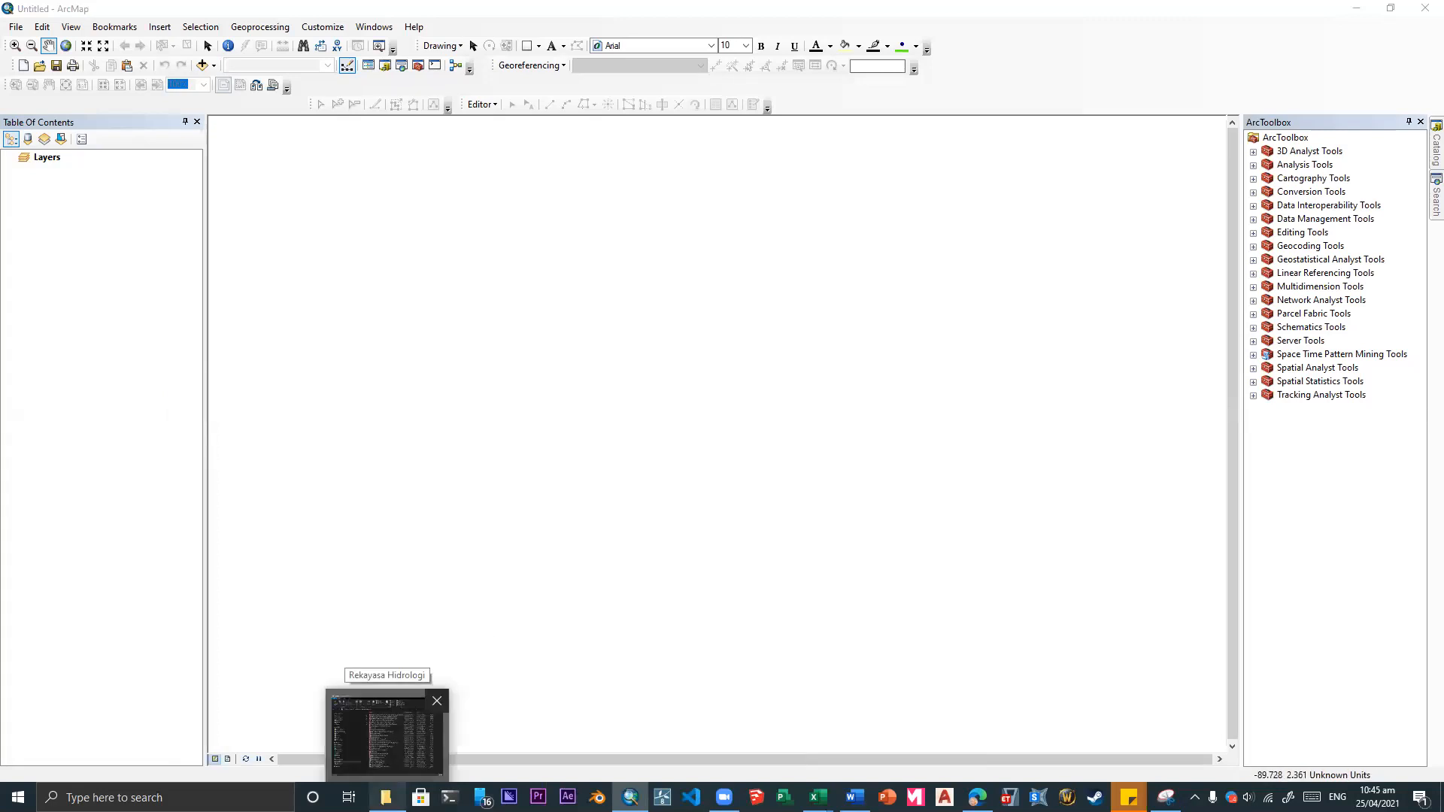
left_click(384, 734)
left_click(167, 659)
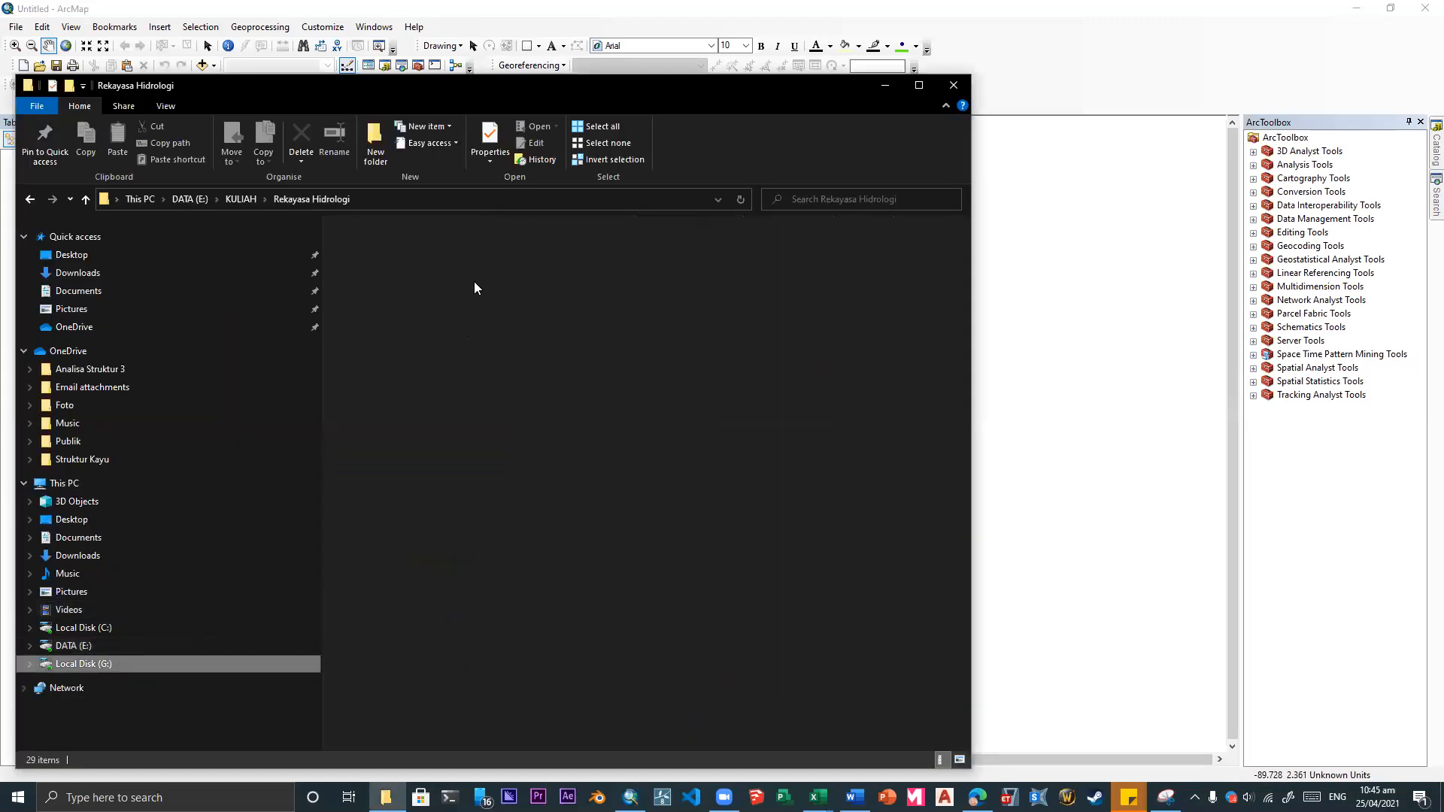
left_click(445, 250)
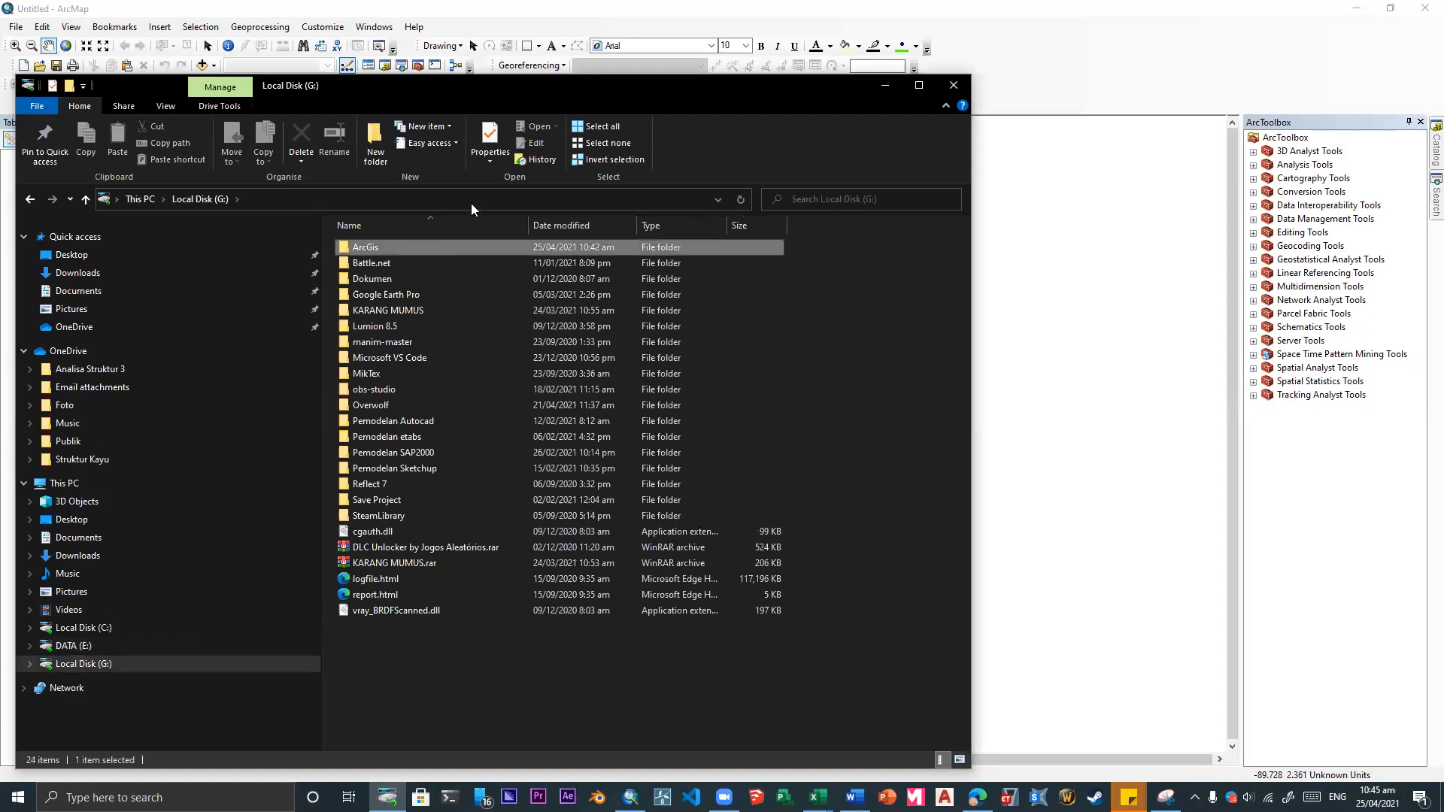
key("Return")
left_click(885, 84)
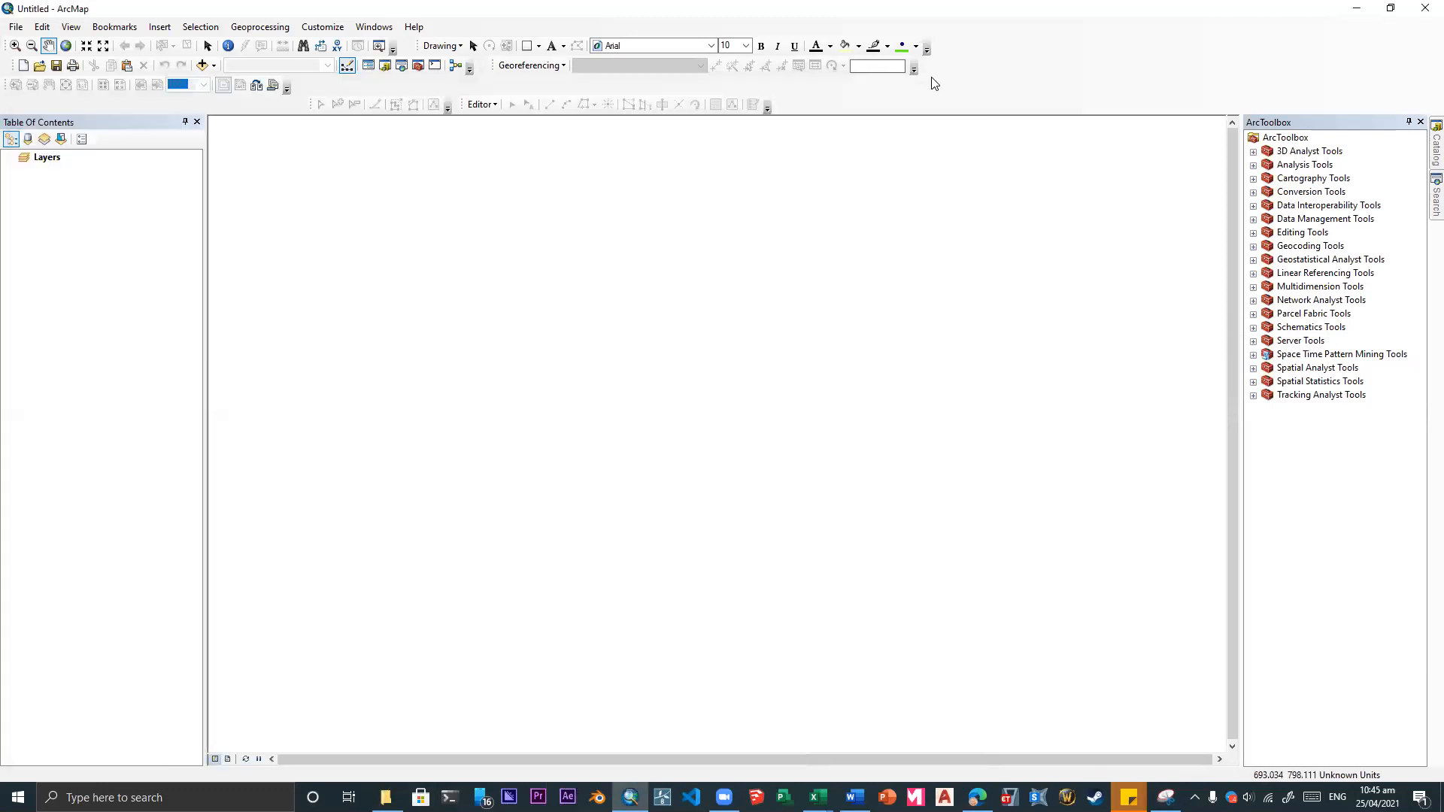
- Browse the subfolders and files of the ArcGis folder in File Explorer, including the Pelatihan folder
left_click(386, 798)
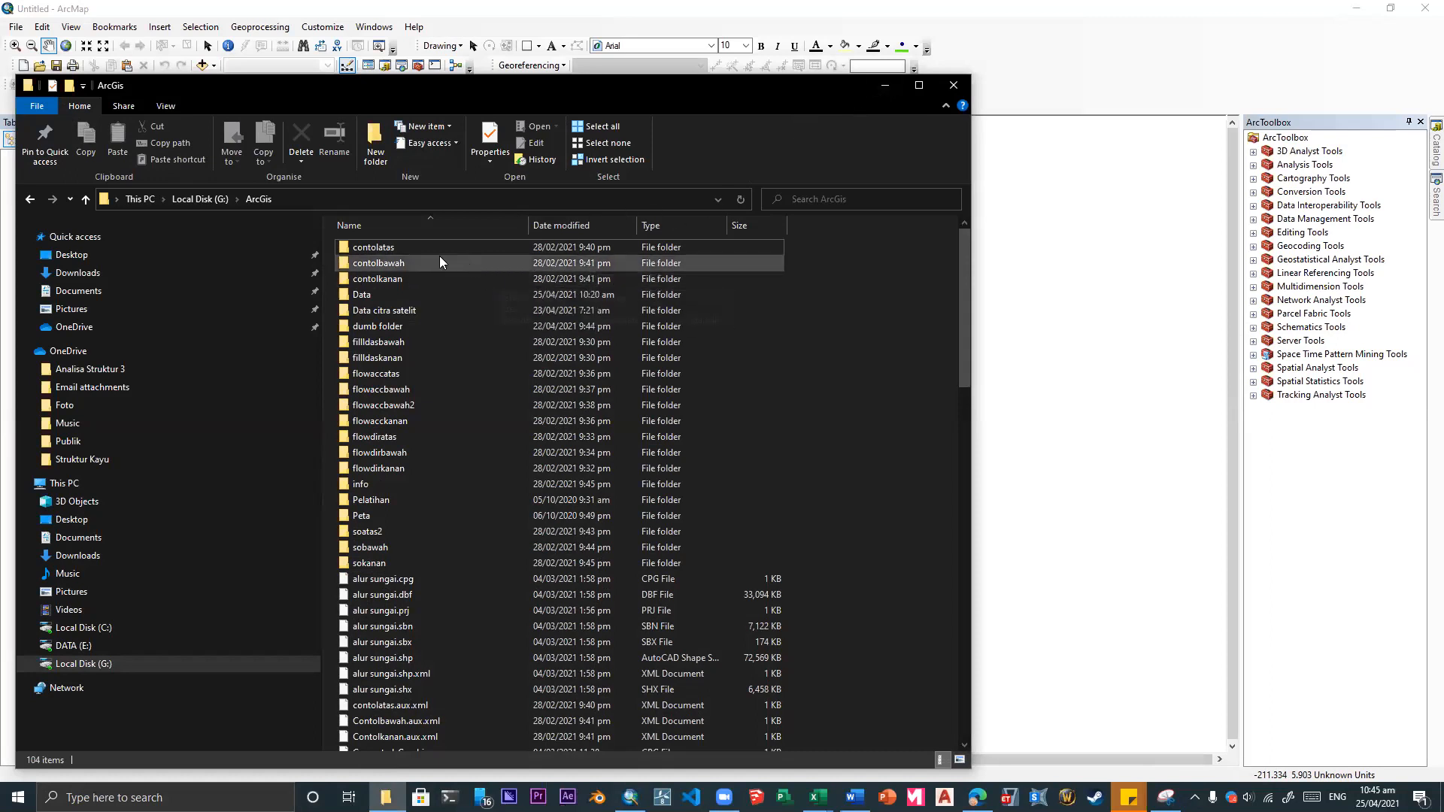
mouse_move(445, 267)
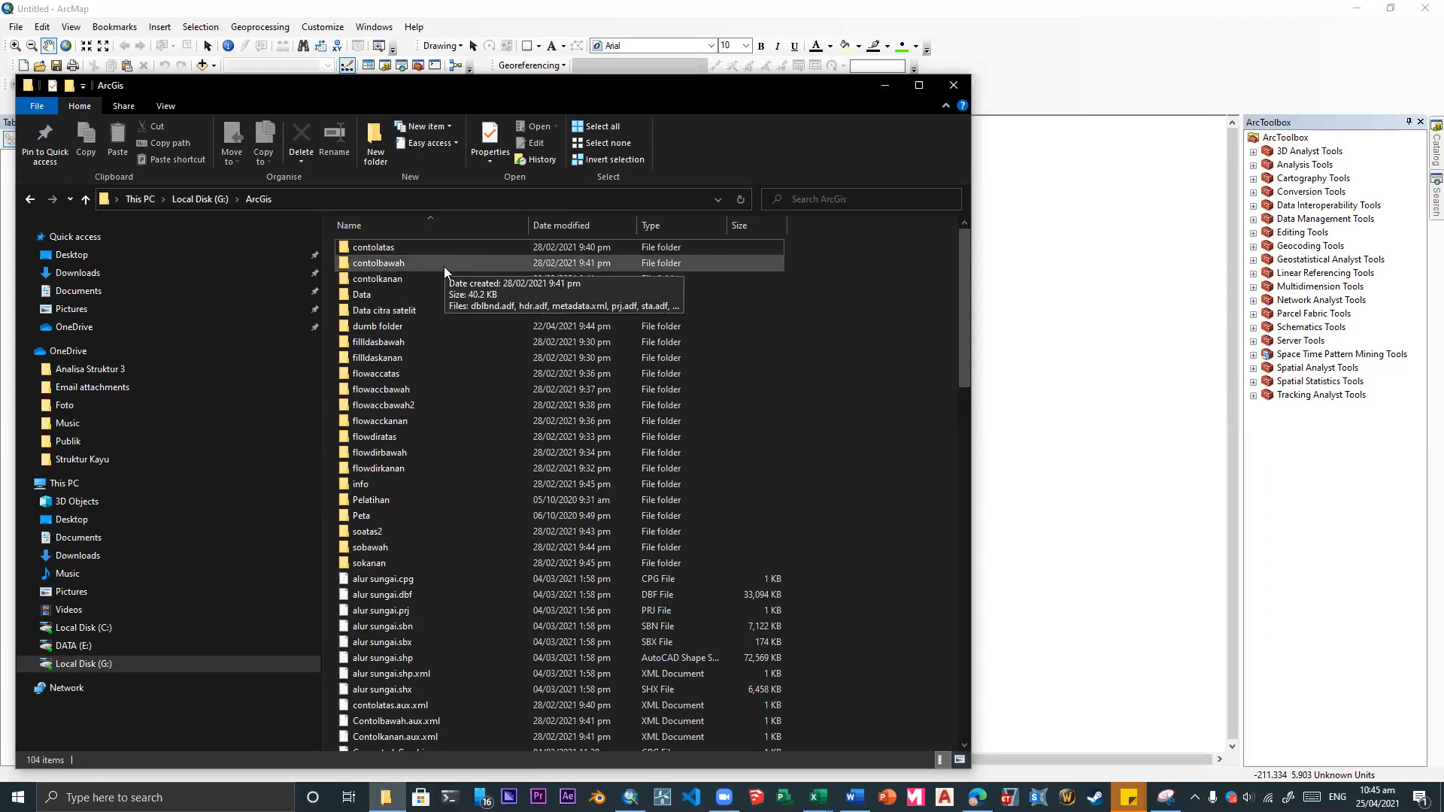
scroll(588, 352, "down", 3)
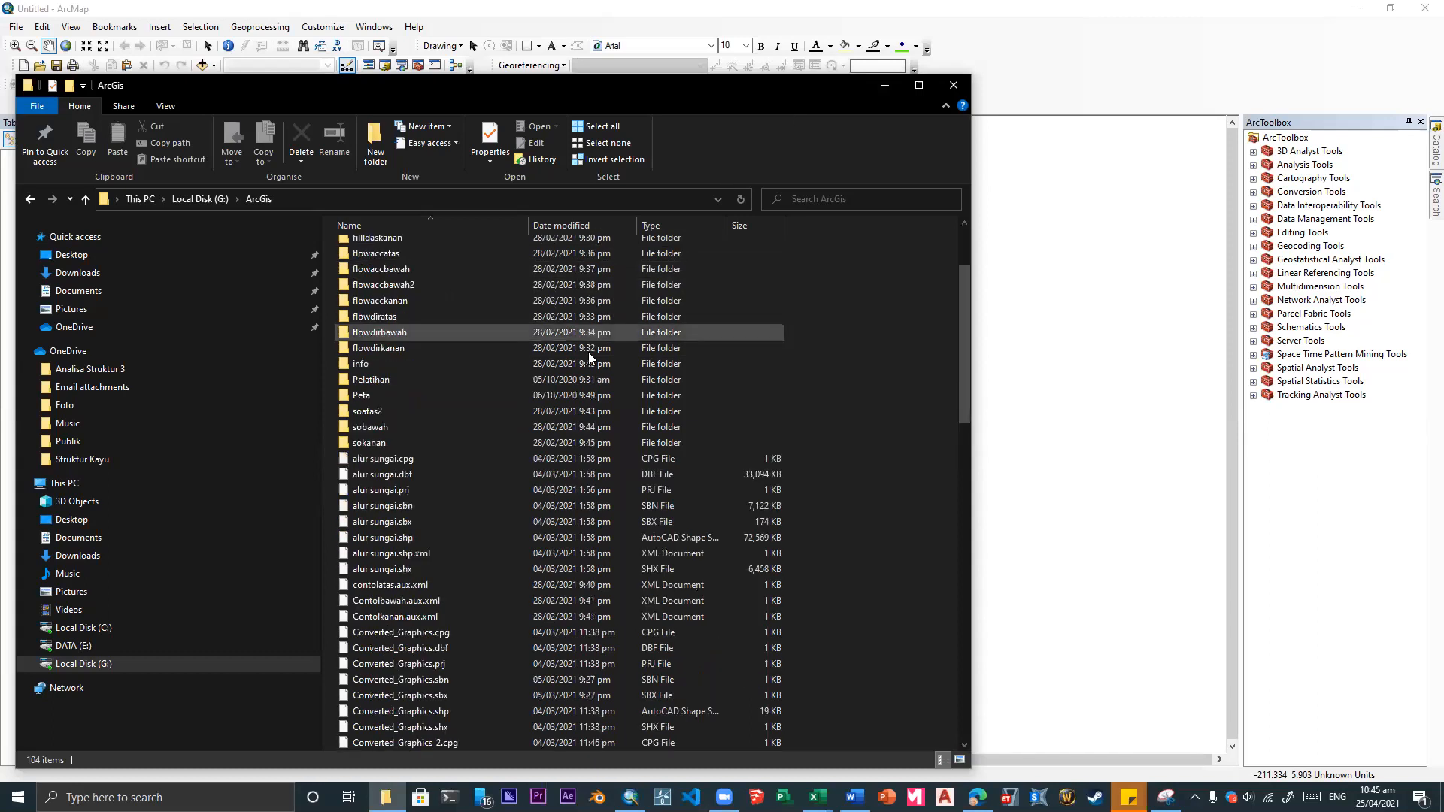
mouse_move(416, 387)
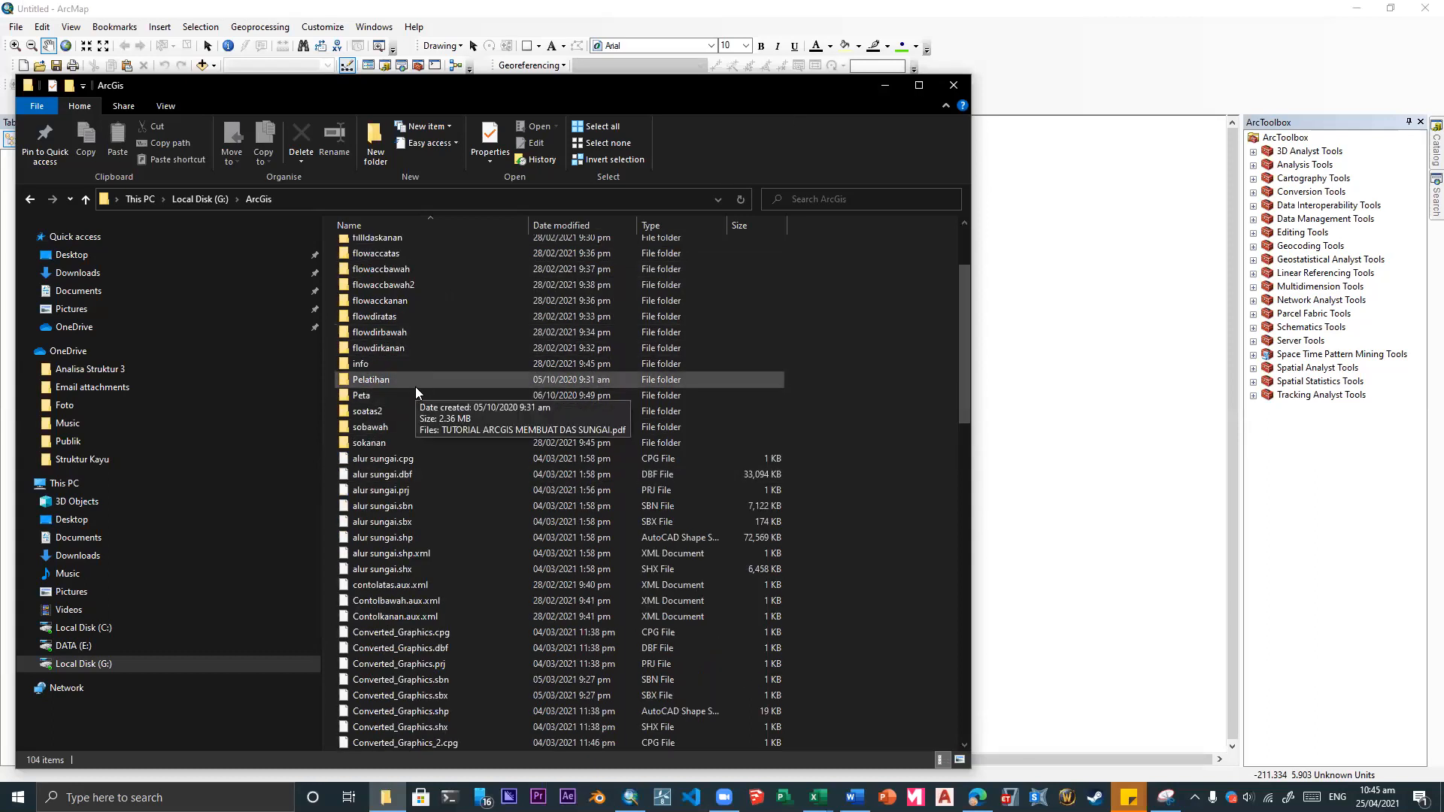
double_click(415, 383)
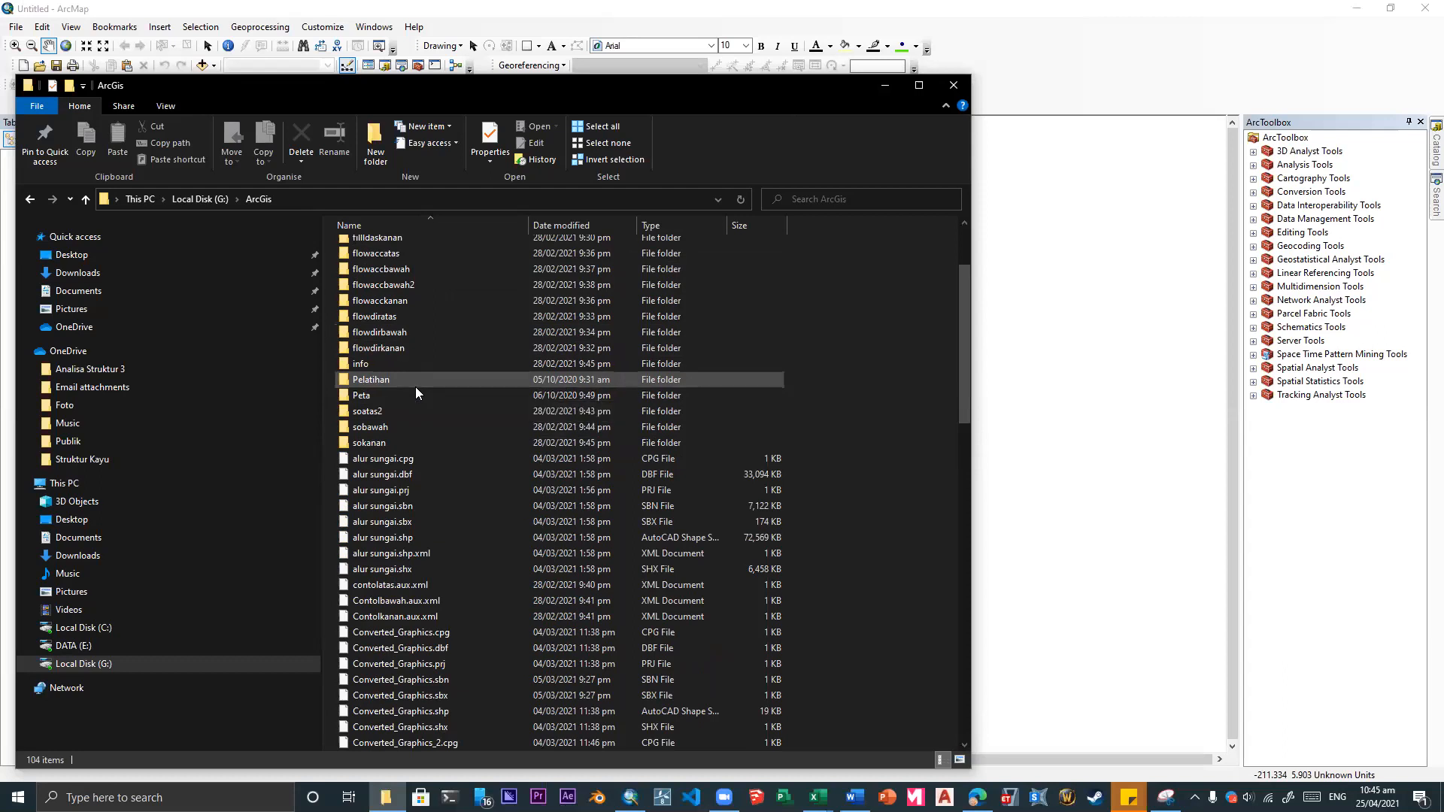
left_click(248, 198)
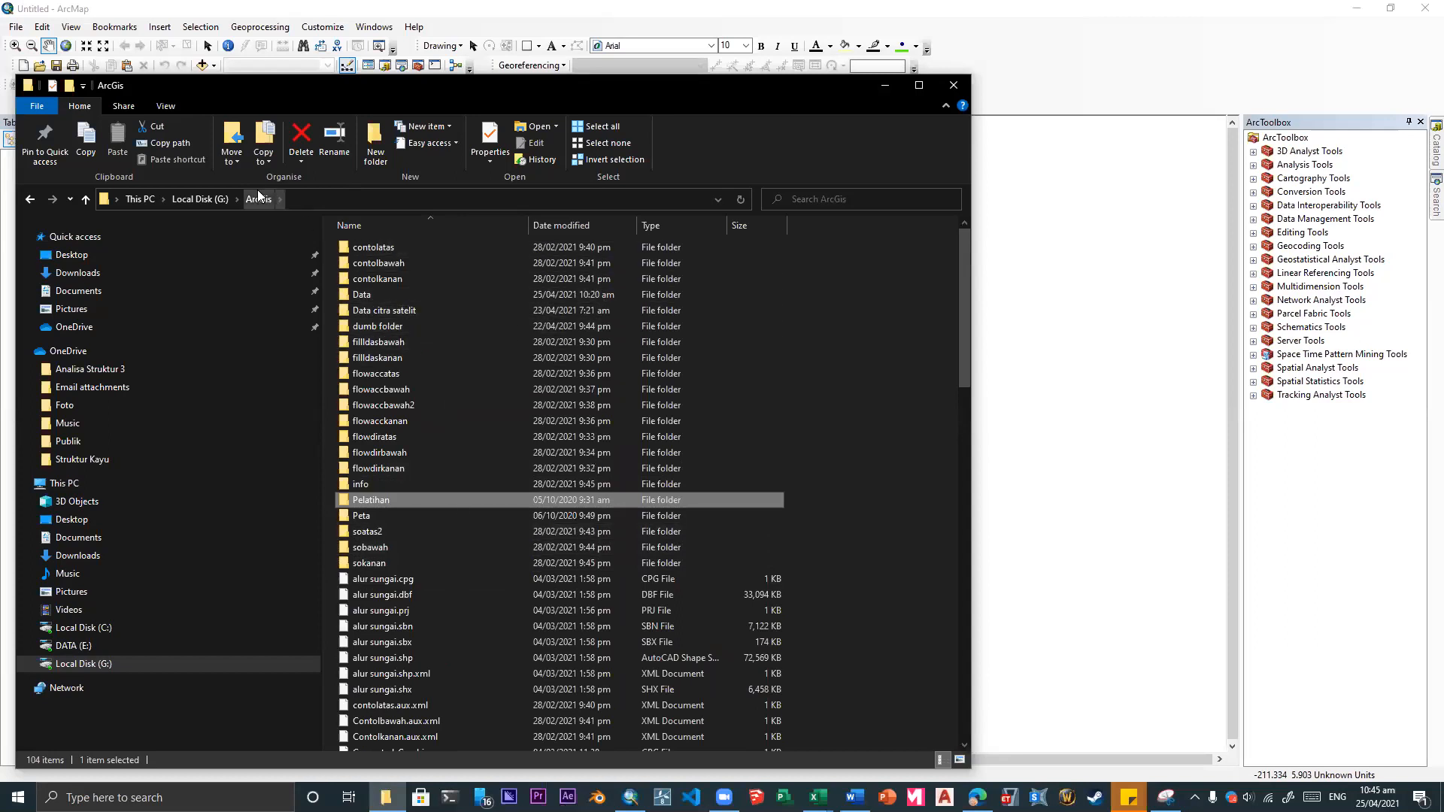
scroll(378, 380, "down", 3)
scroll(378, 380, "down", 5)
scroll(406, 394, "up", 2)
scroll(411, 362, "down", 2)
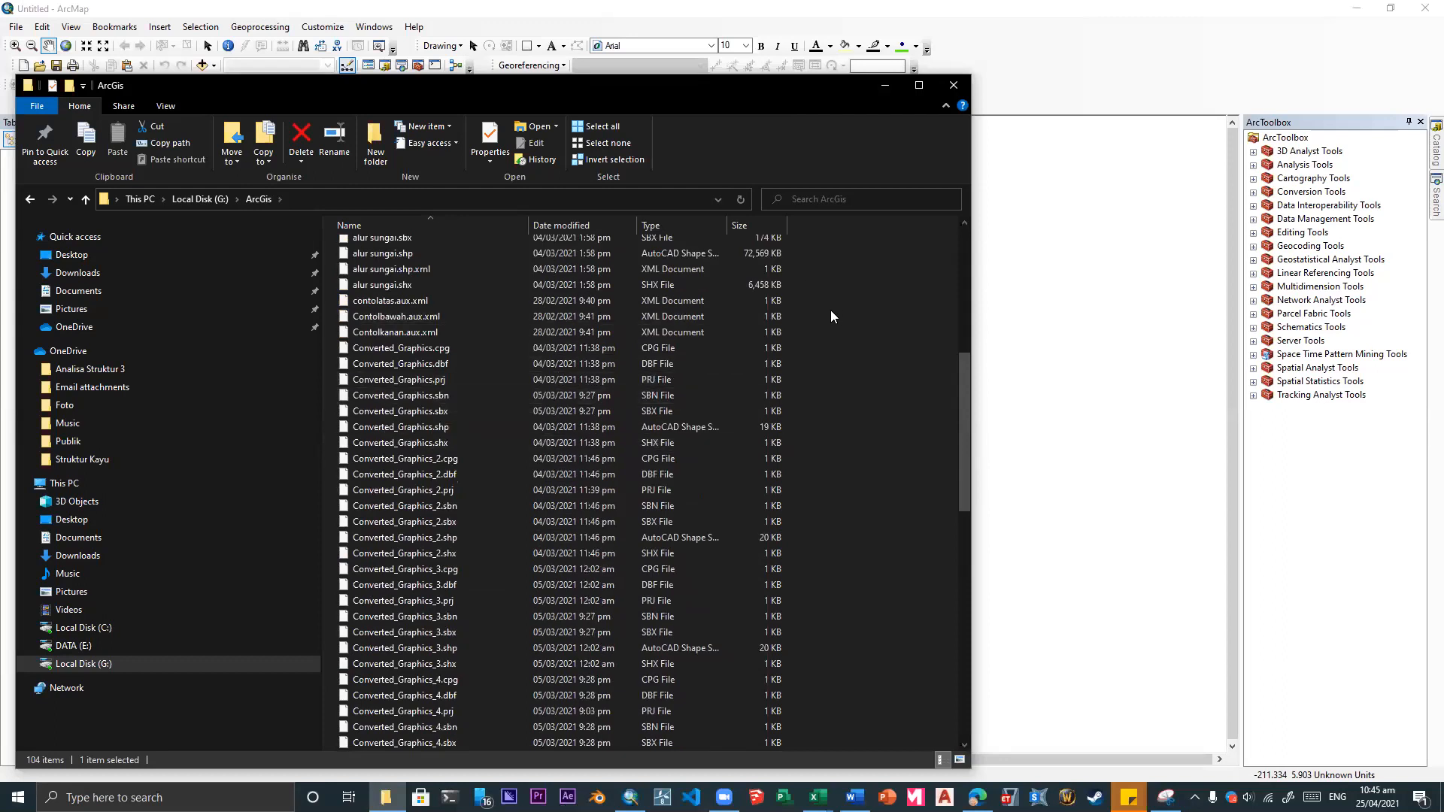
scroll(847, 311, "down", 3)
left_click_drag(967, 528, 917, 706)
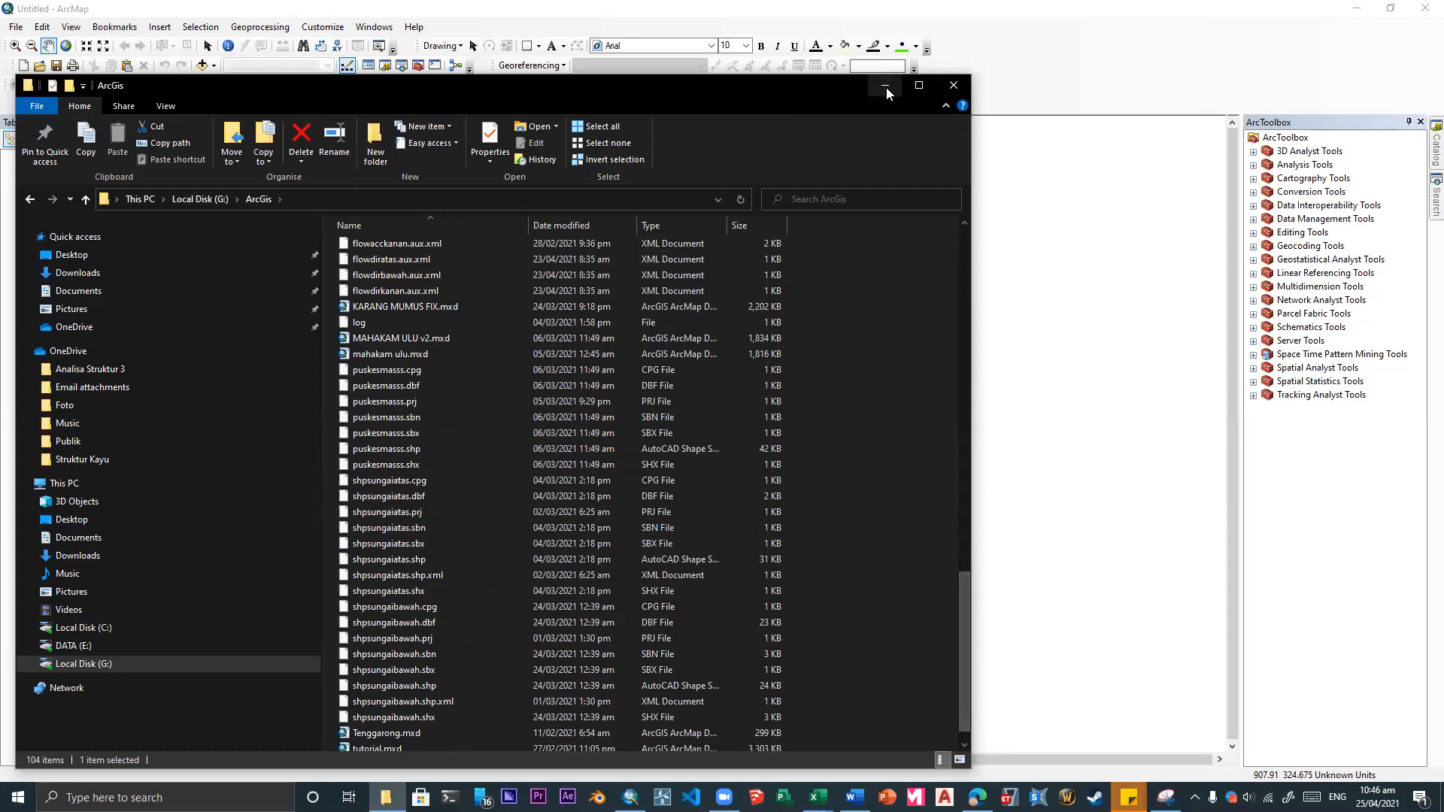
- Create a folder named Pelatihan 2 inside the ArcGis folder on Local Disk (G:) and open it
left_click(261, 201)
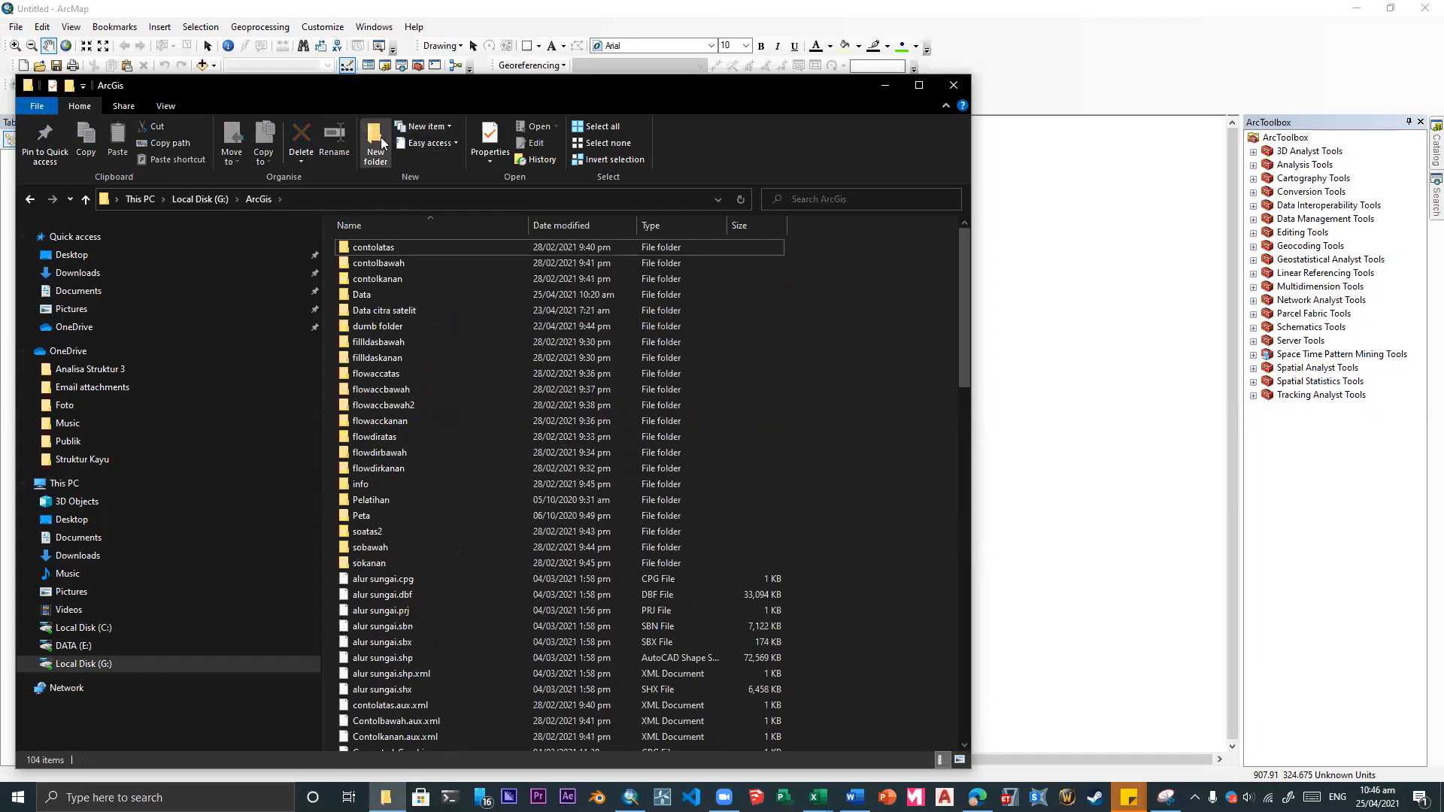
type("Pelatihan 2")
key("Return")
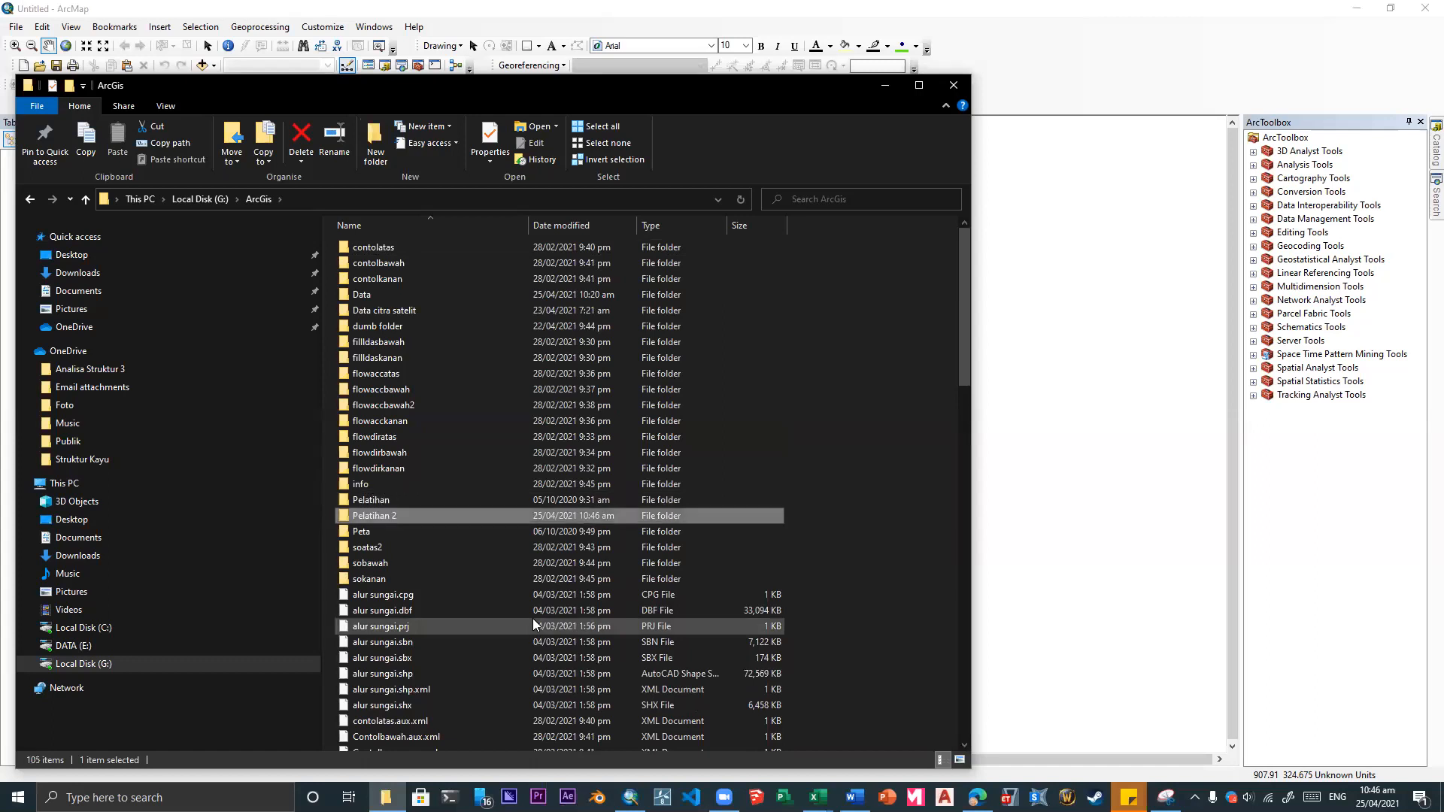
double_click(431, 516)
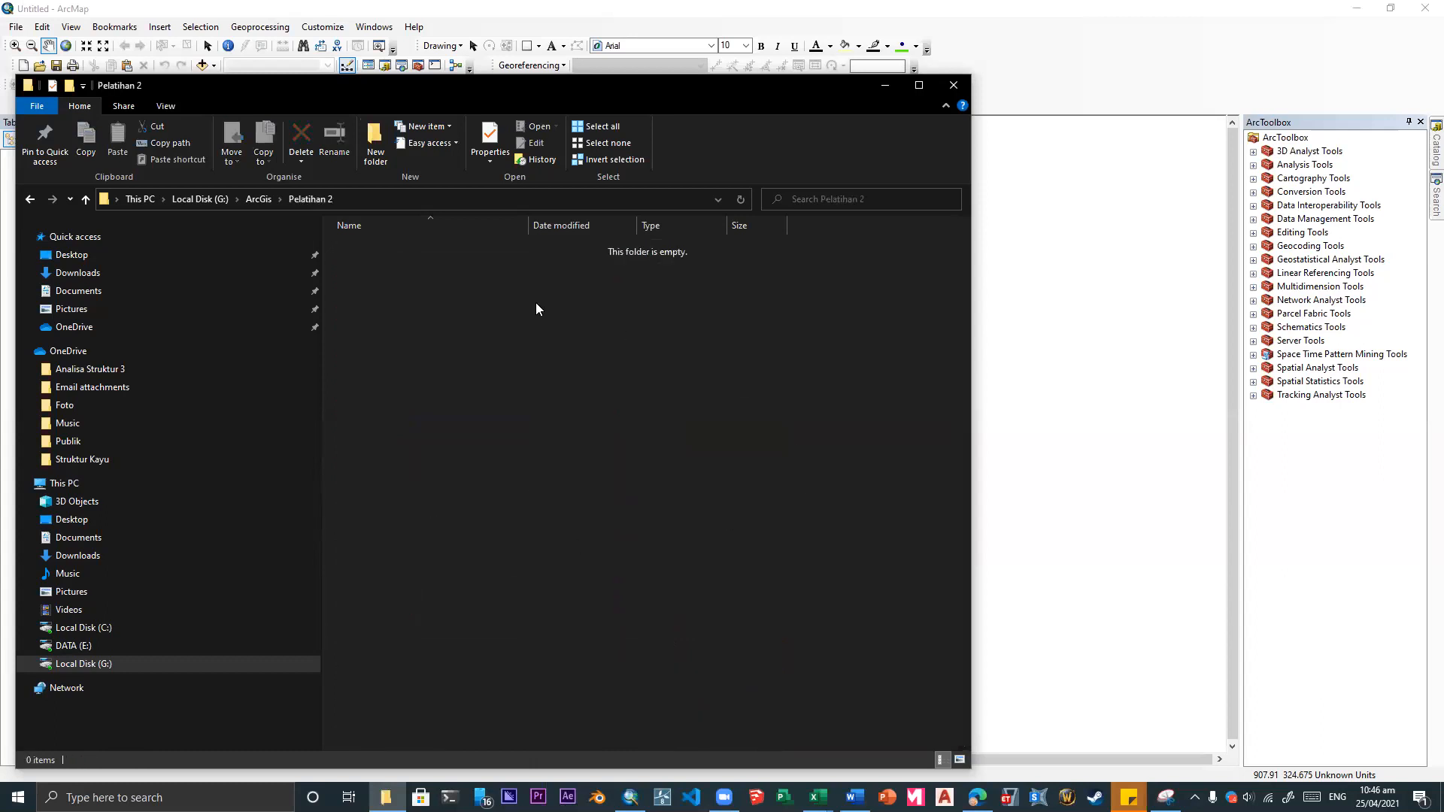
left_click(885, 85)
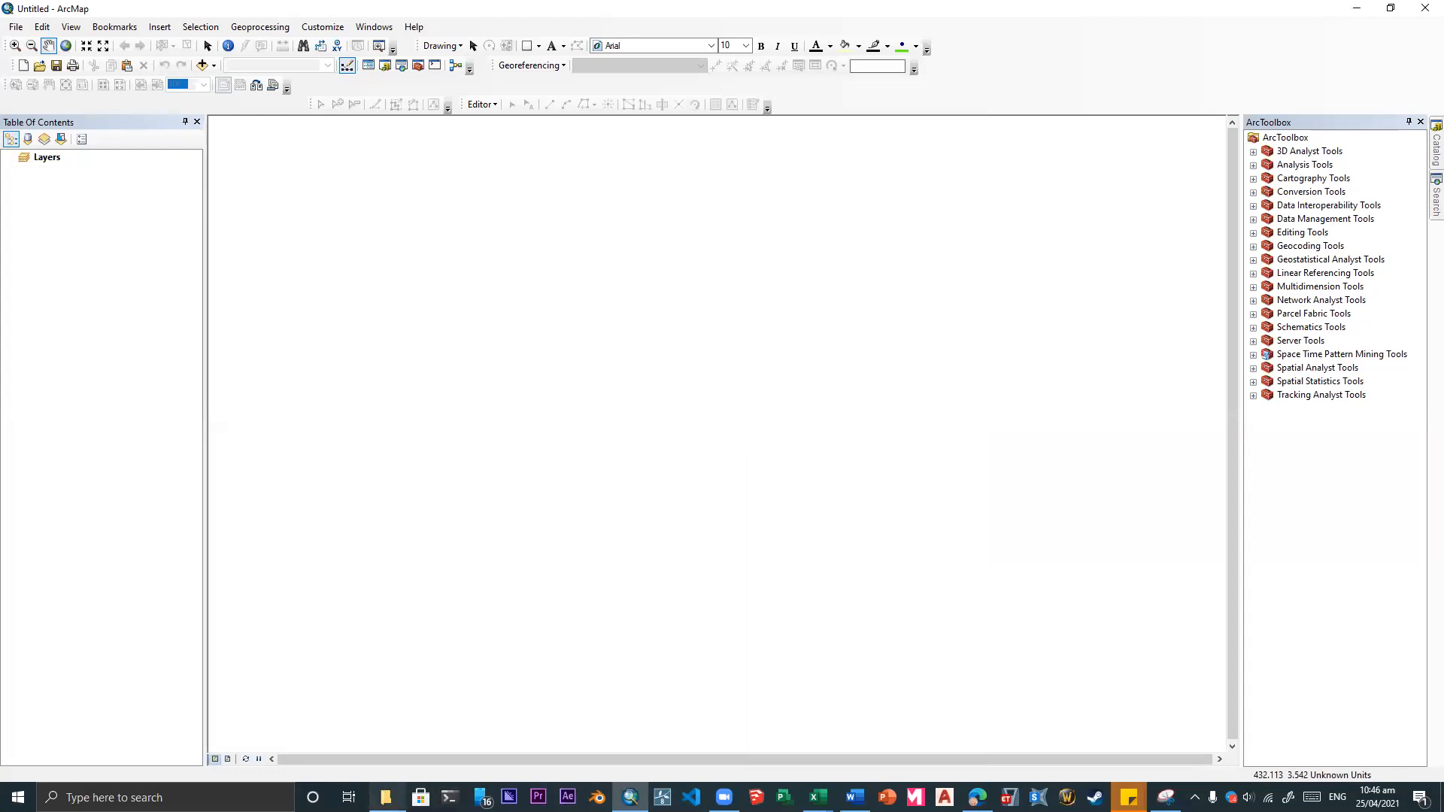
- Move the Data and Data citra satelit folders into Pelatihan 2, check the moved Data folder, and close File Explorer
left_click(386, 797)
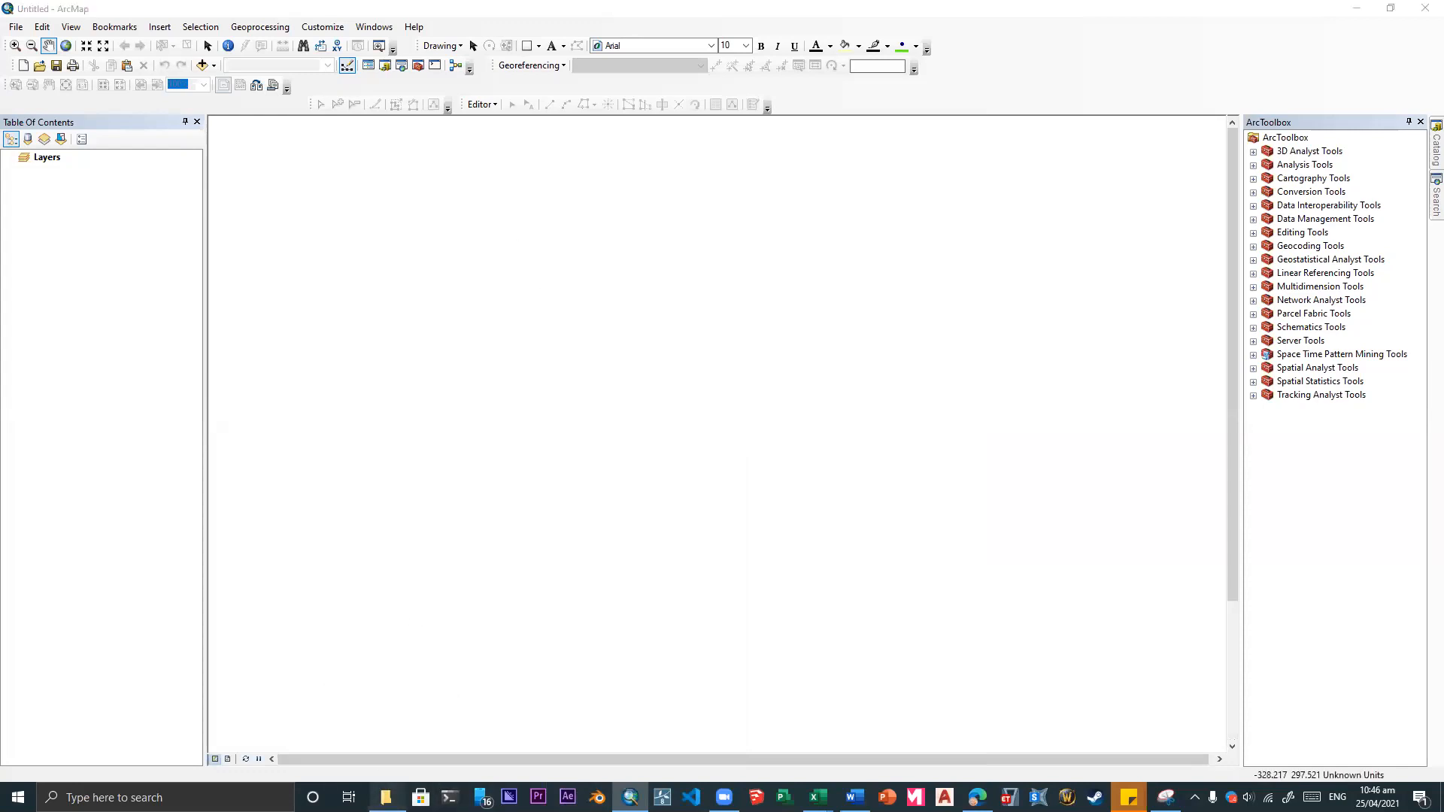
left_click(258, 198)
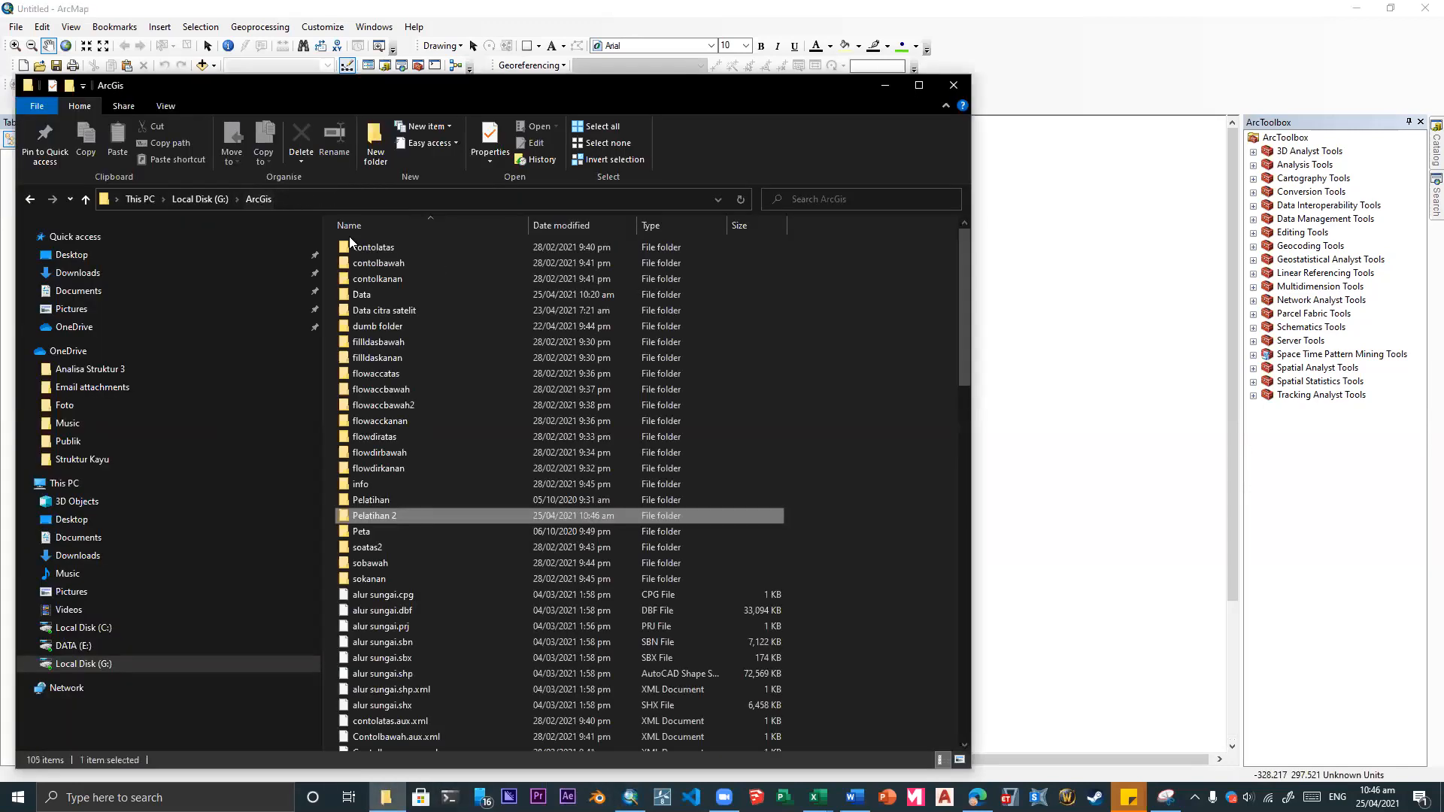
left_click(379, 294)
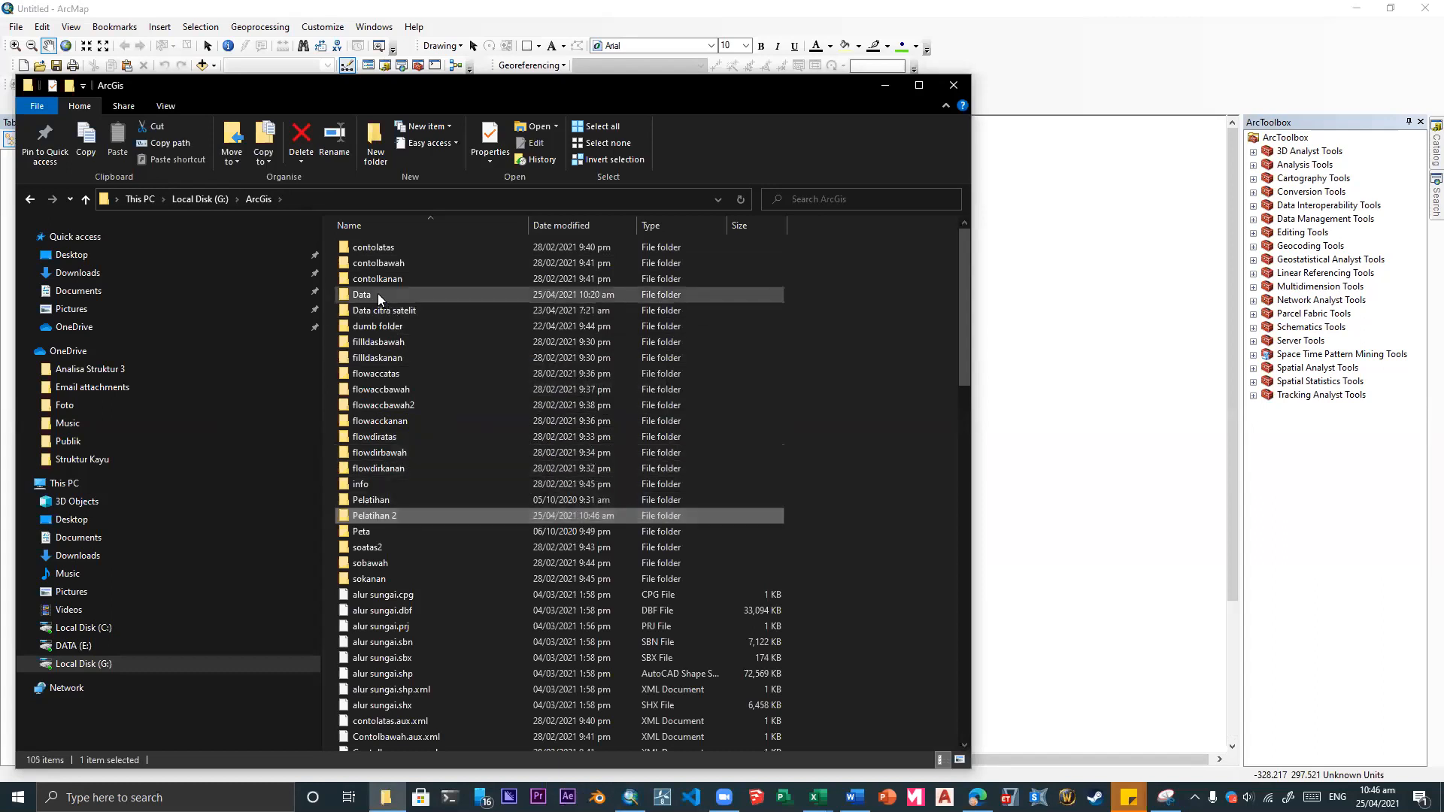
left_click(390, 308, "shift")
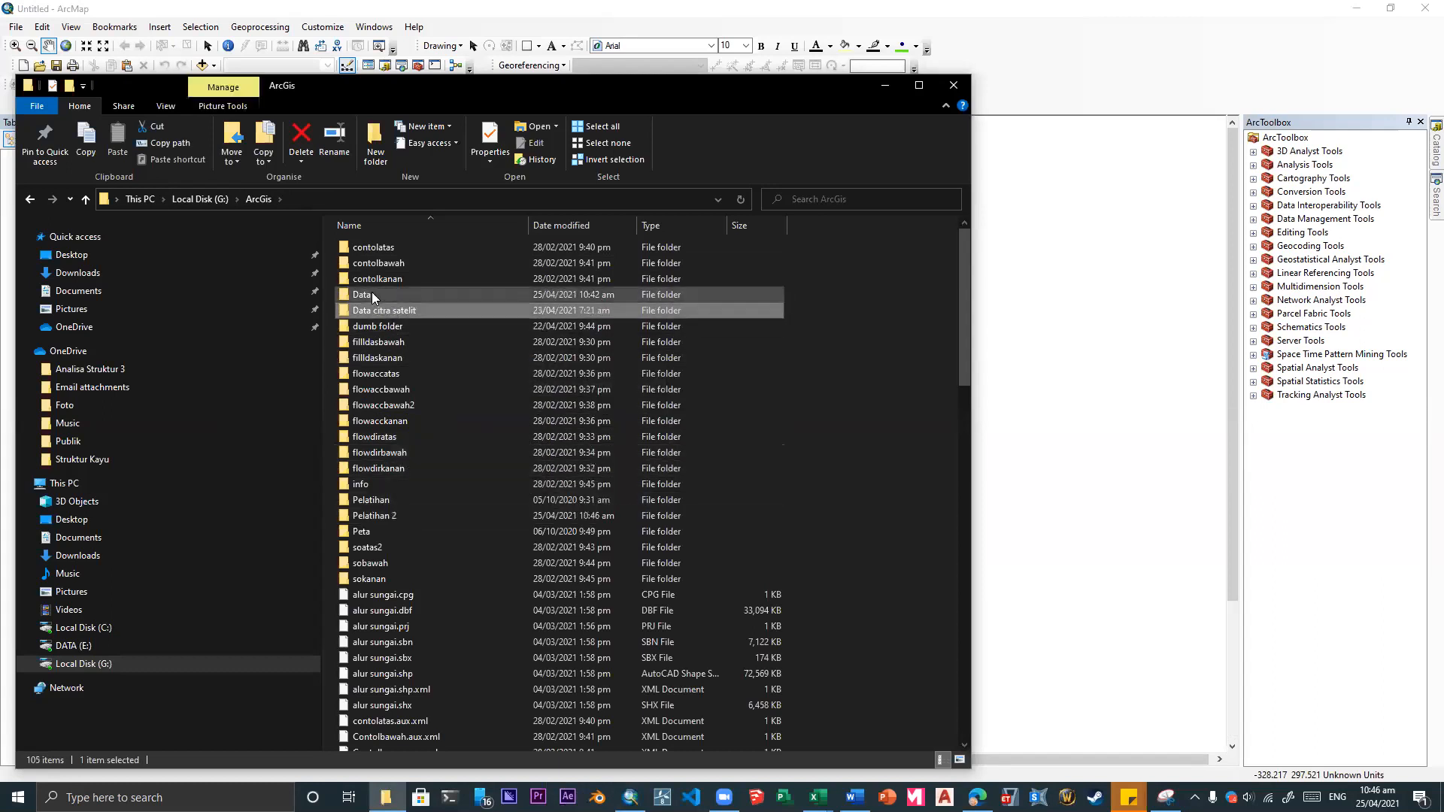
left_click_drag(369, 297, 441, 515)
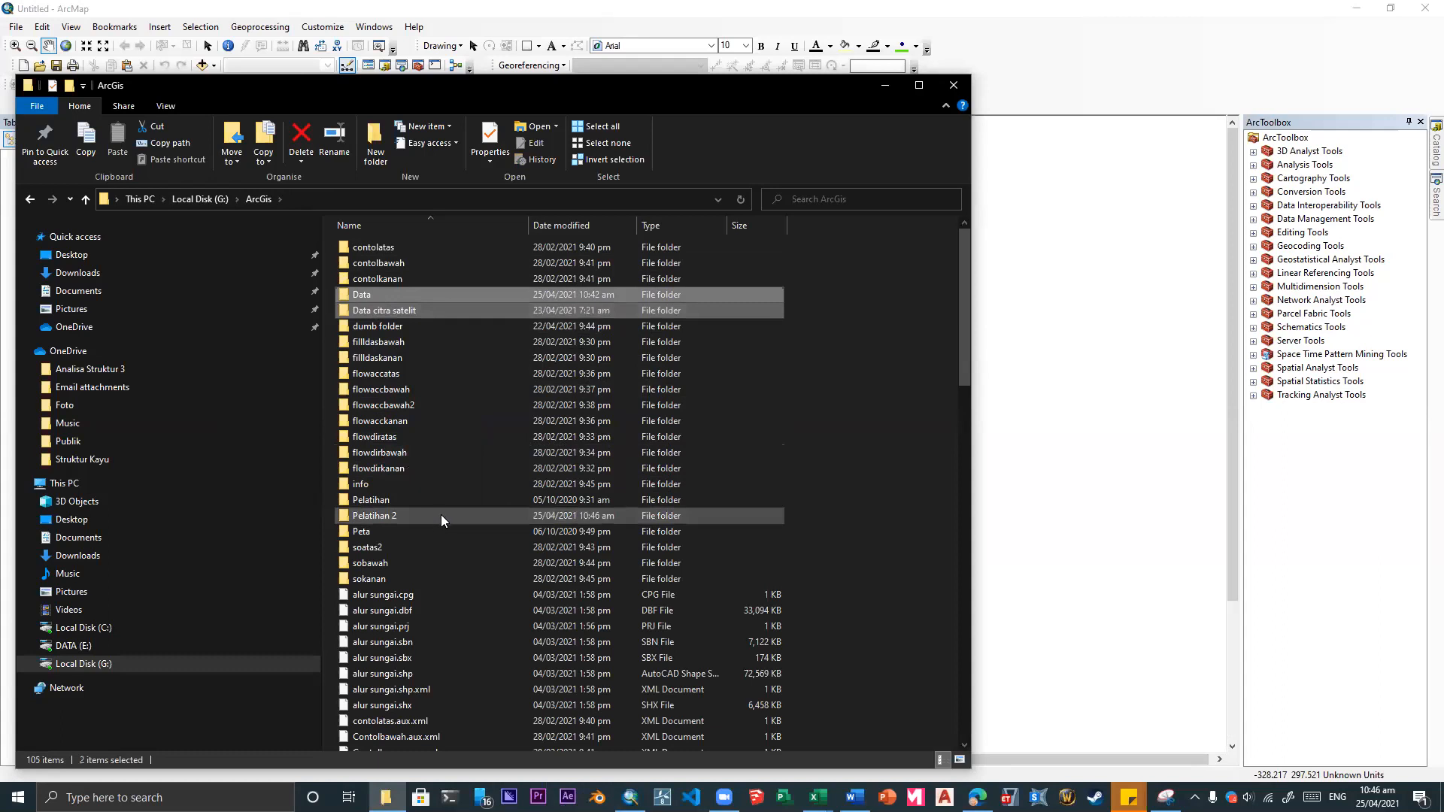
double_click(391, 483)
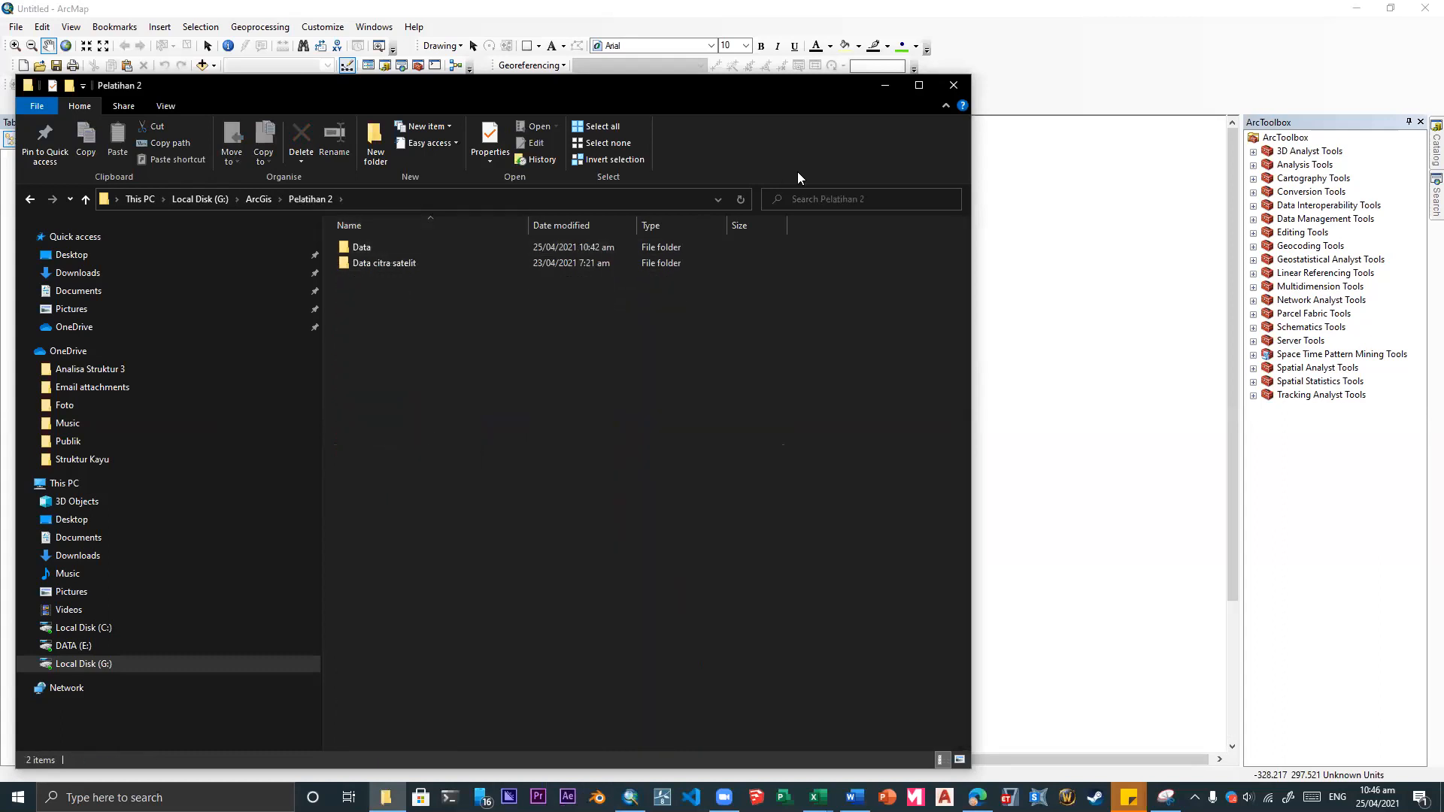
double_click(370, 250)
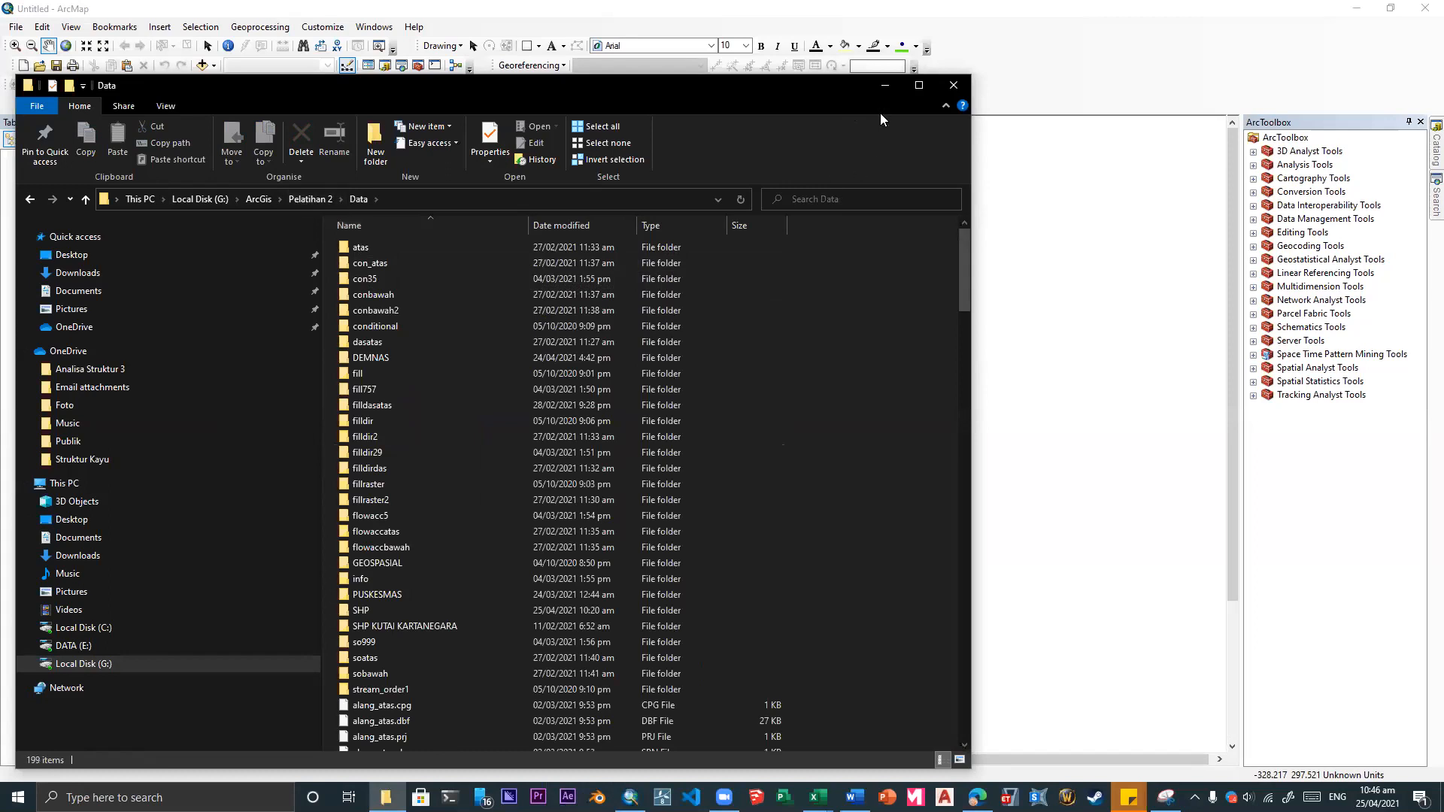
left_click(954, 85)
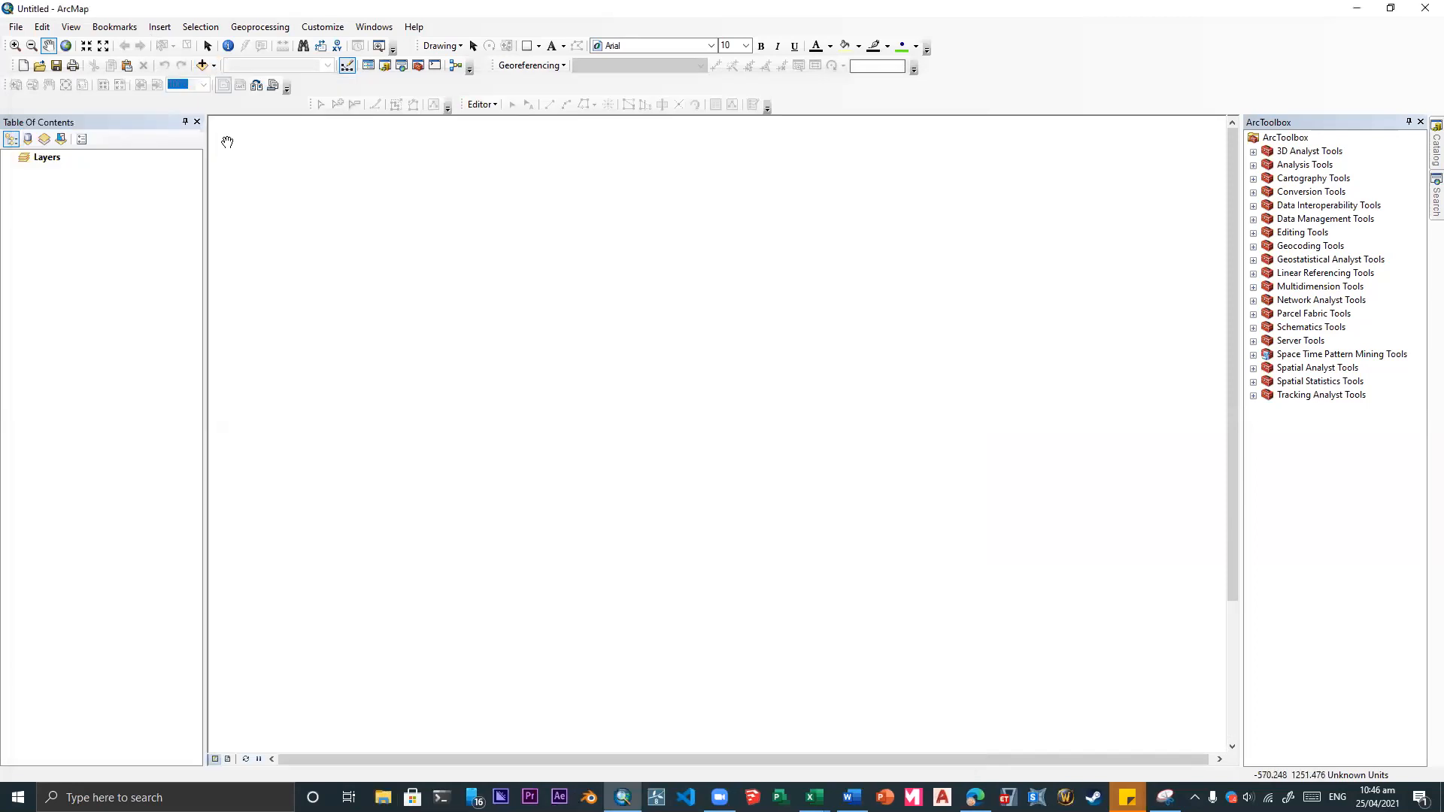
- Start adding data to the map and set the look-in location to Database Servers
left_click(203, 67)
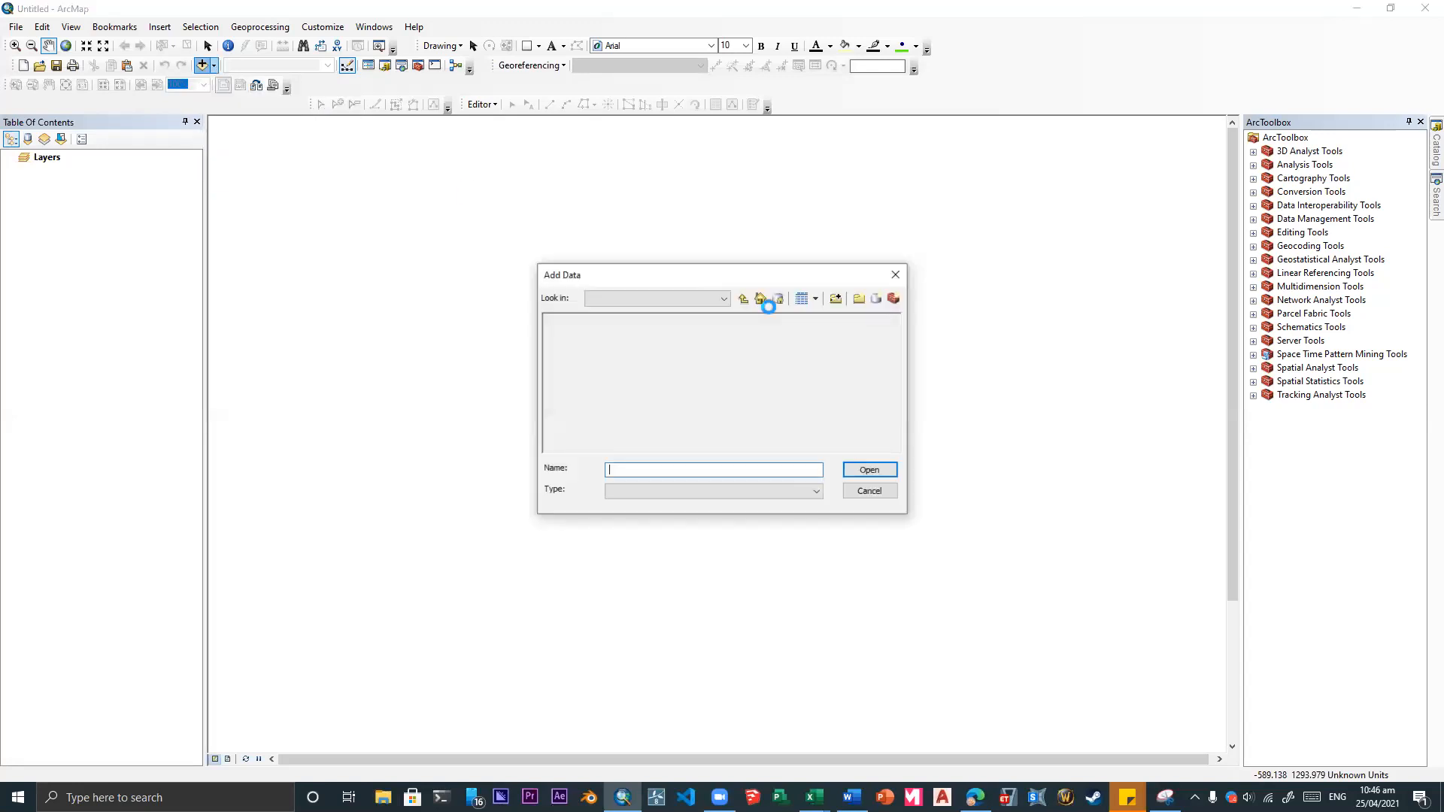
left_click(723, 298)
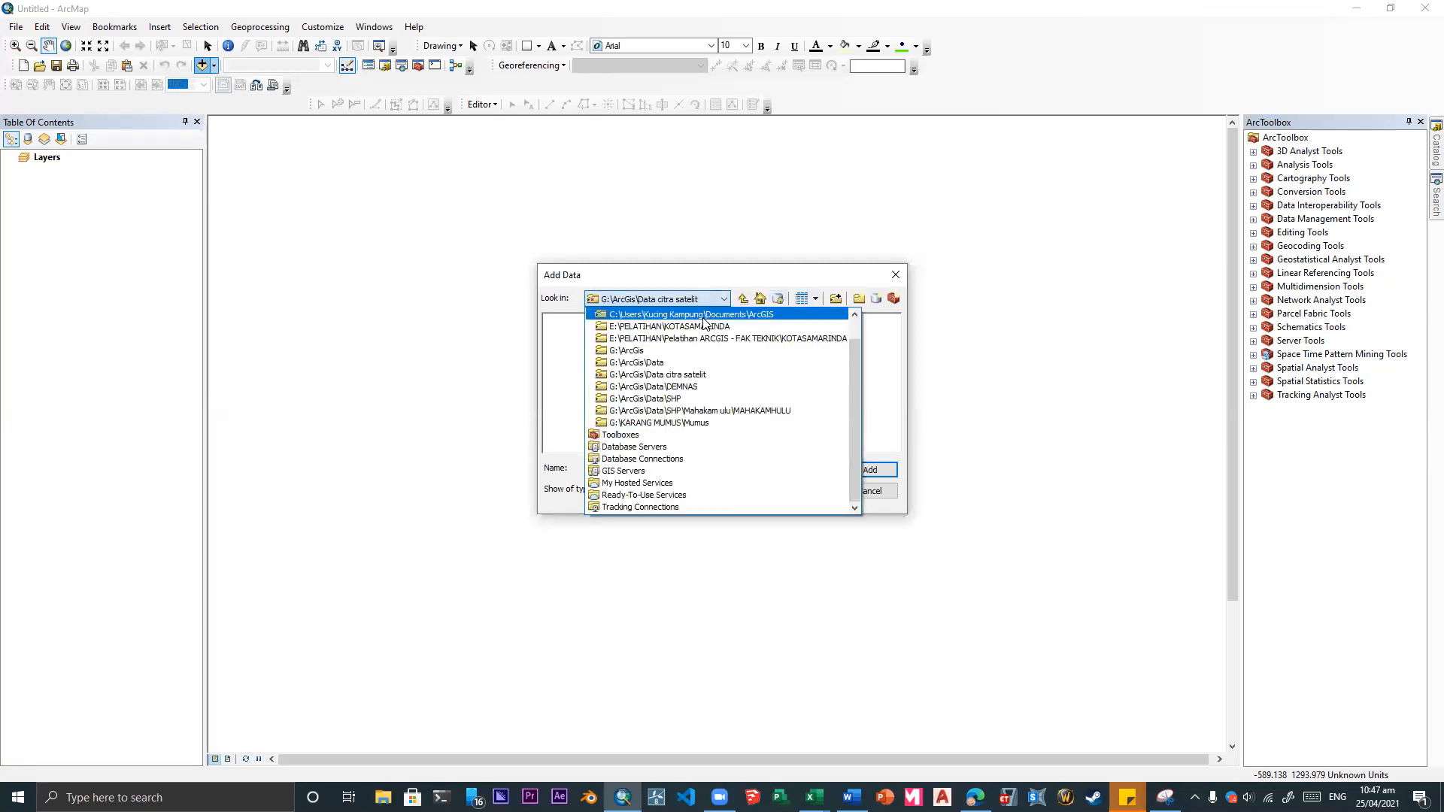
left_click(700, 450)
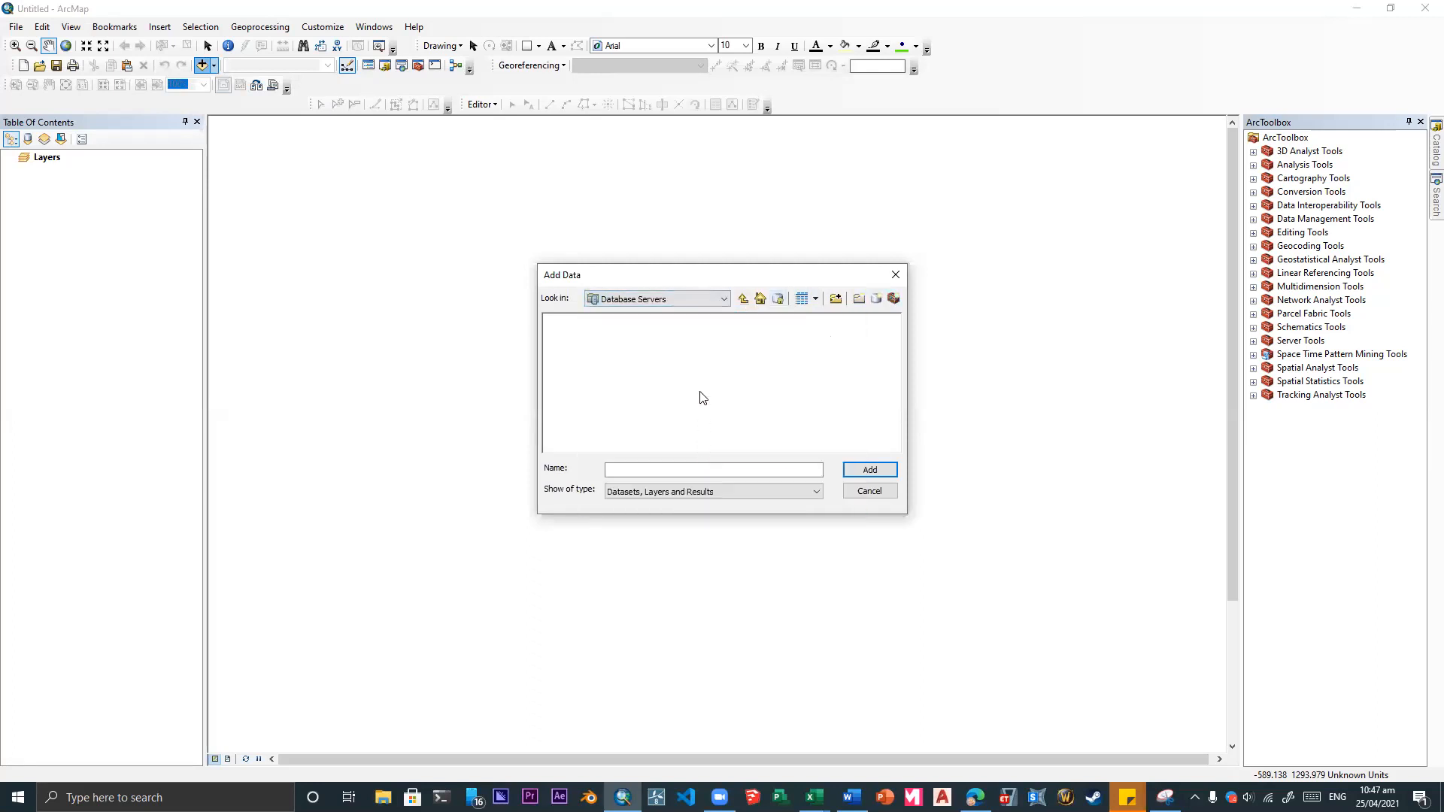
- Start a folder connection and look through the folders on Local Disk (G:) for the training data
left_click(835, 299)
scroll(662, 410, "down", 5)
scroll(653, 426, "up", 5)
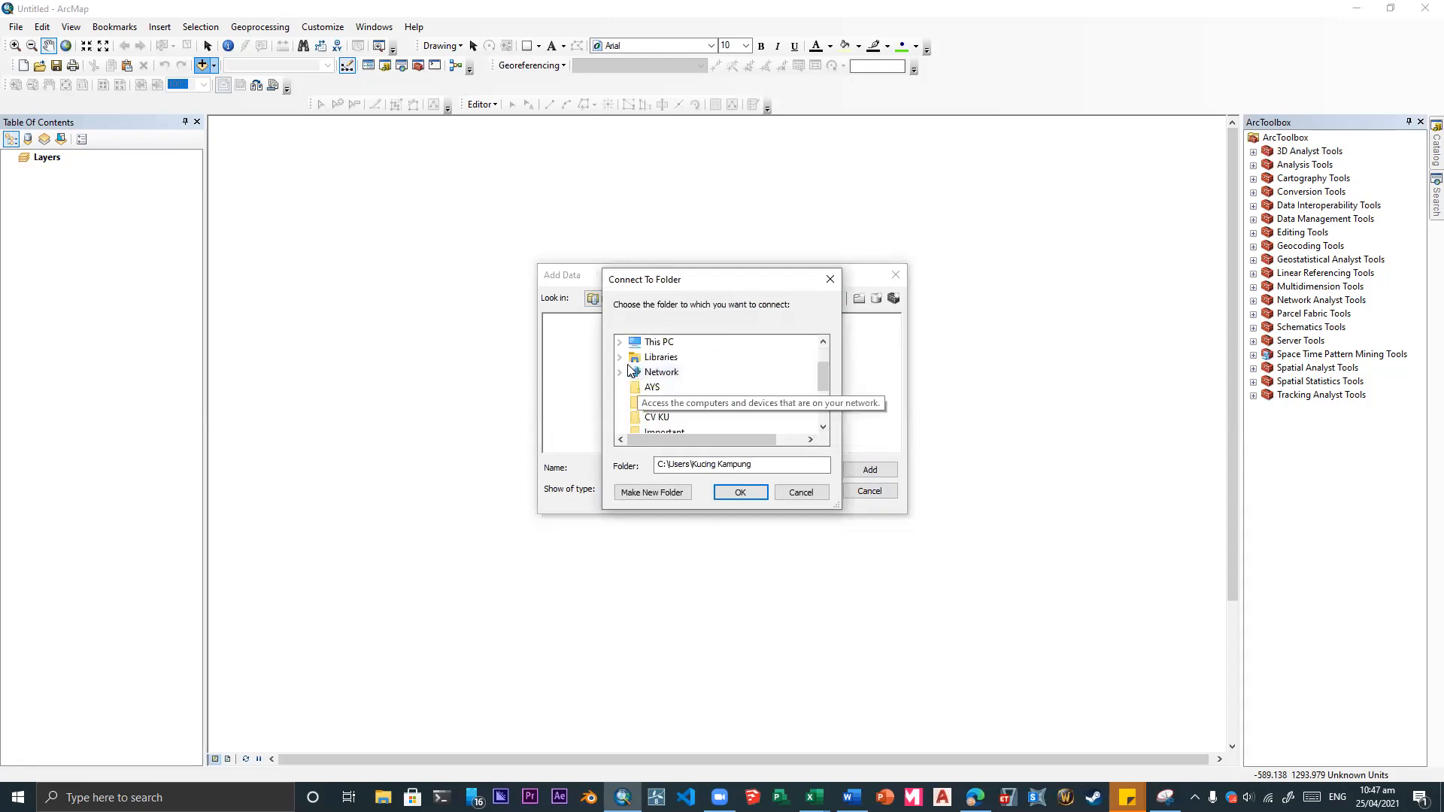
left_click(618, 388)
scroll(653, 384, "down", 3)
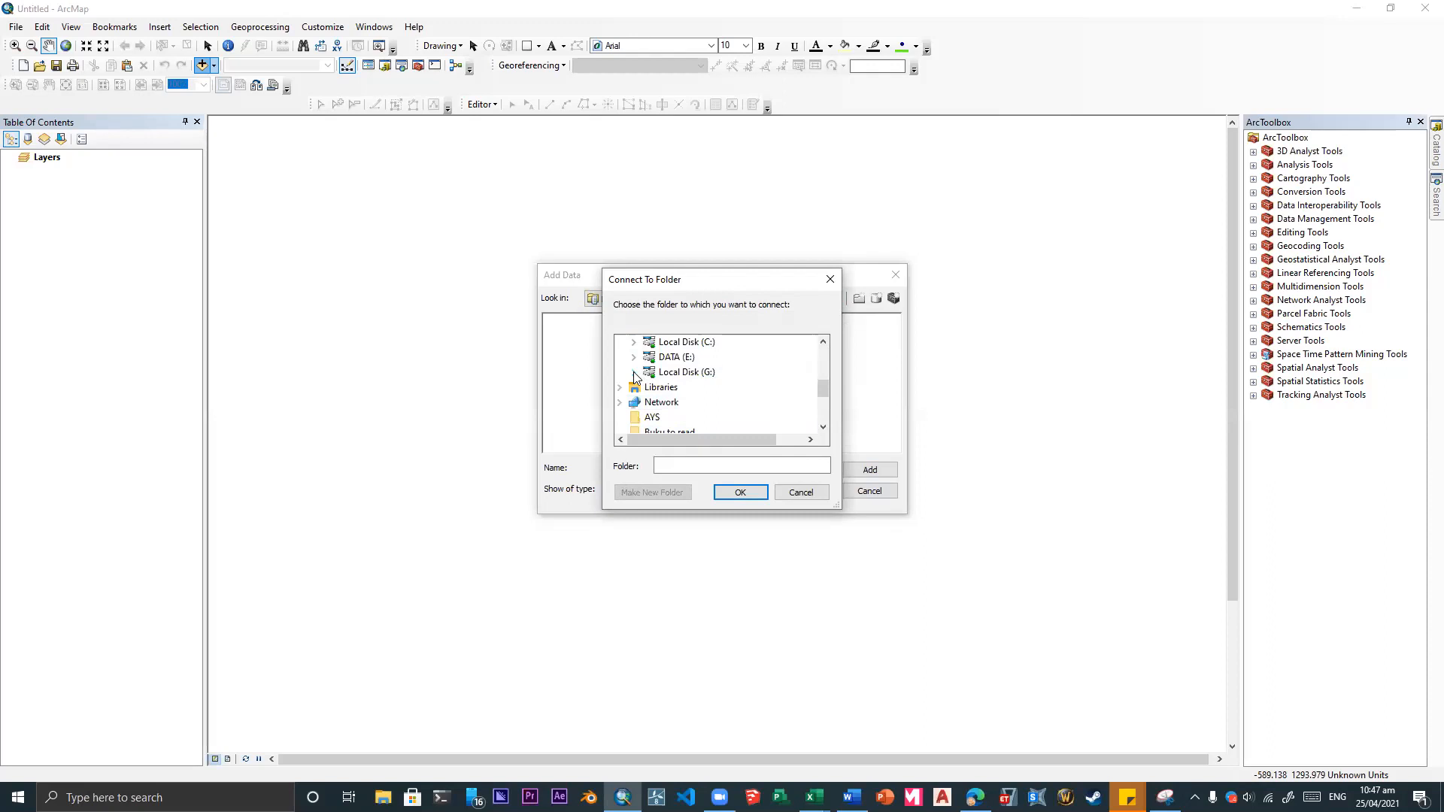
left_click(634, 373)
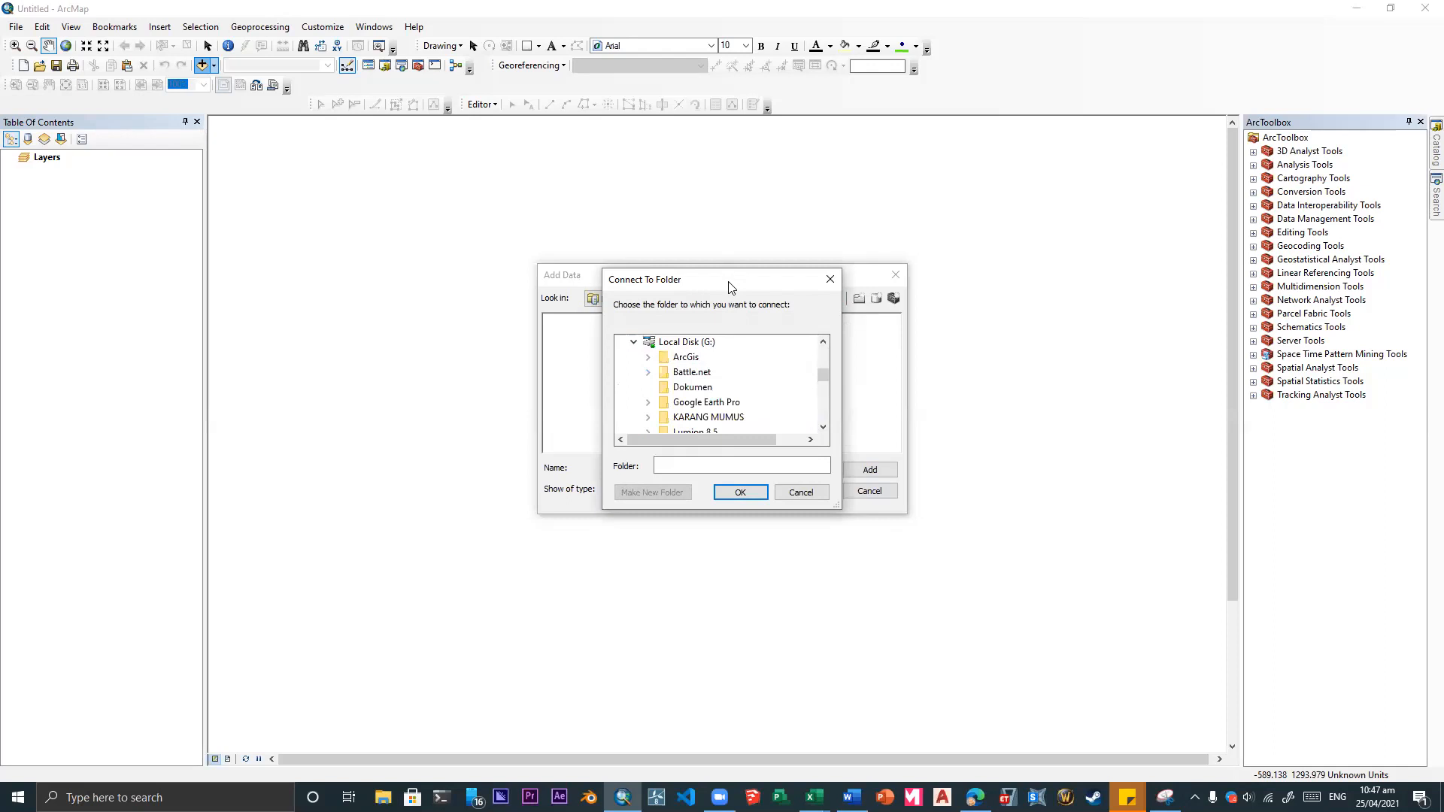
scroll(734, 391, "down", 1)
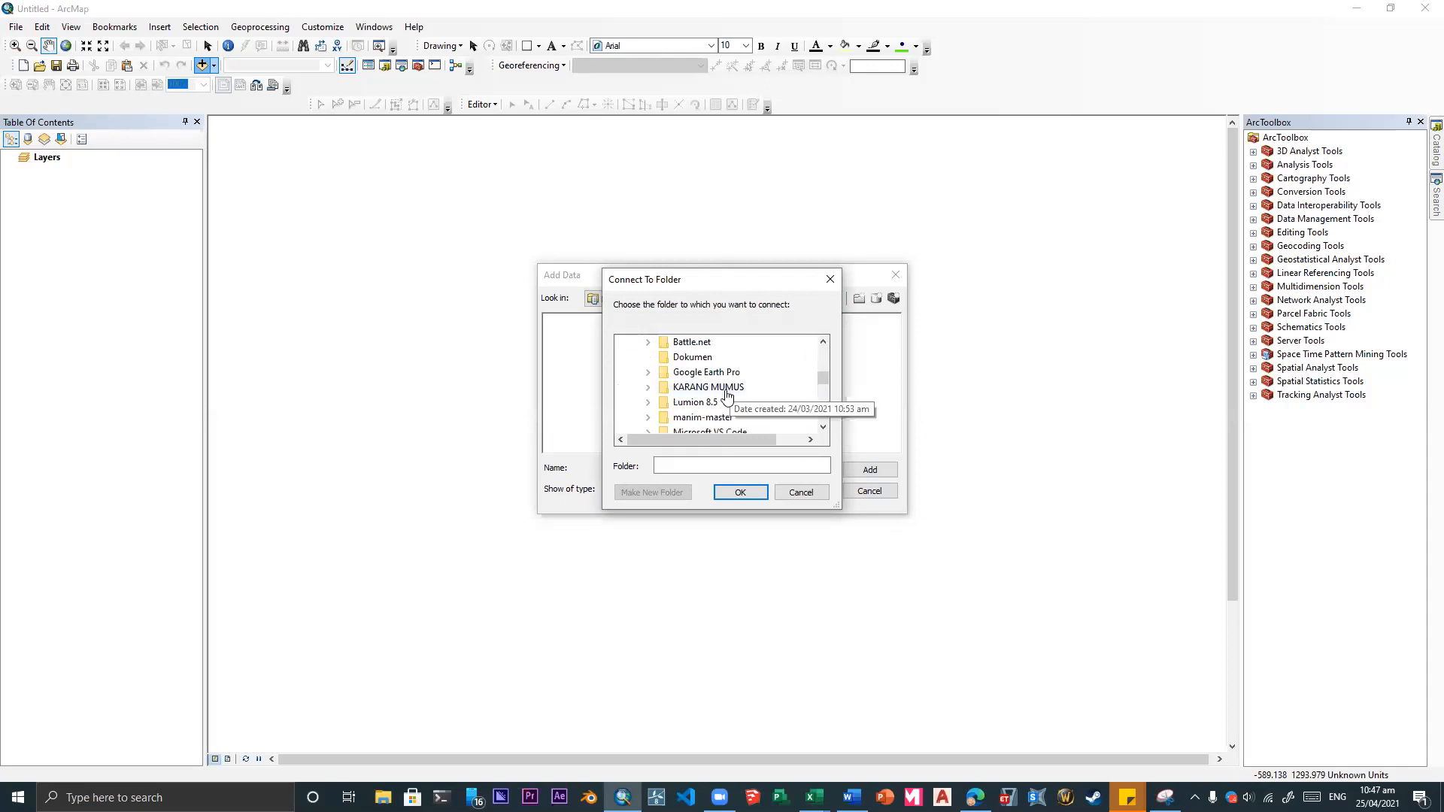
scroll(707, 419, "down", 3)
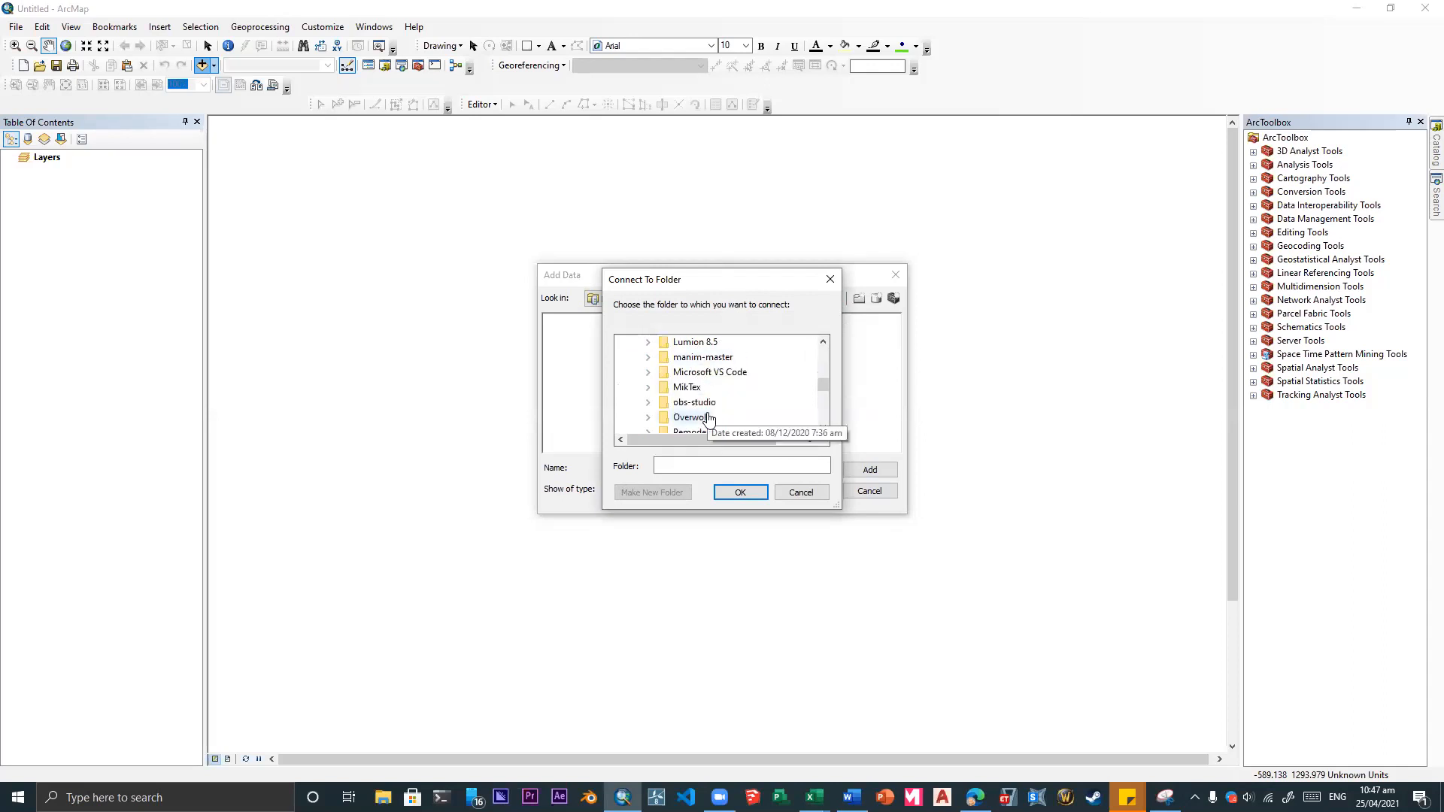
scroll(722, 404, "down", 4)
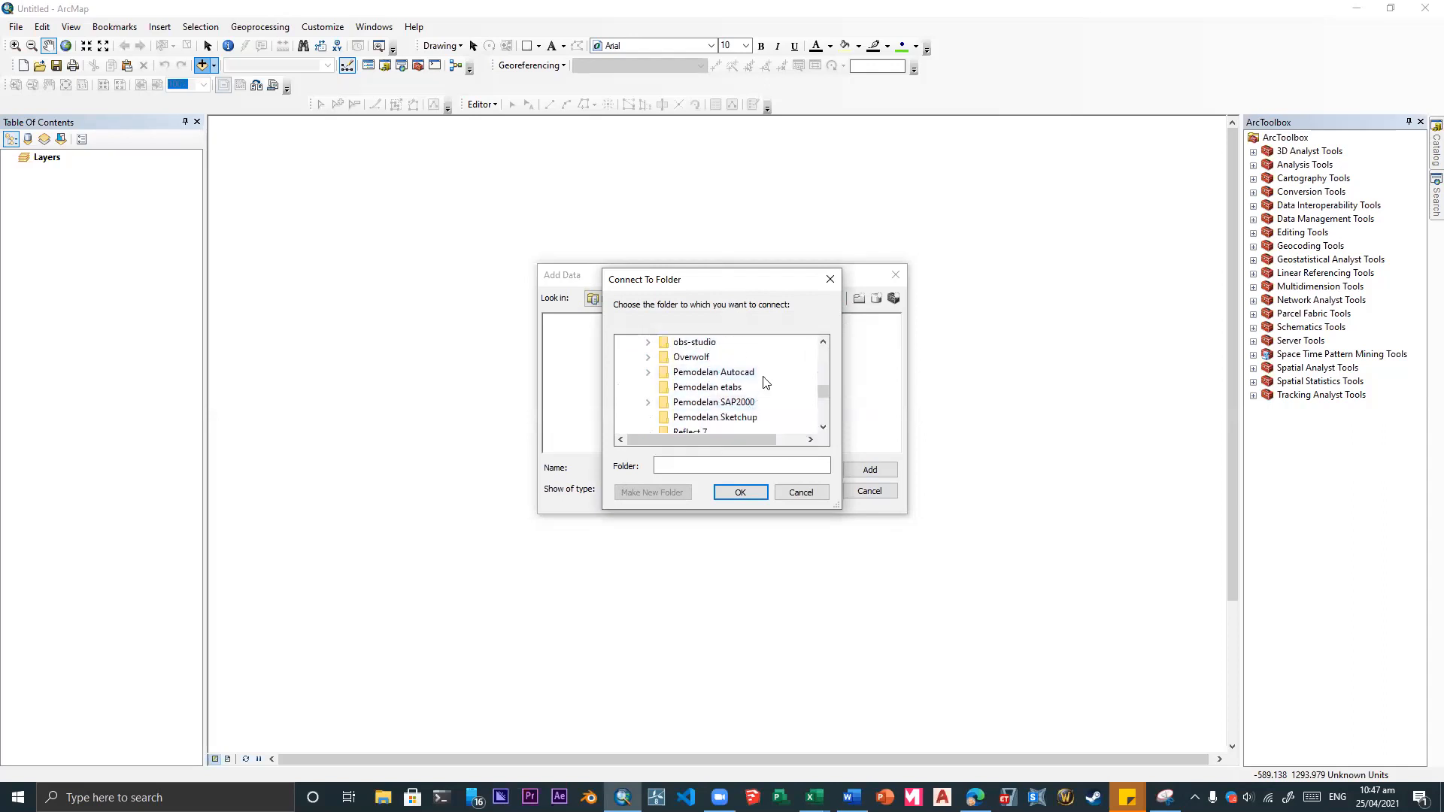
scroll(763, 388, "up", 1)
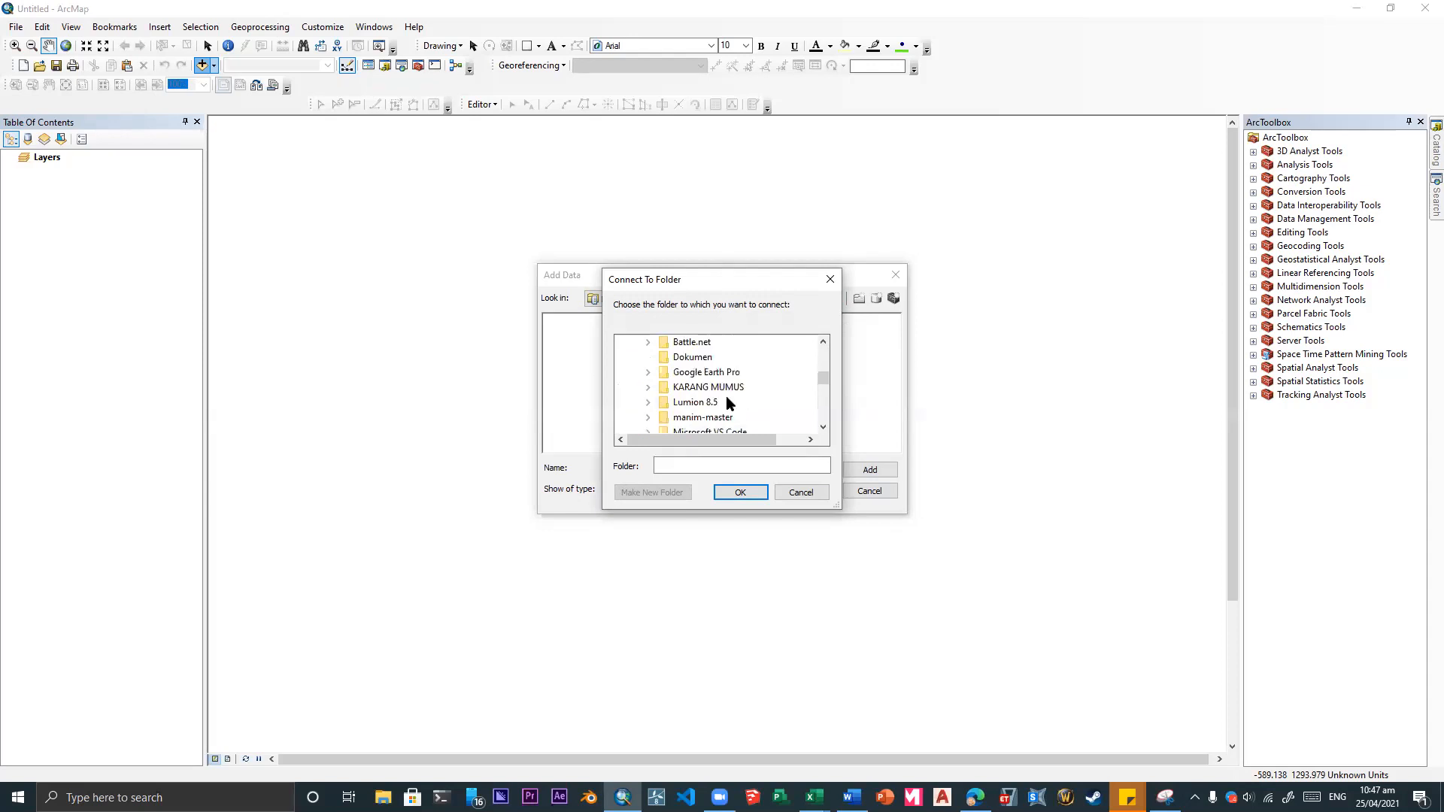
scroll(722, 399, "up", 1)
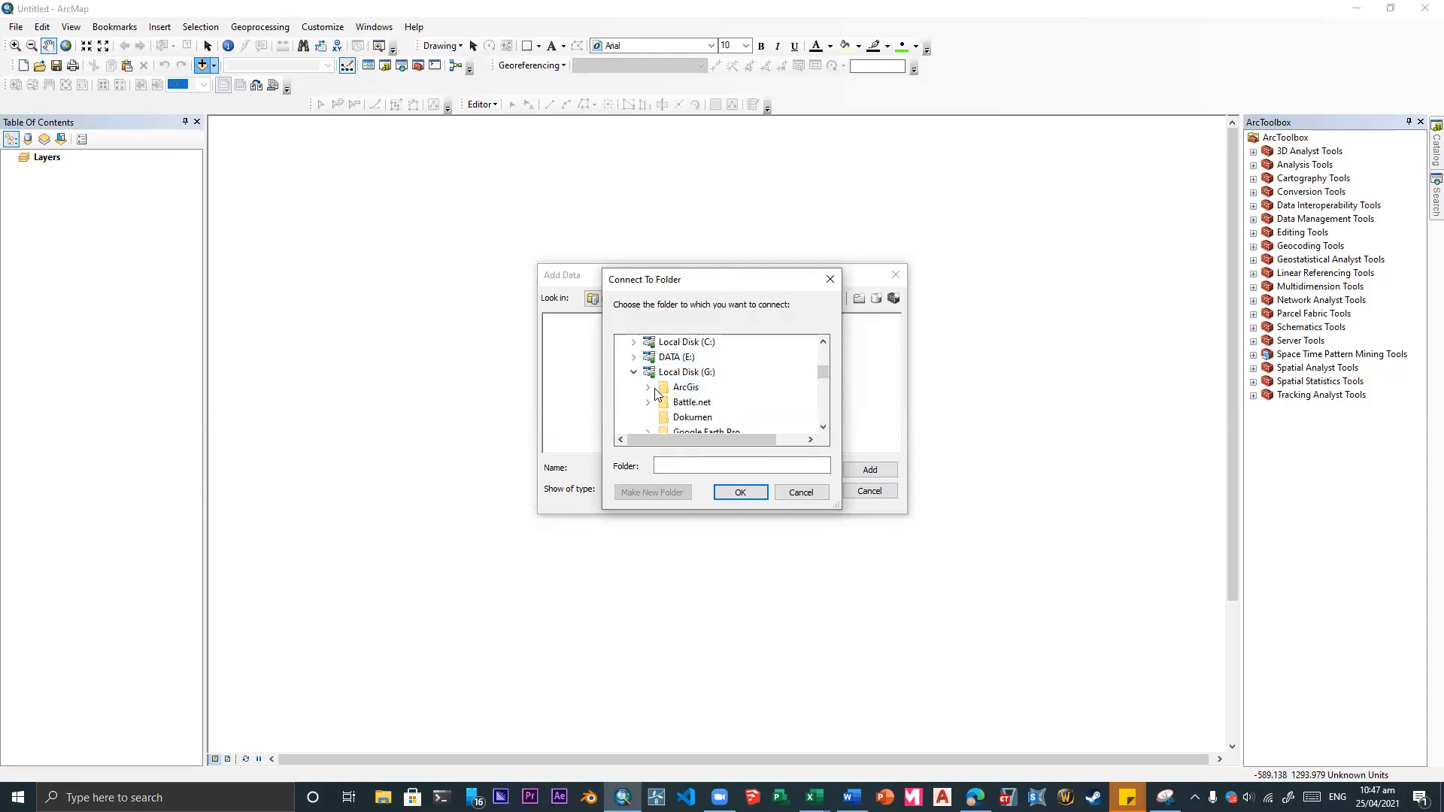
- Look through the subfolders of ArcGis, including Pelatihan and Pelatihan 2, for the data folders, and cancel the folder connection
left_click(648, 387)
scroll(707, 398, "down", 3)
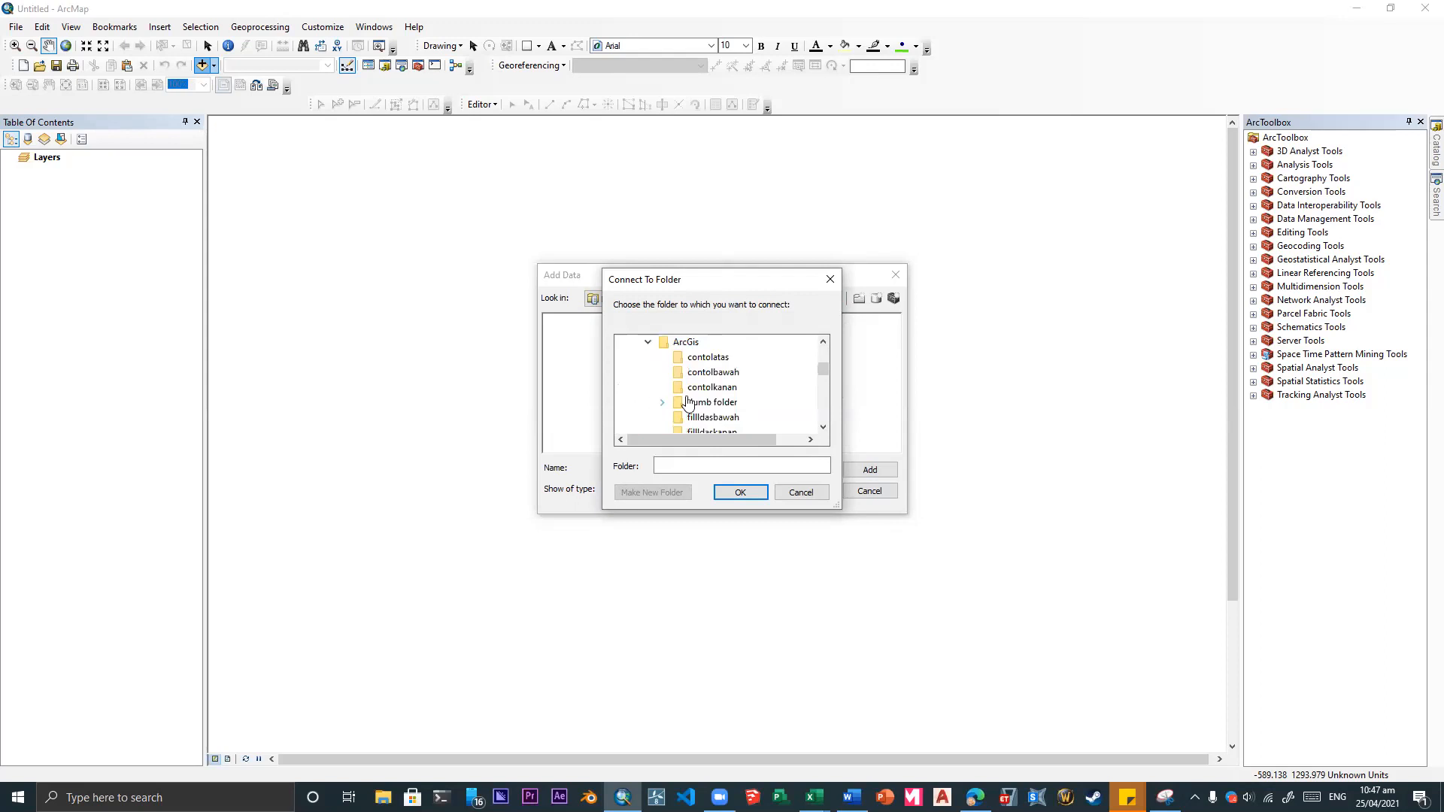
scroll(735, 419, "down", 2)
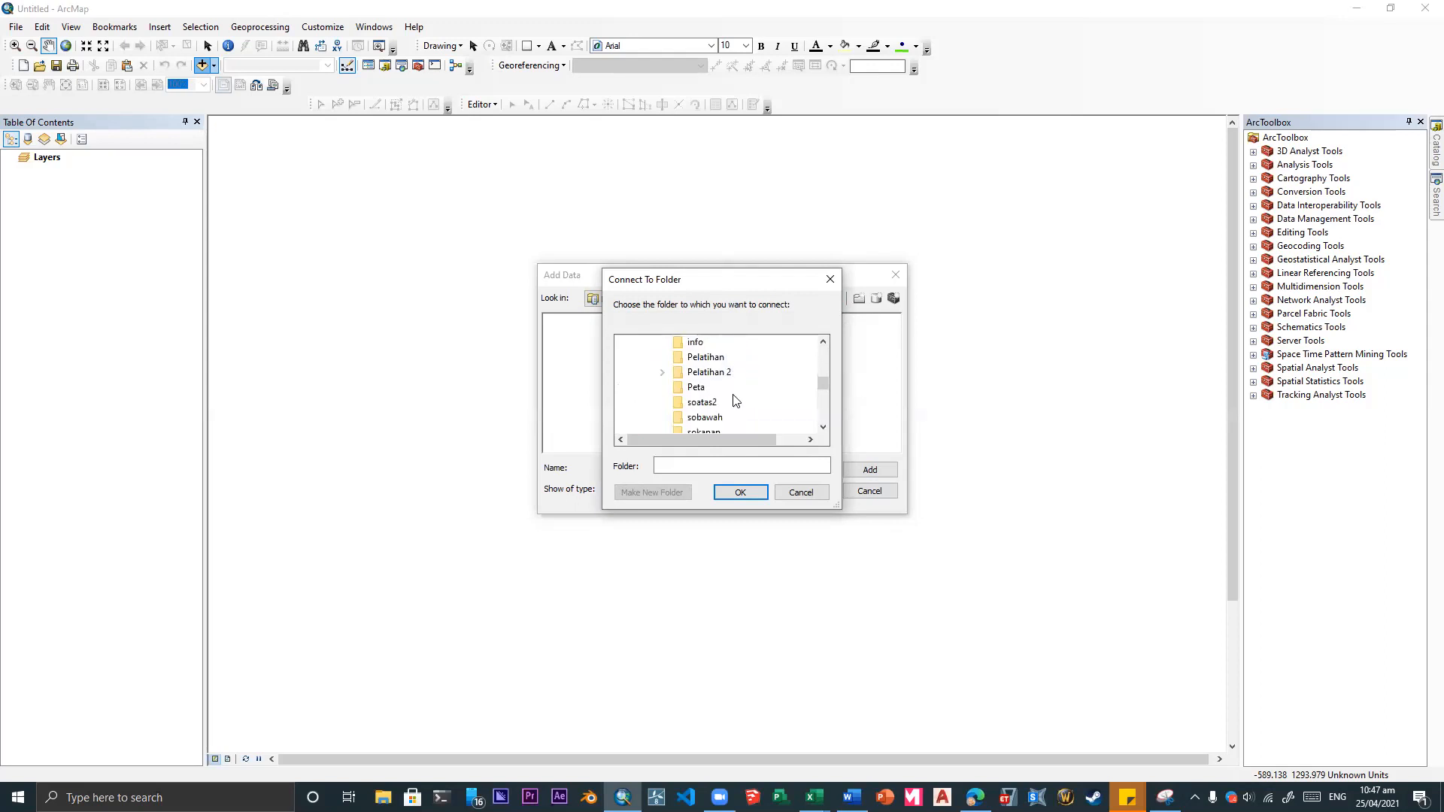
left_click(710, 358)
scroll(757, 393, "up", 5)
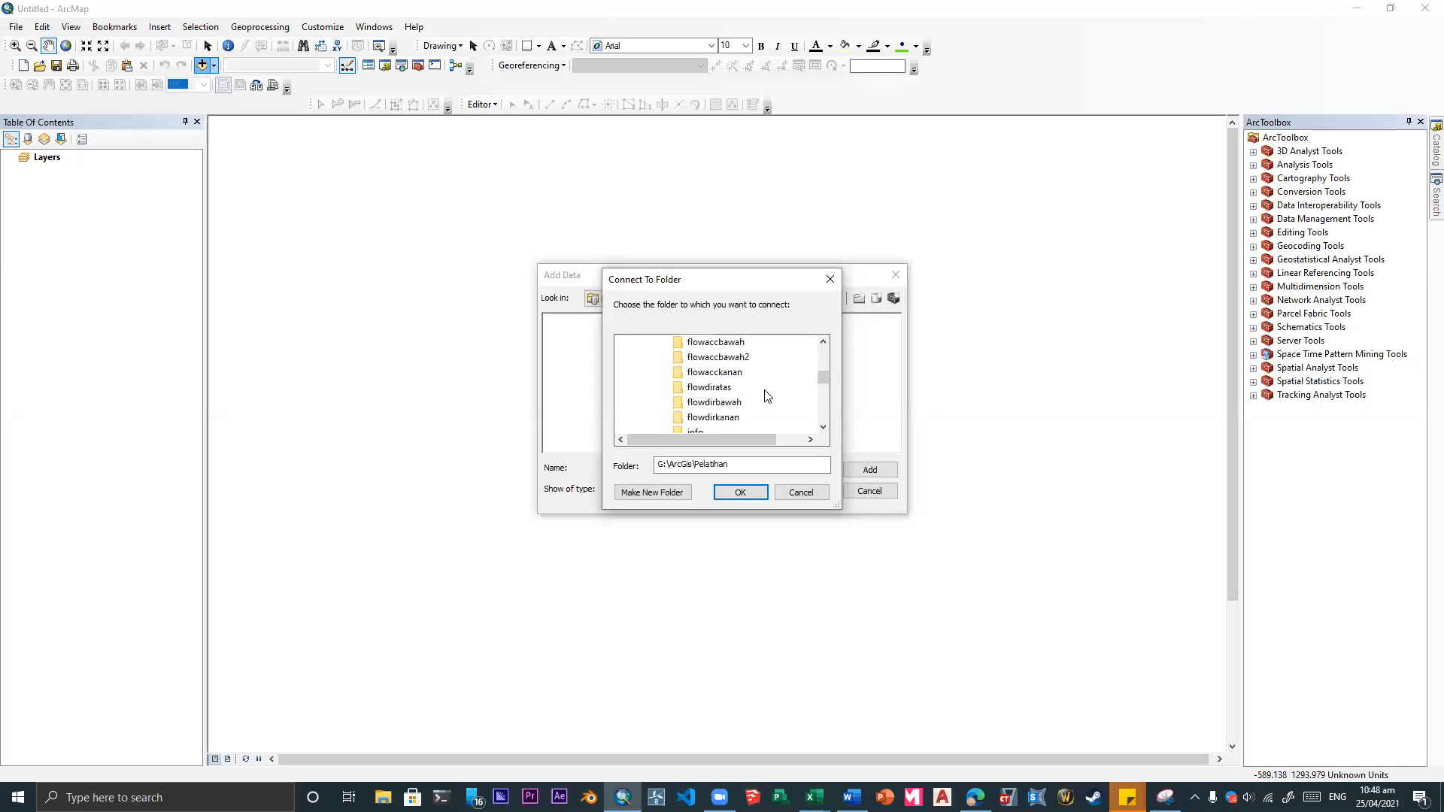
scroll(764, 396, "down", 3)
scroll(722, 389, "up", 2)
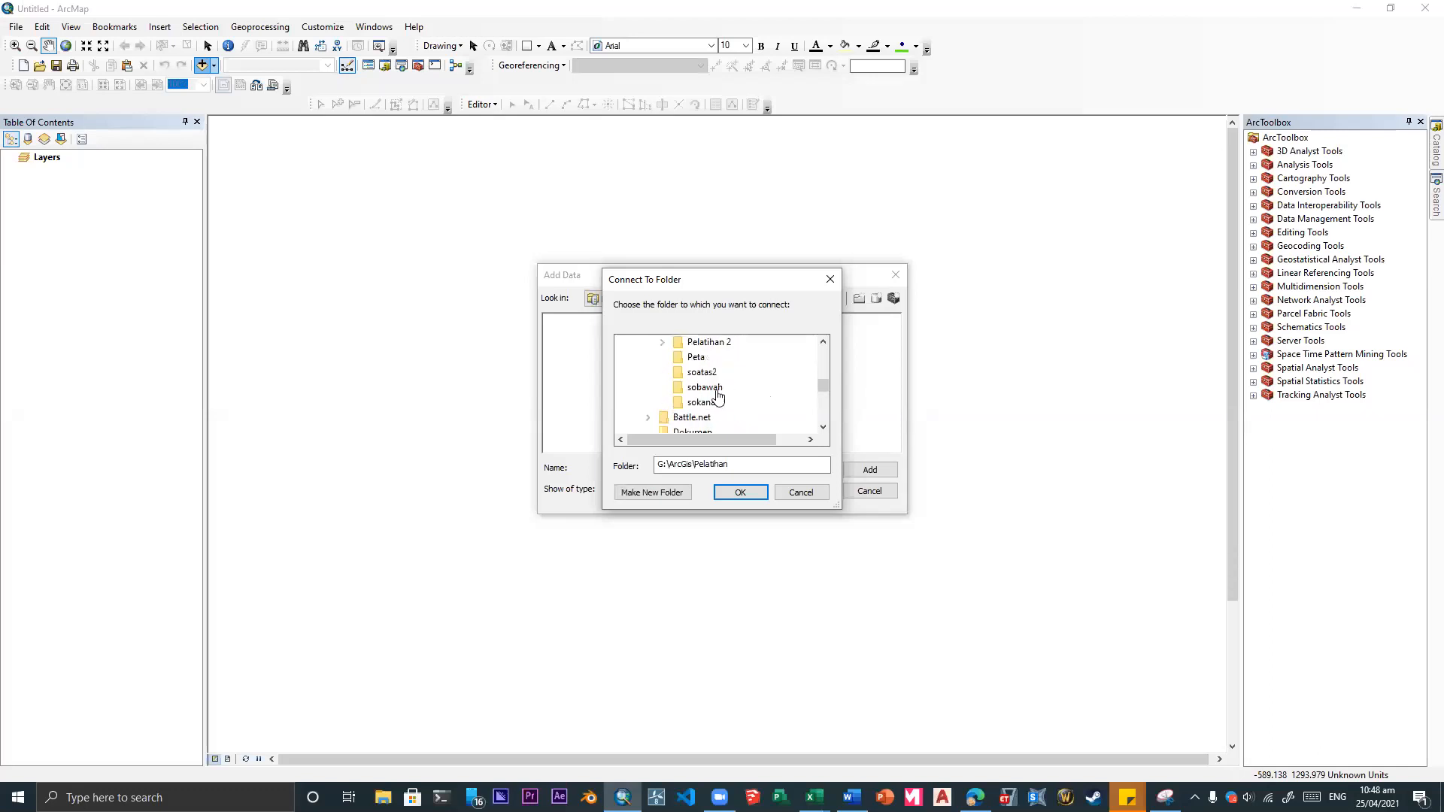
scroll(709, 390, "up", 2)
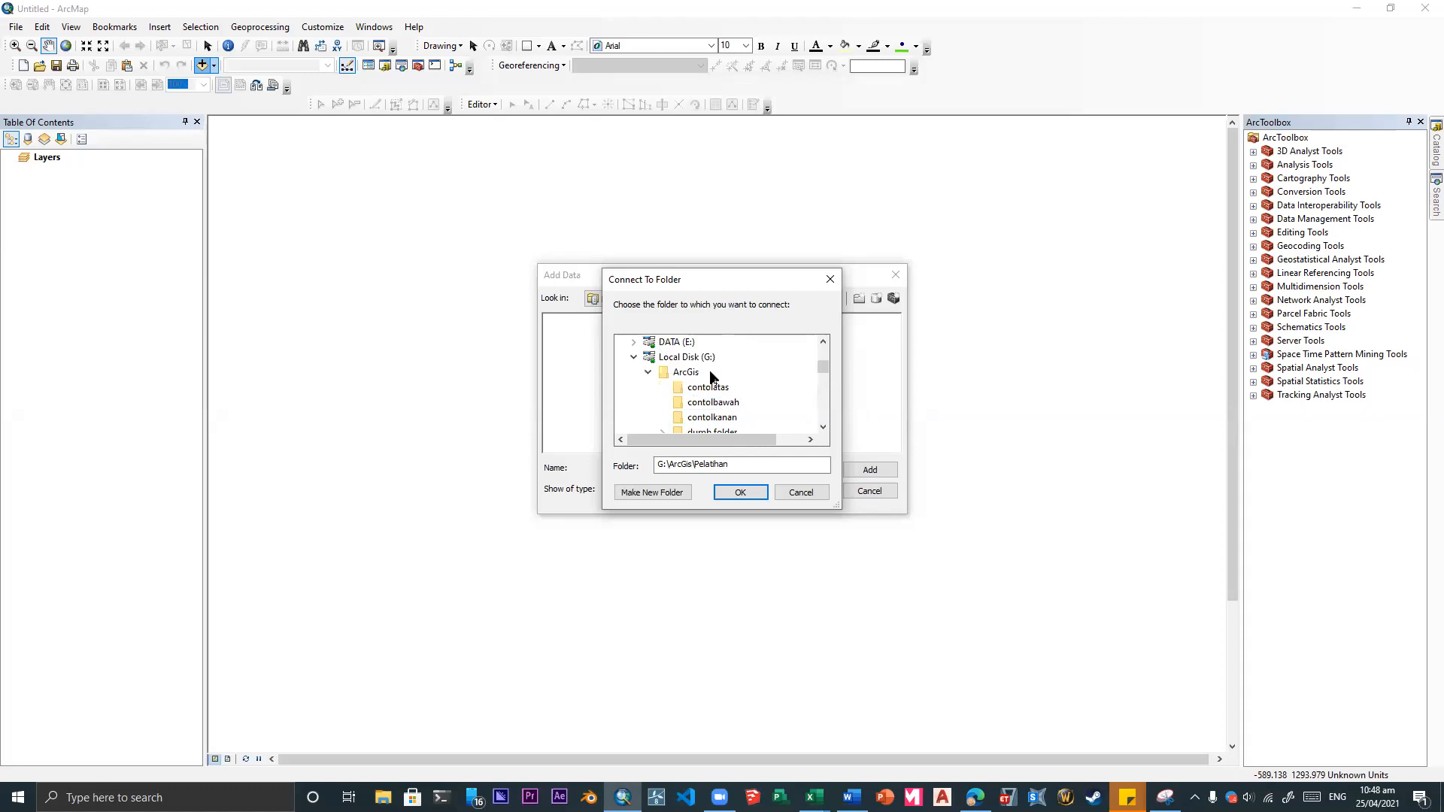
scroll(756, 402, "down", 1)
scroll(756, 403, "down", 1)
scroll(756, 402, "down", 6)
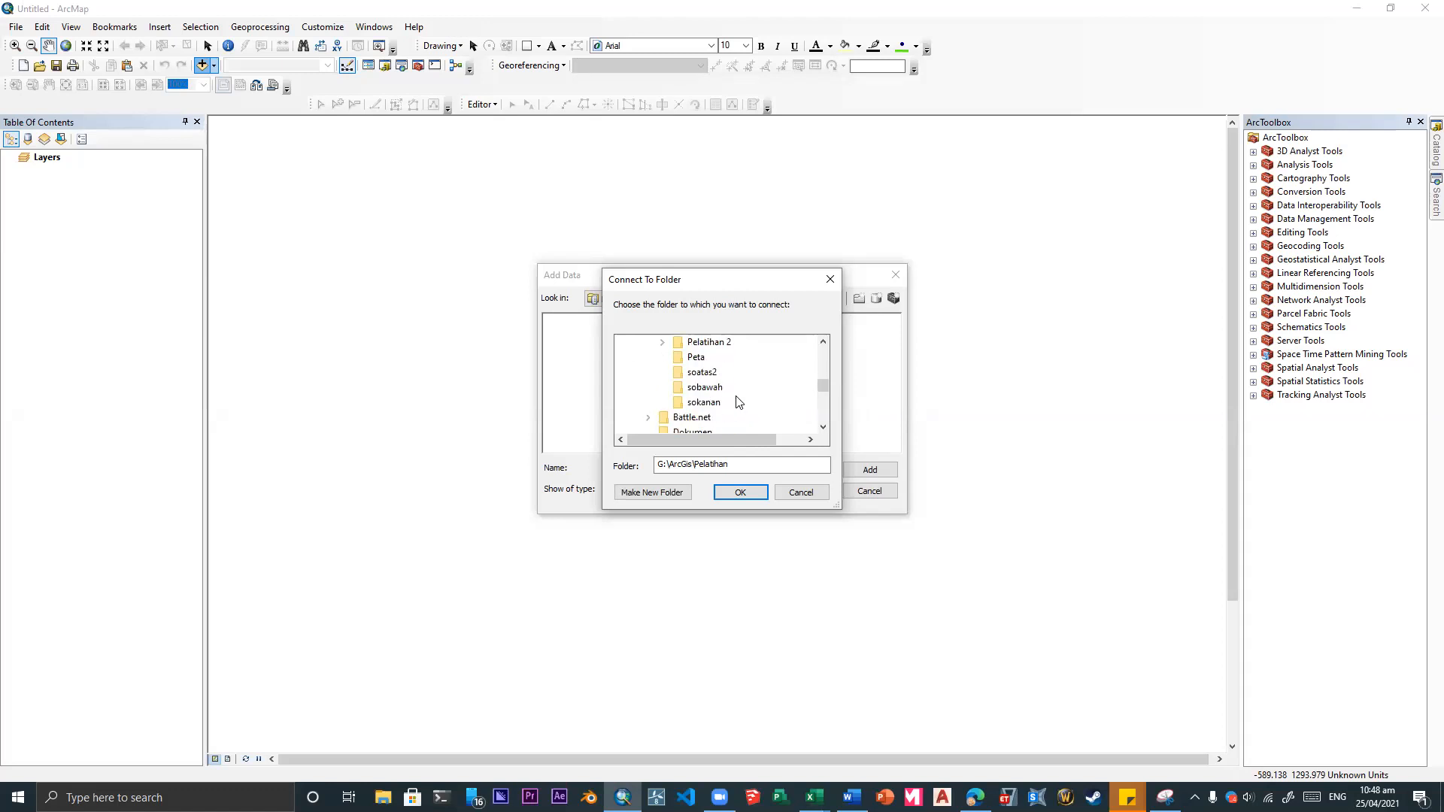
scroll(747, 404, "up", 4)
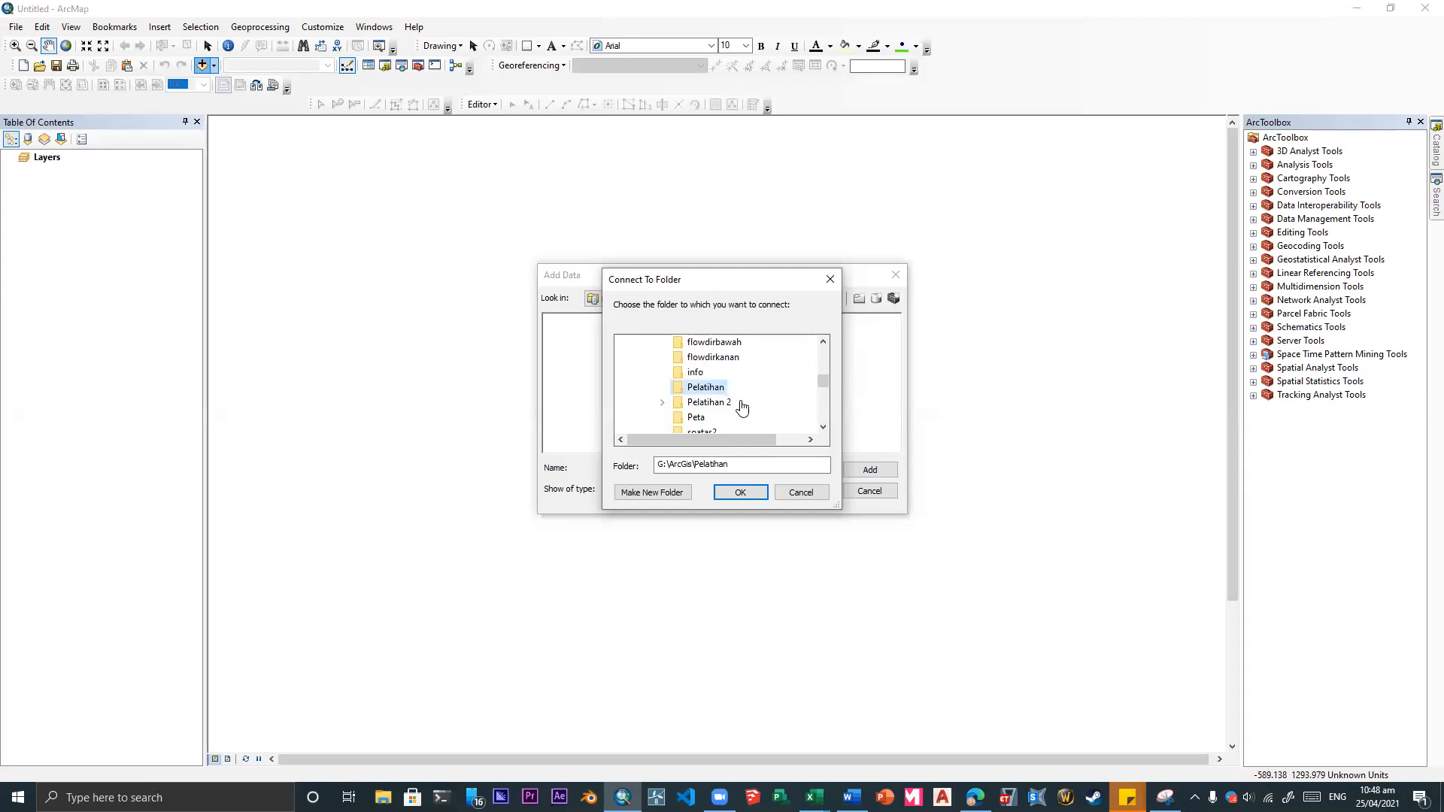
scroll(732, 397, "up", 2)
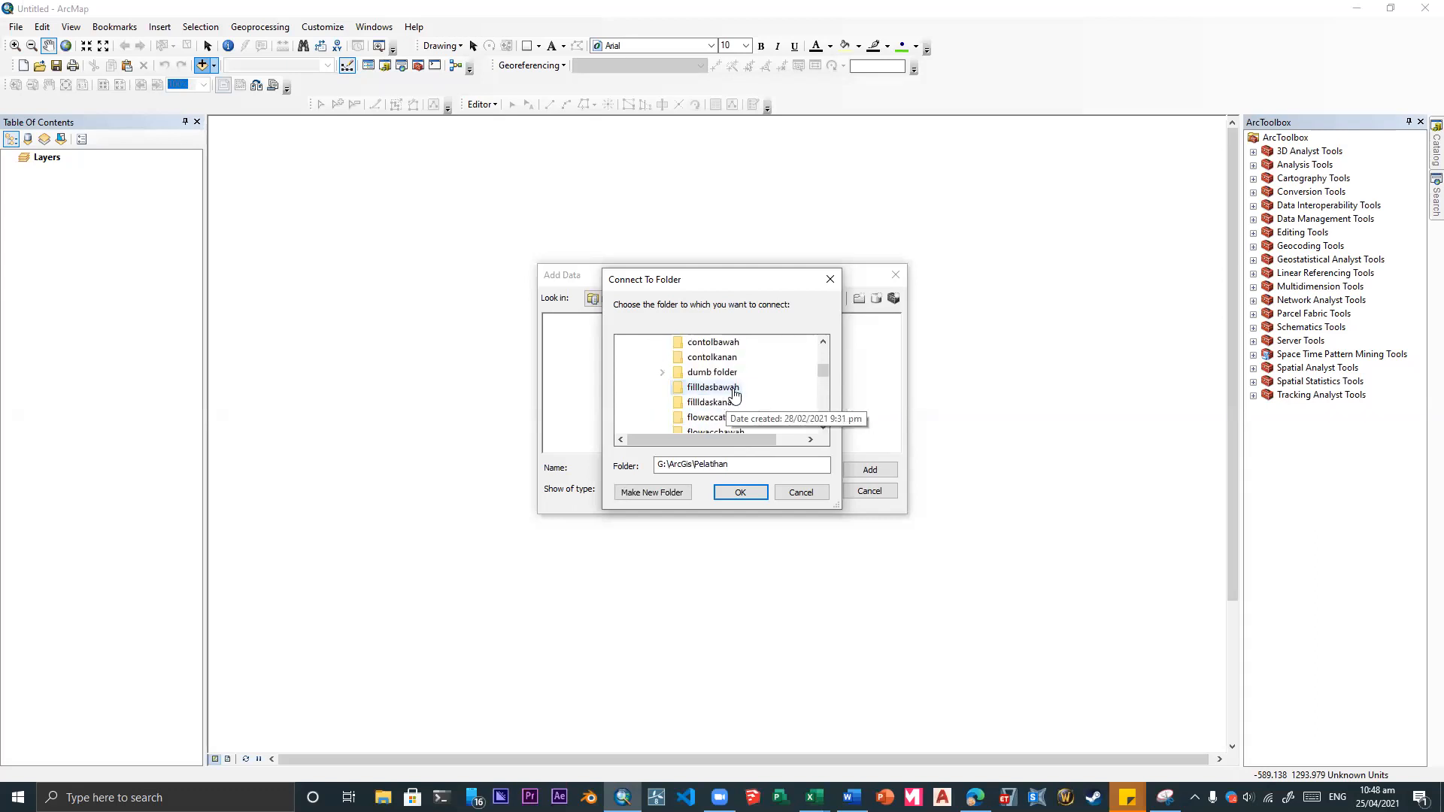
scroll(722, 383, "up", 4)
scroll(733, 395, "down", 4)
scroll(736, 399, "down", 6)
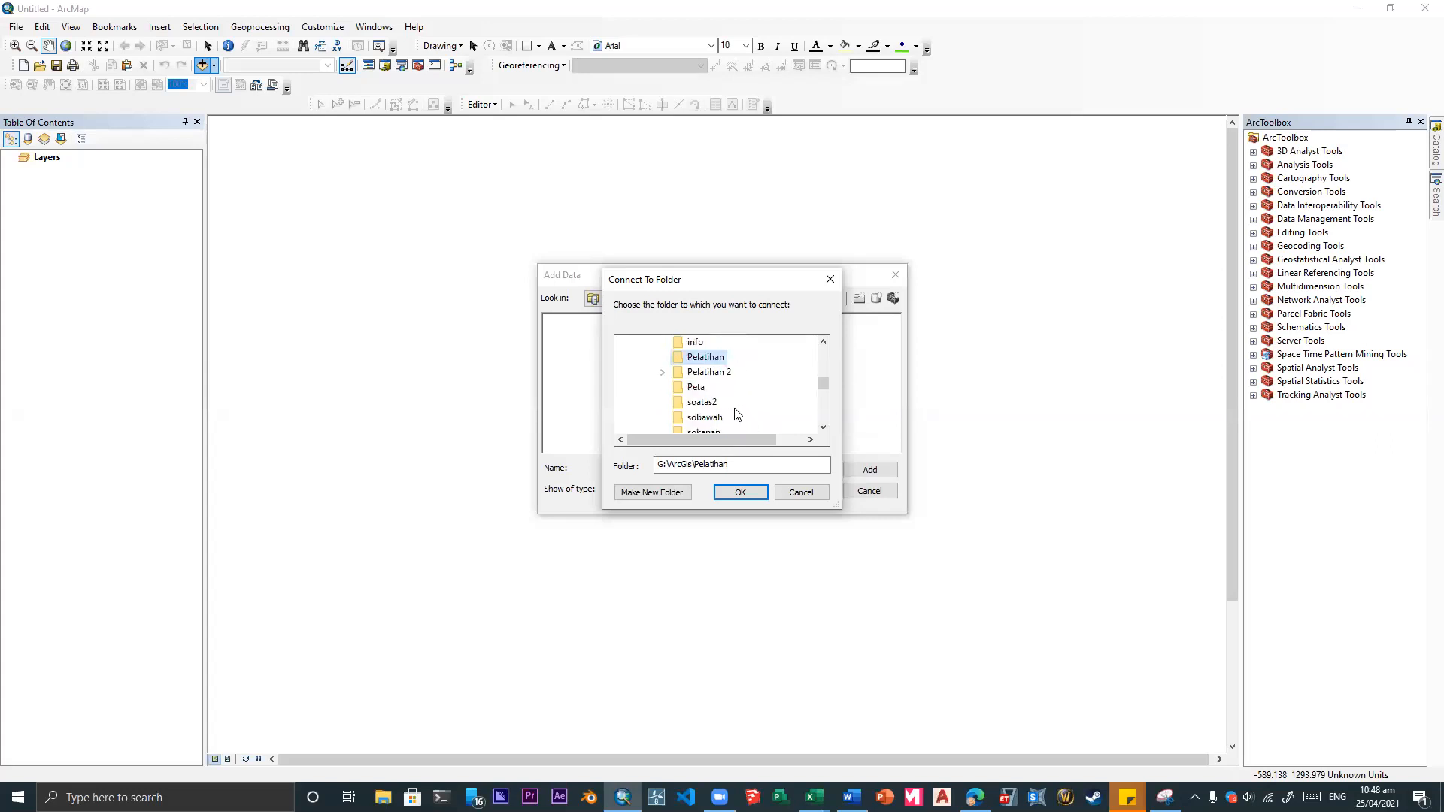
scroll(730, 403, "down", 2)
scroll(738, 401, "up", 3)
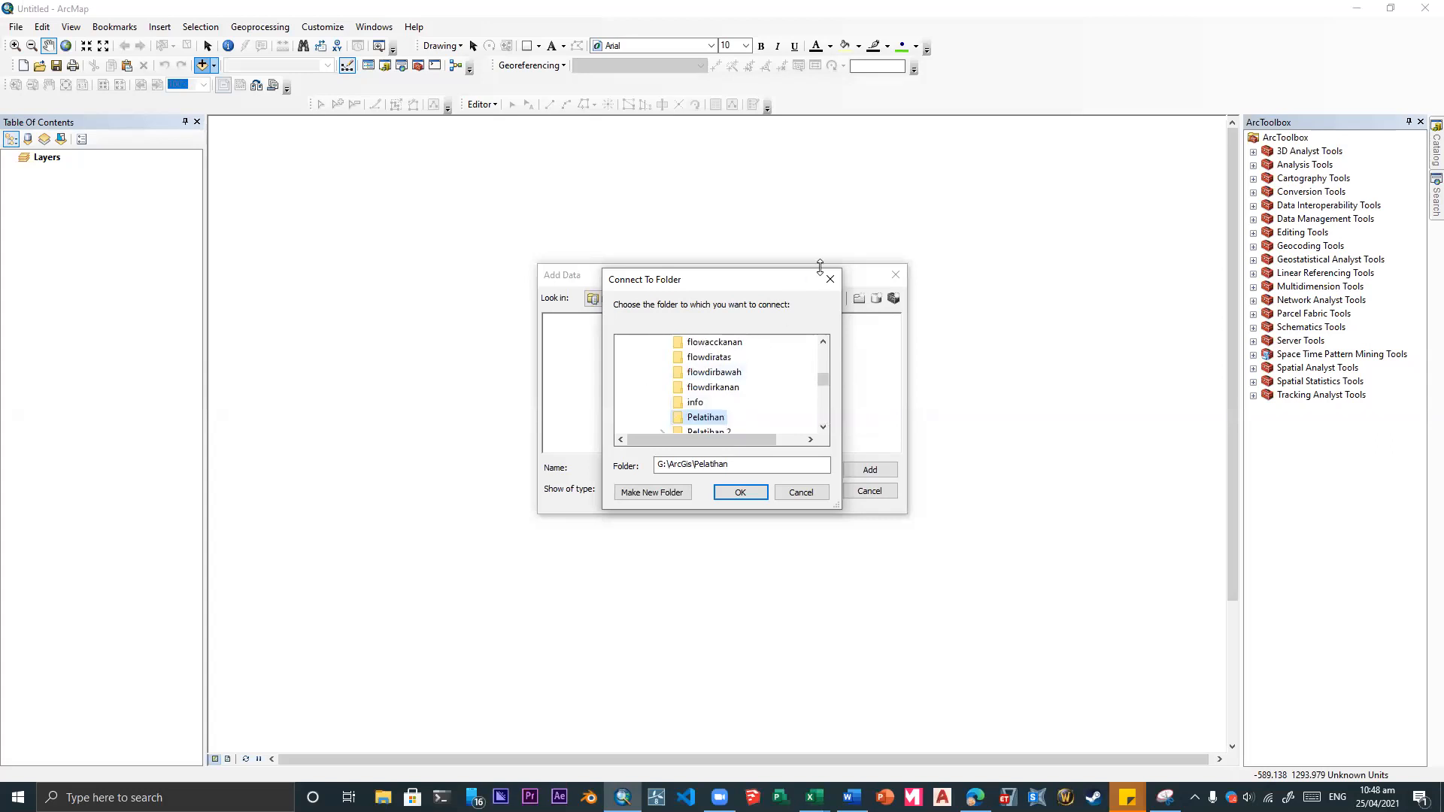
scroll(742, 420, "down", 1)
scroll(735, 419, "up", 1)
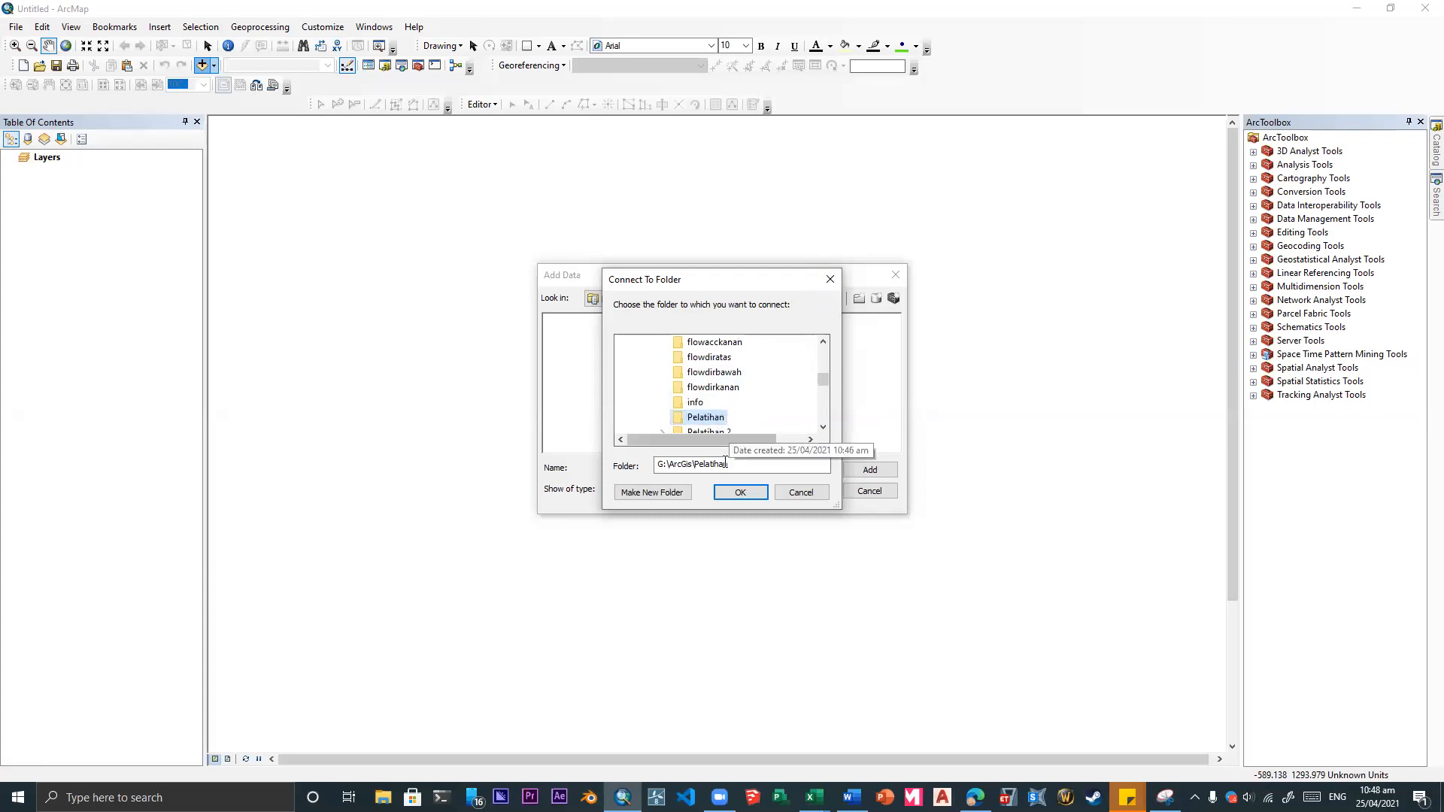
scroll(735, 412, "up", 4)
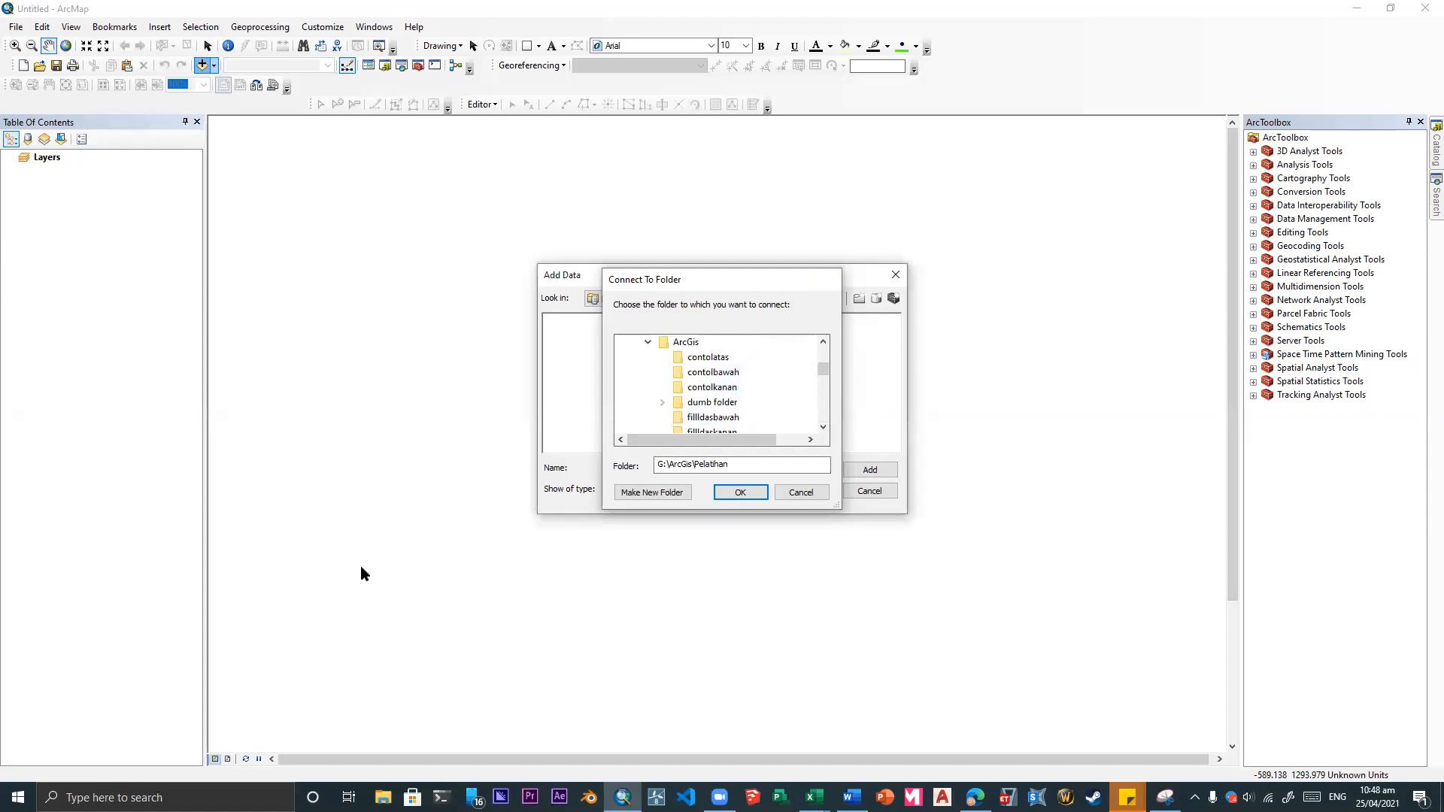
key("Escape")
- In File Explorer, move the Data and Data citra satelit folders from Pelatihan 2 back into the ArcGis folder and return to ArcMap
key("super+e")
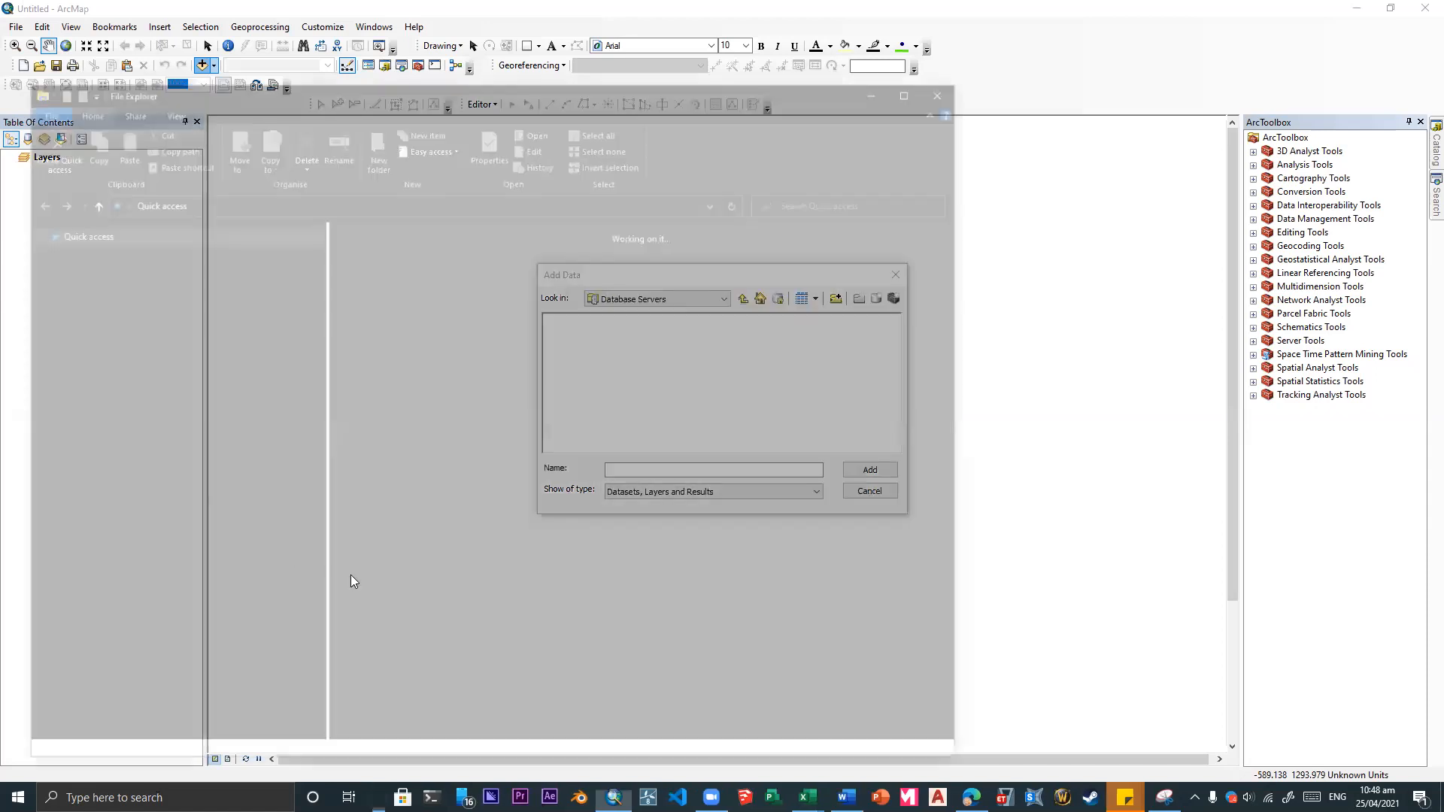
left_click(83, 663)
double_click(444, 247)
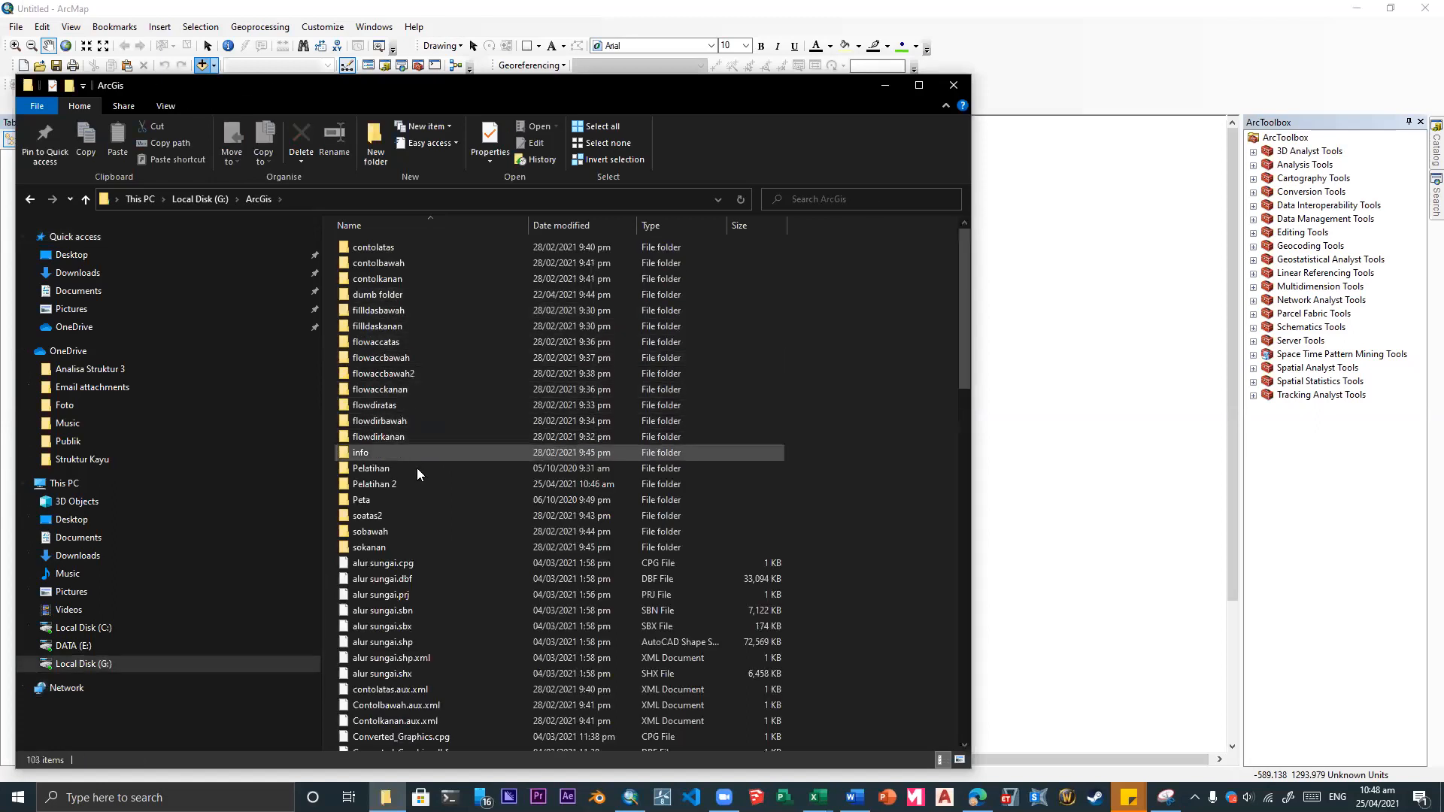
double_click(397, 467)
left_click(260, 202)
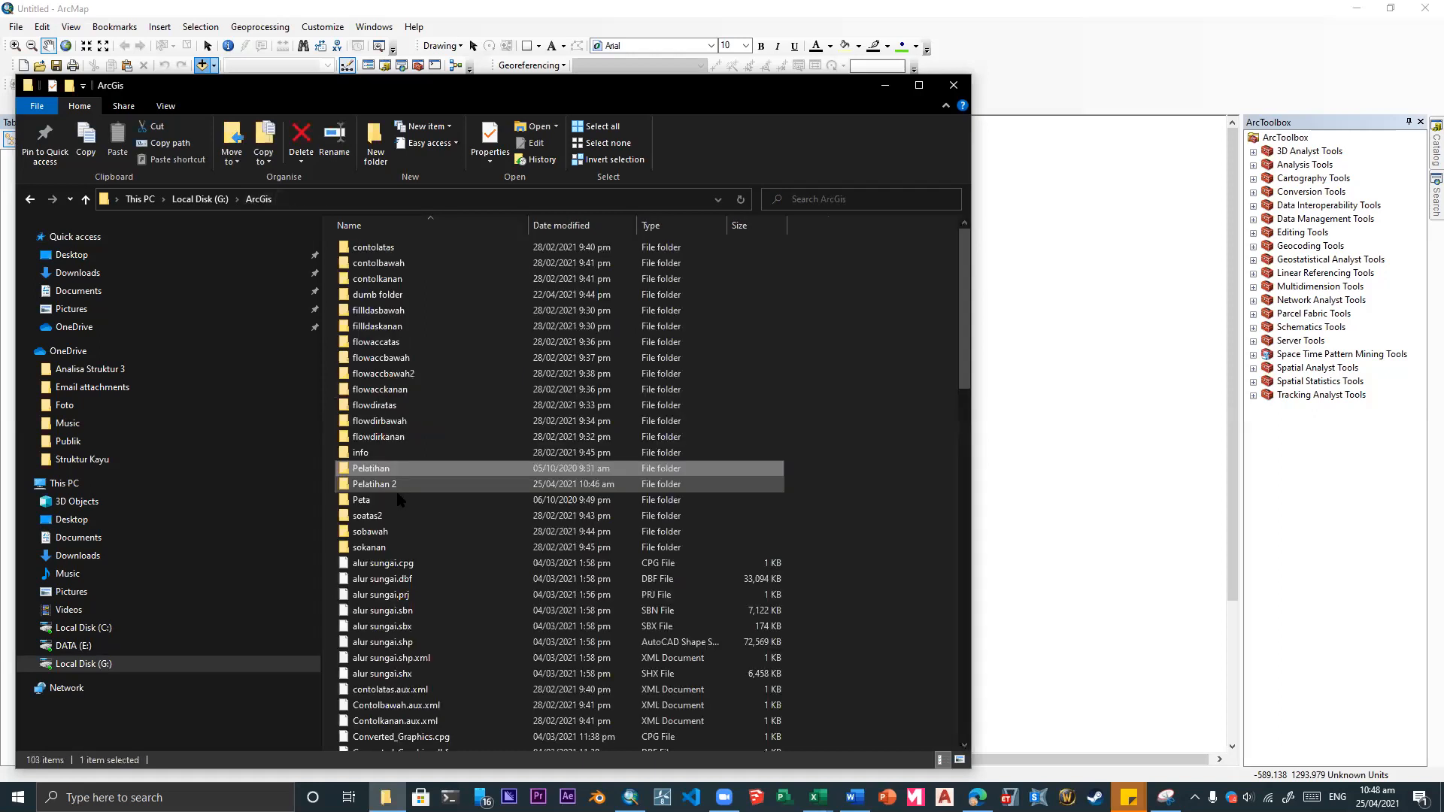
double_click(397, 492)
left_click(260, 202)
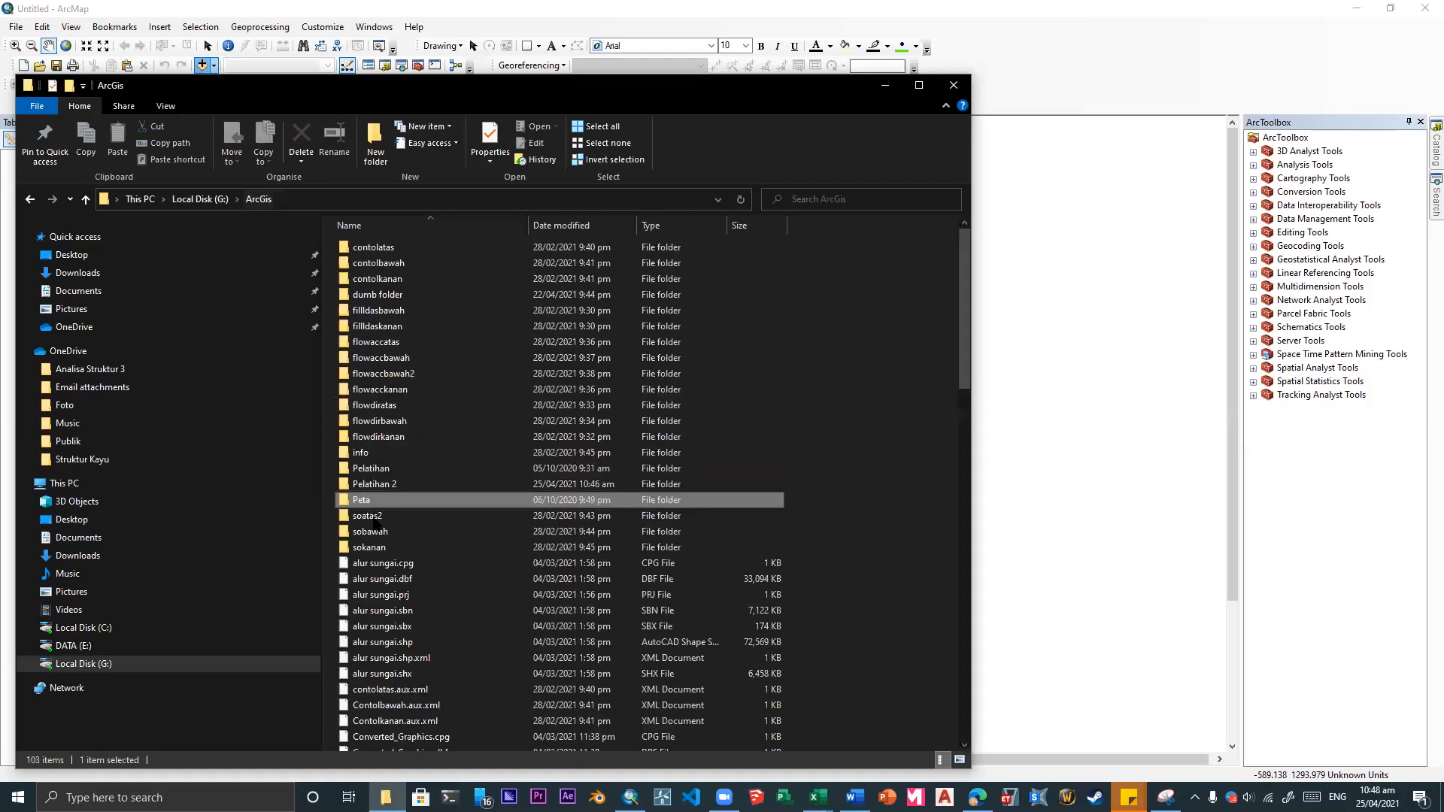
double_click(406, 485)
left_click_drag(373, 302, 259, 198)
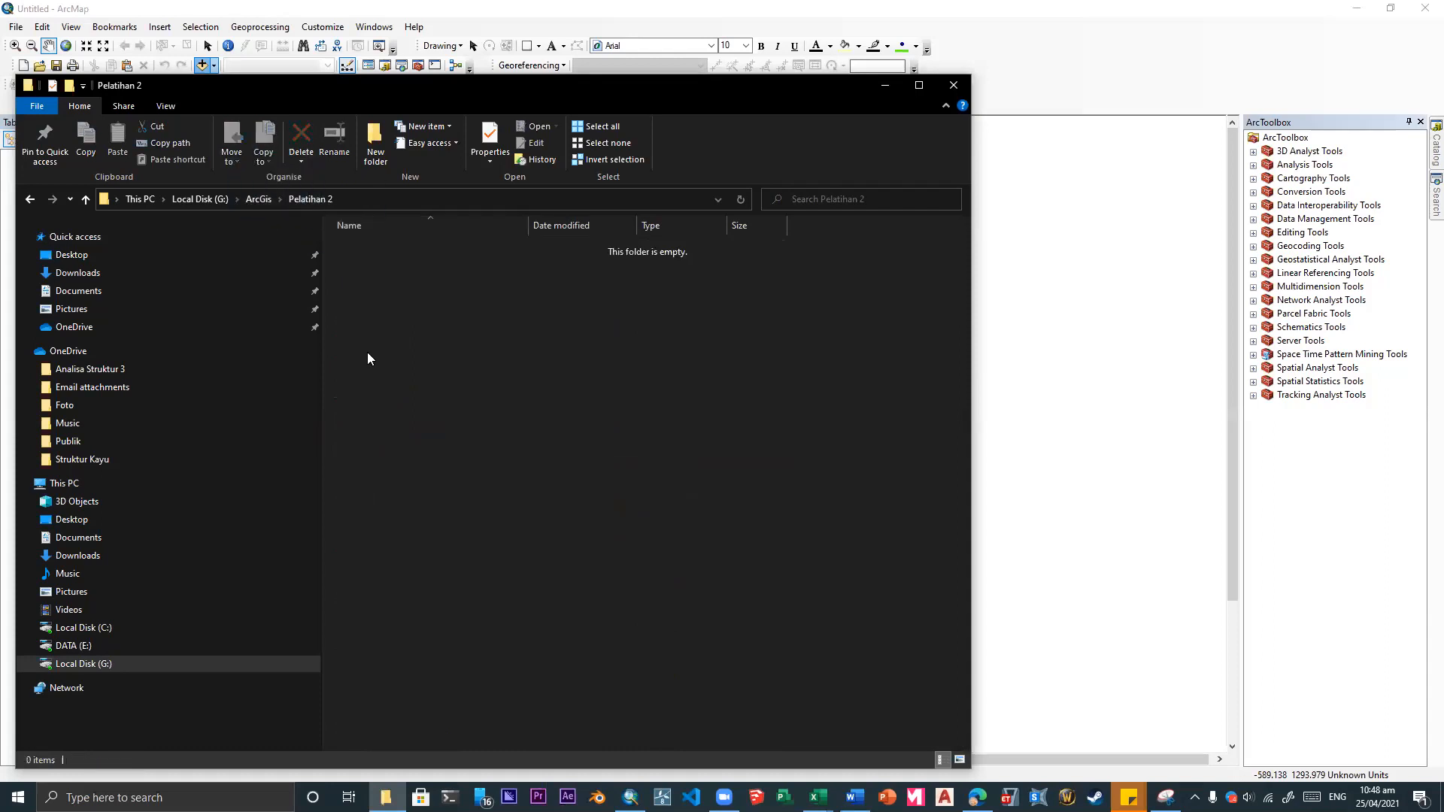
left_click(953, 85)
- Check the available look-in locations, start a new folder connection, and expand Local Disk (G:) under This PC
left_click(688, 301)
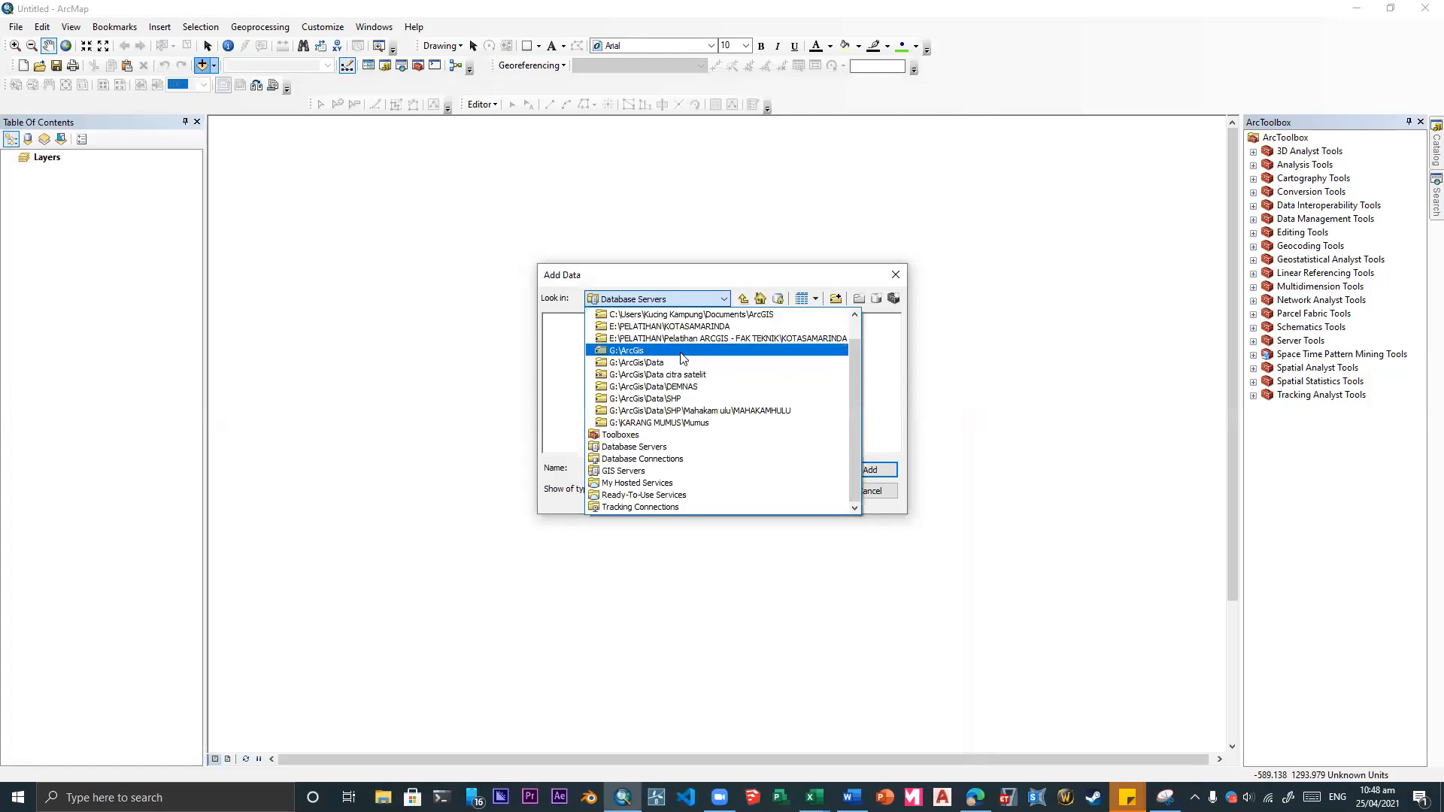
scroll(681, 345, "up", 1)
left_click(854, 302)
left_click(836, 298)
scroll(714, 422, "down", 1)
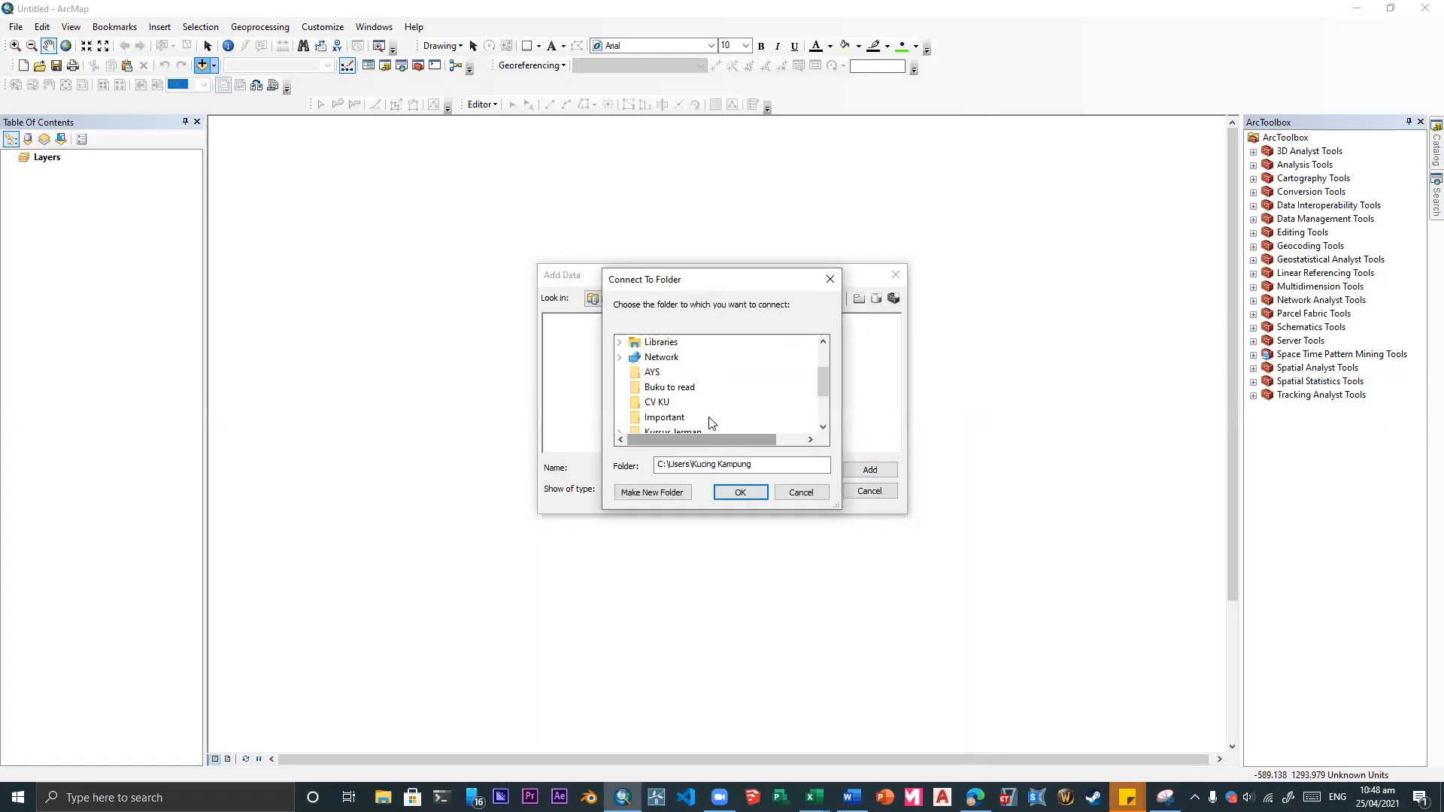
scroll(716, 415, "down", 2)
scroll(677, 399, "up", 2)
scroll(651, 370, "up", 1)
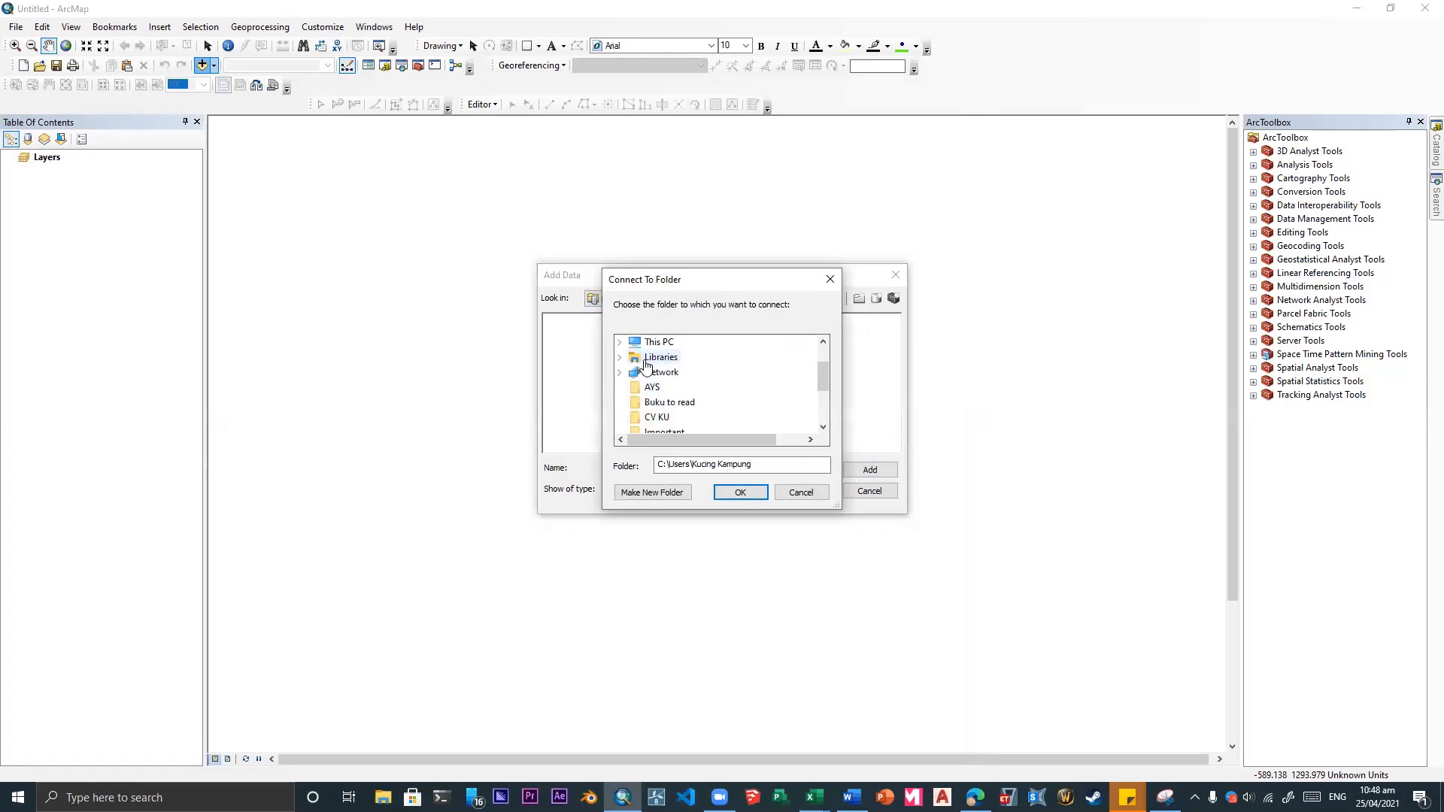
scroll(621, 352, "up", 3)
left_click(619, 346)
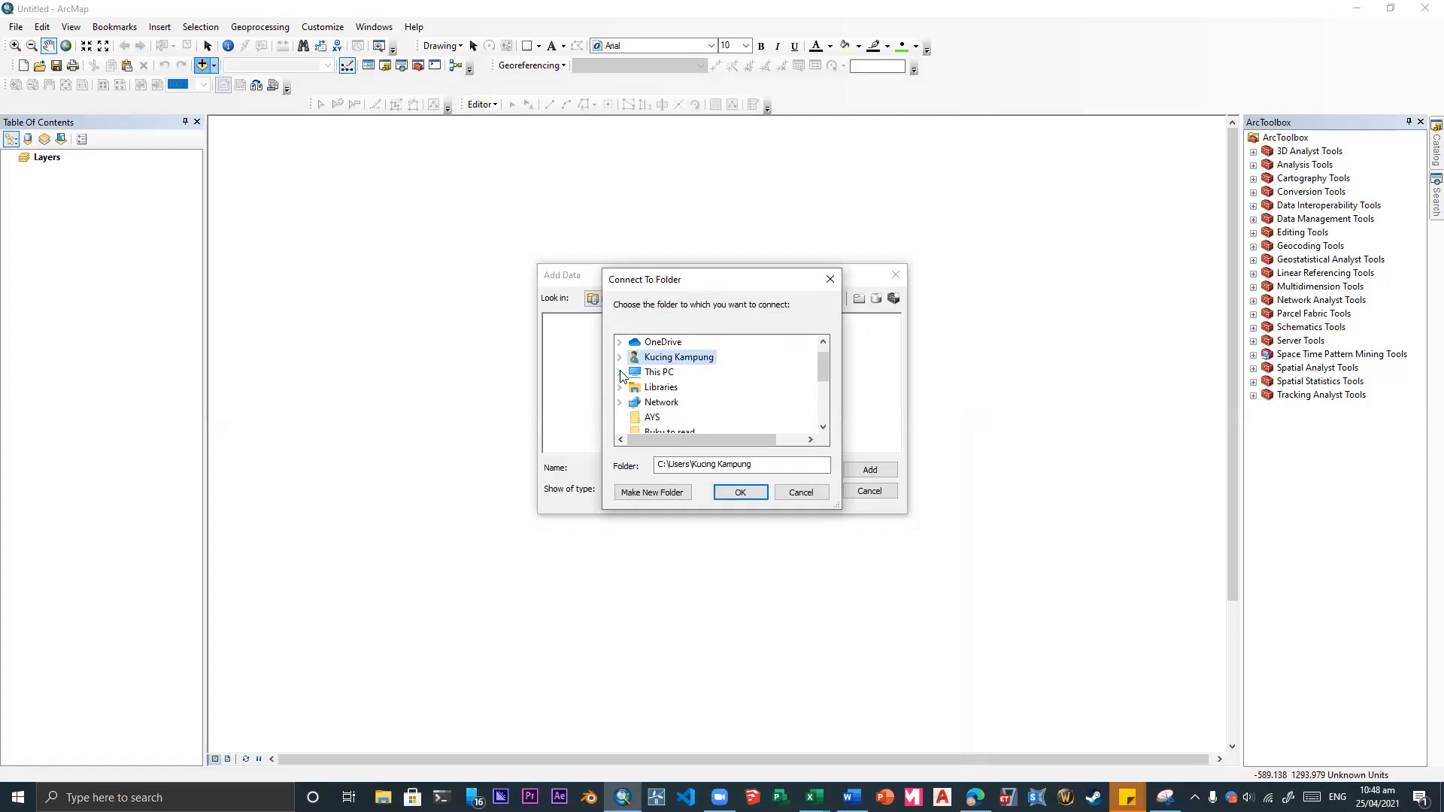
left_click(620, 372)
scroll(636, 399, "down", 2)
left_click(634, 401)
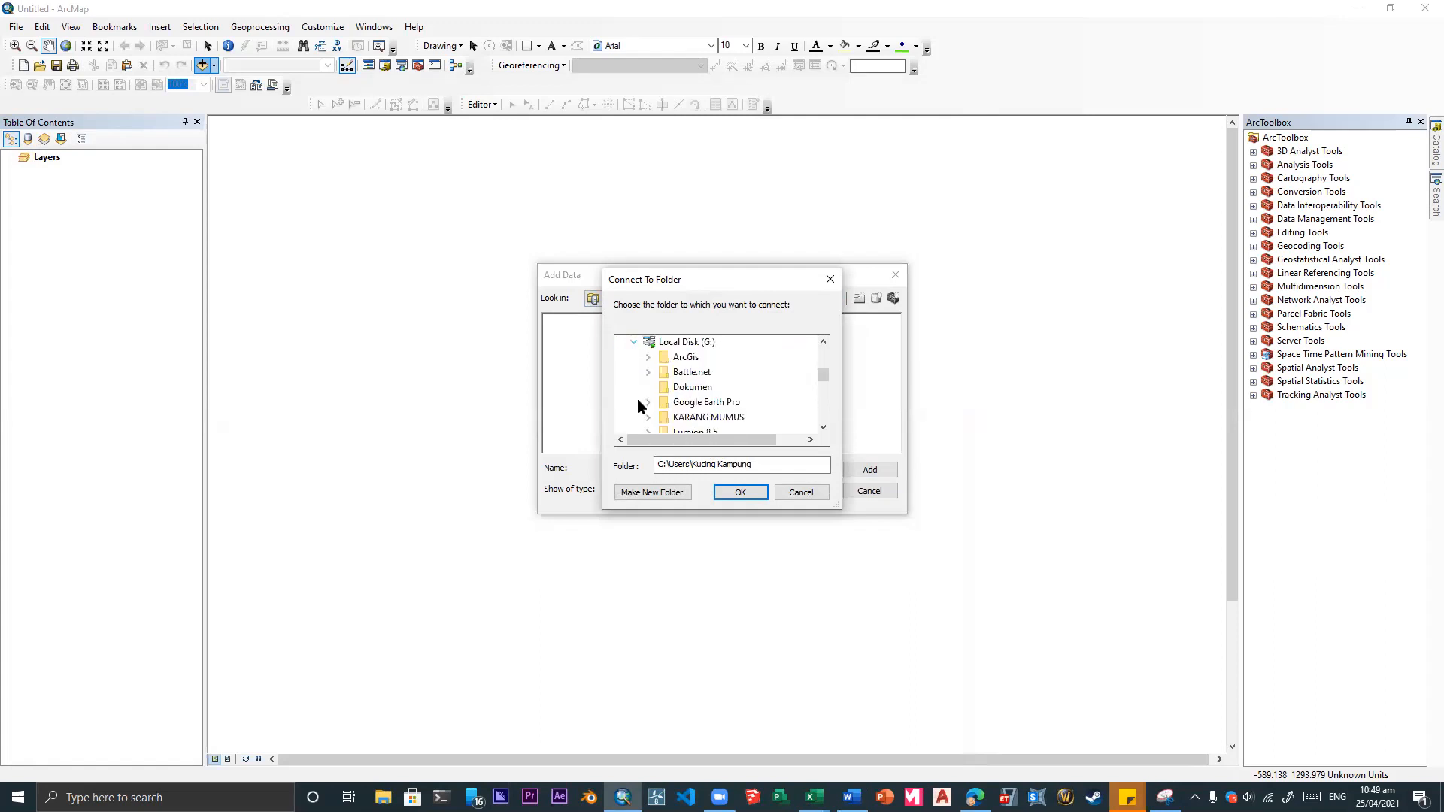
- Connect to the DEMNAS folder inside ArcGis\Data on Local Disk (G:)
left_click(650, 358)
scroll(699, 383, "down", 1)
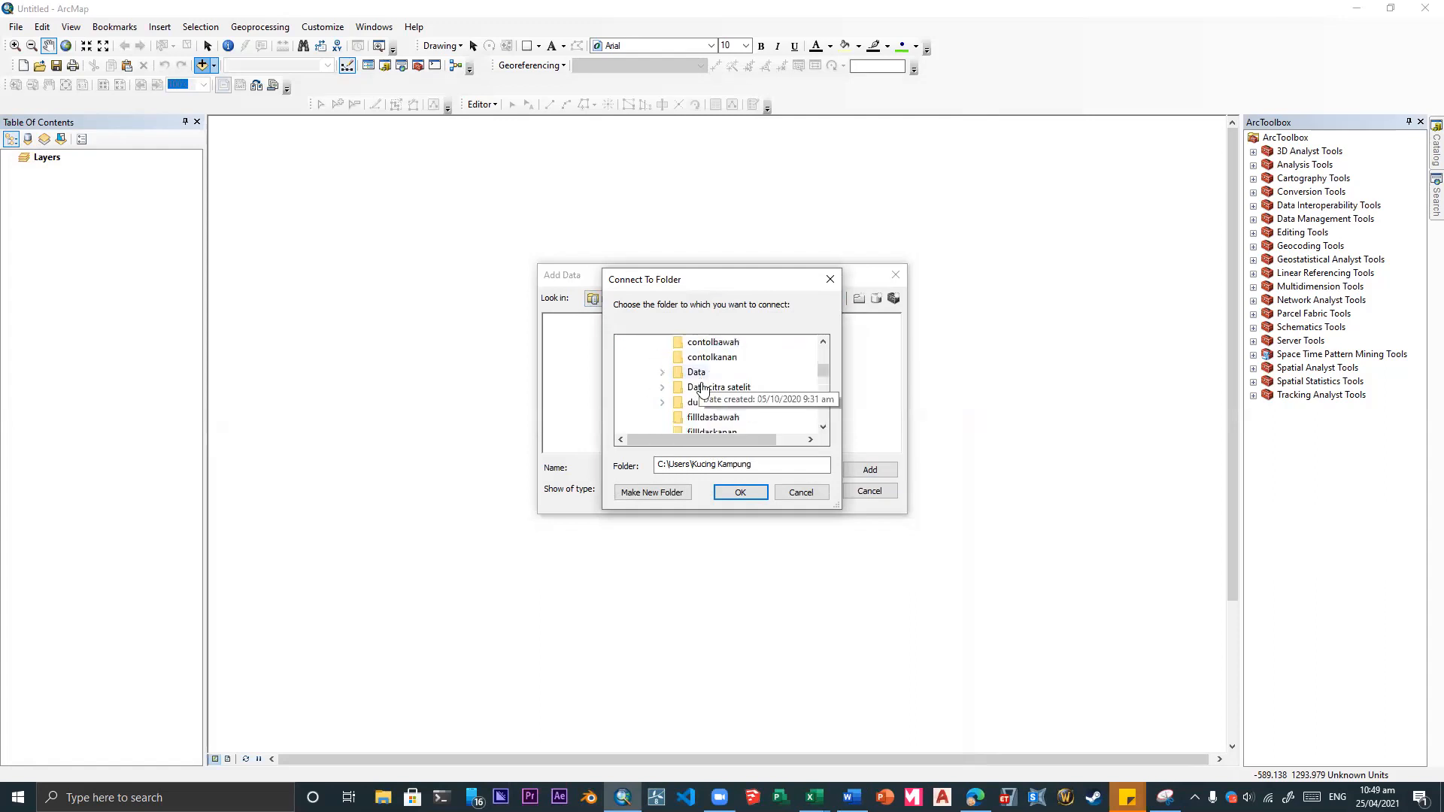
left_click(662, 372)
scroll(719, 395, "down", 1)
left_click(720, 402)
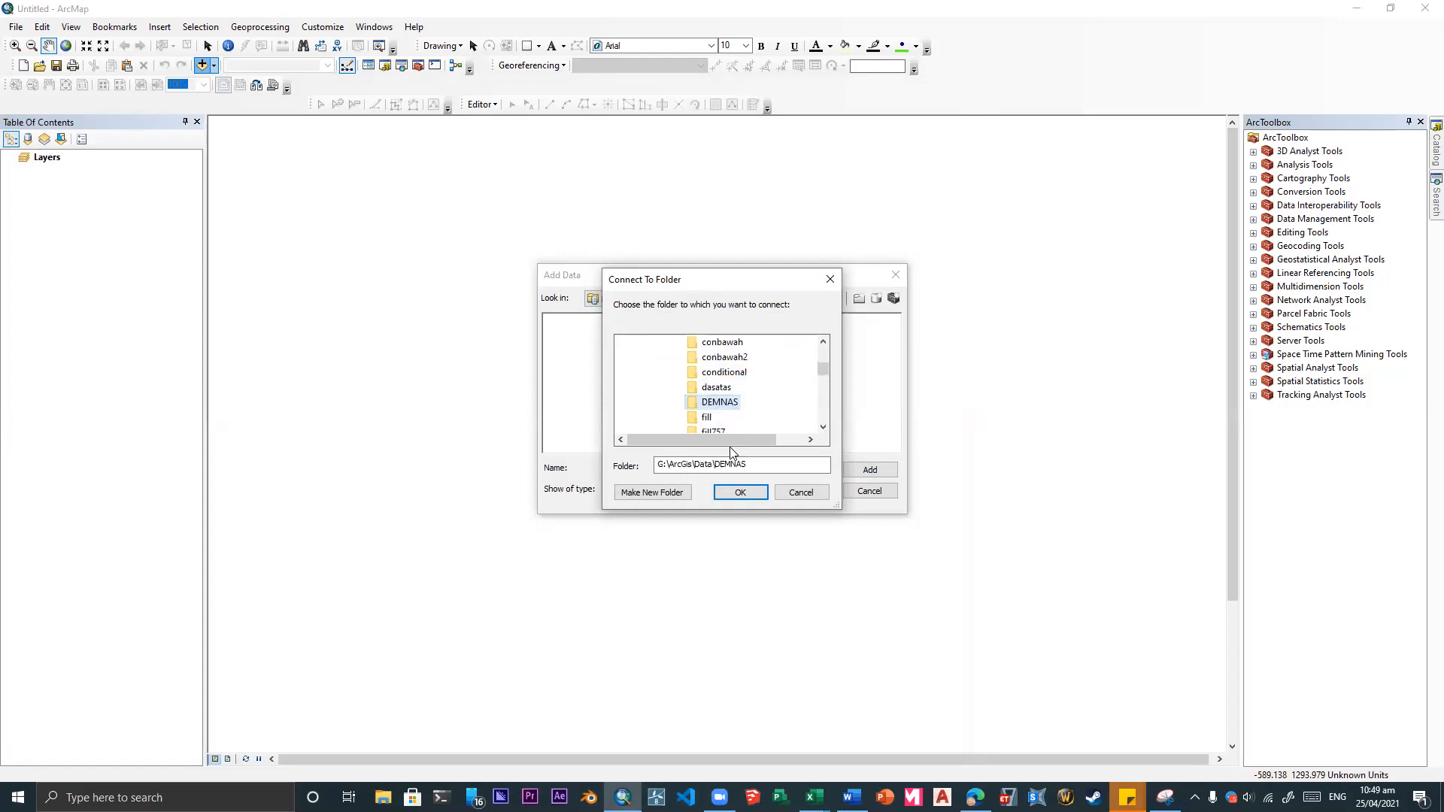
left_click(739, 498)
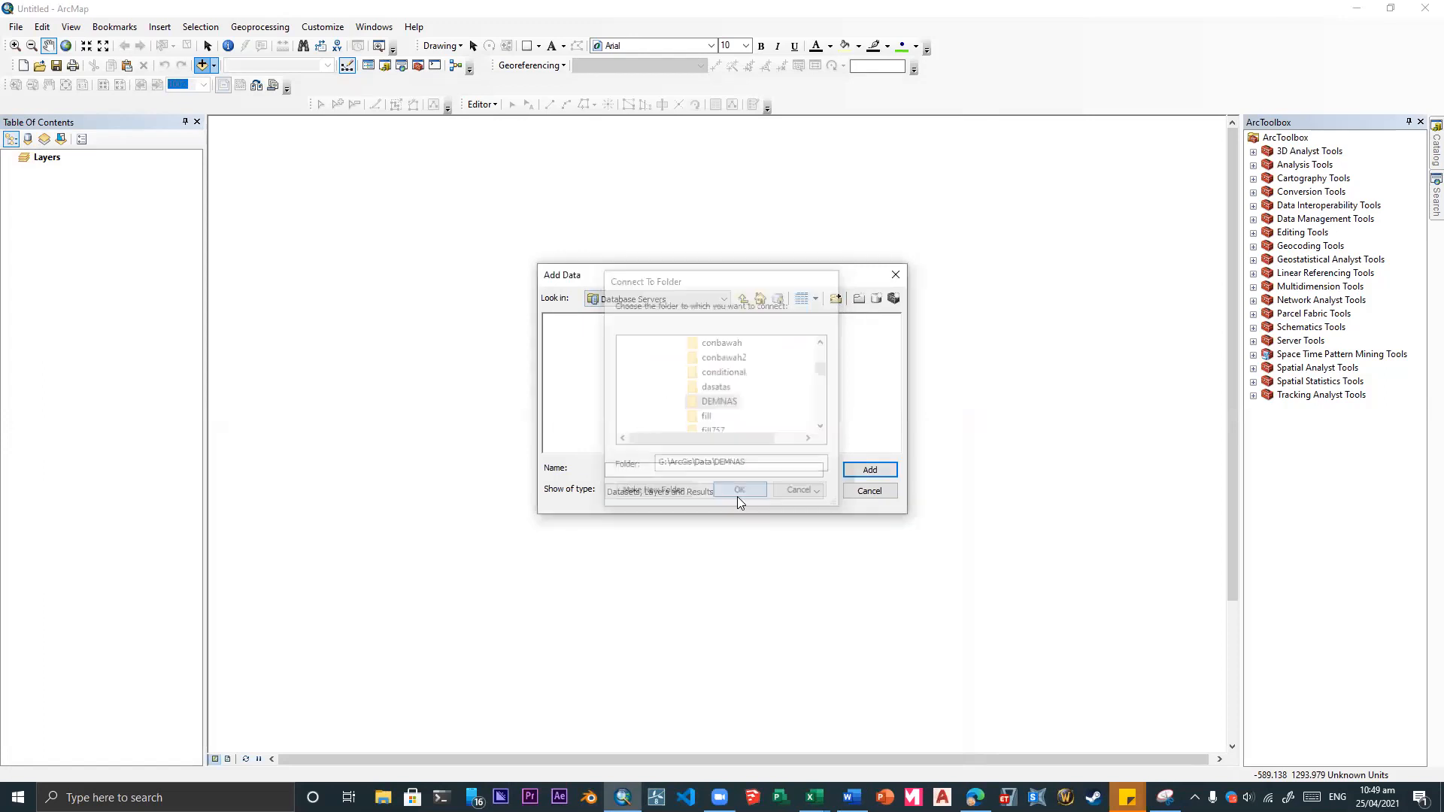
- Browse to the G:\ArcGis\Data\DEMNAS connection and select all its raster files to show the available data
left_click(711, 300)
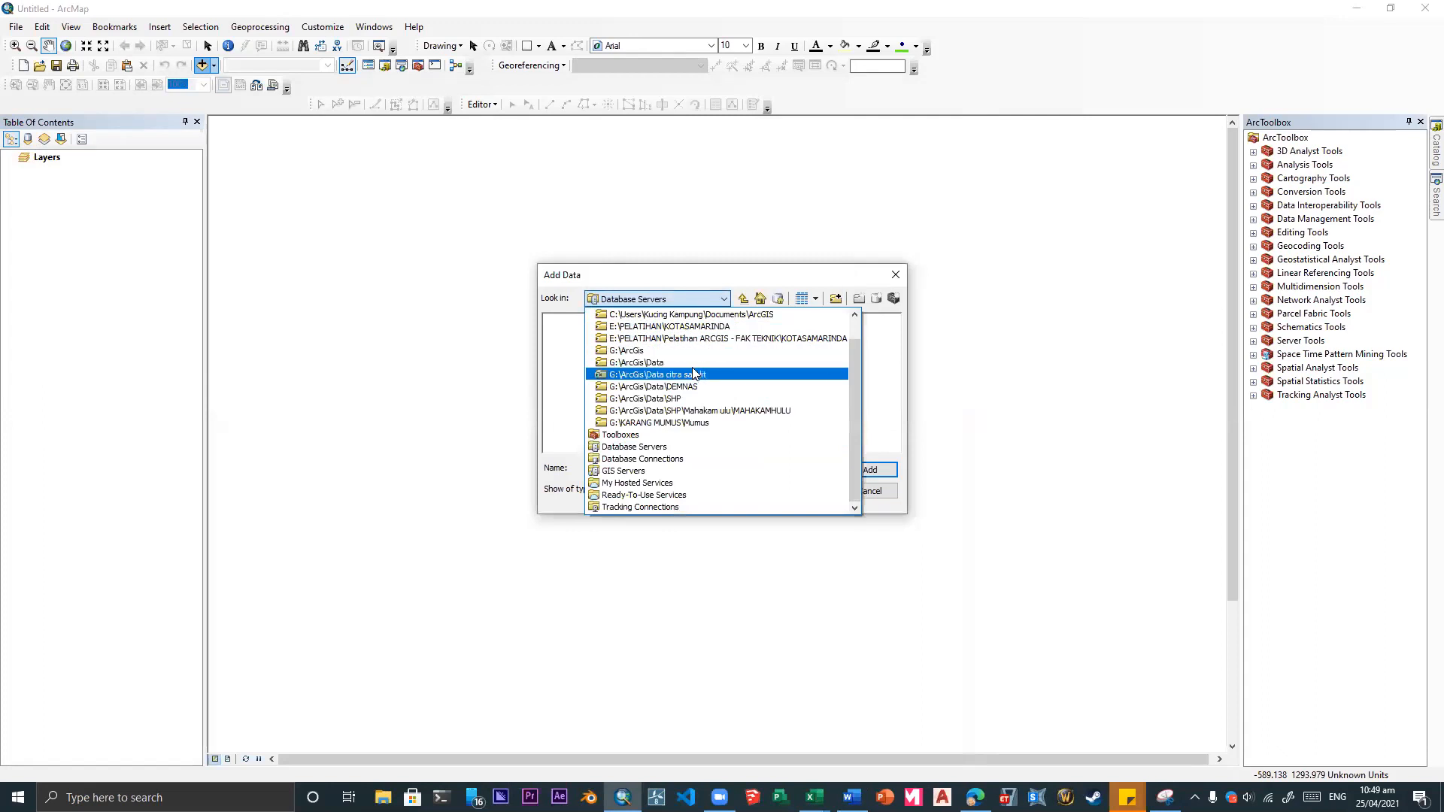
left_click(701, 392)
left_click_drag(634, 438, 713, 308)
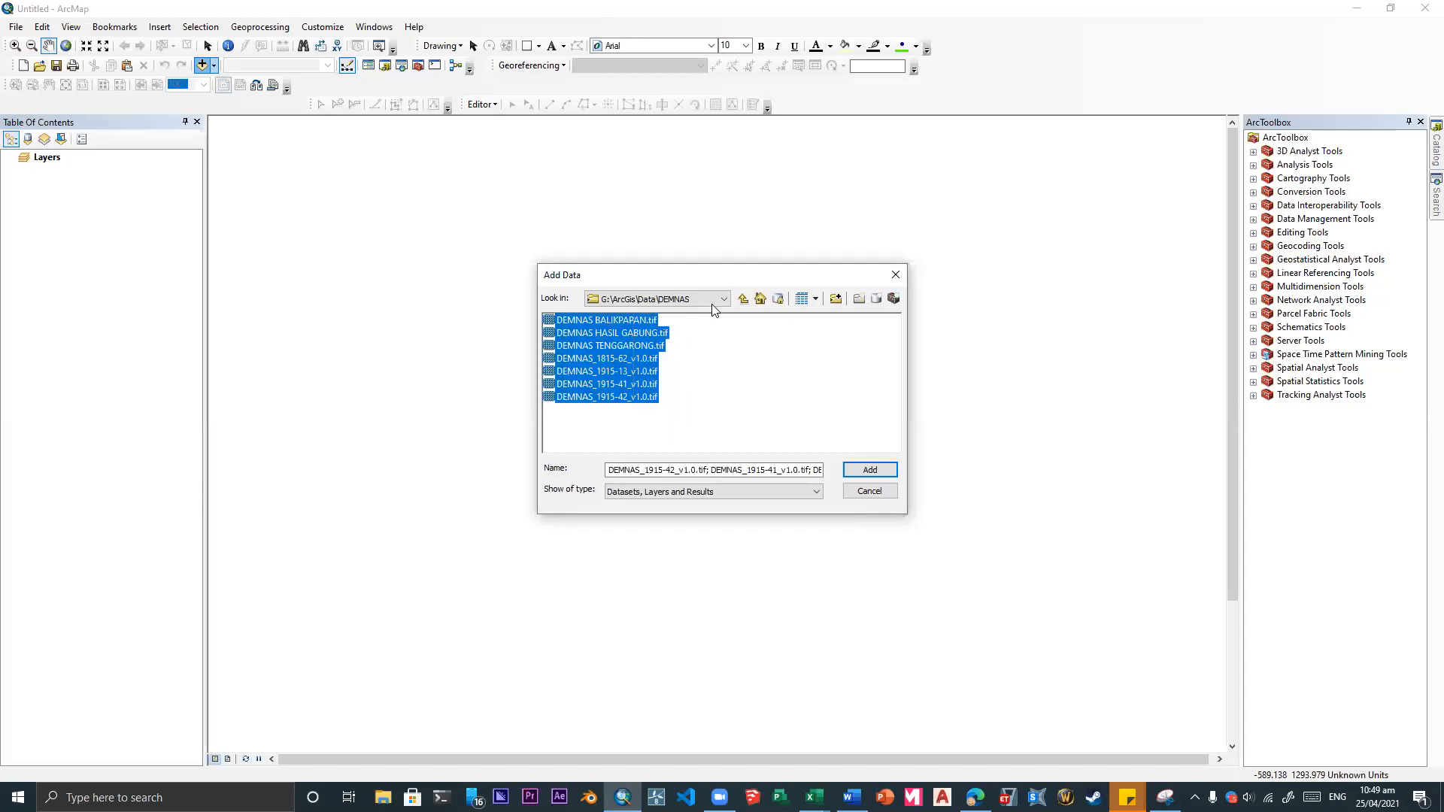
- Start another folder connection and look through the folders on DATA (E:) under This PC
left_click(715, 300)
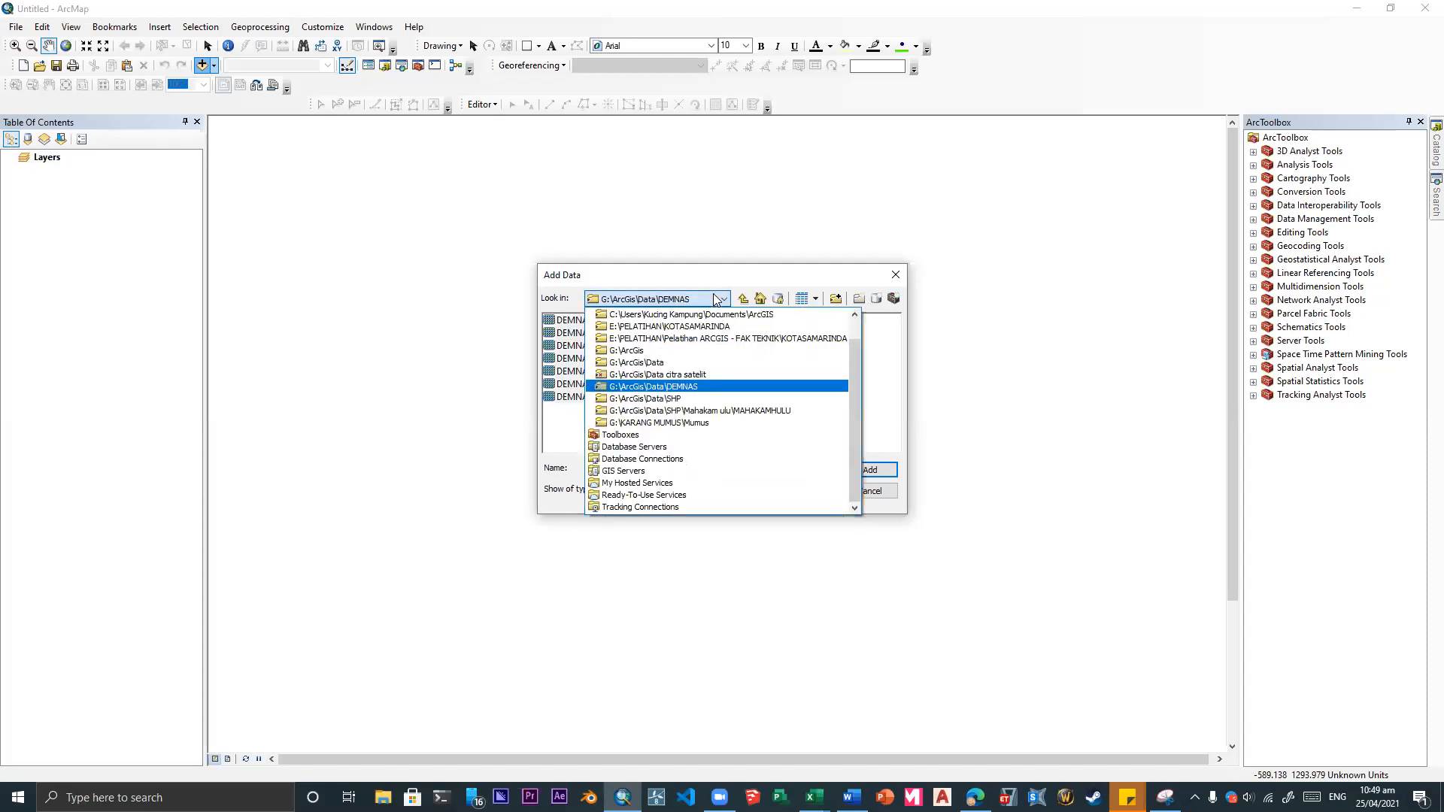
left_click(855, 297)
left_click(836, 298)
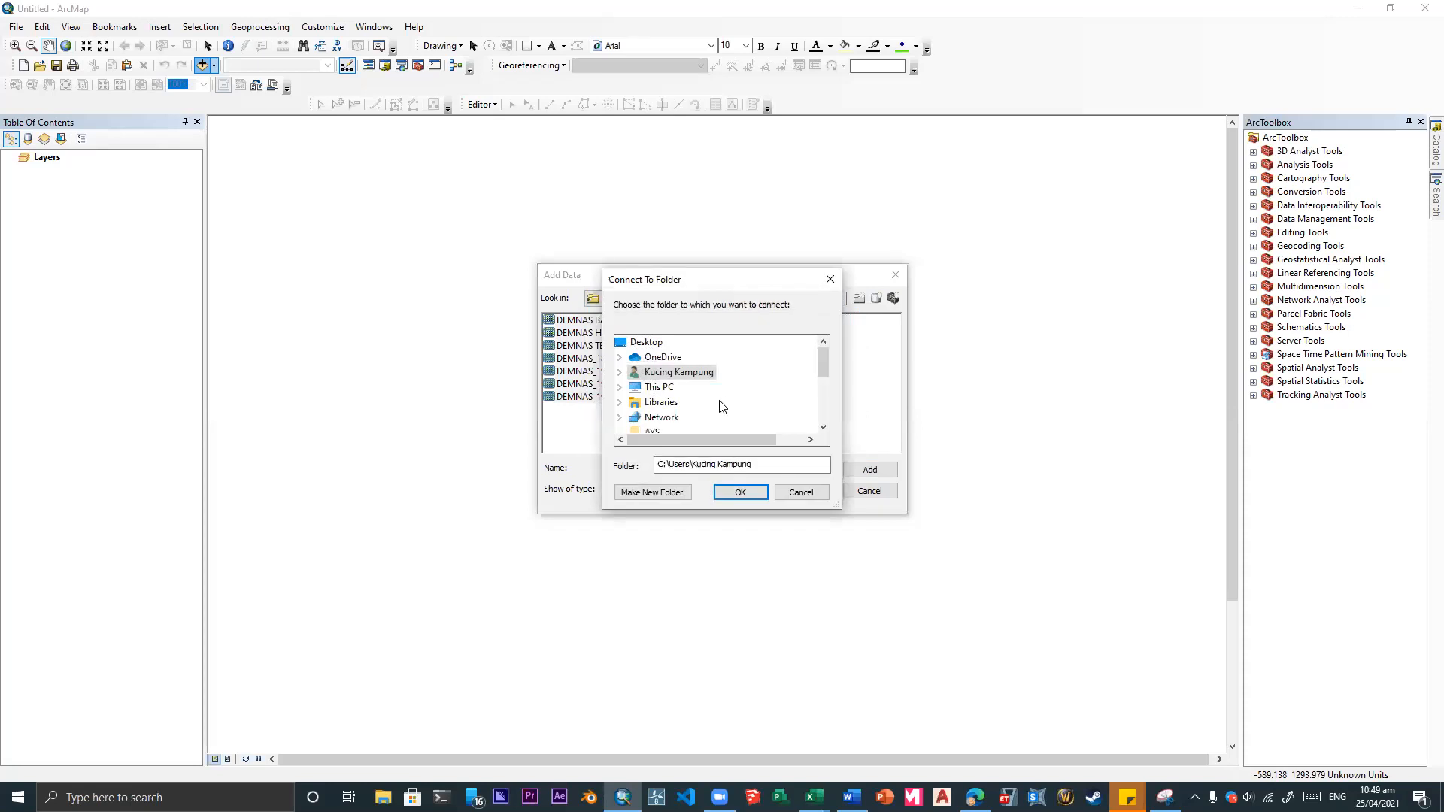
scroll(645, 384, "down", 1)
scroll(632, 369, "up", 2)
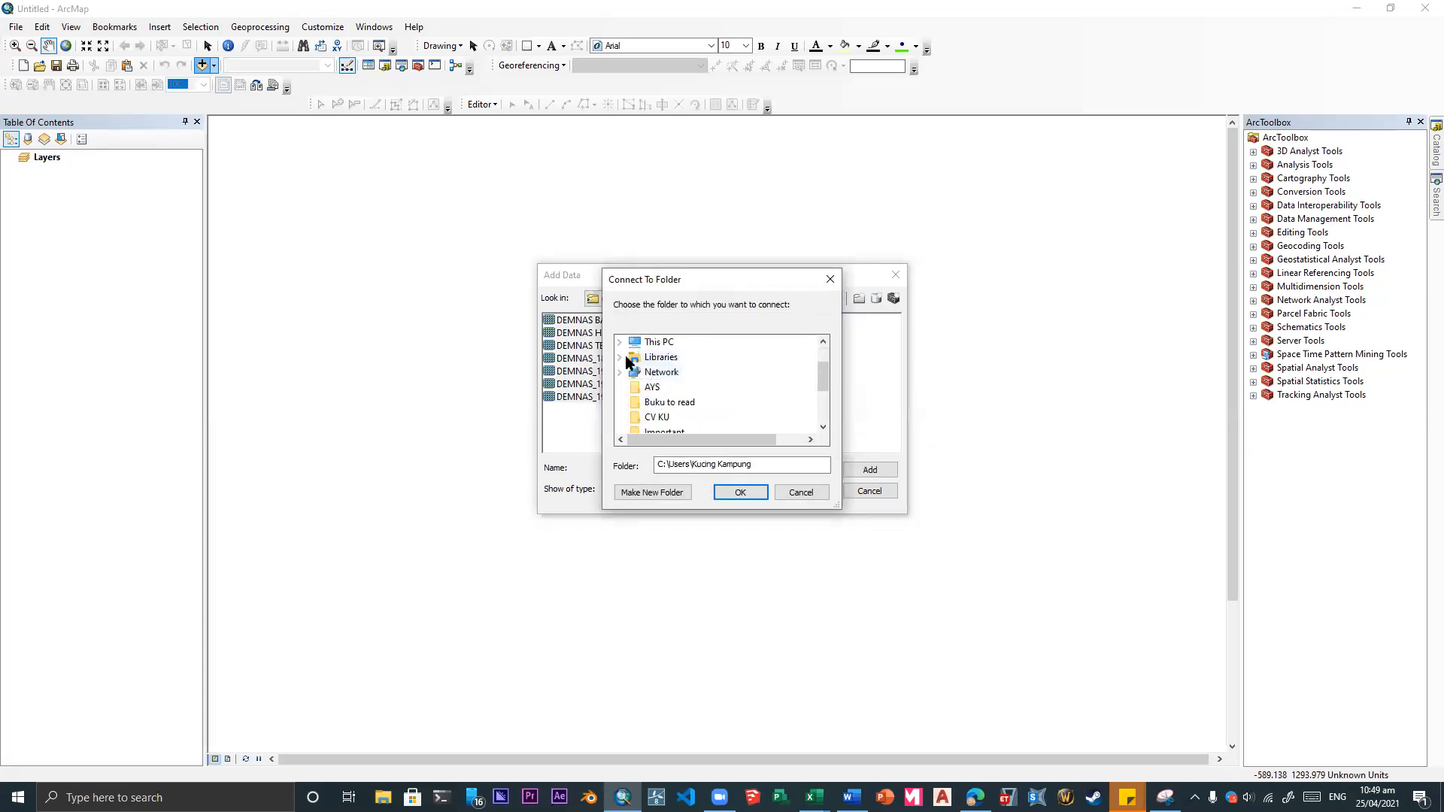
left_click(620, 344)
scroll(647, 376, "down", 3)
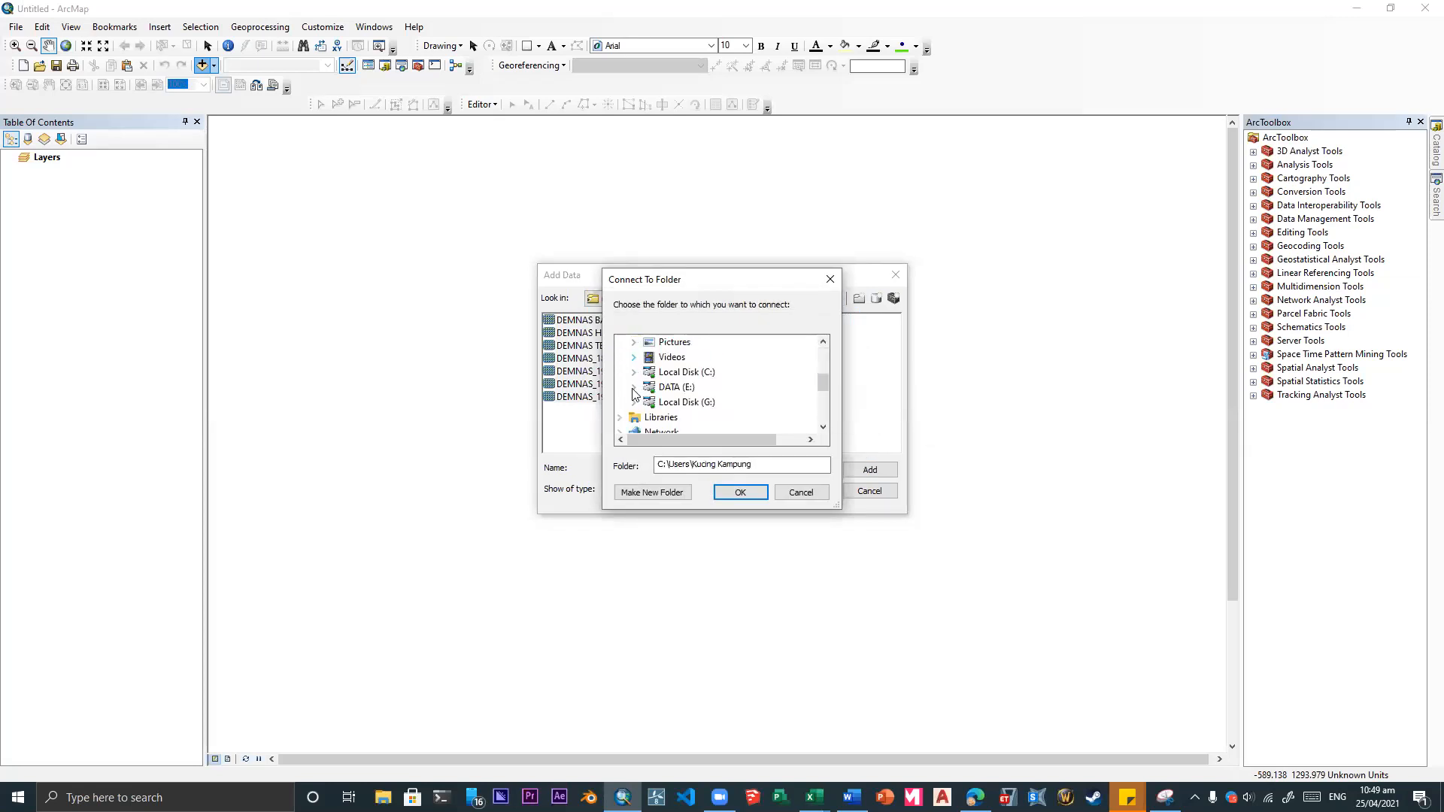
left_click(635, 372)
scroll(677, 399, "down", 10)
scroll(696, 421, "down", 5)
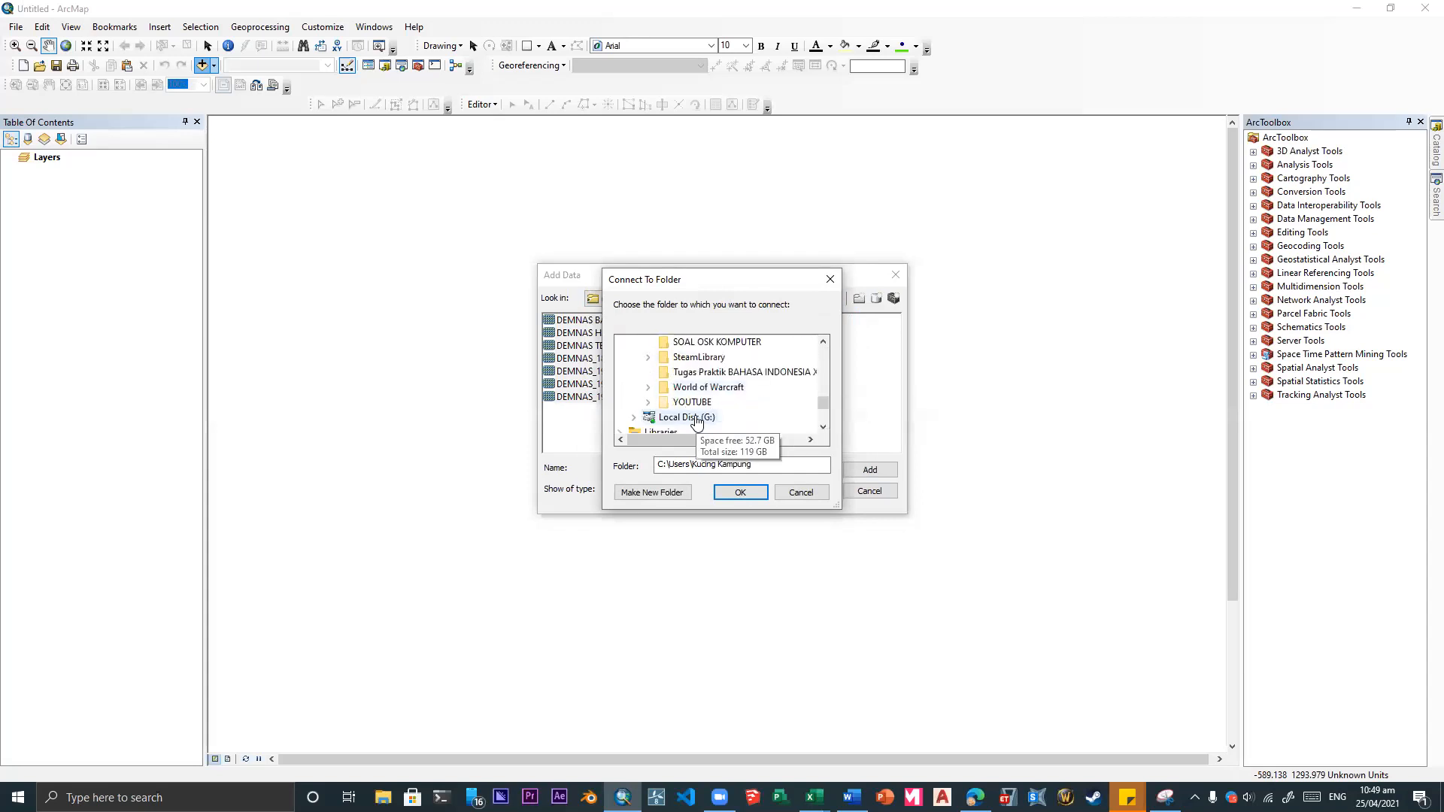
scroll(681, 383, "up", 4)
scroll(679, 376, "up", 2)
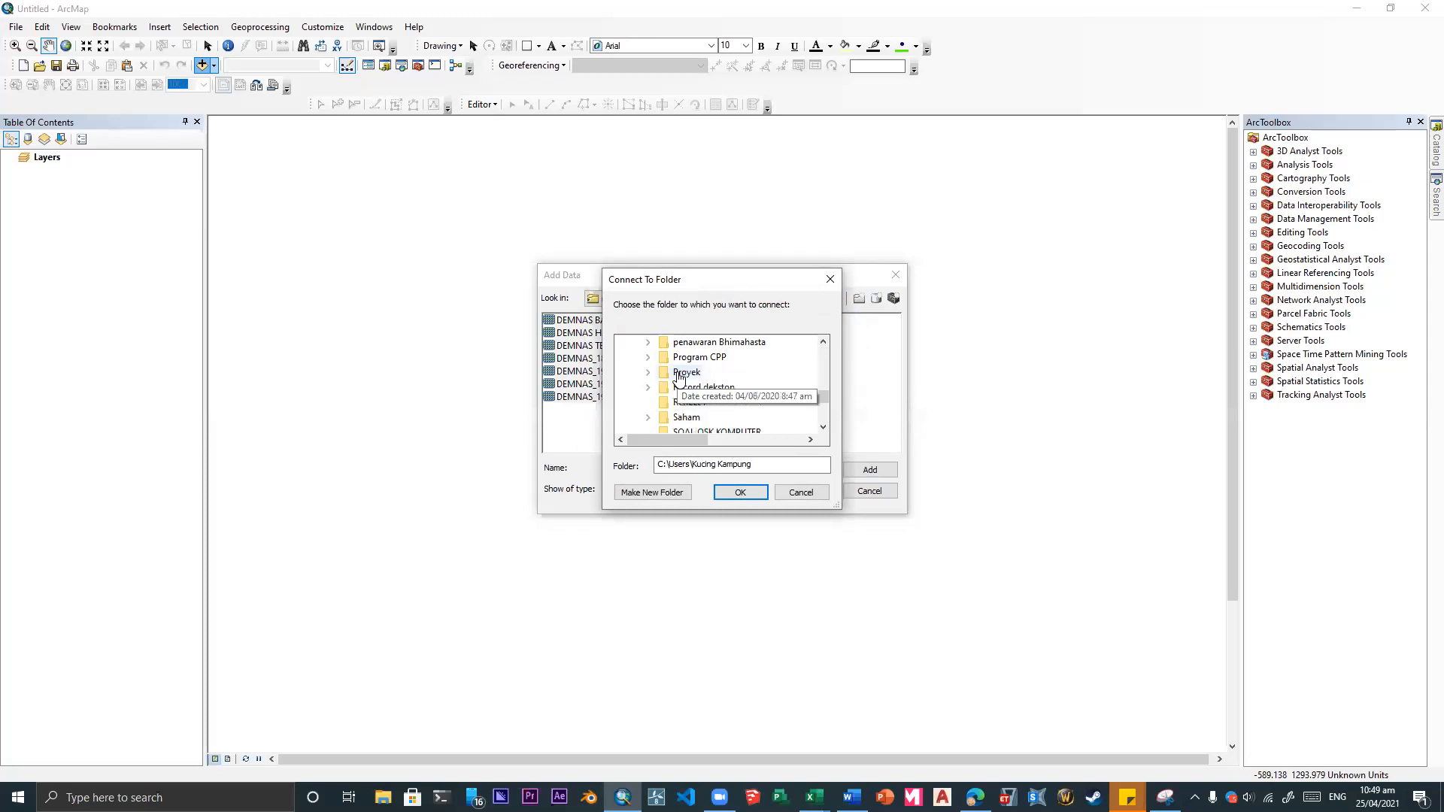
- Connect to the KOTASAMARINDA folder inside PELATIHAN\Pelatihan ARCGIS - FAK TEKNIK
double_click(666, 360)
scroll(657, 388, "down", 2)
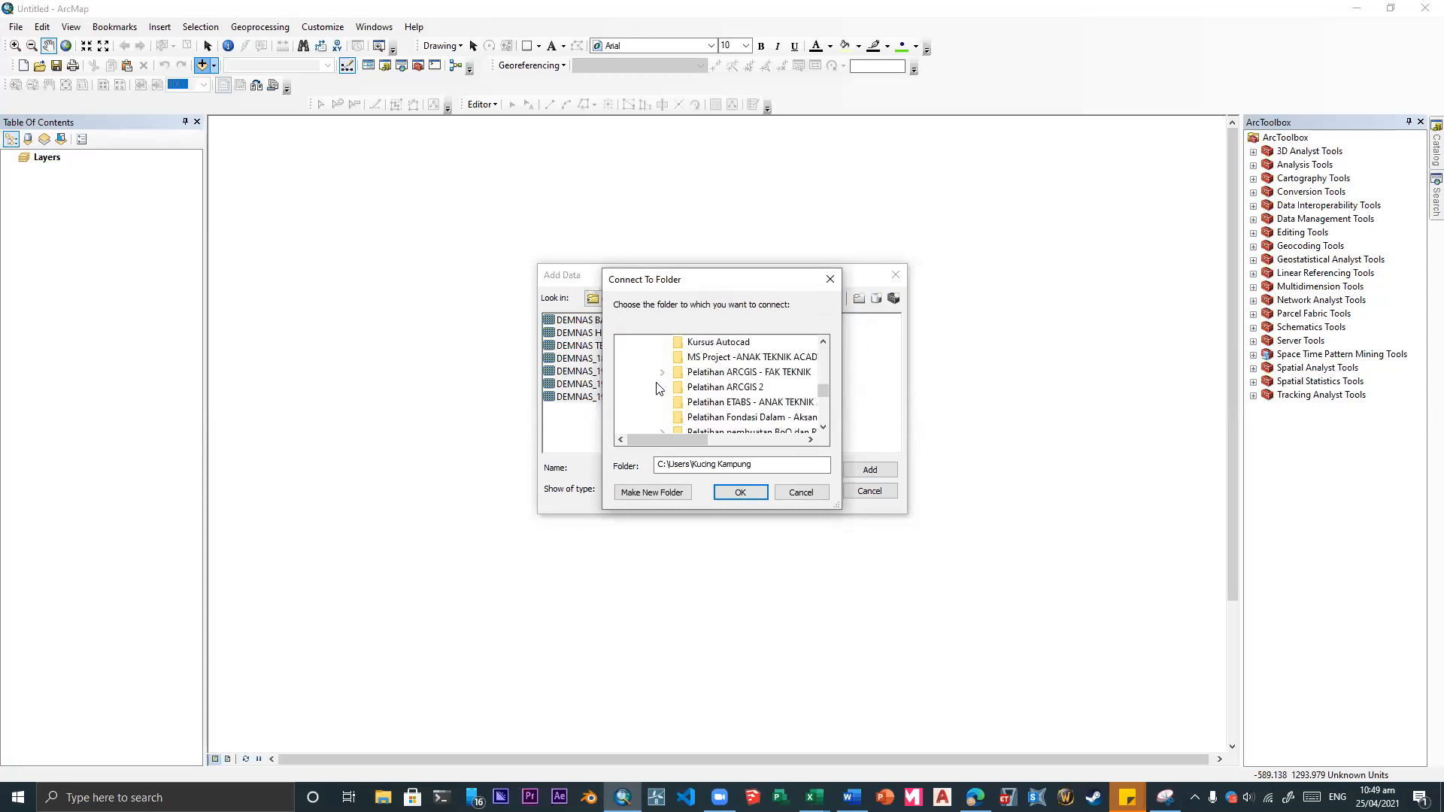
double_click(691, 374)
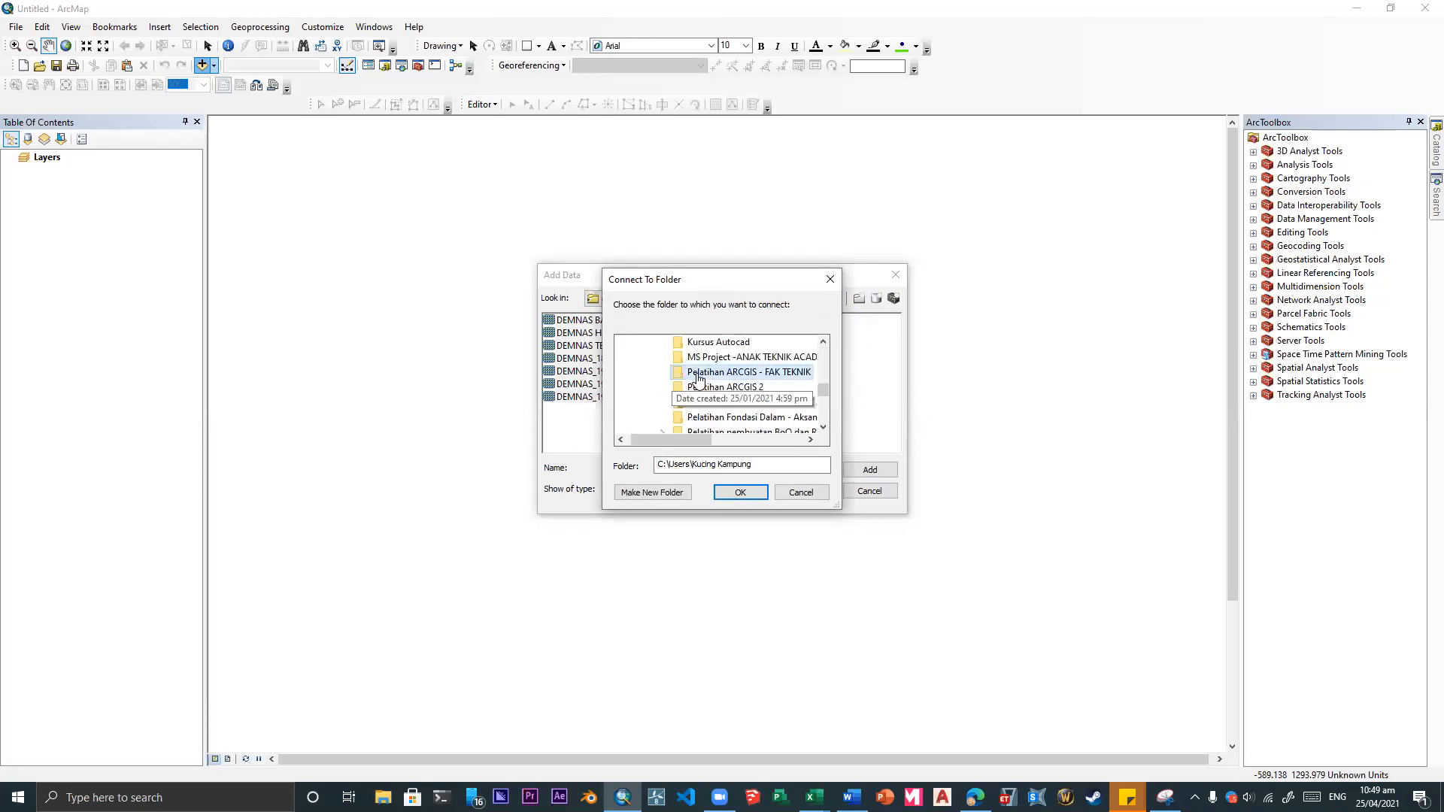
left_click(701, 403)
left_click(740, 492)
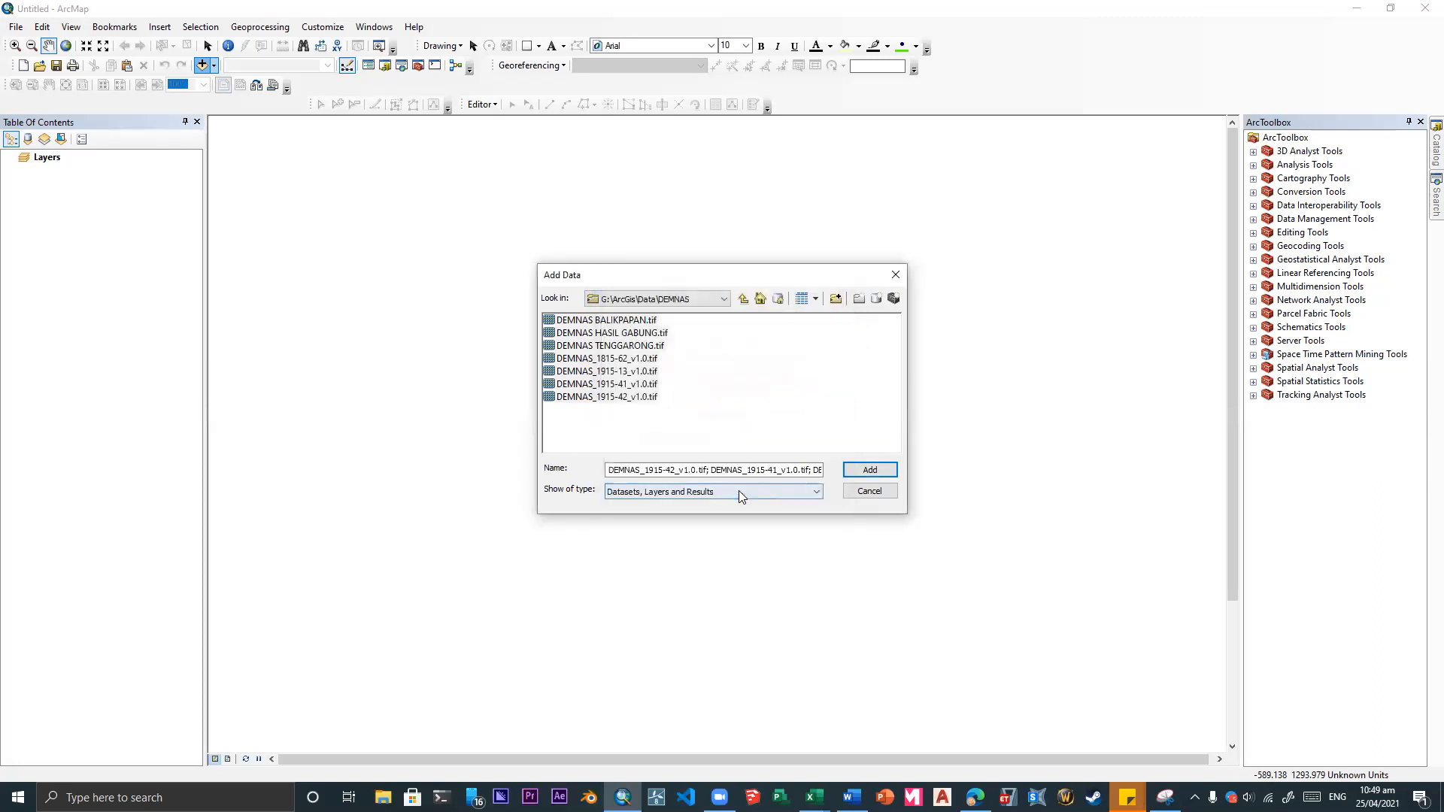
- Browse the connected E:\PELATIHAN\KOTASAMARINDA folder and the KOTASAMARINDA folder under Pelatihan ARCGIS - FAK TEKNIK
left_click(713, 302)
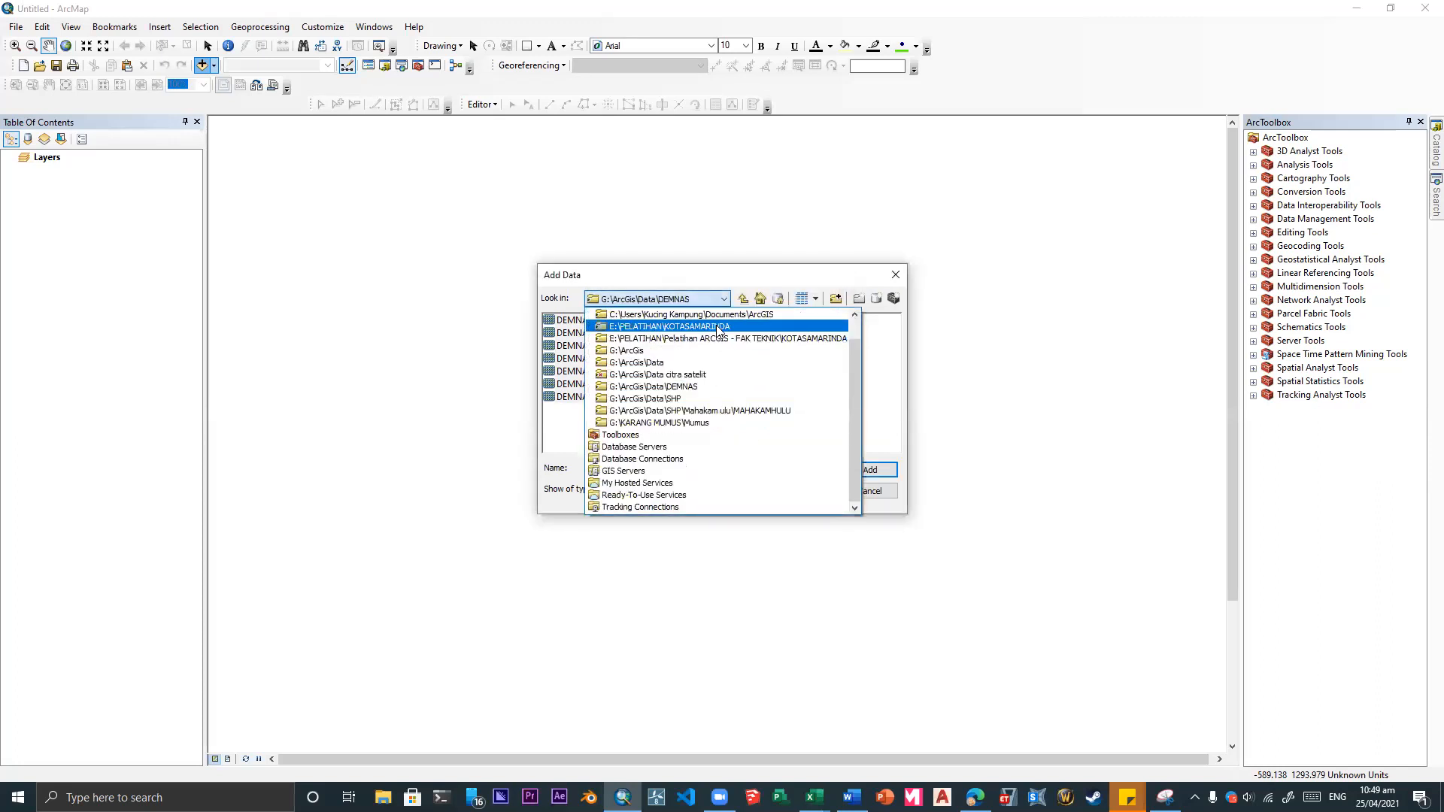
left_click(681, 327)
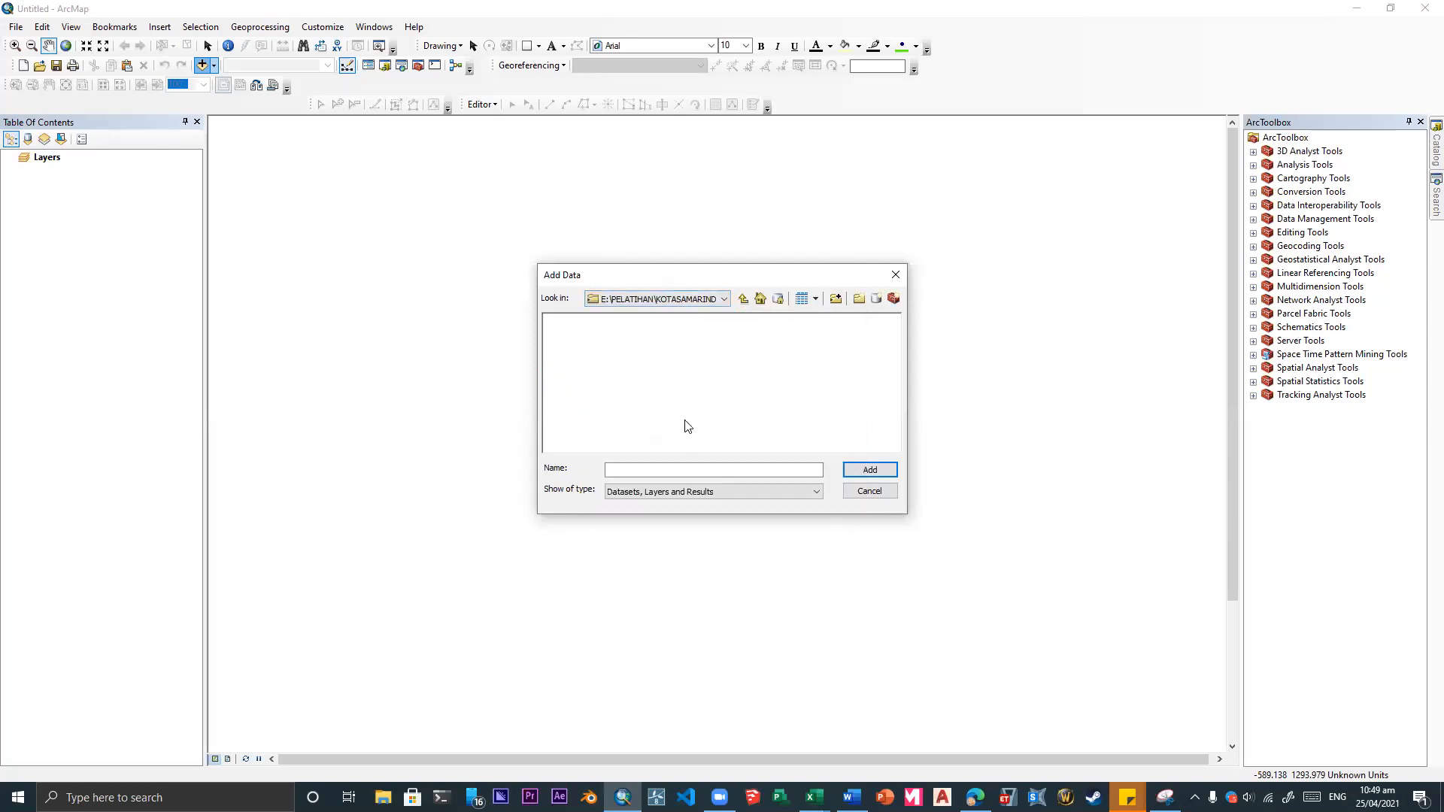
left_click(707, 301)
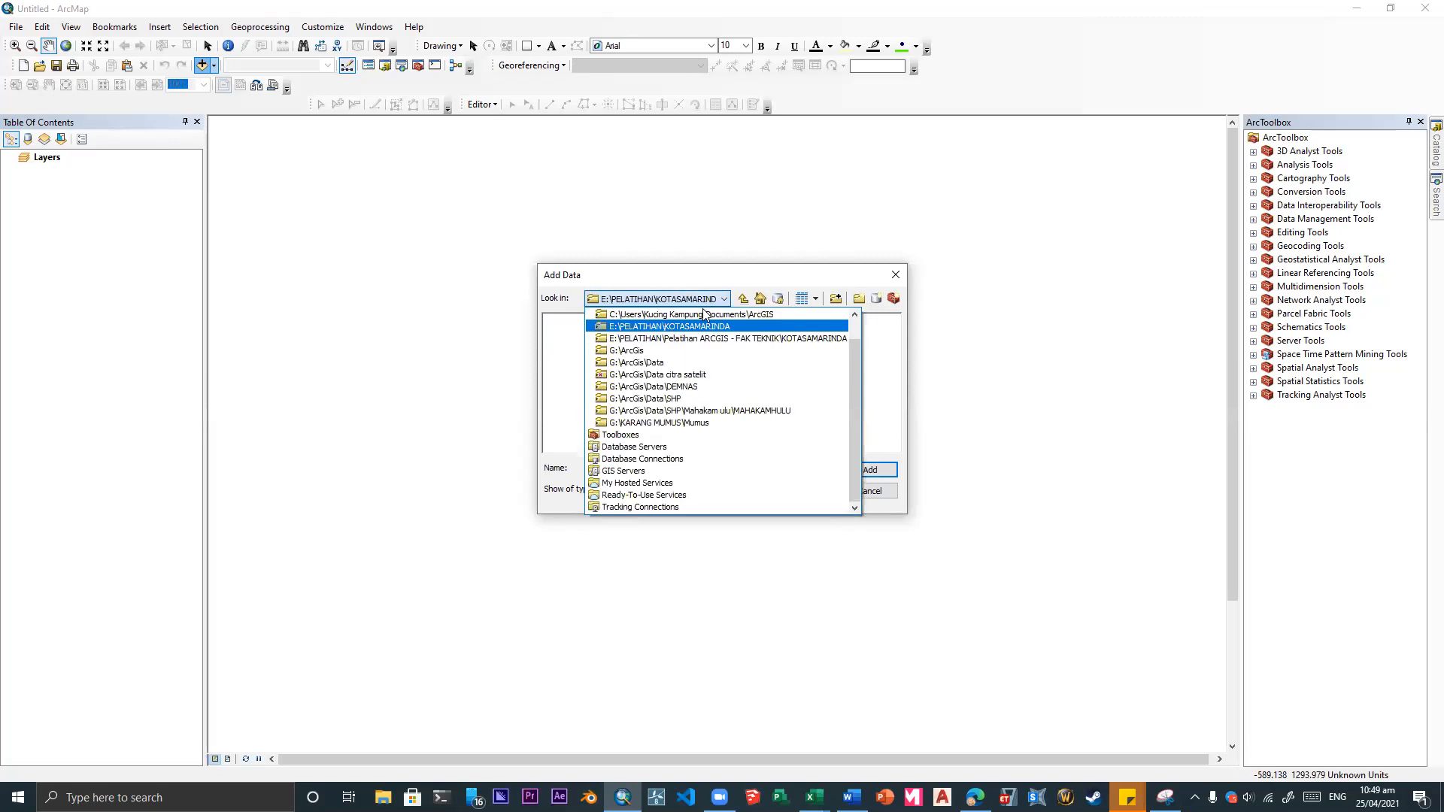
left_click(719, 340)
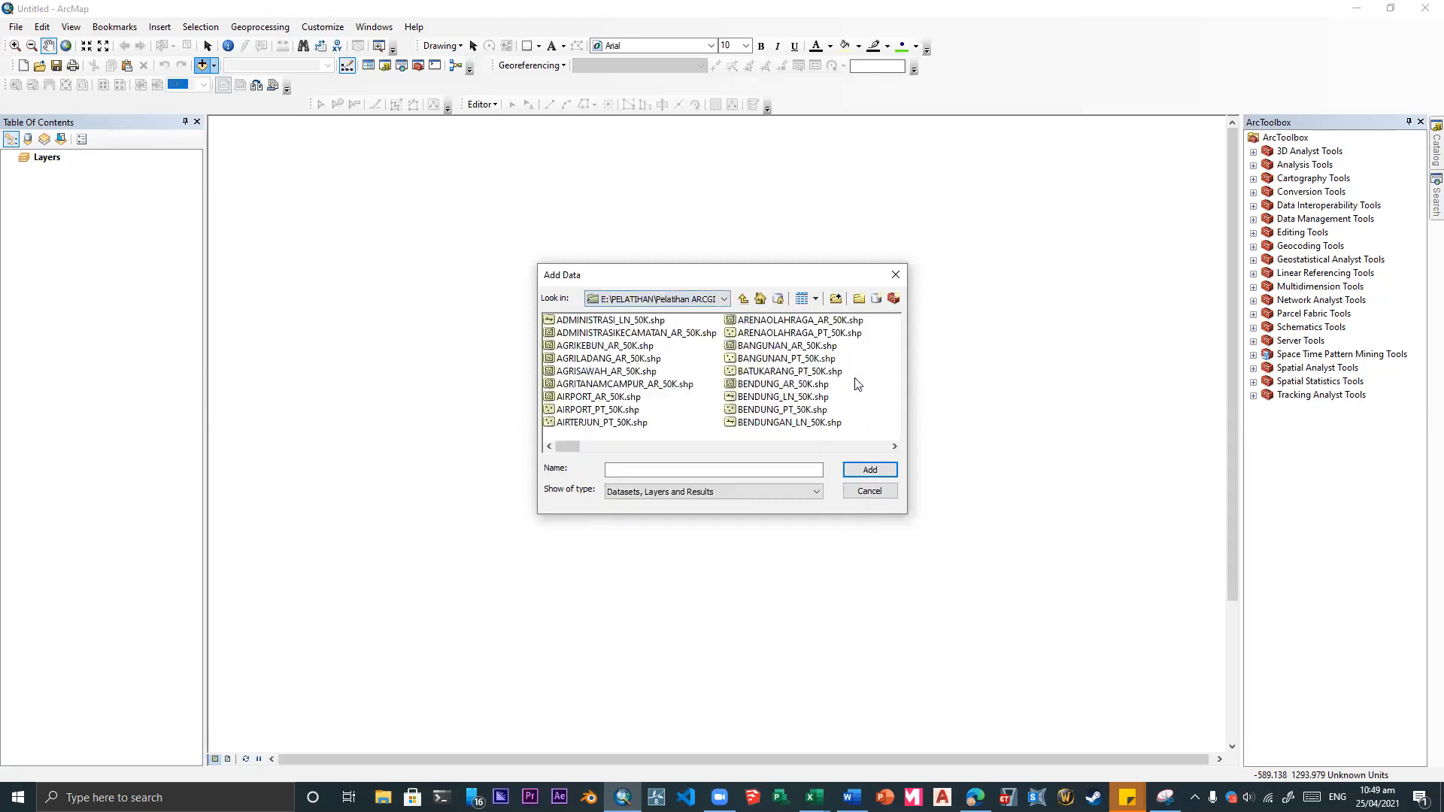
- Examine the administration and building shapefiles in the KOTASAMARINDA folder, and cancel adding data
left_click(575, 325)
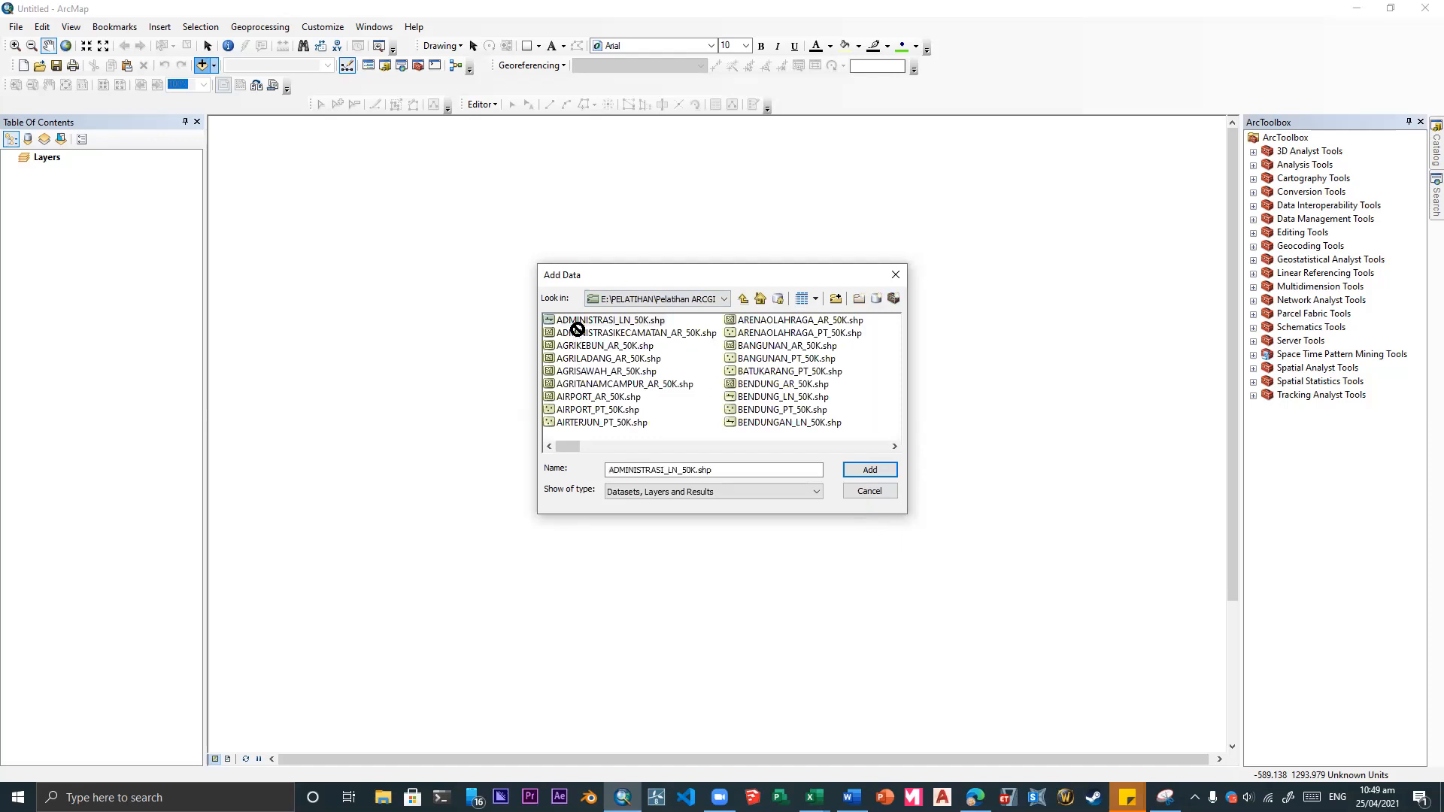
left_click(616, 334)
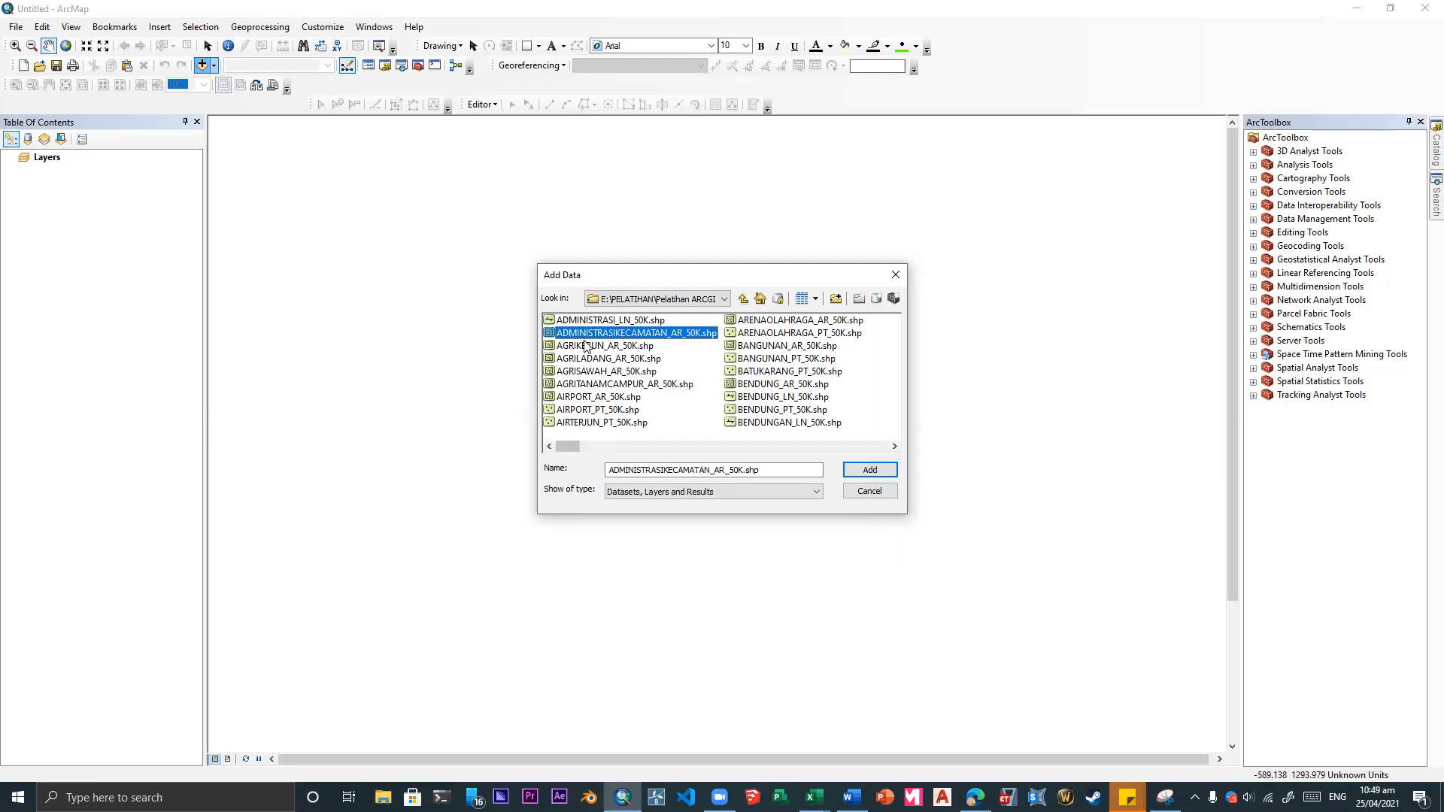
left_click(592, 322)
left_click(599, 336)
left_click_drag(580, 451, 596, 453)
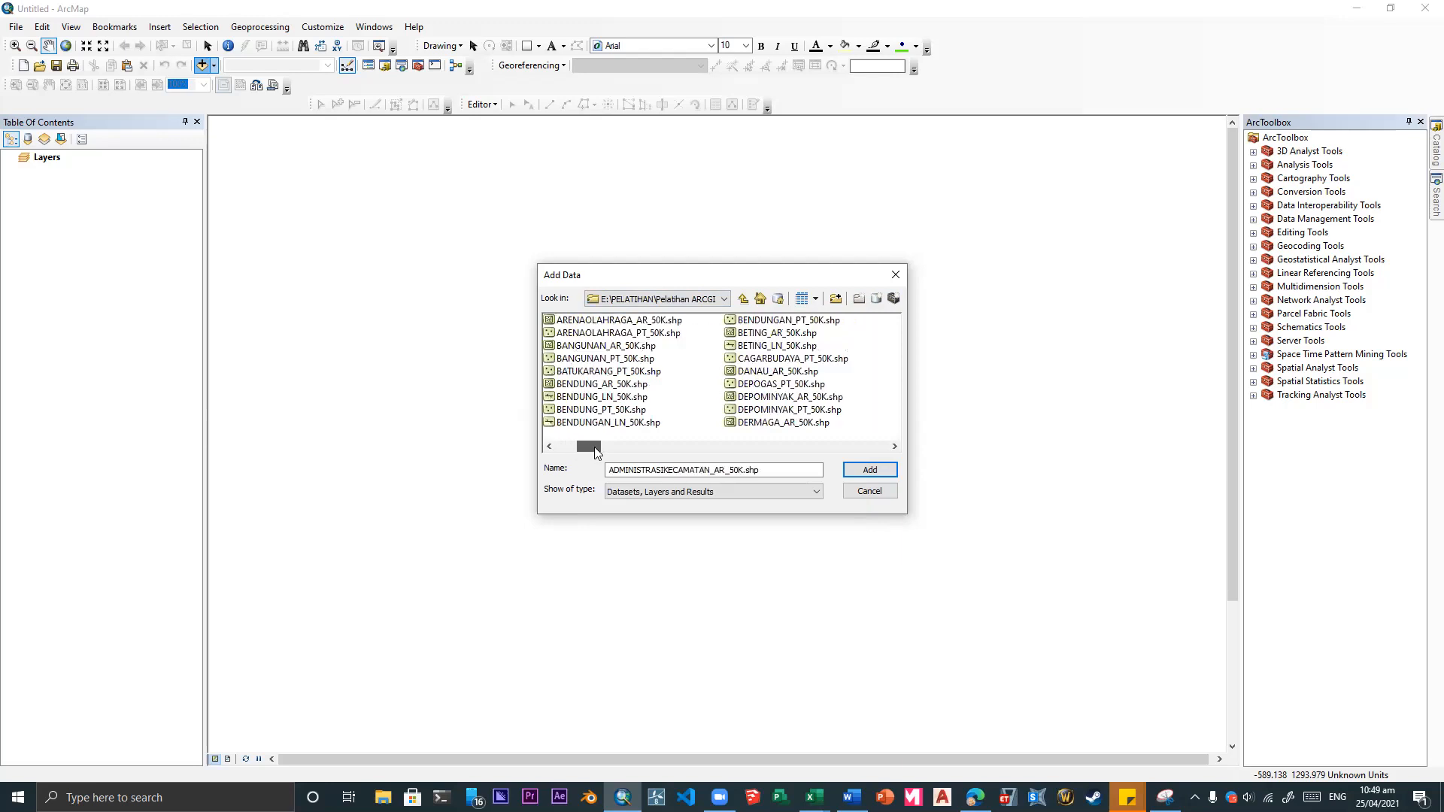
left_click(600, 345)
left_click(600, 359)
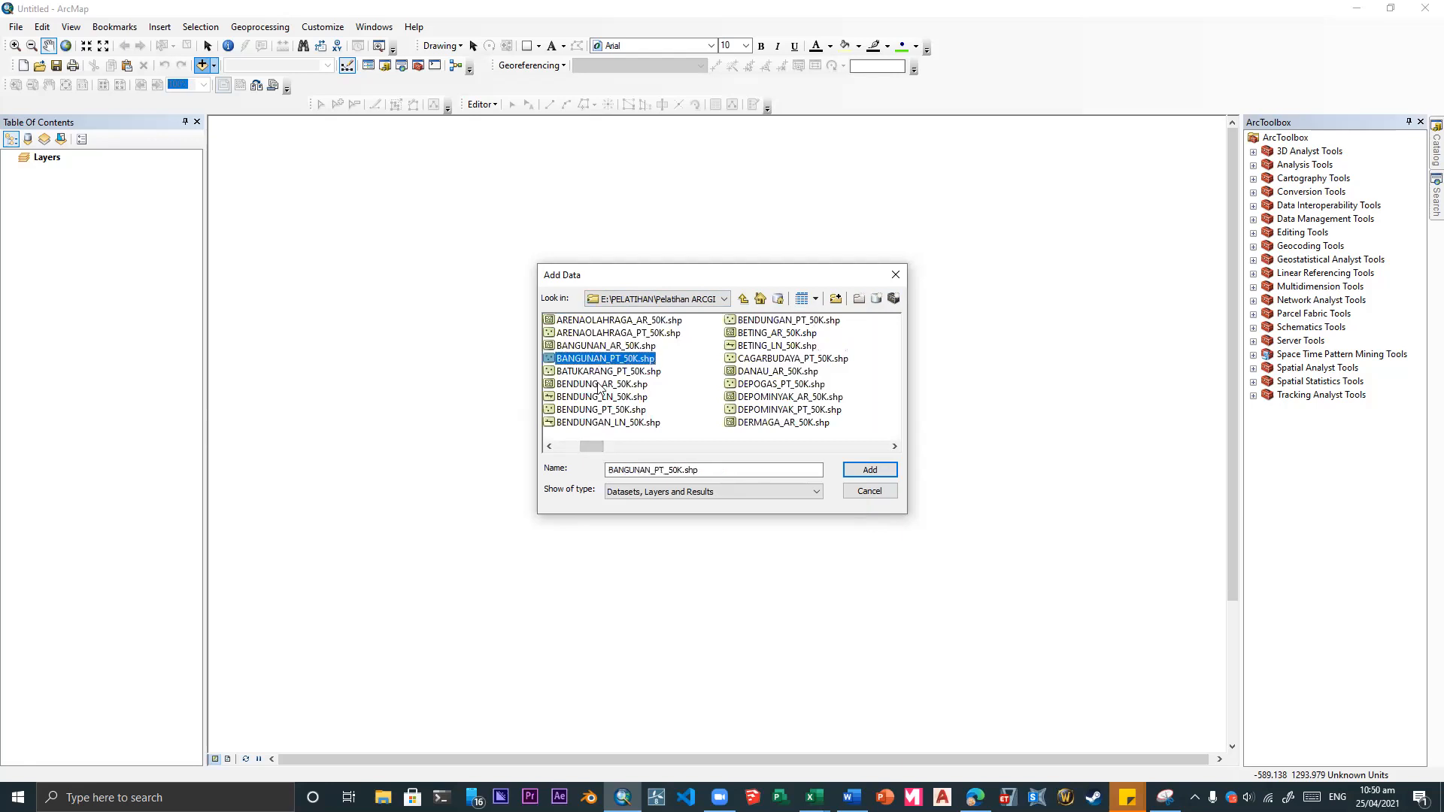
mouse_move(598, 452)
left_mouse_down()
mouse_move(783, 450)
mouse_move(574, 448)
left_mouse_up()
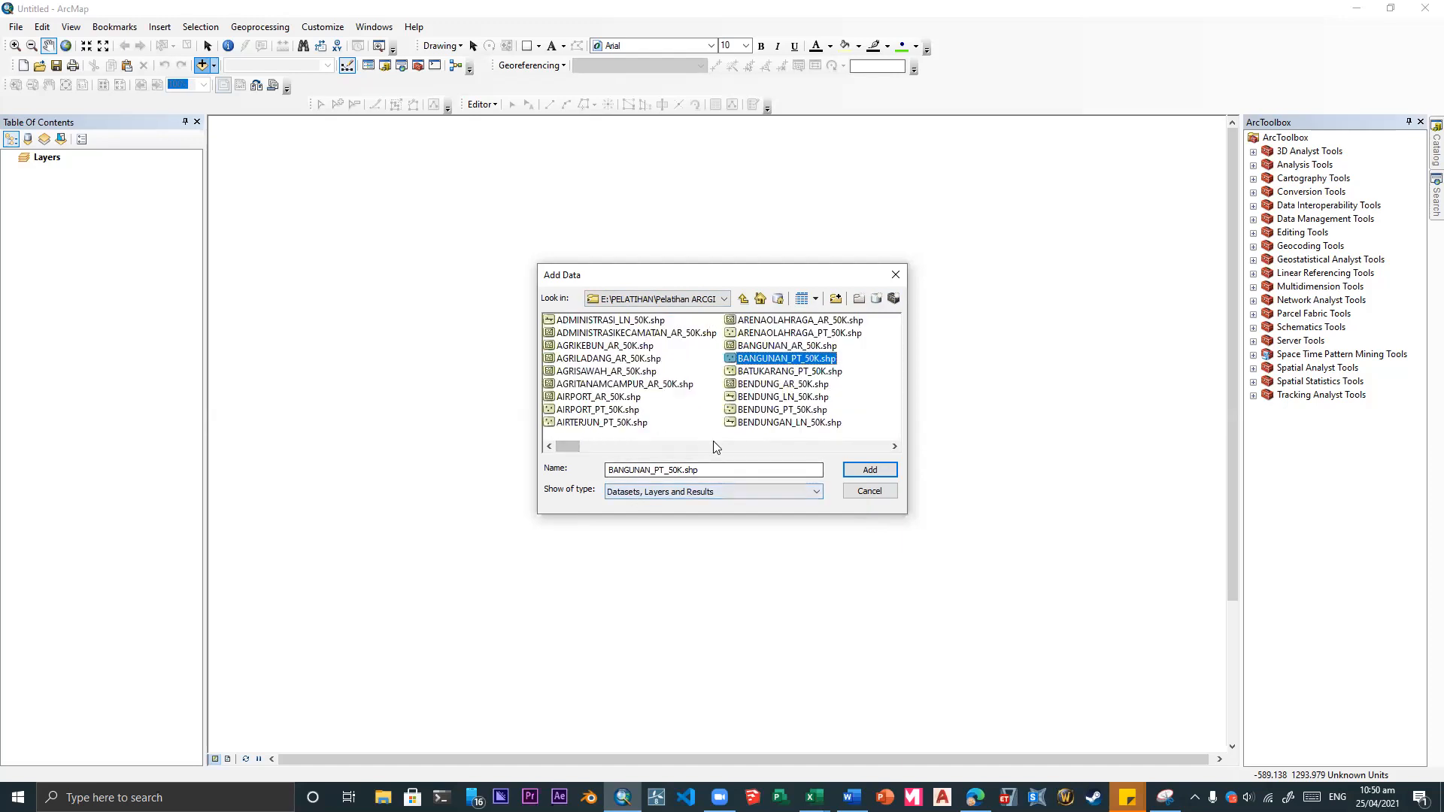
left_click(891, 493)
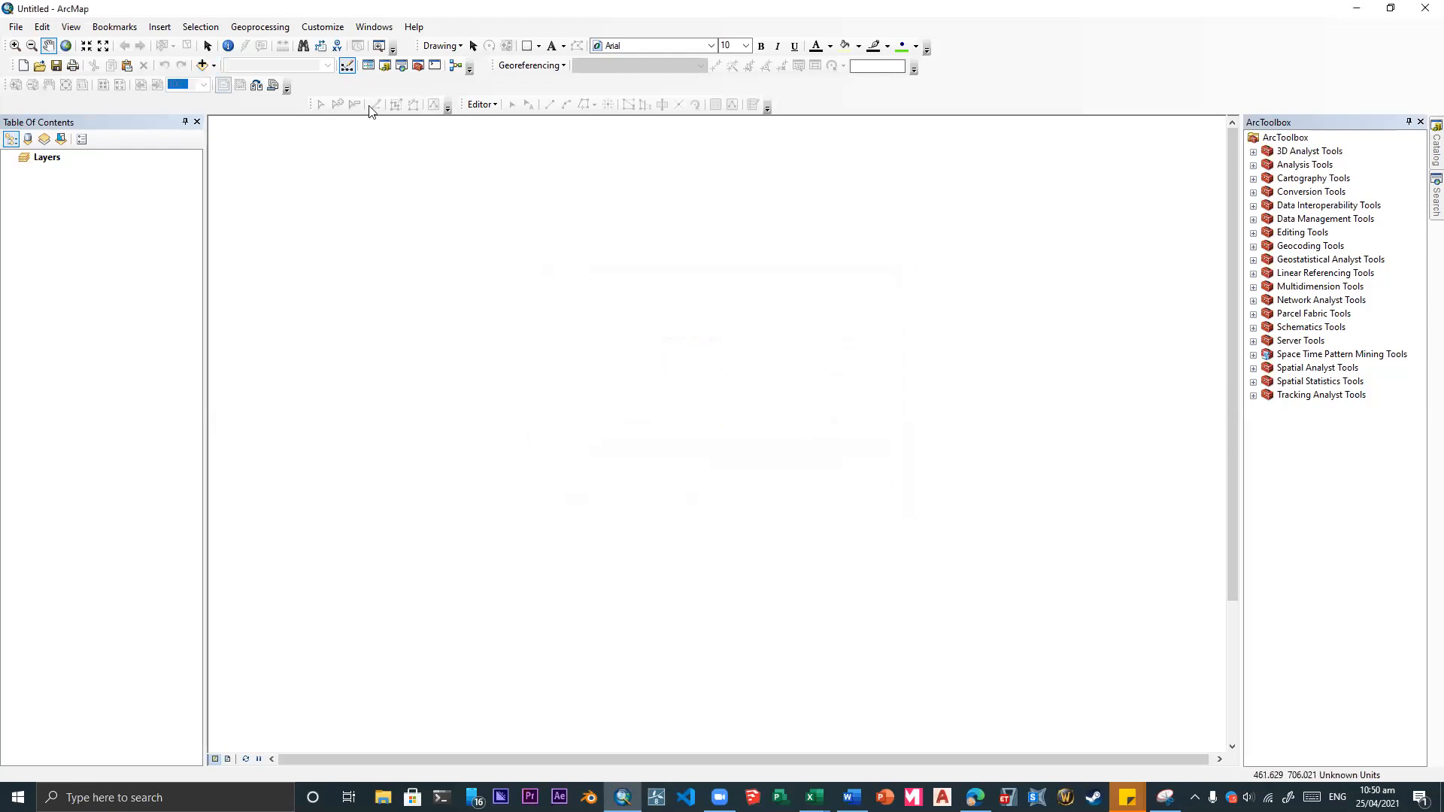
- Start adding data again and browse to the G:\ArcGis\Data\DEMNAS folder
left_click(213, 65)
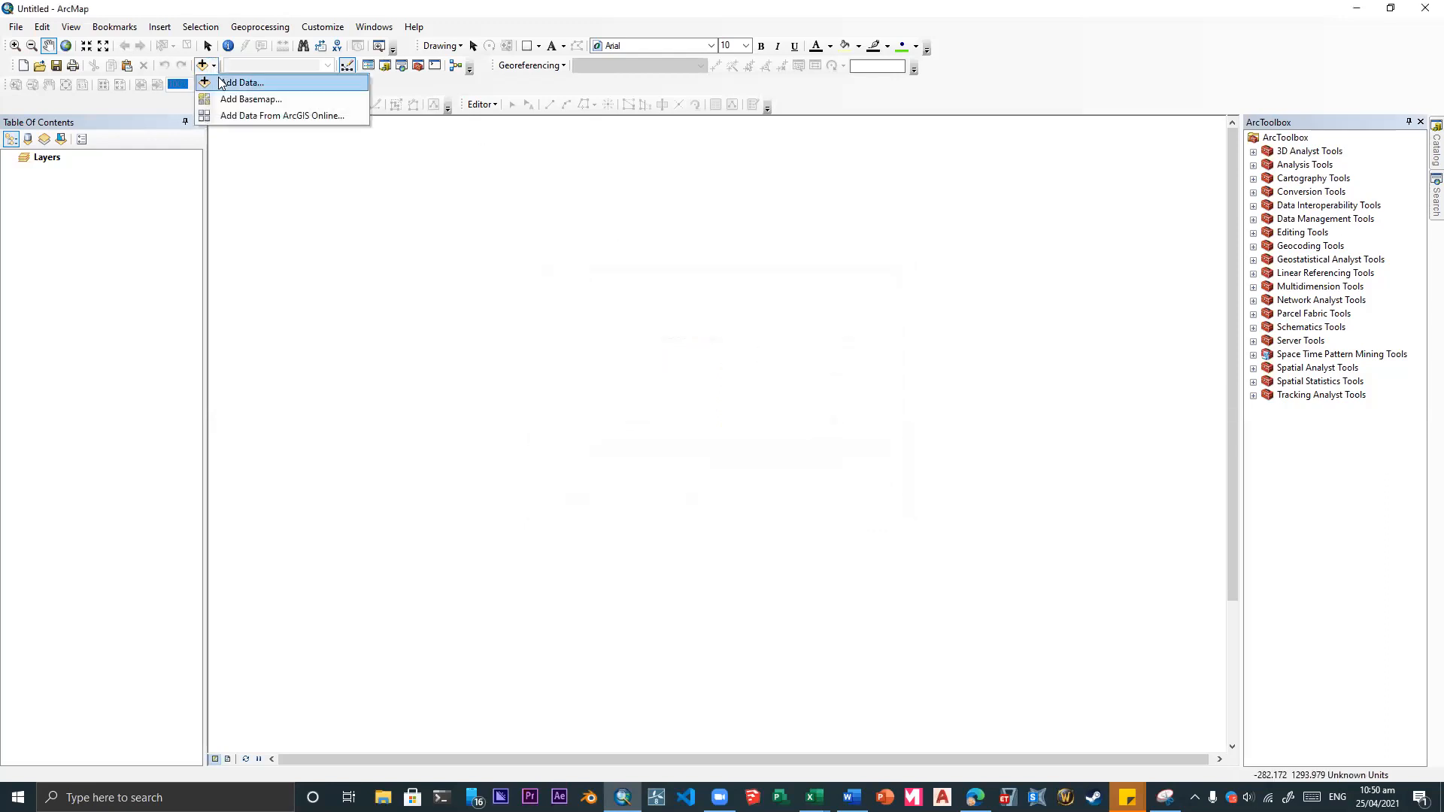
left_click(221, 83)
left_click(700, 298)
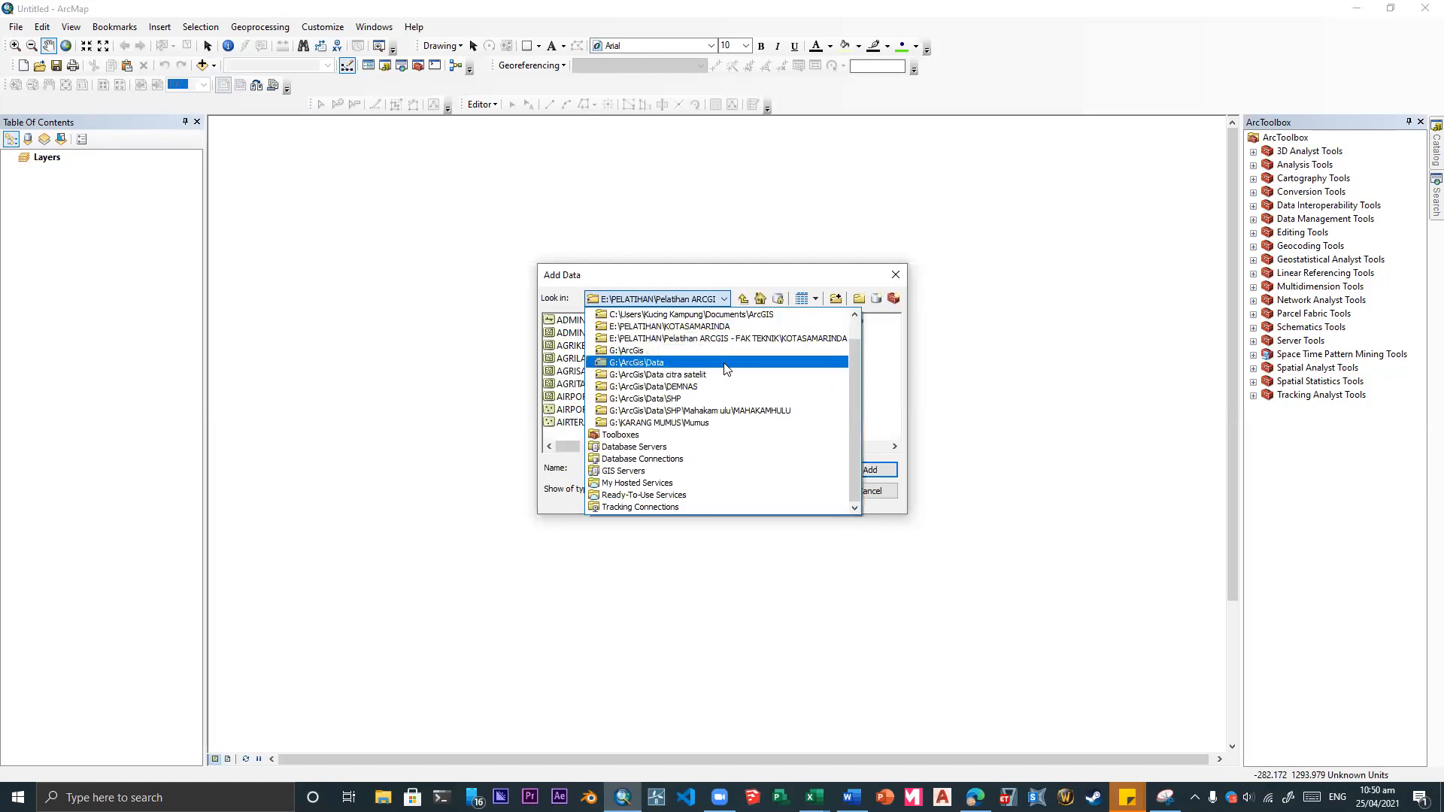
left_click(727, 386)
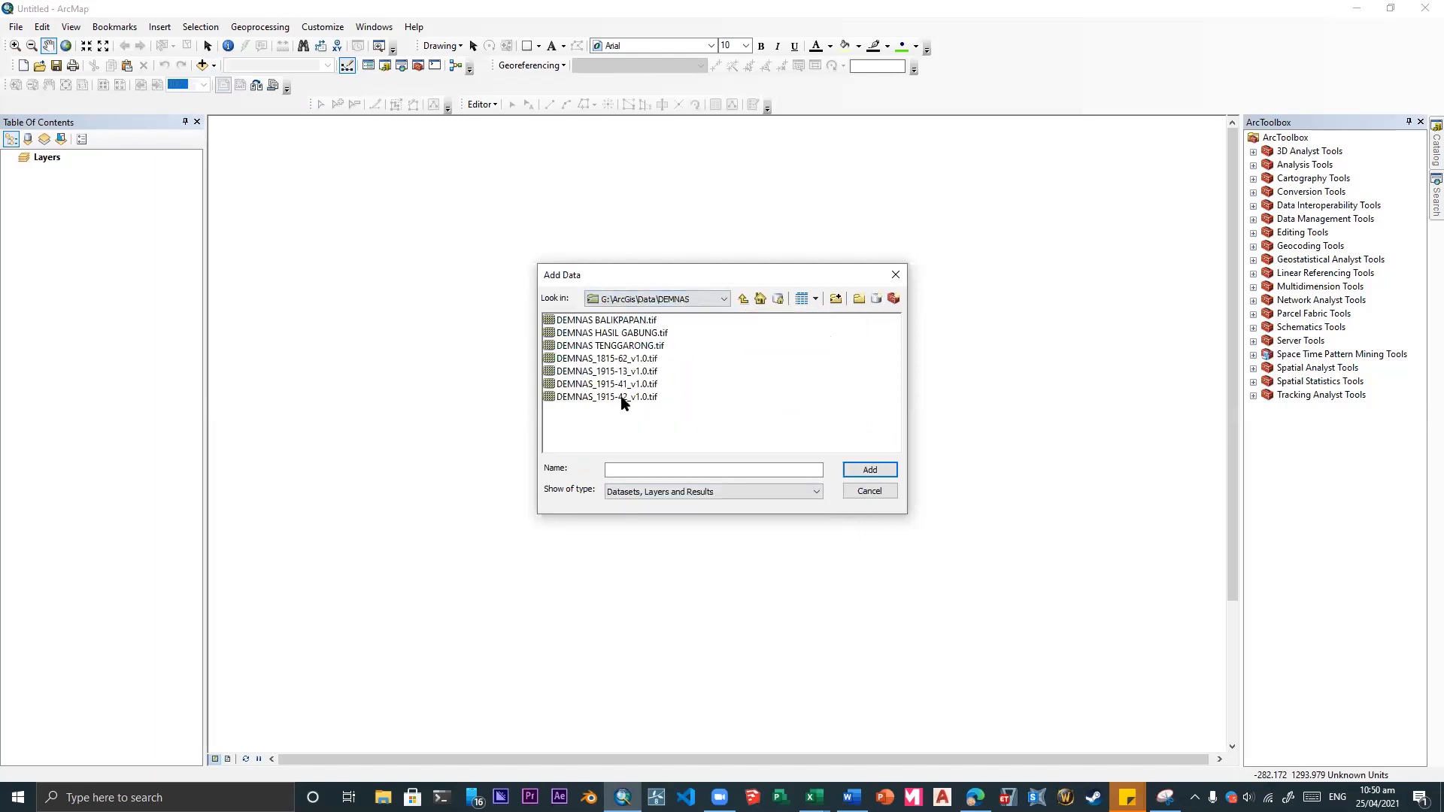
- Check the Input Data and coordinate system sections of Modul Pelatihan.pdf in the browser for the required DEMNAS file, and return to ArcMap
mouse_move(976, 798)
left_click(975, 741)
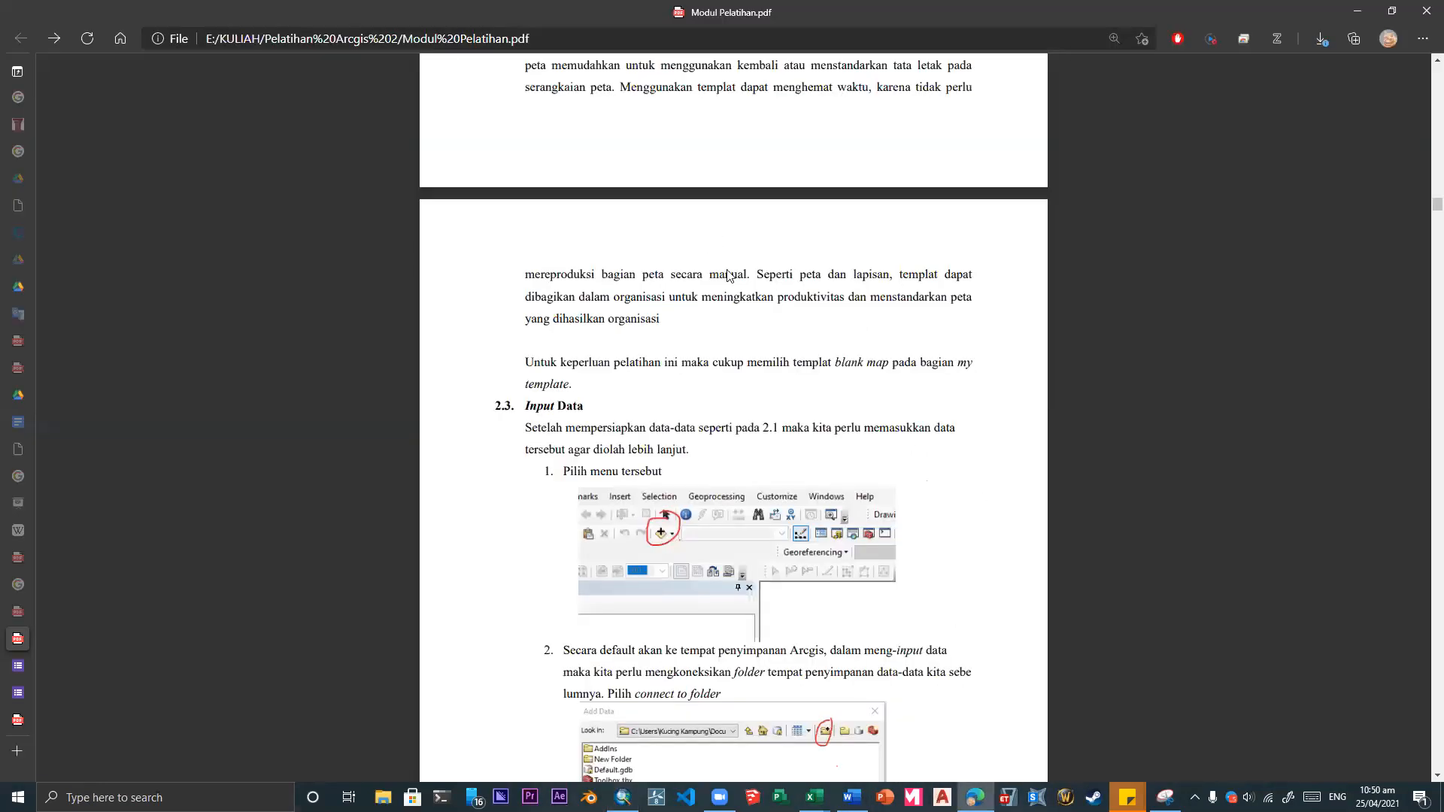
scroll(729, 275, "down", 5)
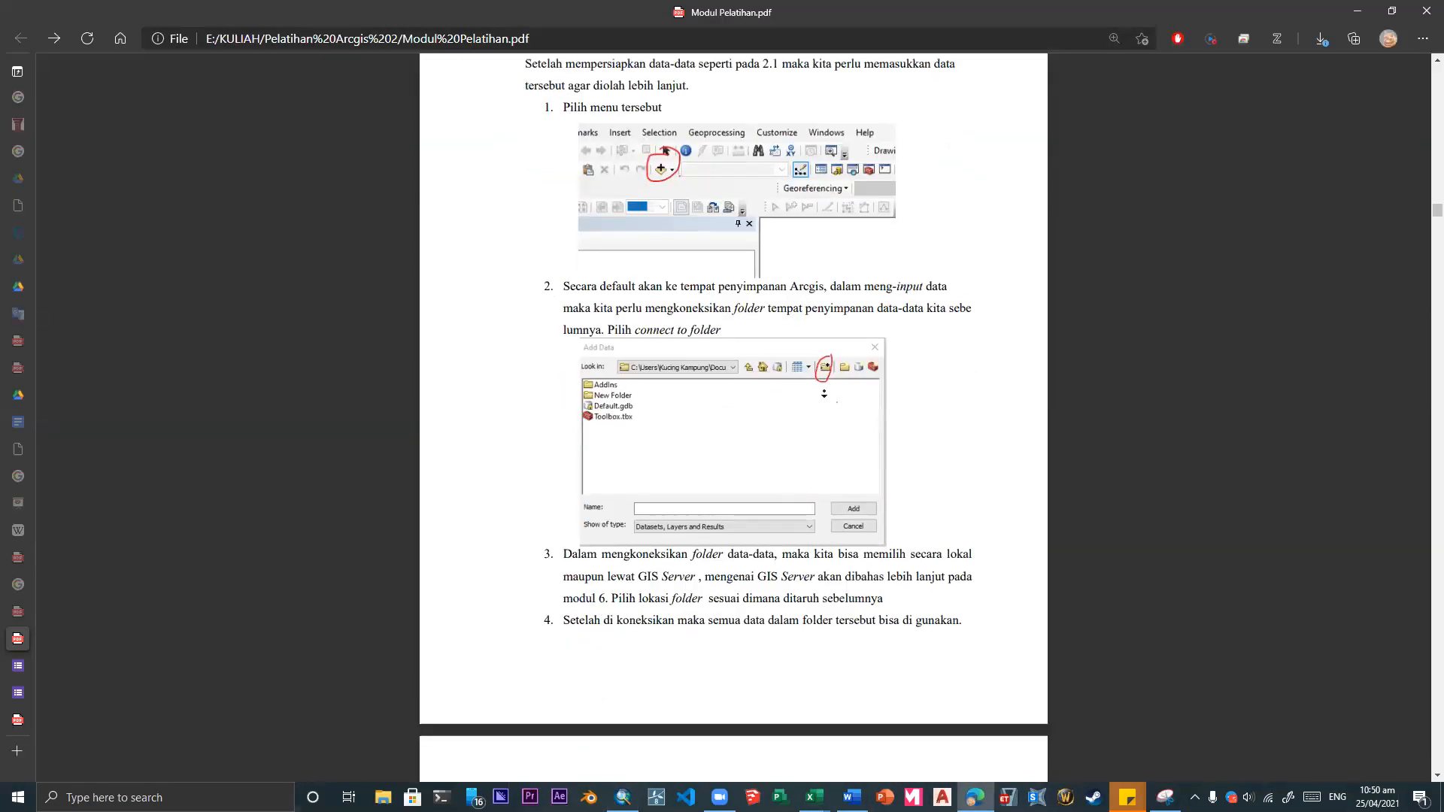
scroll(796, 312, "down", 10)
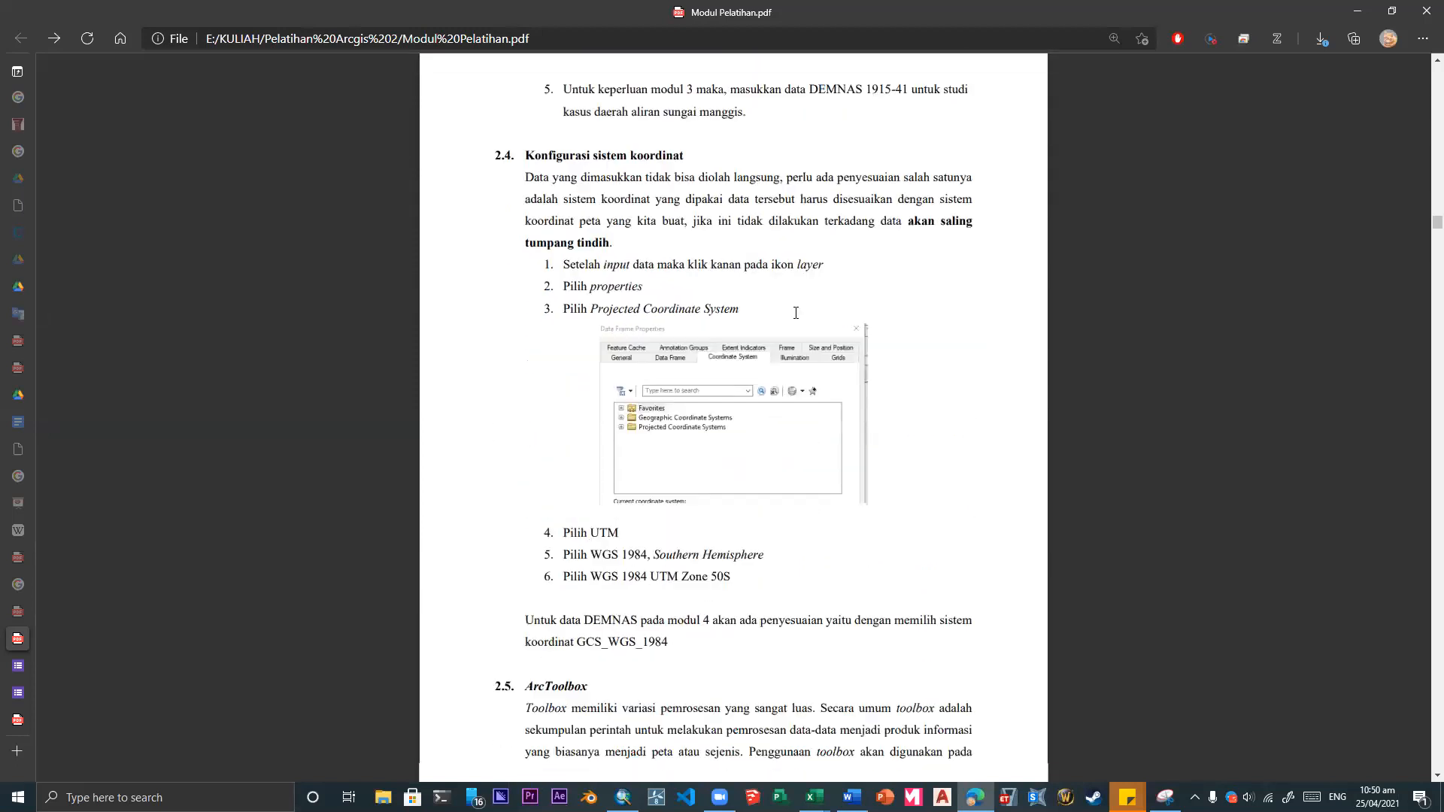
scroll(796, 312, "down", 1)
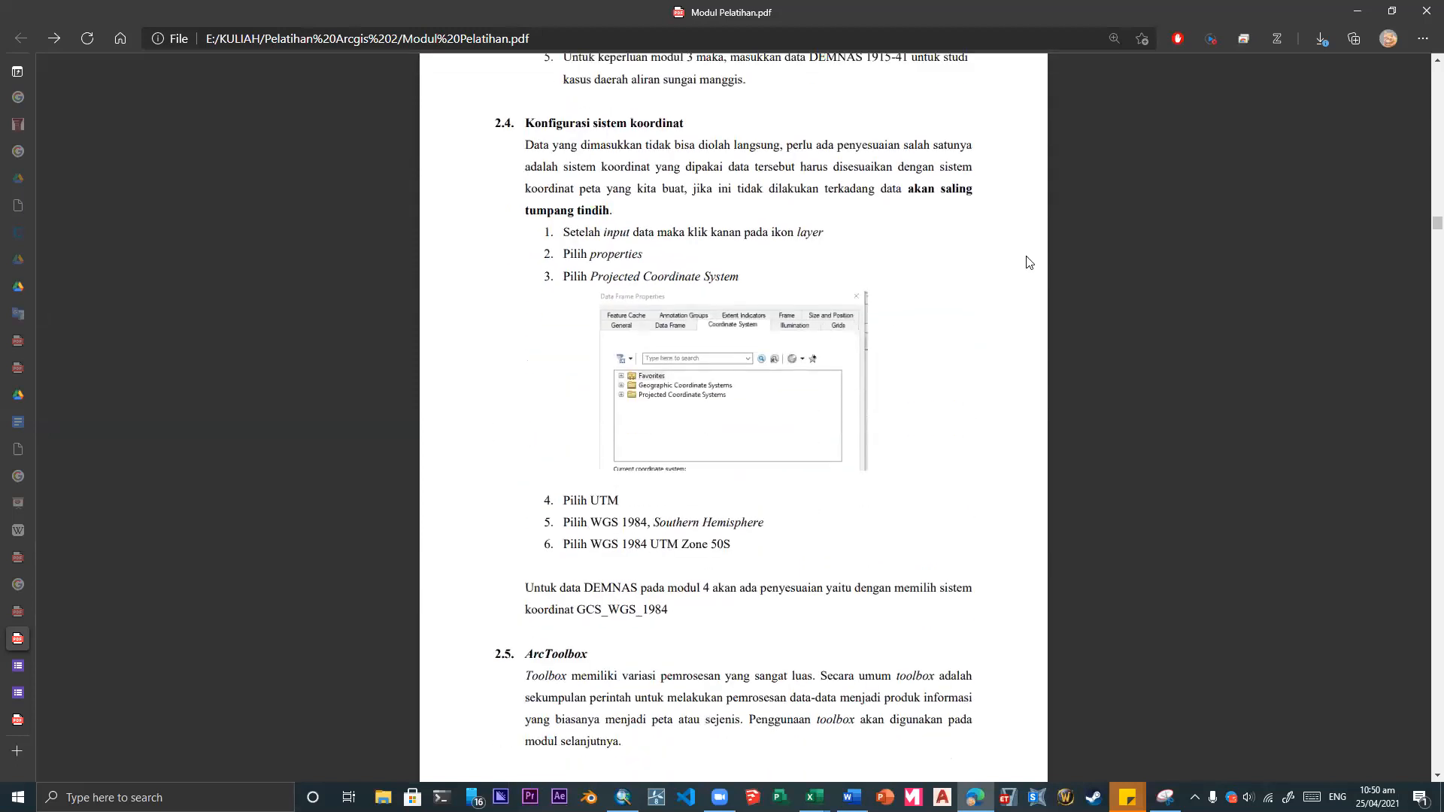
left_click(1356, 17)
- Add the DEMNAS_1915-41_v1.0.tif raster to the map
left_click(621, 370)
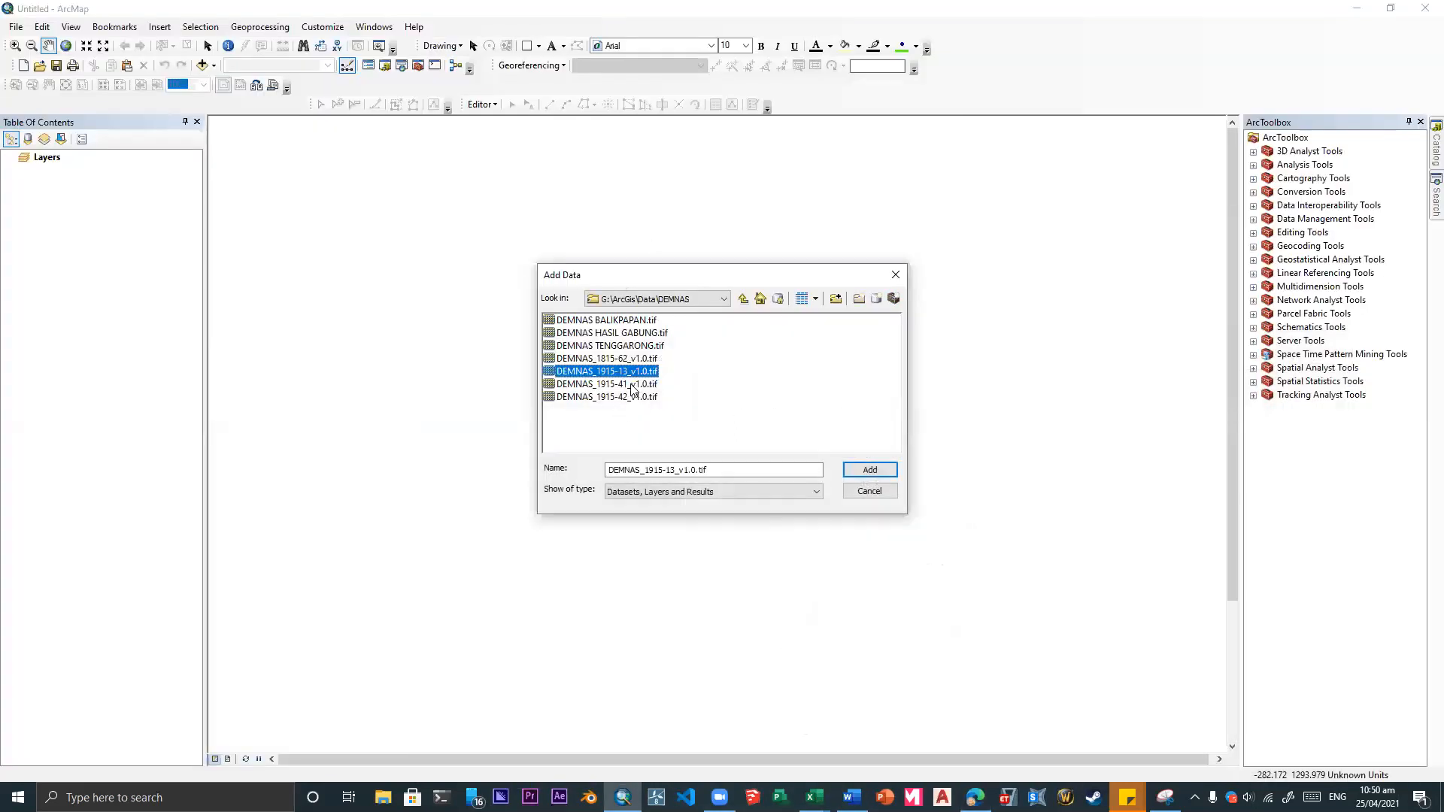
left_click(631, 384)
left_click(870, 470)
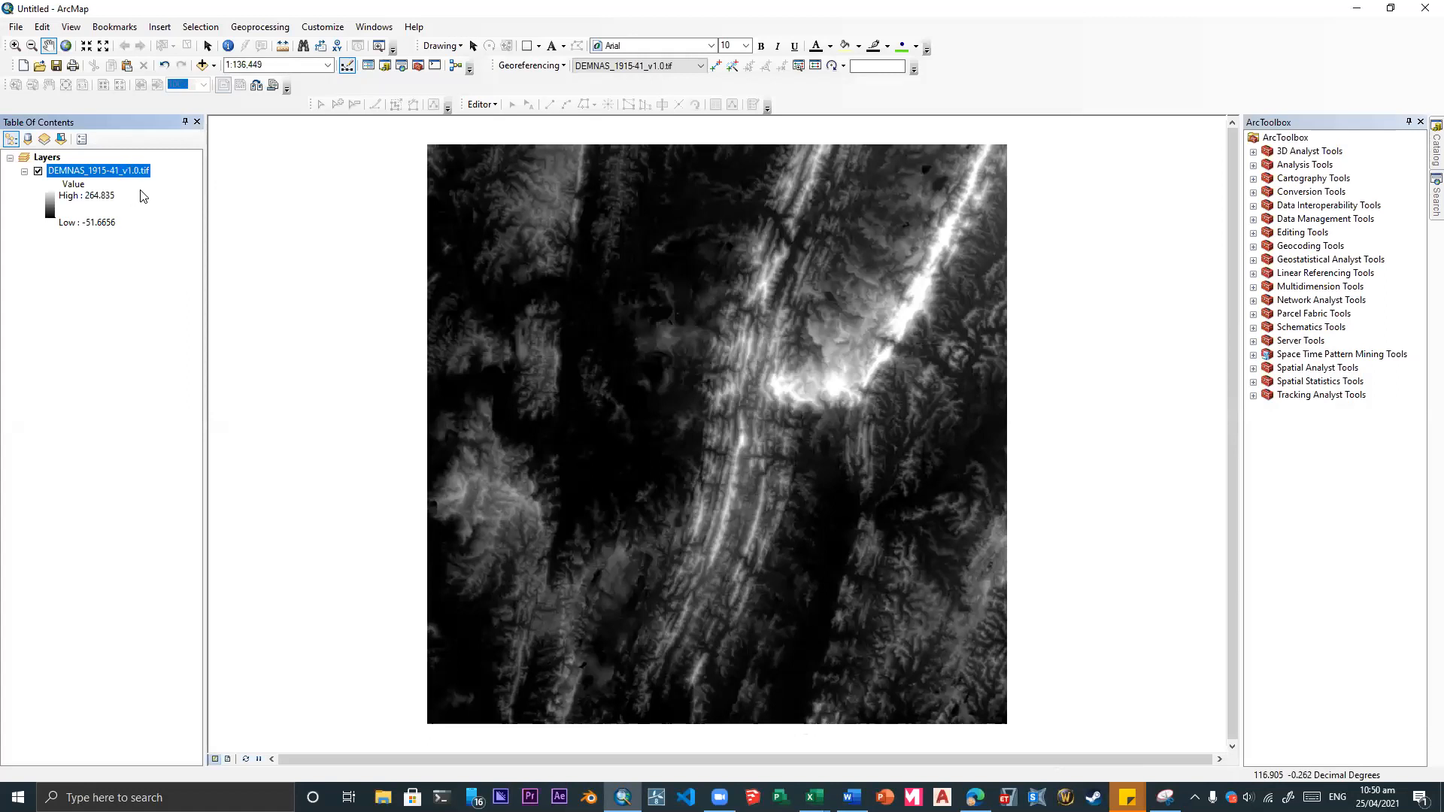
- Point out the Layers data frame and its DEMNAS raster, and switch to Modul Pelatihan.pdf at section 2.4 on coordinate system configuration
left_click(46, 158)
left_click(64, 171)
mouse_move(970, 782)
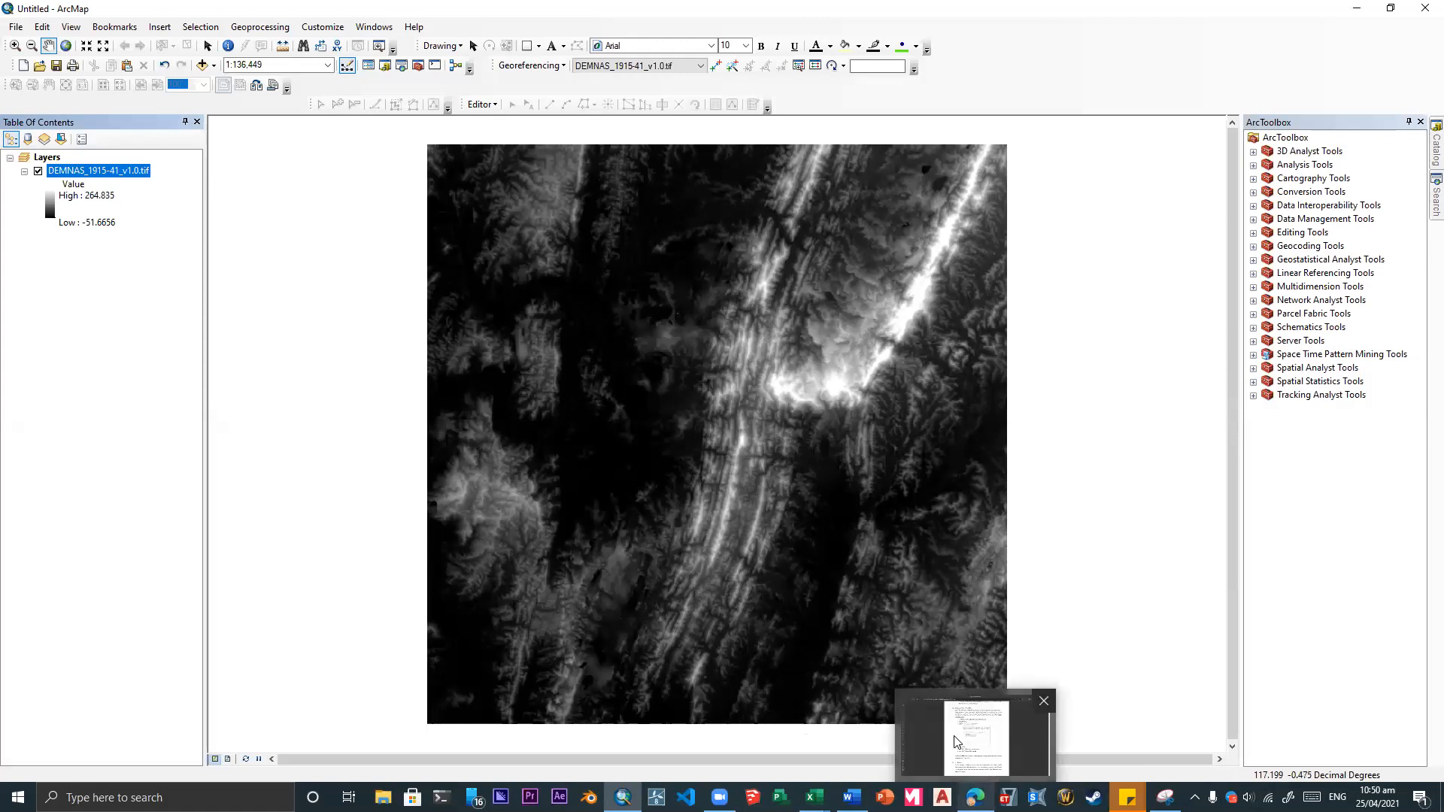
left_click(993, 741)
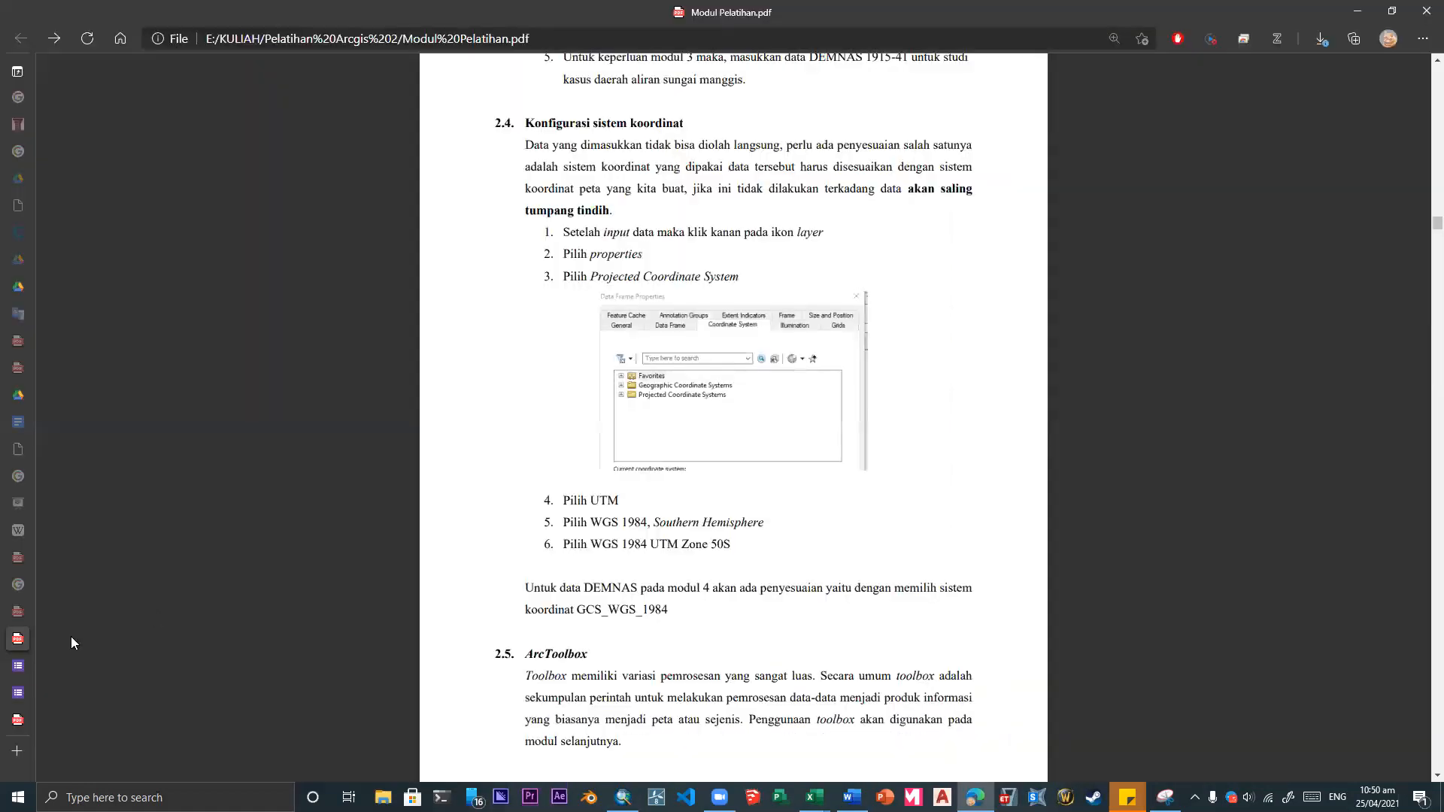
- Search the web for "UTM zone indonesia" in a new browser page and return to ArcMap
left_click(21, 748)
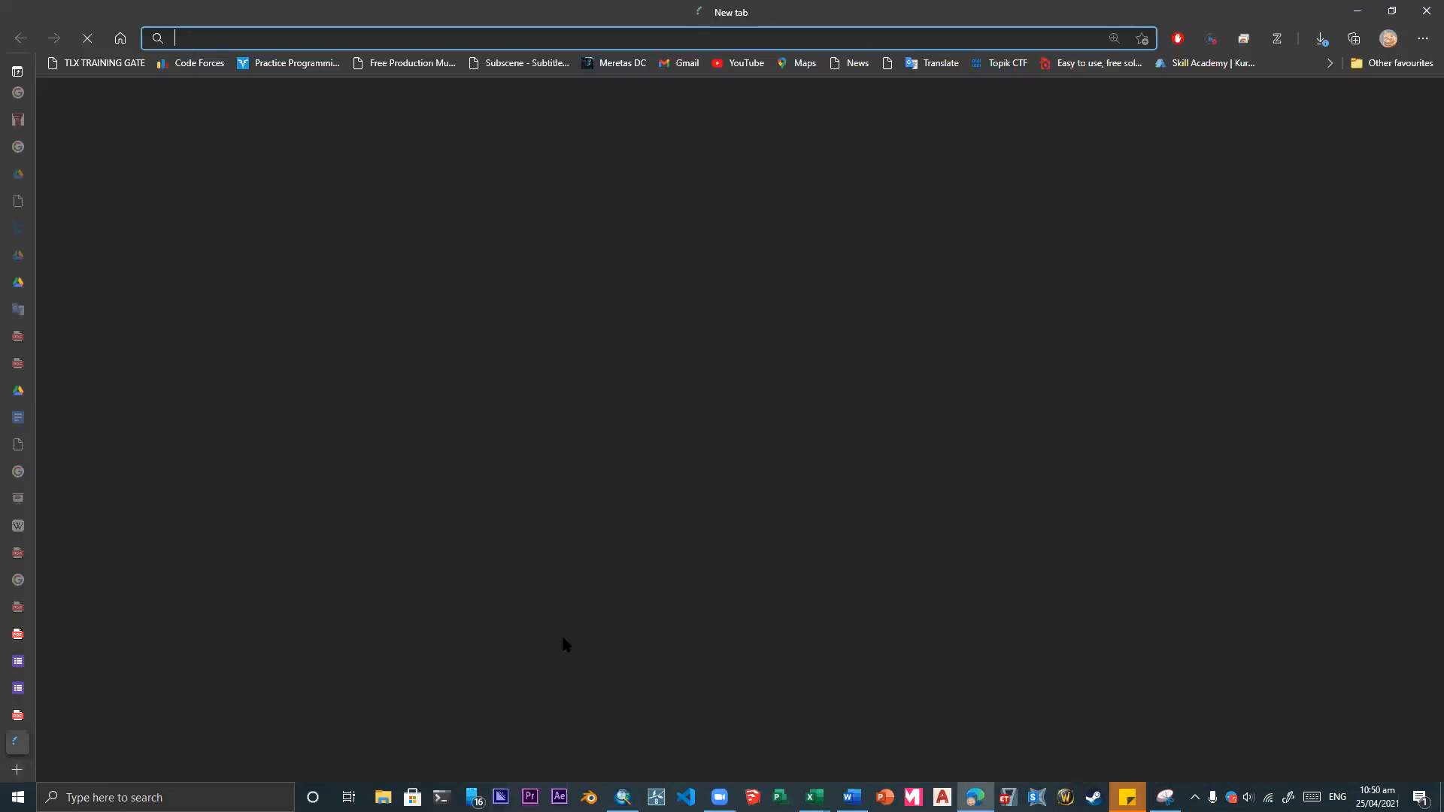
type("UTM zone")
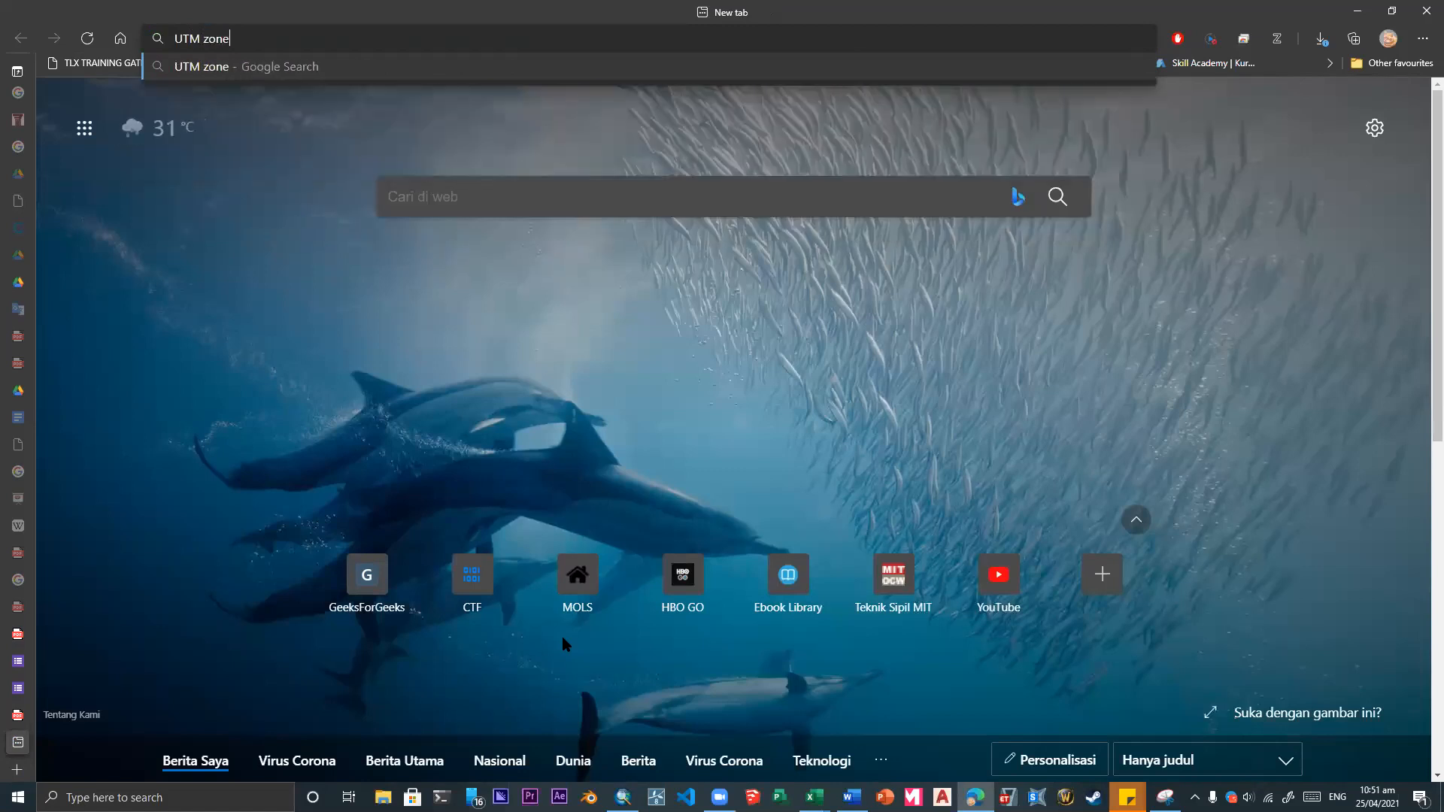
type(" indonesia")
key("Return")
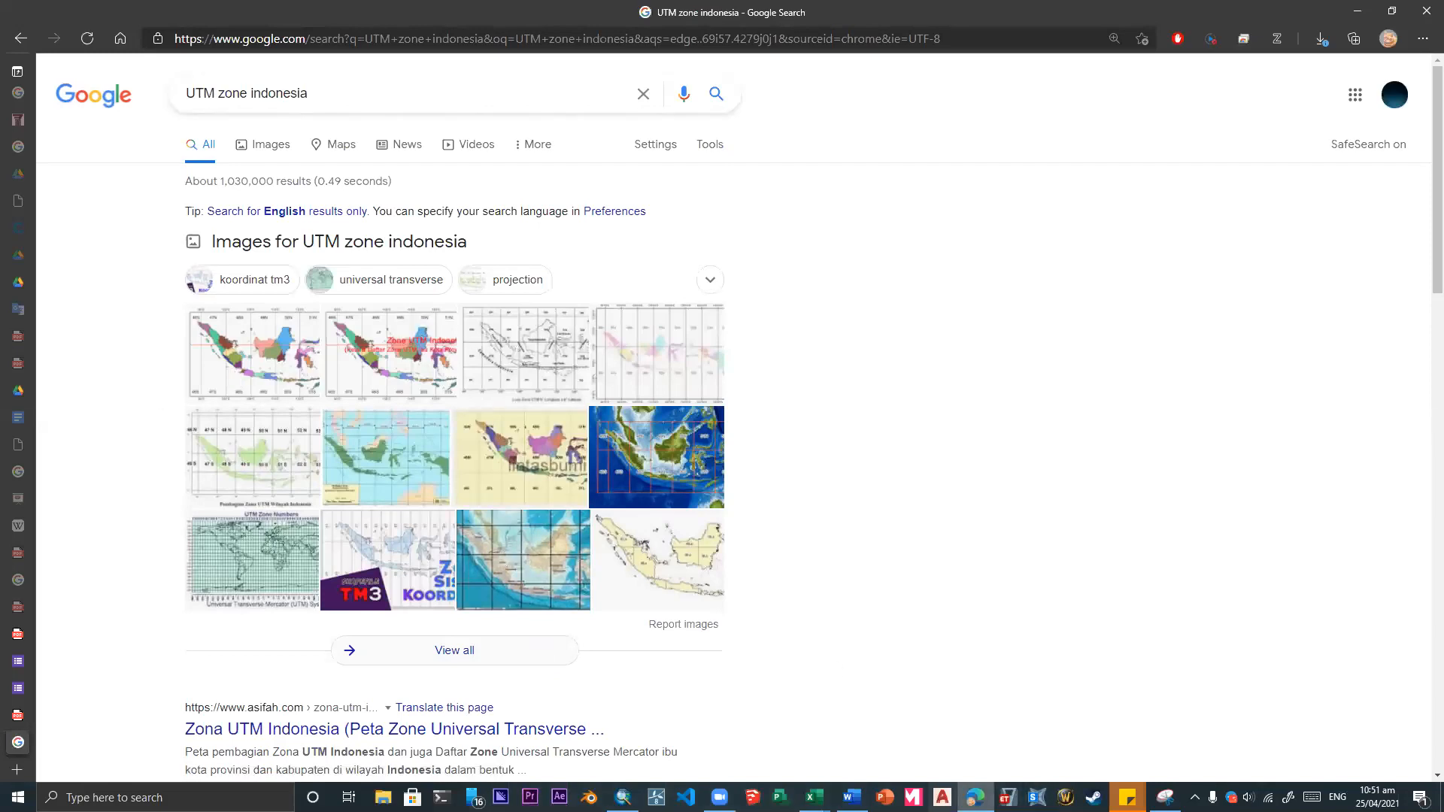
left_click(624, 797)
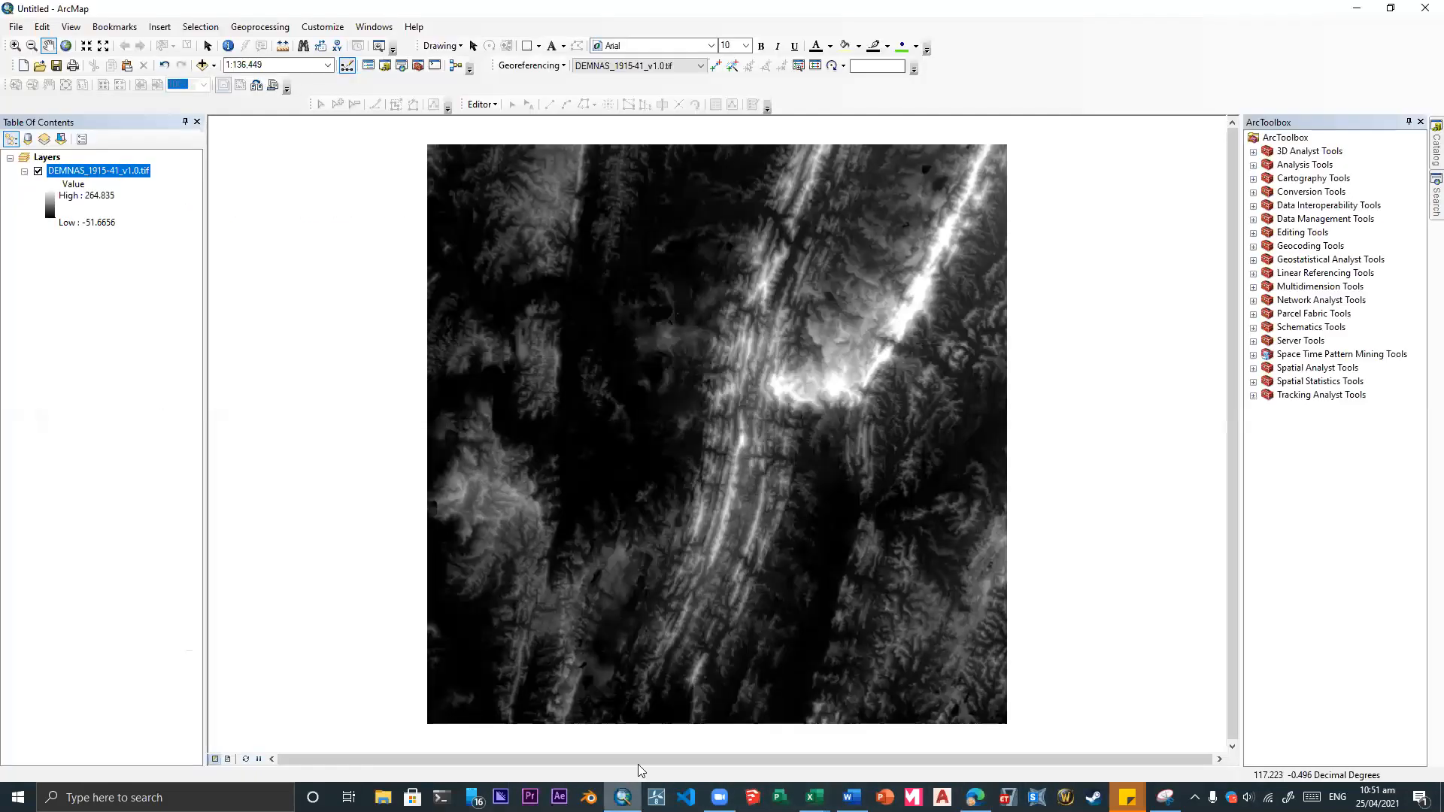
right_click(85, 176)
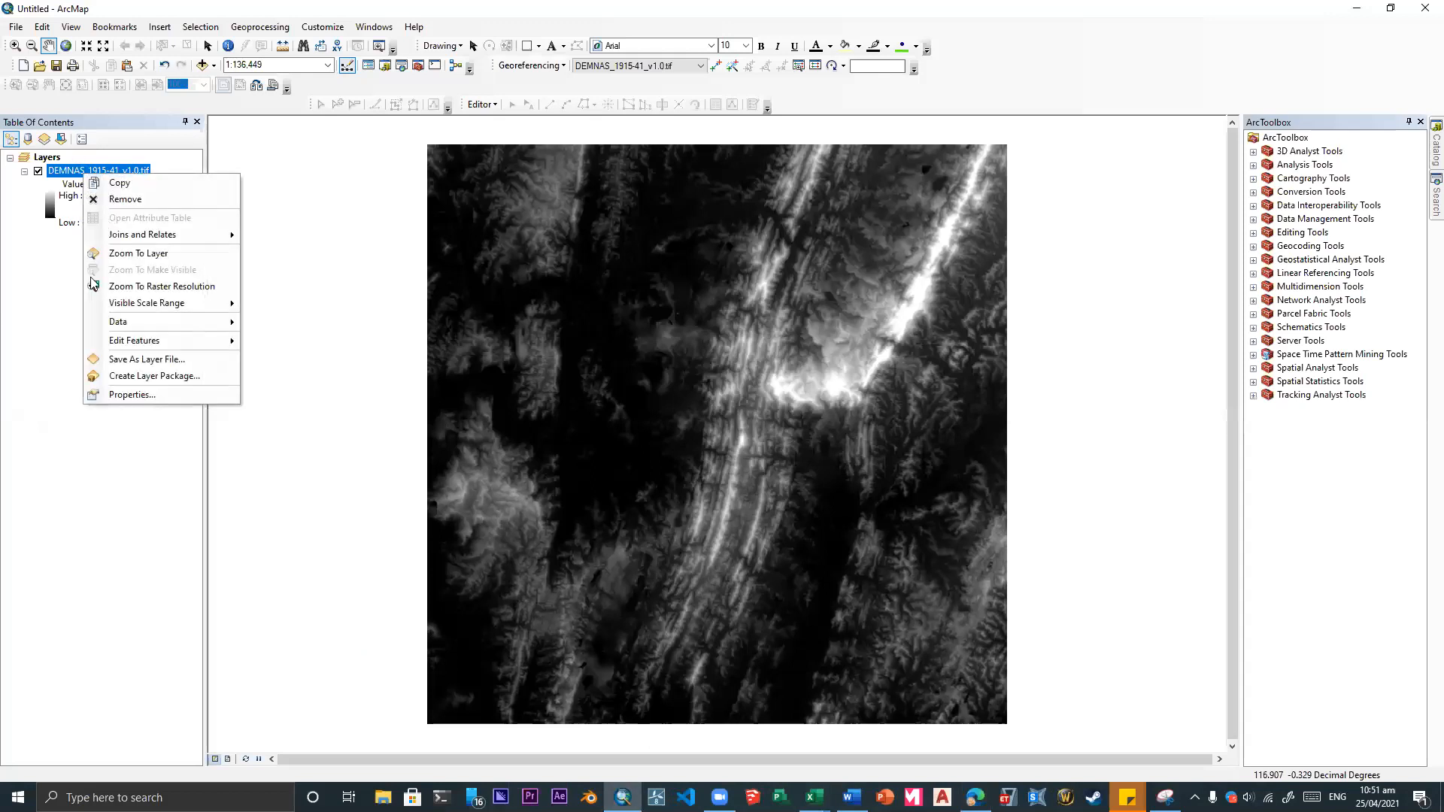
left_click(114, 392)
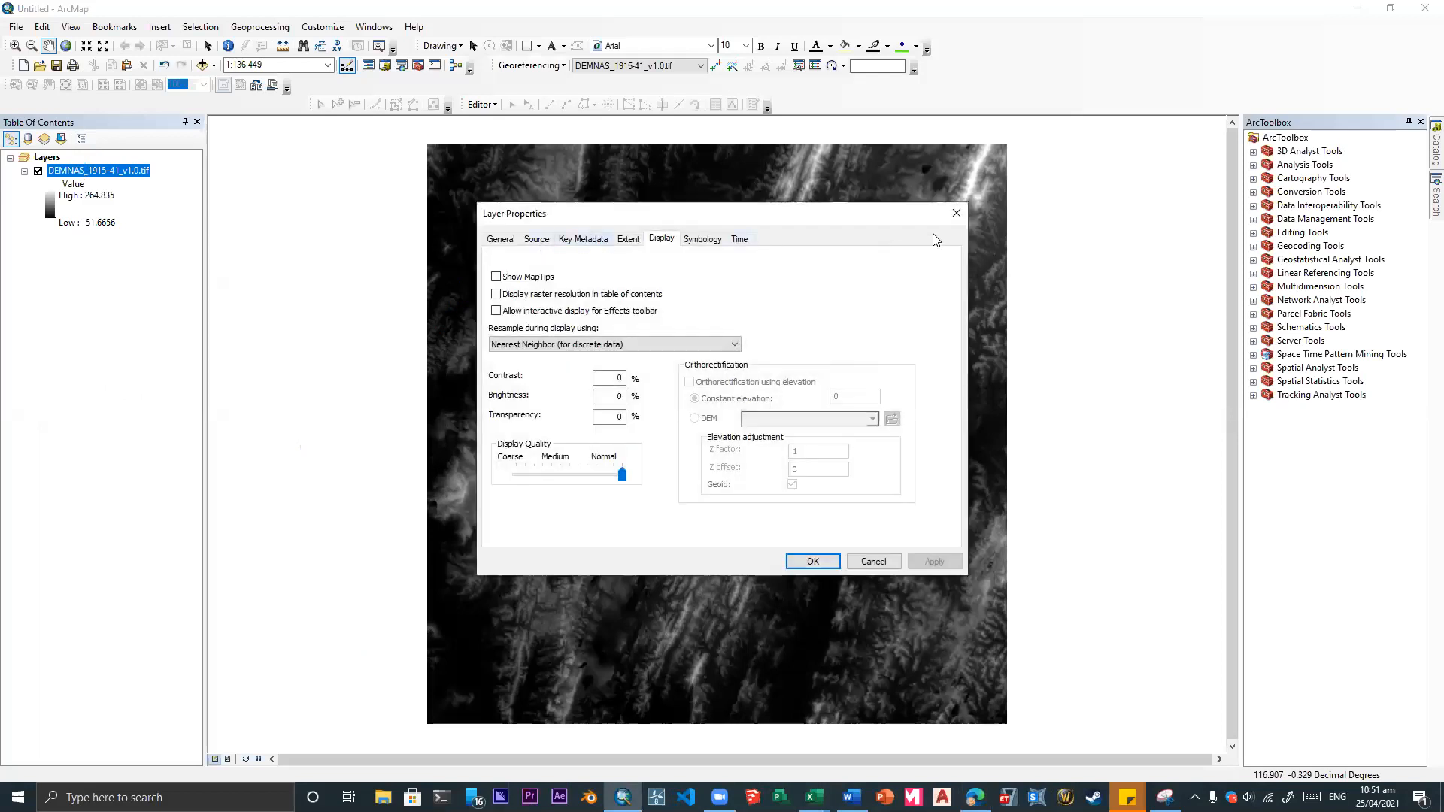
left_click(957, 213)
- Open the Layers data frame's coordinate system properties and point out the current coordinate system
right_click(43, 161)
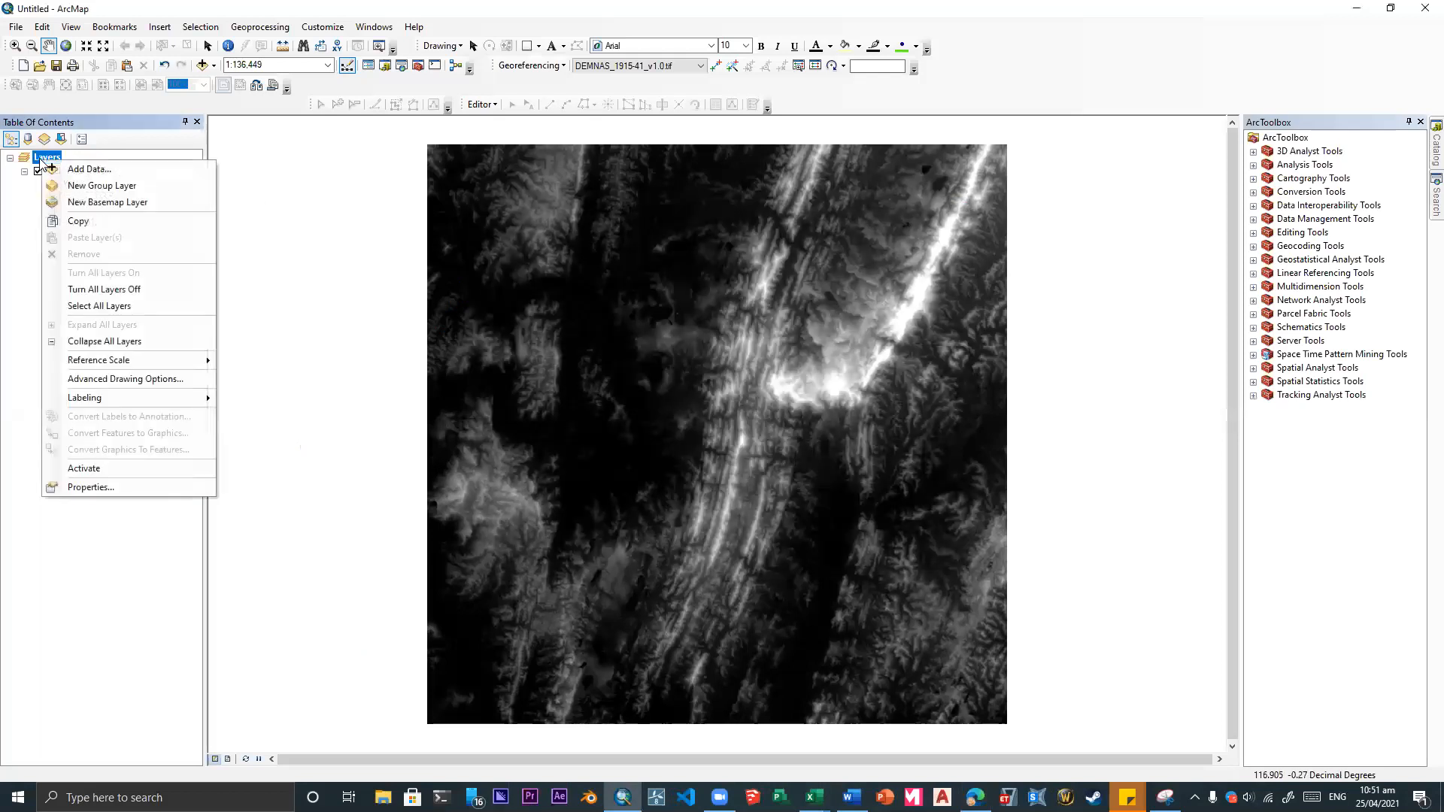
left_click(96, 489)
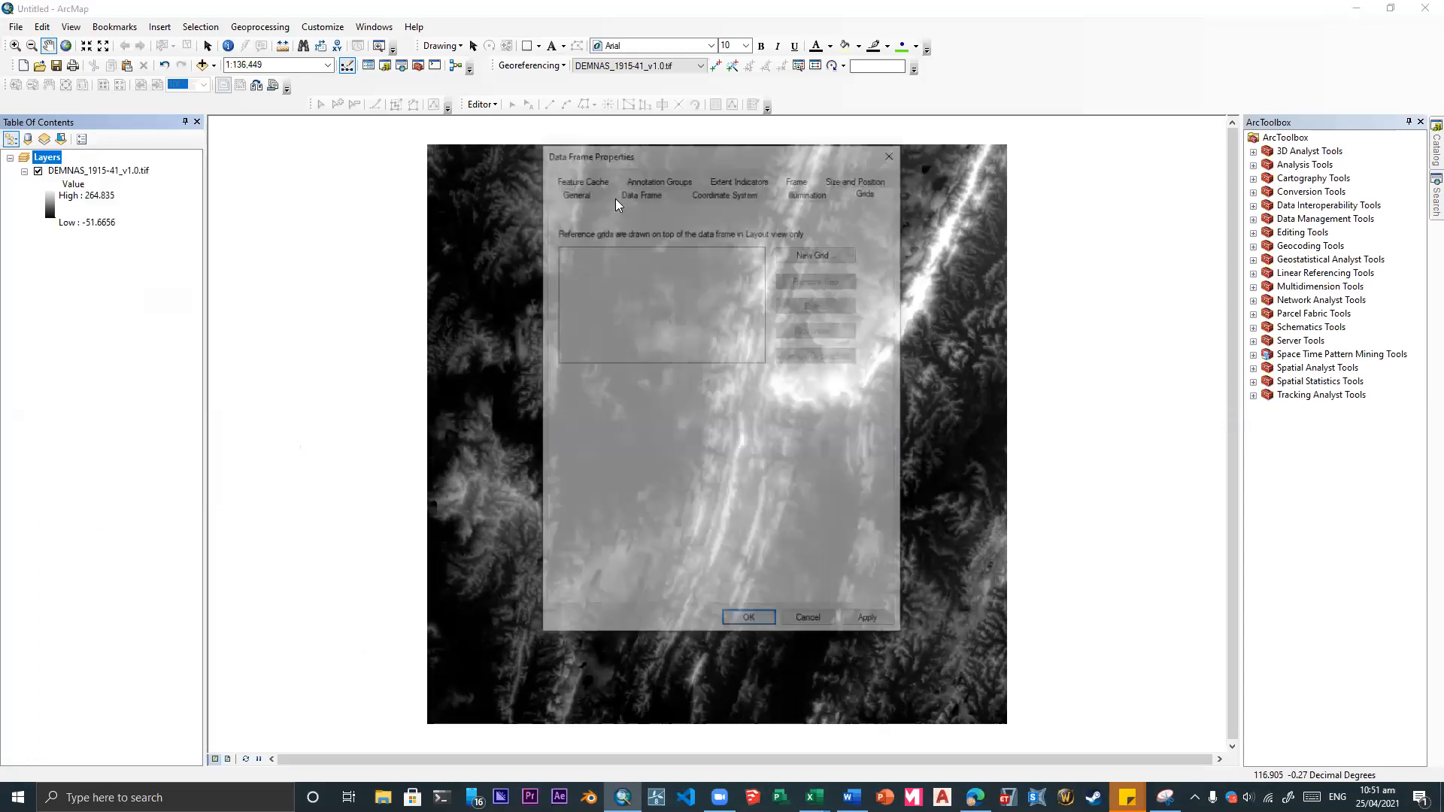
left_click(707, 193)
scroll(706, 311, "down", 1)
scroll(706, 311, "up", 4)
mouse_move(569, 388)
left_mouse_down()
mouse_move(672, 397)
mouse_move(595, 393)
mouse_move(677, 465)
mouse_move(594, 412)
mouse_move(596, 388)
left_mouse_up()
scroll(765, 301, "up", 5)
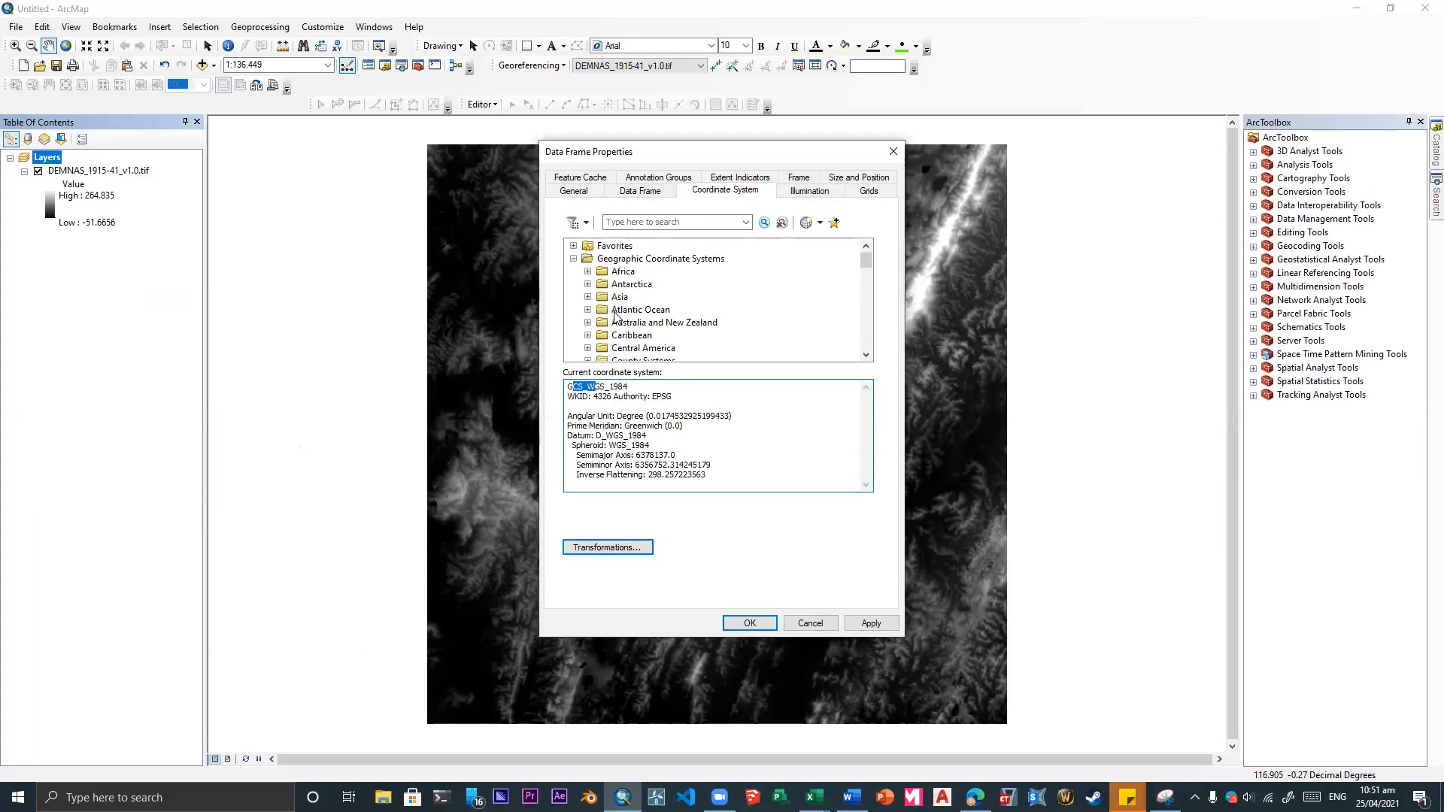
left_click(592, 397)
- Collapse the Geographic Coordinate Systems group and expand Projected Coordinate Systems, pointing out both groups
left_click(573, 259)
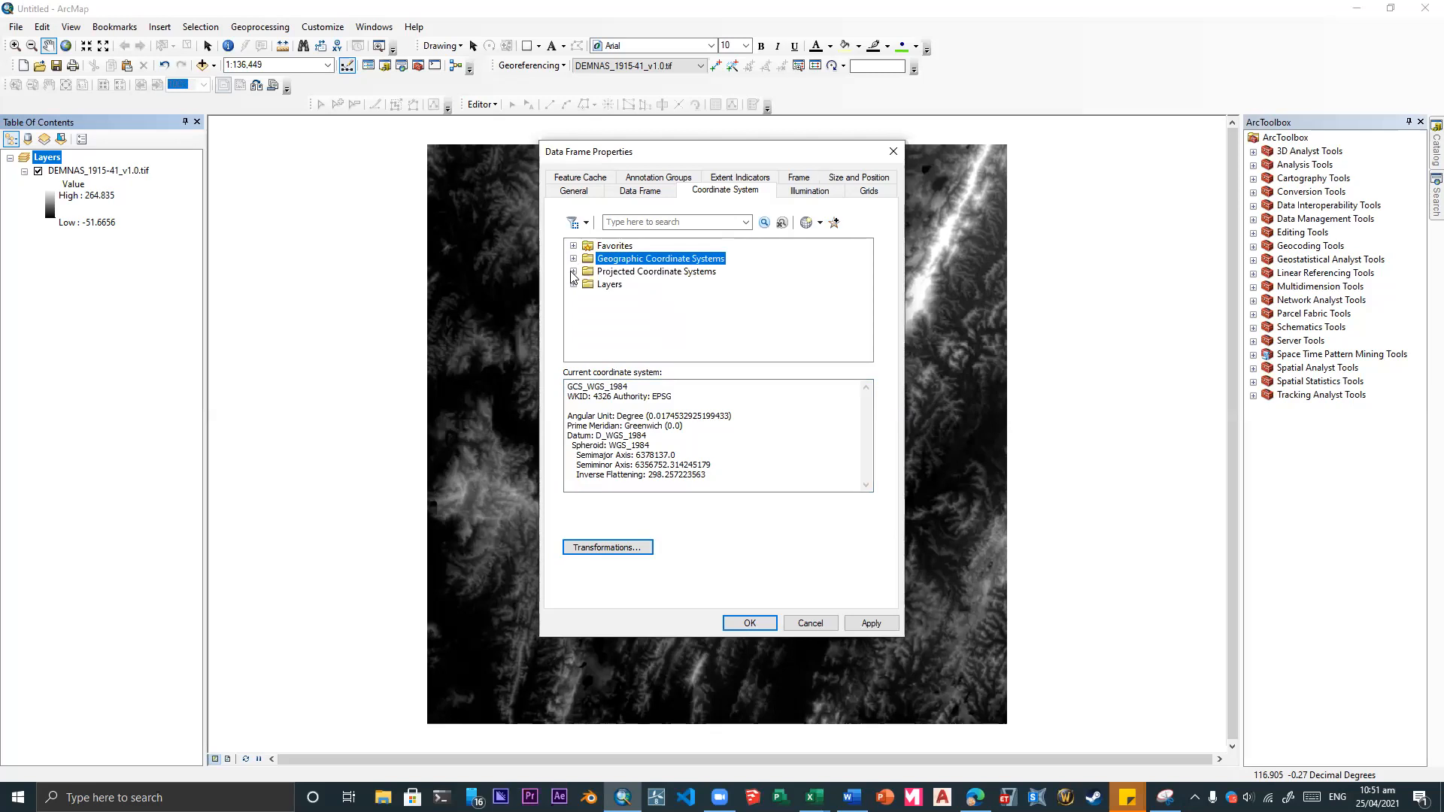
left_click(573, 273)
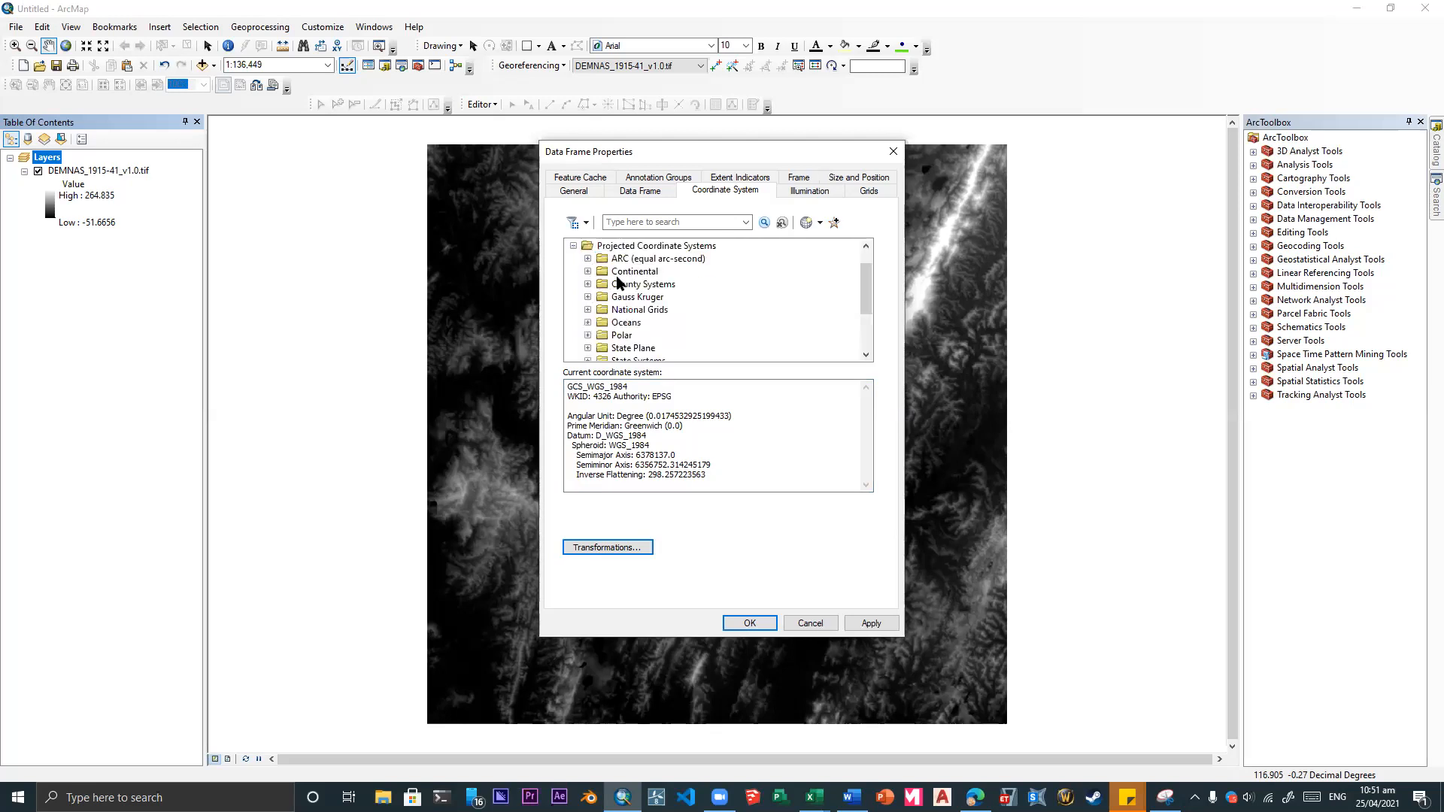
scroll(664, 271, "up", 1)
left_click(661, 272)
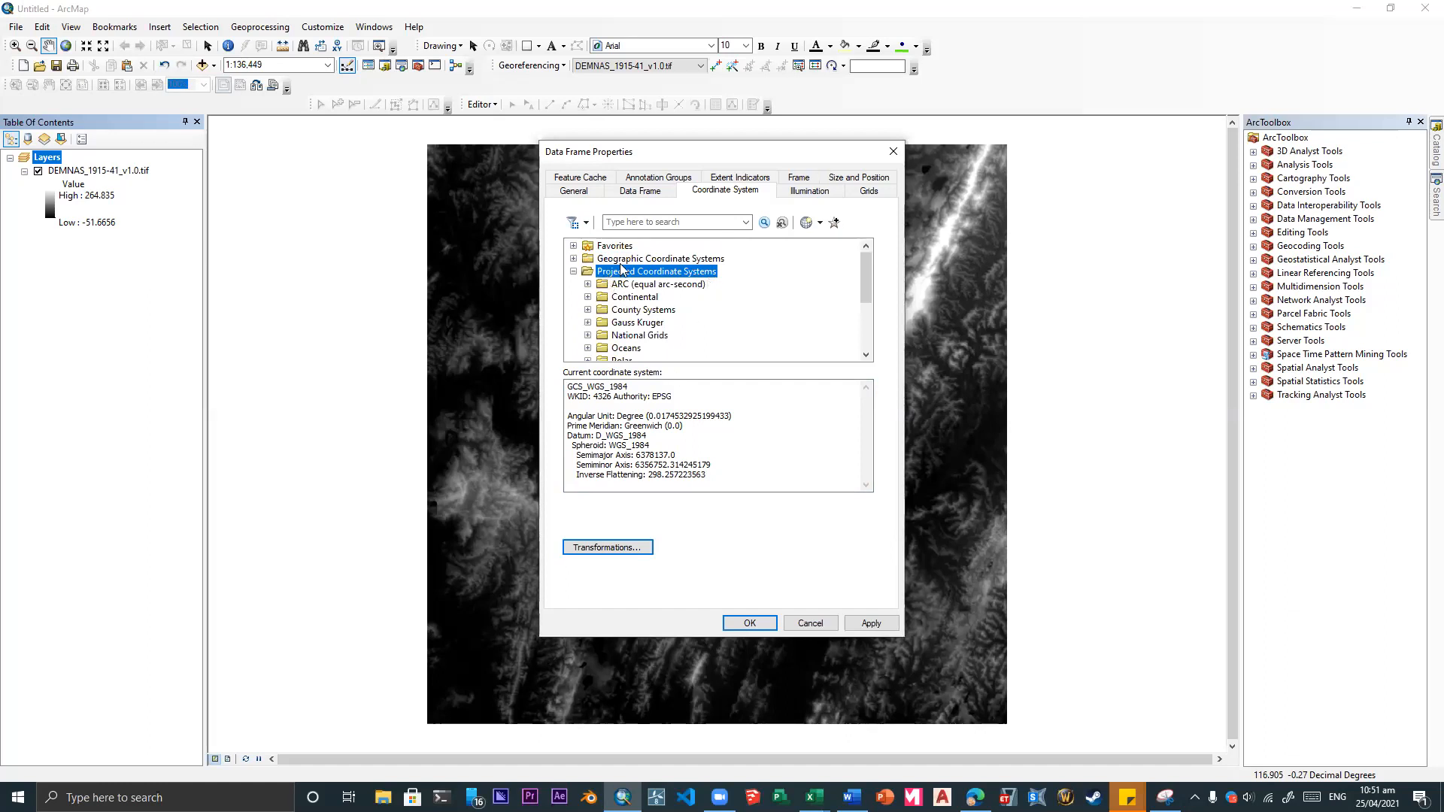
left_click(720, 261)
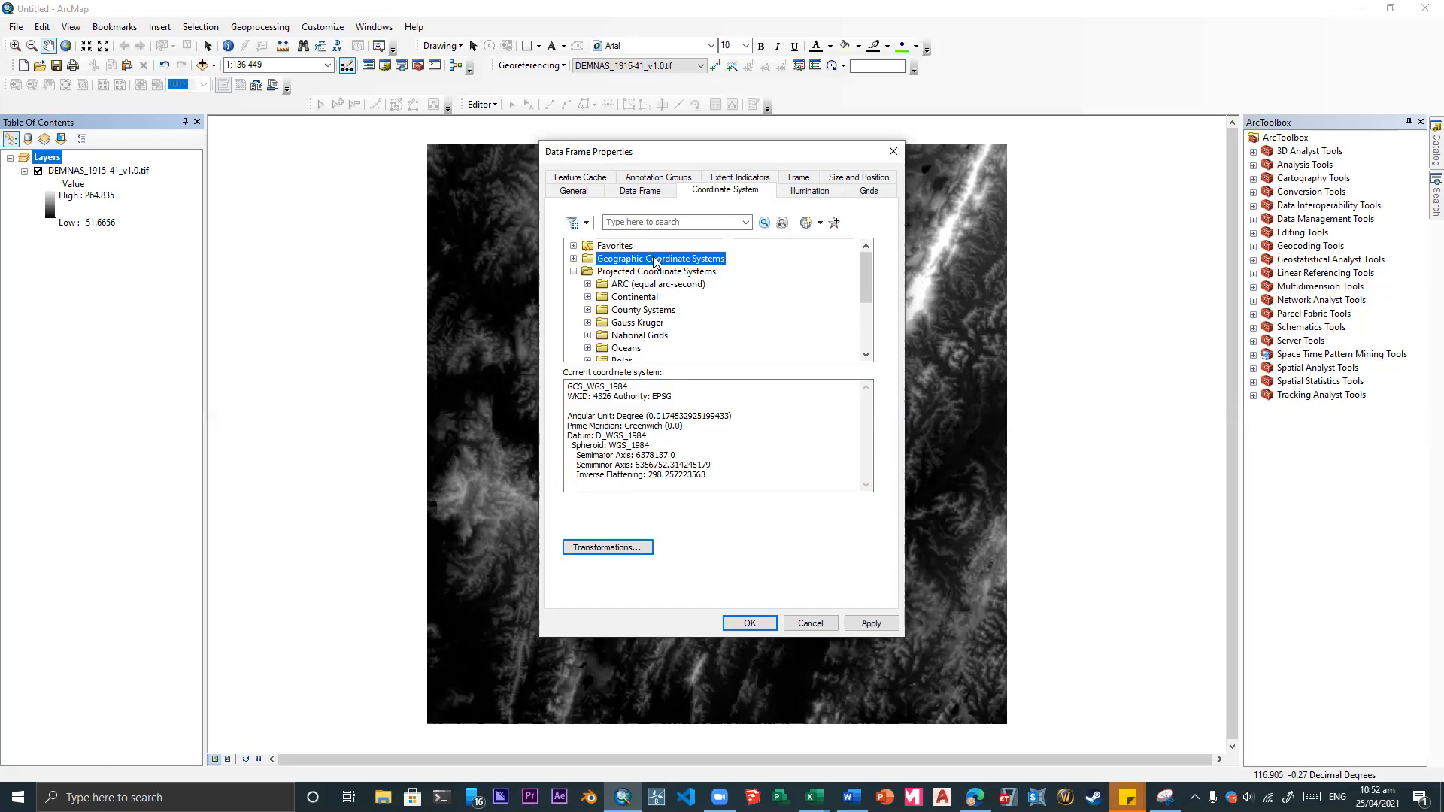
left_click(619, 272)
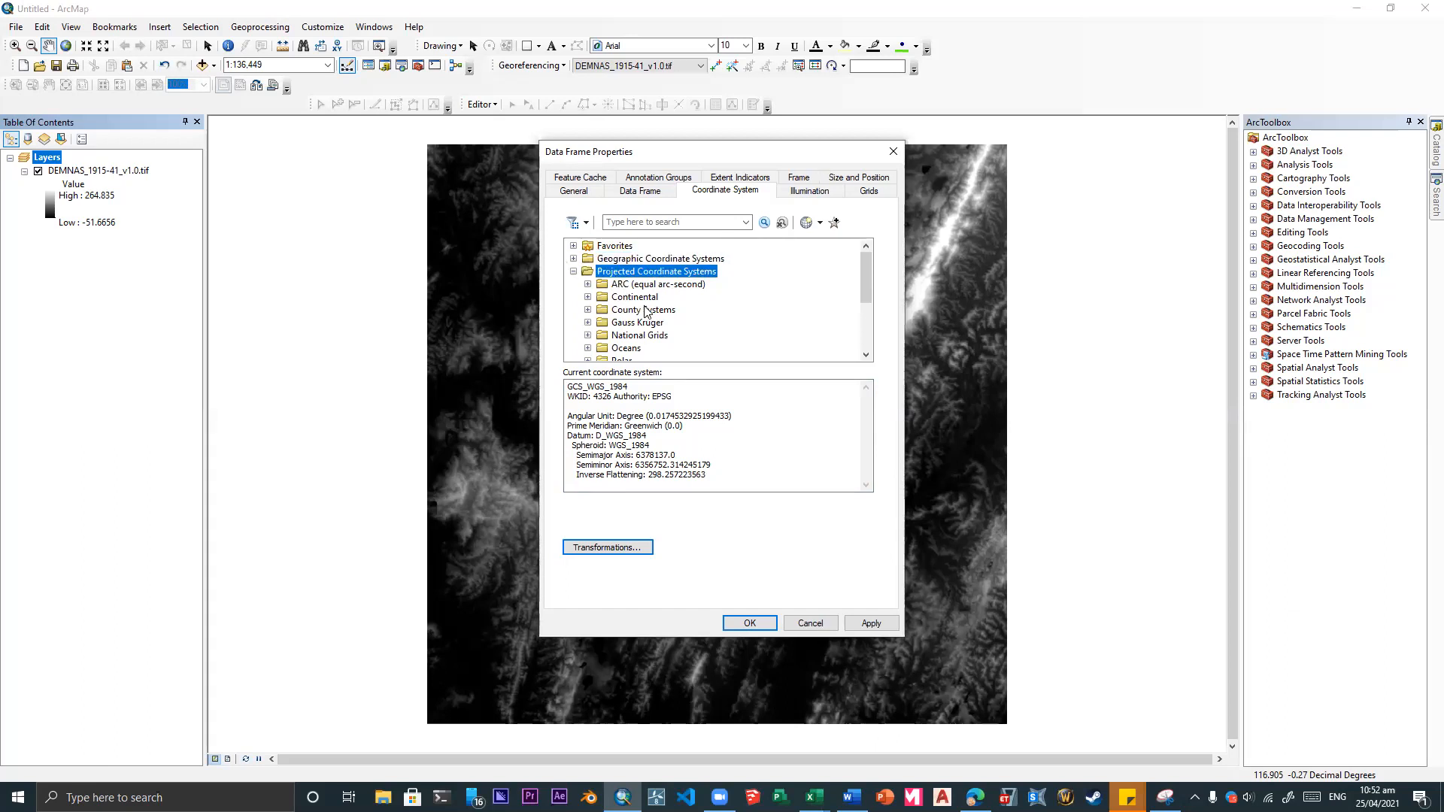
- Expand the WGS 1984 group under UTM and point out its Northern and Southern Hemisphere folders
scroll(609, 304, "down", 3)
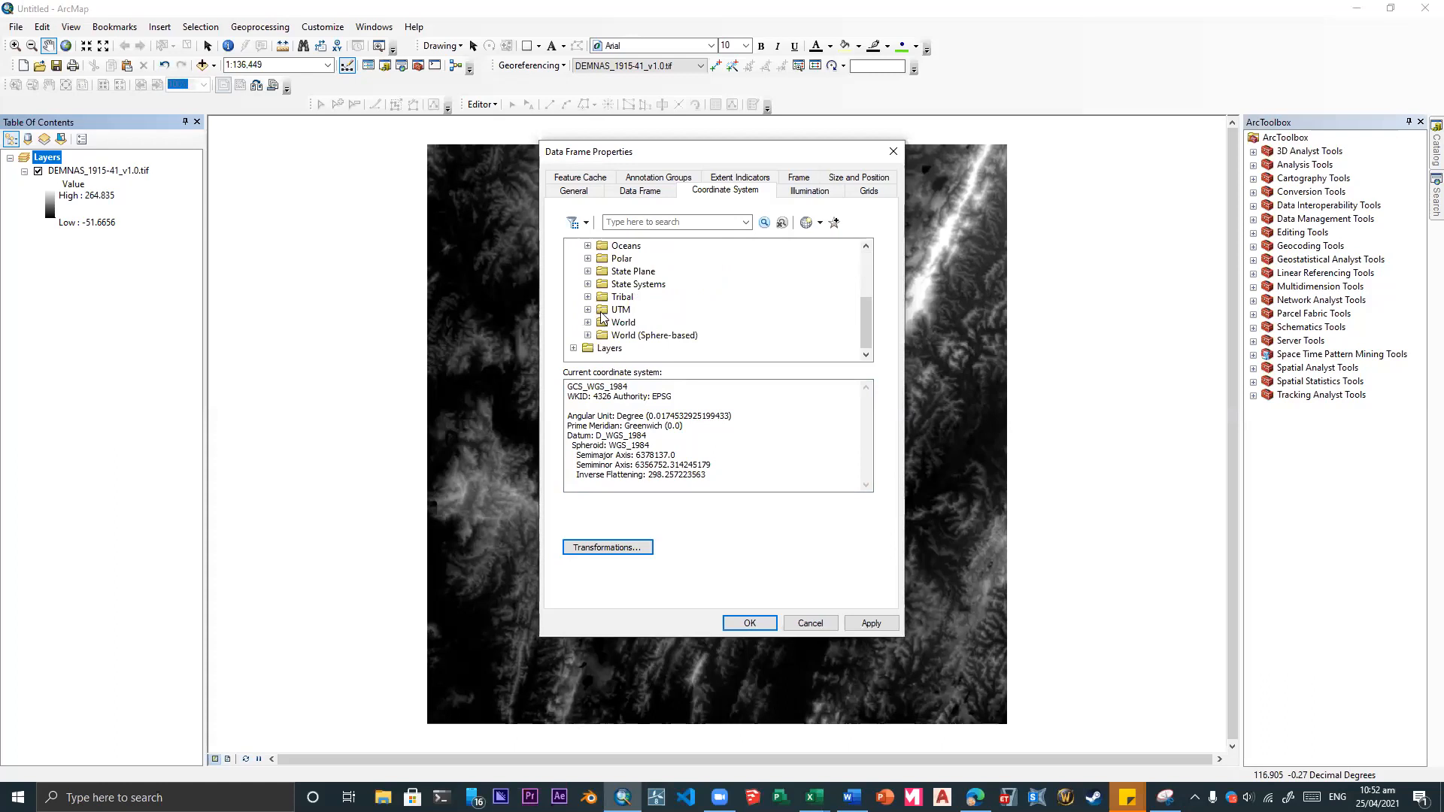
left_click(589, 310)
scroll(602, 322, "down", 3)
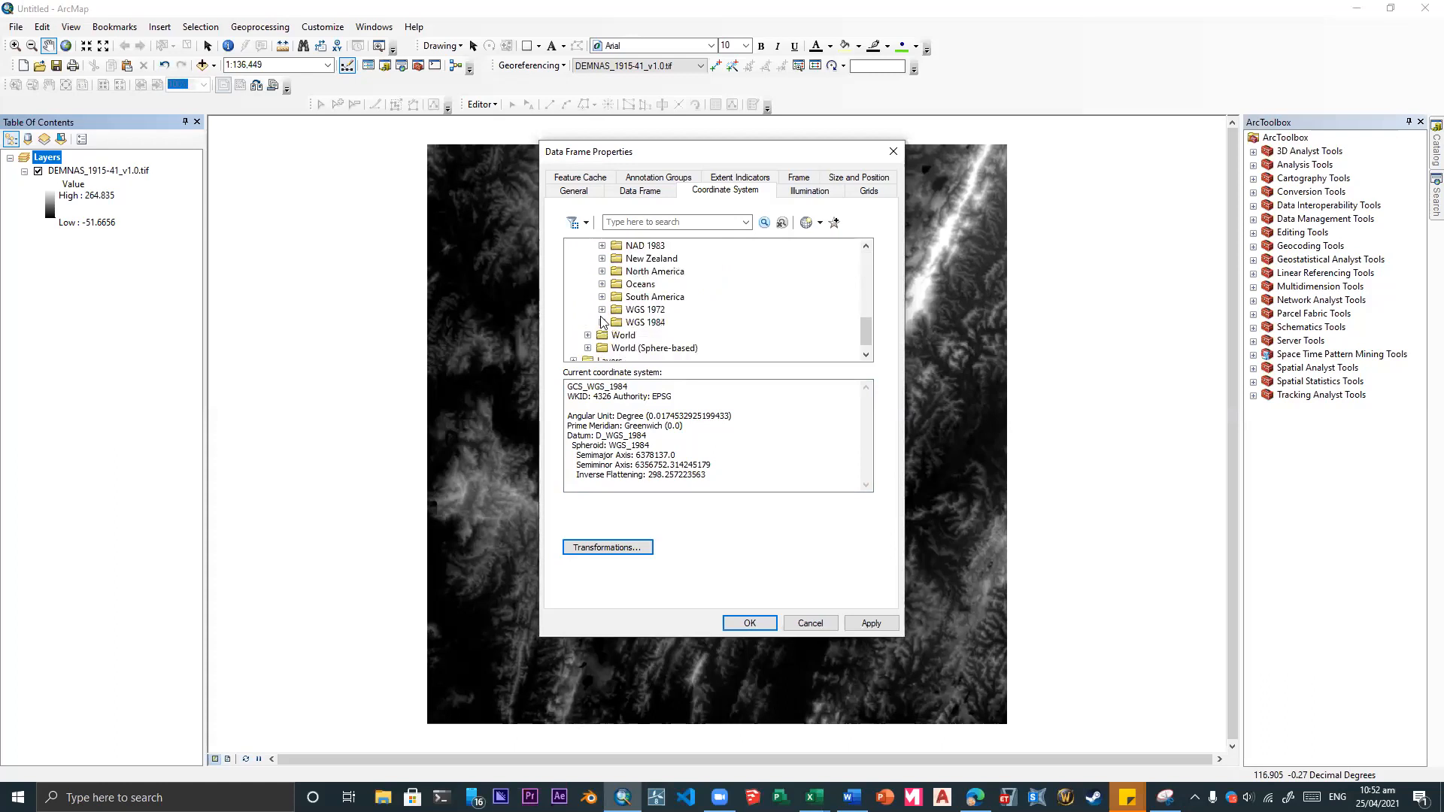
left_click(603, 323)
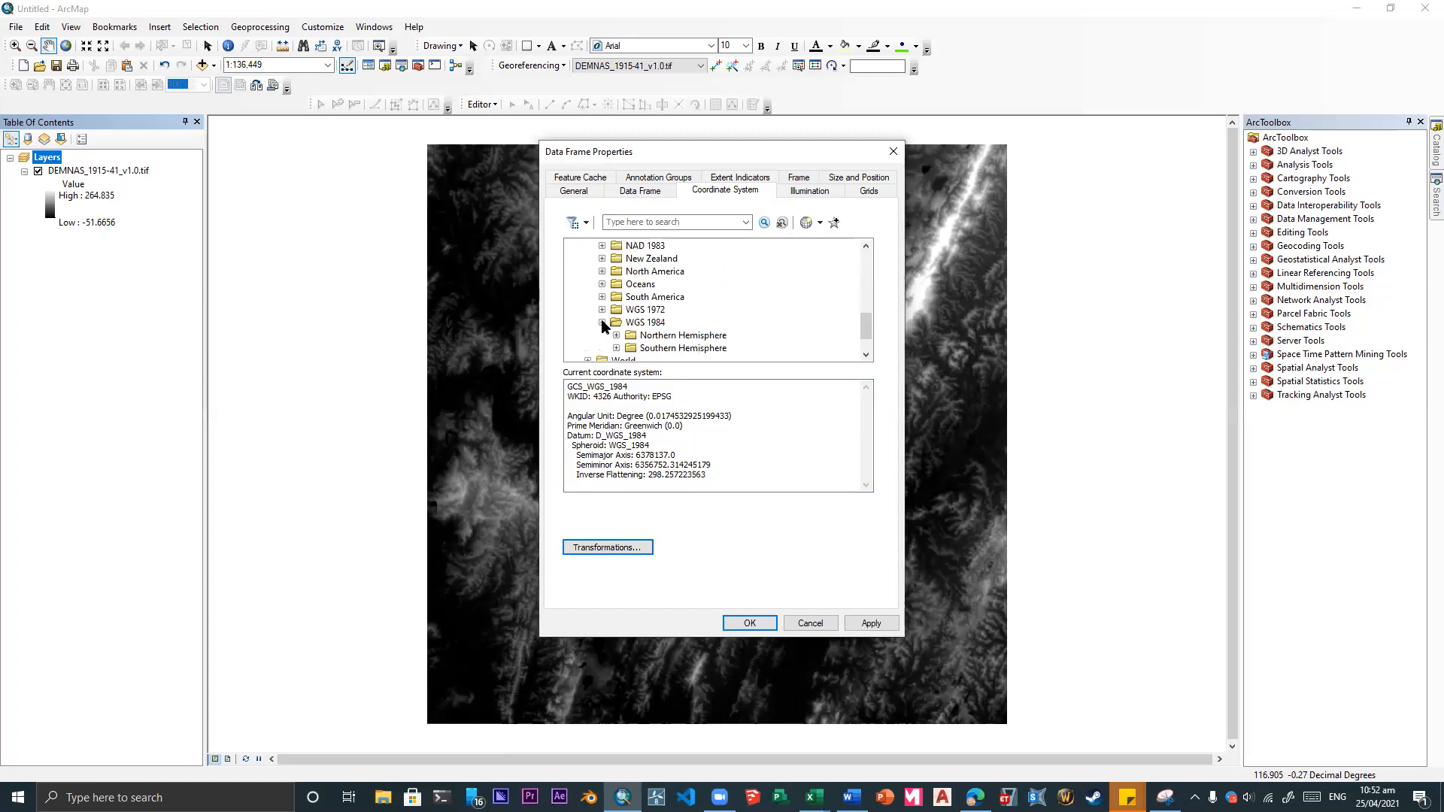
left_click(686, 337)
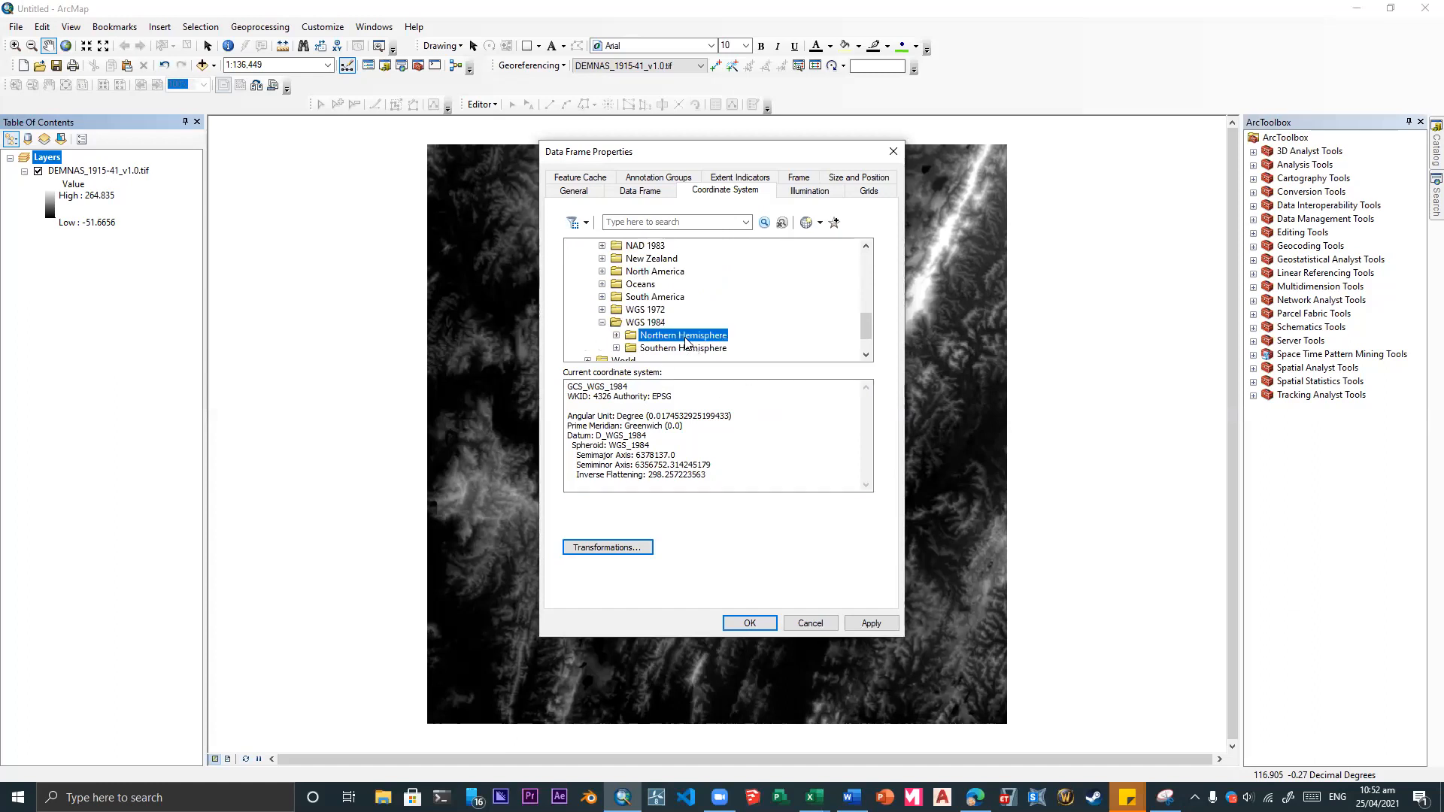
left_click(701, 350)
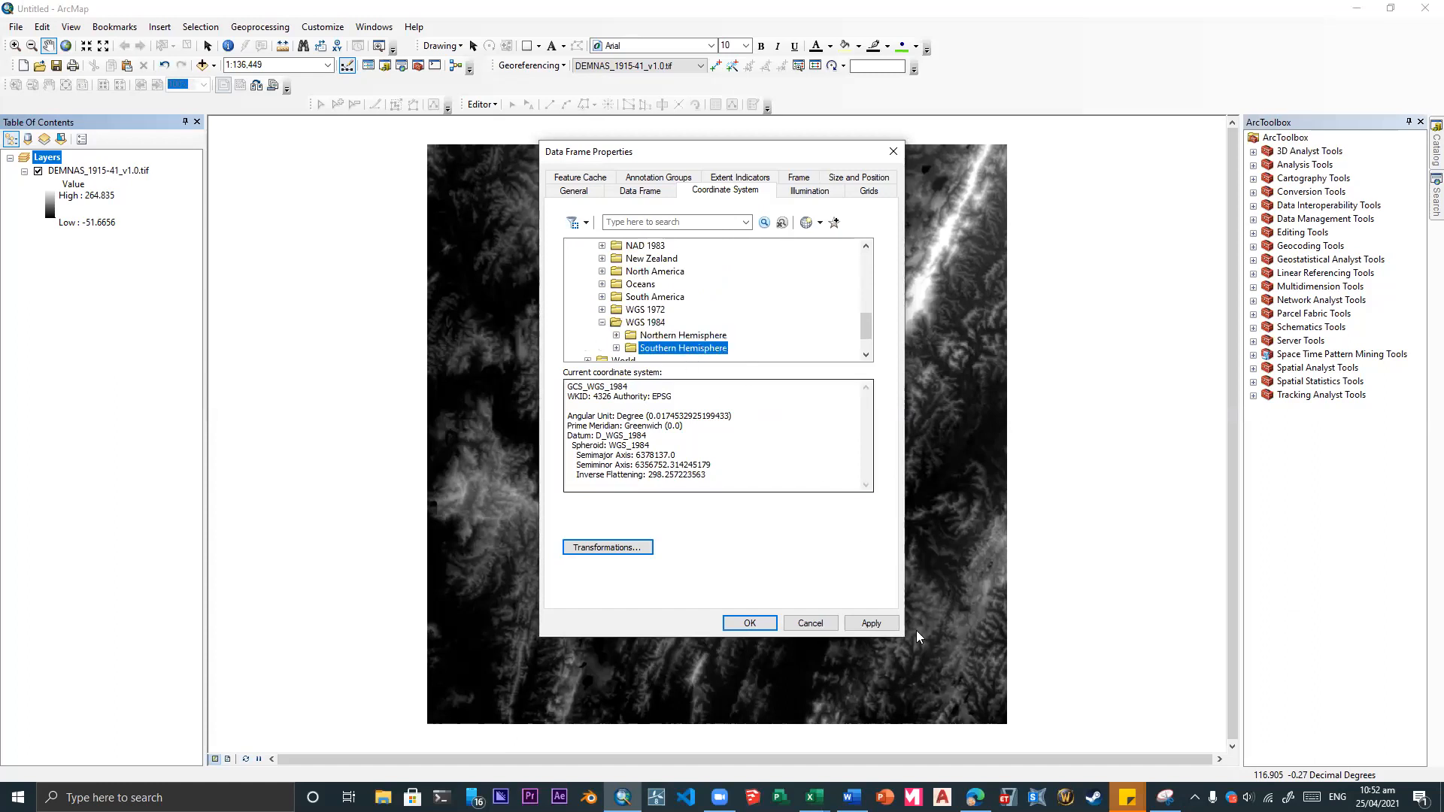
- Switch to the browser, find an Indonesia UTM zone map among the image results and open it full size
left_click(975, 798)
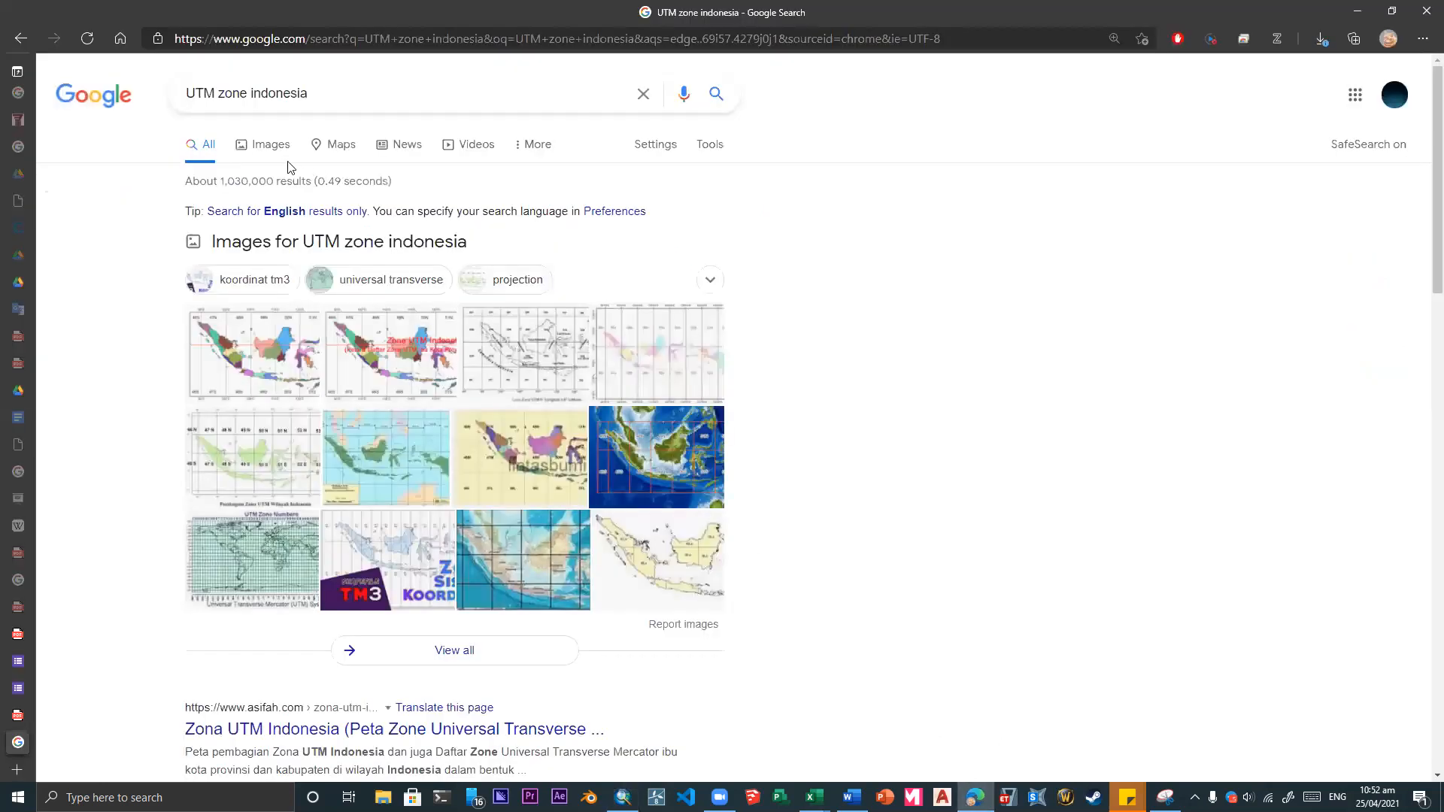
left_click(267, 147)
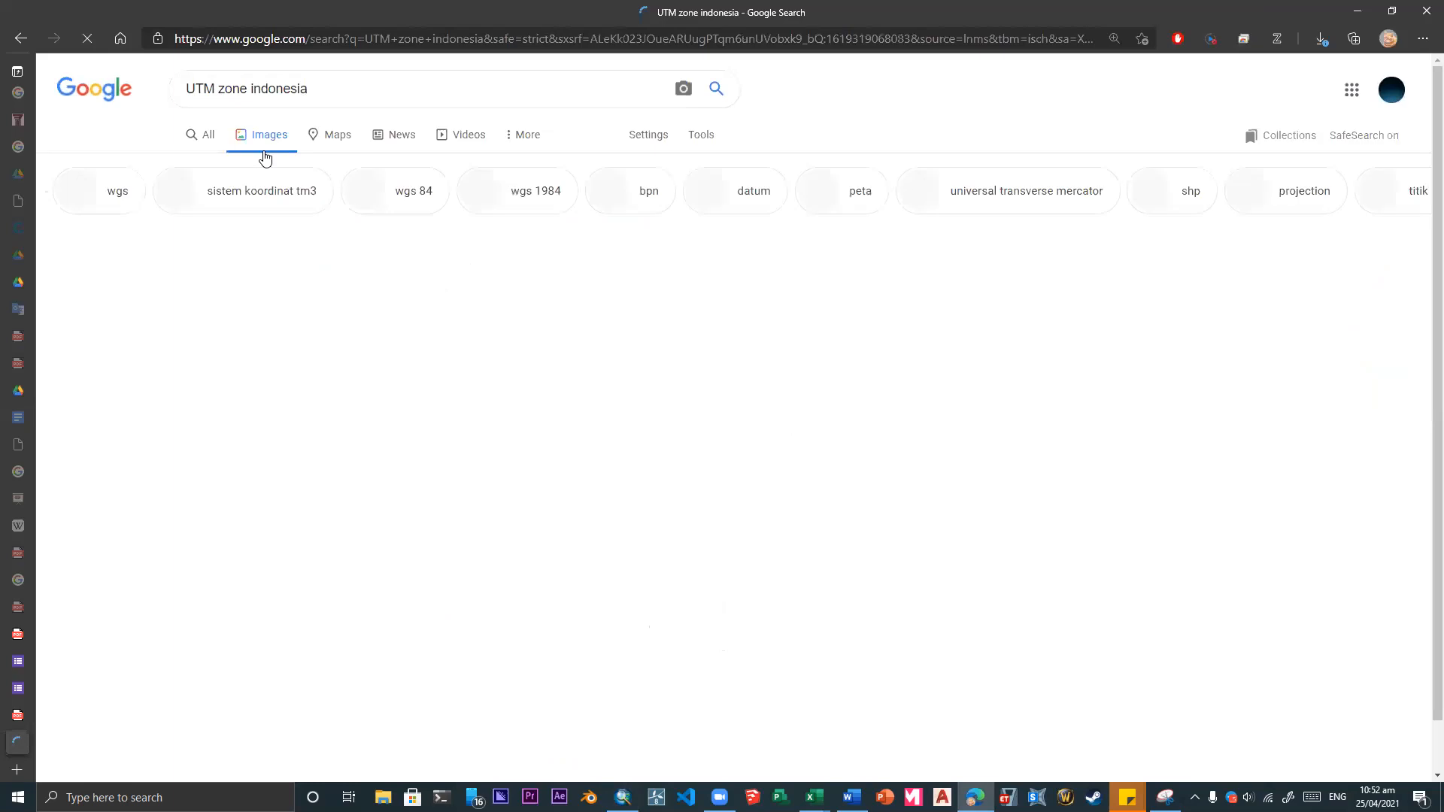
left_click(446, 293)
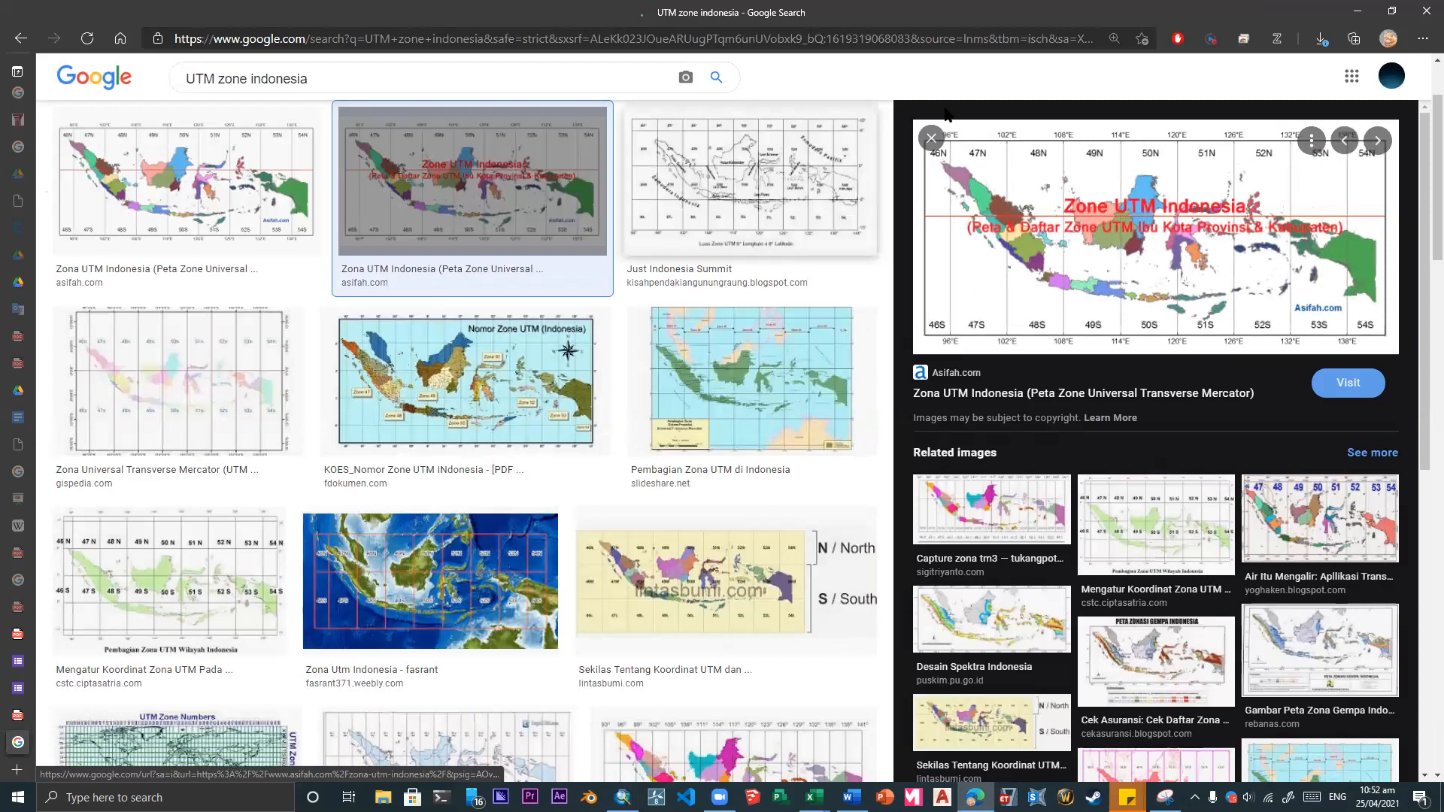
right_click(1068, 218)
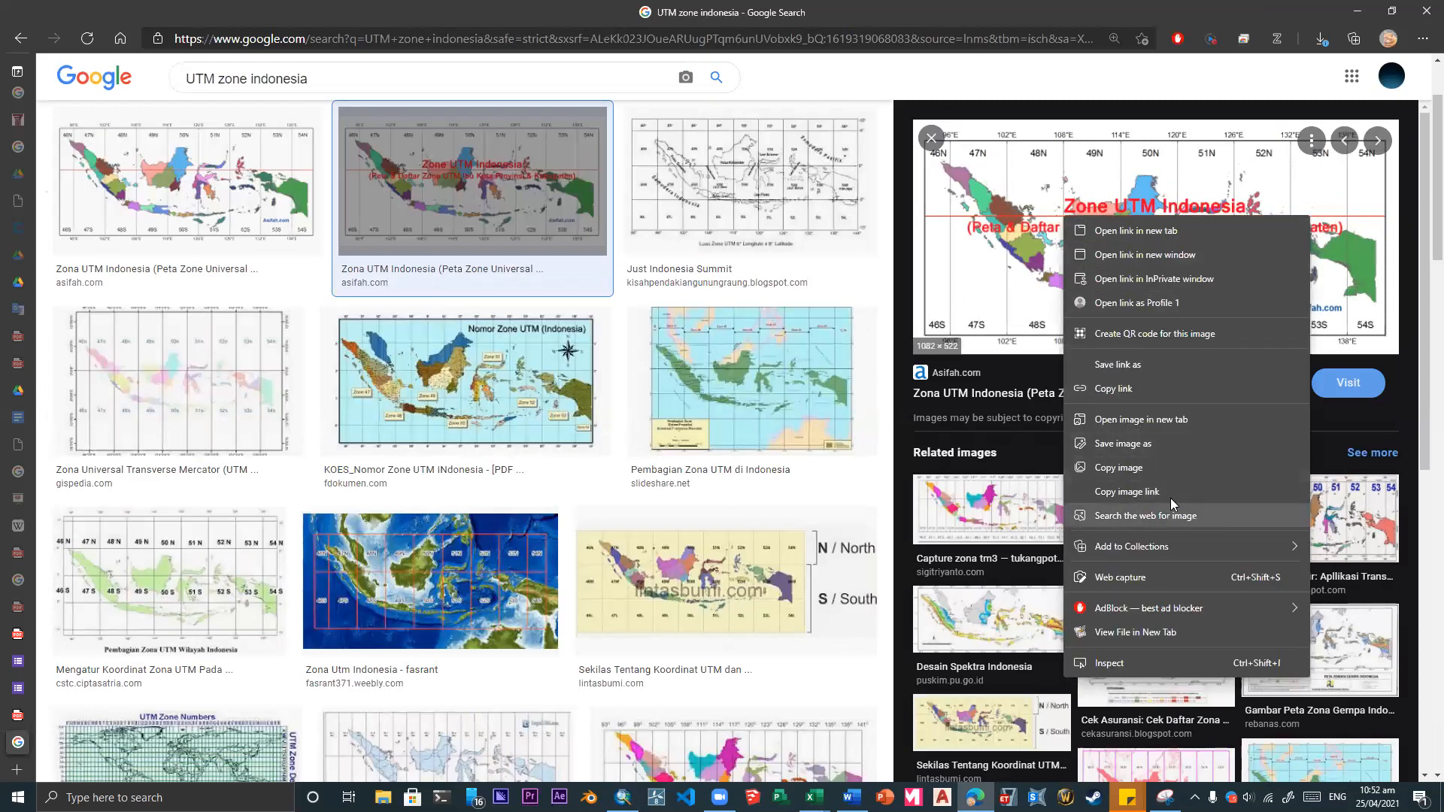
left_click(1136, 419)
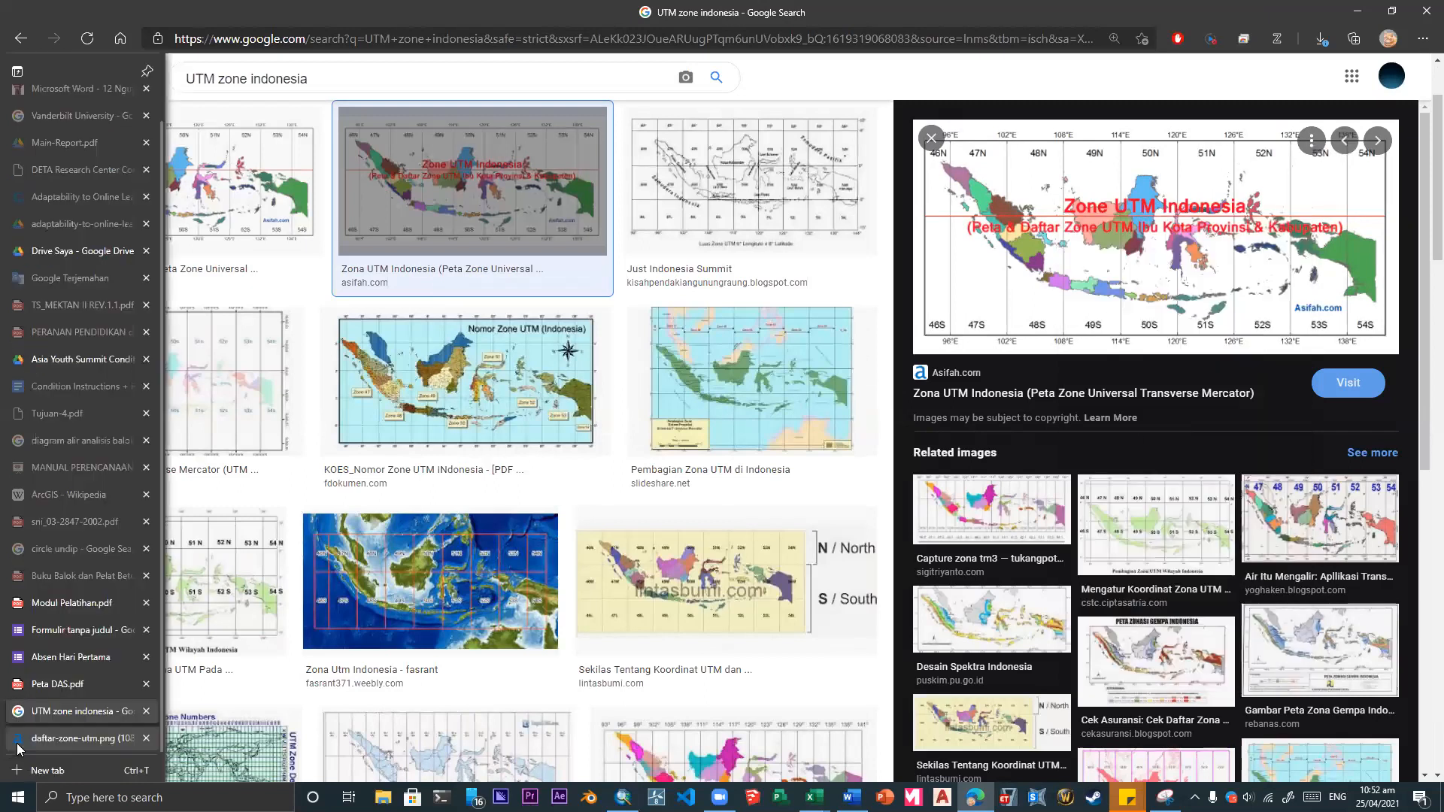
left_click(63, 731)
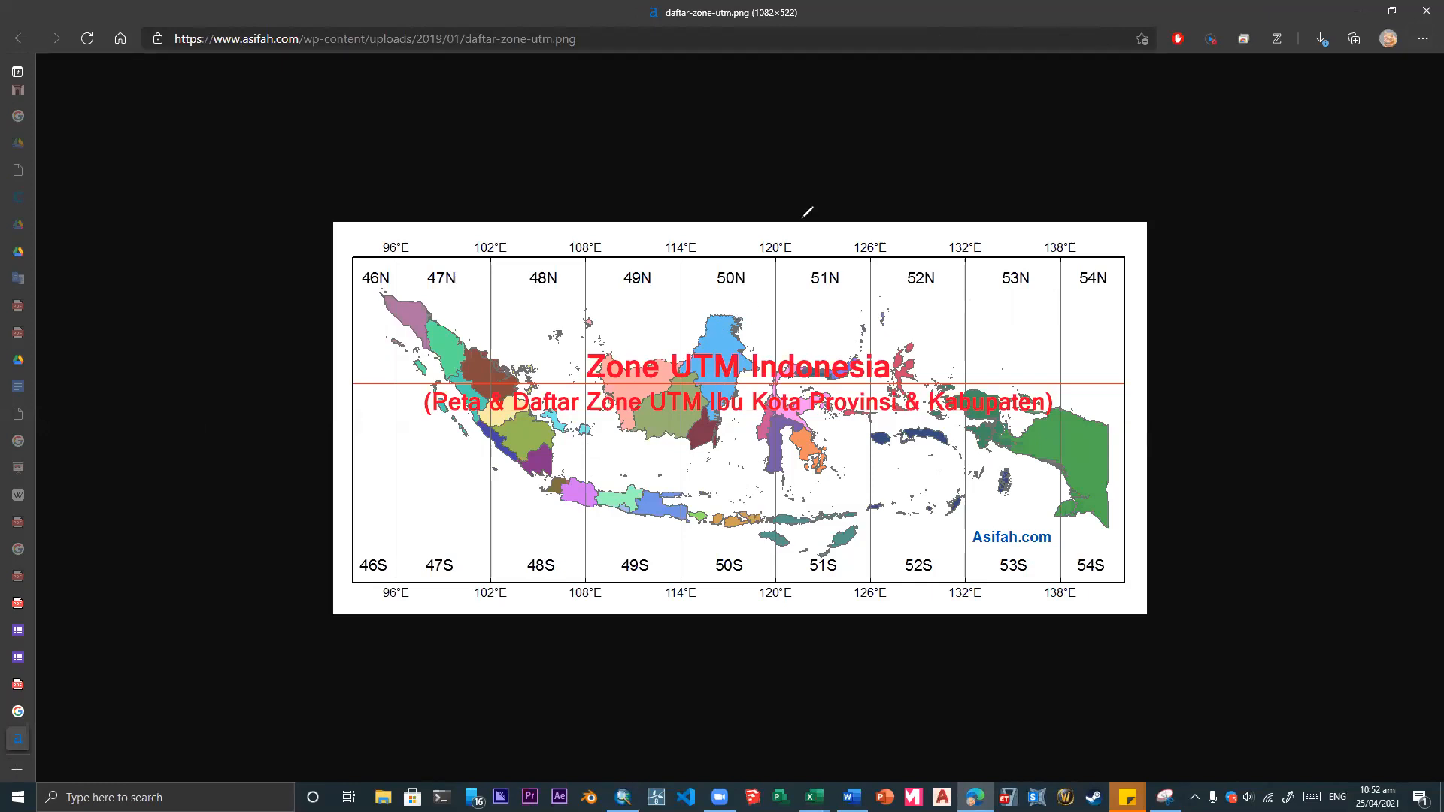
- Circle the study area in East Kalimantan and the 50N label on the zone map, return to ArcMap and clear the marks
mouse_move(722, 397)
left_mouse_down()
mouse_move(748, 381)
mouse_move(737, 357)
left_mouse_up()
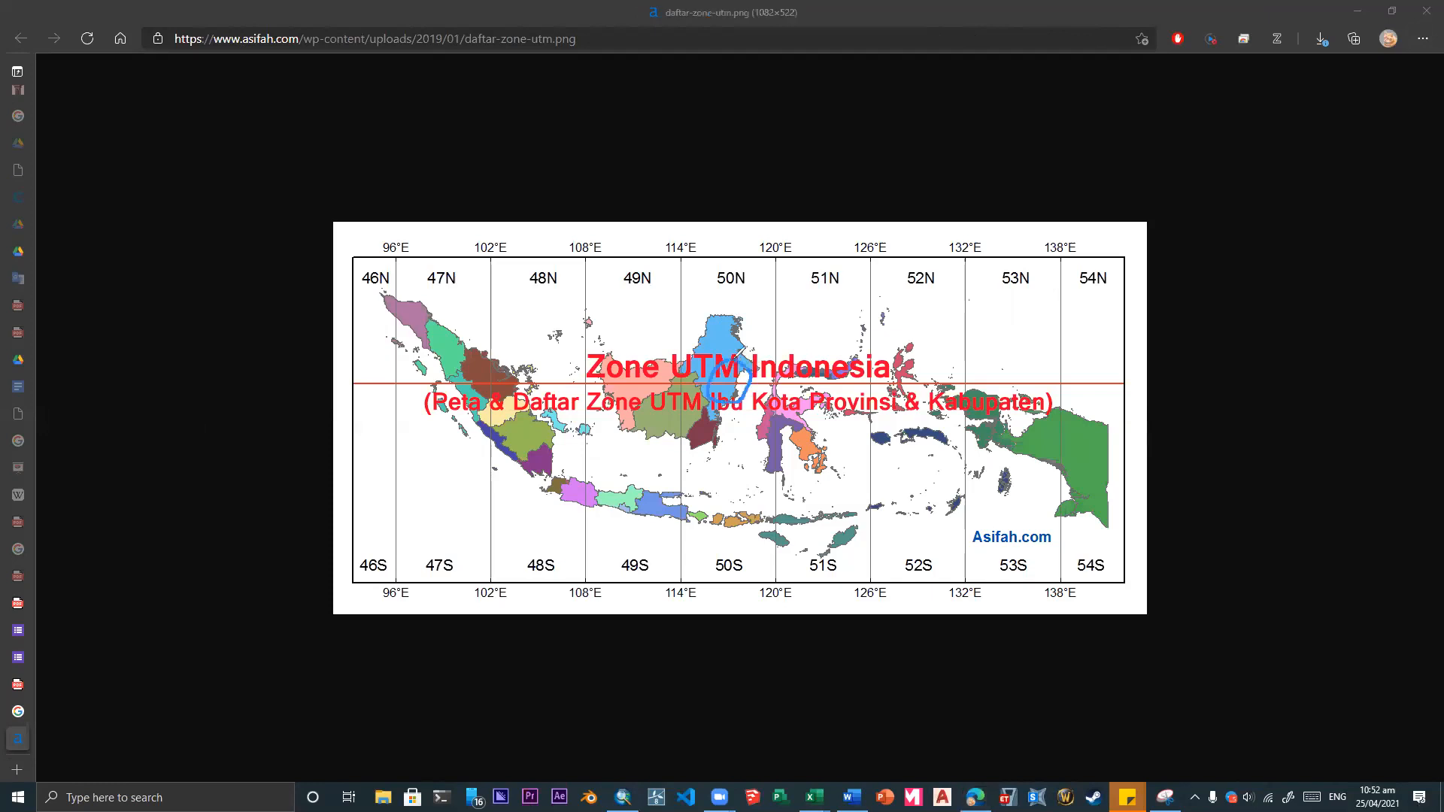
mouse_move(727, 261)
left_mouse_down()
mouse_move(773, 258)
mouse_move(745, 261)
left_mouse_up()
left_click(981, 82)
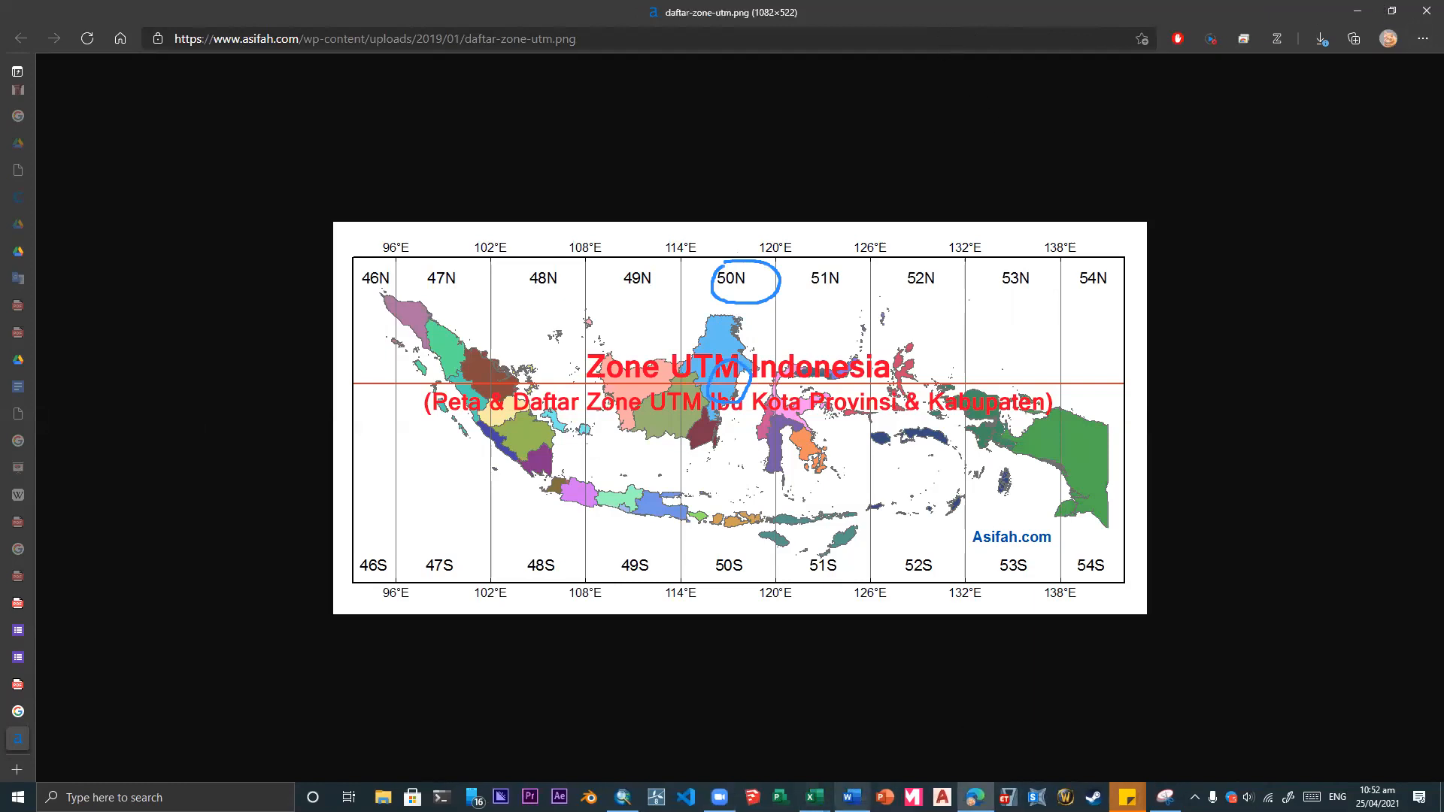
left_click(623, 796)
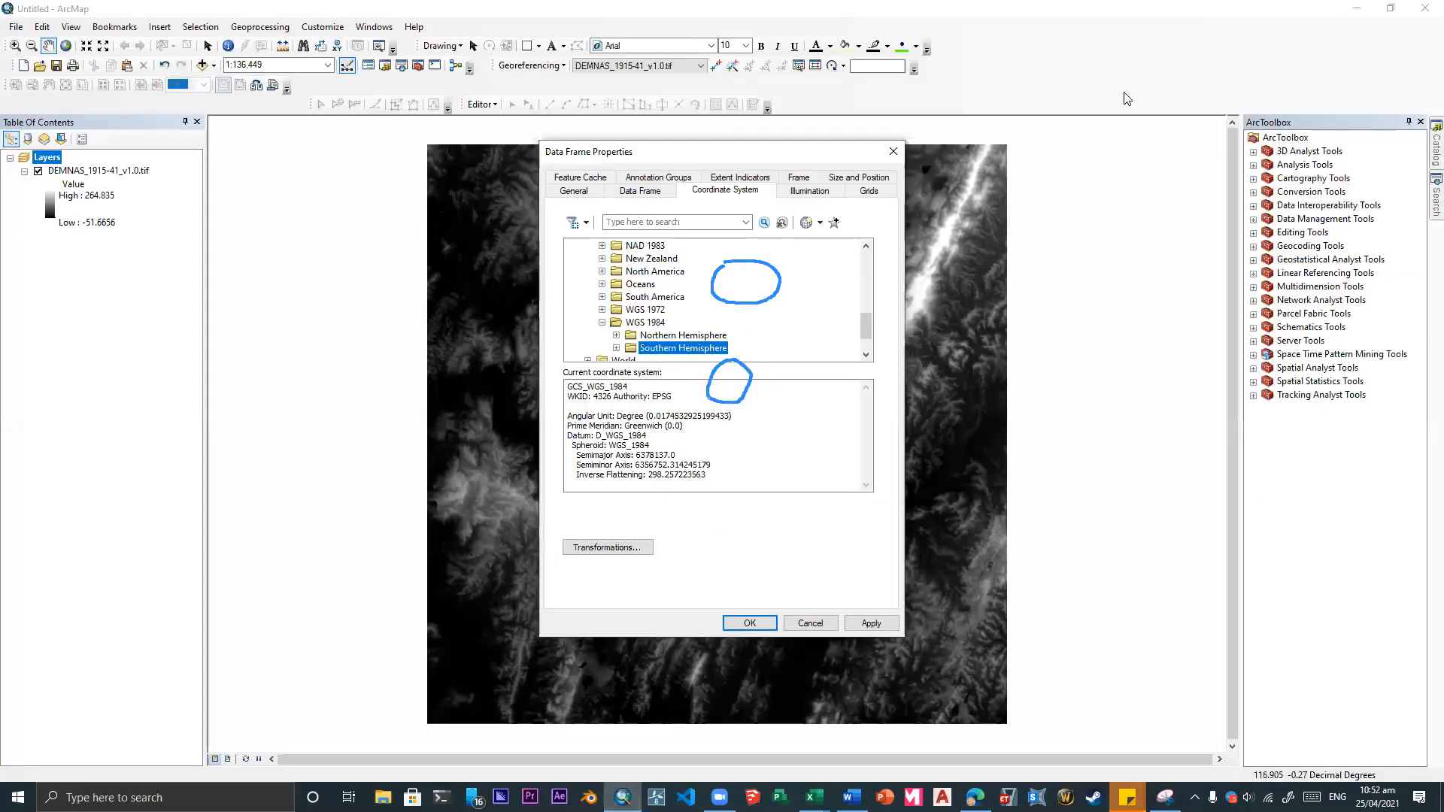
left_click(1127, 98)
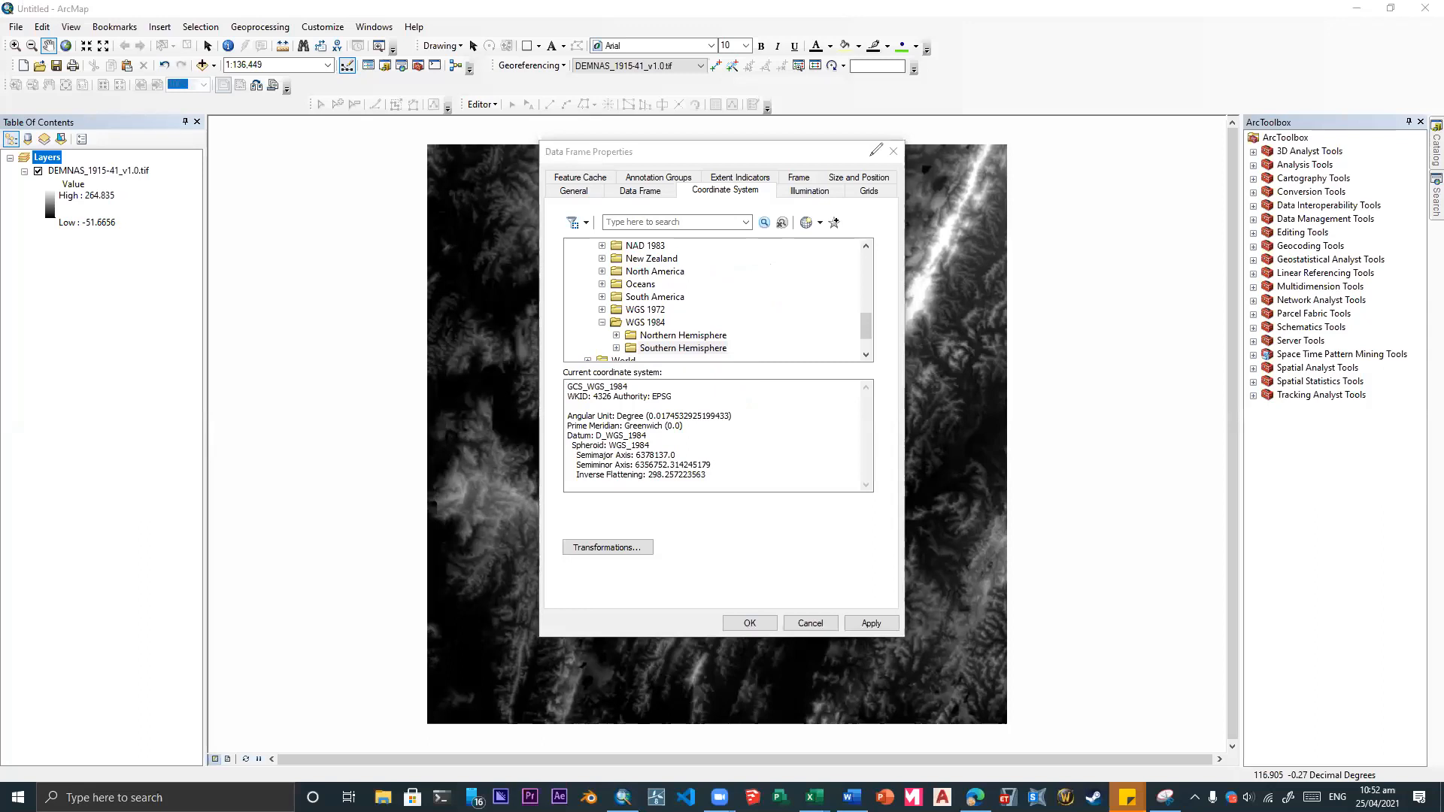
- Set the data frame's coordinate system to WGS 1984 UTM Zone 50N from the Northern Hemisphere folder
left_click(681, 348)
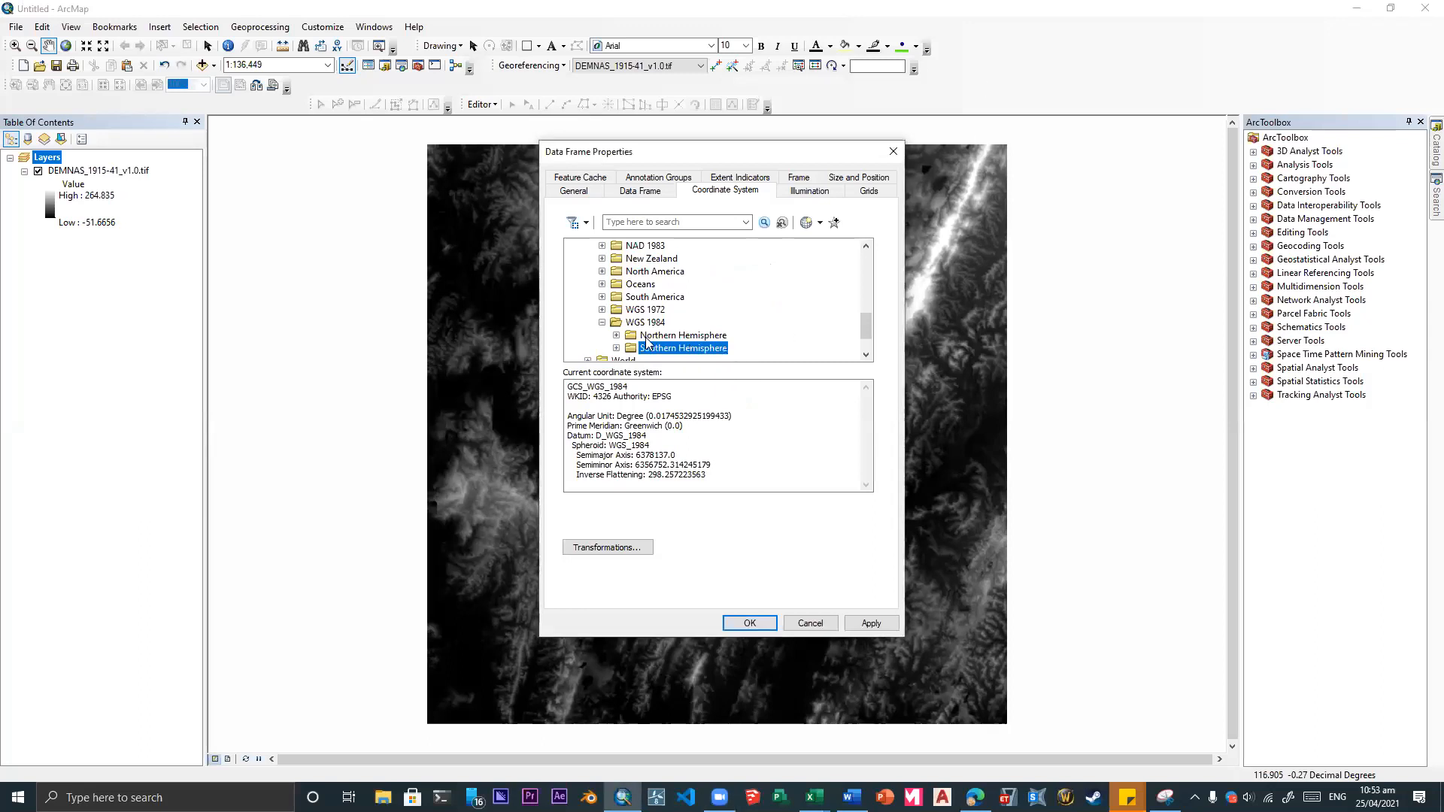
left_click(616, 336)
scroll(666, 345, "down", 8)
scroll(674, 342, "down", 1)
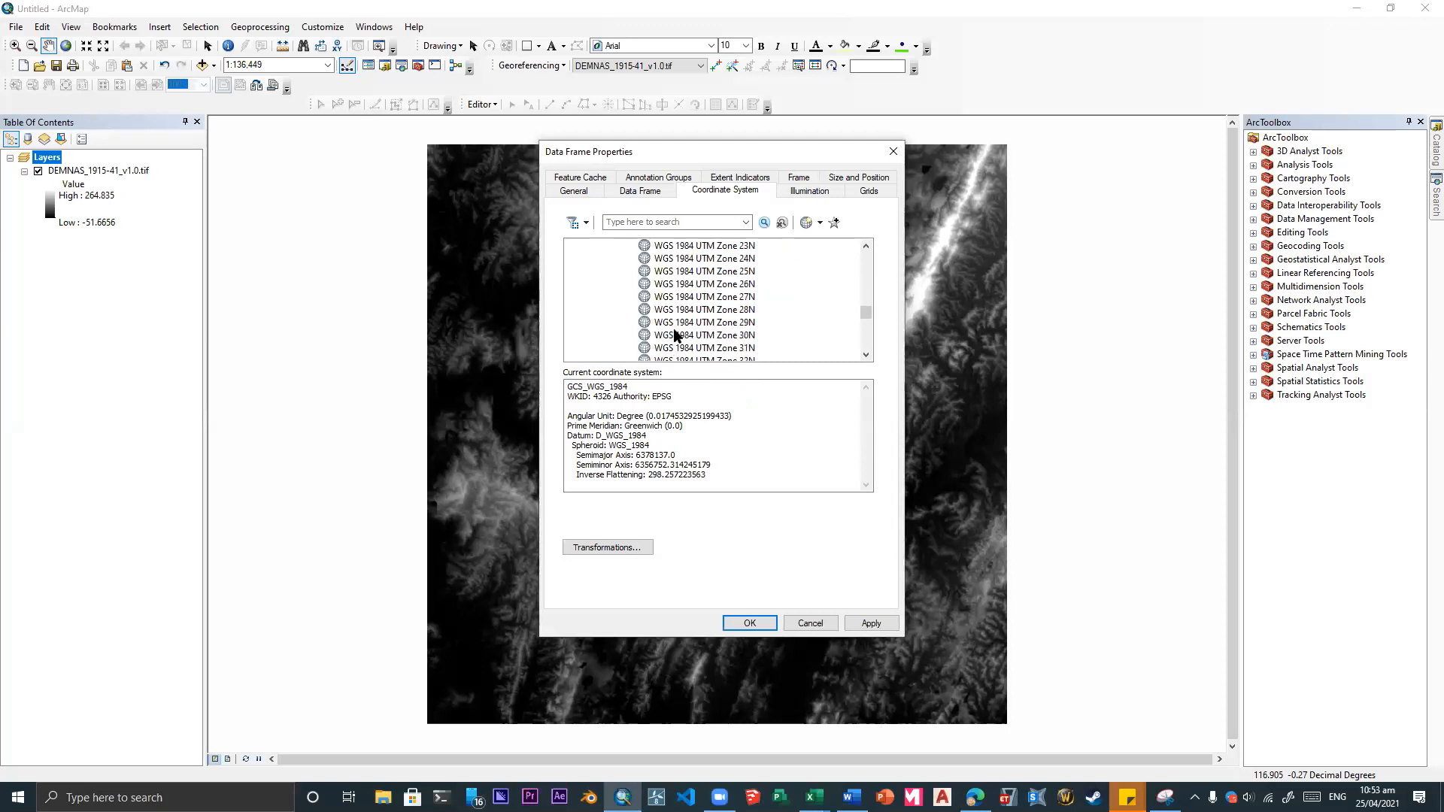
scroll(681, 331, "down", 6)
left_click(695, 285)
left_click(752, 624)
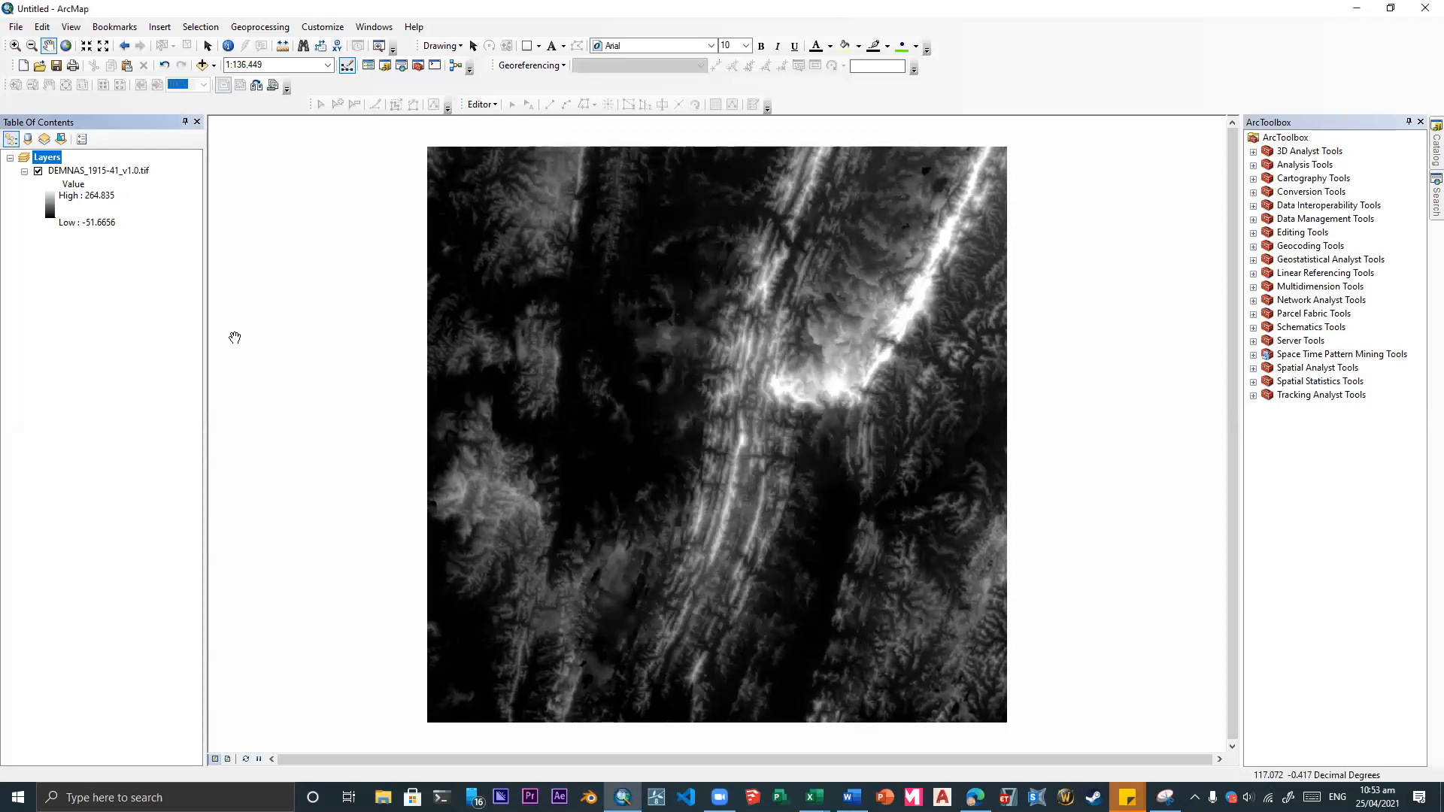
left_click(120, 170)
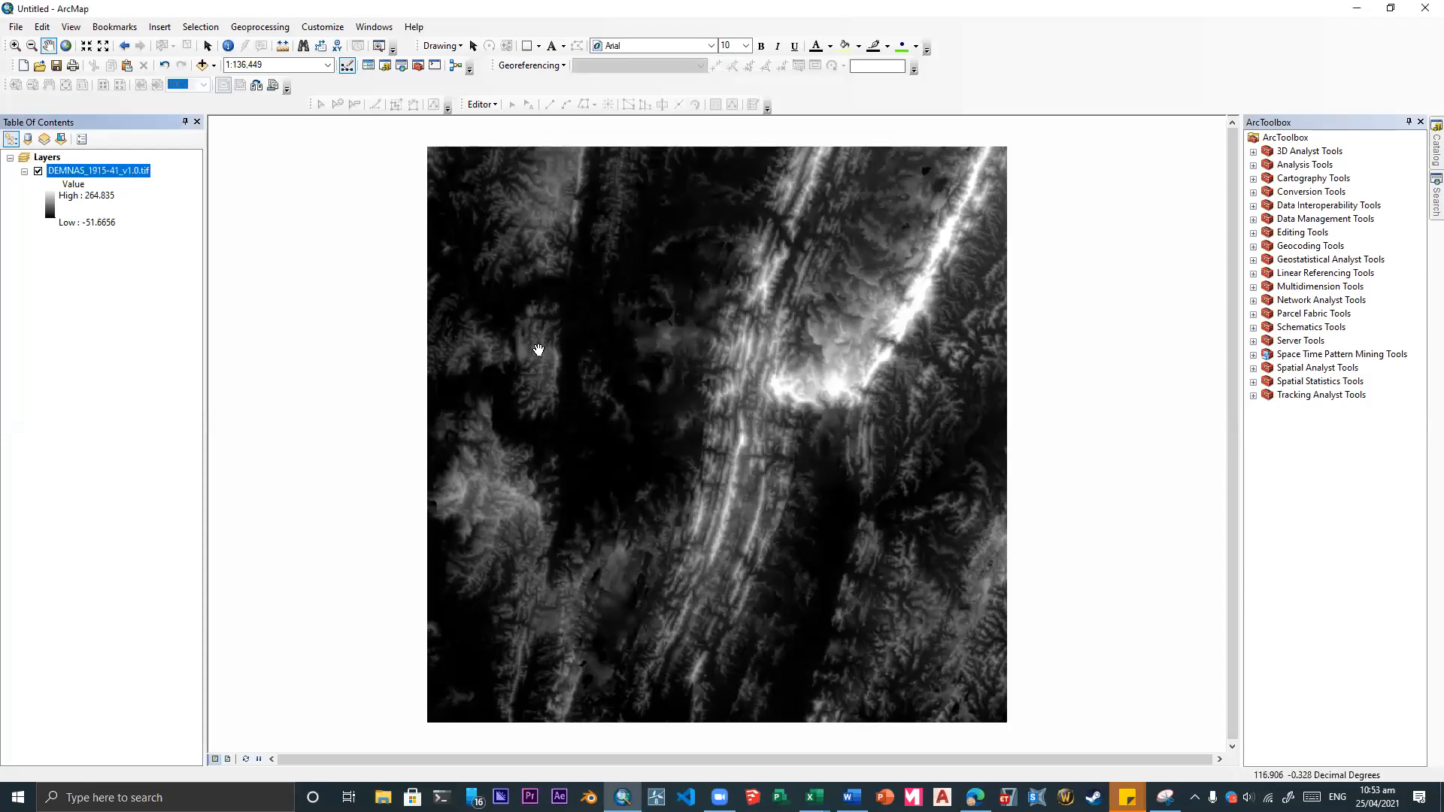
right_click(104, 175)
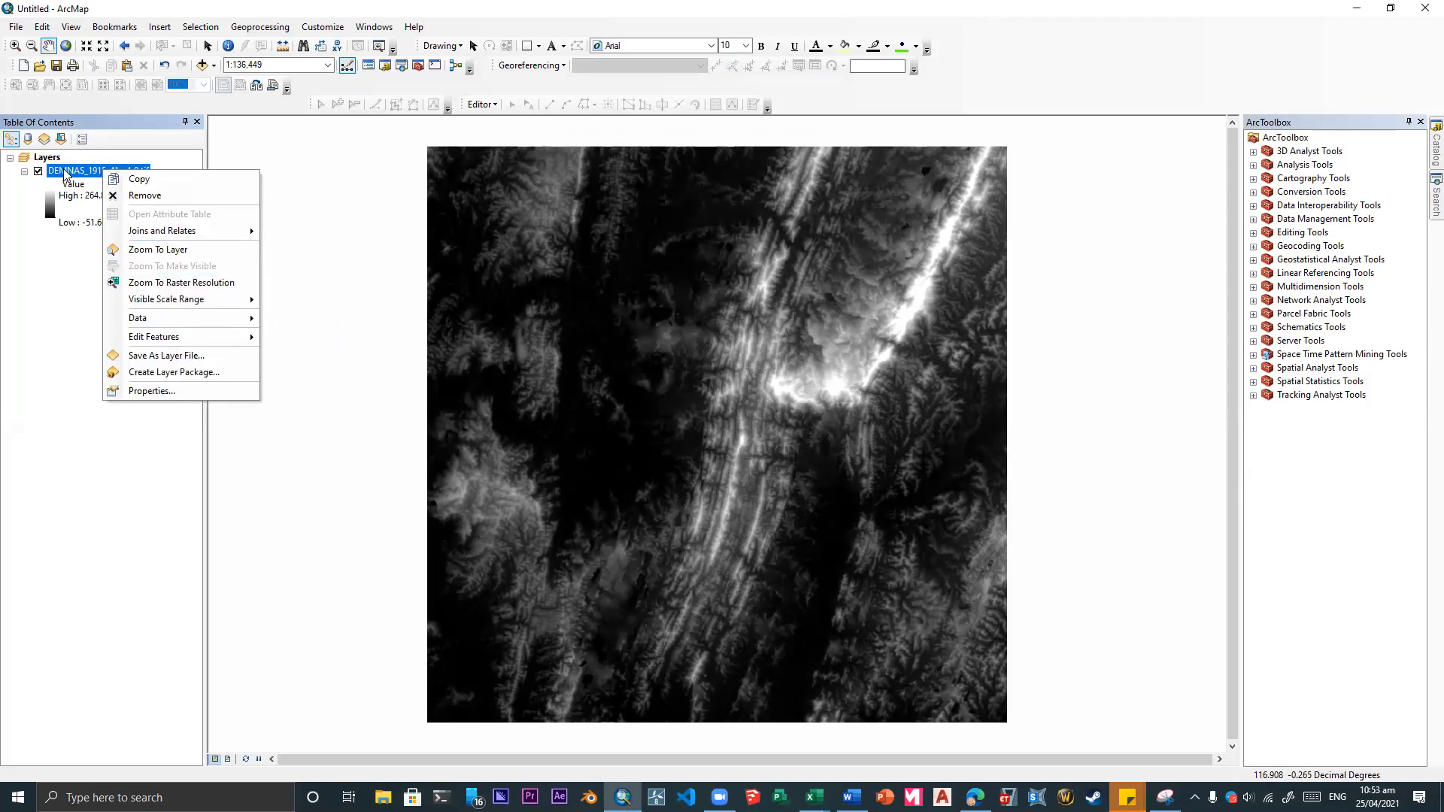
left_click(47, 399)
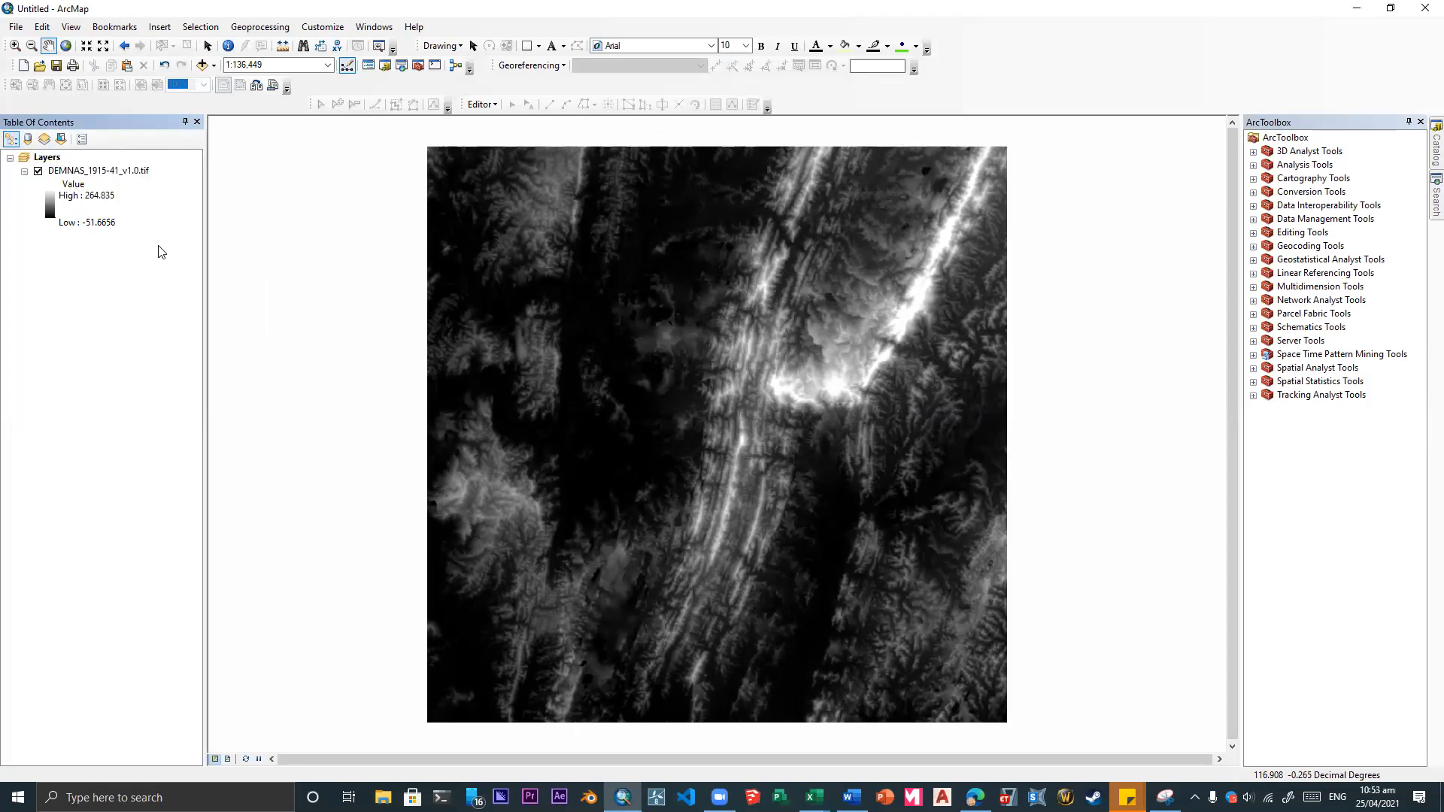
- Rename the DEMNAS_1915-41_v1.0.tif layer to DEMNAS FULL 1915-41 in its layer properties
right_click(119, 172)
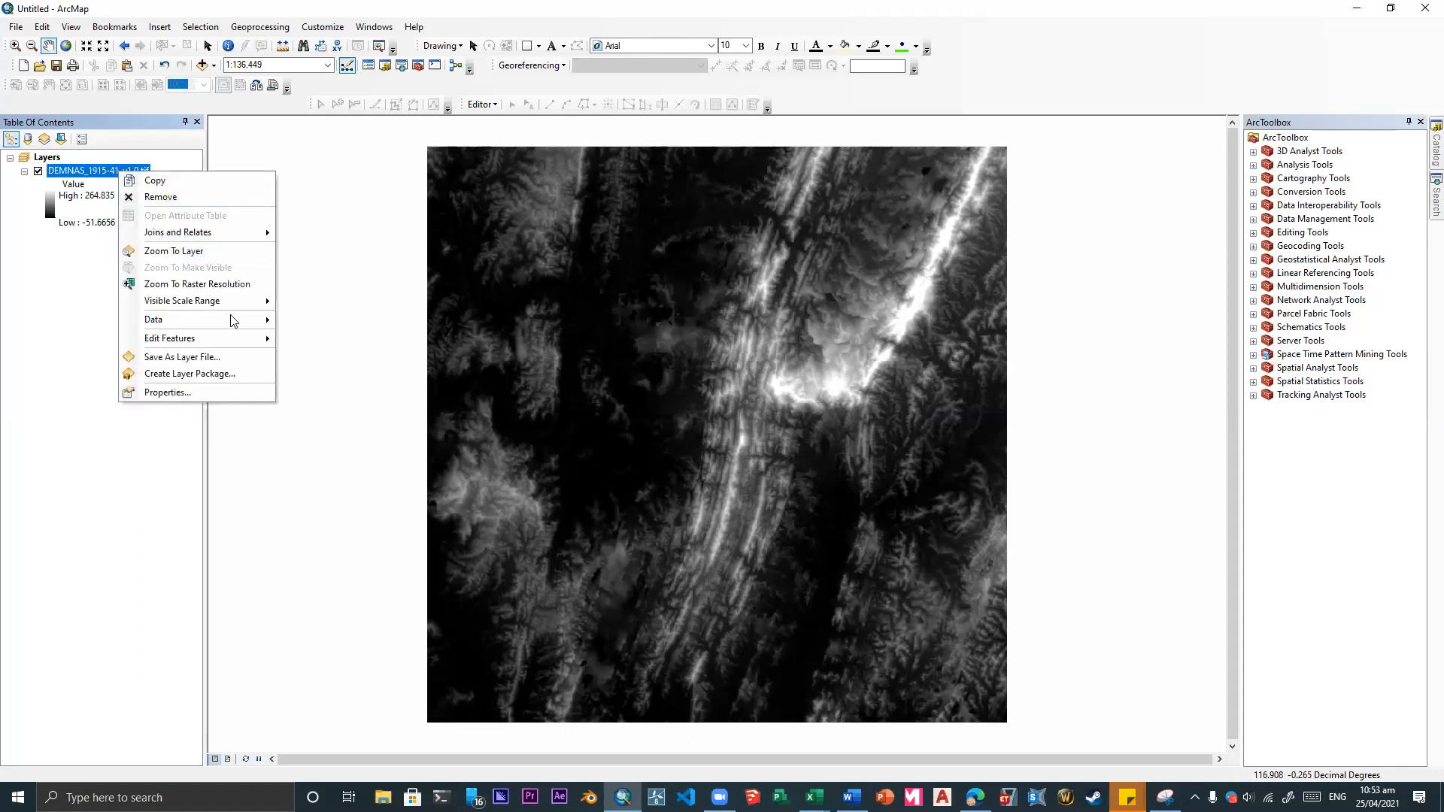
left_click(76, 172)
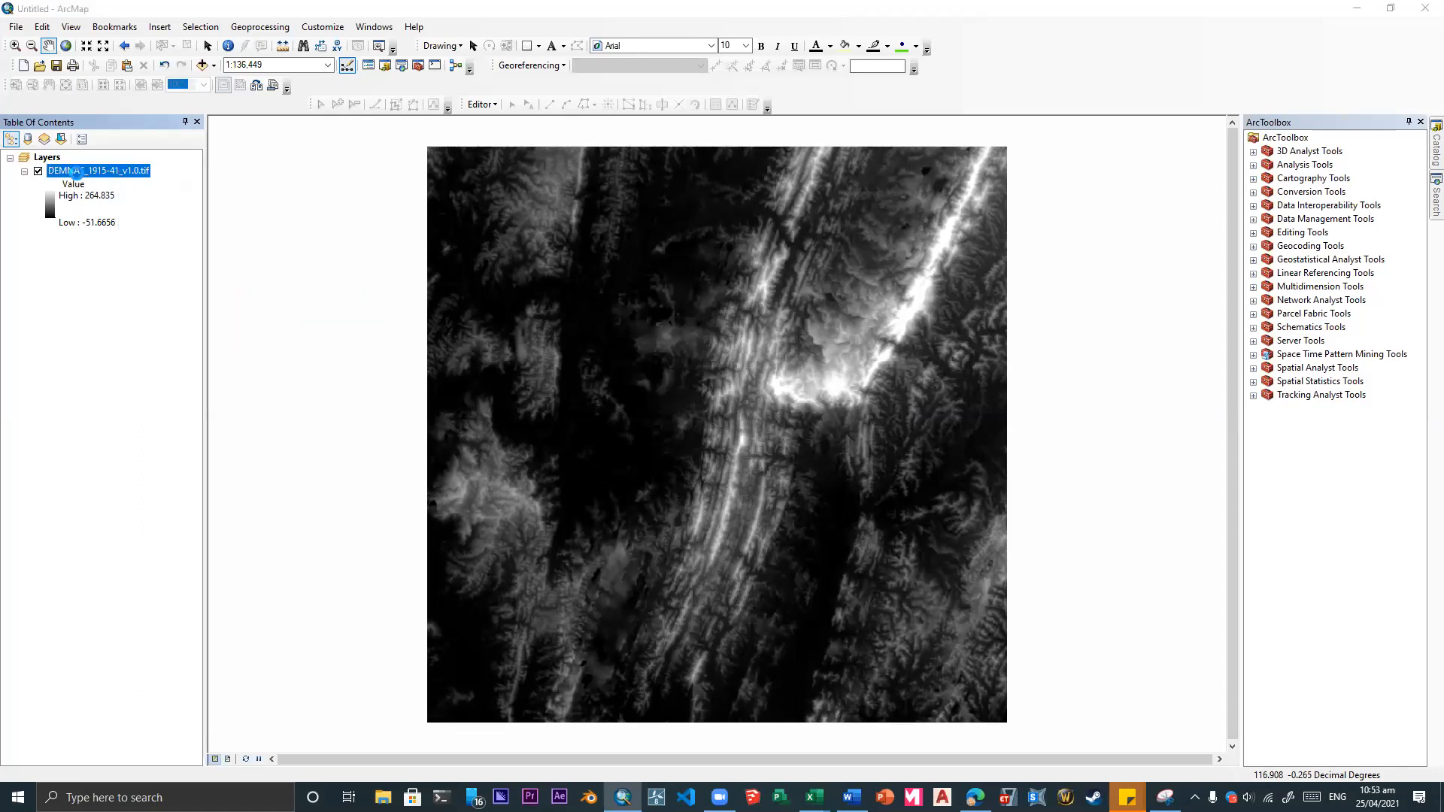
double_click(143, 171)
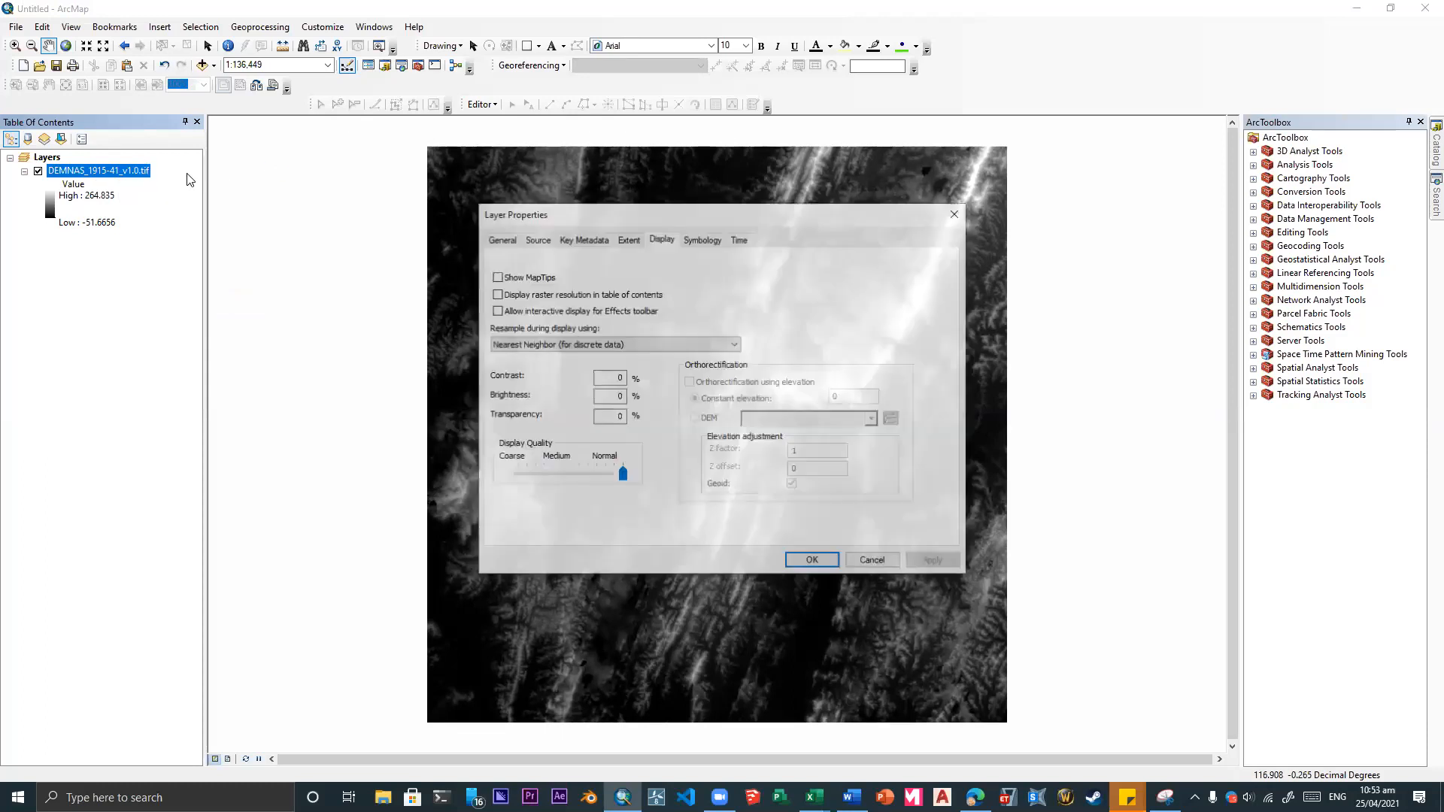
left_click(500, 239)
key("BackSpace")
key("ctrl+z")
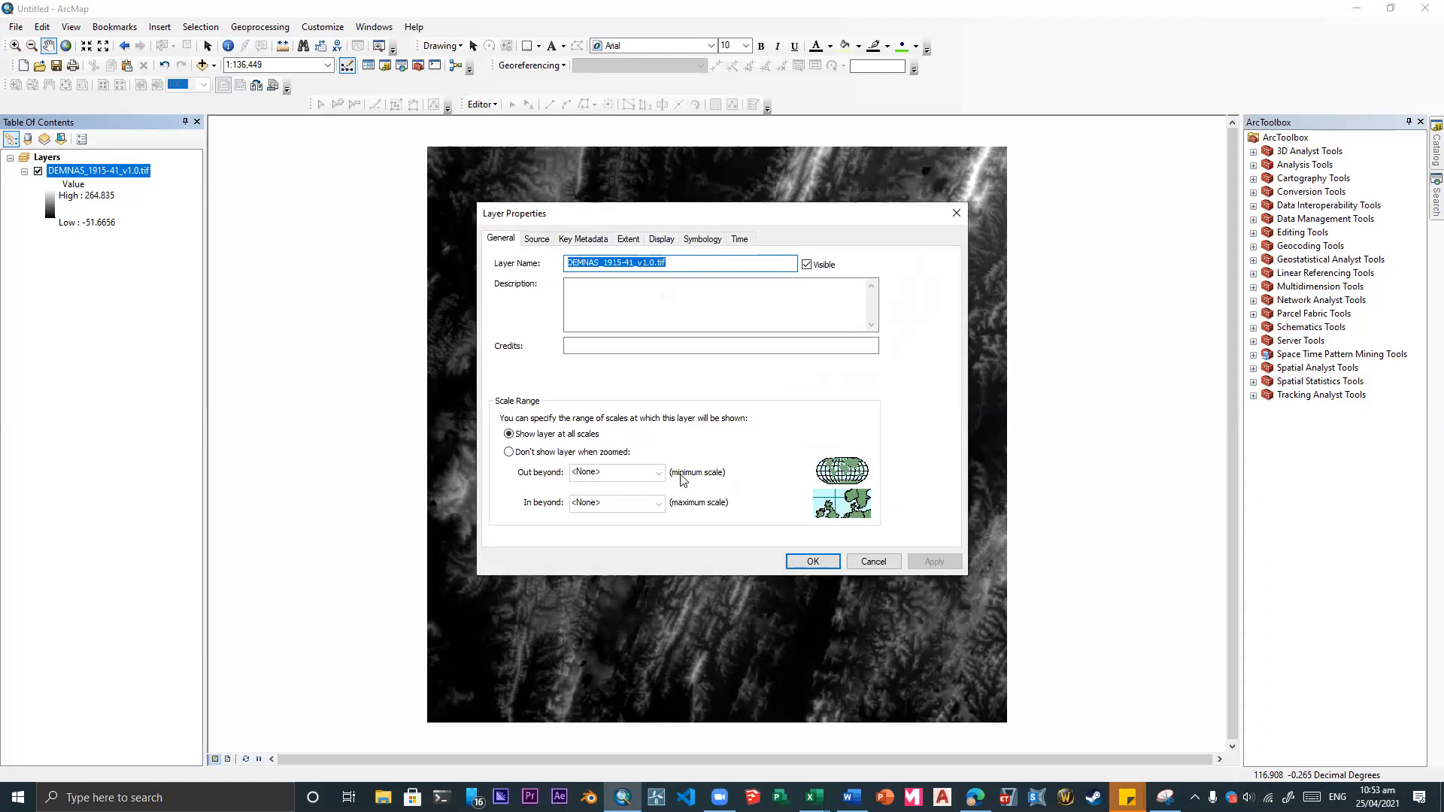
type("DEMNAS F")
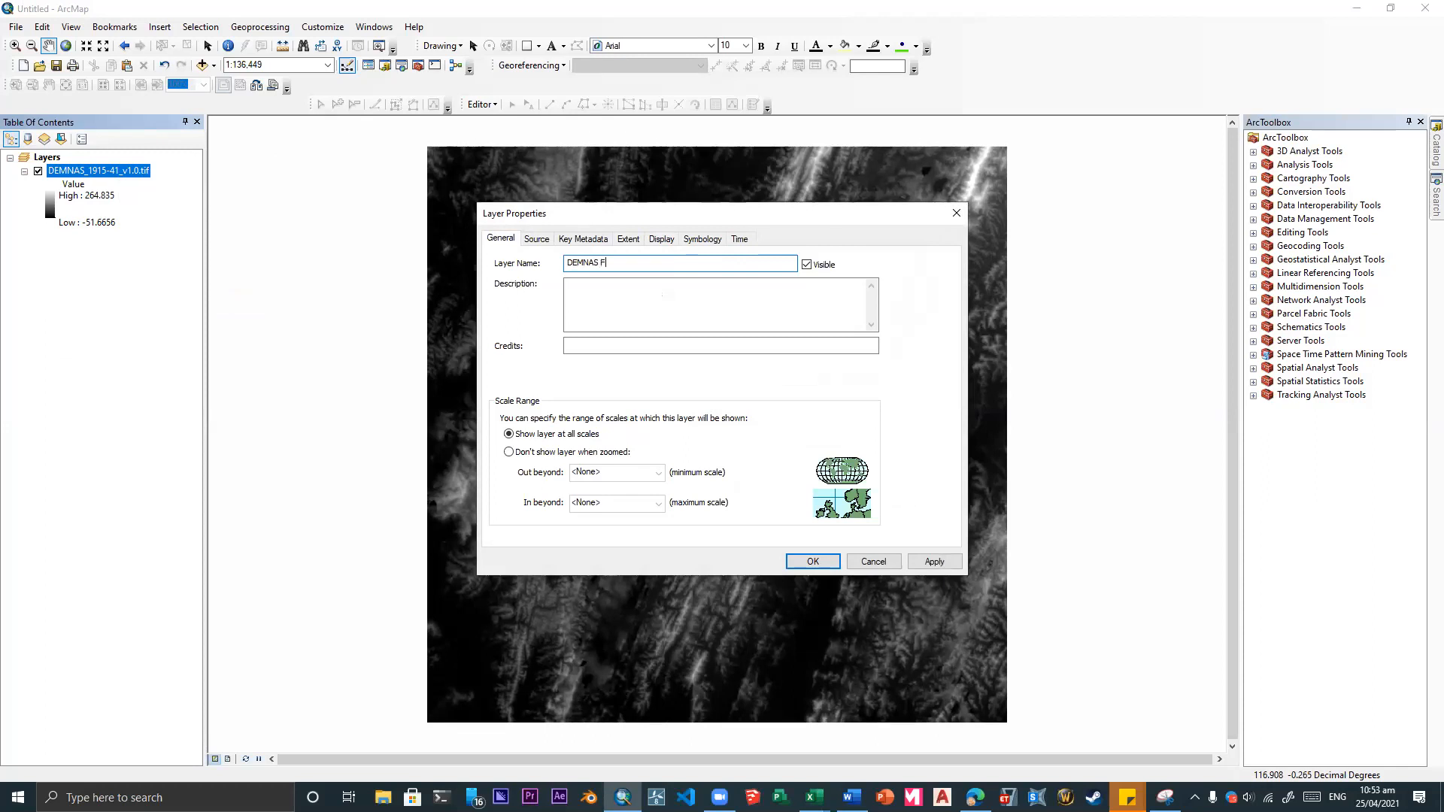
type("ULL 1915-41")
key("Return")
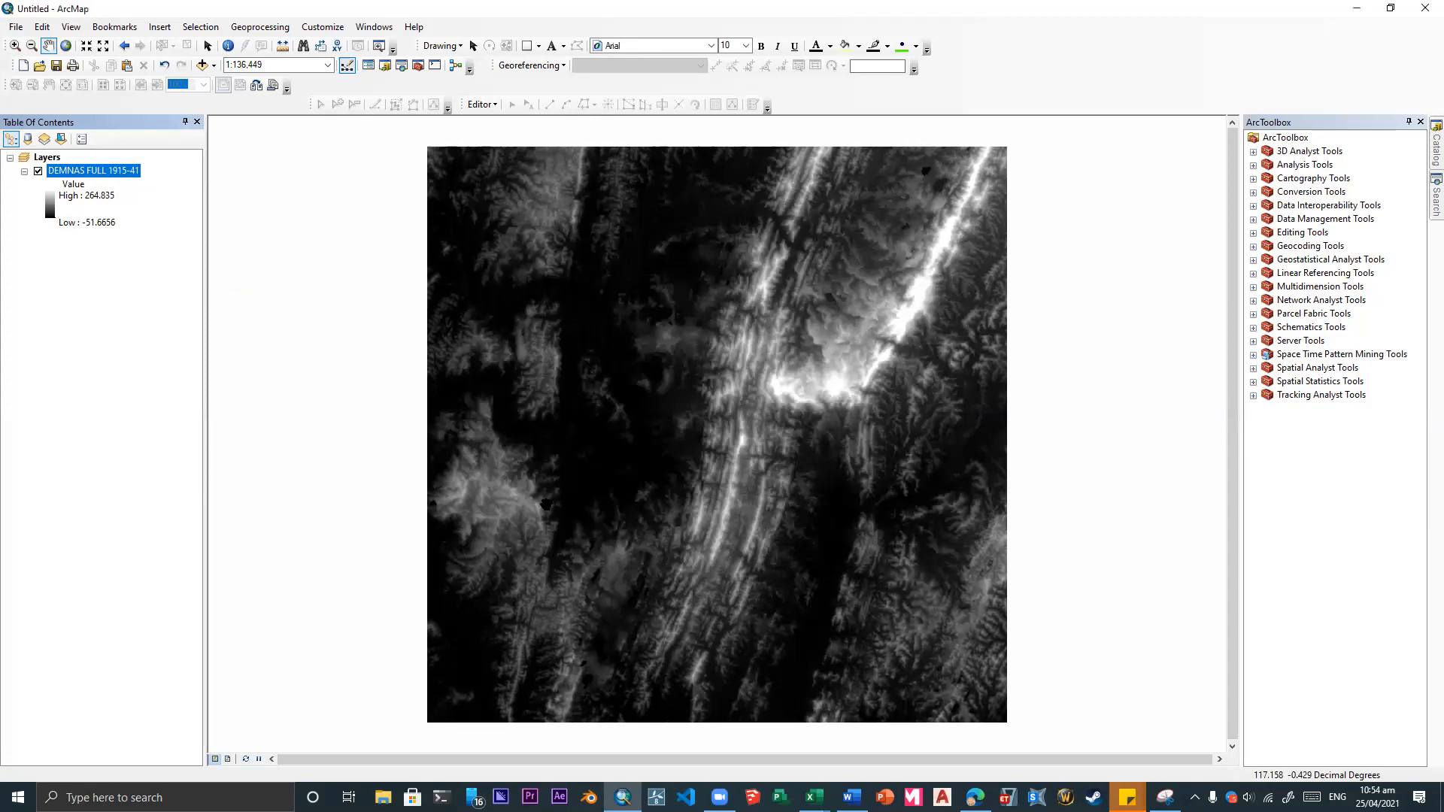
- Add the DEMNAS_1915-42_v1.0.tif raster from the DEMNAS folder to the map
left_click(201, 64)
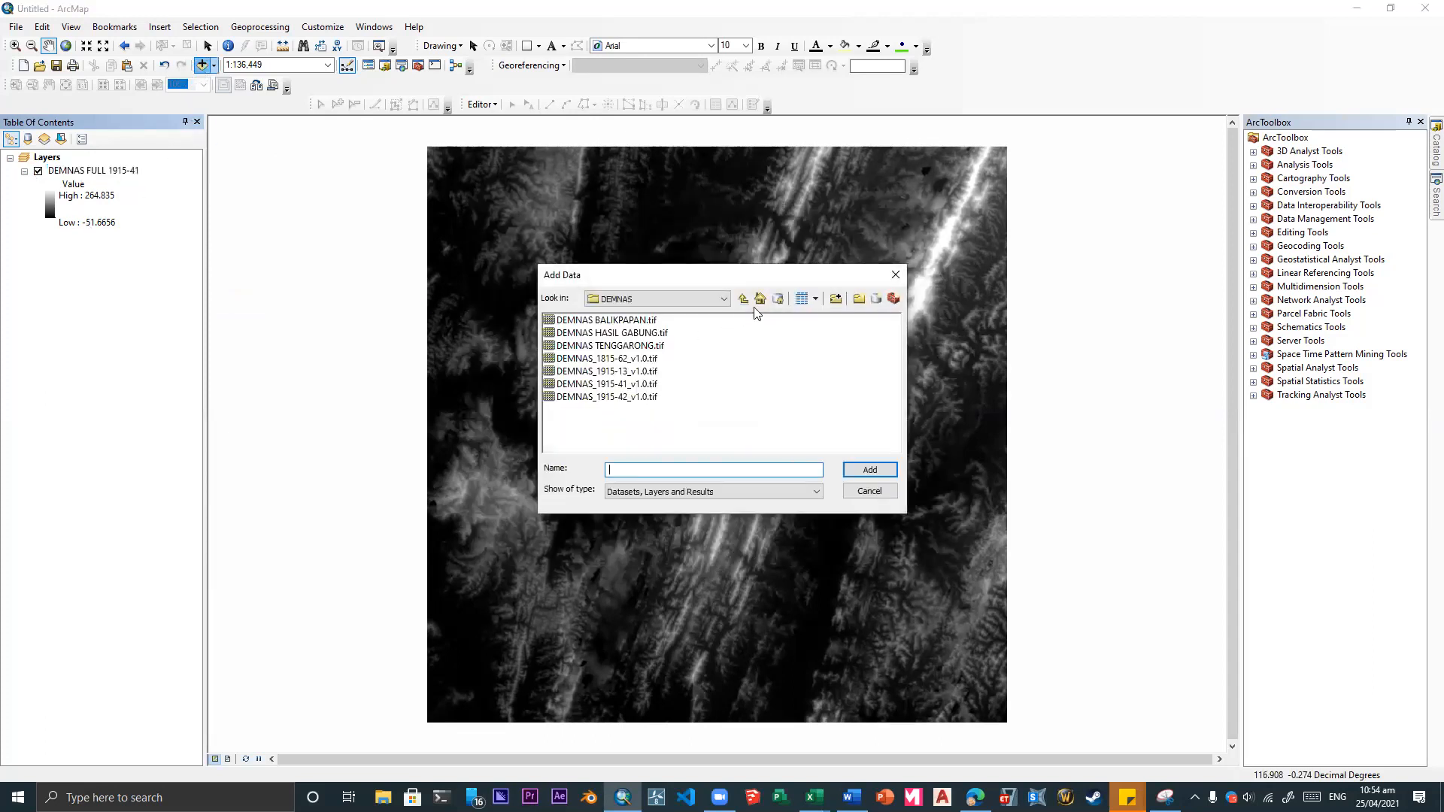
left_click(591, 387)
left_click(593, 396)
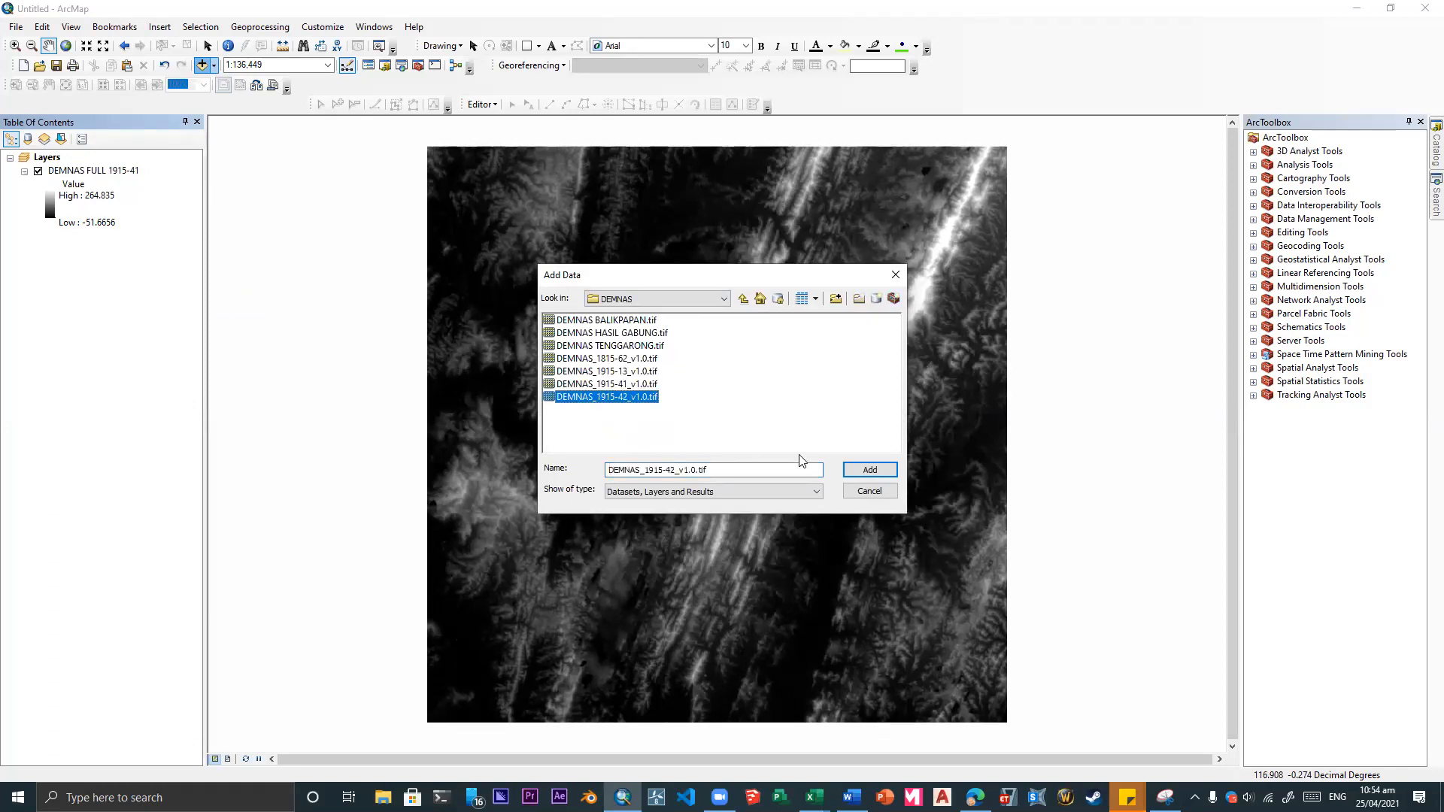
left_click(865, 472)
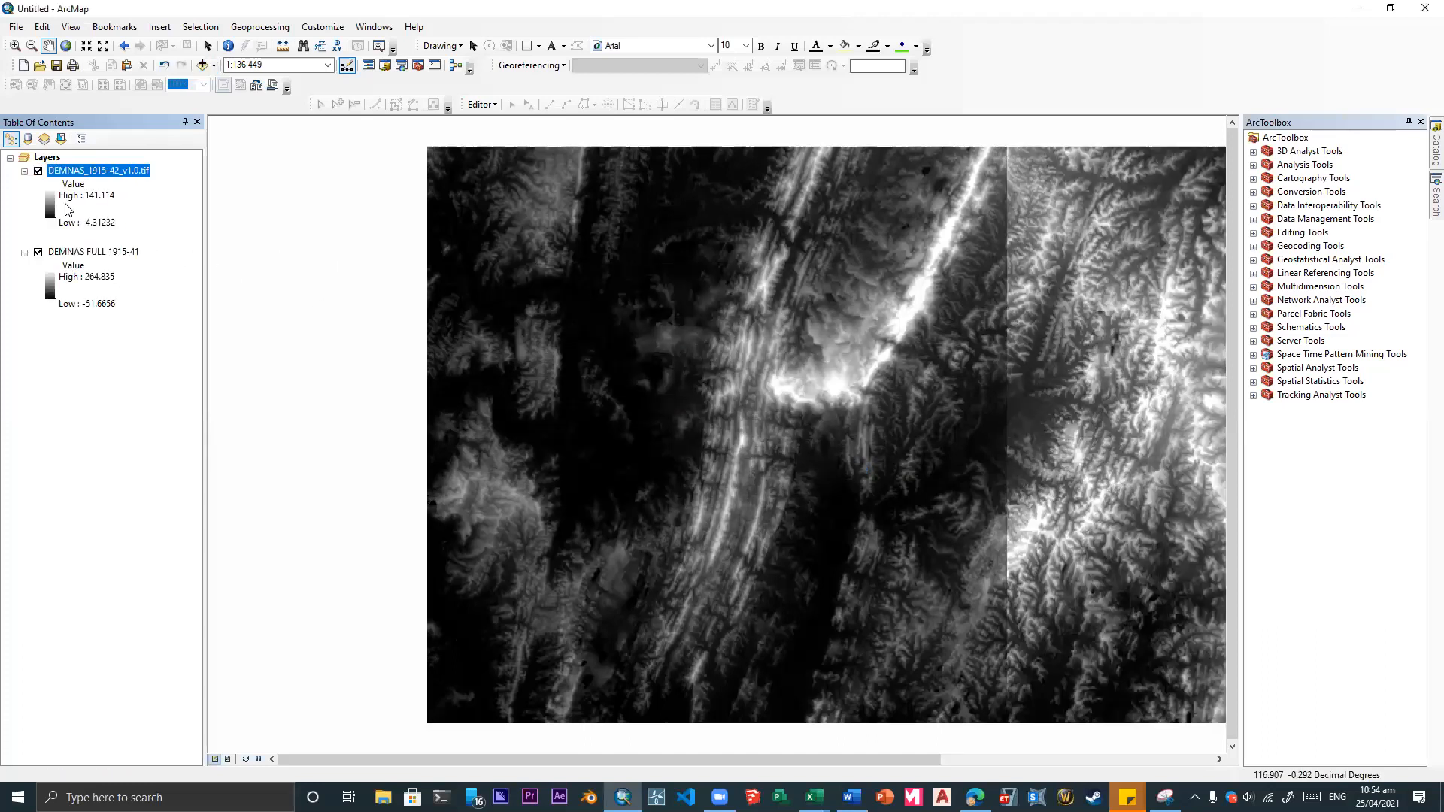
- Rename the DEMNAS_1915-42_v1.0.tif layer to DEMNAS FULL 1915-42.tif in its layer properties
left_click(83, 251)
left_click(84, 172)
left_click(84, 254)
left_click(92, 172, "ctrl")
left_click(91, 168)
right_click(91, 168)
double_click(80, 166)
left_click(656, 276)
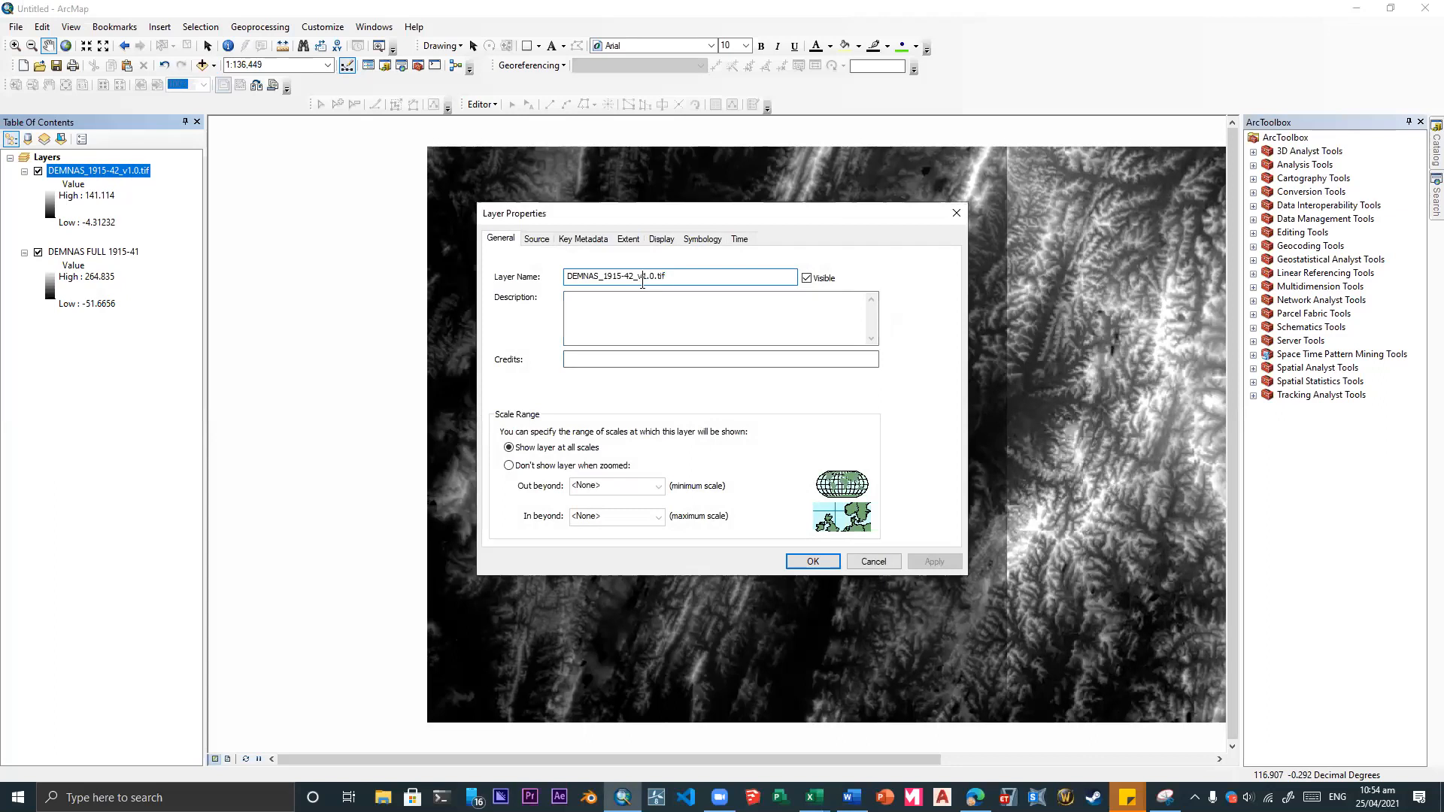
left_click_drag(644, 276, 602, 276)
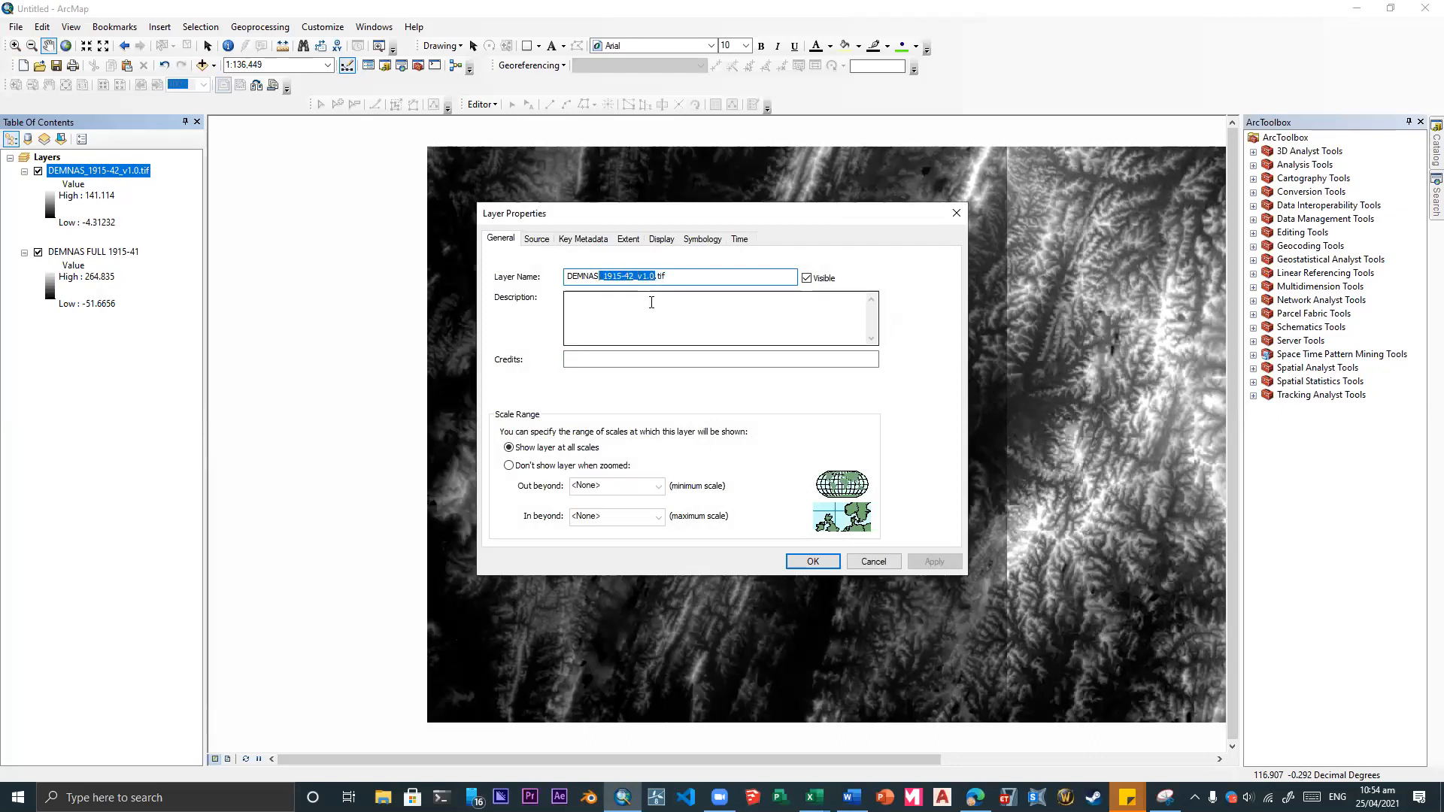
key("BackSpace")
type("FULL")
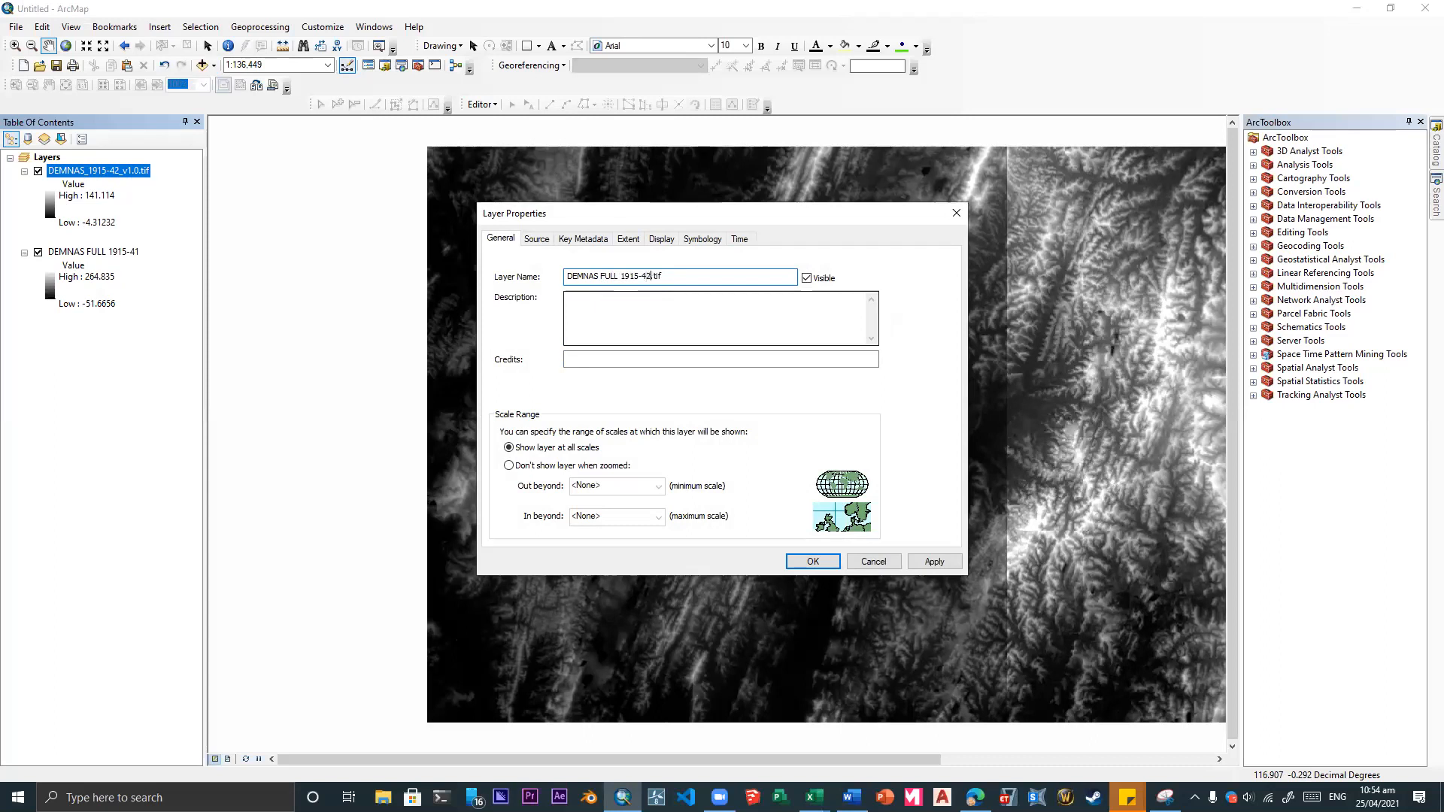
key("Return")
left_click_drag(959, 270, 668, 377)
left_click_drag(812, 347, 1005, 303)
scroll(796, 328, "down", 1)
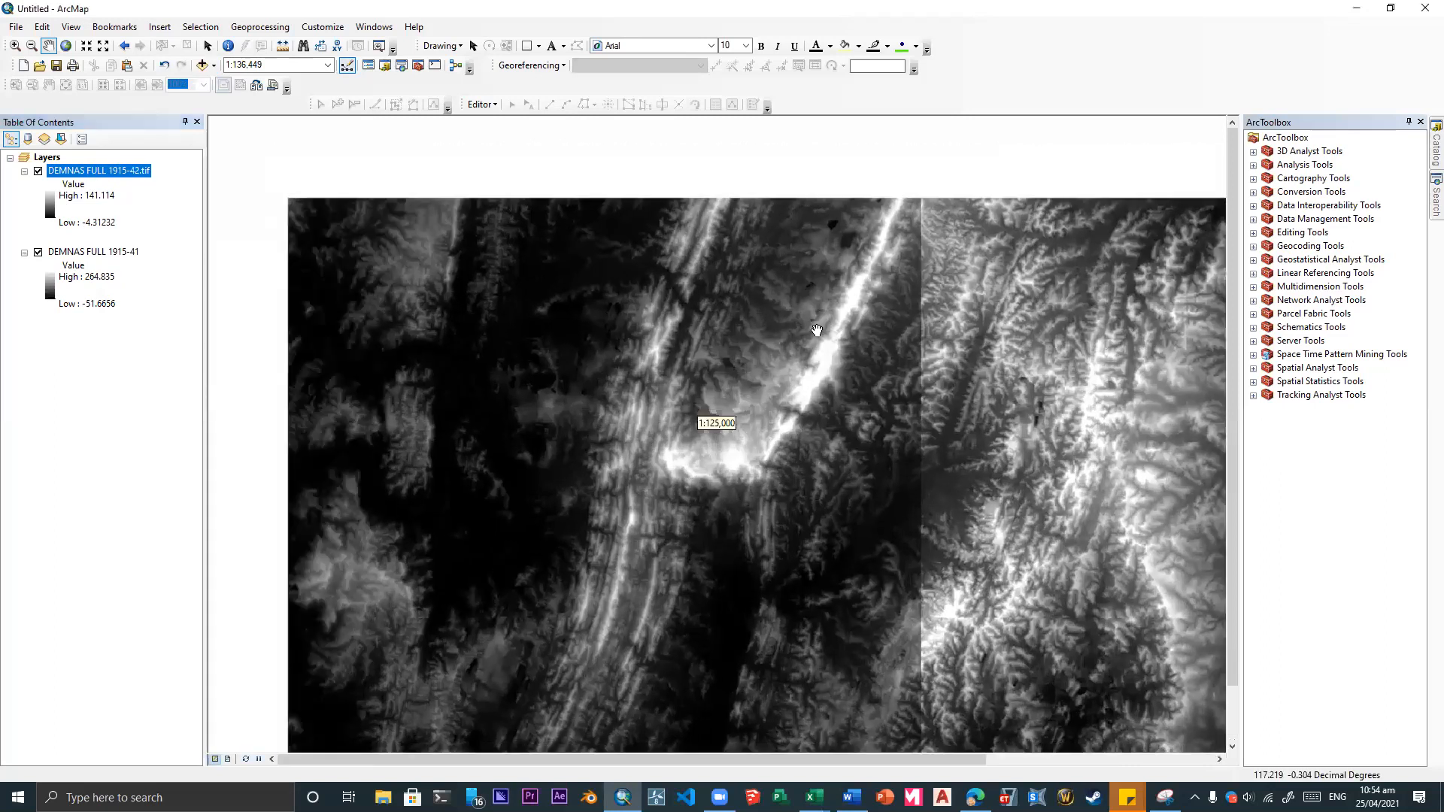
scroll(796, 328, "up", 2)
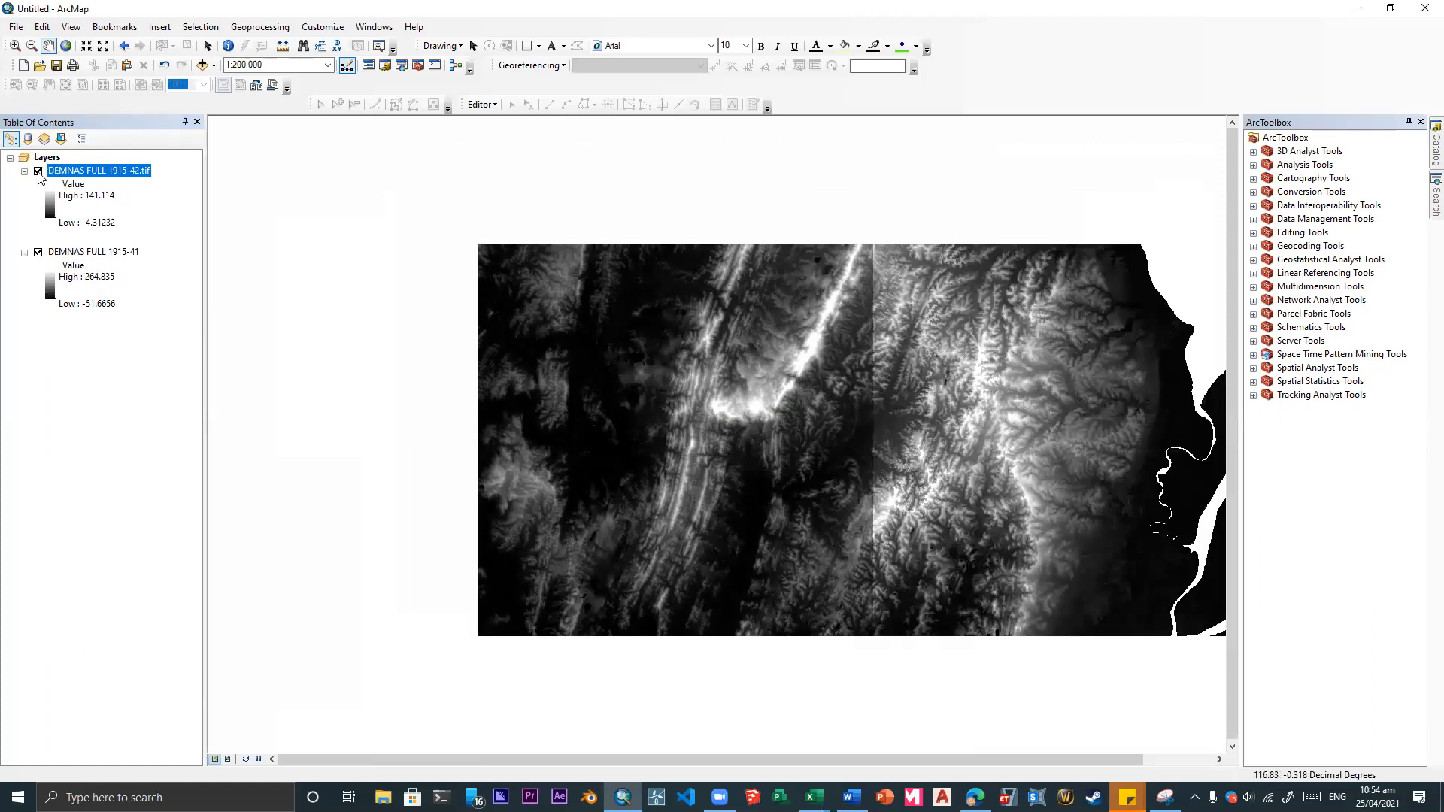
left_click_drag(107, 124, 27, 446)
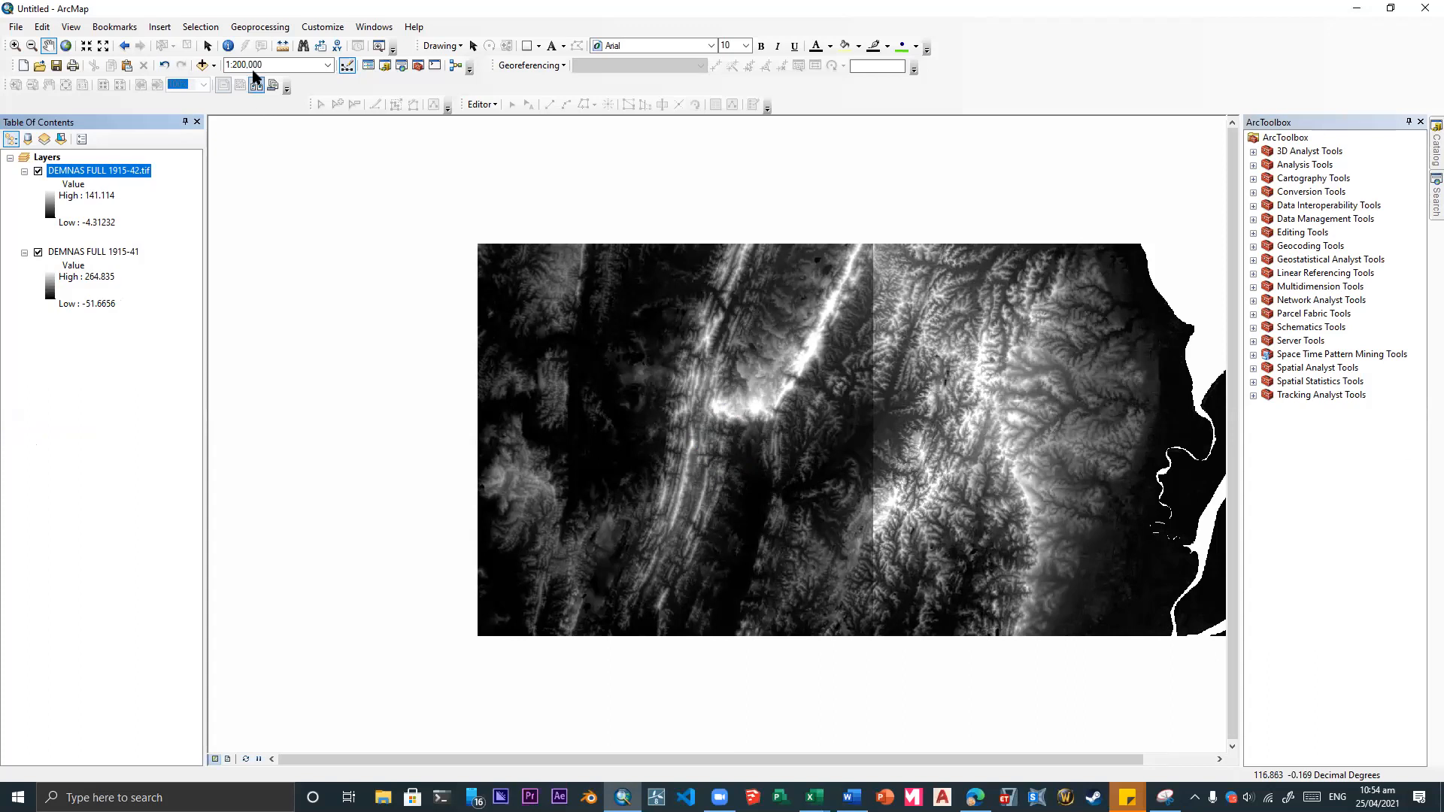
- Add the BANGUNAN_AR_50K.shp shapefile from the KOTASAMARINDA training folder to the map
left_click(202, 66)
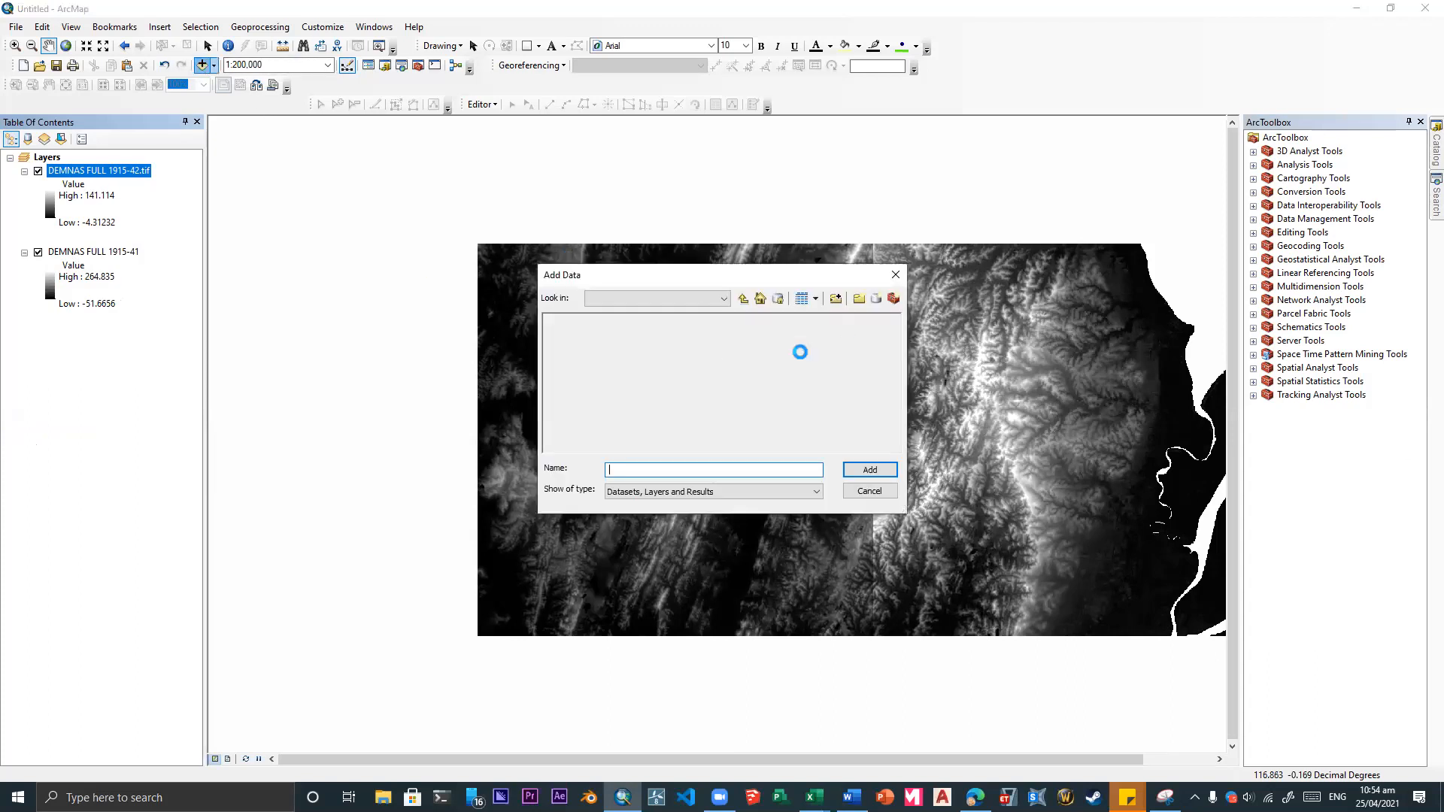
left_click(678, 304)
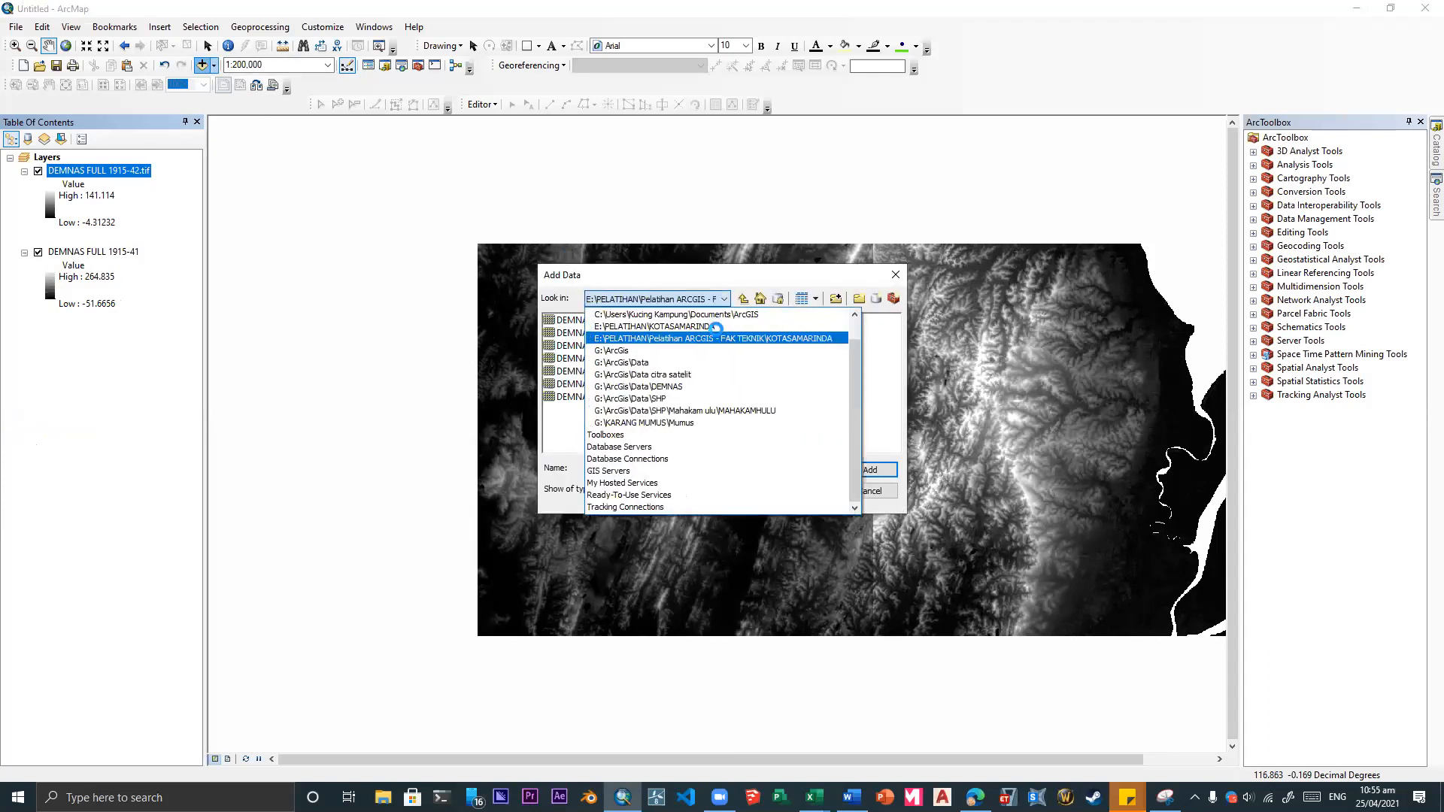
left_click(812, 358)
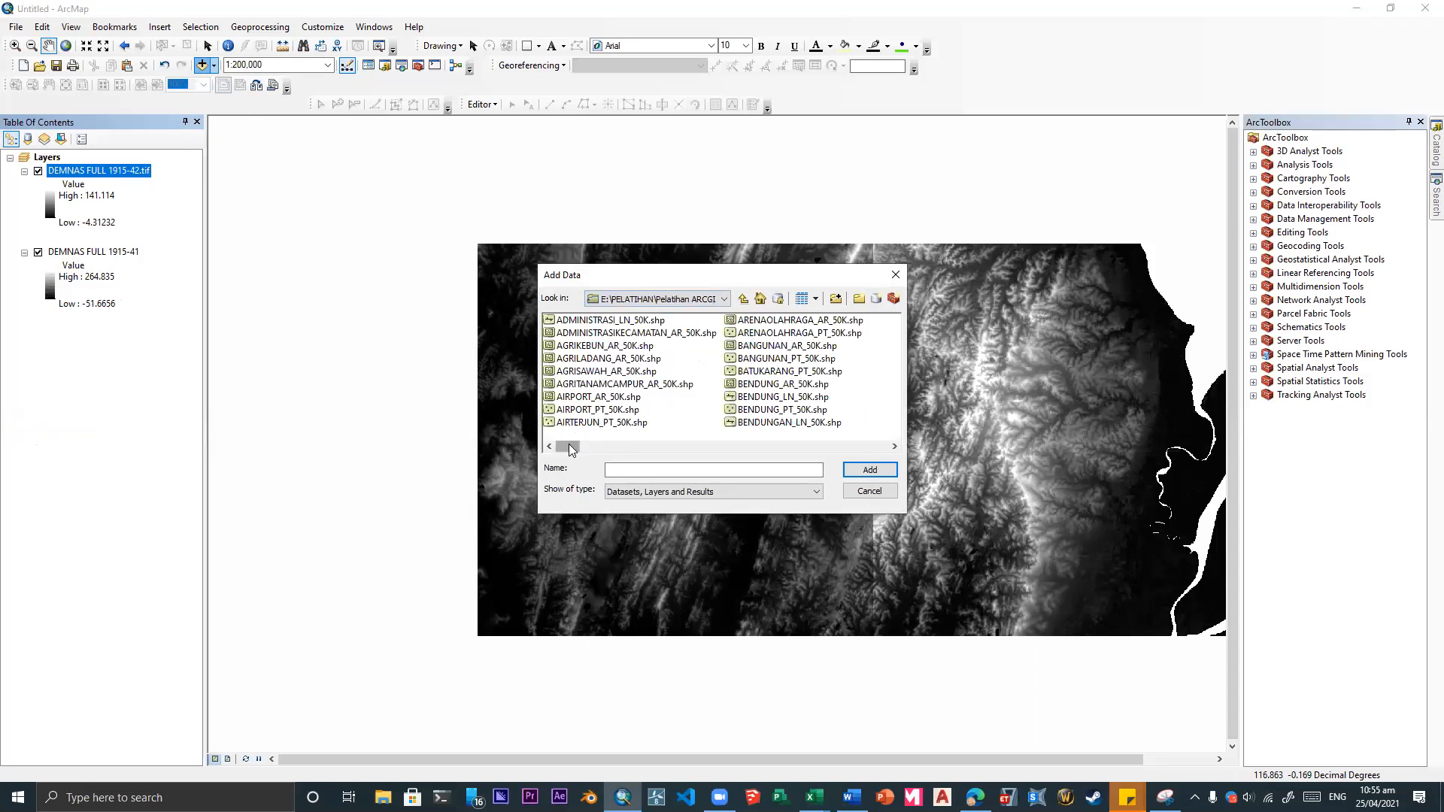
left_click(595, 371)
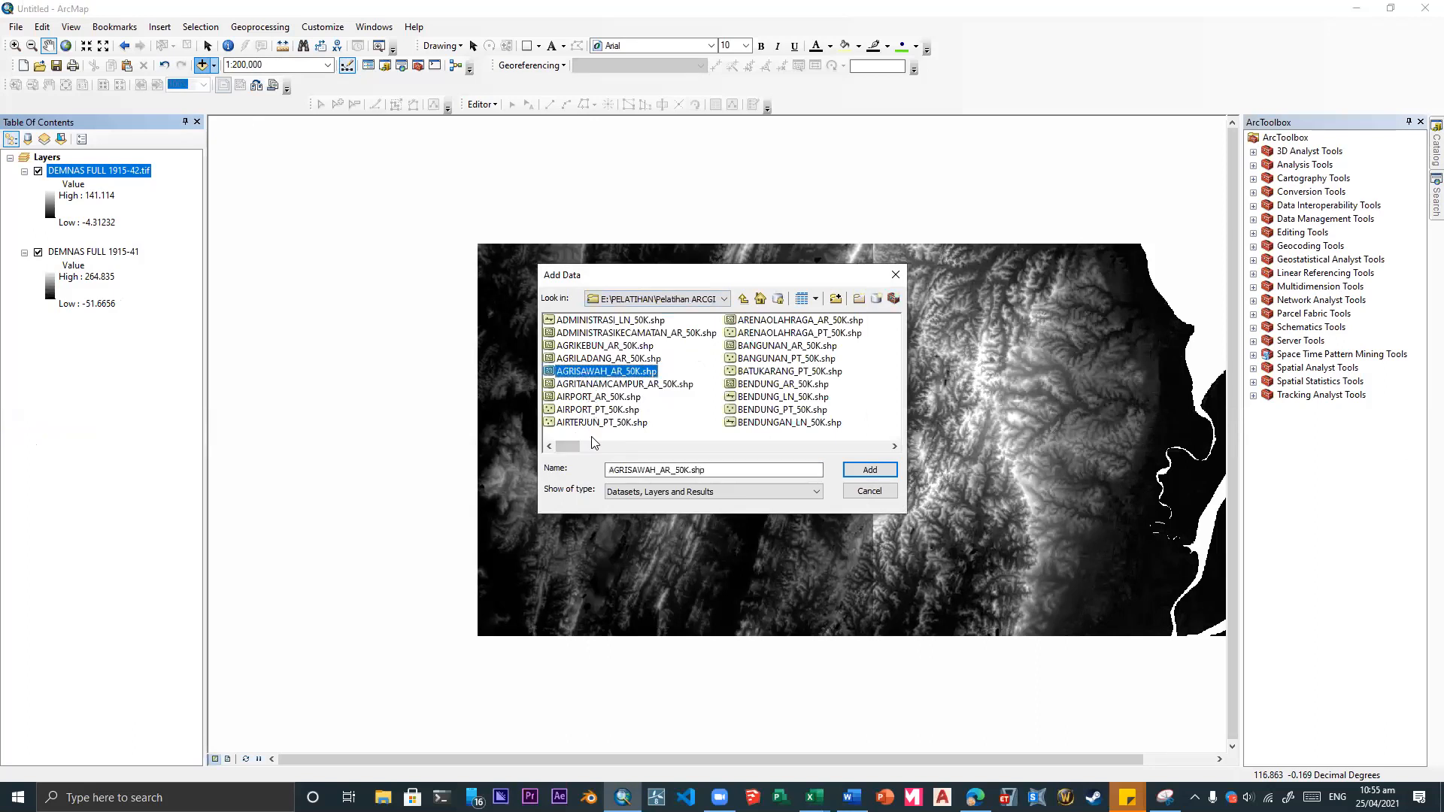
left_click(759, 347)
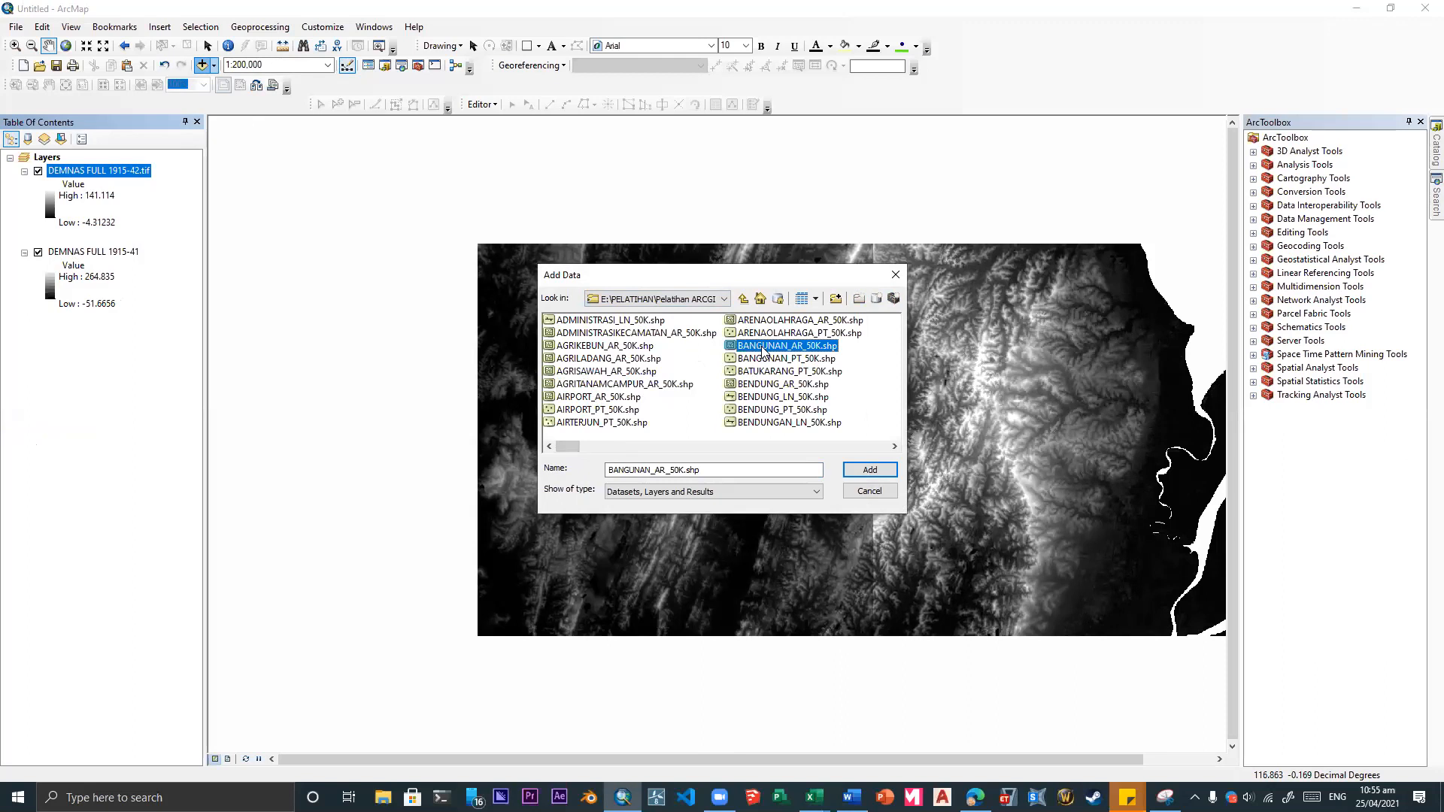
left_click(864, 472)
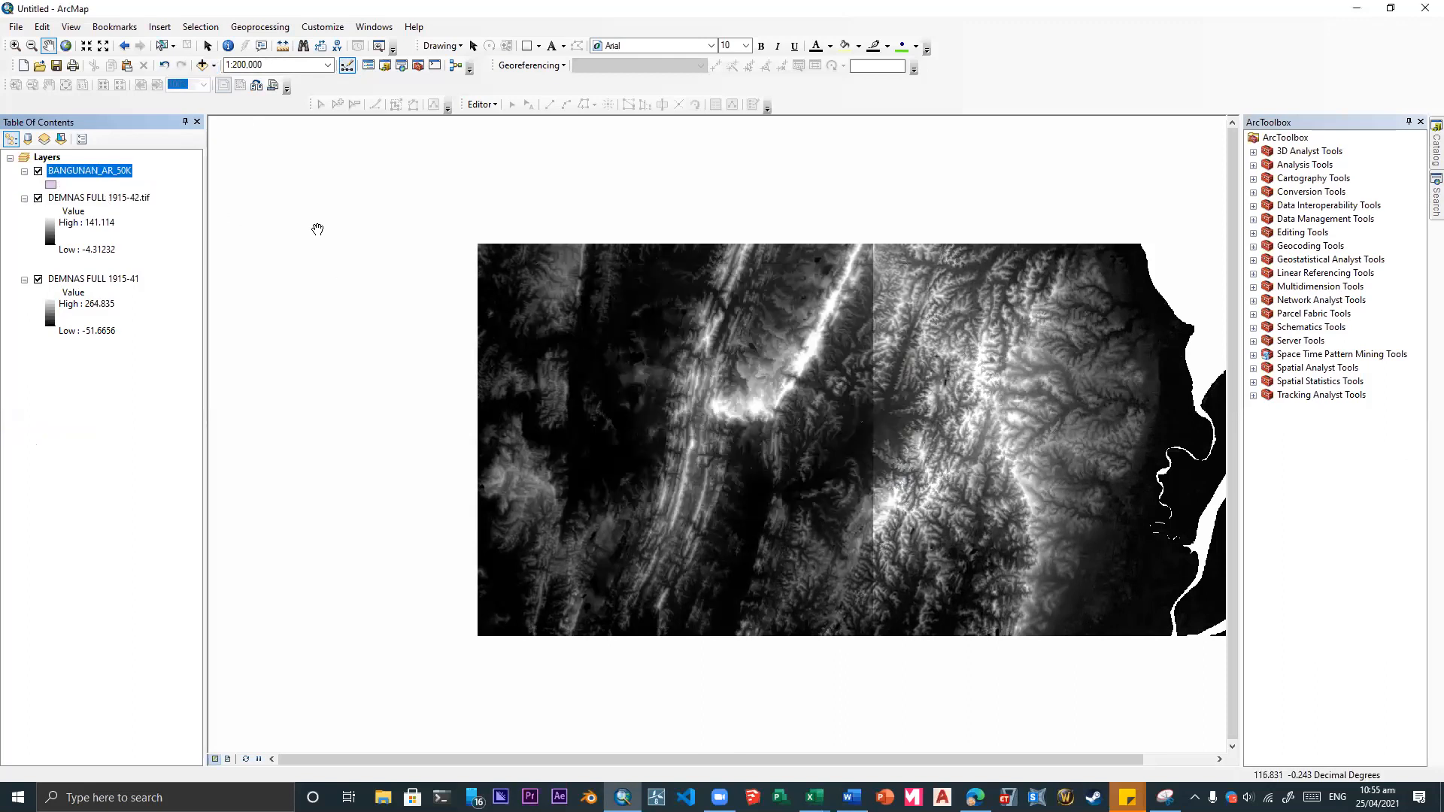
- Remove the BANGUNAN_AR_50K layer from the map
left_click_drag(691, 472, 648, 421)
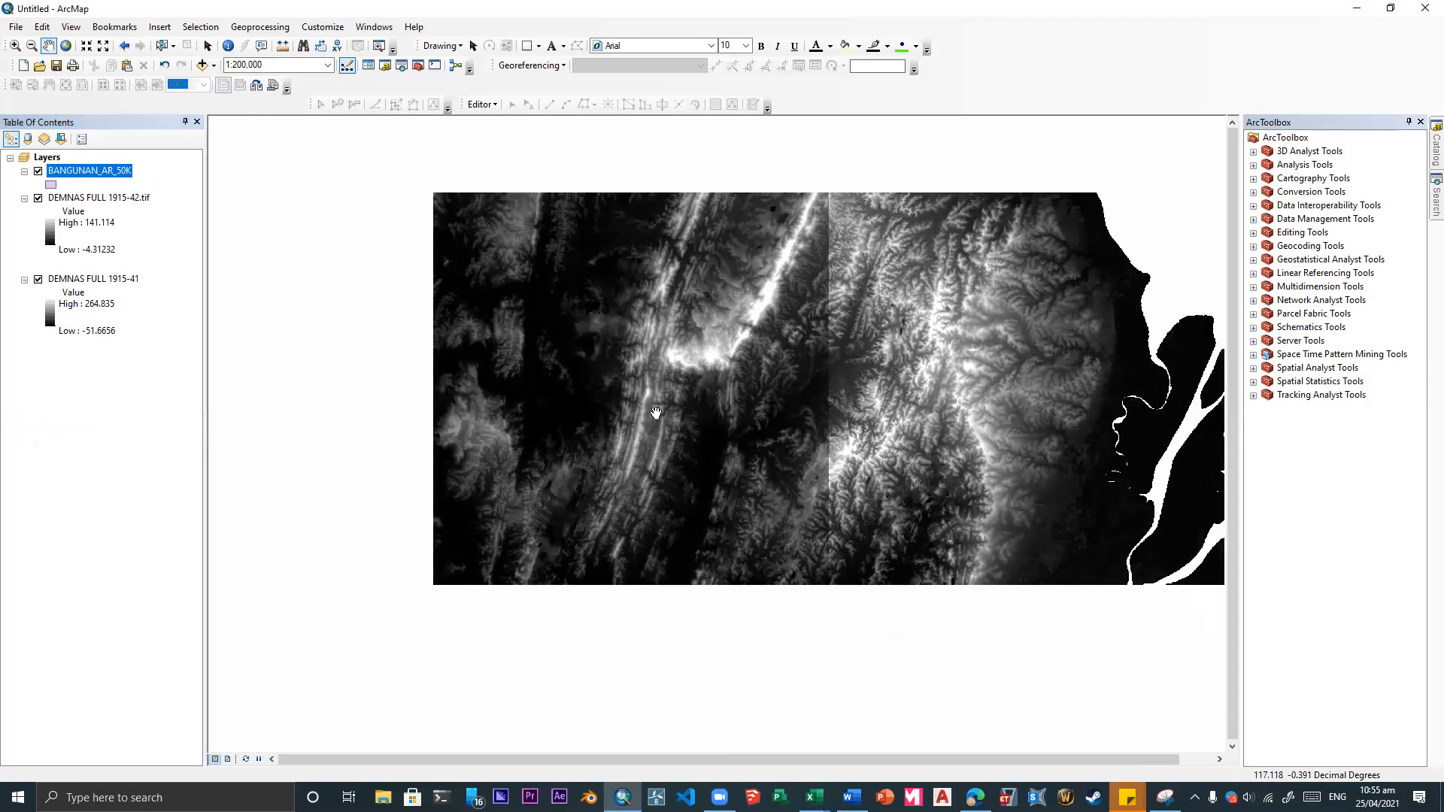
right_click(97, 175)
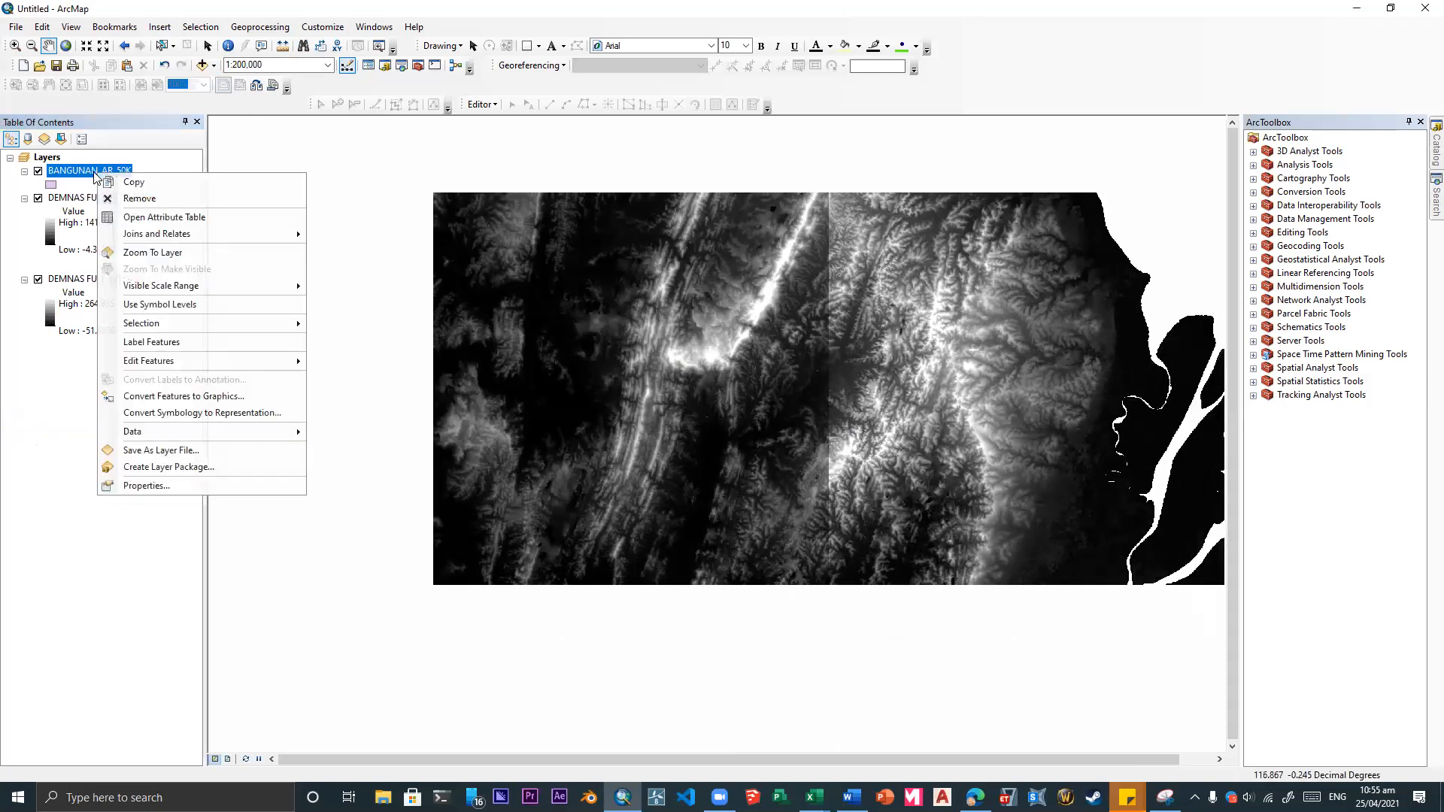
left_click(131, 198)
- Add the road line shapefile JALAN_LN_50K.shp from the KOTASAMARINDA folder to the map
left_click(201, 65)
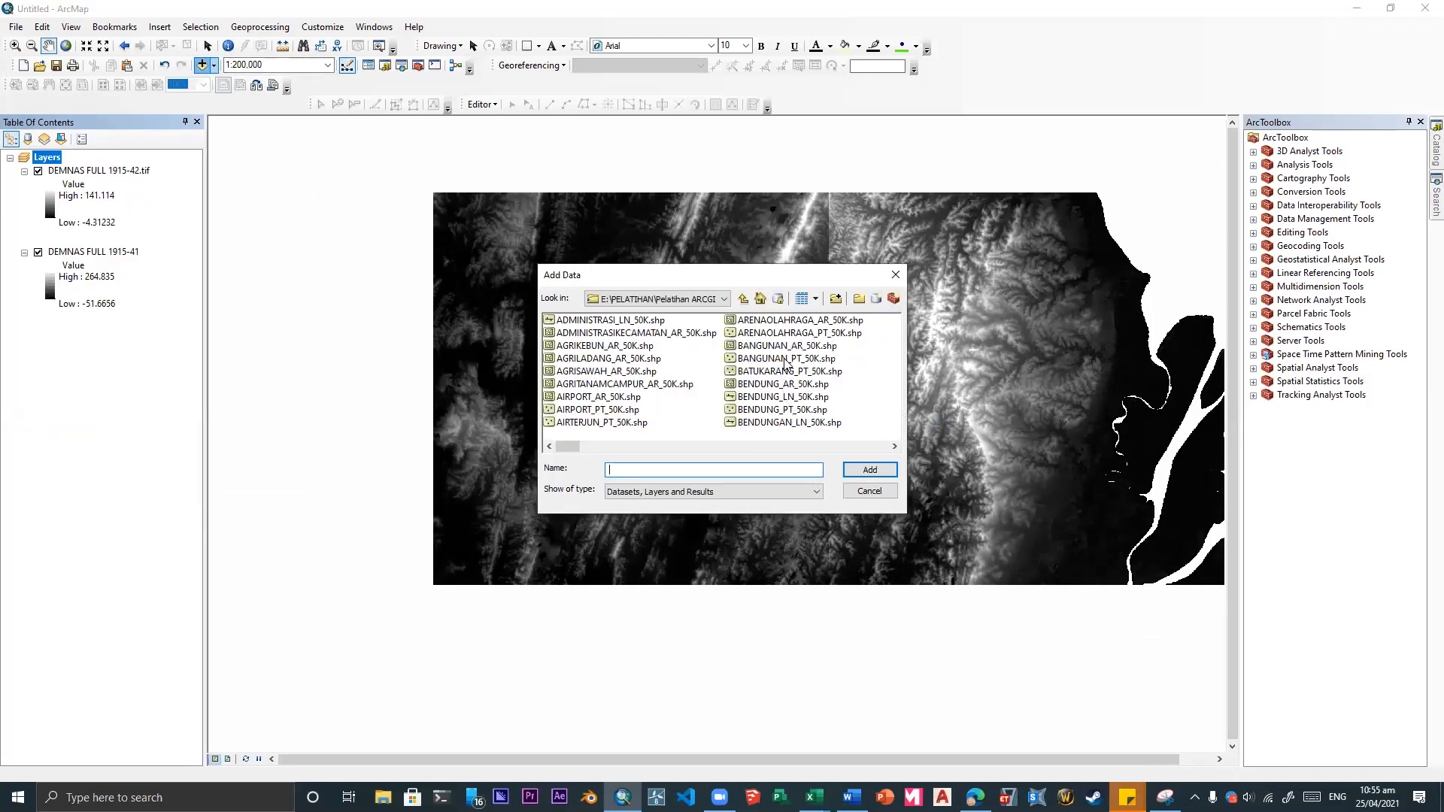
left_click_drag(570, 446, 689, 447)
left_click(742, 386)
key("j")
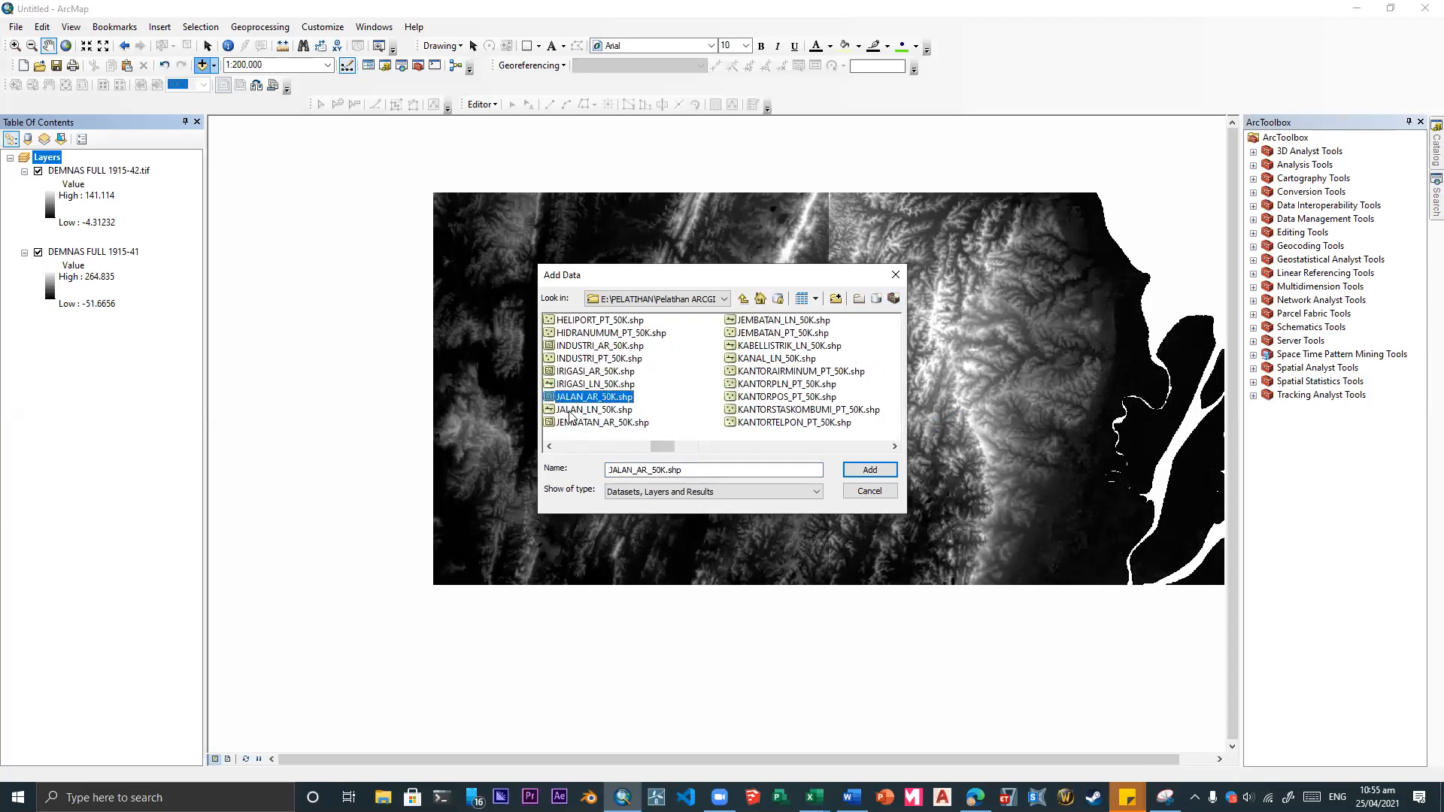
left_click(600, 411)
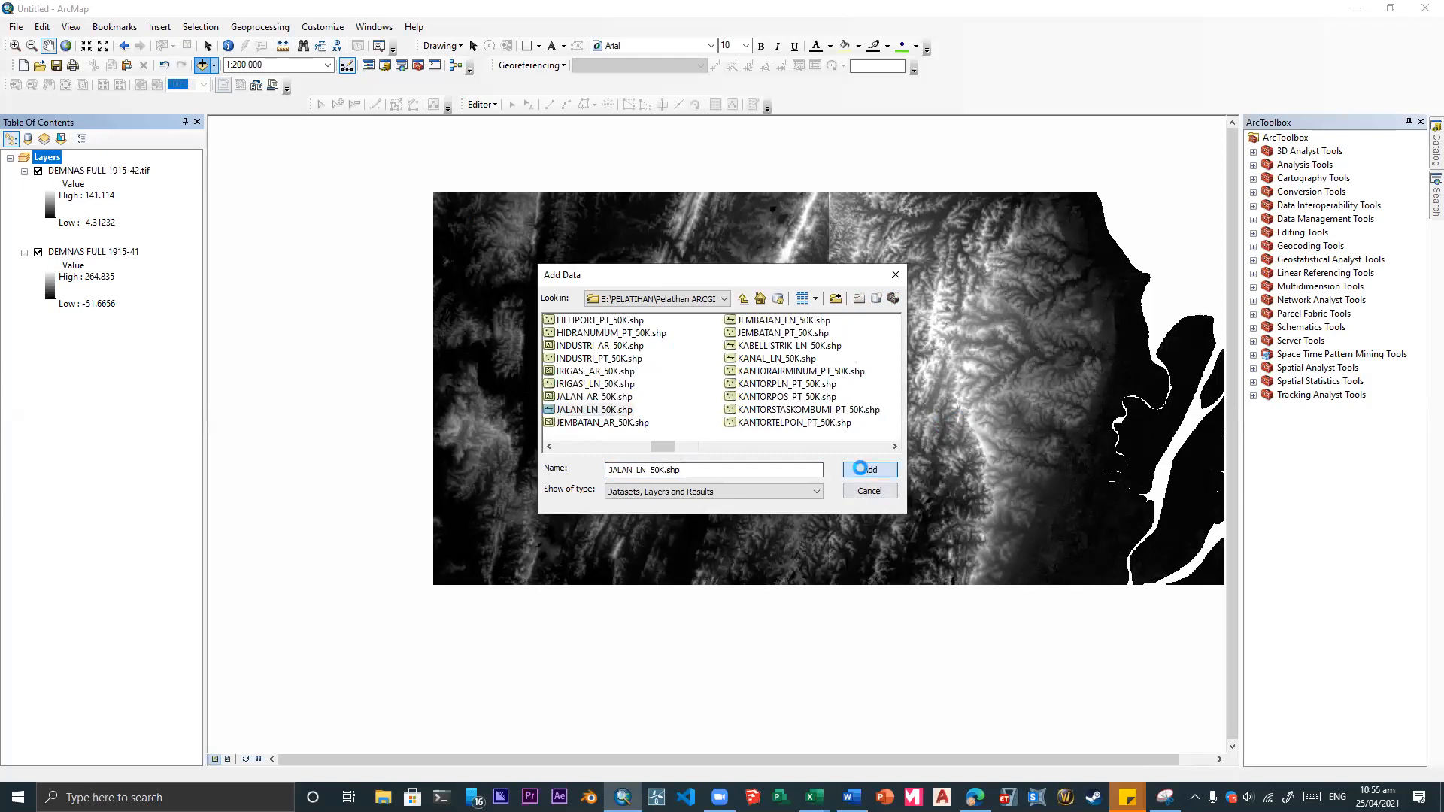
left_click(867, 471)
- Examine how the JALAN_LN_50K road network overlays the two DEMNAS tiles and the area south of them
left_click_drag(738, 508, 726, 380)
scroll(657, 470, "up", 3)
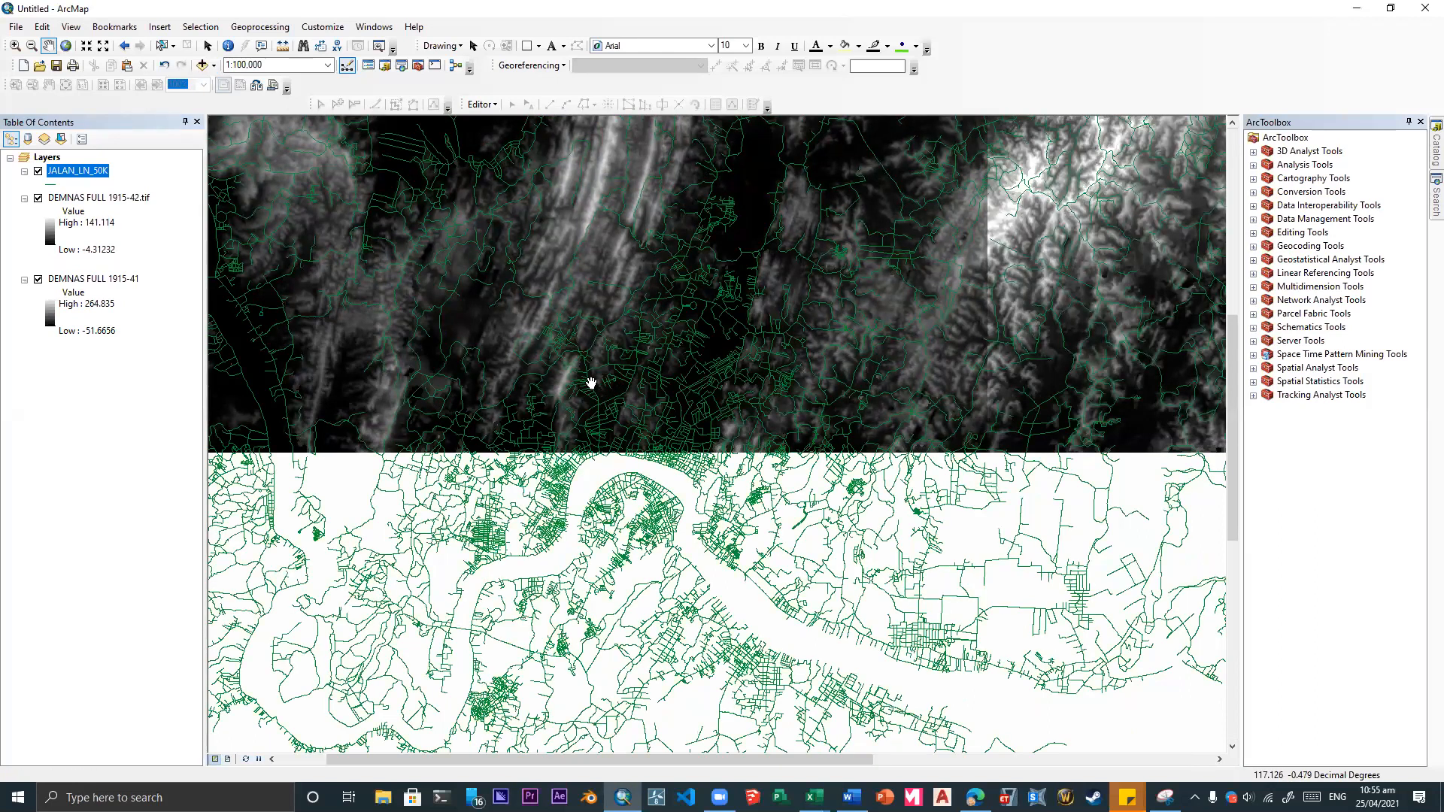
left_click_drag(684, 399, 660, 427)
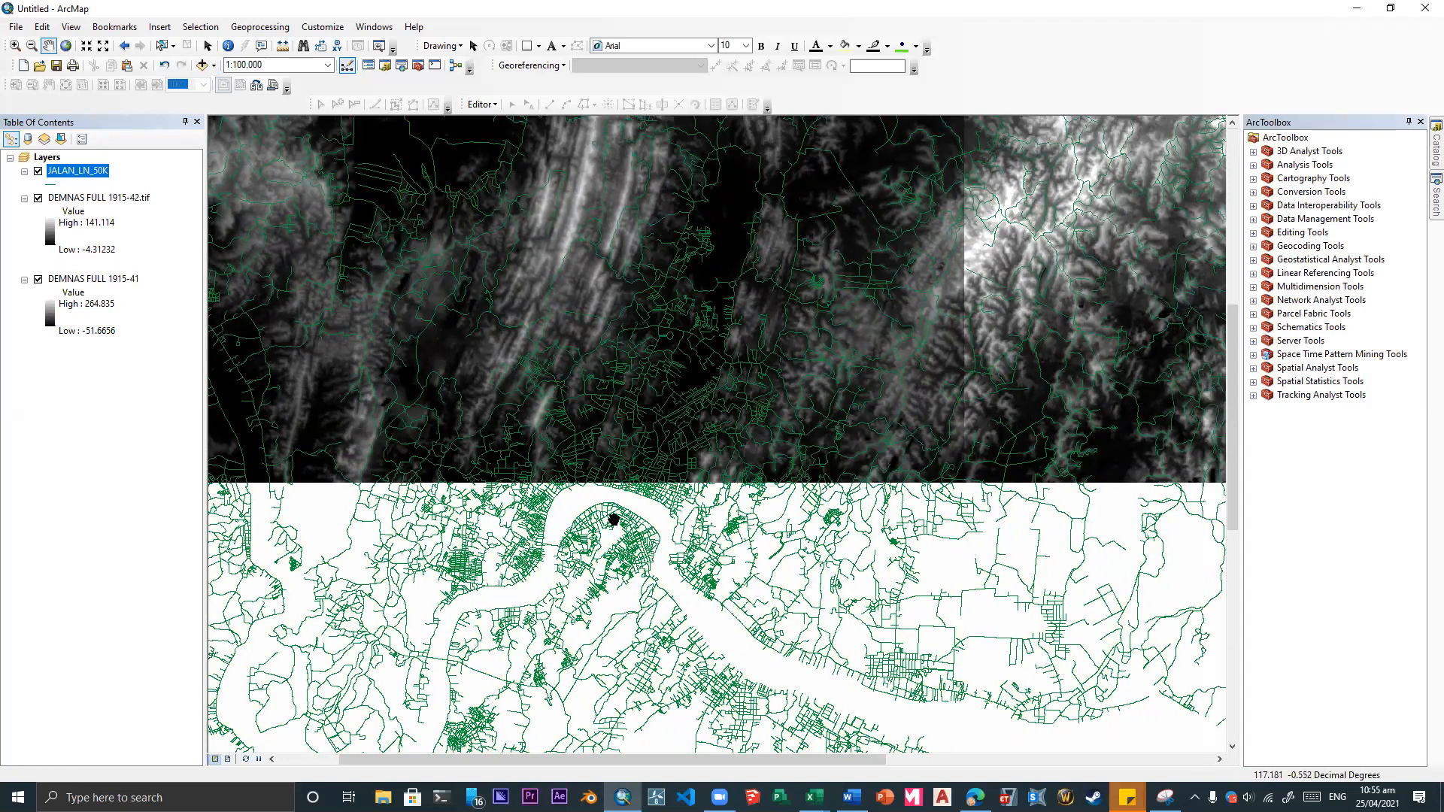
left_click_drag(739, 492, 683, 586)
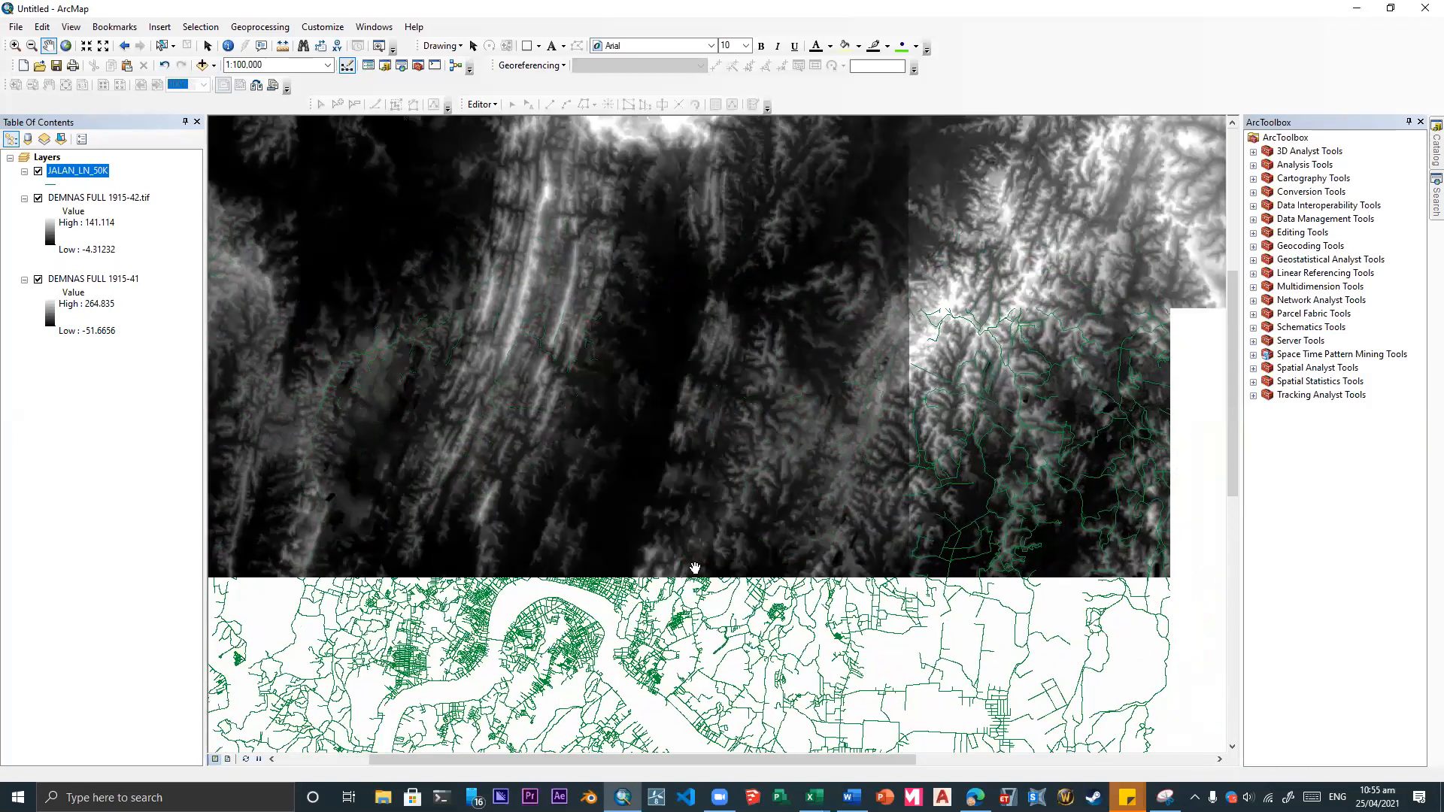
scroll(516, 321, "up", 3)
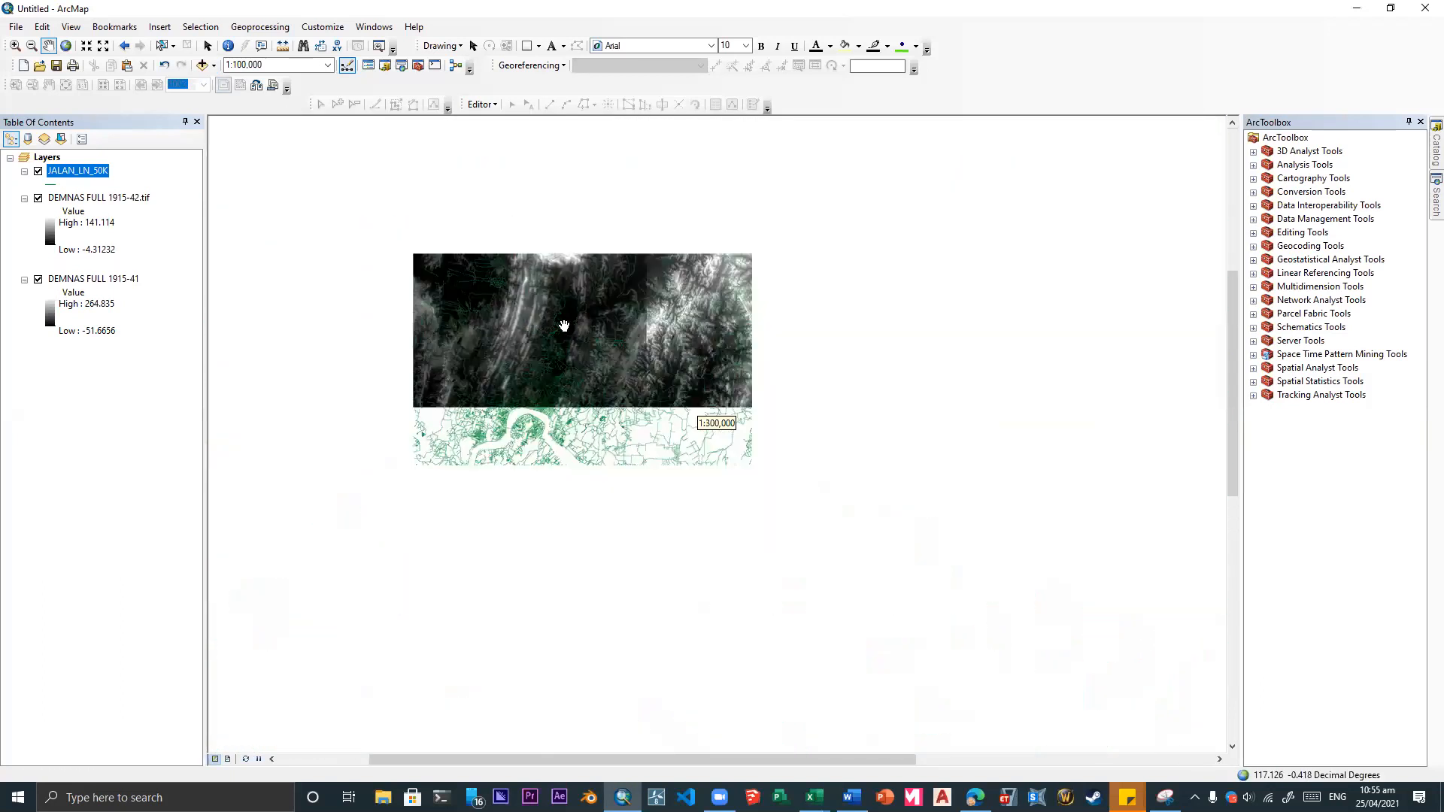
left_click_drag(562, 295, 560, 371)
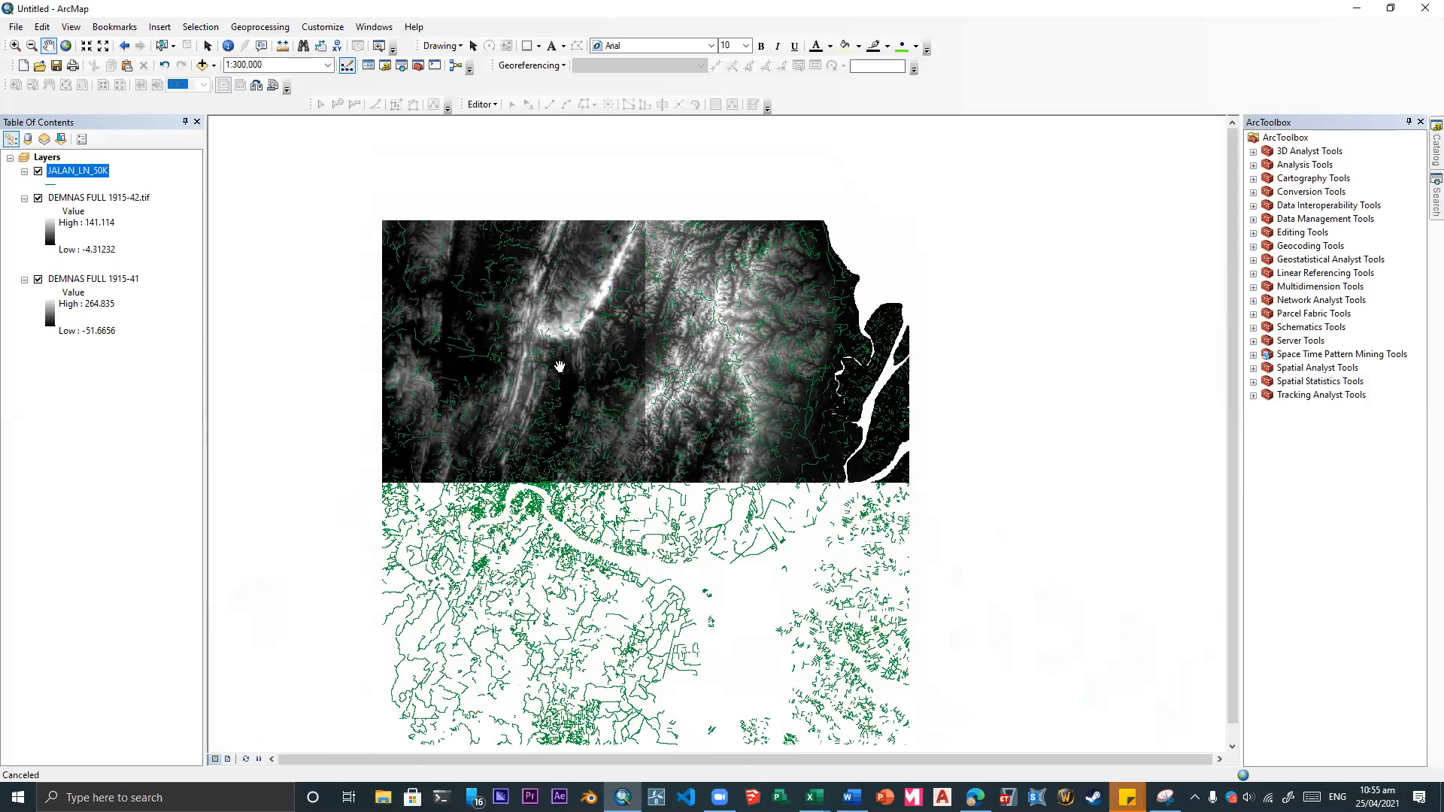
scroll(532, 339, "down", 1)
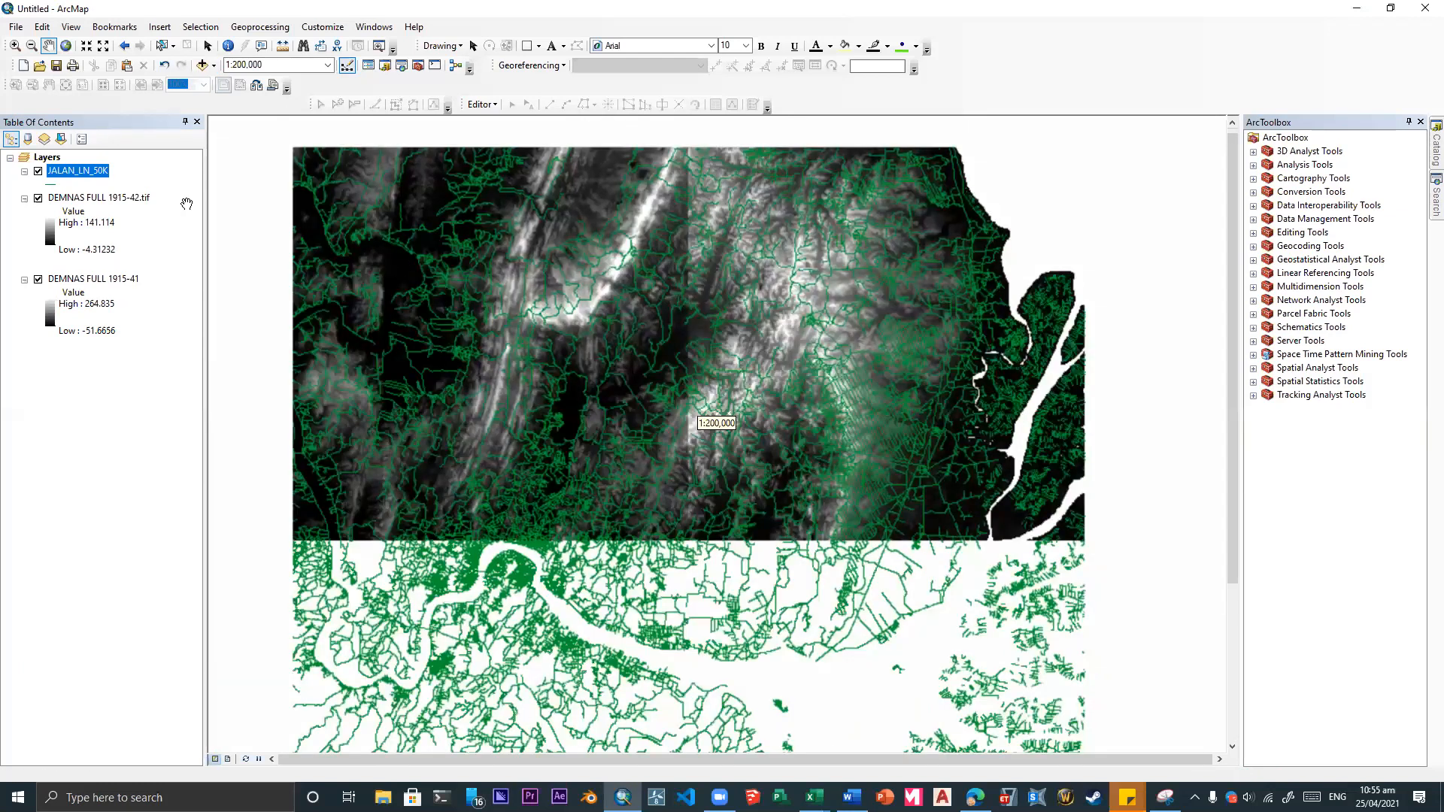
- Move the DEMNAS FULL 1915-42.tif layer above JALAN_LN_50K and add DEMNAS FULL 1915-41 to the selection
left_click(72, 199)
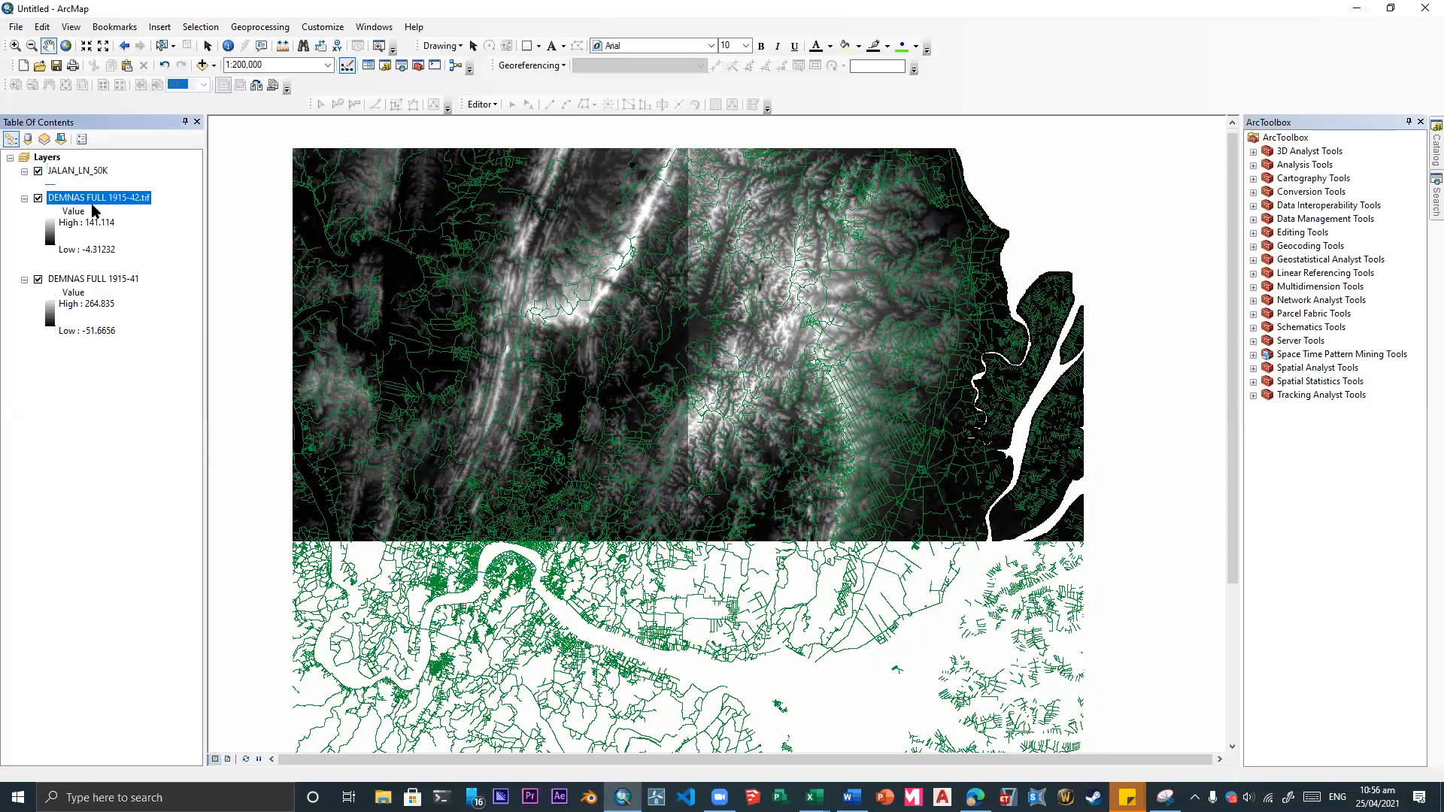
left_click_drag(128, 199, 116, 168)
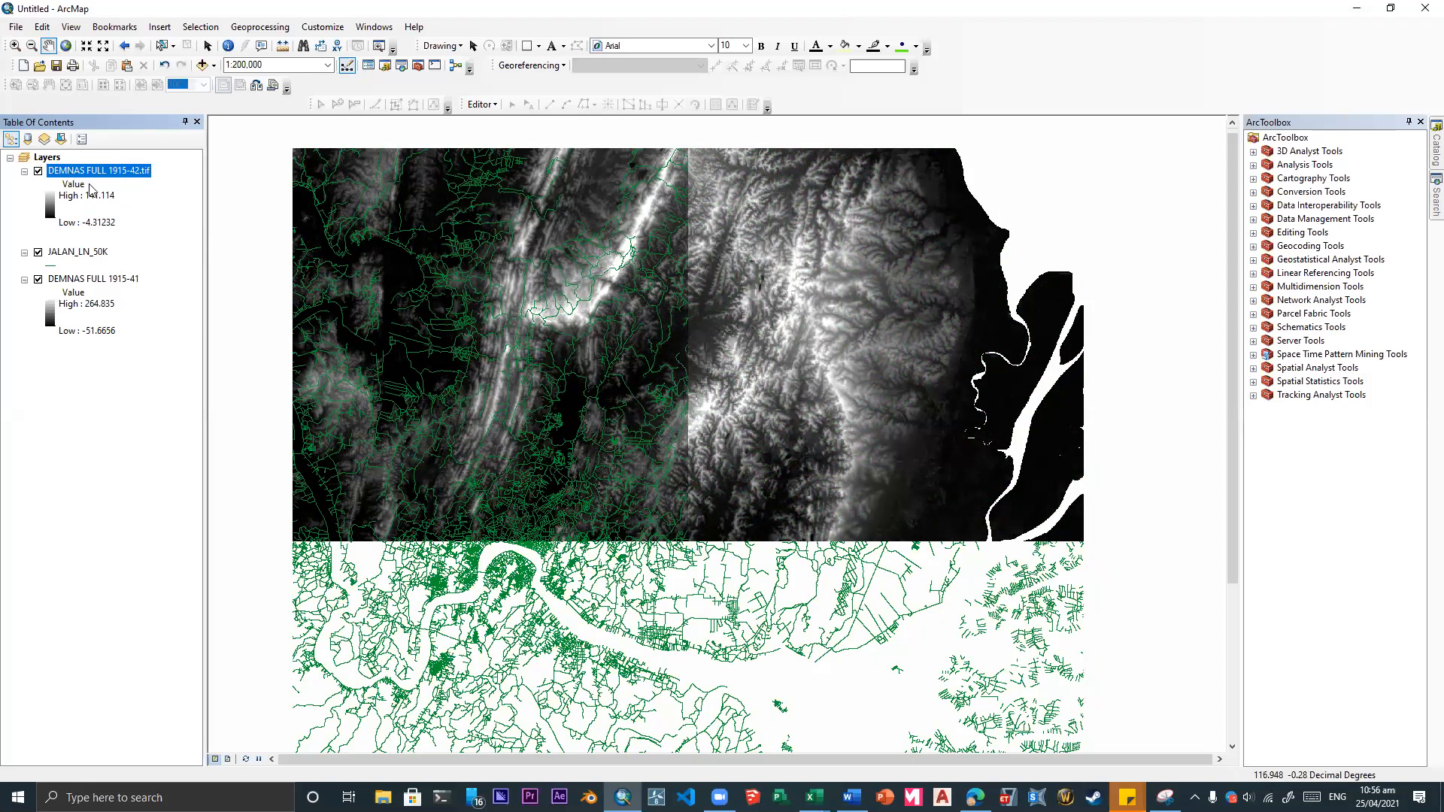
left_click(90, 280, "ctrl")
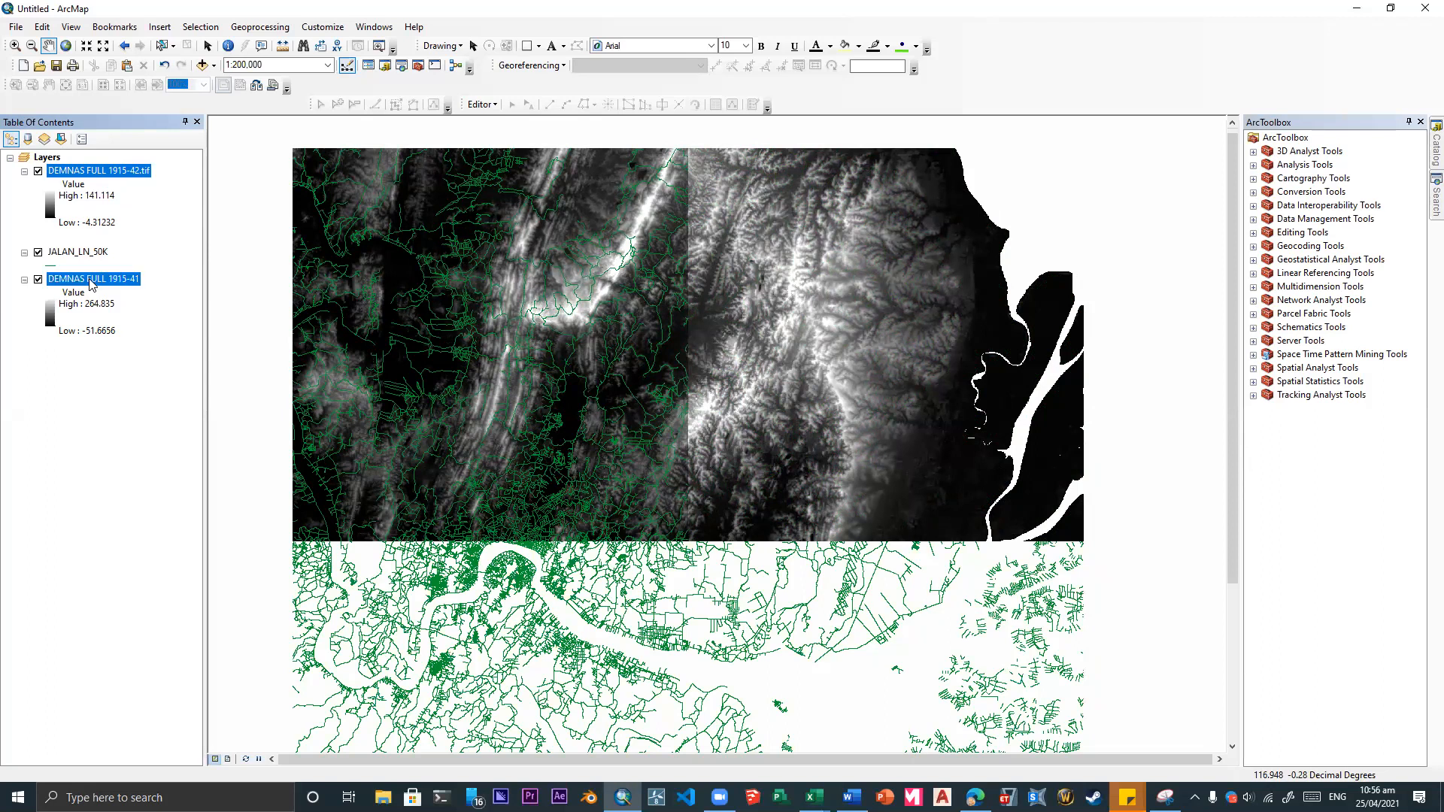
- Move the DEMNAS FULL 1915-41 layer above JALAN_LN_50K and return it below the road layer
left_click_drag(91, 283, 96, 242)
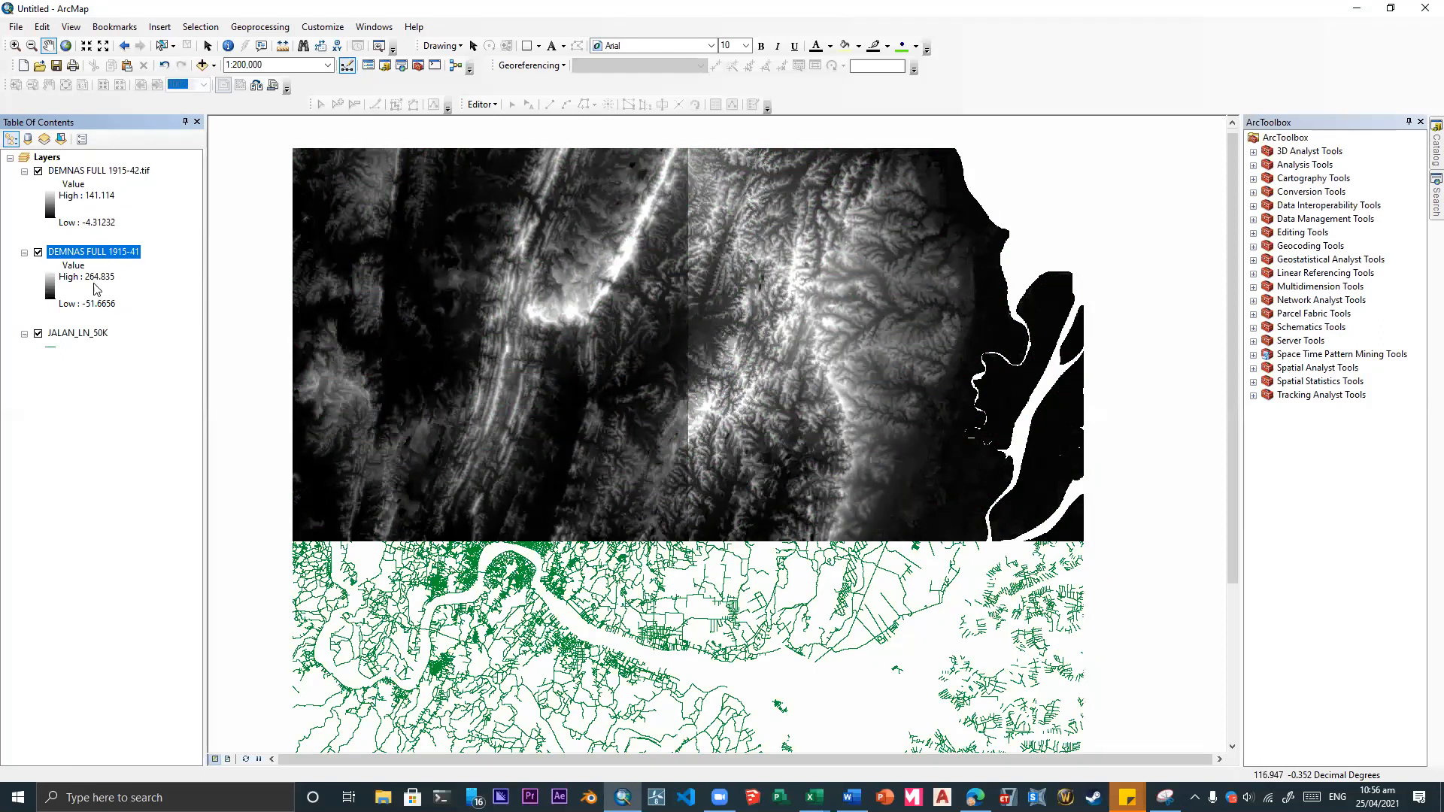
left_click_drag(85, 270, 98, 346)
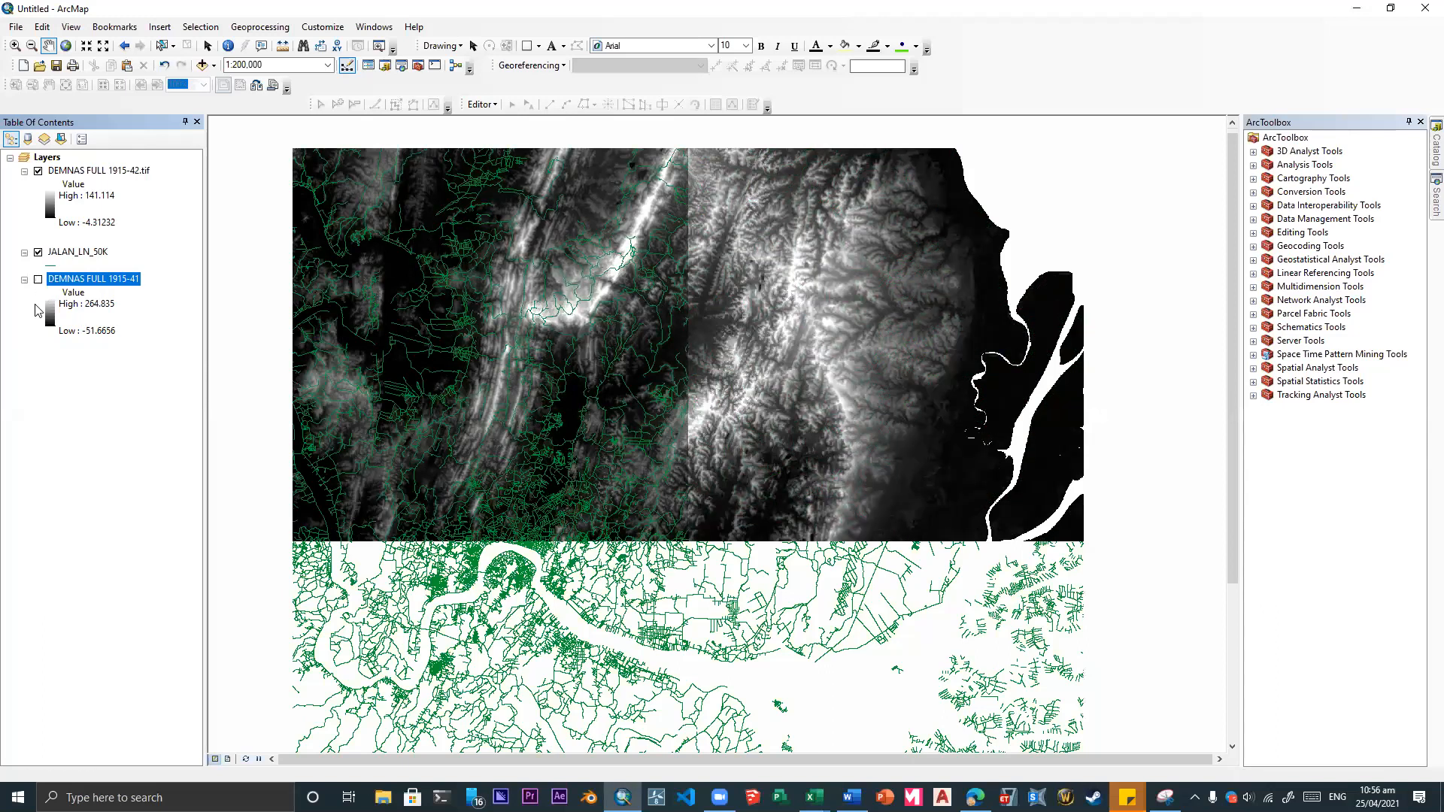
- Switch the visibility of the DEMNAS rasters and JALAN_LN_50K off and on to compare how they overlap
left_click(38, 171)
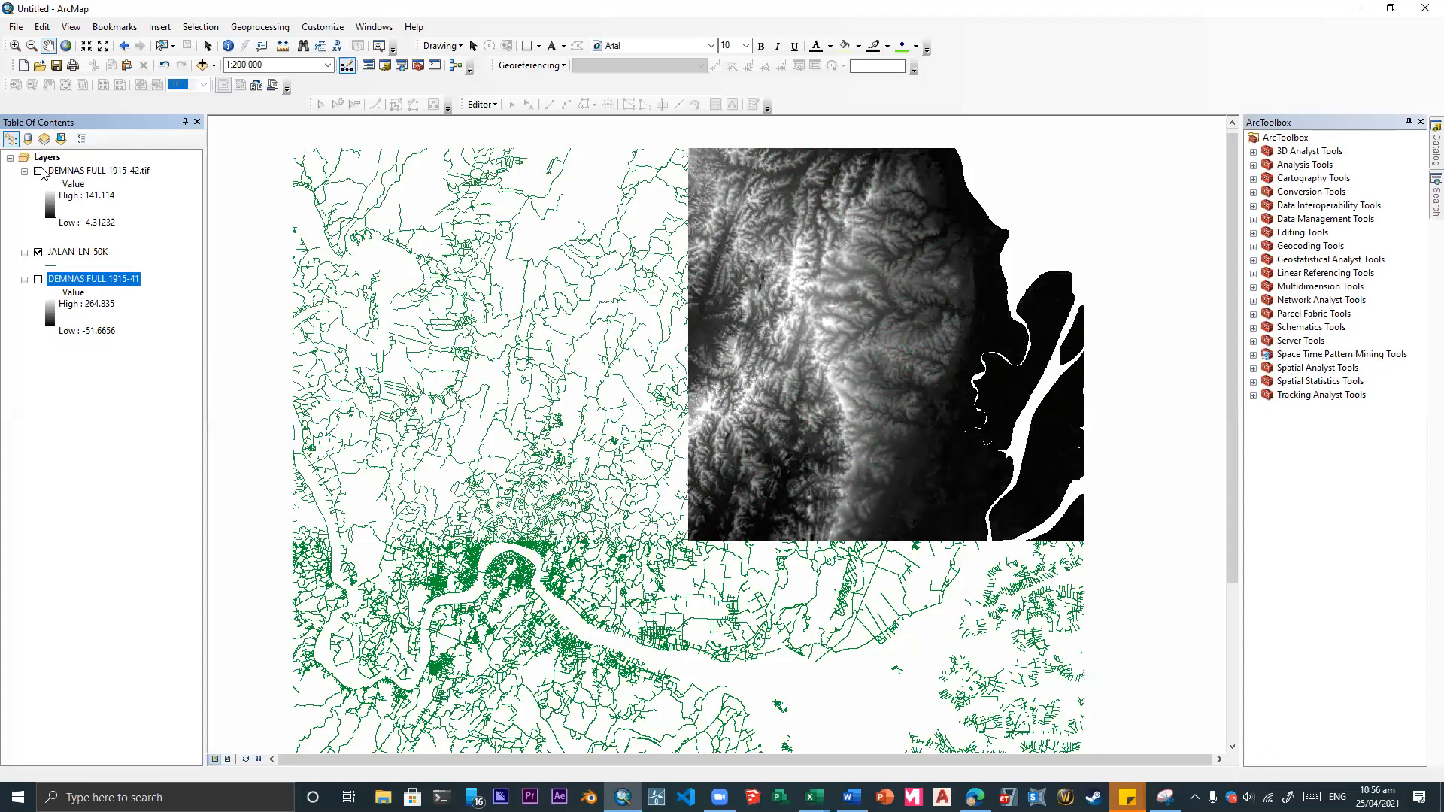
left_click(38, 252)
left_click(38, 252)
left_click(38, 171)
left_click(39, 280)
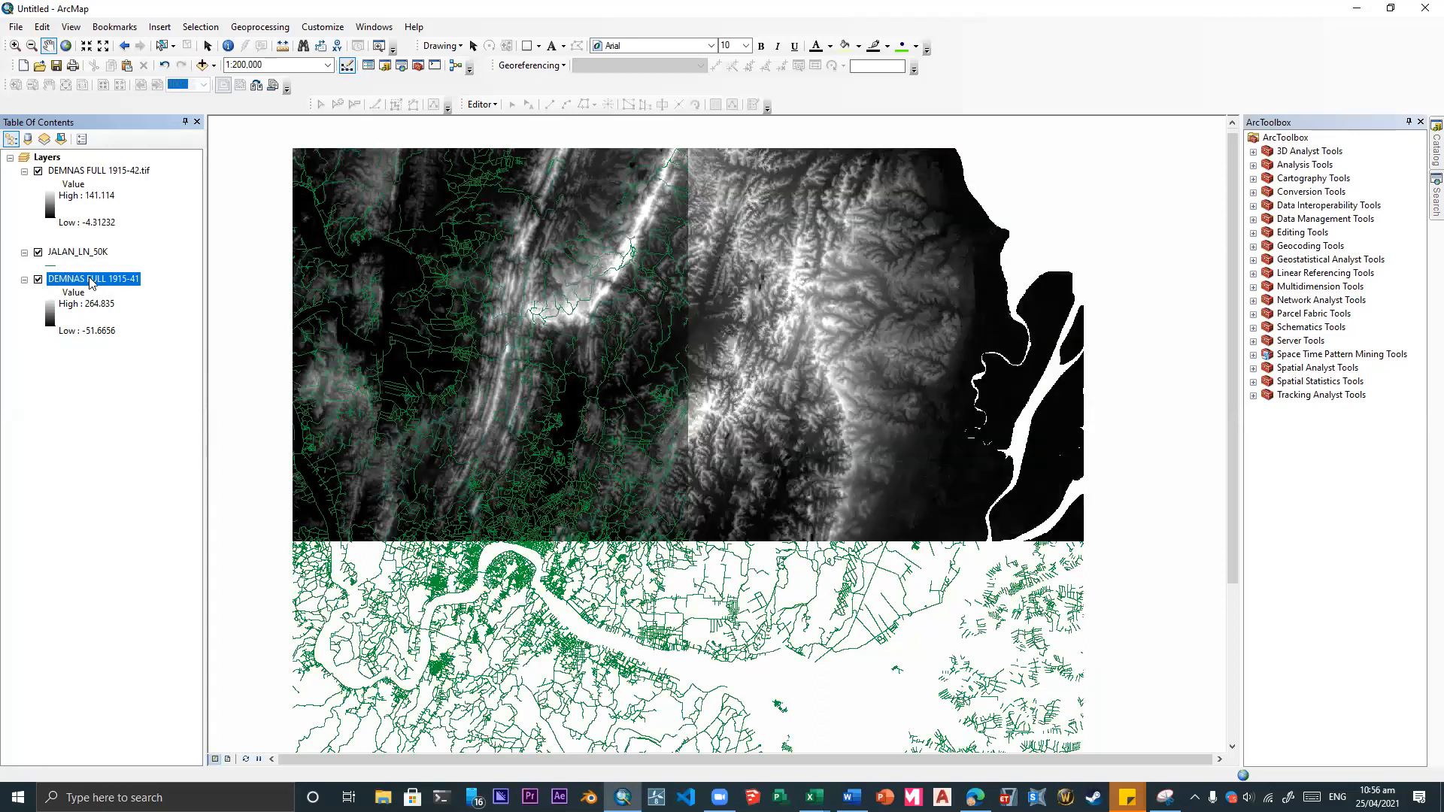
- Move JALAN_LN_50K to the top of the layer order, above both DEMNAS rasters
left_click_drag(91, 283, 95, 252)
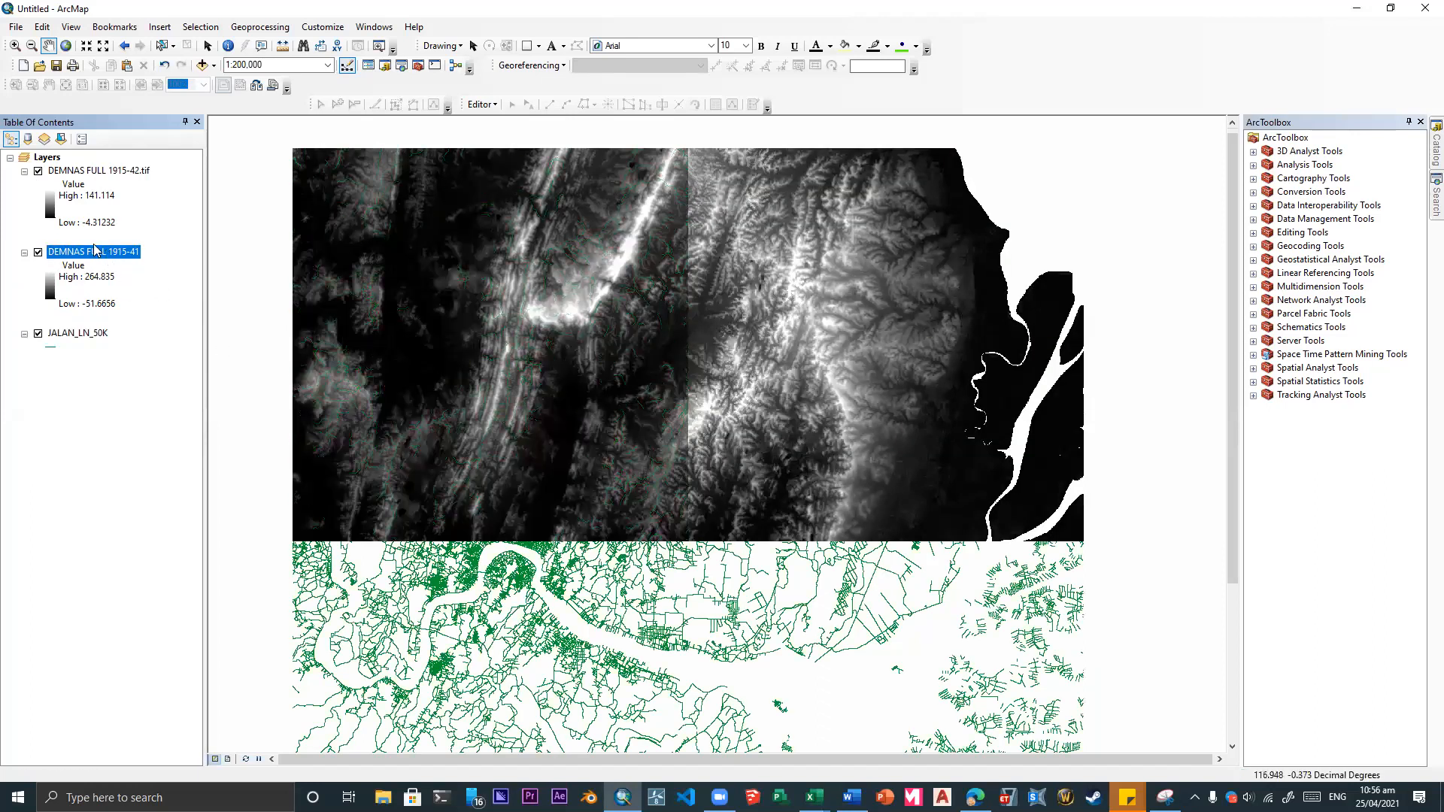
left_click(79, 333)
left_click_drag(104, 162, 104, 162)
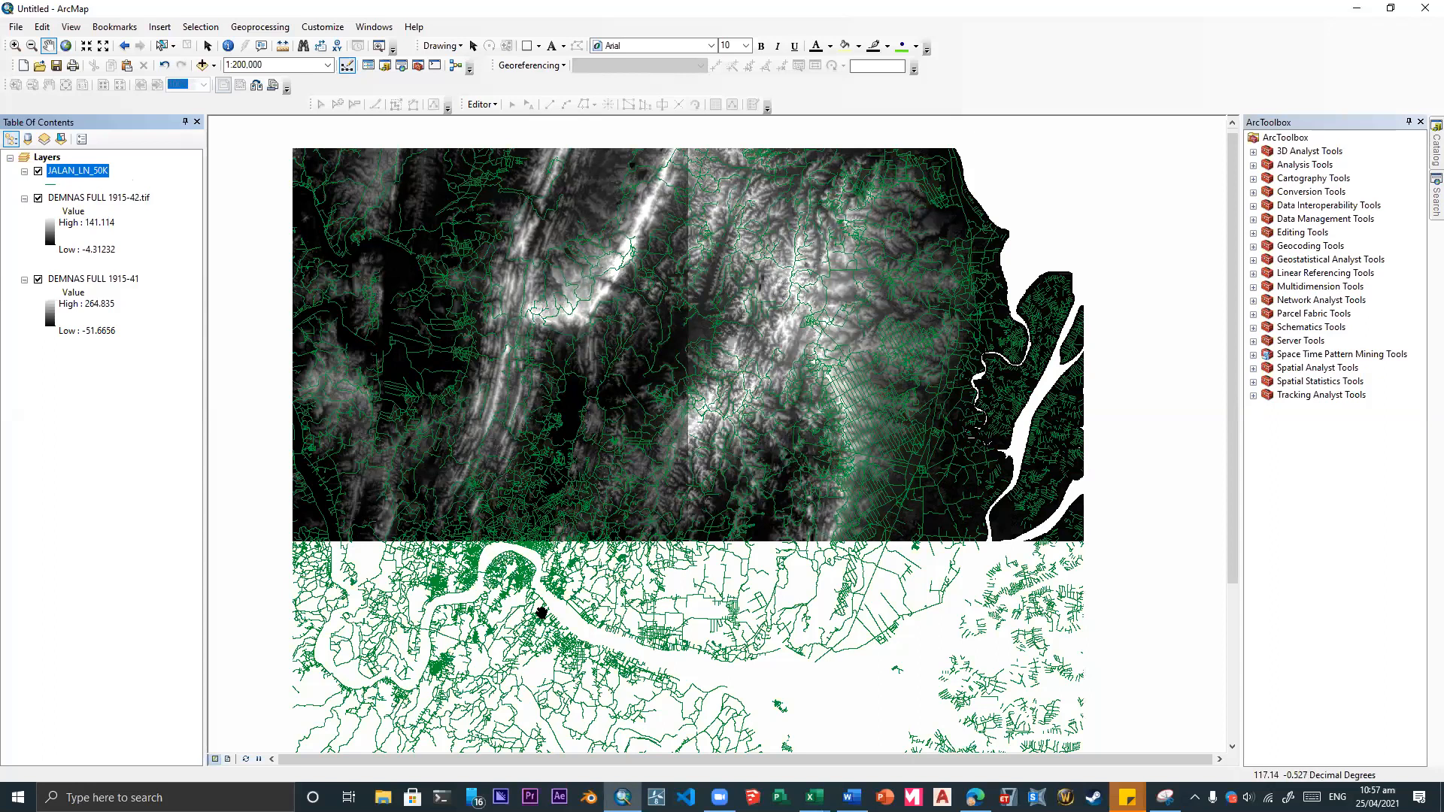
- Examine the road network over both DEMNAS tiles, the uncovered area to the south and the river channels along the eastern edge
left_click_drag(705, 657, 638, 495)
left_click_drag(481, 431, 635, 492)
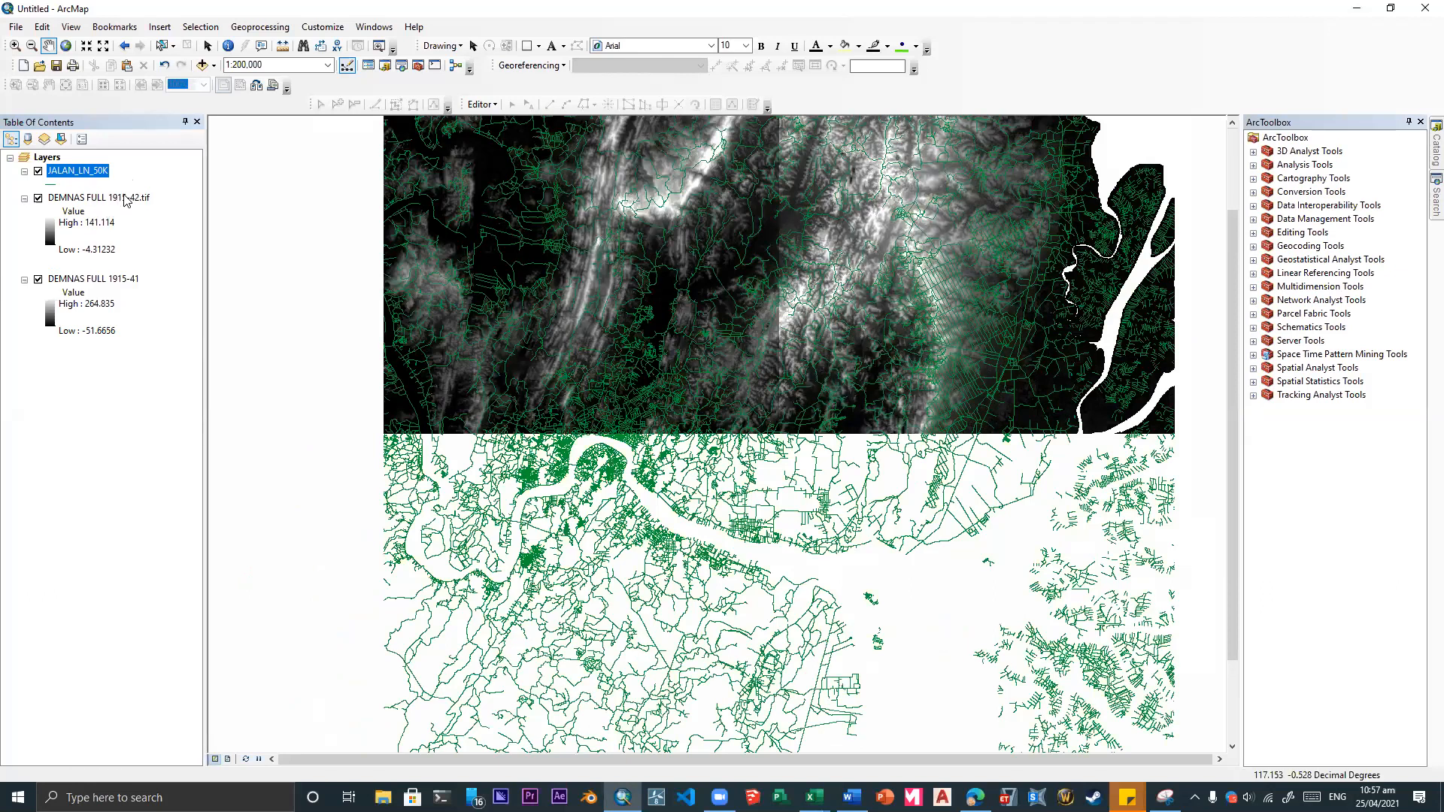
left_click(115, 200)
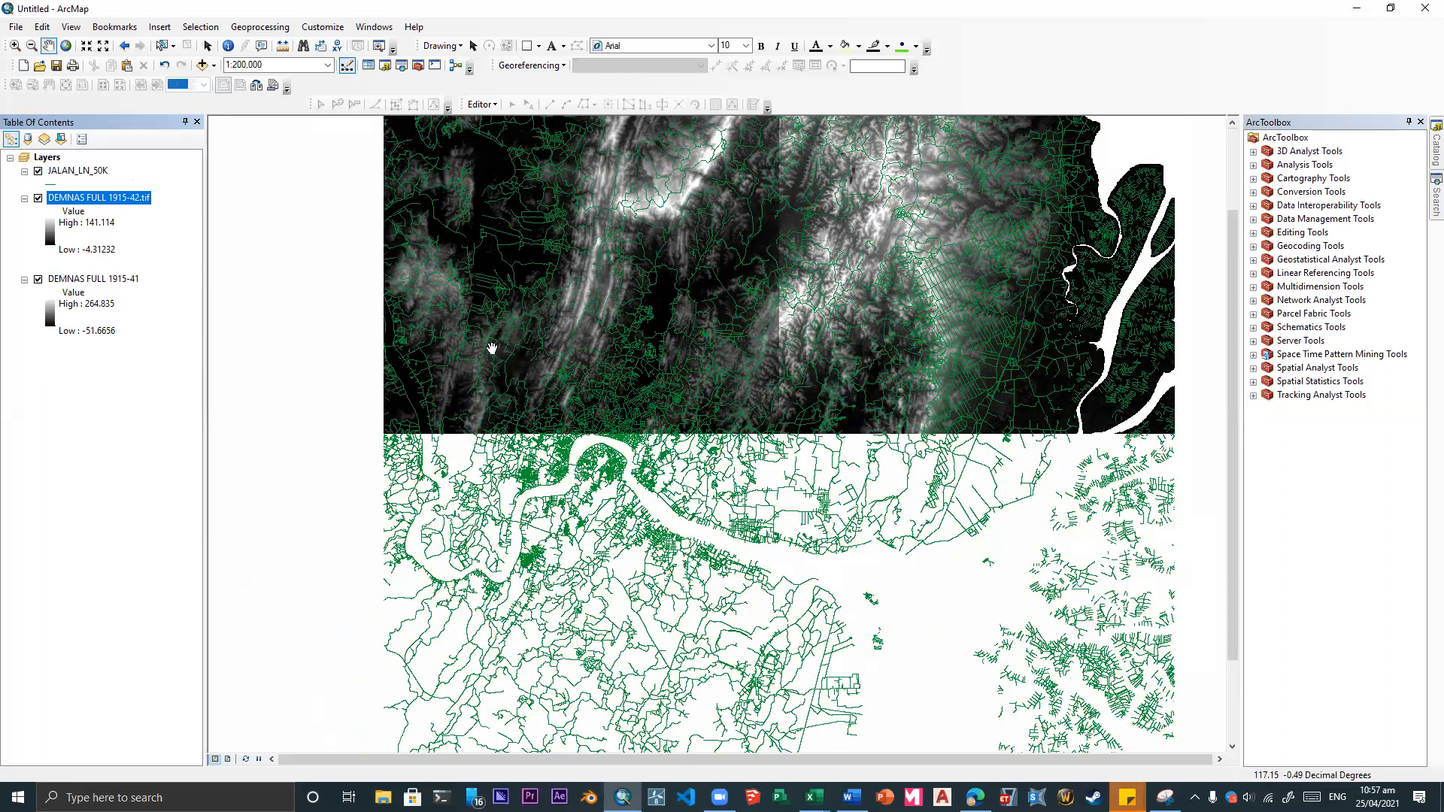
left_click_drag(645, 348, 549, 409)
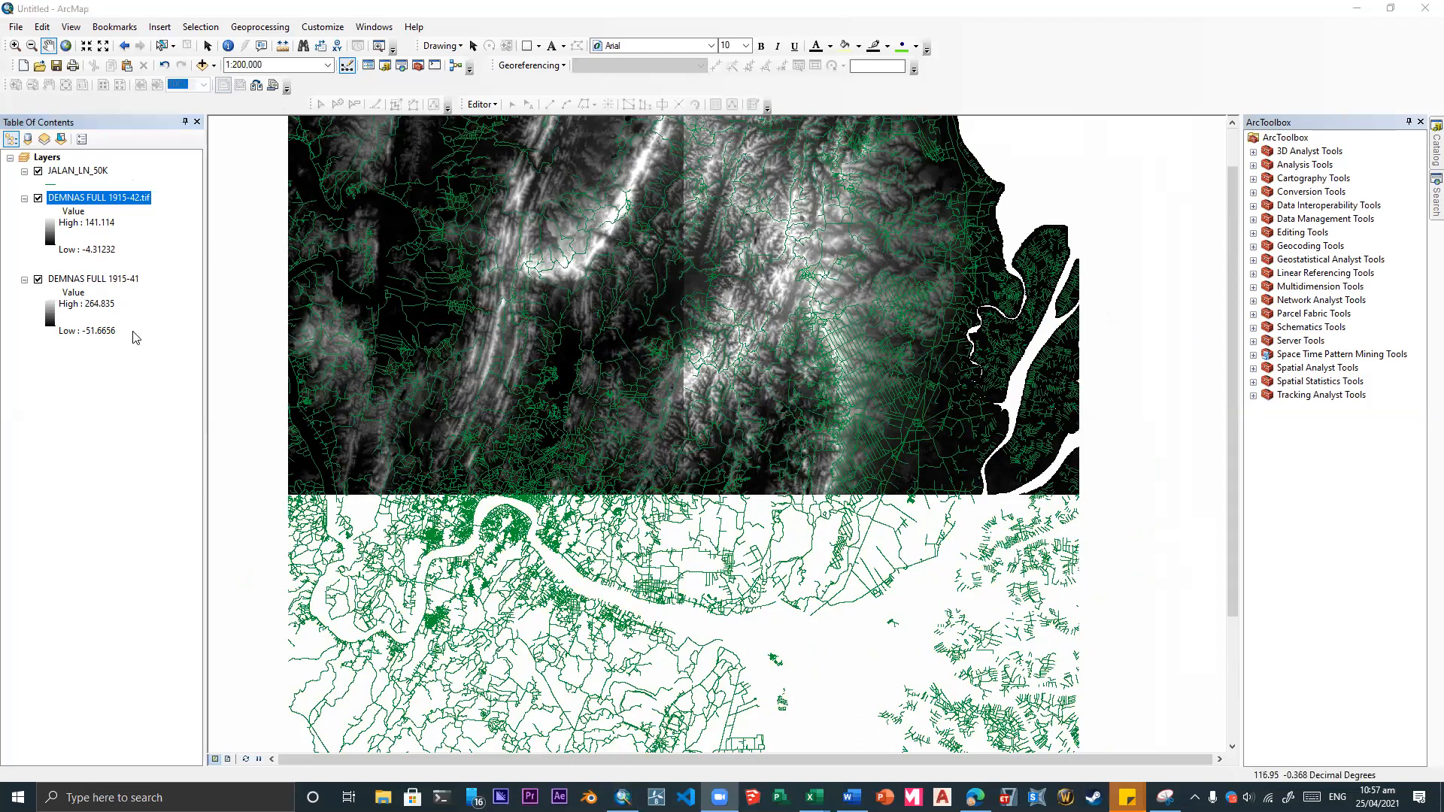
left_click_drag(546, 460, 555, 481)
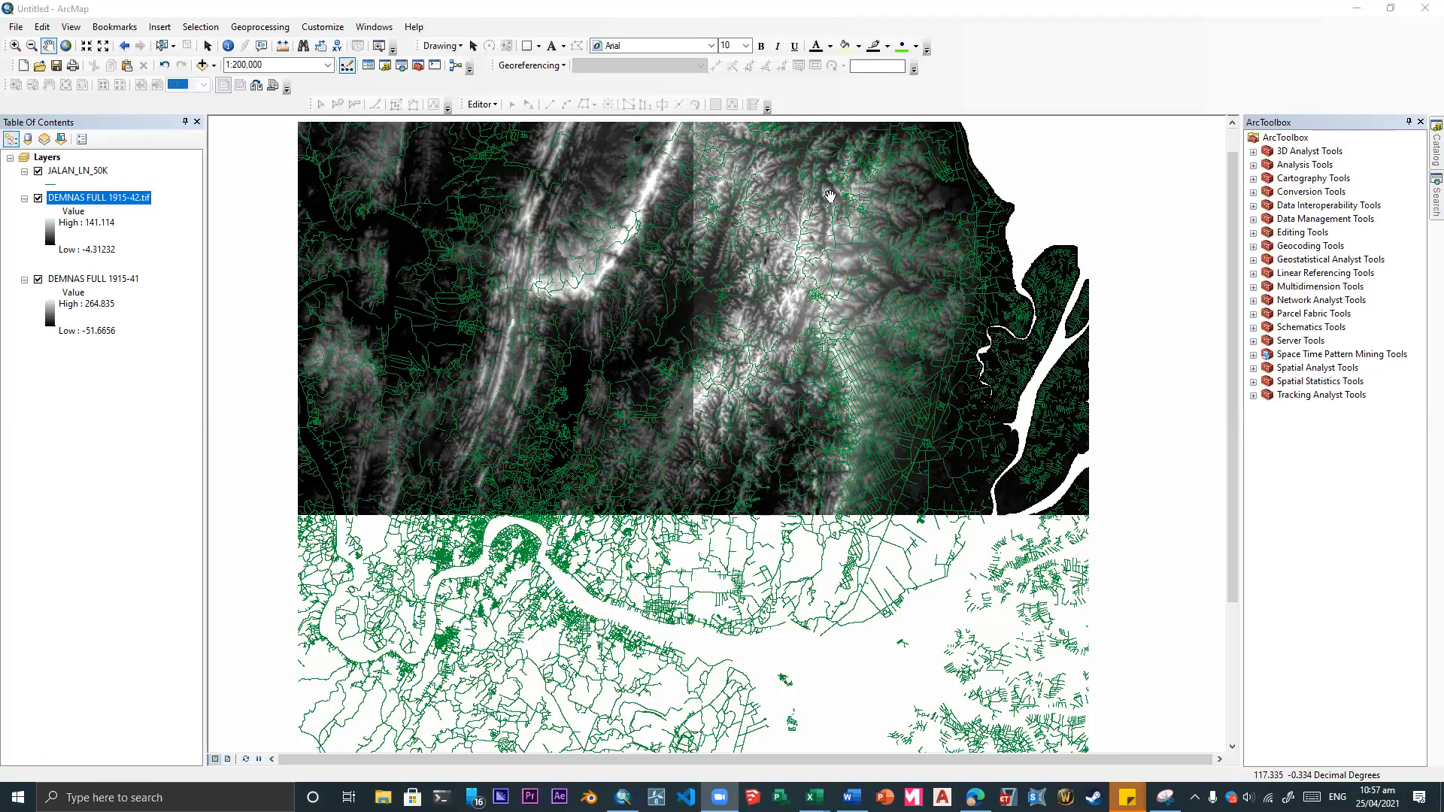
left_click_drag(514, 419, 500, 522)
left_click_drag(919, 471, 557, 442)
scroll(655, 435, "down", 1)
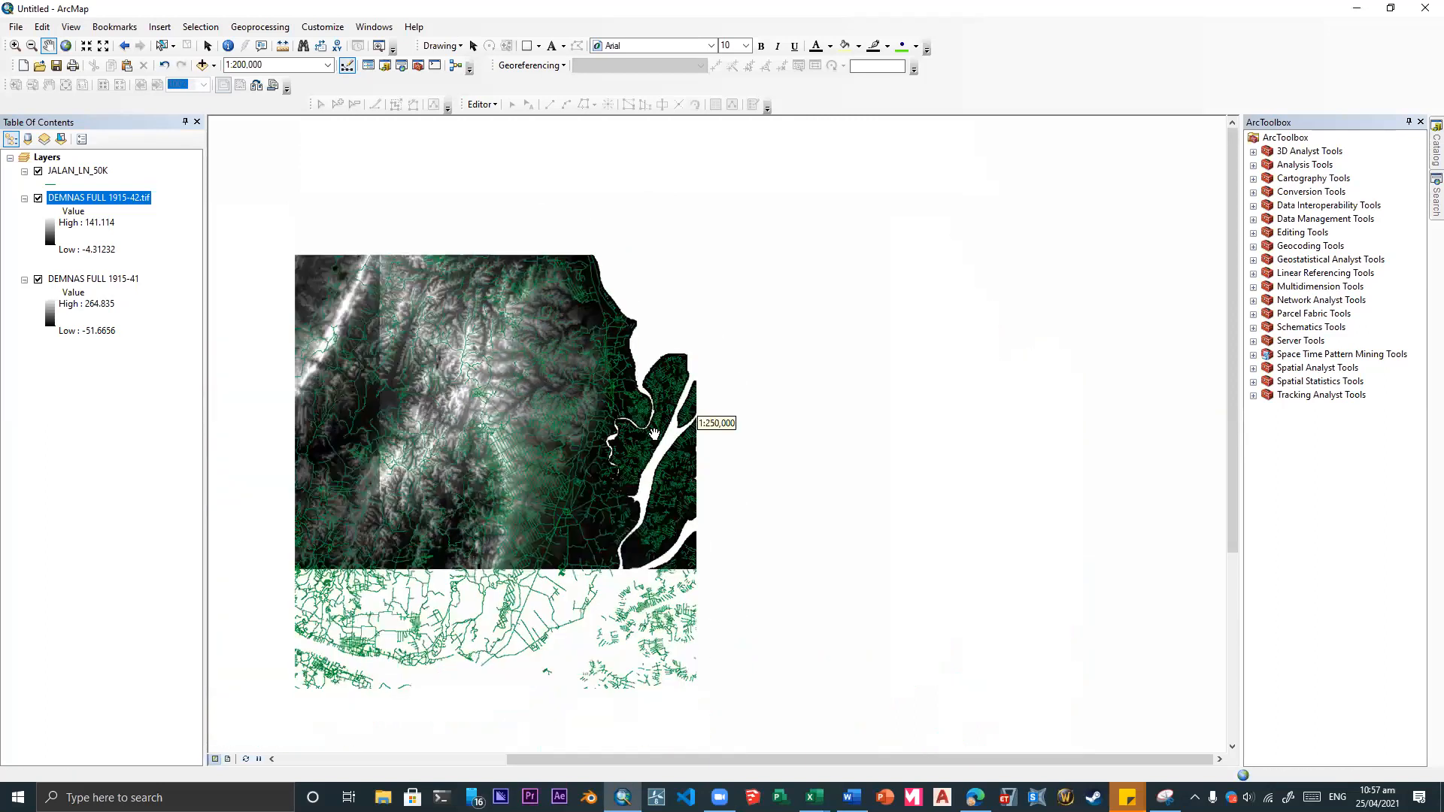
scroll(654, 435, "up", 5)
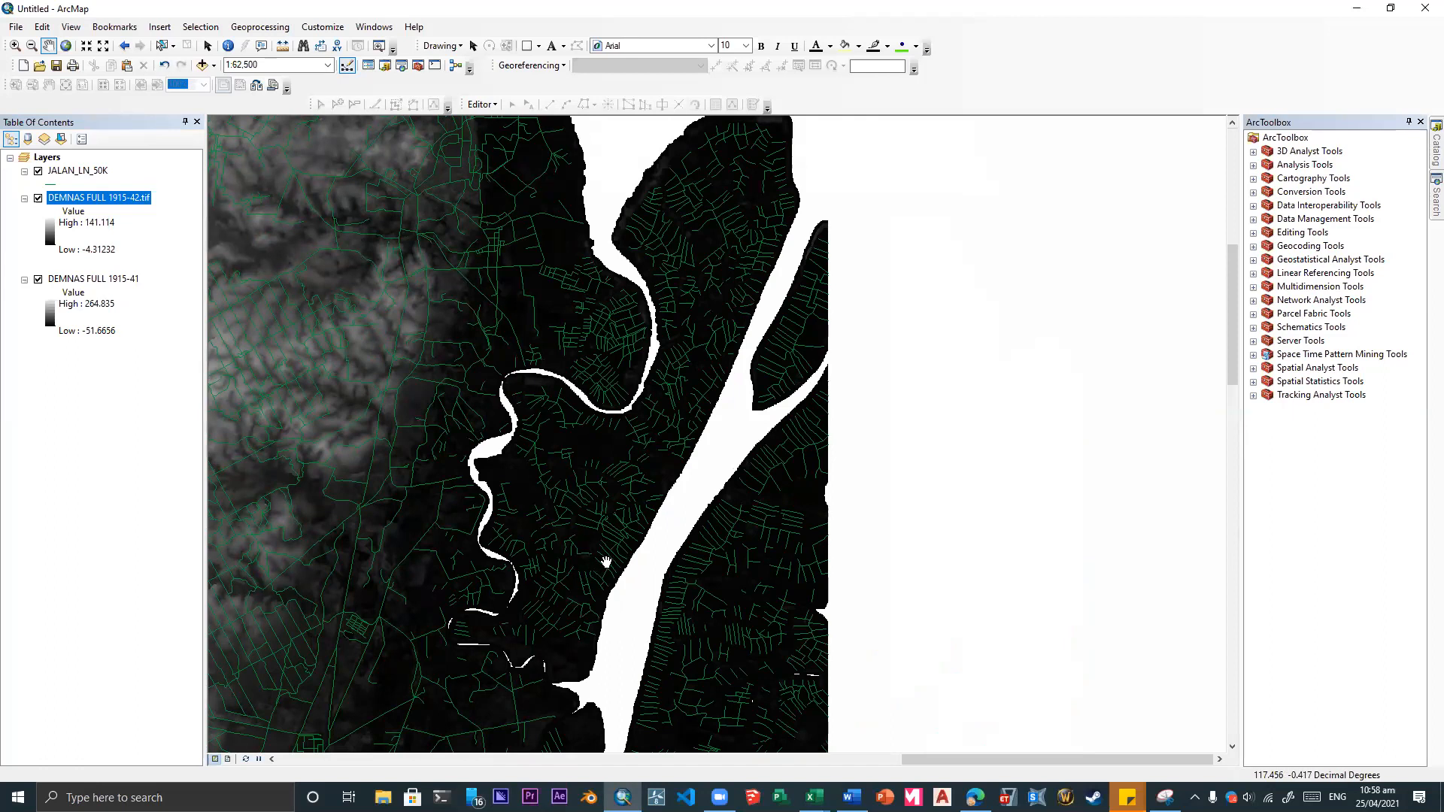
scroll(595, 563, "up", 5)
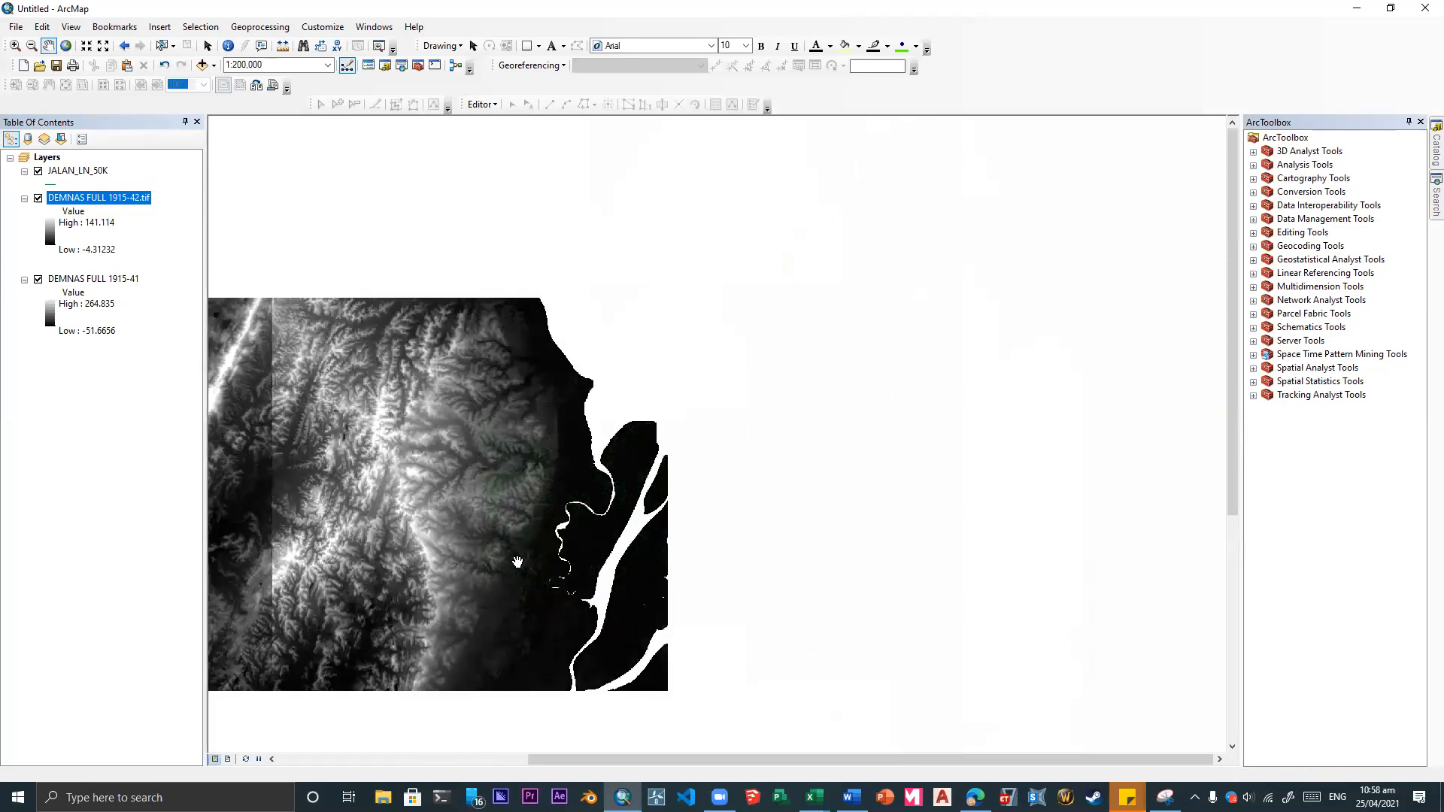
left_click_drag(322, 515, 701, 429)
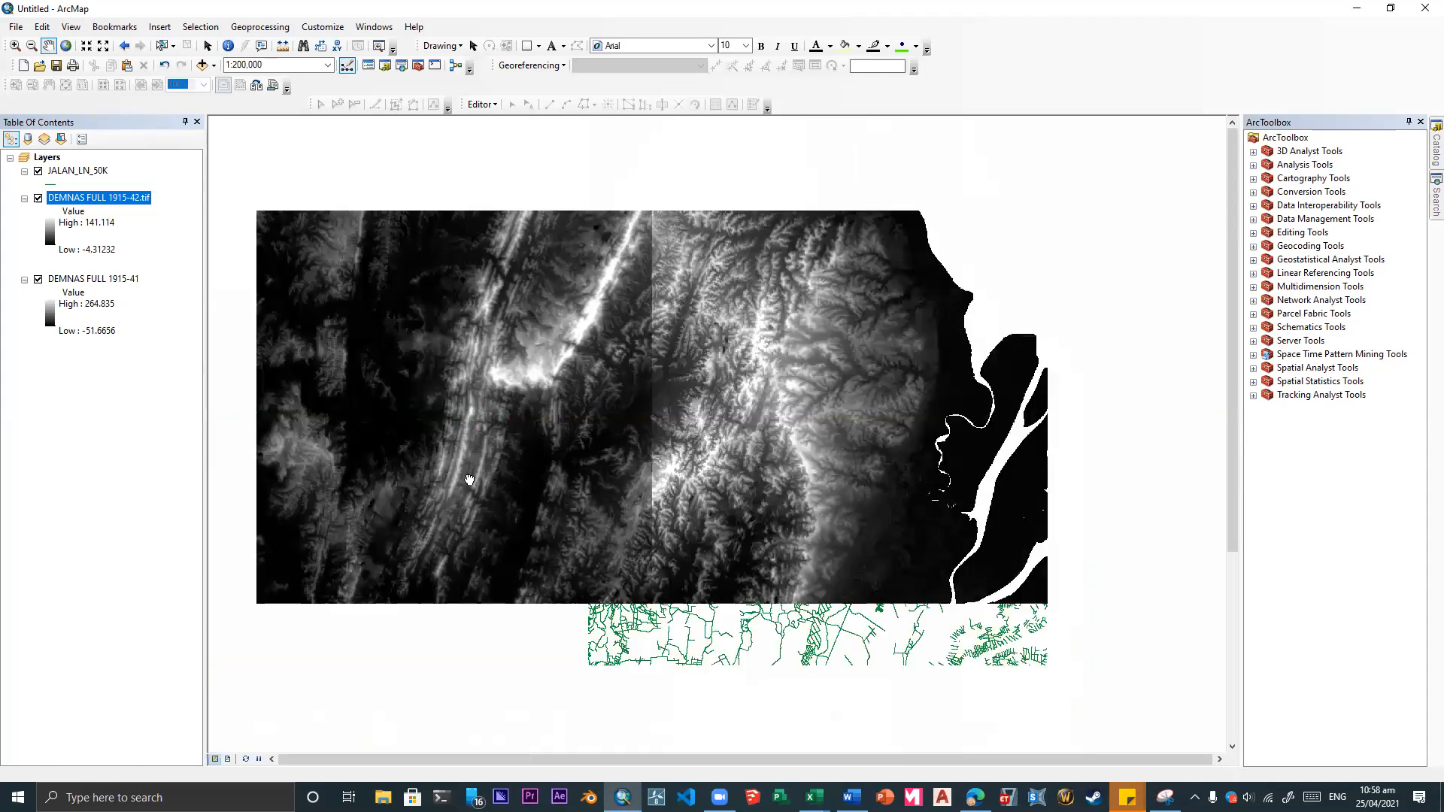
left_click_drag(469, 480, 640, 424)
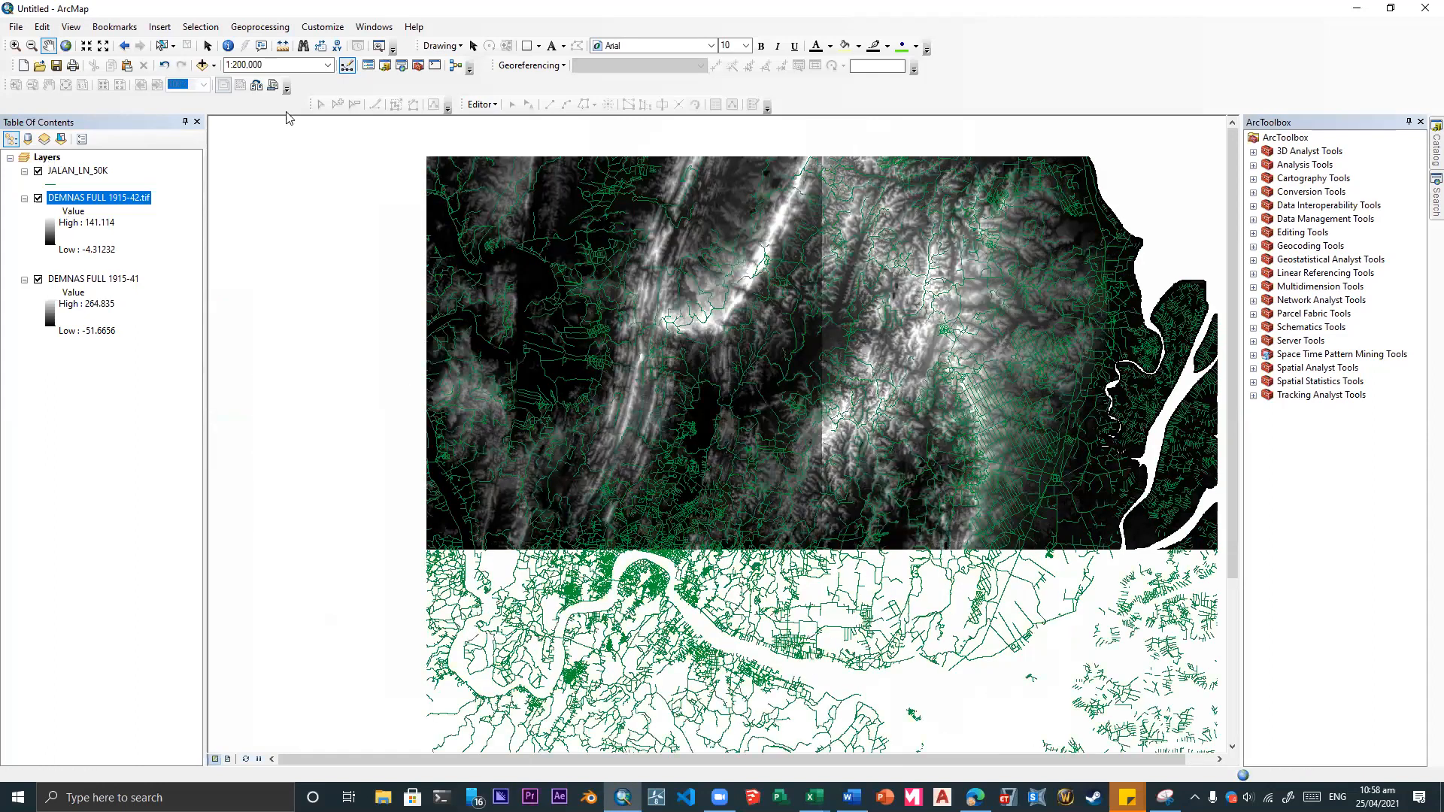
- Add the AGRISAWAH_AR_50K.shp shapefile to the map and inspect its polygons over the western DEMNAS tile
left_click(202, 64)
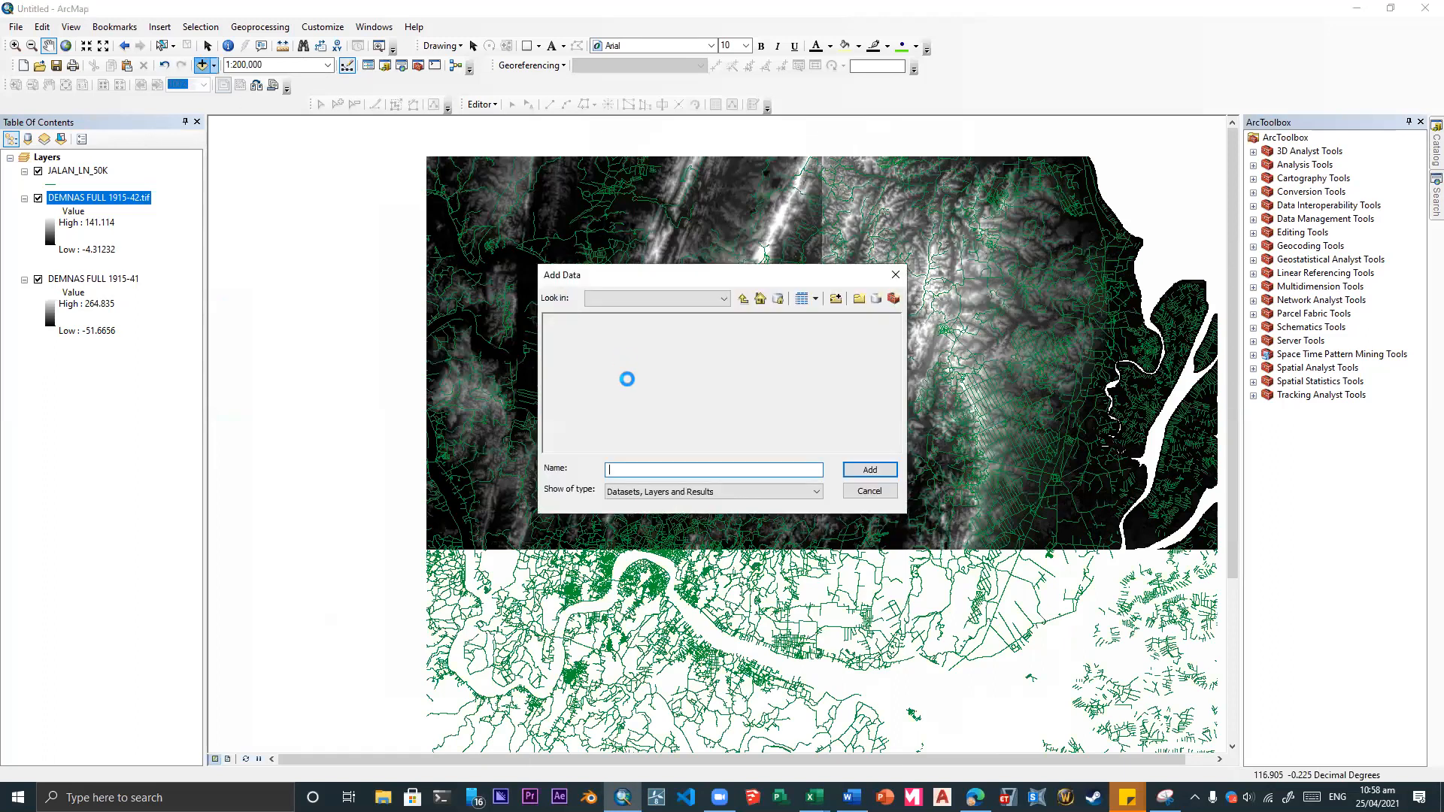
left_click(576, 372)
left_click(863, 469)
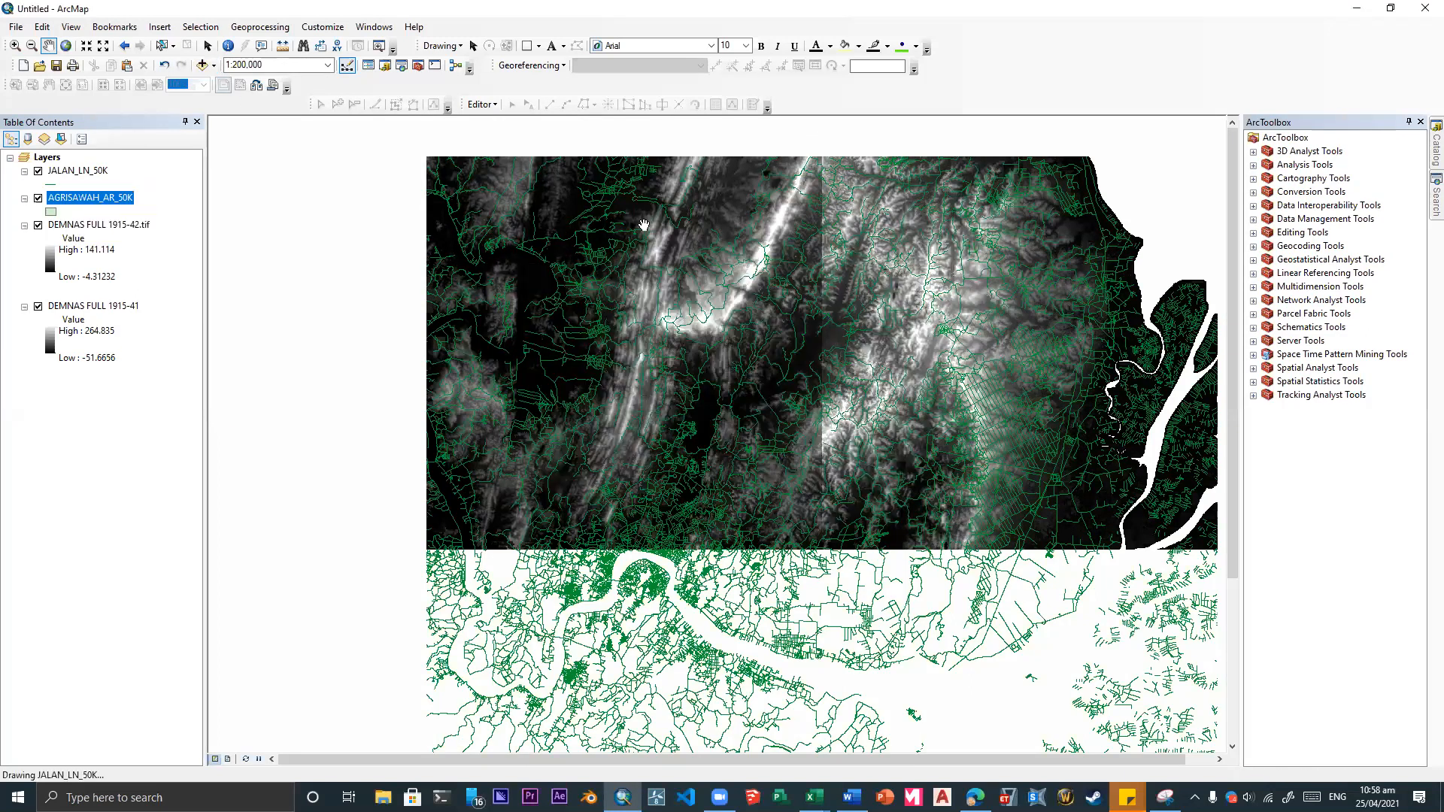
mouse_move(598, 332)
left_mouse_down()
mouse_move(559, 282)
mouse_move(406, 164)
left_mouse_up()
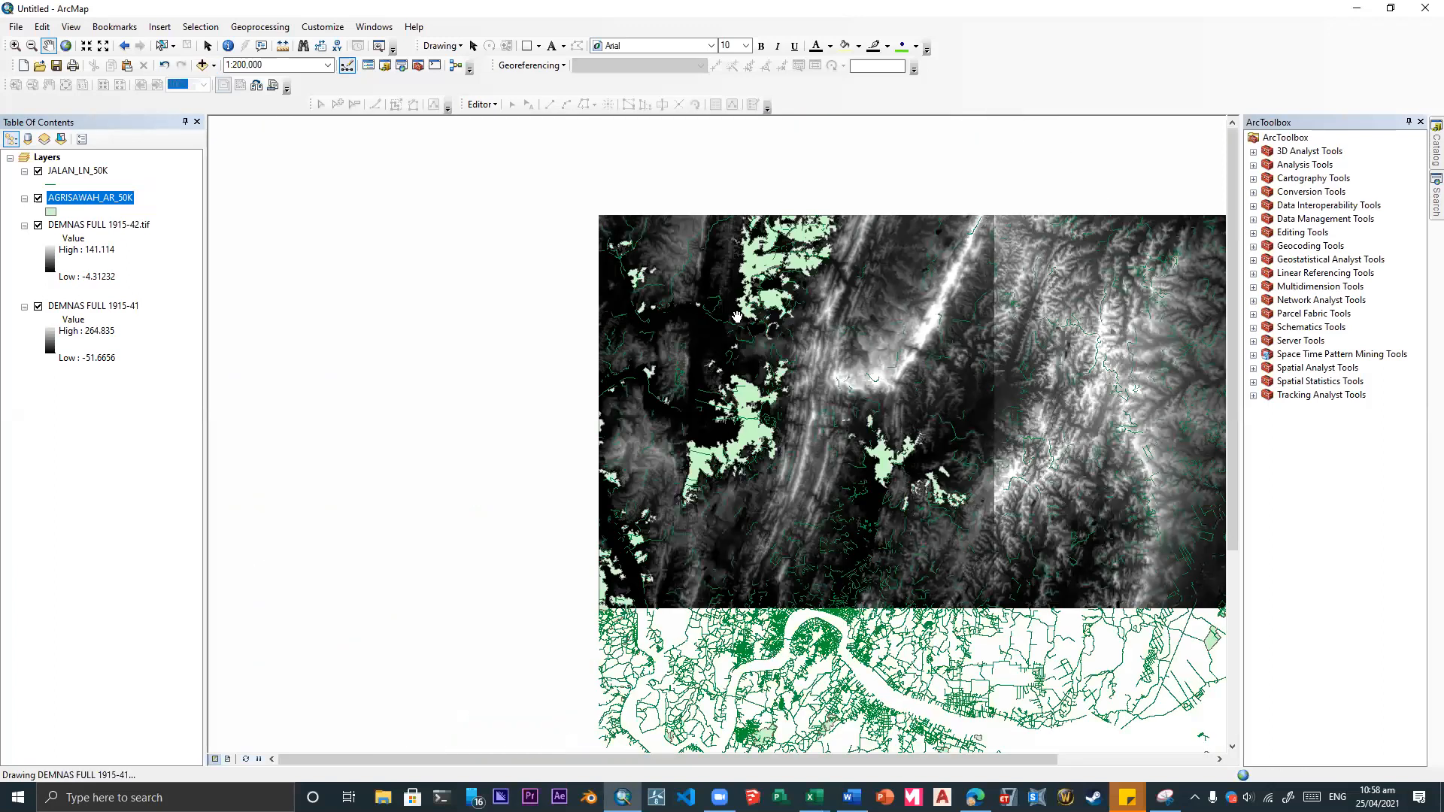
scroll(773, 454, "down", 3)
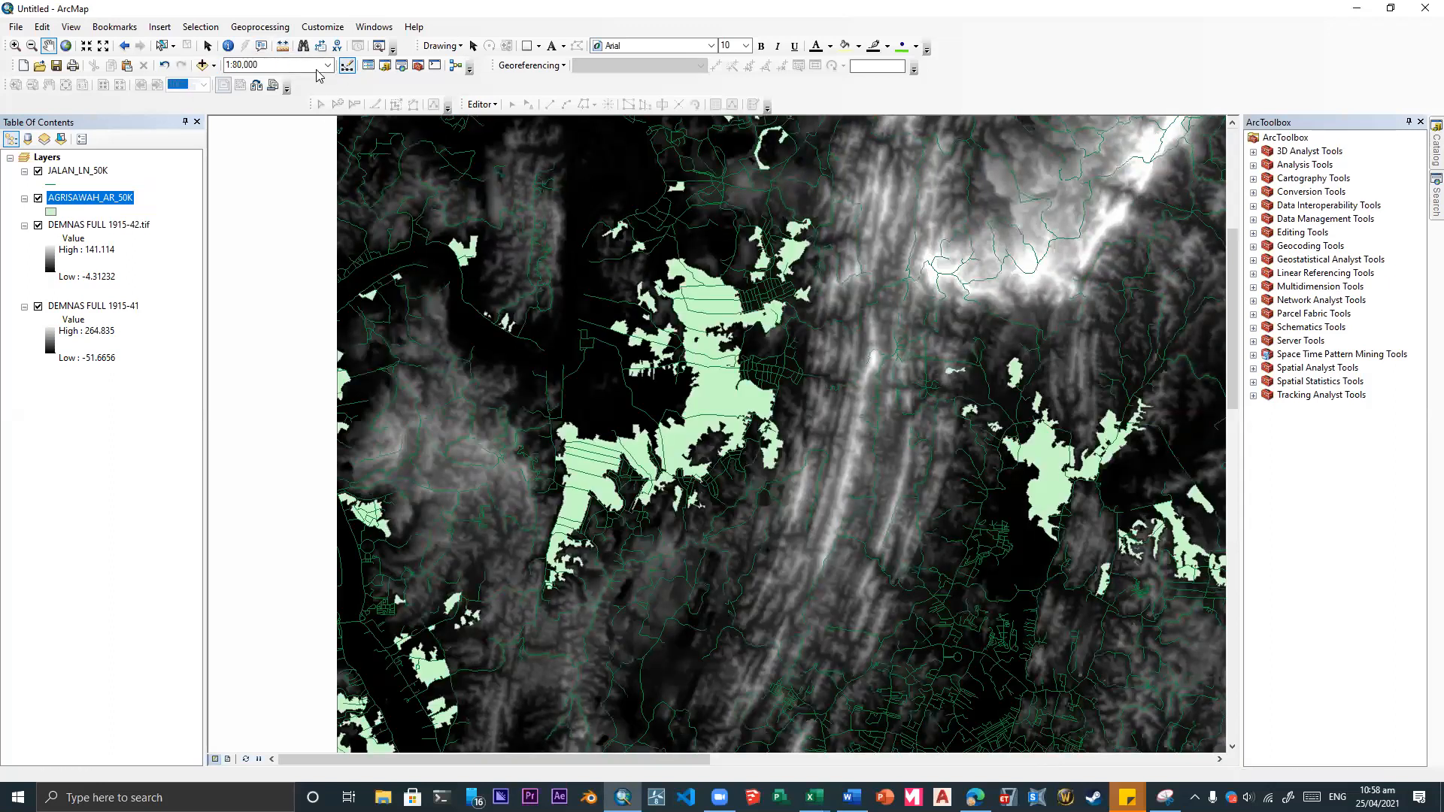
- Compare the AIRPORT_AR_50K.shp and AIRPORT_PT_50K.shp files among the available data without adding them
left_click(202, 64)
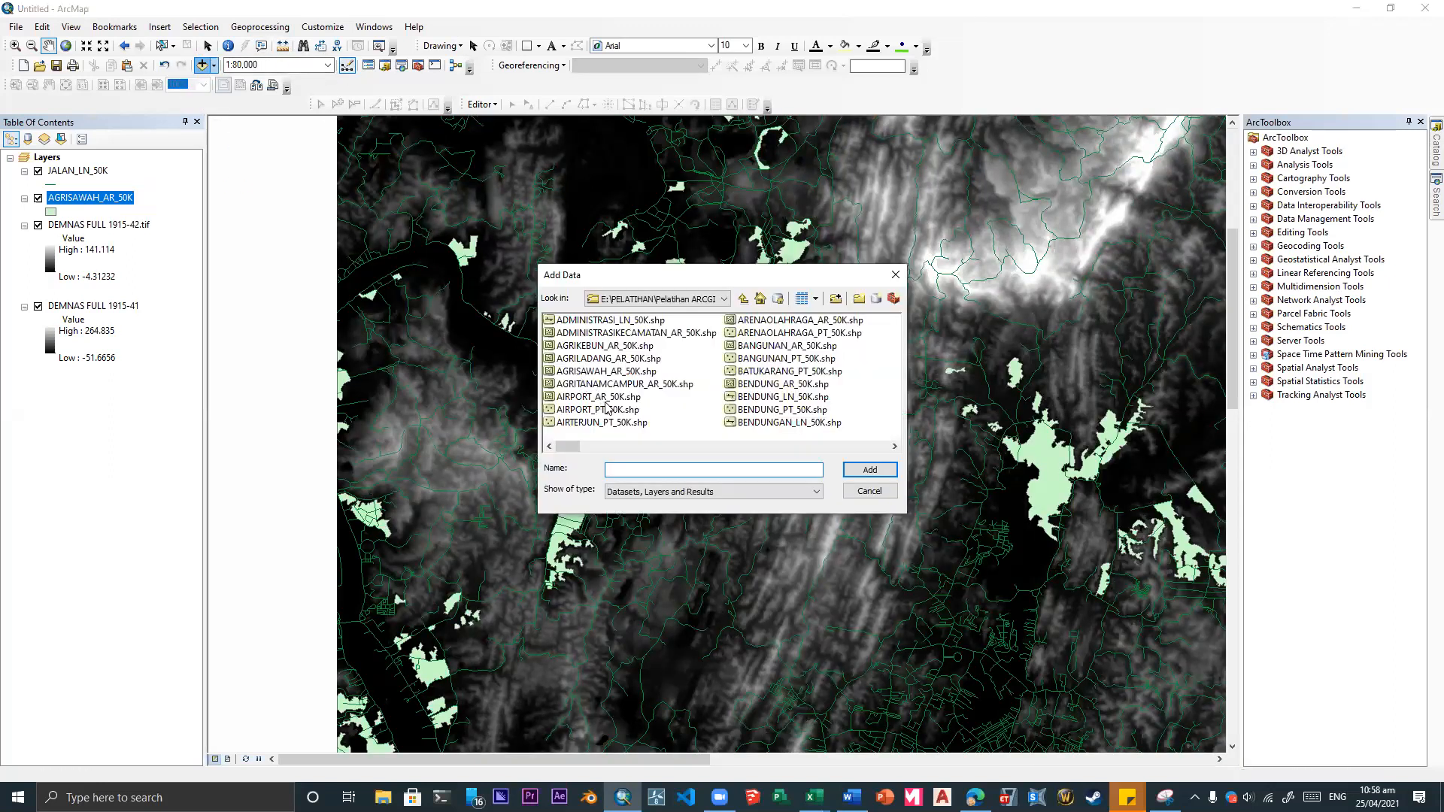
left_click(599, 399)
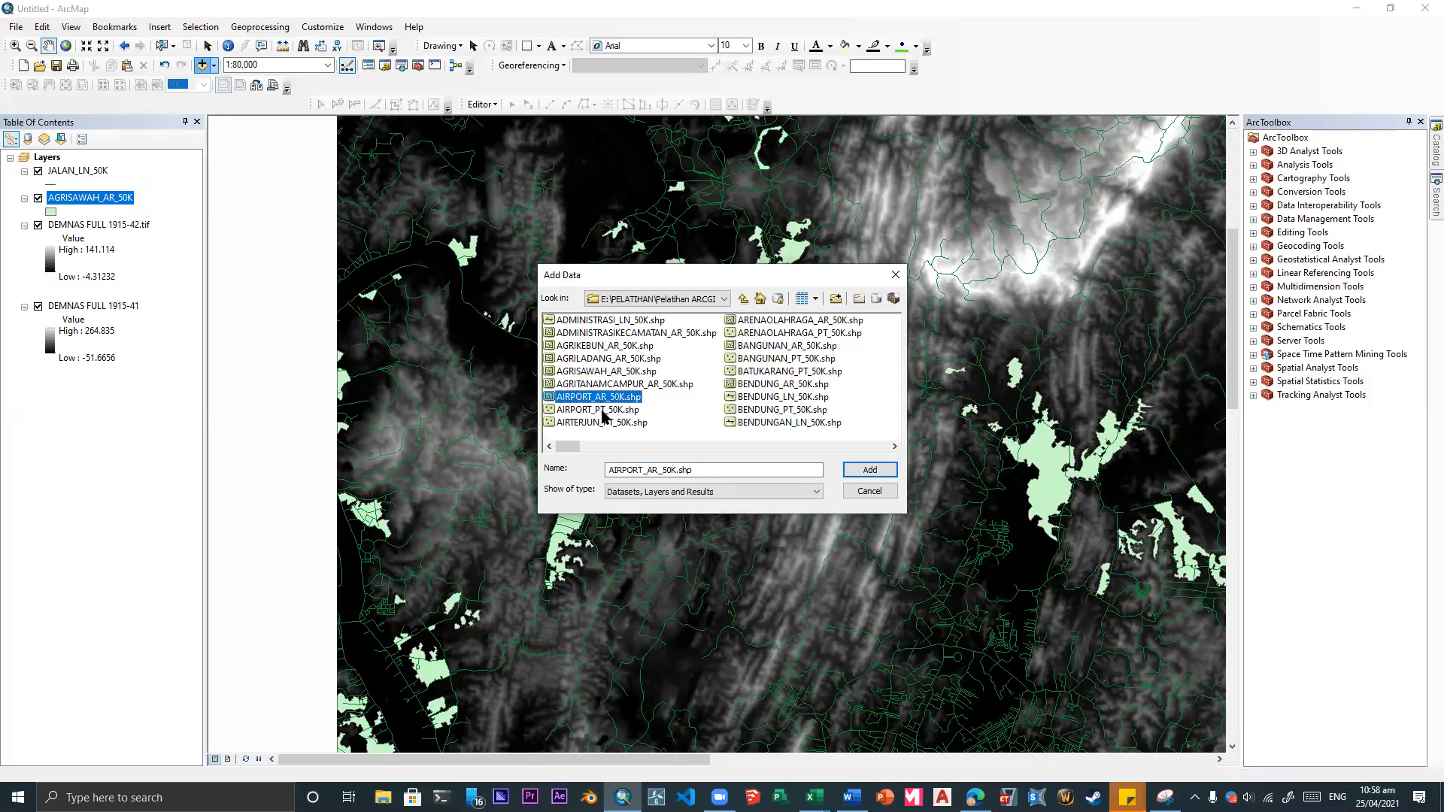
left_click(601, 411)
left_click(590, 401)
left_click(619, 413)
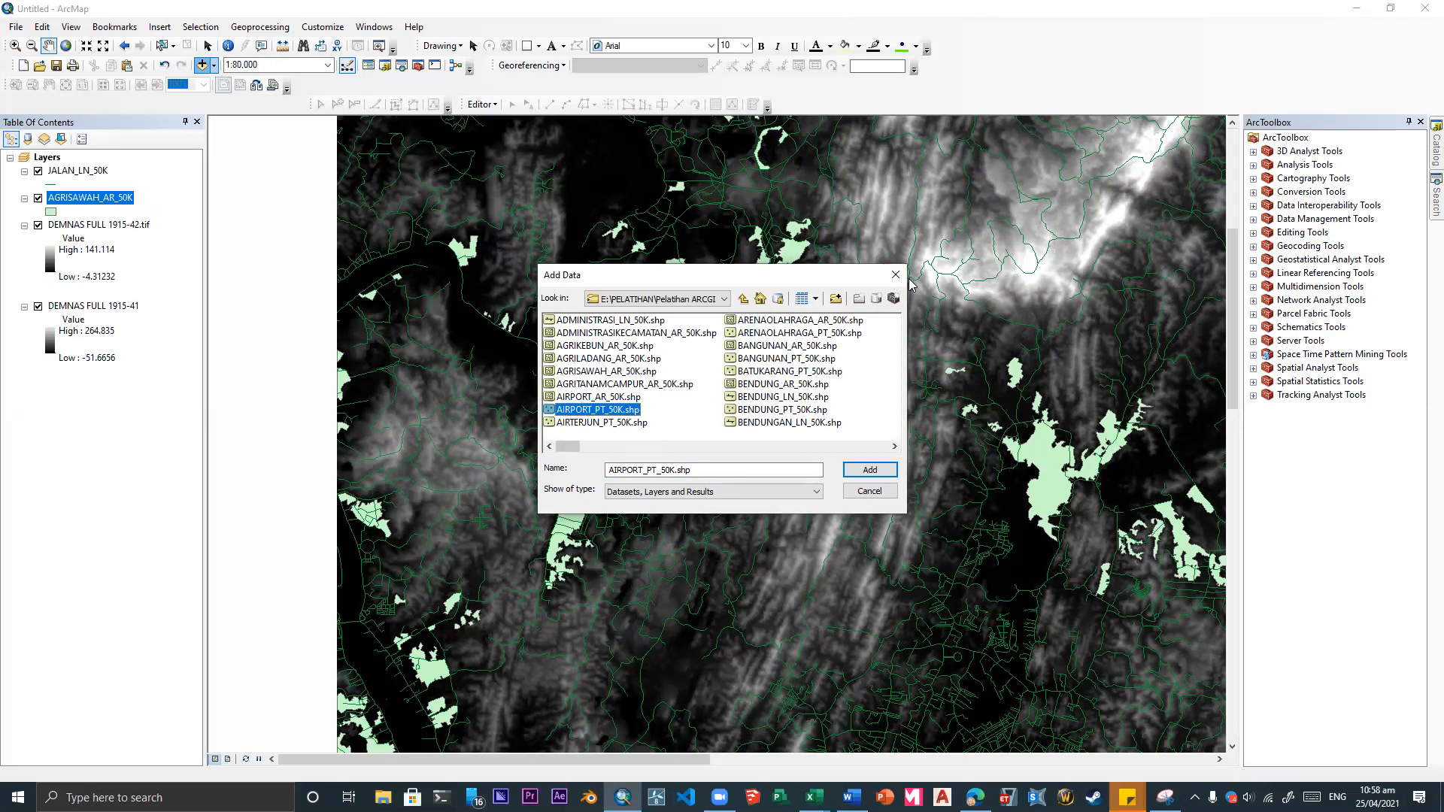
key("Escape")
- Hide the AGRISAWAH_AR_50K and JALAN_LN_50K layers, leaving only the two DEMNAS rasters displayed
scroll(796, 536, "down", 4)
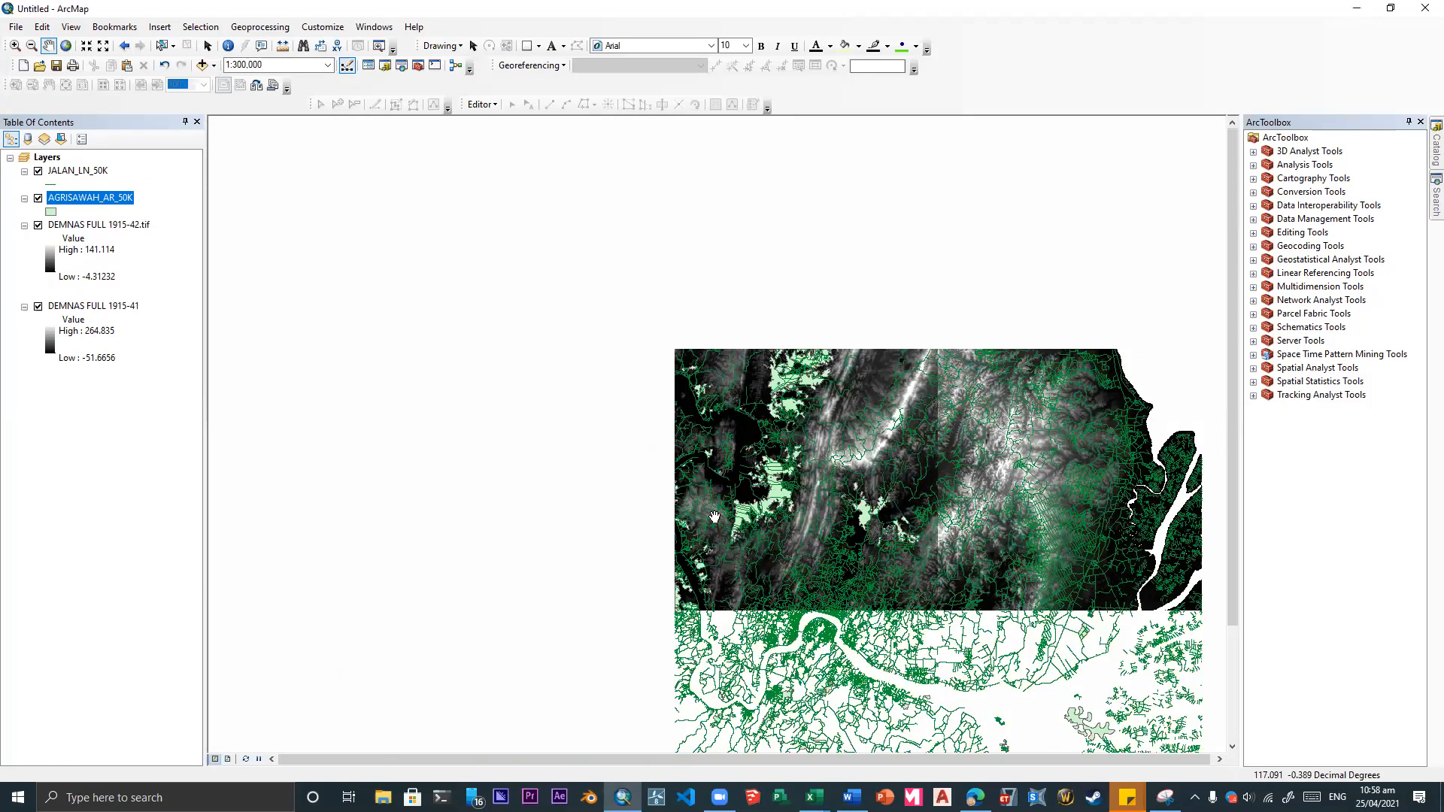
left_click(39, 199)
left_click(39, 171)
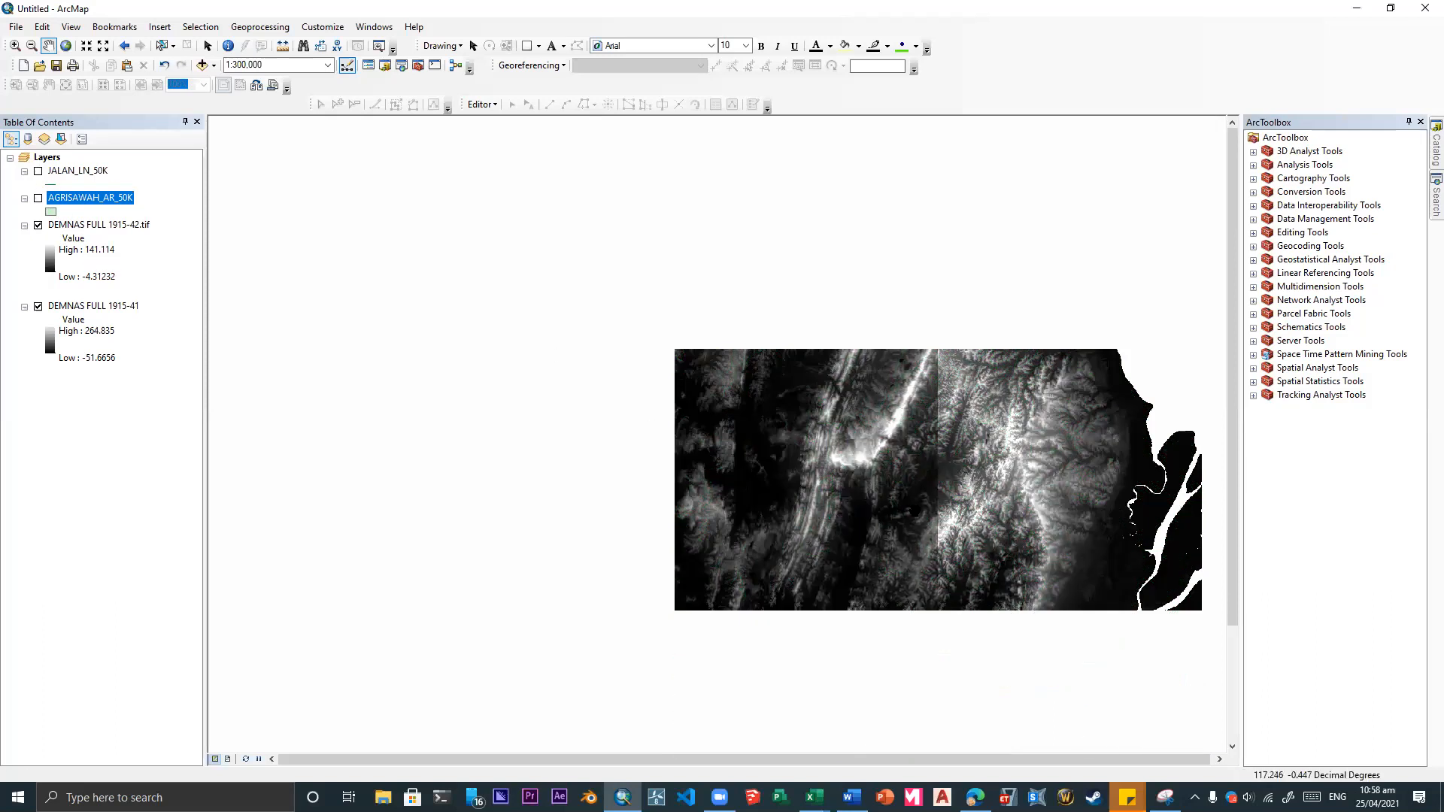
left_click_drag(908, 493, 670, 336)
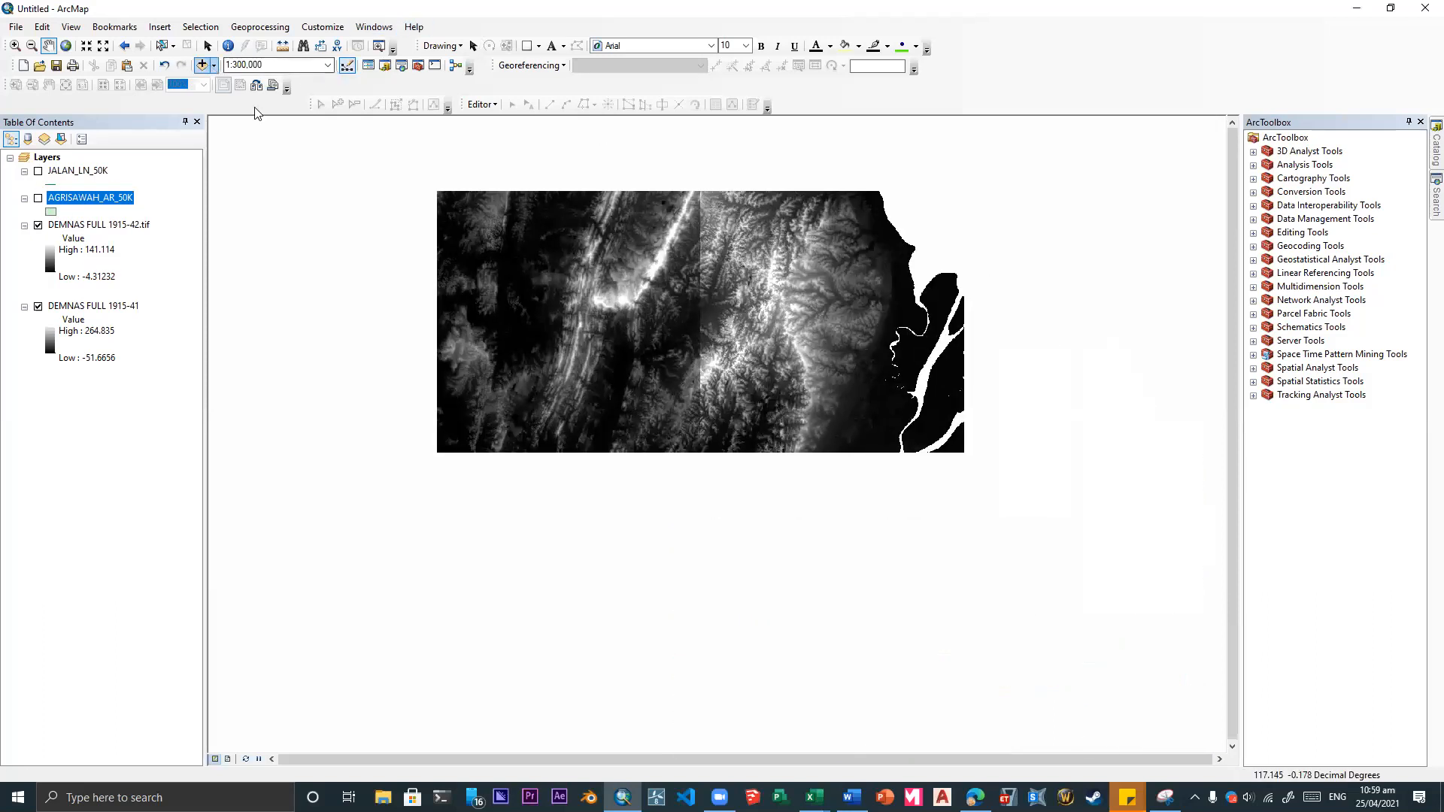
- Switch to the Edge browser and look through the open UTM zone map of Indonesia and its image search page
left_click(975, 798)
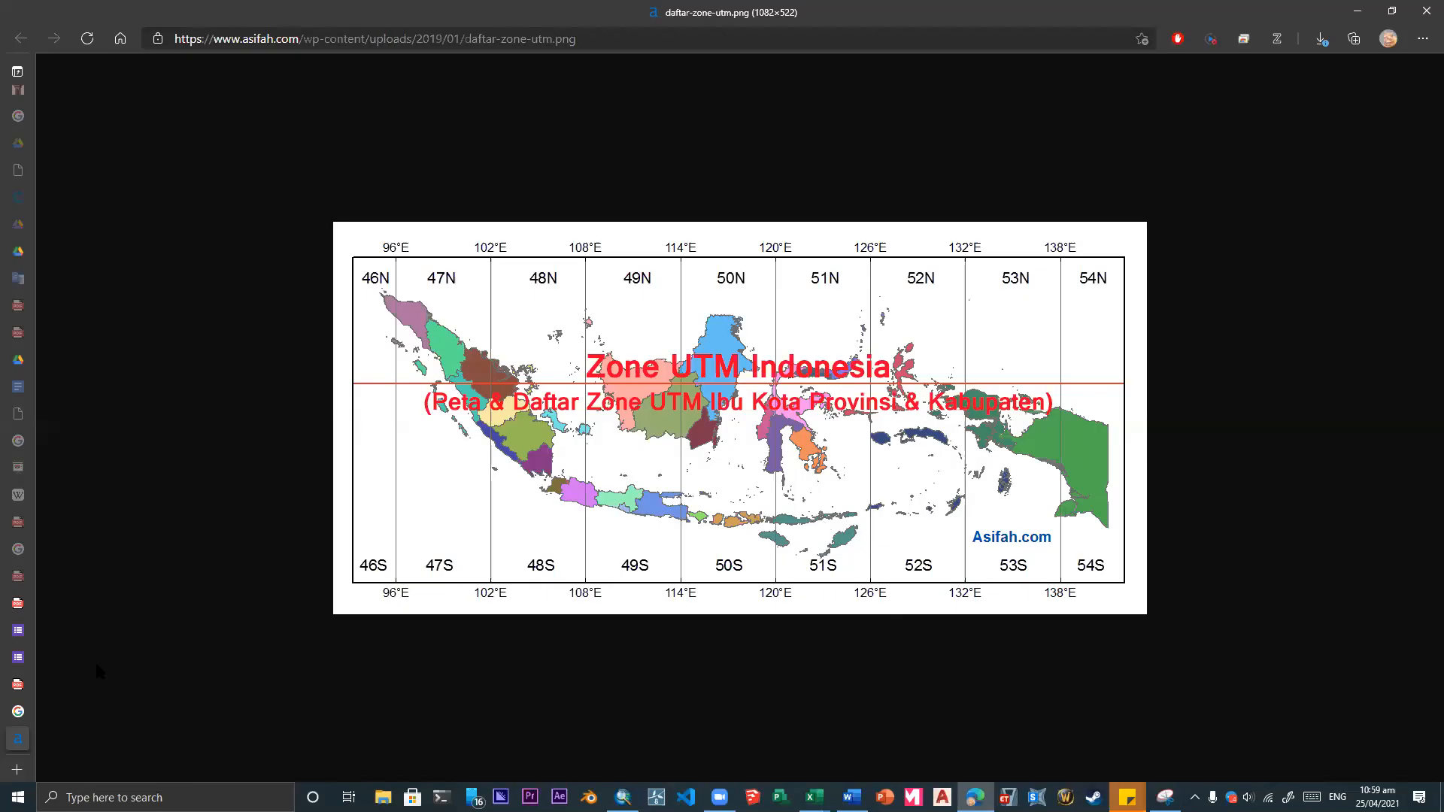
left_click(22, 685)
left_click(22, 741)
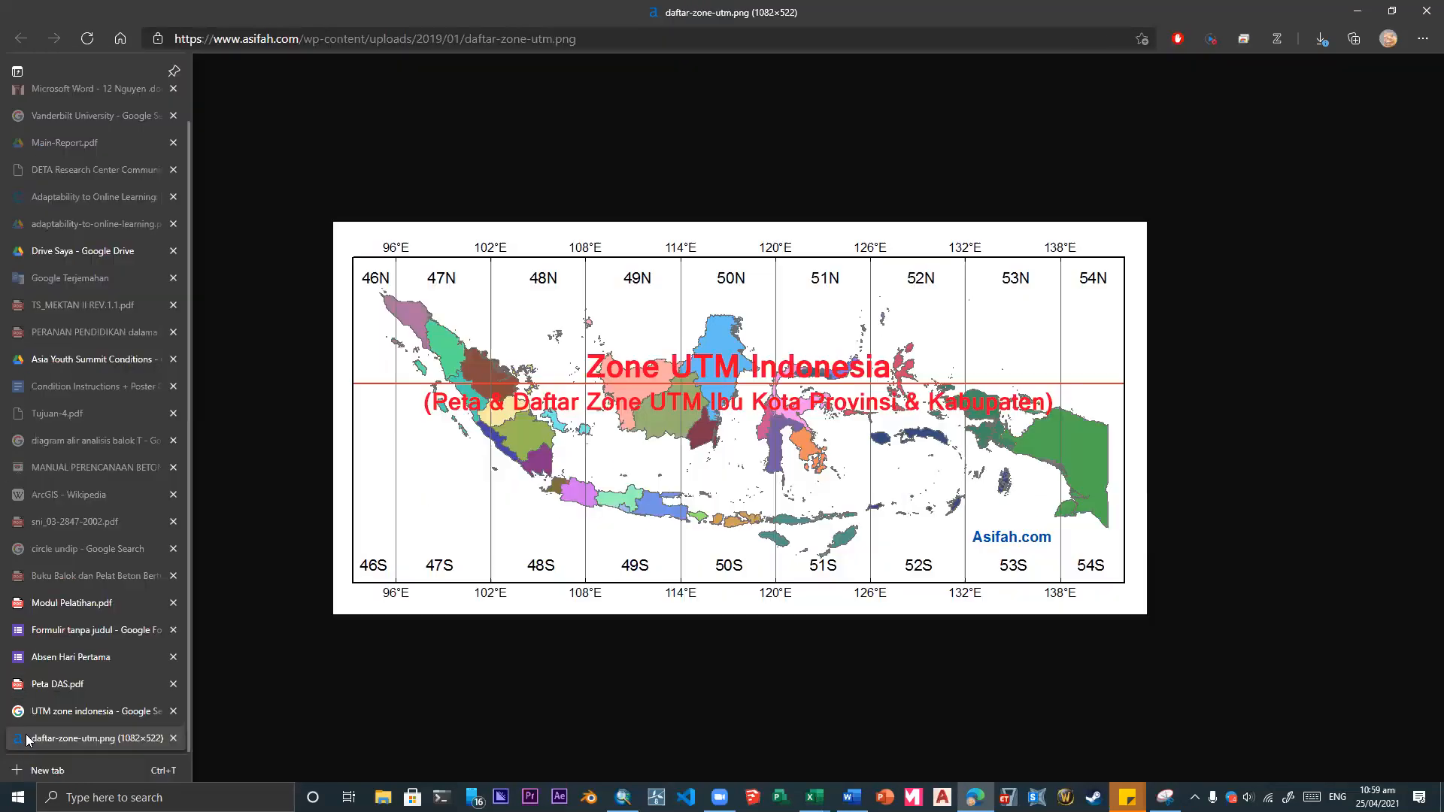
left_click(18, 712)
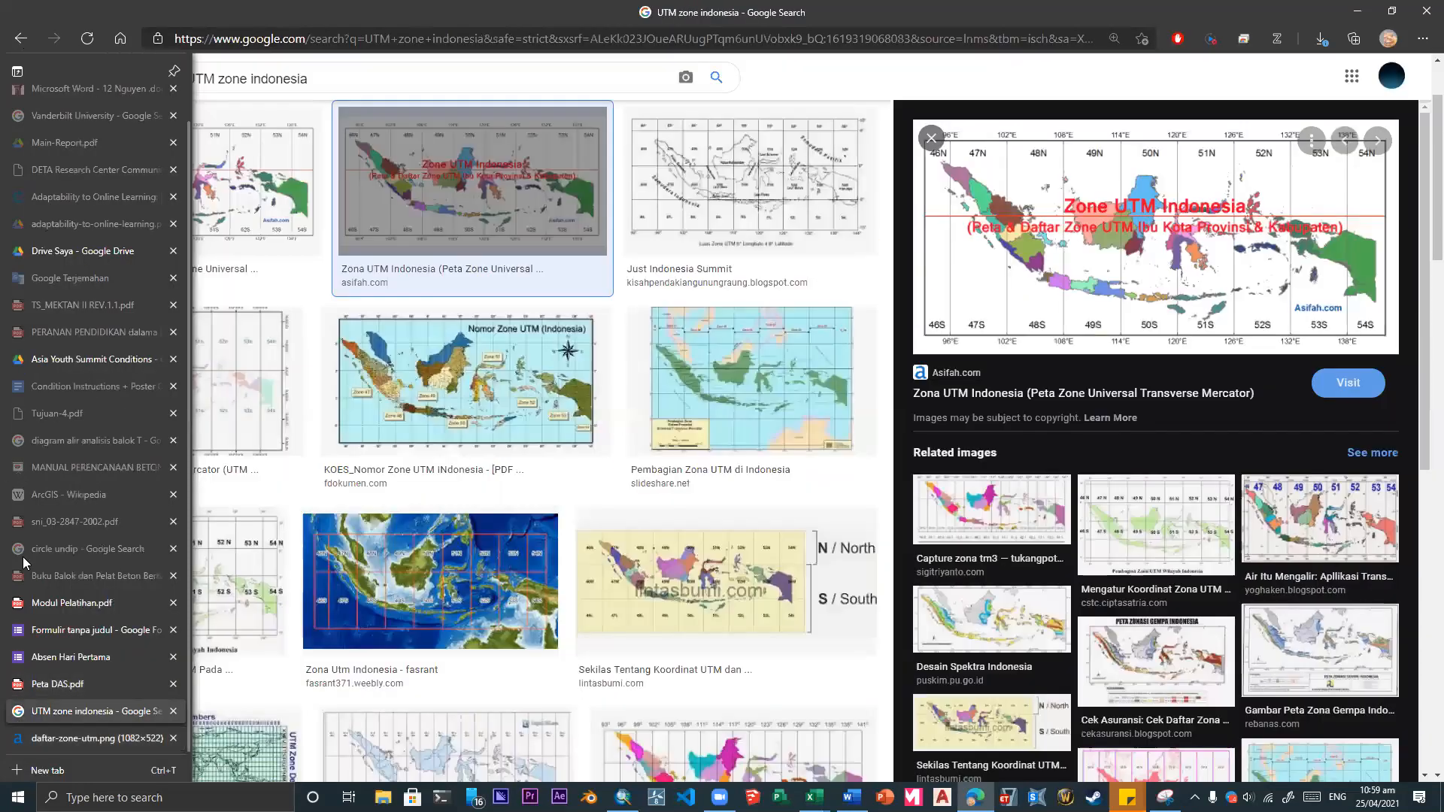
left_click(26, 47)
left_click(26, 47)
left_click(26, 47)
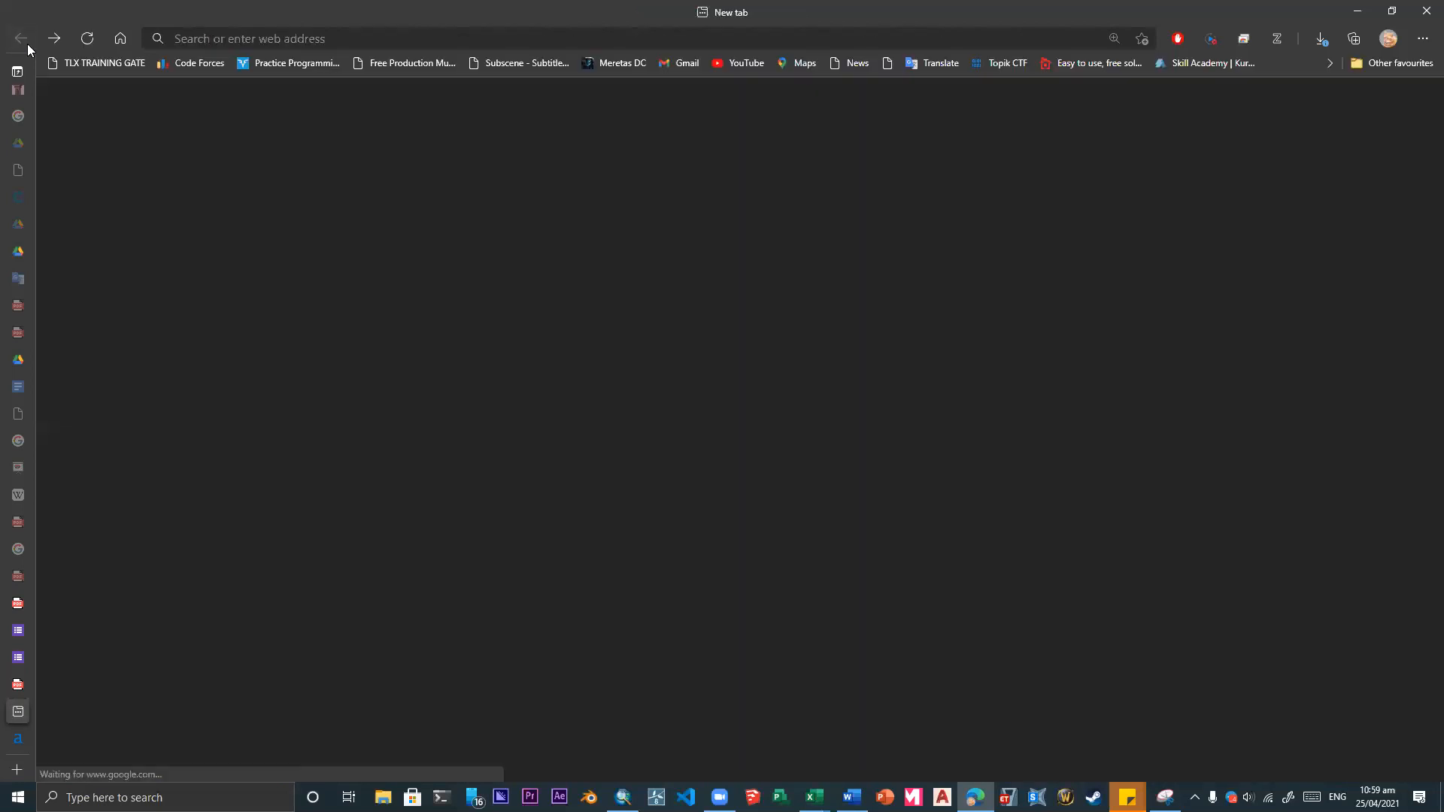
scroll(798, 301, "down", 3)
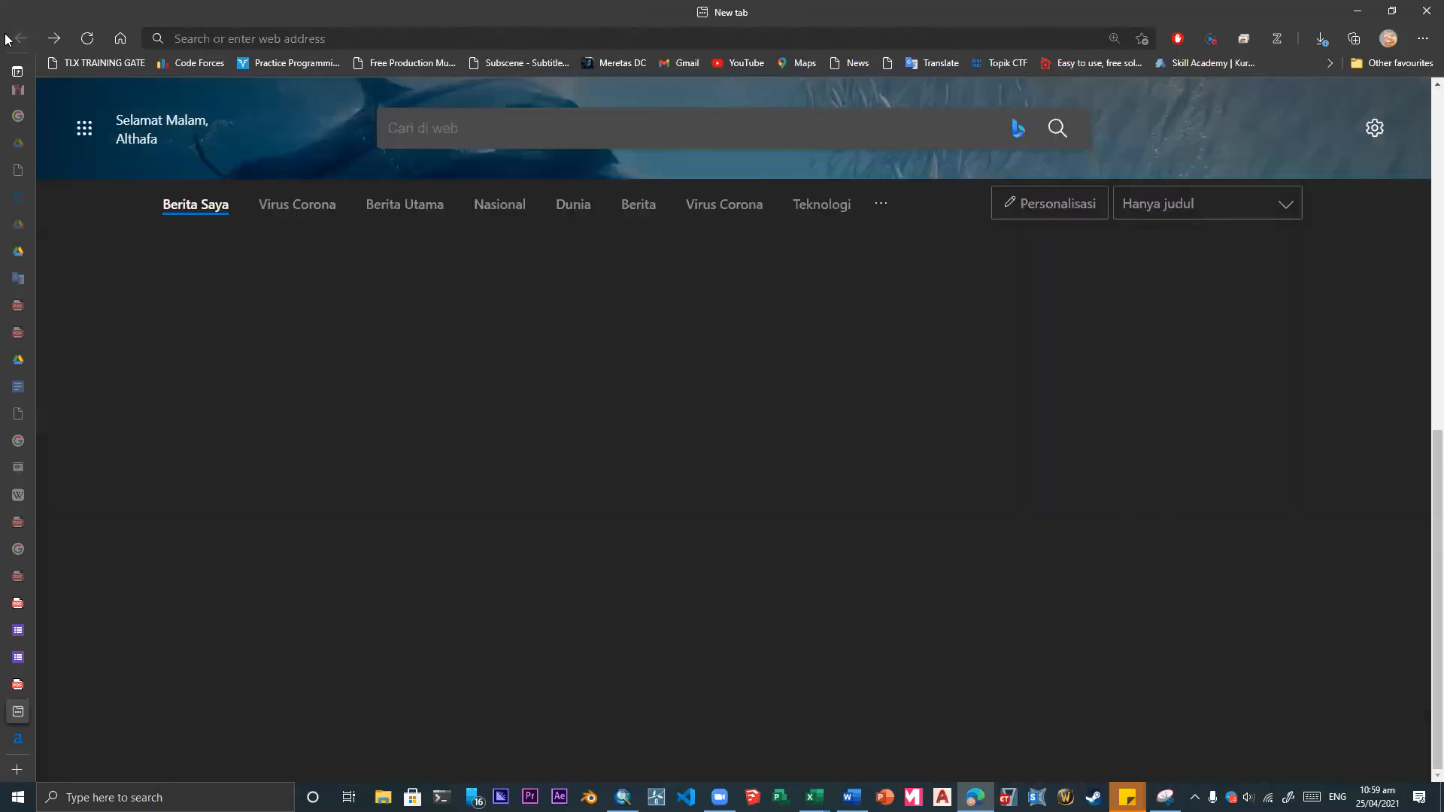
- Consult the training module Modul Pelatihan.pdf in the browser
left_click(19, 604)
scroll(886, 277, "down", 5)
scroll(886, 278, "up", 1)
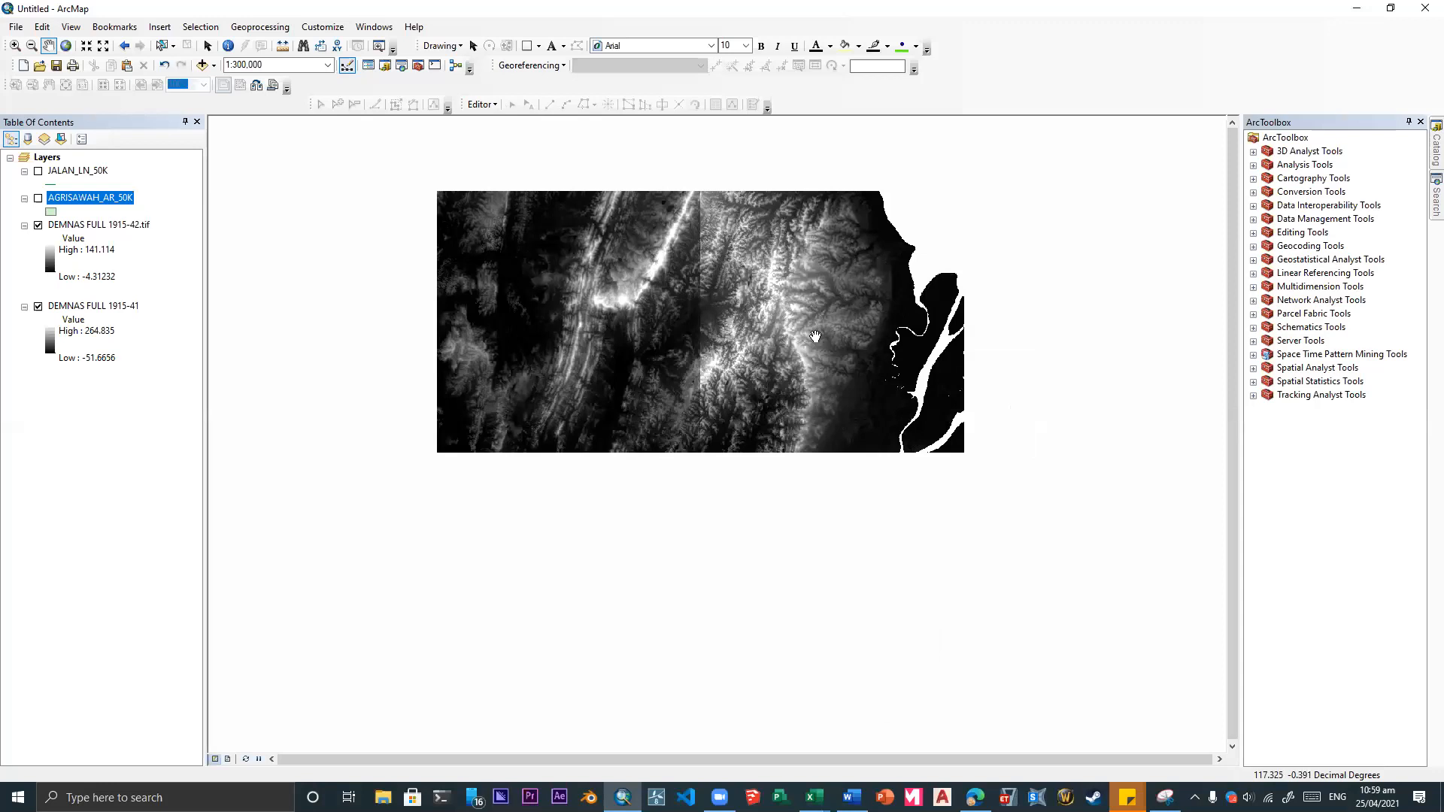
- Return to ArcMap, examine the seam between the two DEMNAS tiles and browse the Spatial Analyst toolsets
scroll(752, 294, "down", 2)
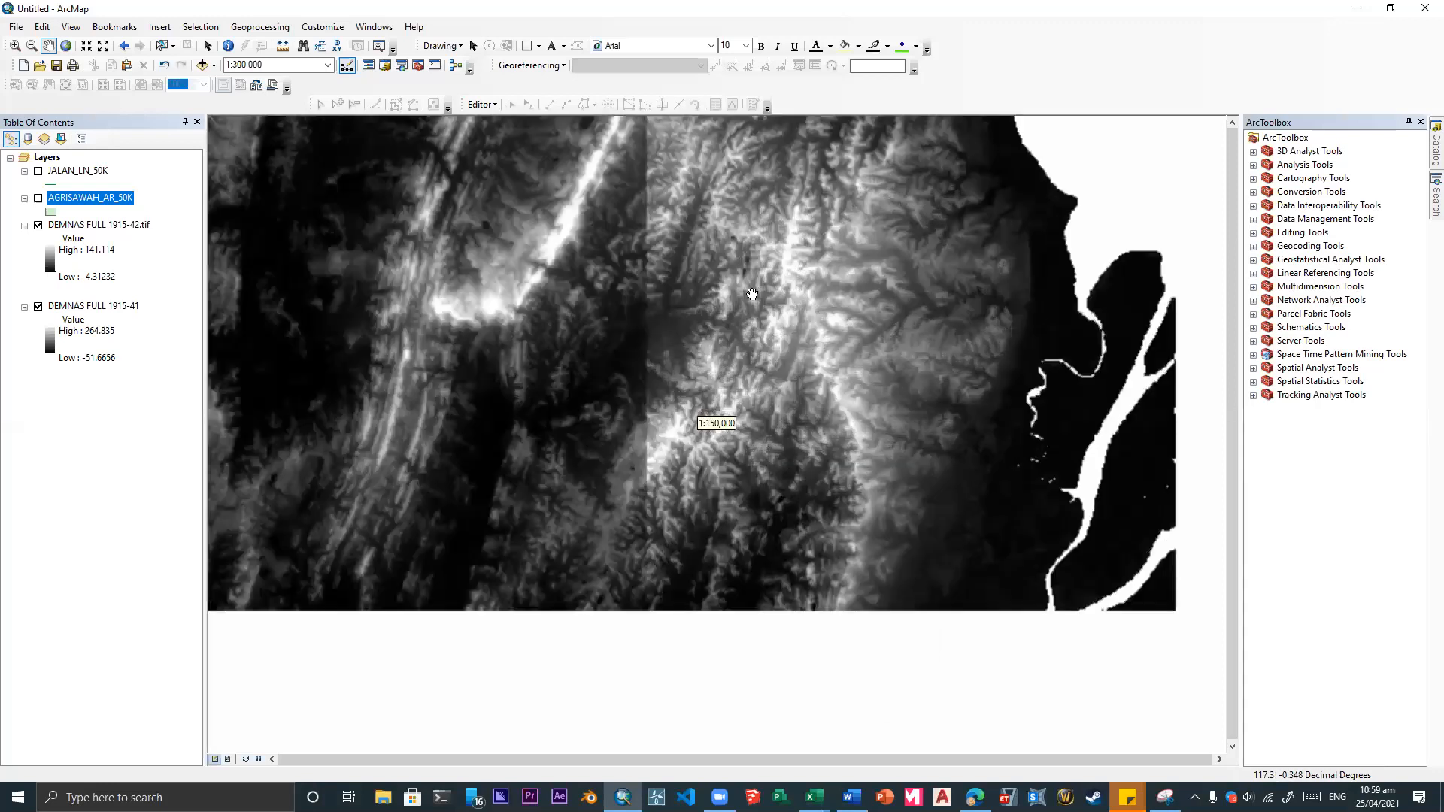
left_click_drag(750, 282, 786, 328)
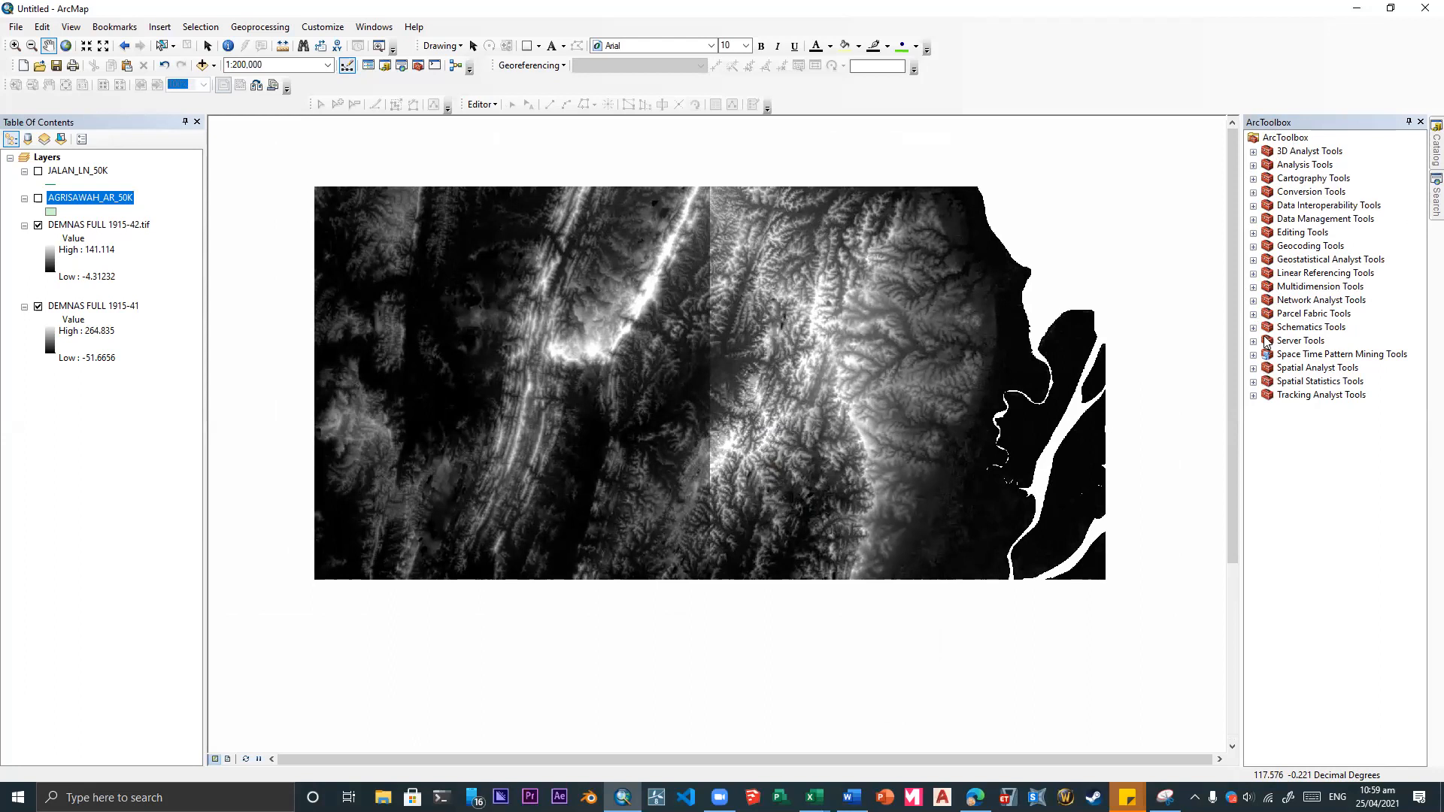
left_click(1254, 368)
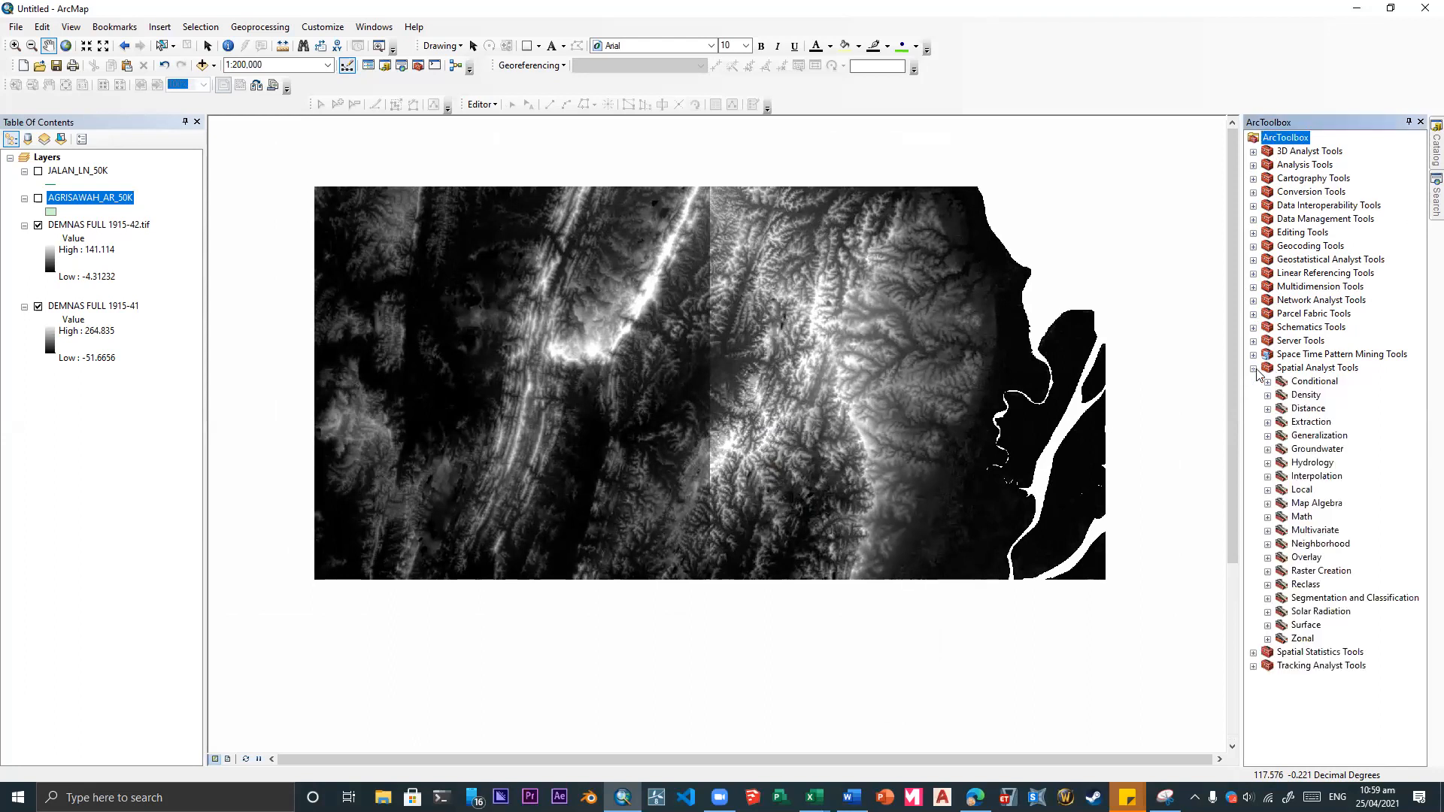
left_click(1254, 369)
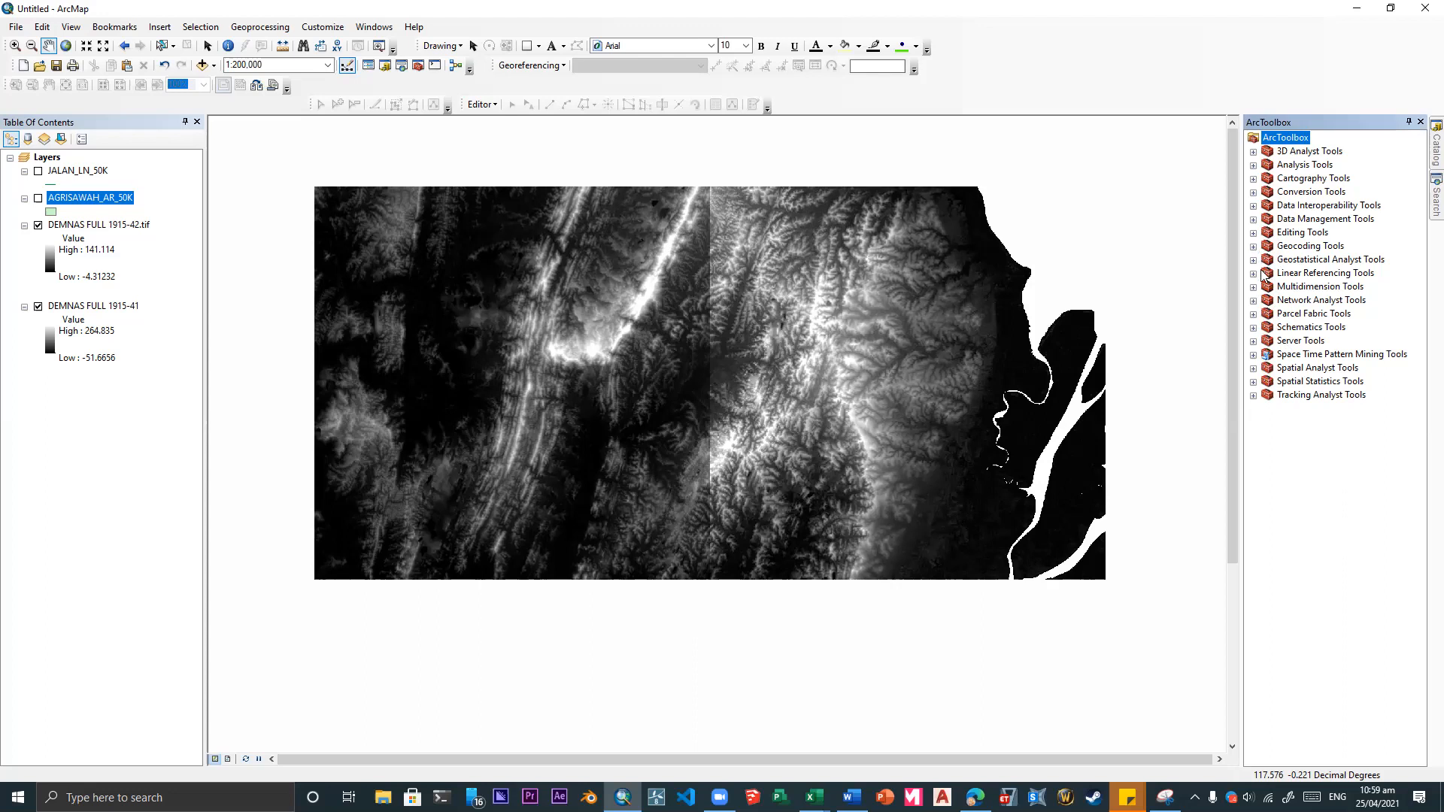
- Expand the Spatial Analyst Tools toolbox and locate its Hydrology toolset
left_click(1254, 368)
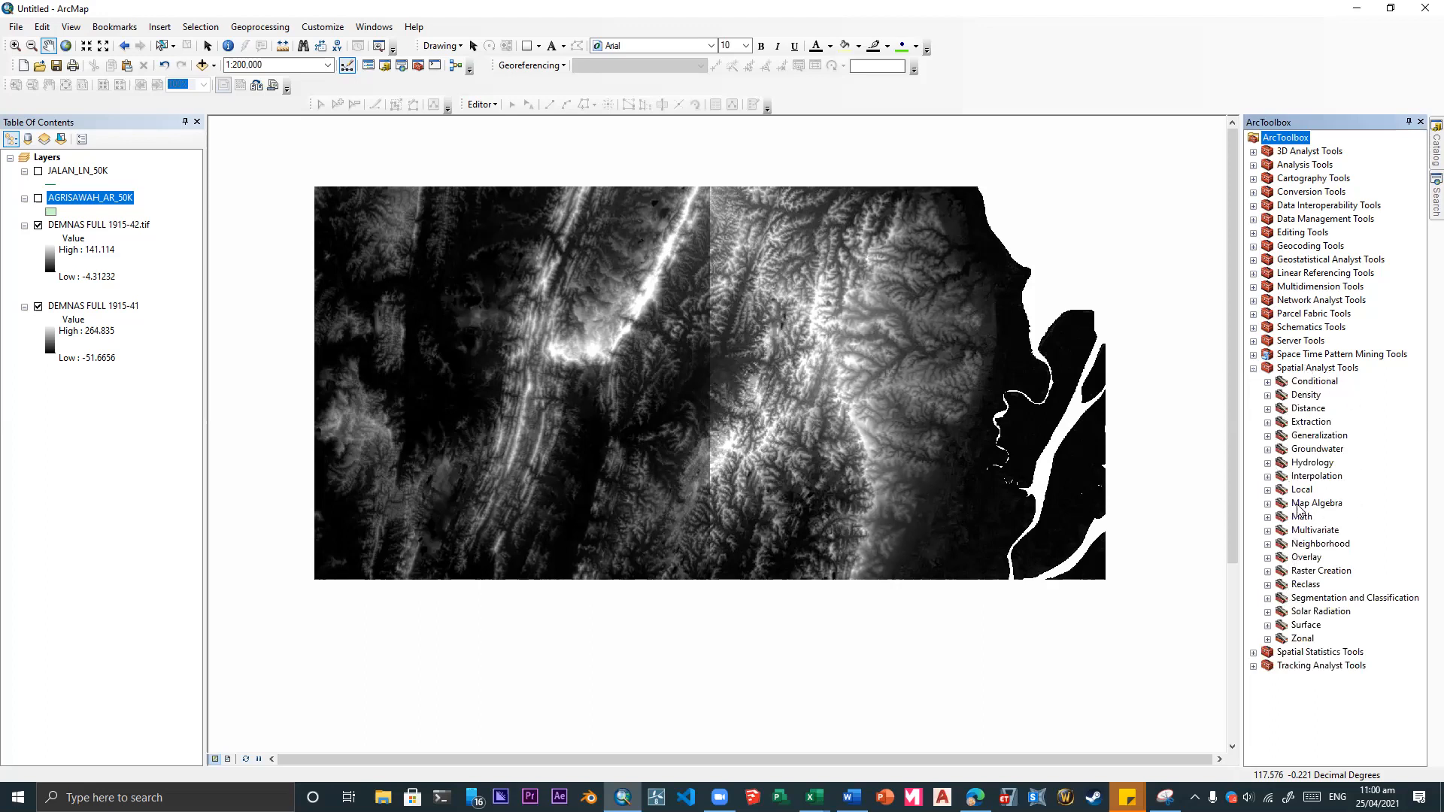
left_click(1300, 465)
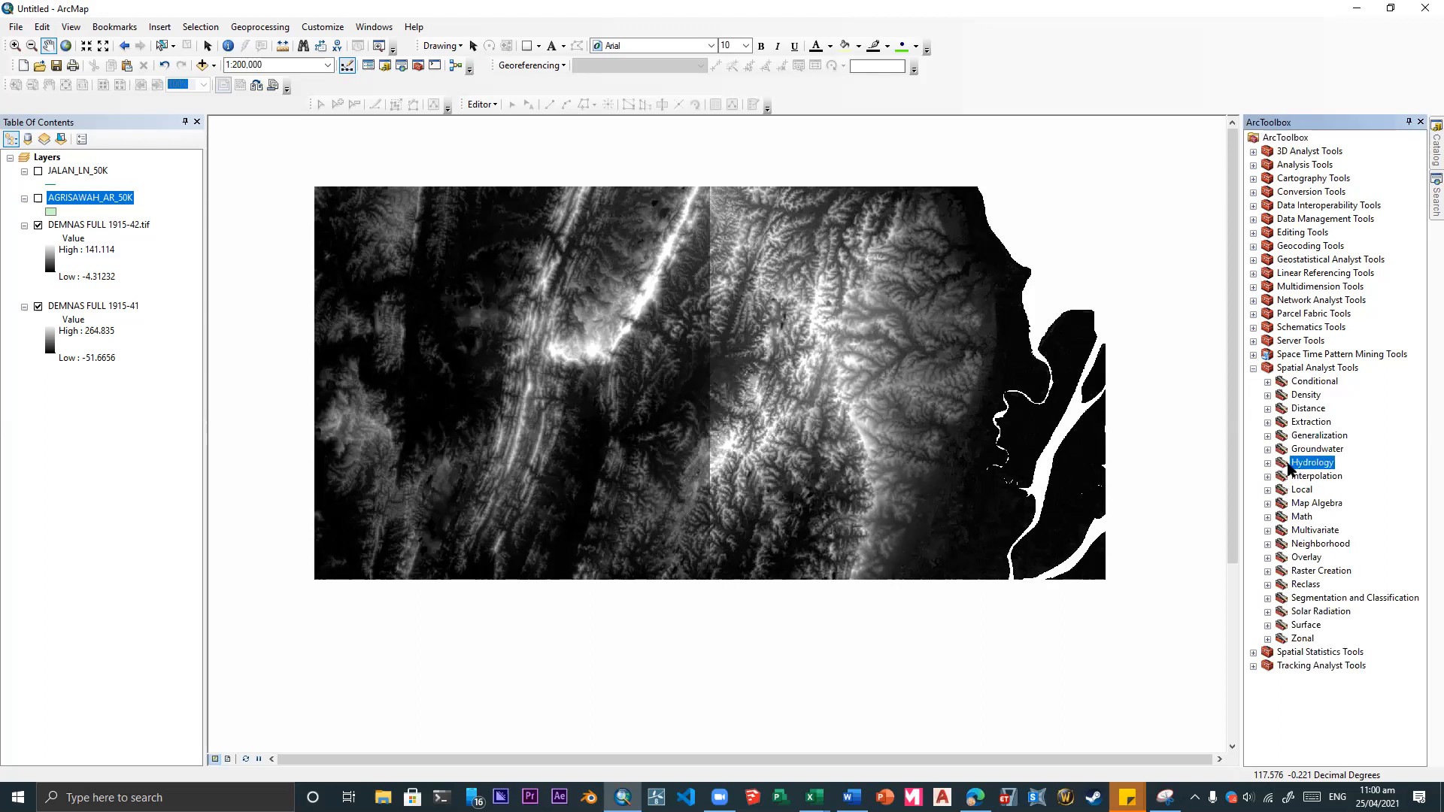
left_click(1267, 463)
left_click(1268, 462)
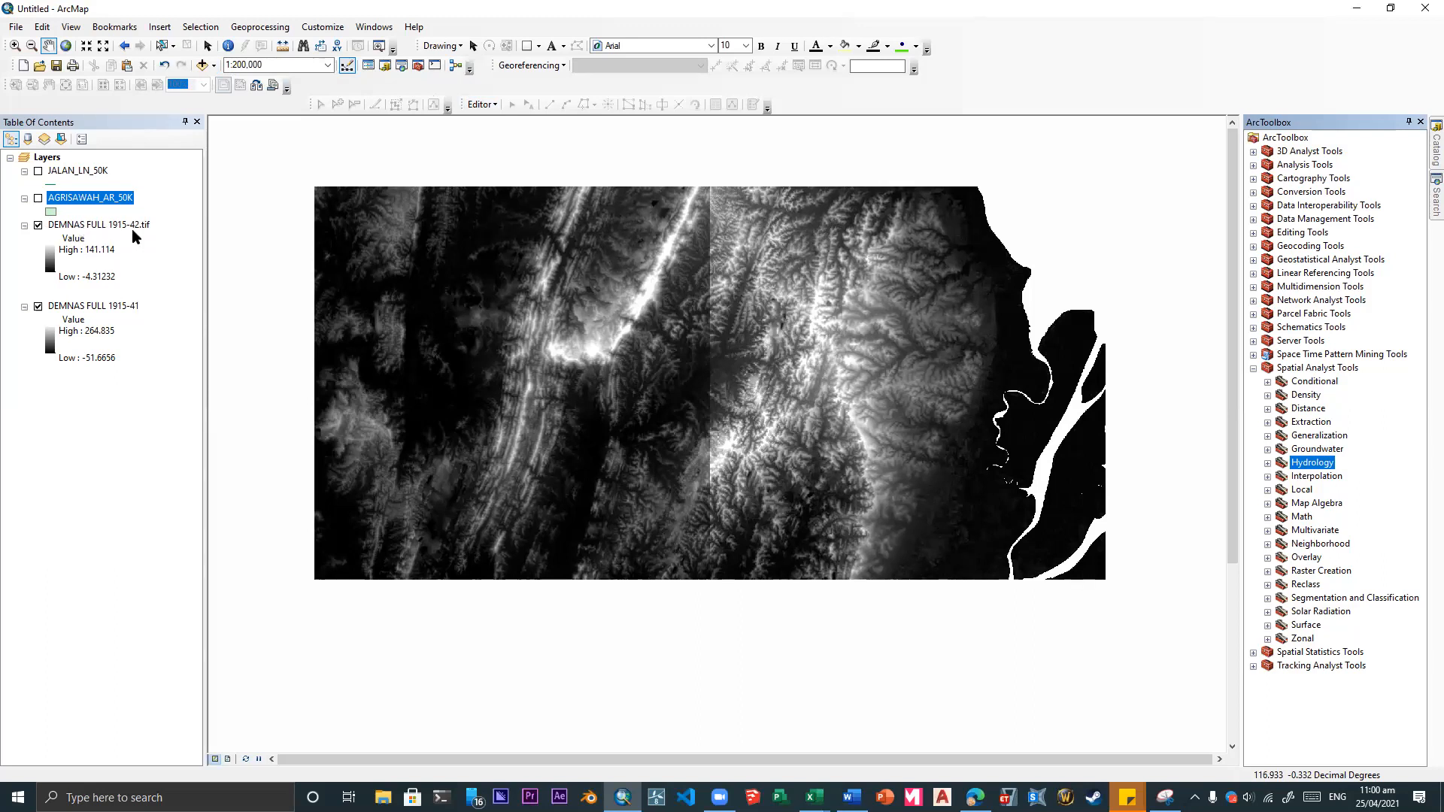
- Check the ArcToolbox section of Modul Pelatihan.pdf in the browser and return to ArcMap
left_click(976, 797)
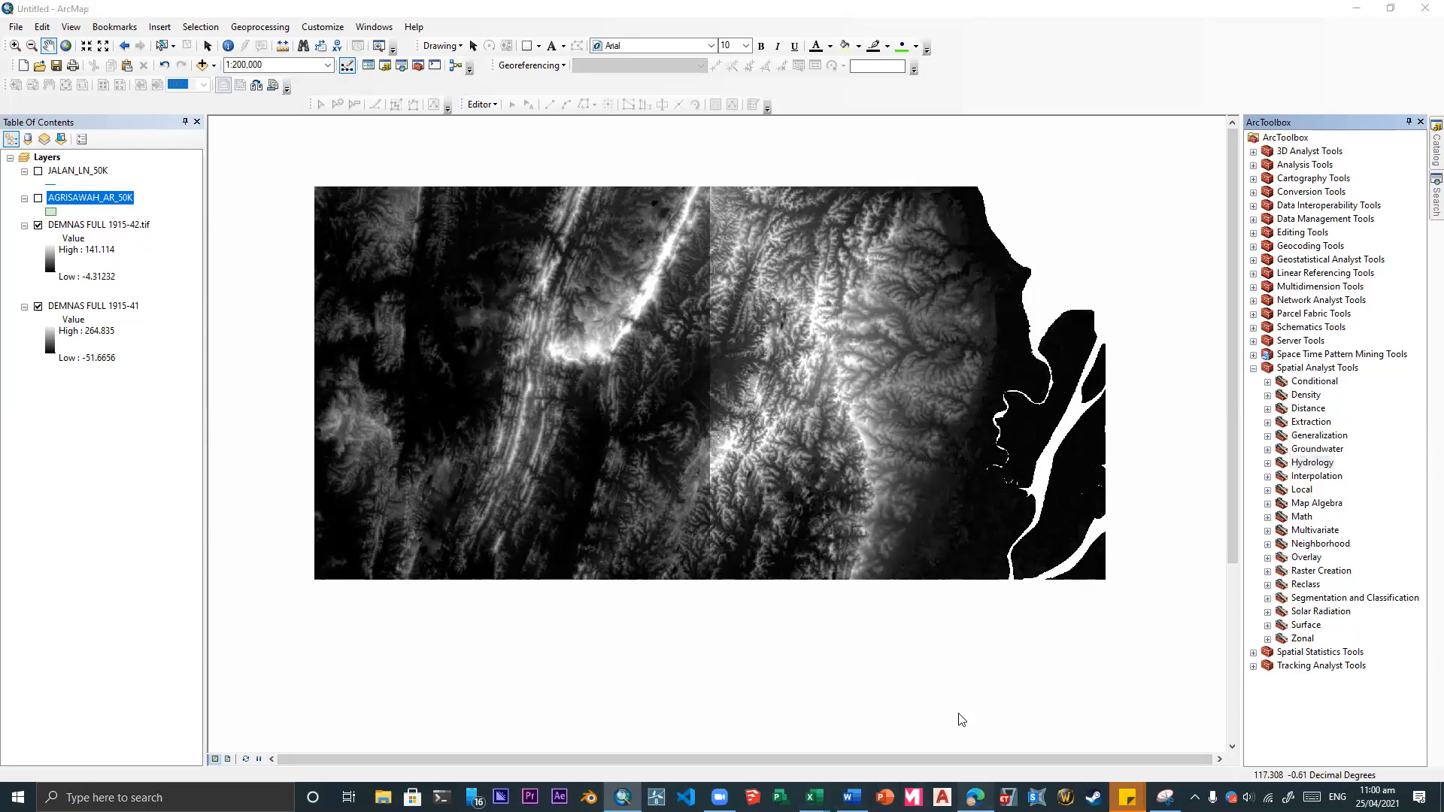
scroll(895, 630, "down", 15)
middle_click(887, 616)
scroll(883, 448, "up", 12)
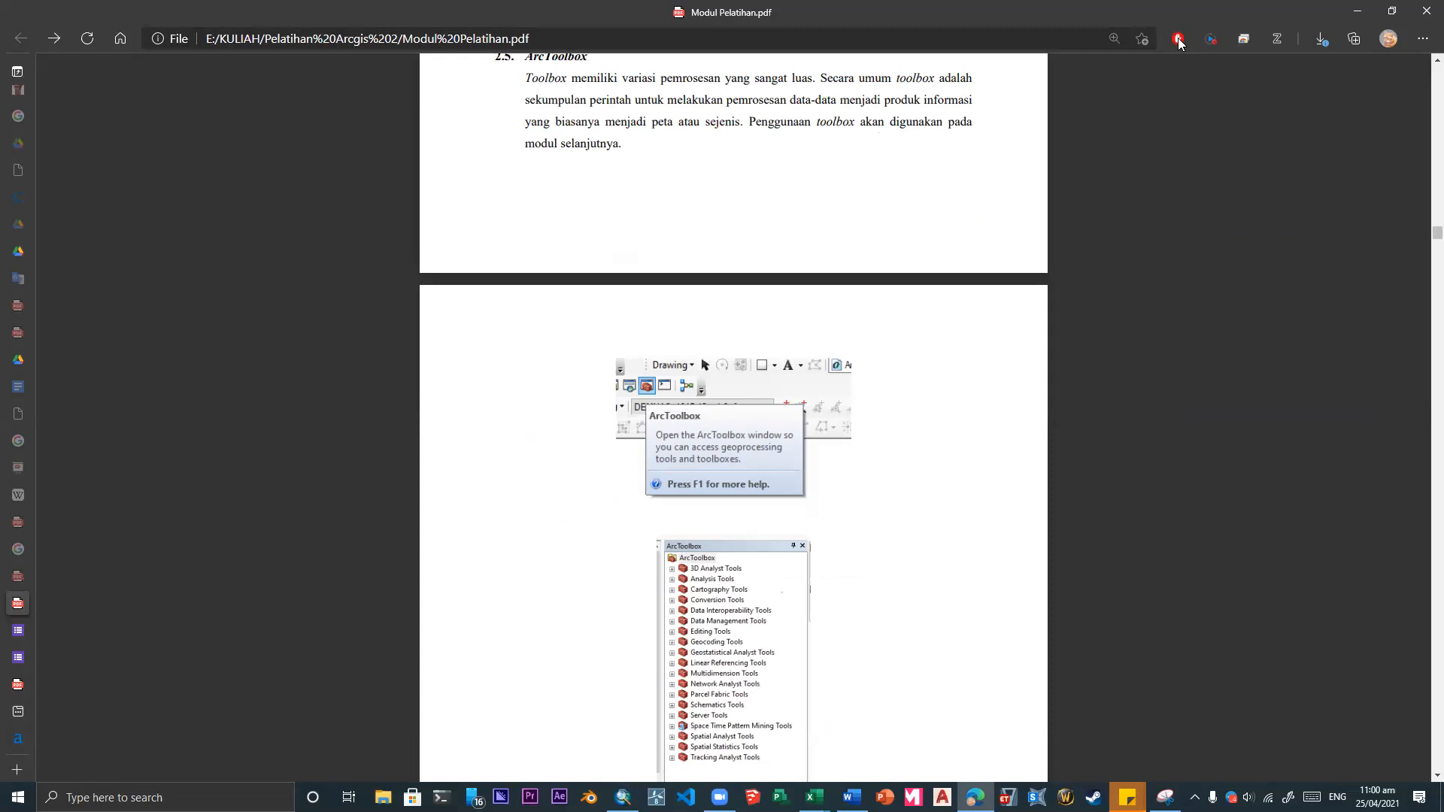
left_click(623, 798)
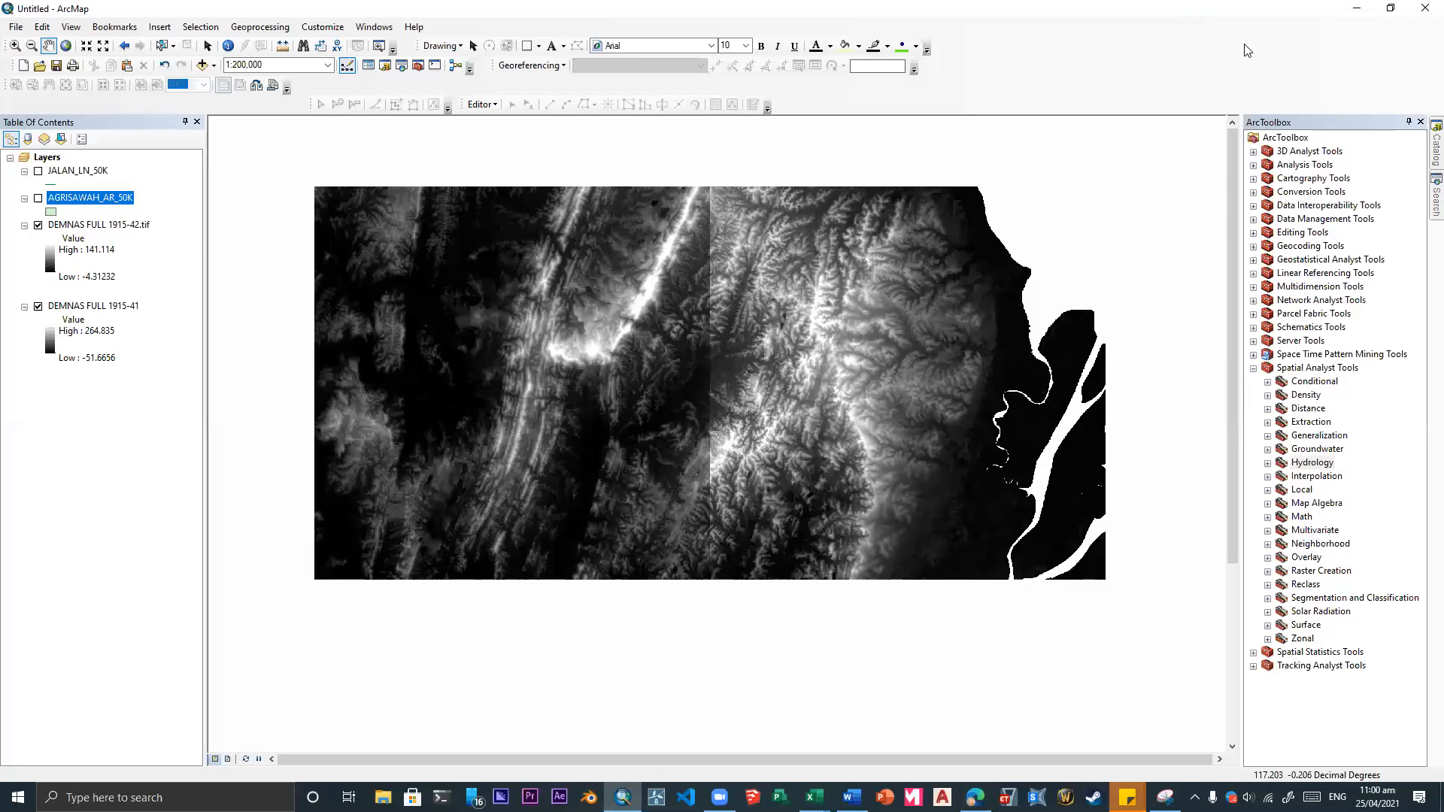
left_click(202, 65)
left_click(712, 298)
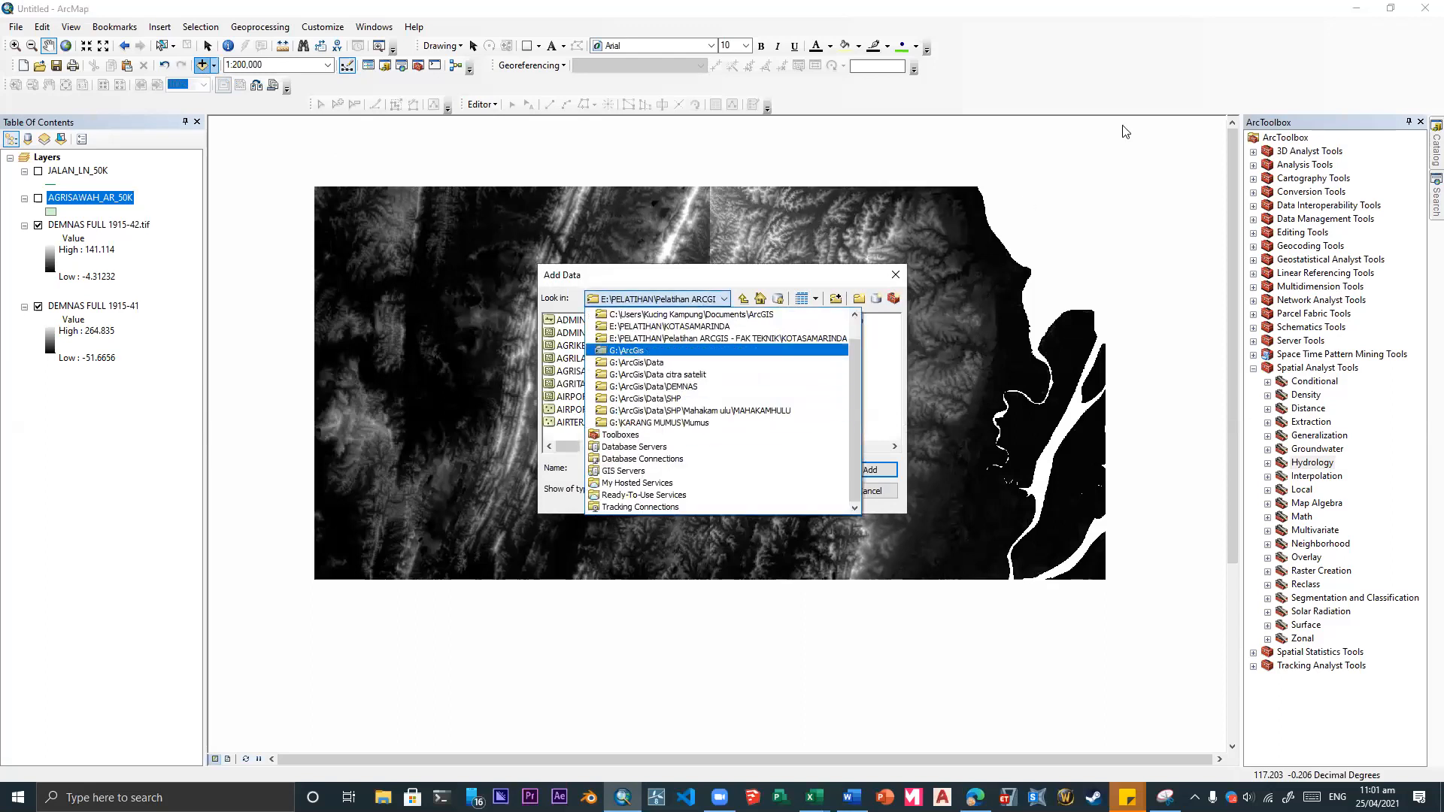
left_click(1207, 95)
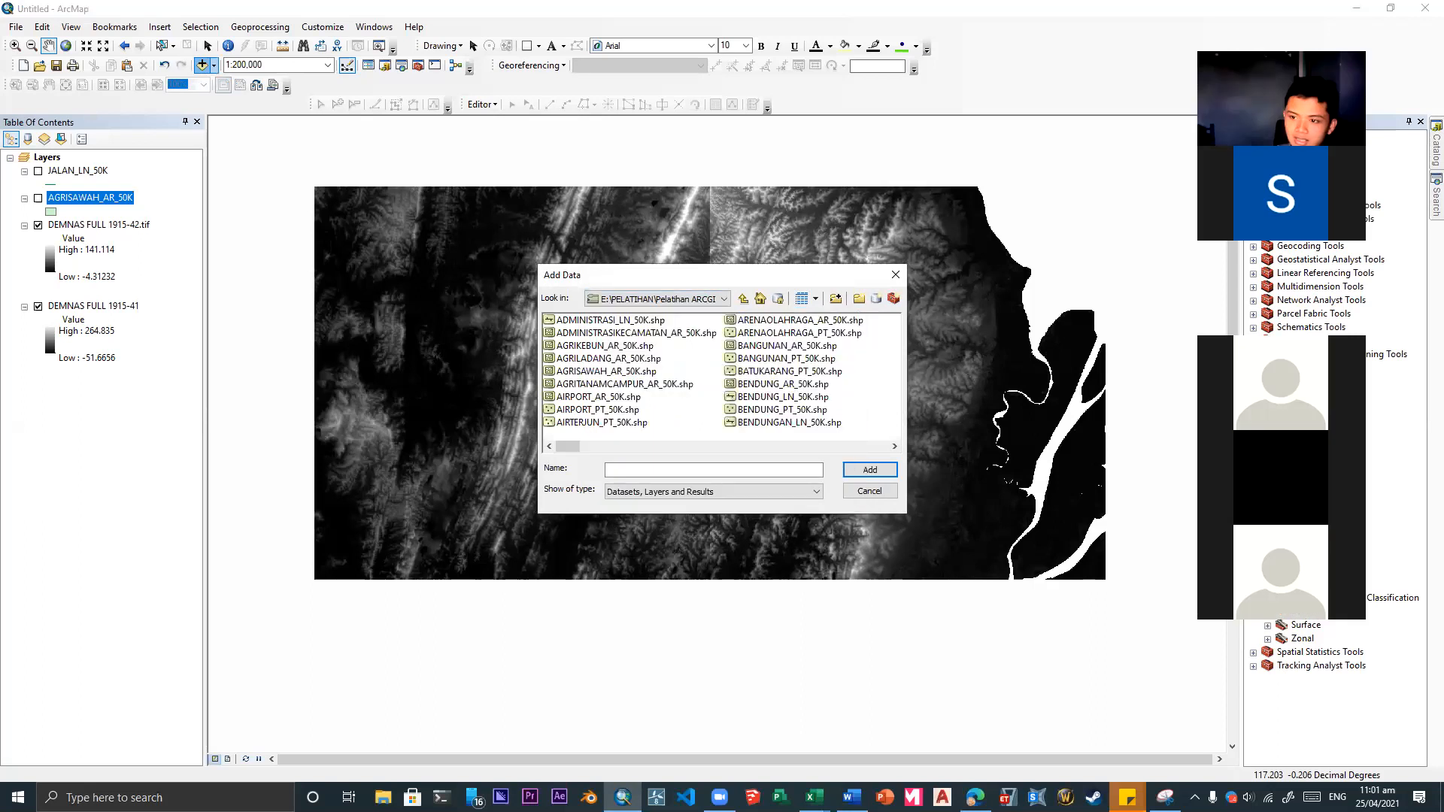
left_click(871, 491)
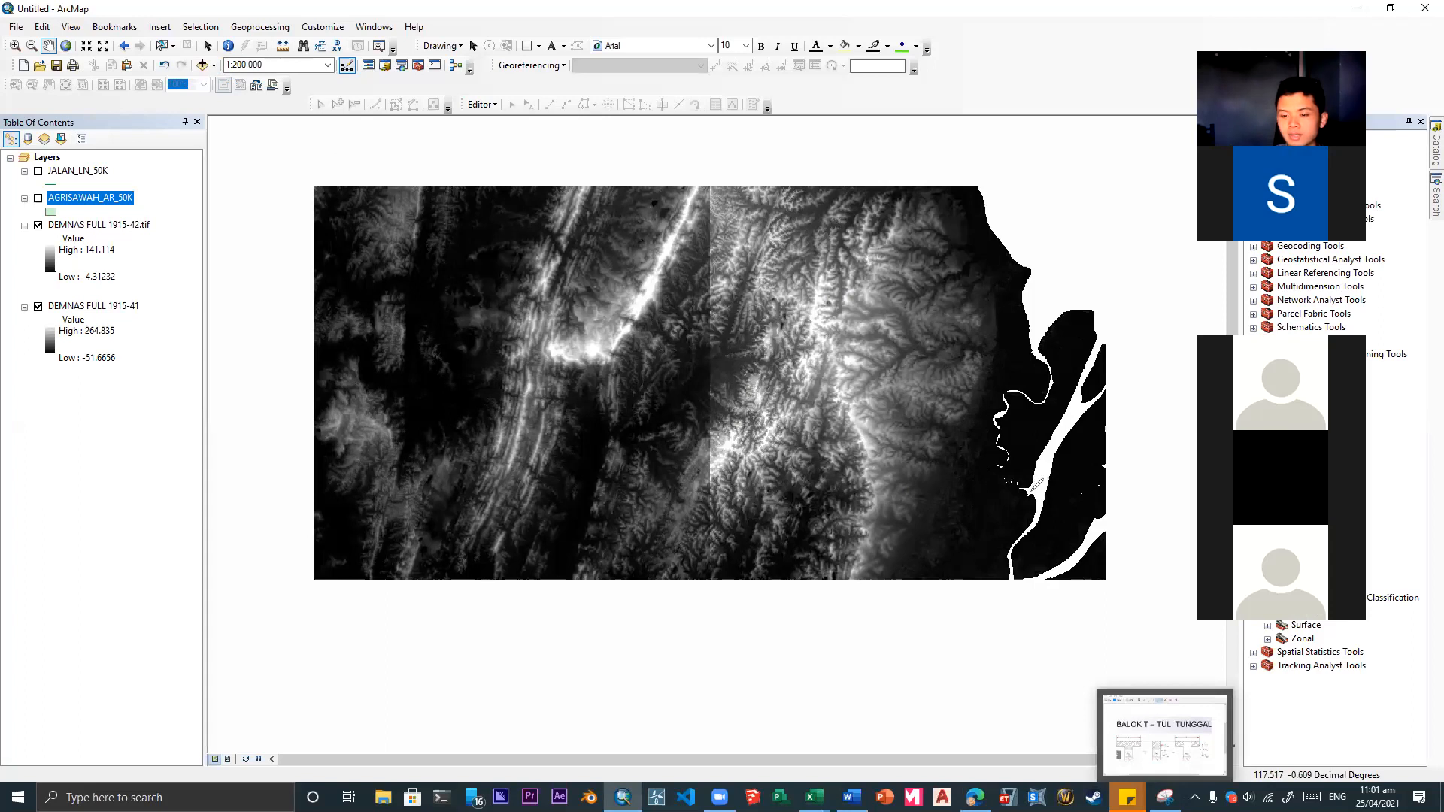
- Circle the river delta on the DEMNAS raster with the annotation pen, switch to the browser and clear the mark
left_click_drag(1056, 283, 1020, 294)
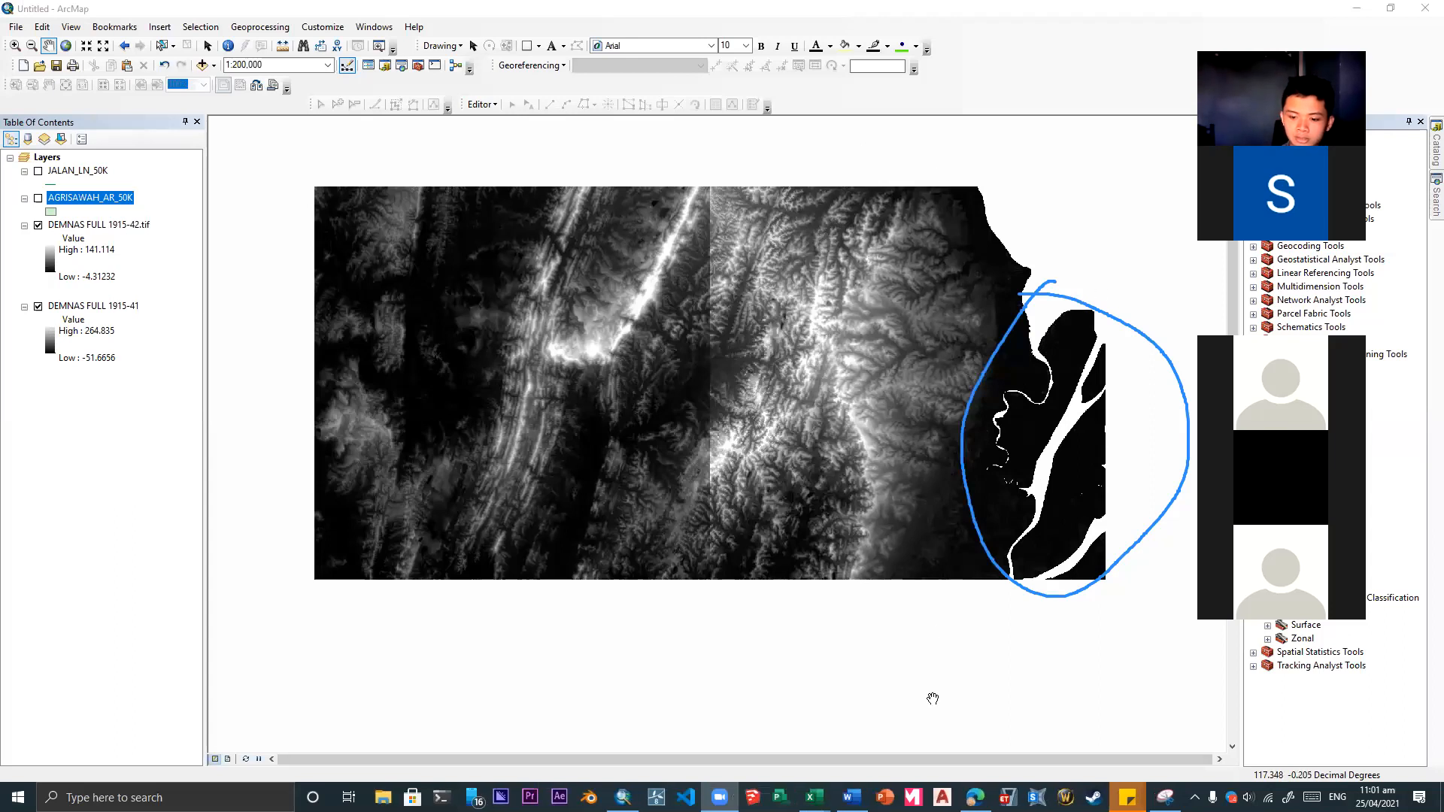
key("alt+Tab")
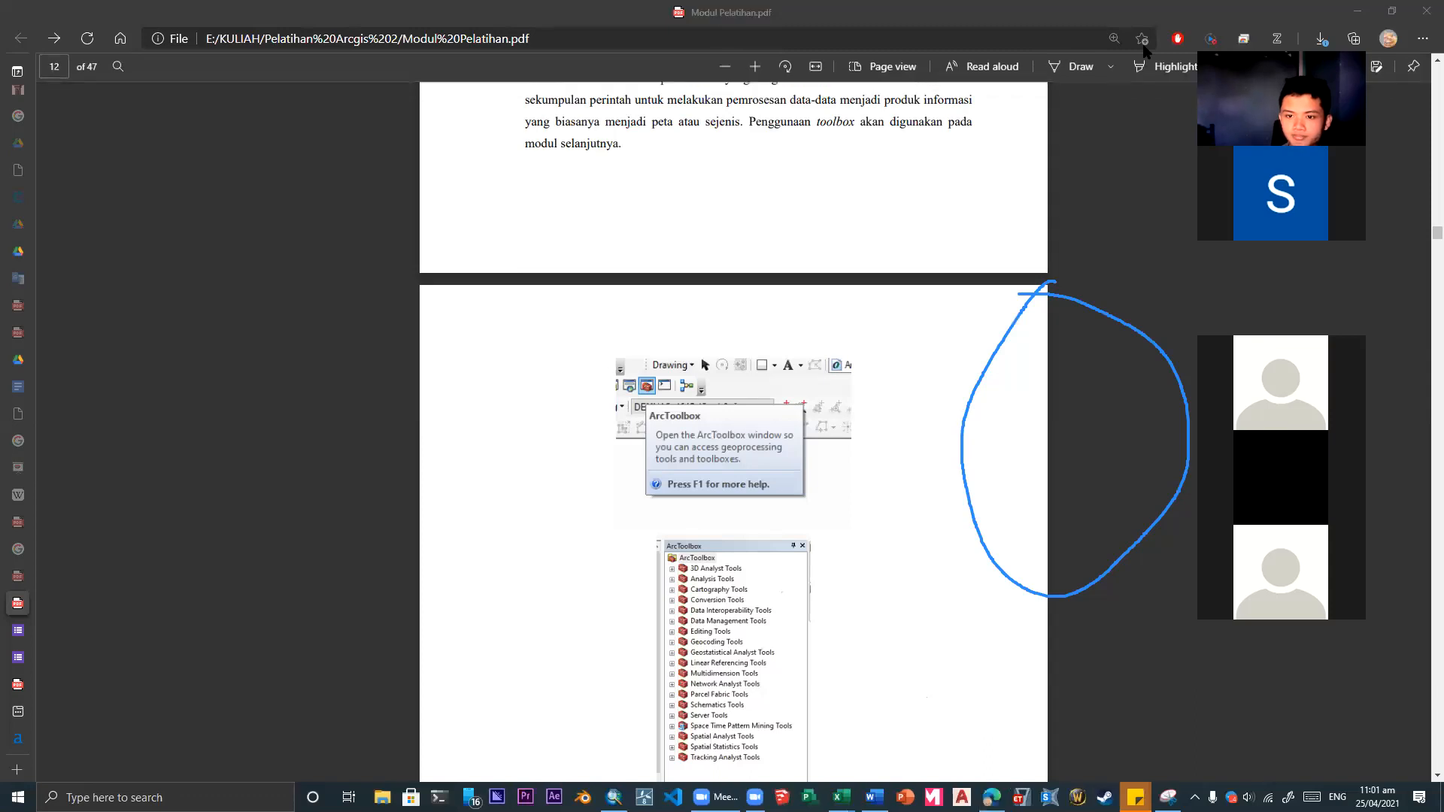
left_click(923, 110)
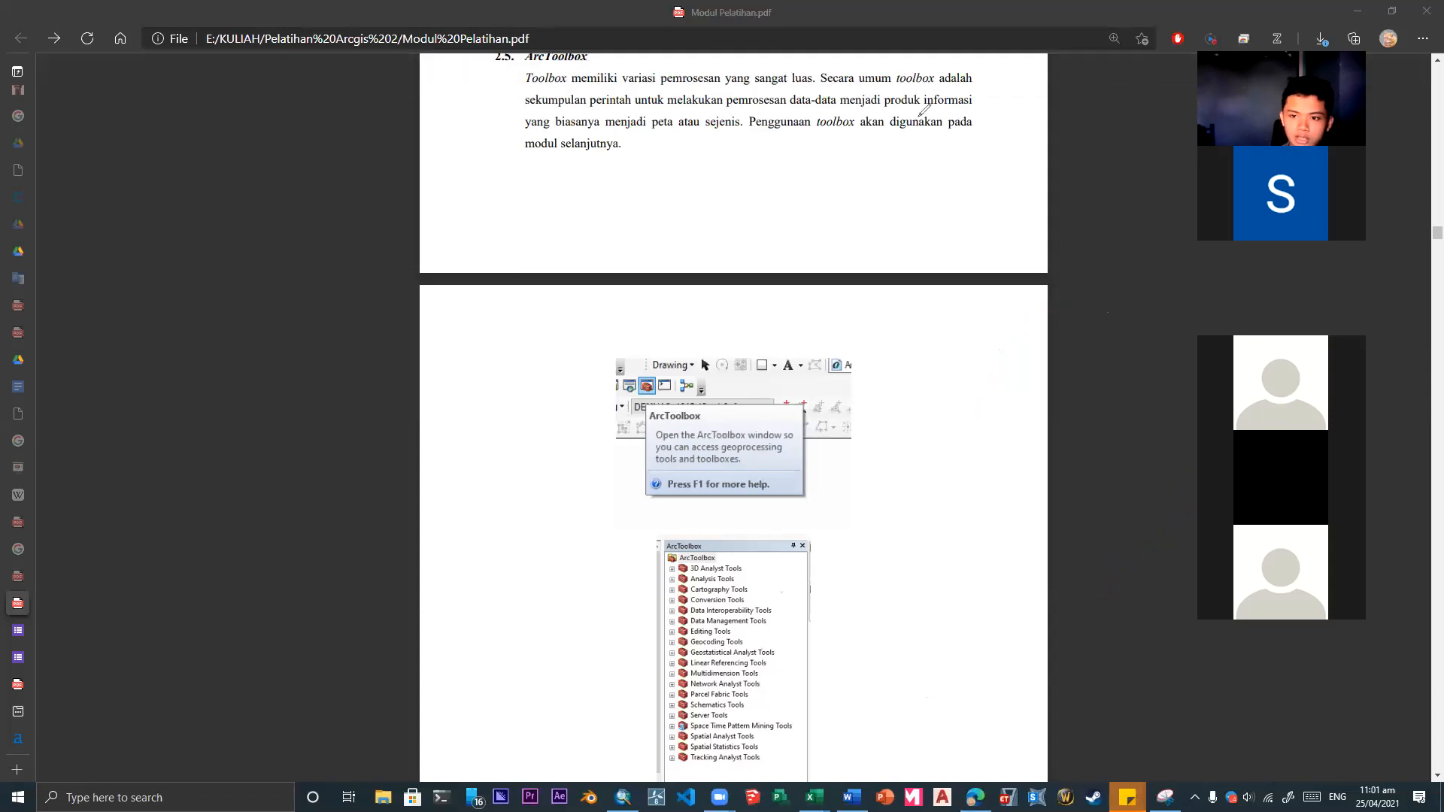
- Open Google Maps in a new browser tab by searching for gmaps and show the Samarinda and Mahakam River area
left_click(33, 780)
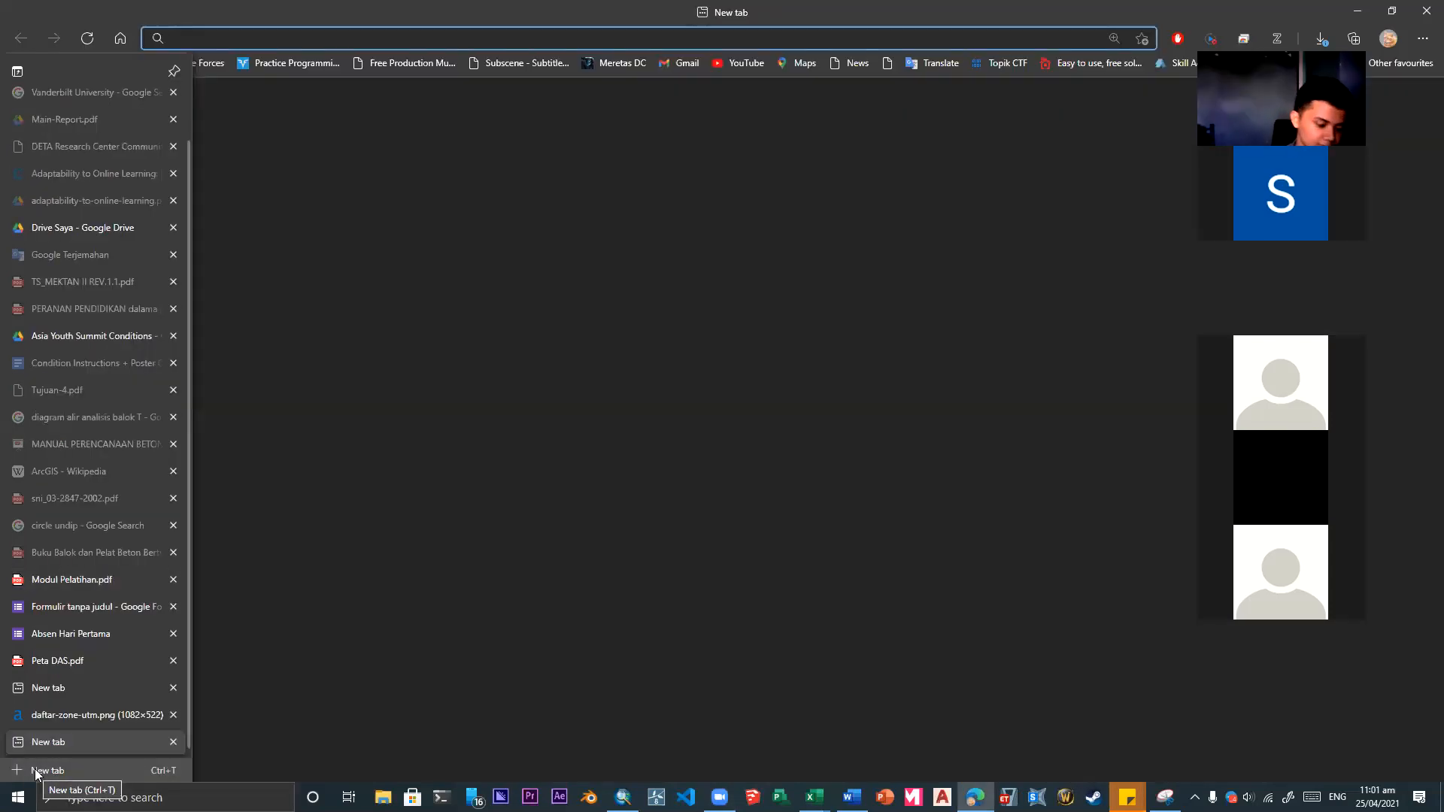
type("gmaps")
key("Return")
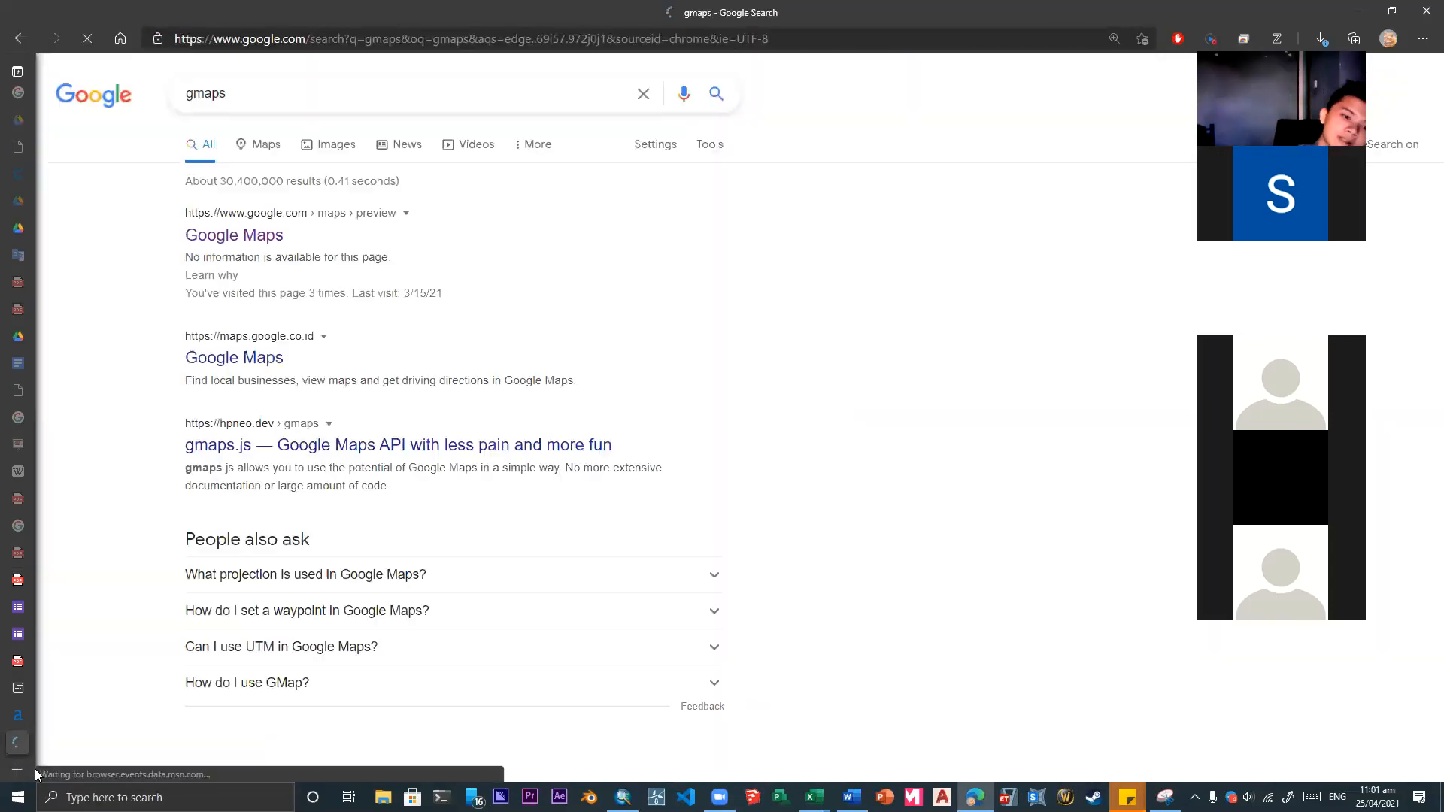
mouse_move(2, 745)
left_click(271, 239)
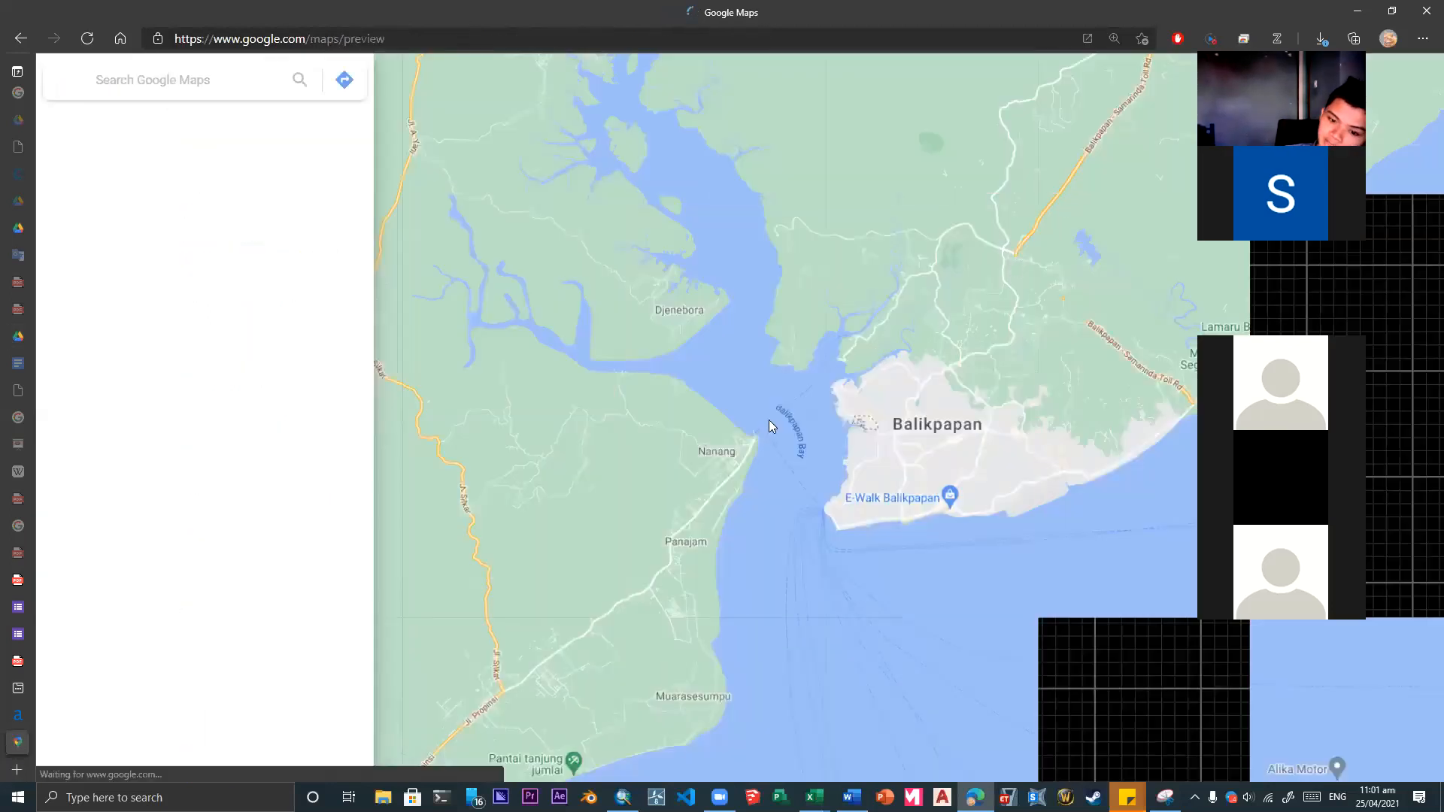
scroll(834, 379, "down", 3)
left_click_drag(1072, 98, 866, 482)
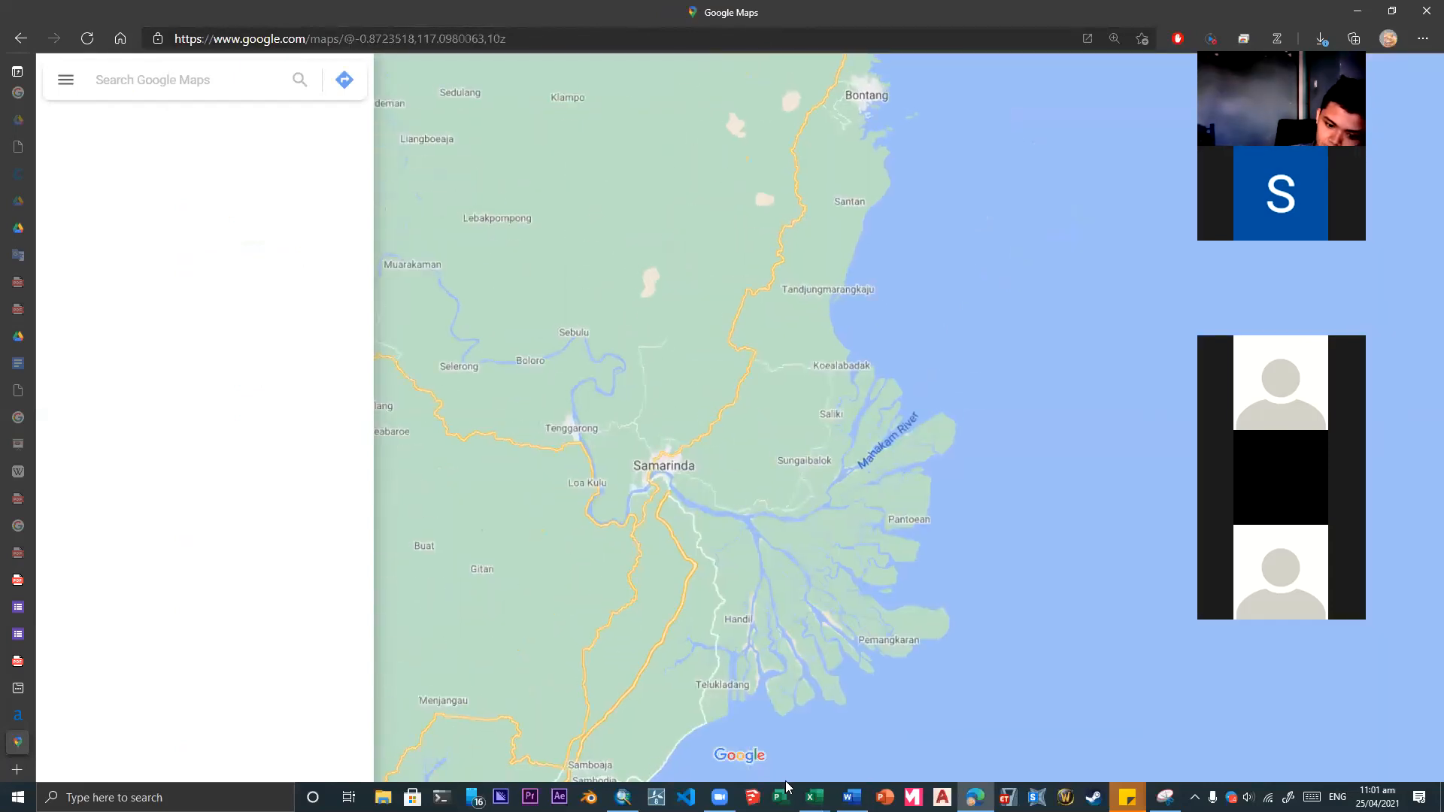
- Arrange the Google Maps browser window side by side with ArcMap and close ArcMap's Table Of Contents
left_click(623, 798)
left_click(972, 796)
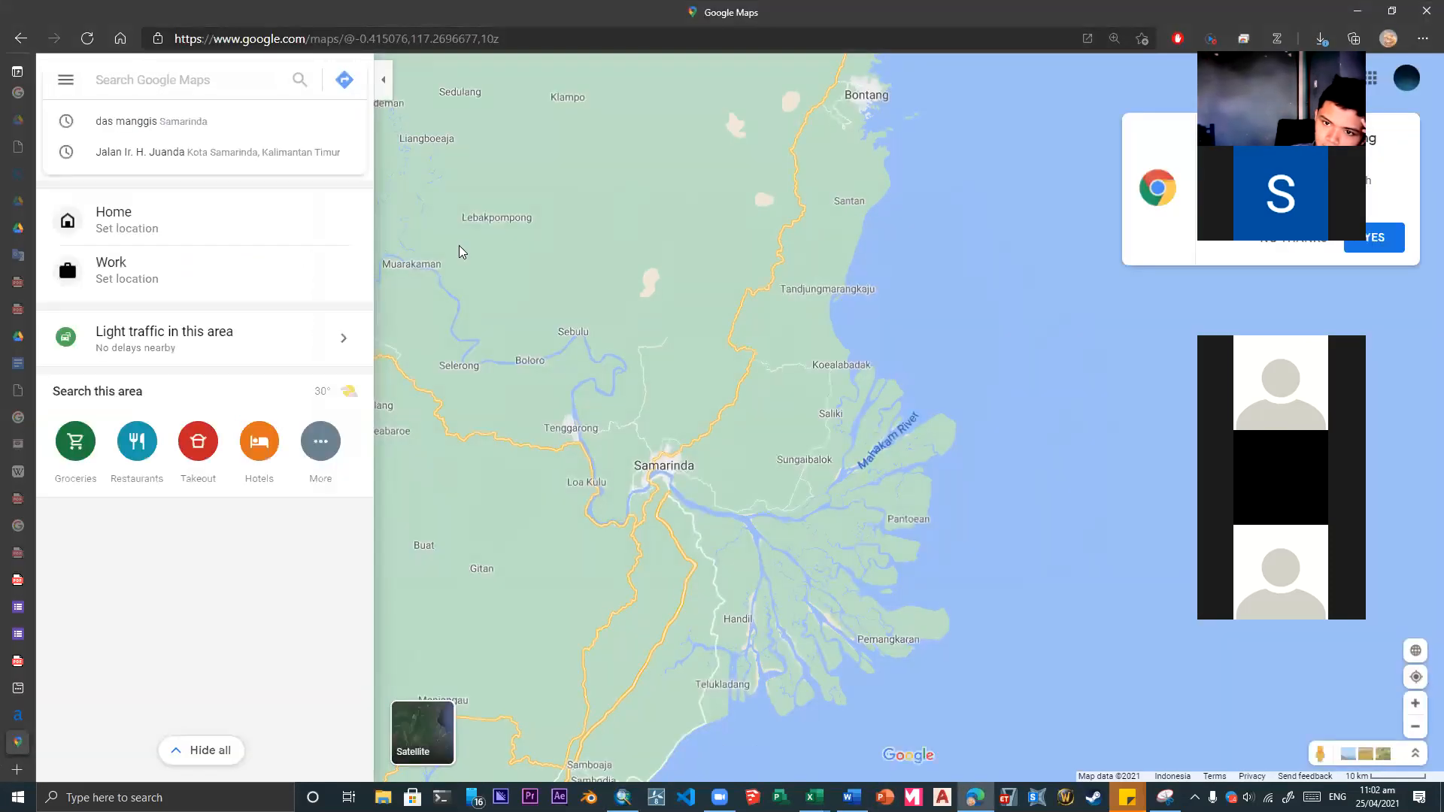
key("super+Left")
left_click(903, 179)
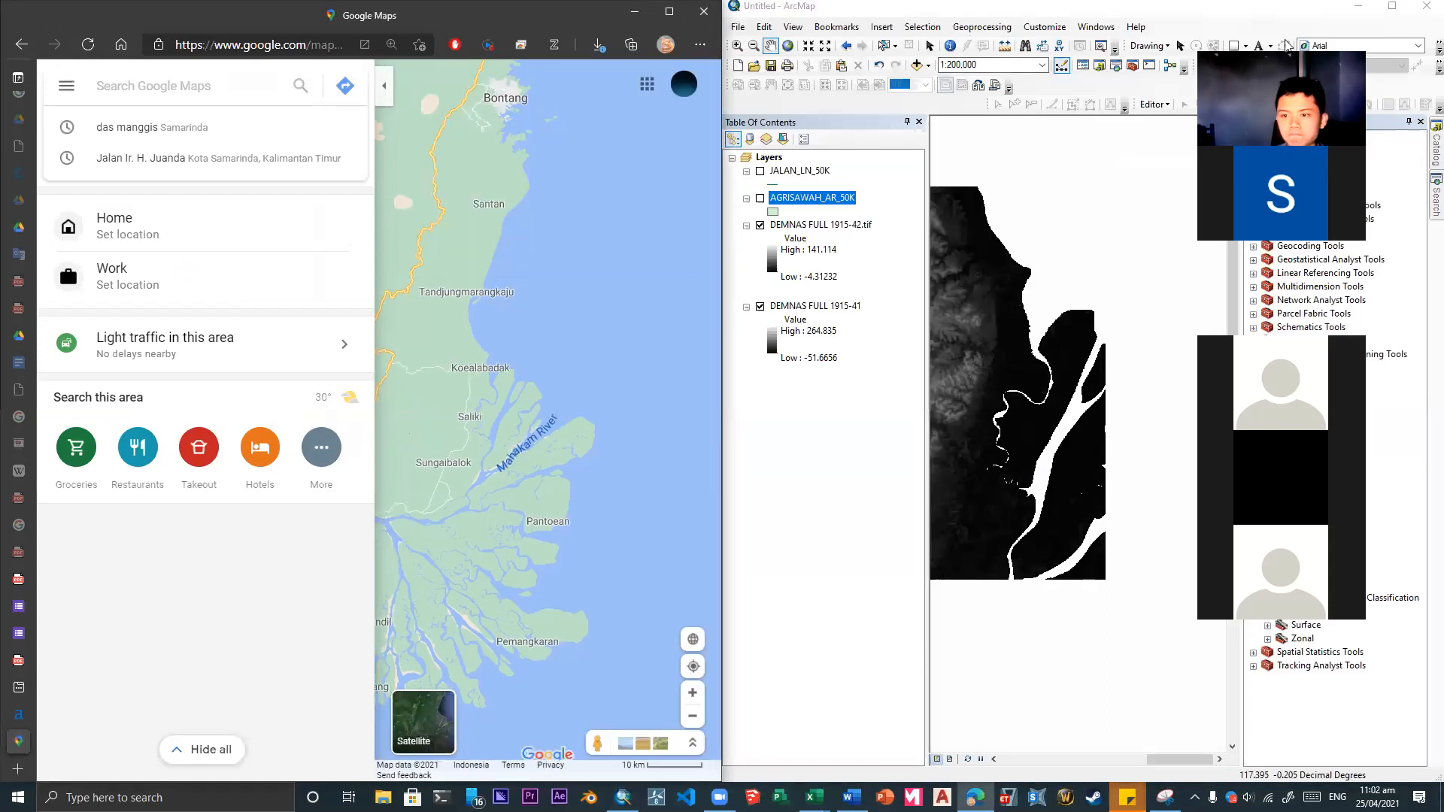
left_click(919, 122)
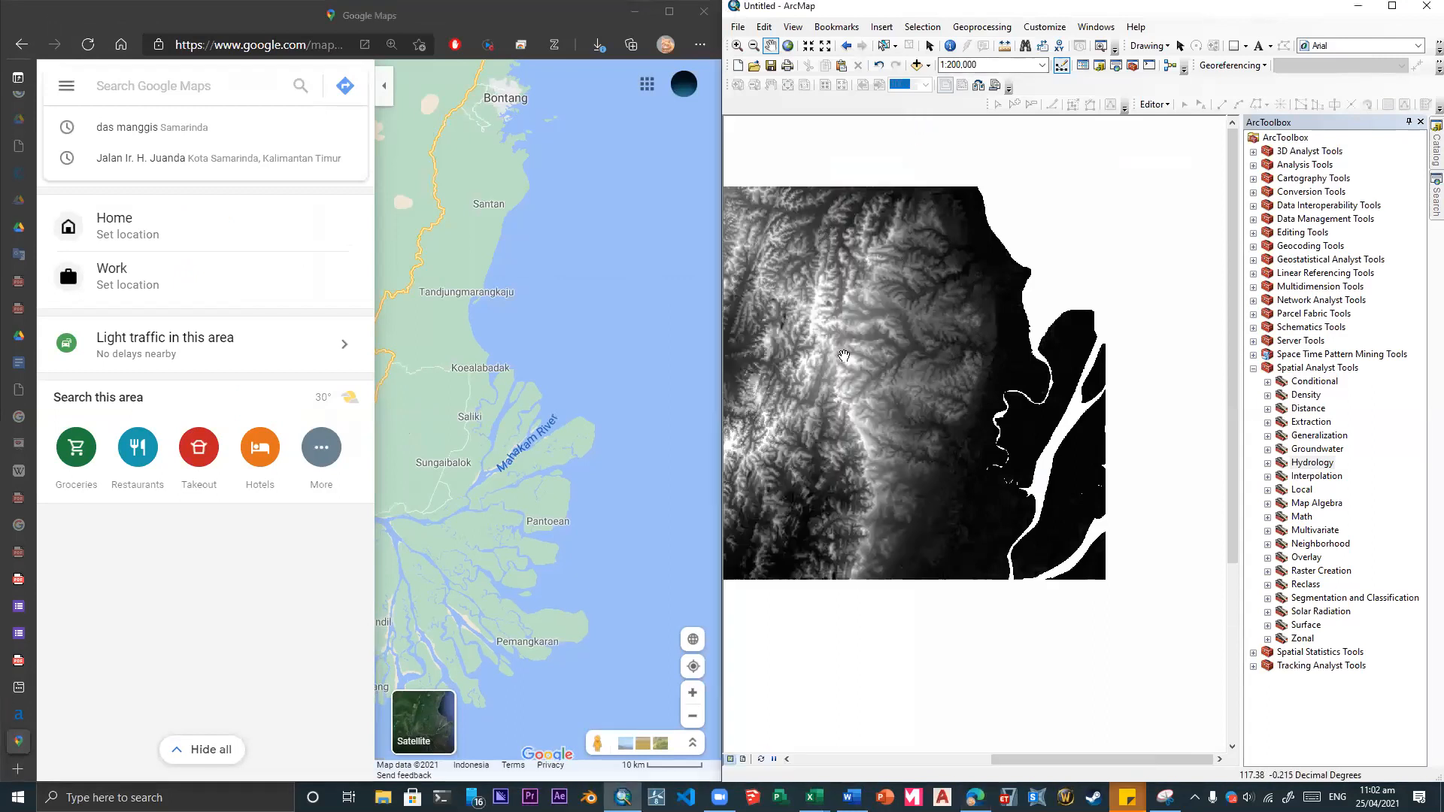
- Collapse the Google Maps side panel and compare its Samarinda coastline and delta with the DEMNAS rasters
left_click(488, 455)
left_click(66, 85)
left_click(259, 80)
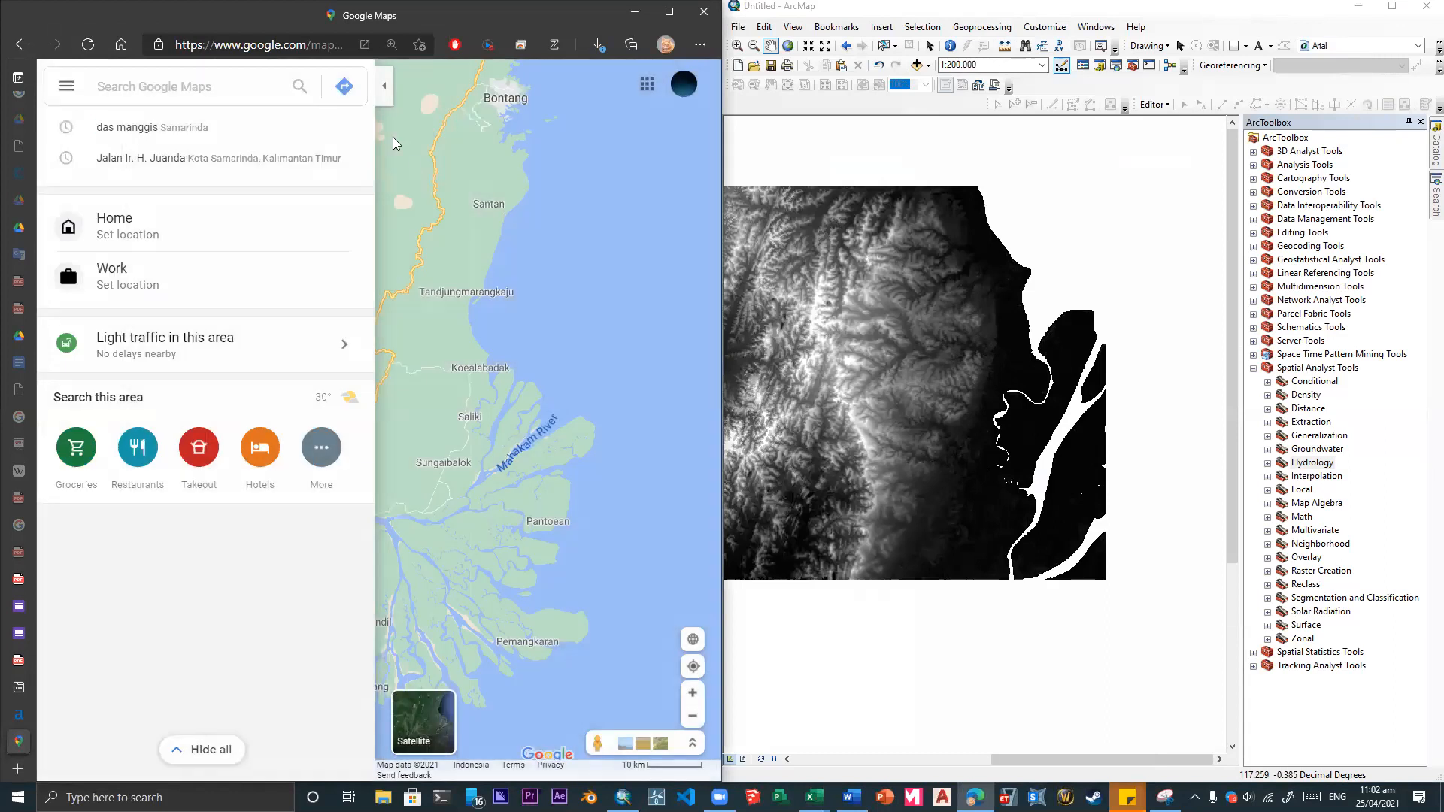
left_click(384, 91)
left_click_drag(336, 419, 372, 395)
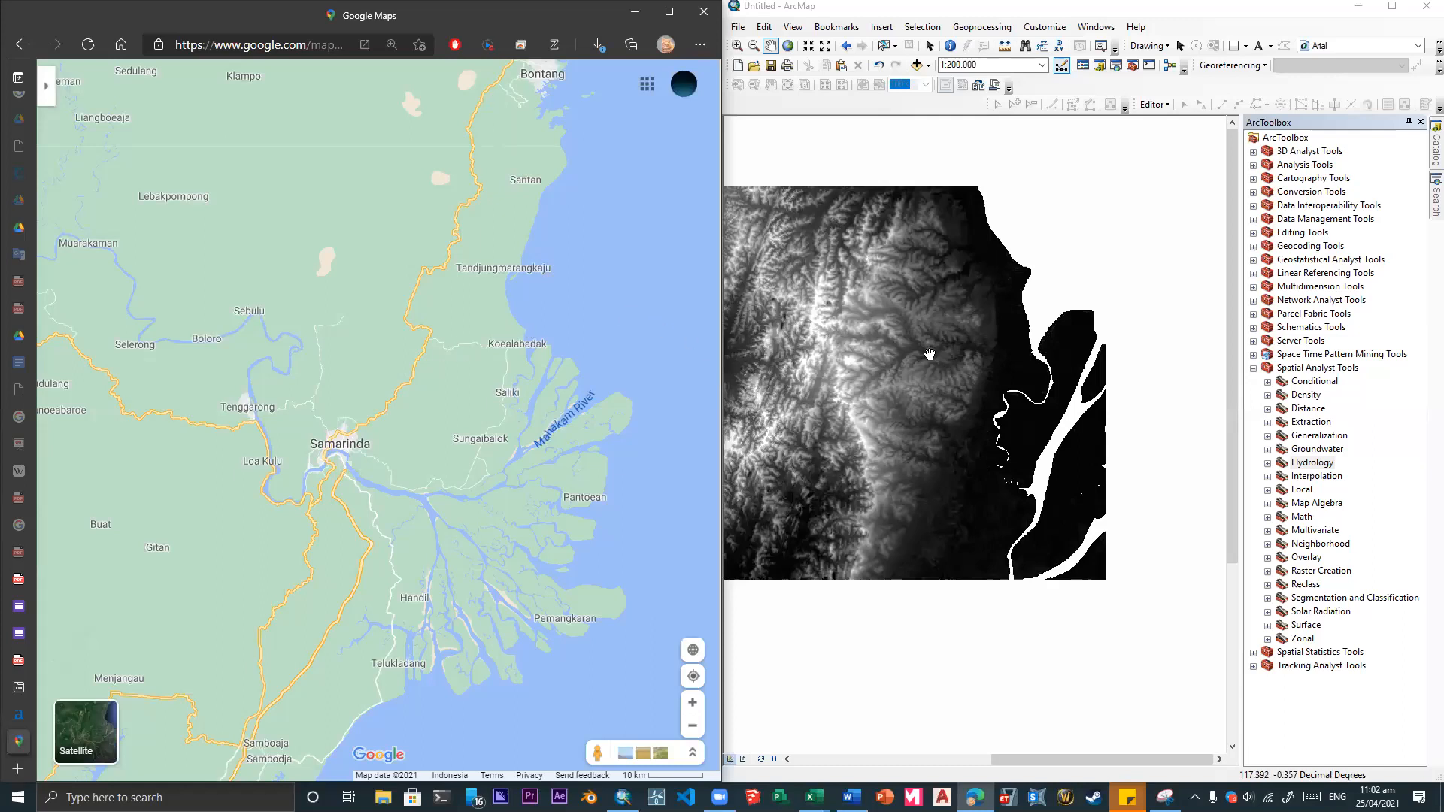
left_click_drag(926, 346, 967, 352)
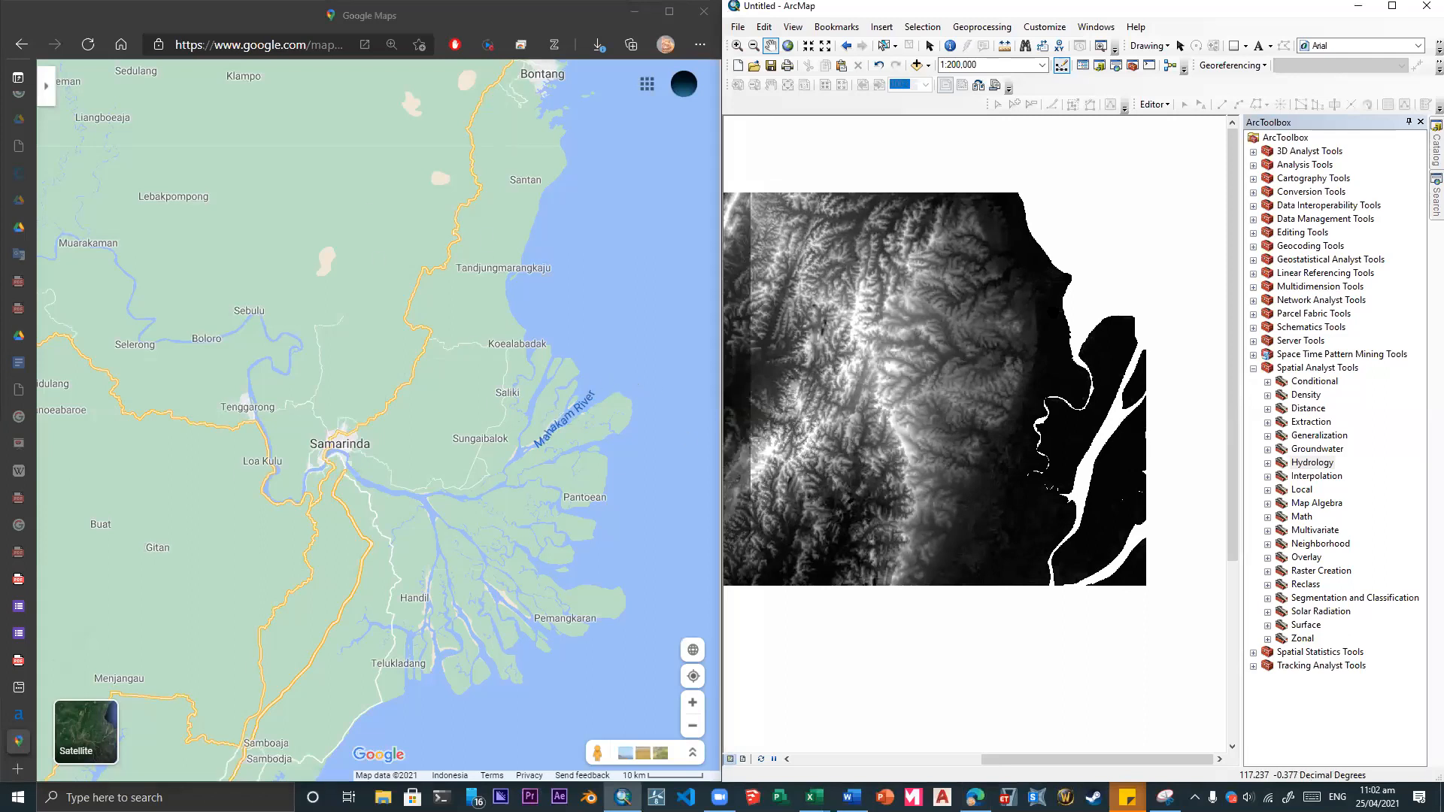
- Circle the delta and hill areas on the raster and the Samarinda region on Google Maps with the annotation pen
left_click(1360, 126)
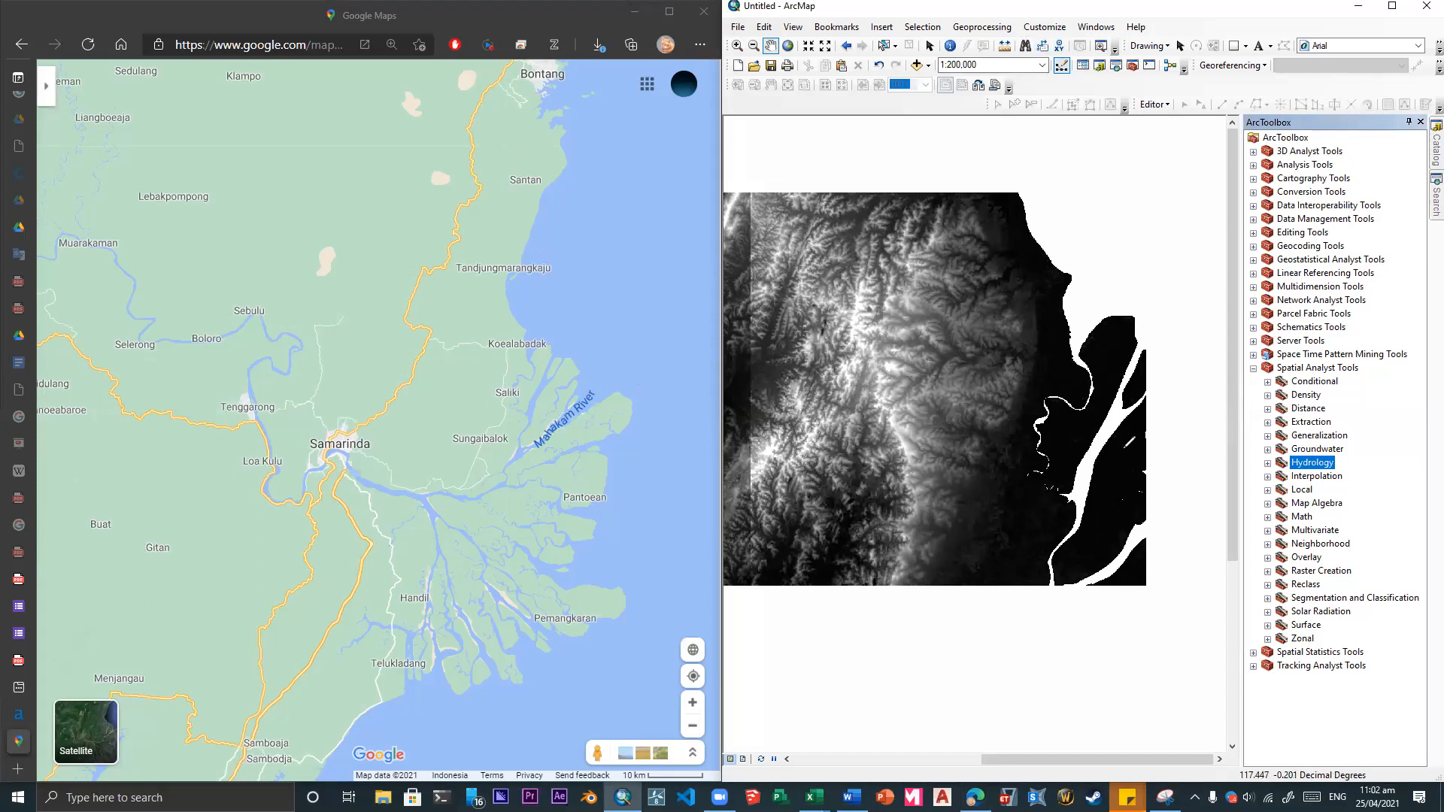
left_click_drag(1111, 293, 1084, 290)
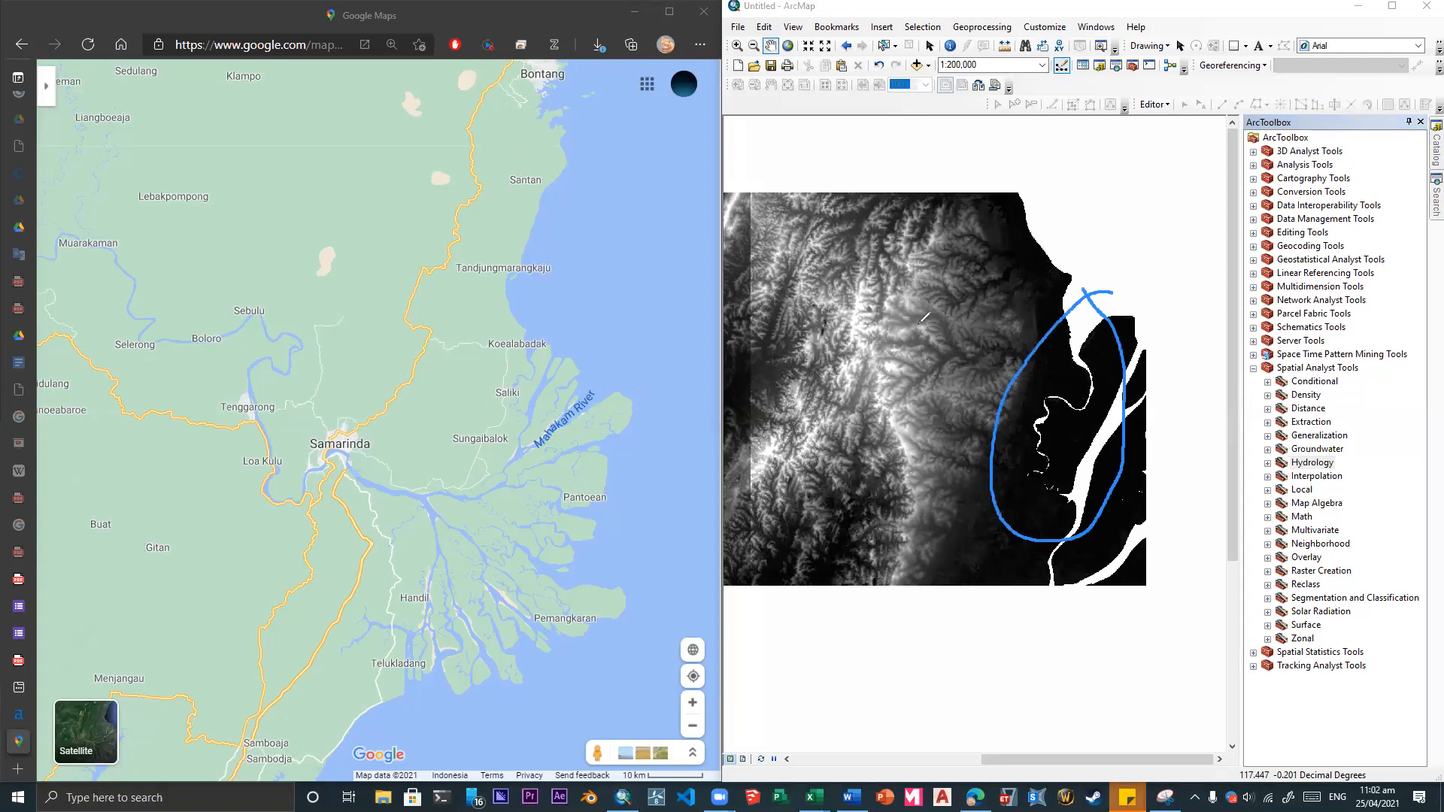
mouse_move(541, 308)
left_mouse_down()
mouse_move(376, 533)
mouse_move(594, 355)
mouse_move(472, 300)
left_mouse_up()
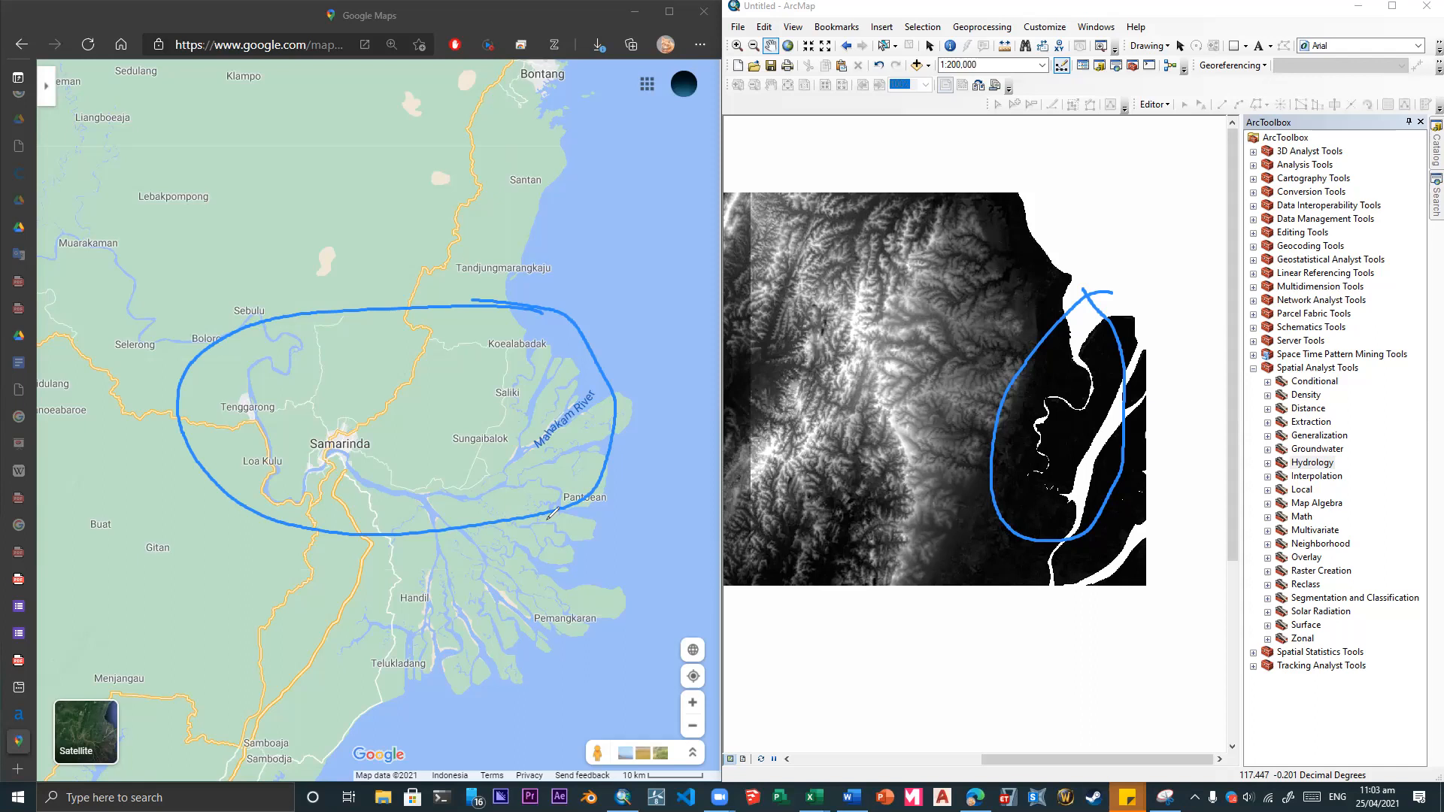
mouse_move(1008, 265)
left_mouse_down()
mouse_move(754, 466)
mouse_move(933, 232)
mouse_move(948, 450)
mouse_move(997, 304)
left_mouse_up()
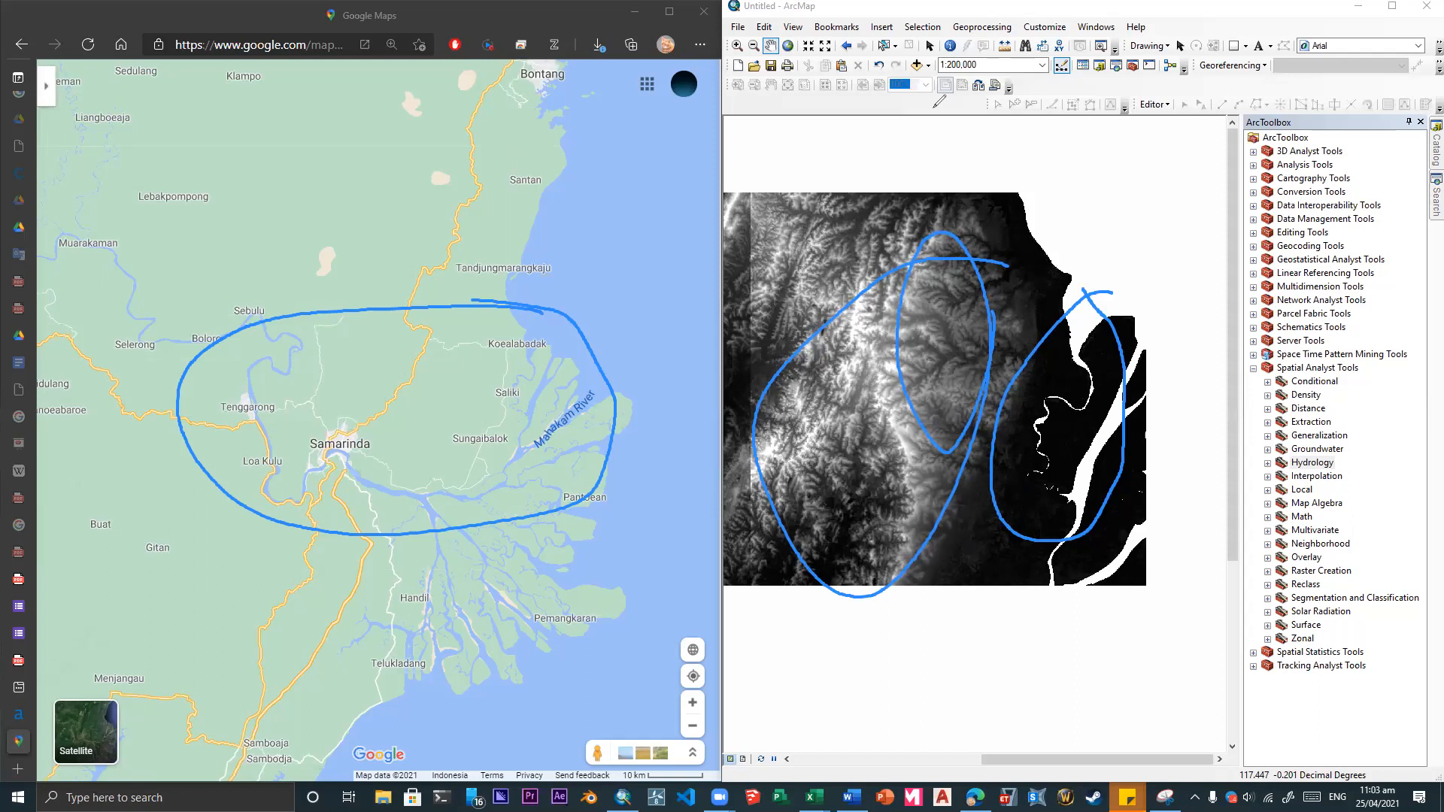
- Dismiss the Select Template dialog without creating a document and clear the annotation marks from both maps
left_click(982, 87)
left_click(981, 86)
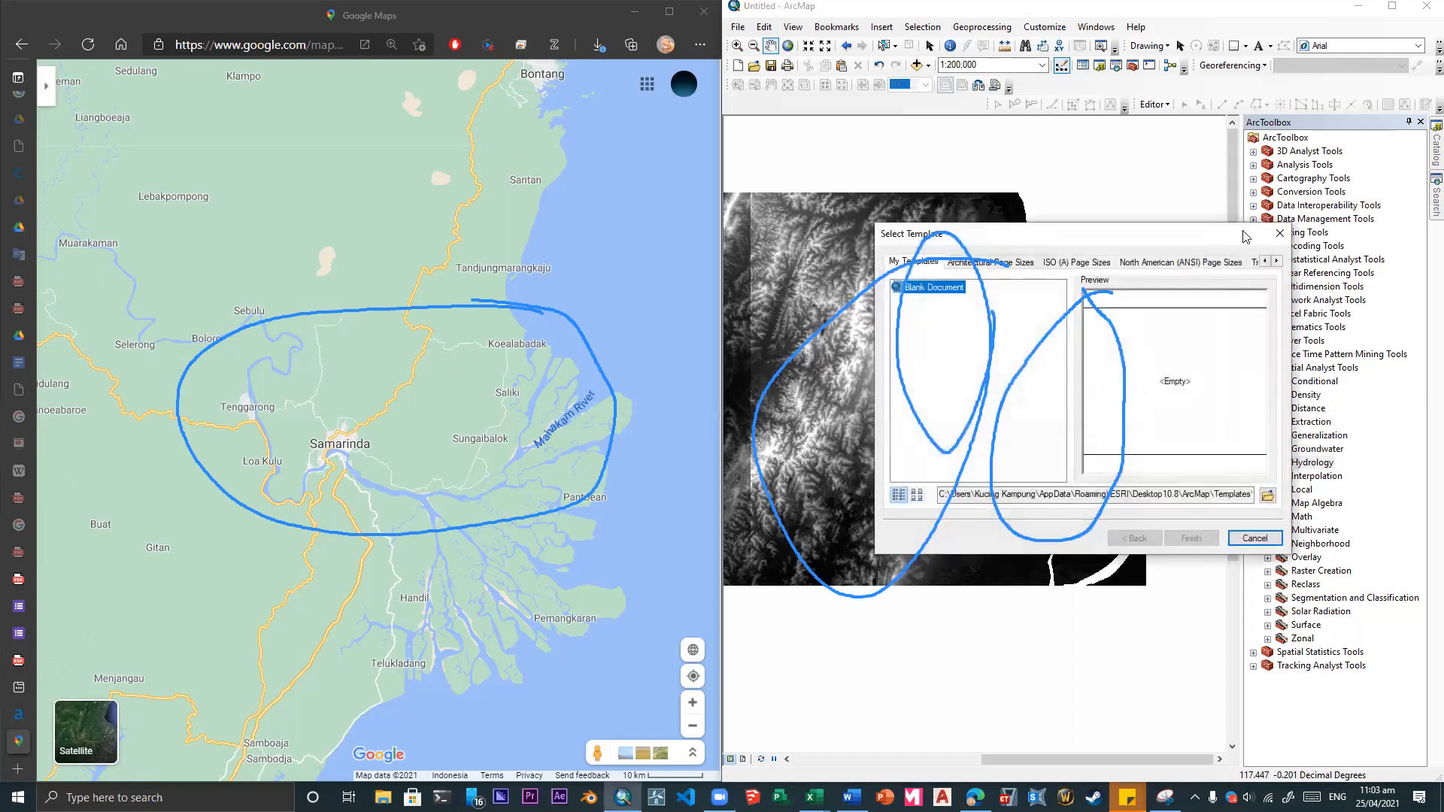
left_click(1280, 233)
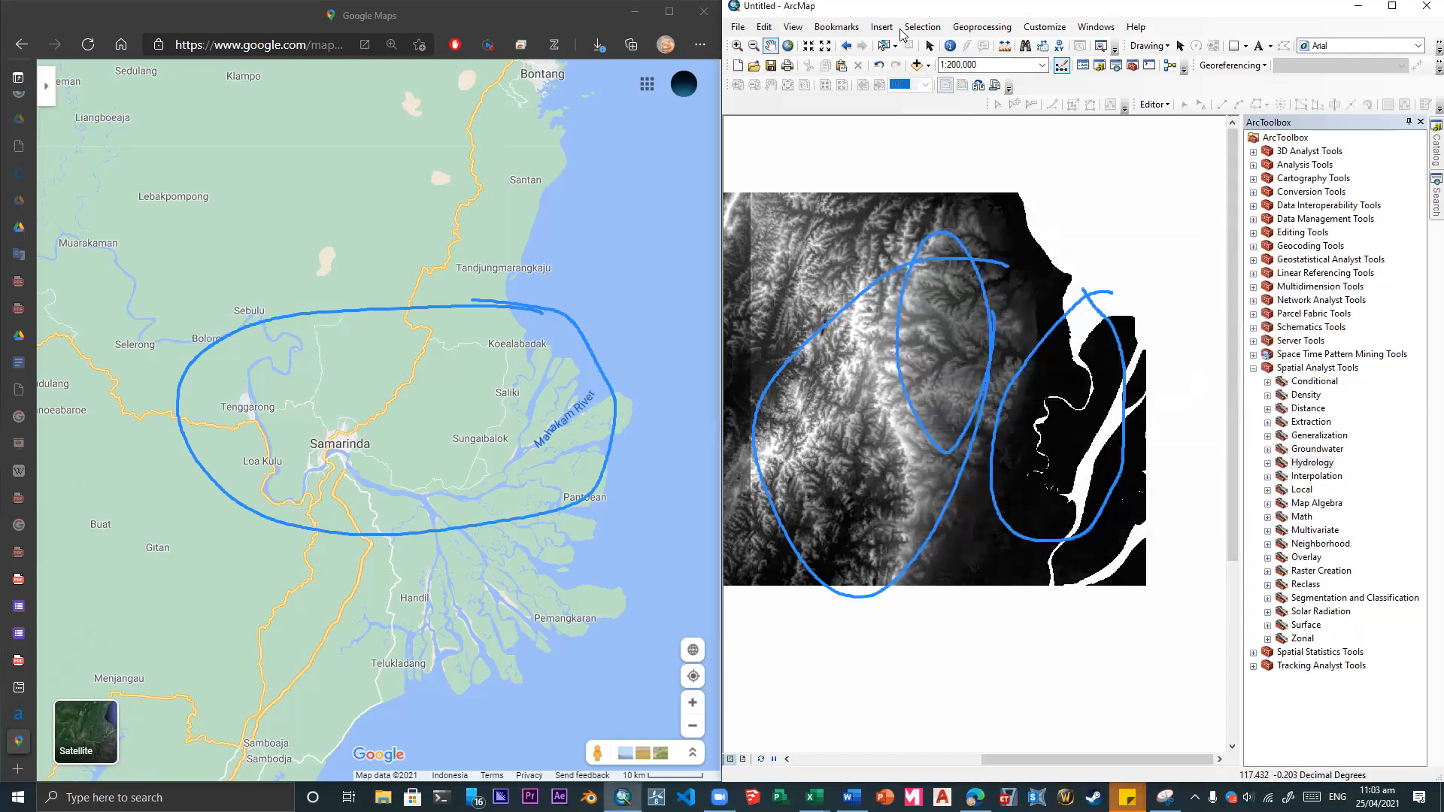
left_click(912, 112)
left_click(354, 3)
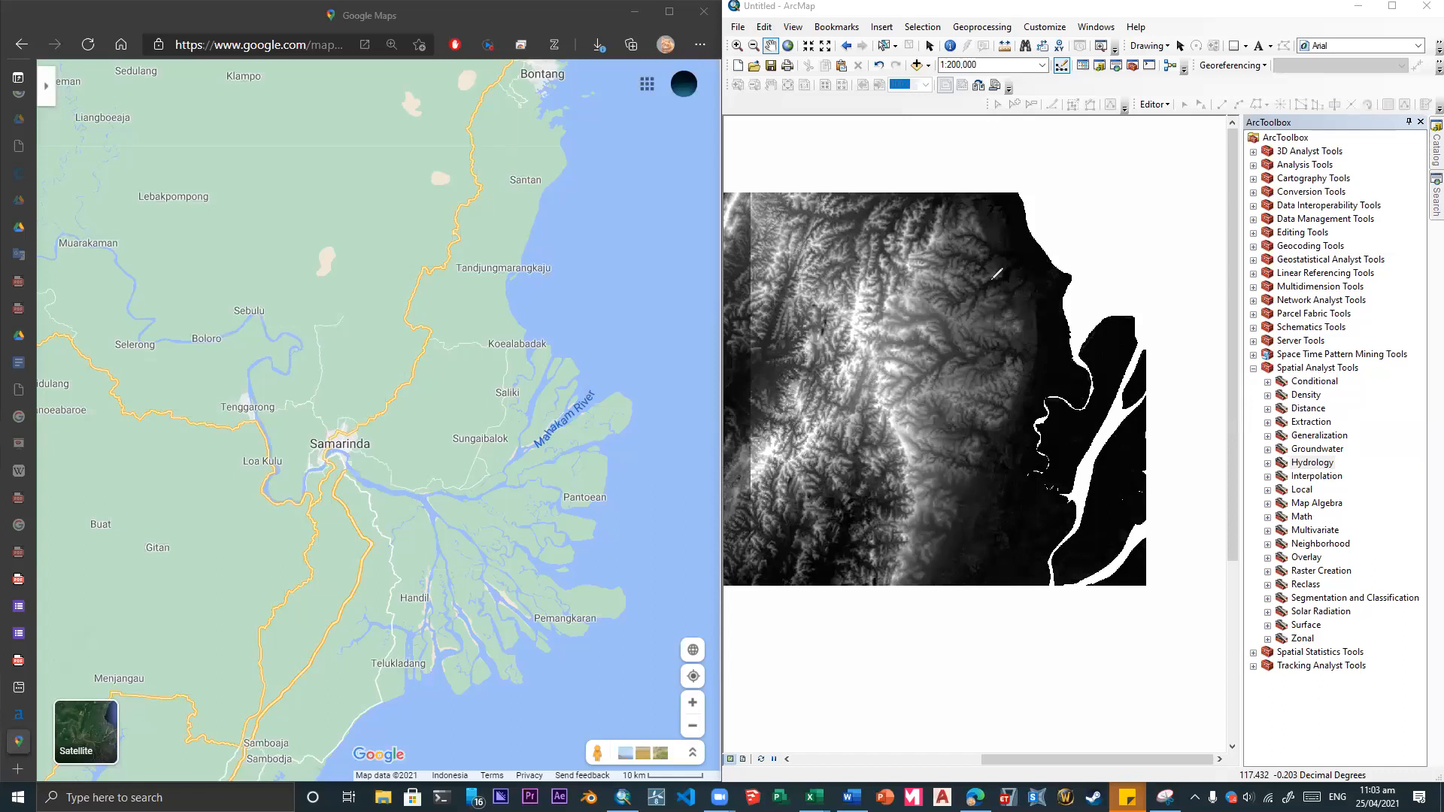
left_click(980, 84)
left_click(1280, 233)
mouse_move(622, 797)
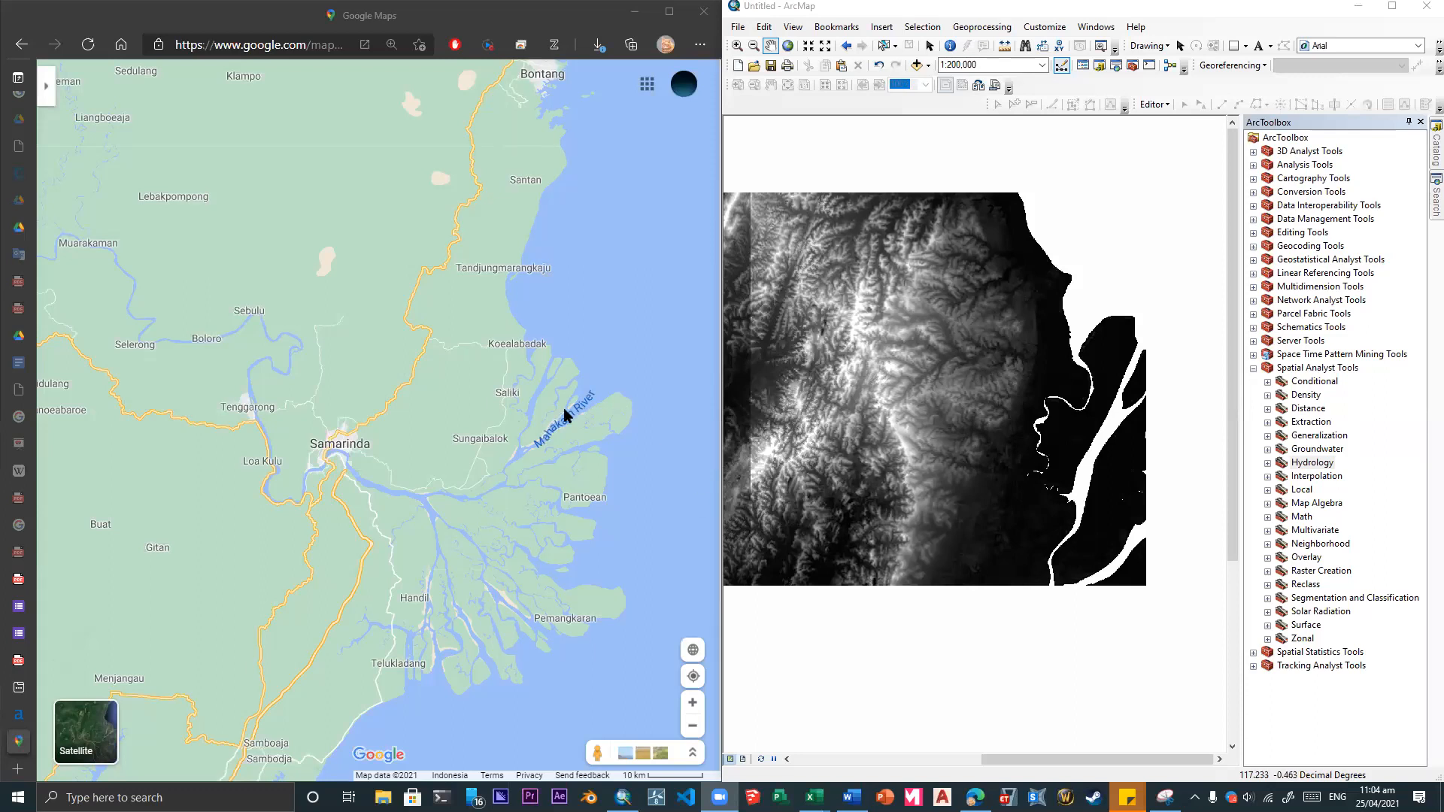
- Maximize the ArcMap window and reopen the Table Of Contents
left_click(1392, 6)
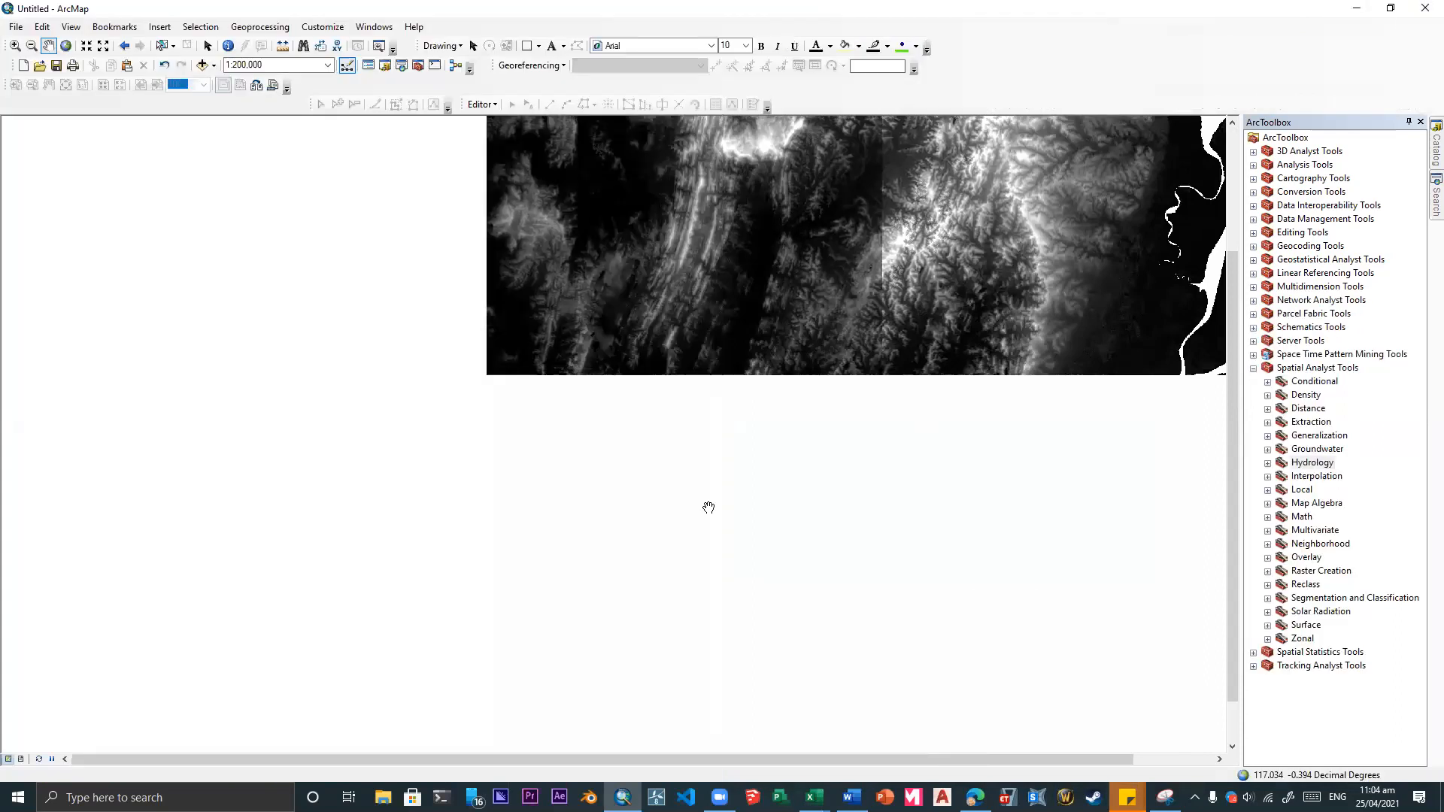
left_click(374, 27)
left_click(398, 96)
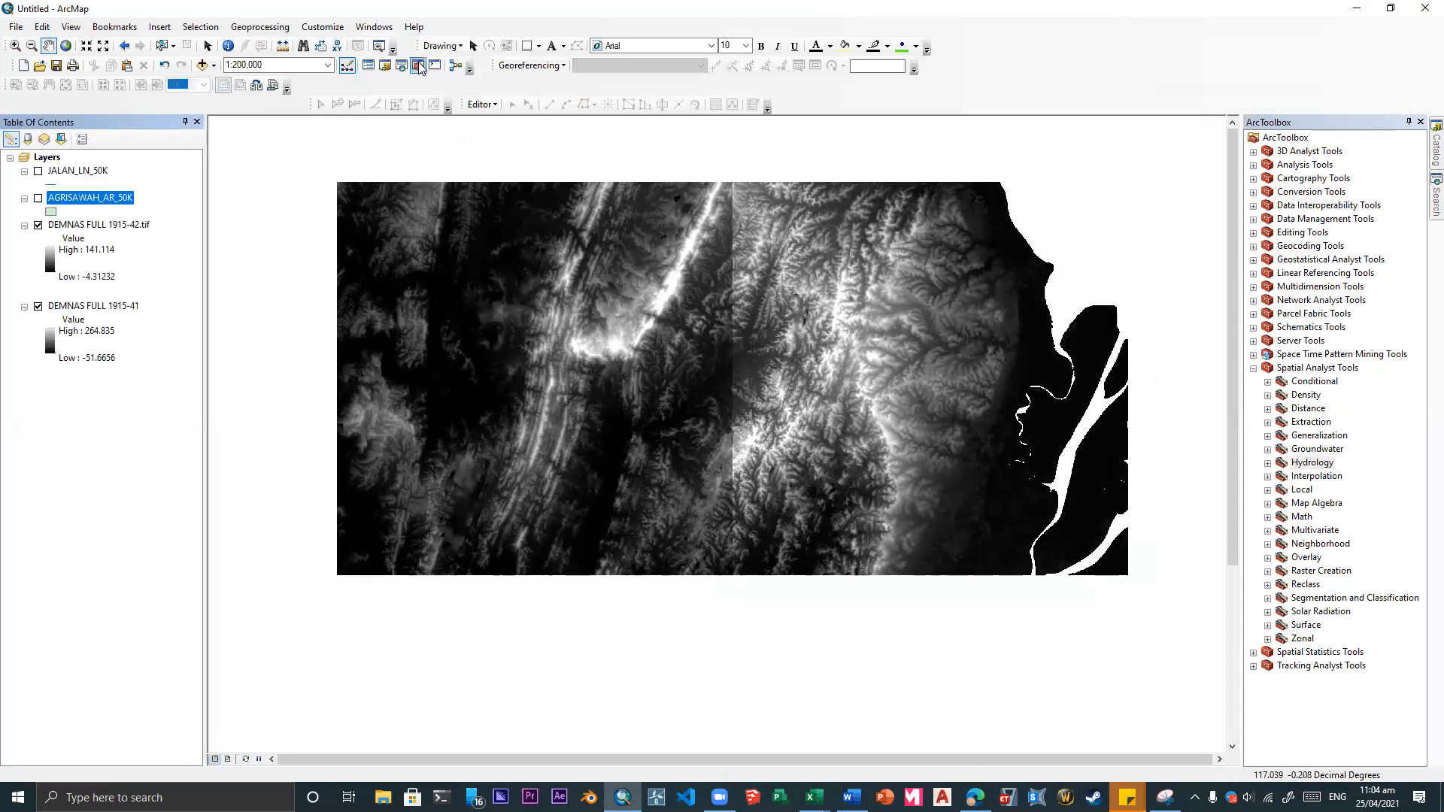
- Close and reopen the ArcToolbox window, and move the toolbar beside the Editor toolbar up one row
left_click(1420, 123)
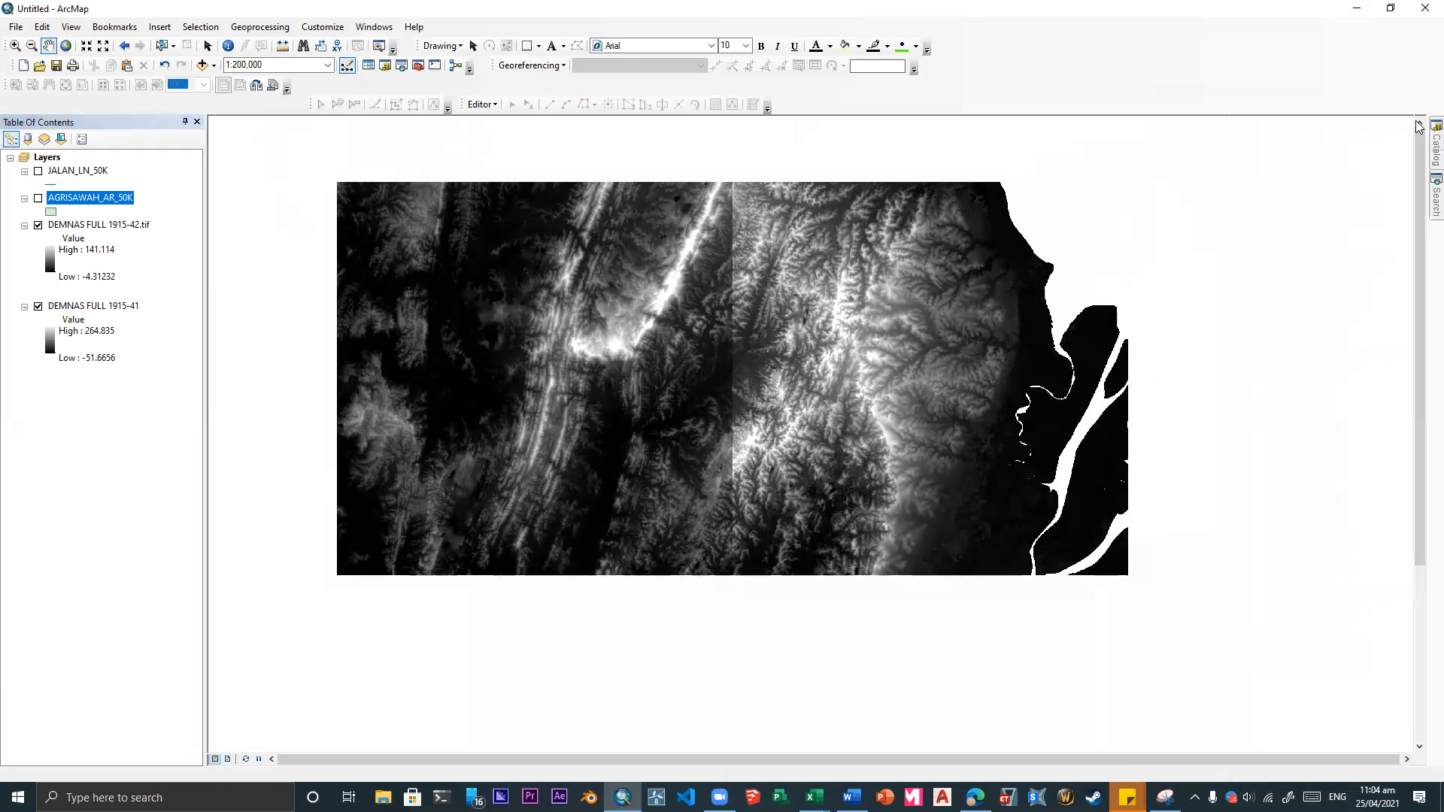
left_click(419, 66)
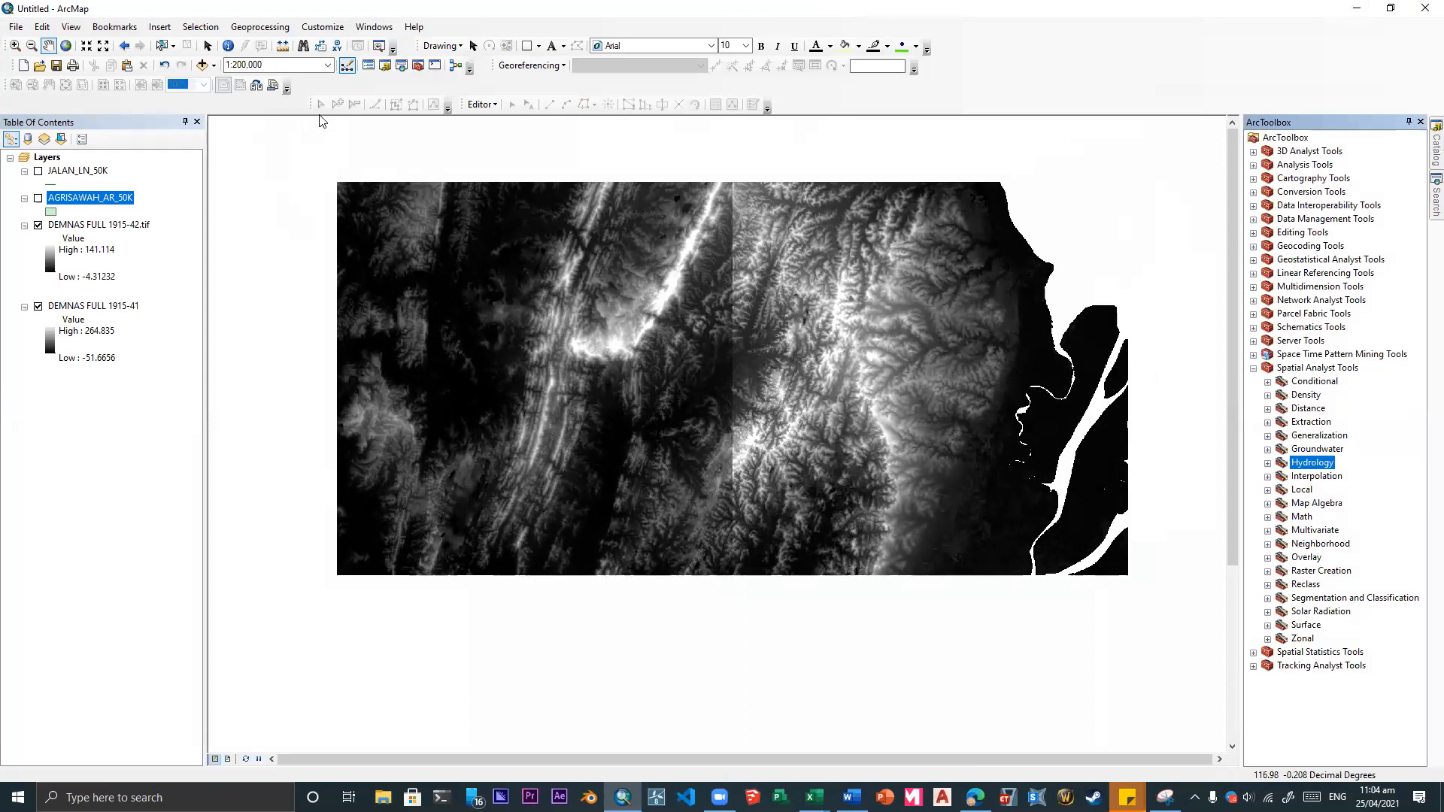
left_click_drag(299, 92, 310, 89)
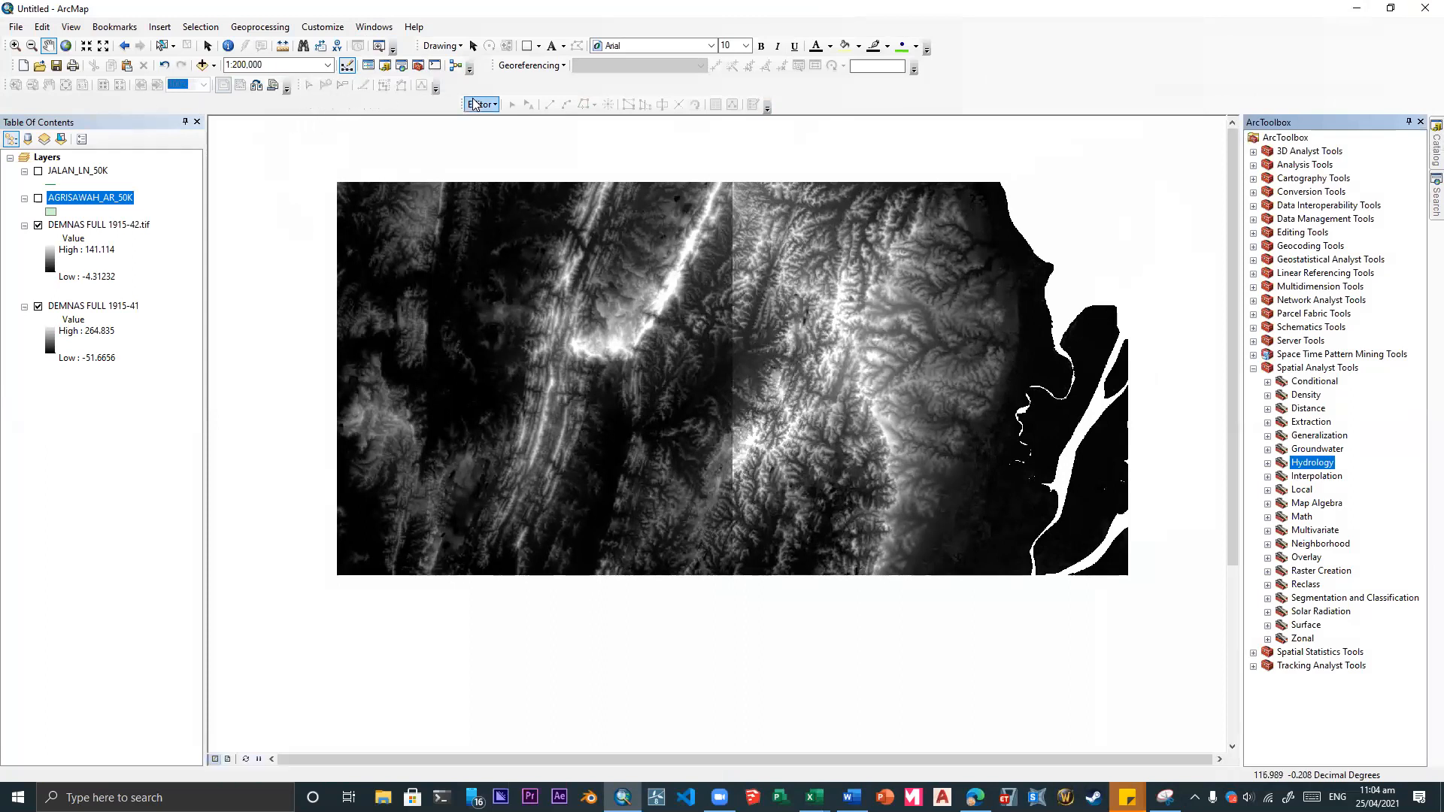
- Move the Editor toolbar up one row, and dock a shortened ArcToolbox window beneath the map view
left_click_drag(456, 100, 447, 80)
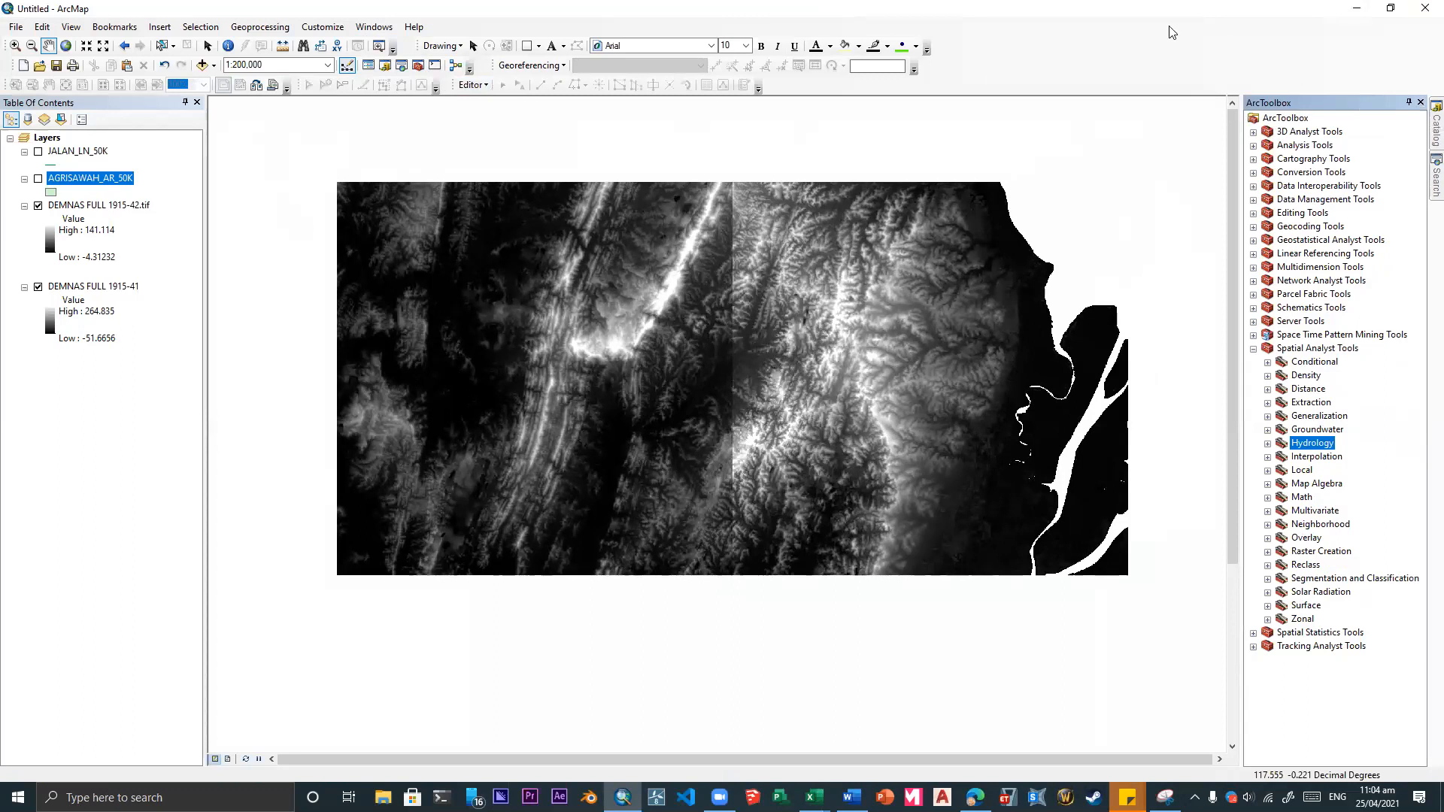
left_click_drag(1300, 110, 710, 750)
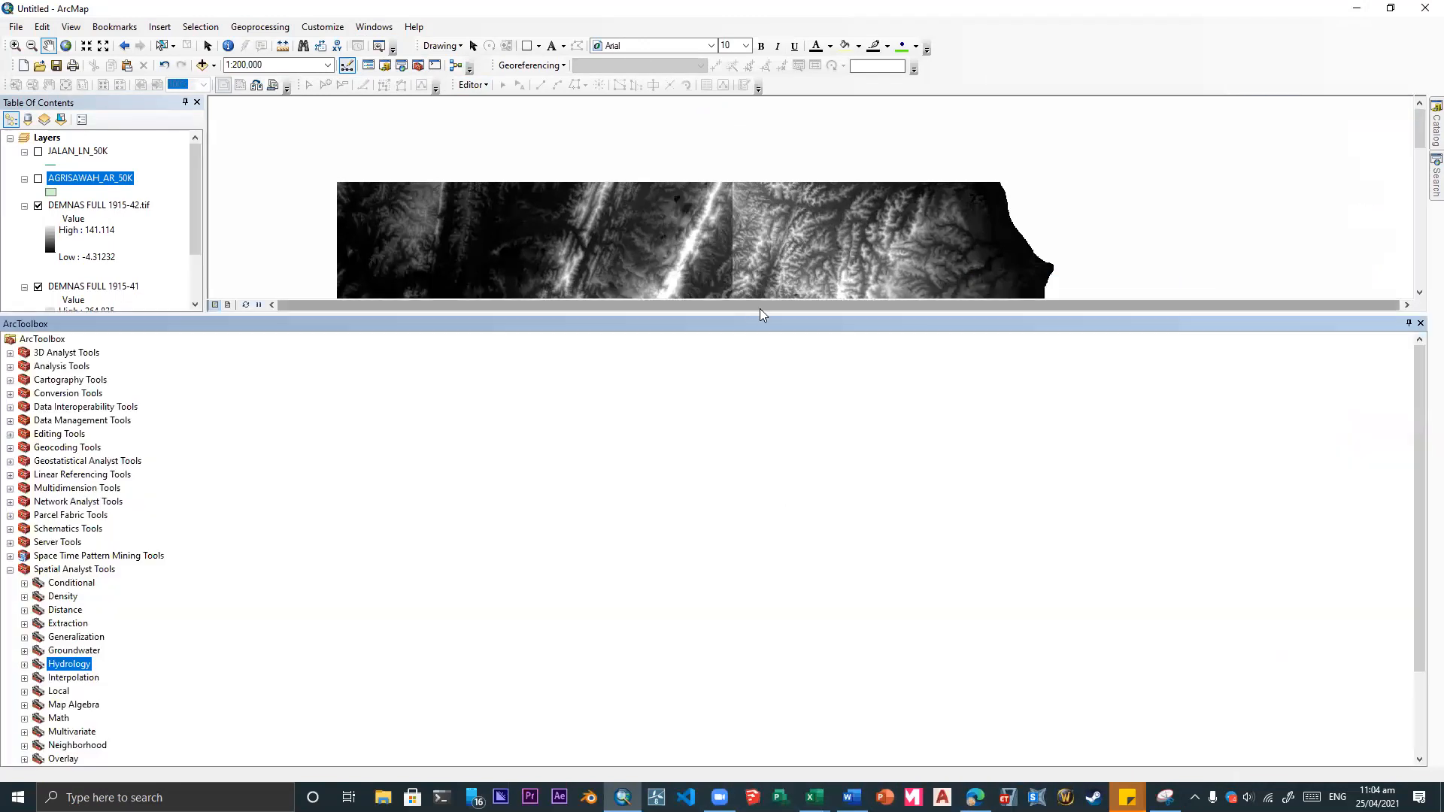
left_click_drag(761, 314, 762, 569)
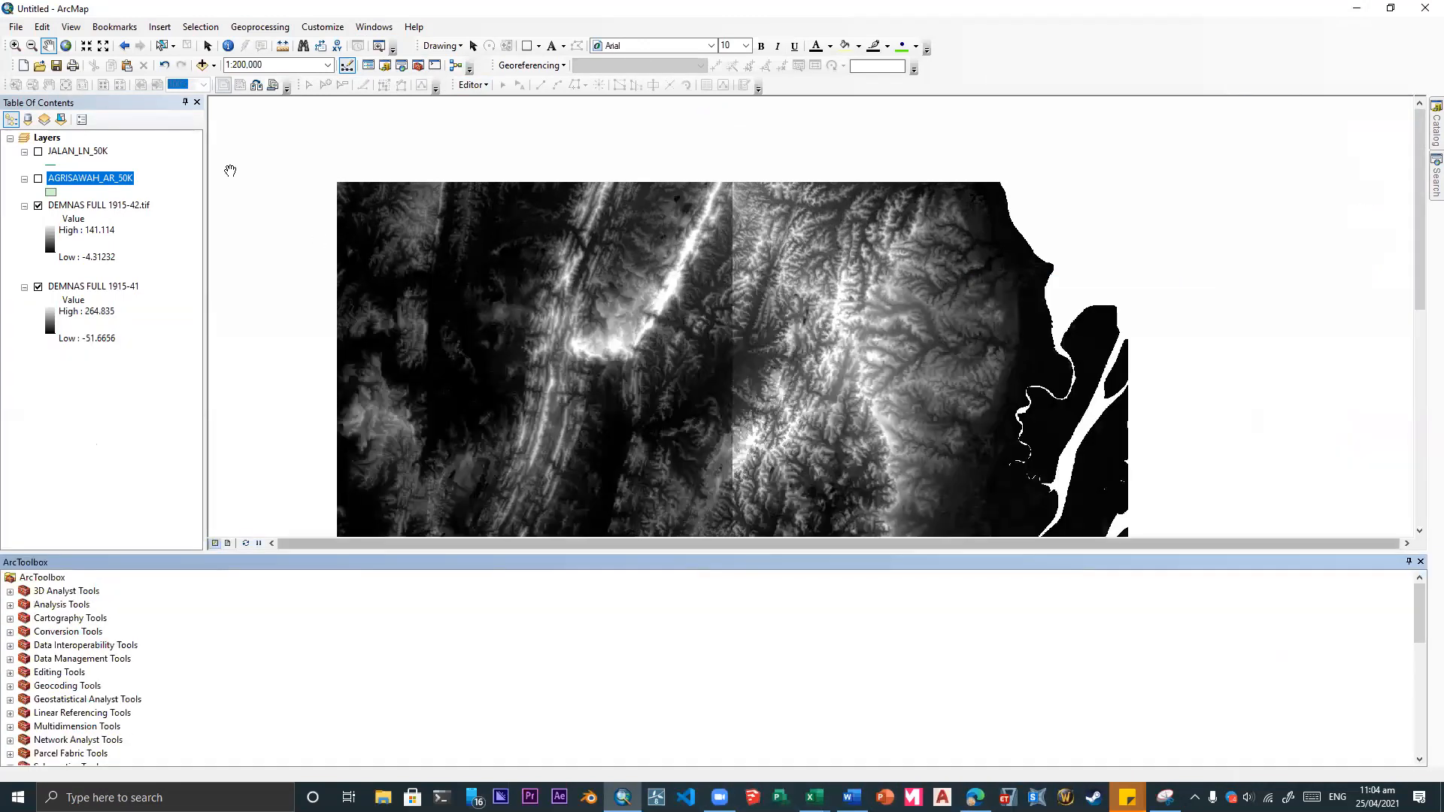
left_click_drag(13, 104, 24, 436)
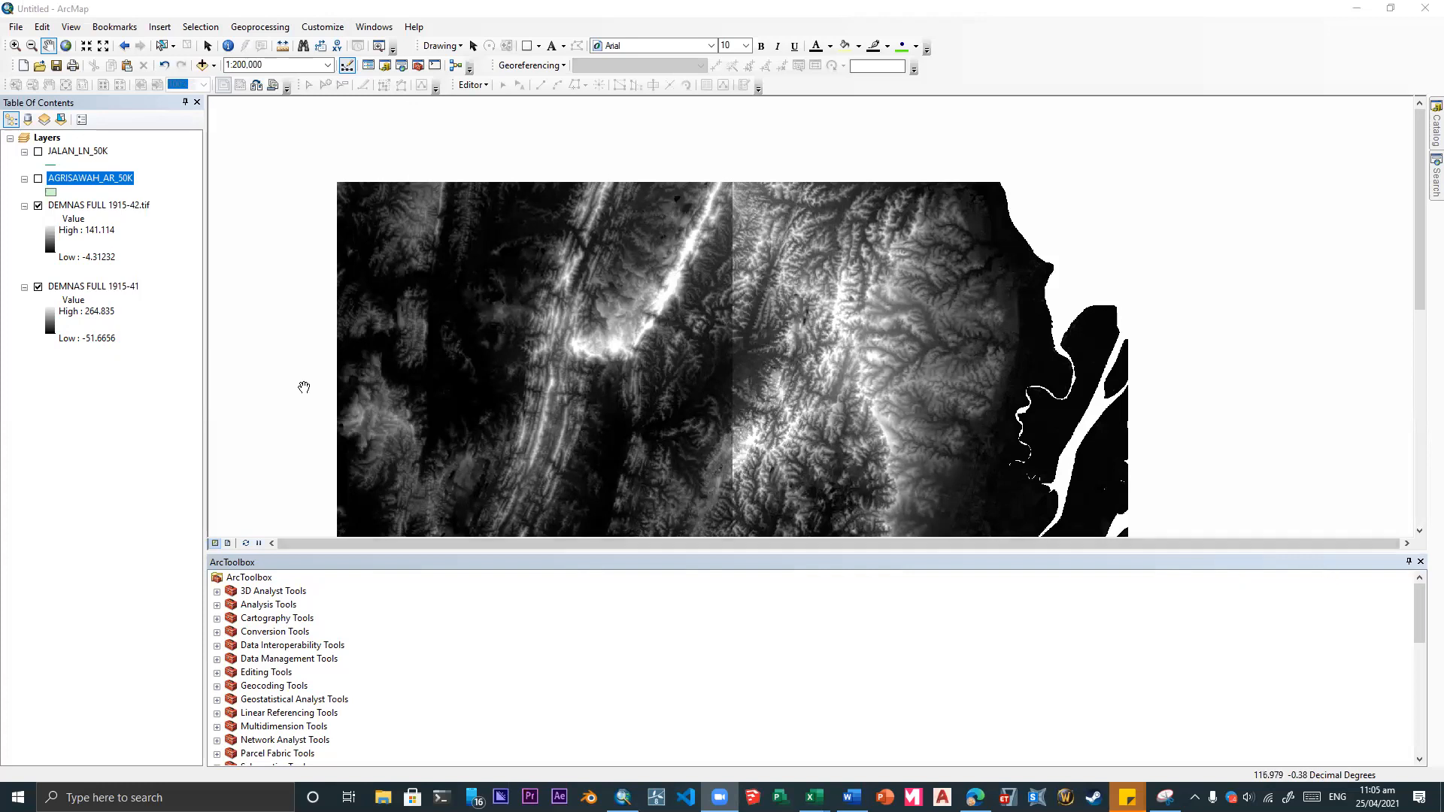
- Add the satellite image smd.tif from the G:\ArcGis\Data citra satelit folder to the map
left_click(214, 65)
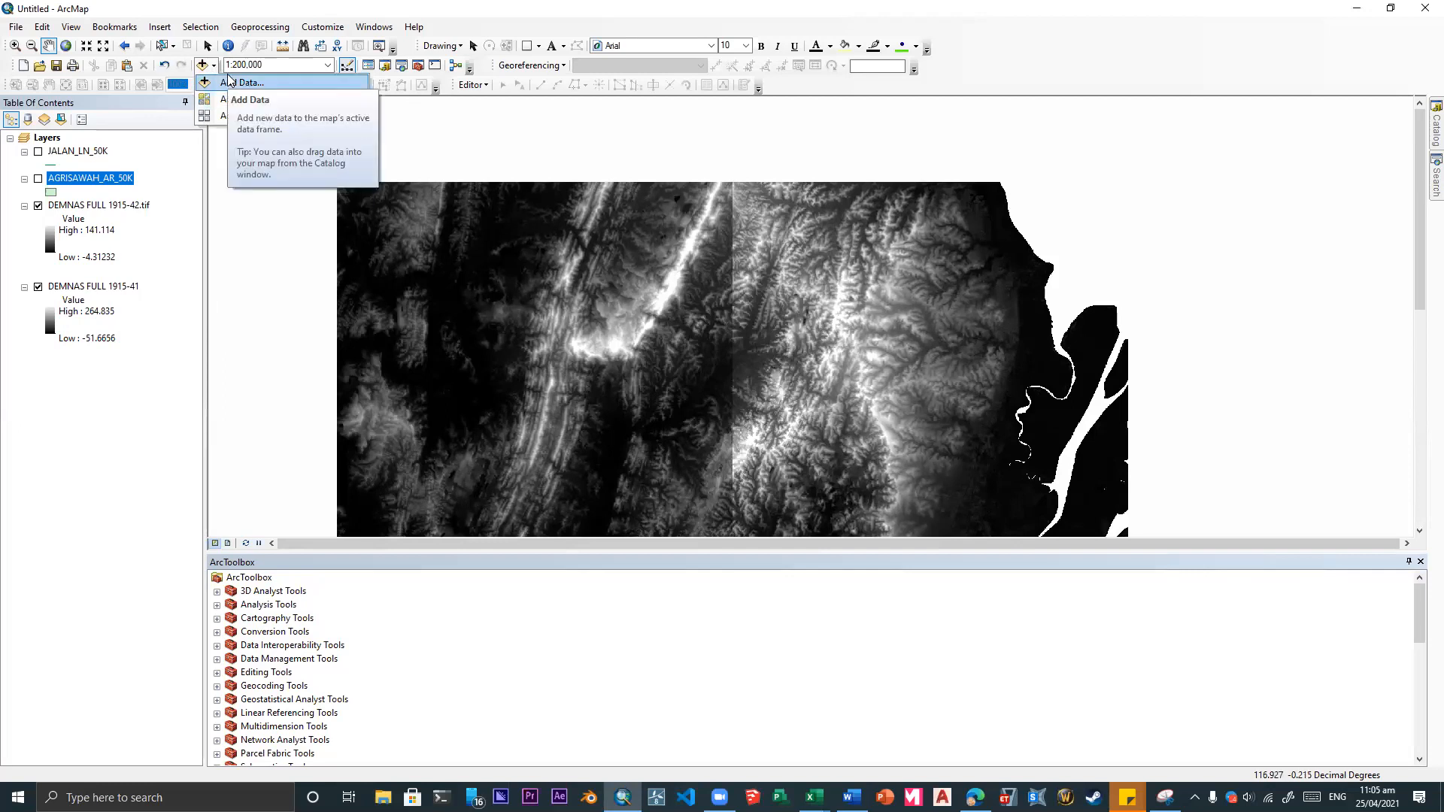
left_click(231, 83)
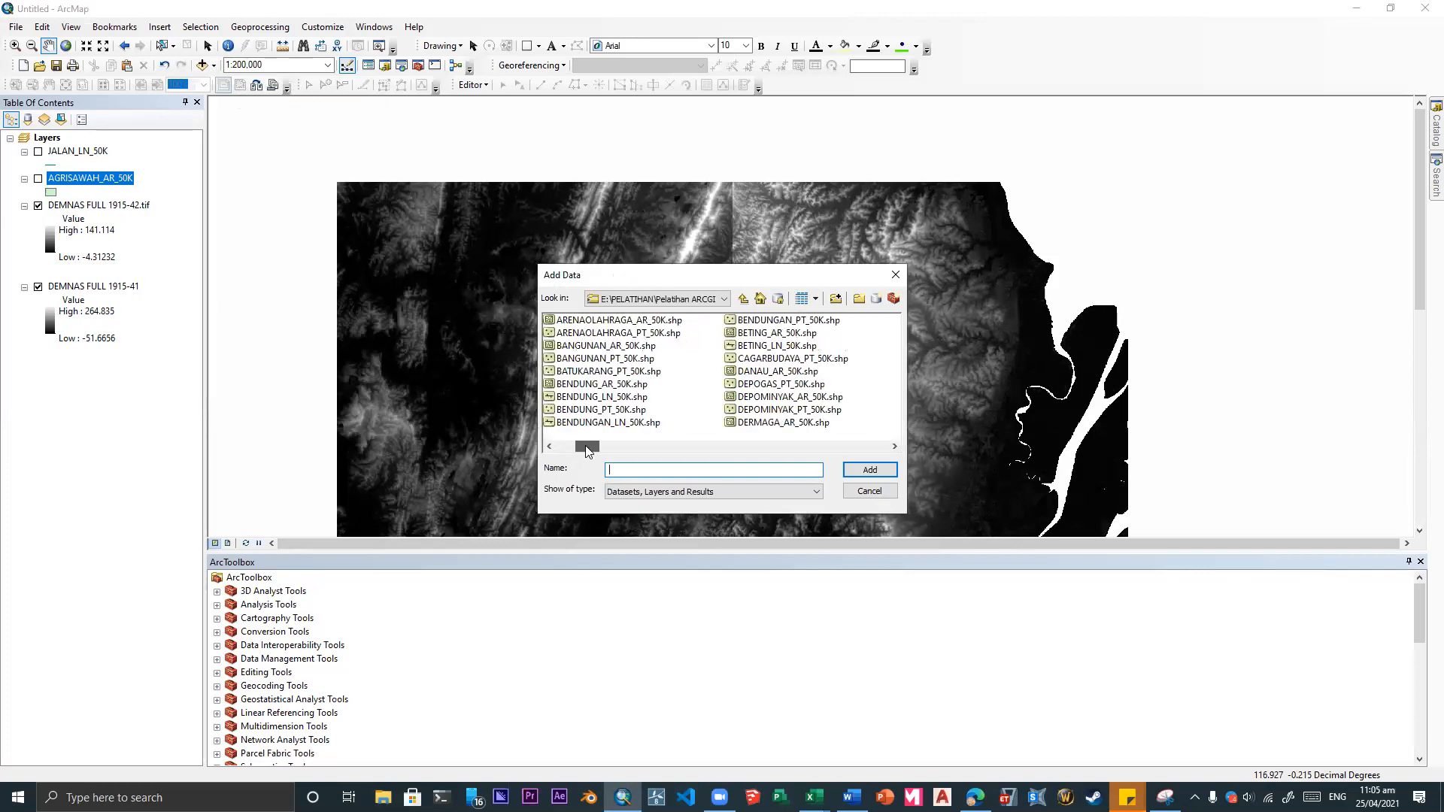
left_click(696, 301)
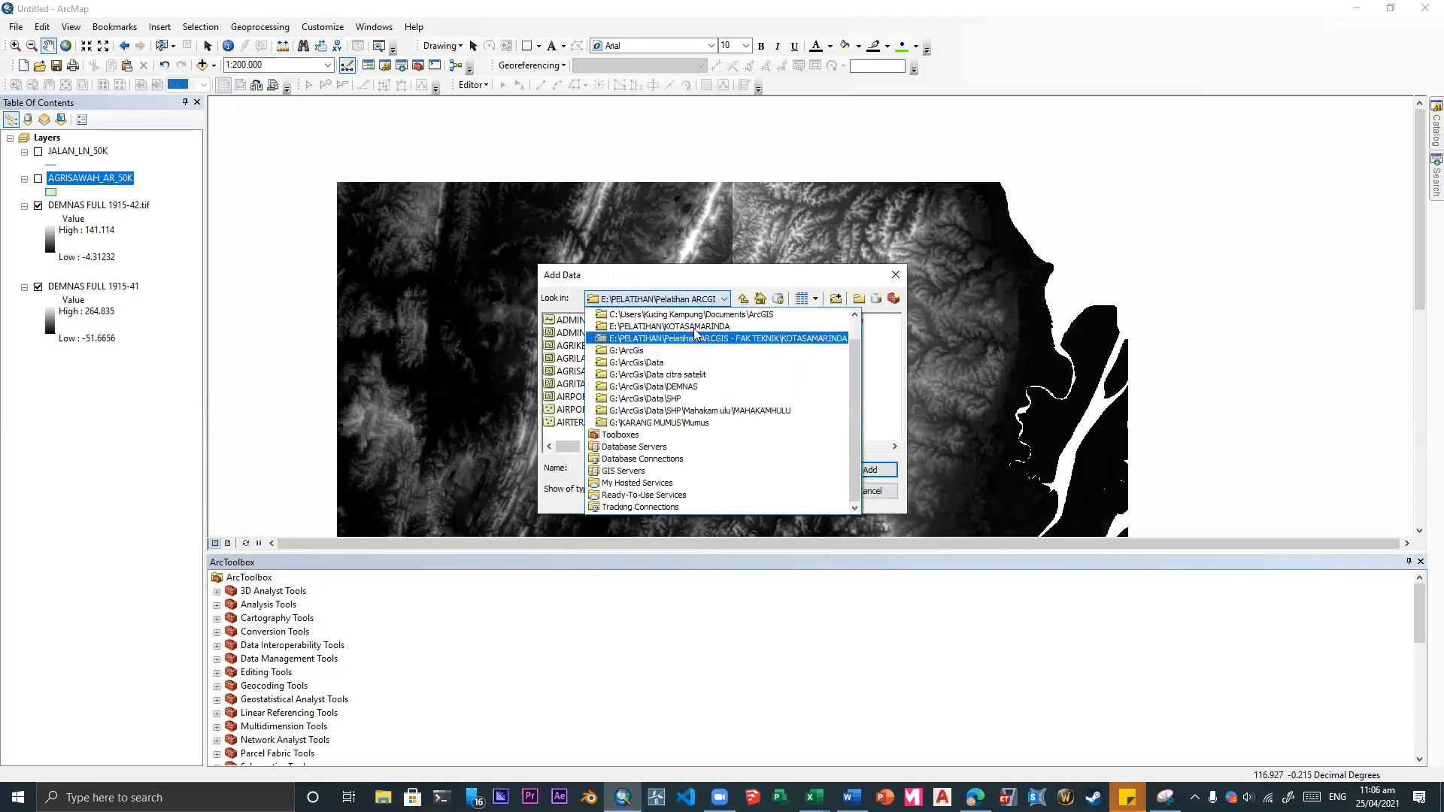
left_click(722, 378)
left_click(822, 371)
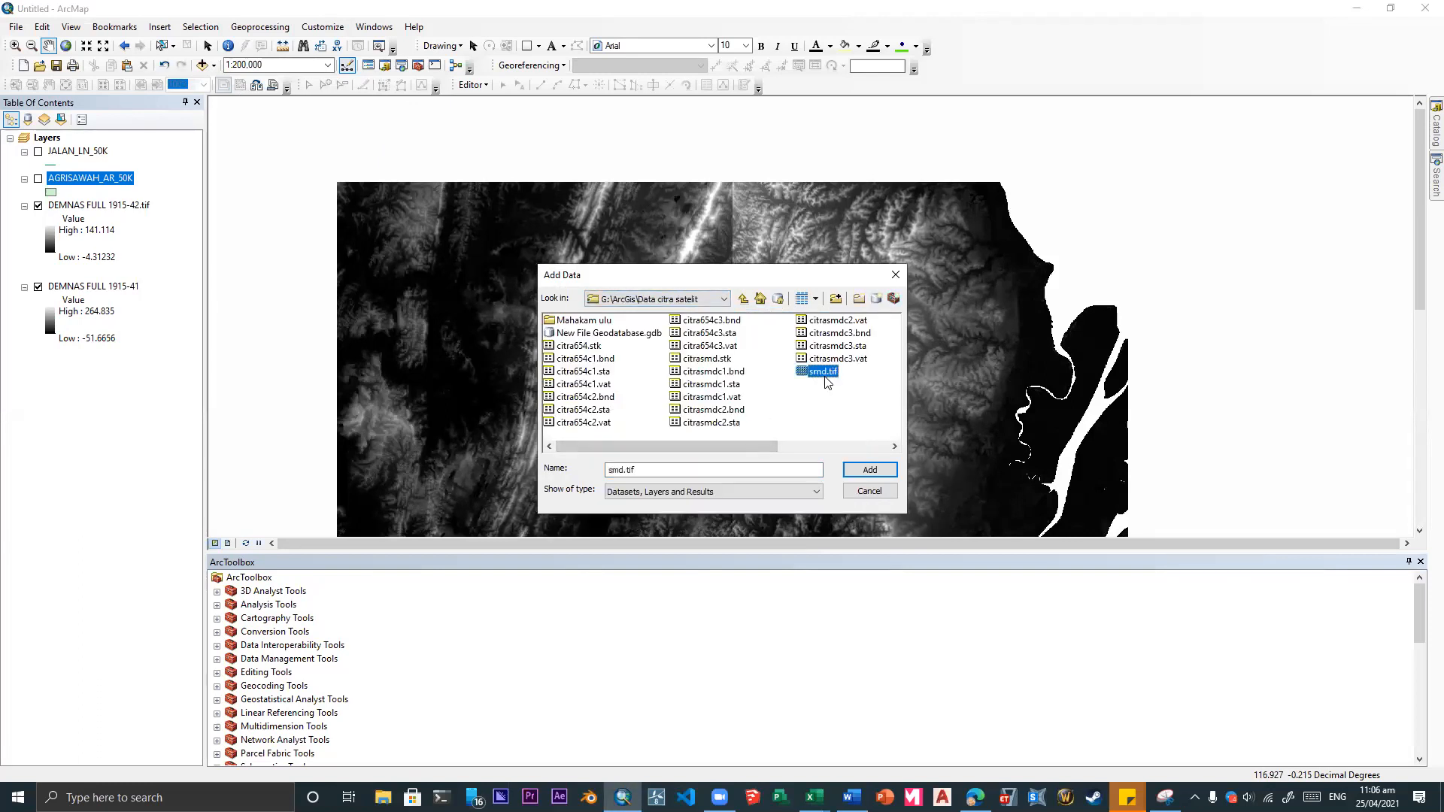
left_click(871, 471)
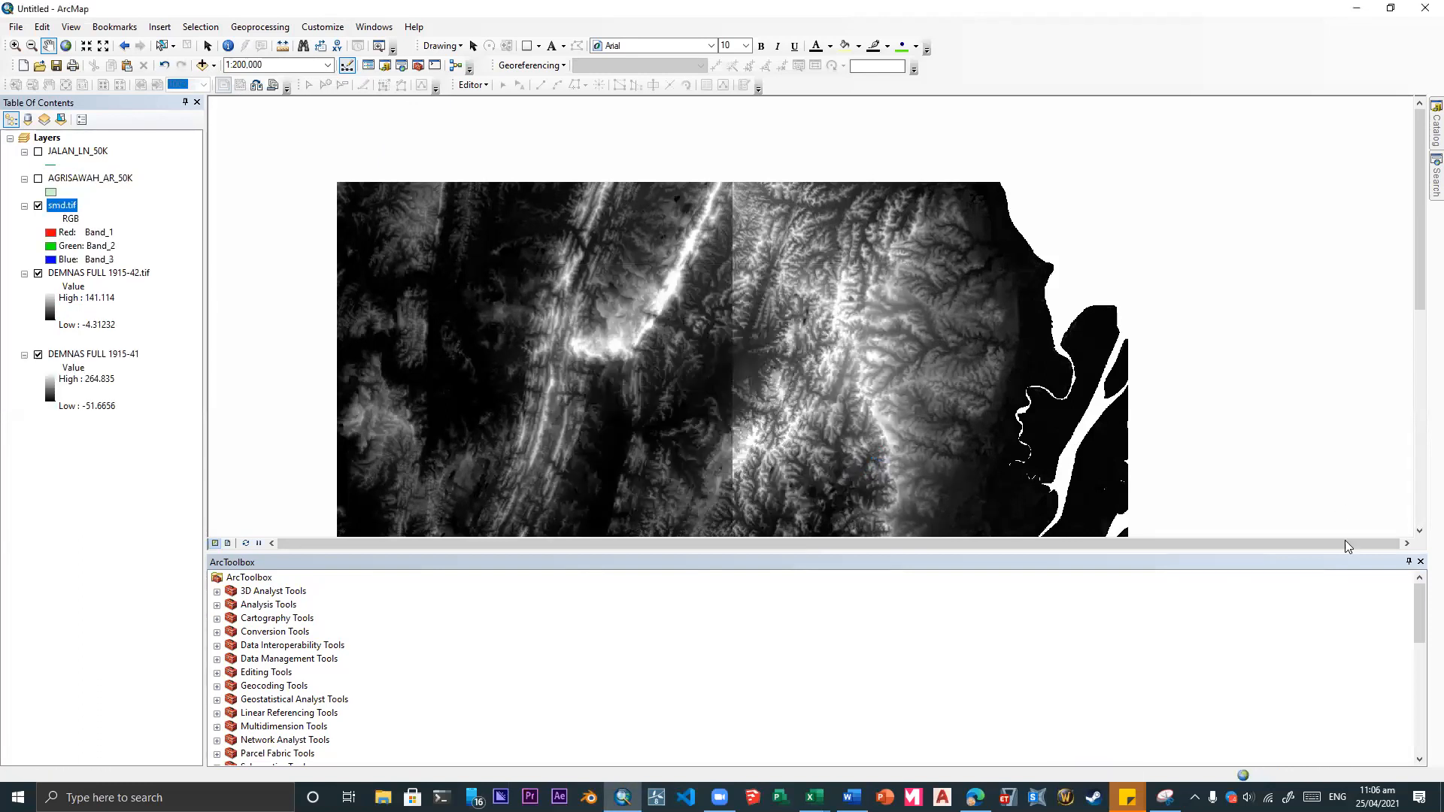
- Display the AGRISAWAH_AR_50K layer over the satellite image and reduce the height of the ArcToolbox window
left_click_drag(1004, 405, 957, 409)
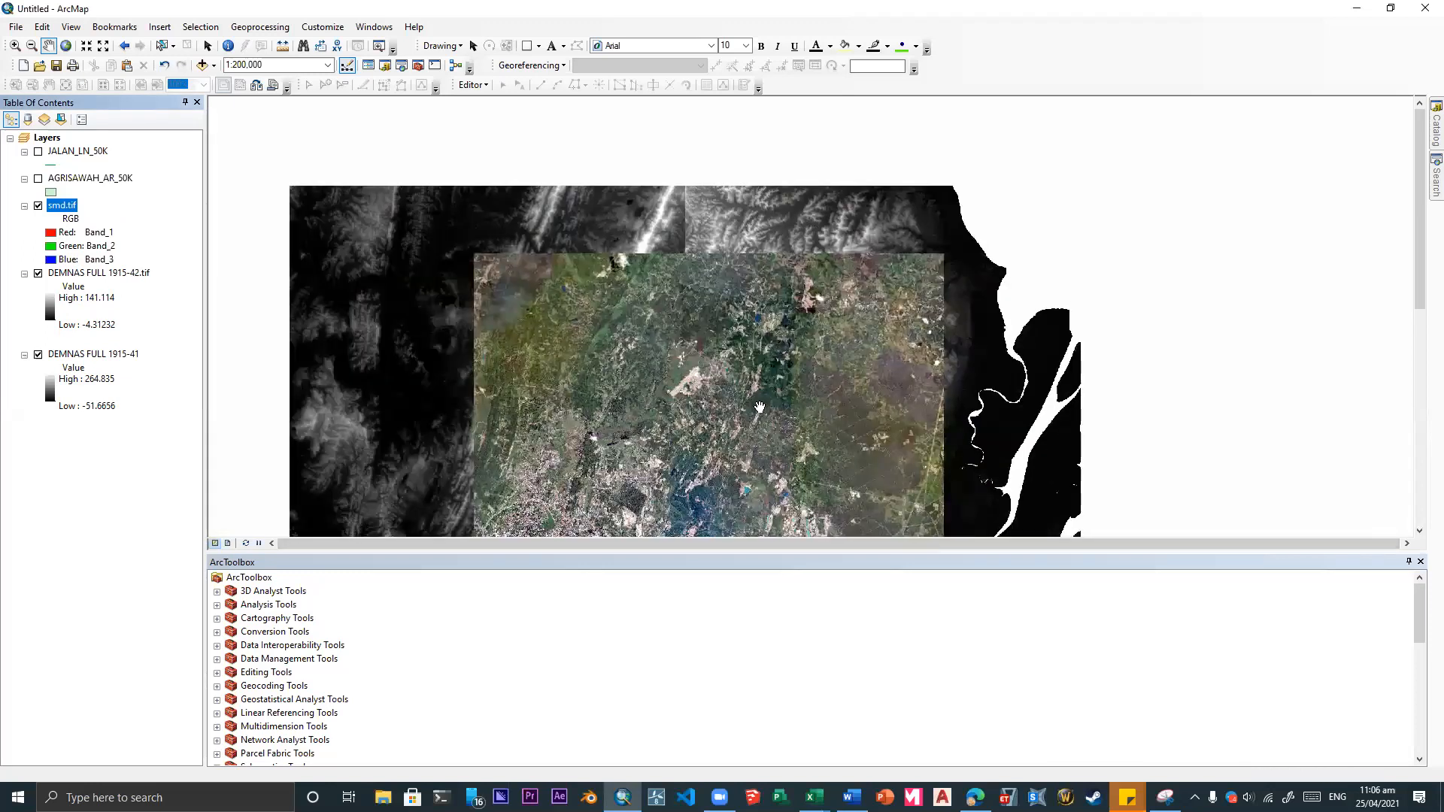
left_click_drag(778, 382, 801, 254)
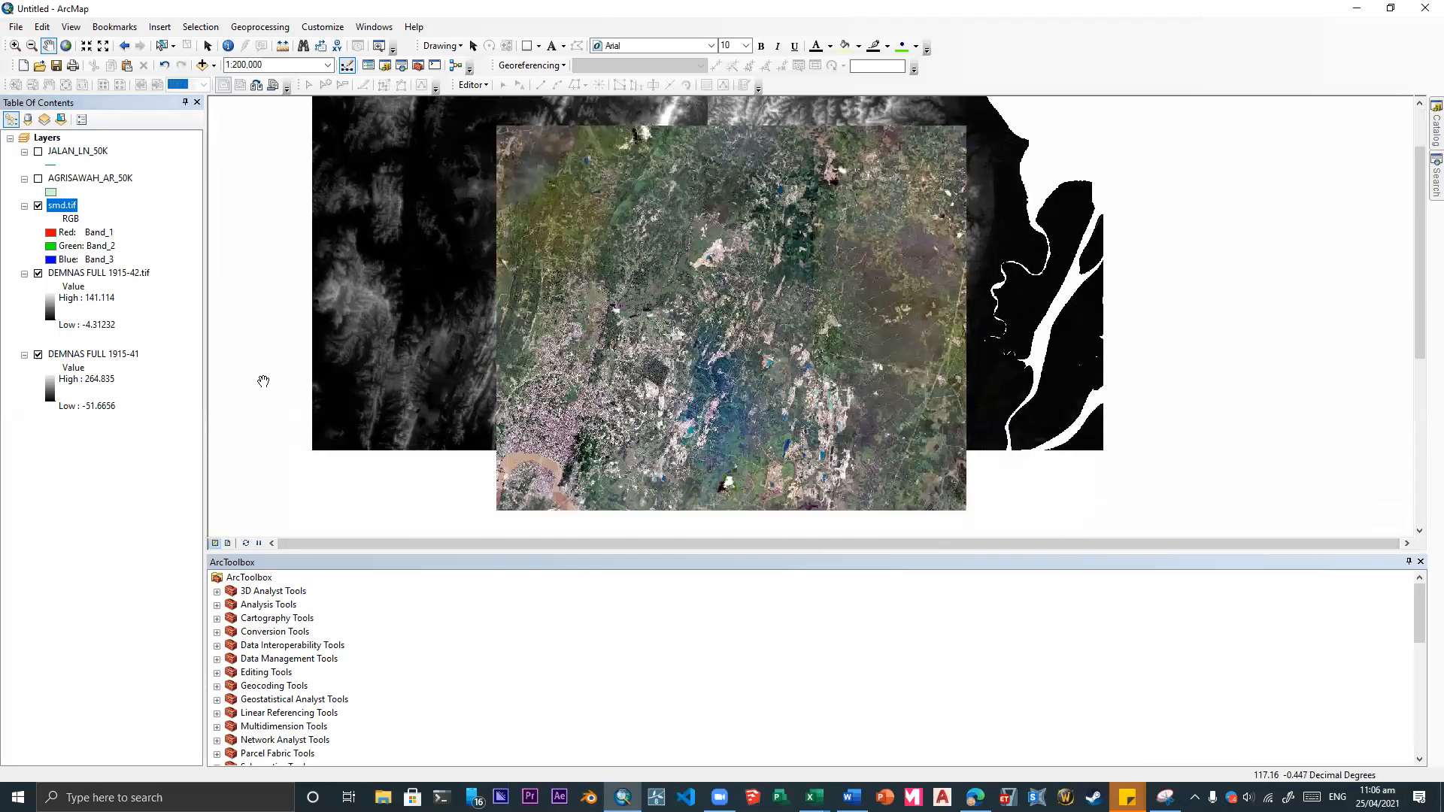
left_click(37, 179)
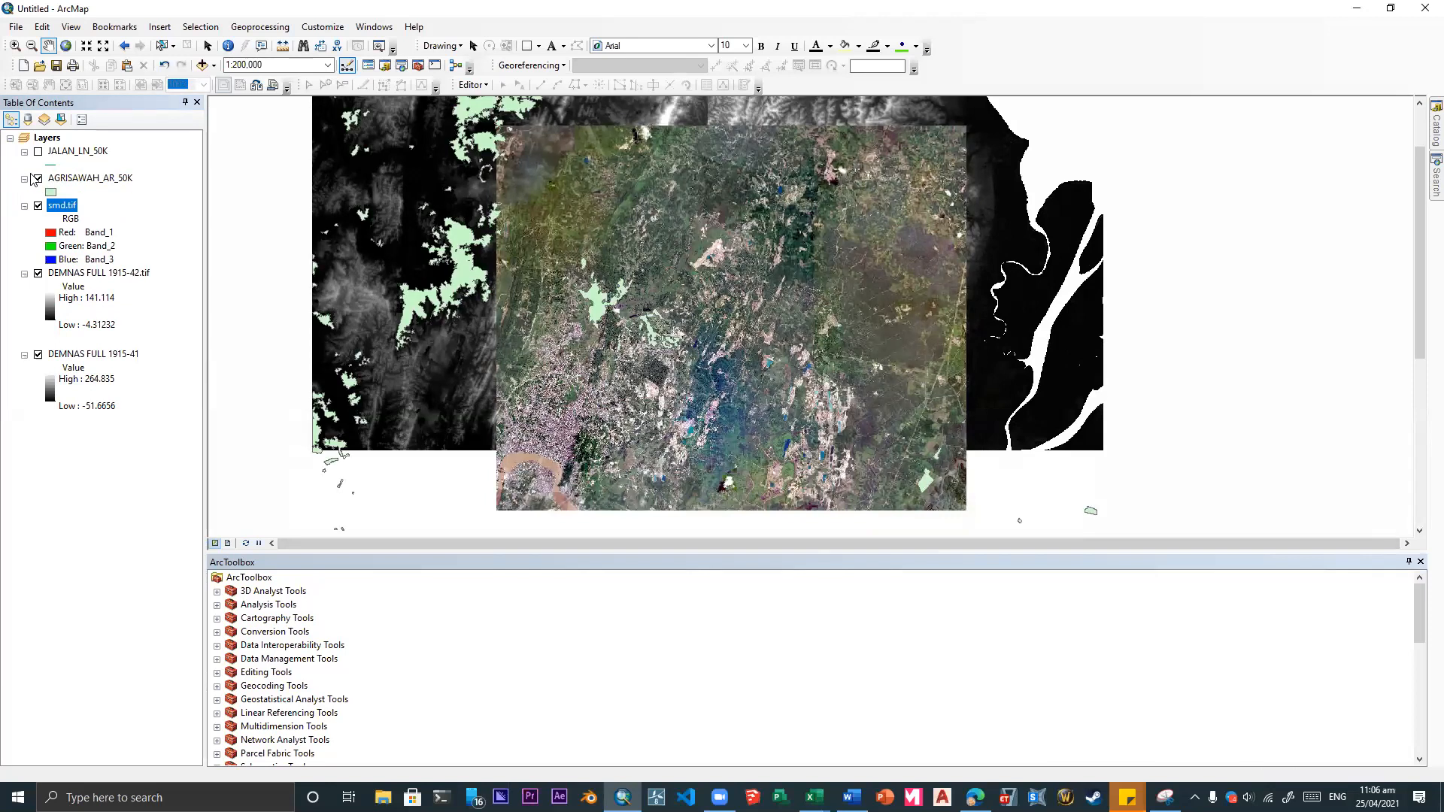
left_click_drag(1156, 554, 1157, 628)
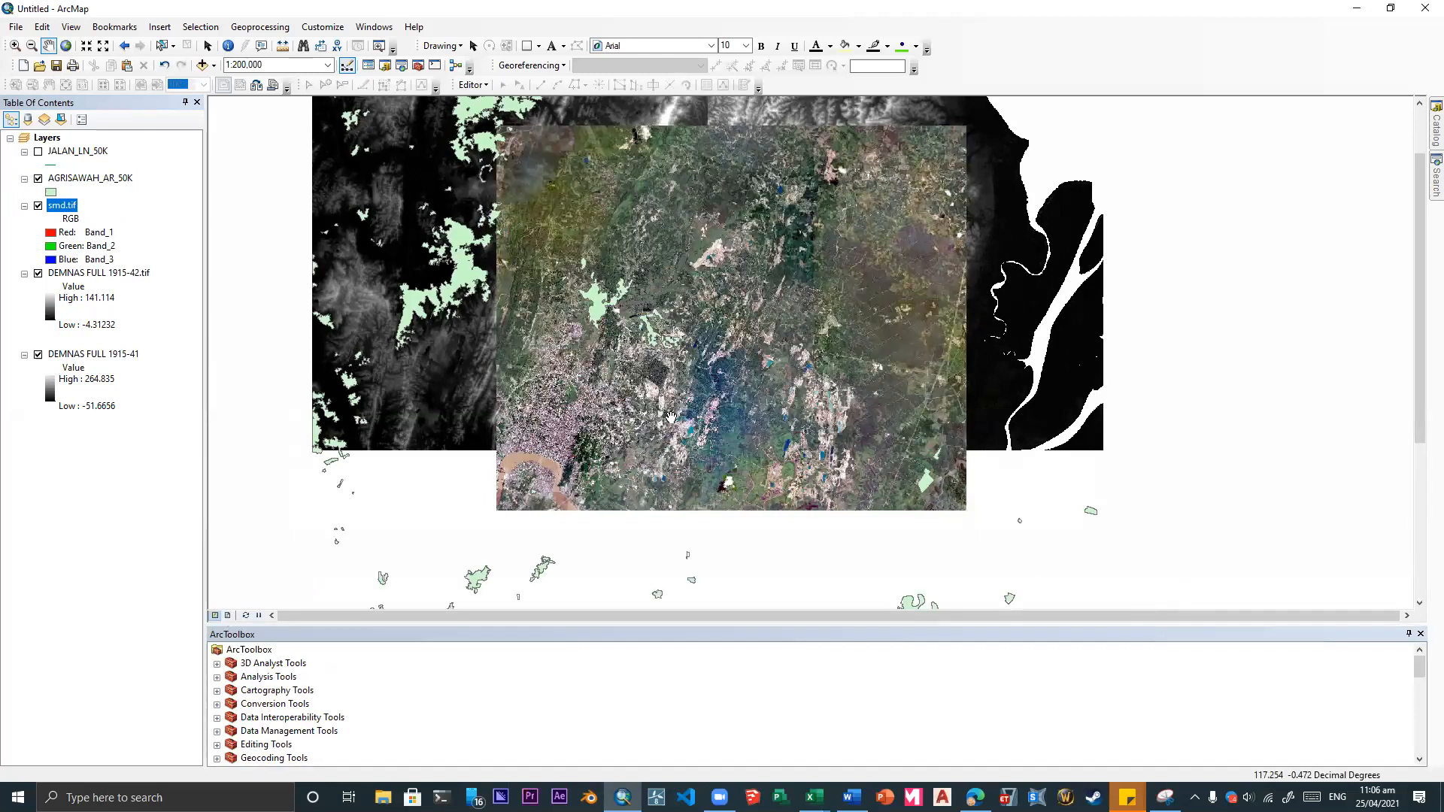
- Examine the smd.tif image closely around Samarinda's built-up area, airstrip, hills and Mahakam River
scroll(615, 444, "down", 3)
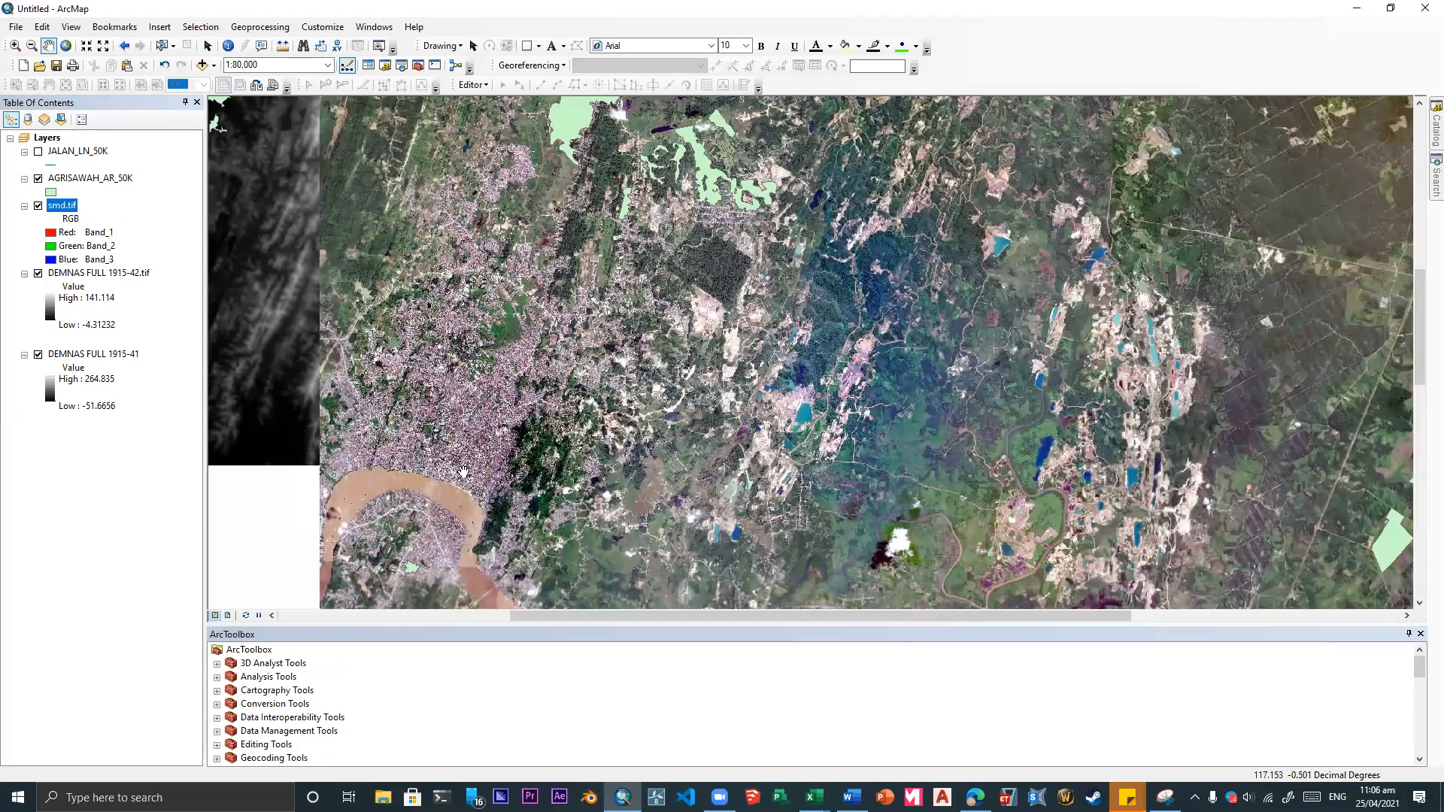
scroll(465, 472, "down", 2)
scroll(483, 461, "down", 5)
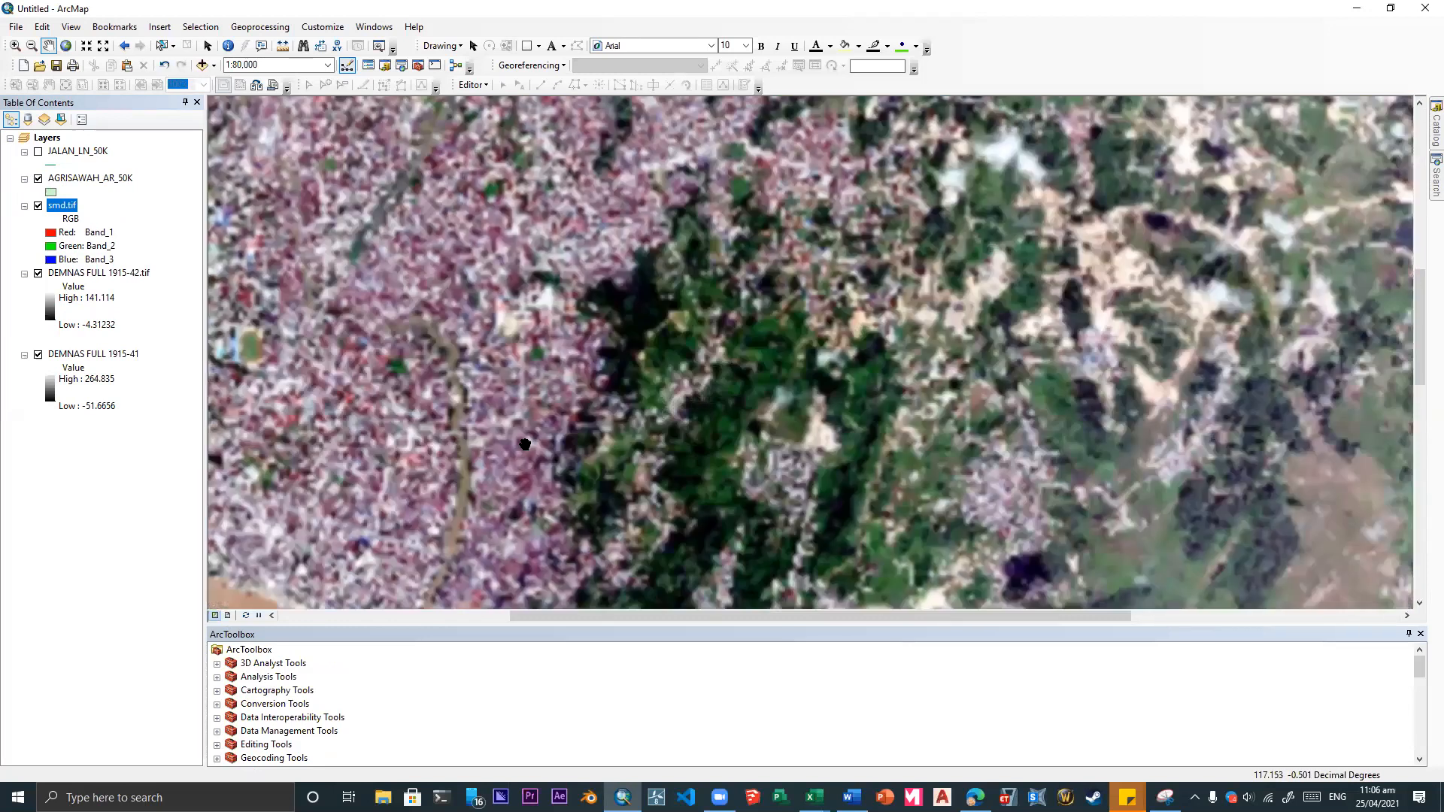
scroll(665, 398, "down", 2)
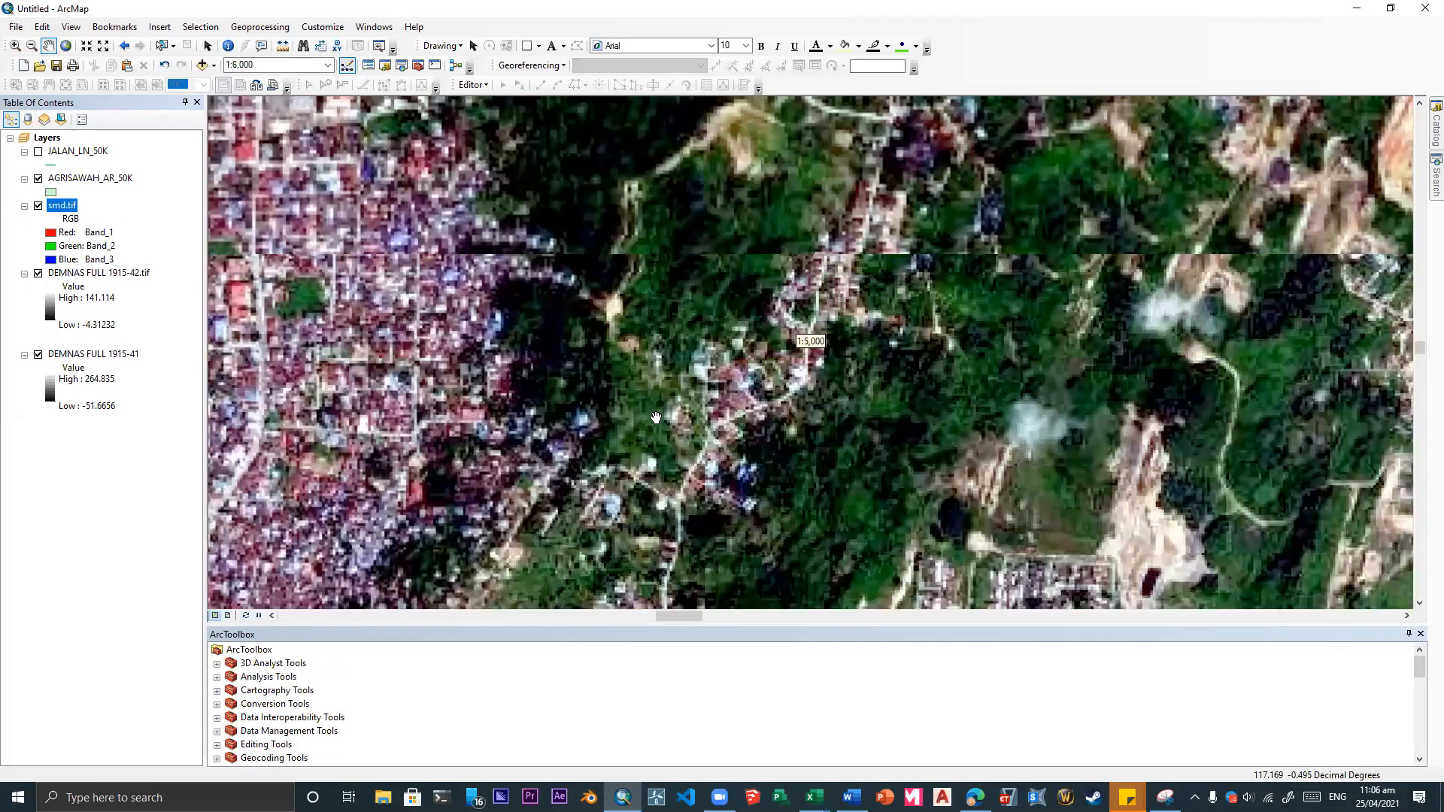
scroll(700, 439, "up", 4)
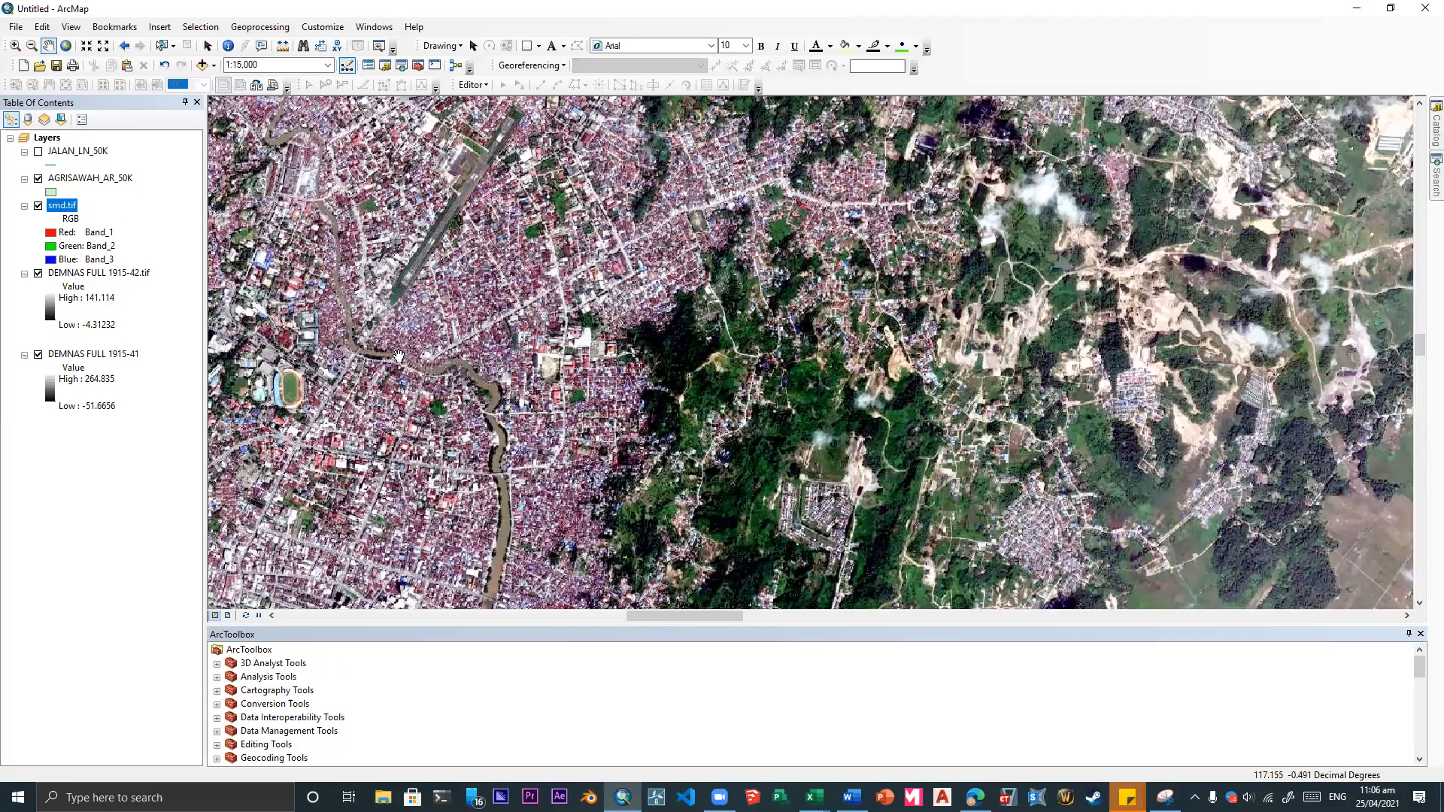
left_click_drag(512, 316, 507, 401)
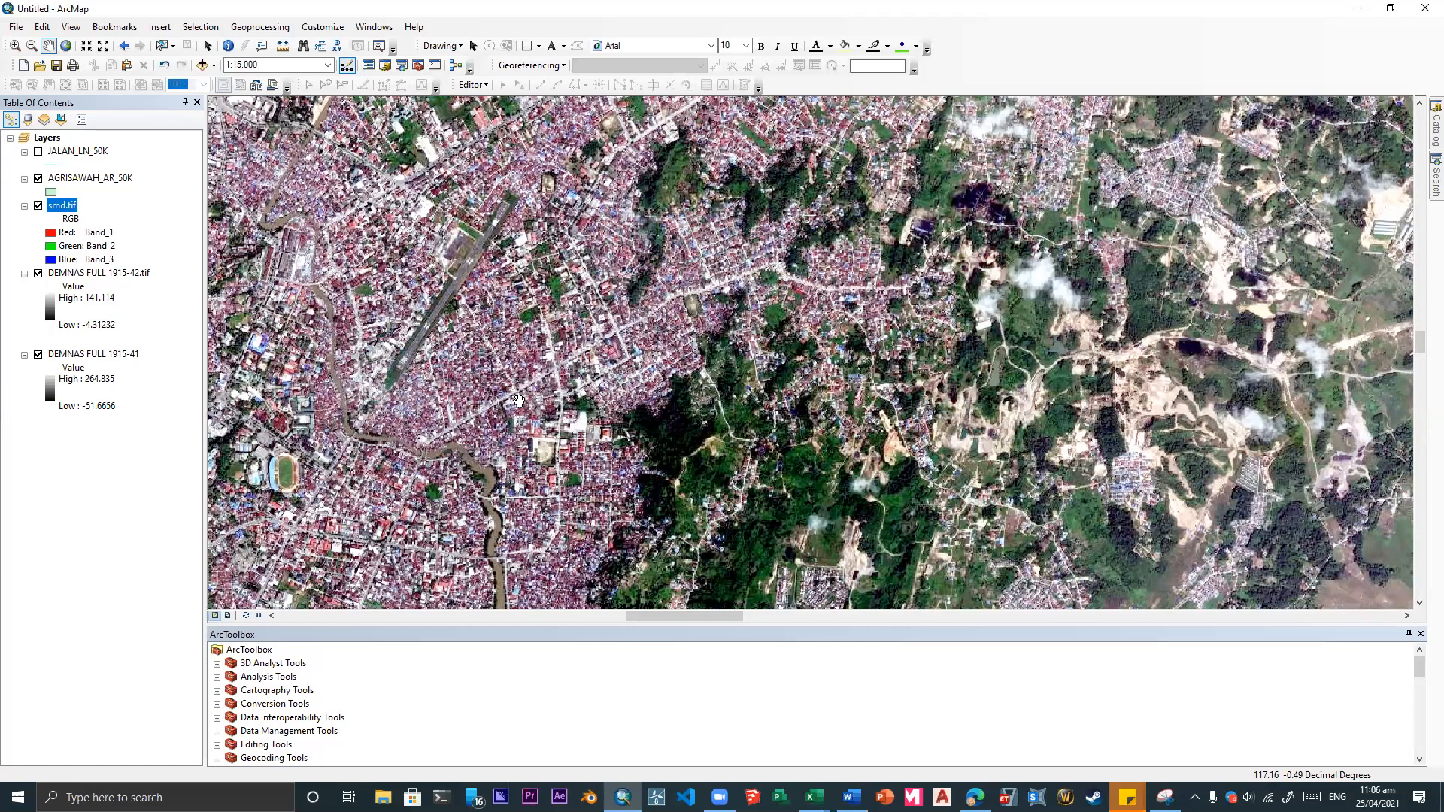
left_click_drag(440, 411, 736, 505)
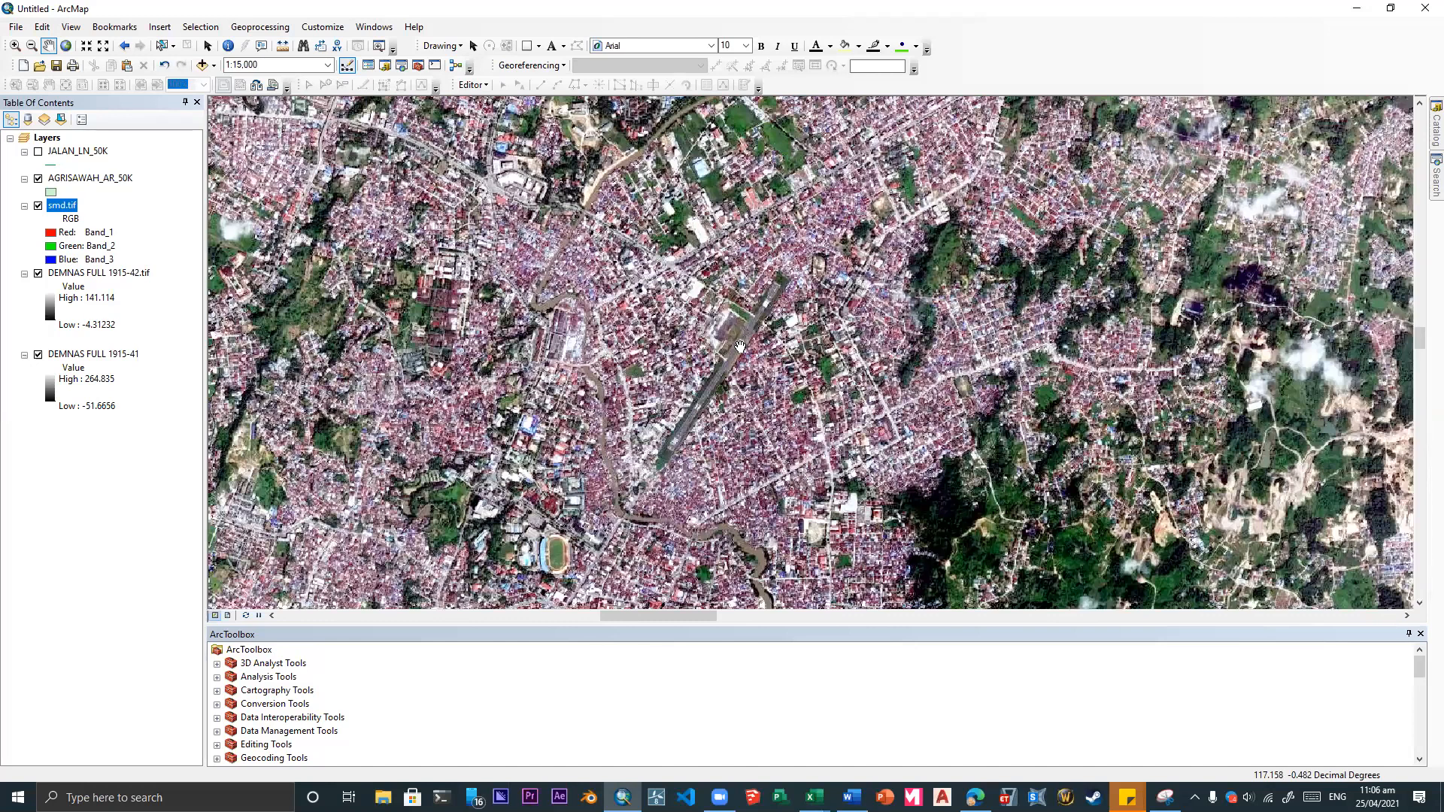
left_click_drag(775, 480, 673, 235)
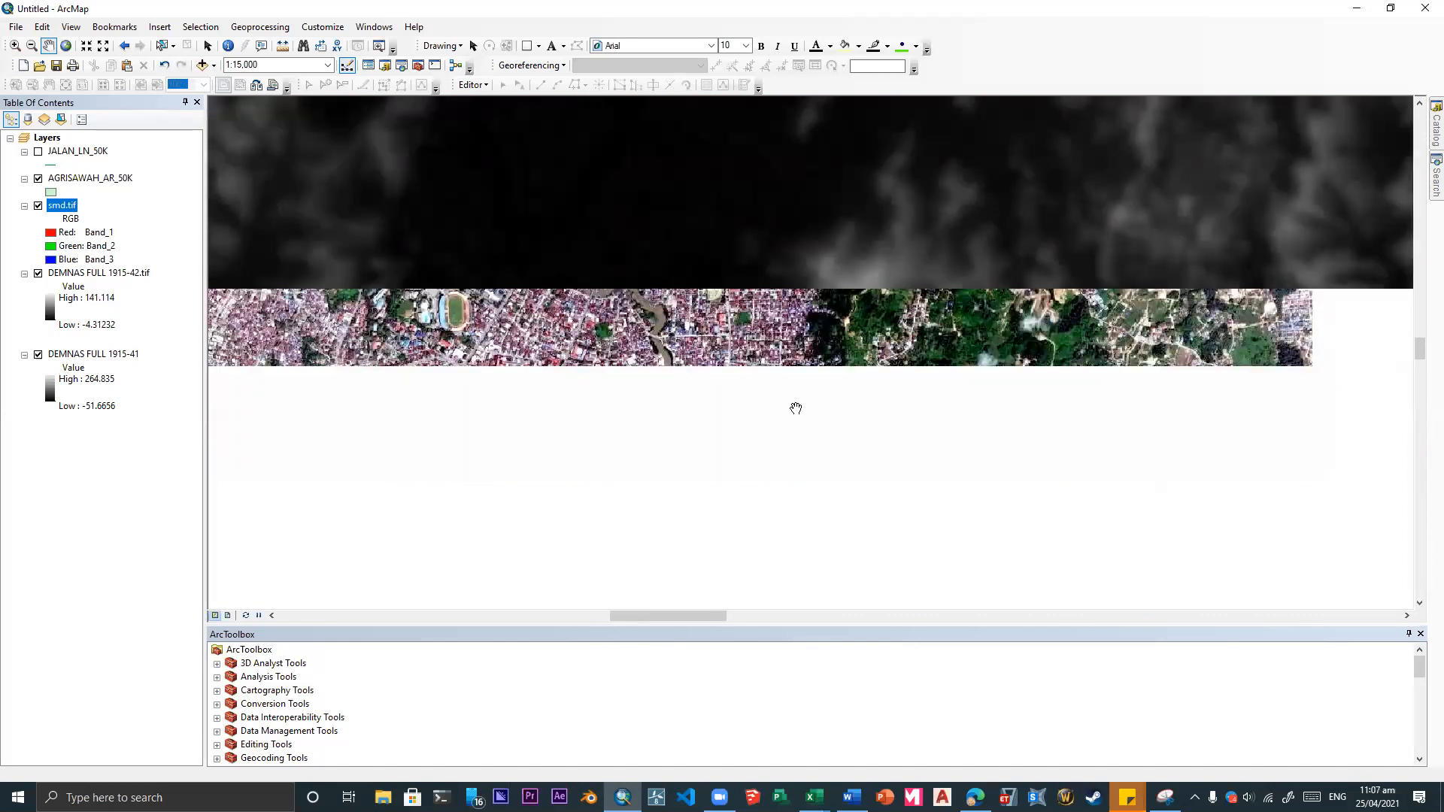
scroll(803, 408, "up", 2)
scroll(803, 409, "down", 2)
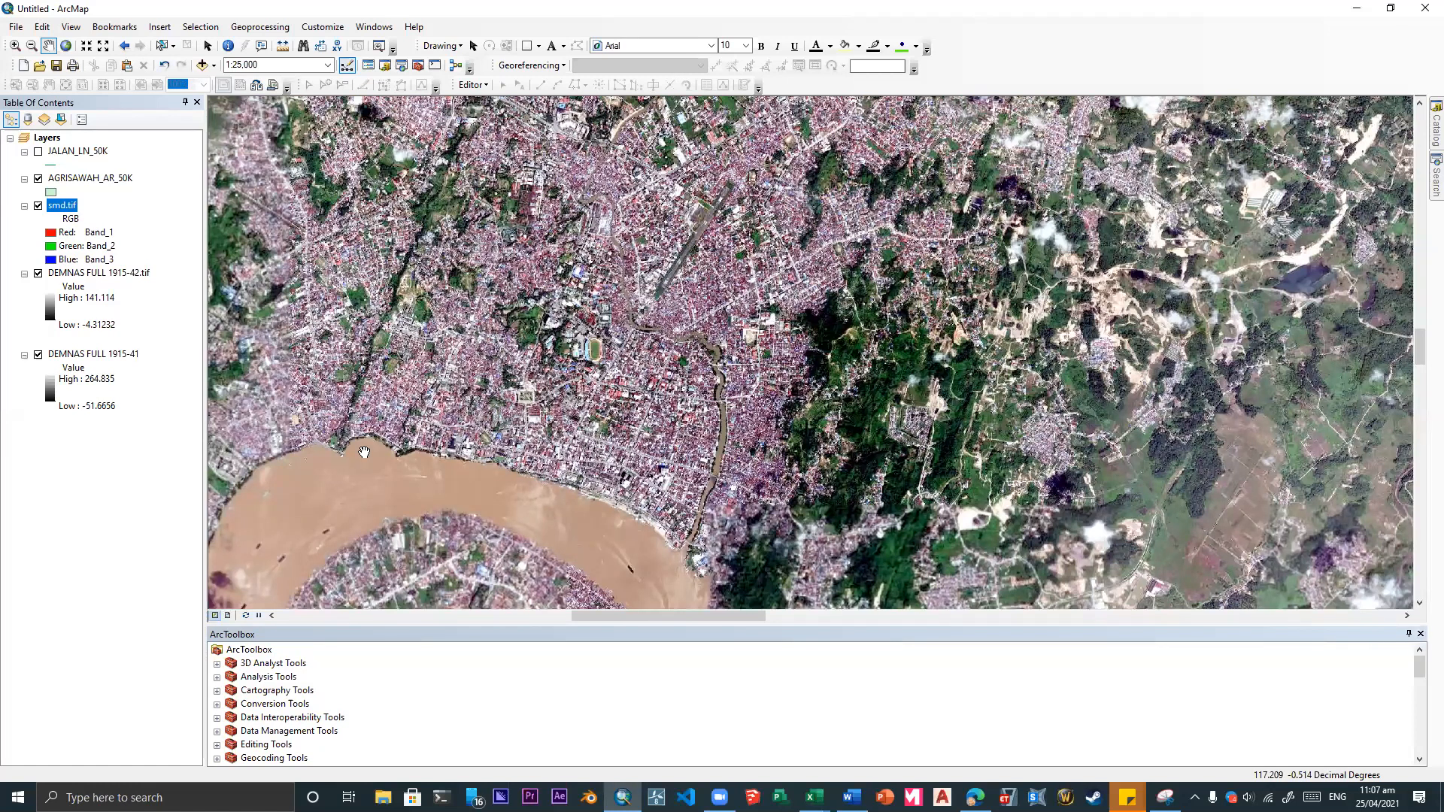
- Dock the ArcToolbox window back beside the map and remove the smd.tif layer
left_click_drag(229, 638, 1414, 451)
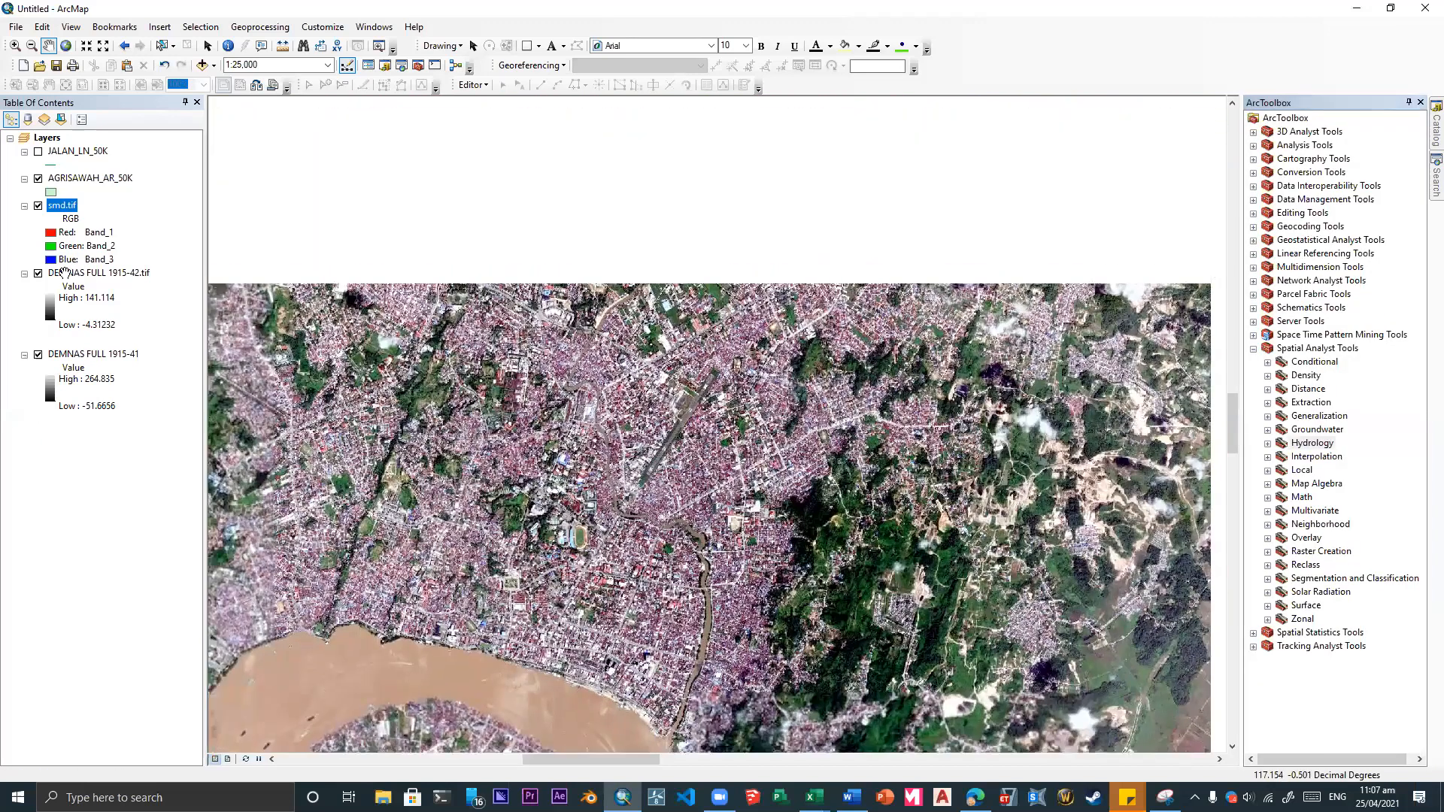
left_click(37, 206)
right_click(54, 202)
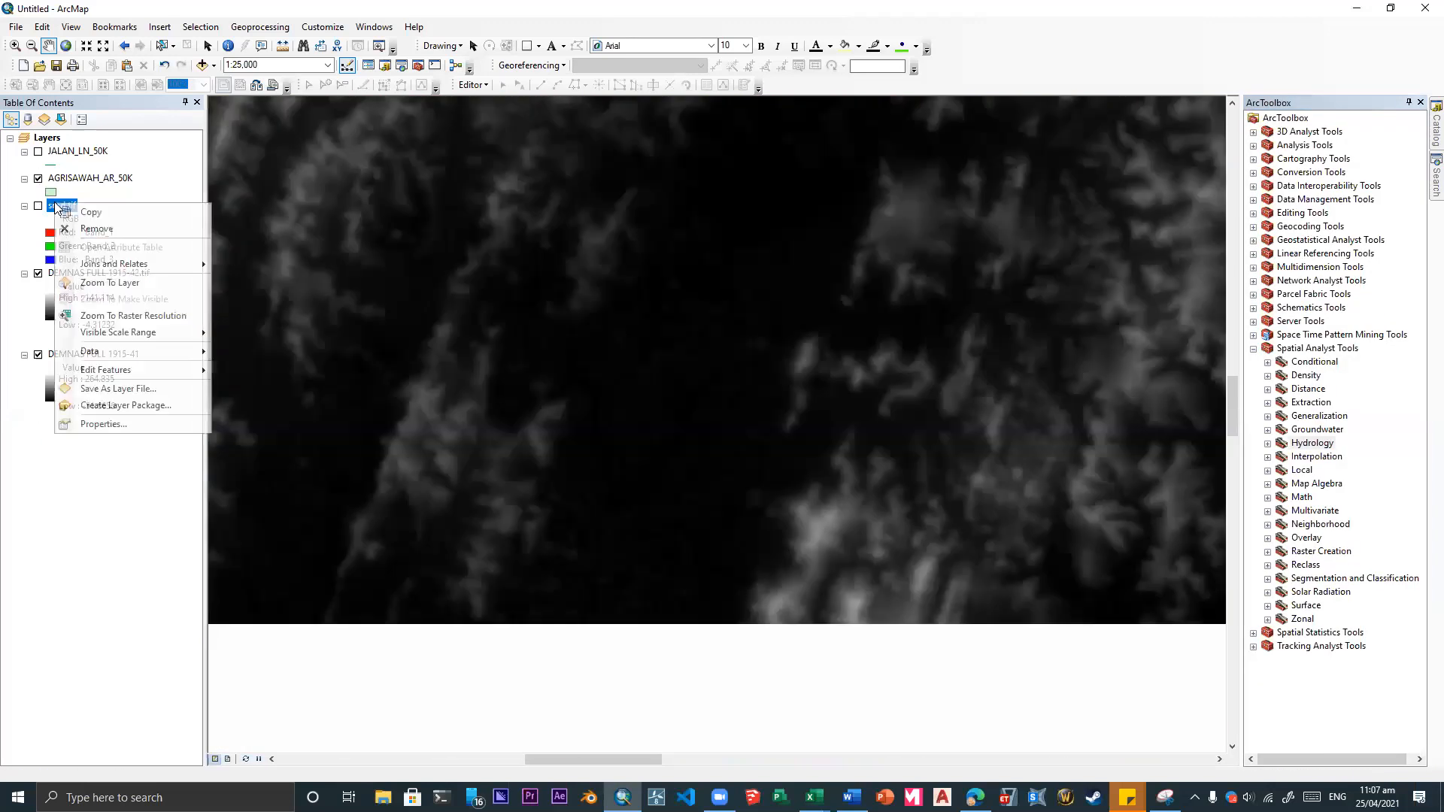
left_click(75, 225)
- Remove the JALAN_LN_50K layer from the map
left_click(69, 154)
right_click(49, 176)
left_click(63, 155, "ctrl")
right_click(66, 155)
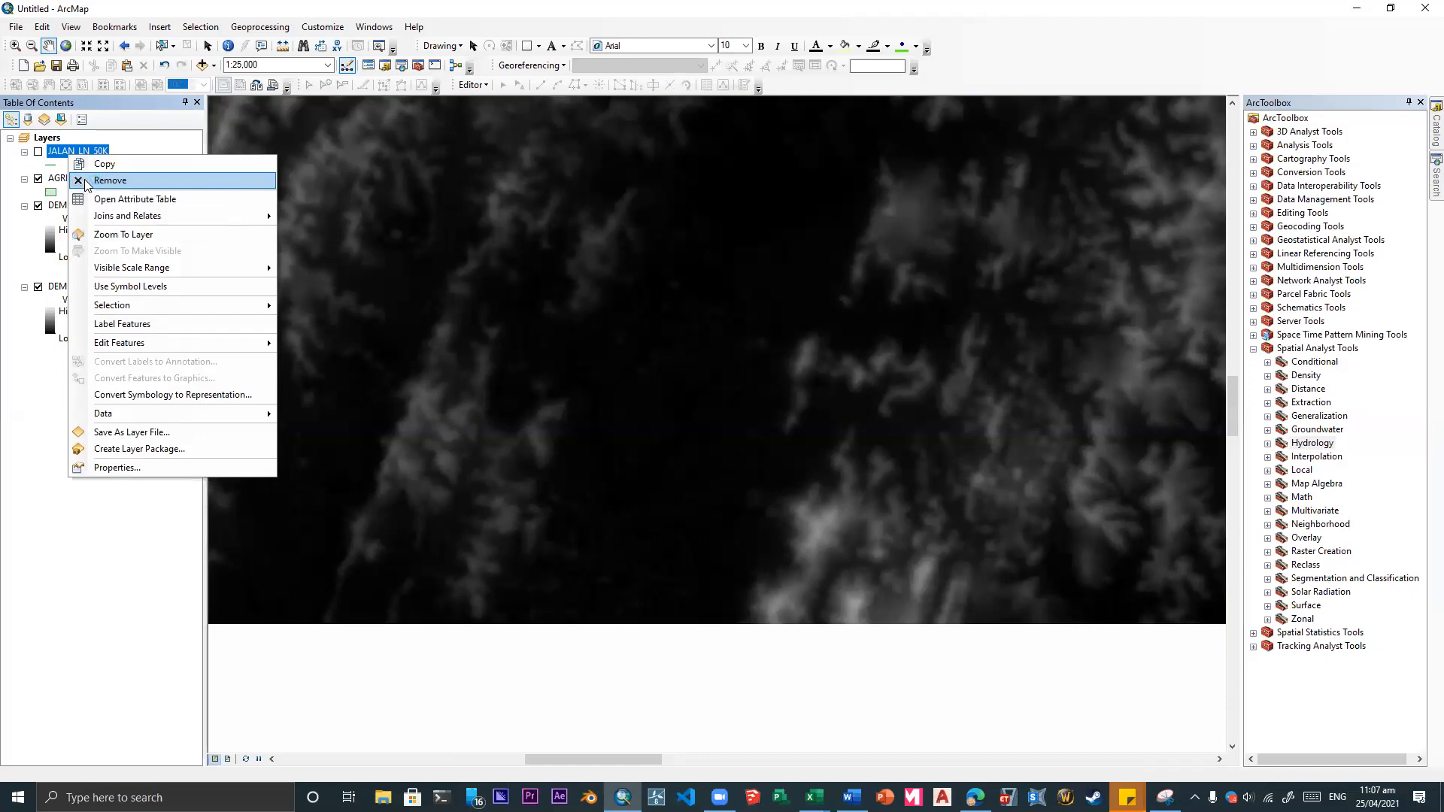
left_click(88, 183)
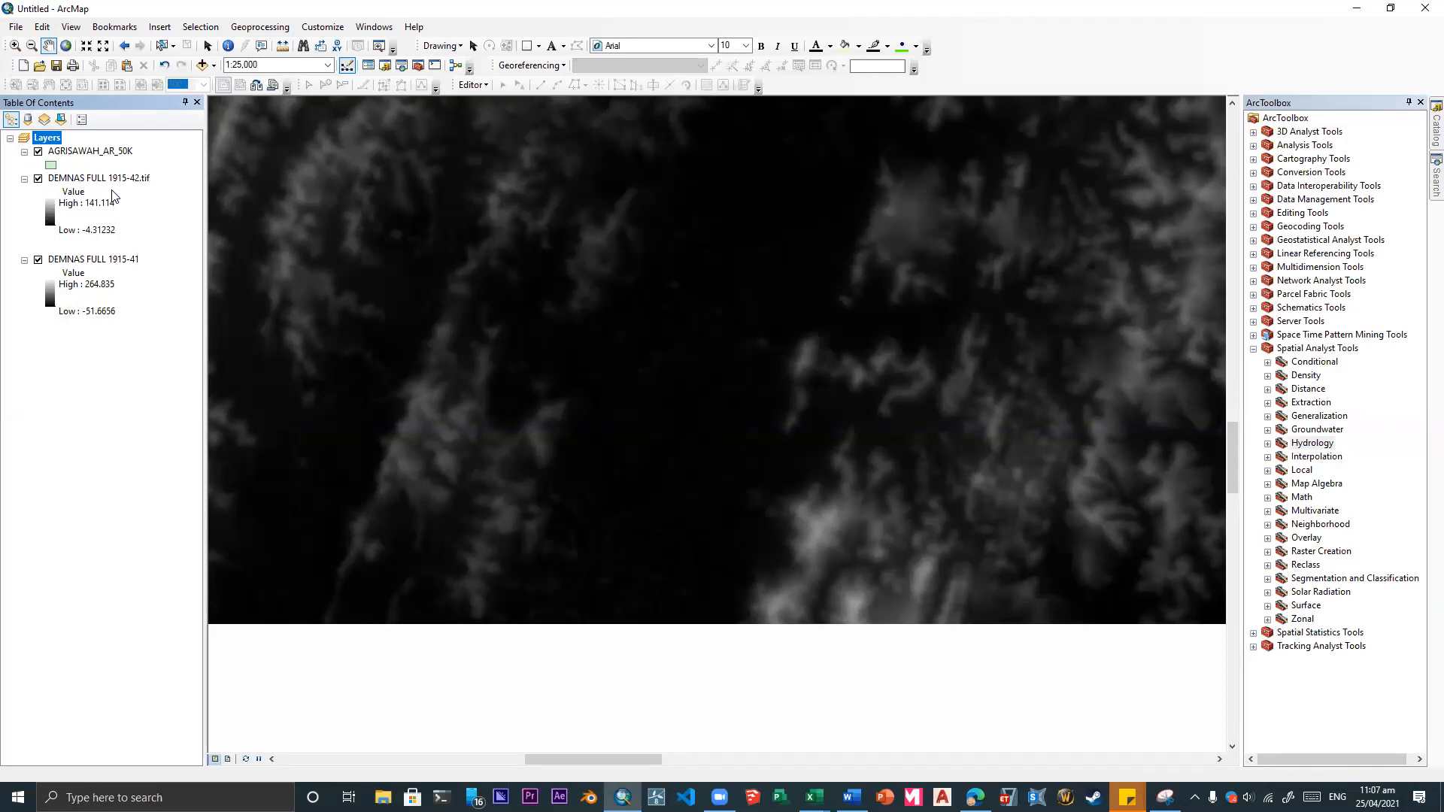
- Remove the AGRISAWAH_AR_50K layer from the map
scroll(895, 398, "up", 4)
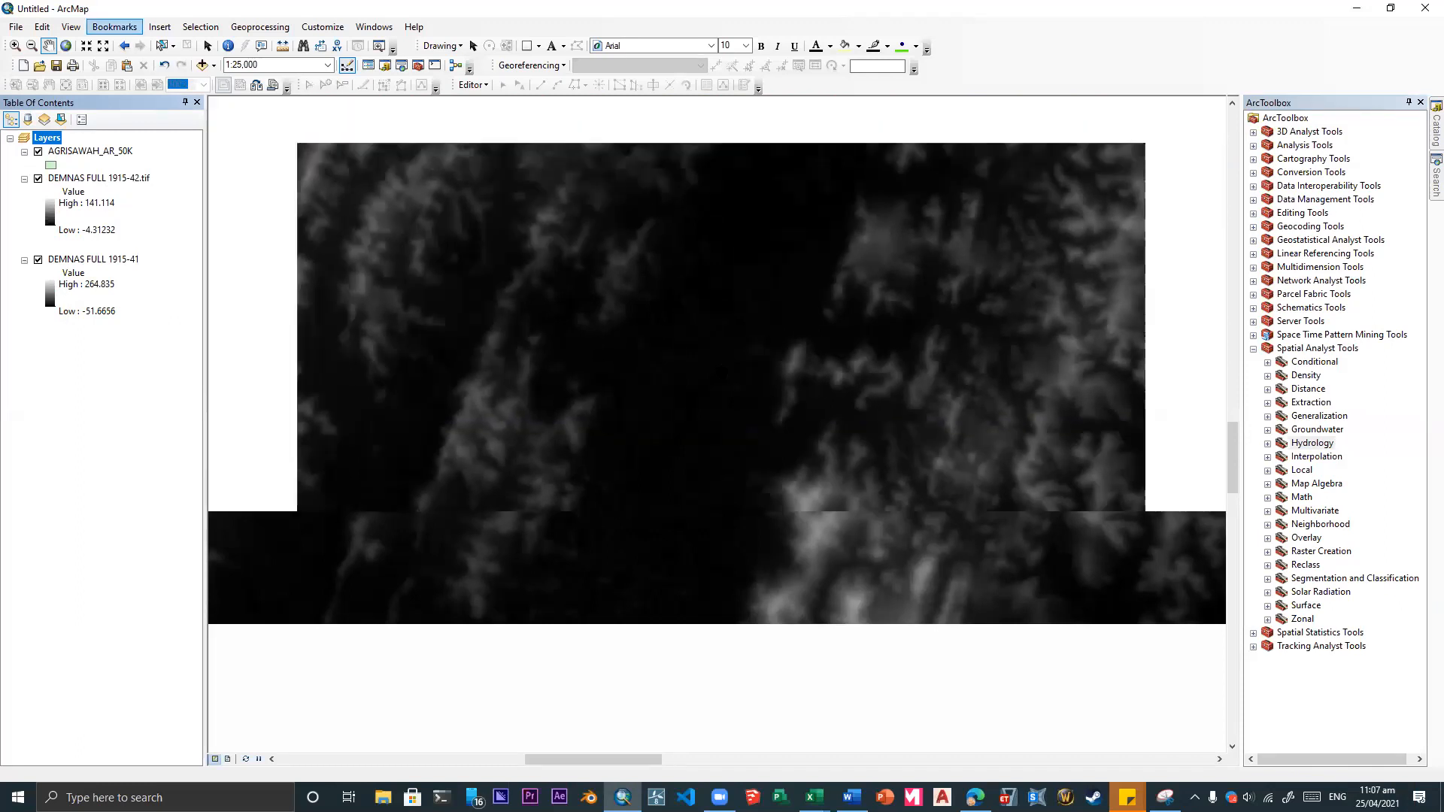
scroll(805, 240, "up", 4)
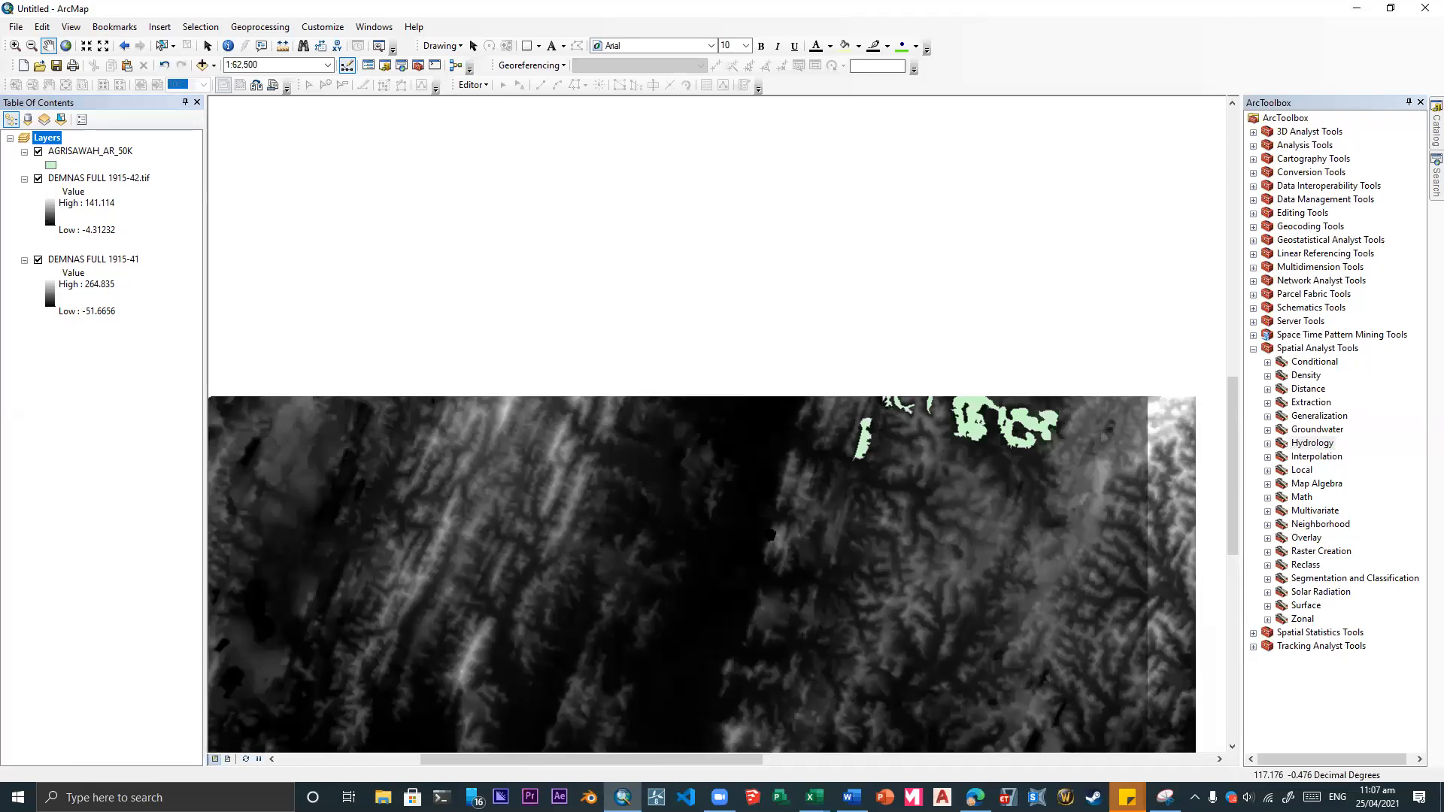
right_click(66, 153)
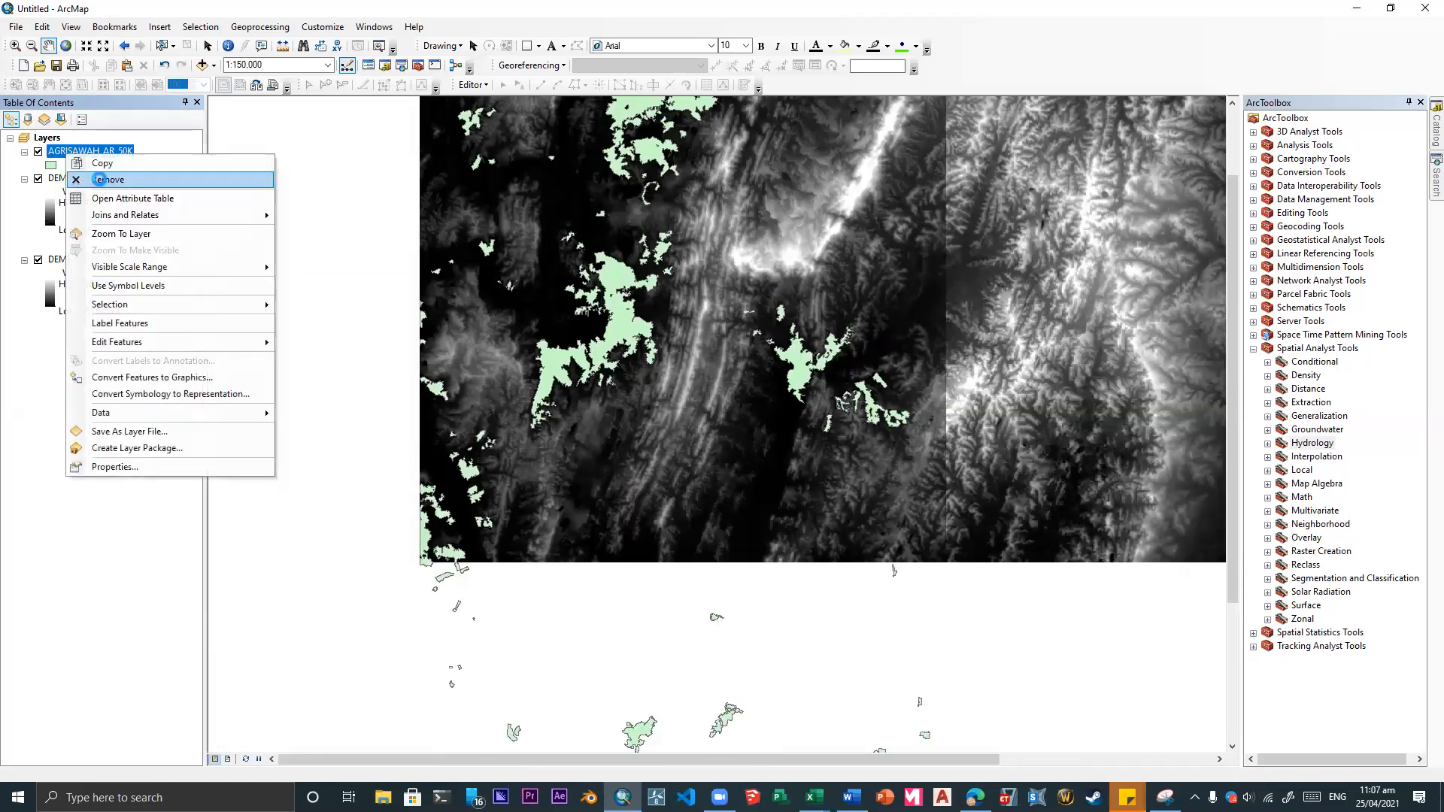
left_click(105, 181)
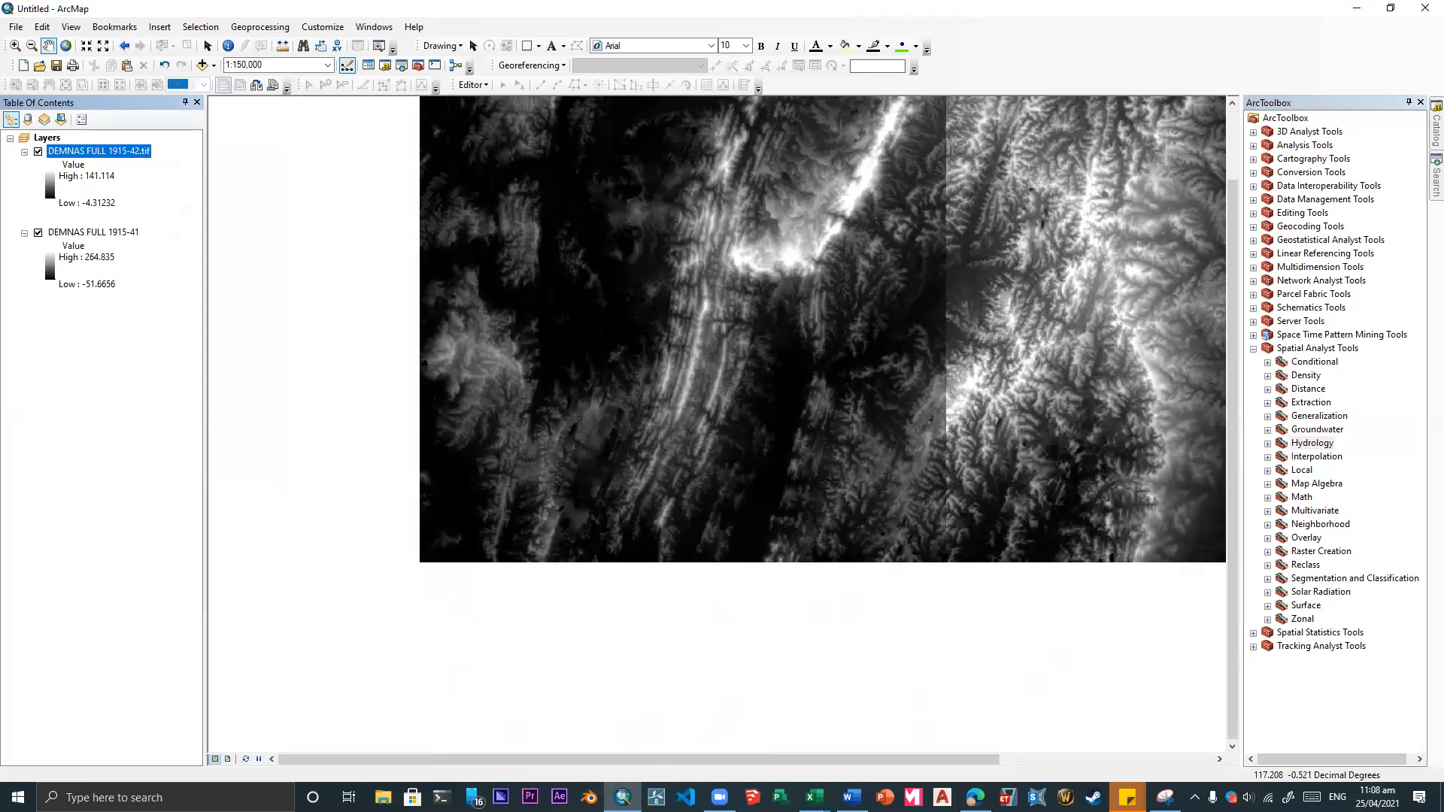
- Remove the DEMNAS FULL 1915-42 and 1915-41 rasters to empty the map, and open the Add Data dialog
right_click(121, 156)
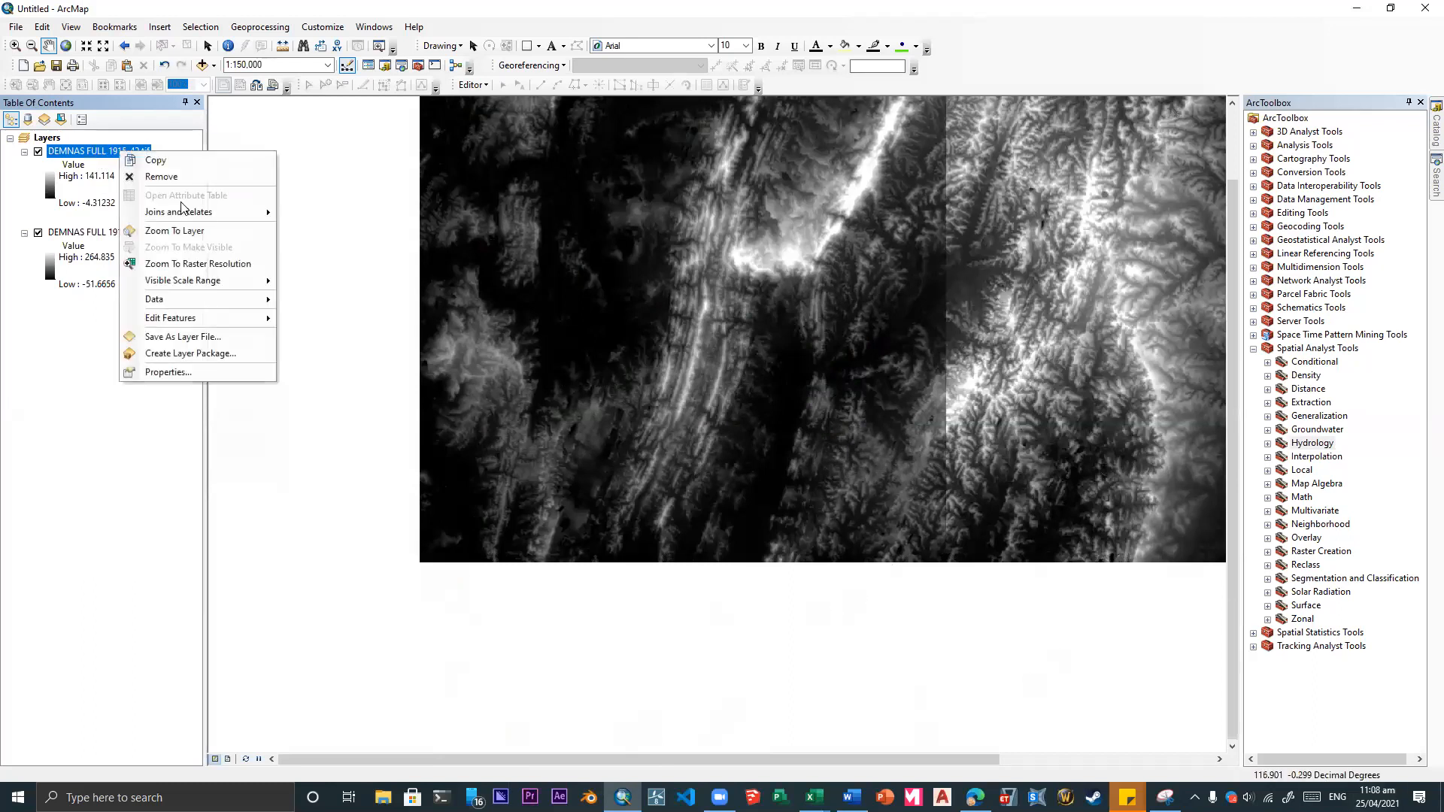
left_click(185, 179)
left_click(126, 154)
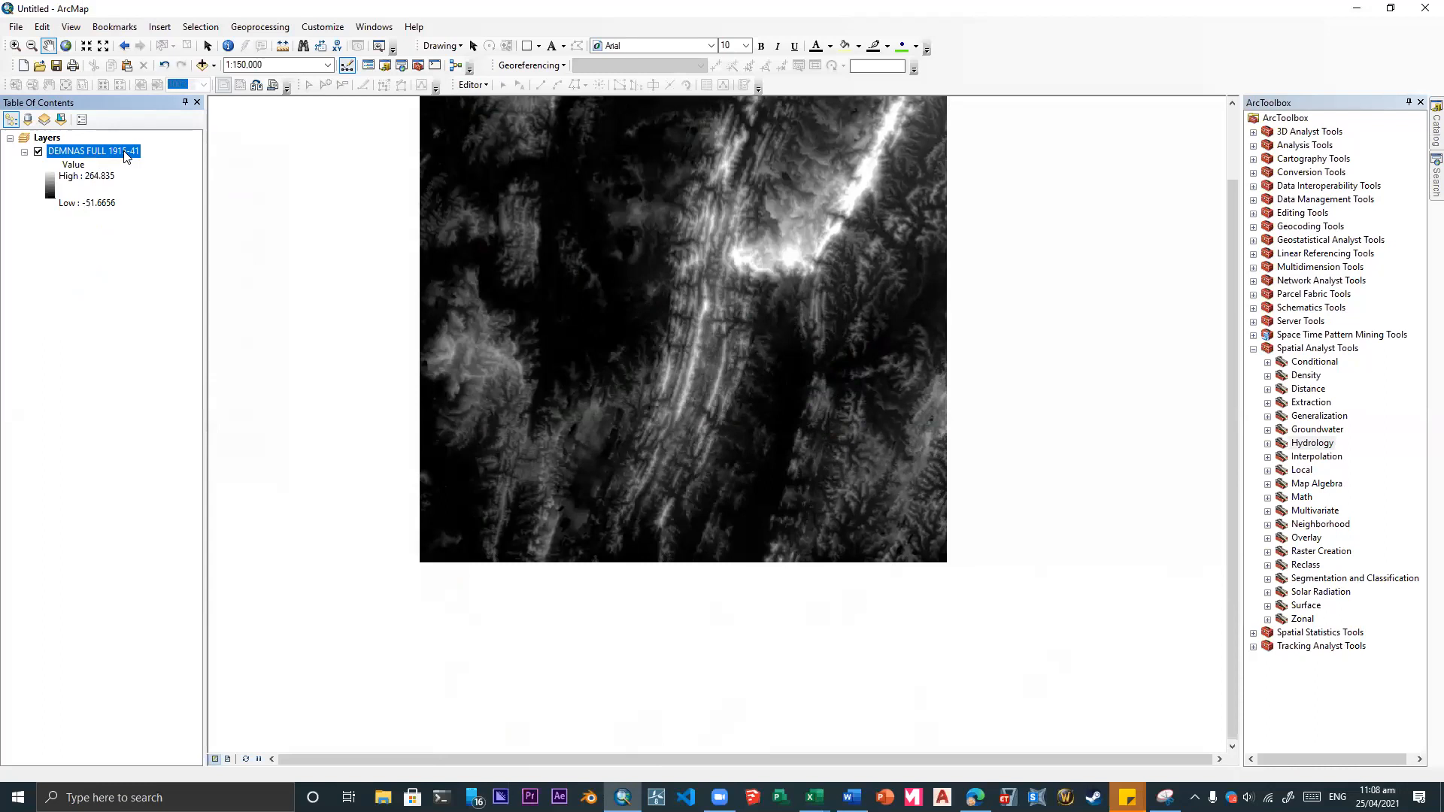
right_click(89, 153)
left_click(113, 171)
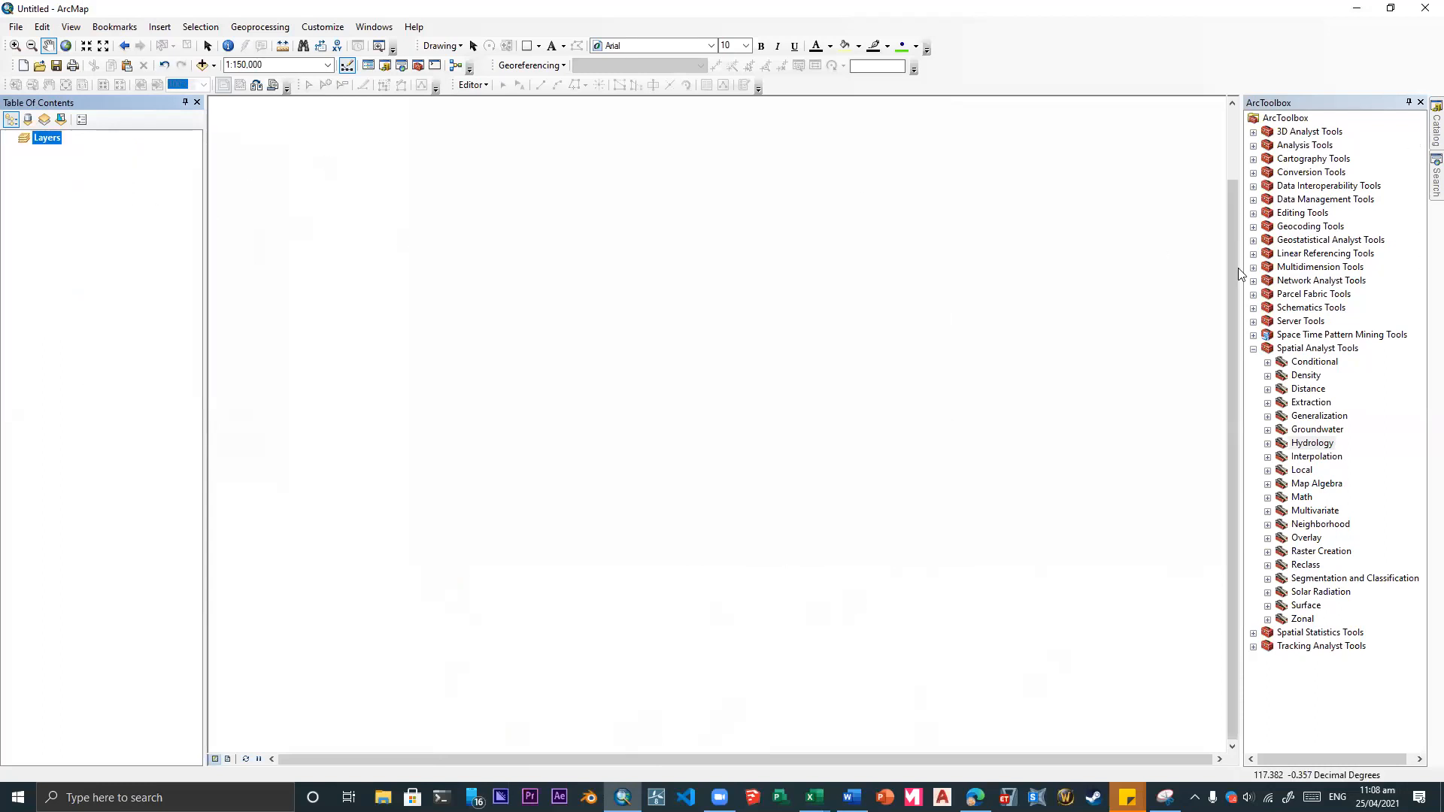
left_click(200, 66)
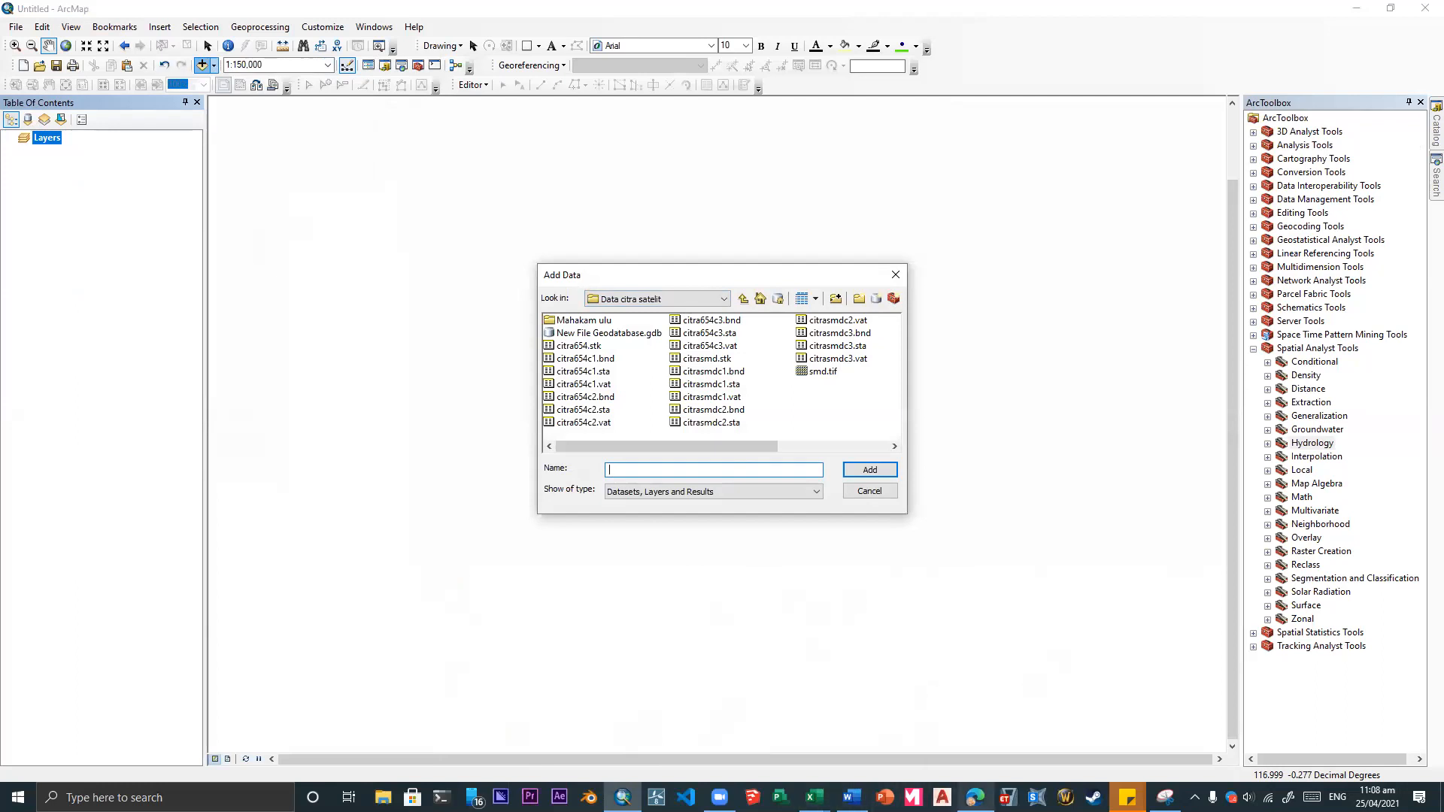
- Switch to Google Maps in the browser, examine Samarinda and its rivers up close, and return to ArcMap
mouse_move(853, 797)
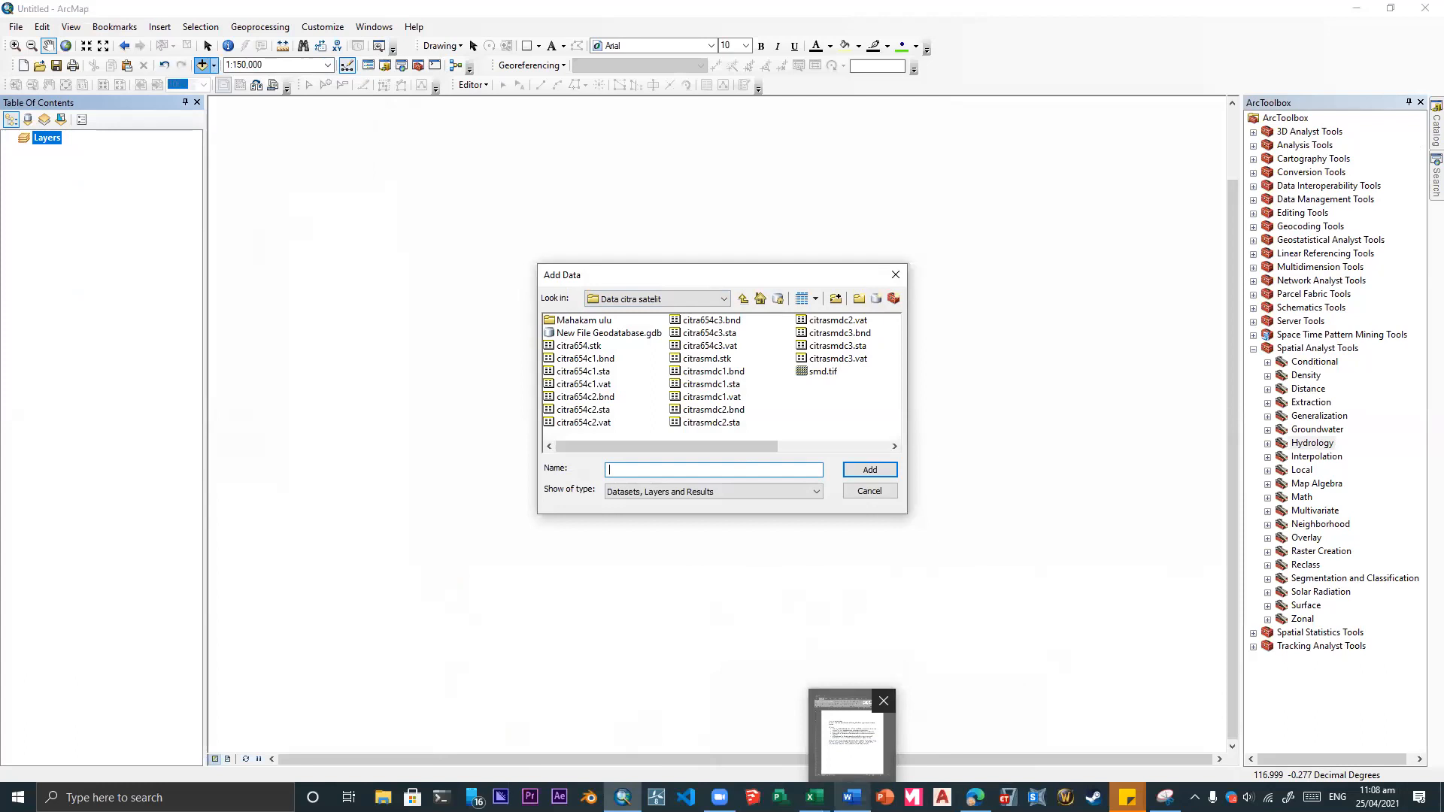
left_click(975, 797)
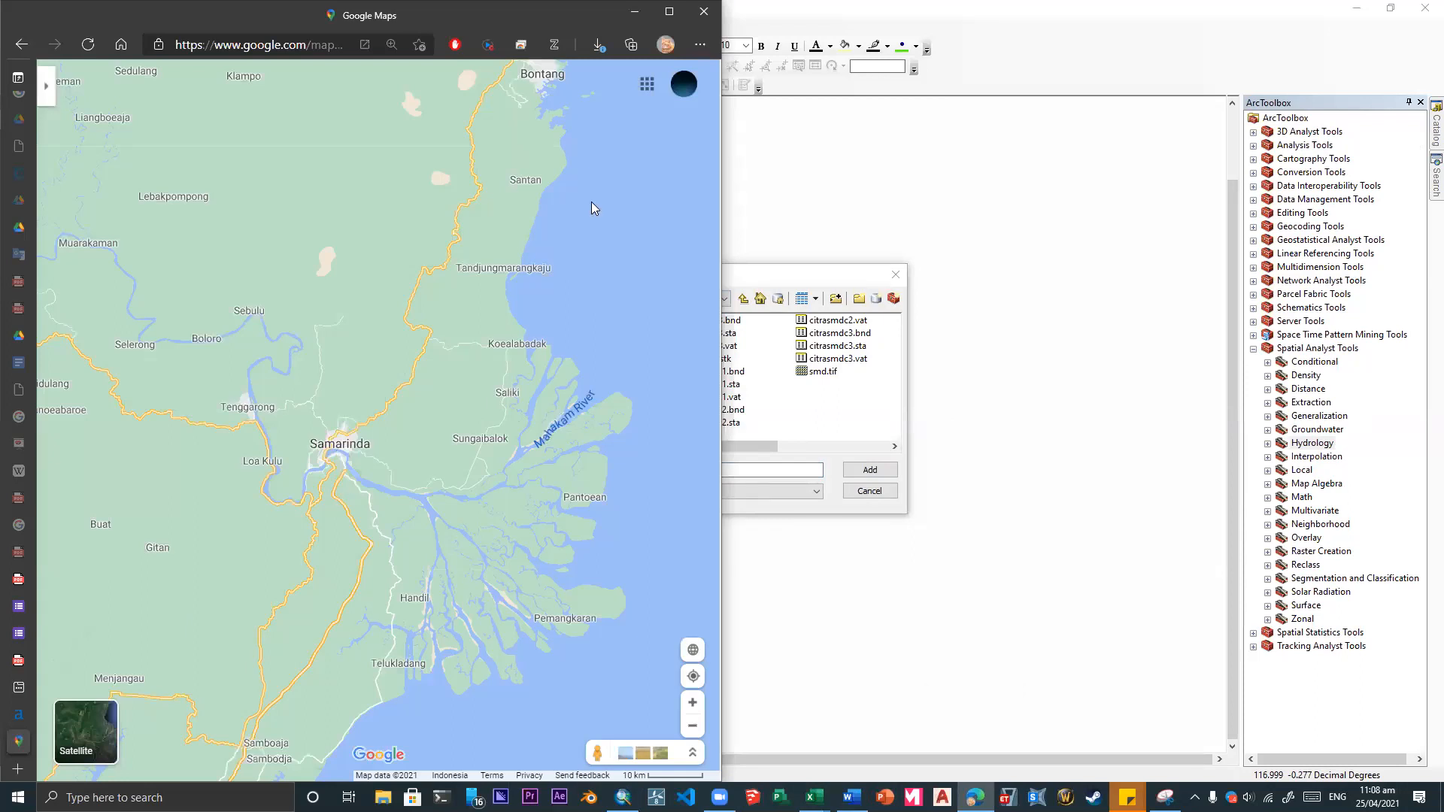
left_click_drag(353, 17, 428, 1)
scroll(715, 439, "up", 3)
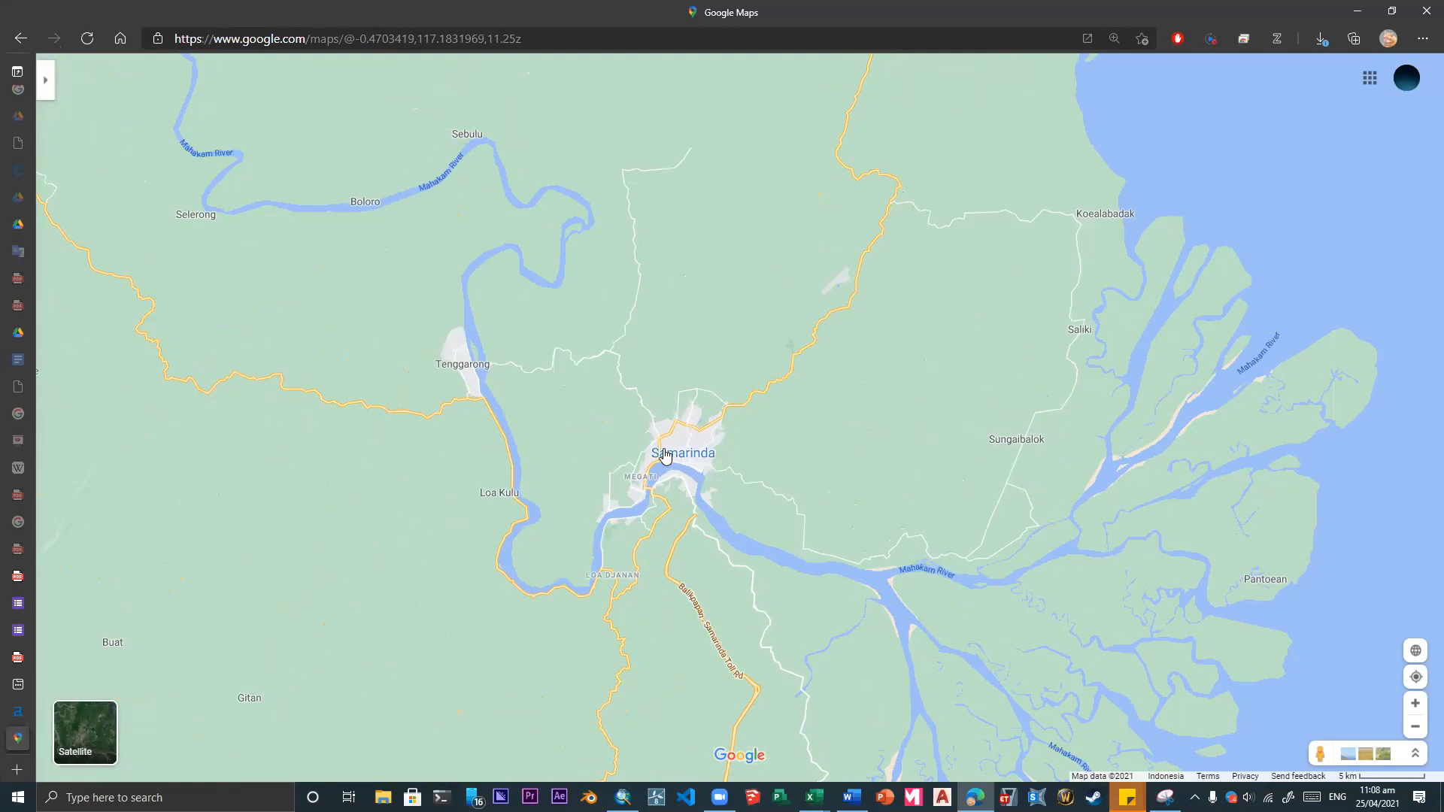
scroll(662, 457, "up", 2)
scroll(700, 440, "up", 5)
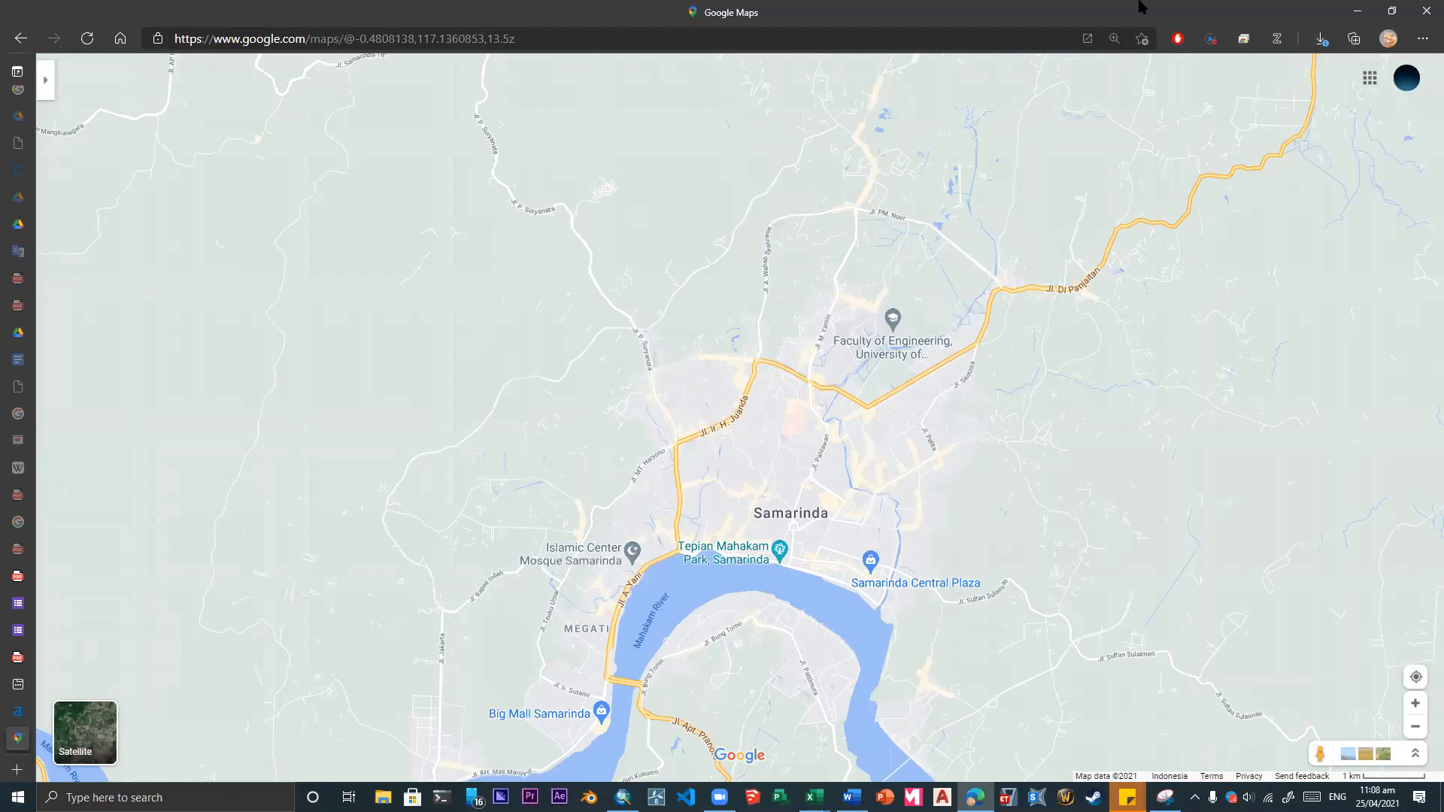
left_click(1367, 7)
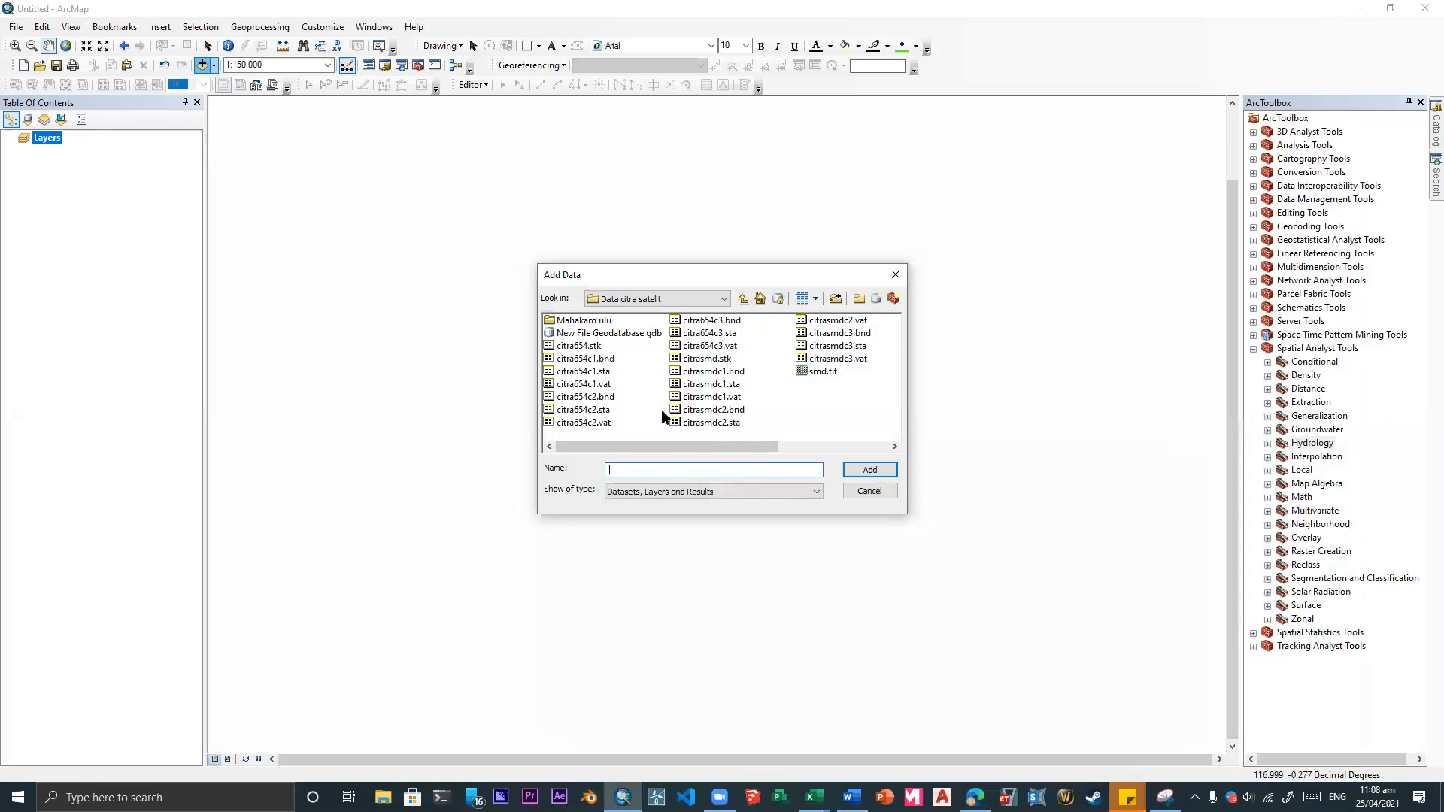
- Add the elevation raster DEMNAS_1915-41_v1.0.tif from the folder G:\ArcGis\Data\DEMNAS to the map
left_click(682, 295)
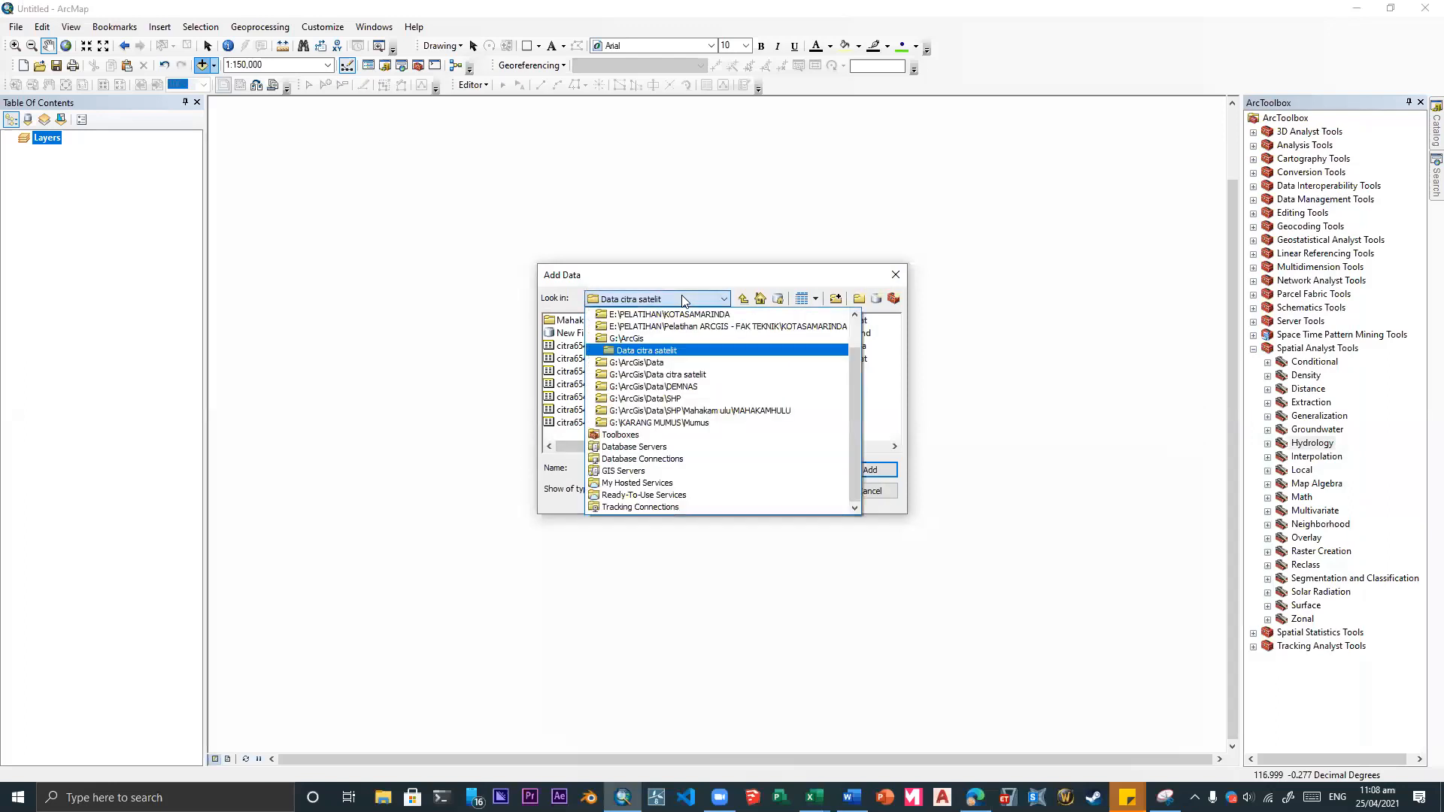
left_click(707, 350)
left_click(836, 298)
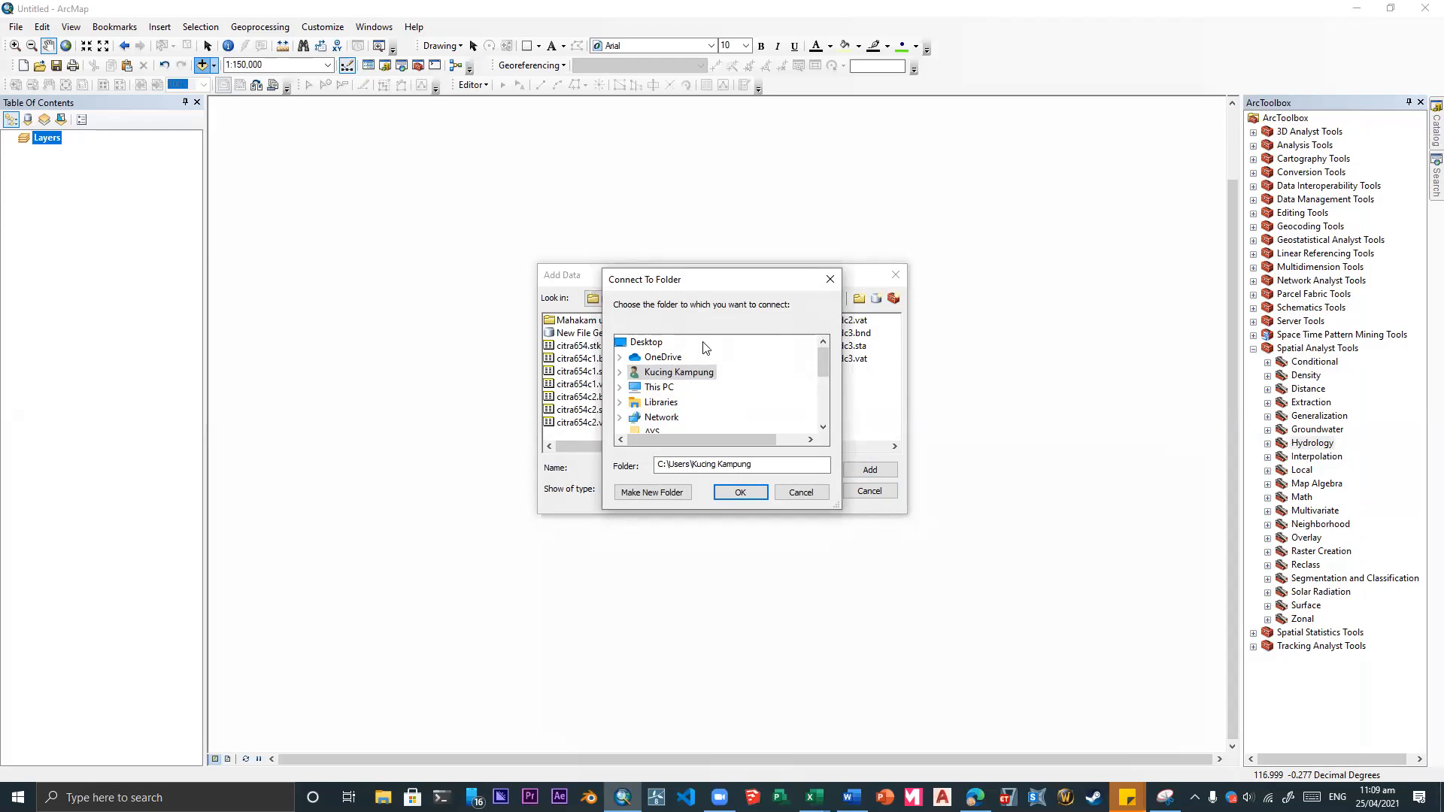
left_click(831, 279)
left_click(695, 298)
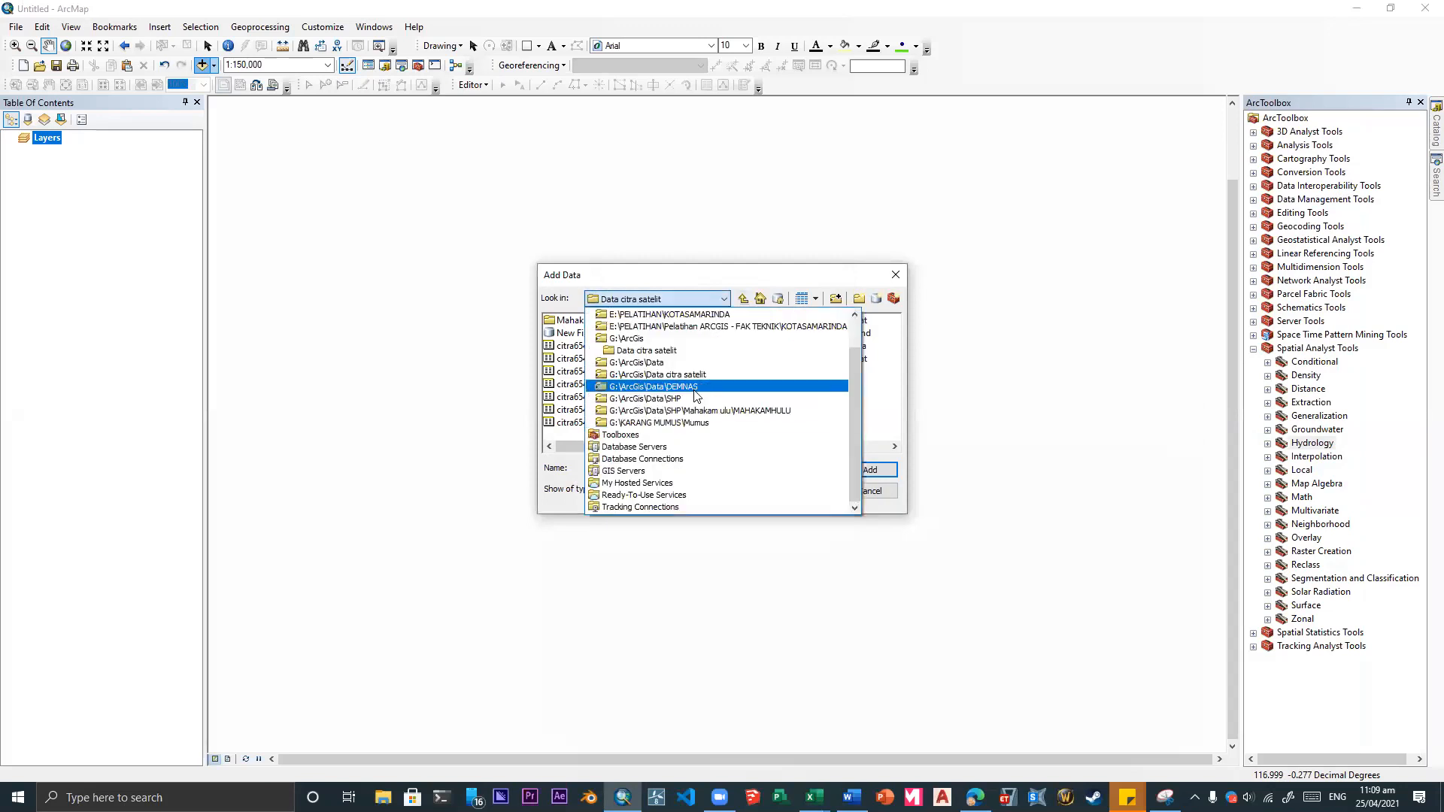
left_click(653, 386)
left_click(641, 384)
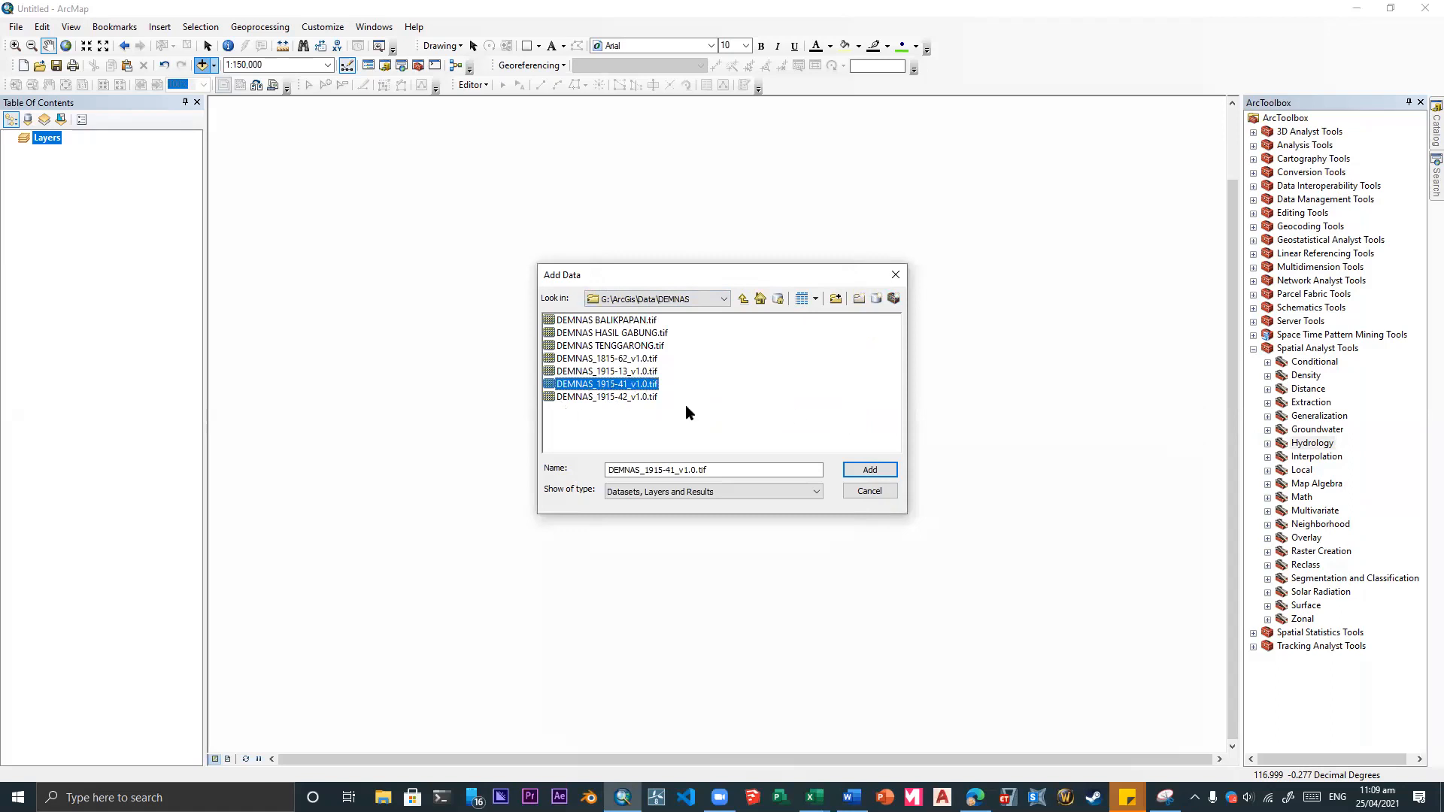
left_click(871, 470)
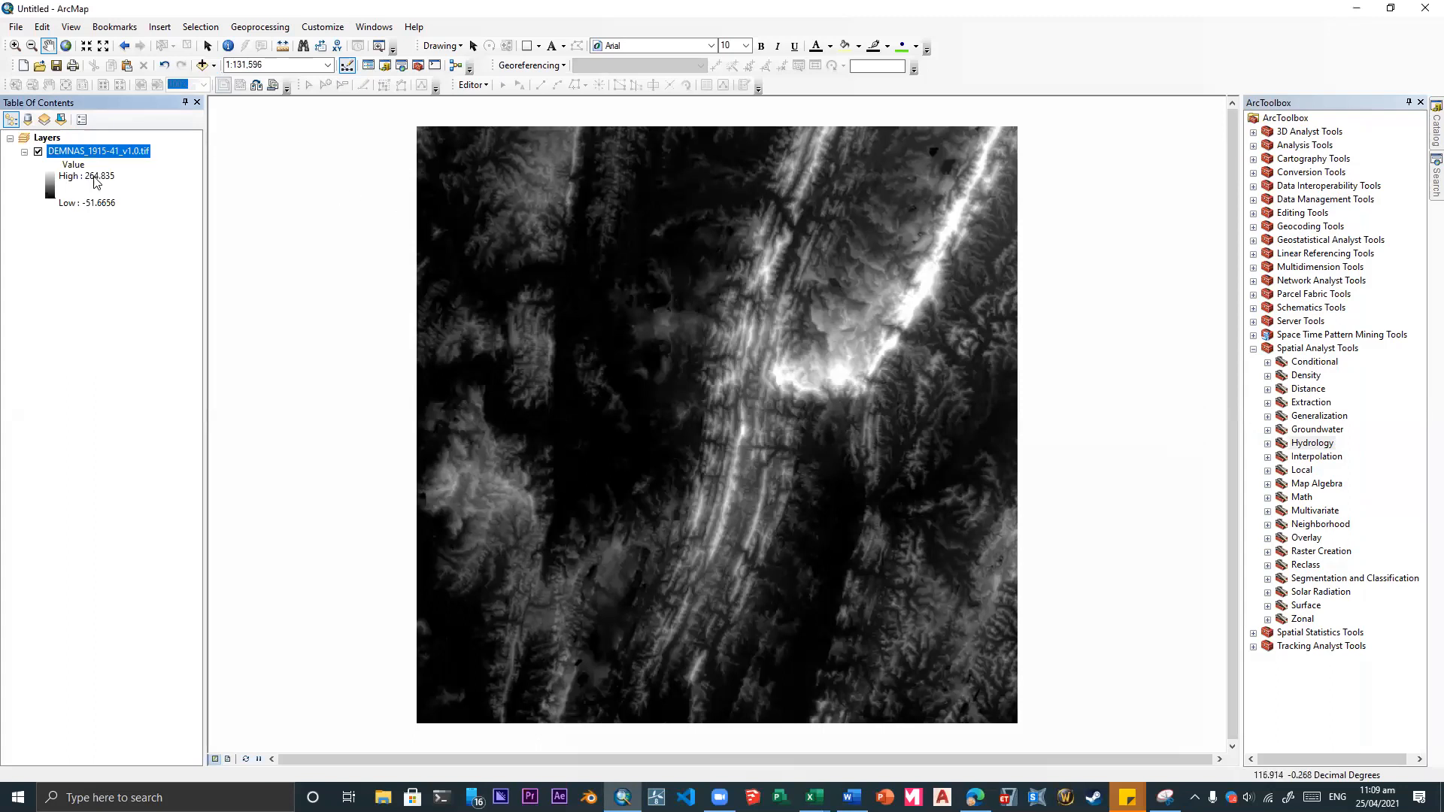
- Inspect the coordinate system settings of the Layers data frame and close them without applying changes
right_click(50, 138)
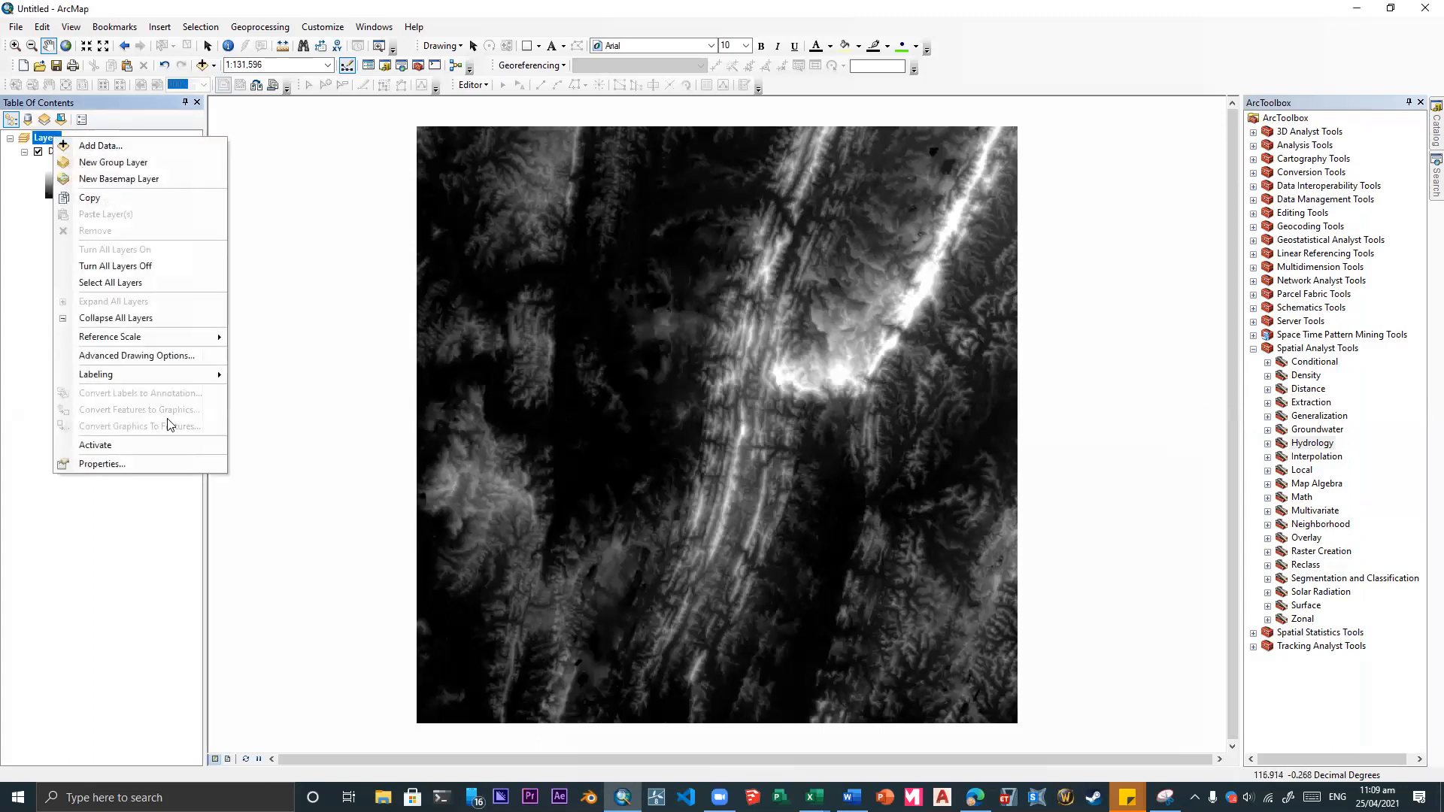
left_click(167, 465)
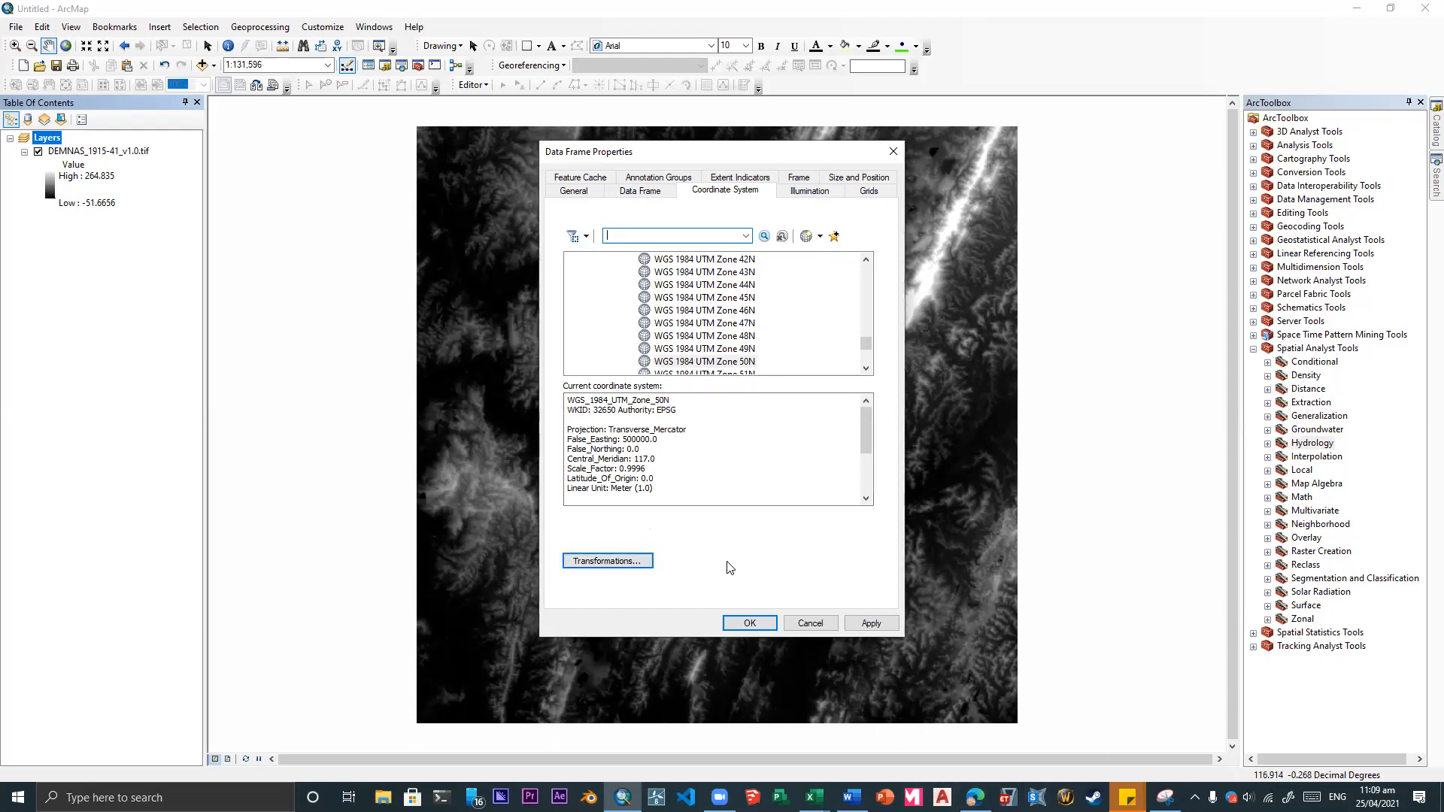
left_click(810, 623)
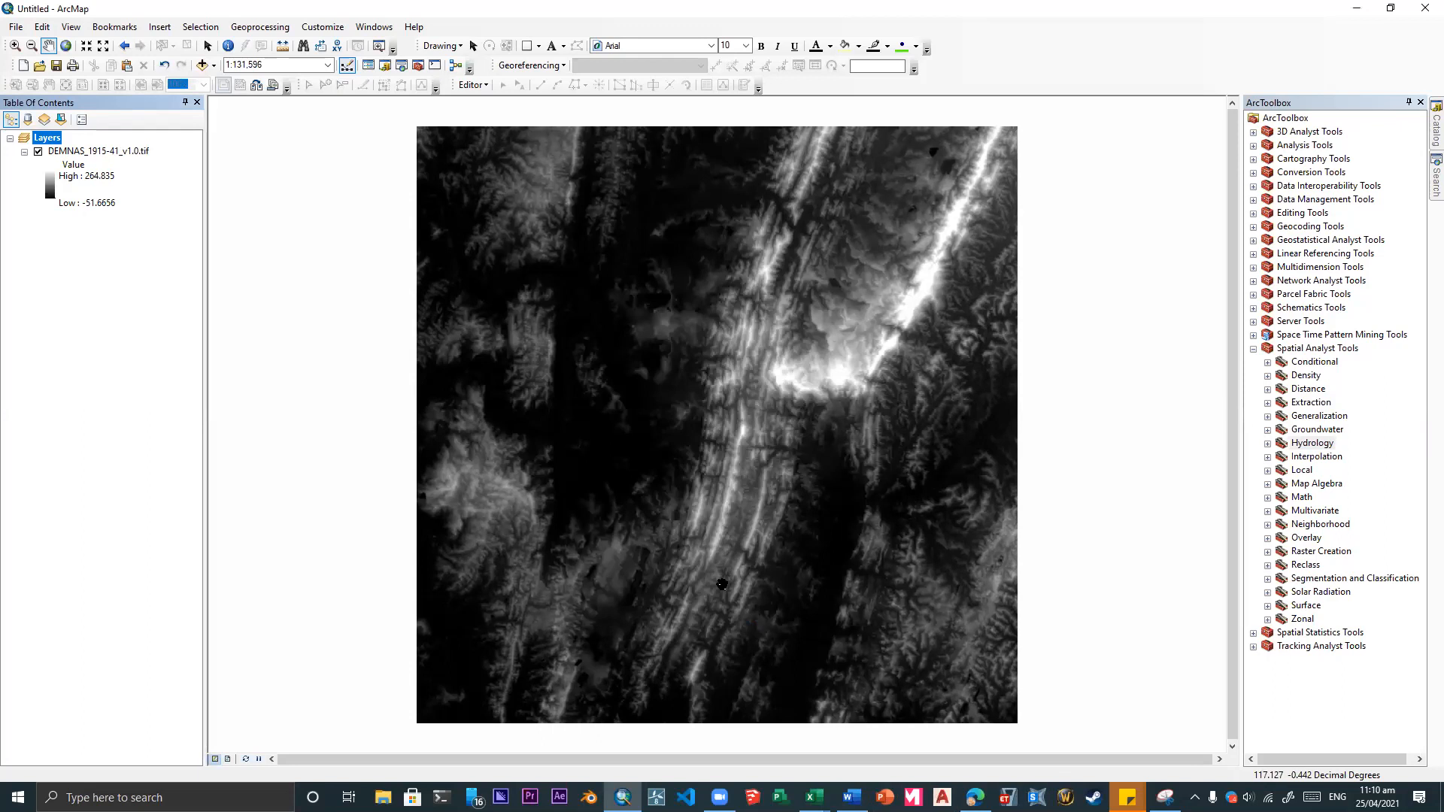
- Rename the DEMNAS_1915-41_v1.0.tif layer as DEMNAS FULL 1915-41 and collapse its legend
scroll(723, 584, "up", 2)
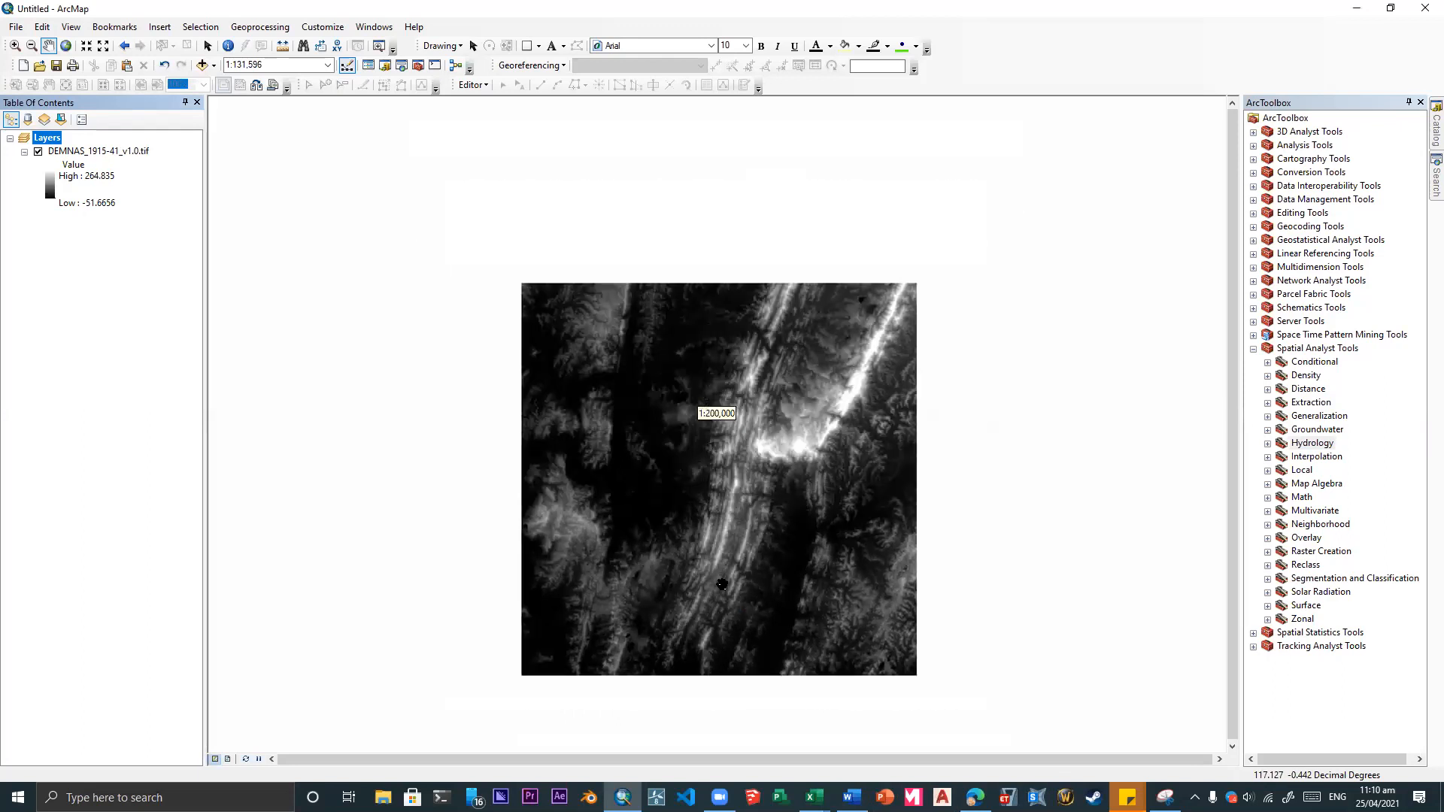
right_click(89, 155)
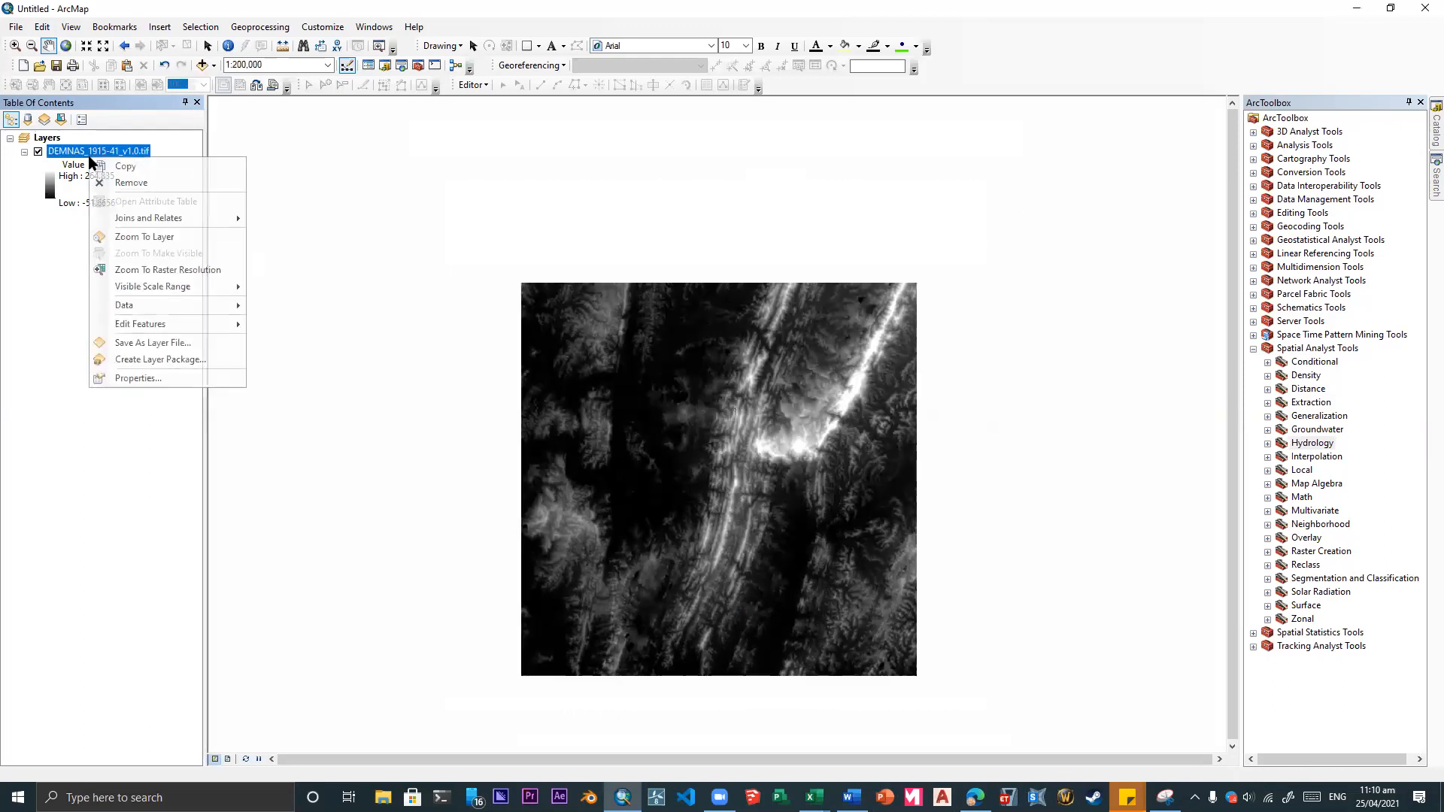
left_click(129, 167)
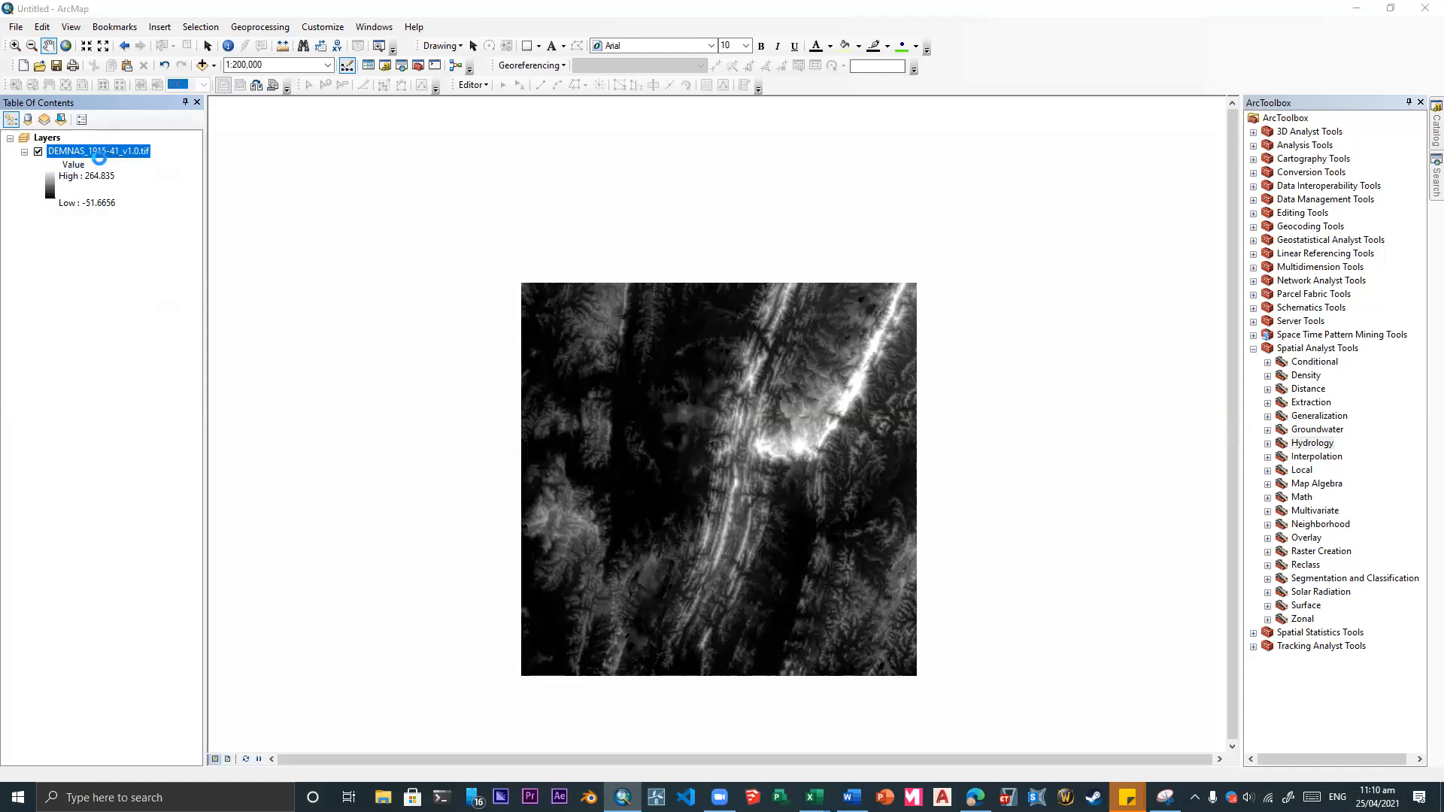
left_click(700, 278)
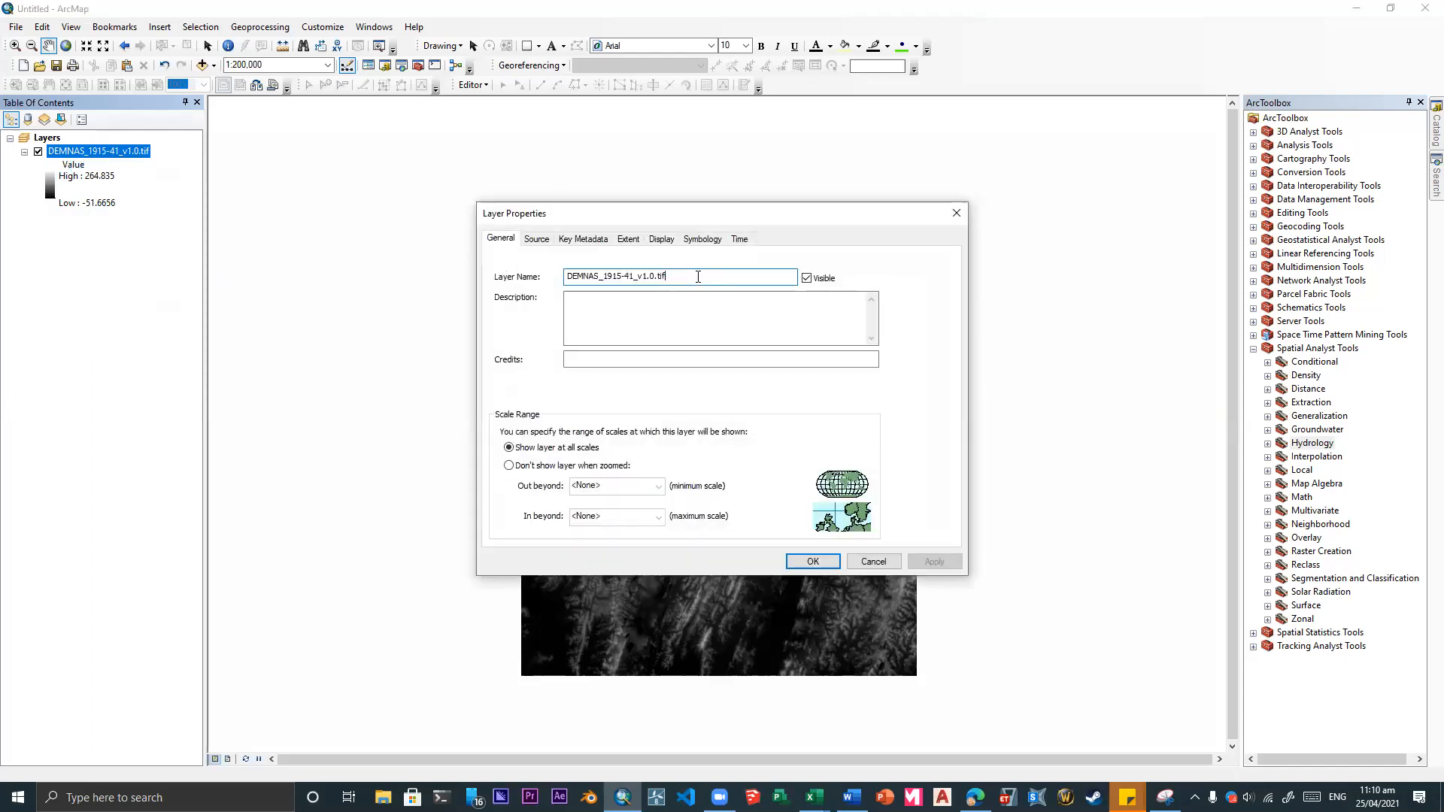
left_click_drag(666, 276, 598, 278)
type("F")
key("Return")
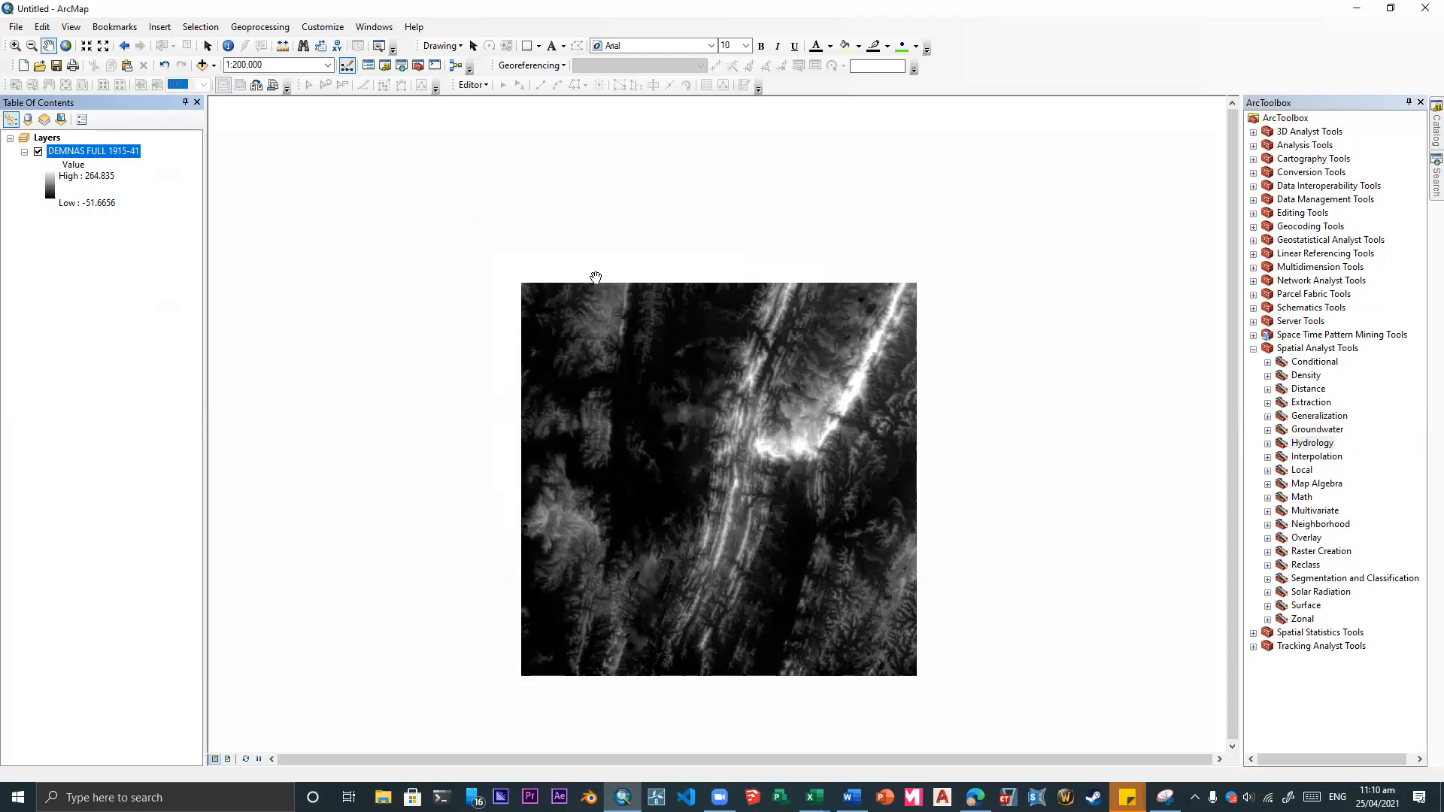
left_click(24, 152)
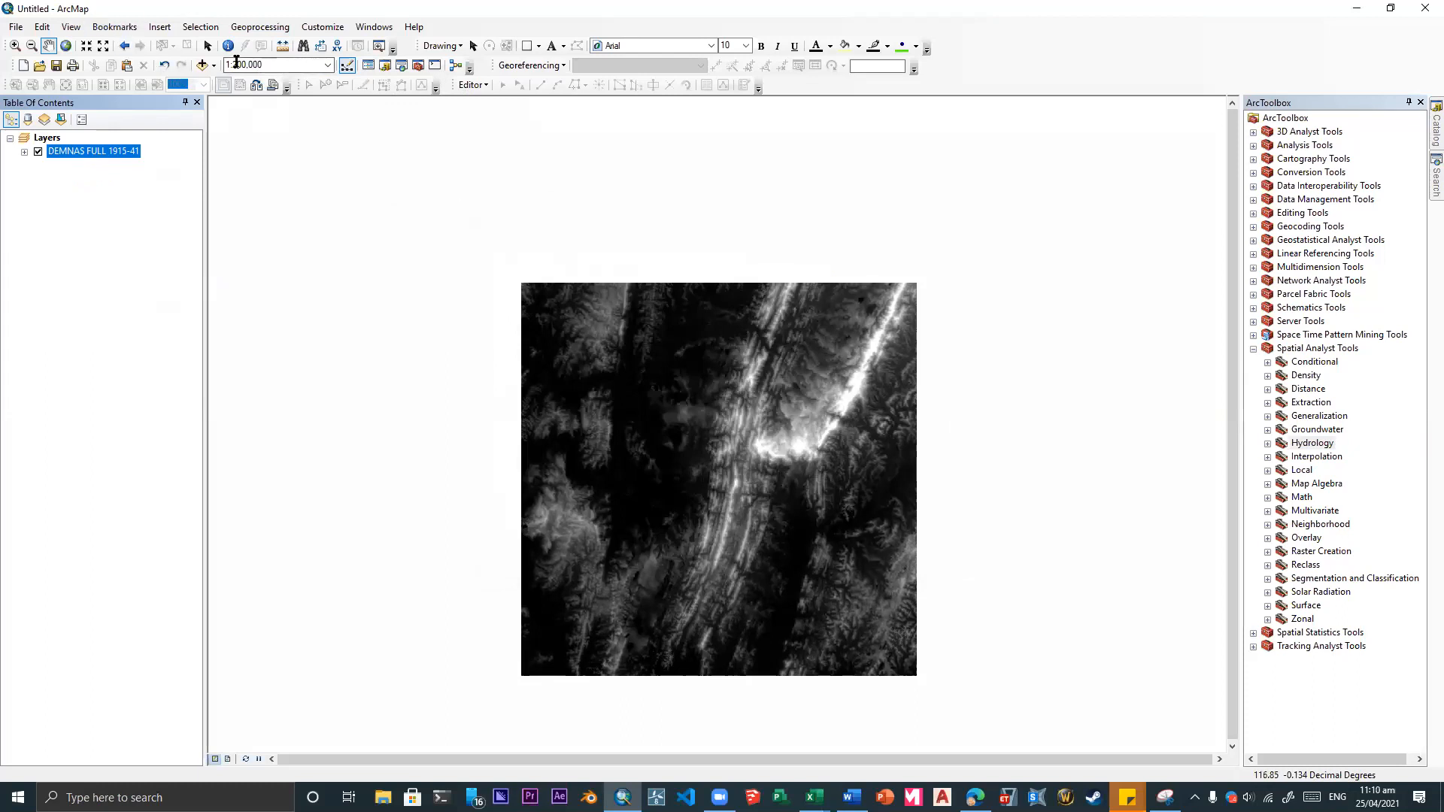
- Add the road shapefile JALAN_LN_50K.shp from the Pelatihan ARCGIS - FAK TEKNIK\KOTASAMARINDA folder to the map
left_click(205, 65)
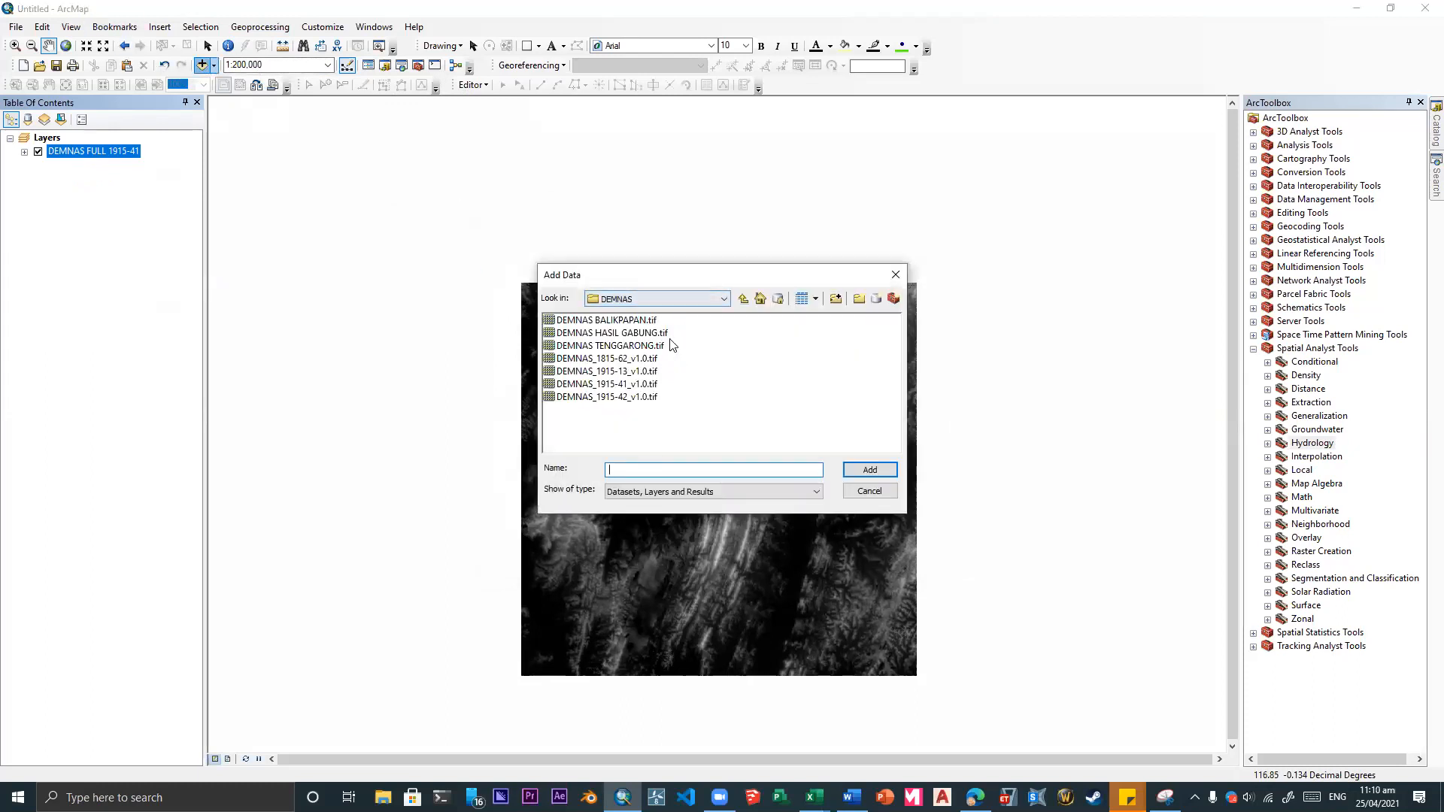
left_click(674, 302)
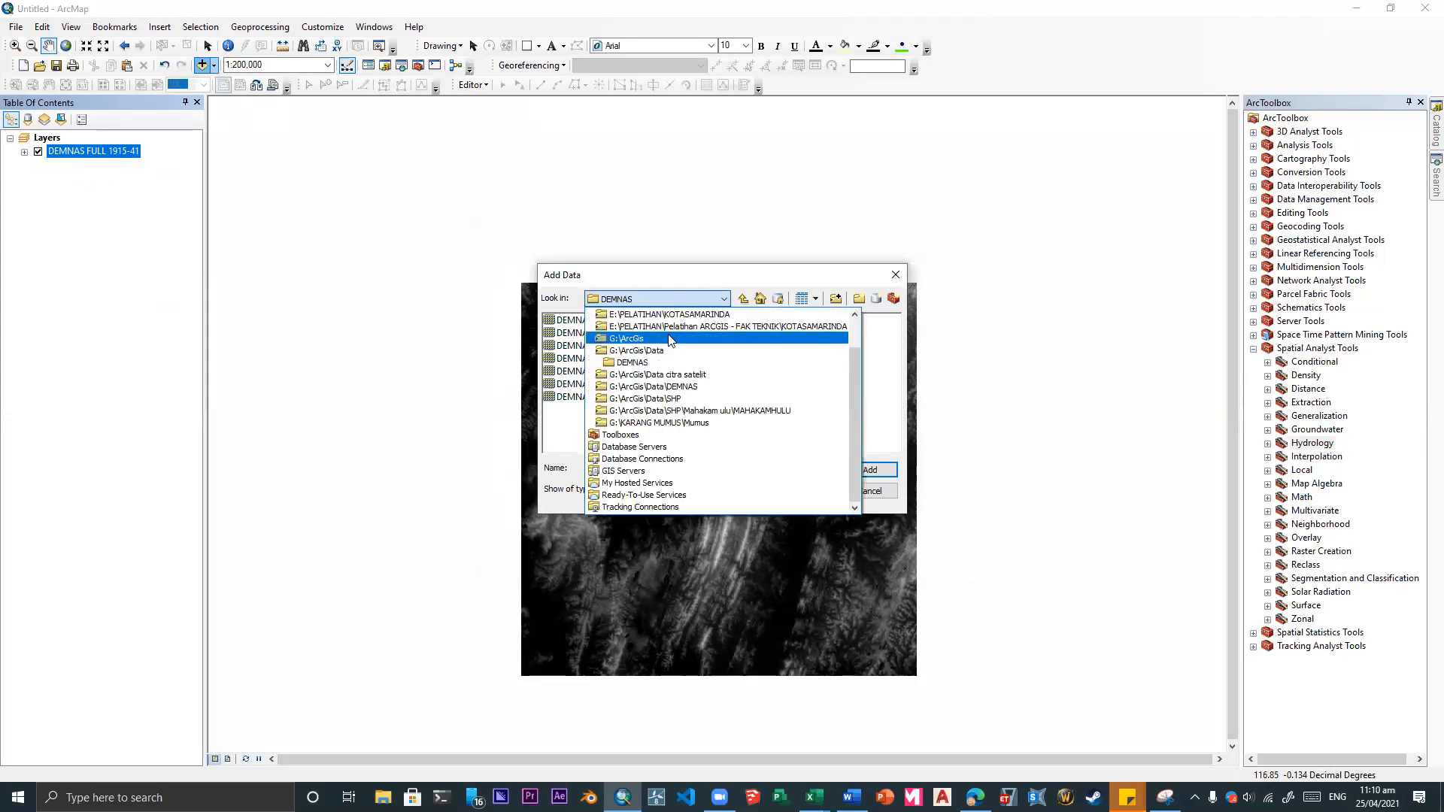
left_click(669, 327)
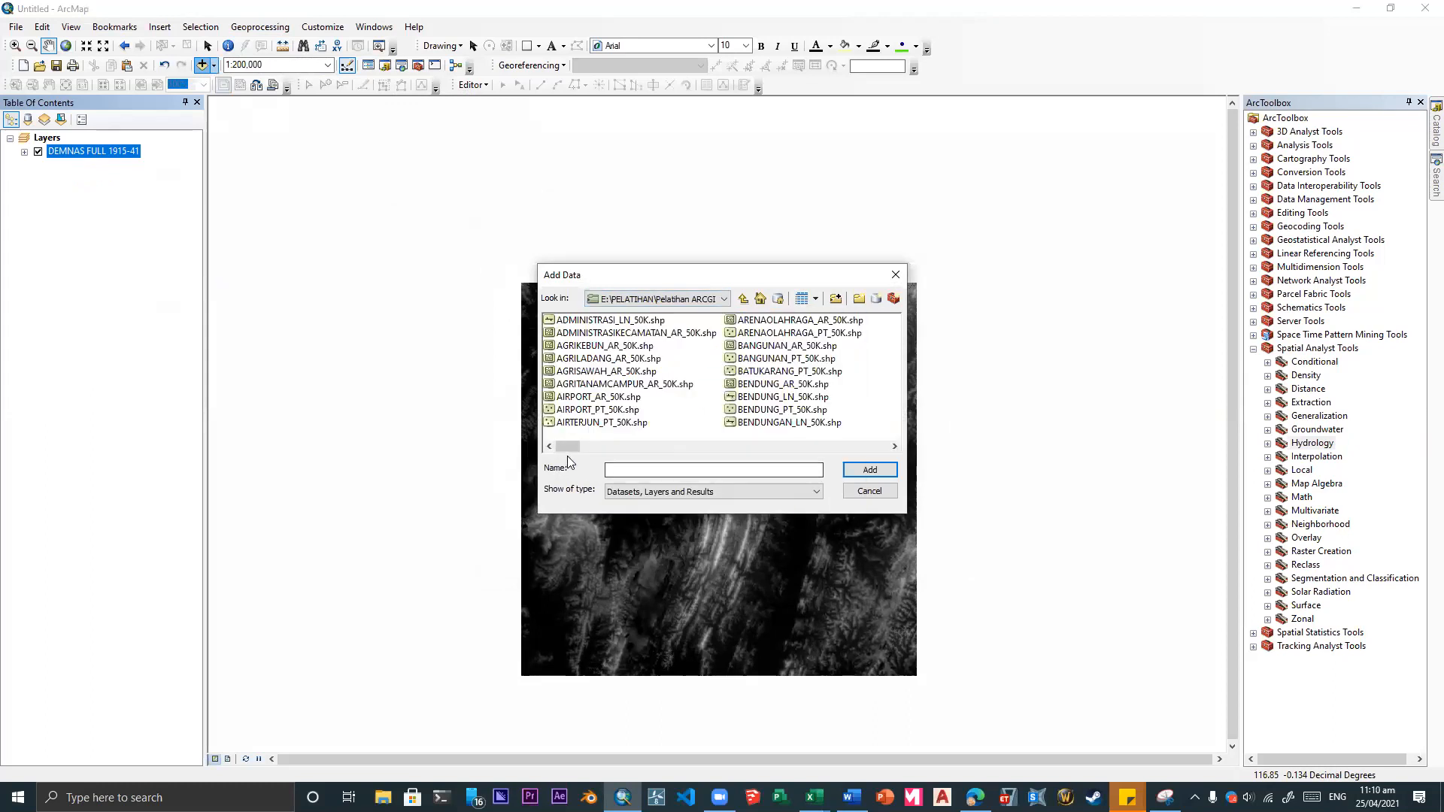
left_click(602, 423)
key("j")
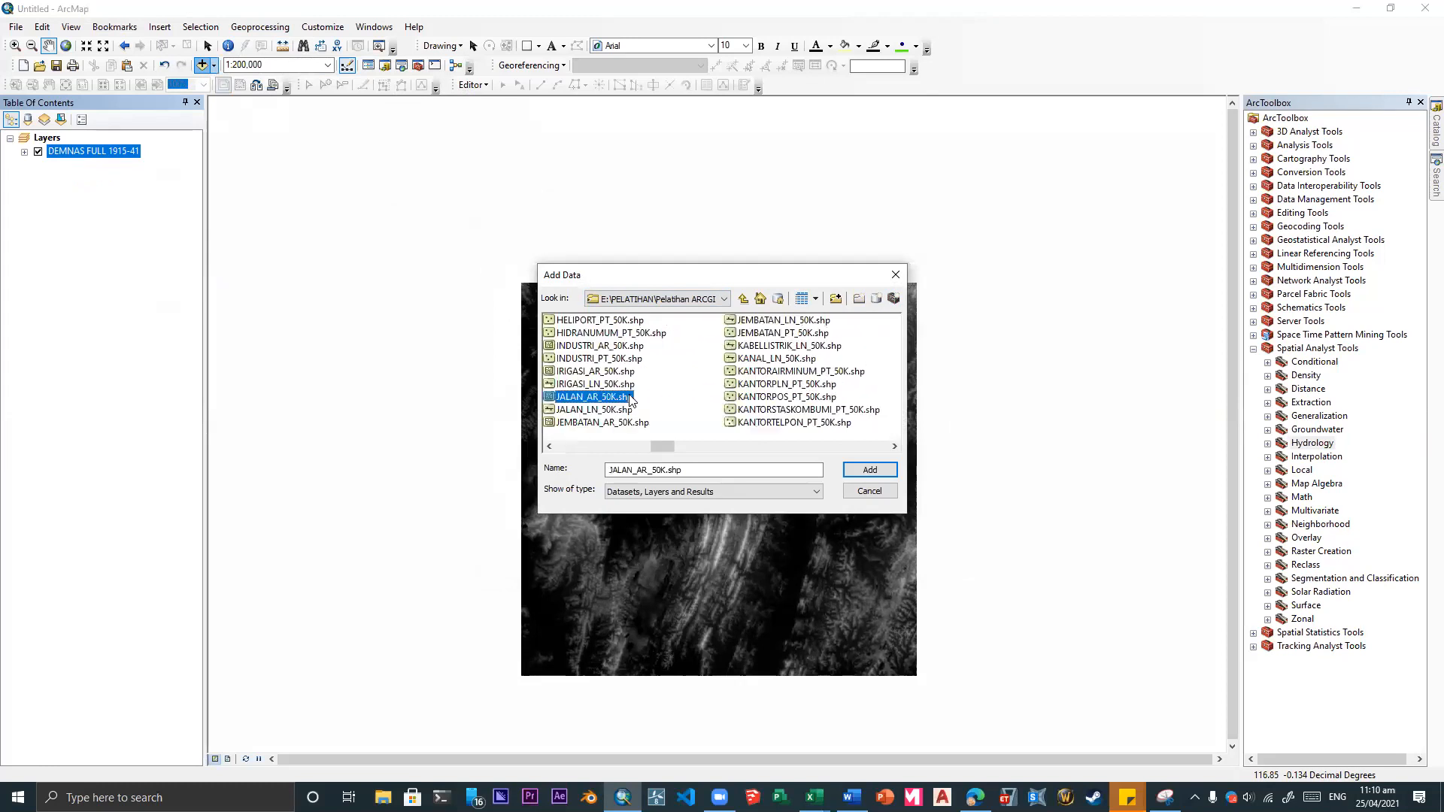
left_click(593, 412)
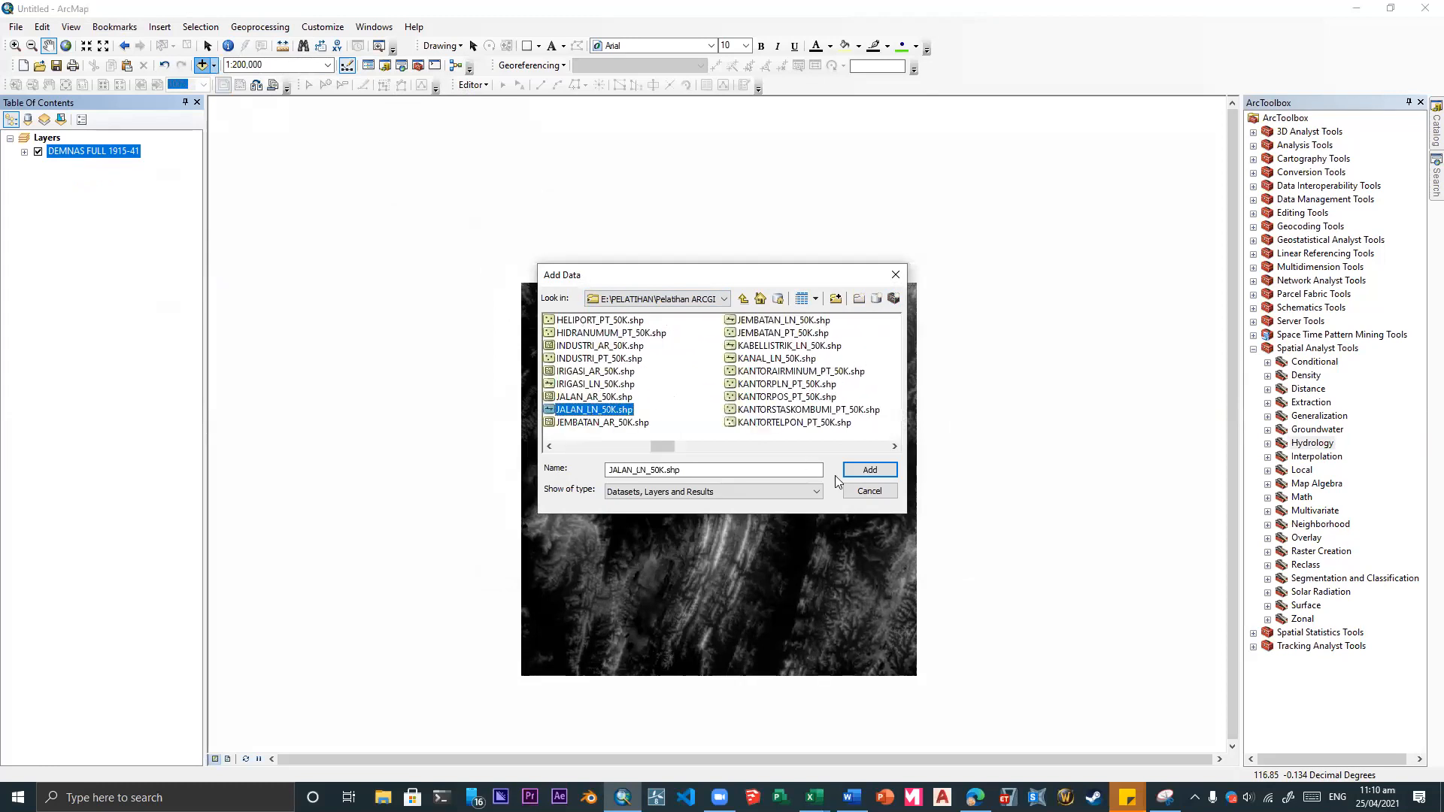
left_click(868, 471)
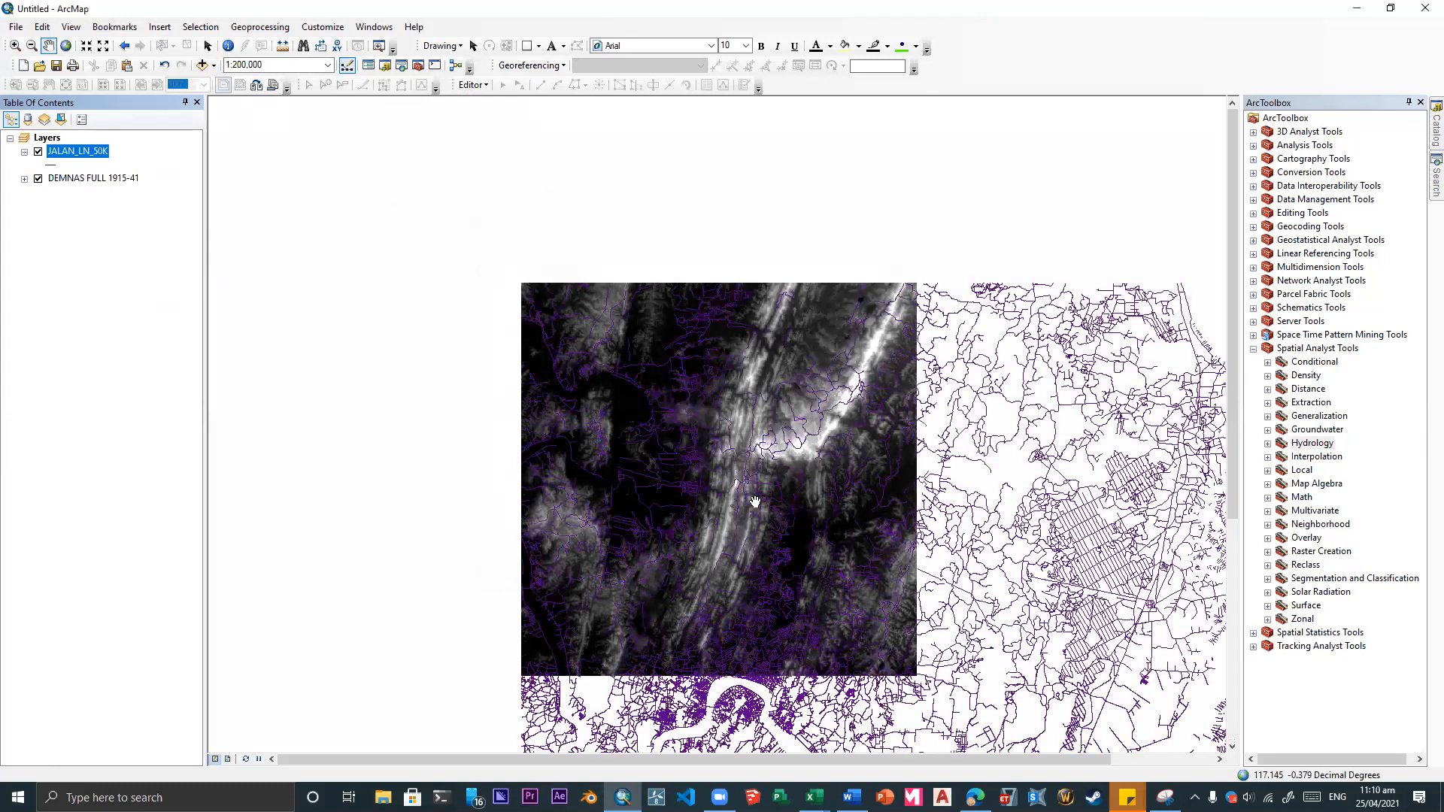
- Rearrange the toolbars, placing the navigation tools in the second row and Georeferencing at the start of the first row
left_click_drag(777, 397, 673, 287)
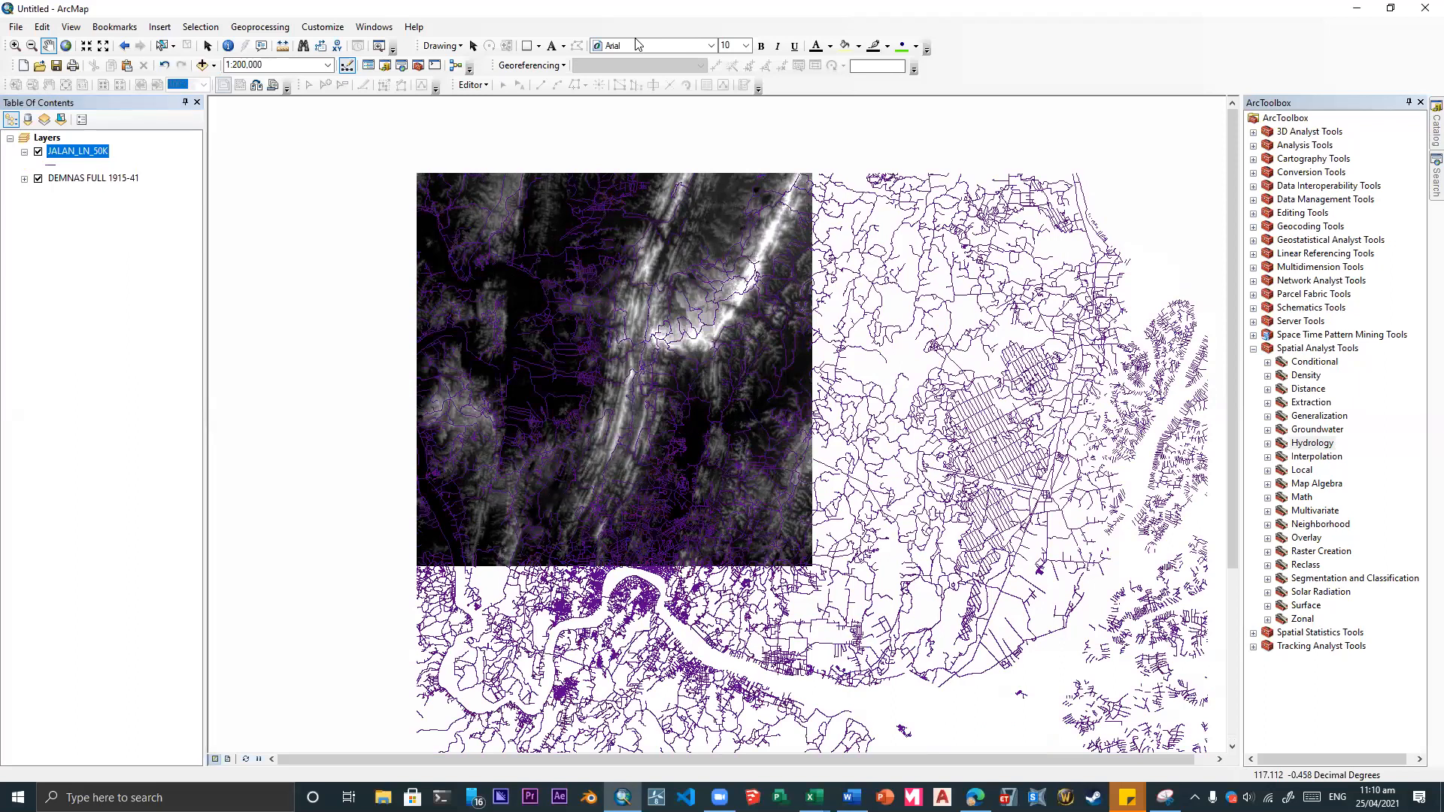
left_click_drag(145, 43, 203, 54)
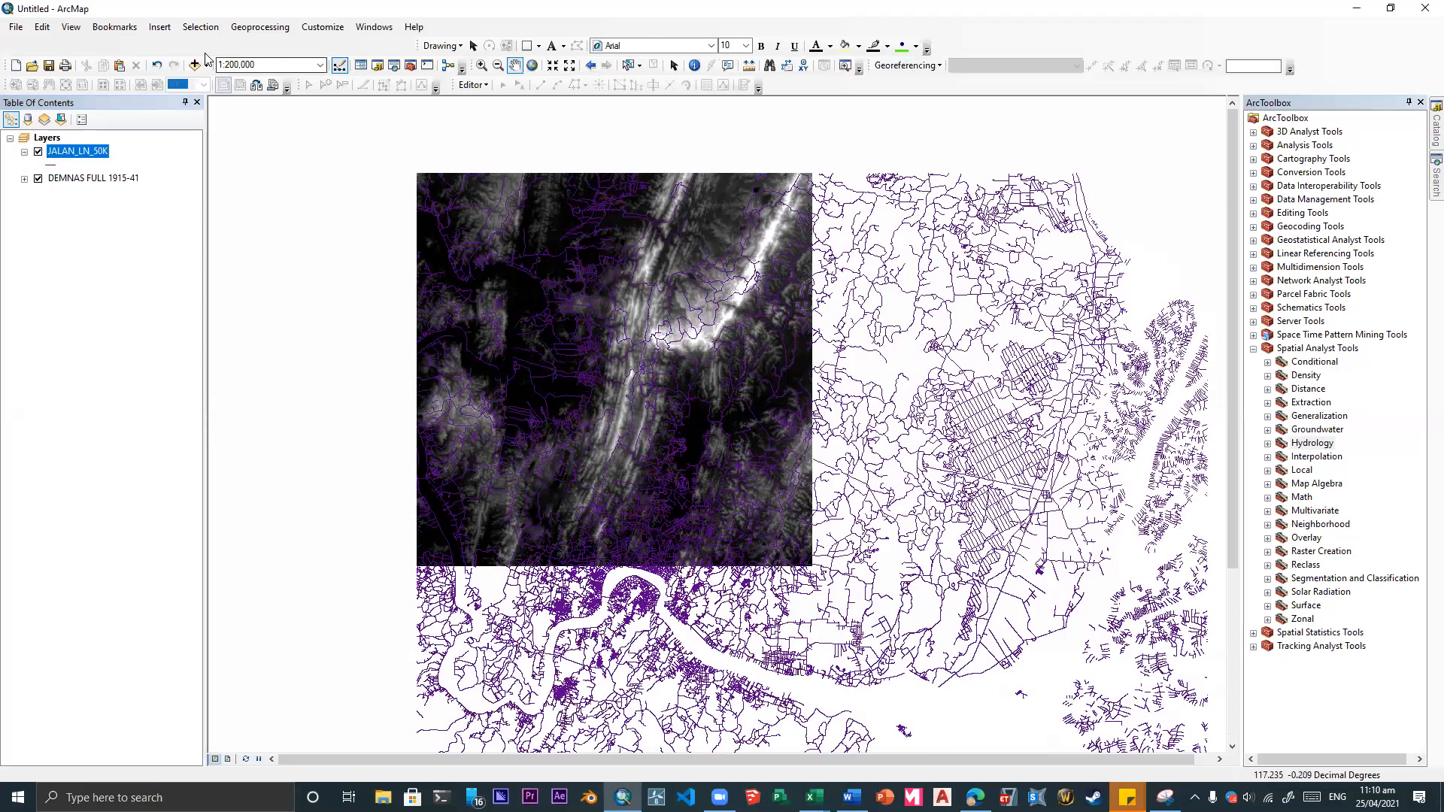
mouse_move(867, 71)
left_mouse_down()
mouse_move(156, 81)
mouse_move(11, 44)
left_mouse_up()
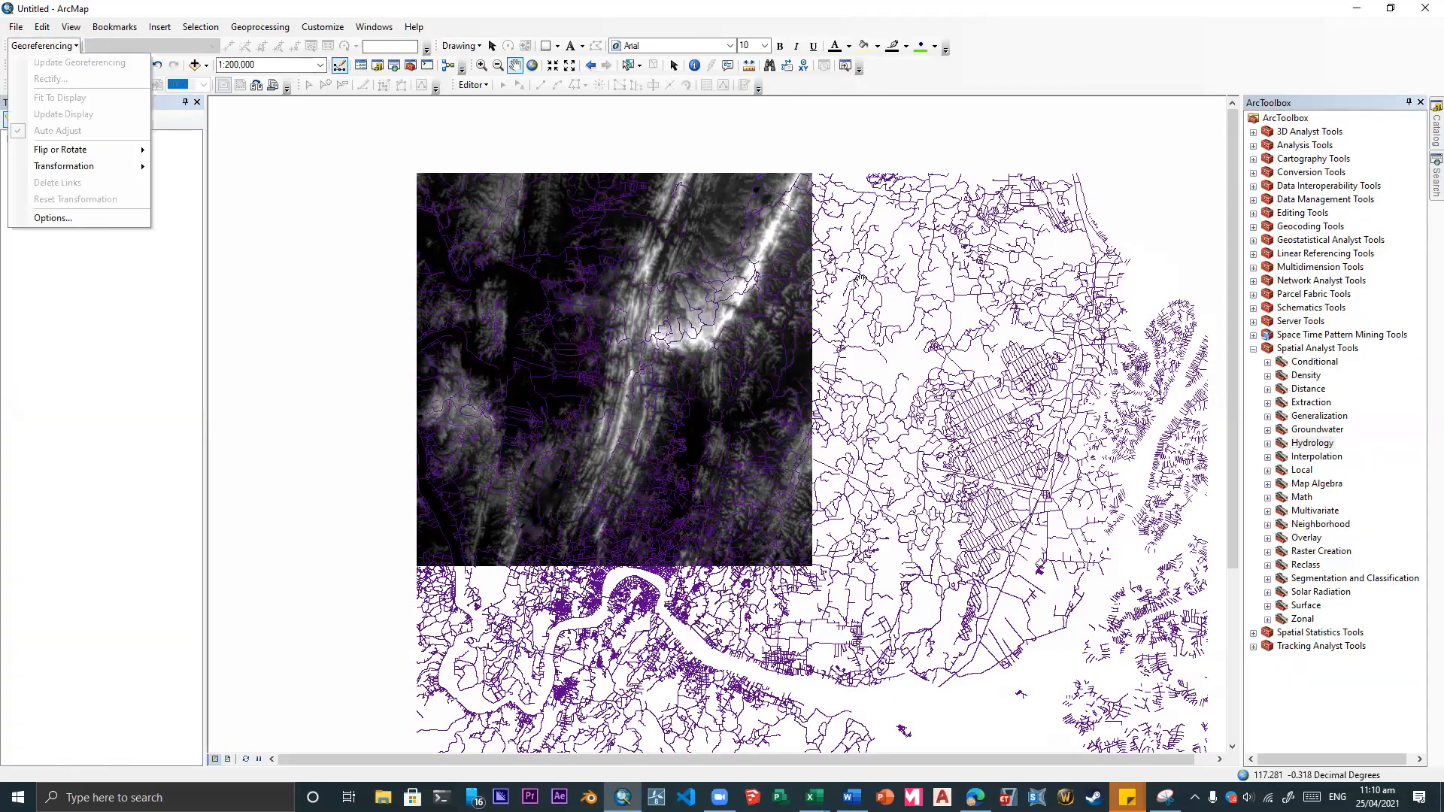
left_click_drag(964, 473, 971, 432)
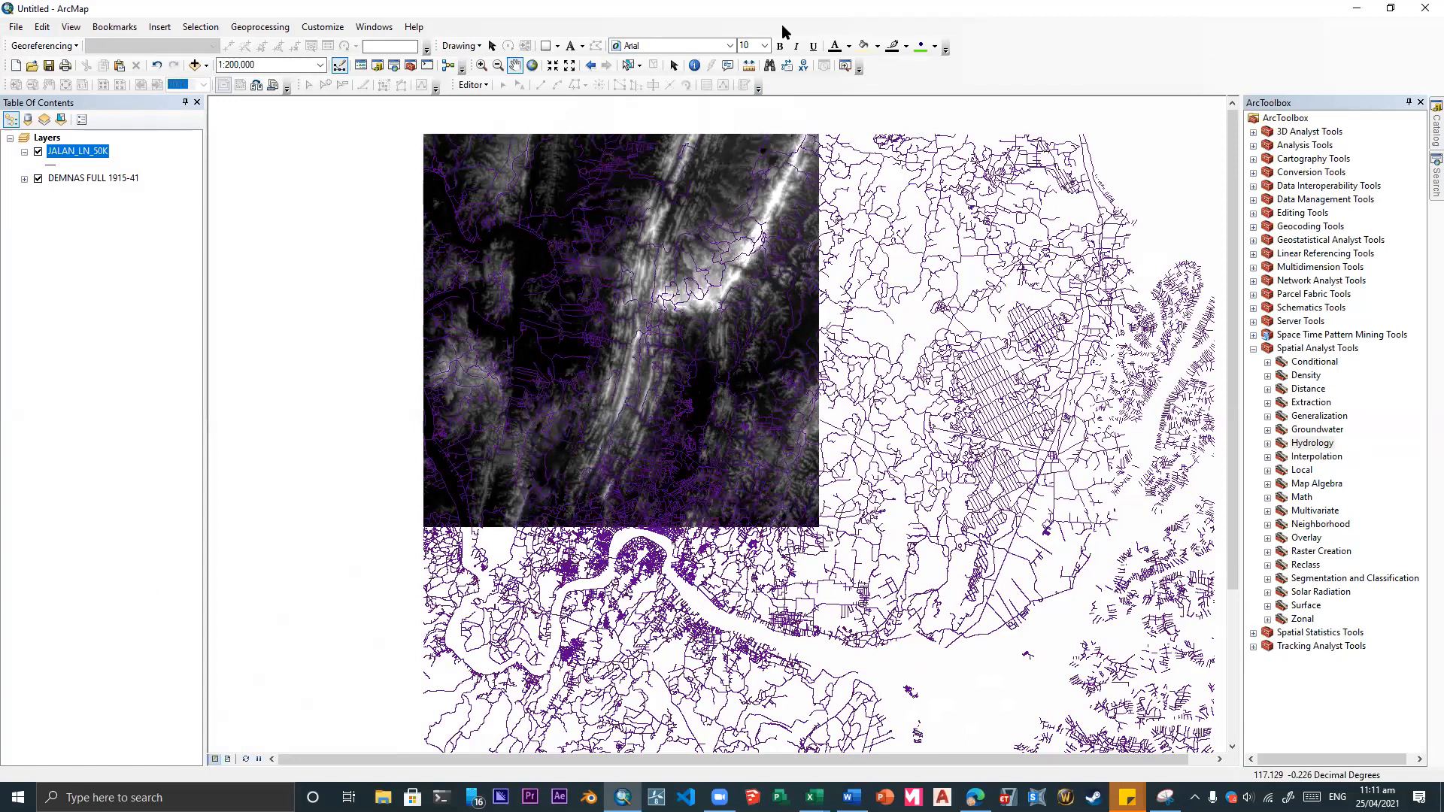
- Sketch a freehand annotation outline around the central area of the elevation raster
left_click(614, 523)
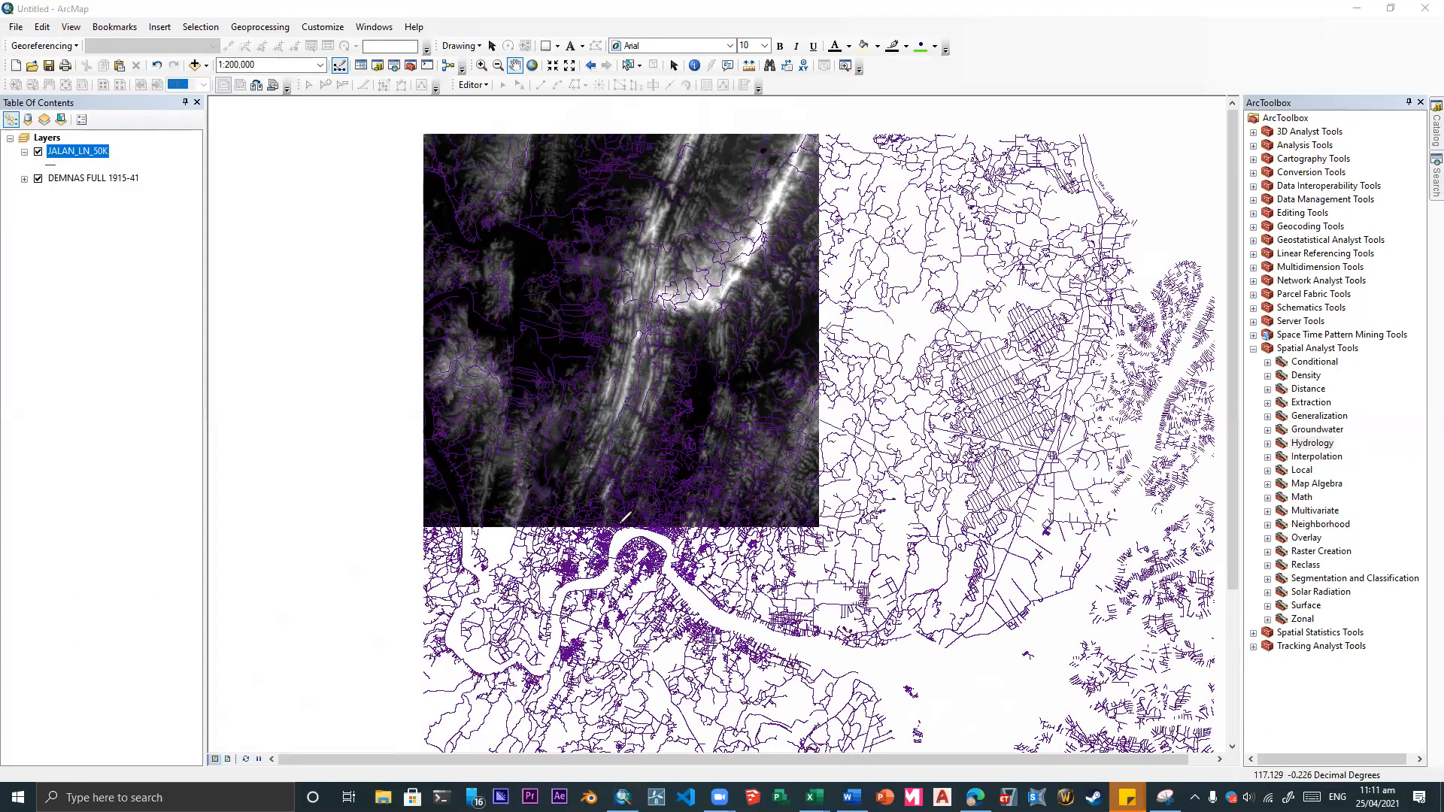
mouse_move(621, 522)
left_mouse_down()
mouse_move(581, 484)
mouse_move(505, 326)
mouse_move(486, 206)
mouse_move(502, 164)
mouse_move(743, 144)
left_mouse_up()
mouse_move(775, 230)
left_mouse_down()
mouse_move(699, 516)
mouse_move(645, 538)
left_mouse_up()
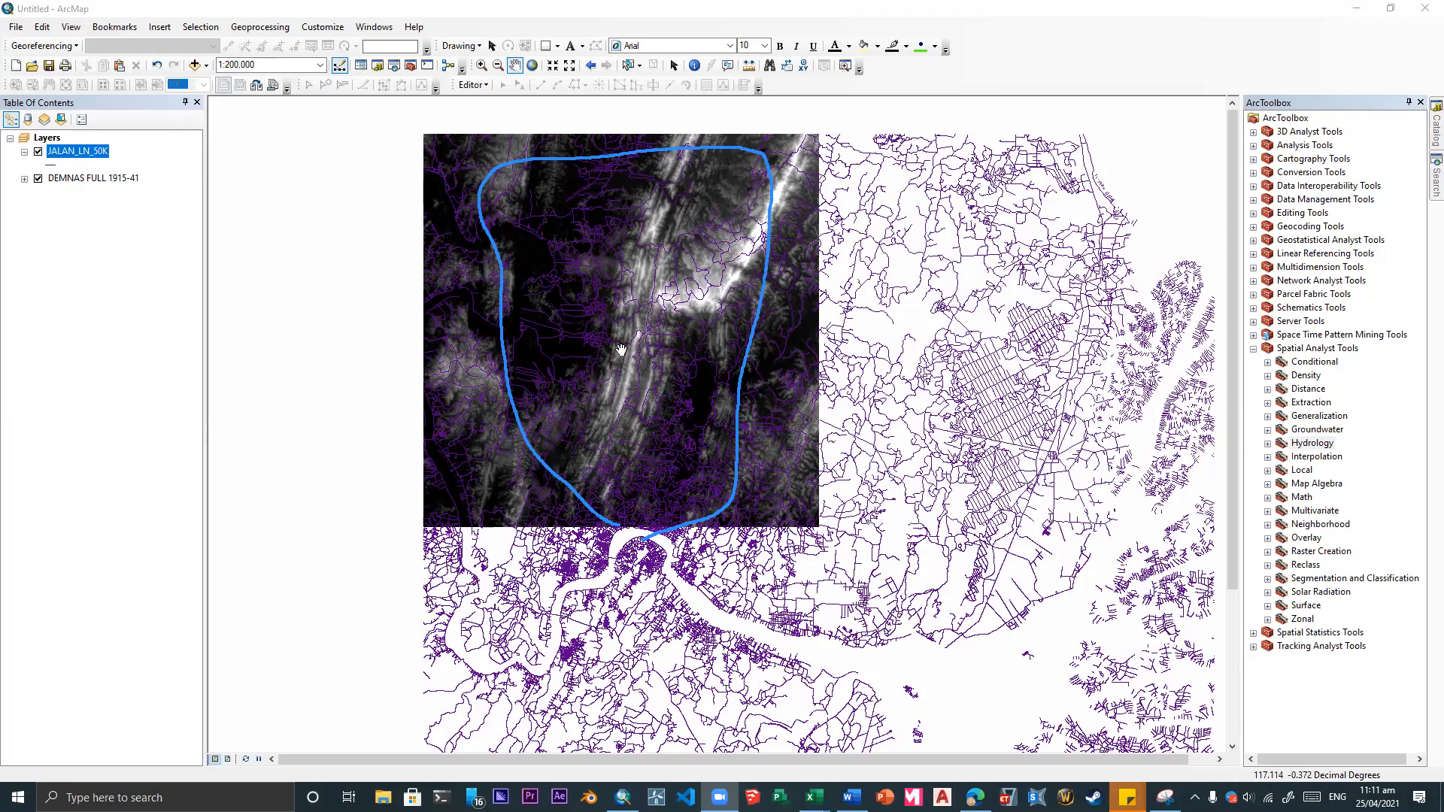
- Hide the JALAN_LN_50K road layer and clear the freehand annotation from the screen
left_click(38, 151)
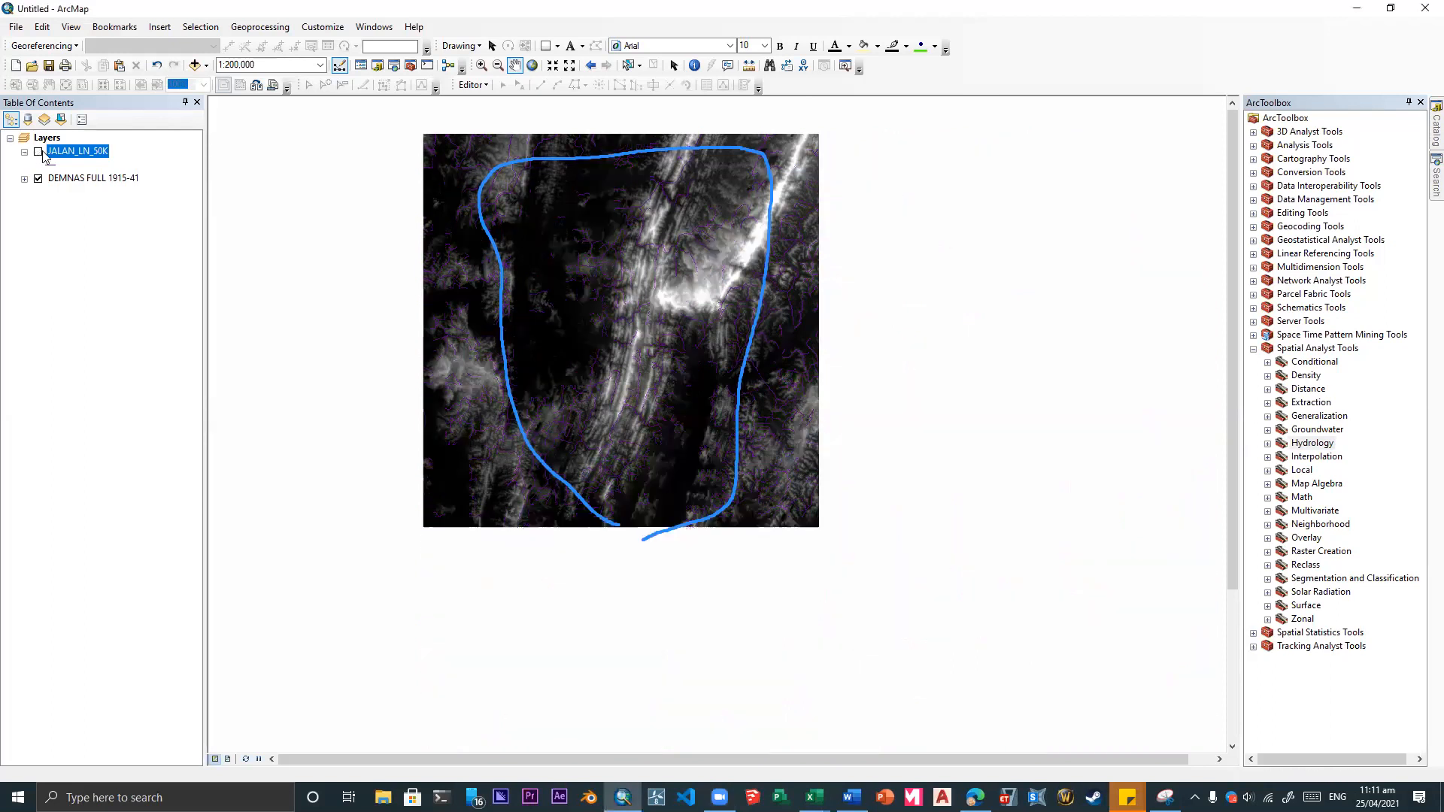
left_click(1013, 37)
right_click(920, 122)
left_click(915, 119)
left_click(984, 85)
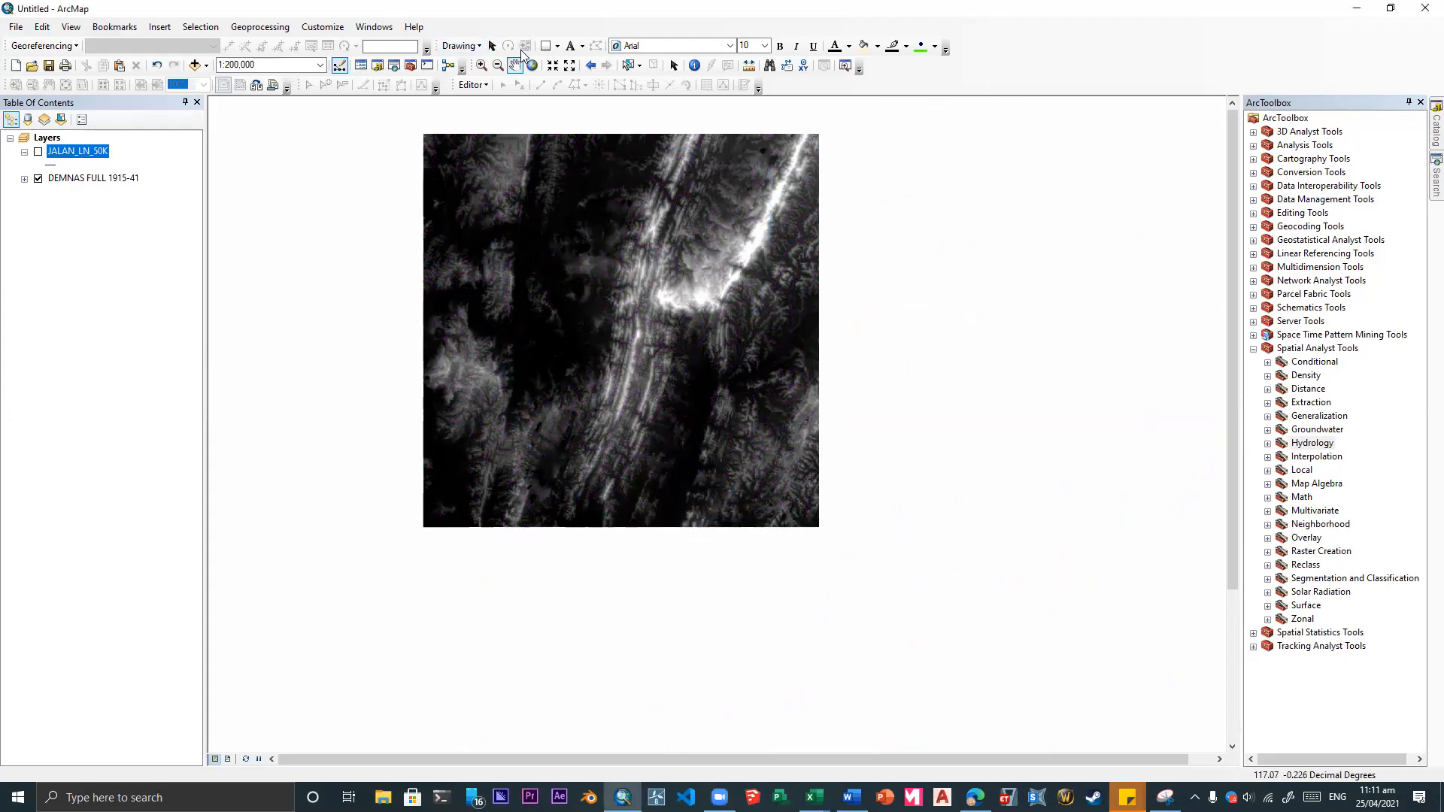
- Draw a rectangle graphic over the central area of the elevation raster, spanning nearly its full height
left_click(545, 47)
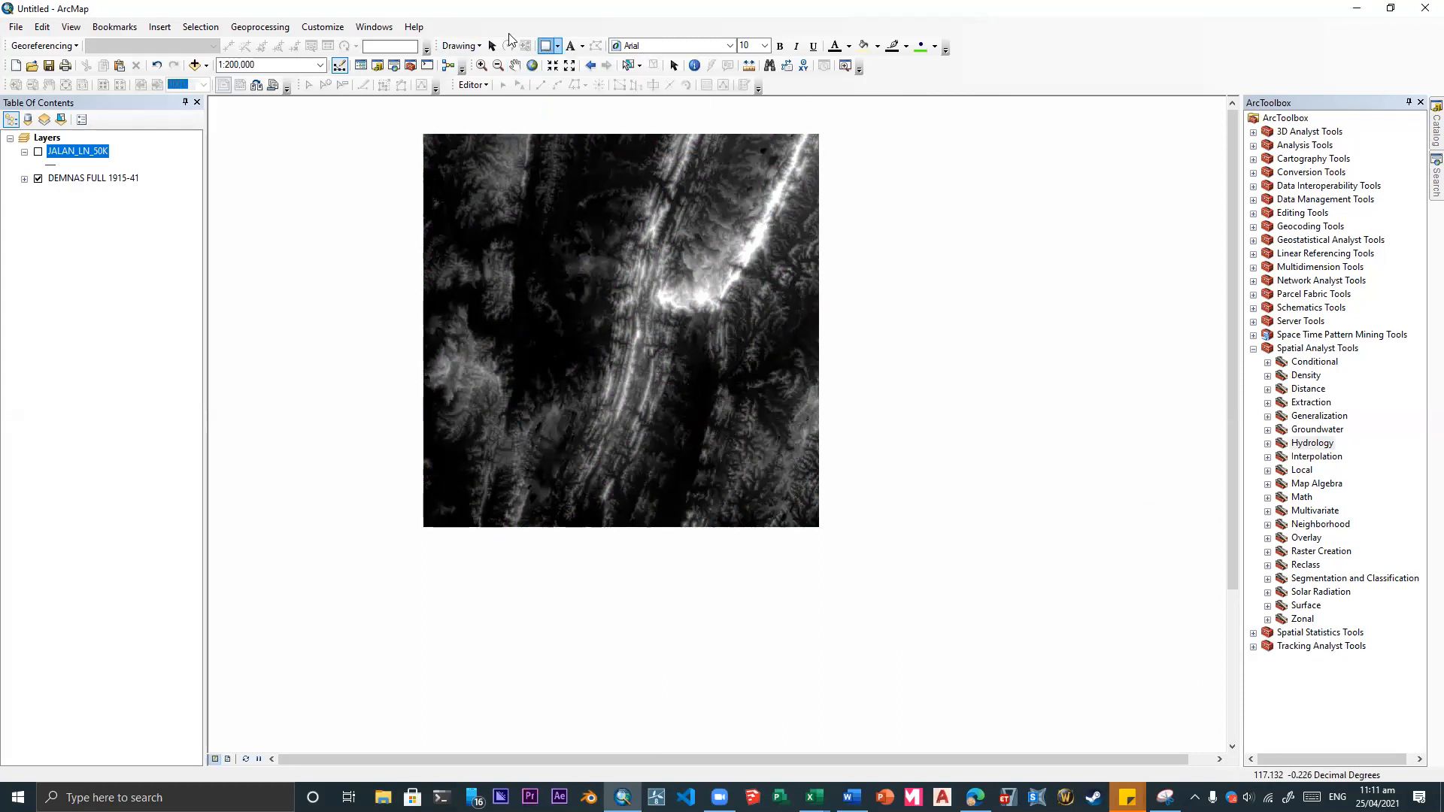
left_click_drag(438, 46, 449, 48)
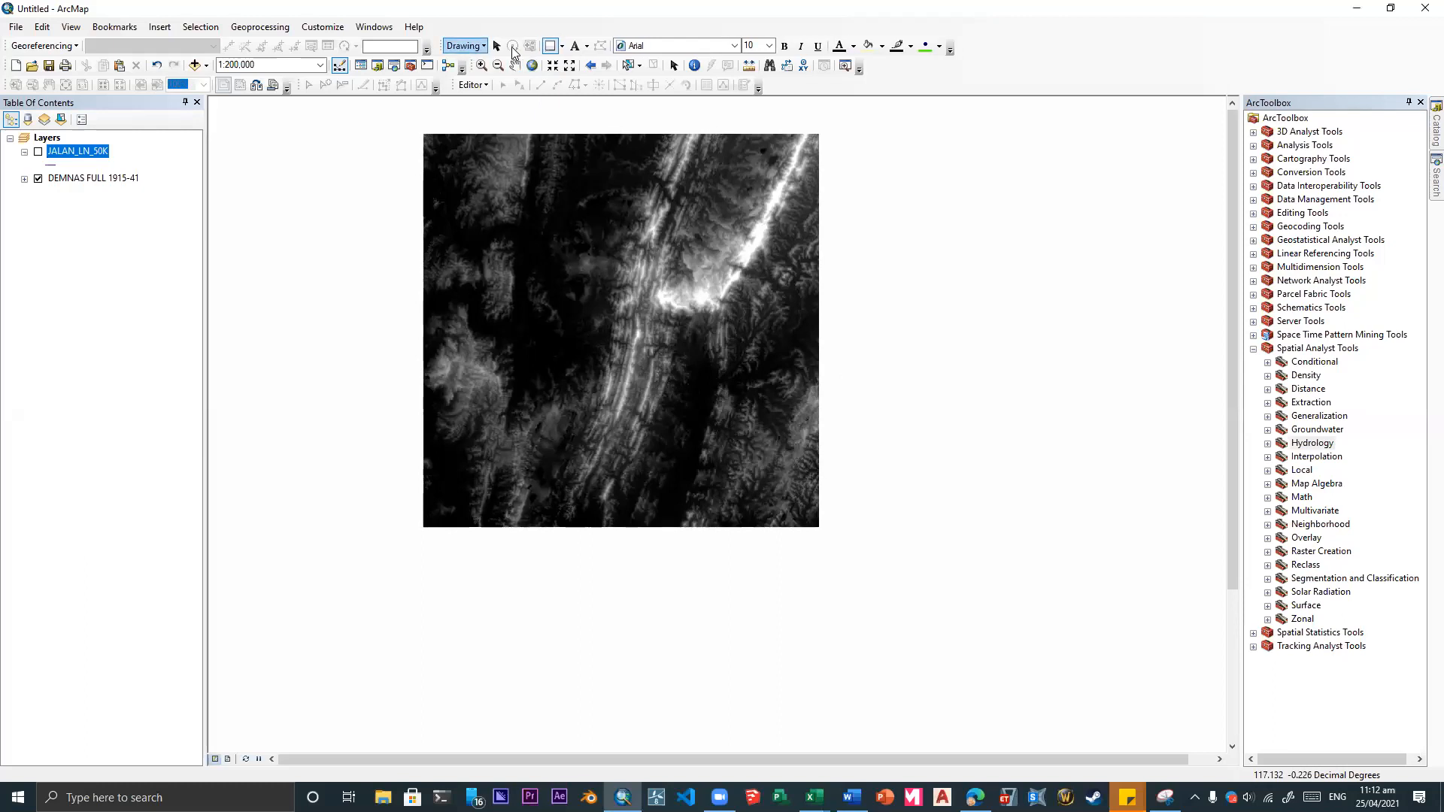
left_click(464, 46)
left_click(594, 37)
left_click(562, 46)
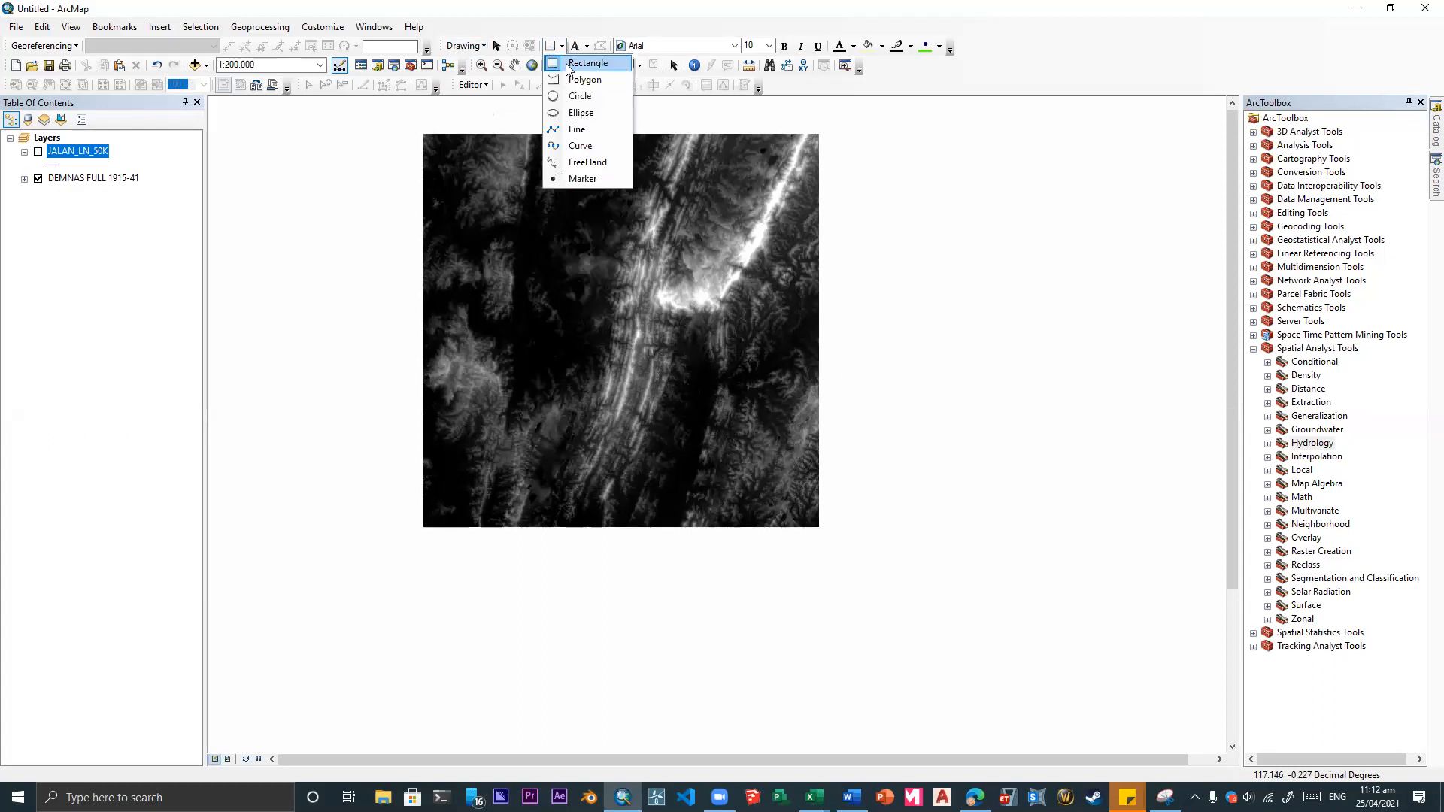
left_click(570, 65)
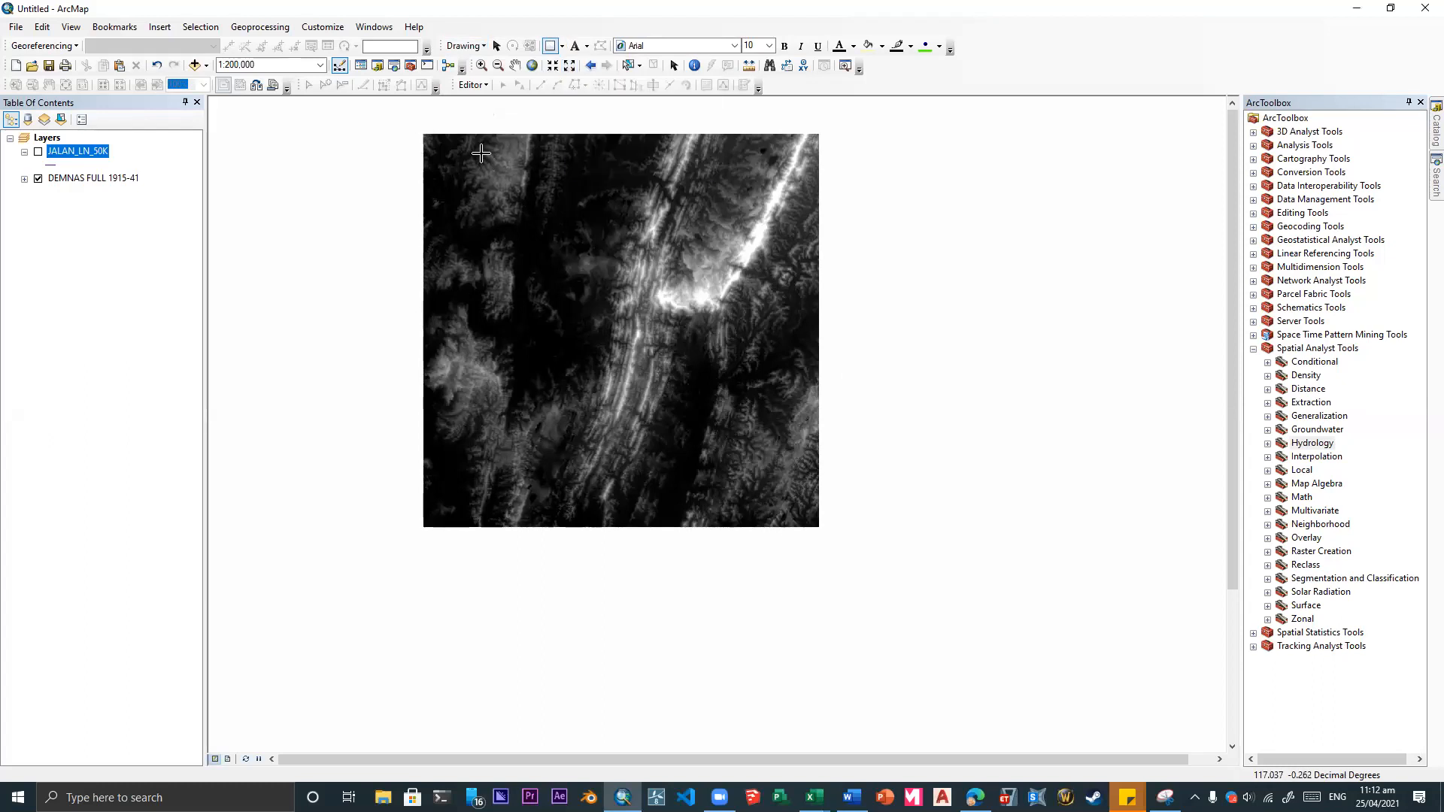
left_click_drag(479, 151, 771, 531)
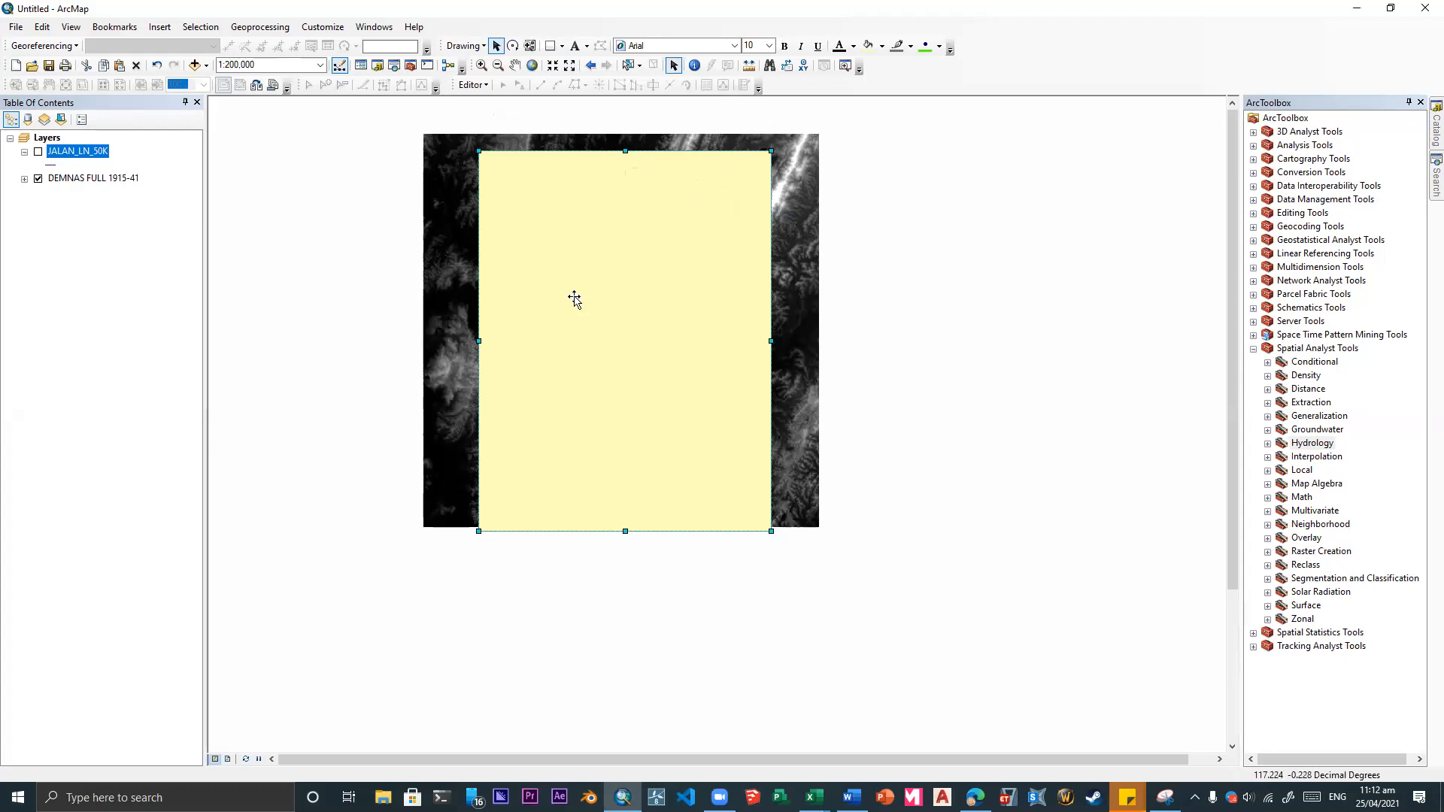
right_click(714, 222)
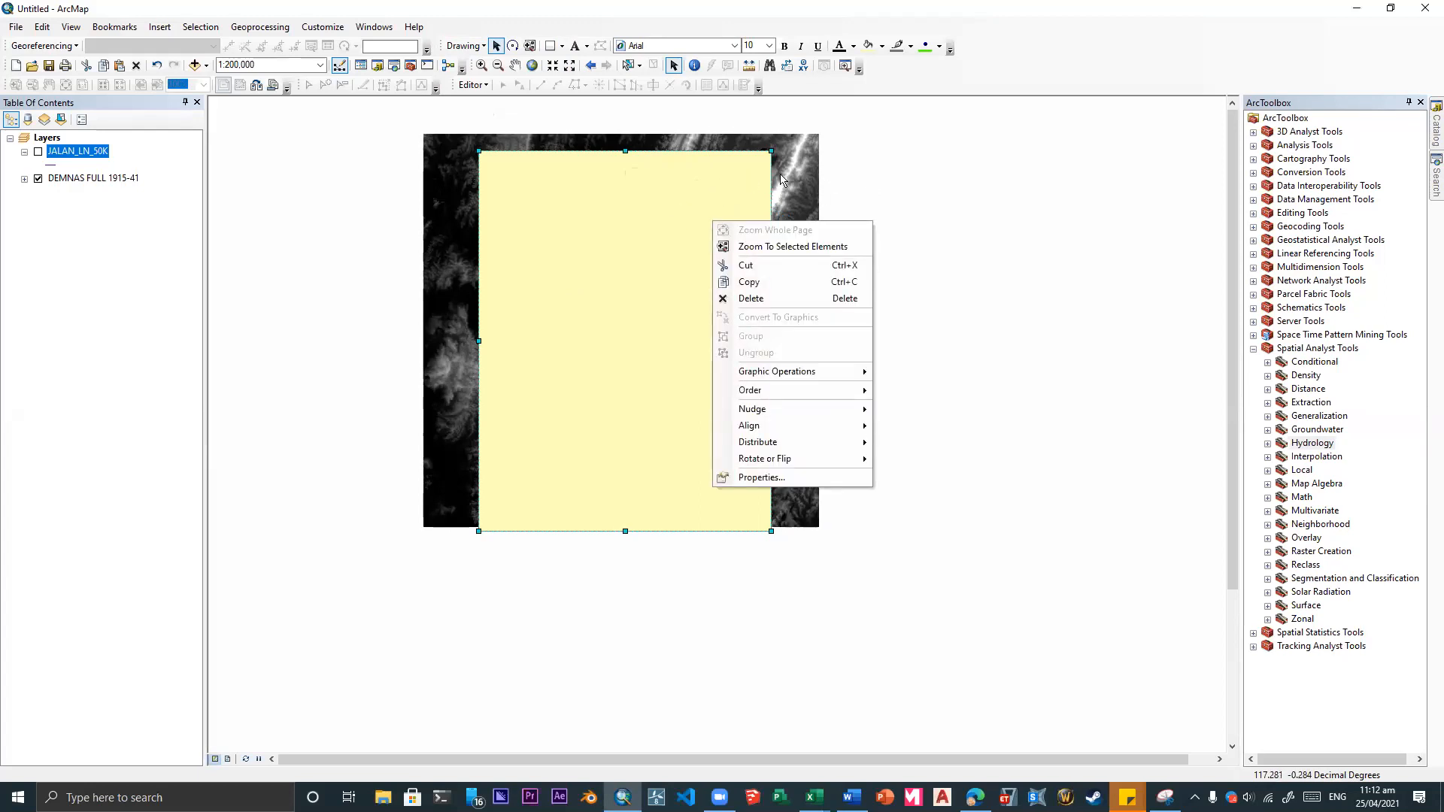
left_click(723, 182)
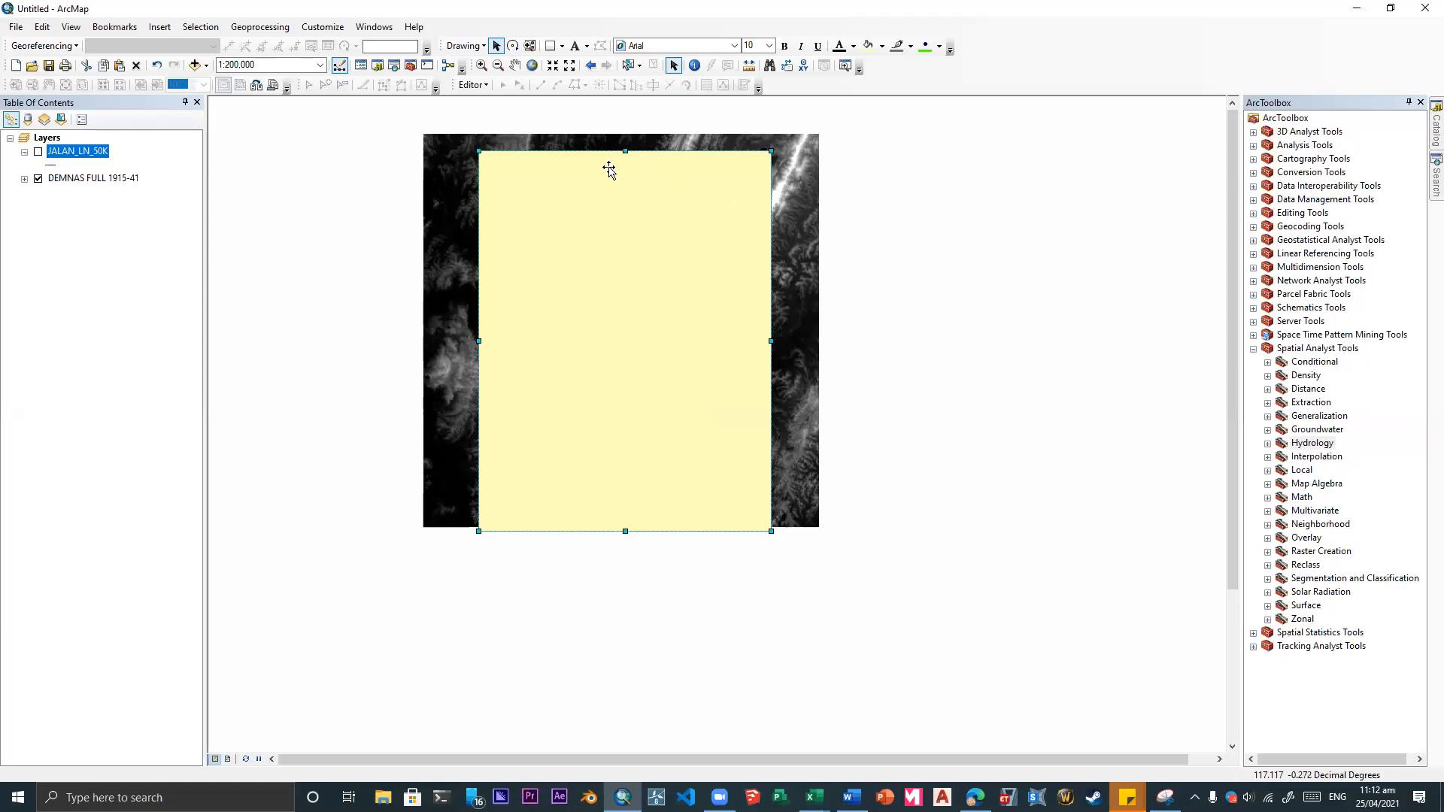
- Set both the fill color and the outline color of the rectangle graphic to No Color
right_click(584, 178)
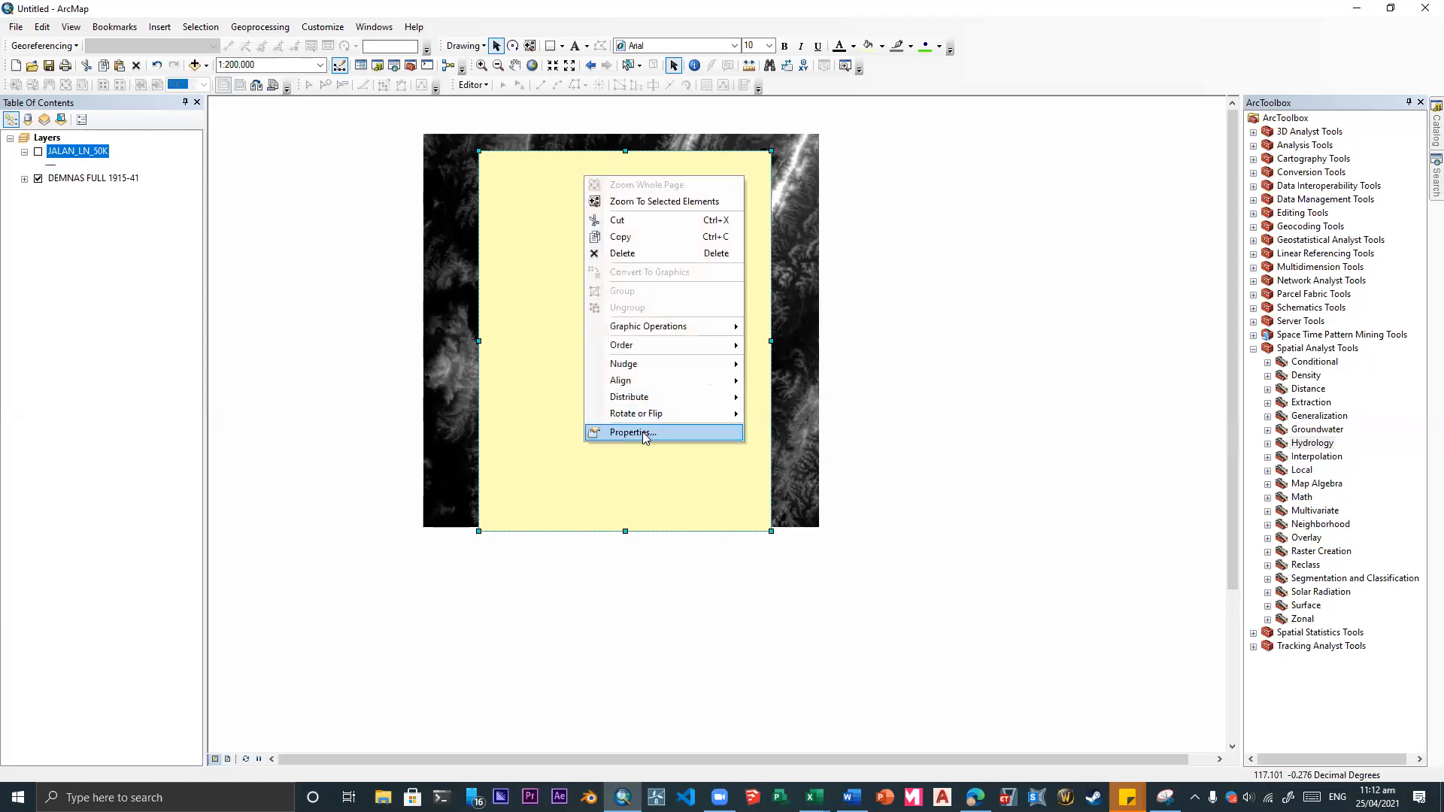
left_click(606, 526)
left_click(677, 331)
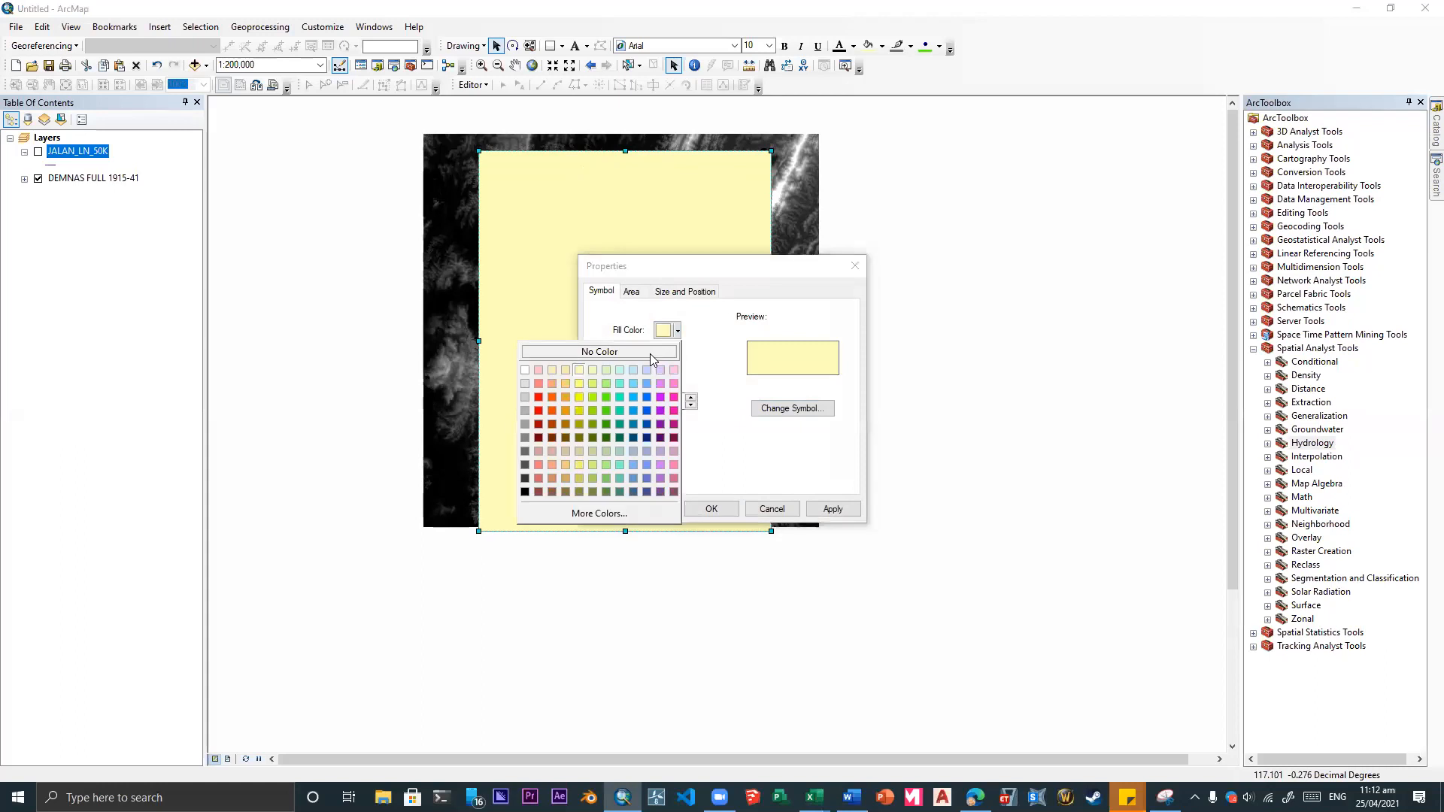
left_click(645, 351)
left_click(677, 366)
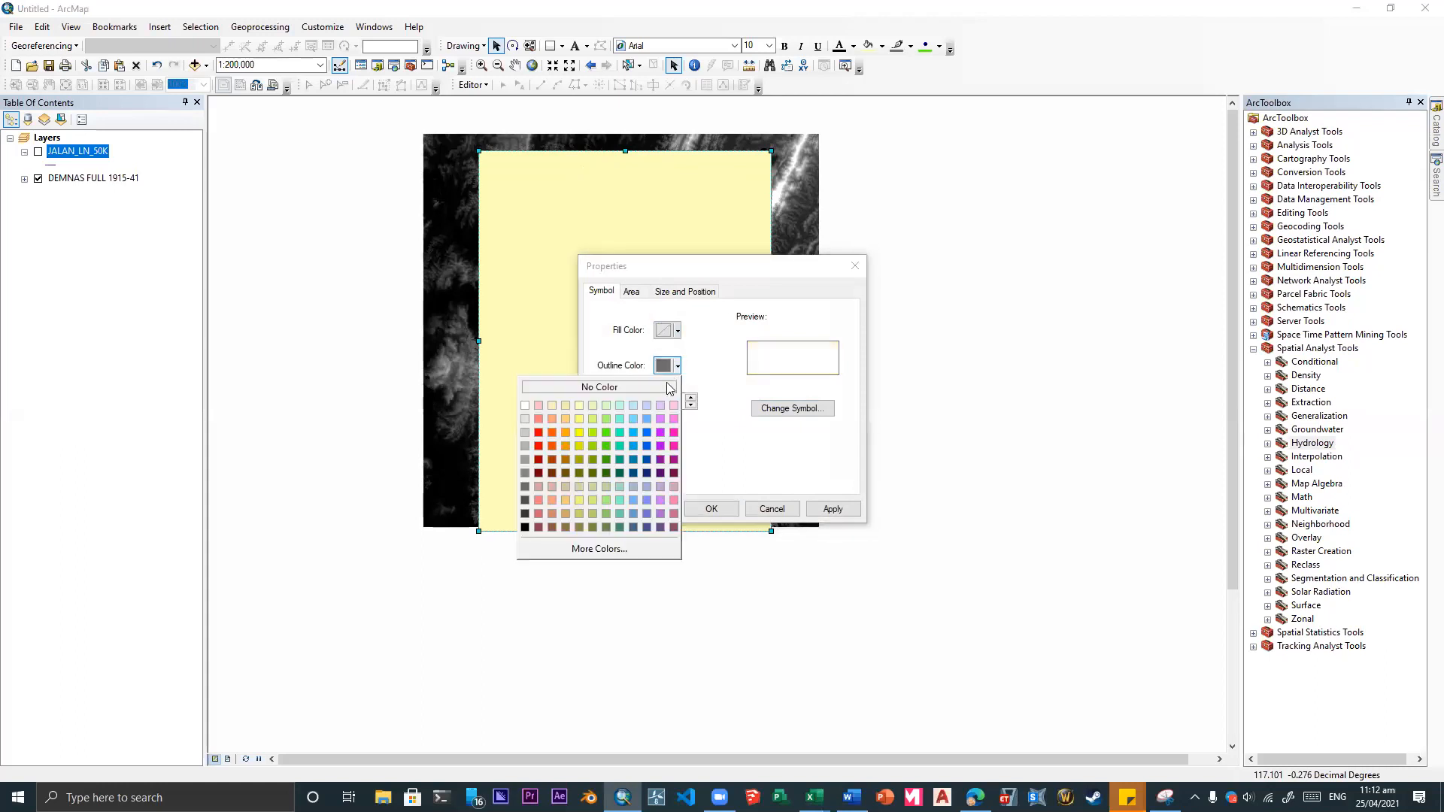
left_click(641, 390)
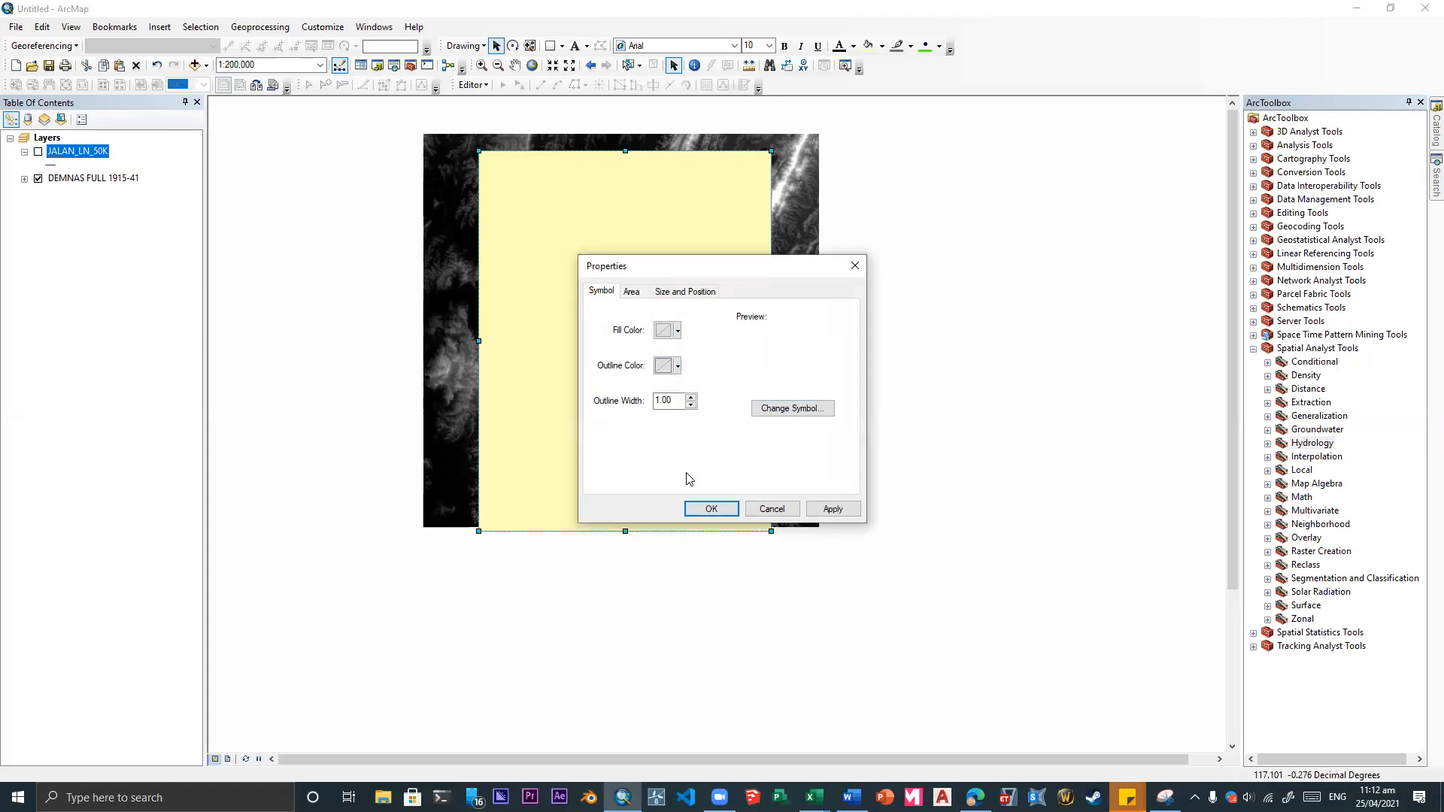
left_click(712, 510)
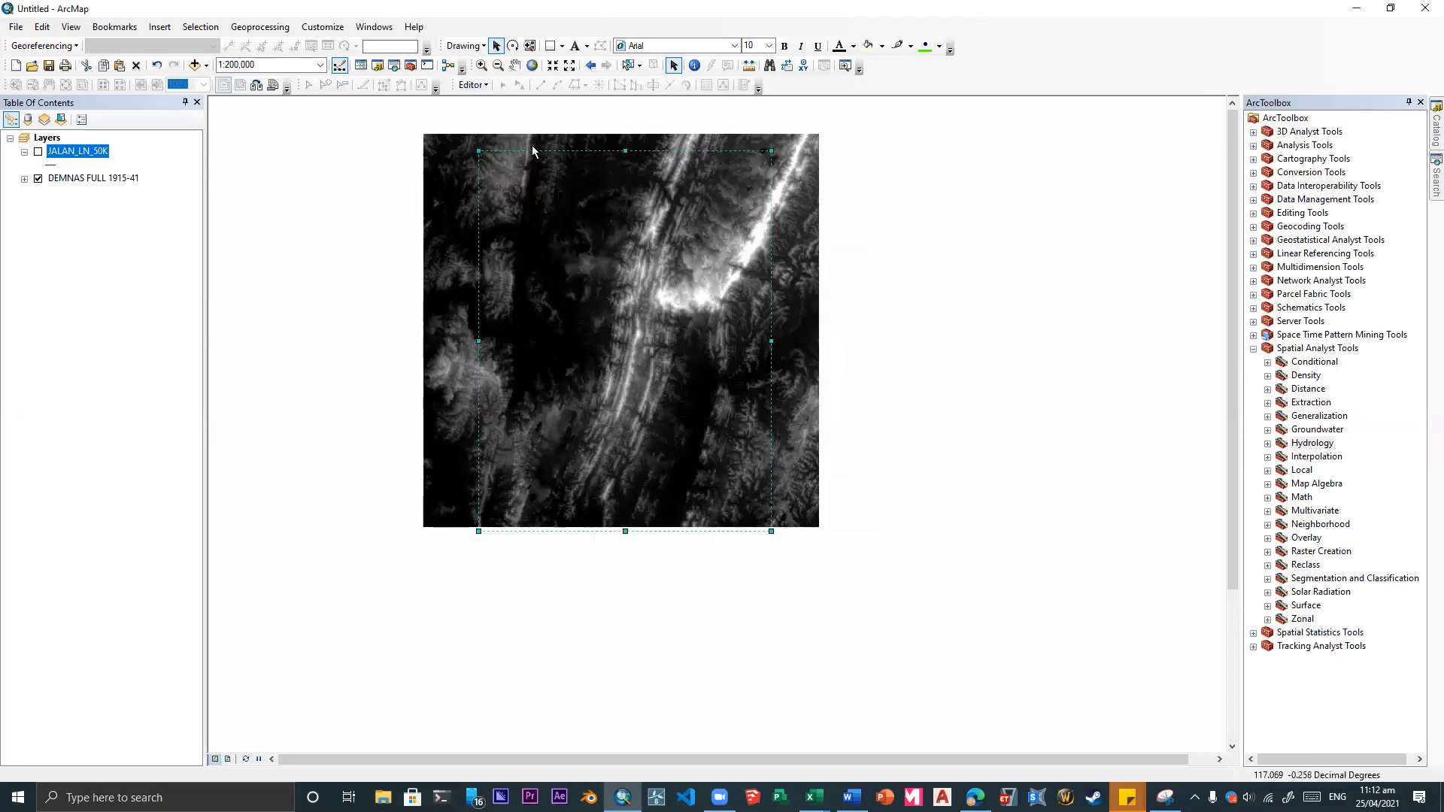
left_click(374, 28)
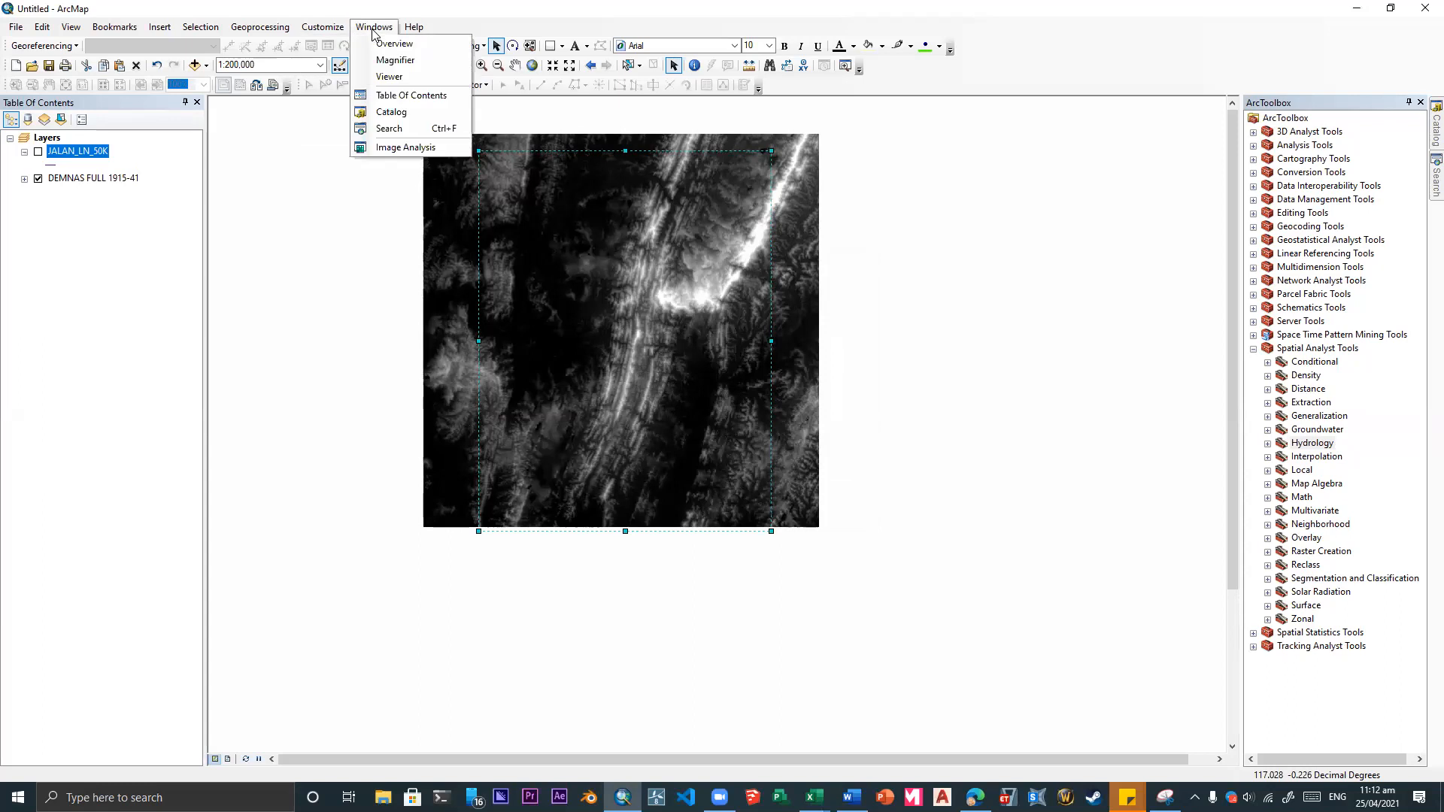
left_click(407, 148)
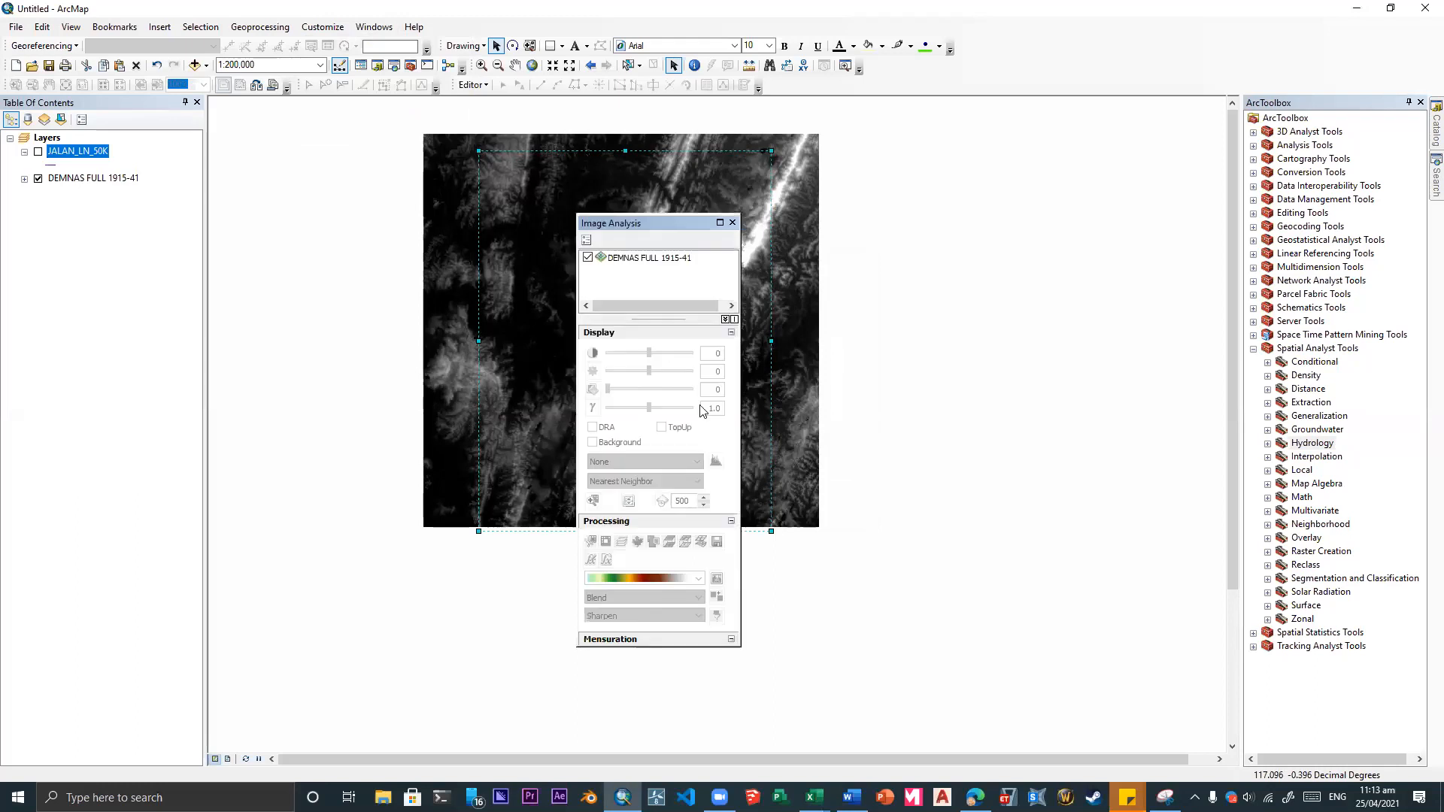
left_click_drag(648, 226, 920, 223)
left_click(1005, 223)
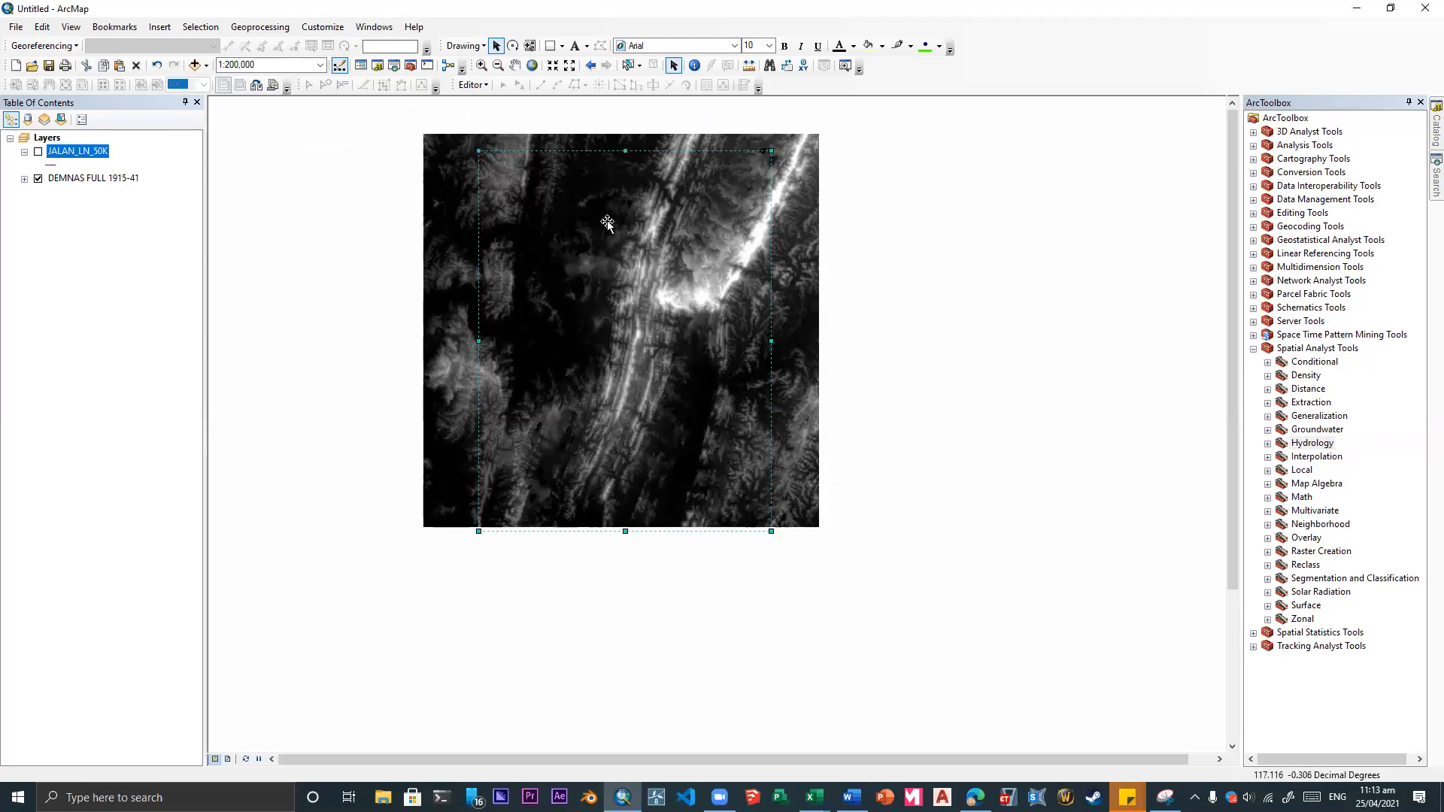
- In Image Analysis, set the DEMNAS FULL 1915-41 raster's contrast to 8 and brightness to 12
left_click(383, 27)
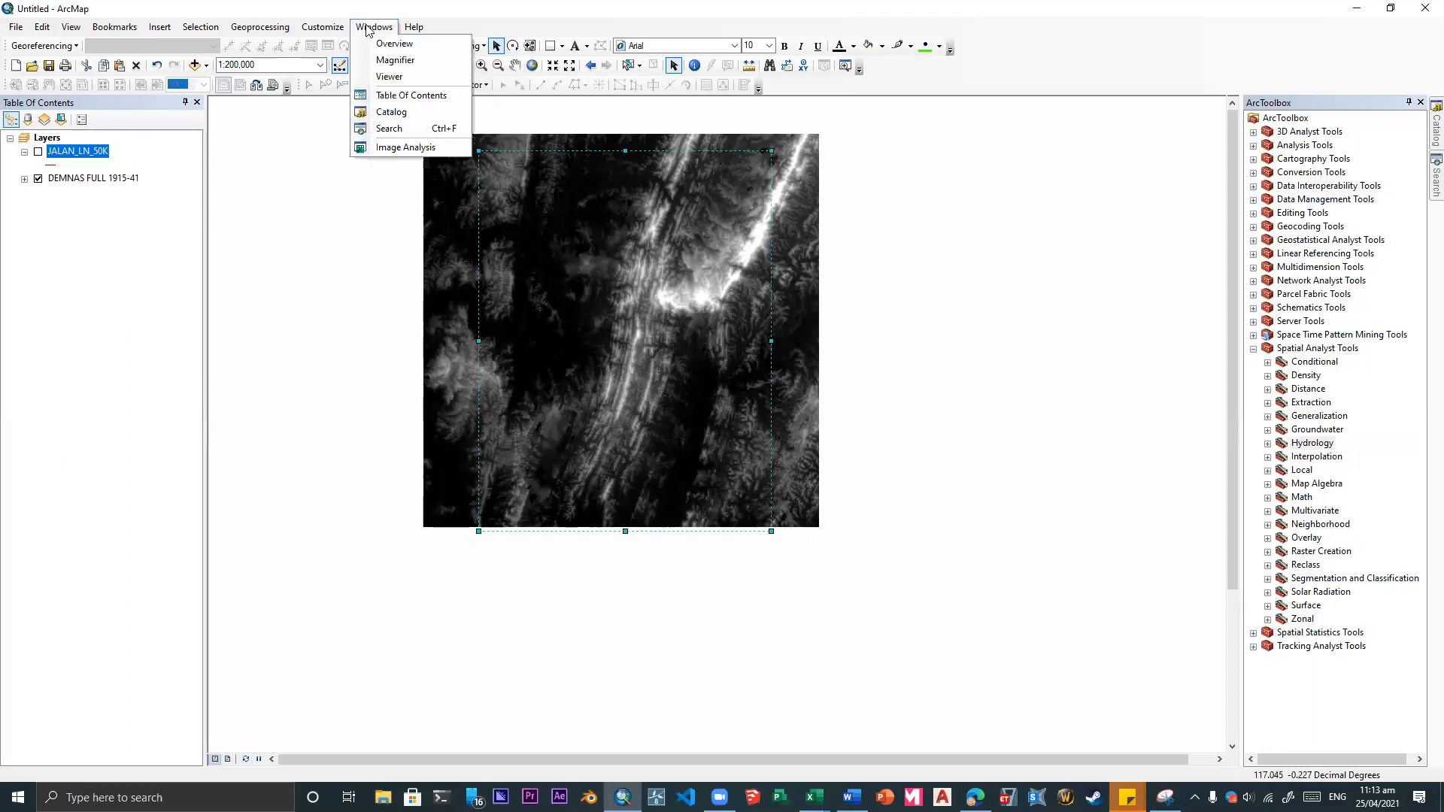
left_click(381, 148)
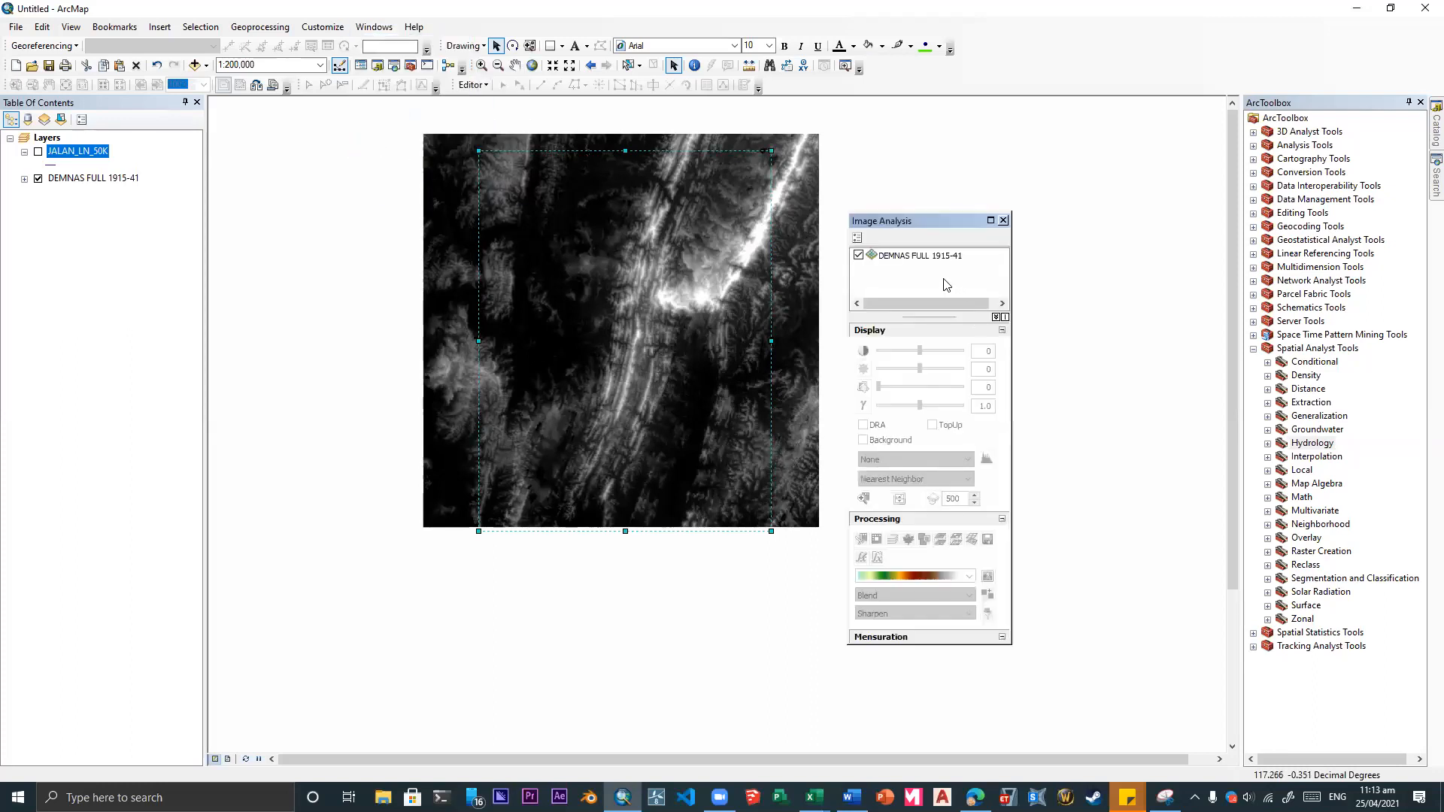
left_click(924, 259)
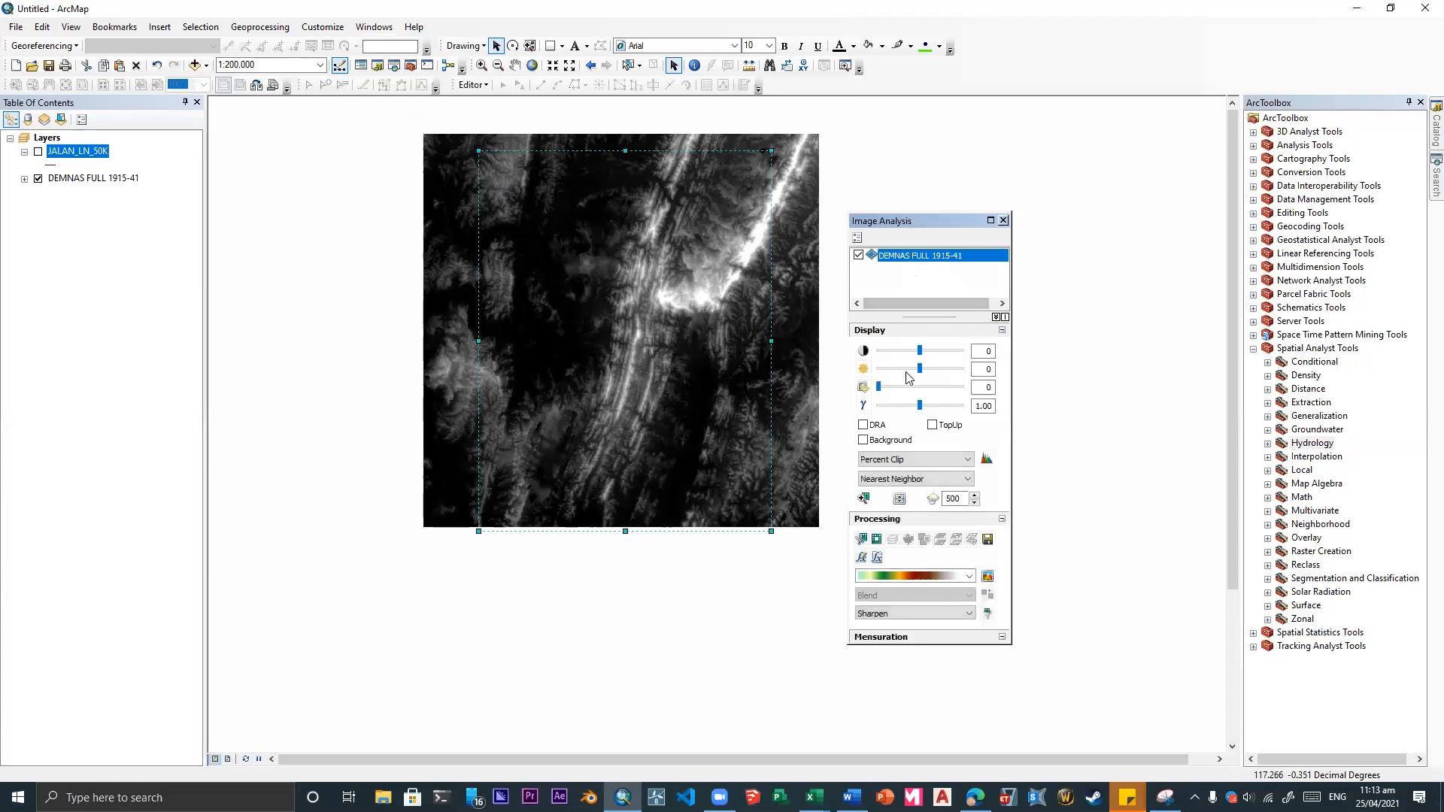
mouse_move(919, 368)
left_mouse_down()
mouse_move(937, 369)
mouse_move(926, 351)
mouse_move(928, 371)
left_mouse_up()
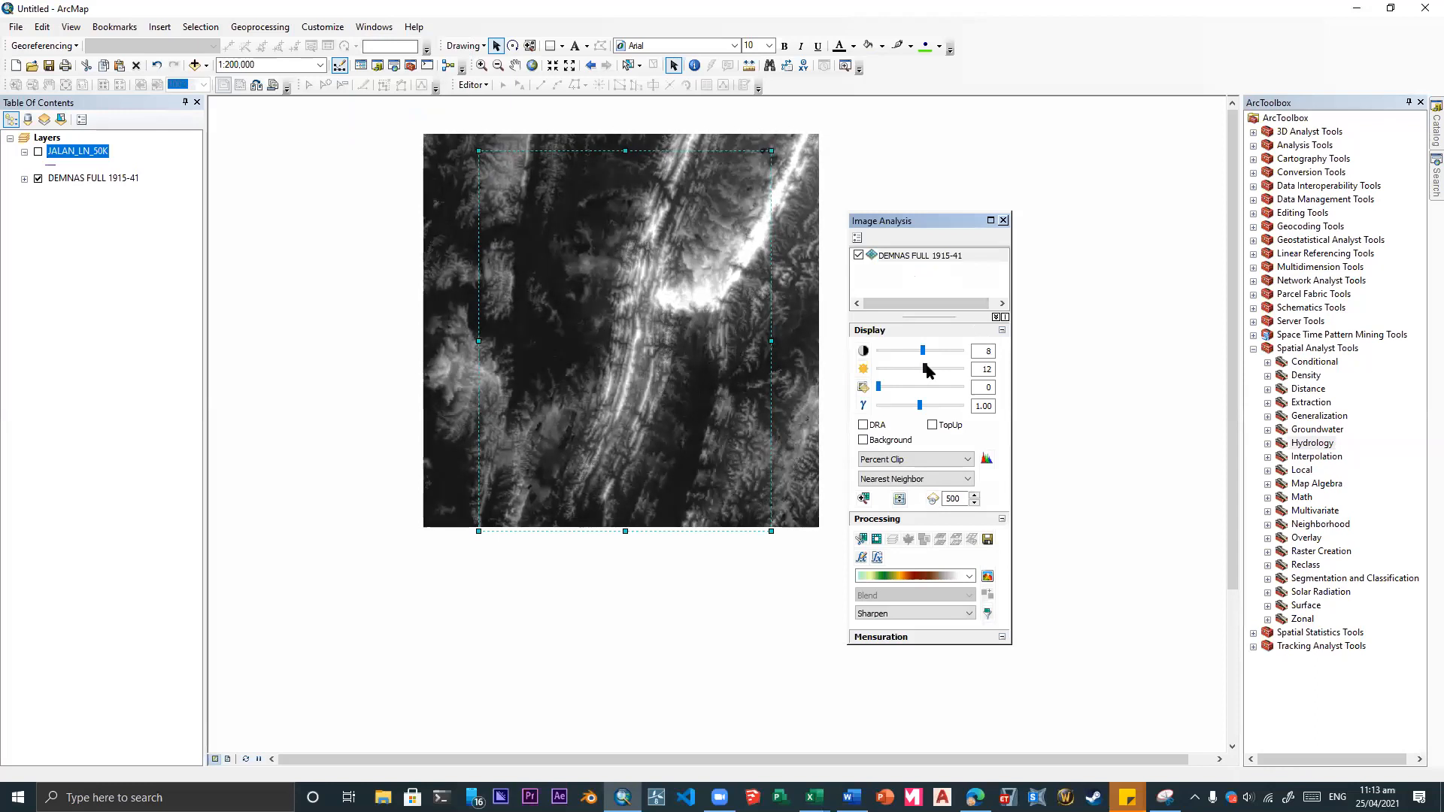
- Clip DEMNAS FULL 1915-41 to the selected rectangle with Image Analysis, close that window, and hide the original full raster
left_click(862, 544)
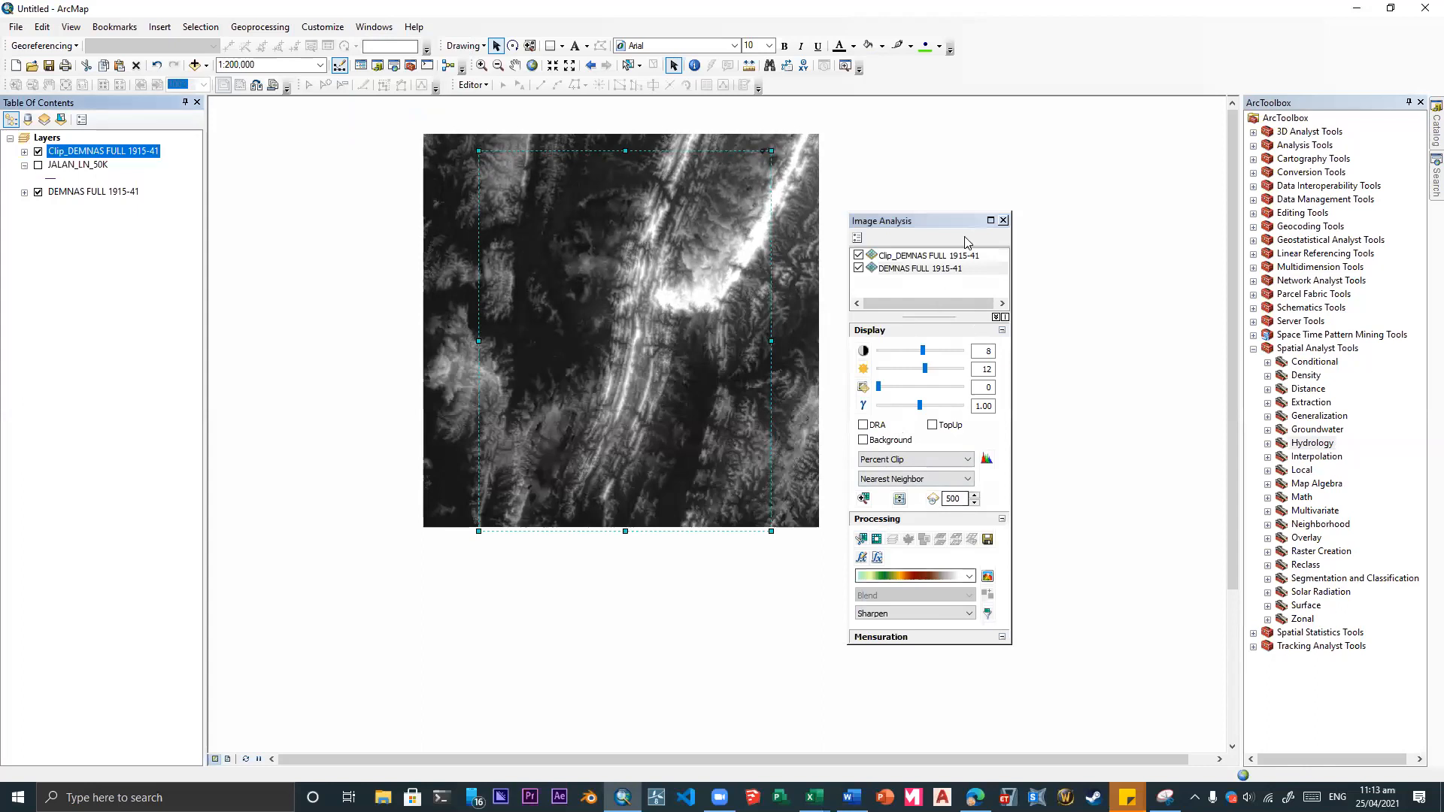
left_click(1004, 221)
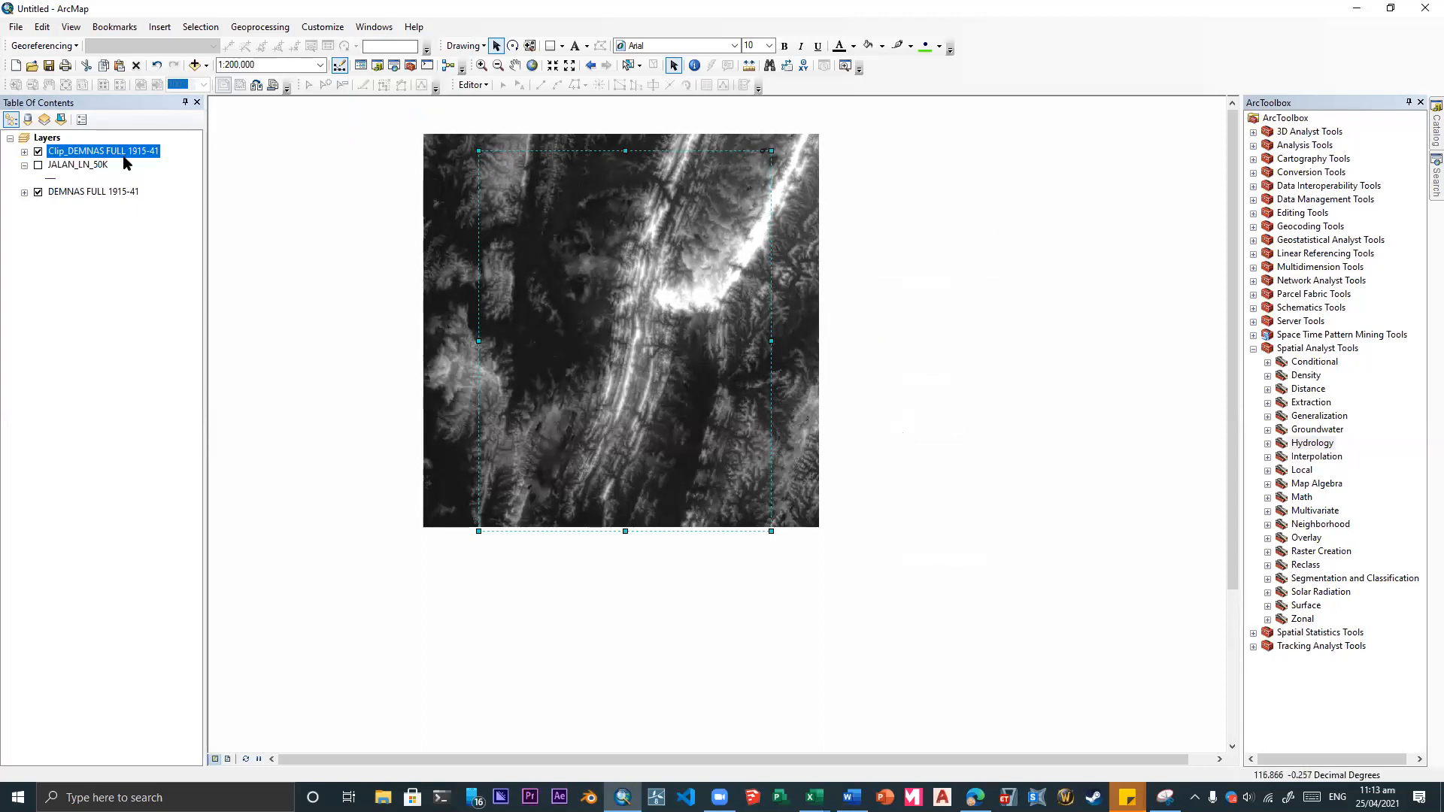
left_click(38, 193)
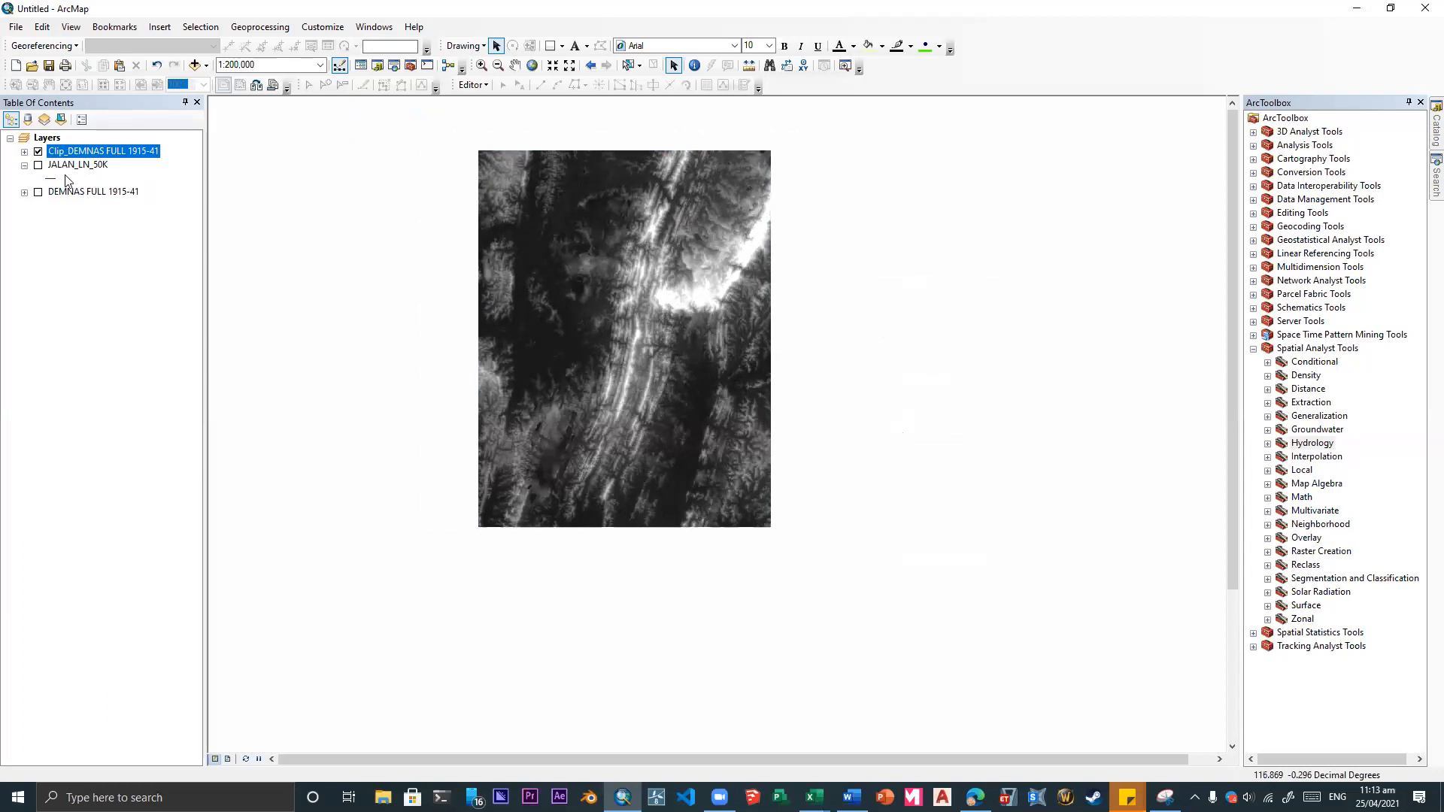
- Rename the clipped raster layer to DEMNAS POTONGAN in its layer properties
right_click(72, 152)
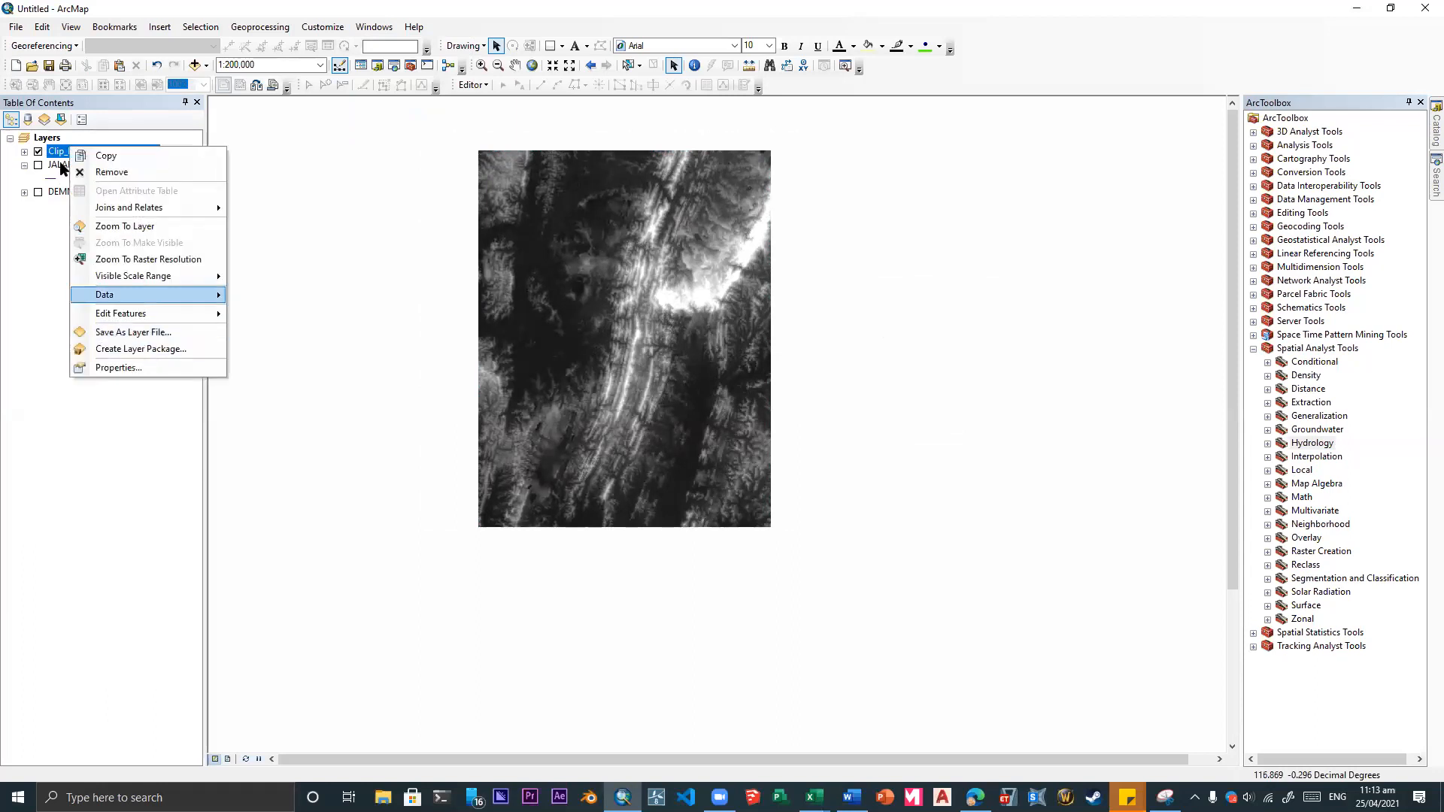
left_click(59, 153)
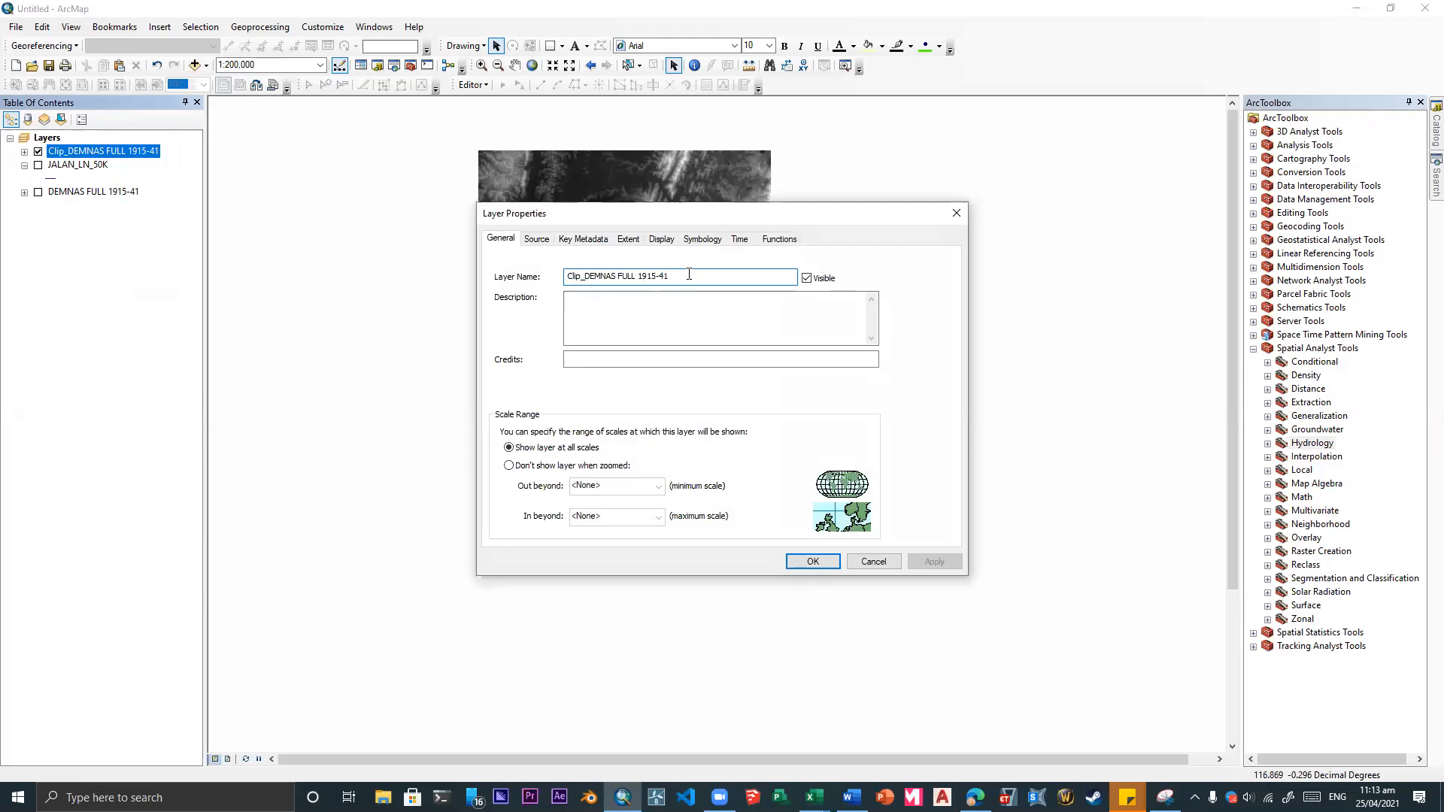
type("DEMNAS POTONGAN")
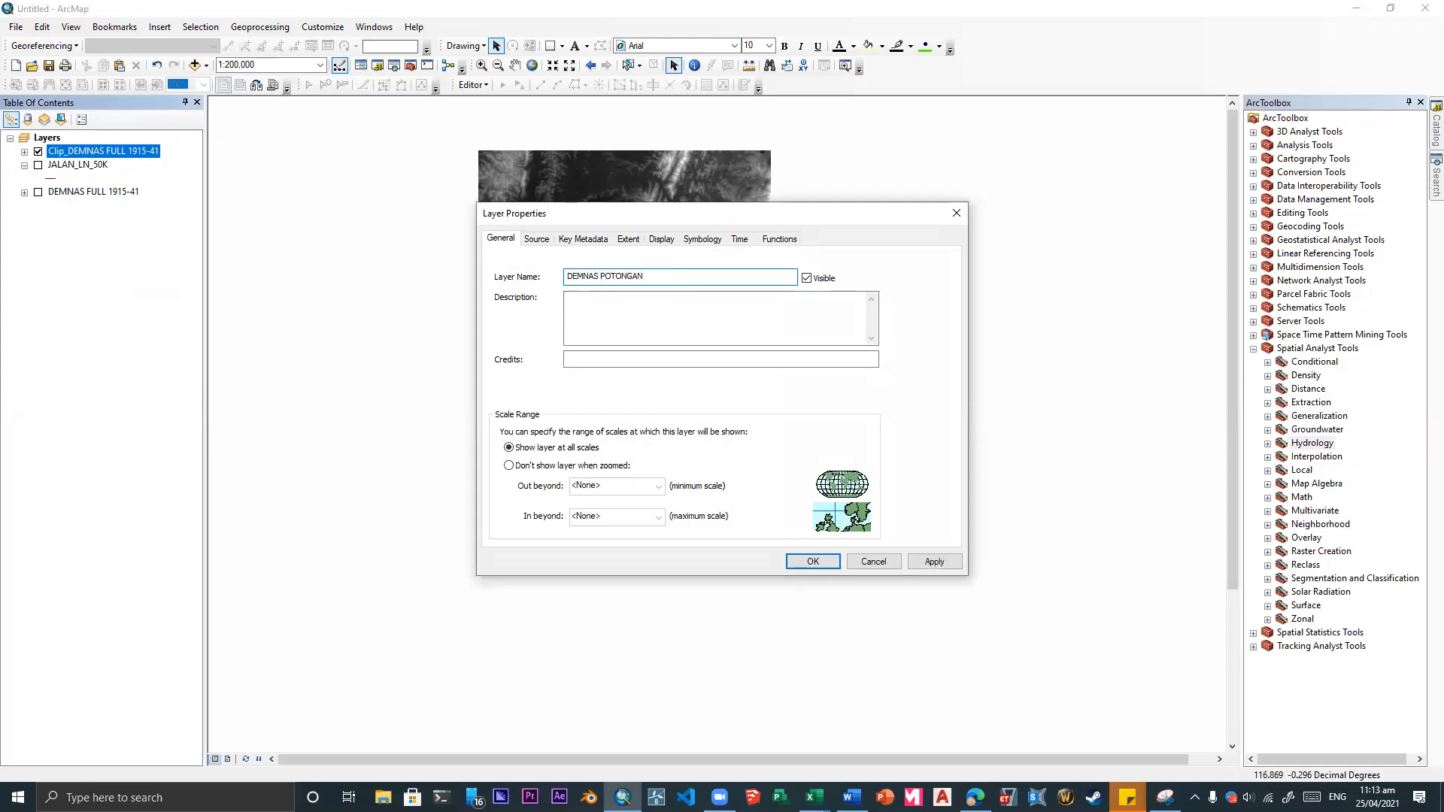
key("Return")
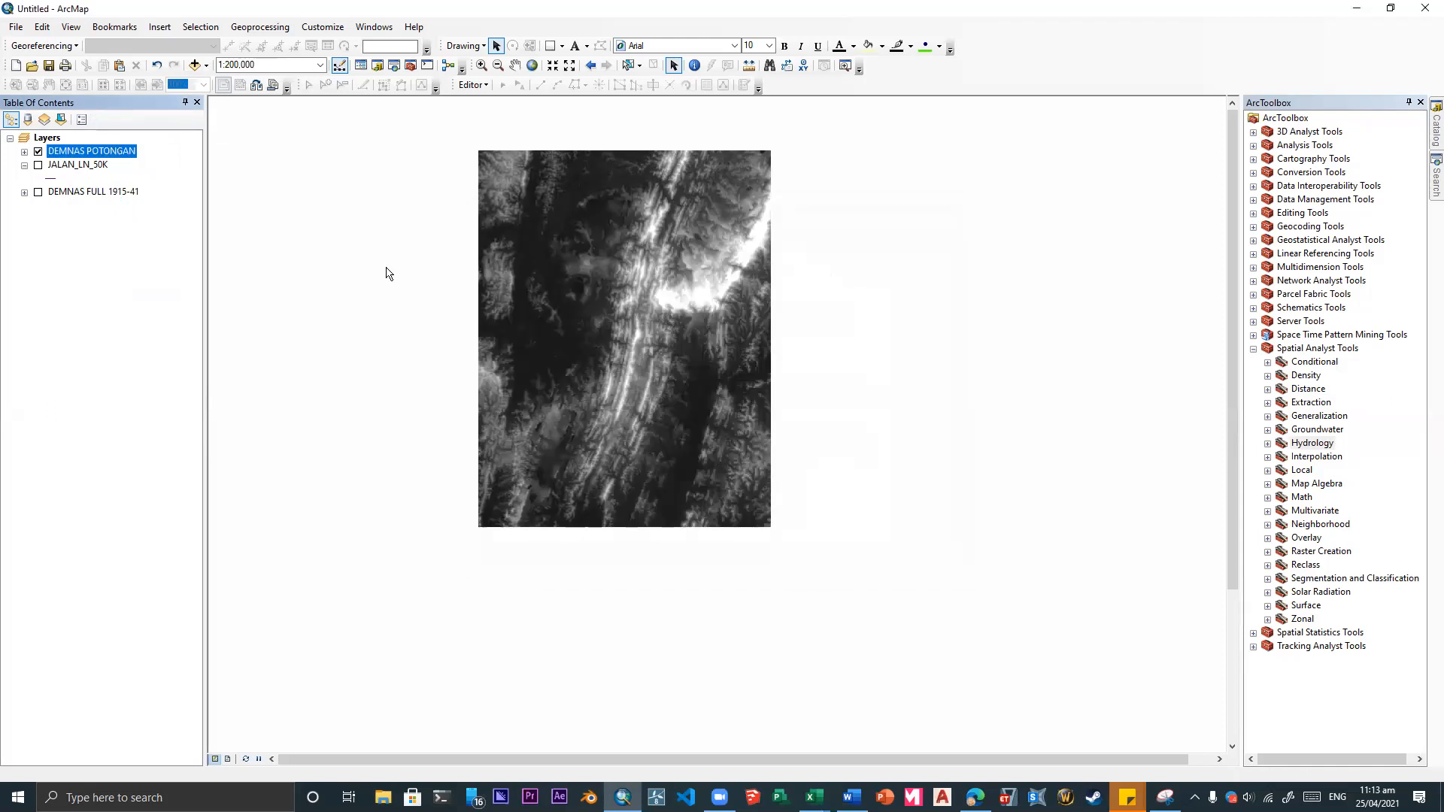
- Compare the JALAN_LN_50K roads with the clipped raster by toggling both layers, leaving the roads hidden with their legend collapsed
left_click(39, 166)
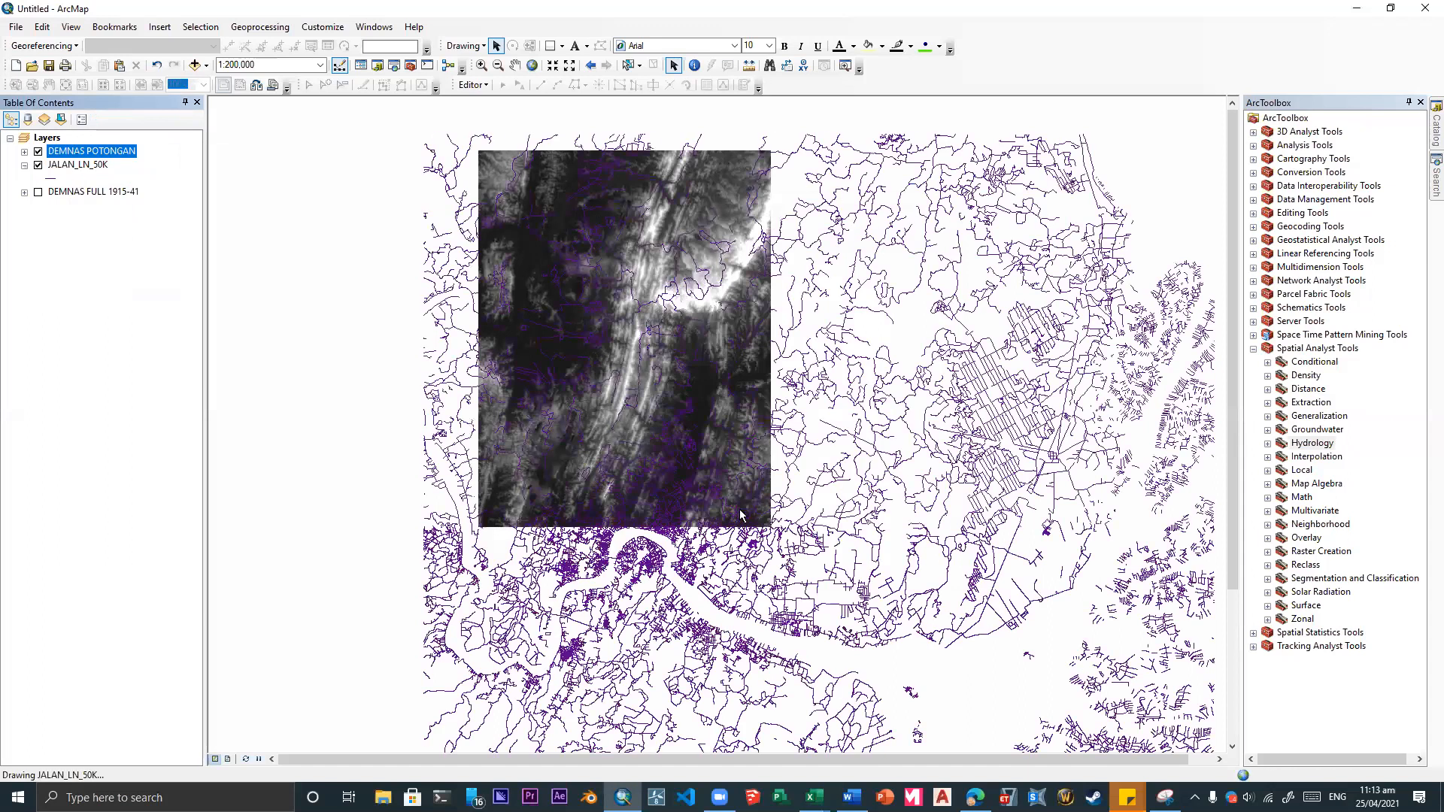
left_click(785, 46)
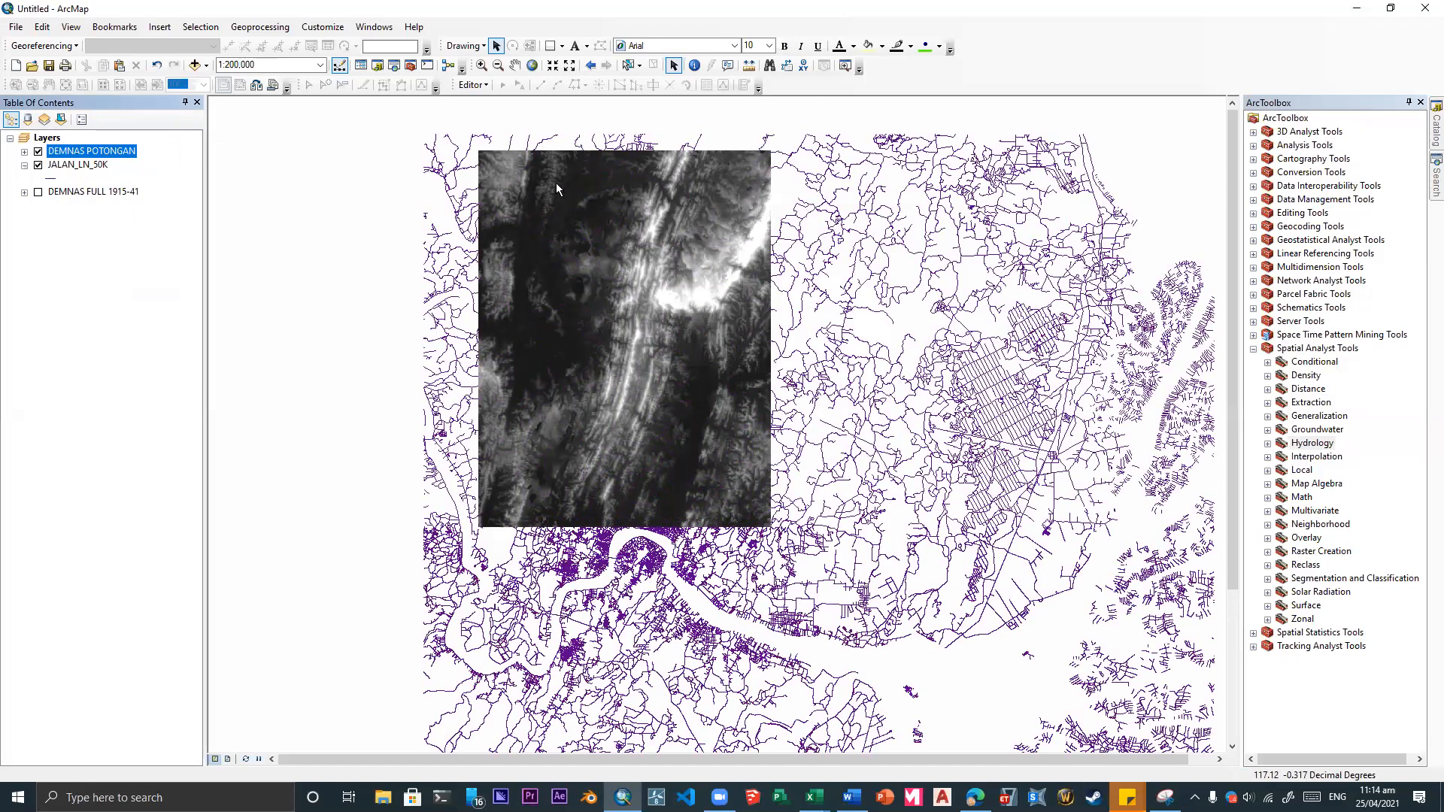
left_click(87, 216)
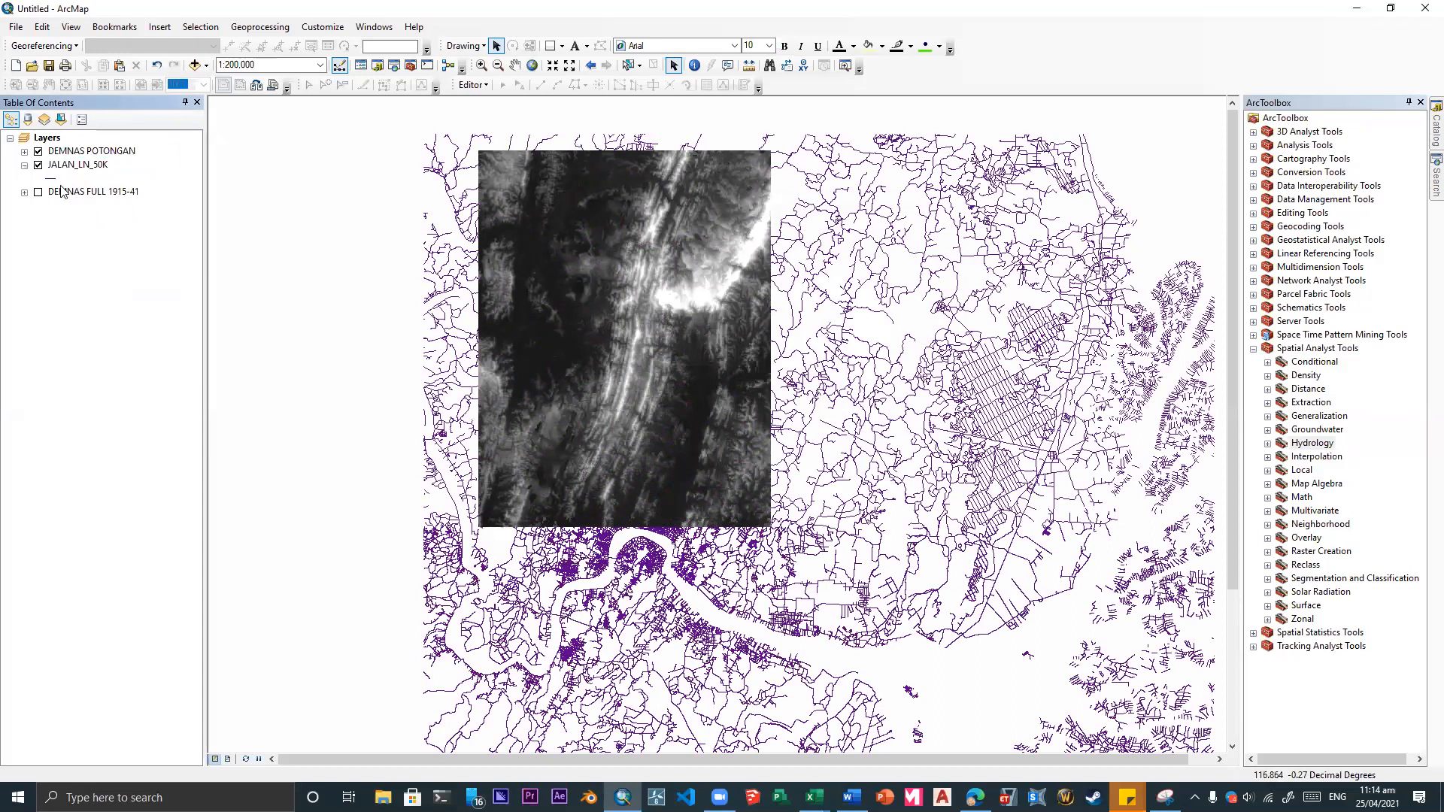
left_click(39, 152)
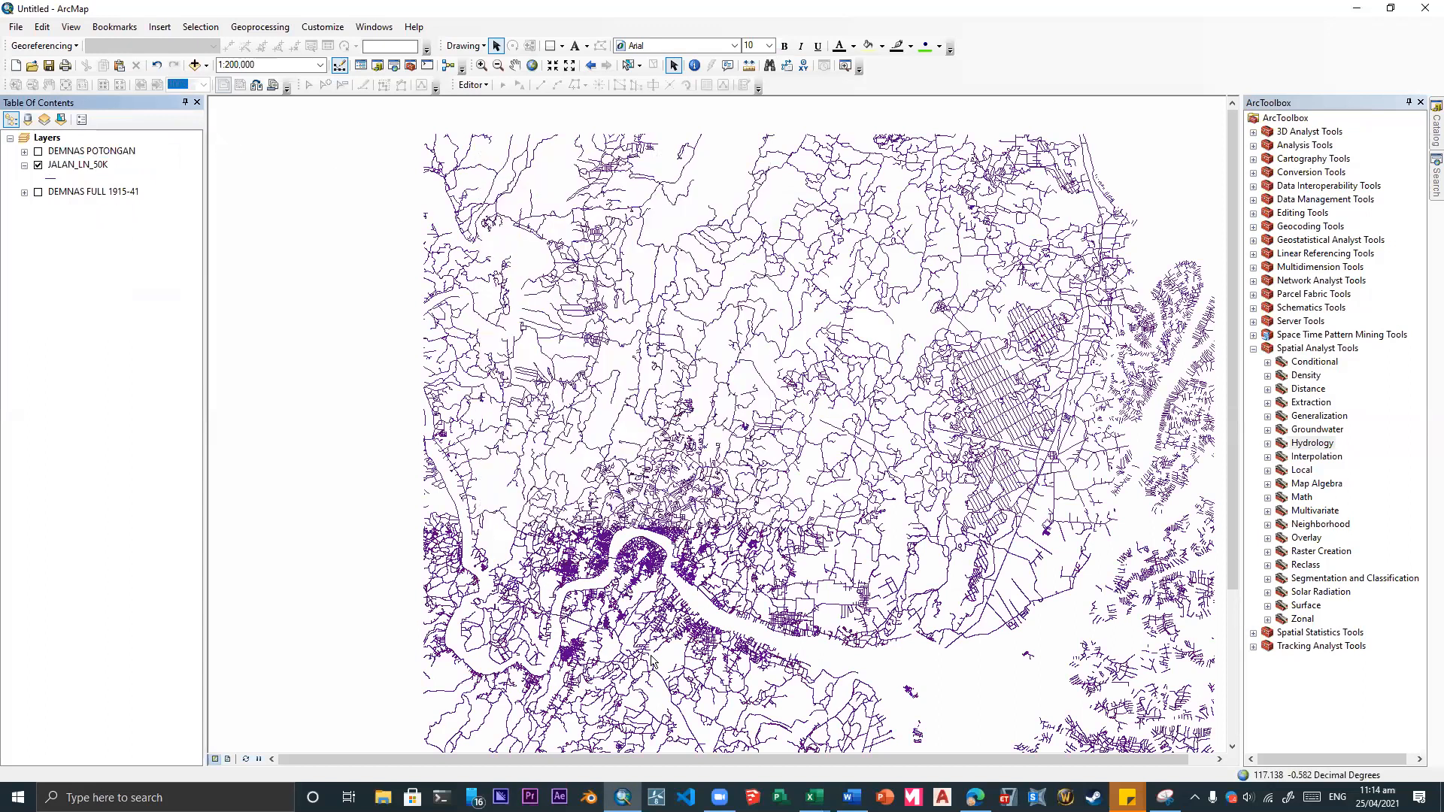
left_click(38, 152)
left_click(38, 164)
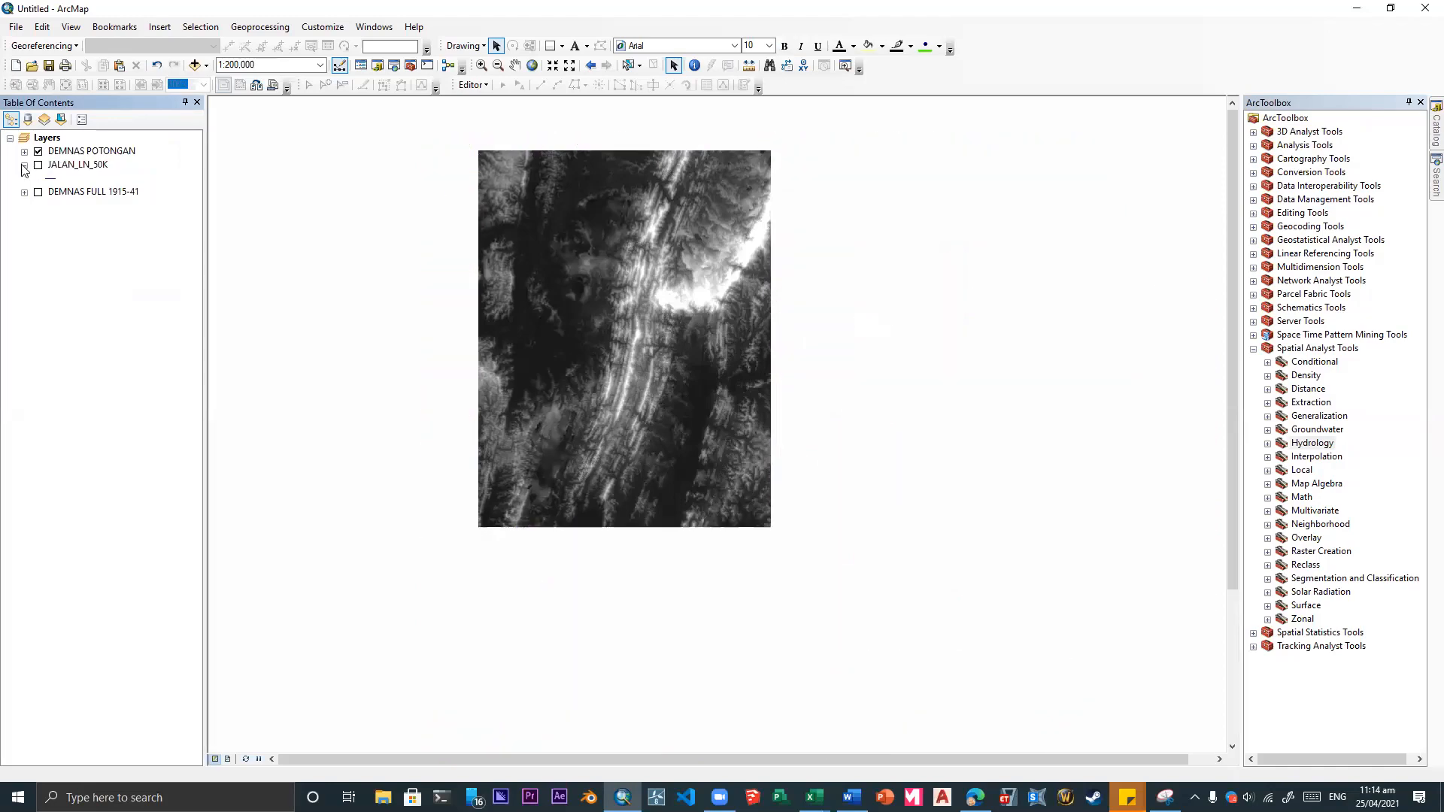
left_click(25, 164)
- Switch to the browser and review Modul Pelatihan.pdf from the DEMNAS clipping section to the Fill instructions in section 3.3
left_click(975, 797)
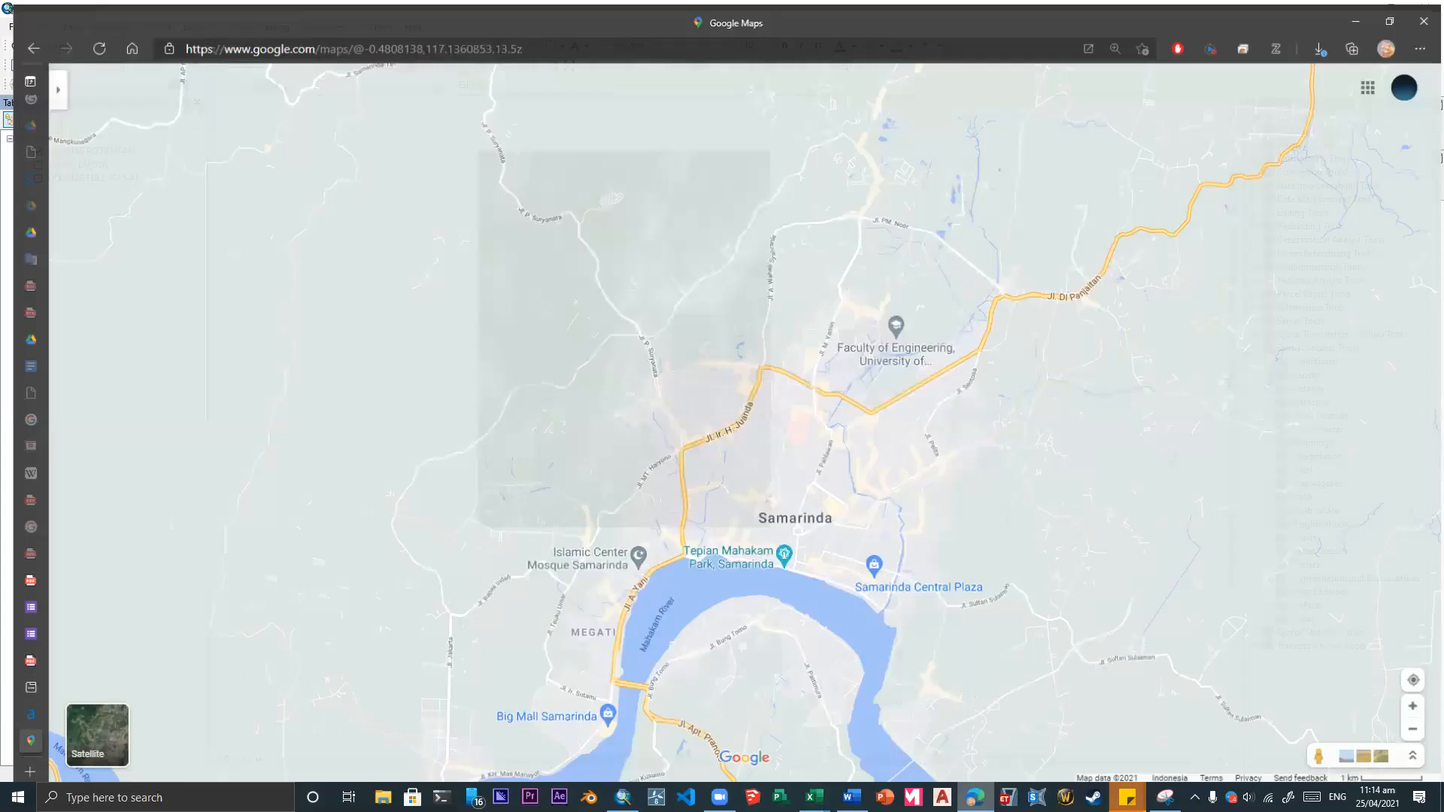
left_click(25, 583)
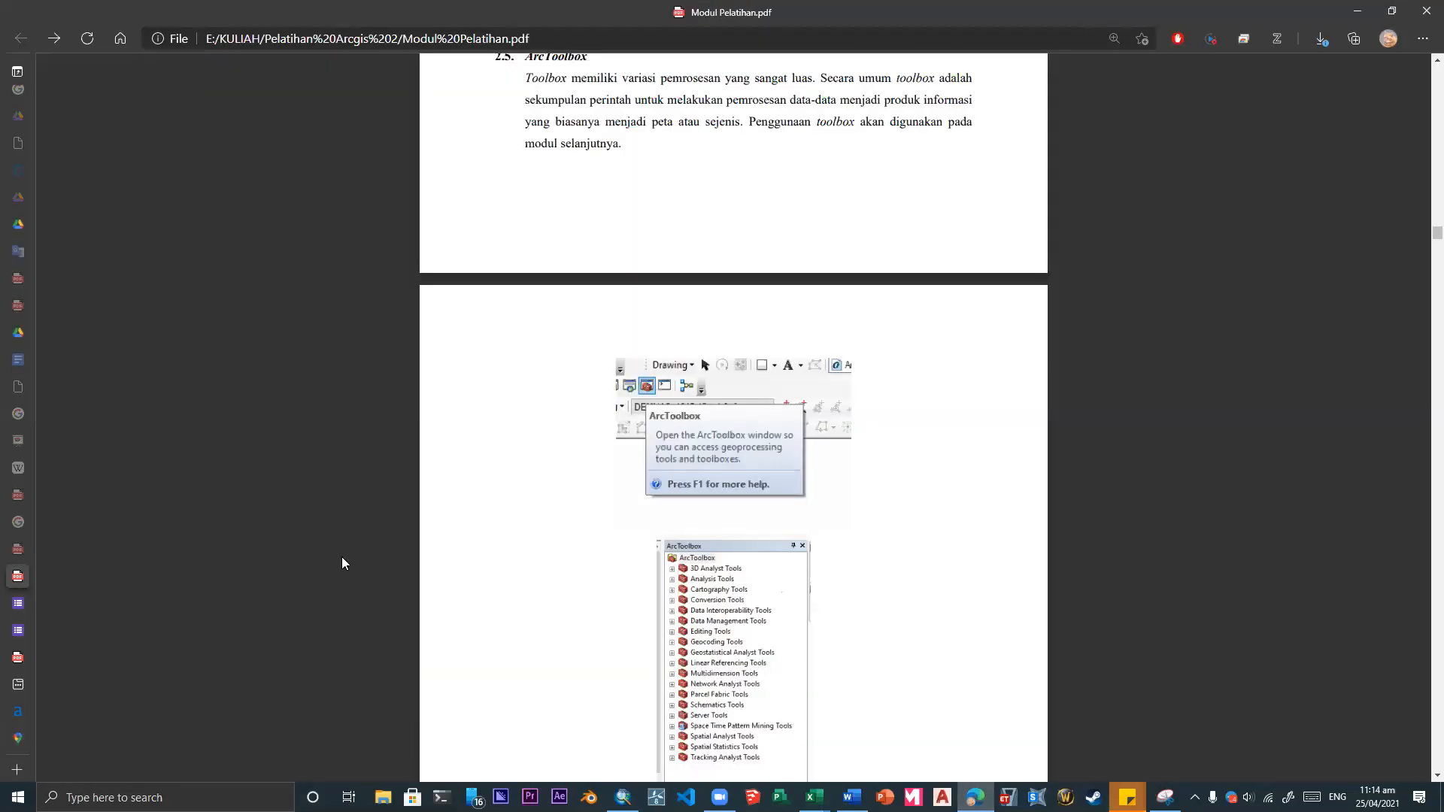
scroll(647, 602, "down", 15)
scroll(645, 617, "down", 20)
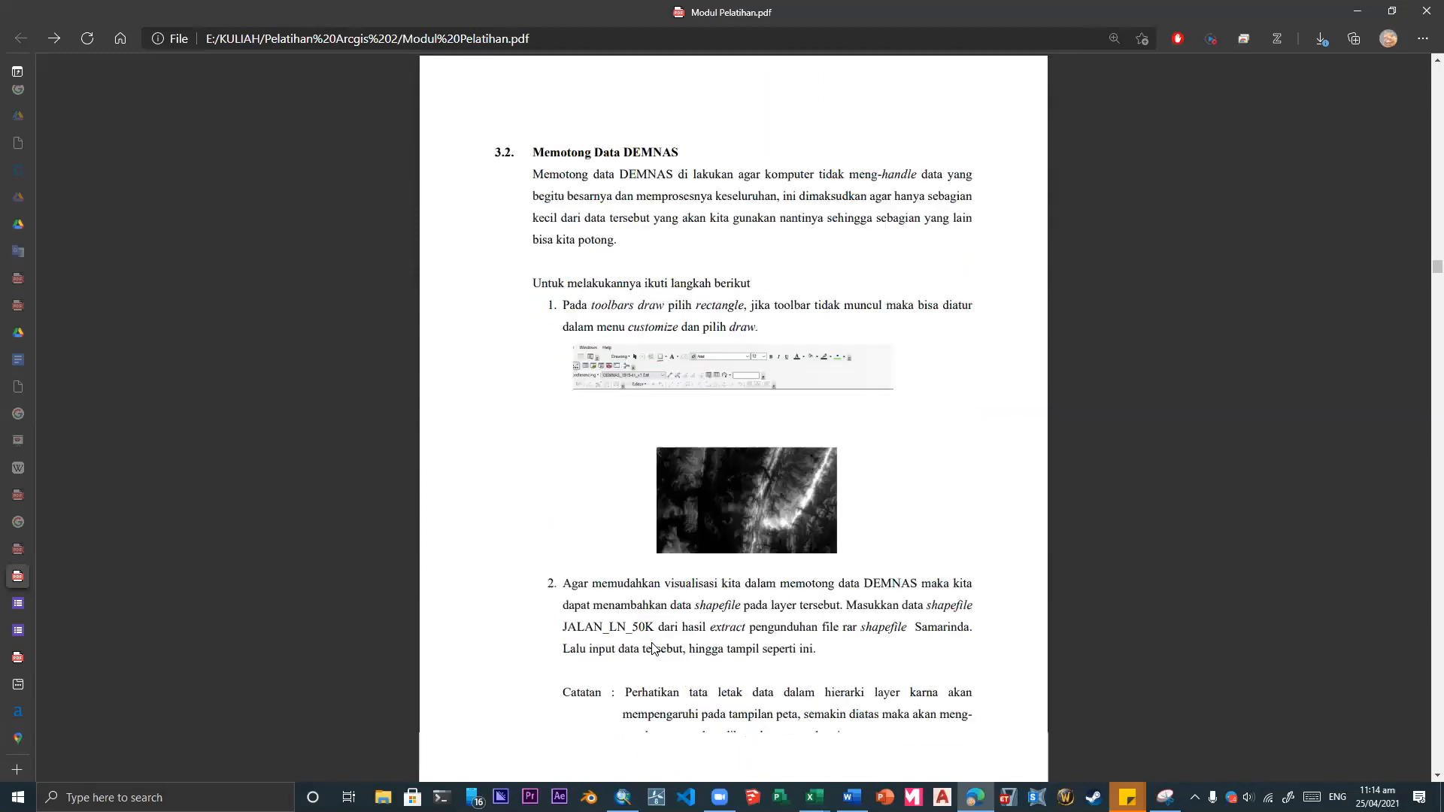
scroll(722, 641, "down", 20)
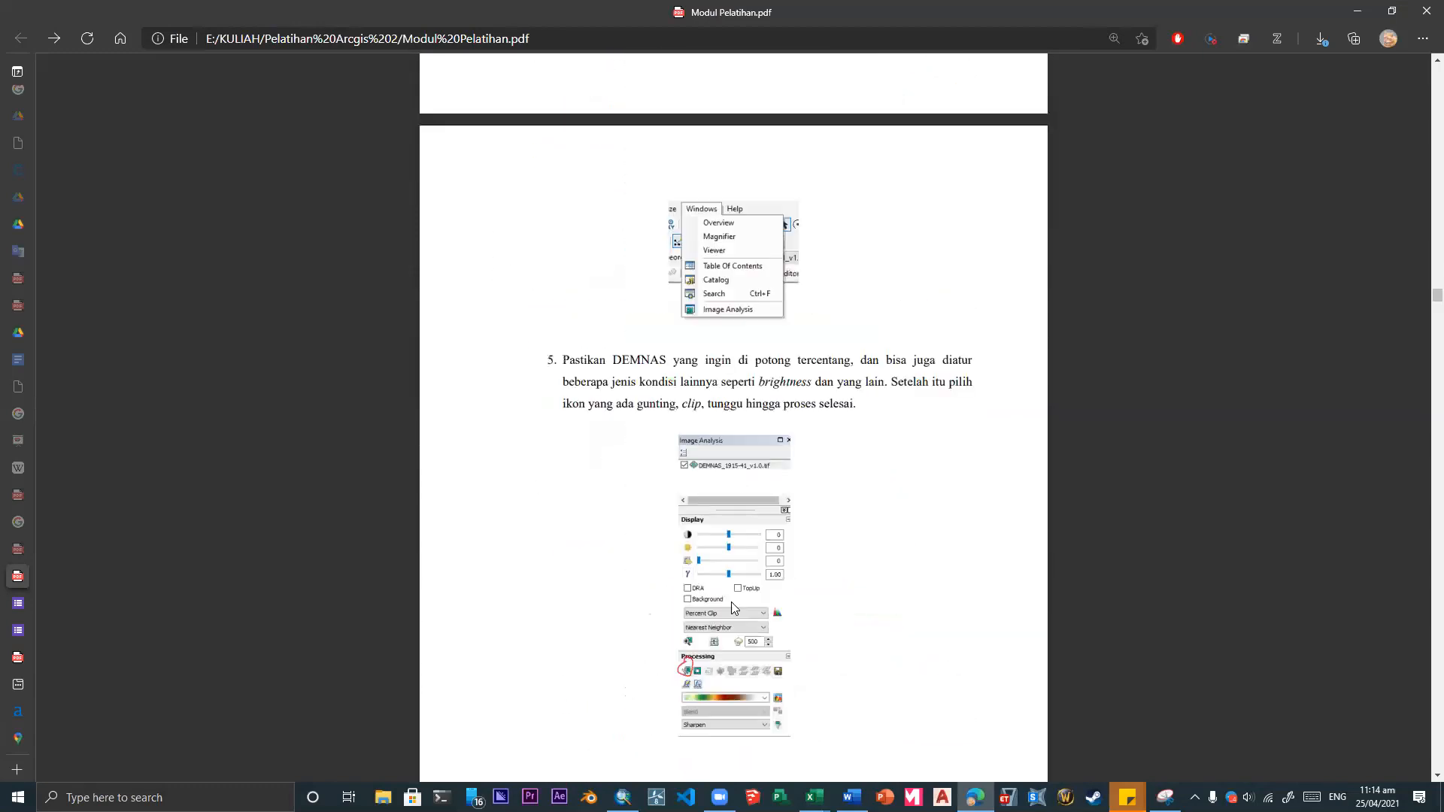
scroll(779, 497, "down", 5)
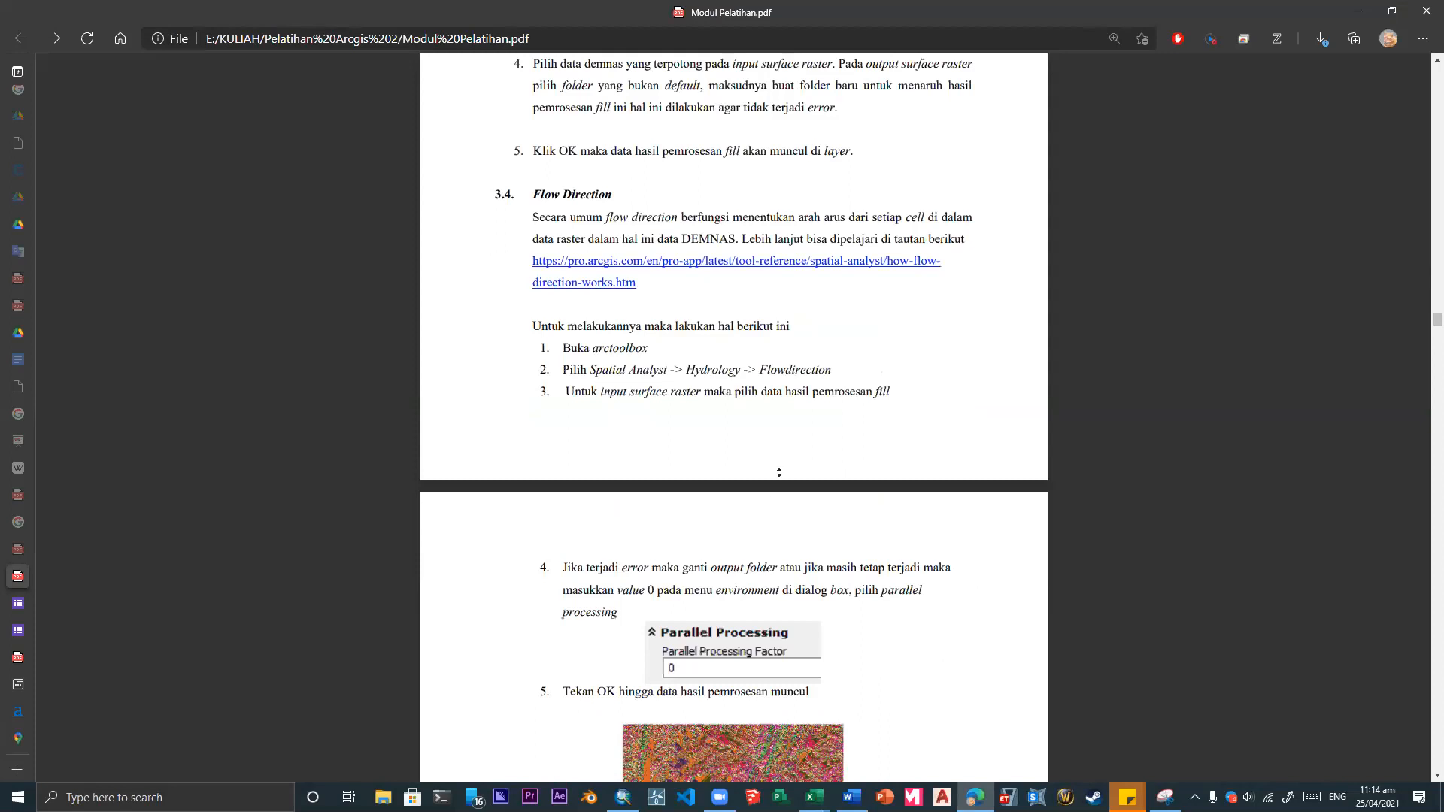
scroll(783, 376, "up", 9)
scroll(799, 312, "up", 2)
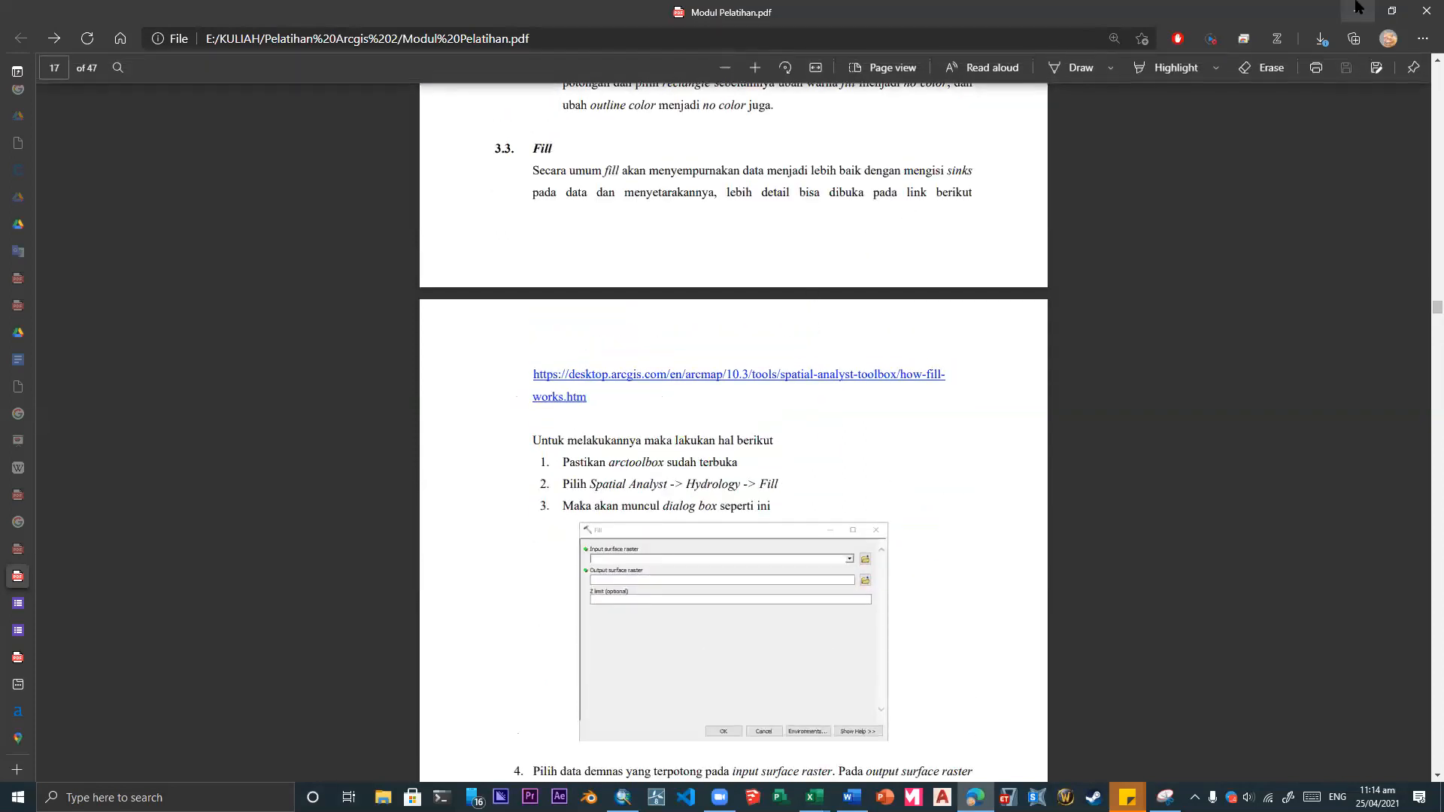
- Switch to ArcMap, open the Hydrology Fill tool in Spatial Analyst, and choose DEMNAS POTONGAN as the input surface raster
key("alt+Tab")
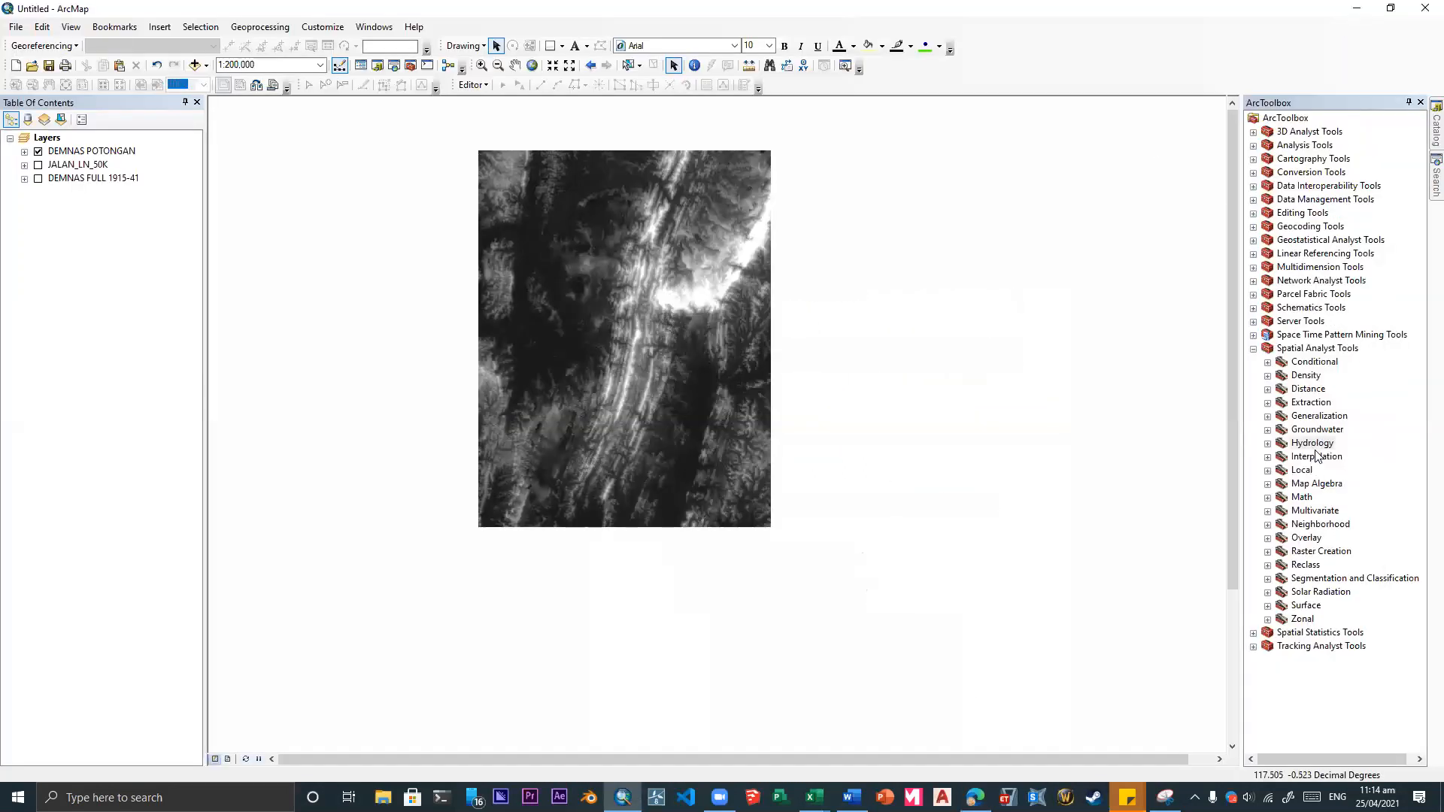
double_click(1284, 443)
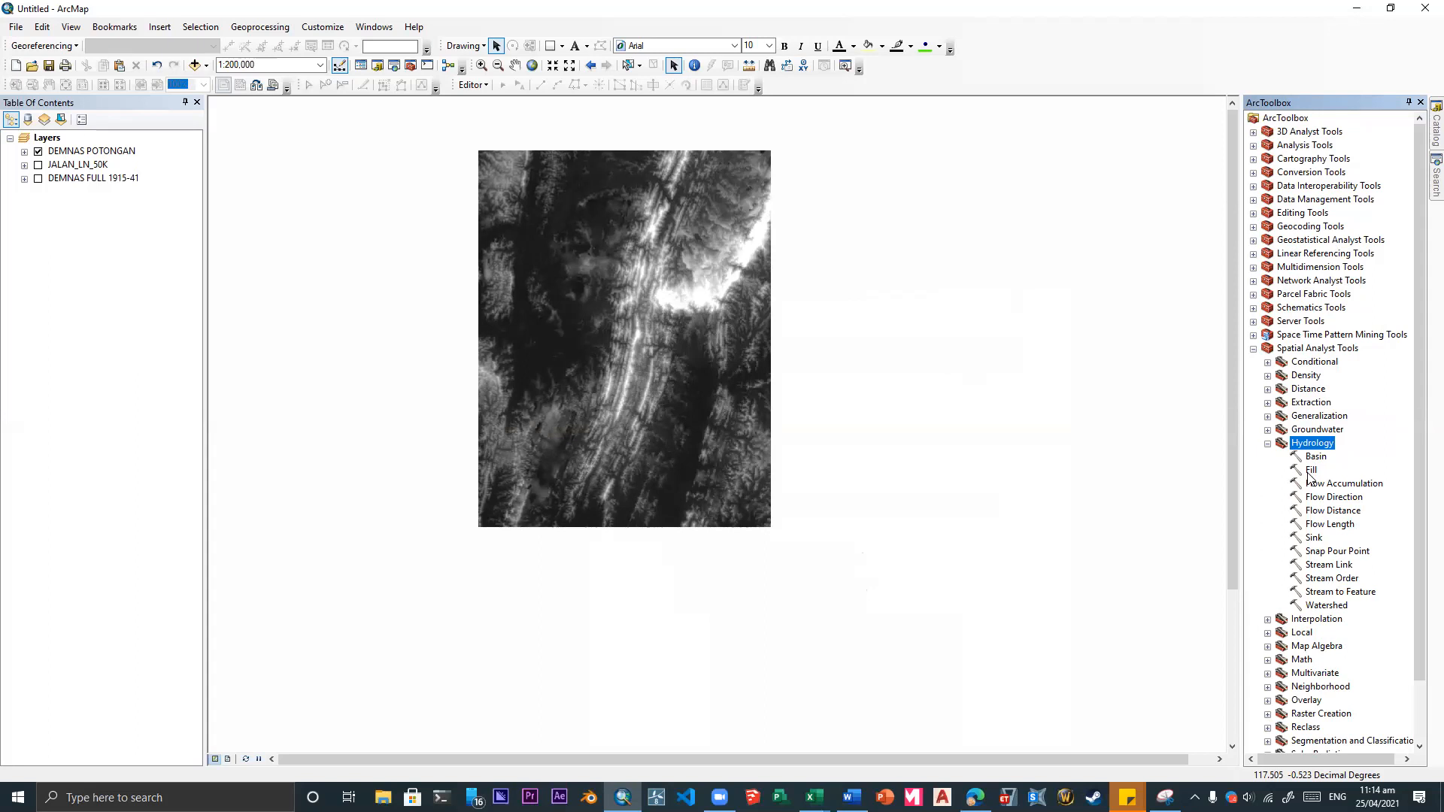
double_click(1310, 471)
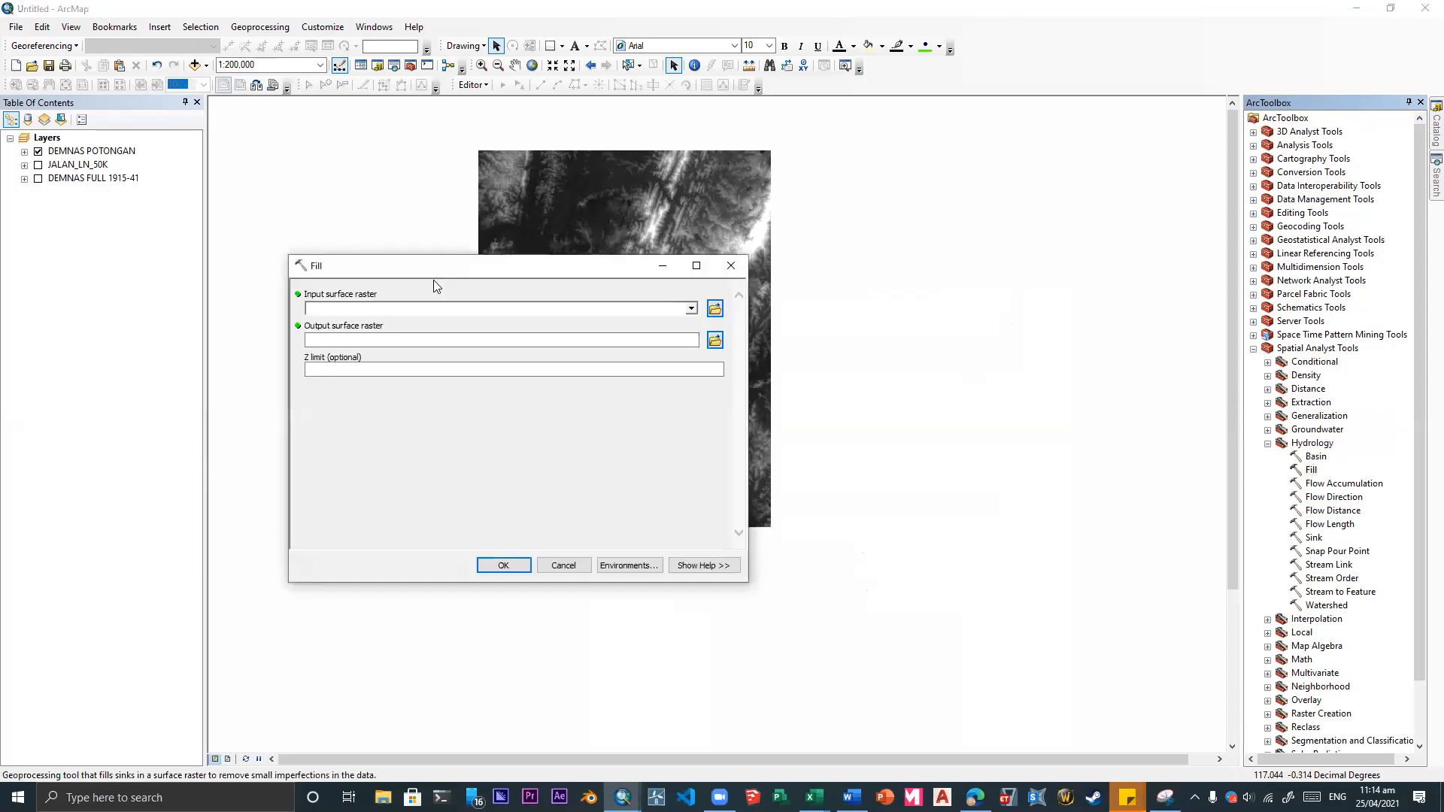
left_click(692, 310)
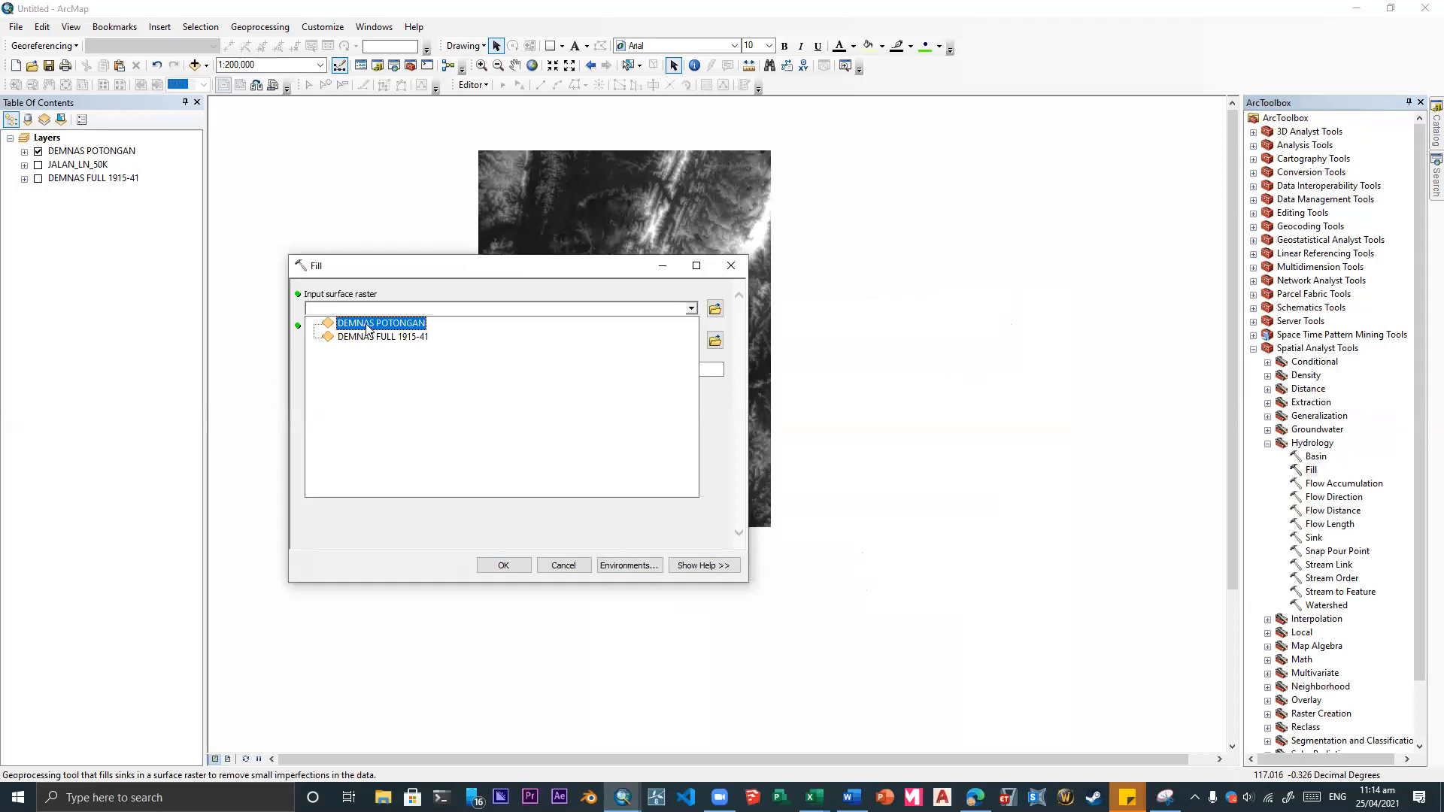
left_click(365, 324)
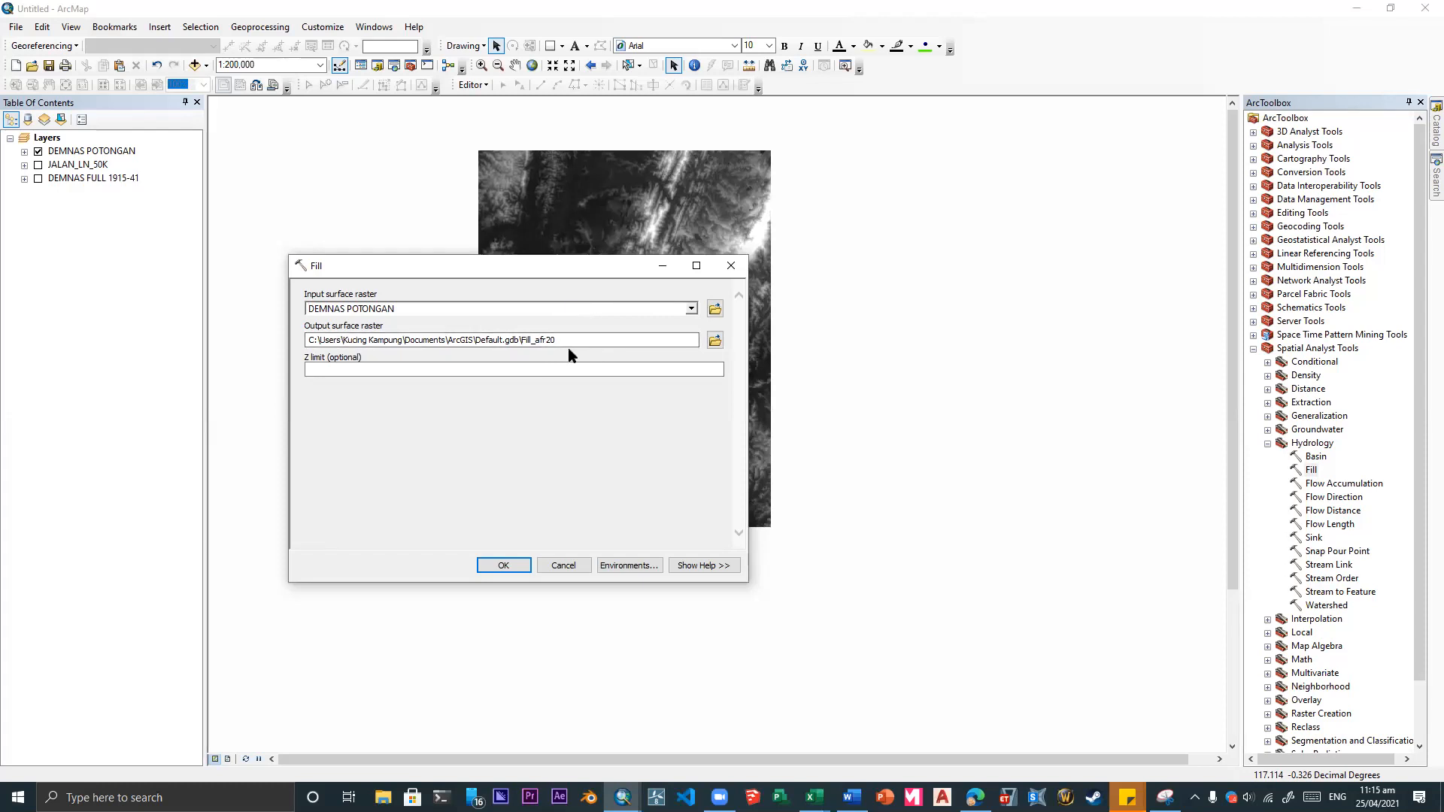
left_click(719, 332)
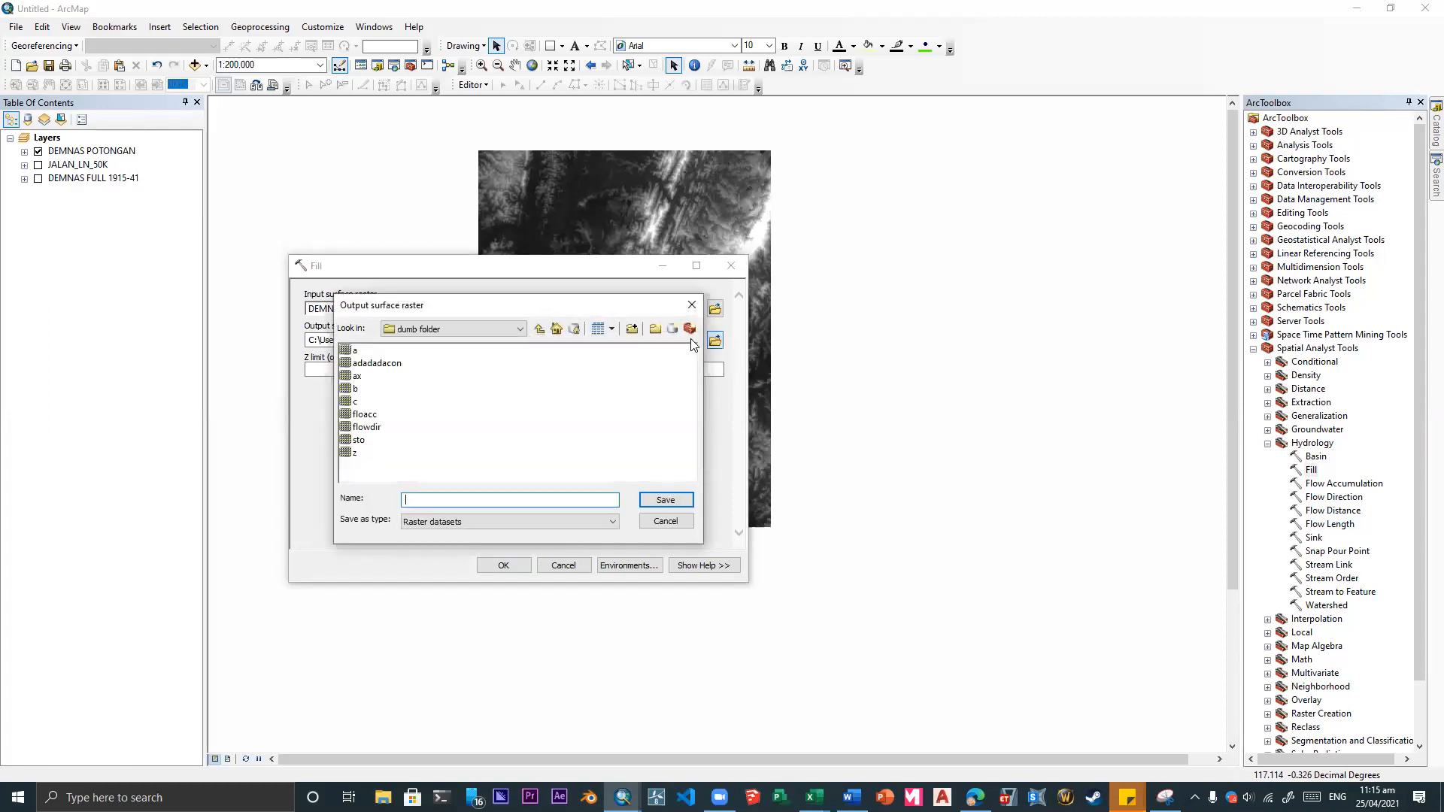
left_click(479, 328)
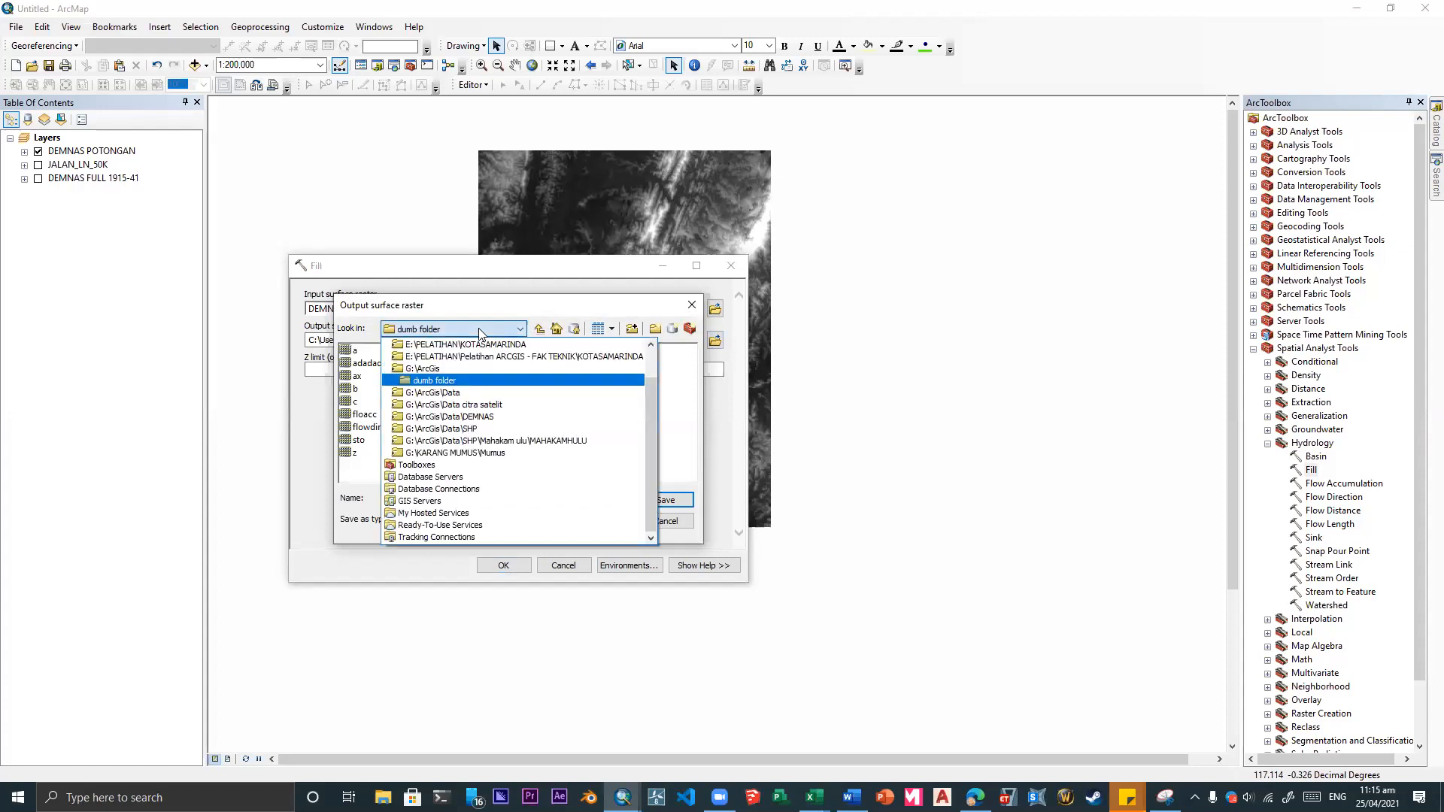
left_click(482, 384)
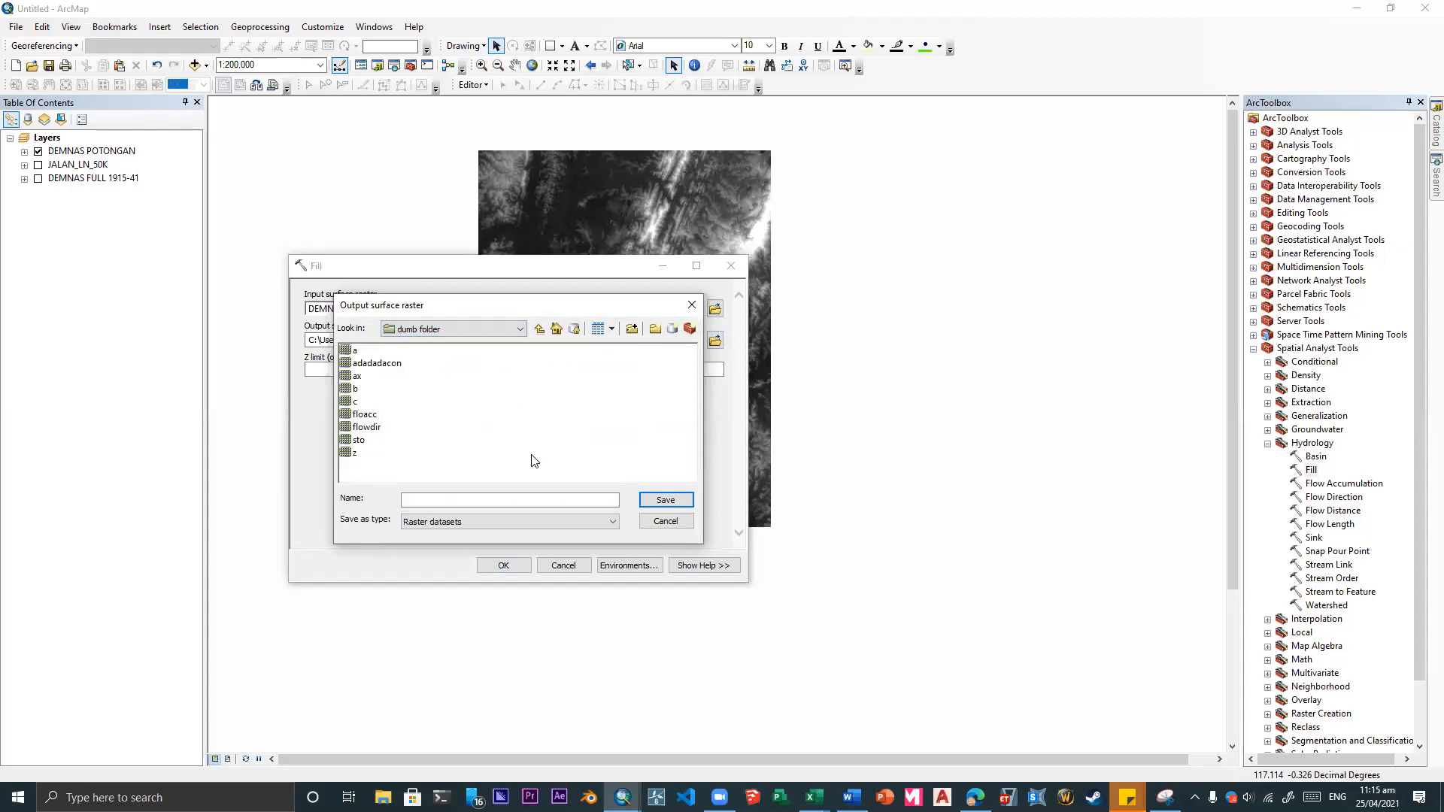
left_click(656, 524)
- Clear the Parallel Processing Factor in the Fill tool's environment settings
left_click(629, 565)
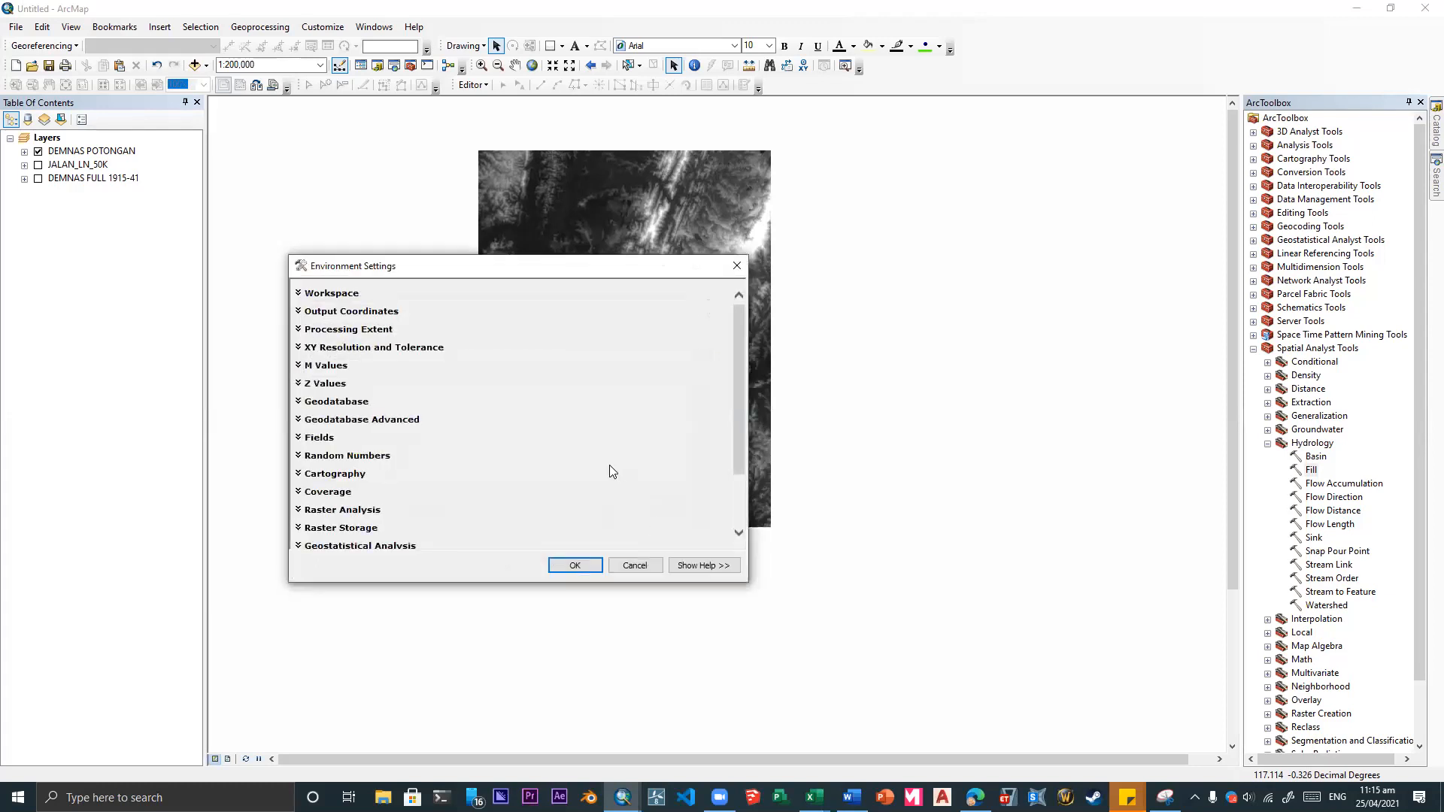
scroll(407, 515, "down", 3)
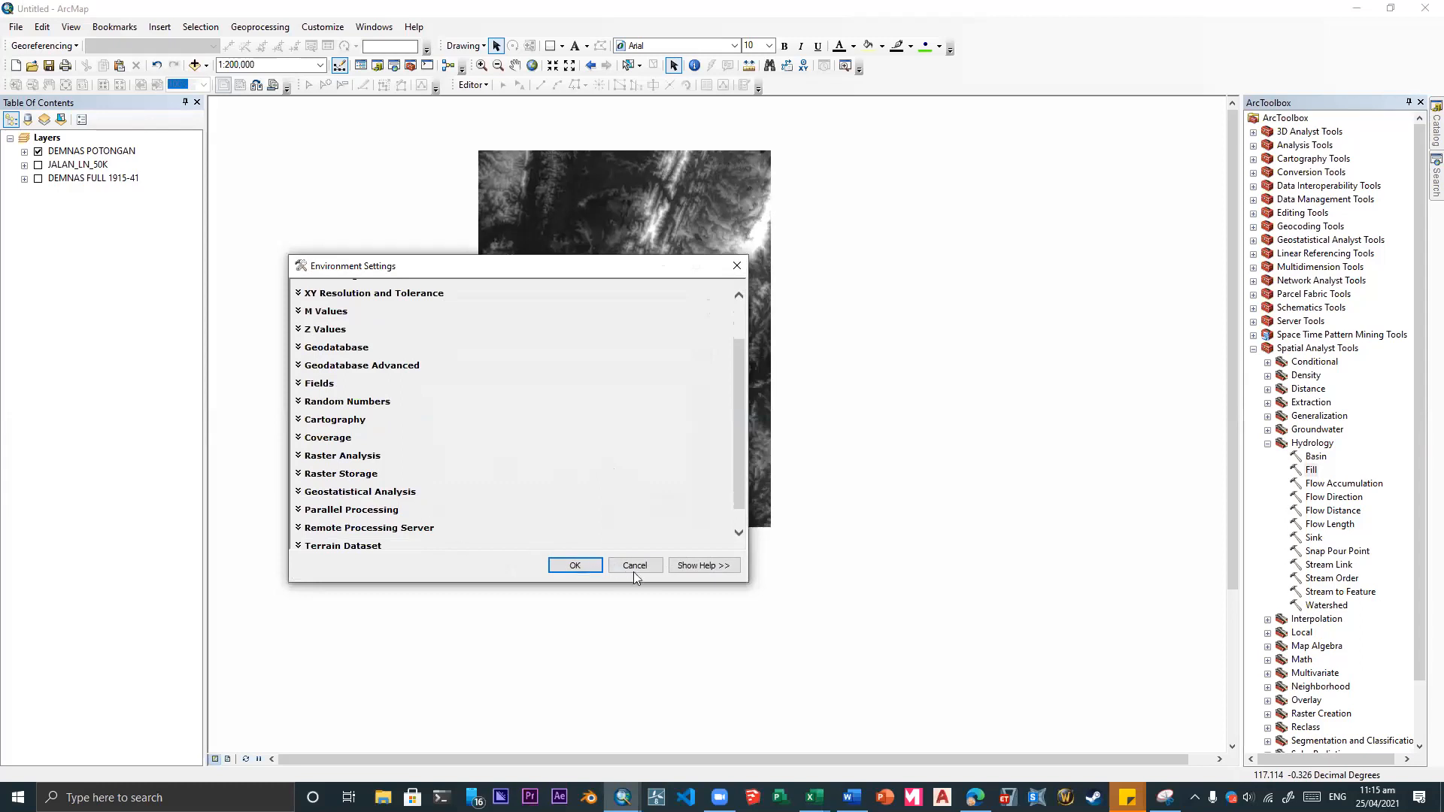
left_click(633, 570)
left_click(628, 565)
scroll(493, 507, "down", 2)
scroll(495, 509, "down", 1)
left_click(380, 512)
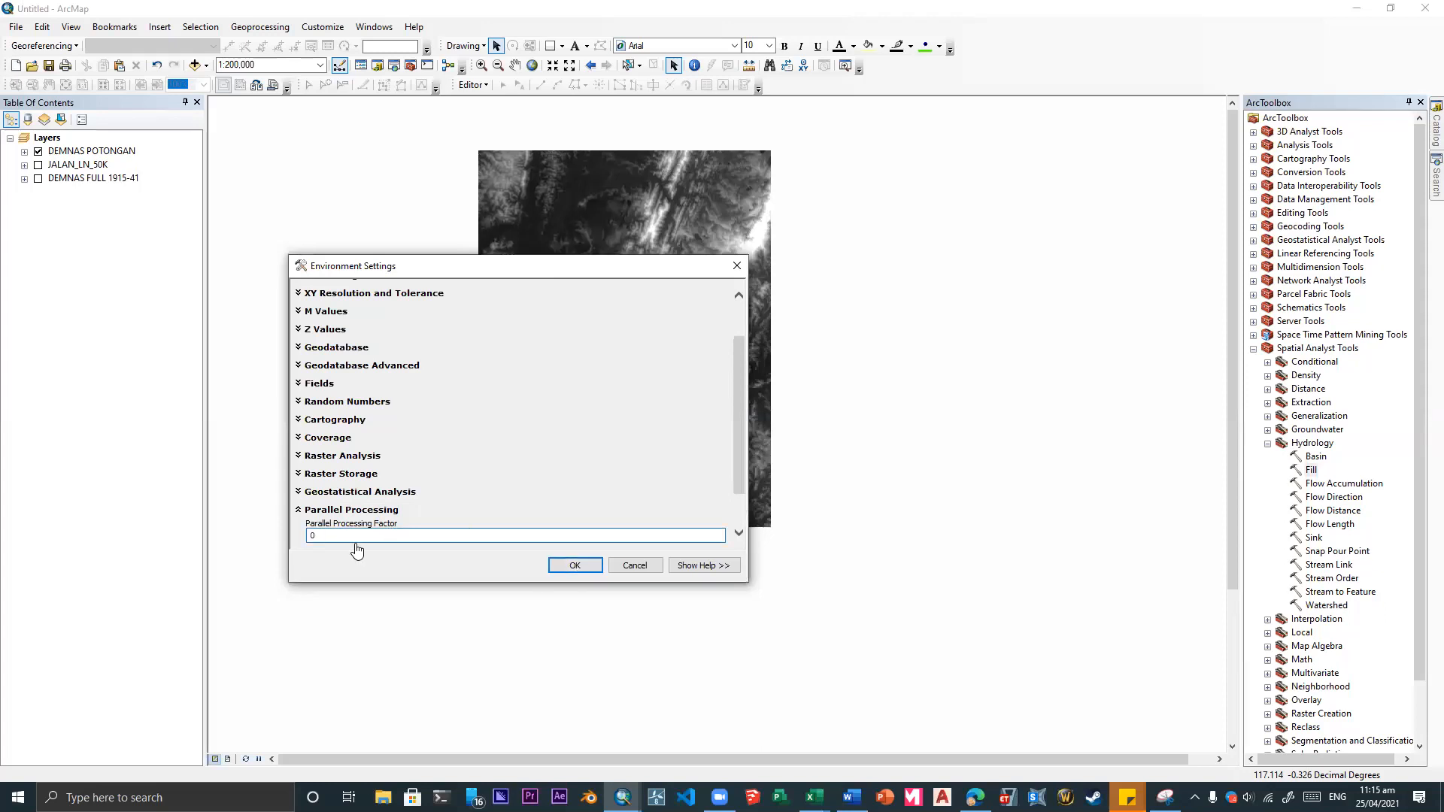
key("BackSpace")
left_click(574, 565)
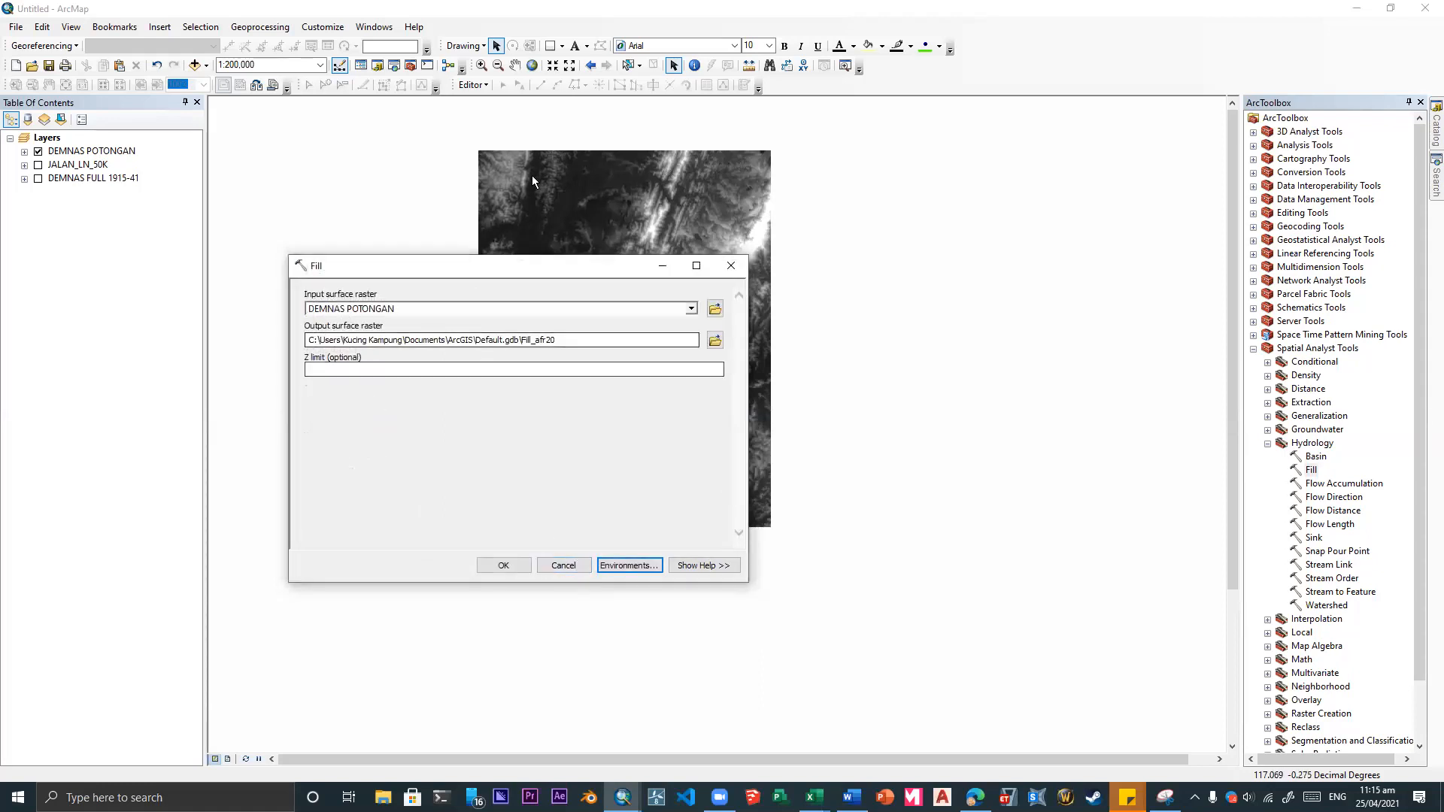
- Try to run Fill on DEMNAS POTONGAN with the default geodatabase output, and close the progress report
left_click_drag(557, 265, 1078, 229)
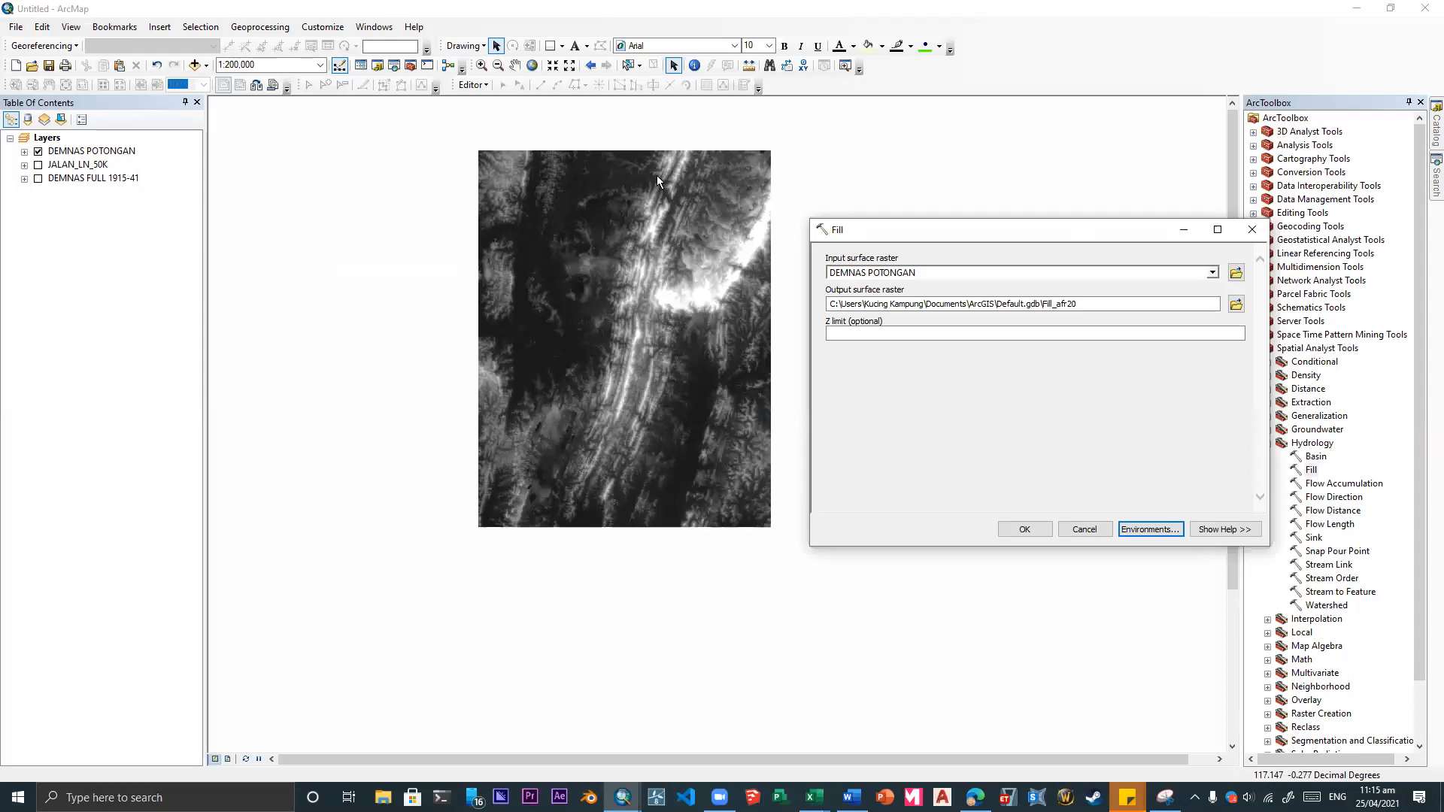
left_click(1023, 530)
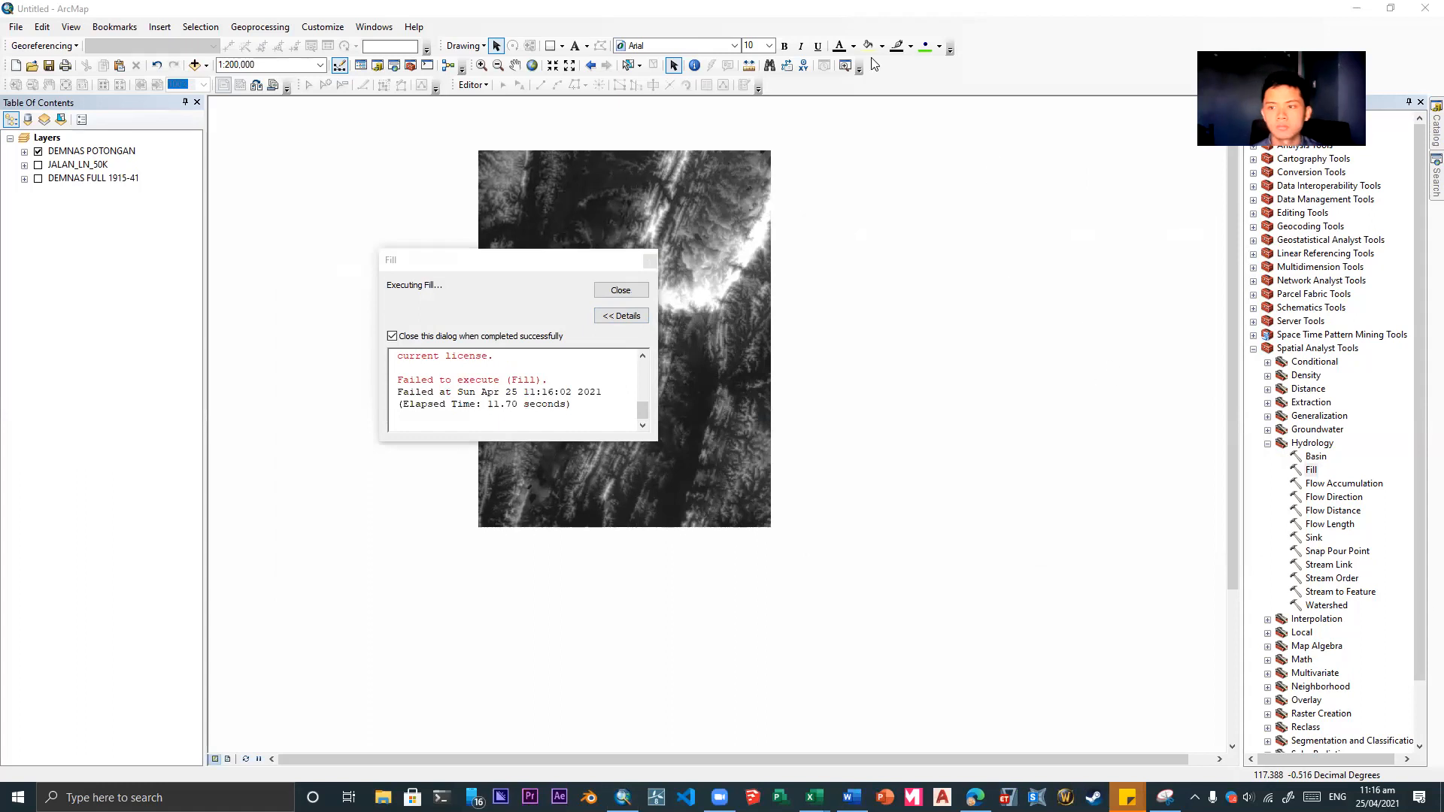
left_click(626, 292)
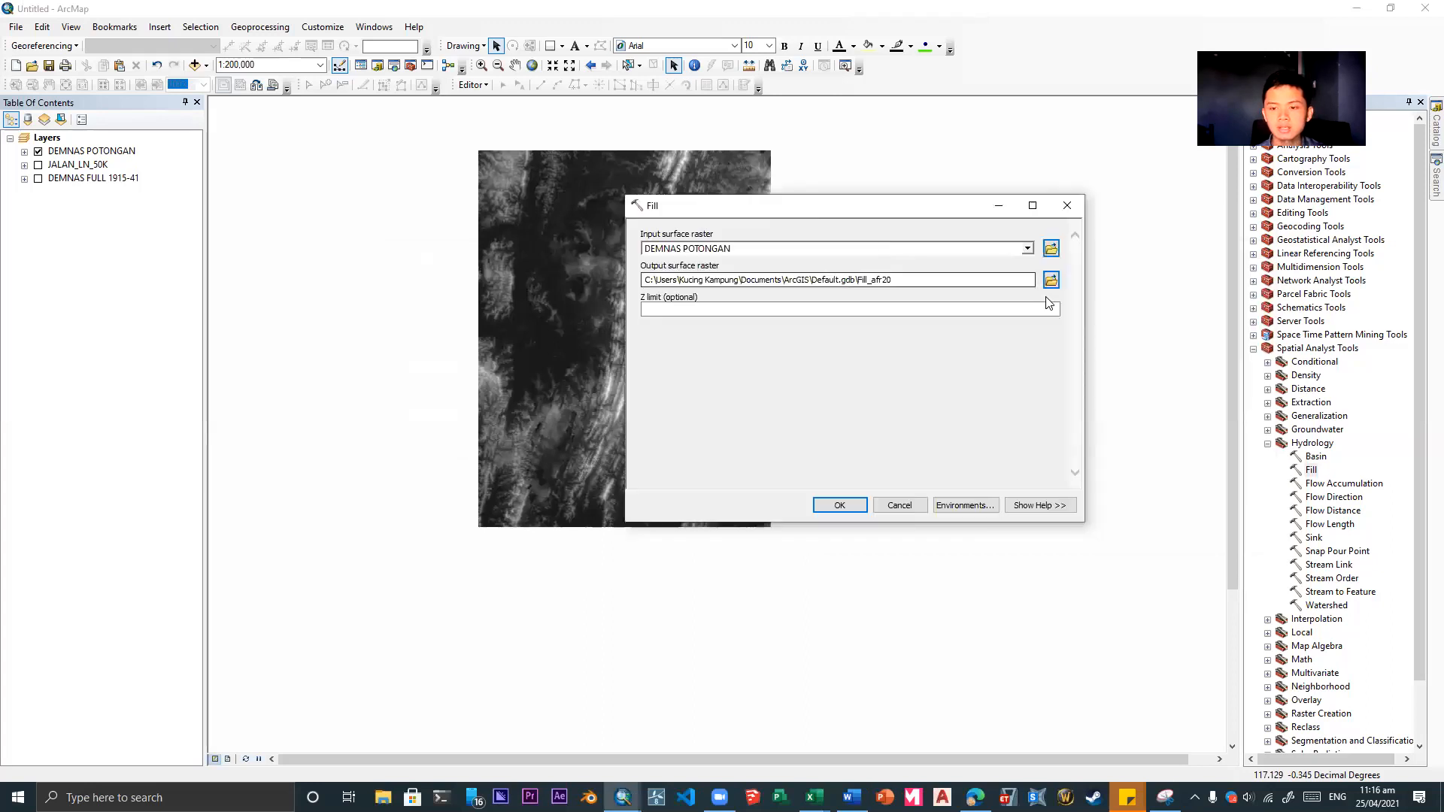
- Set the Fill output surface raster to Filldemnas, without a space, in G:\ArcGis\dumb folder
left_click(1051, 280)
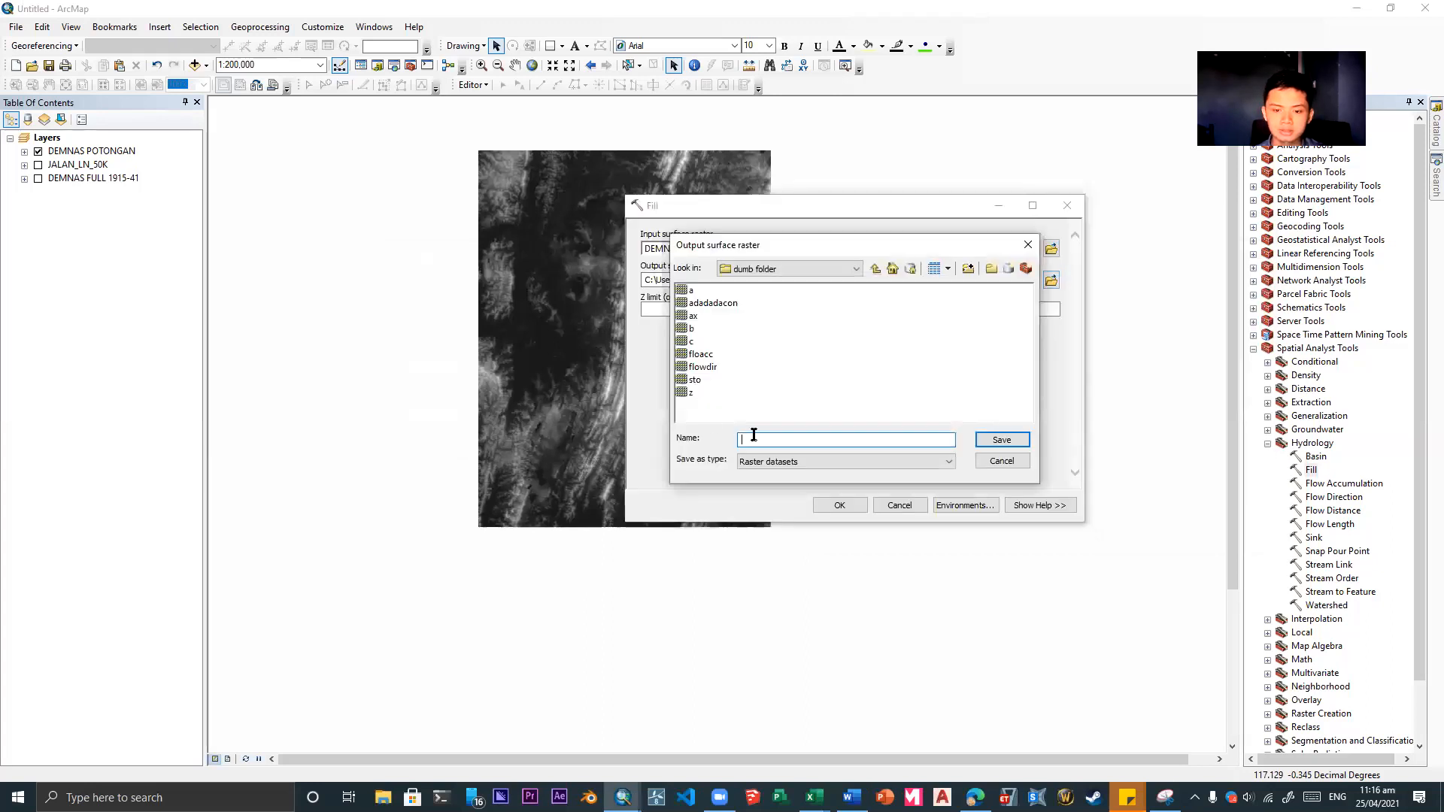
left_click(842, 270)
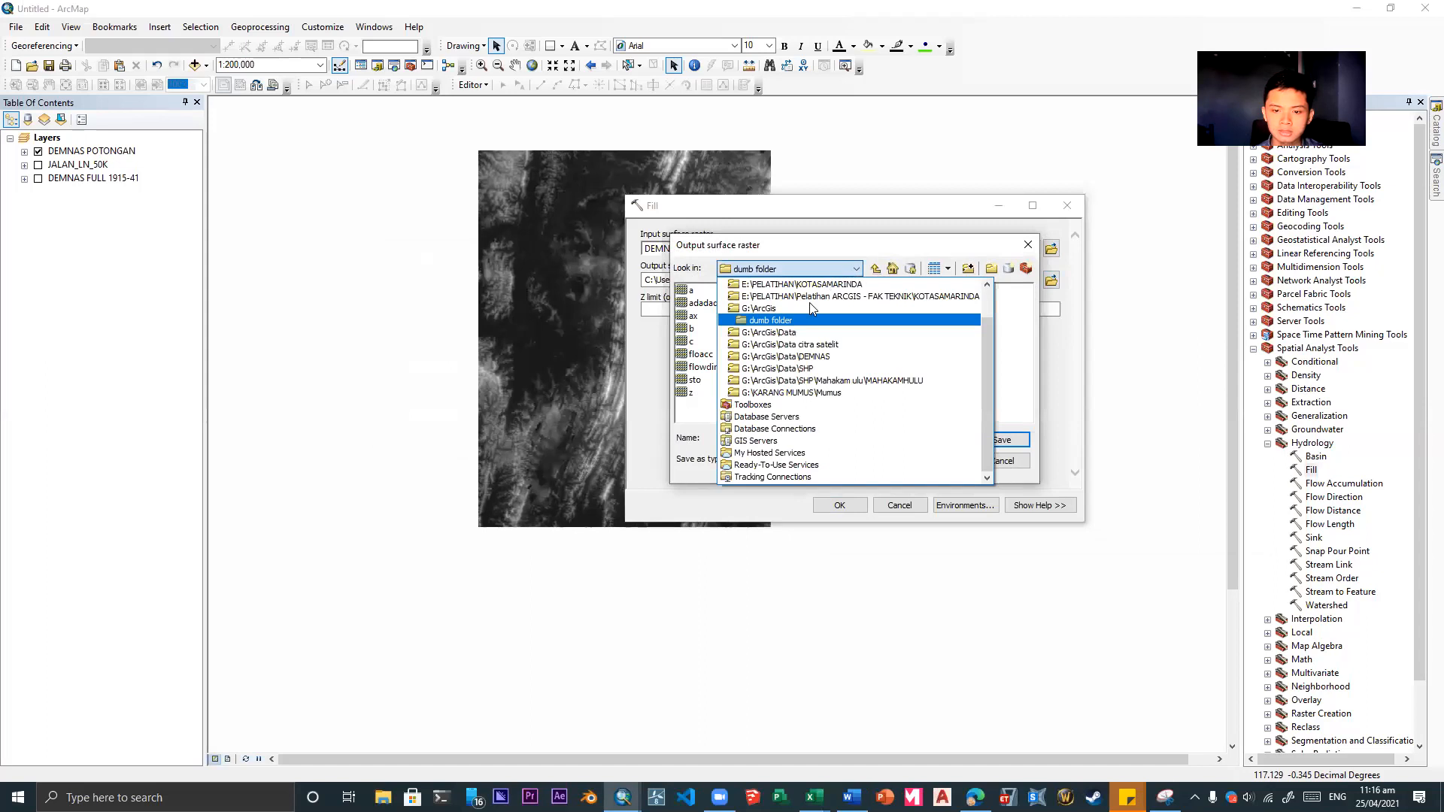
left_click(778, 321)
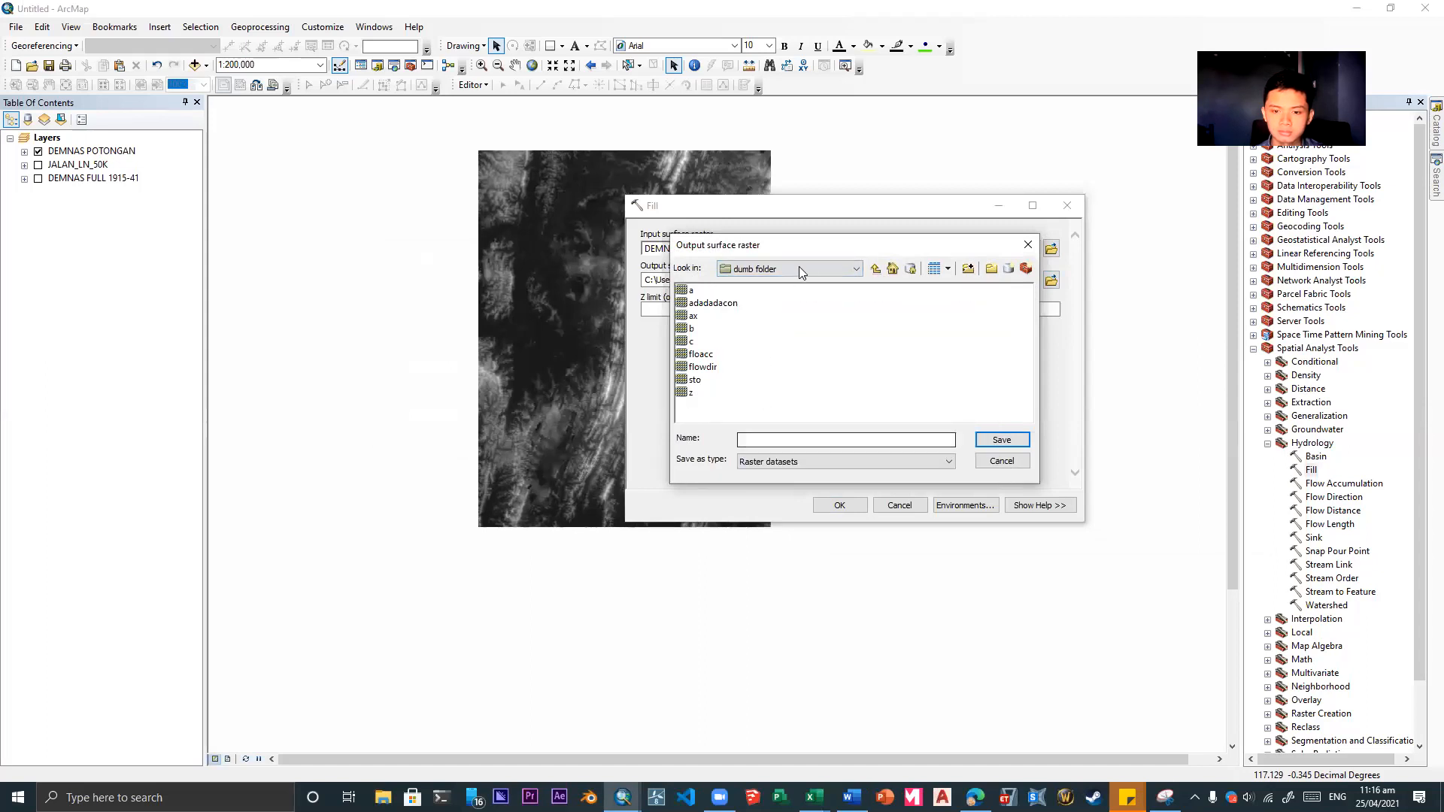
left_click(788, 439)
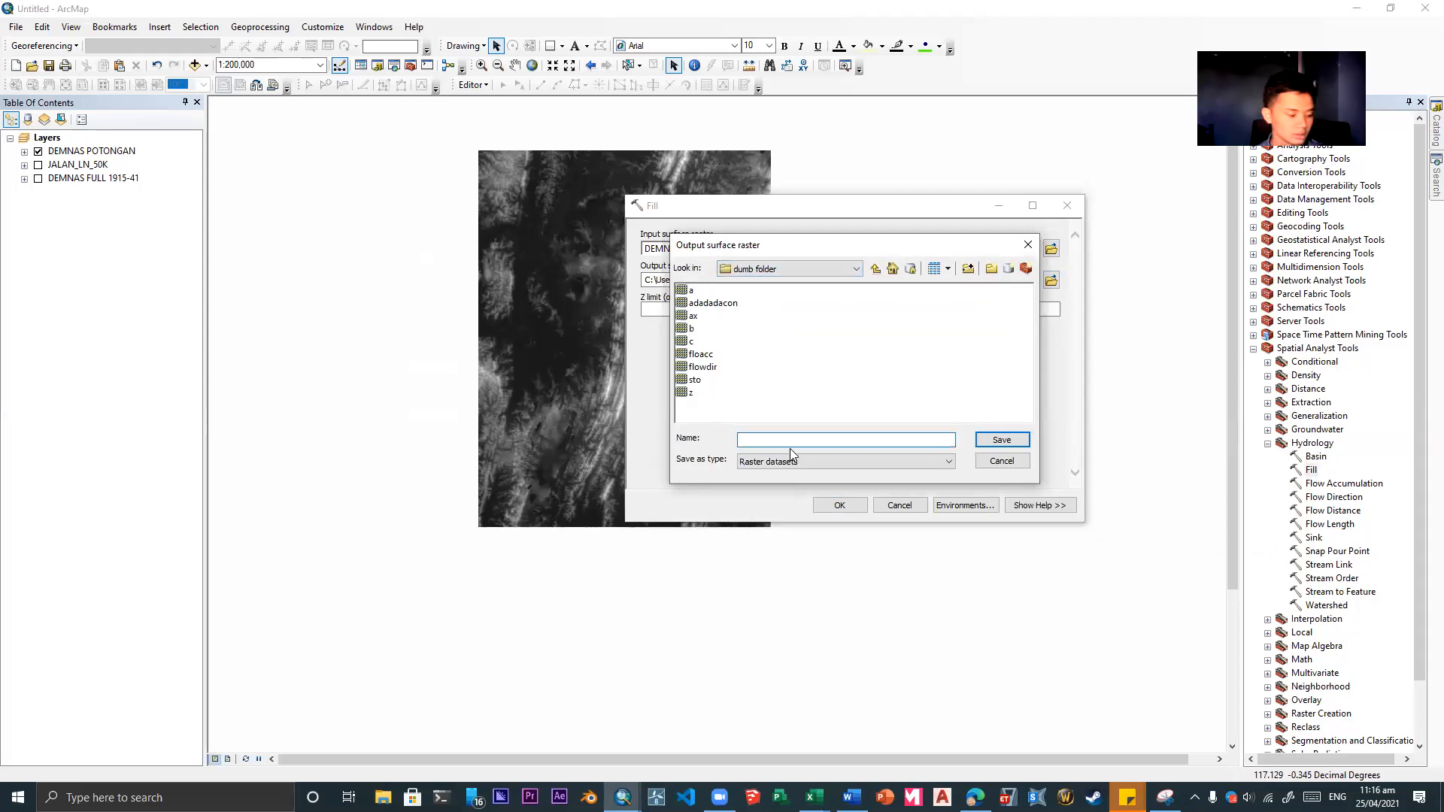
type("Fill demnas")
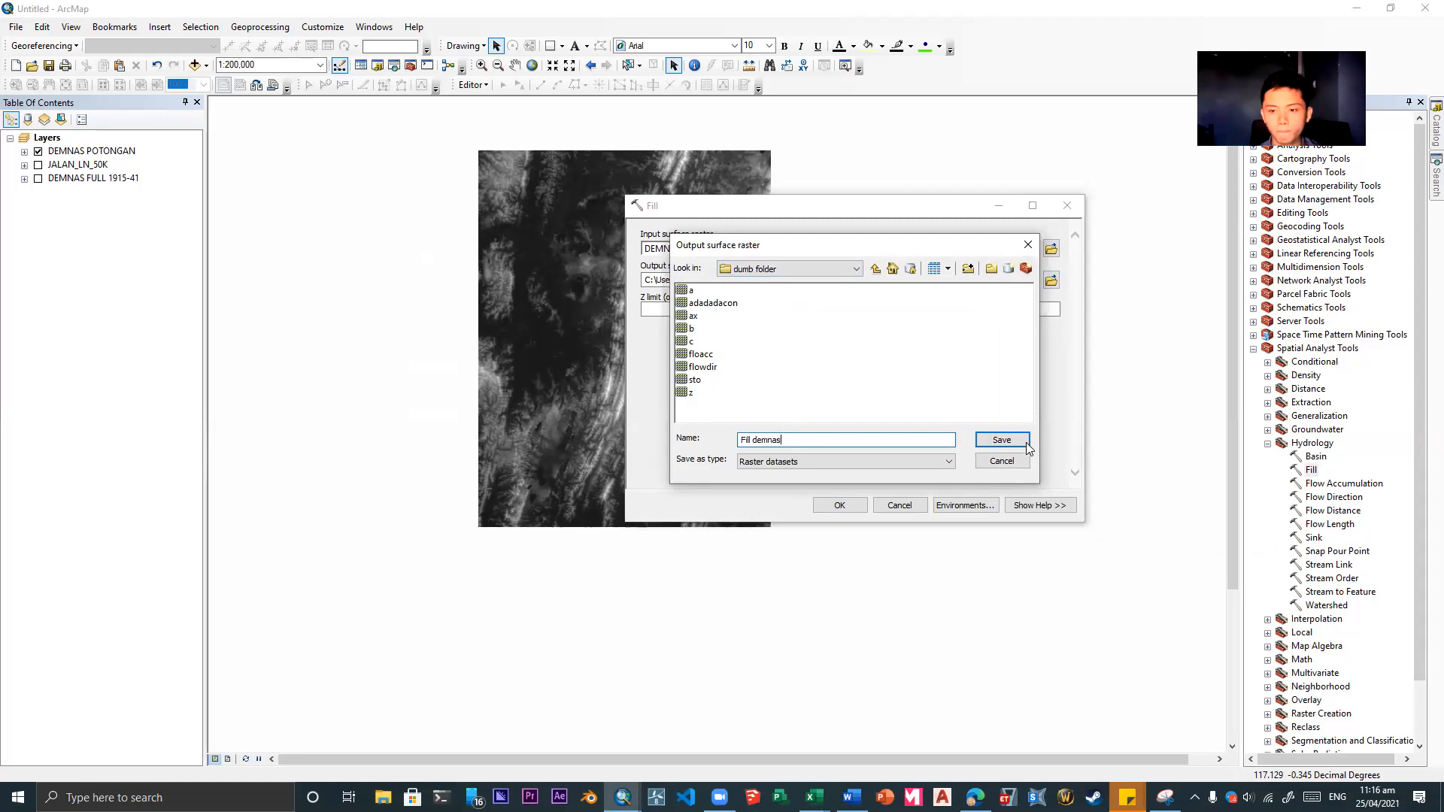
left_click(986, 441)
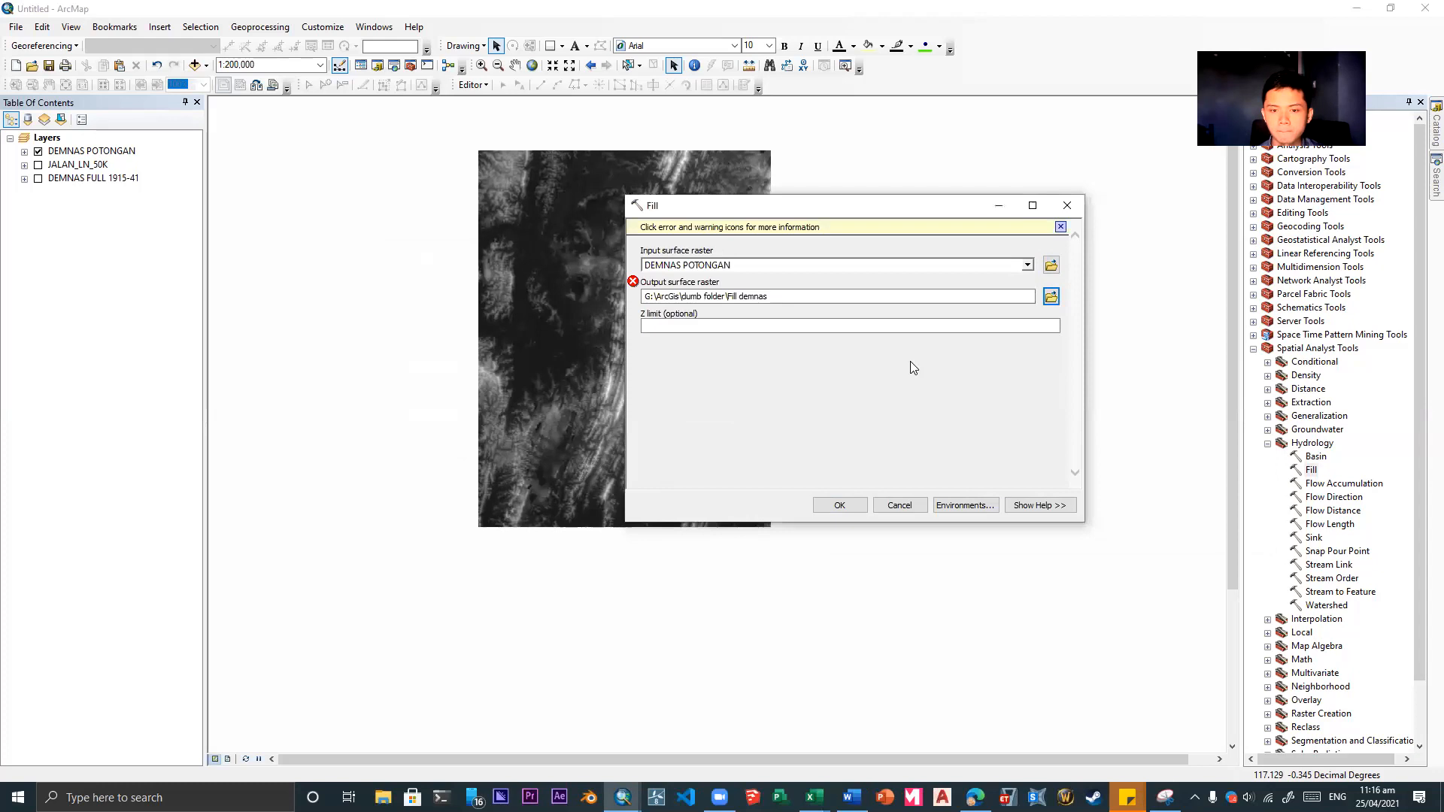
left_click(847, 292)
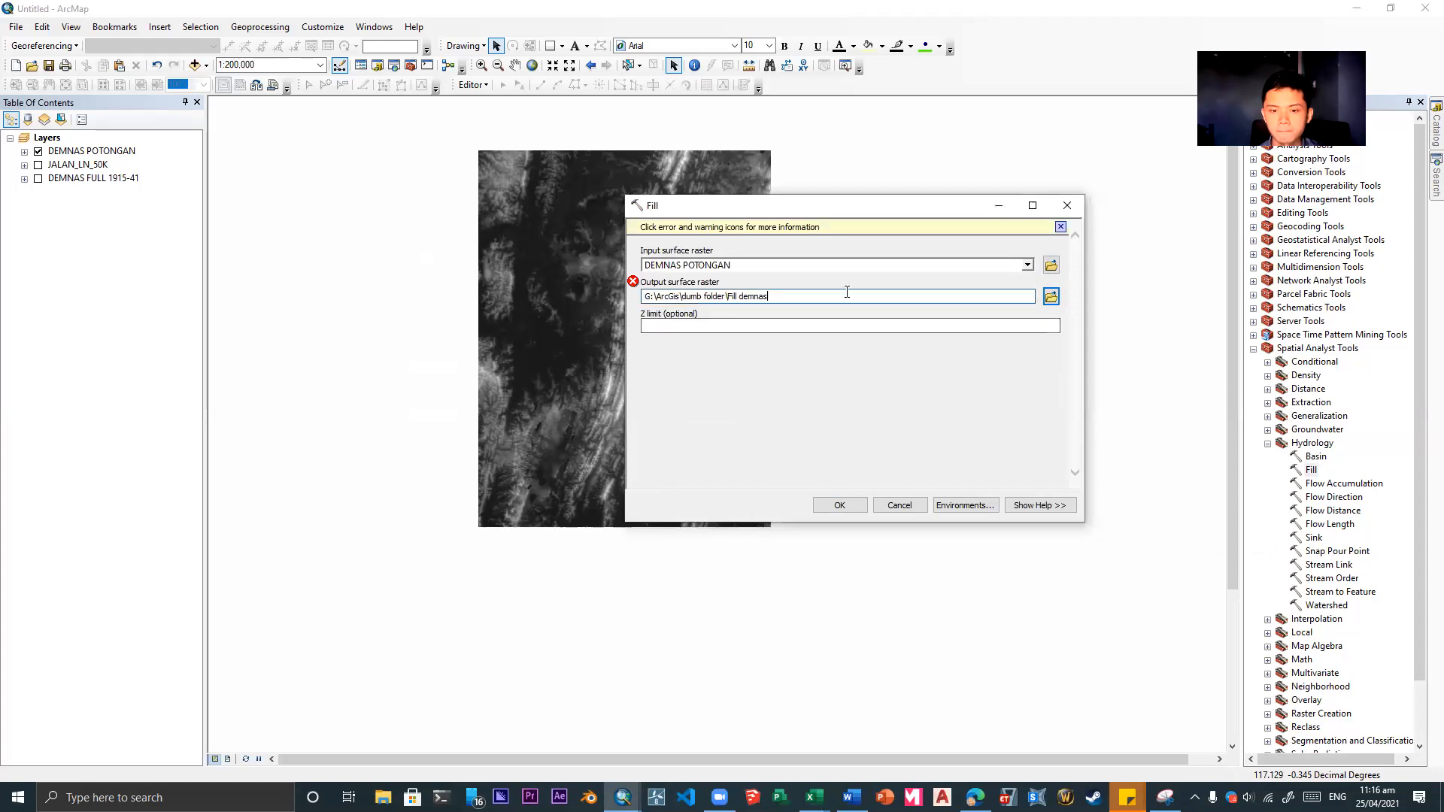
left_click(746, 294)
key("BackSpace")
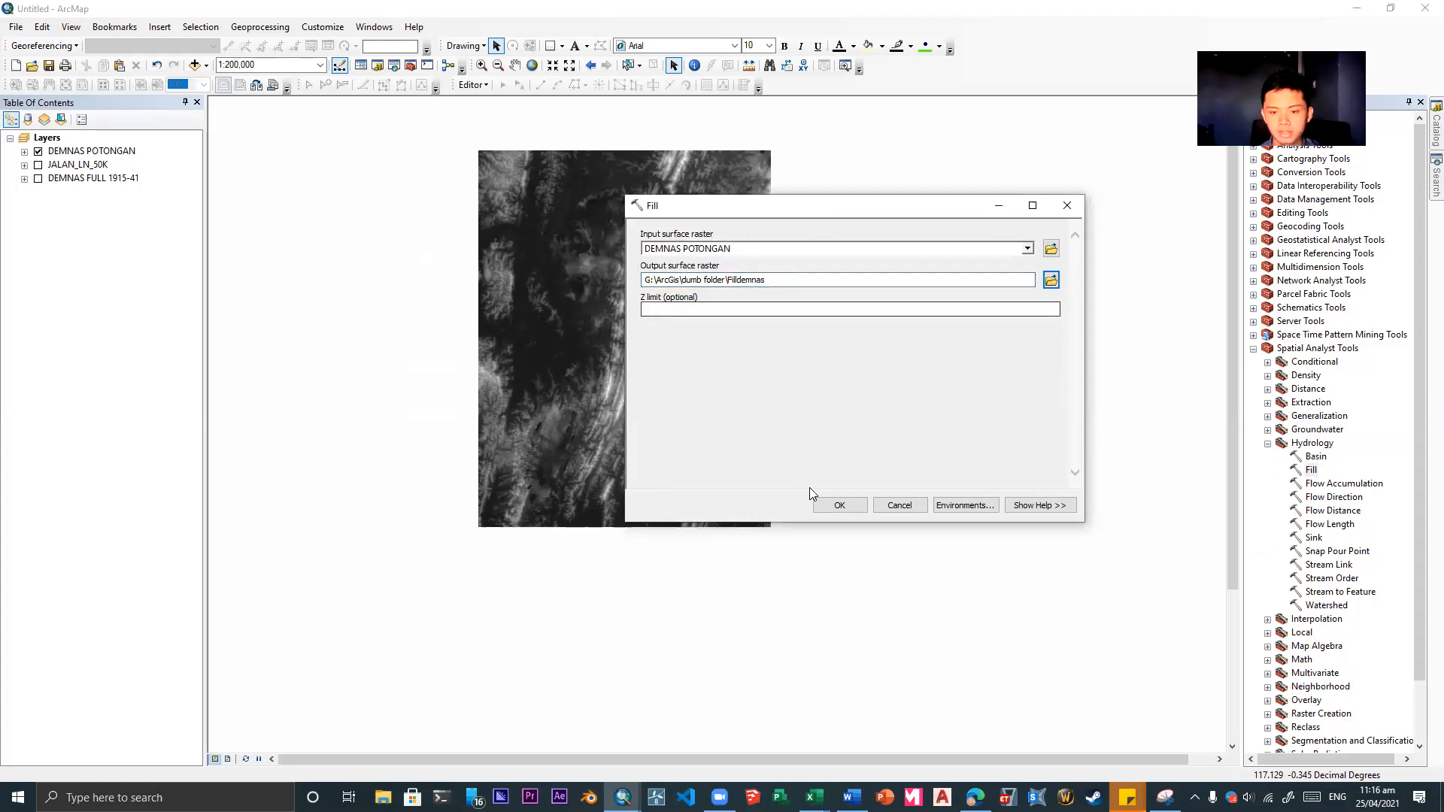
- Run Fill to the new output, stopping once to recheck the Parallel Processing Factor before executing it again
left_click(831, 502)
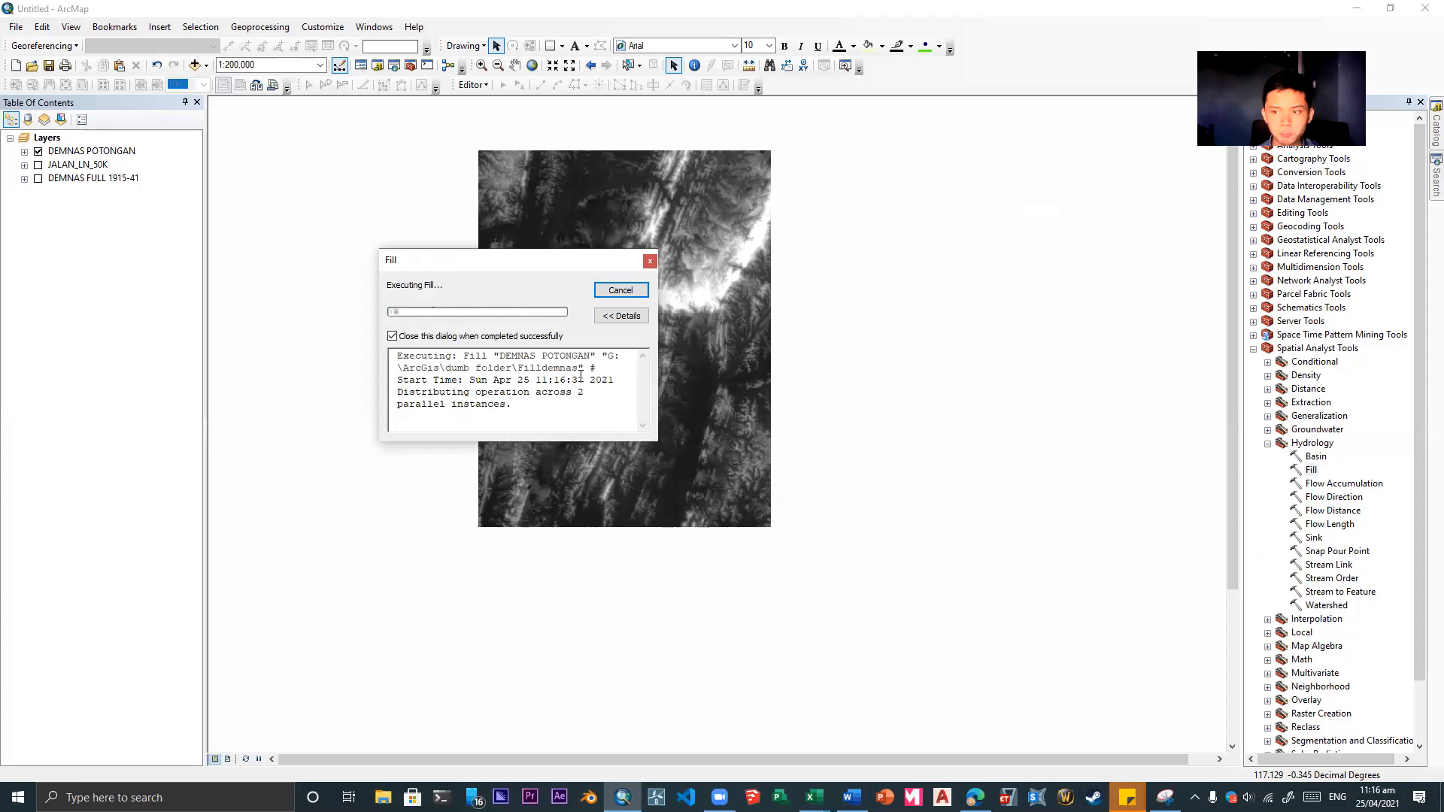
left_click(635, 290)
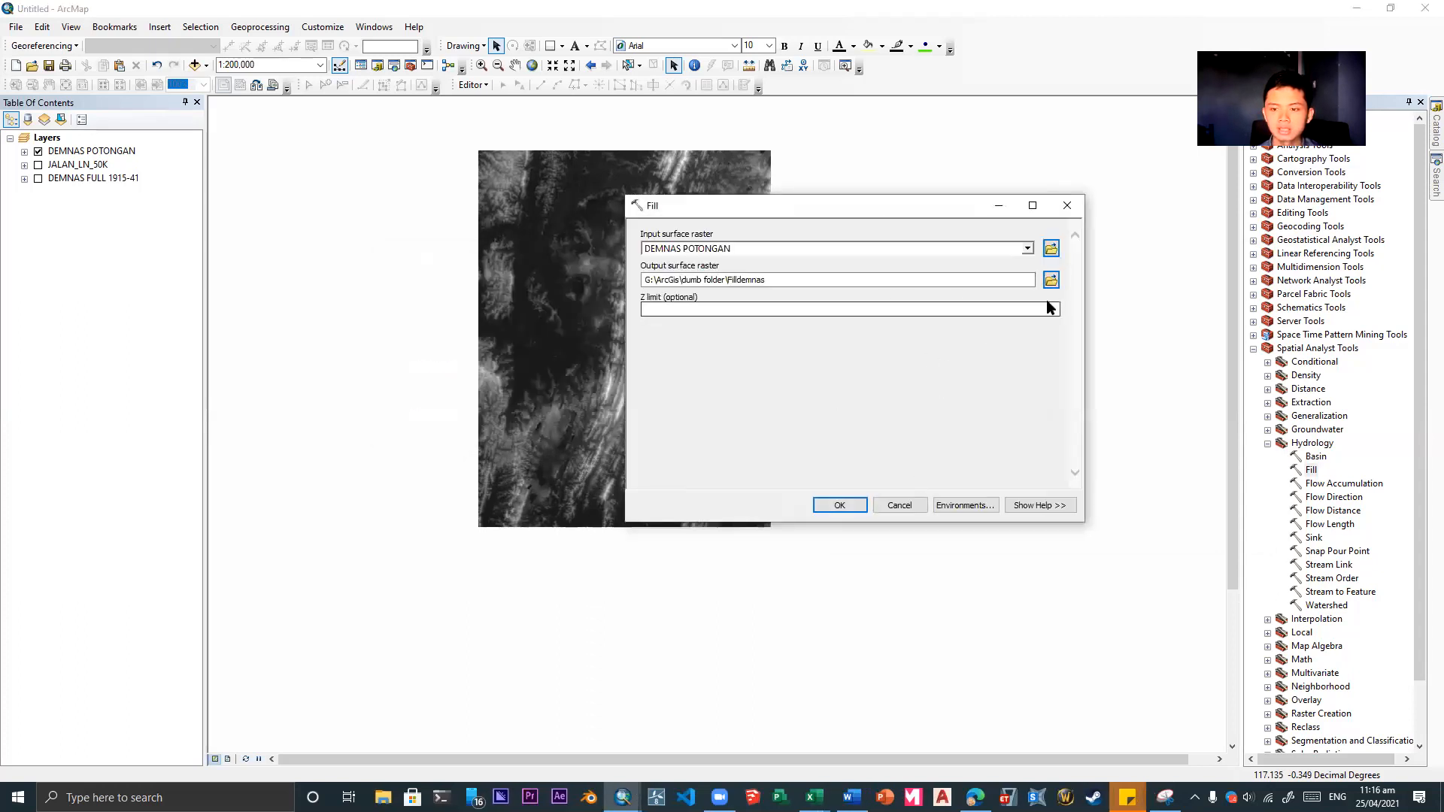
left_click(972, 506)
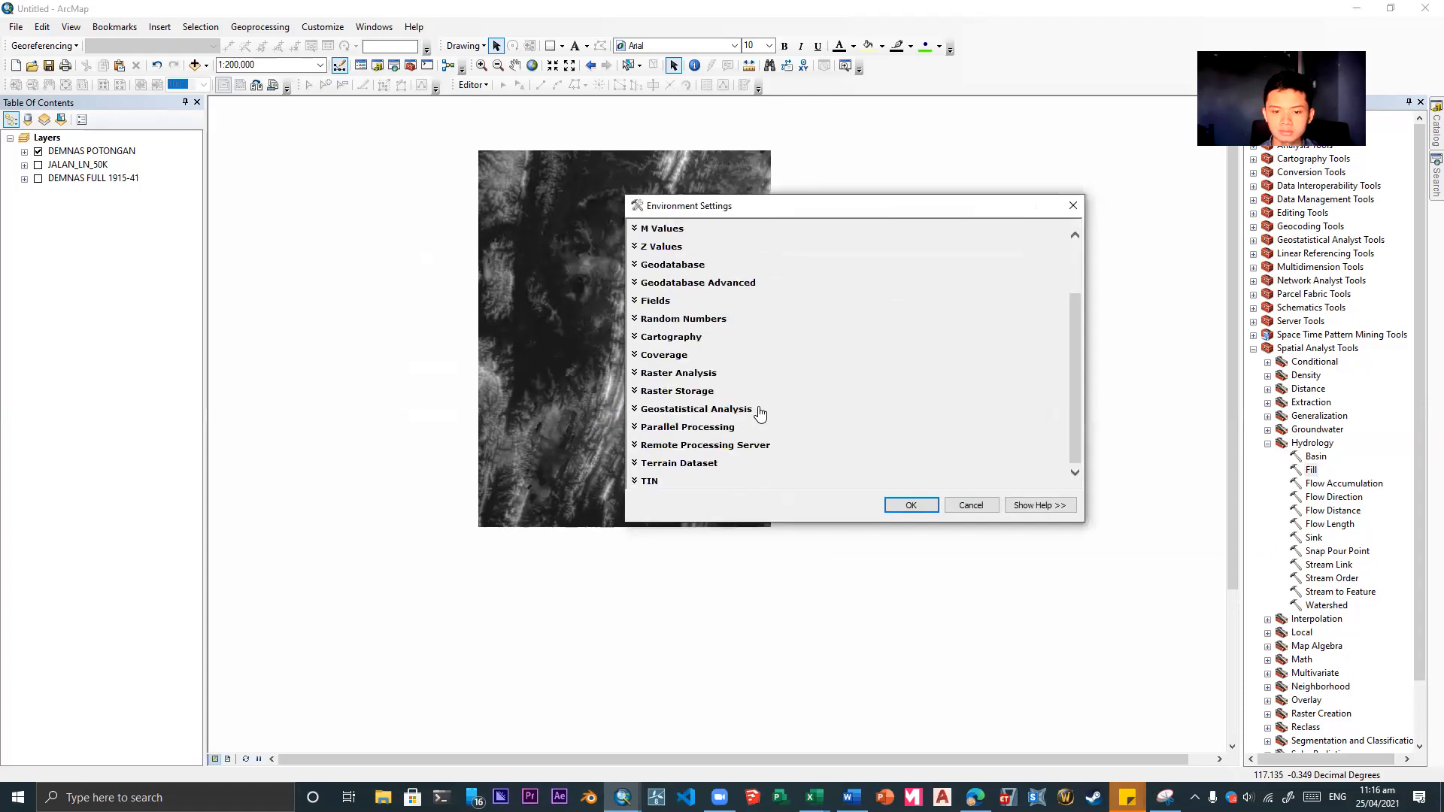
left_click(706, 427)
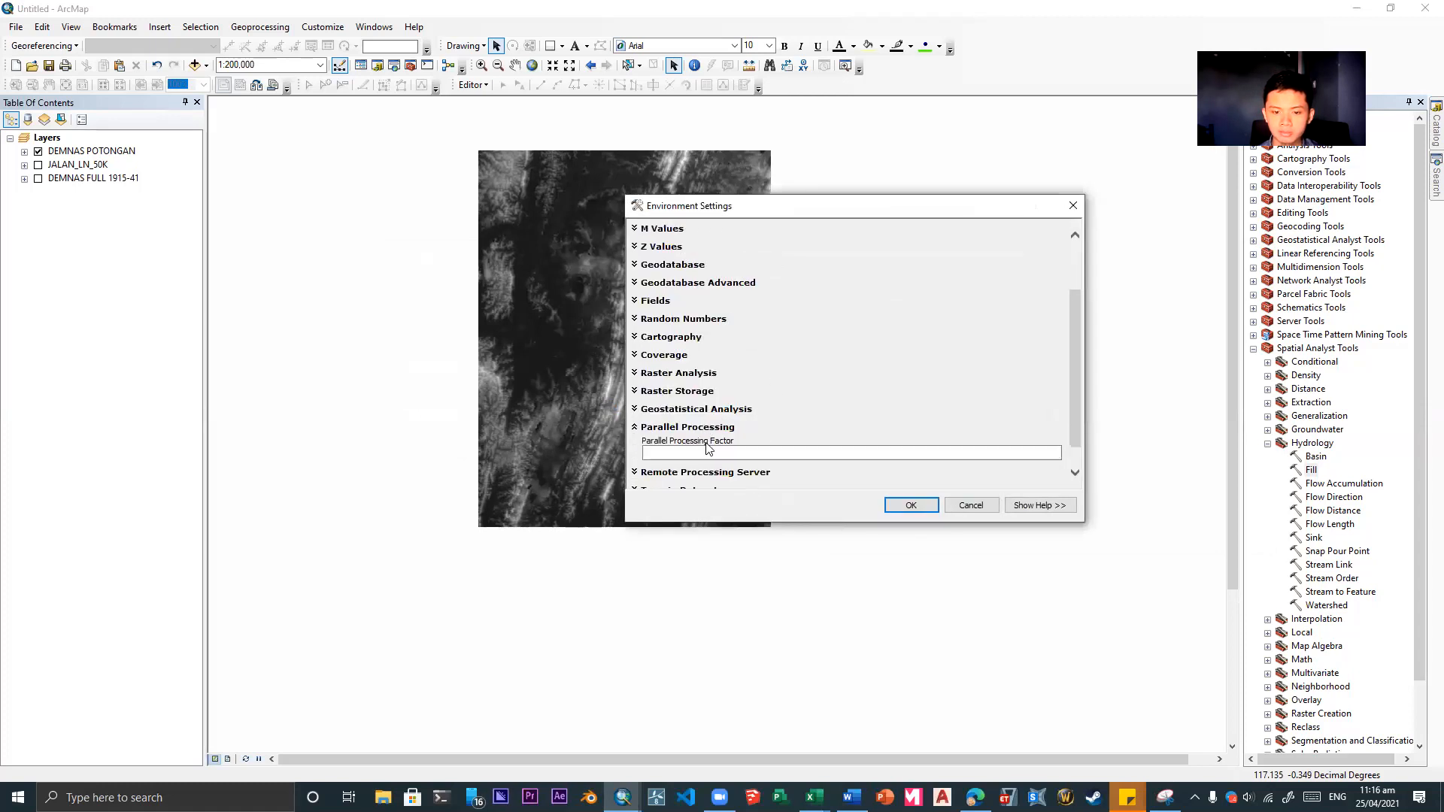
left_click(914, 507)
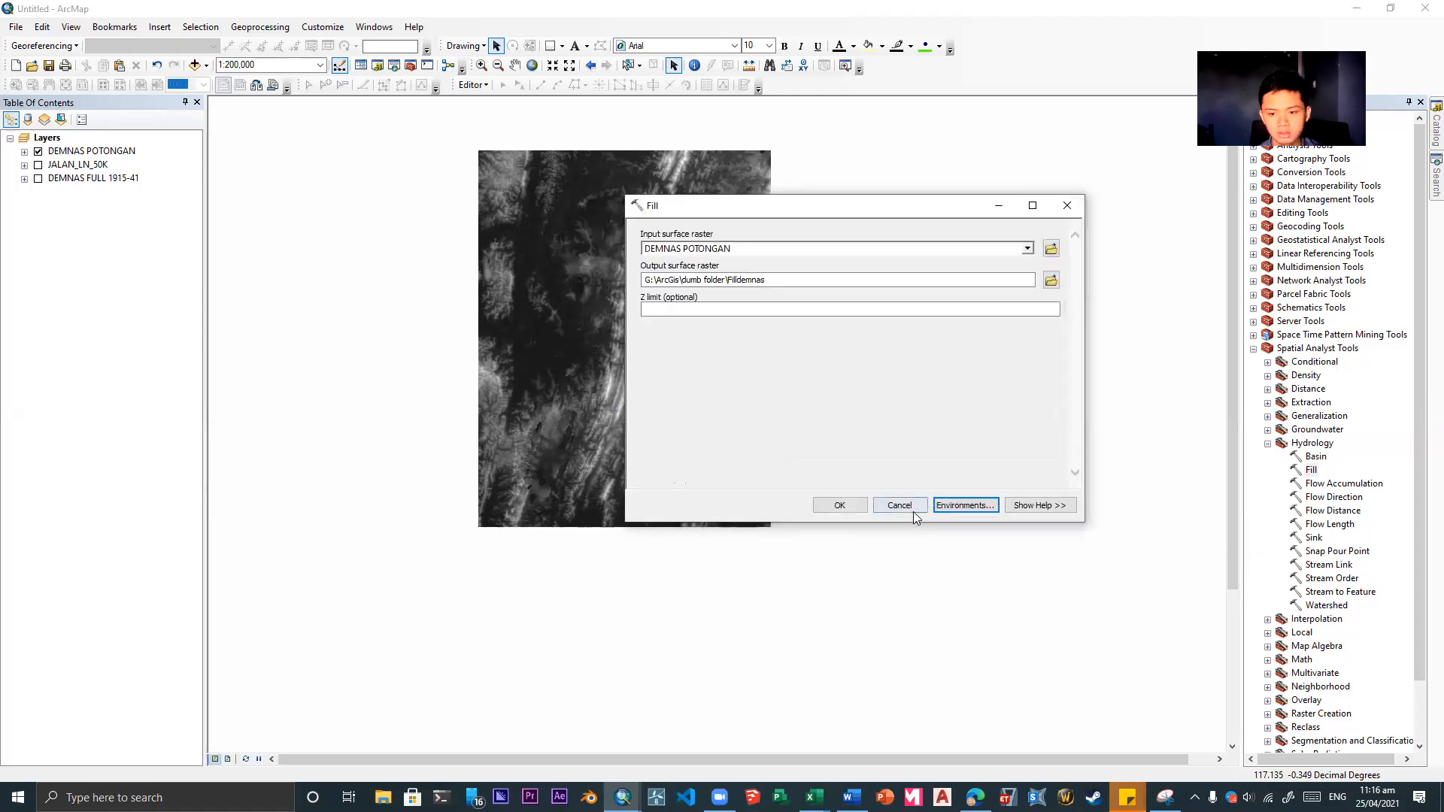
left_click(856, 506)
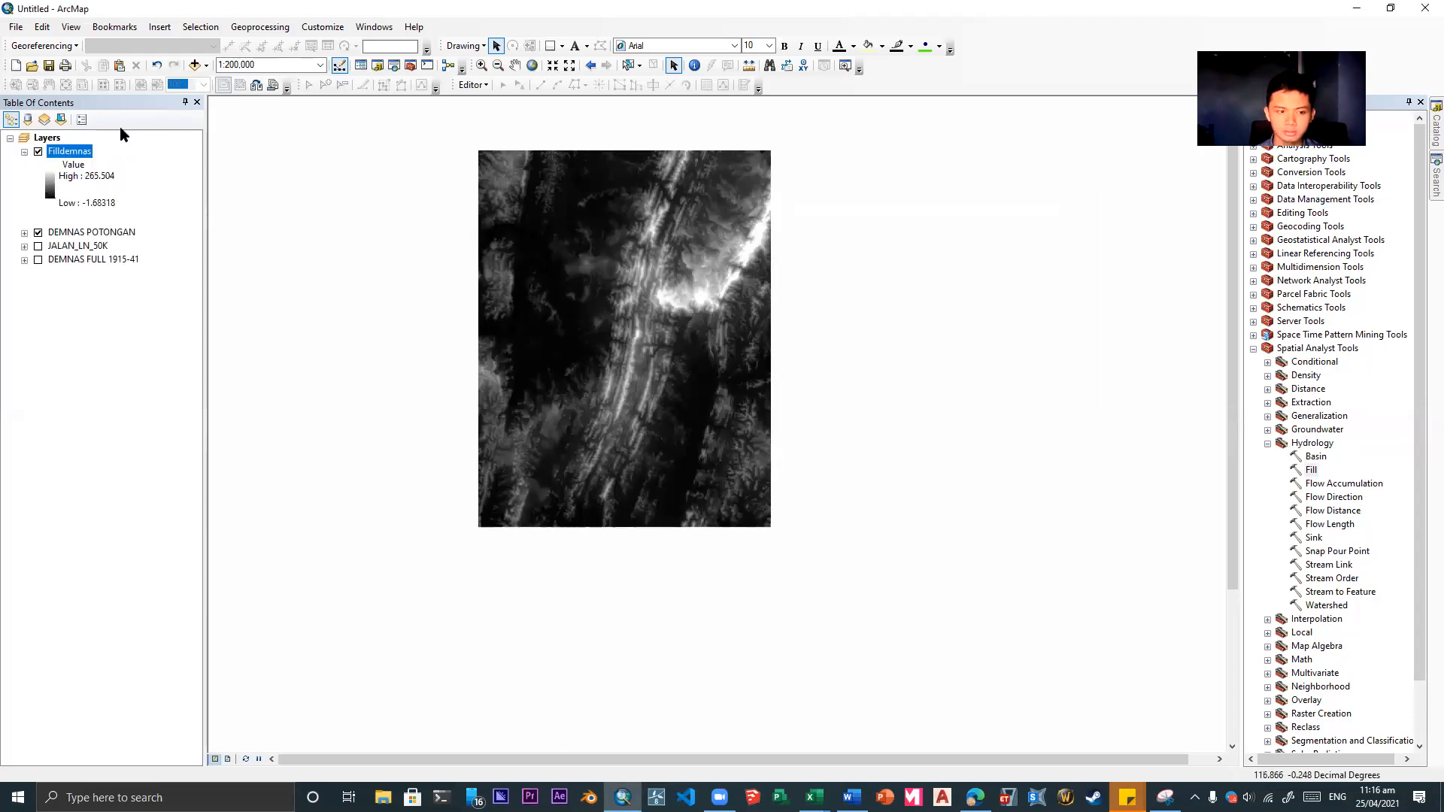
- Compare Filldemnas with the clipped raster by toggling its visibility, and hide DEMNAS POTONGAN
left_click(39, 152)
left_click(38, 151)
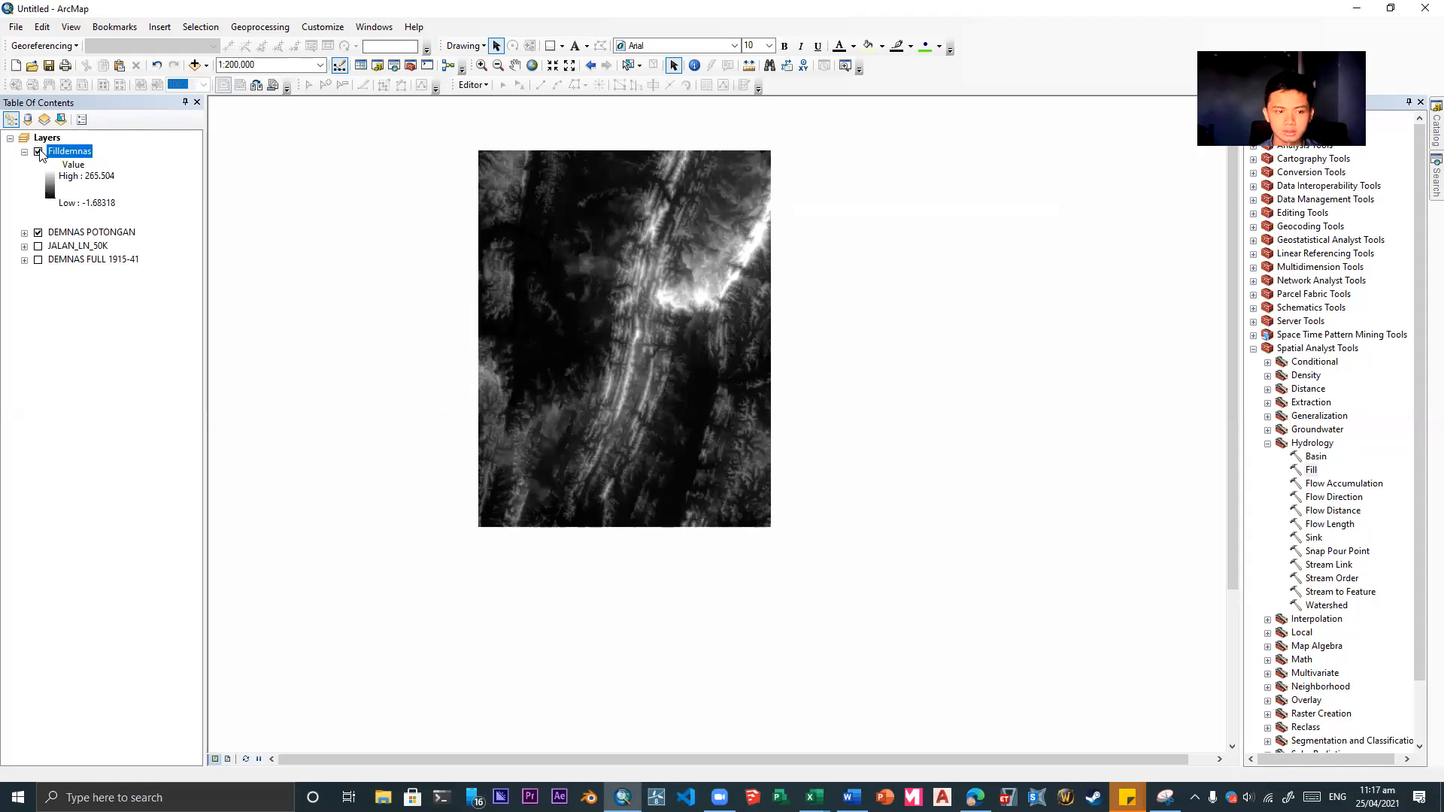
left_click(38, 233)
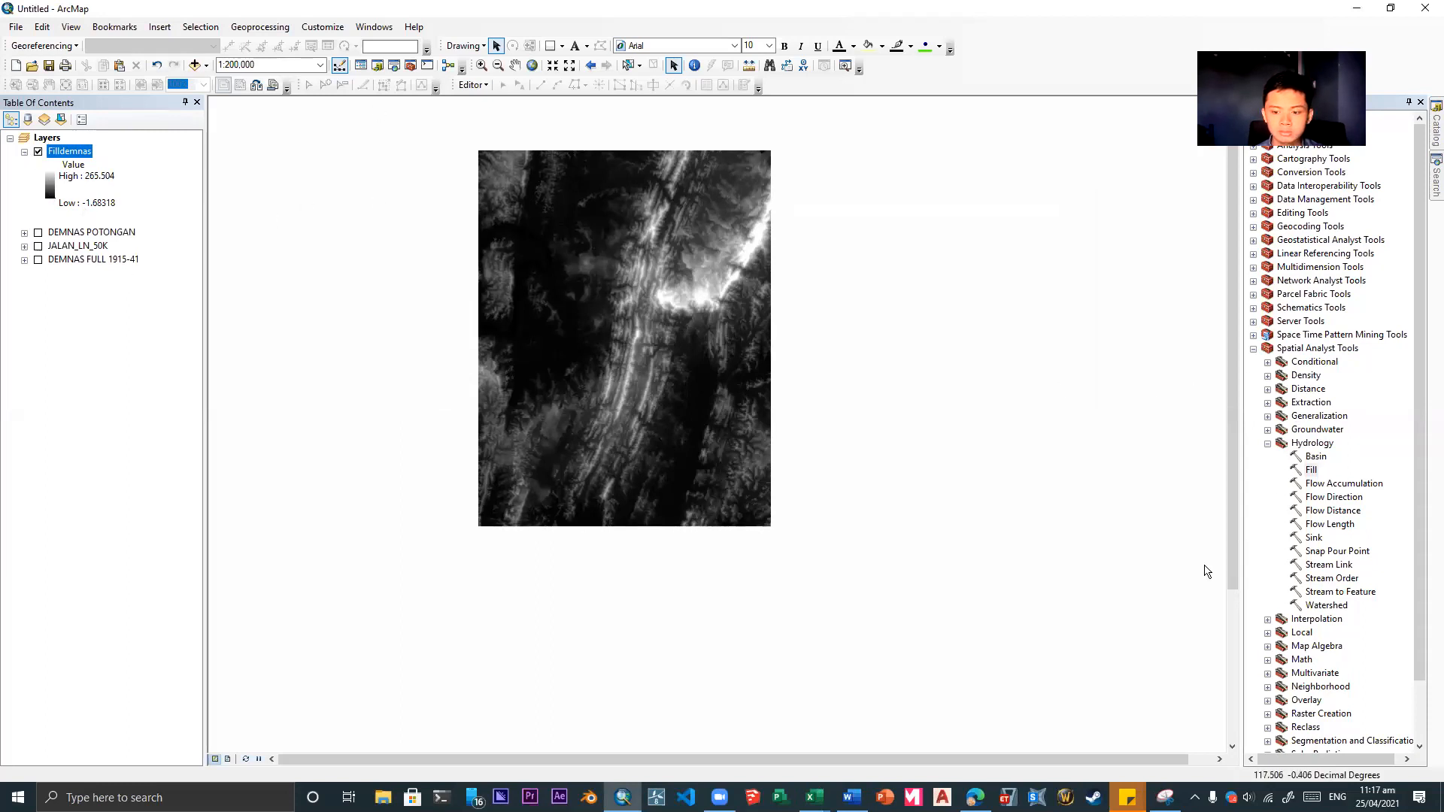
- Switch to the browser and read the Flow Direction instructions in section 3.4 of Modul Pelatihan.pdf
key("alt+Tab")
scroll(906, 563, "down", 2)
scroll(907, 563, "down", 5)
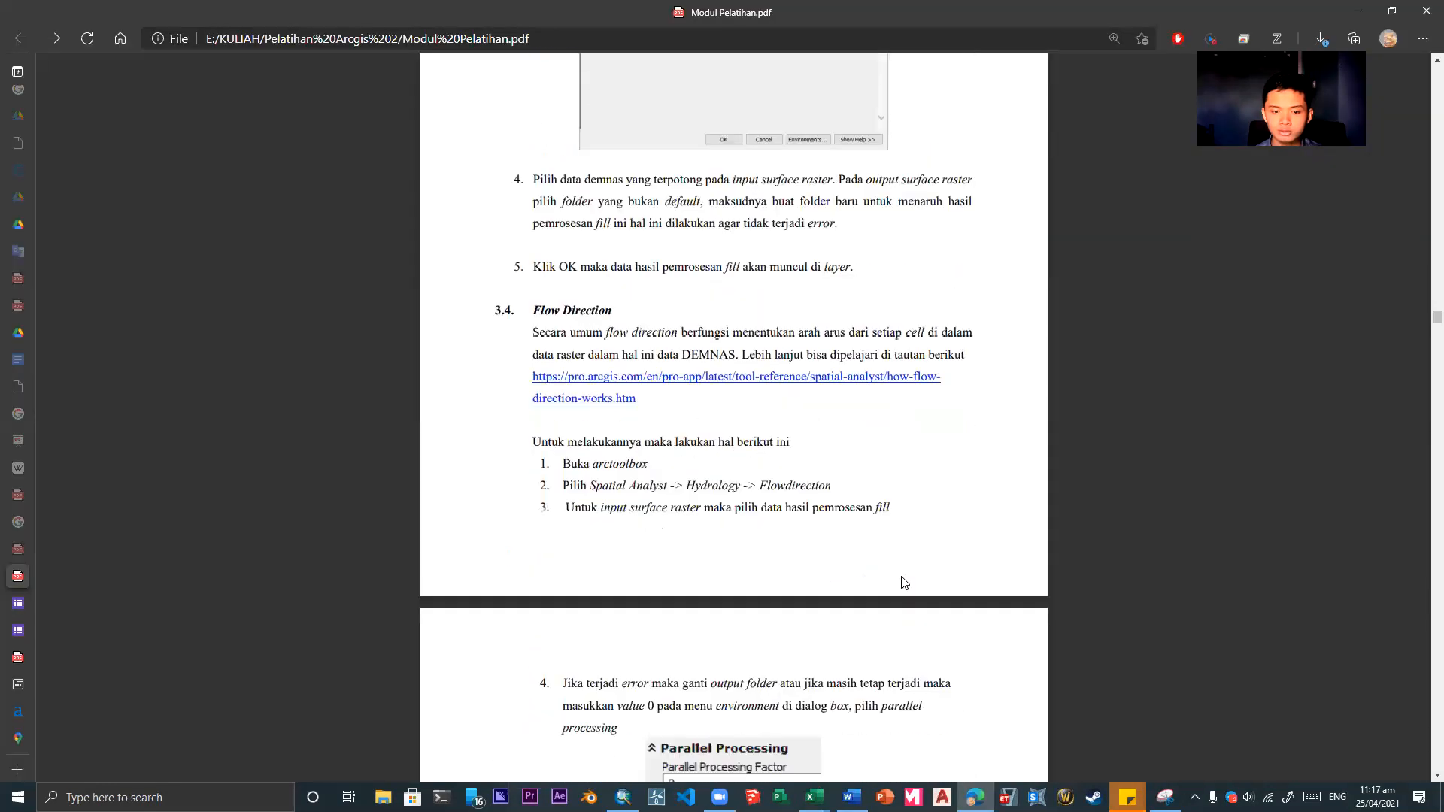
left_click(1358, 14)
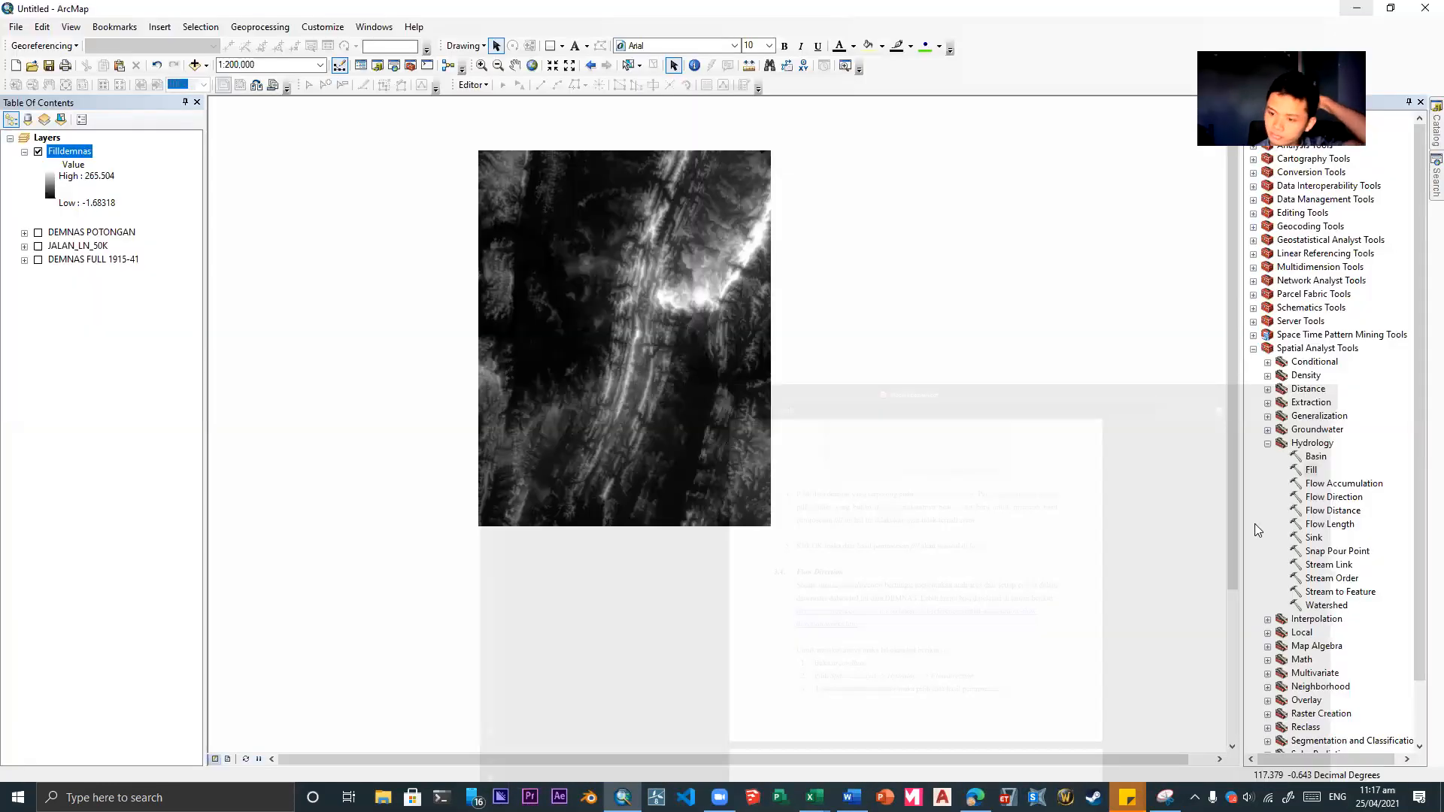
- Start the Flow Direction tool with Filldemnas as the input surface raster
double_click(1334, 497)
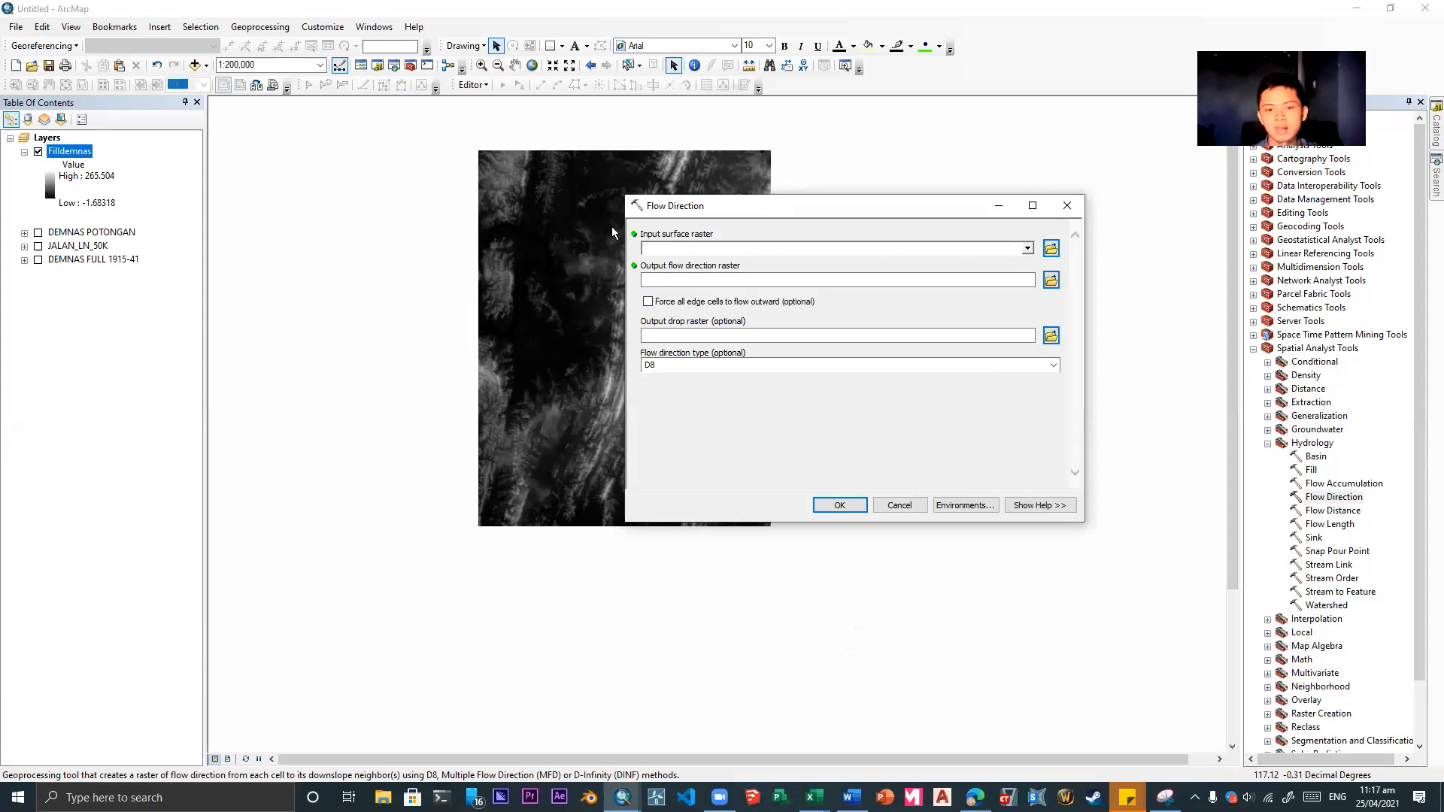
left_click(1028, 249)
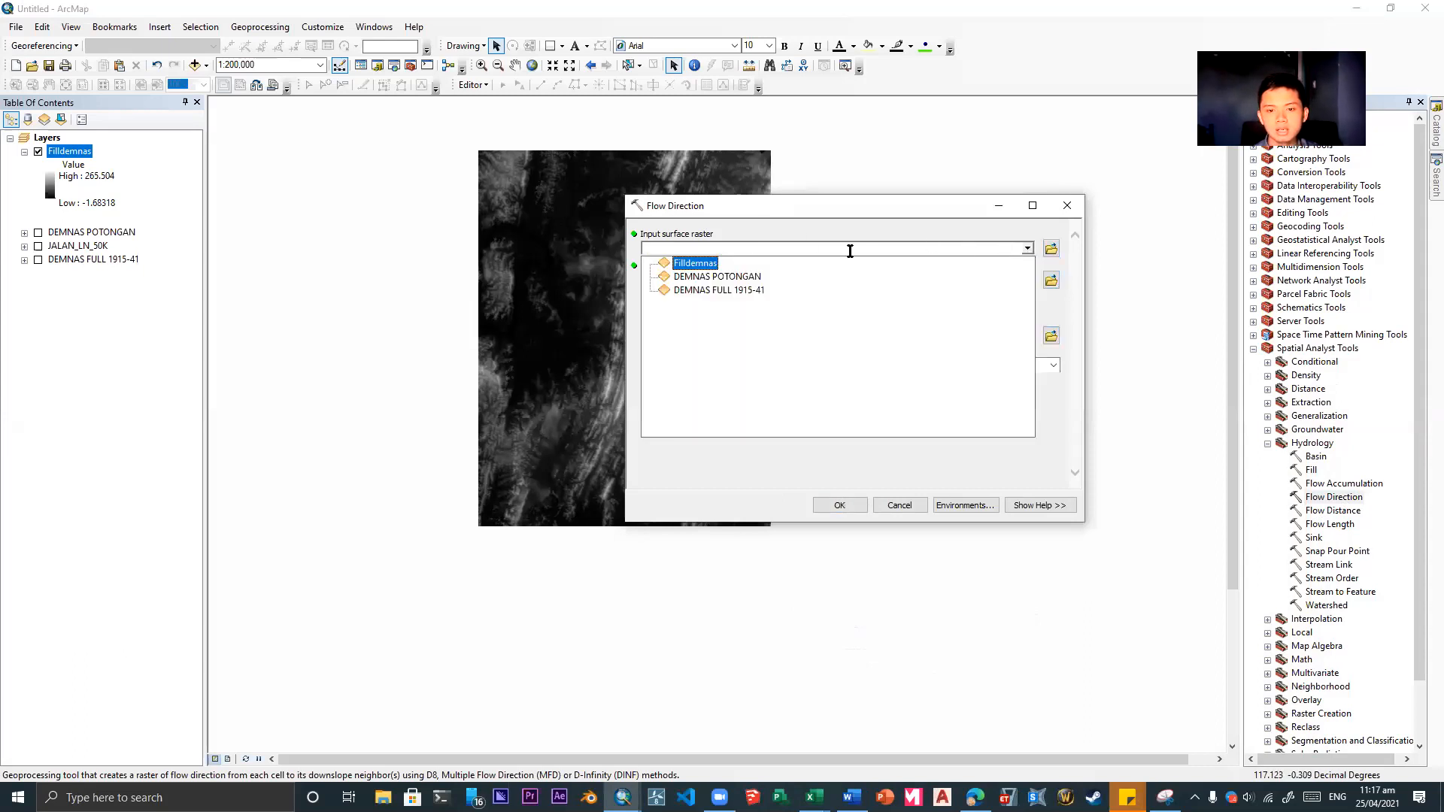
left_click(710, 265)
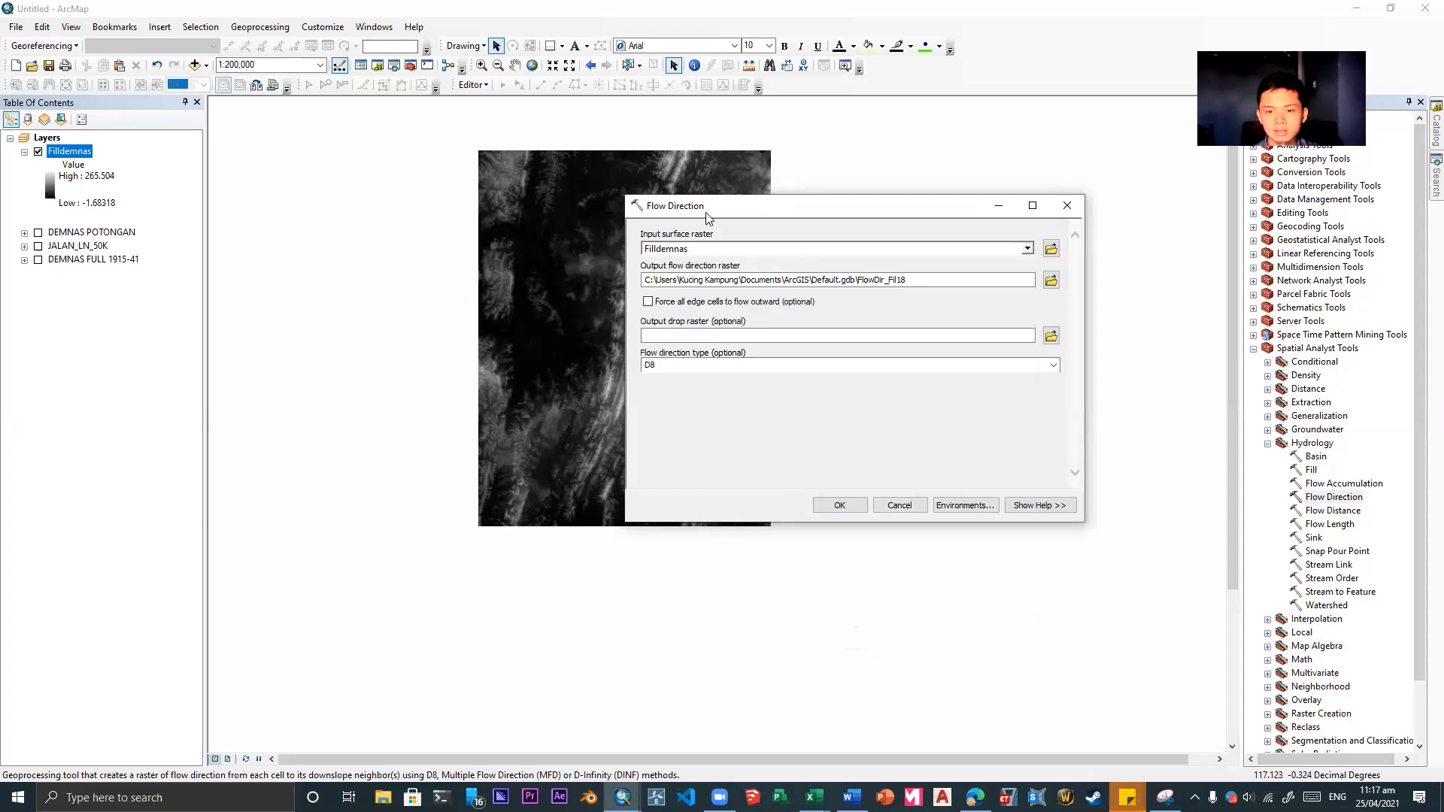
left_click_drag(707, 217, 868, 202)
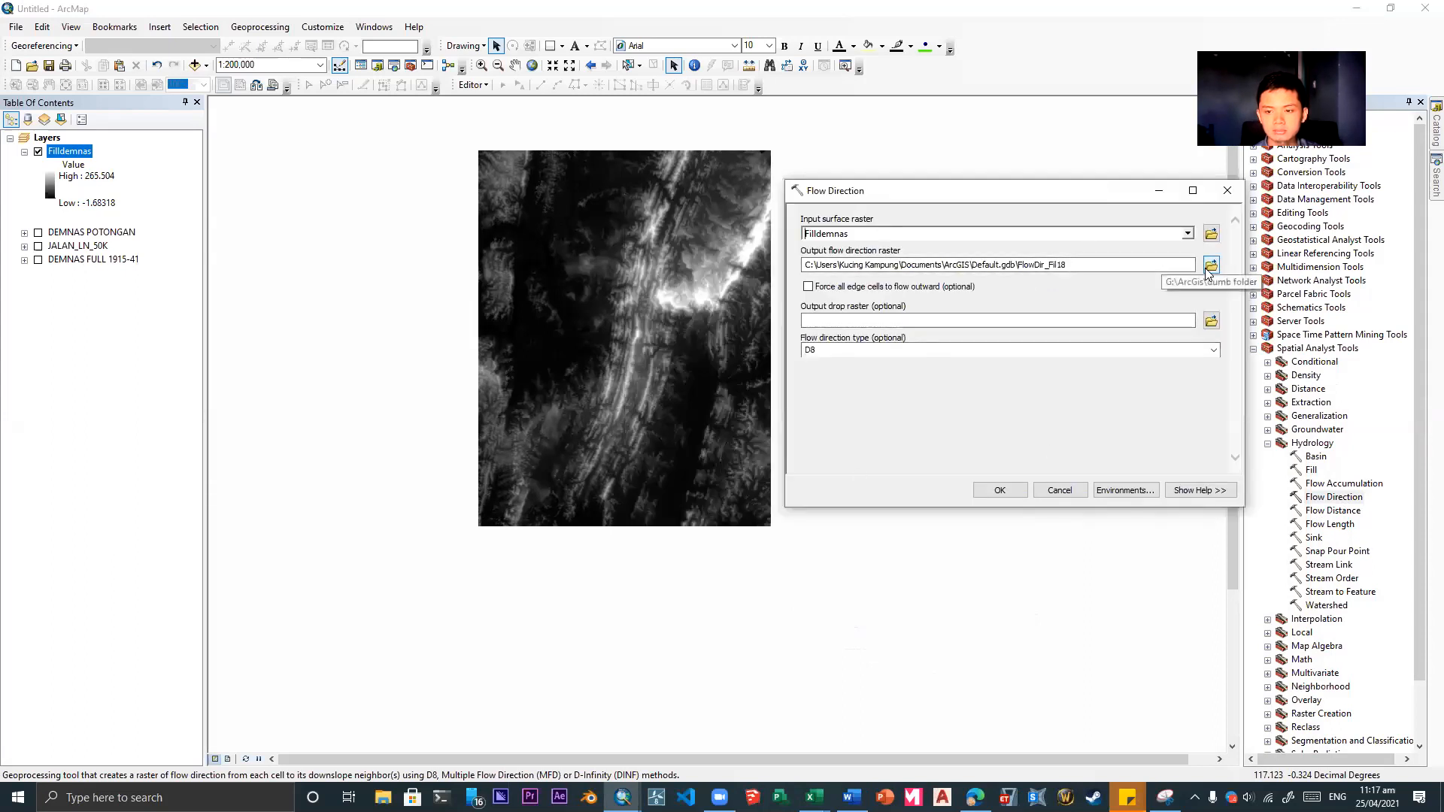
- Name the output flow direction raster Flowdirdemnas in Default.gdb and try to run the tool
left_click(1068, 266)
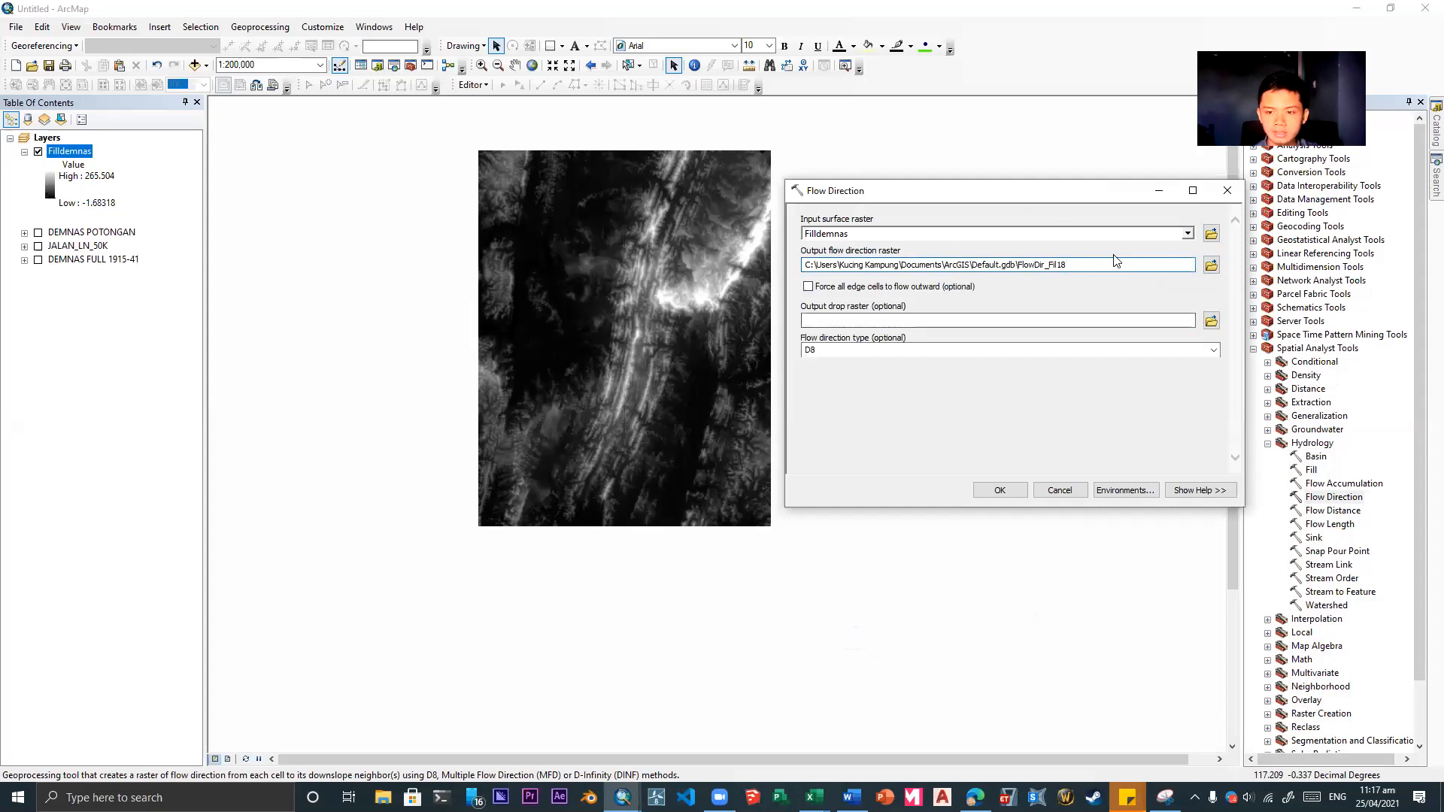
left_click_drag(1092, 260, 1033, 254)
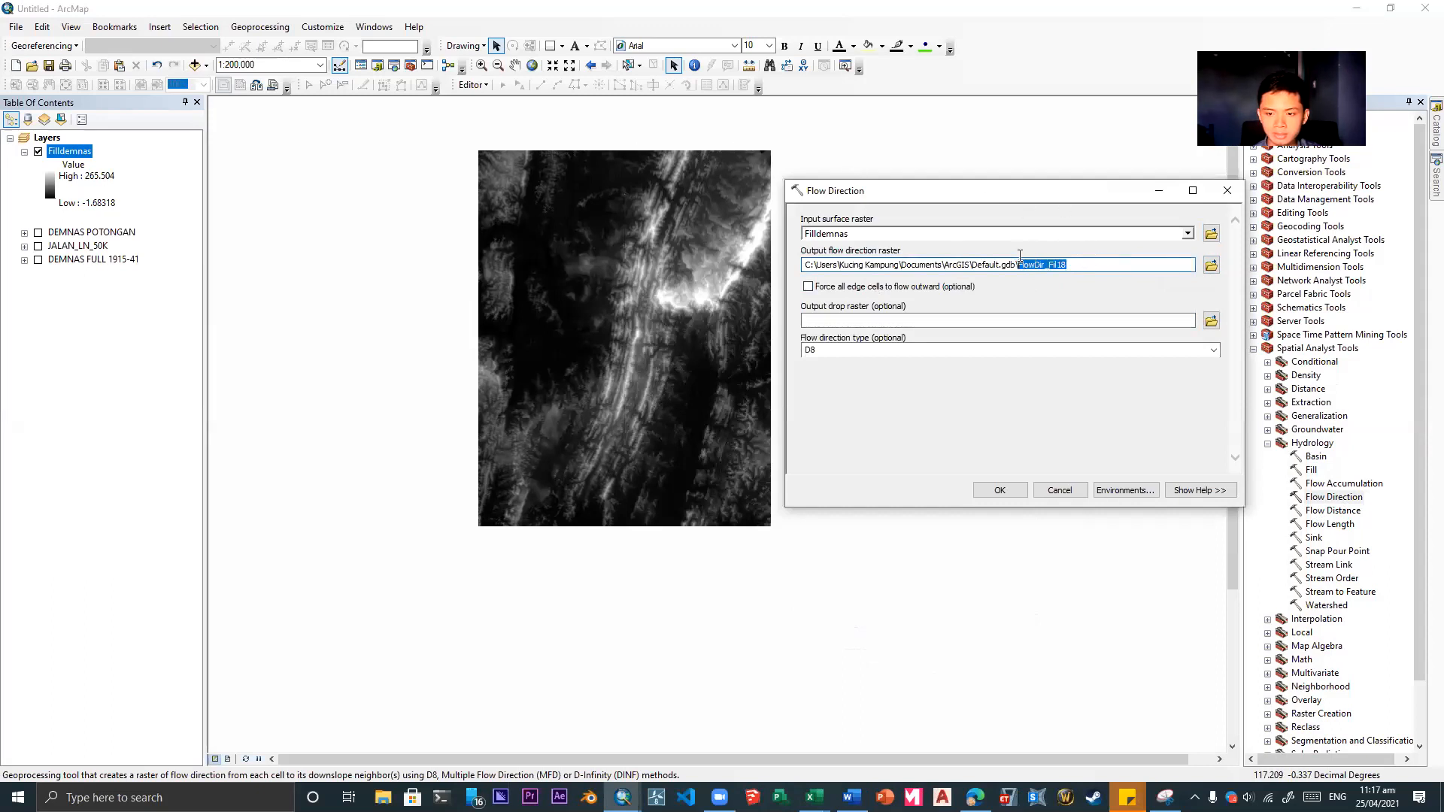
type("Flo")
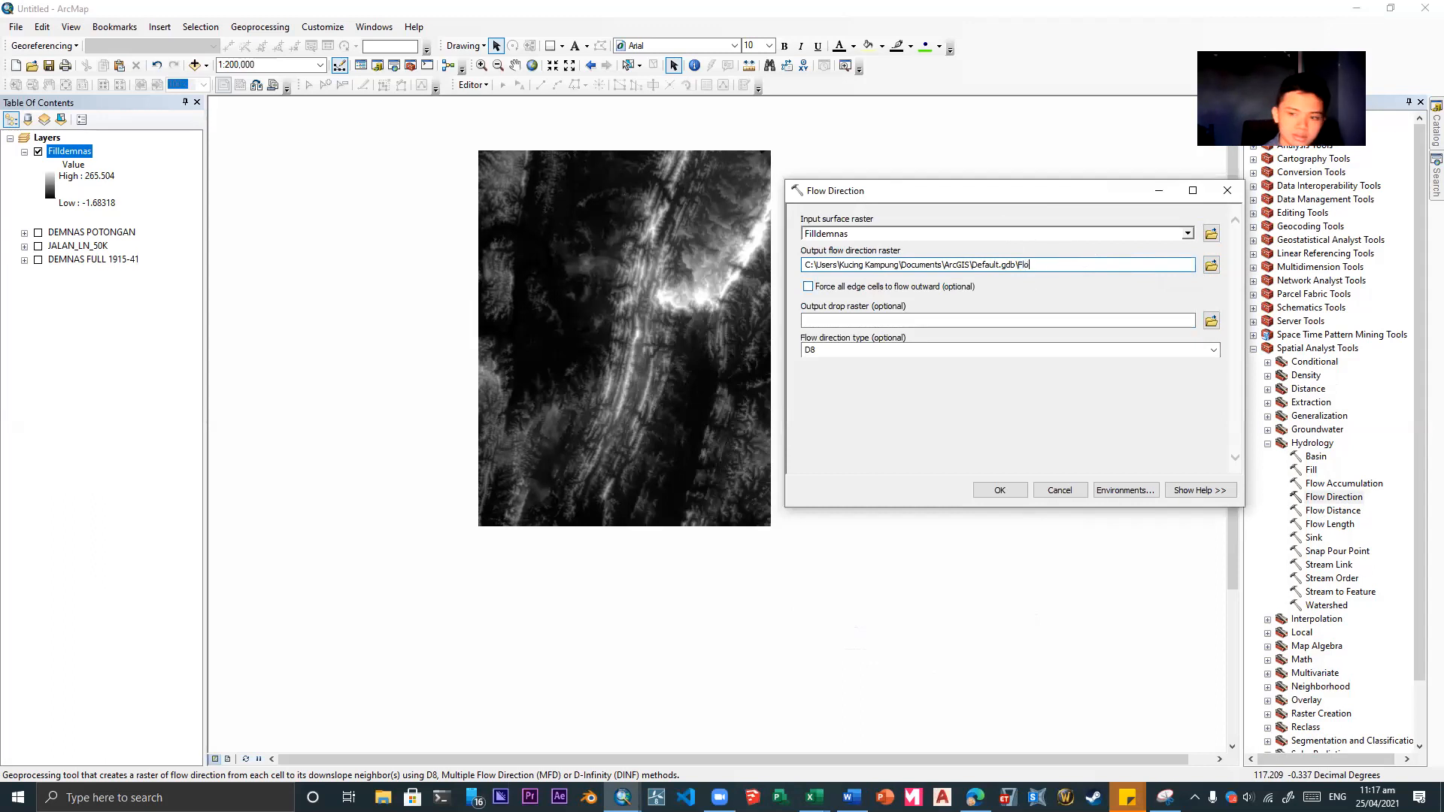
type("wdir")
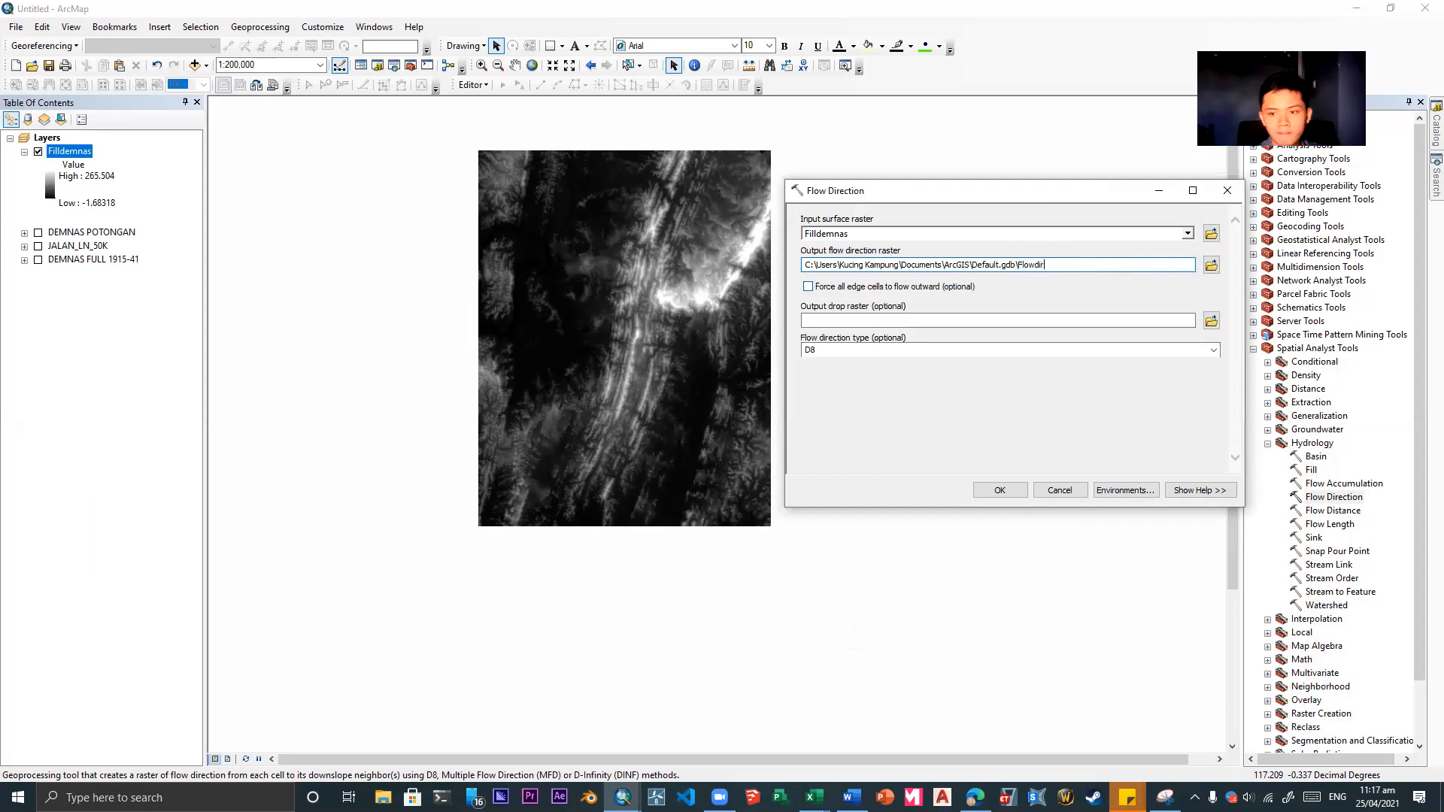
type("demnas")
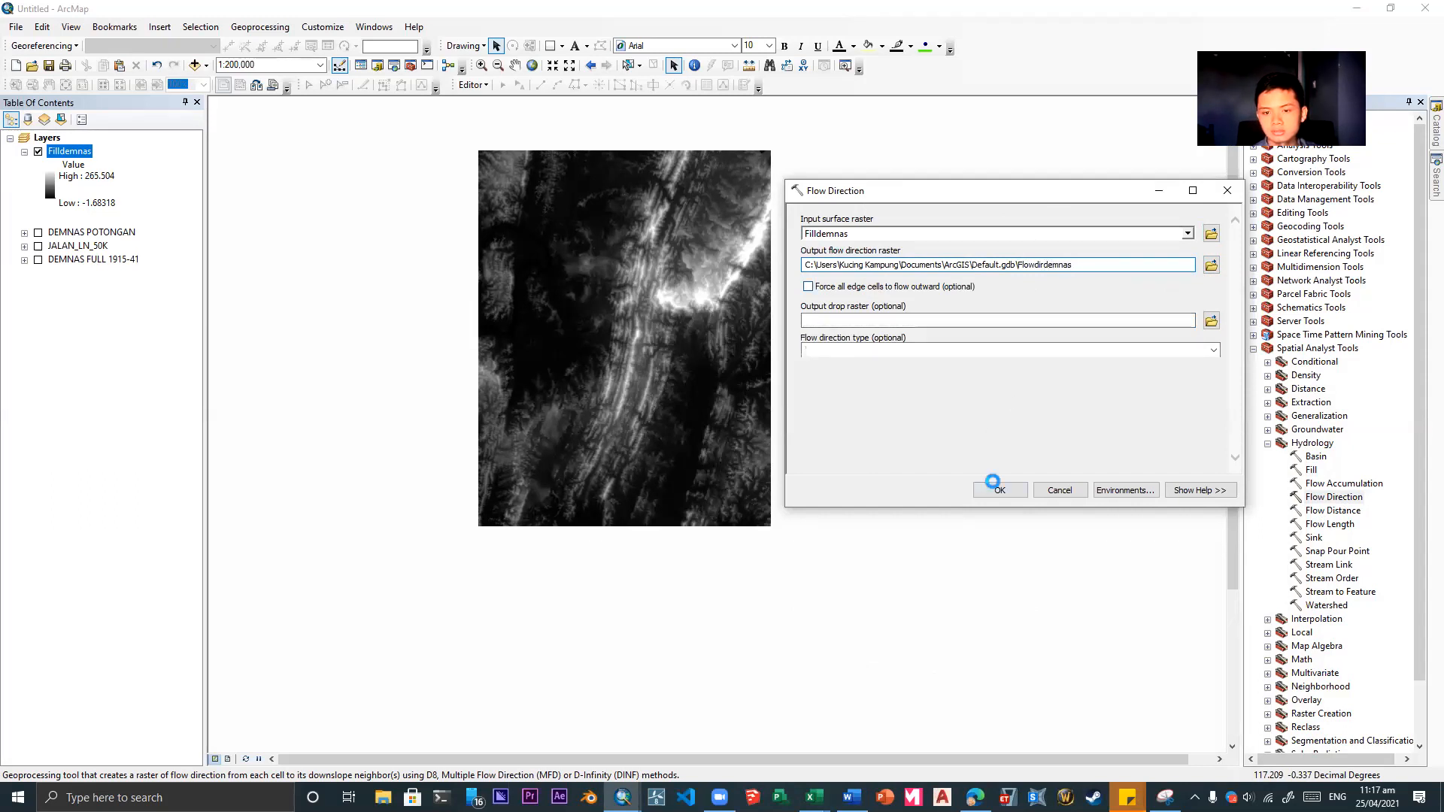
left_click(995, 485)
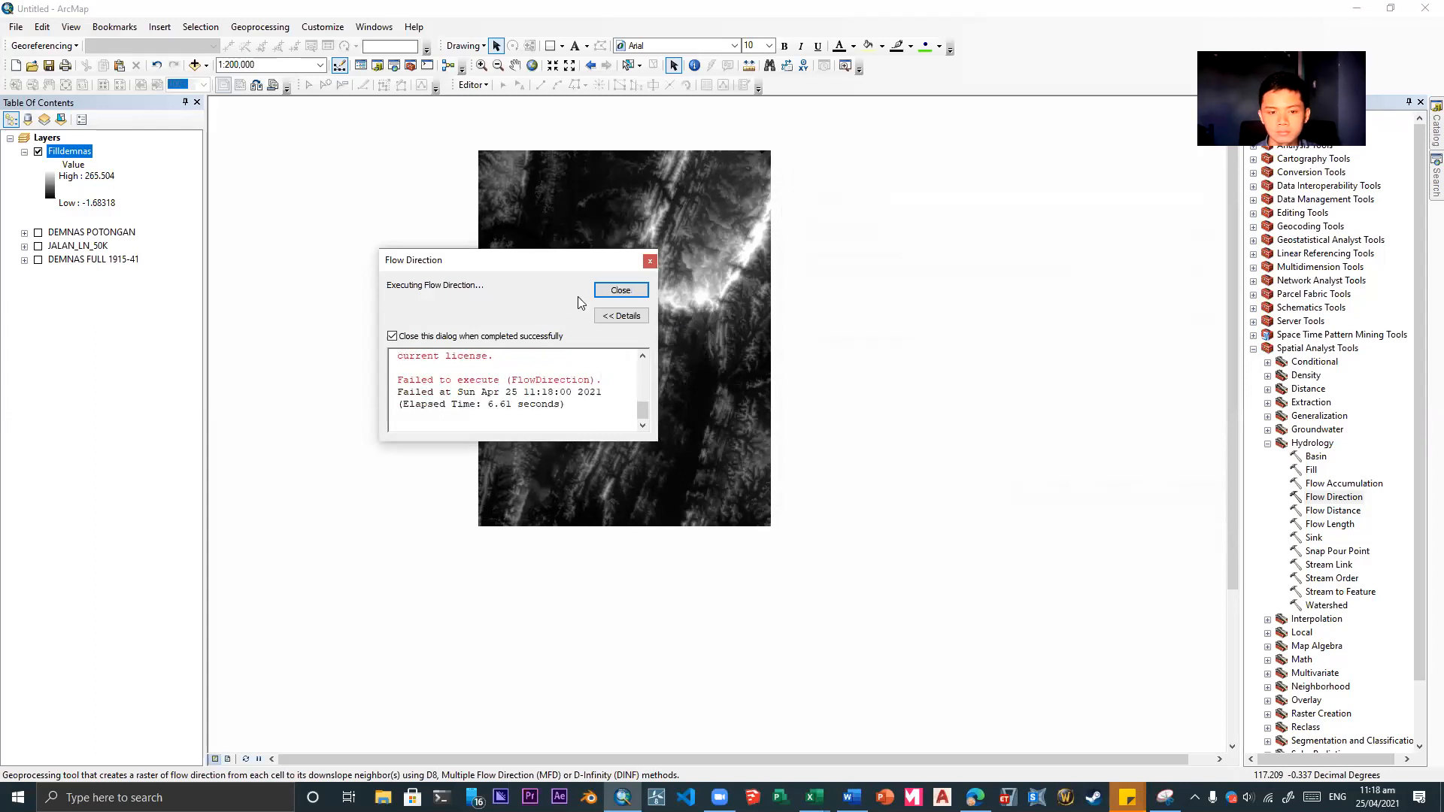
left_click(620, 291)
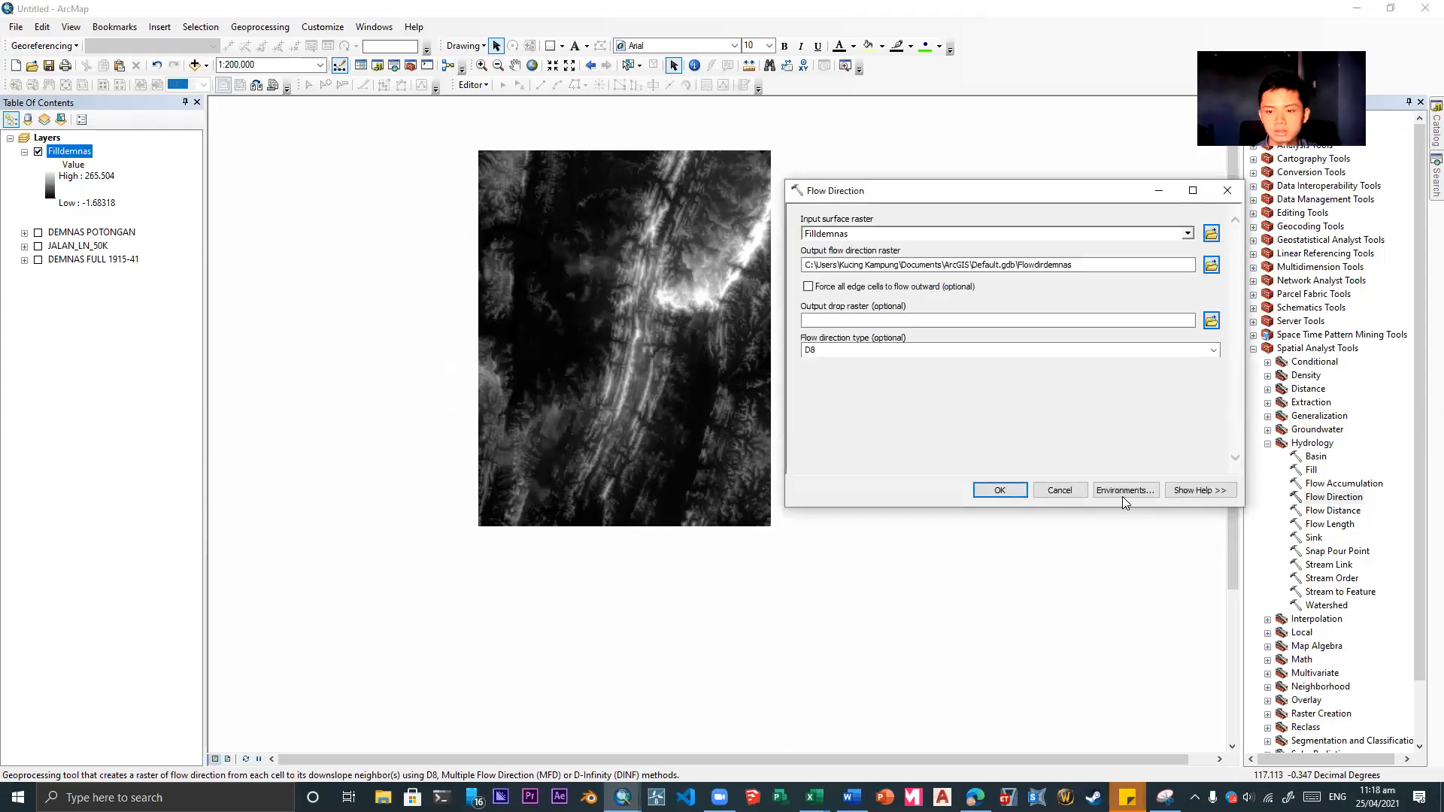
- Set the Parallel Processing Factor to 0 in the environment settings and run Flow Direction again
scroll(872, 426, "down", 5)
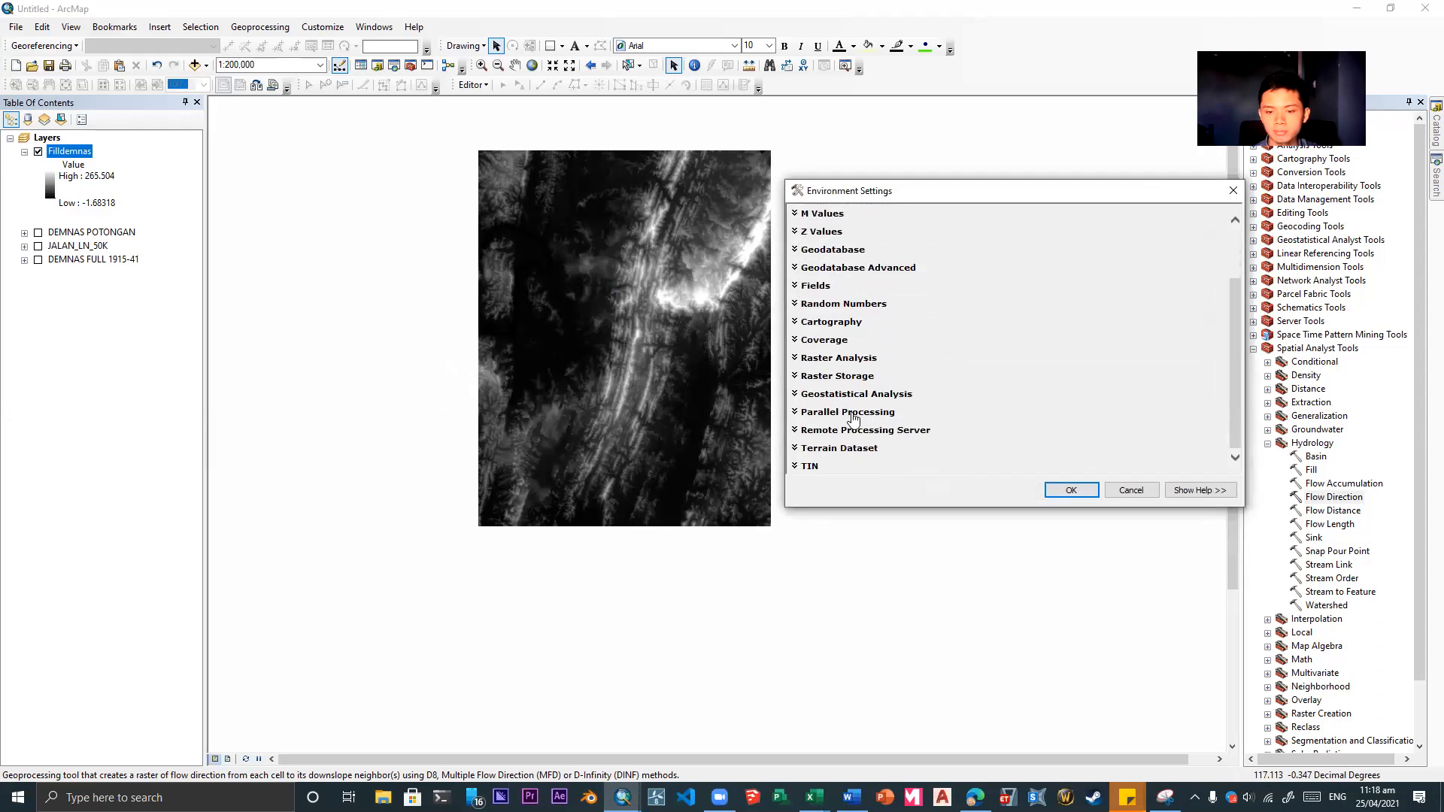
left_click(853, 415)
left_click(853, 438)
type("0")
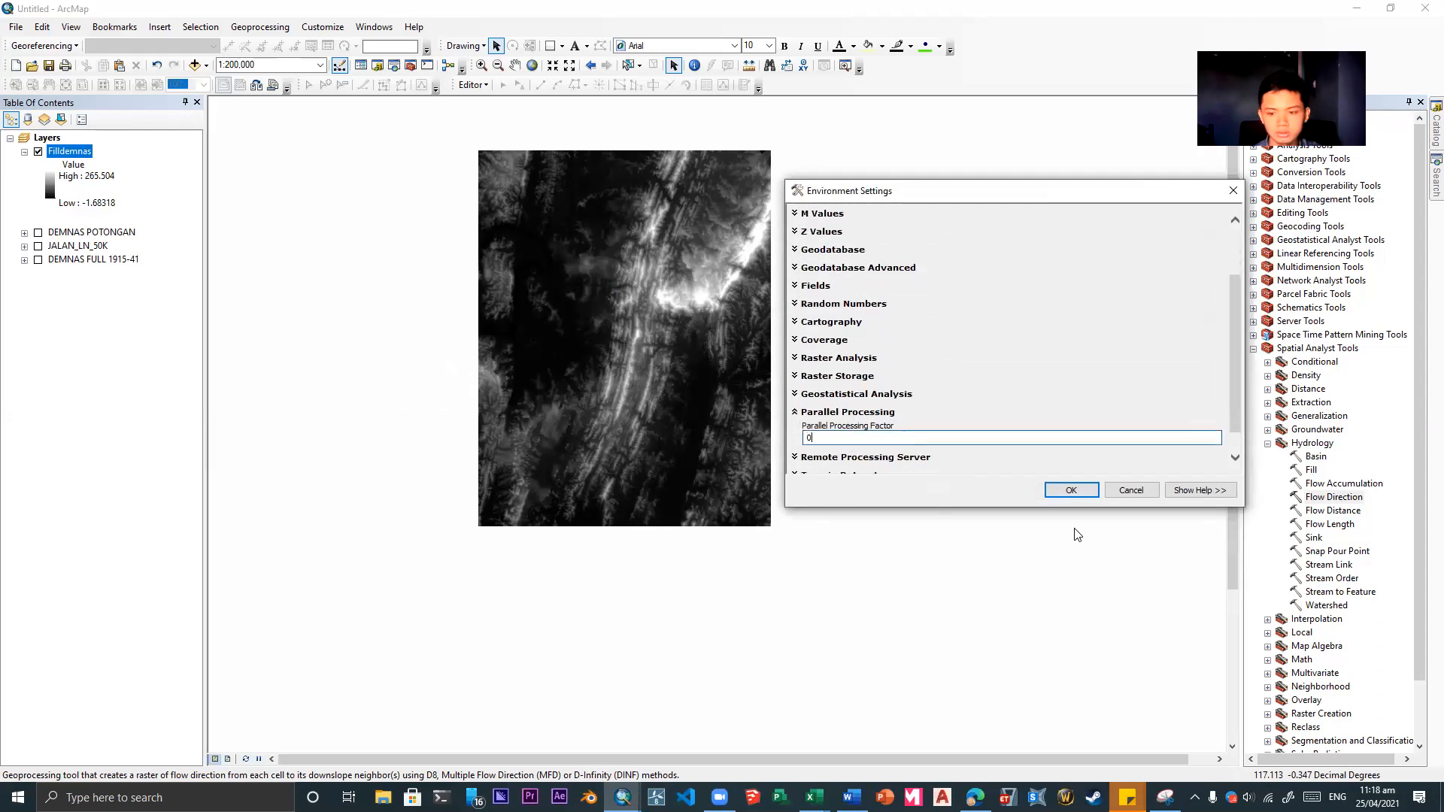
left_click(1060, 494)
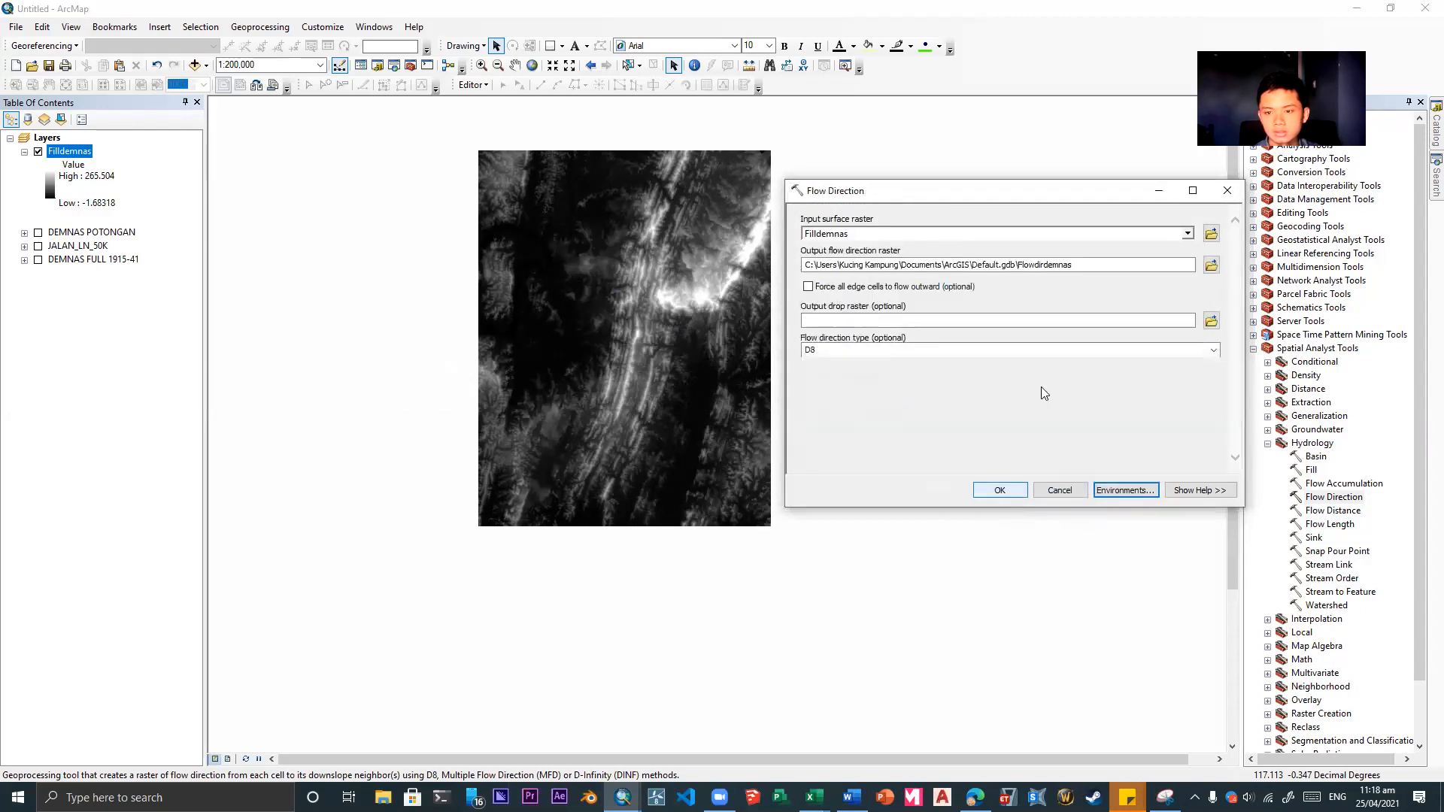
left_click(1000, 497)
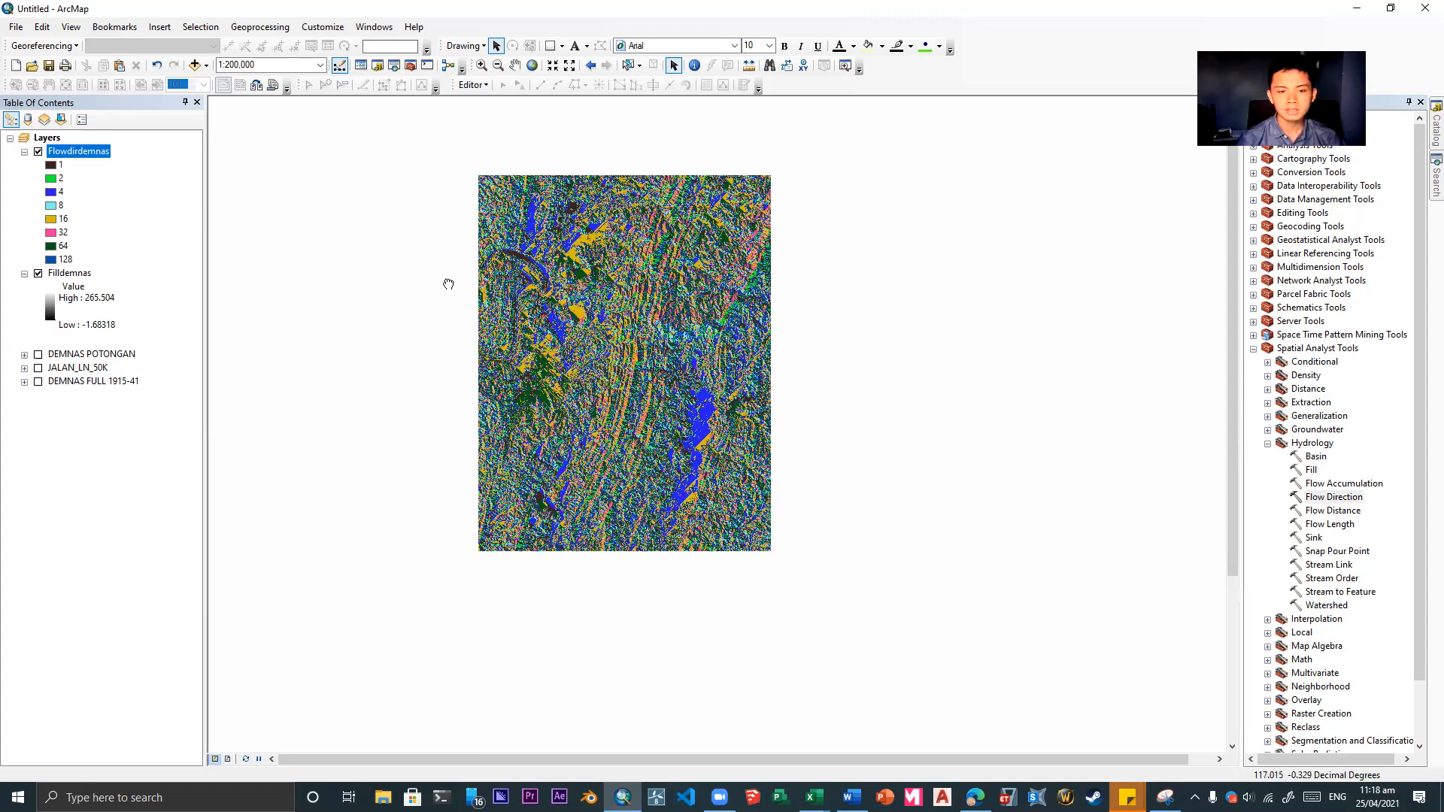
- Examine the Flowdirdemnas raster up close and compare it with Filldemnas by toggling its visibility
left_click_drag(448, 284, 569, 310)
scroll(805, 472, "down", 1)
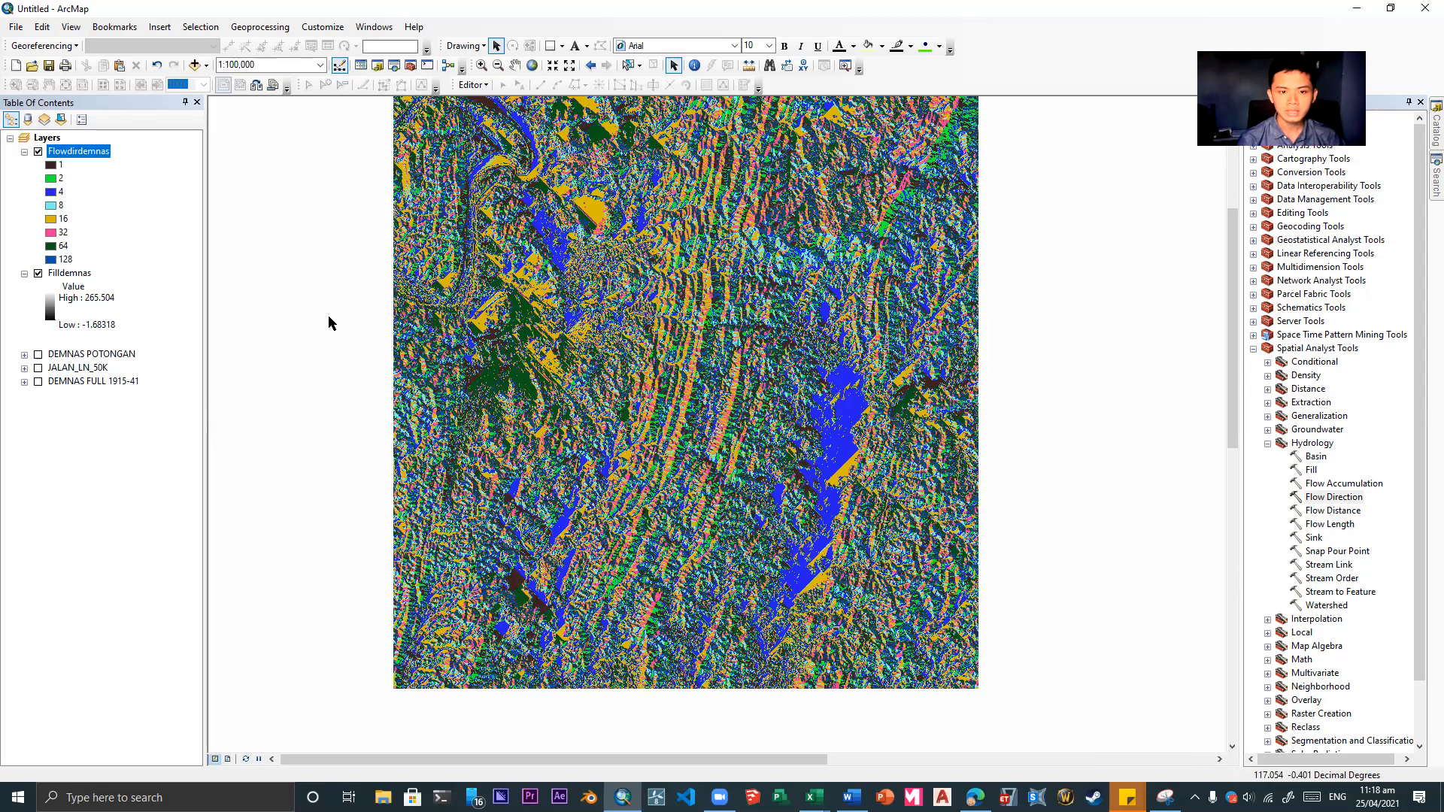
left_click_drag(534, 204, 512, 291)
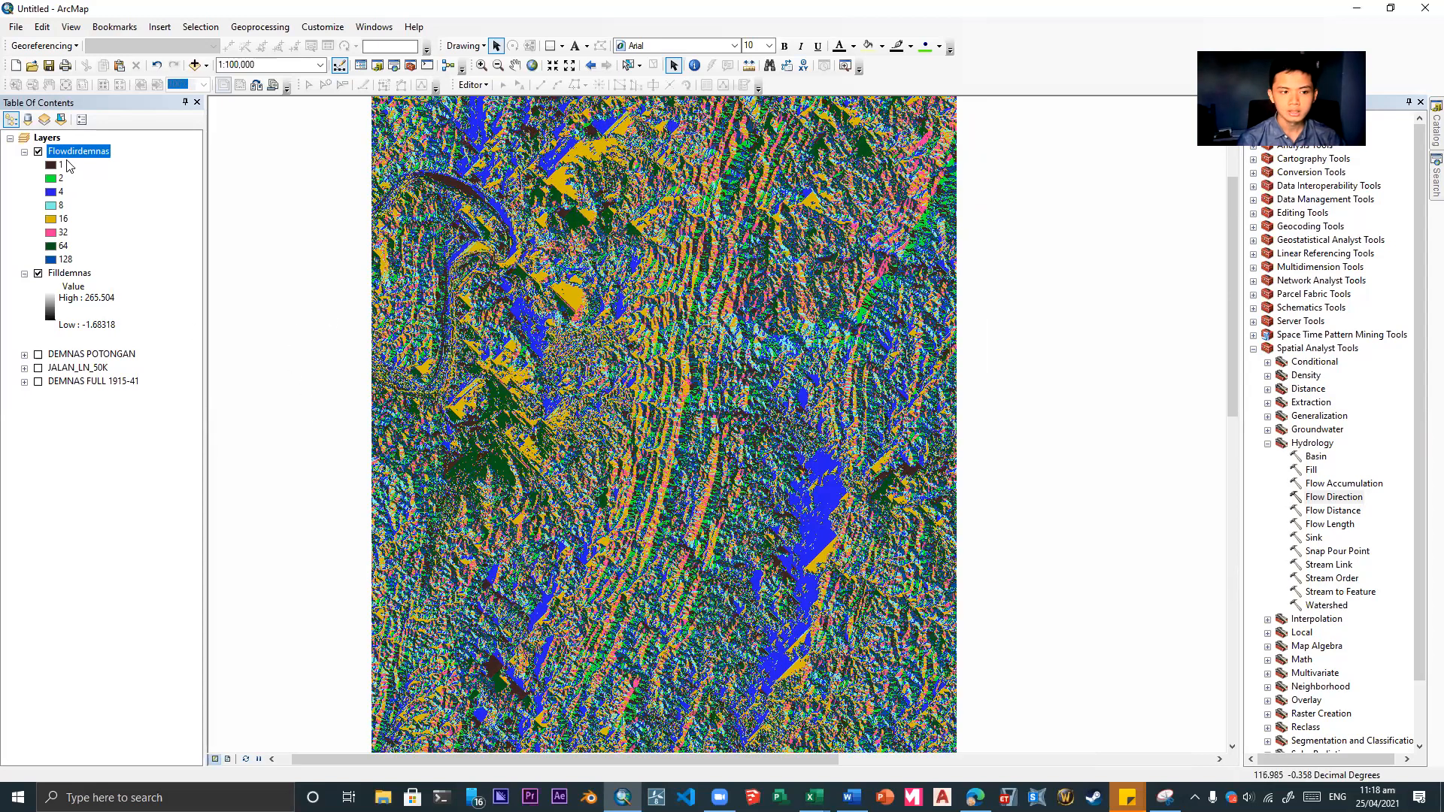
left_click(75, 276)
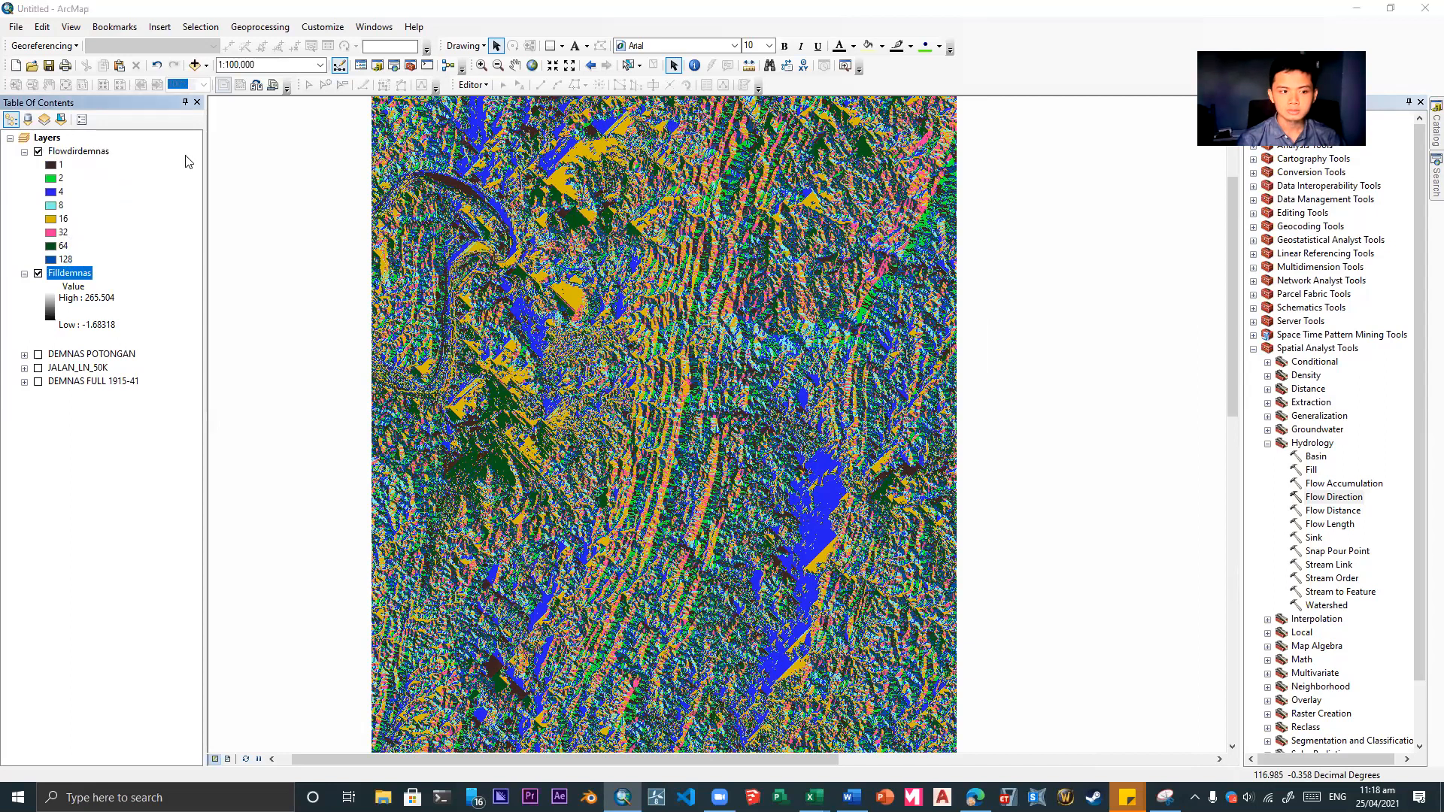
left_click(967, 210)
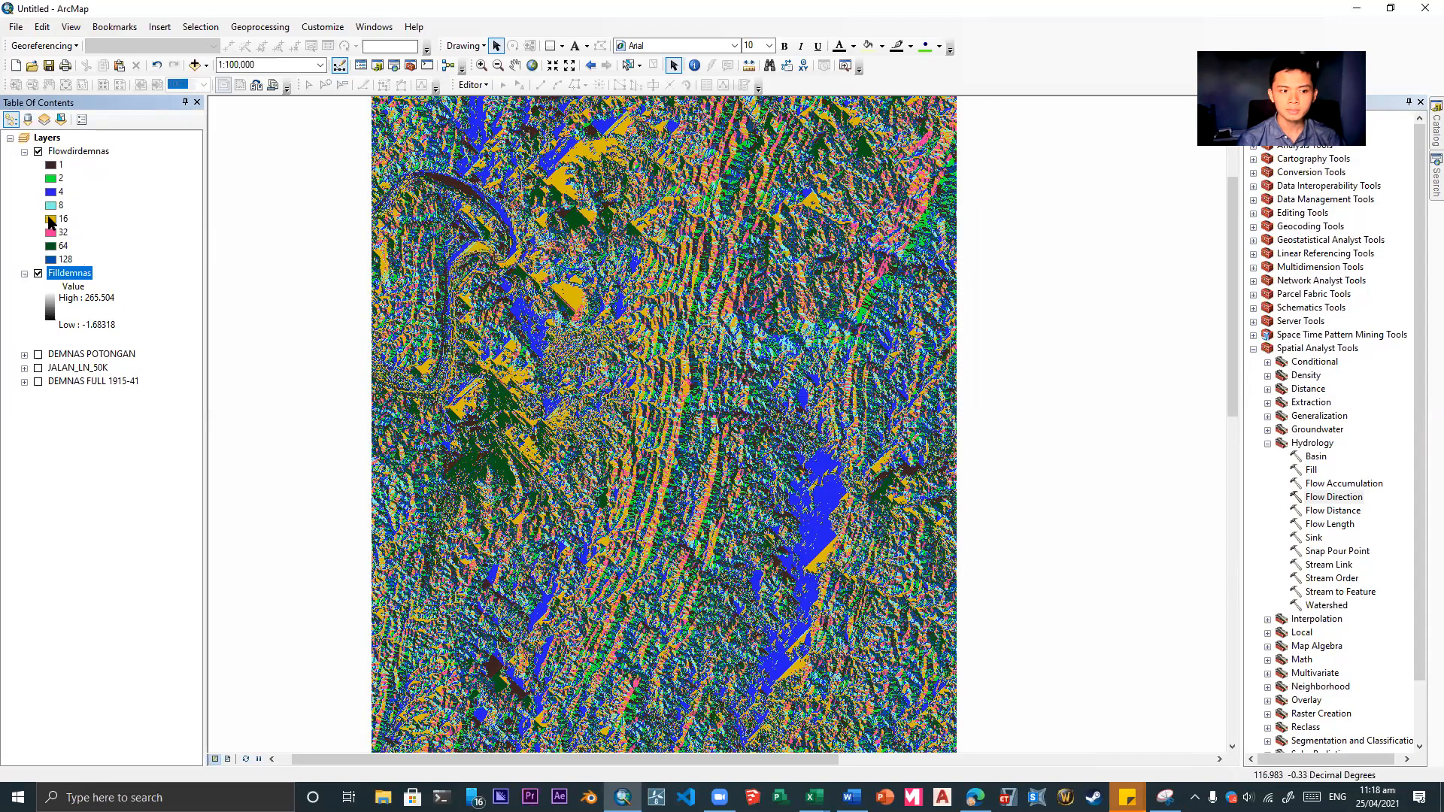
left_click(38, 151)
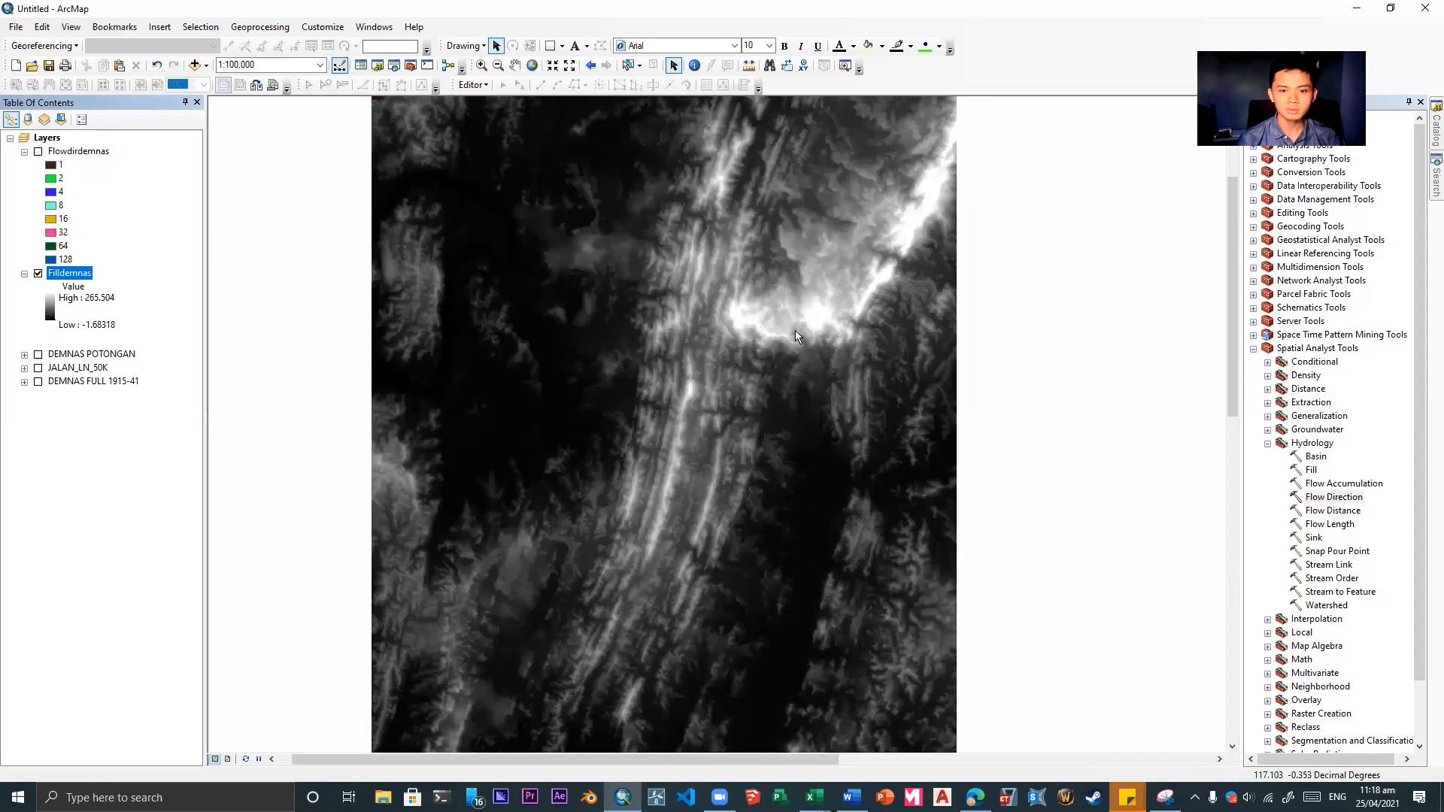
left_click(37, 152)
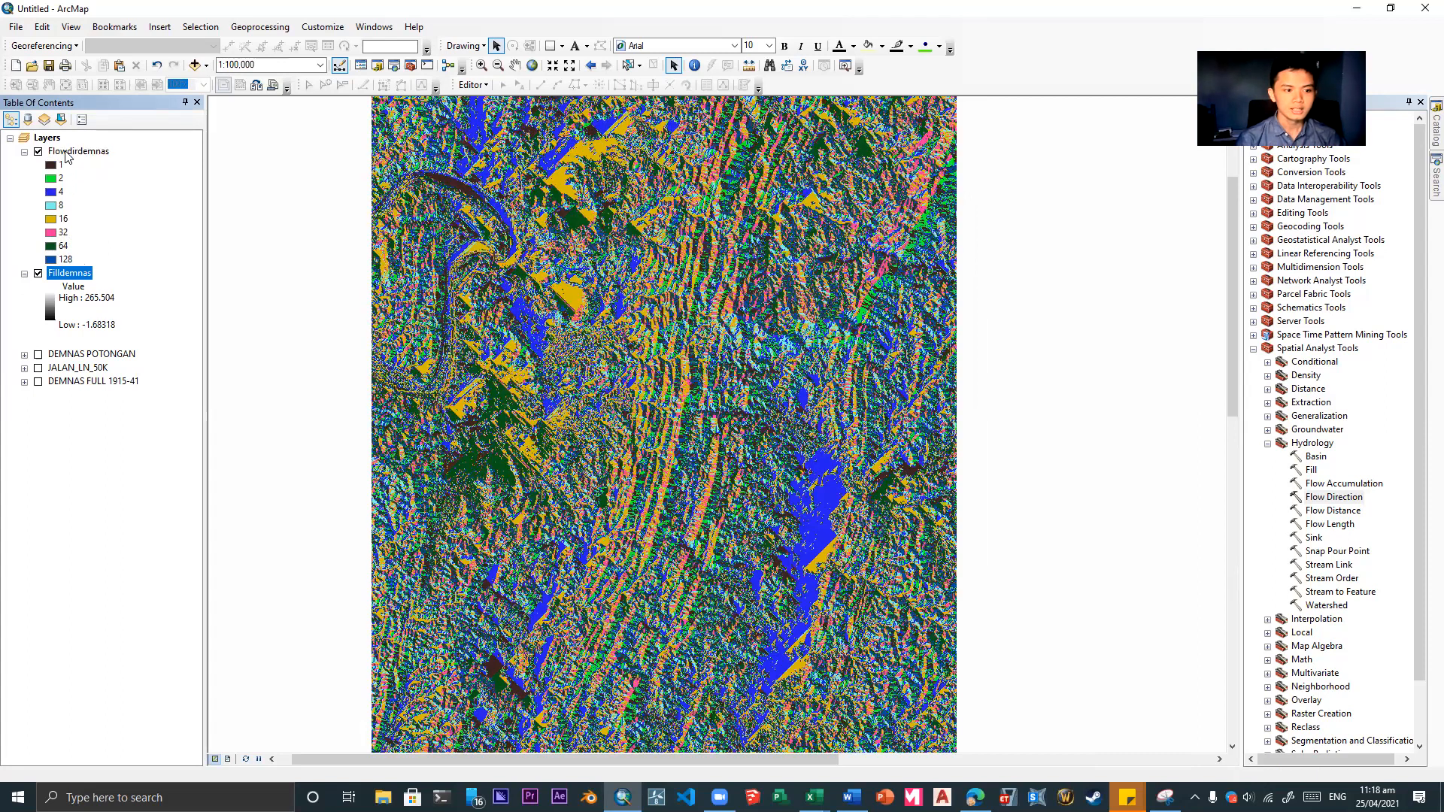
right_click(73, 153)
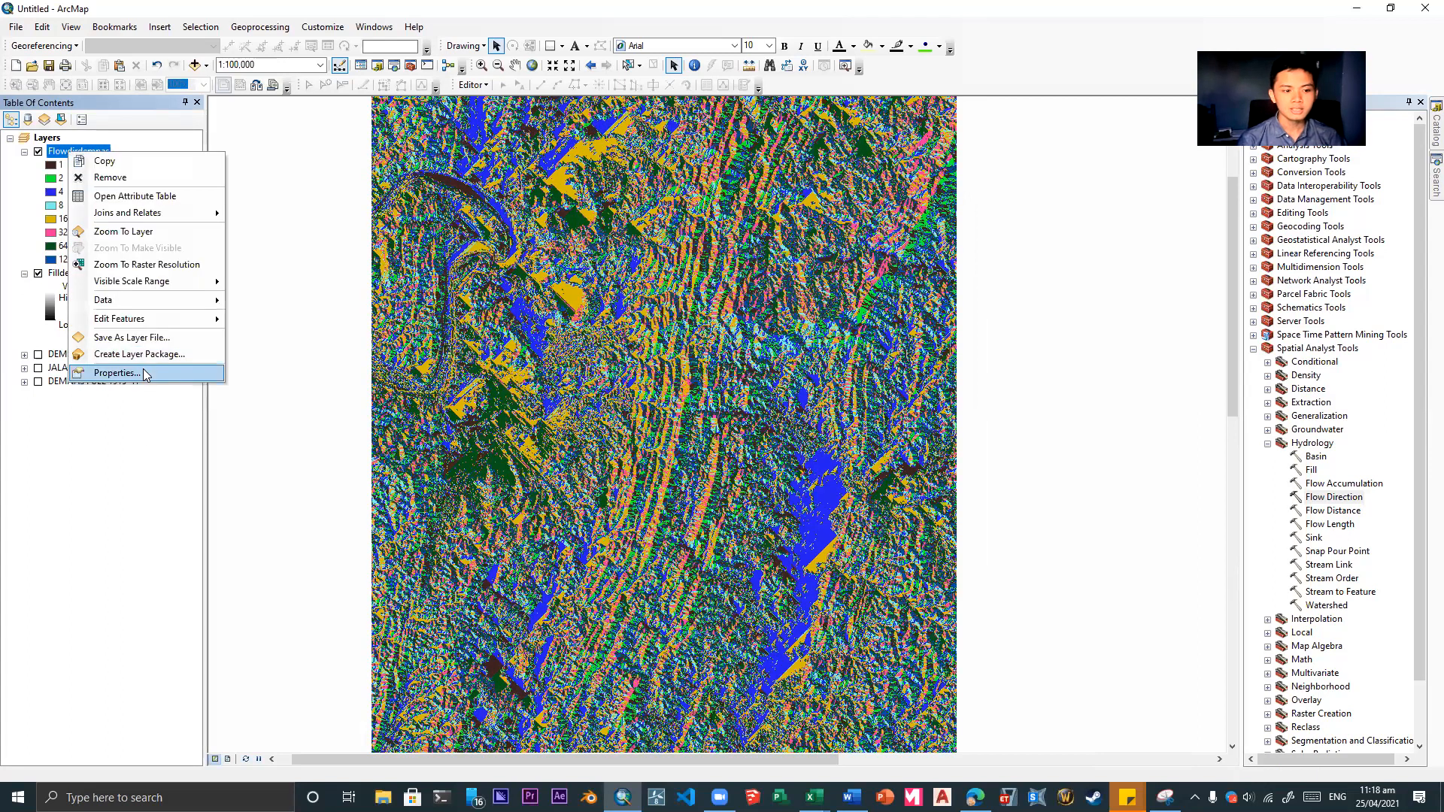
left_click(147, 373)
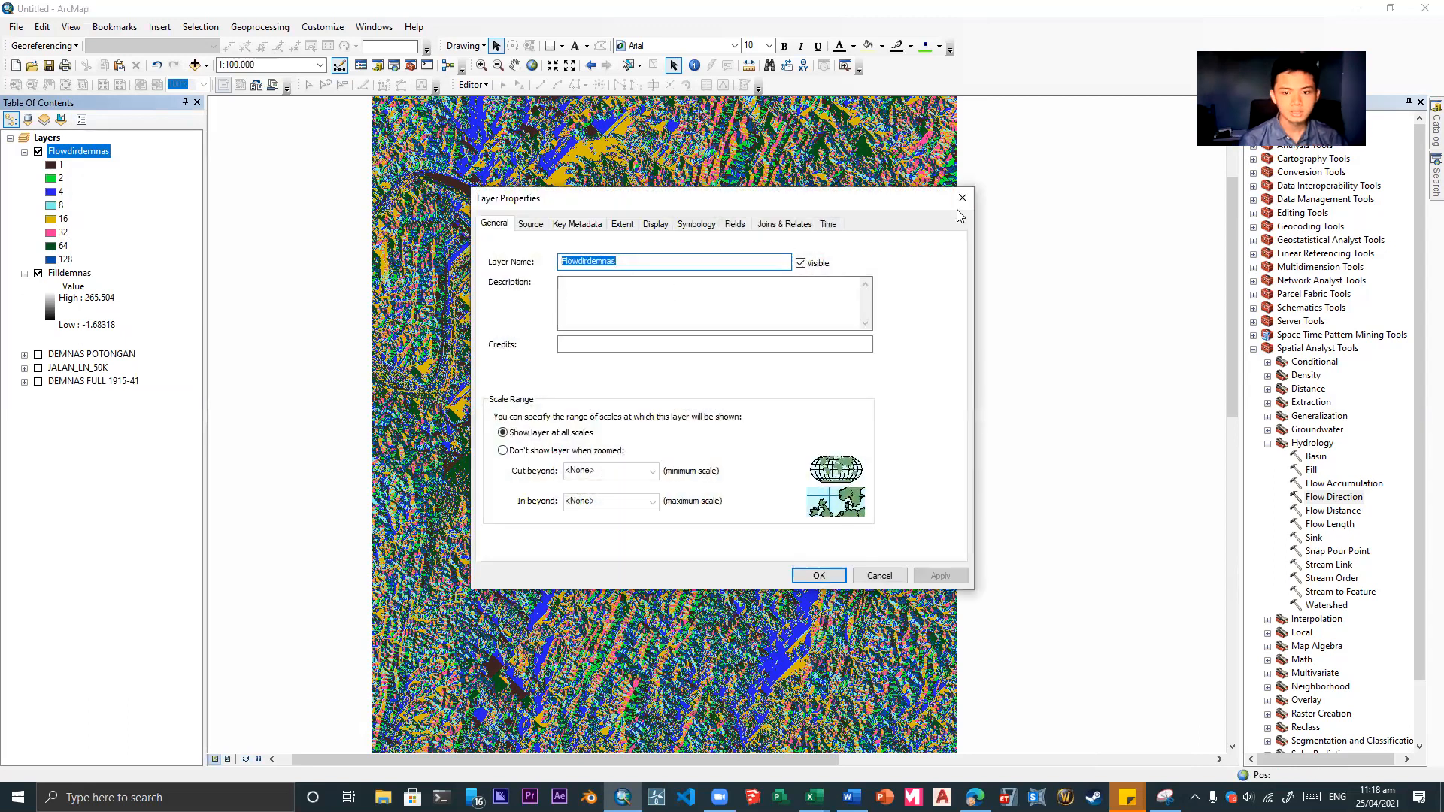
left_click(962, 200)
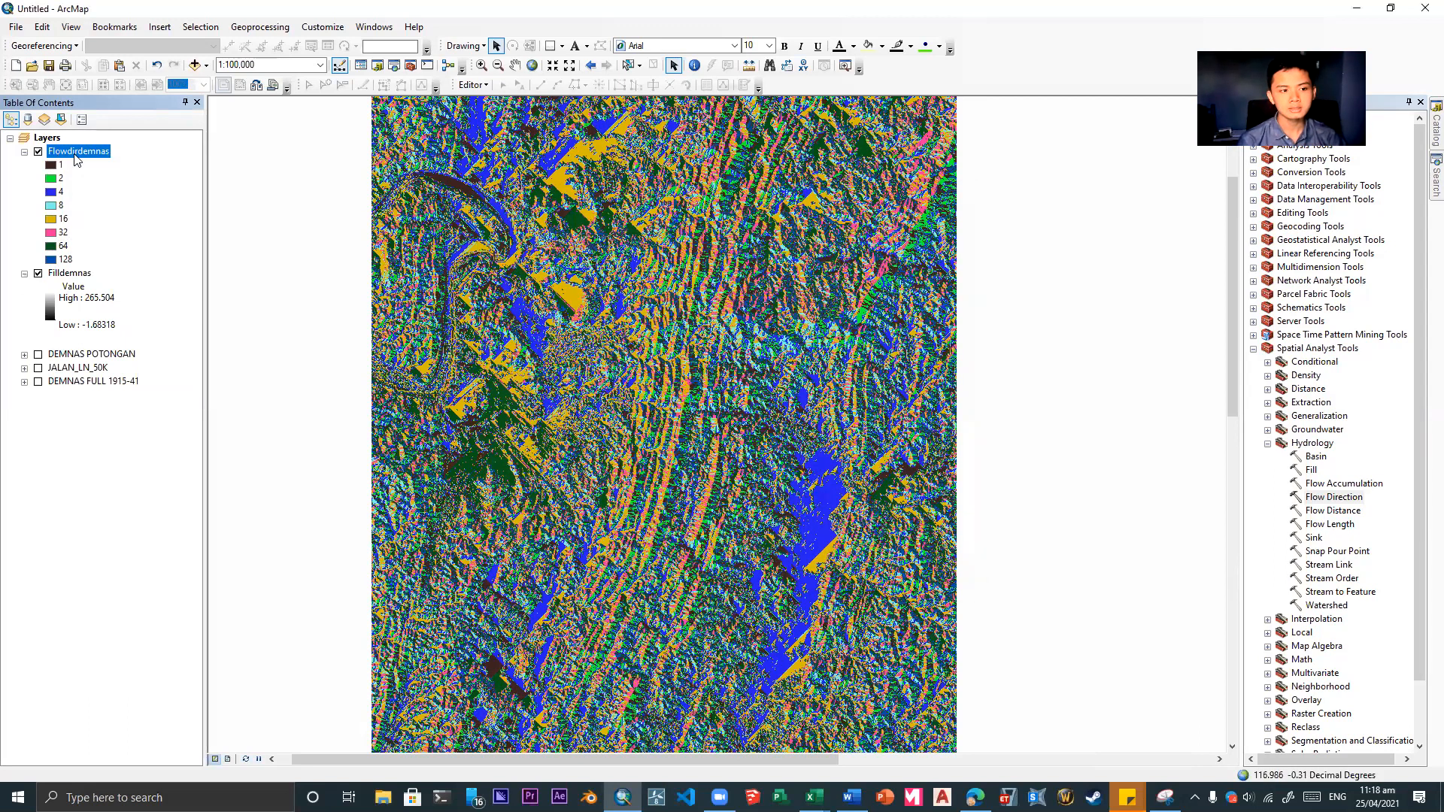
- Open the symbology settings of the Flowdirdemnas layer and move the dialog off the raster's upper part
right_click(76, 157)
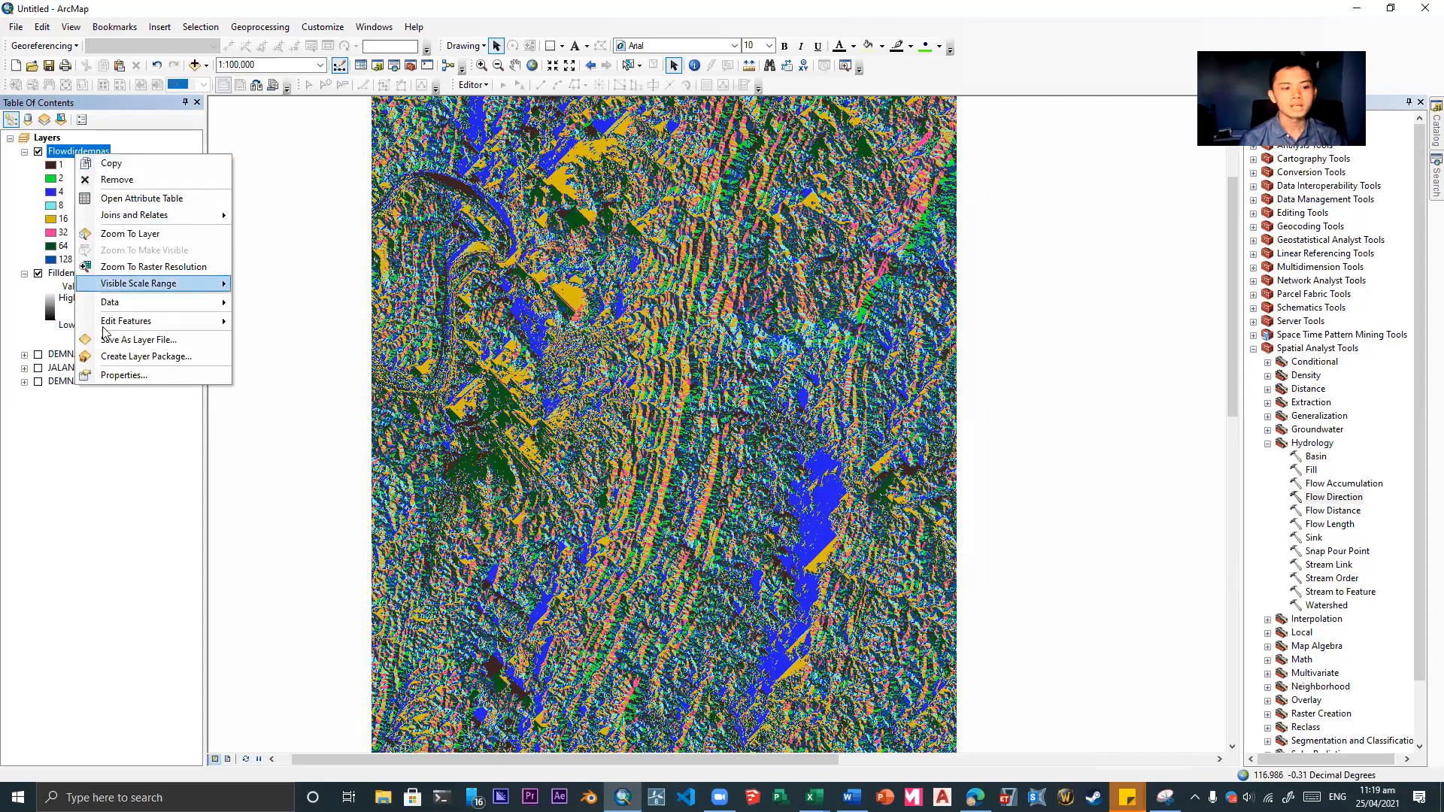
left_click(124, 374)
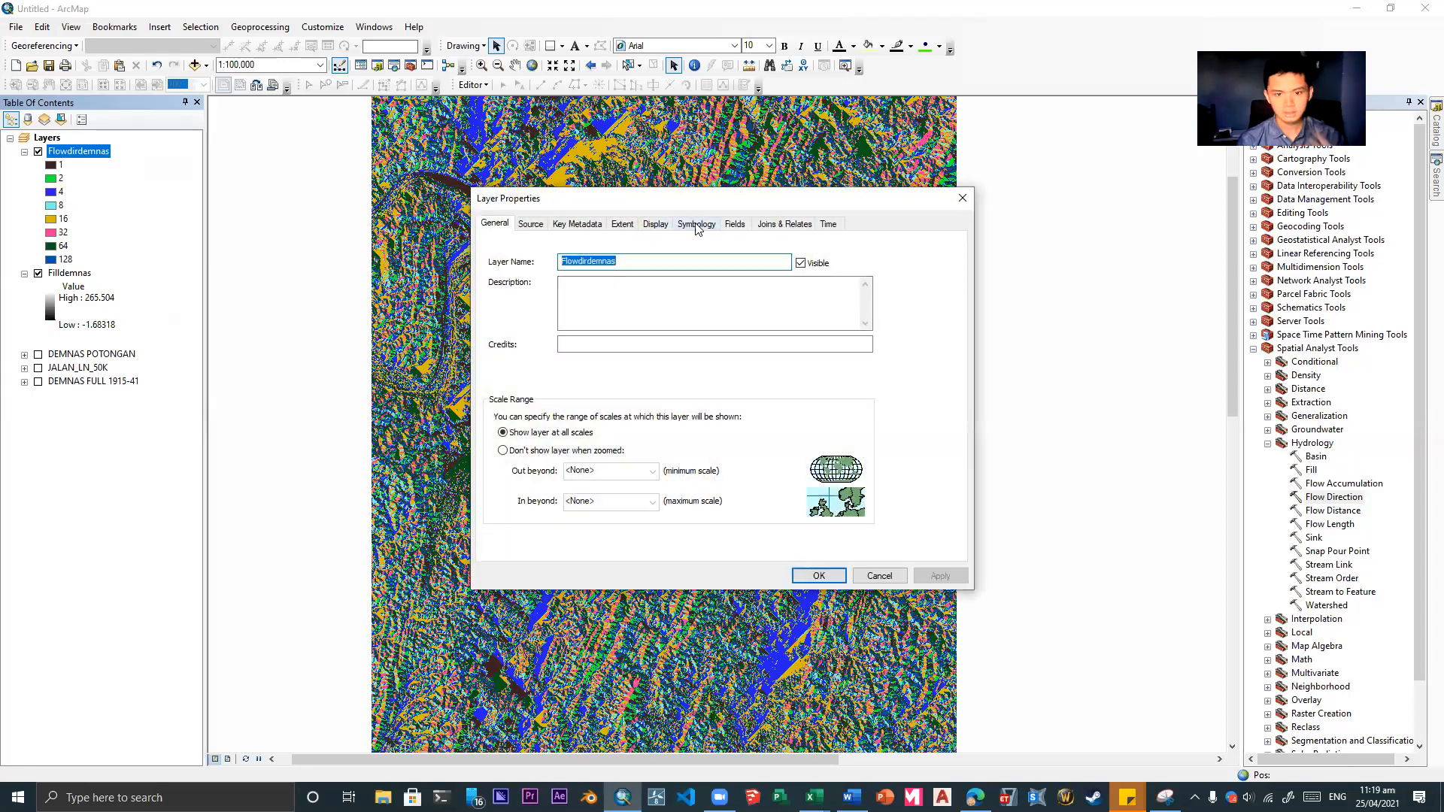
left_click(696, 225)
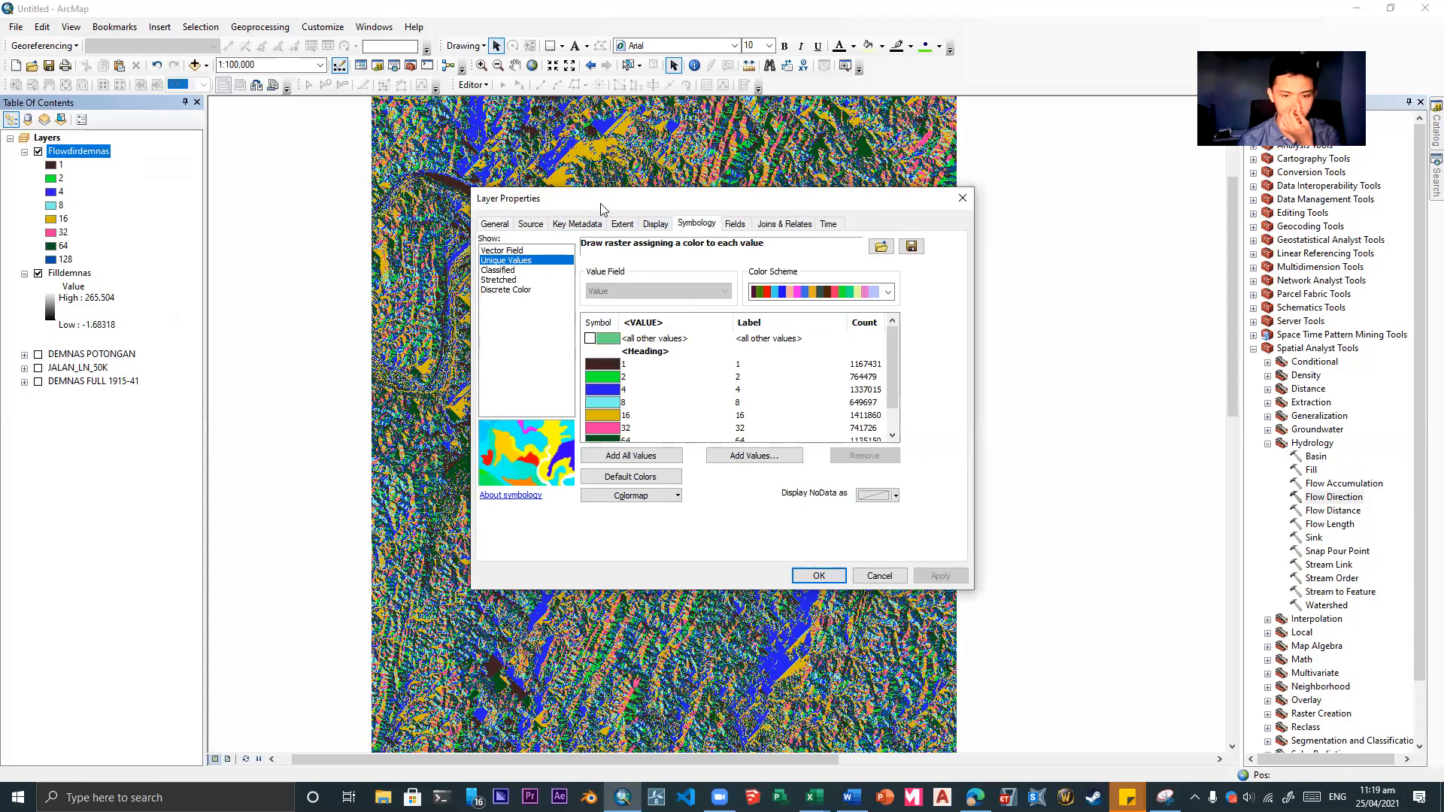
left_click_drag(602, 208, 650, 354)
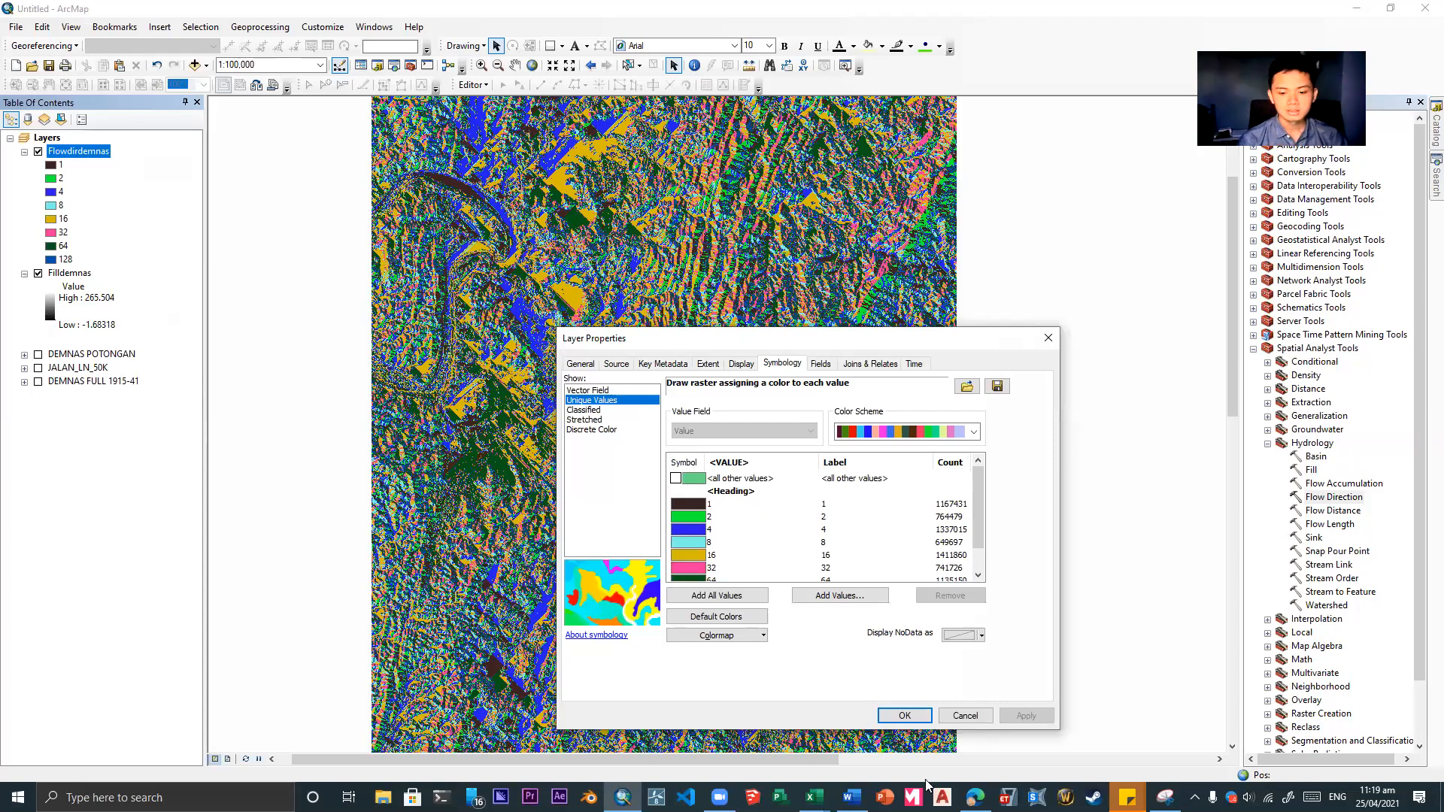
- Switch to the browser and examine the raster data model structure diagram on page 5 of Modul Pelatihan.pdf
left_click(975, 798)
scroll(730, 242, "up", 10)
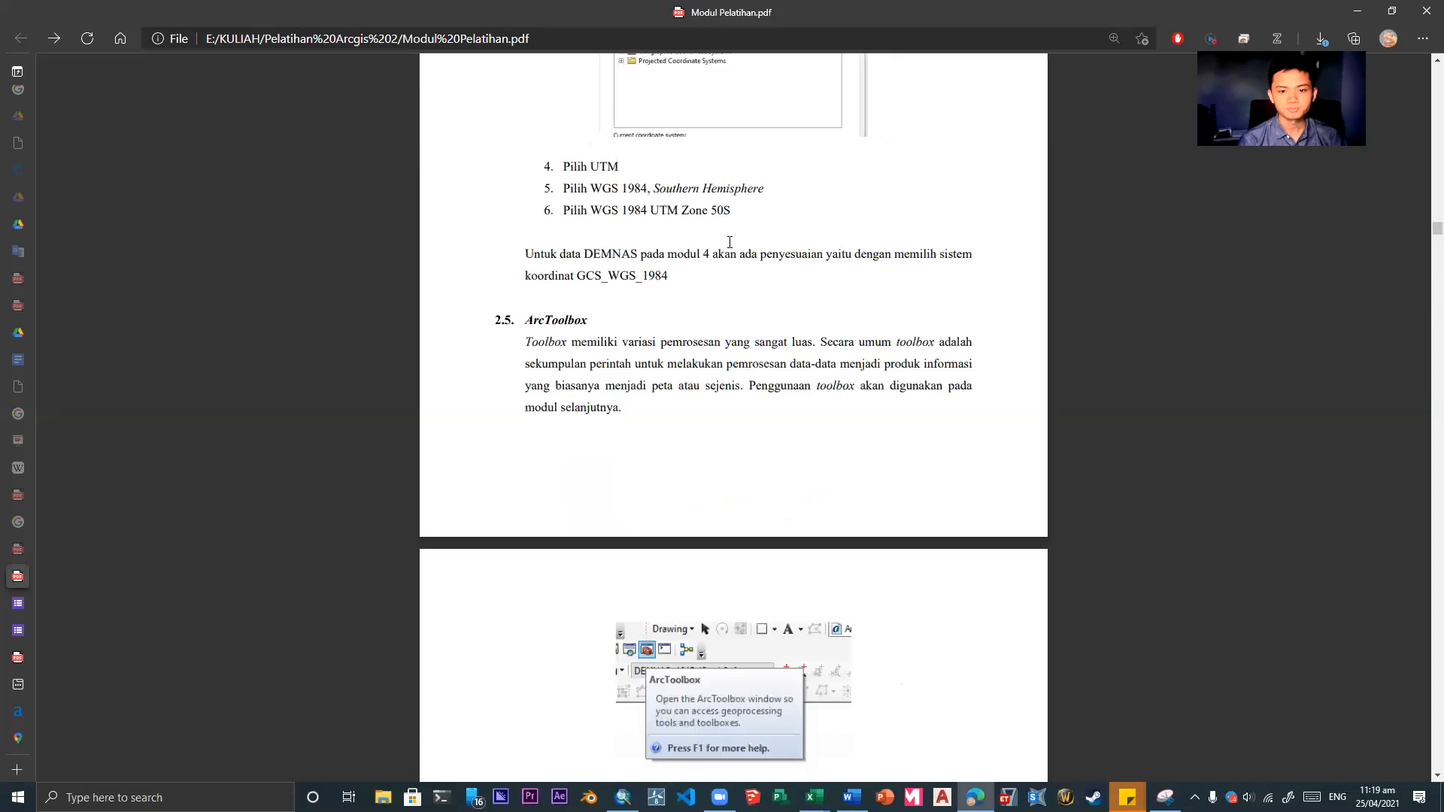
scroll(729, 243, "up", 15)
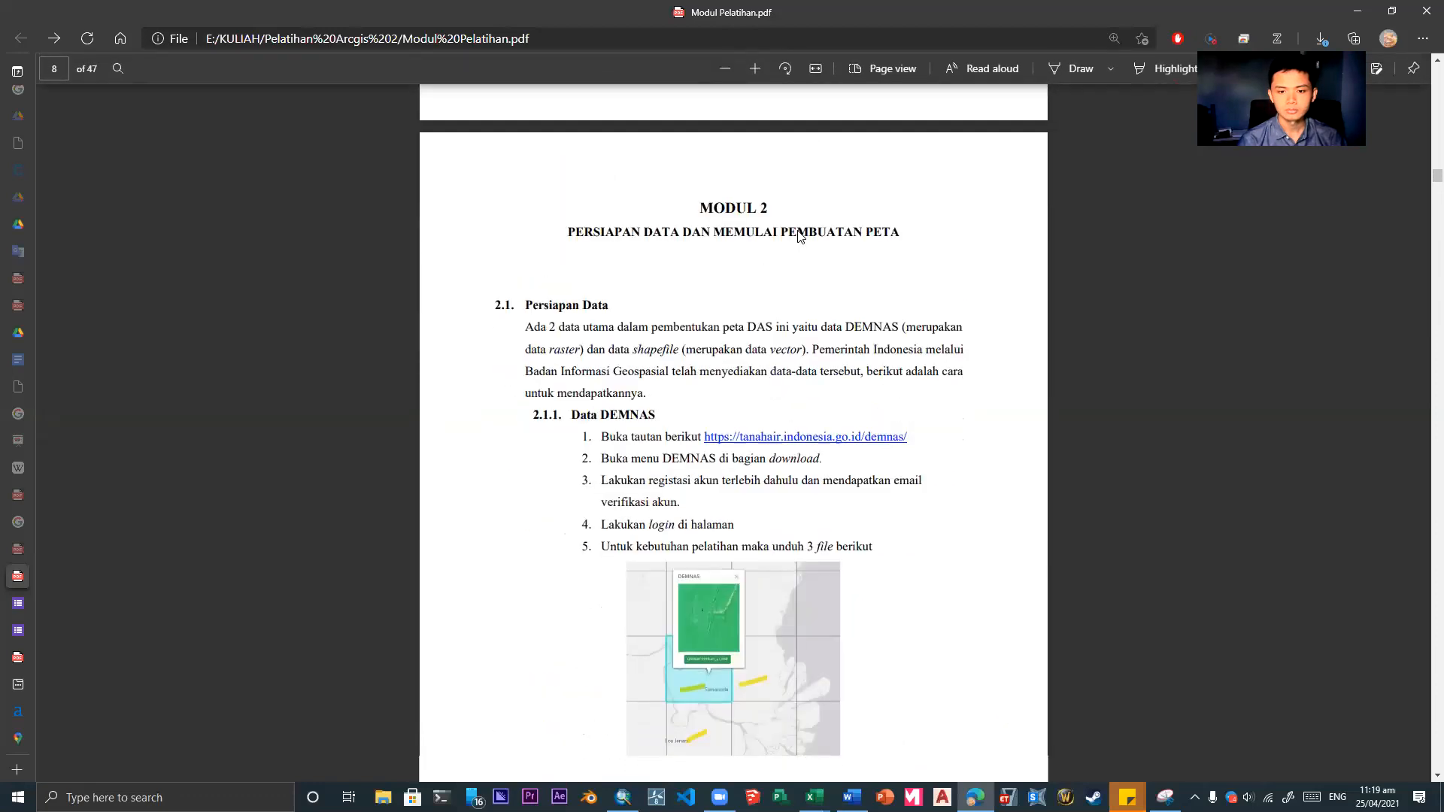
scroll(799, 235, "up", 10)
scroll(855, 549, "down", 16)
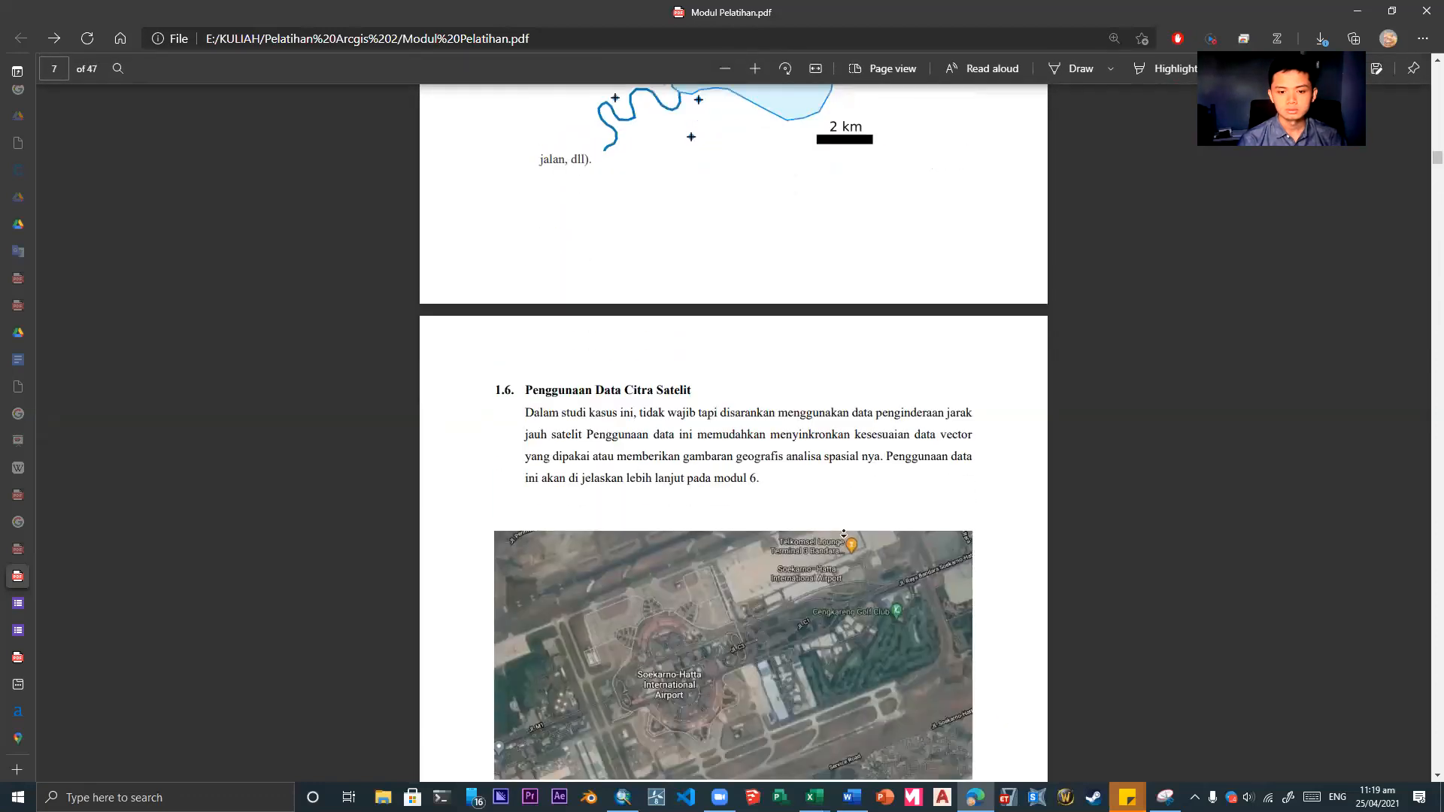
scroll(890, 411, "up", 20)
scroll(803, 354, "up", 3)
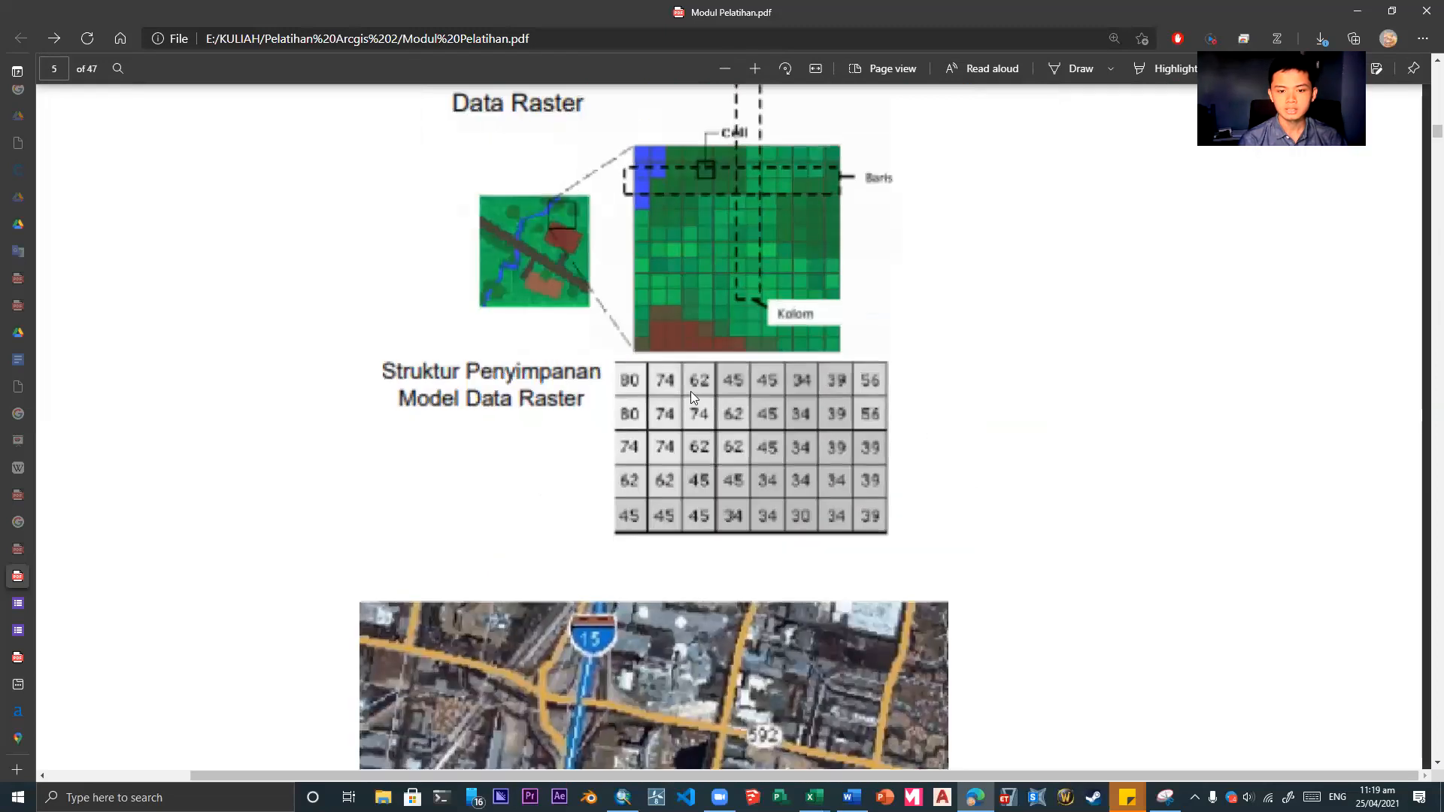
scroll(623, 381, "up", 2)
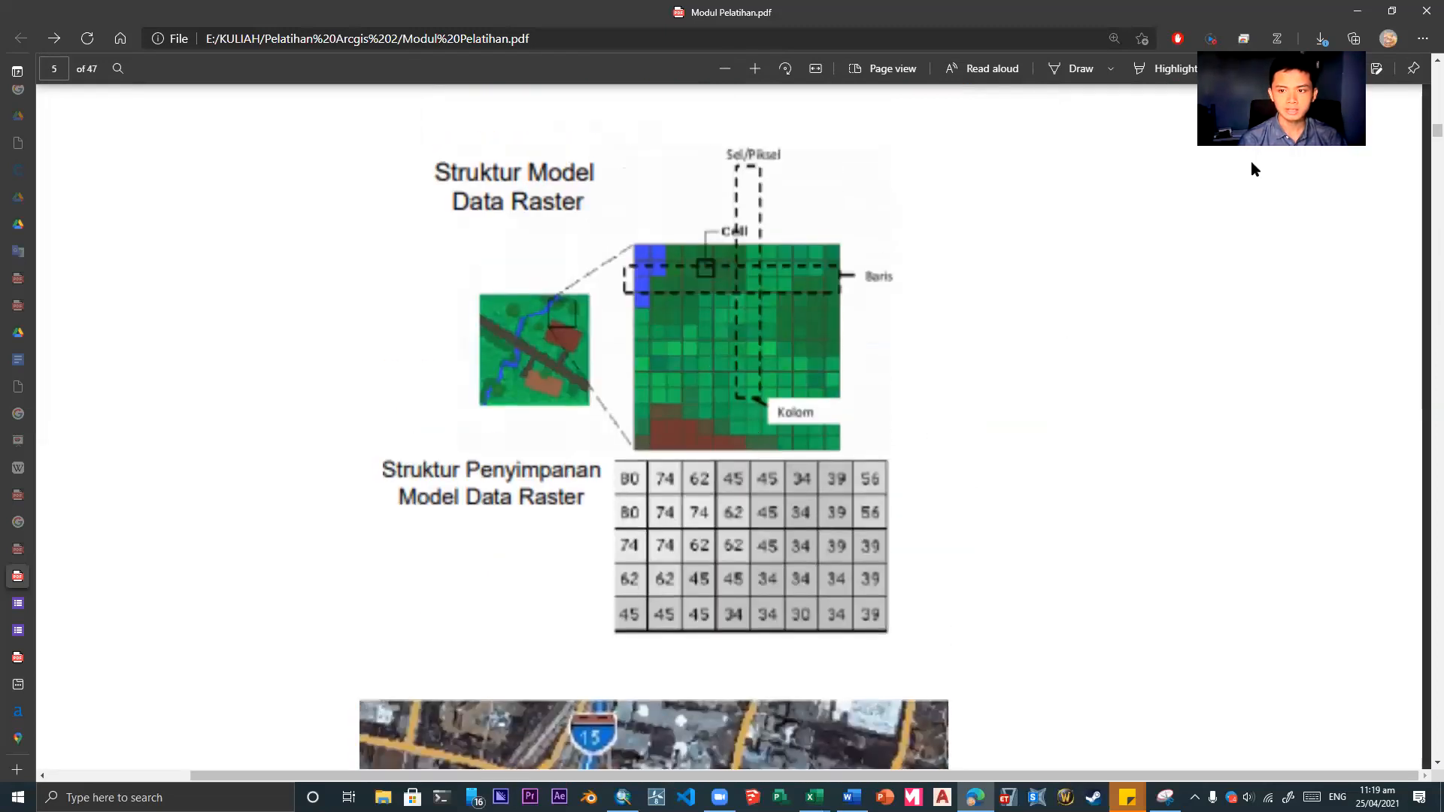
- Switch back to ArcMap and apply Stretched symbology to the Flowdirdemnas layer
left_click(1358, 12)
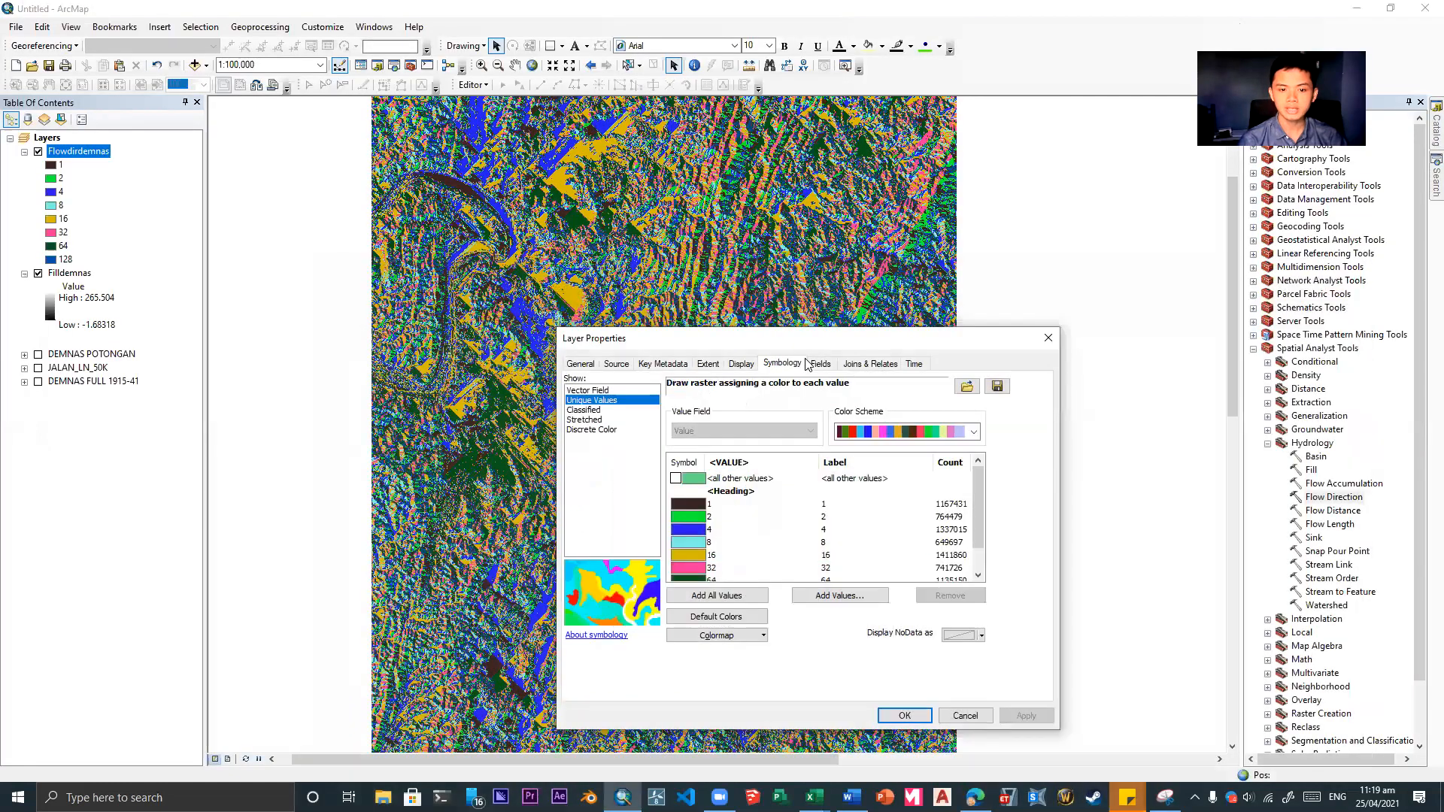
left_click(584, 420)
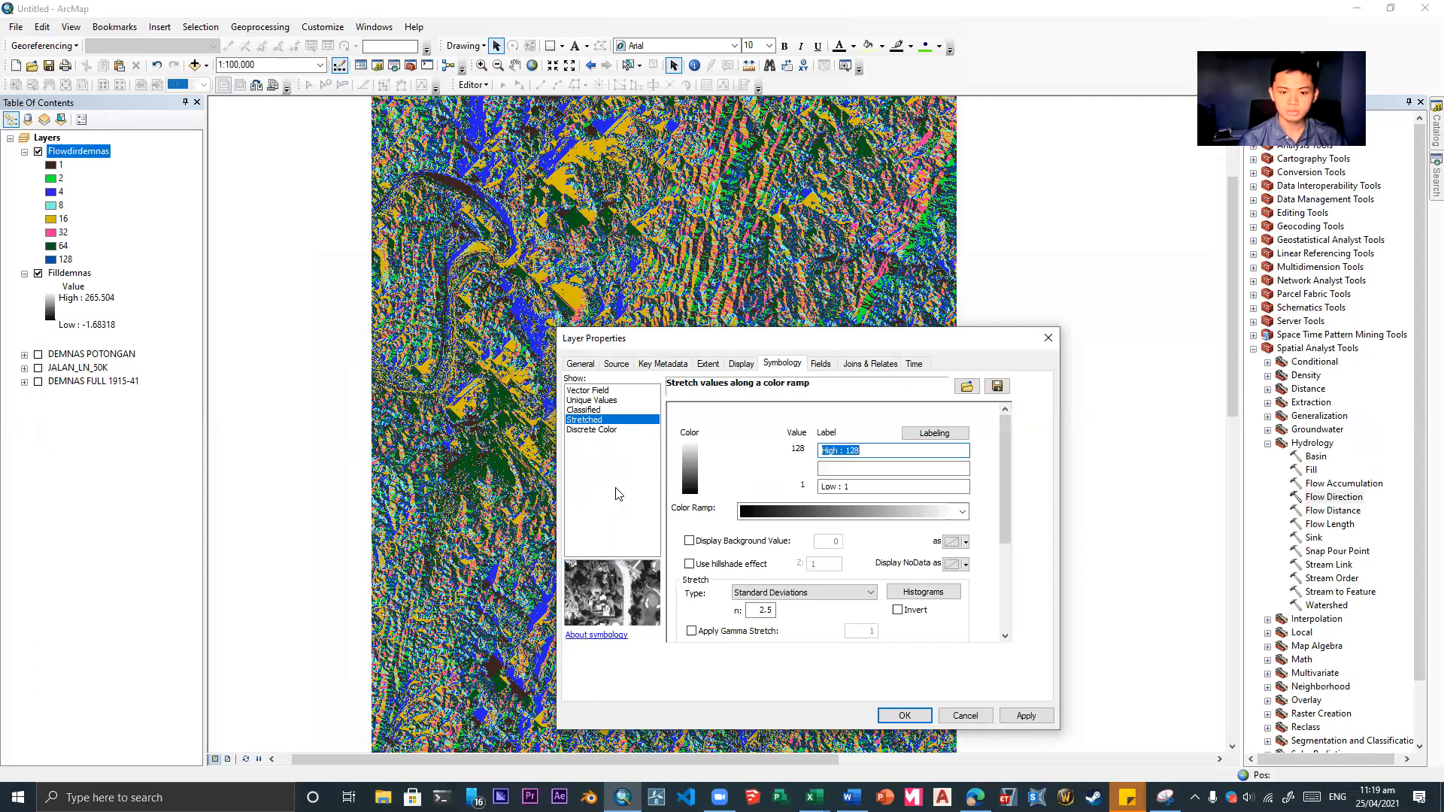
left_click(1026, 716)
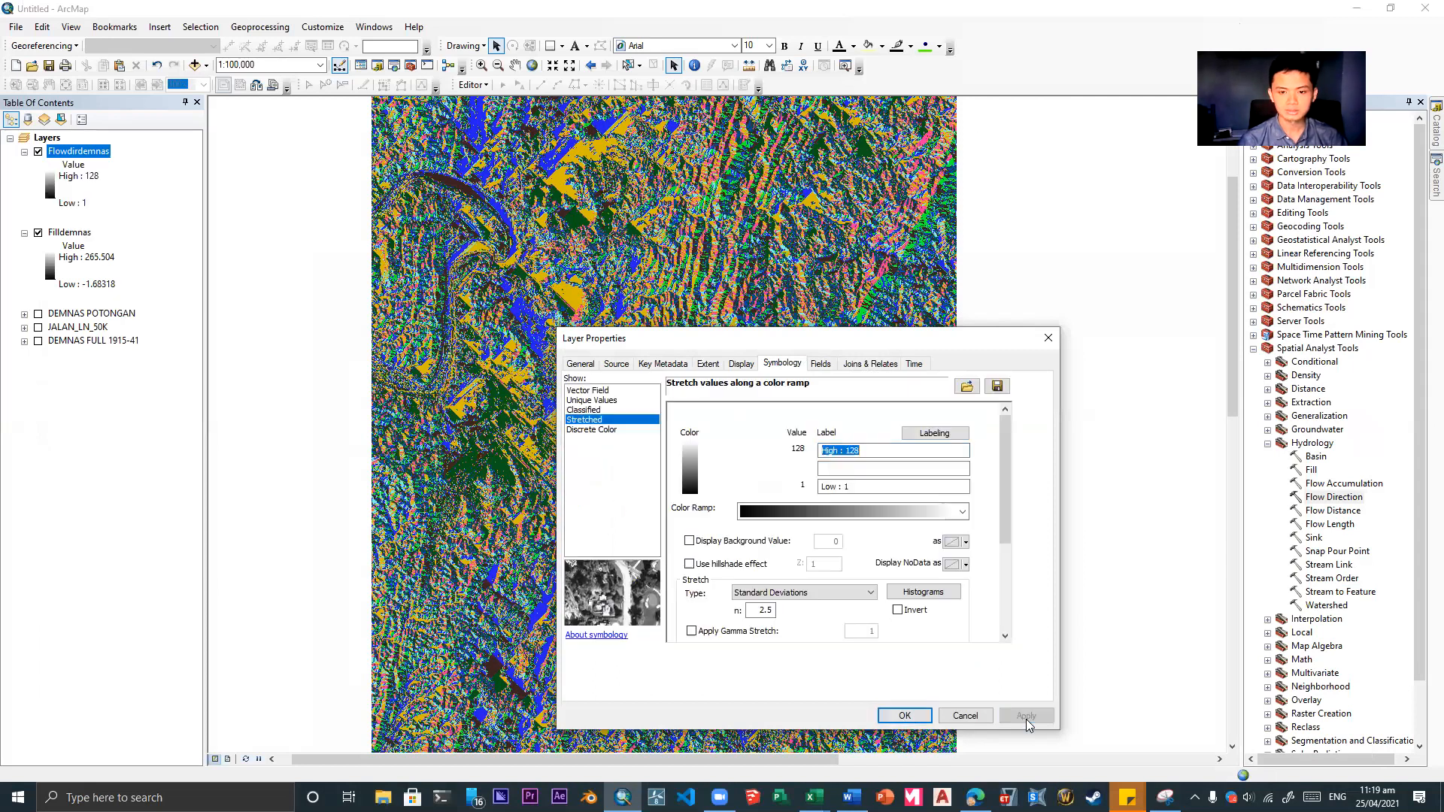
- Apply Unique Values symbology to the Flowdirdemnas layer and close its properties
left_click(616, 401)
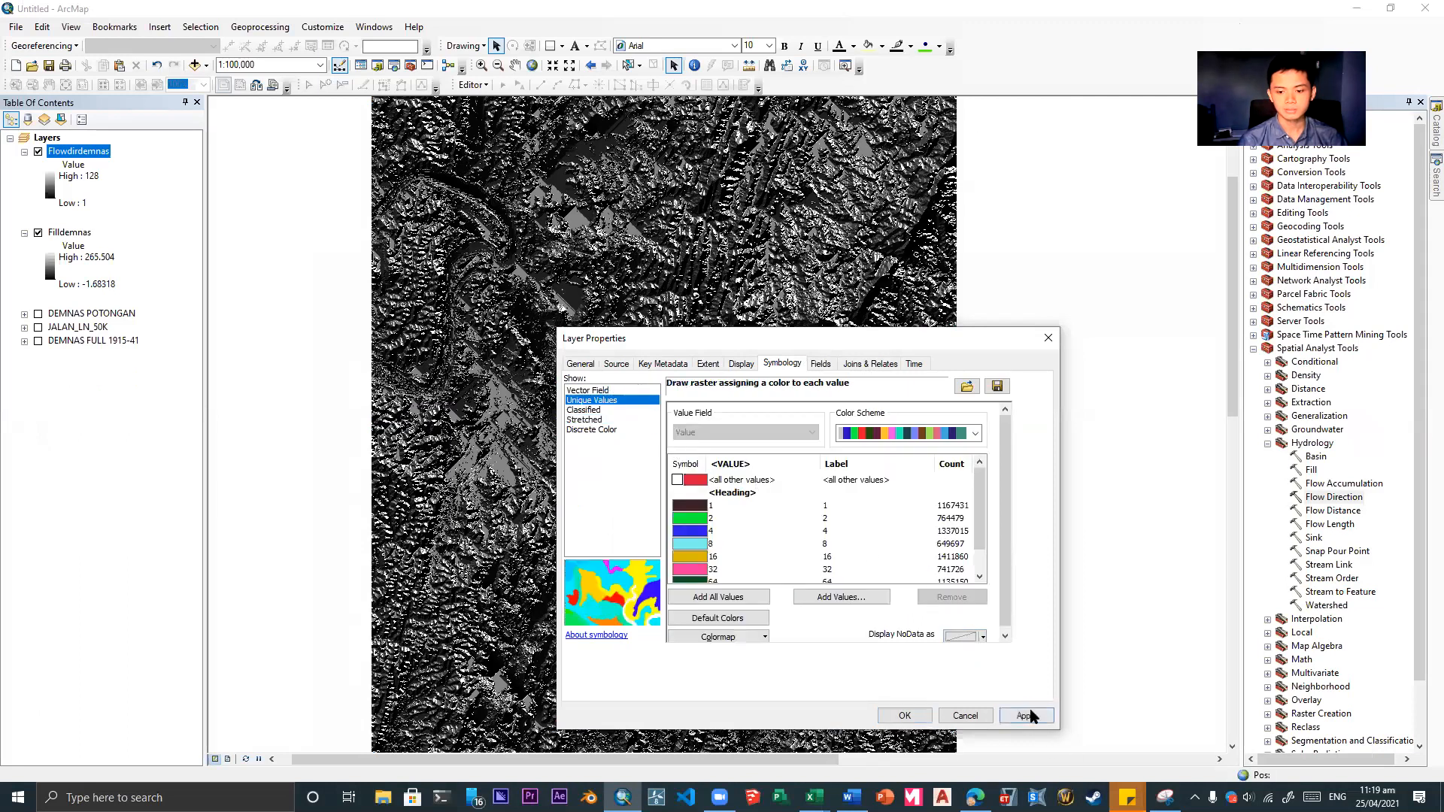
left_click(1028, 715)
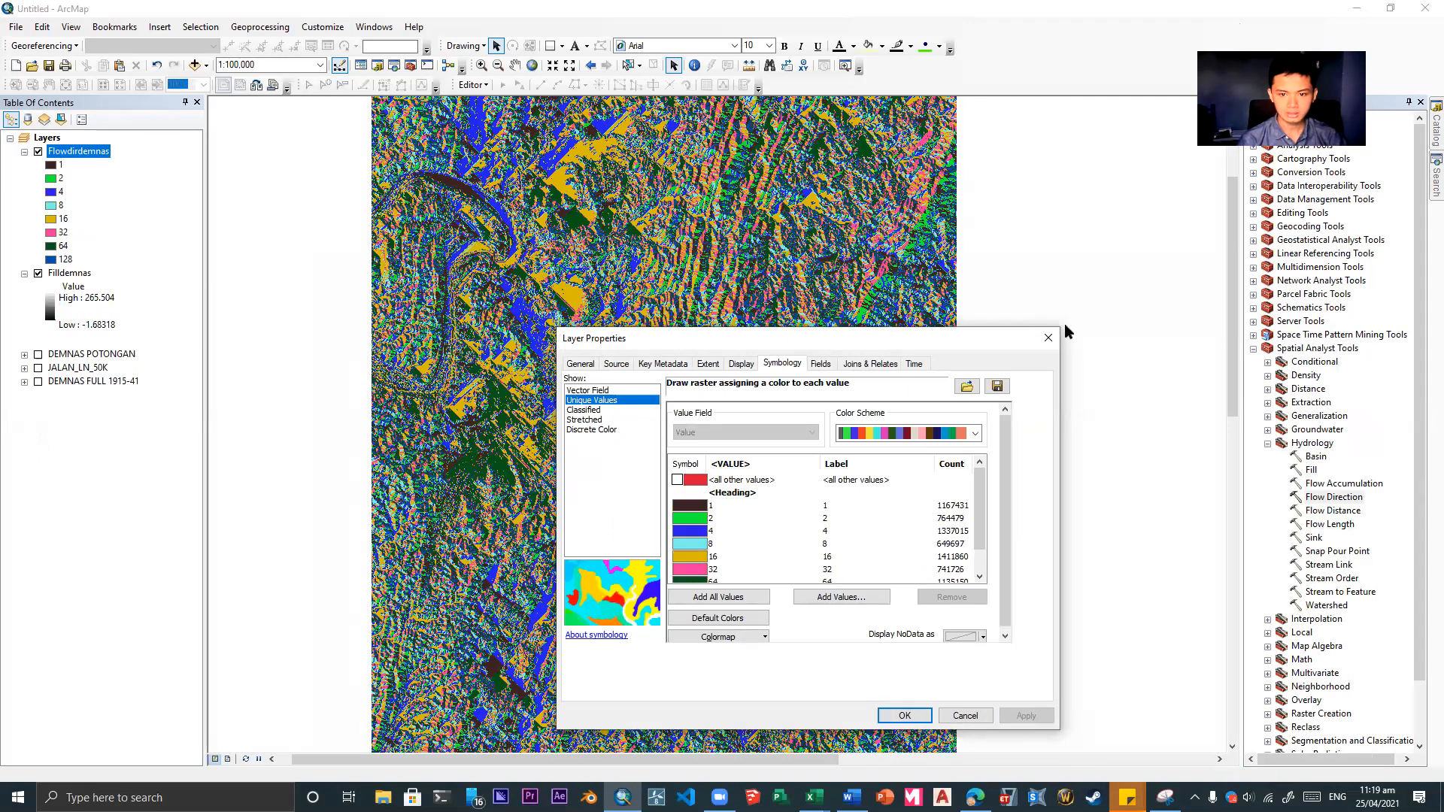
left_click(1047, 338)
scroll(822, 456, "up", 1)
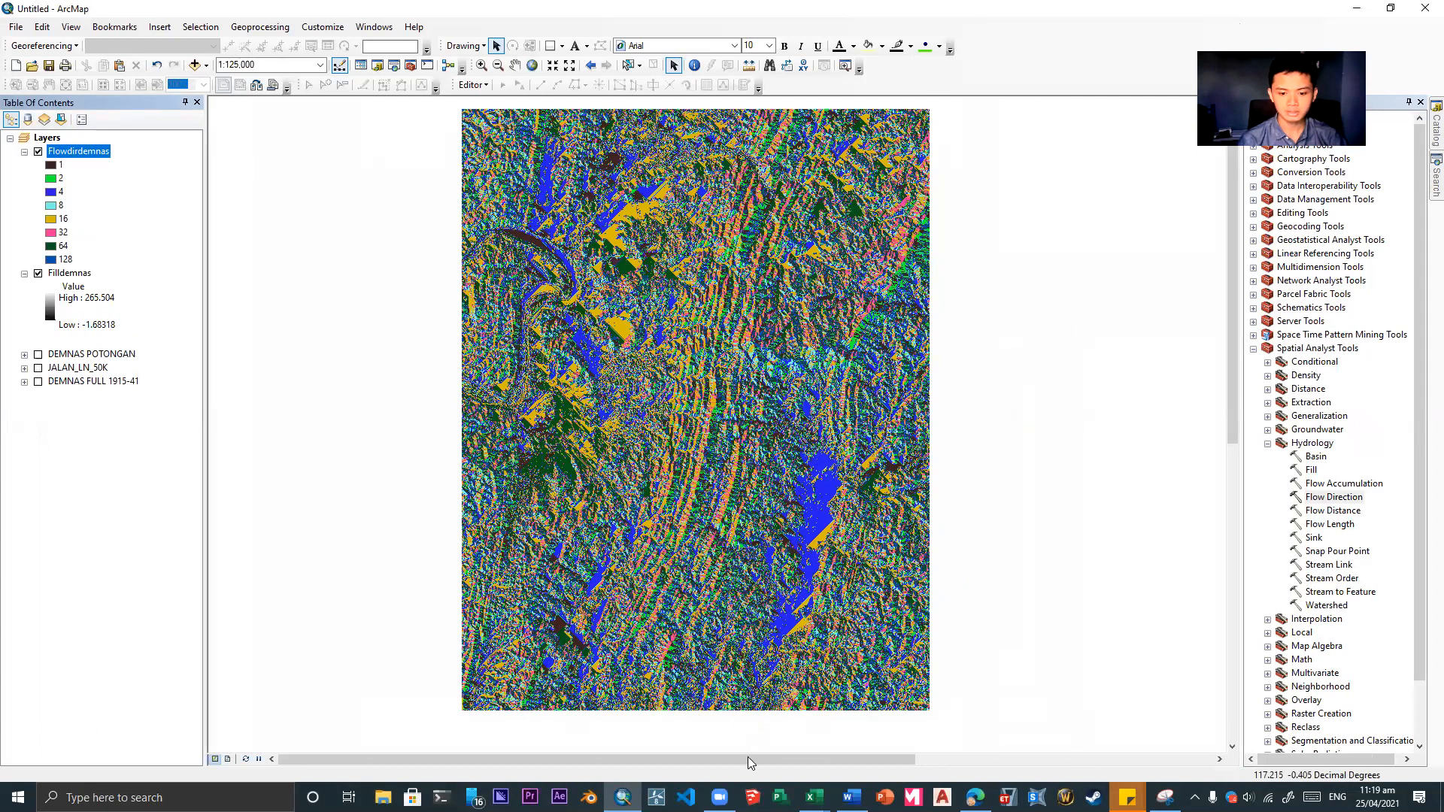
- Switch to the browser and examine the Flow Direction and Basin instructions on page 18 of Modul Pelatihan.pdf
mouse_move(852, 798)
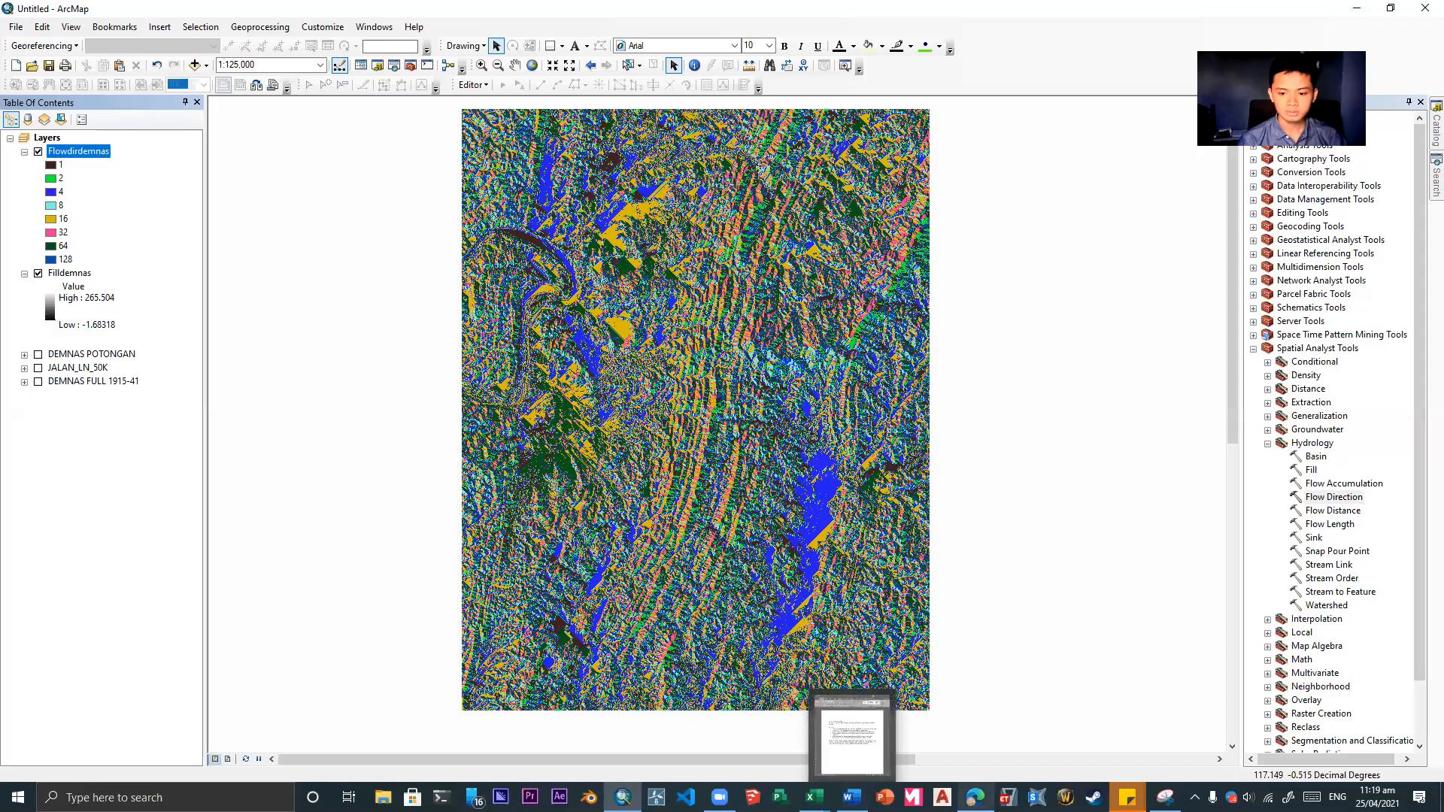
left_click(976, 798)
scroll(905, 412, "down", 12)
scroll(890, 293, "down", 10)
scroll(848, 300, "down", 5)
scroll(843, 181, "up", 8)
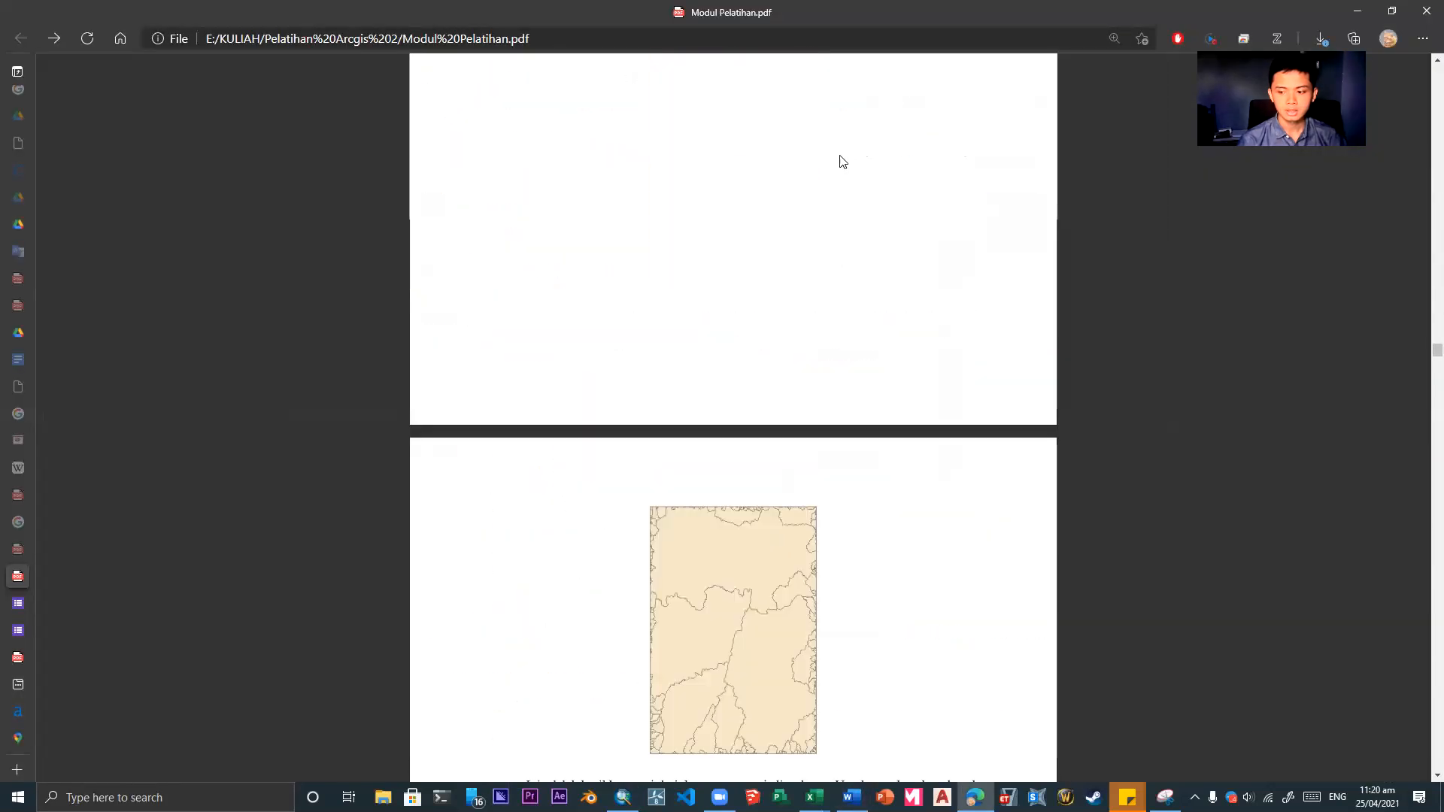
scroll(843, 161, "up", 15)
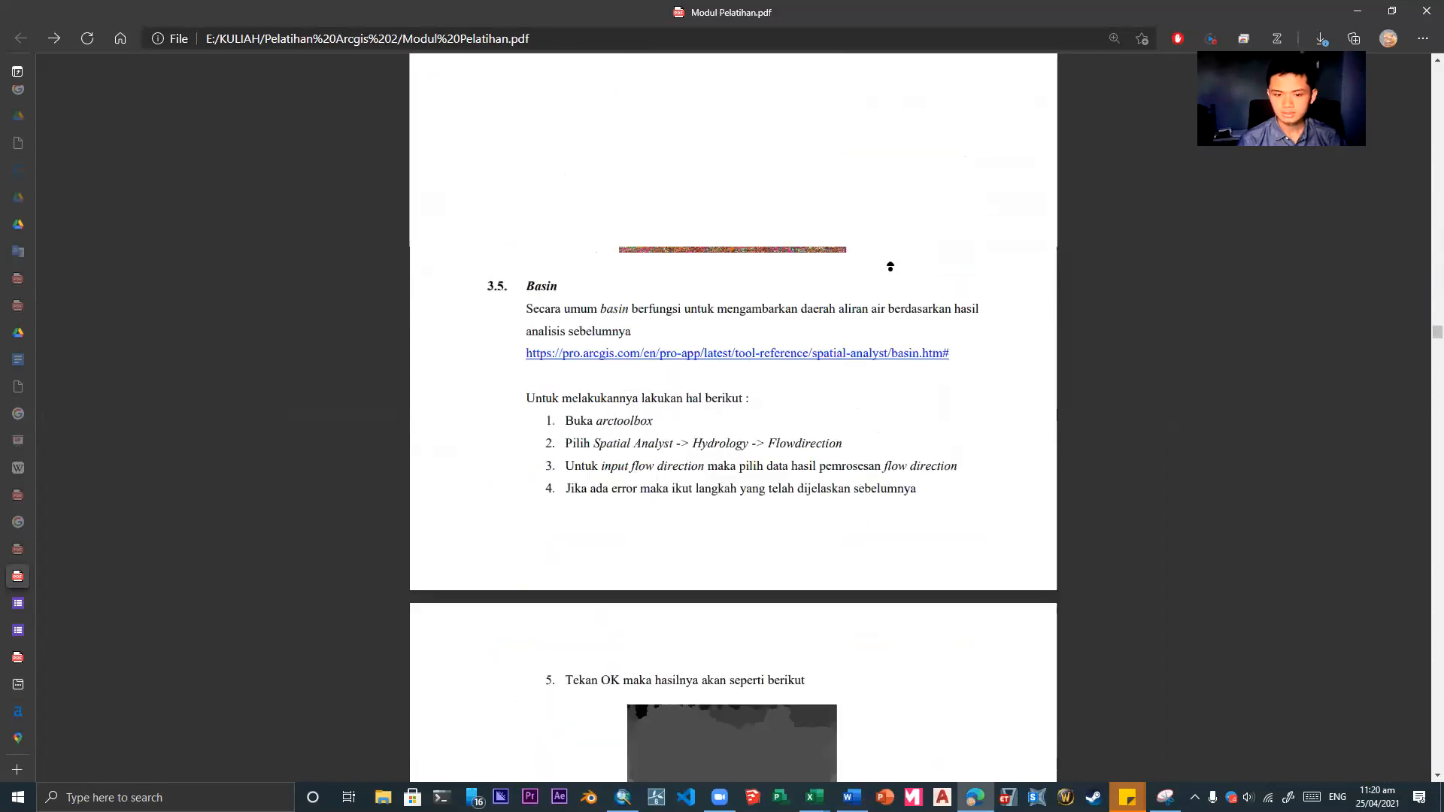
scroll(890, 266, "up", 10)
scroll(902, 471, "down", 3)
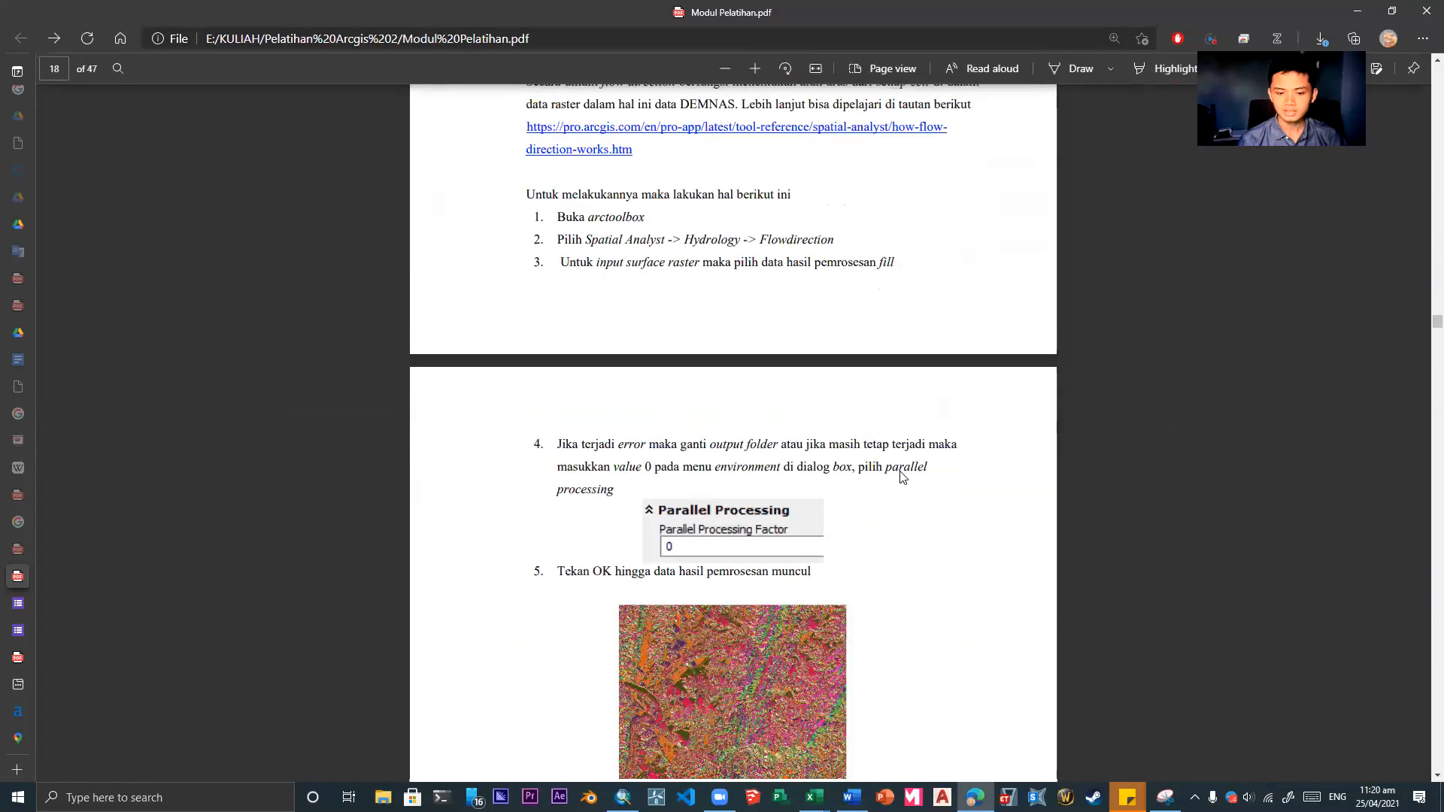
scroll(902, 474, "down", 8)
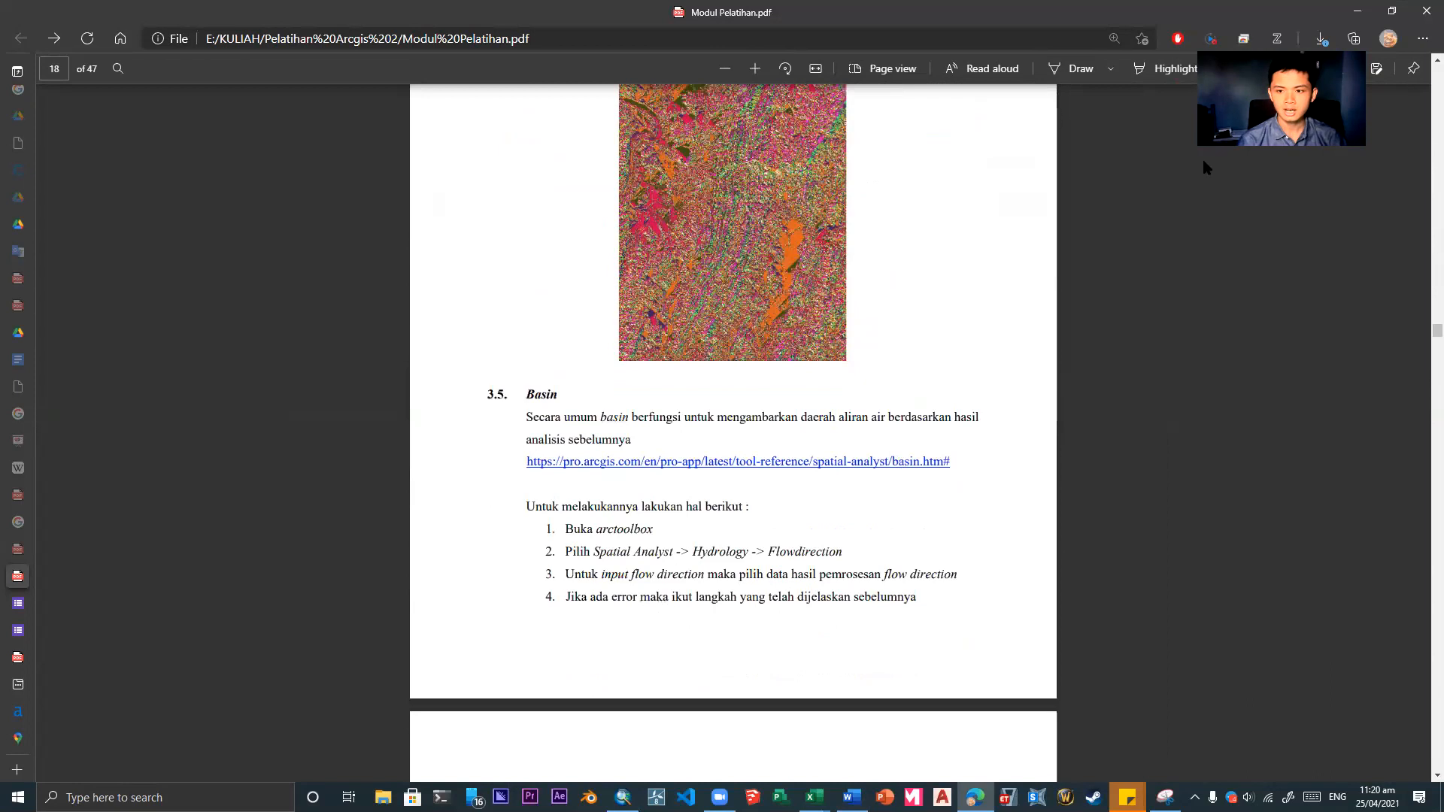
- Return to ArcMap and open the Hydrology Basin tool with Flowdirdemnas as the input flow direction raster
left_click(1359, 9)
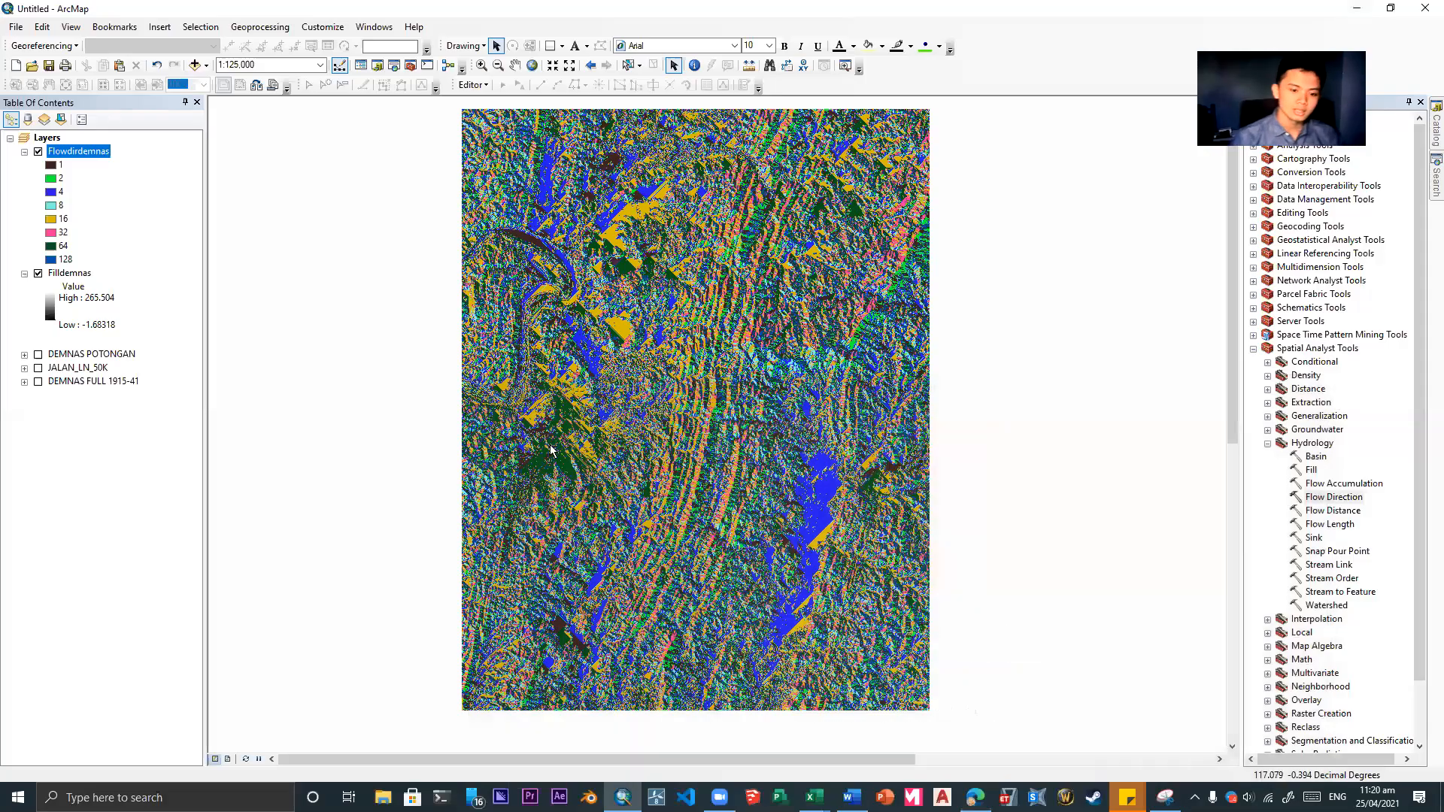
double_click(1316, 457)
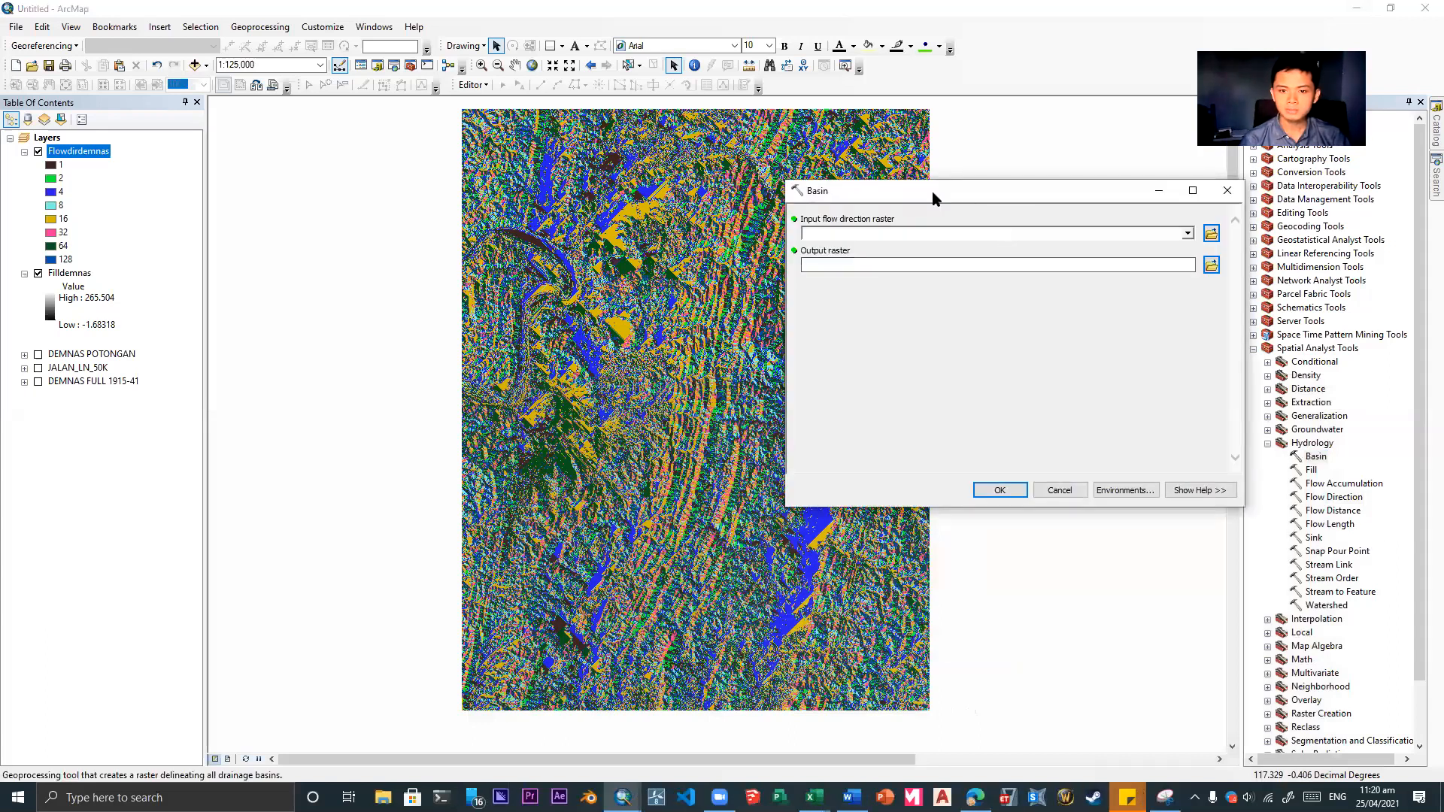
left_click_drag(933, 198, 1091, 214)
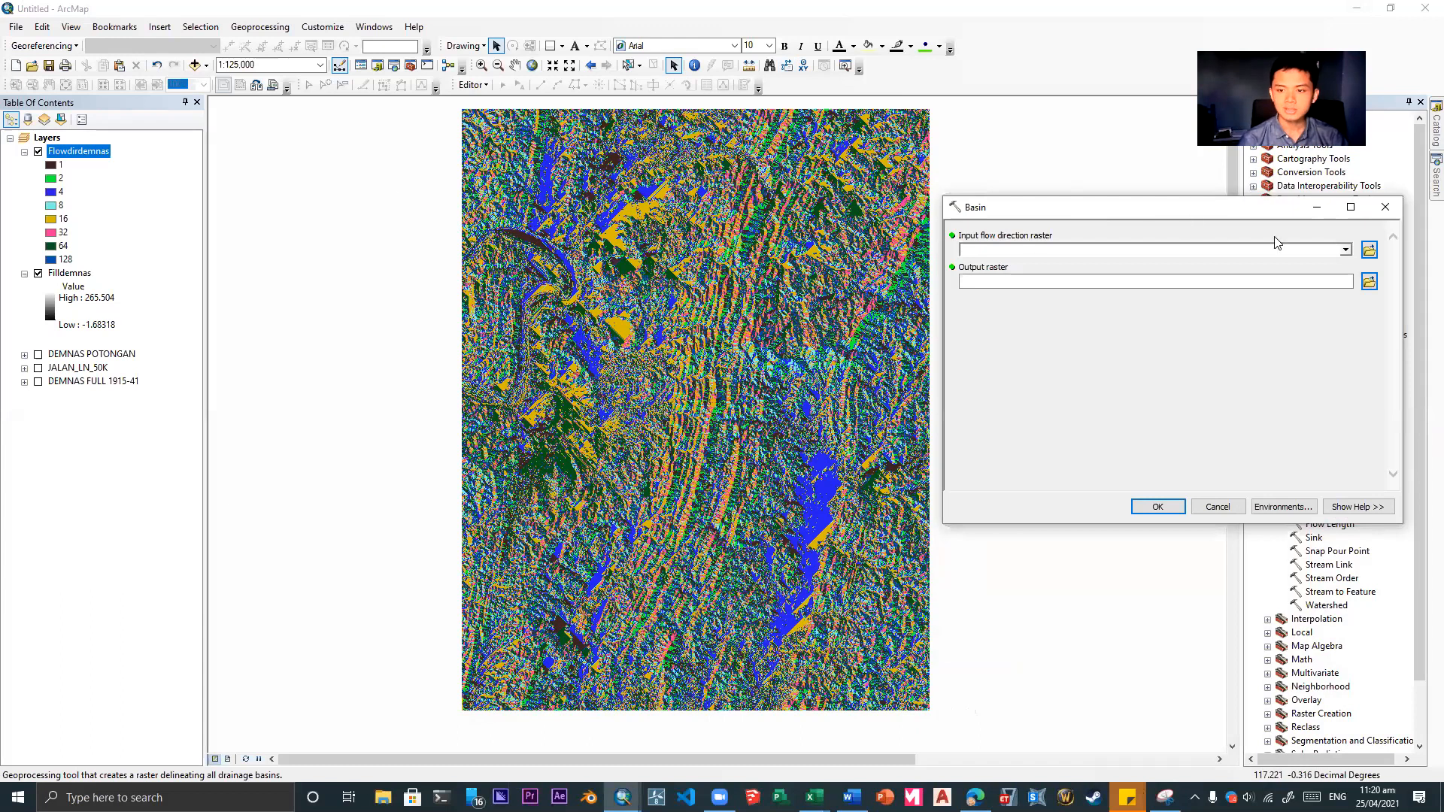
left_click(1346, 250)
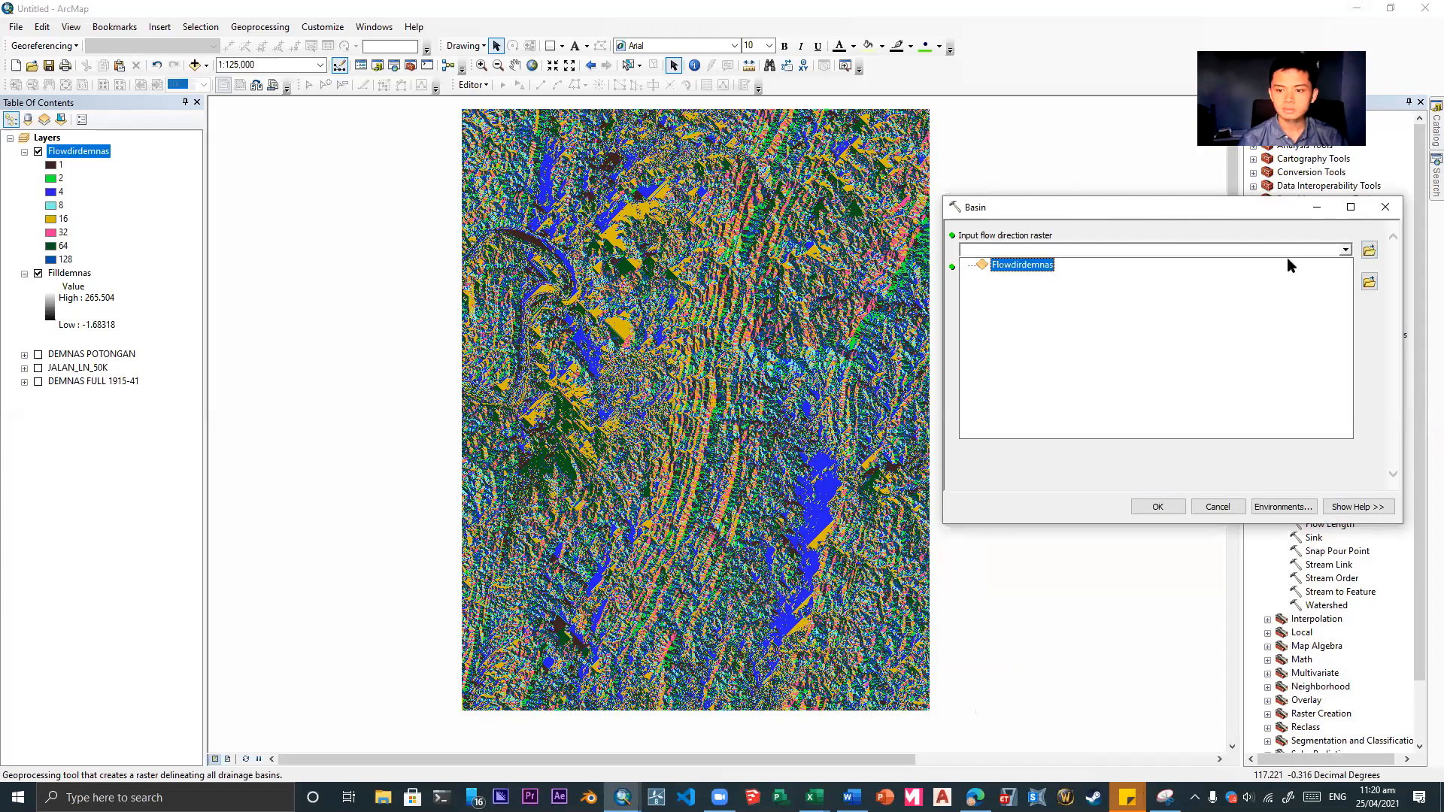
left_click(1010, 271)
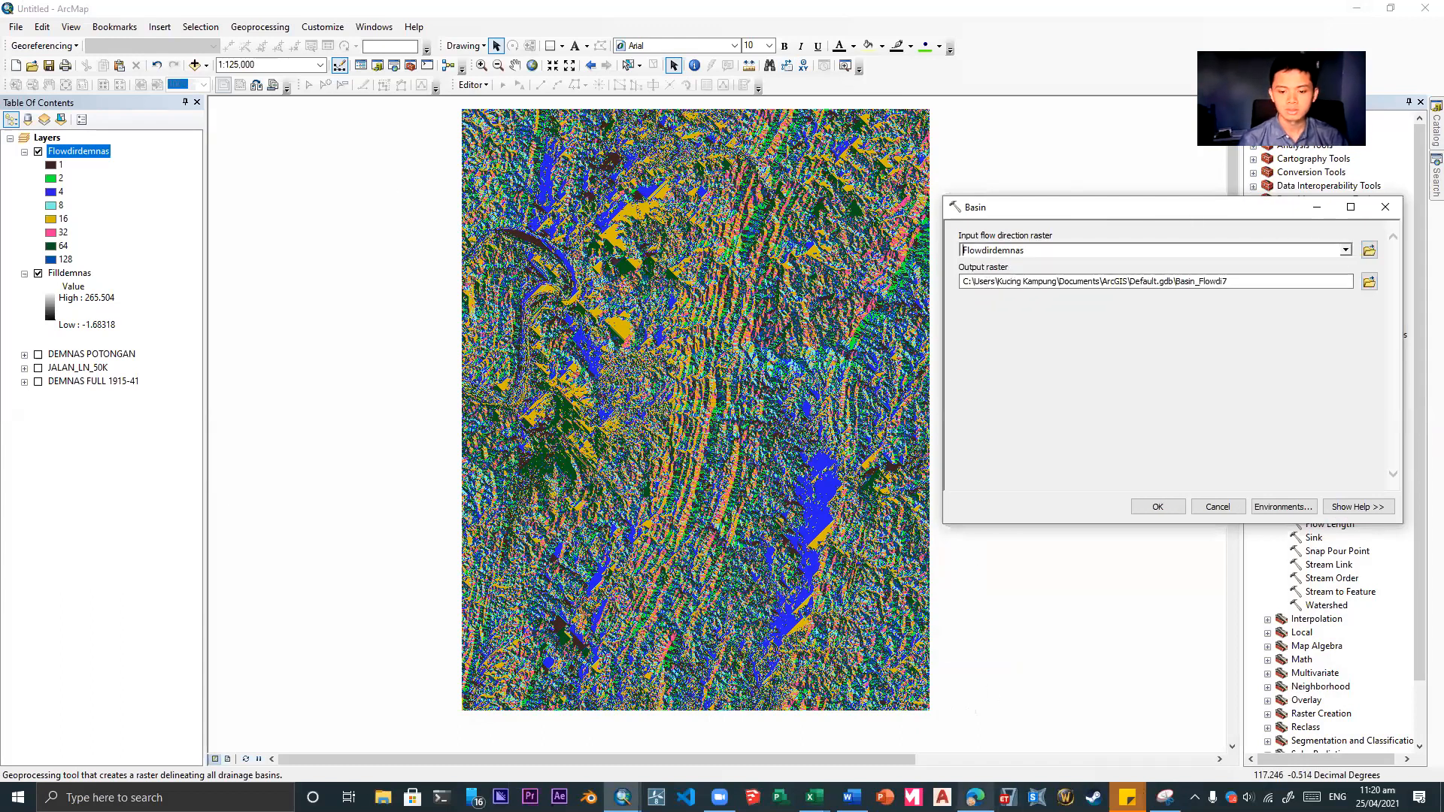
- Switch to the browser and examine the watershed delineation text and district map in section 3.1 of Modul Pelatihan.pdf
mouse_move(975, 796)
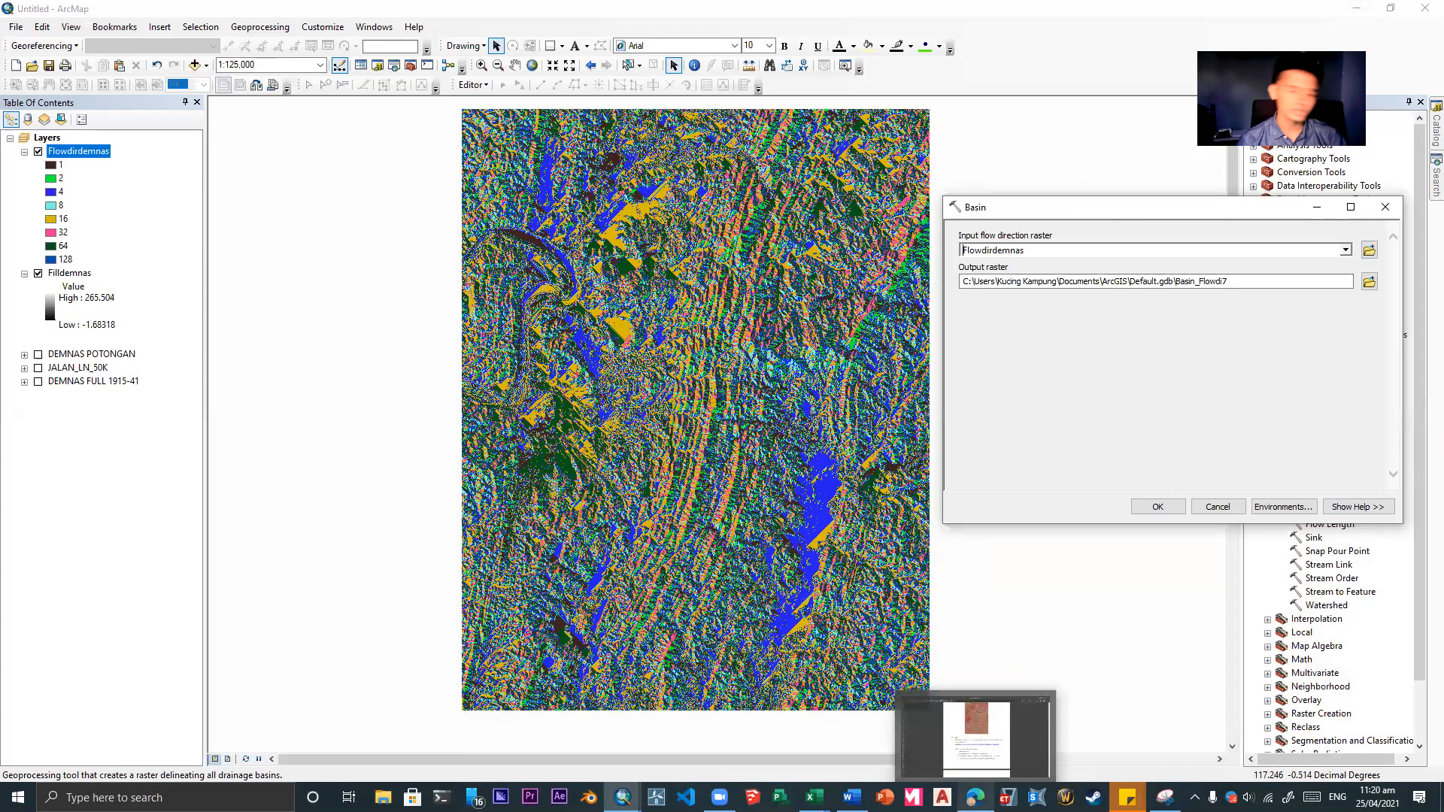
left_click(980, 773)
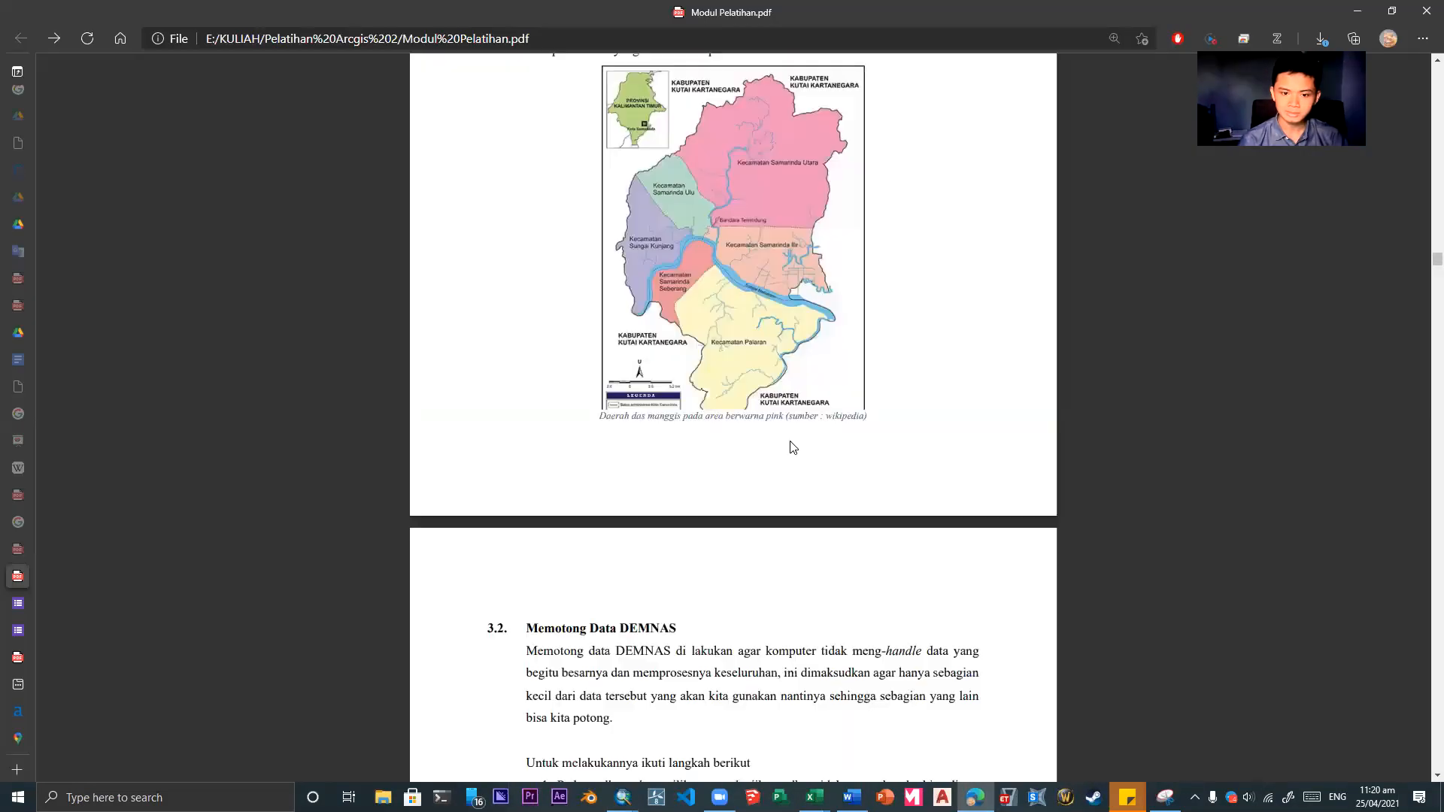
scroll(793, 448, "up", 4)
scroll(790, 368, "up", 1)
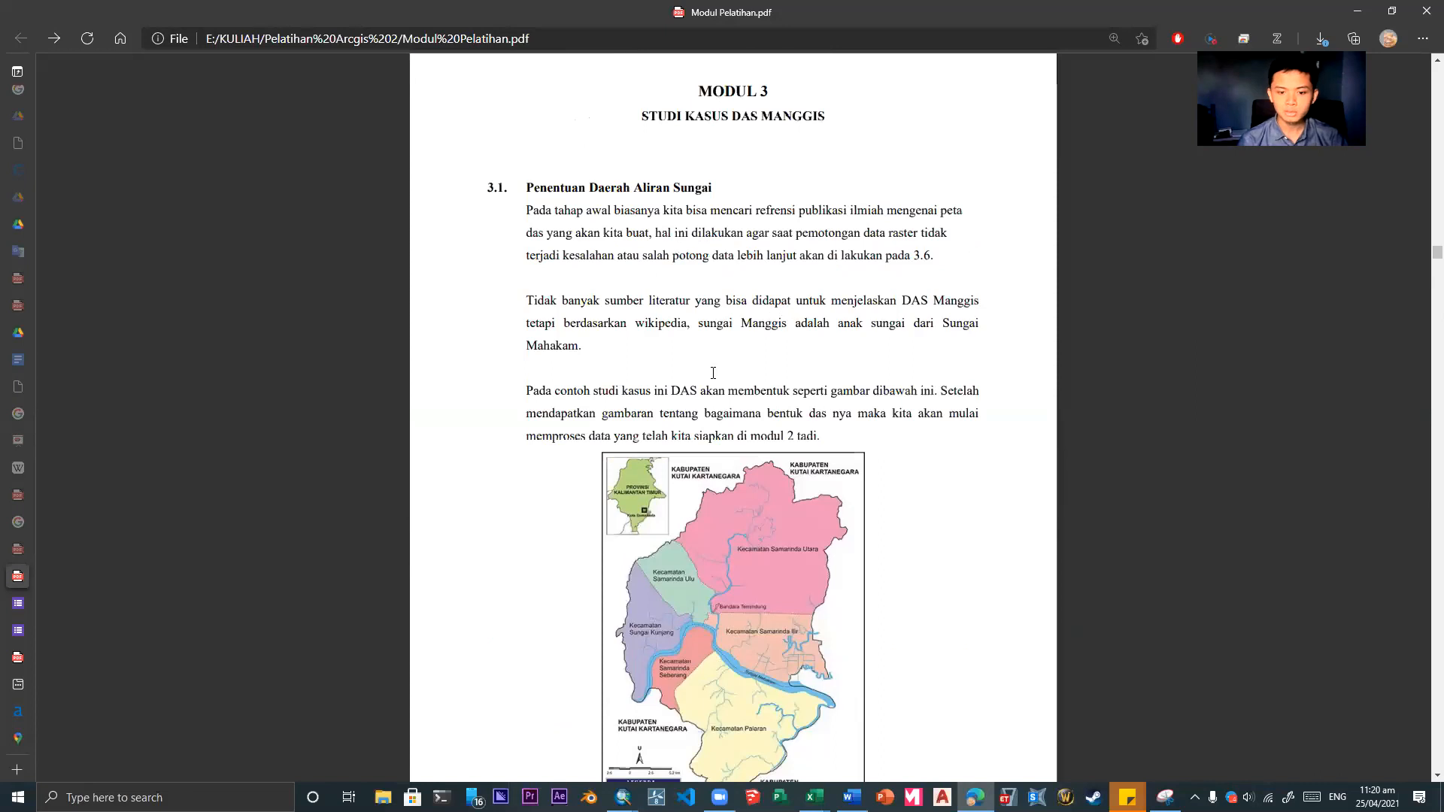
scroll(722, 391, "down", 5)
scroll(769, 337, "up", 1)
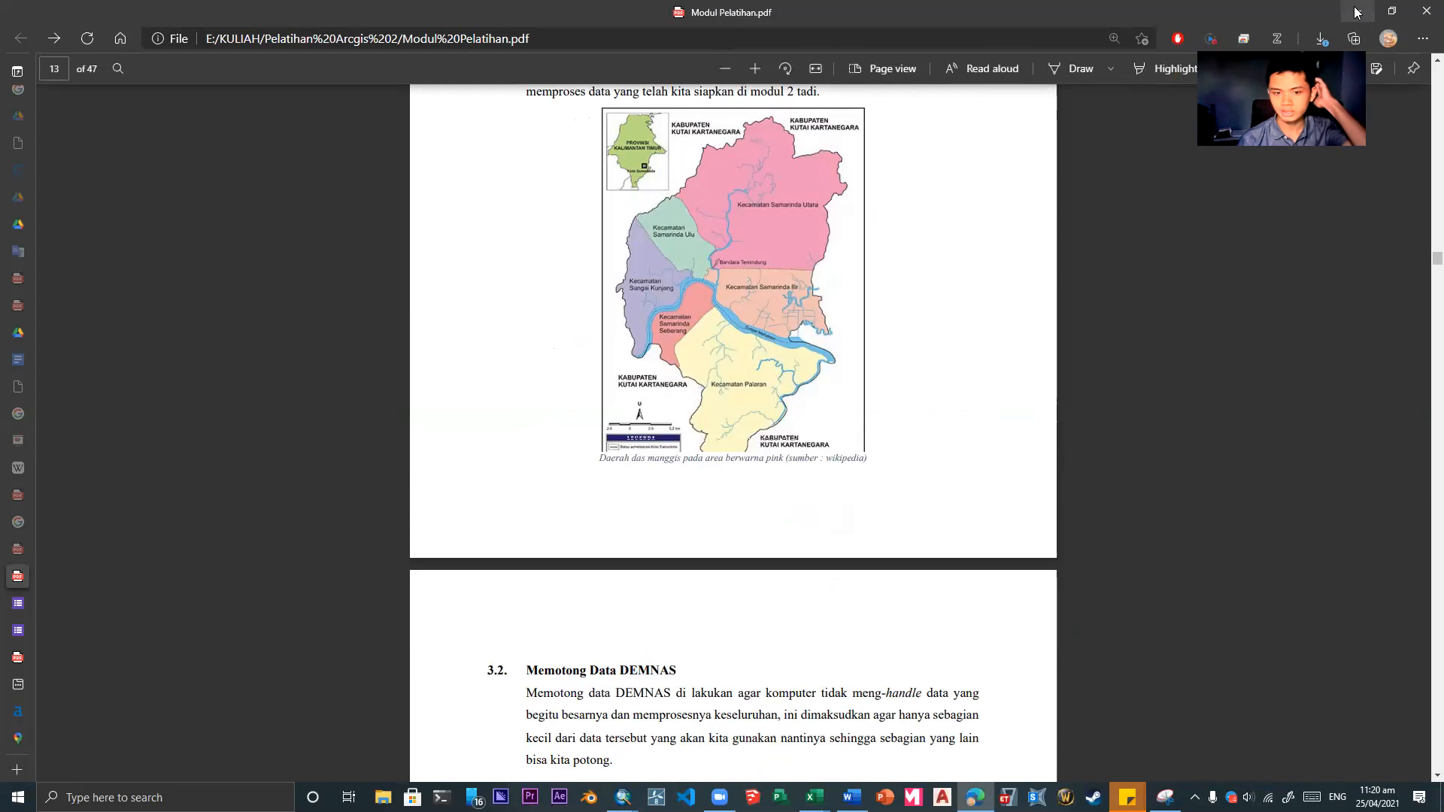
scroll(700, 271, "up", 2)
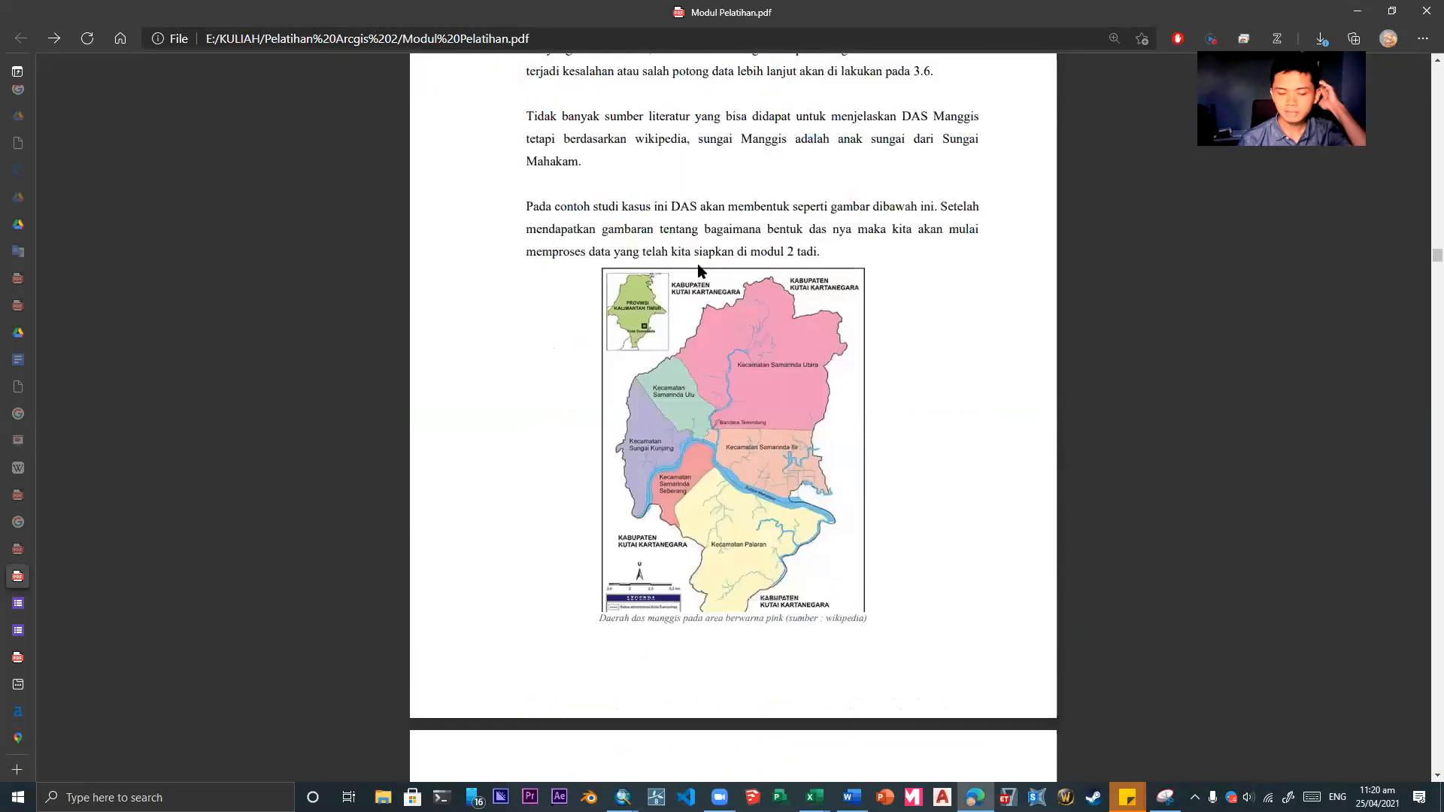
scroll(628, 429, "up", 1)
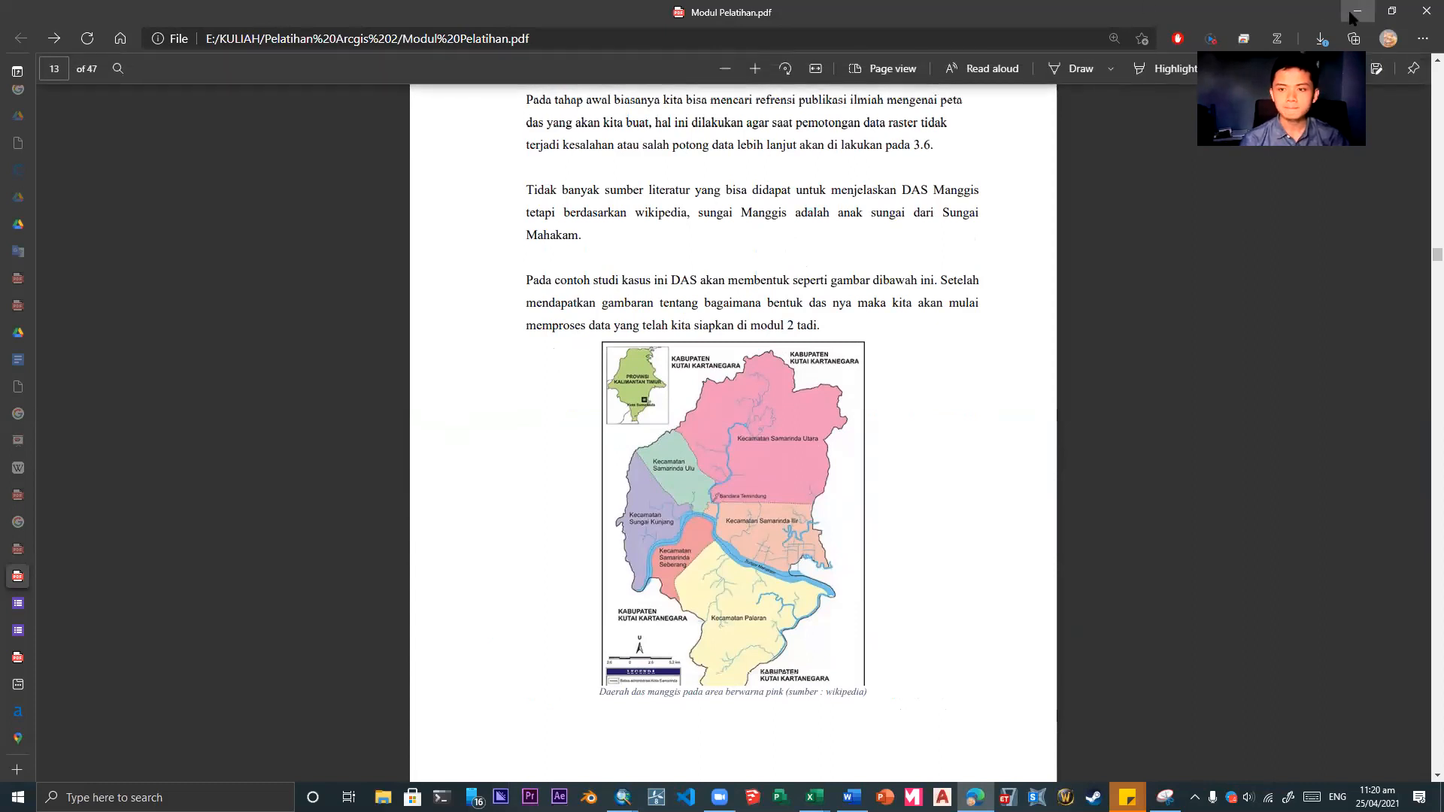
- Return to ArcMap, confirm the Parallel Processing environment settings and run the Basin tool on Flowdirdemnas
key("alt+Tab")
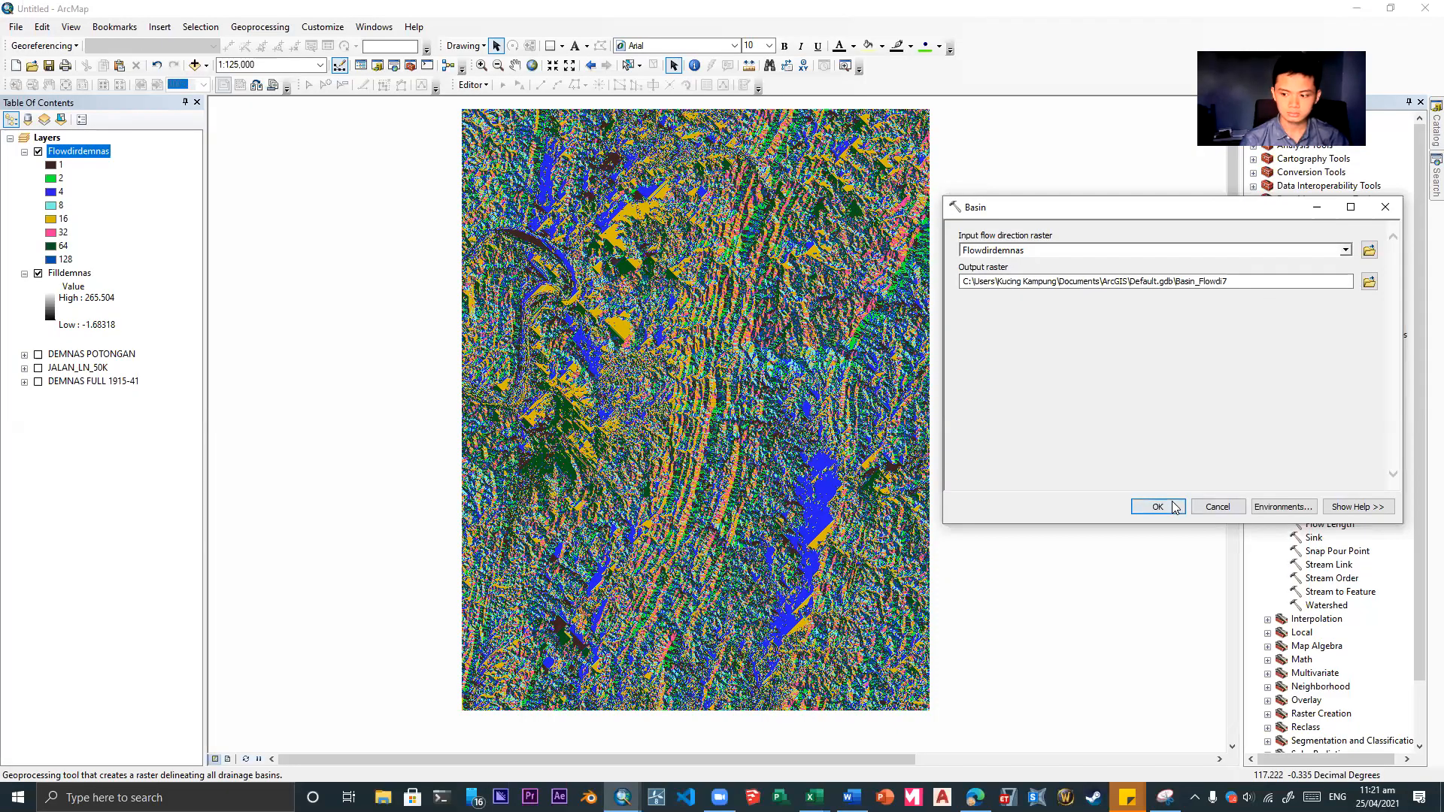
left_click(1279, 506)
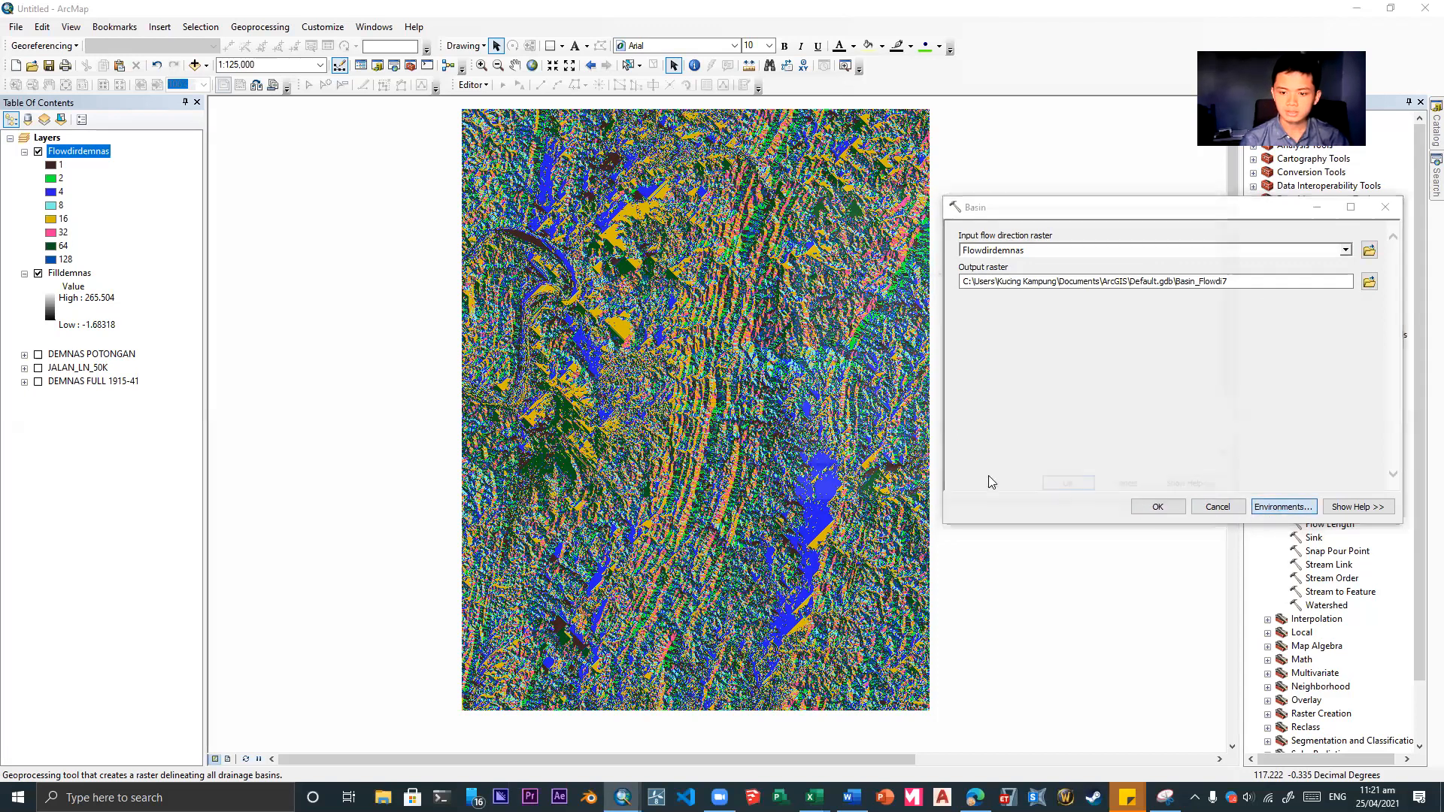
scroll(865, 444, "down", 2)
left_click(848, 412)
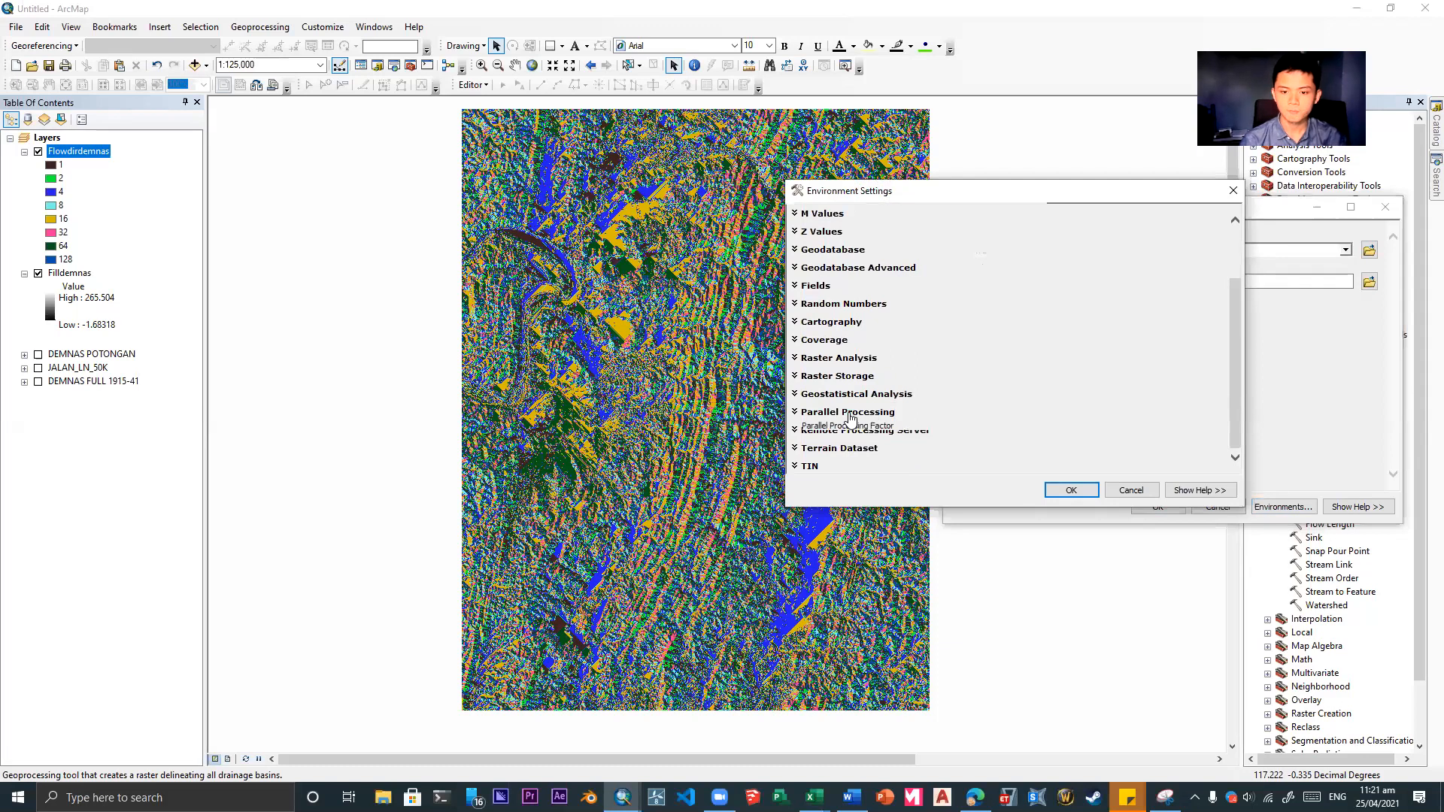
left_click(844, 440)
left_click(1068, 490)
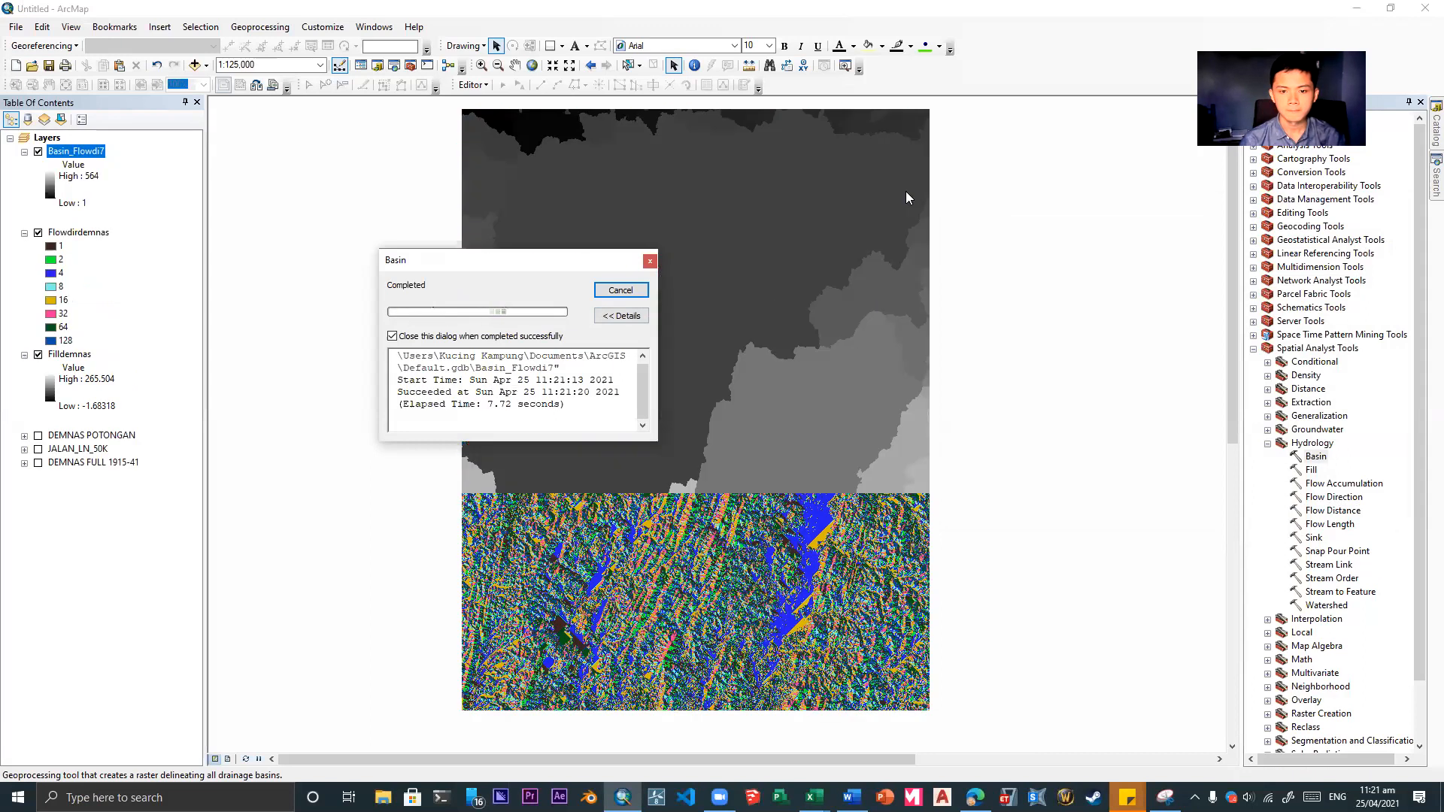
- Examine the basin raster across its full extent and up close, briefly toggling the JALAN_LN_50K layer on and off
left_click_drag(1001, 500, 935, 432)
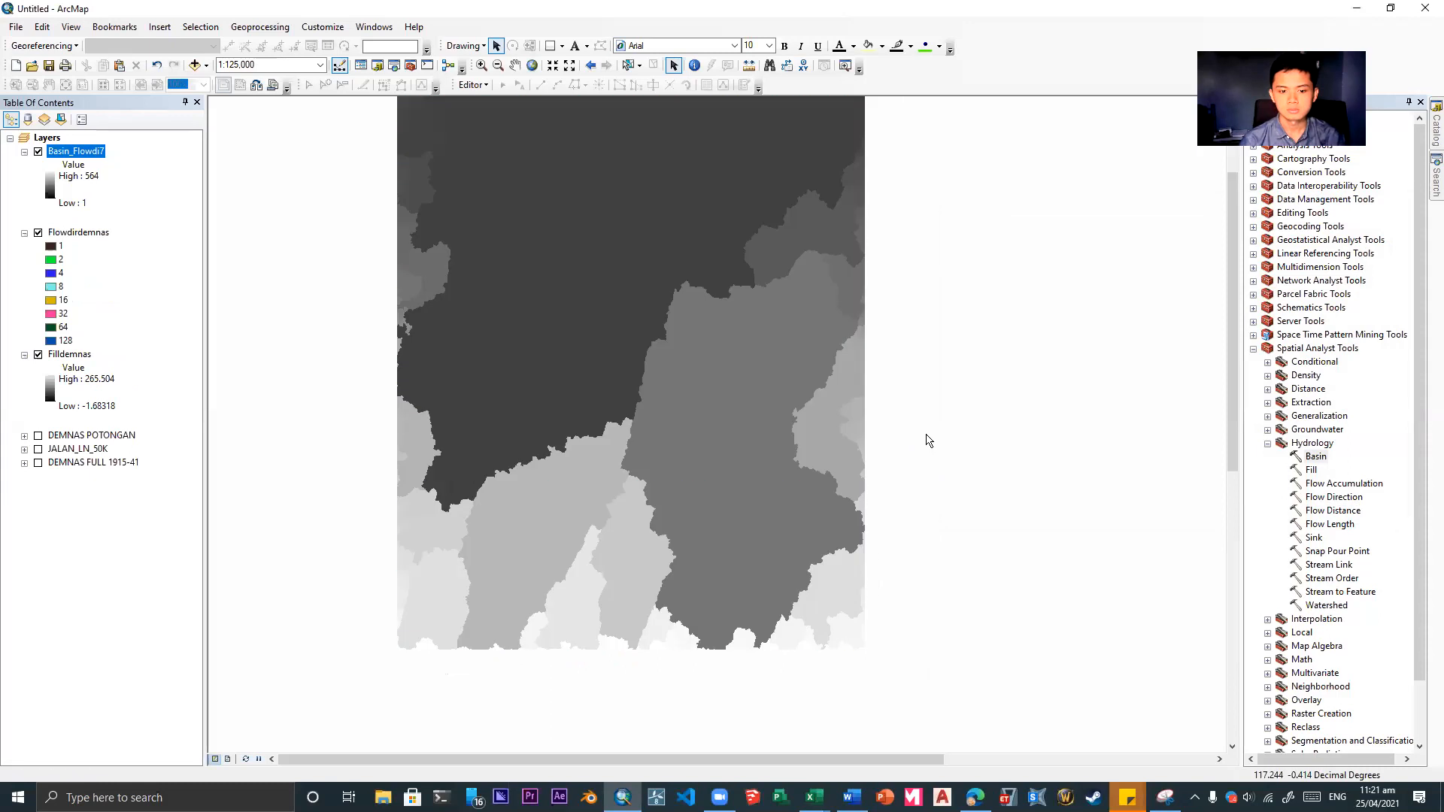
scroll(925, 441, "up", 1)
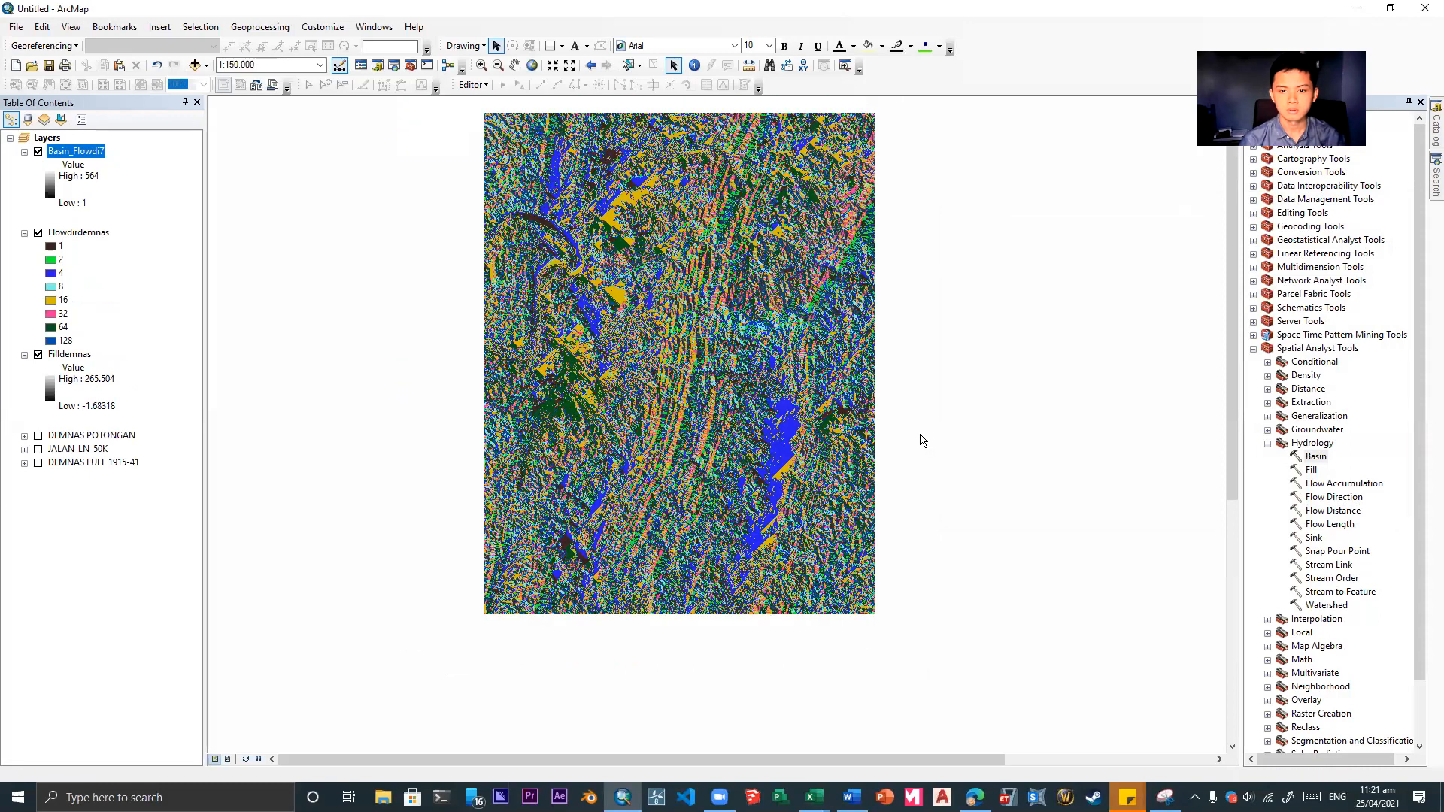
left_click(39, 449)
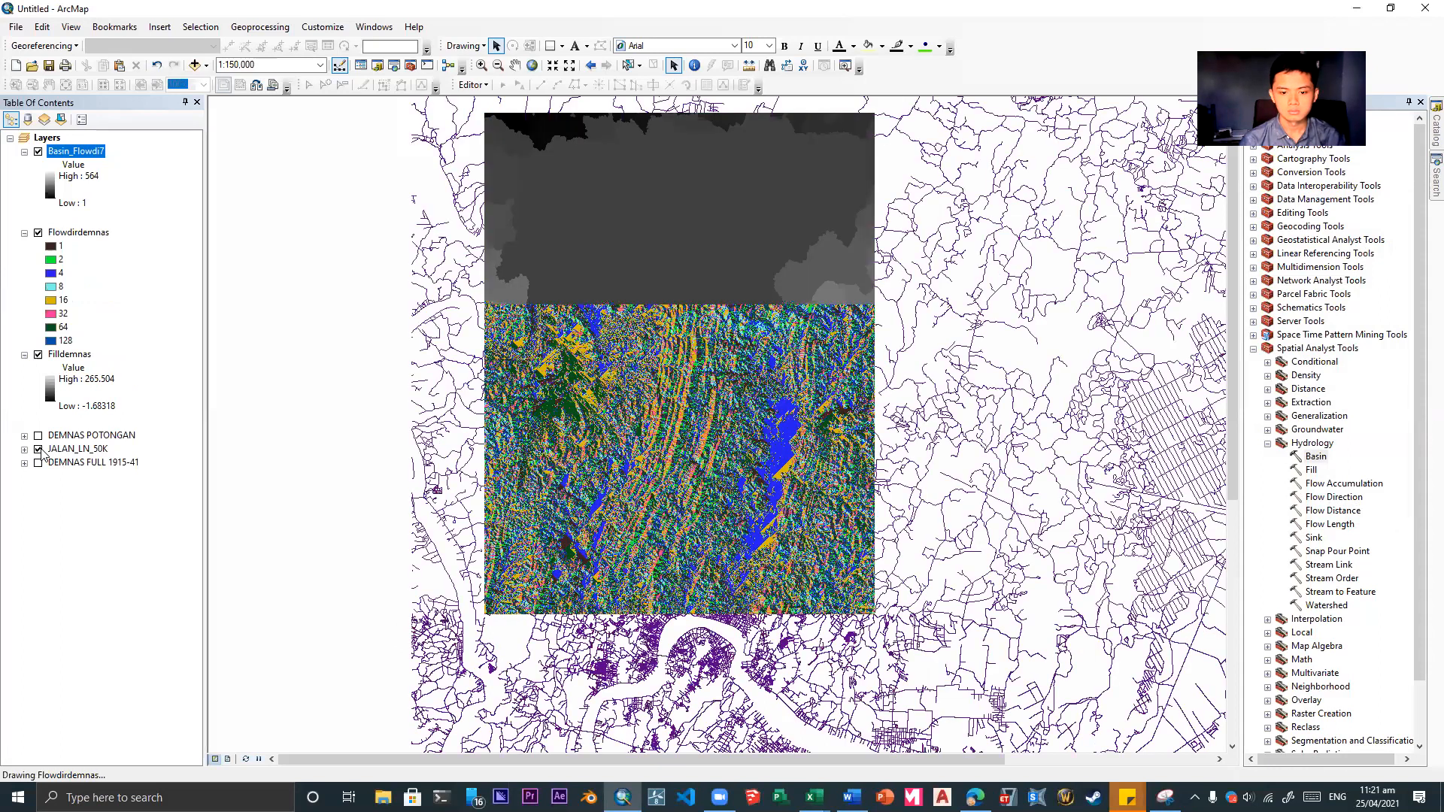
left_click(38, 449)
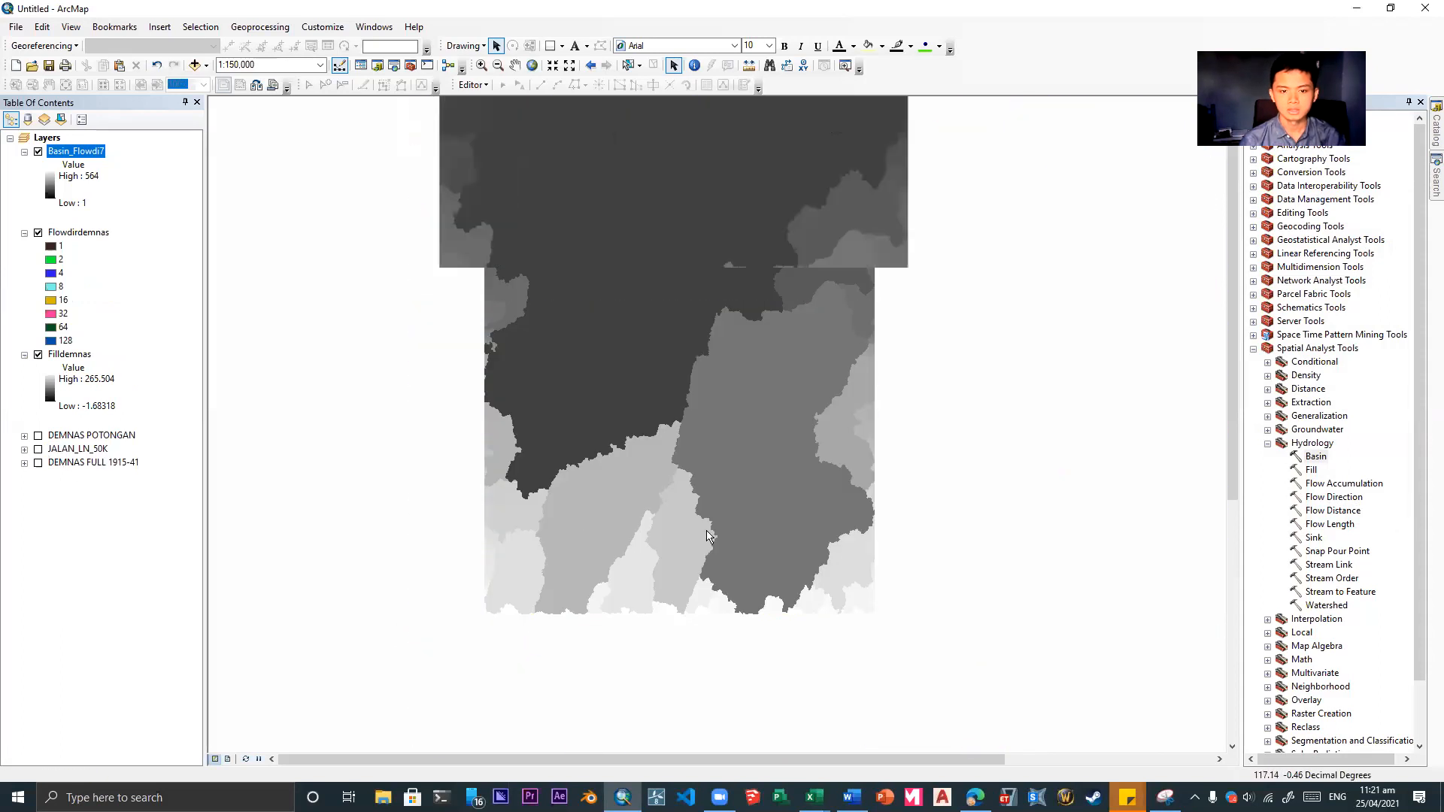
scroll(707, 535, "up", 2)
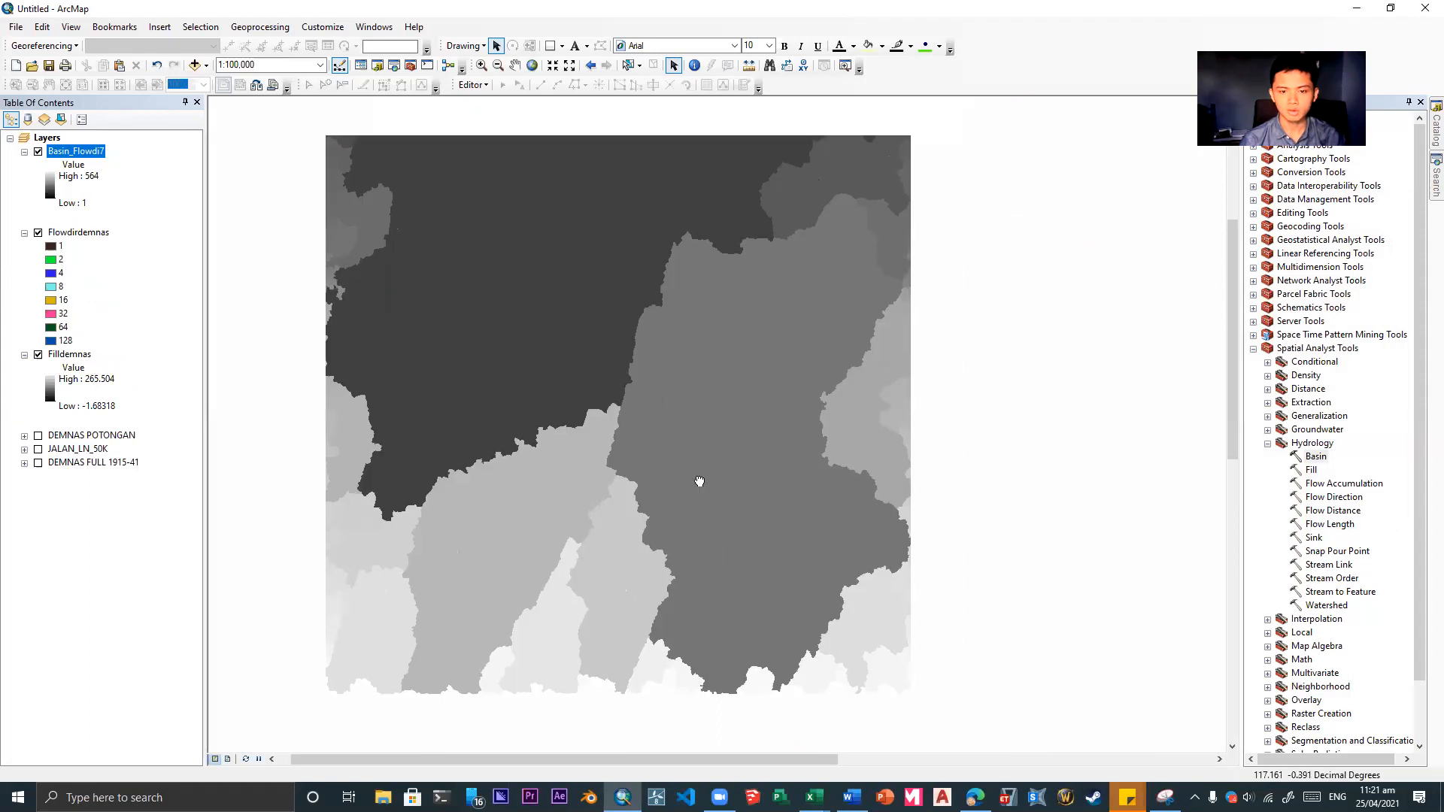
left_click_drag(699, 482, 677, 609)
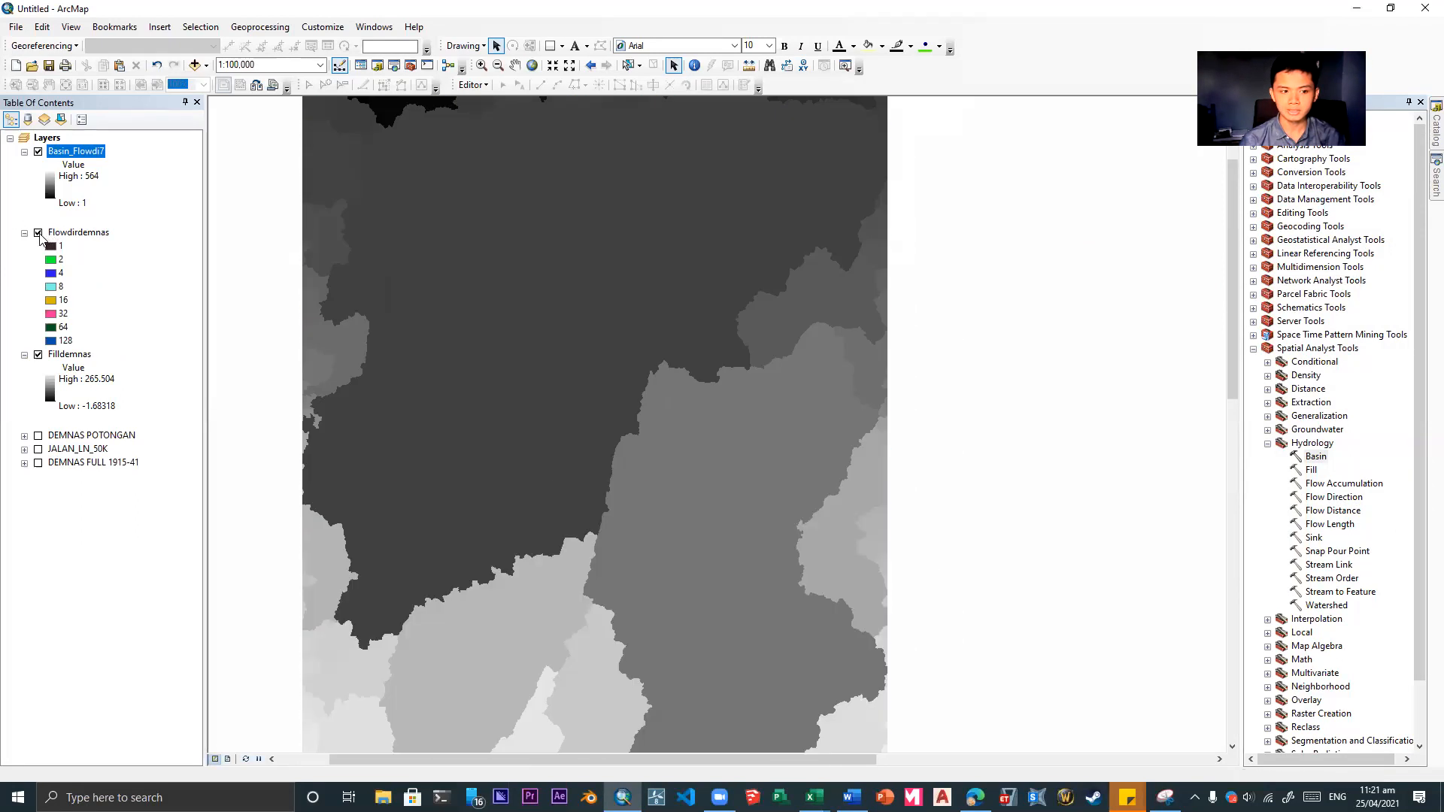
- Hide the Flowdirdemnas and Filldemnas layers and show the JALAN_LN_50K road layer around the basin raster
left_click(39, 233)
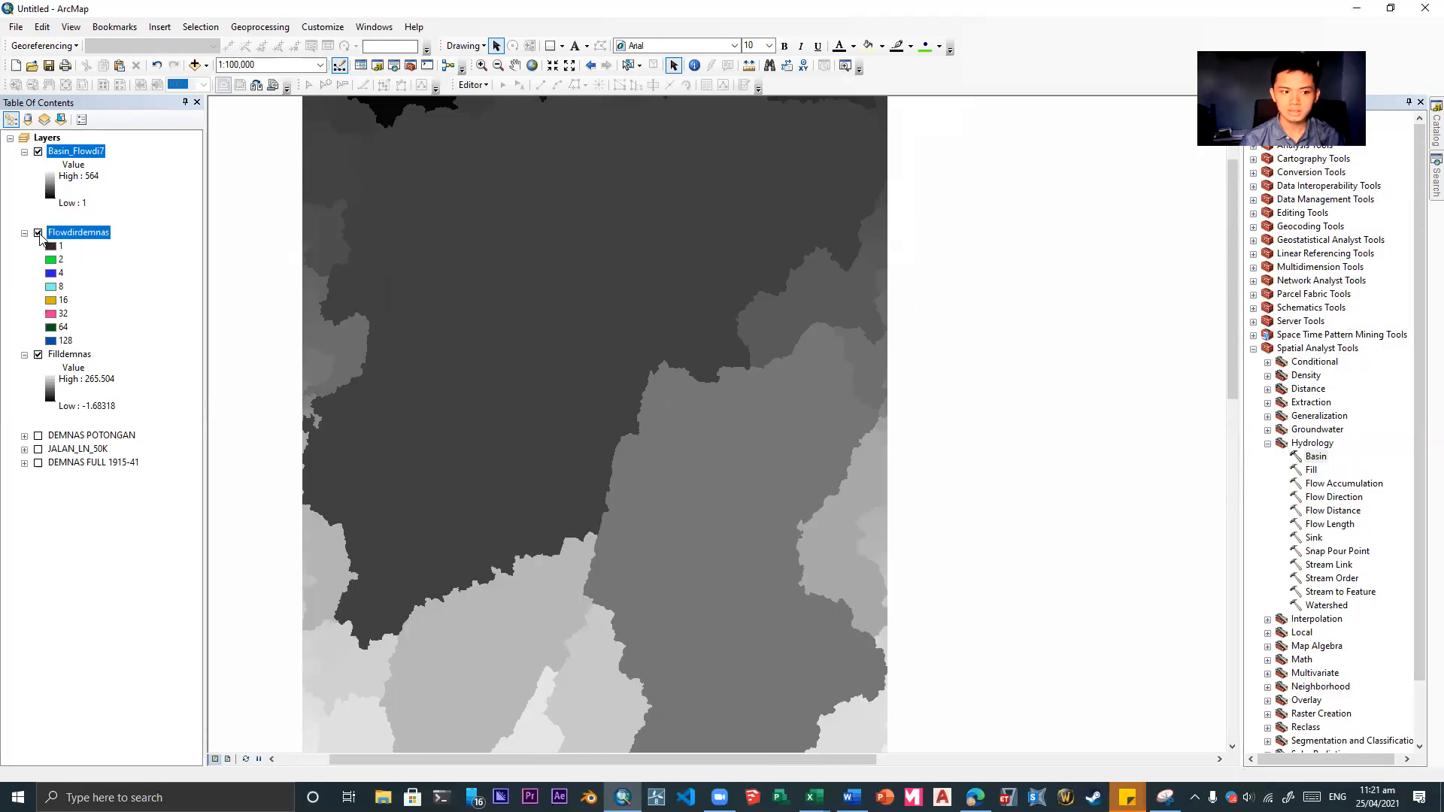
left_click(38, 355)
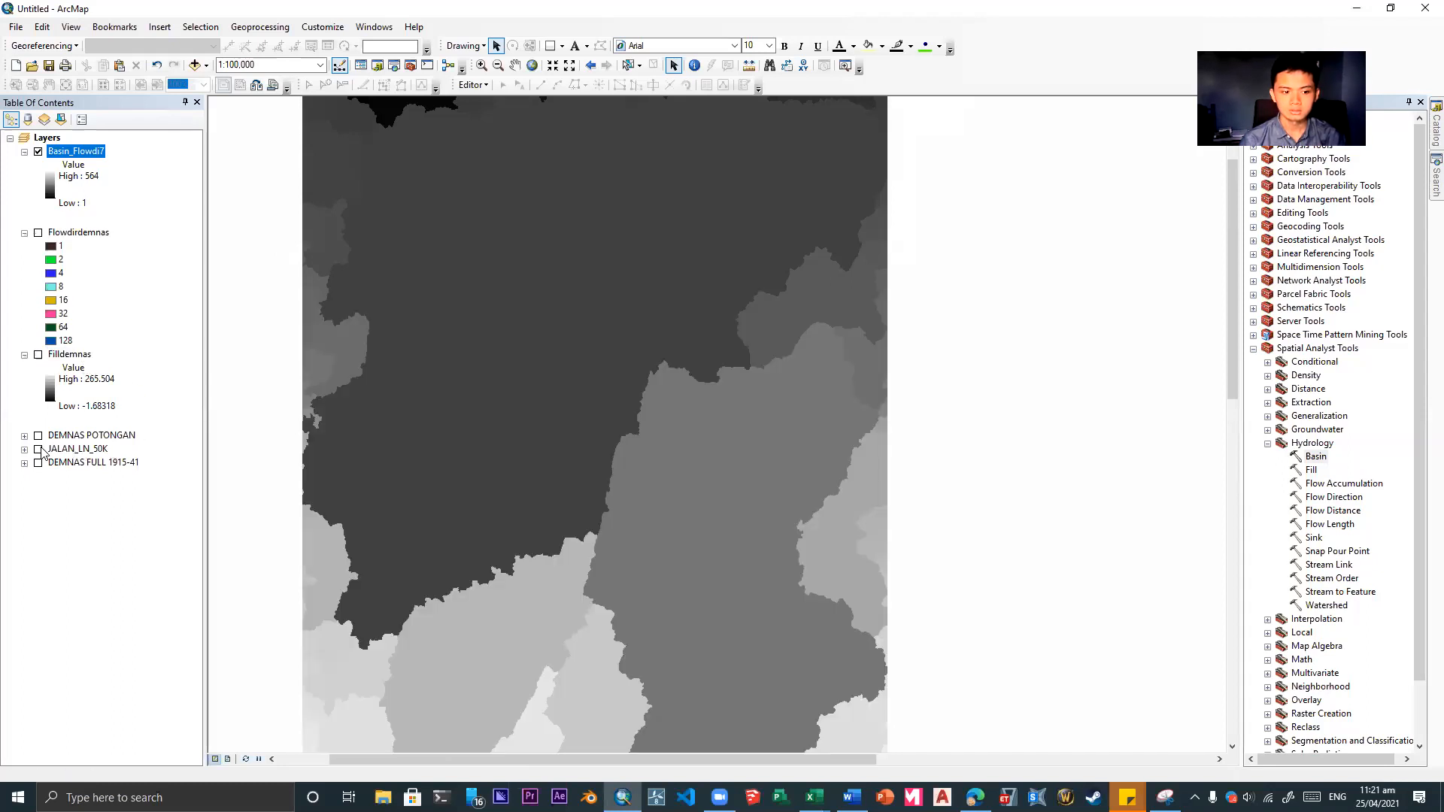
left_click(38, 450)
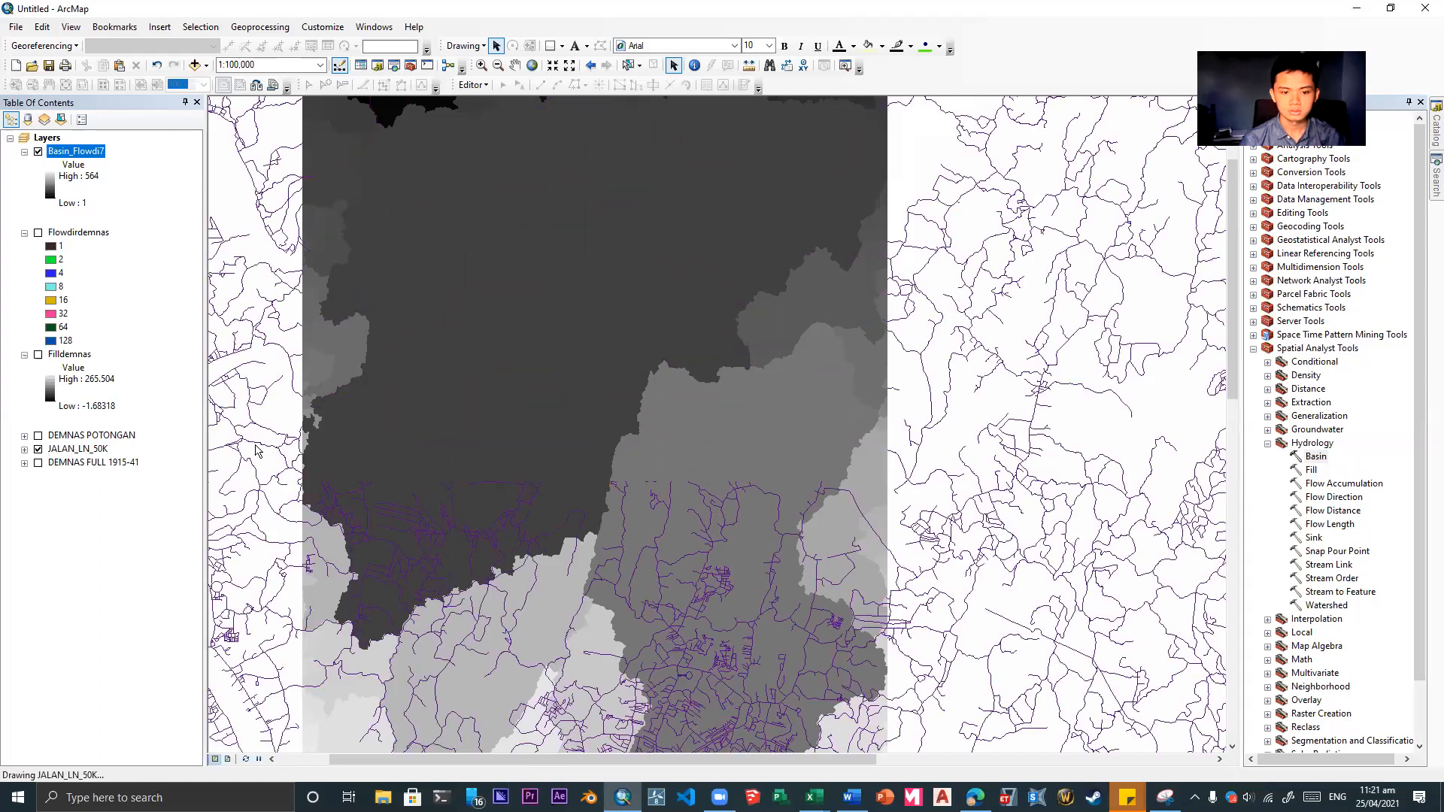
- Move the JALAN_LN_50K layer above Basin_Flowdi7 and examine the roads over the southern basins around the river bend
left_click_drag(73, 452, 68, 144)
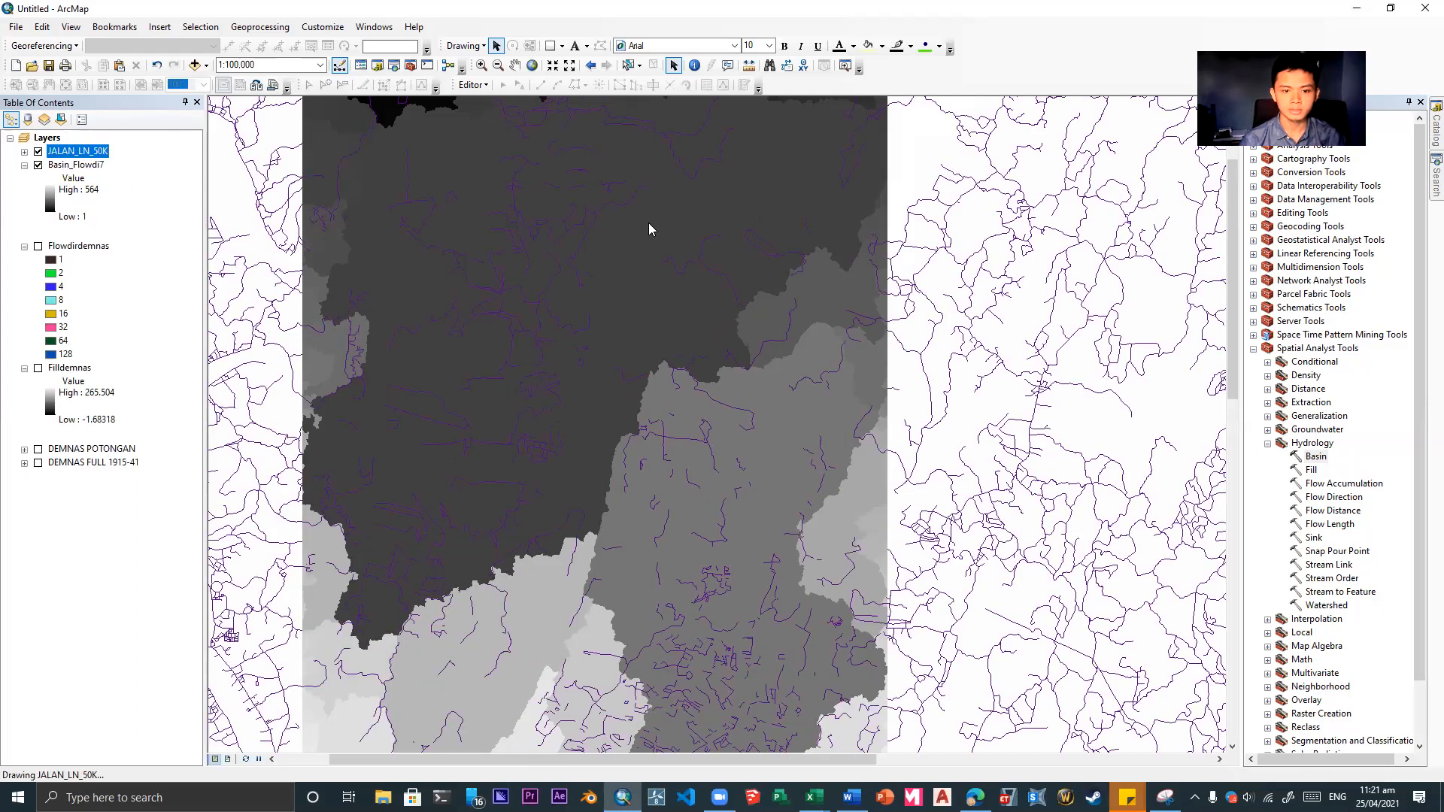
left_click_drag(790, 436, 789, 177)
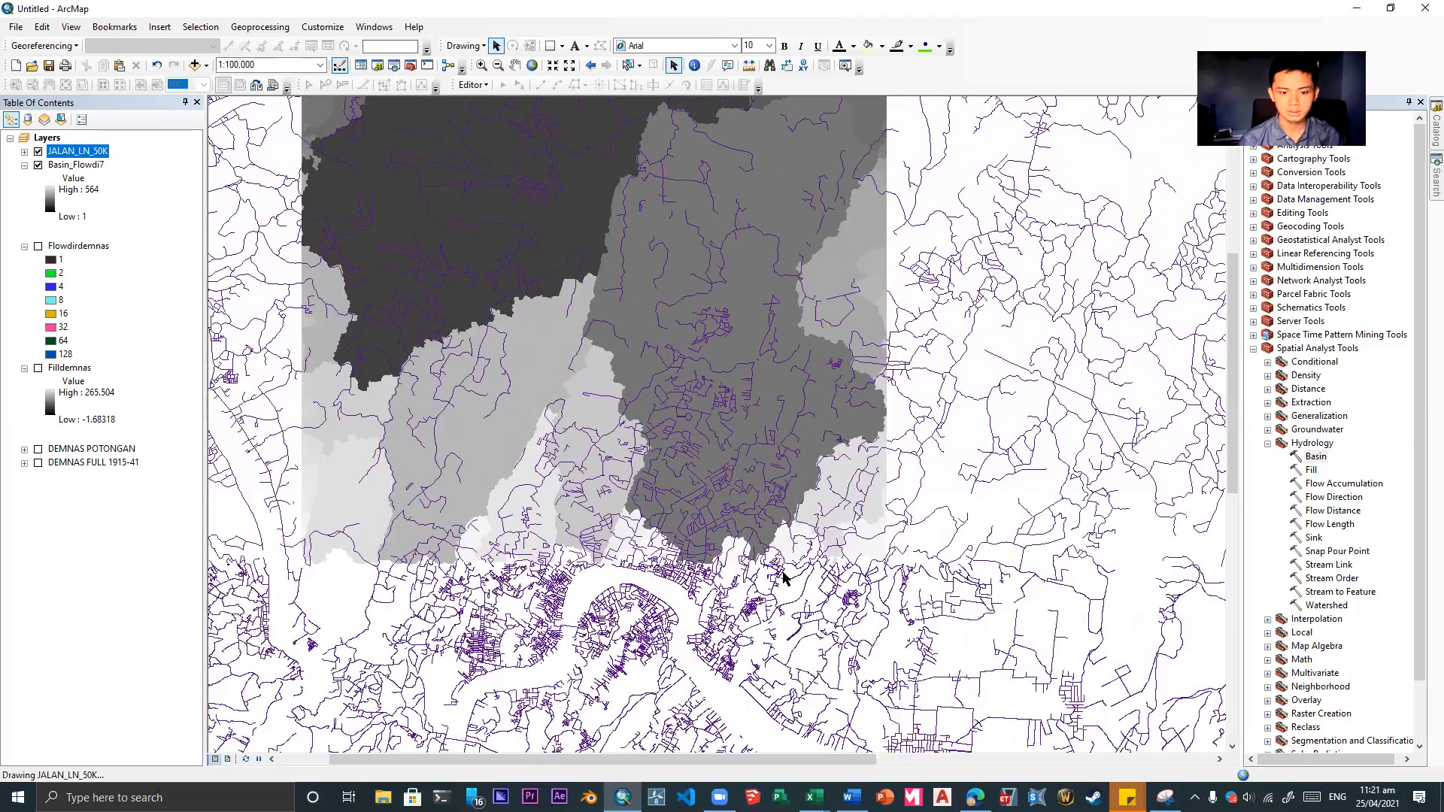
left_click_drag(679, 286, 725, 559)
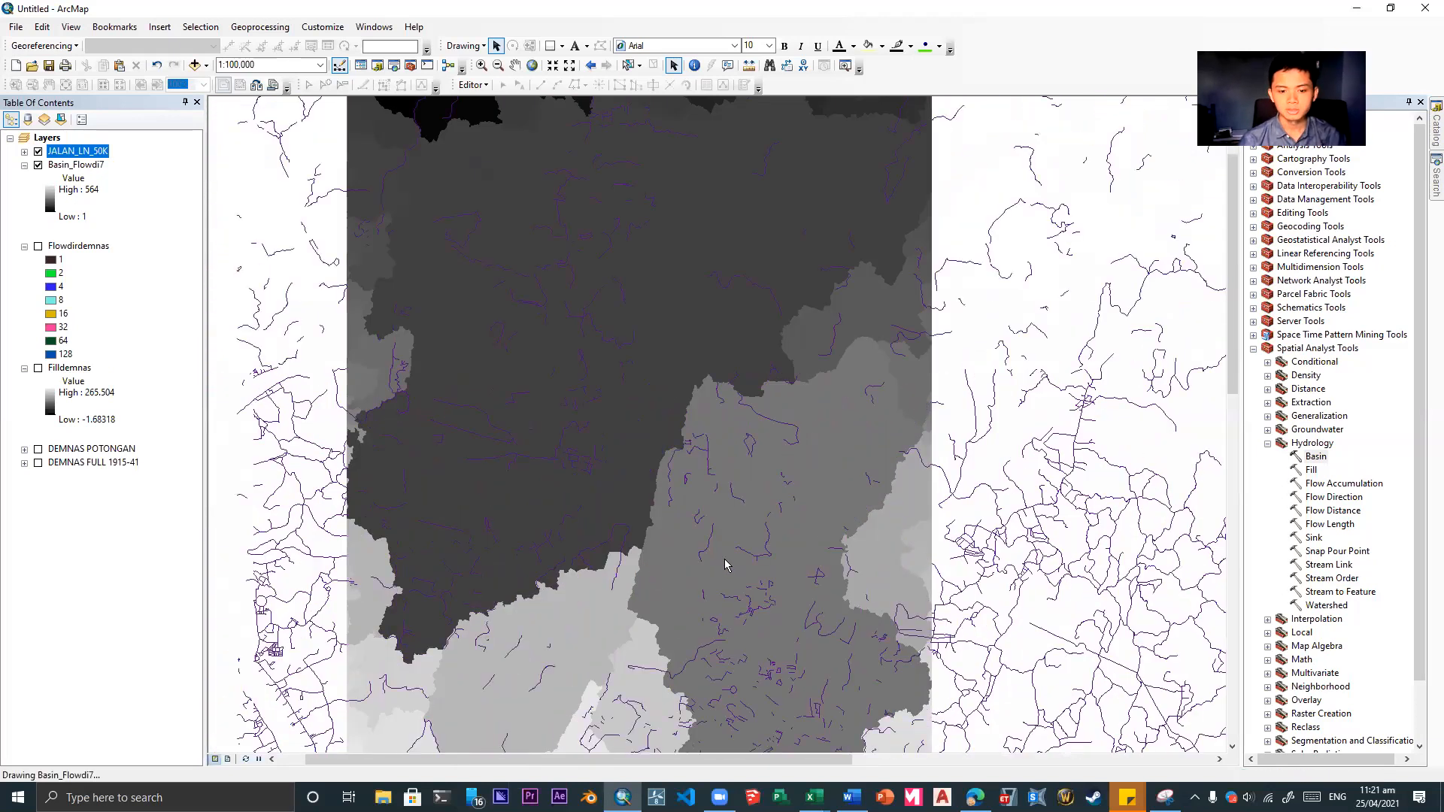
scroll(726, 564, "down", 1)
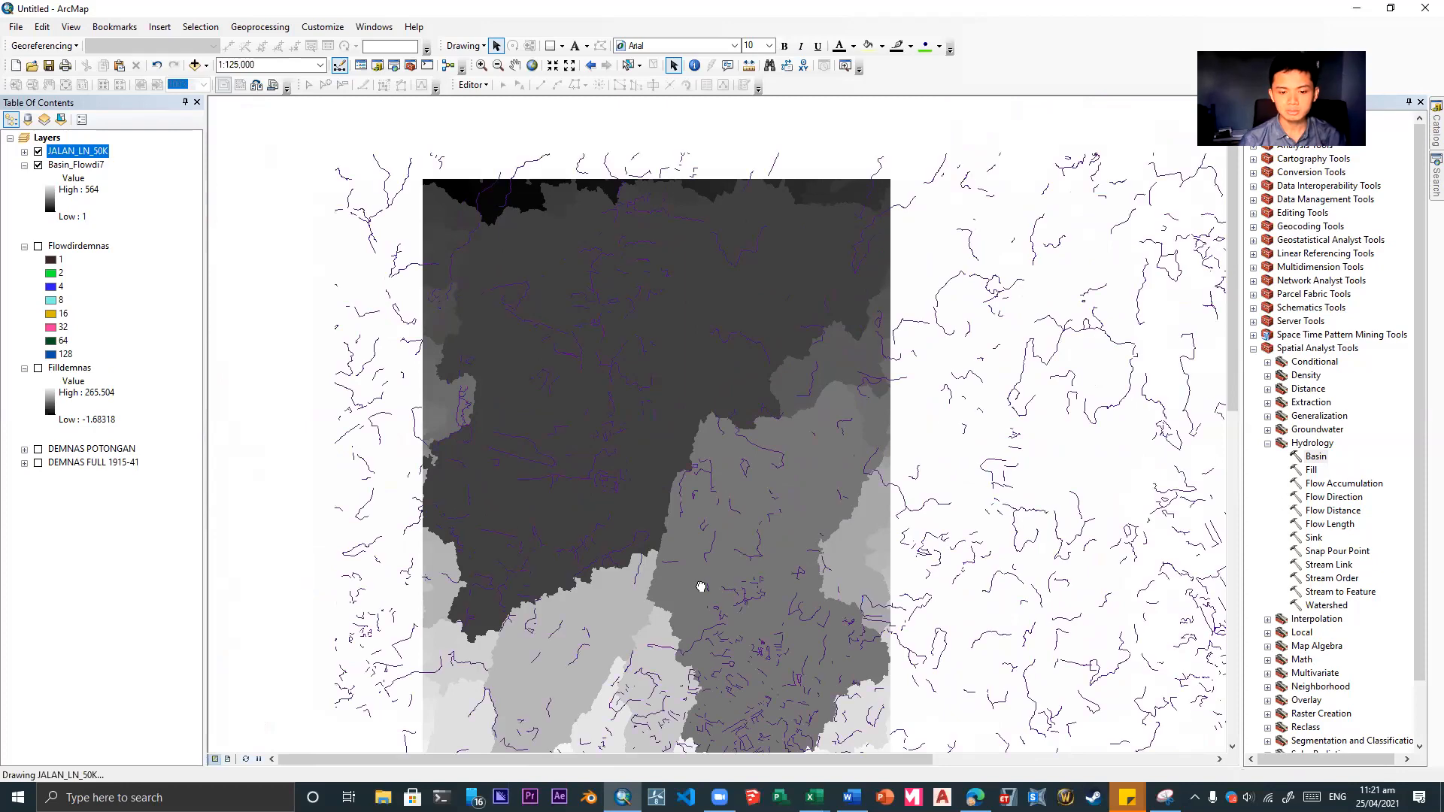
left_click_drag(701, 587, 684, 401)
scroll(674, 478, "up", 1)
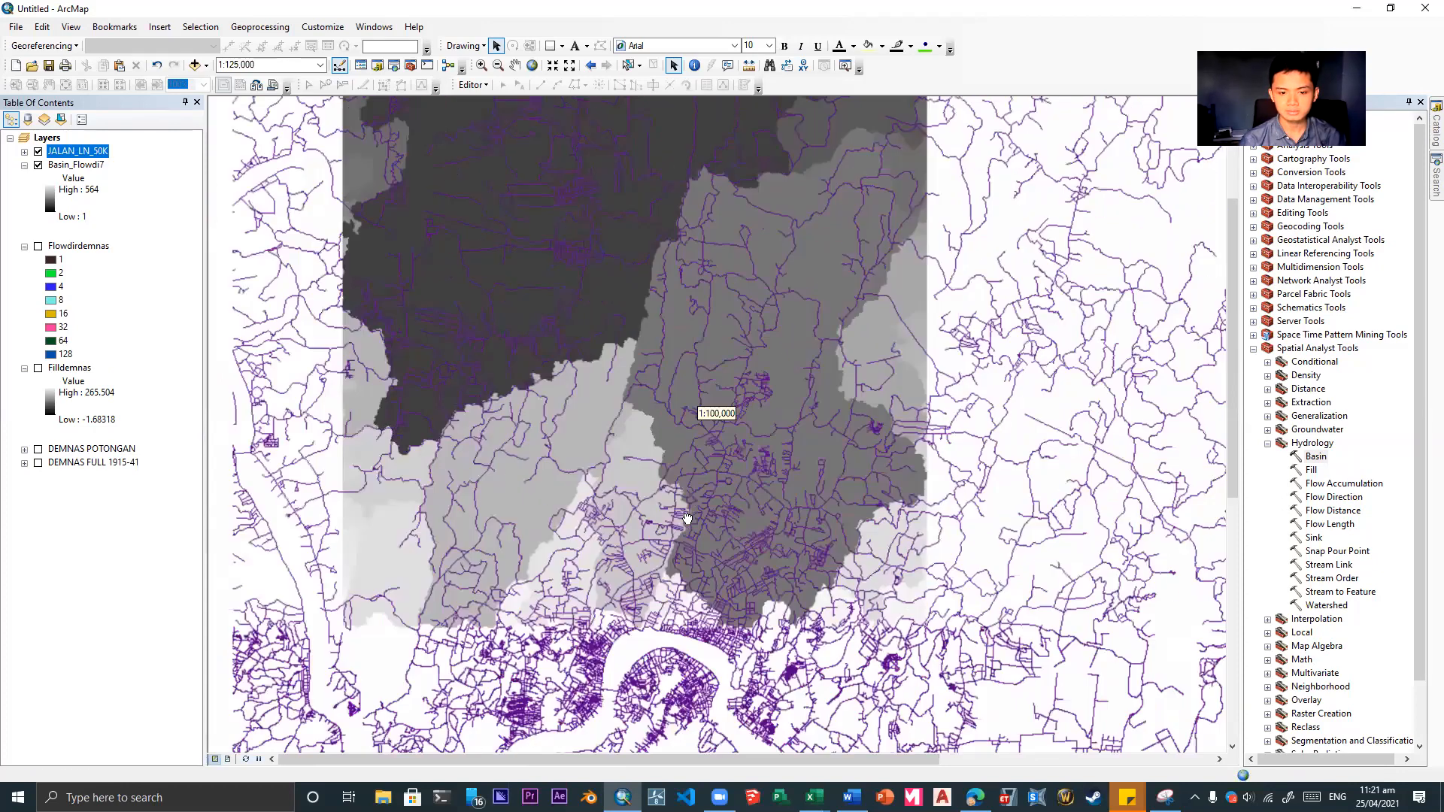
scroll(687, 519, "up", 2)
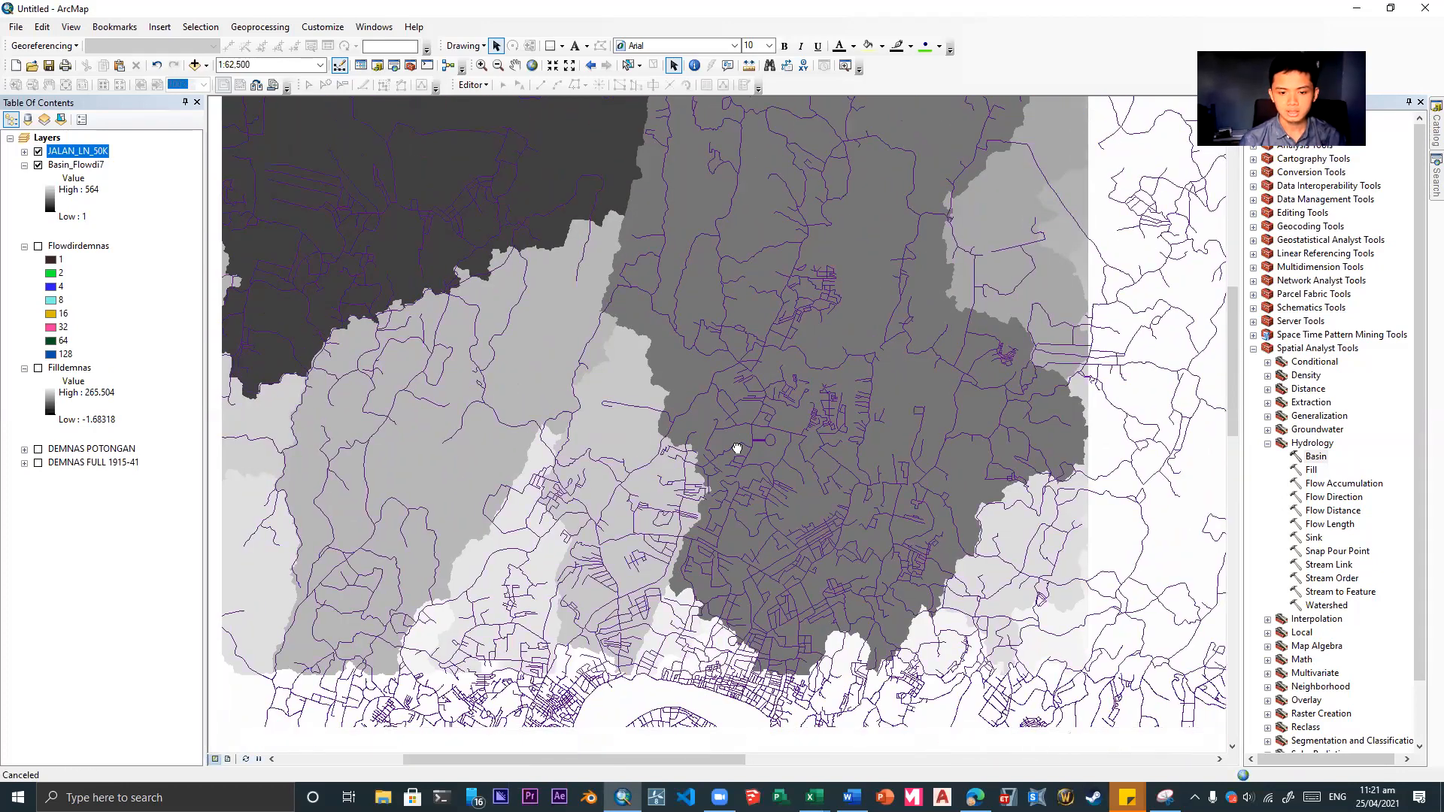
left_click_drag(738, 448, 800, 351)
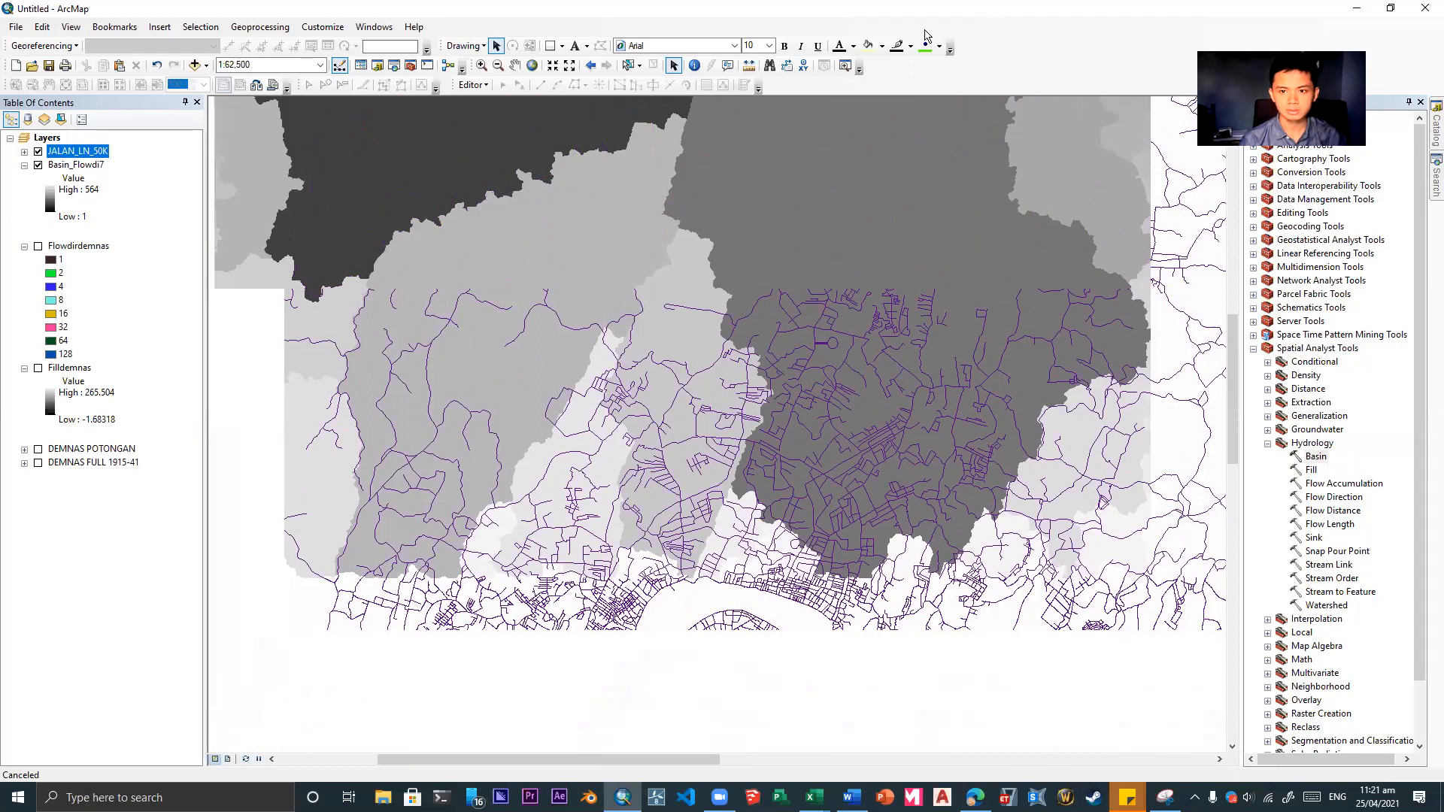
- Mark the narrow light-grey basin north of the river bend with freehand annotation strokes and clear them
mouse_move(690, 238)
left_mouse_down()
mouse_move(680, 372)
mouse_move(696, 475)
left_mouse_up()
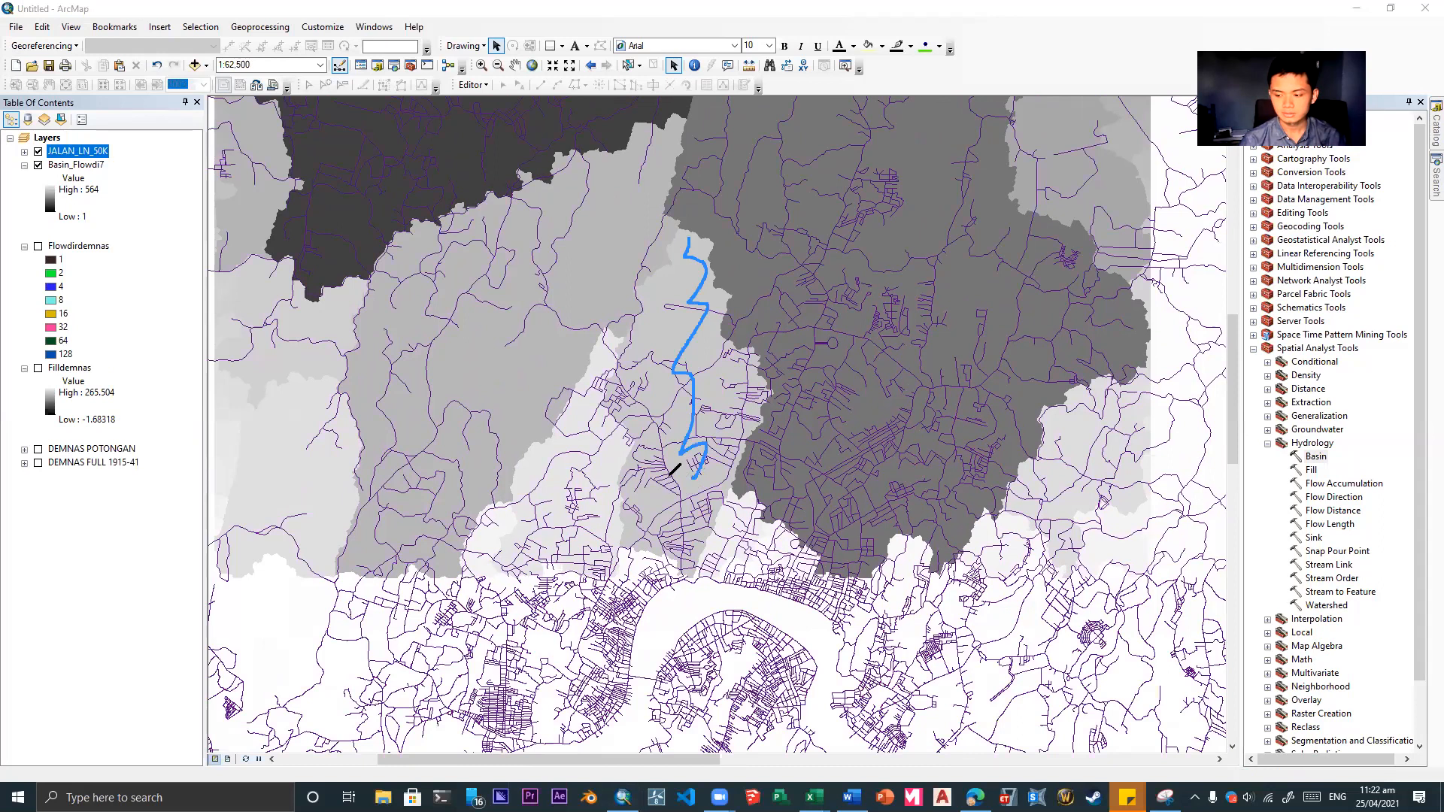
mouse_move(660, 280)
left_mouse_down()
mouse_move(660, 406)
mouse_move(687, 435)
mouse_move(696, 550)
mouse_move(685, 385)
left_mouse_up()
mouse_move(672, 323)
left_mouse_down()
mouse_move(687, 241)
mouse_move(677, 395)
mouse_move(700, 448)
mouse_move(636, 468)
mouse_move(715, 435)
mouse_move(707, 294)
mouse_move(668, 347)
mouse_move(693, 397)
left_mouse_up()
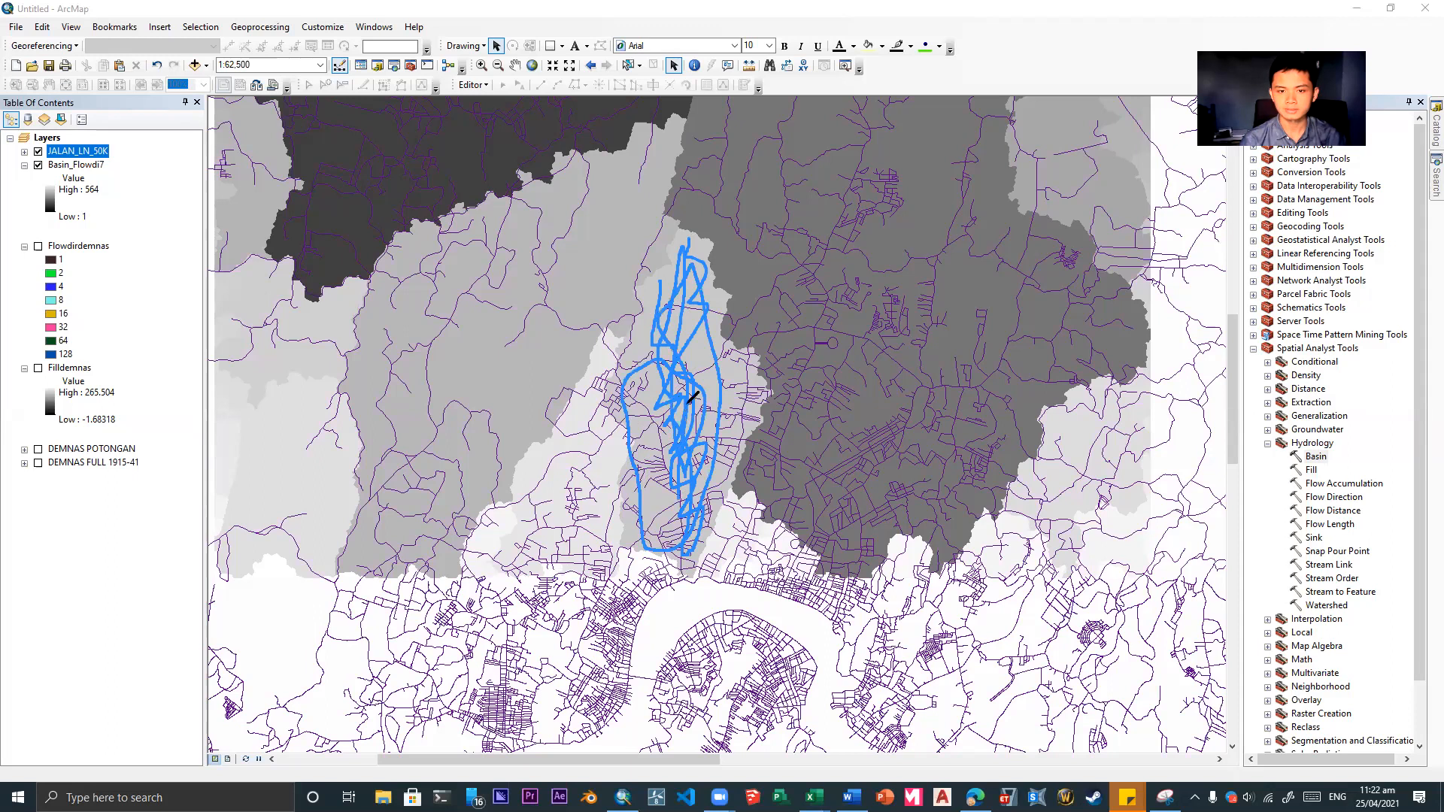
left_click(896, 119)
- Hide the JALAN_LN_50K road layer and bring the whole basin raster into view
scroll(795, 374, "down", 3)
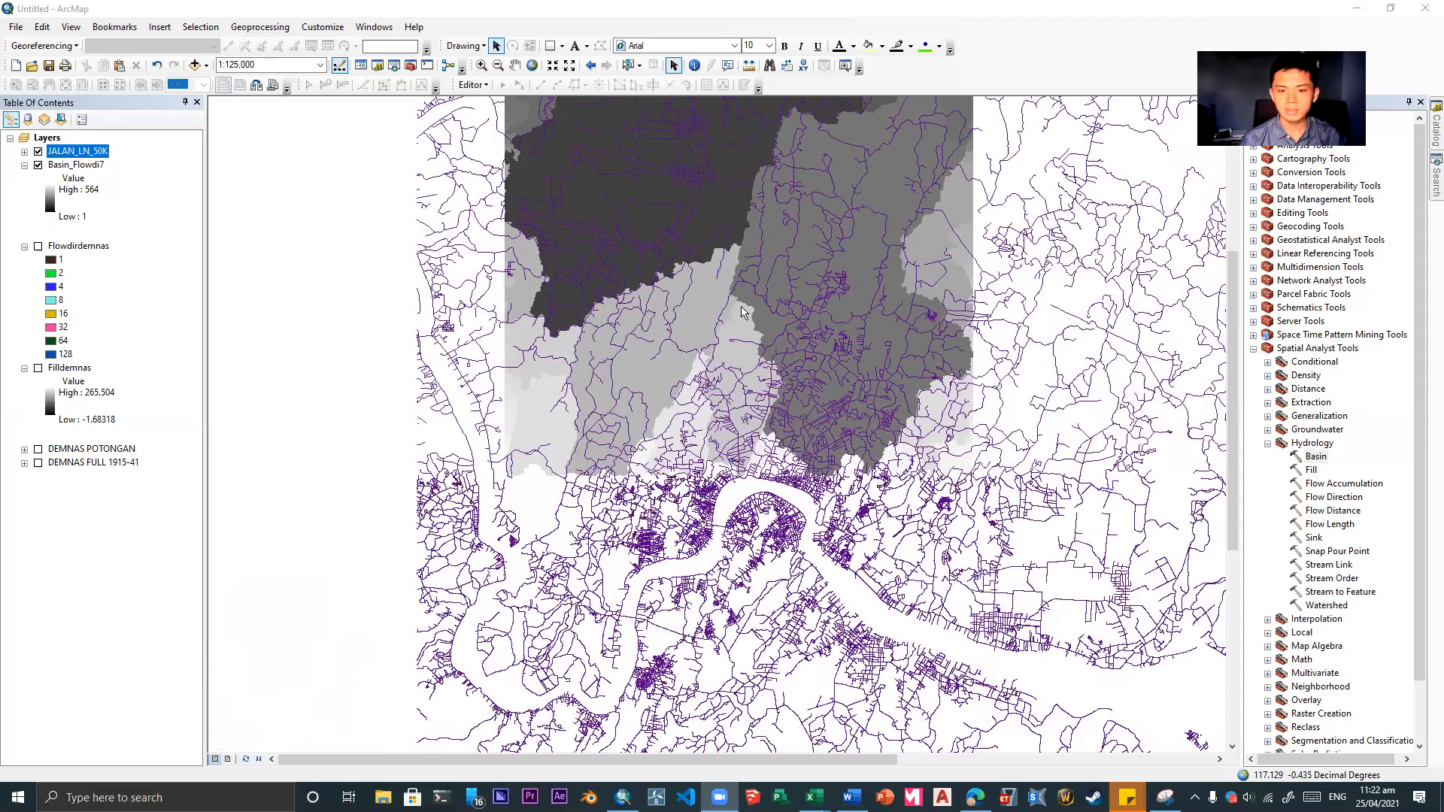
left_click_drag(759, 352, 681, 522)
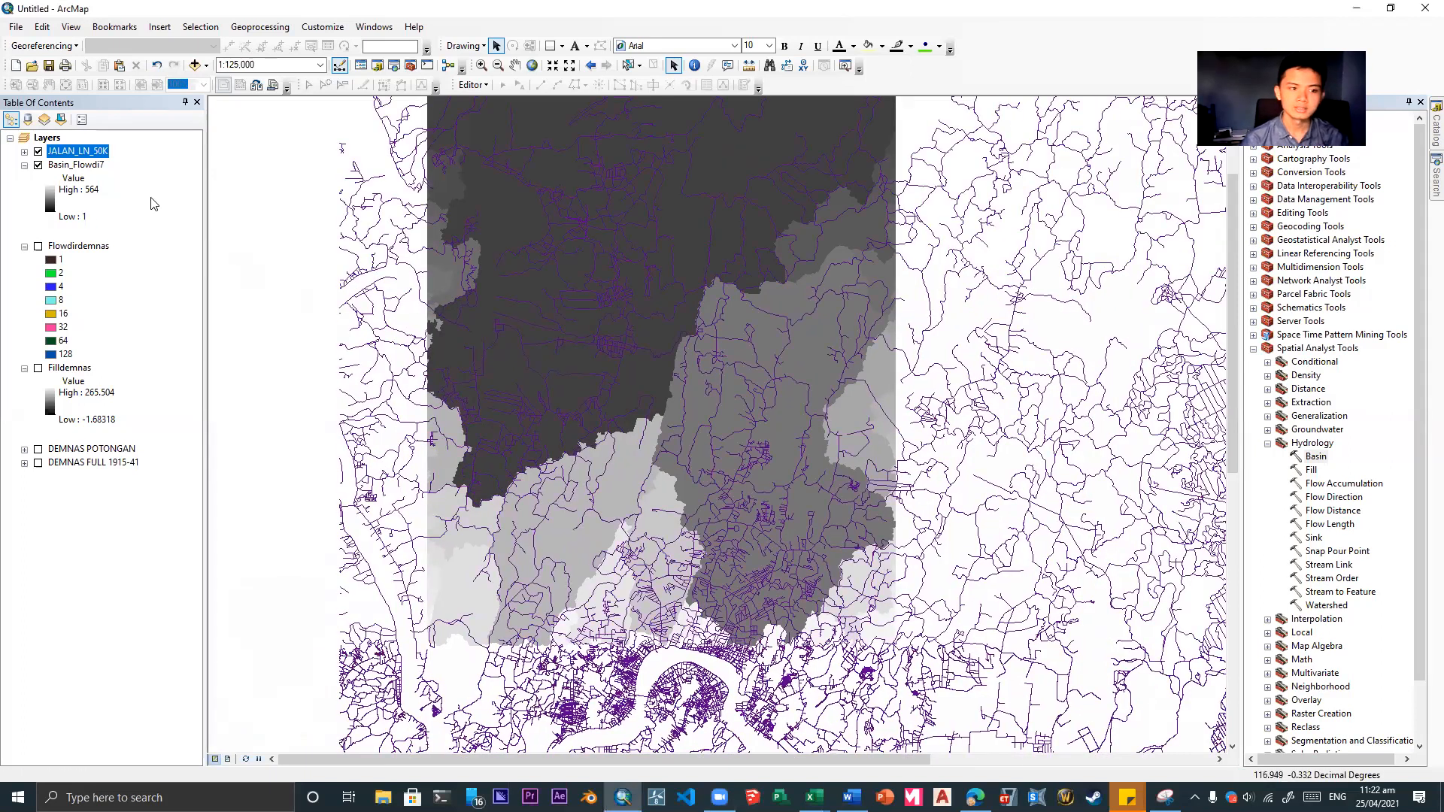
left_click(38, 152)
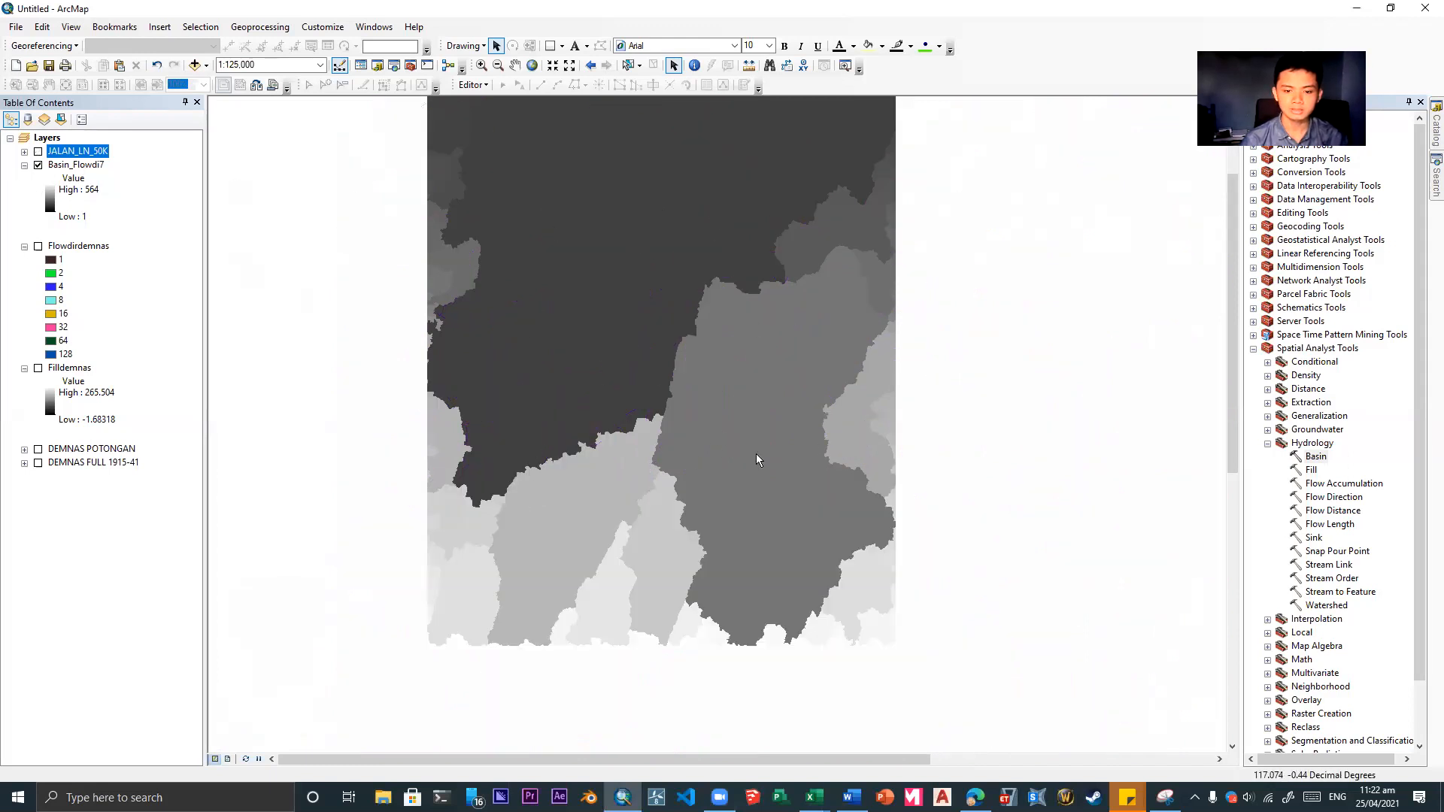
left_click_drag(702, 299, 621, 422)
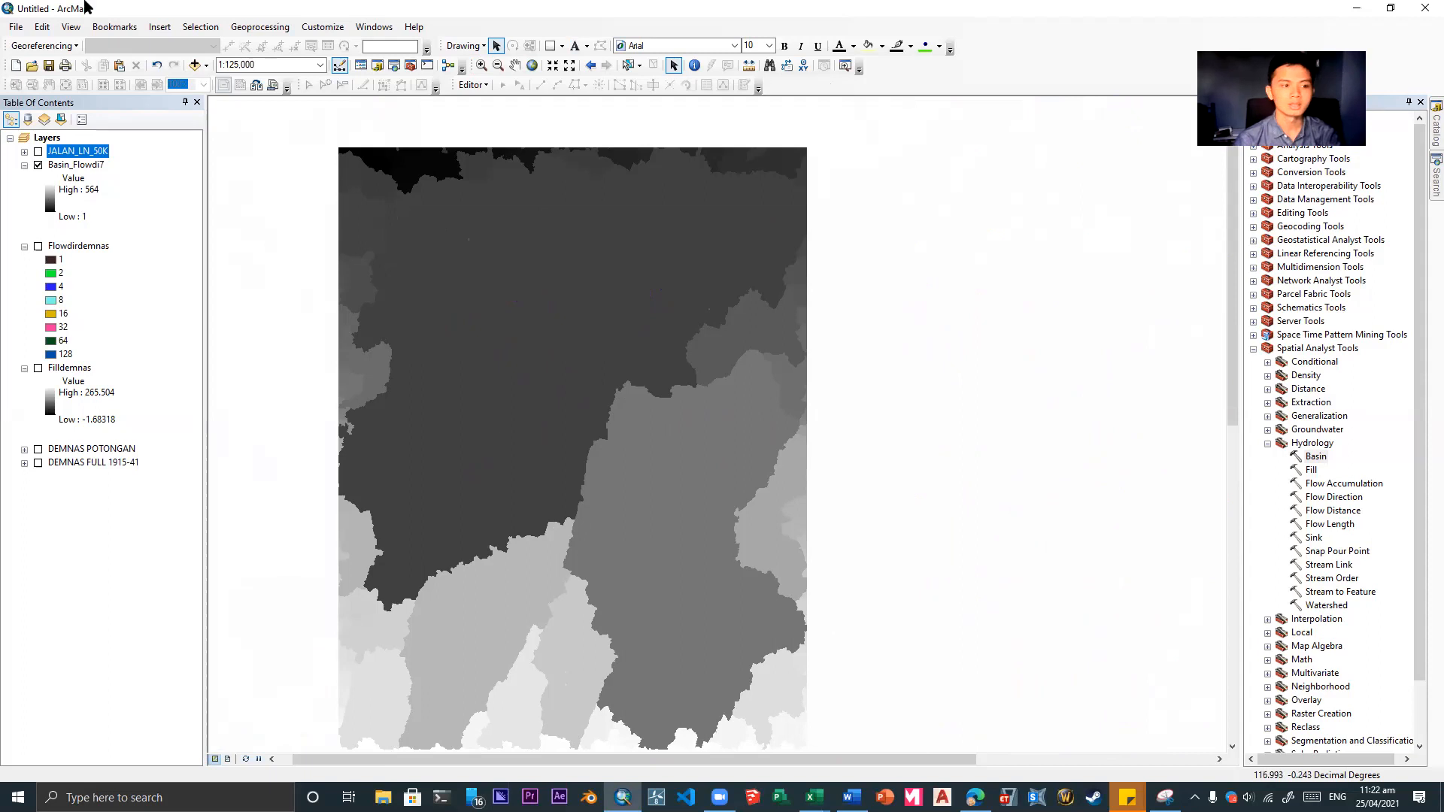
left_click(73, 166)
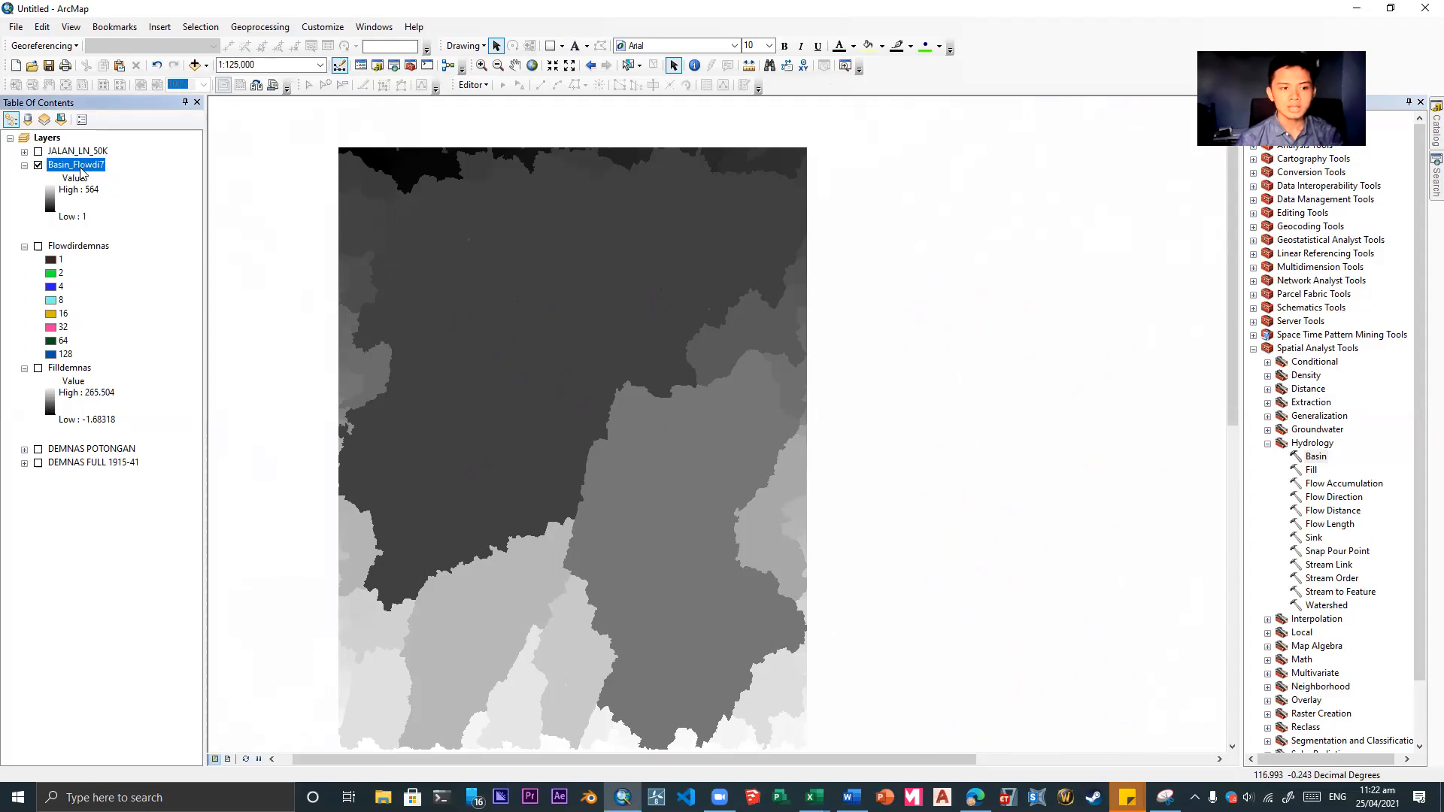
right_click(81, 171)
mouse_move(210, 317)
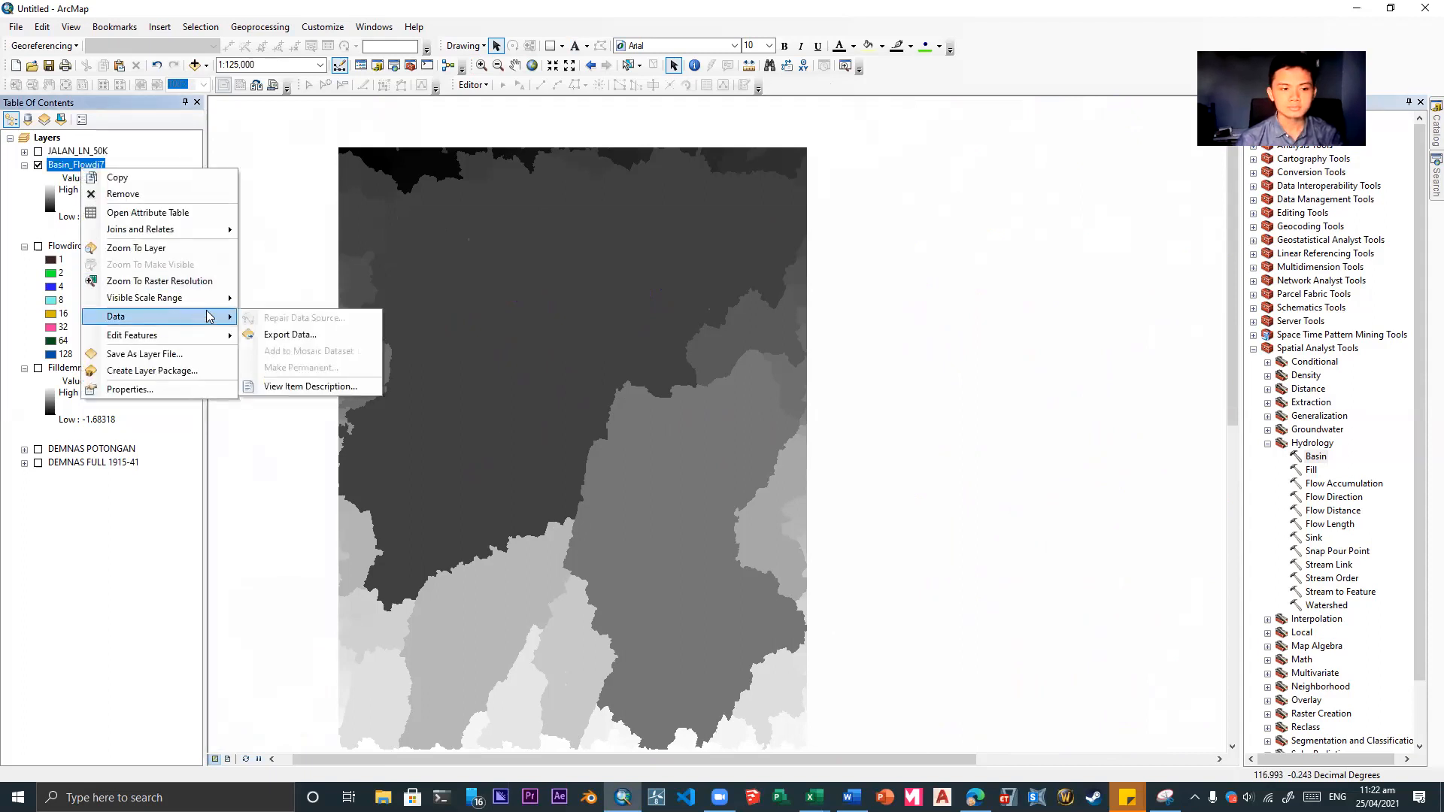
left_click(841, 307)
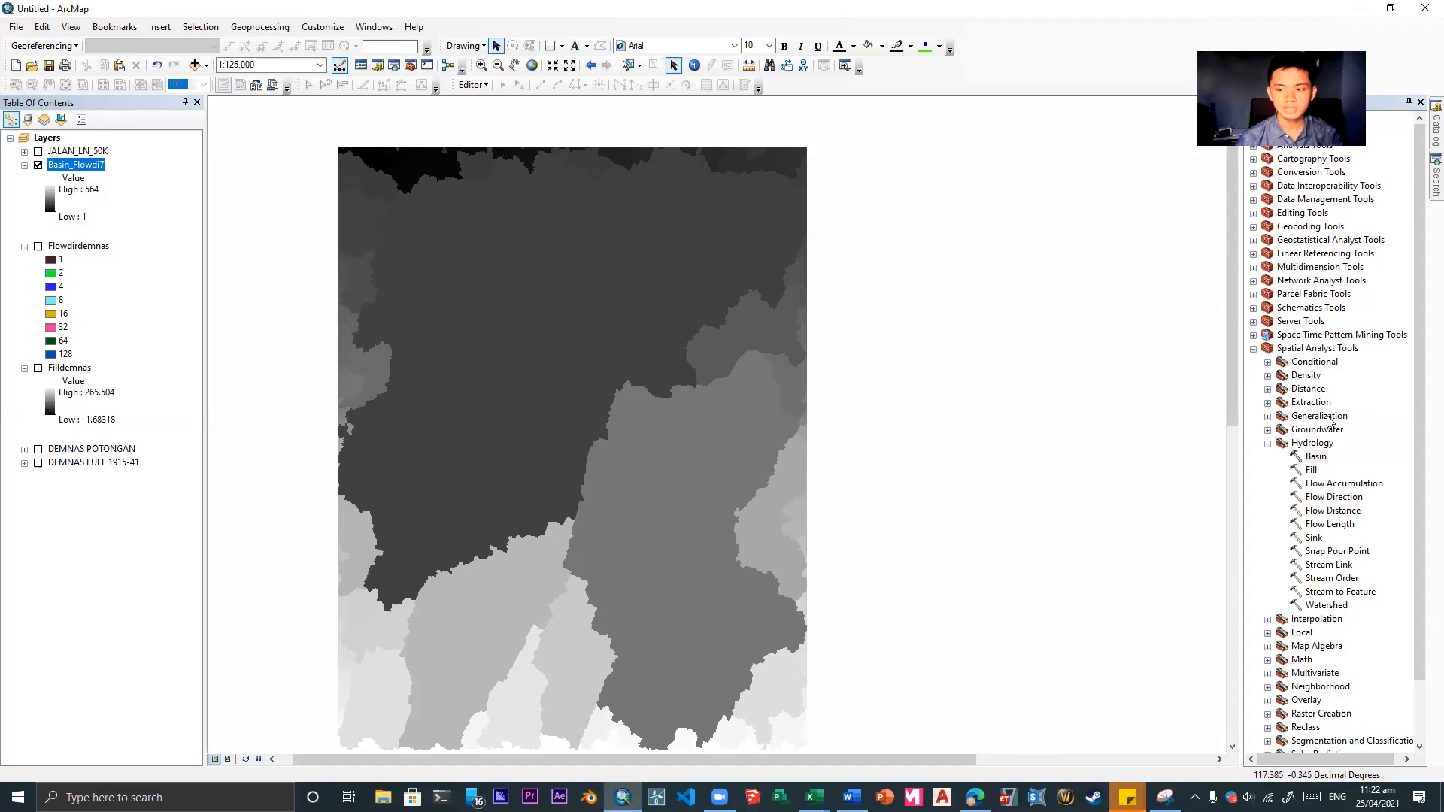
left_click_drag(703, 492, 697, 423)
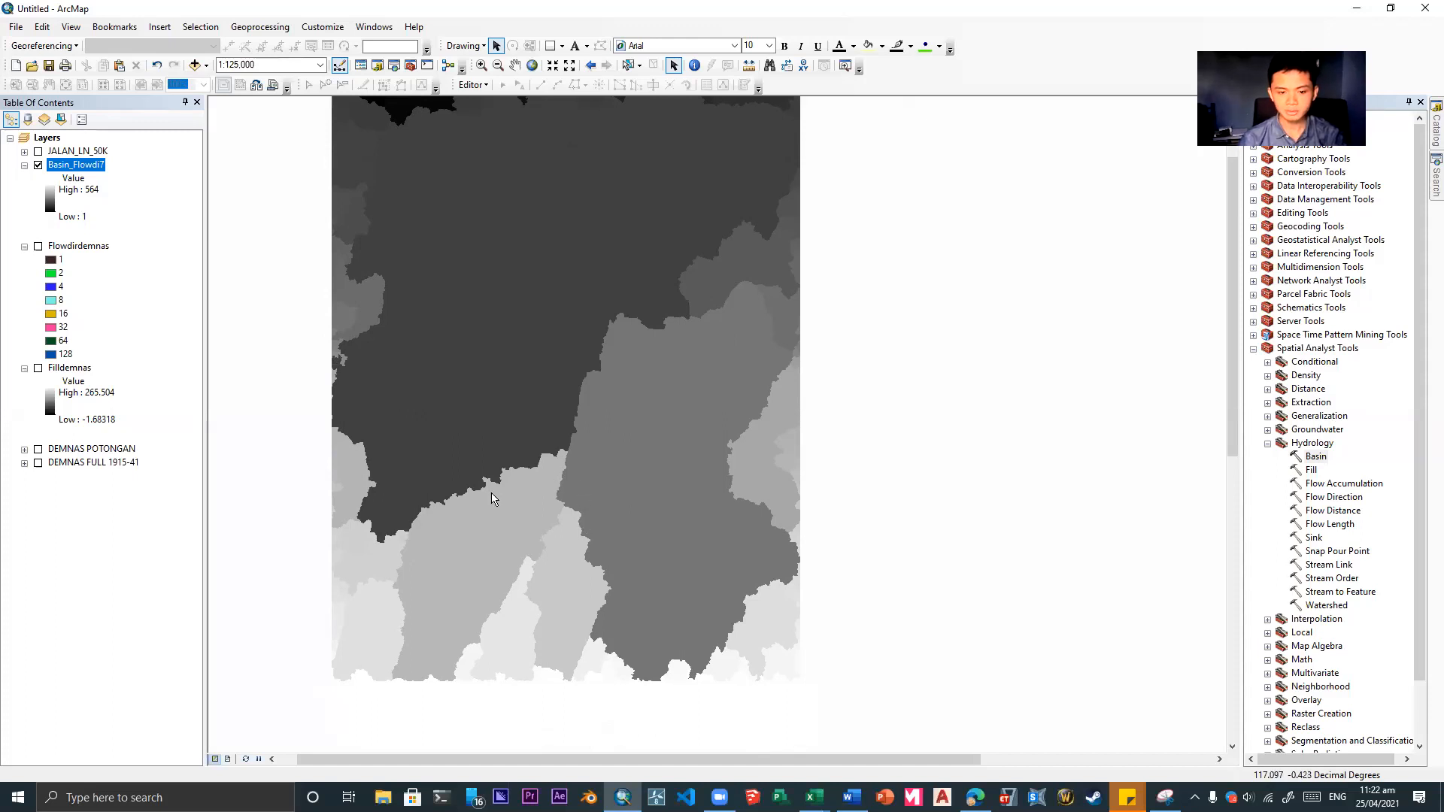
scroll(1344, 606, "down", 2)
scroll(1344, 607, "up", 2)
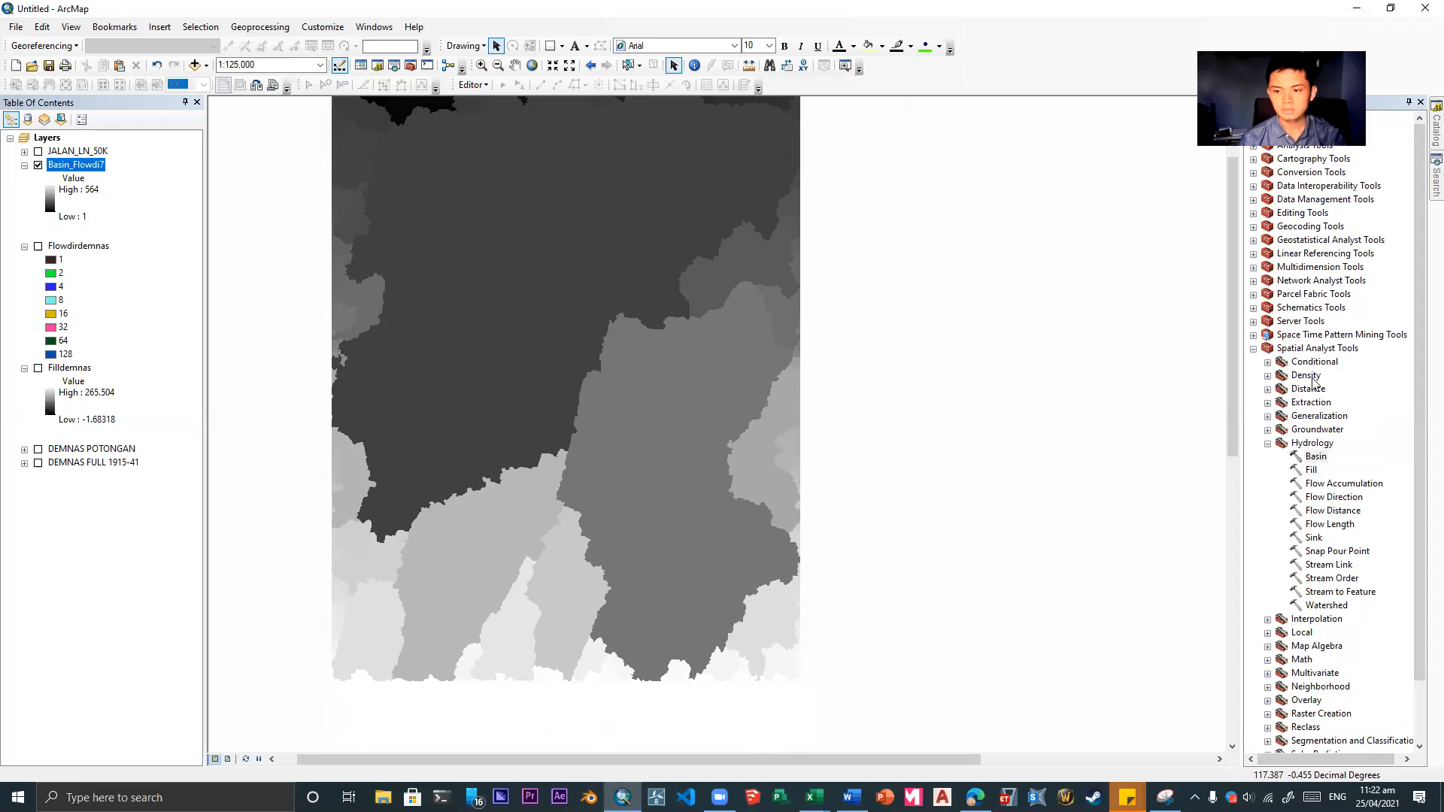
- Switch to the browser and read section 3.6 of Modul Pelatihan.pdf on converting the basin raster to polygons
left_click(975, 798)
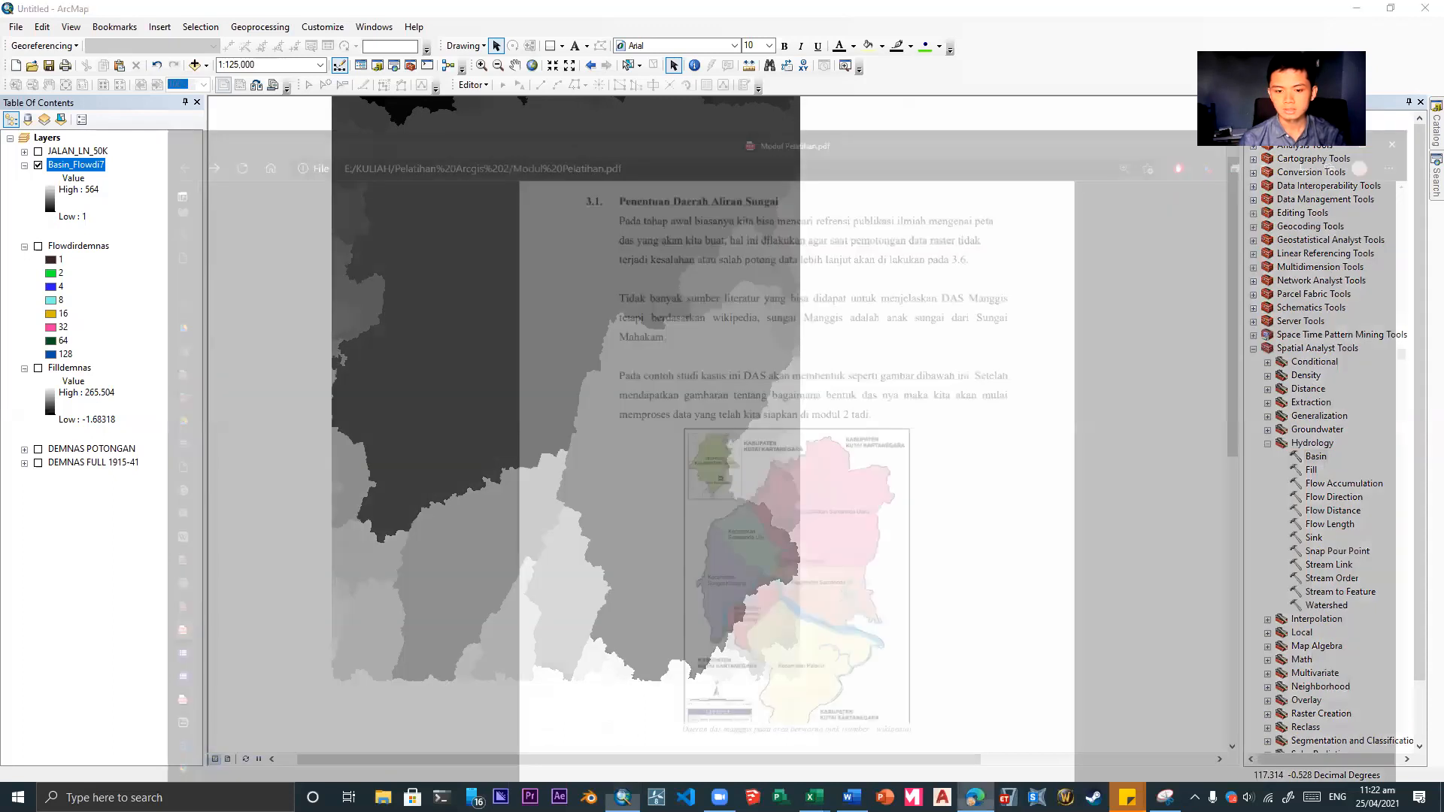
scroll(785, 546, "down", 20)
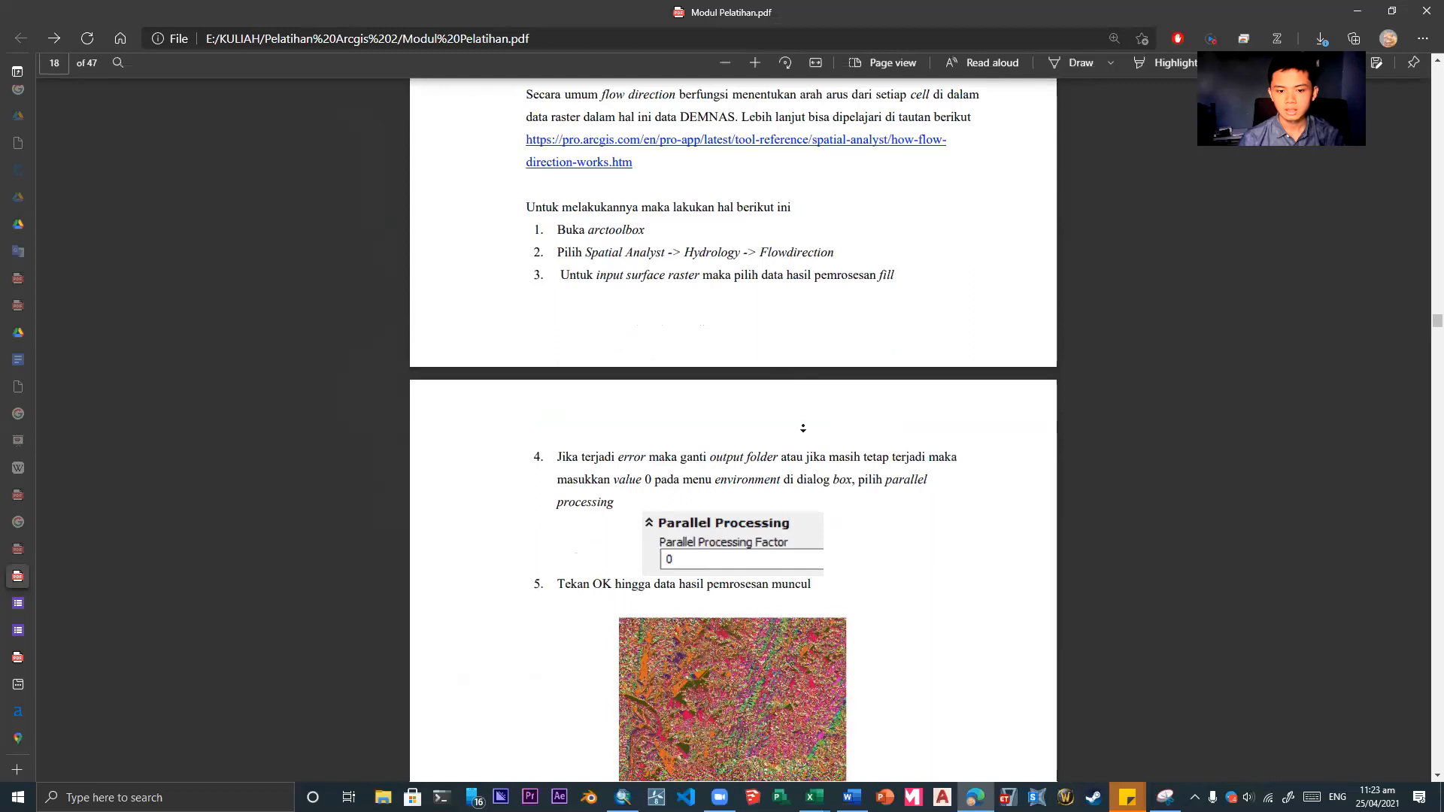
scroll(832, 369, "down", 10)
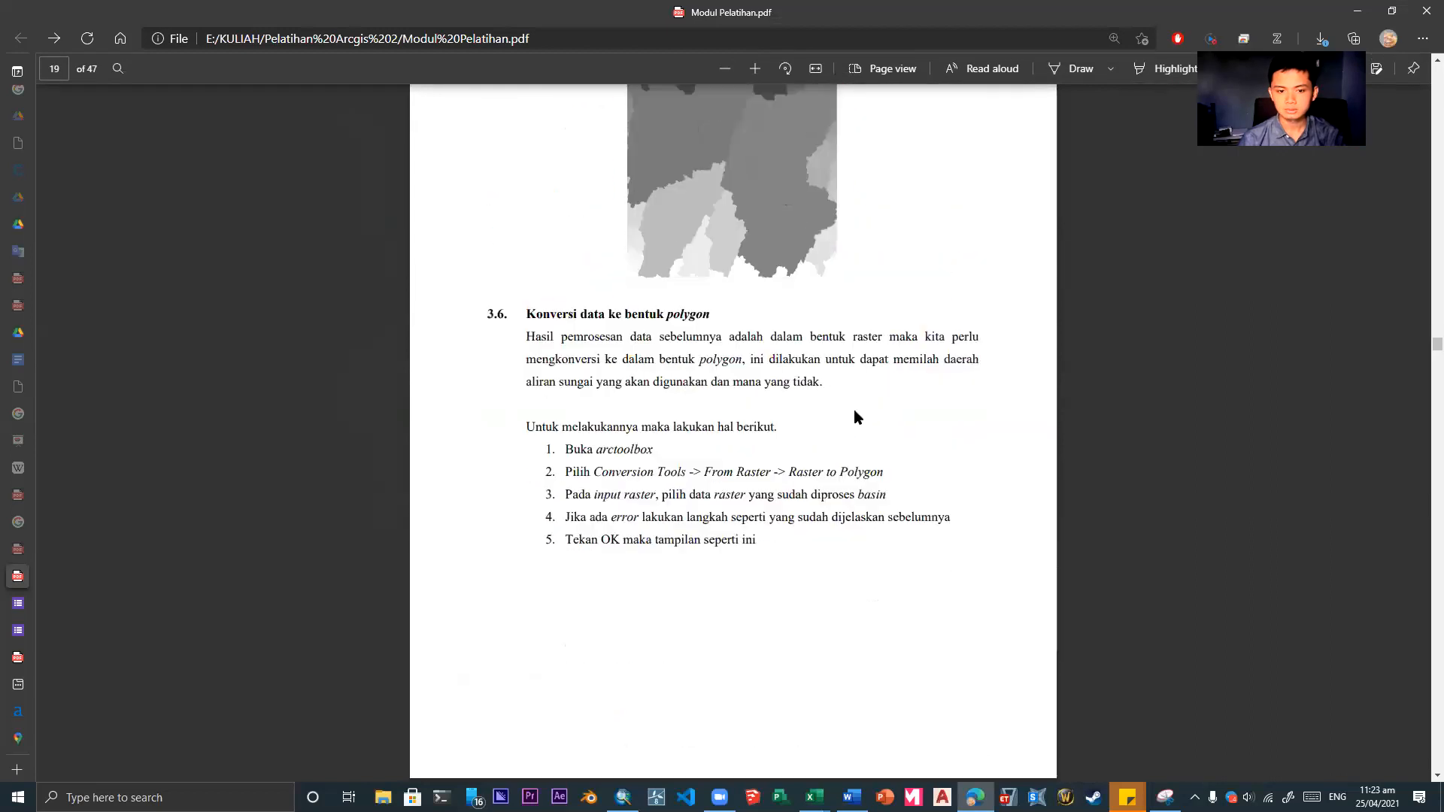
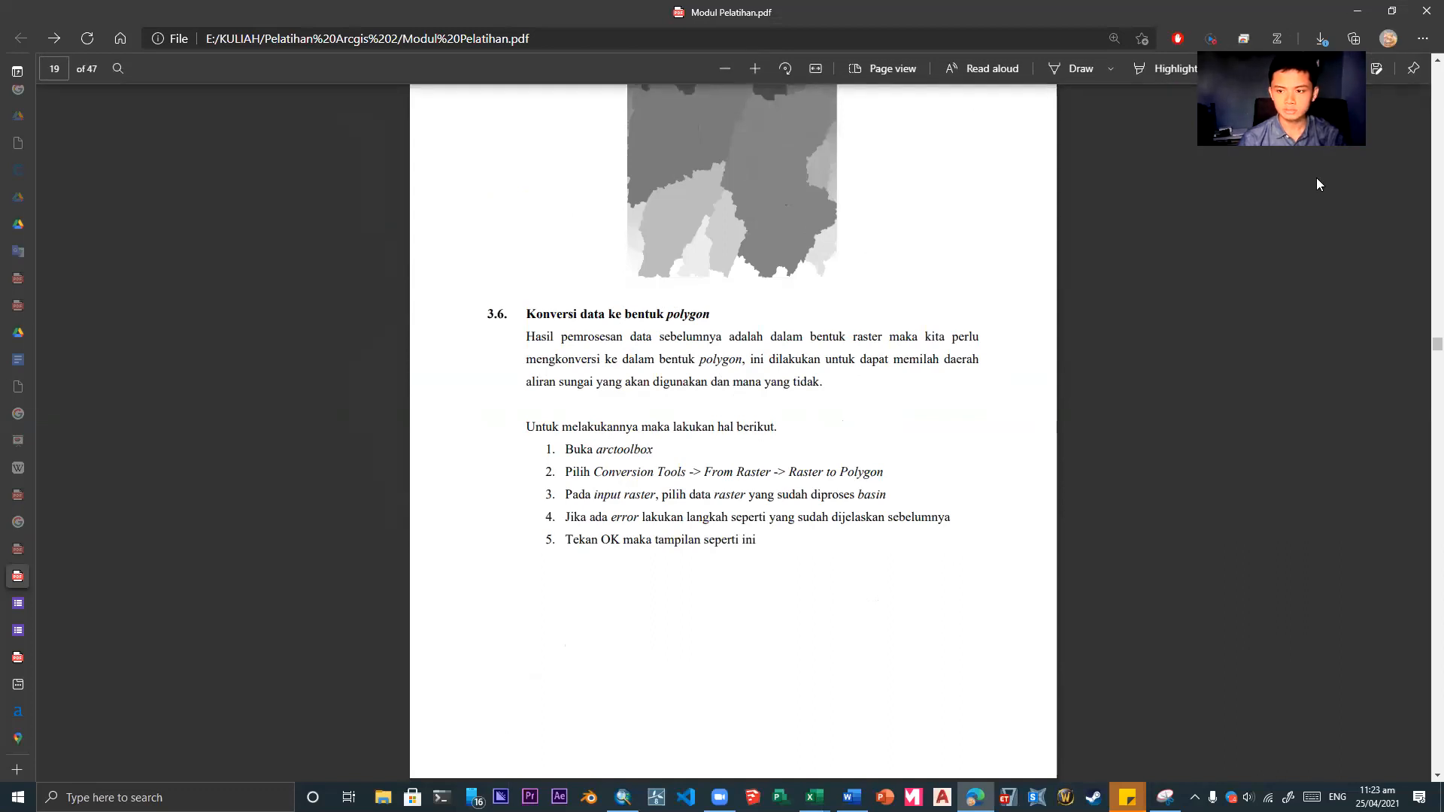
- Return to ArcMap, open the Raster to Polygon conversion tool and choose Basin_Flowdi7 as the input raster
key("alt+Tab")
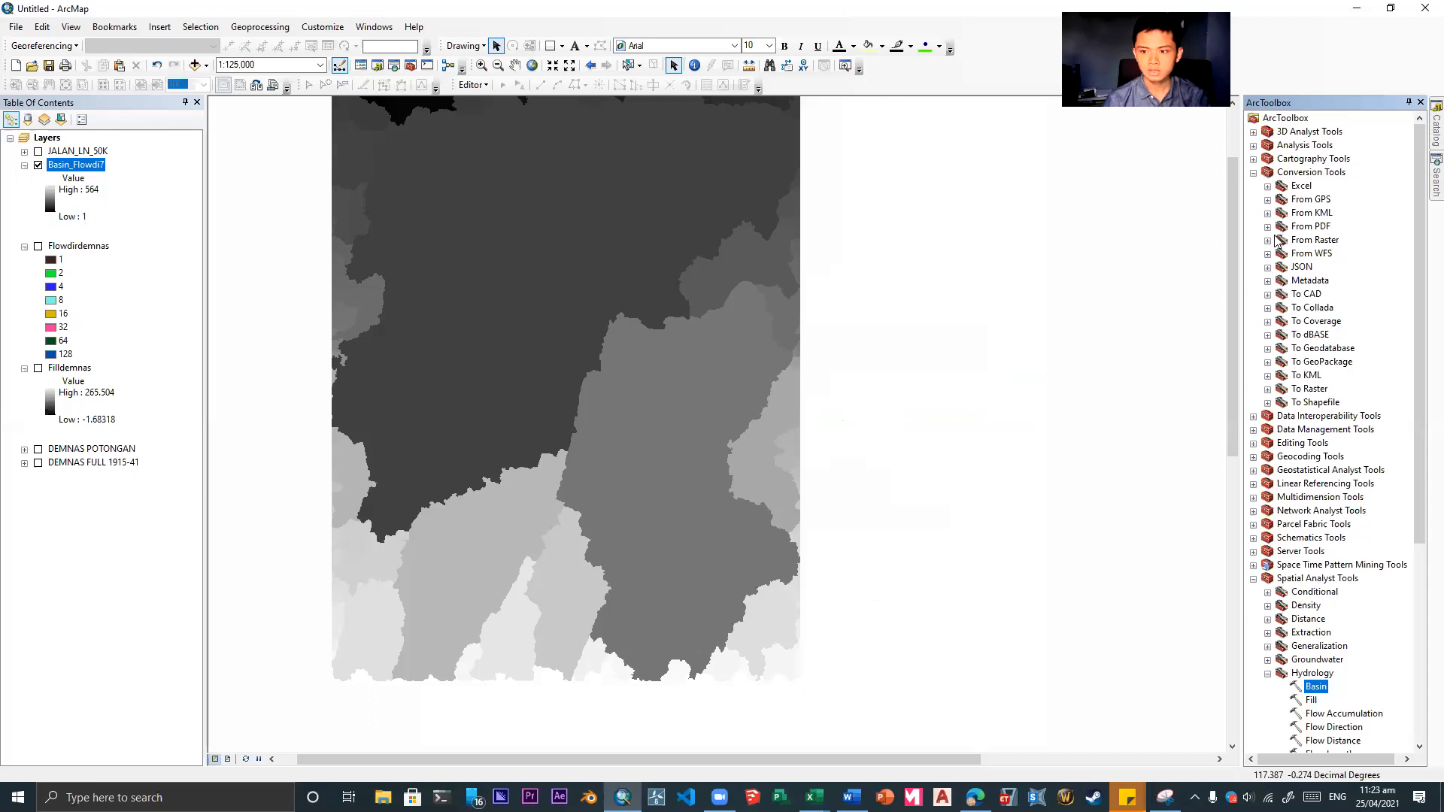
left_click(1268, 241)
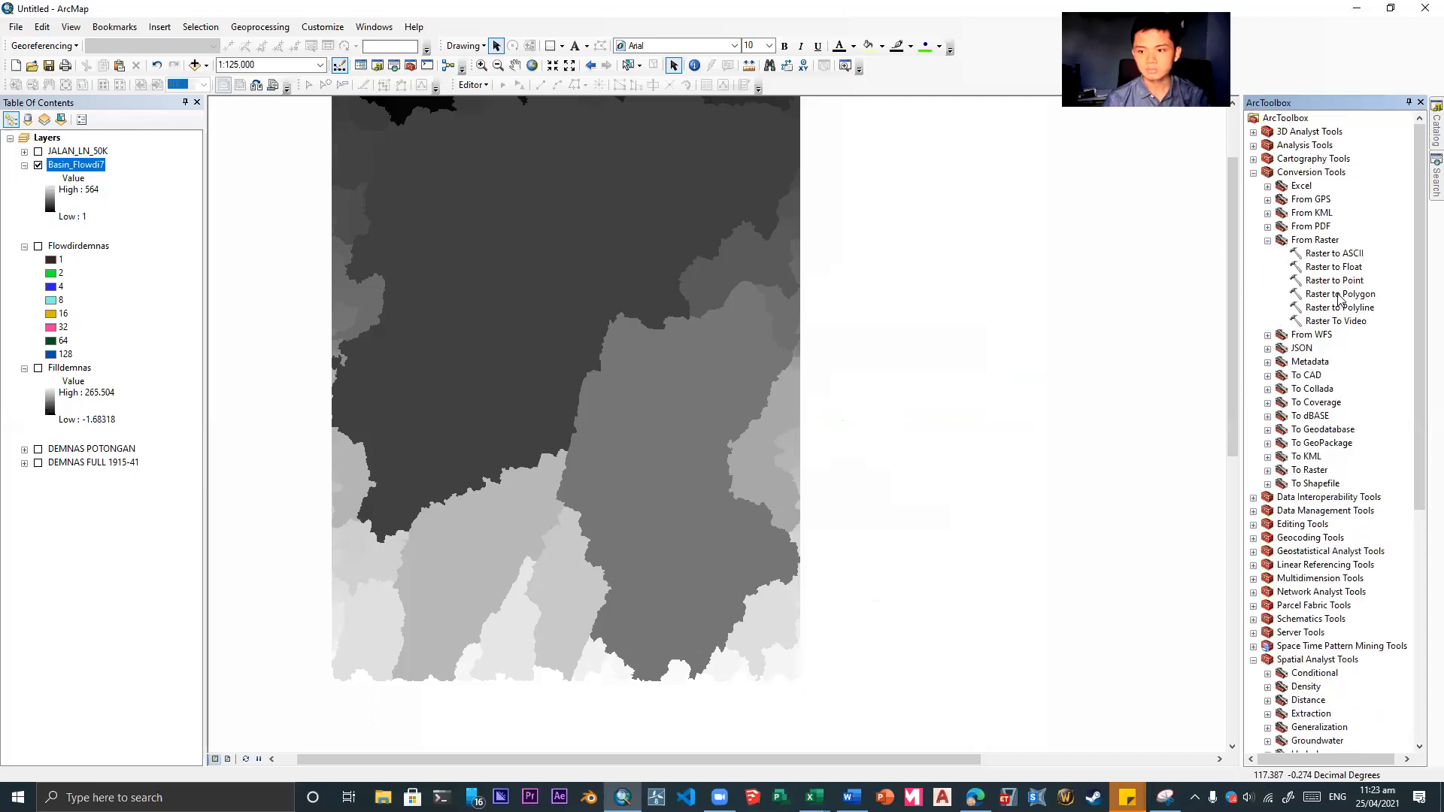
left_click(1332, 294)
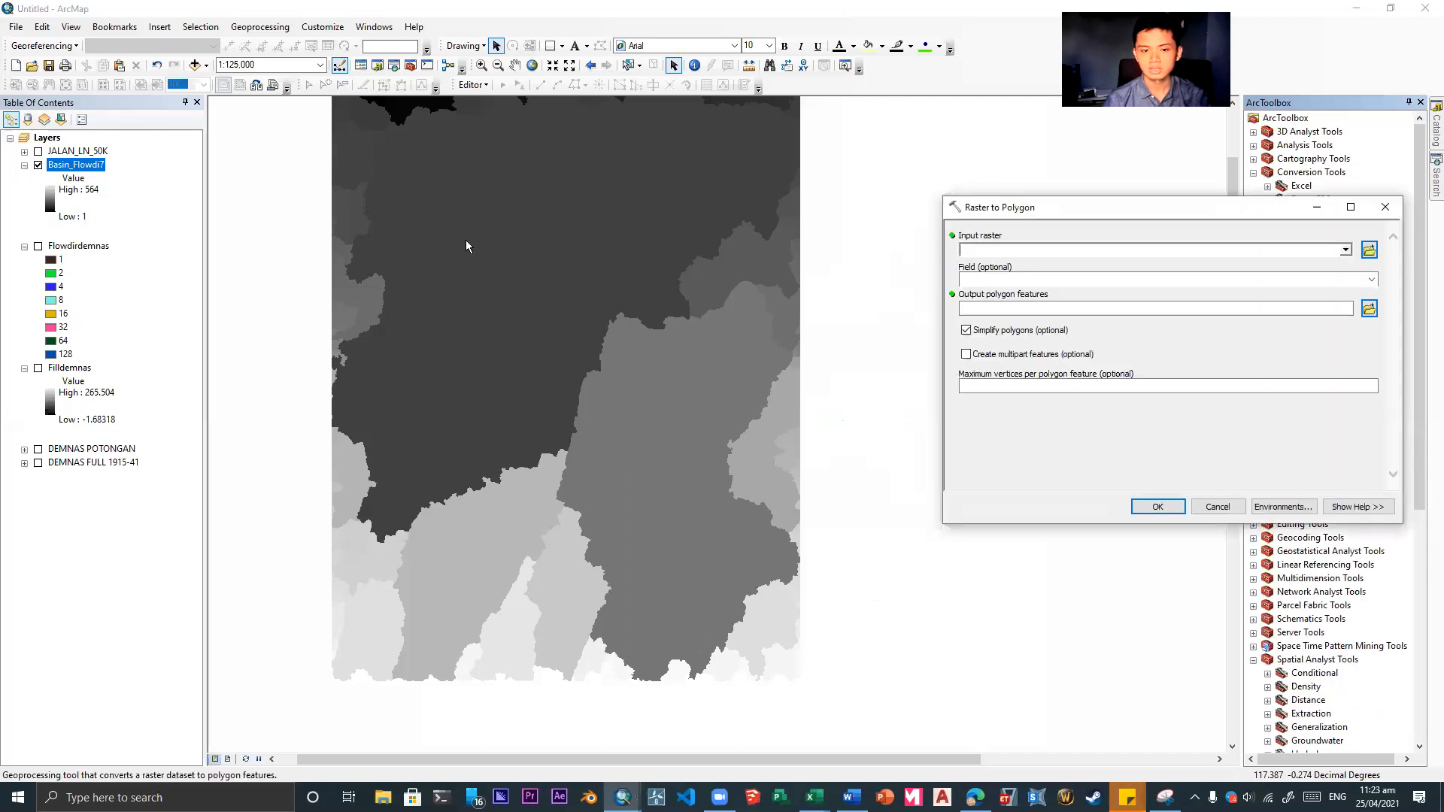
left_click(1346, 250)
left_click(1035, 265)
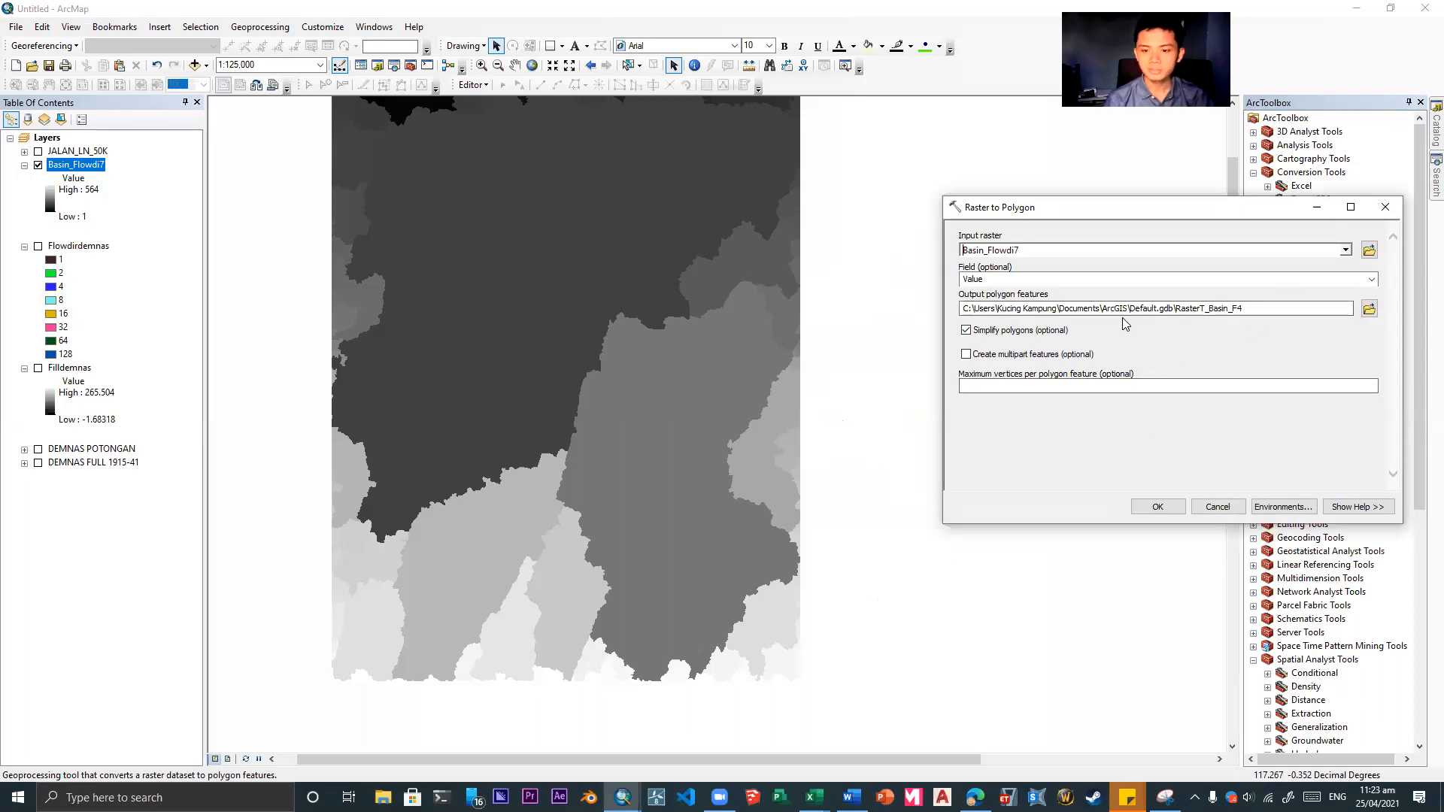
left_click(1369, 309)
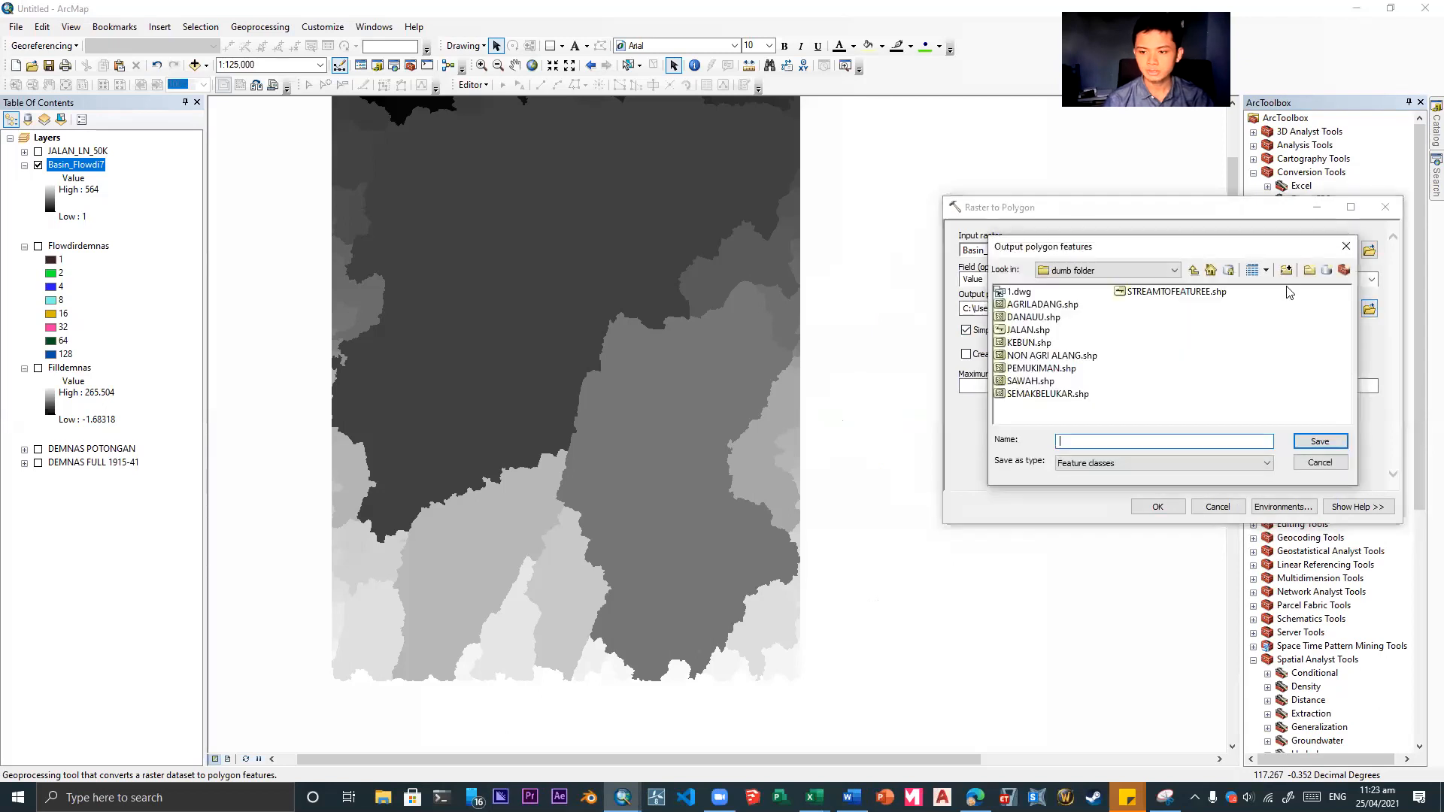
left_click(1339, 248)
left_click(1282, 507)
scroll(1008, 385, "down", 1)
scroll(1008, 385, "down", 1)
left_click(1008, 428)
left_click(1008, 454)
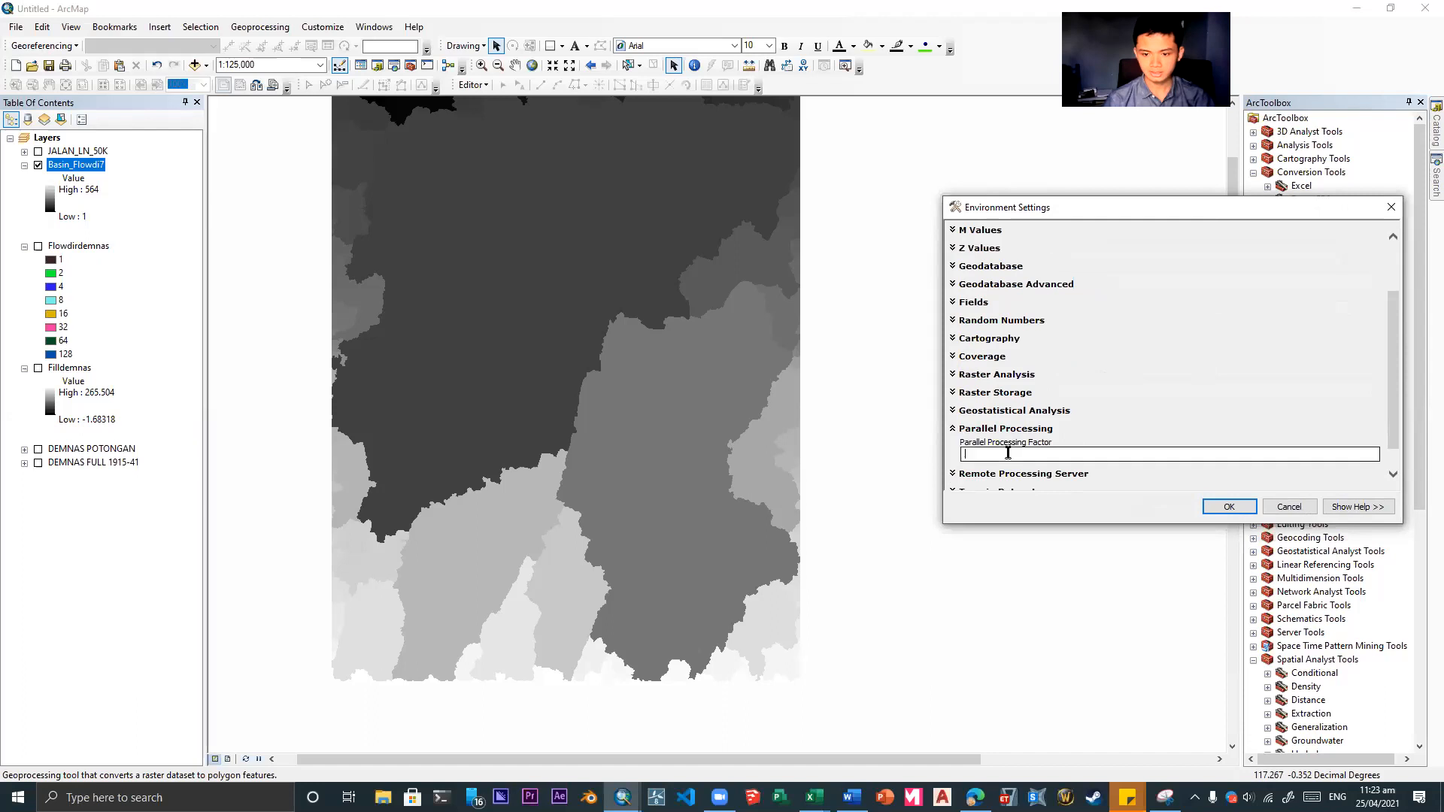
left_click(1288, 507)
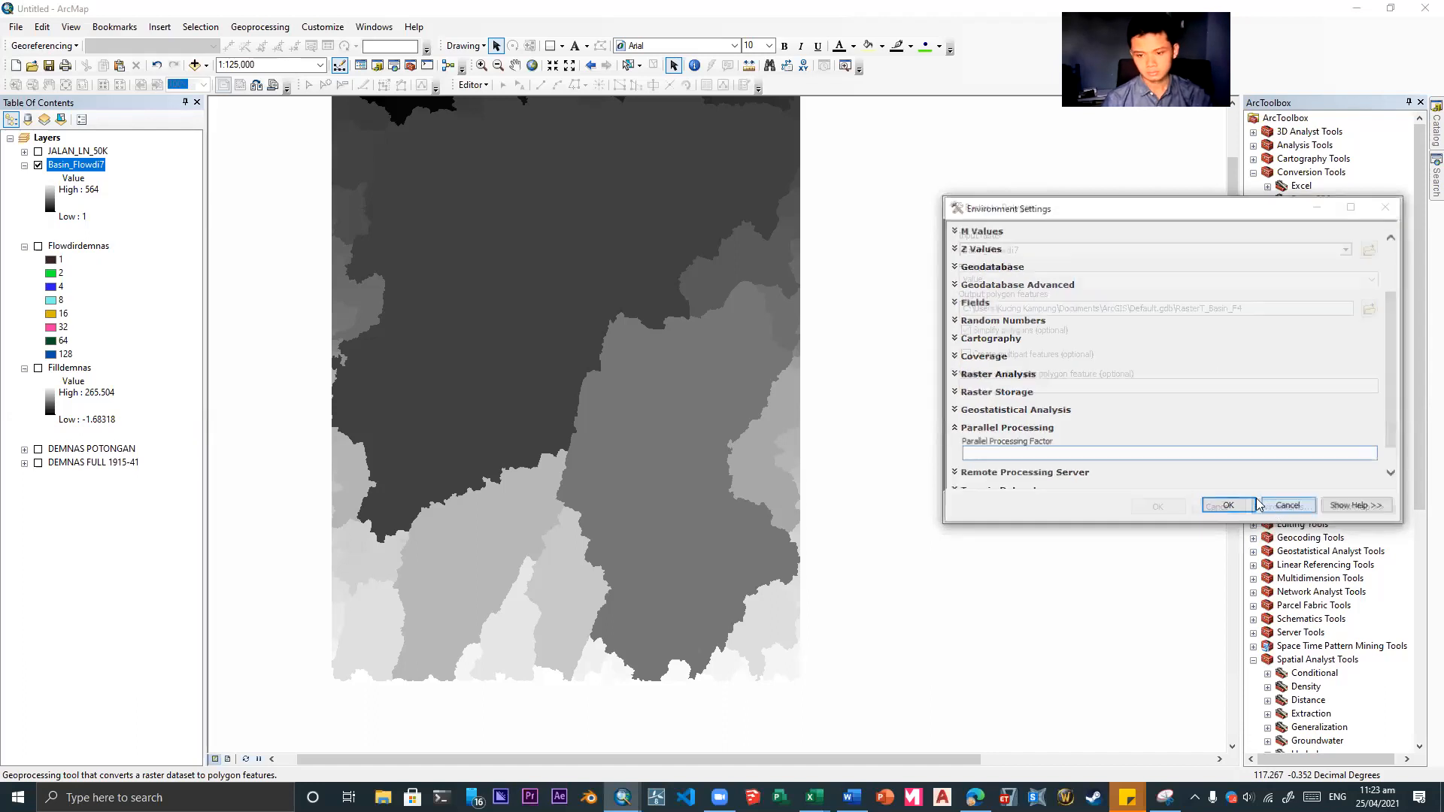
left_click(1160, 504)
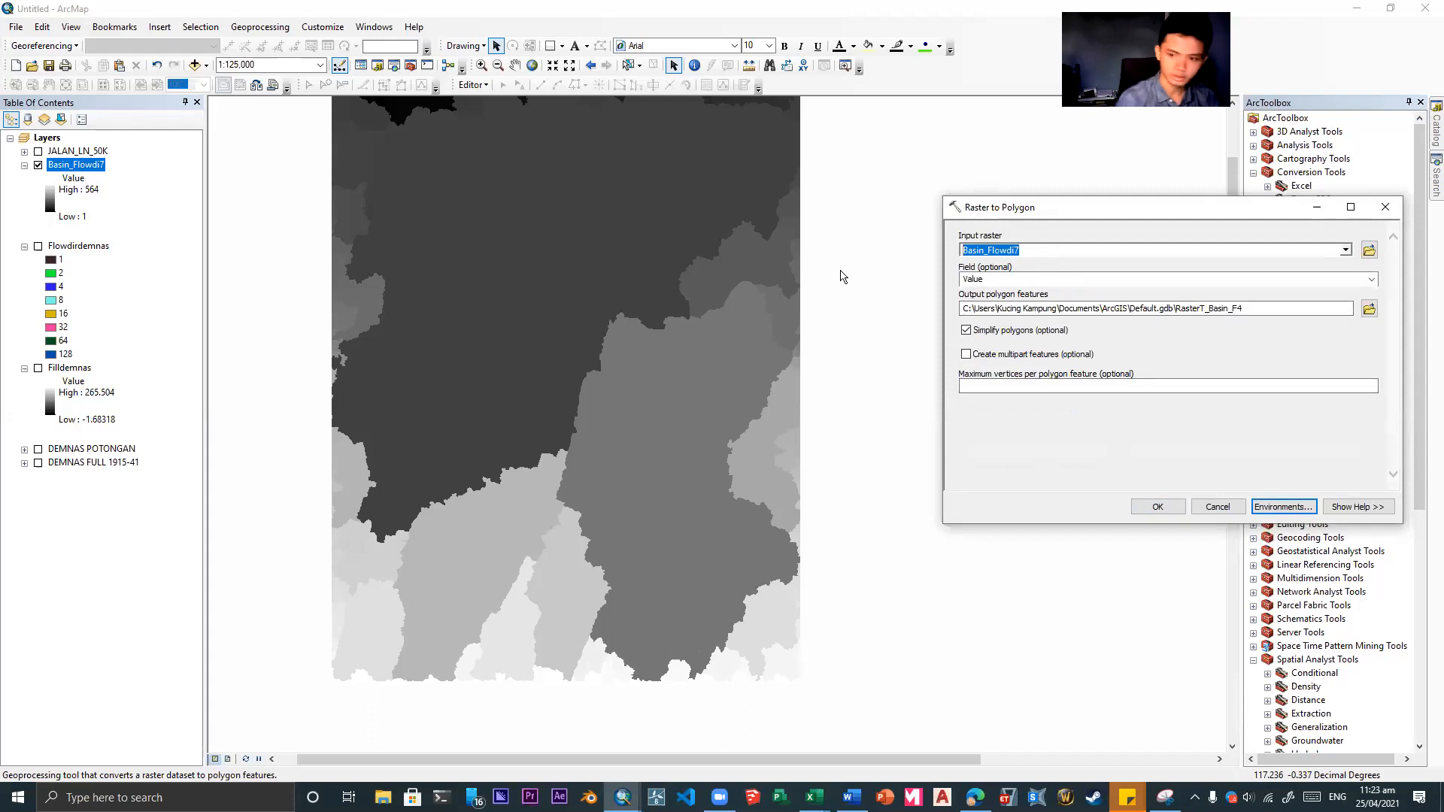
- Name the output polygon features "Polygon das manggis" in Default.gdb and try to run Raster to Polygon
left_click_drag(1245, 308, 1181, 307)
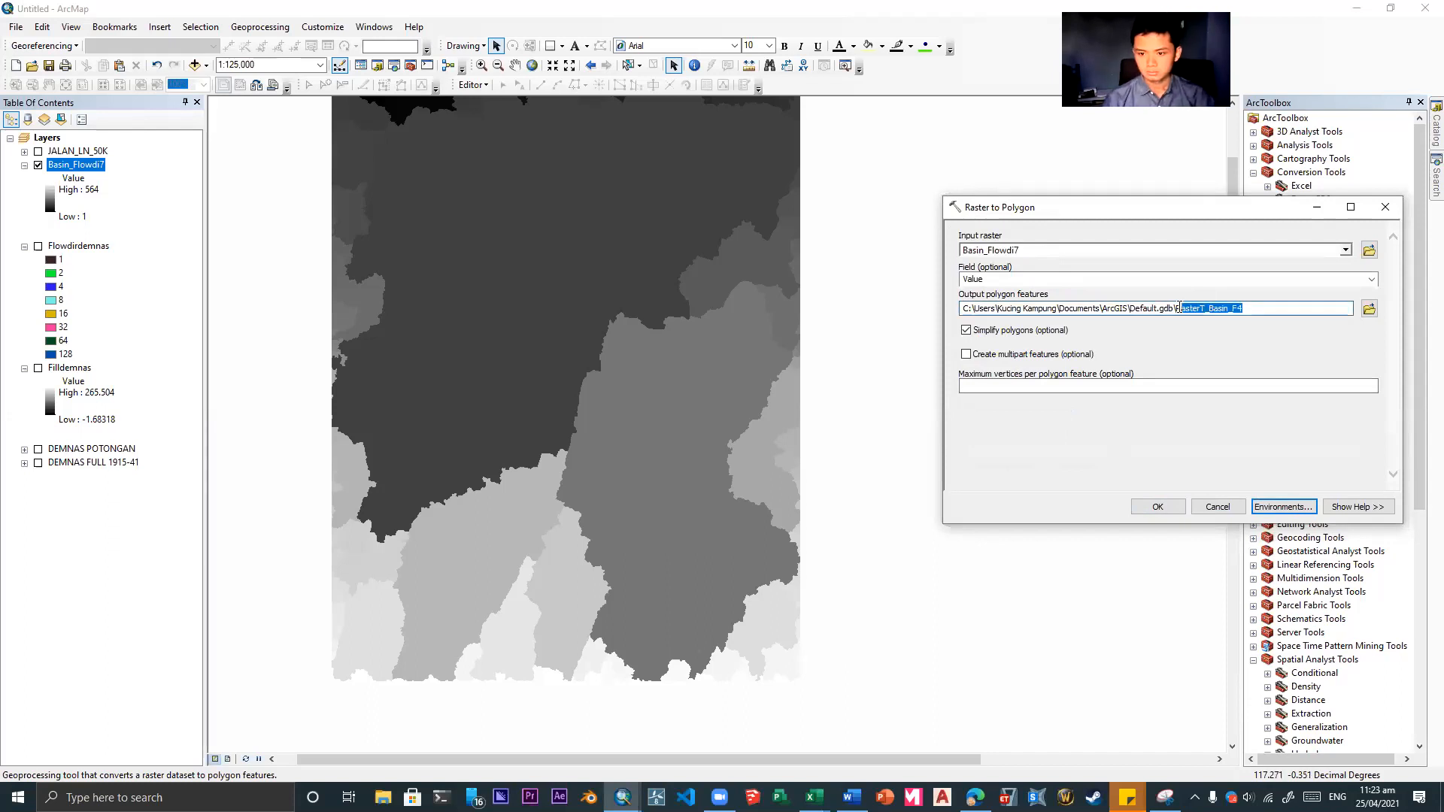
type("Polygon das manggi")
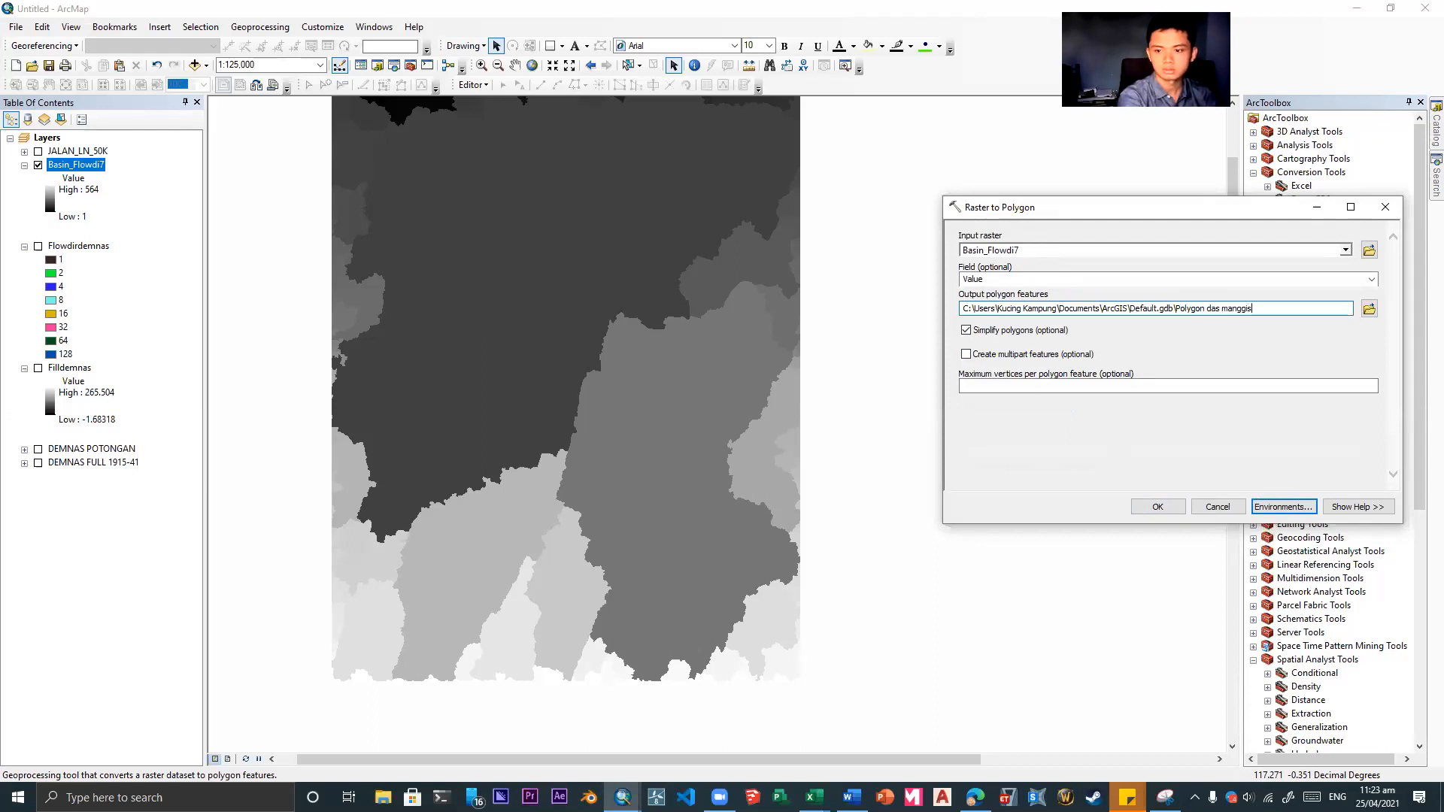
left_click(1158, 507)
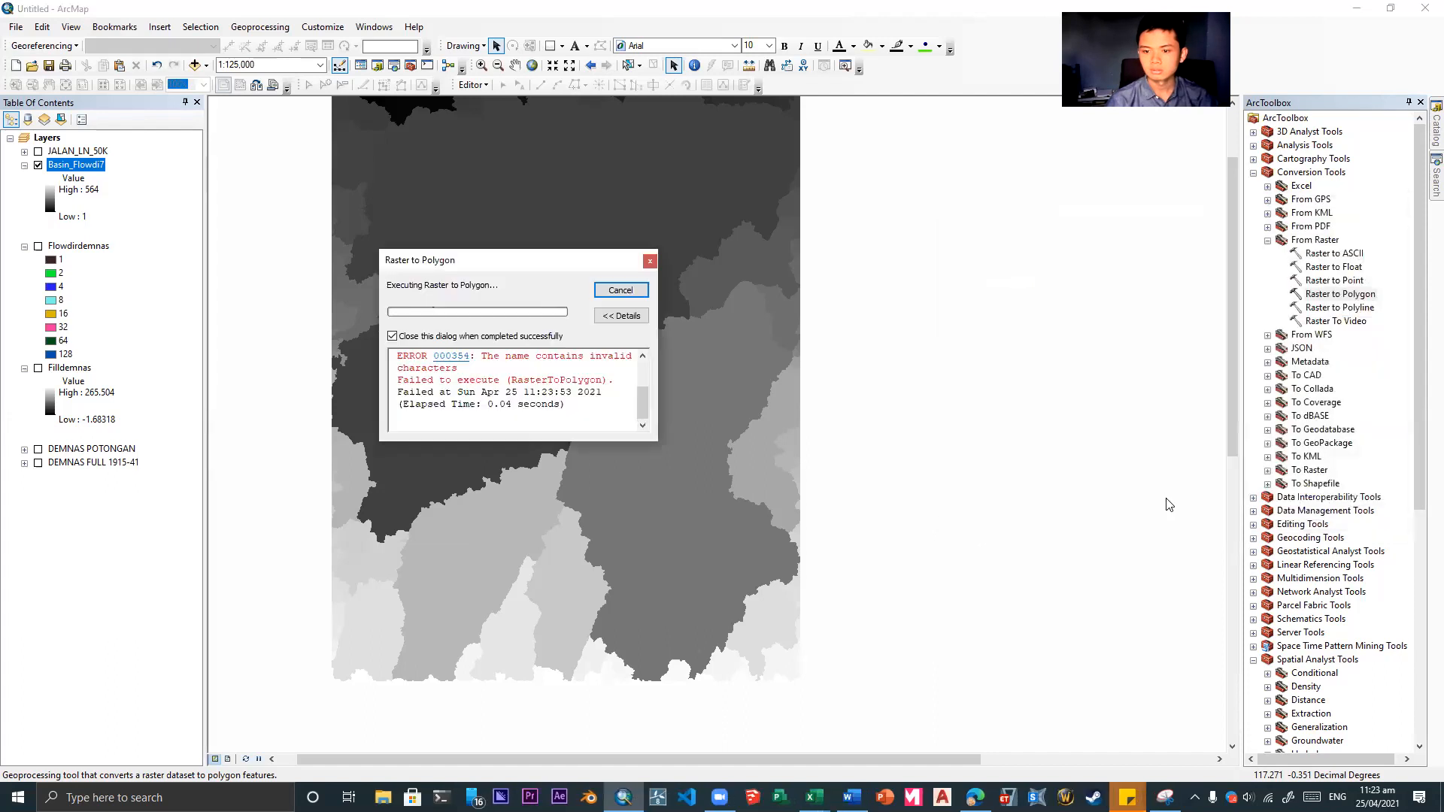
left_click(615, 291)
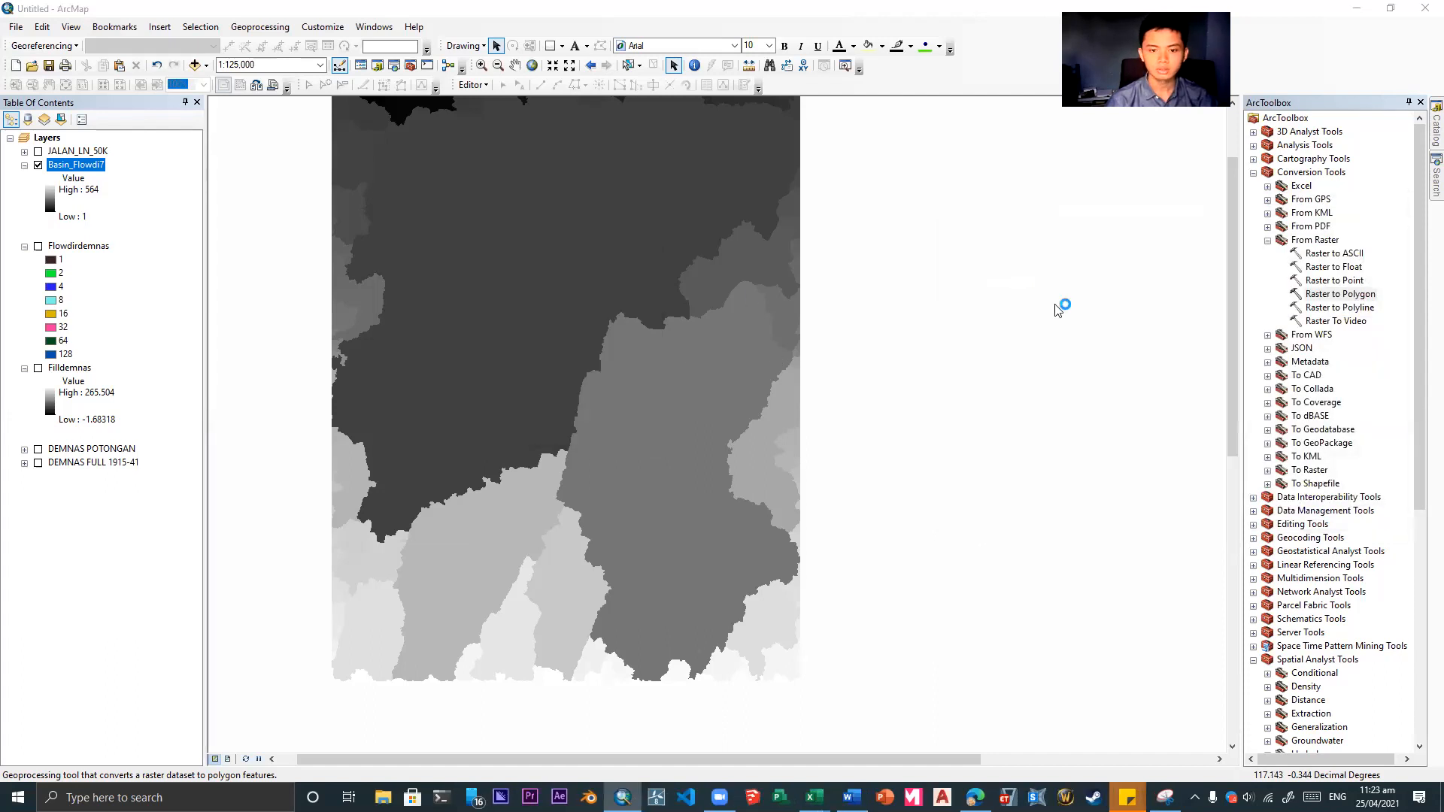
- Rename the output polygon features to Polygon_das_manggis and run Raster to Polygon on Basin_Flowdi7
left_click(1206, 310)
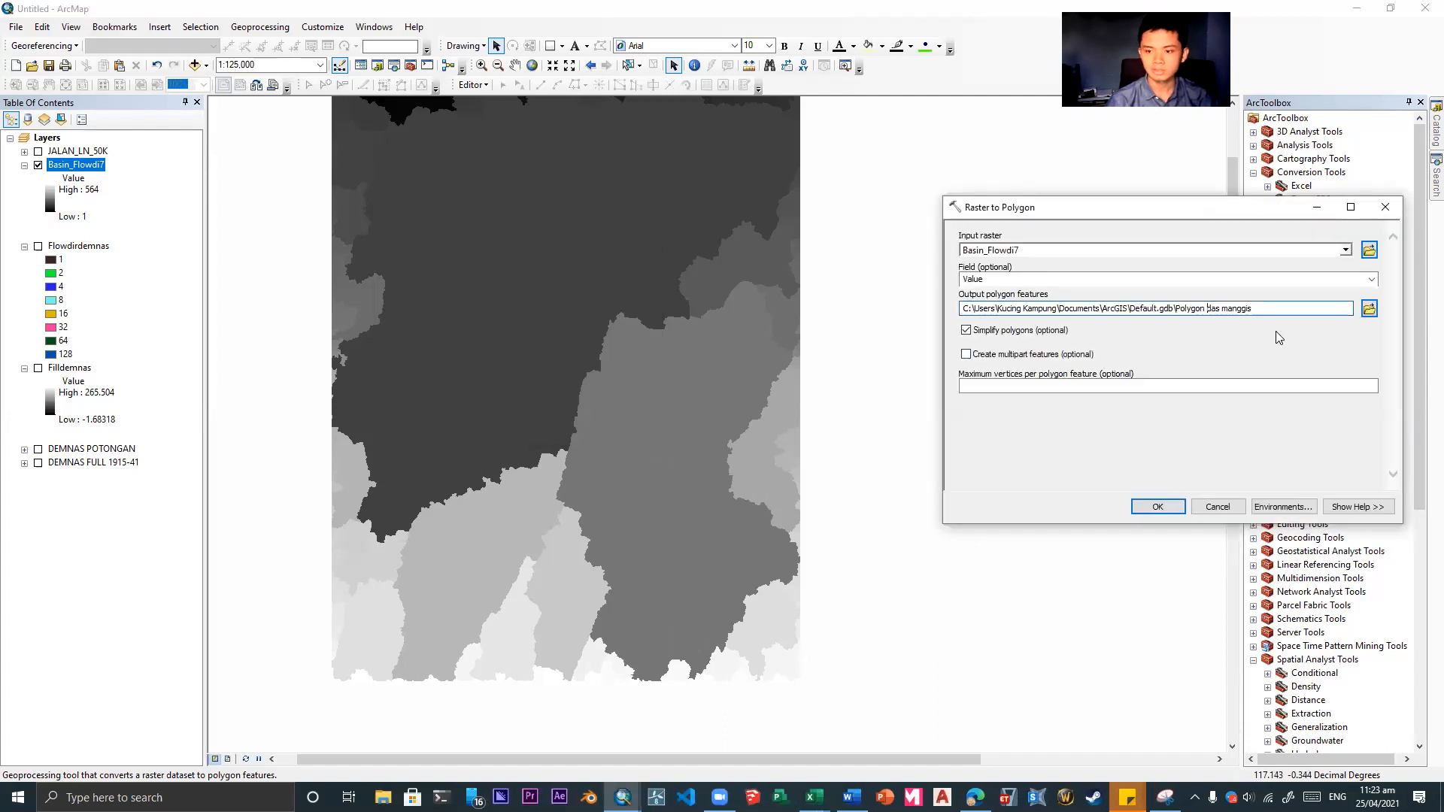
key("BackSpace")
type("_")
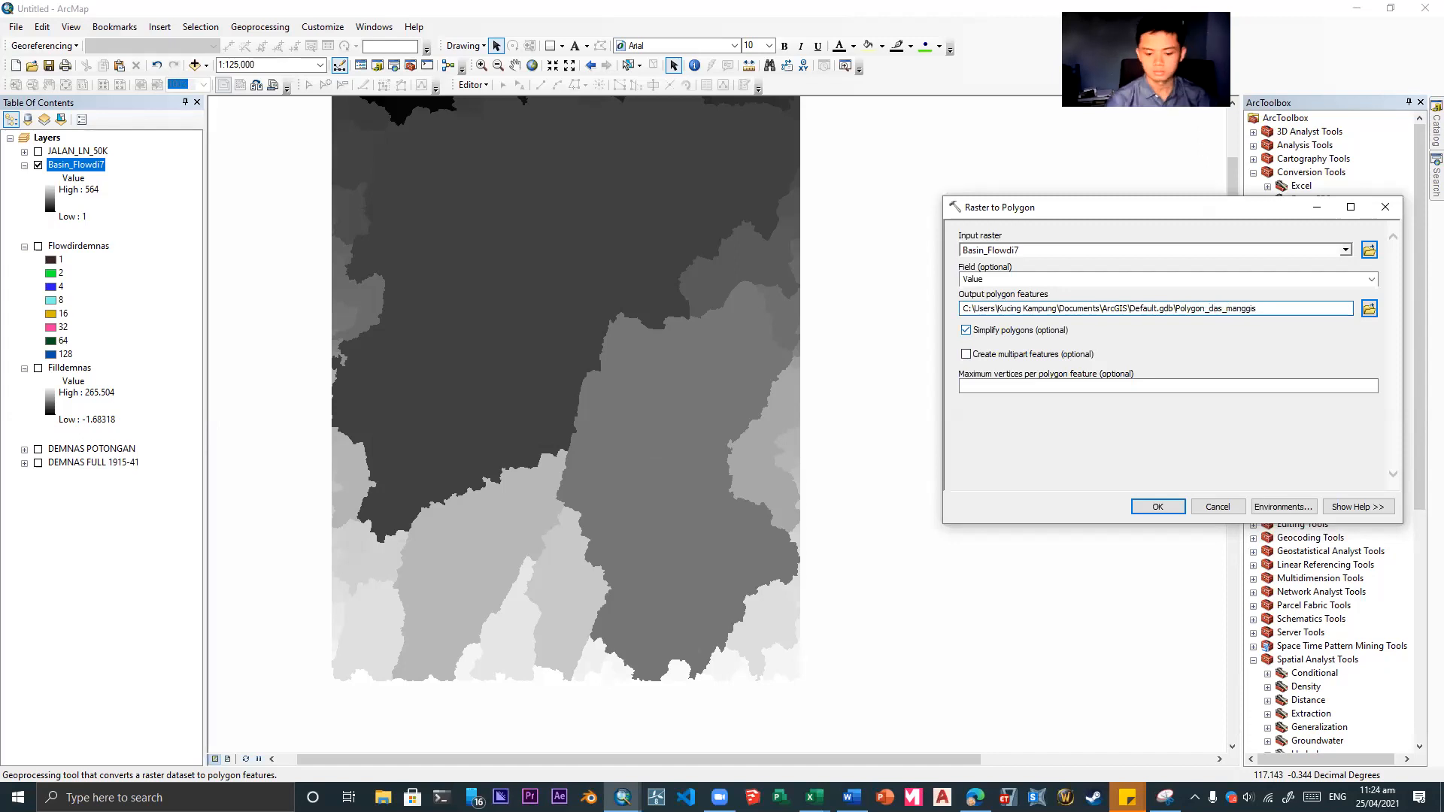
left_click(1158, 506)
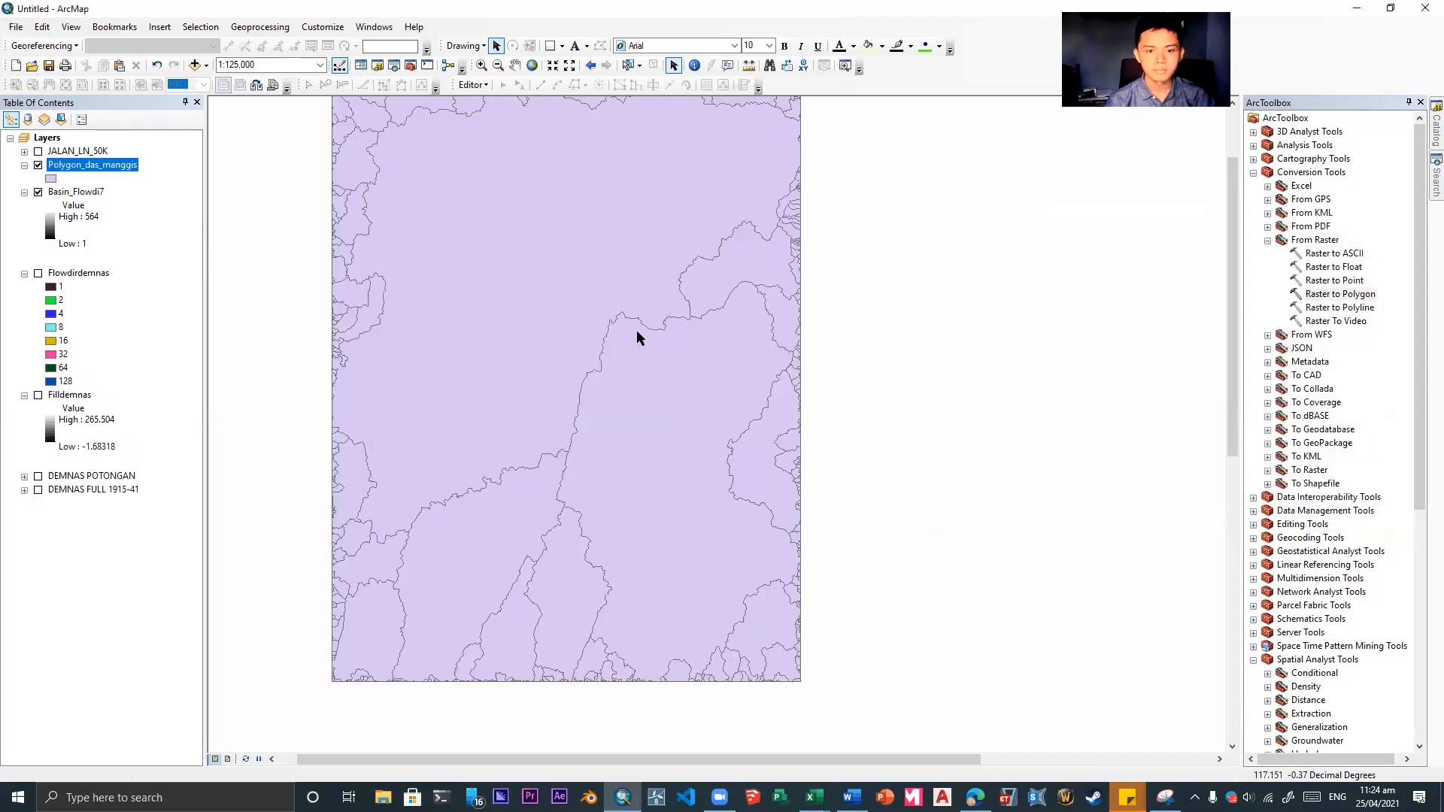
- Start an edit session on the Polygon_das_manggis layer, continuing past the spatial reference warnings
left_click_drag(467, 220, 491, 377)
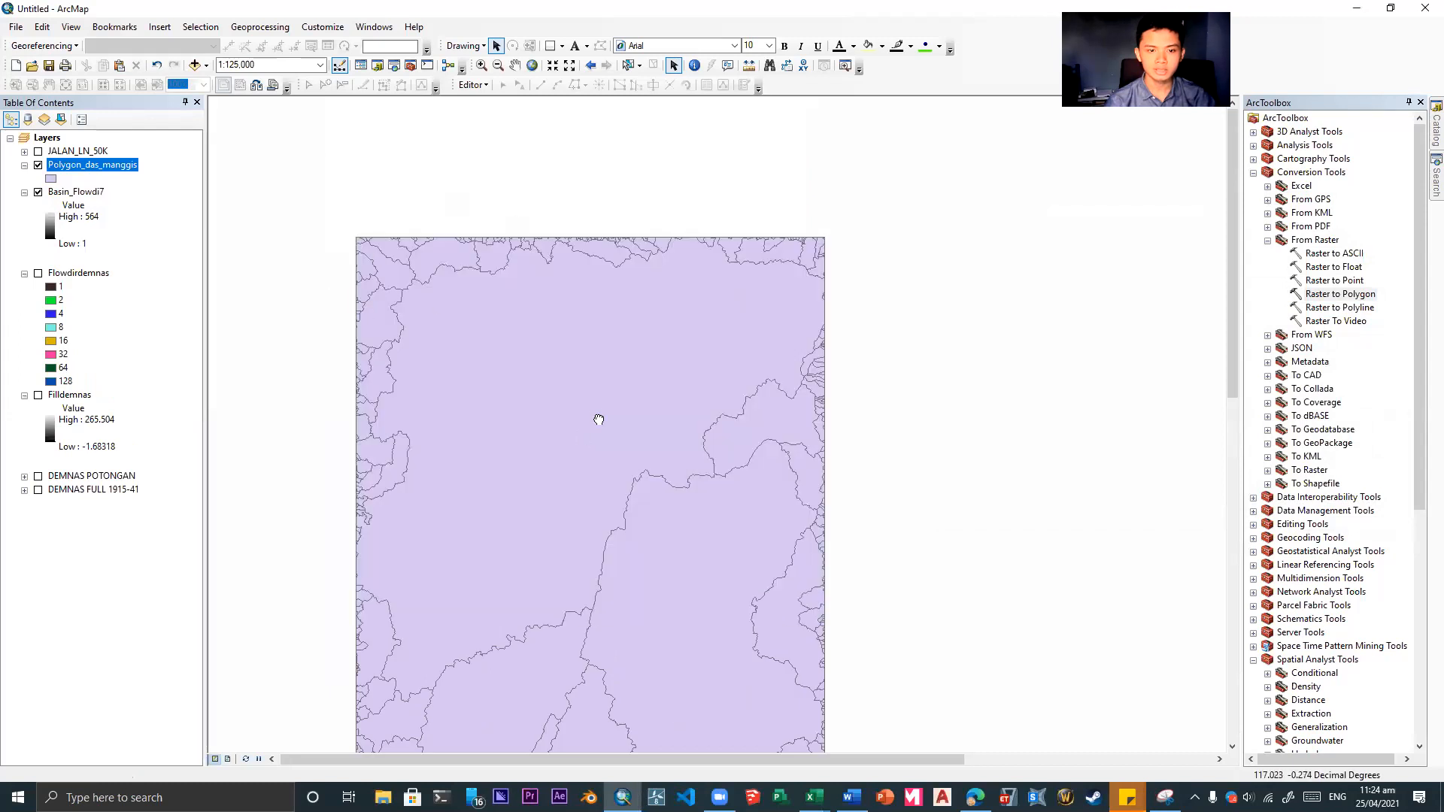
left_click_drag(599, 420, 690, 169)
left_click_drag(725, 372, 693, 404)
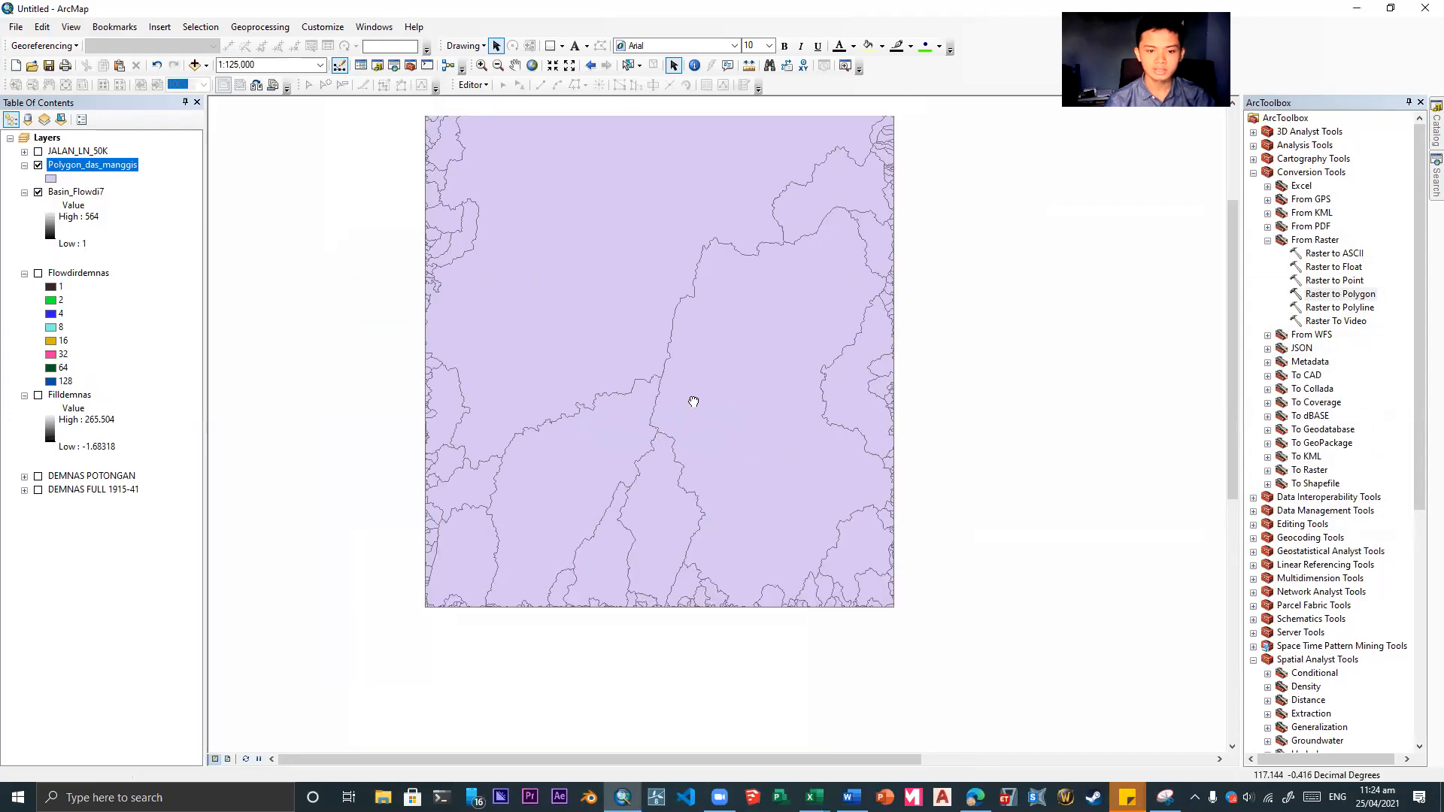
right_click(84, 168)
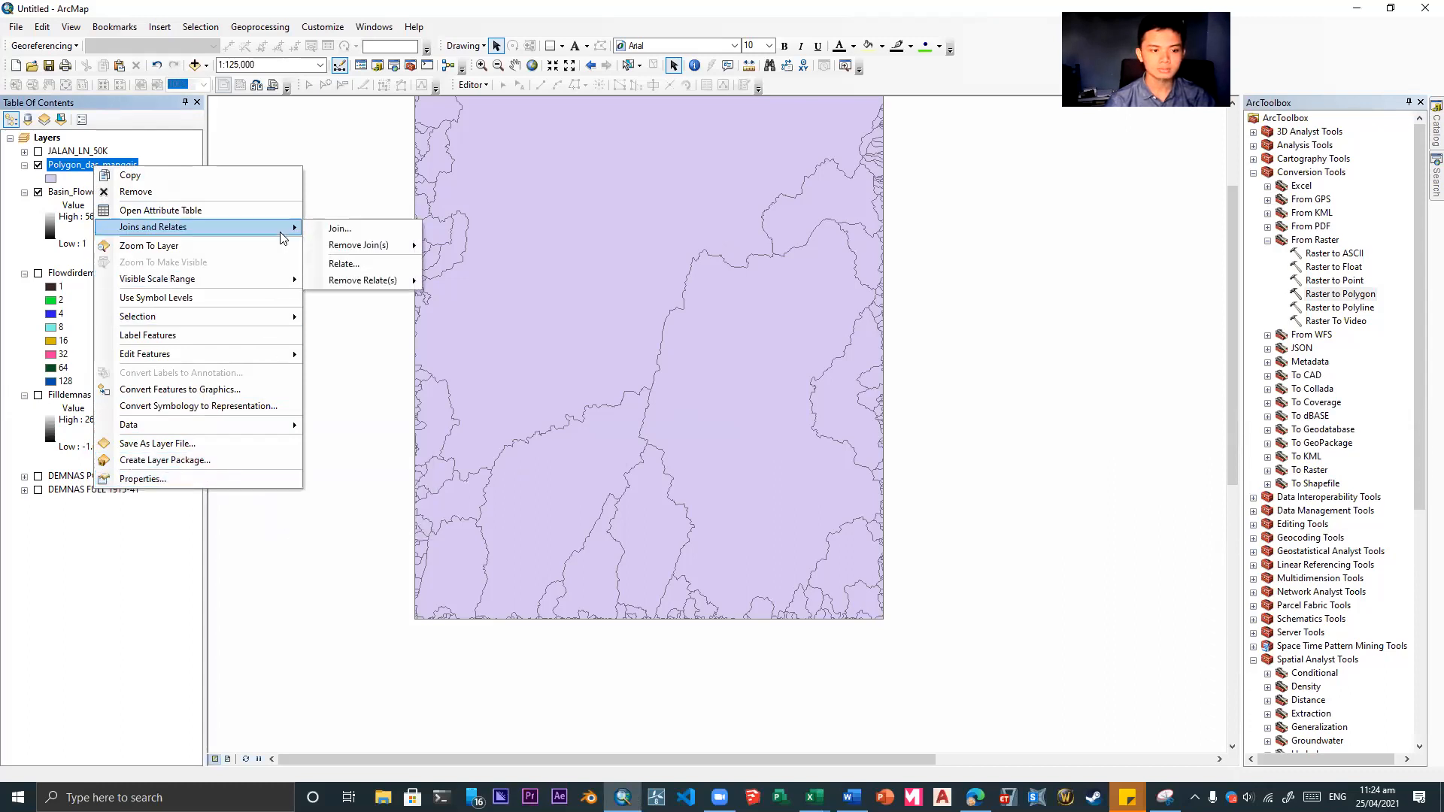
mouse_move(290, 359)
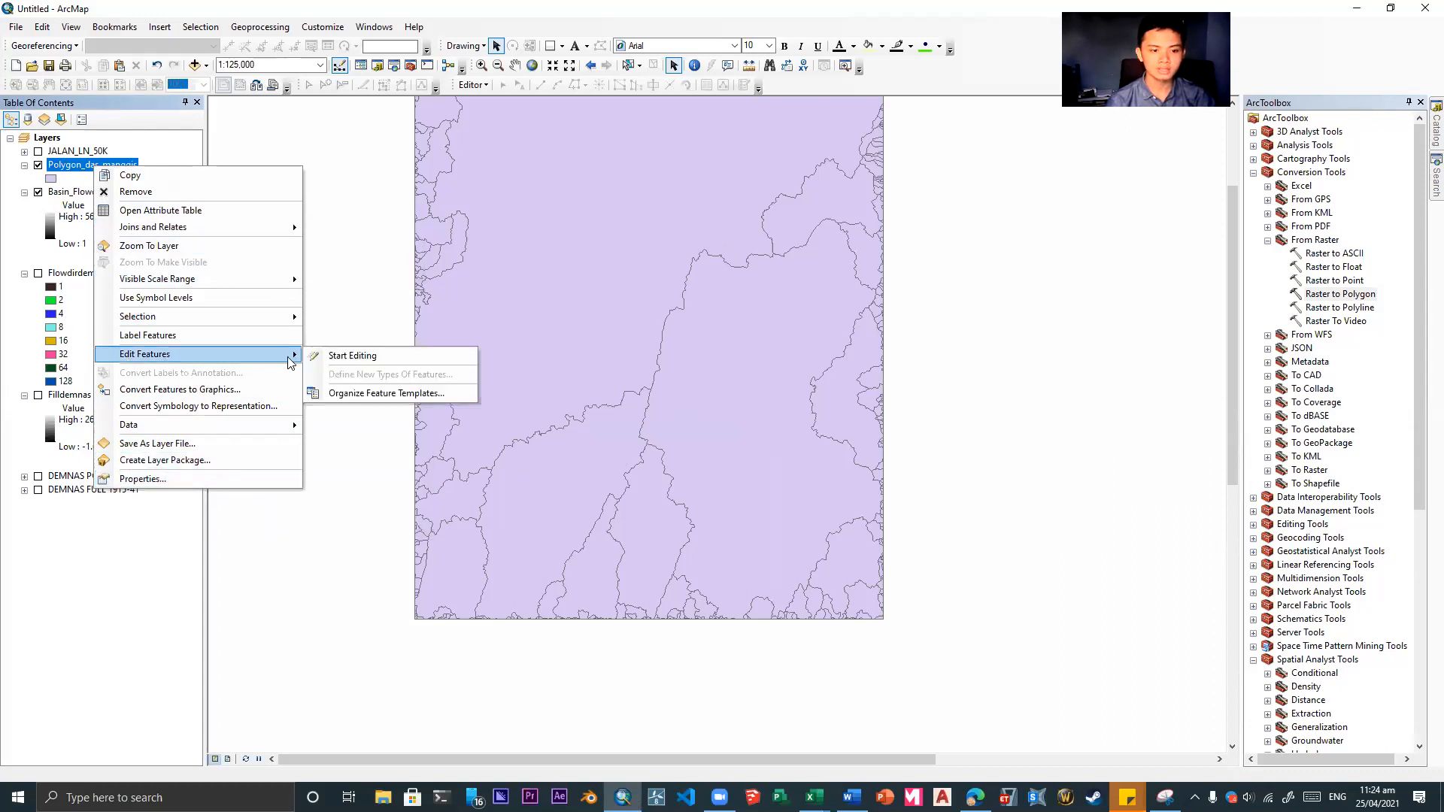
left_click(335, 358)
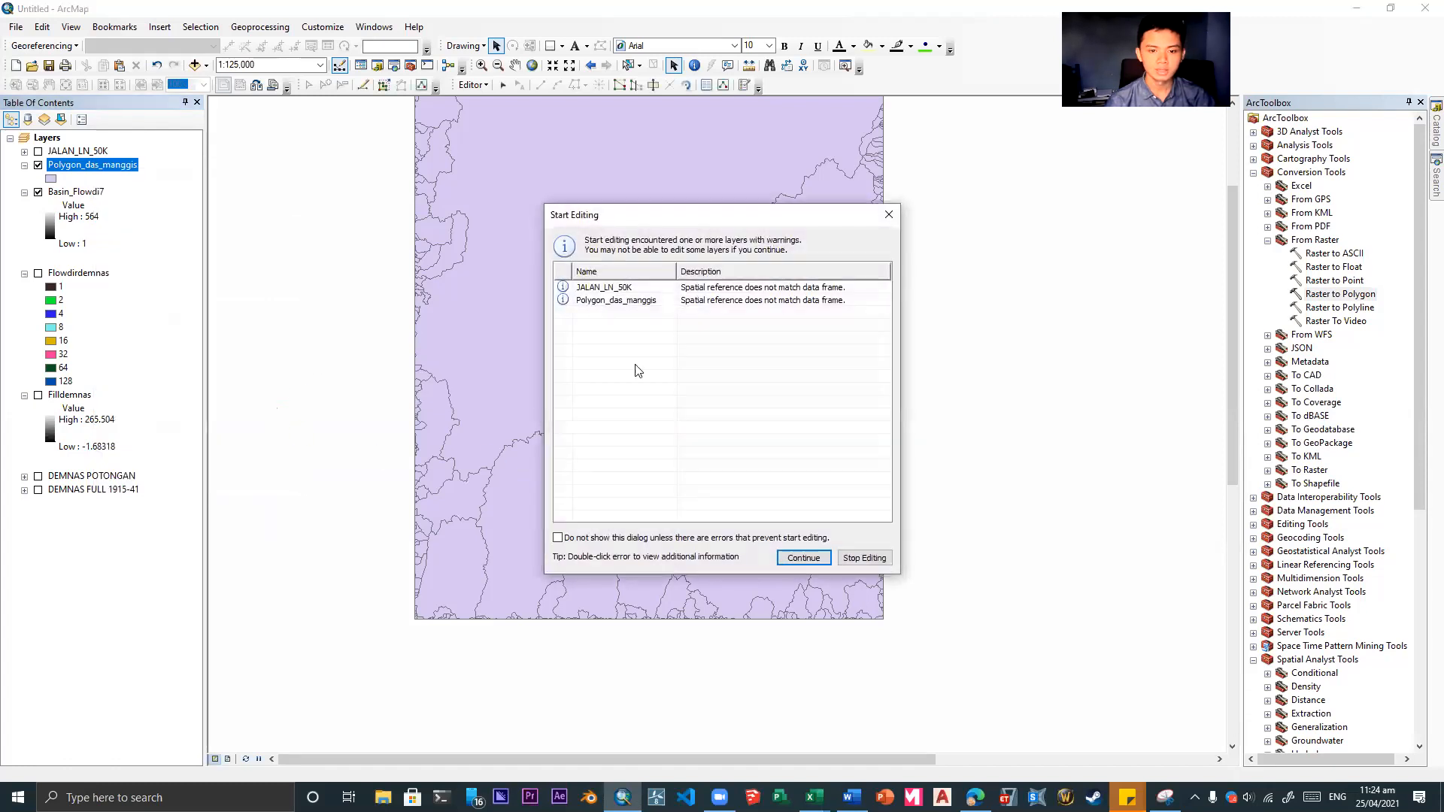
left_click(805, 557)
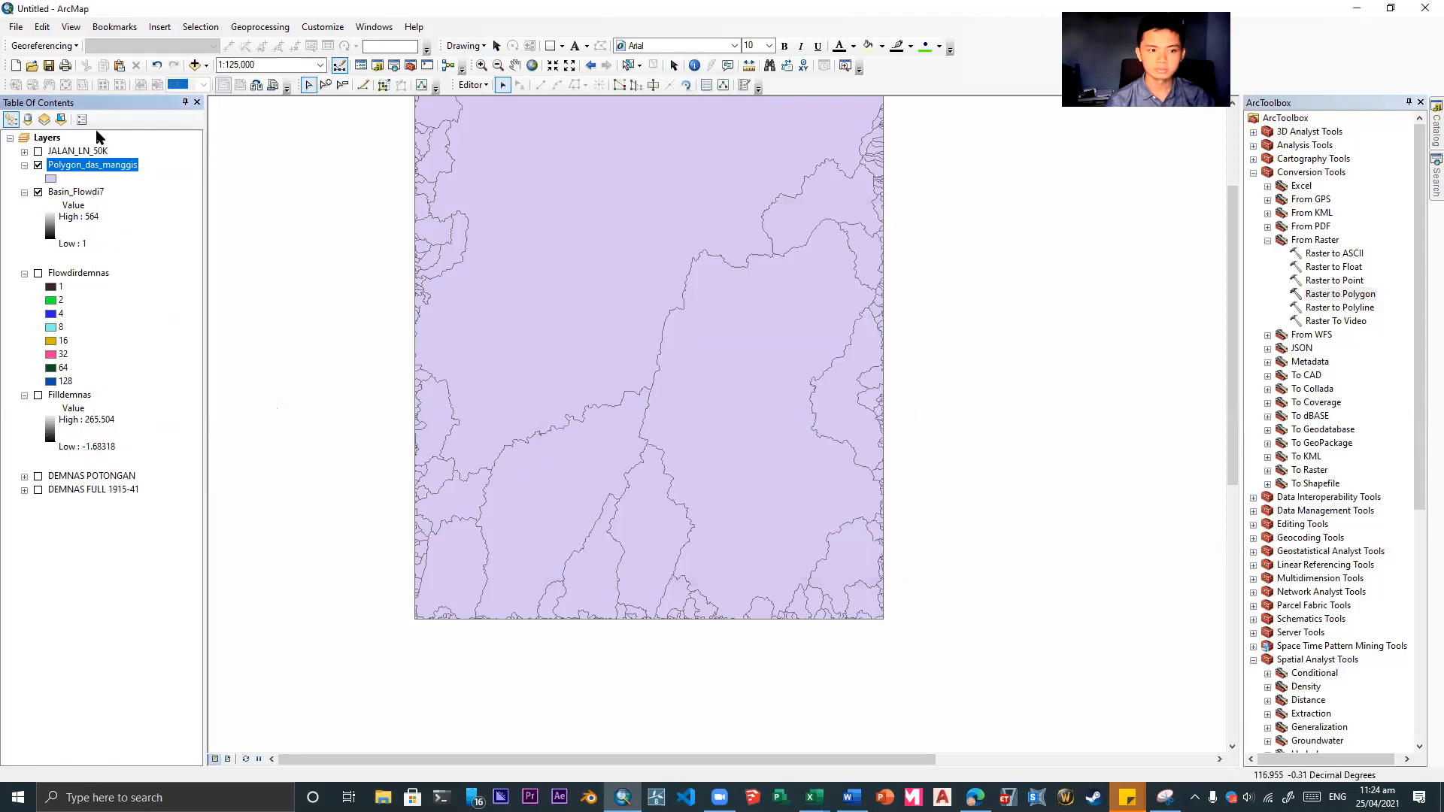
left_click_drag(888, 300, 902, 413)
left_click_drag(367, 130, 918, 538)
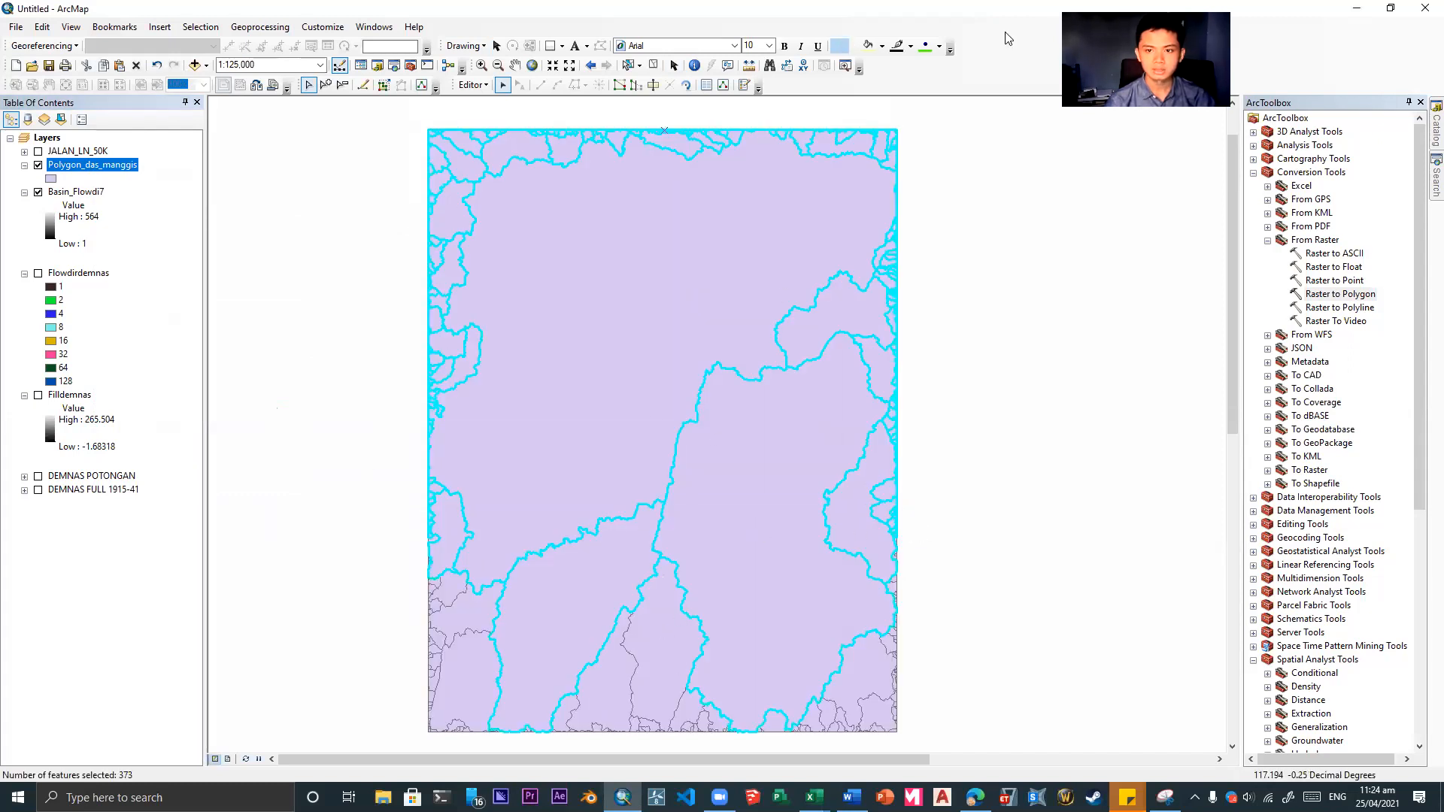
mouse_move(674, 661)
left_mouse_down()
mouse_move(662, 576)
mouse_move(662, 724)
left_mouse_up()
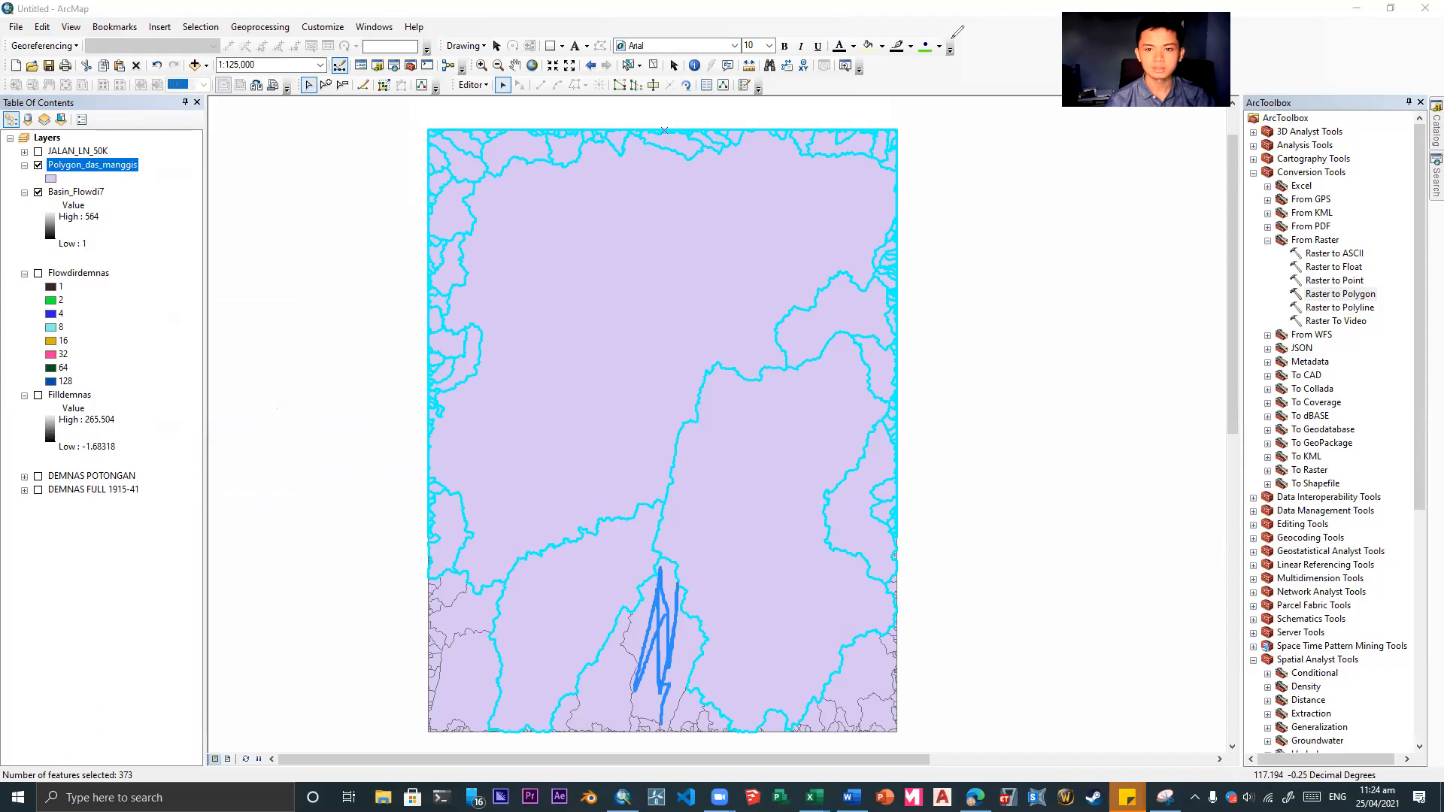
left_click(1007, 88)
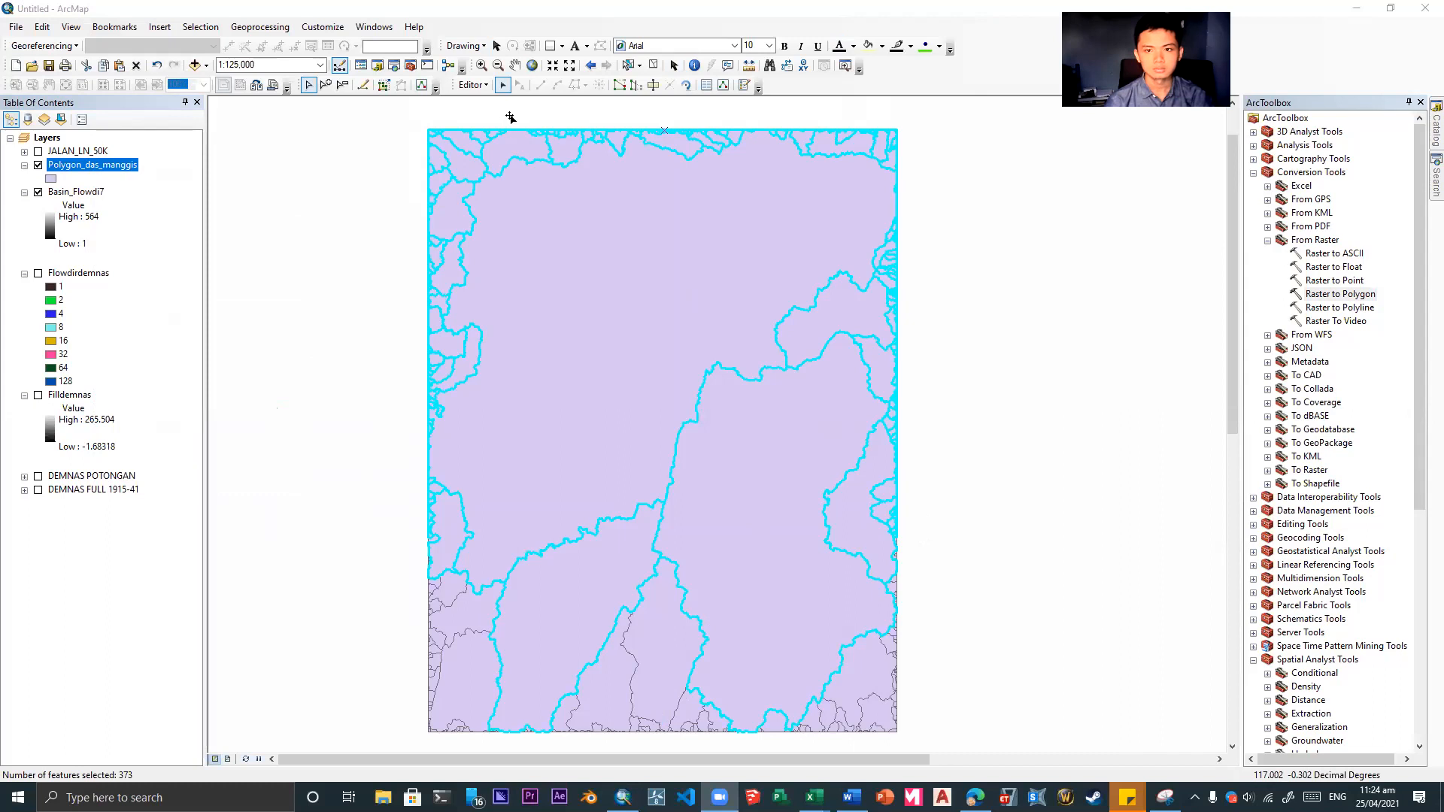
left_click(387, 200)
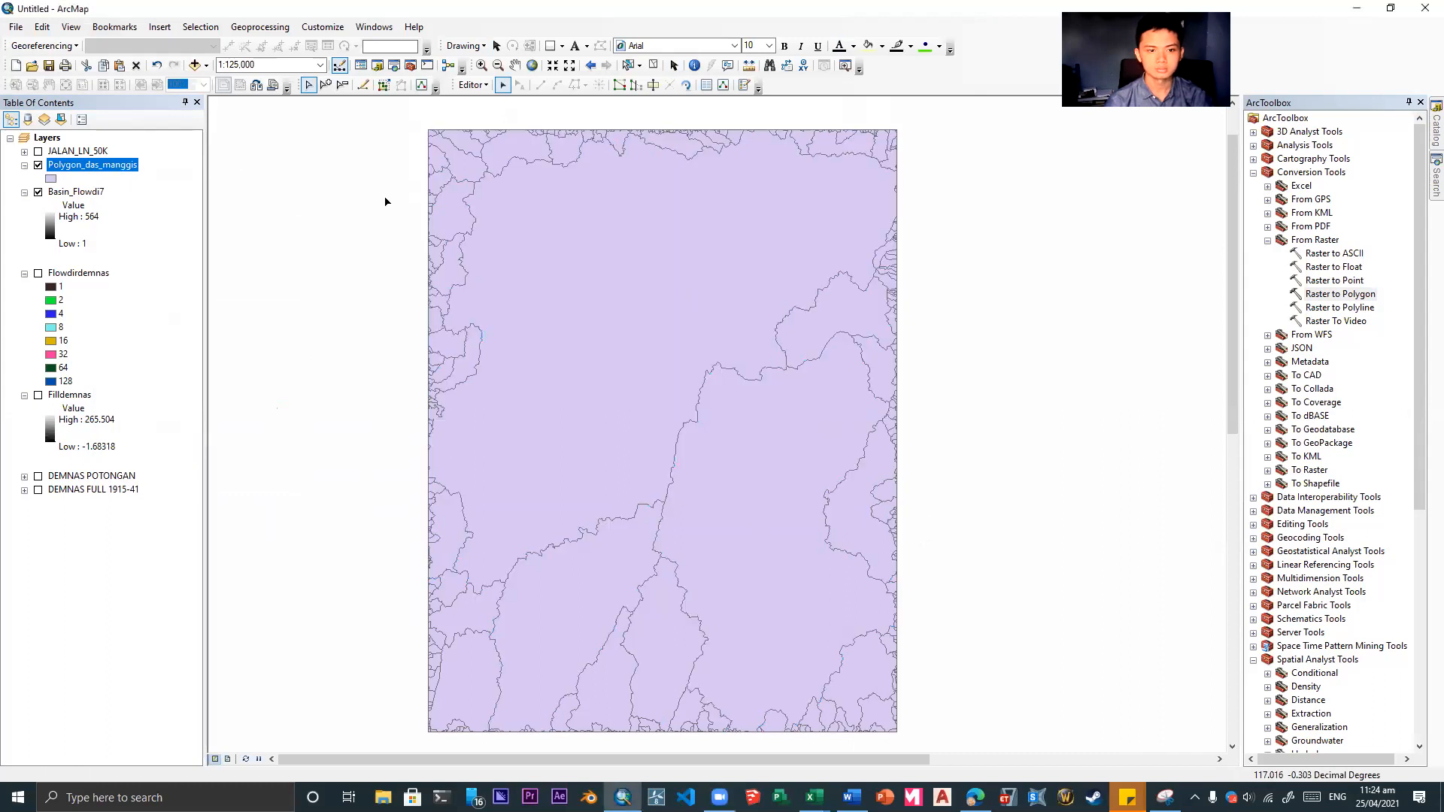
- Delete the basin polygons across the northern and central area and along the southwest side of Polygon_das_manggis
left_click_drag(389, 137, 946, 533)
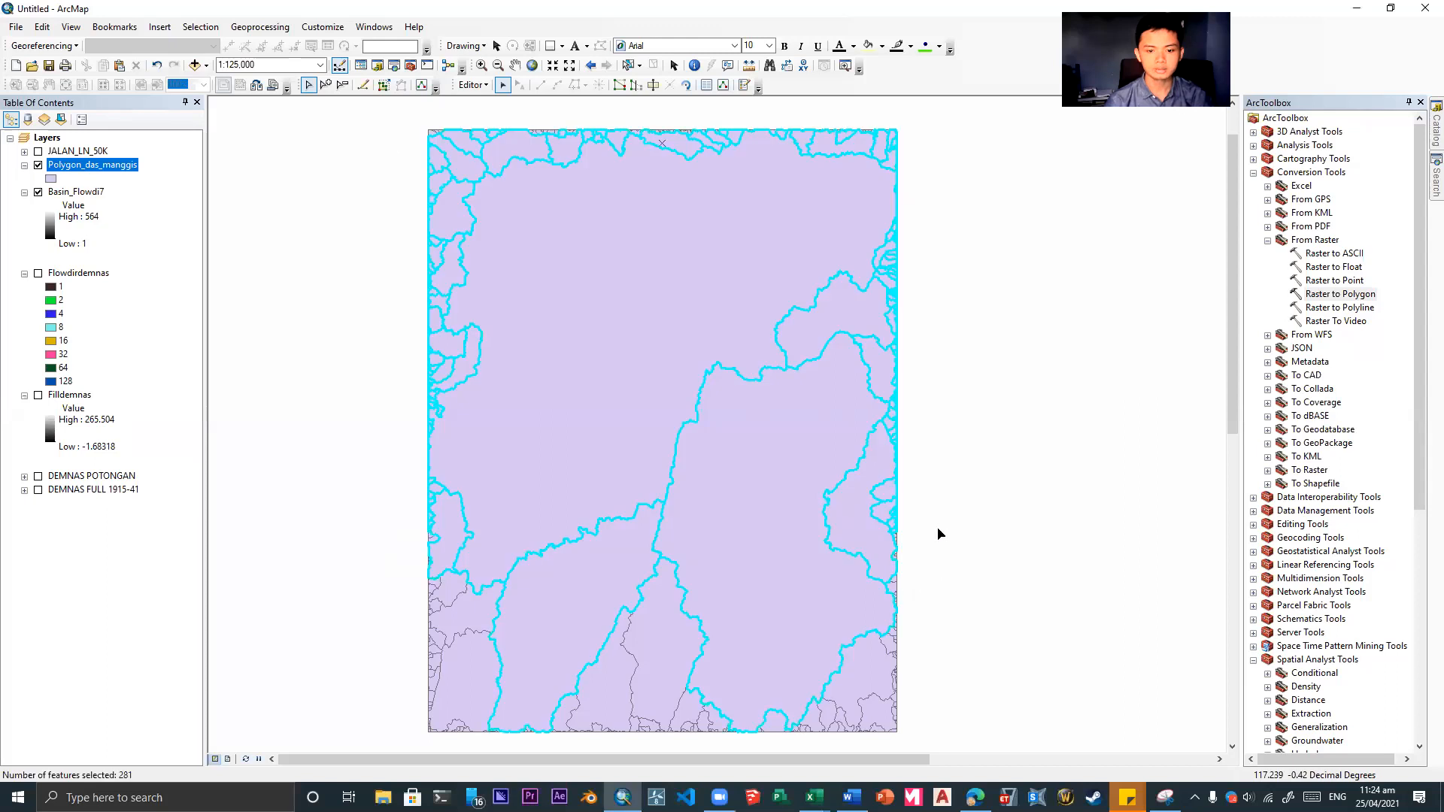
key("Delete")
left_click_drag(378, 128, 983, 219)
key("Delete")
left_click_drag(366, 463, 589, 745)
key("Delete")
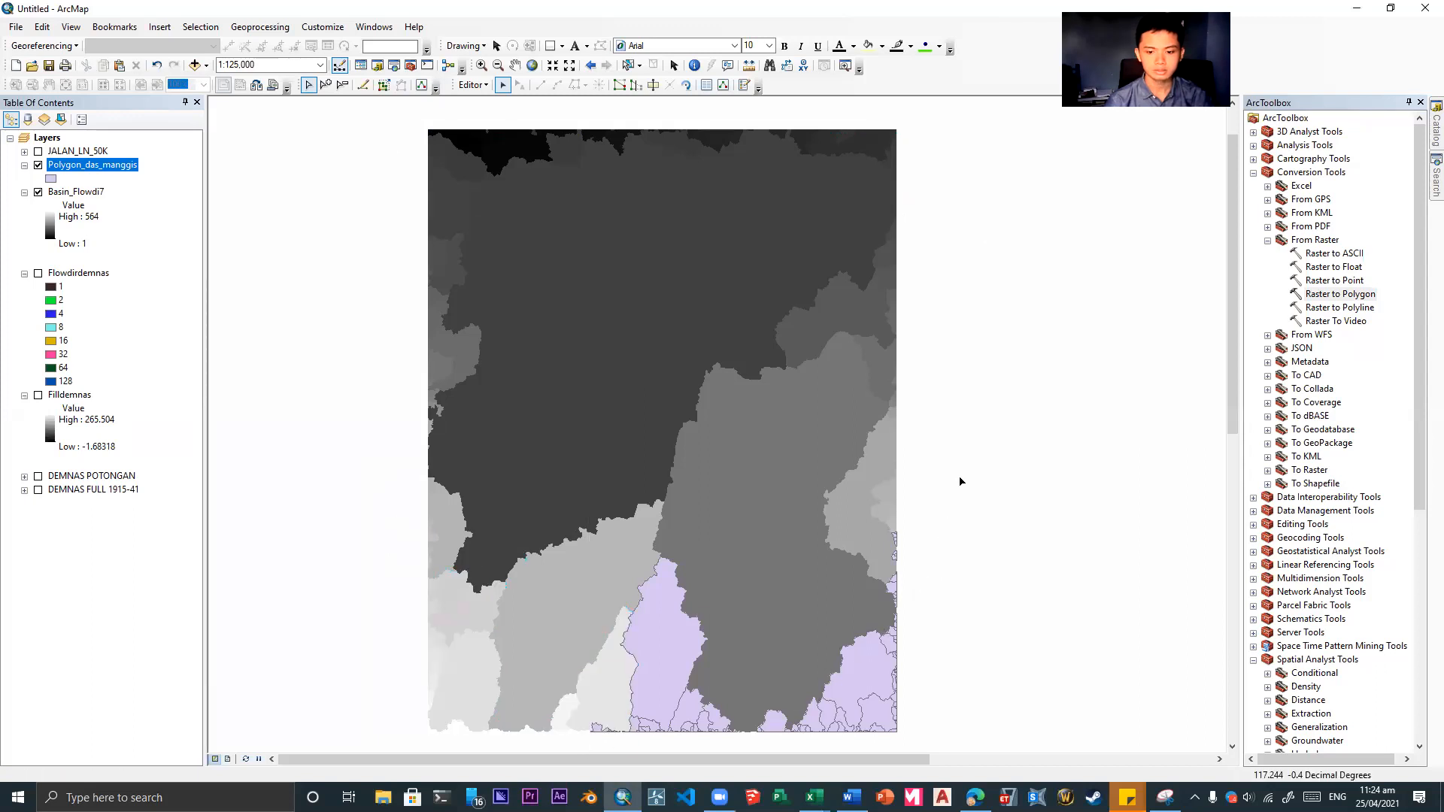
- Delete the remaining basin polygons in the southeast and beside the DAS Manggis watershed polygon
left_click_drag(961, 477, 796, 750)
key("Delete")
left_click_drag(912, 696, 685, 623)
key("Delete")
left_click_drag(755, 590, 662, 562)
key("Delete")
left_click_drag(539, 553, 618, 611)
key("Delete")
- Delete the small basin polygons clustered at the southern end of the DAS Manggis watershed
scroll(633, 579, "up", 1)
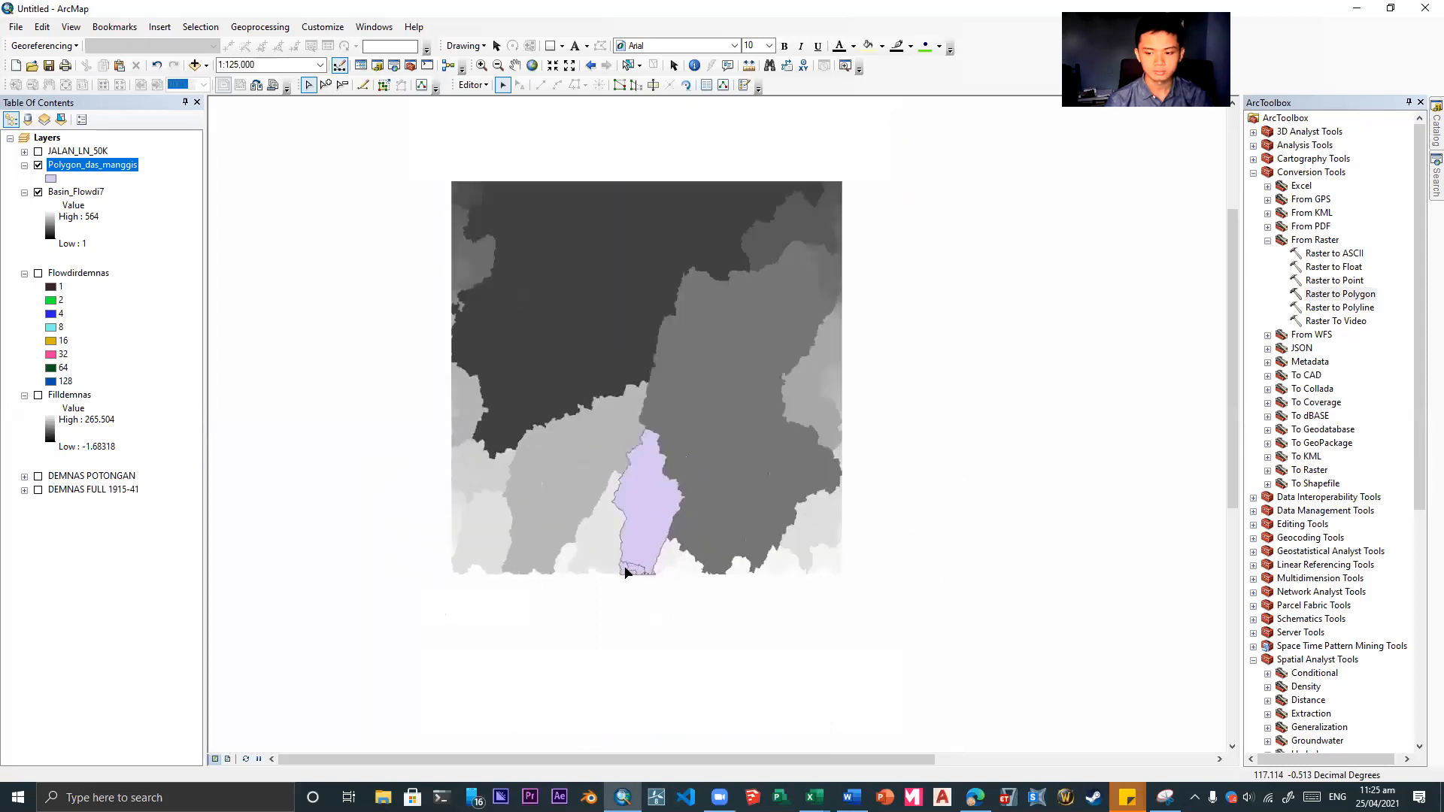
scroll(625, 573, "down", 3)
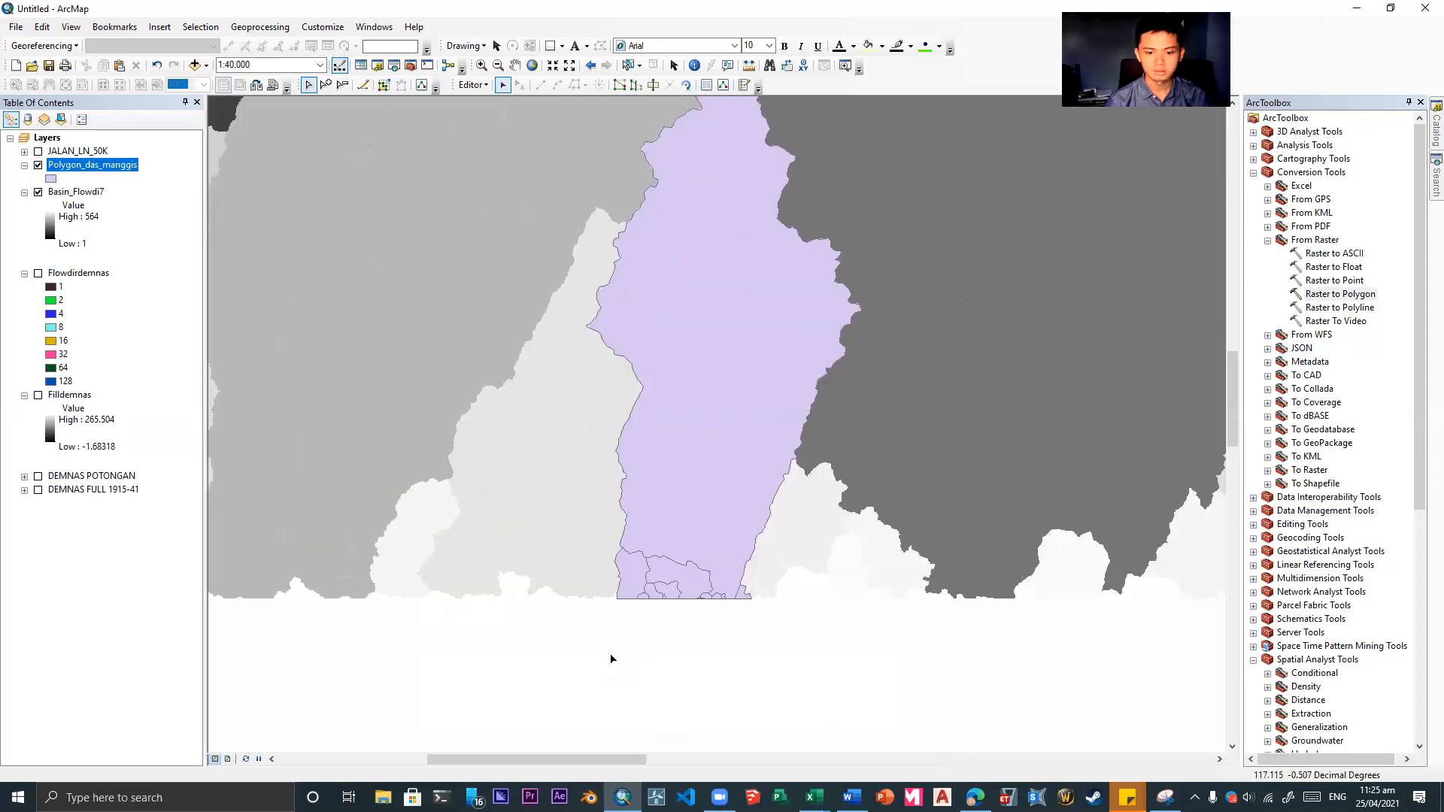
left_click(687, 580)
key("Delete")
left_click_drag(715, 612, 711, 601)
key("Delete")
left_click(744, 596)
key("Delete")
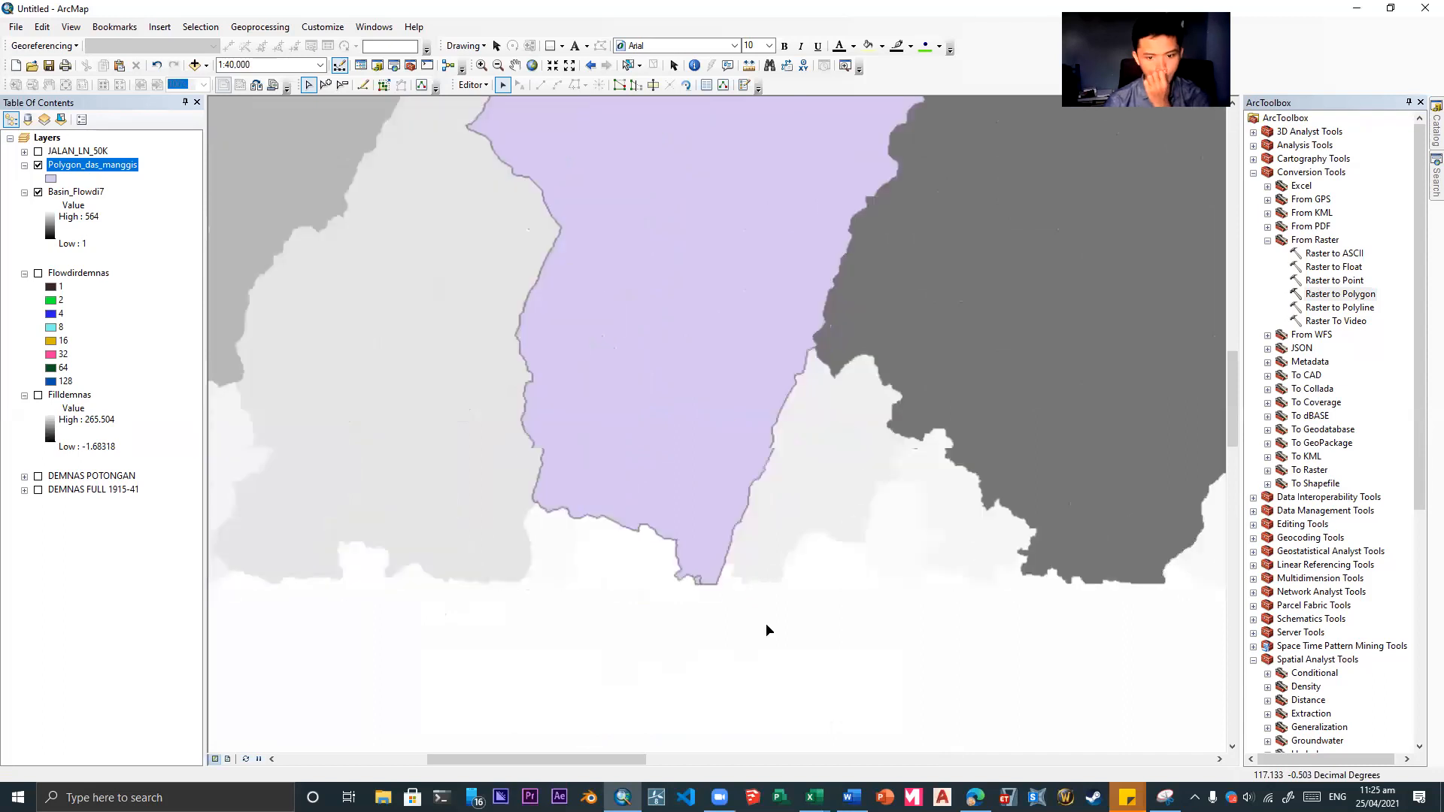
- Delete the last sliver polygon at the watershed's southern outlet and check the remaining outline
scroll(767, 628, "up", 1)
scroll(733, 505, "down", 4)
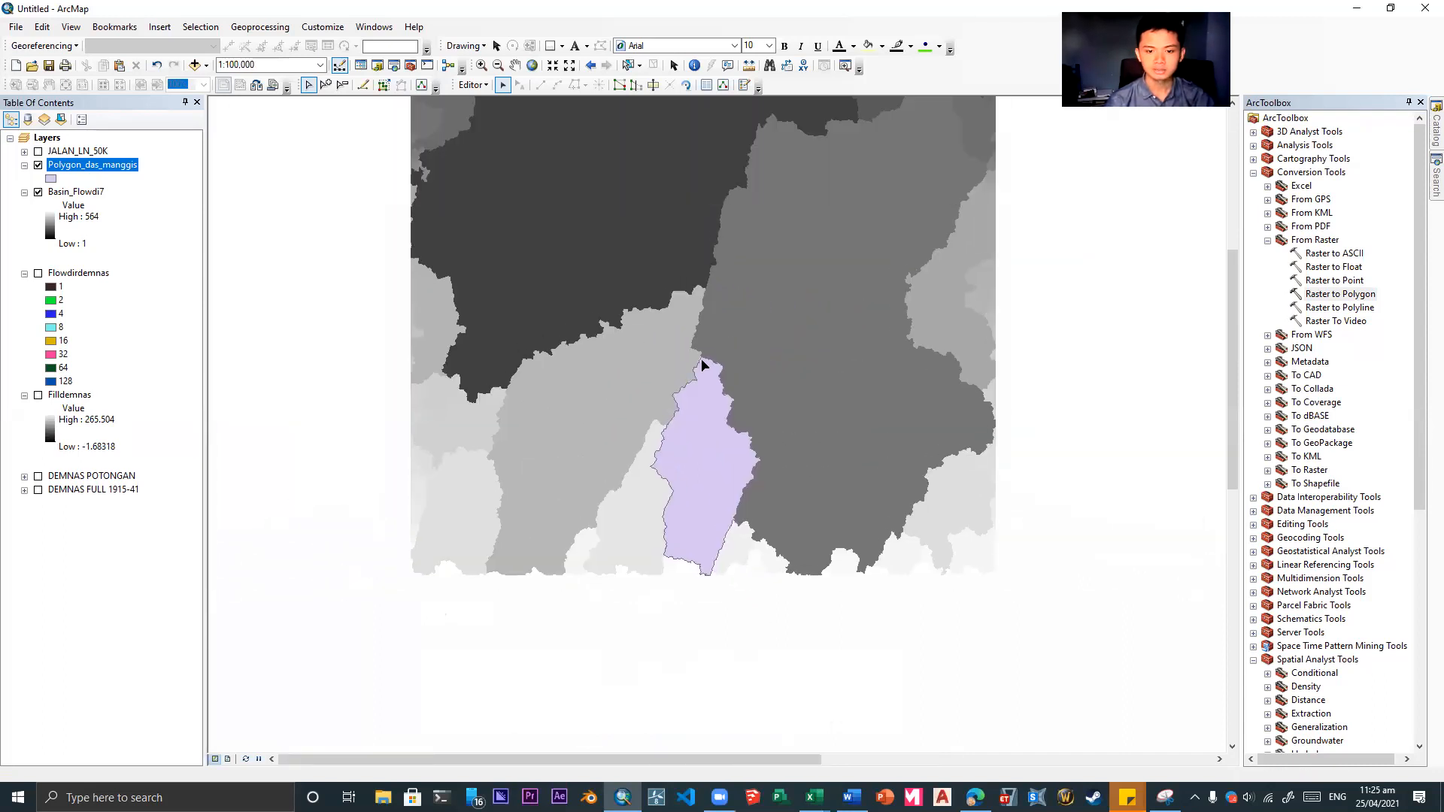
scroll(713, 581, "up", 4)
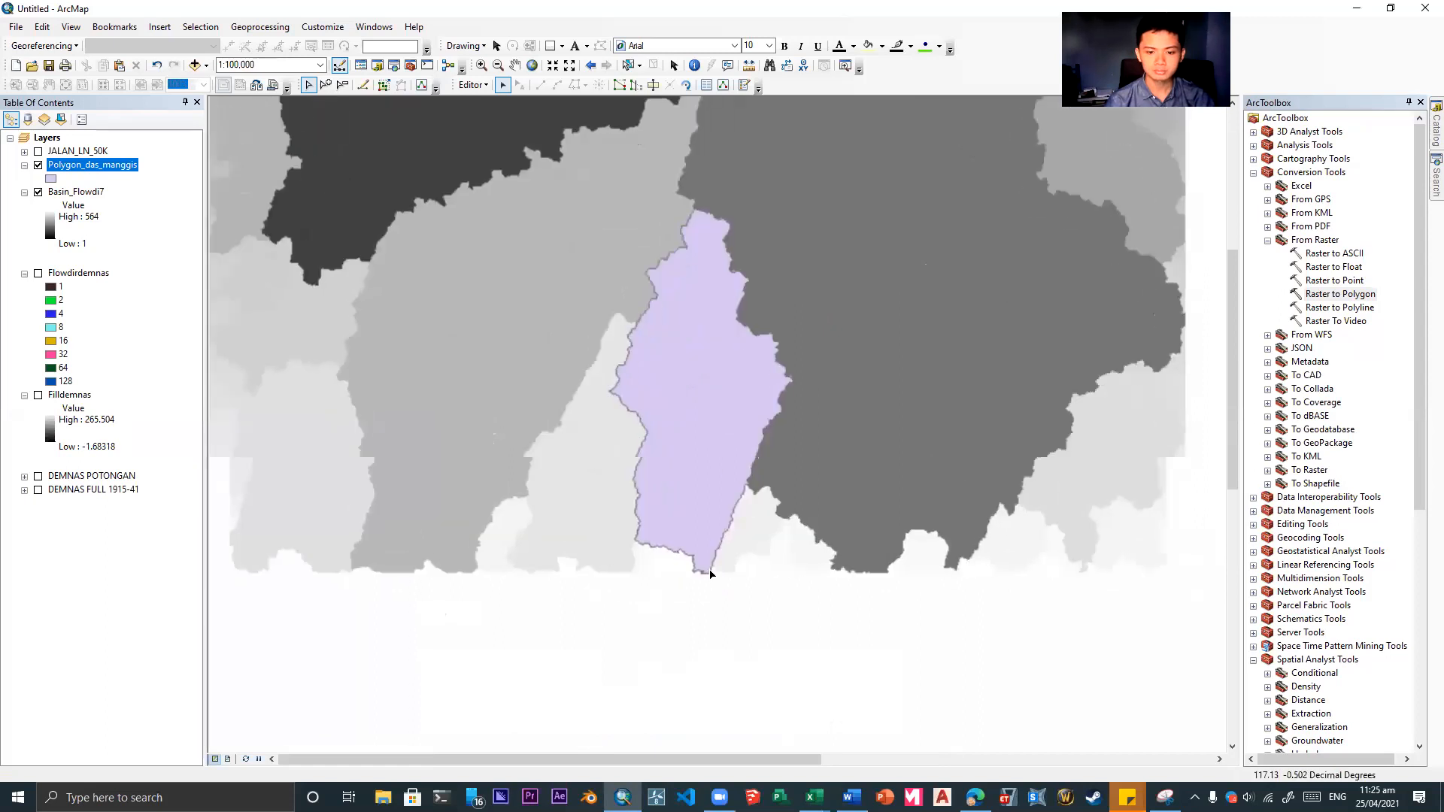
scroll(695, 572, "up", 2)
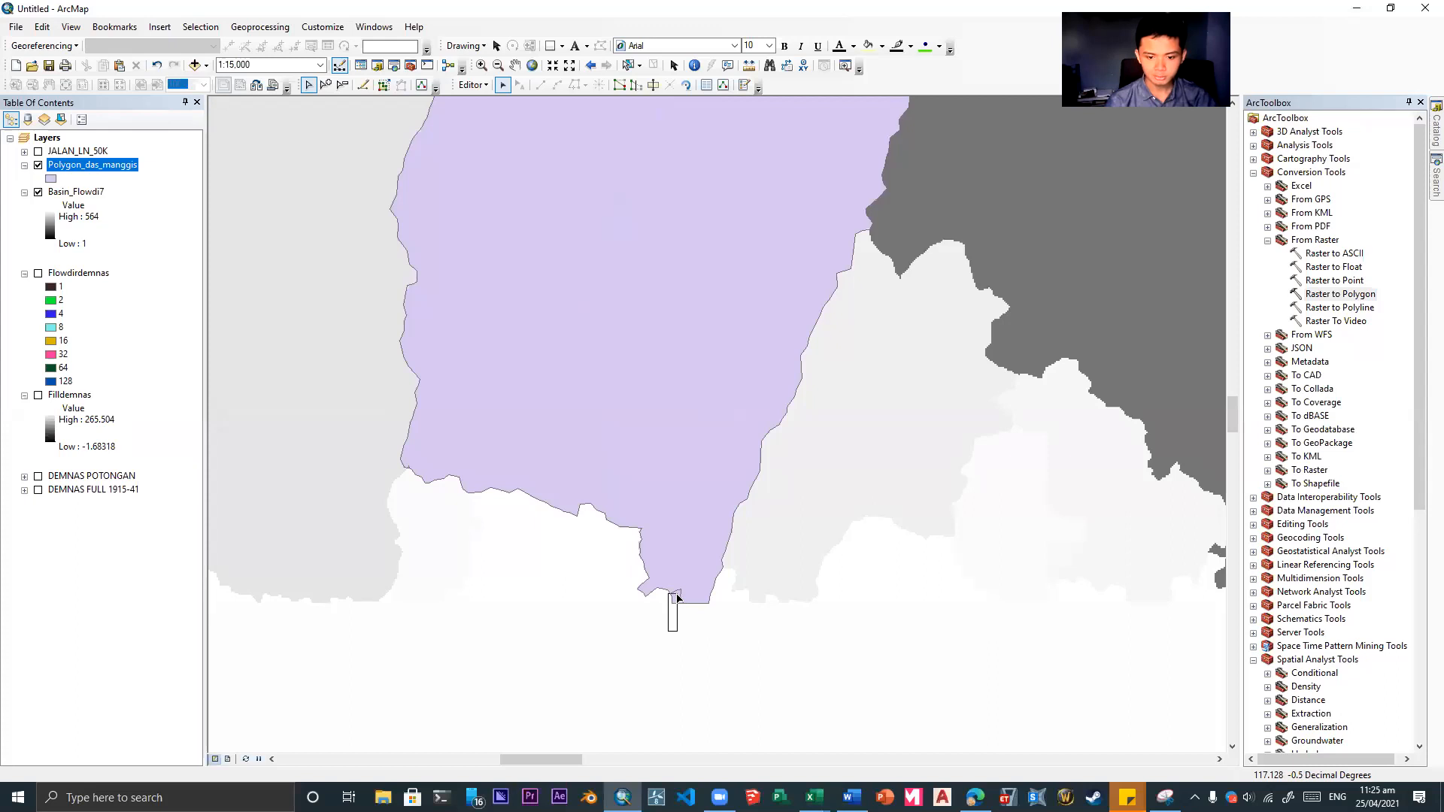
scroll(675, 594, "up", 1)
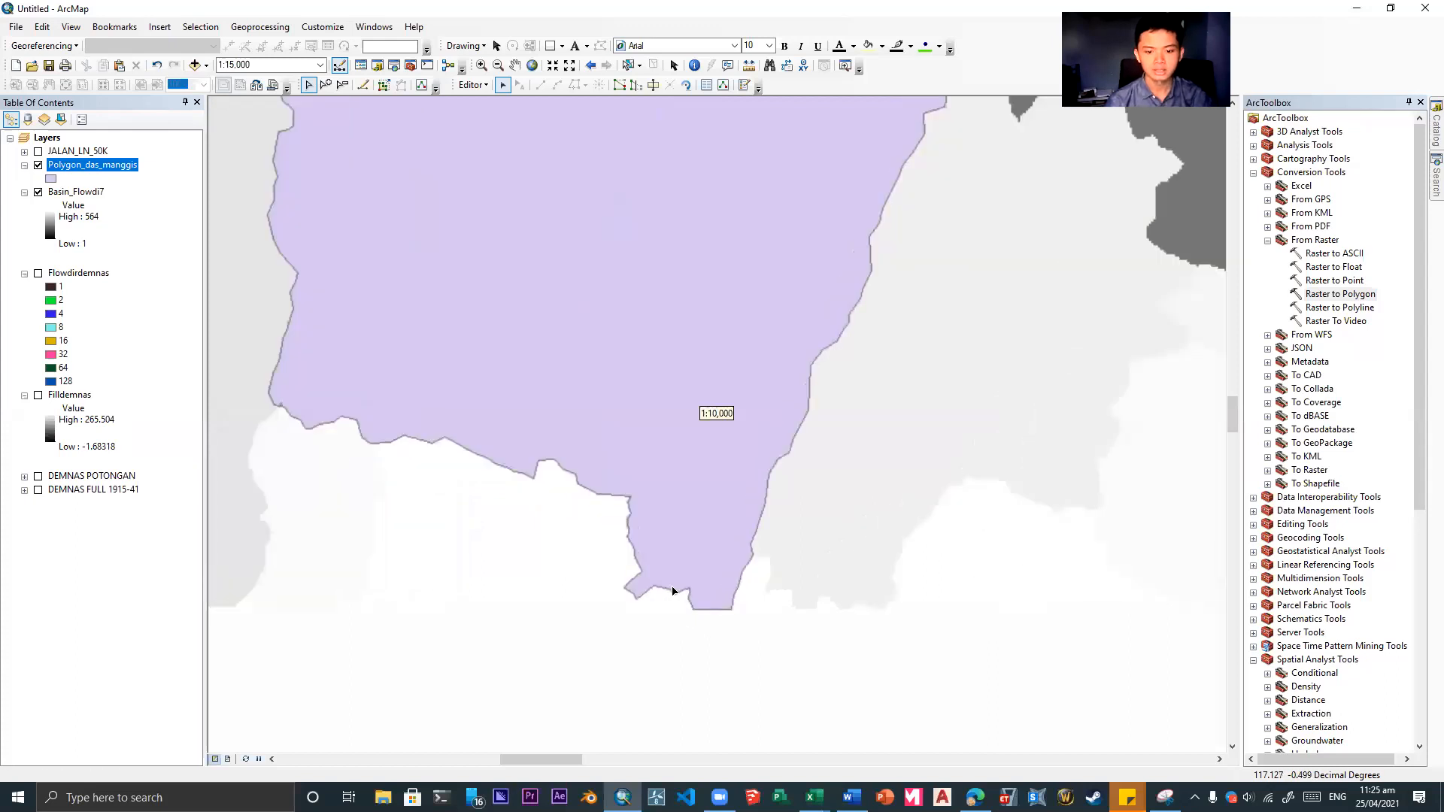
scroll(662, 572, "down", 4)
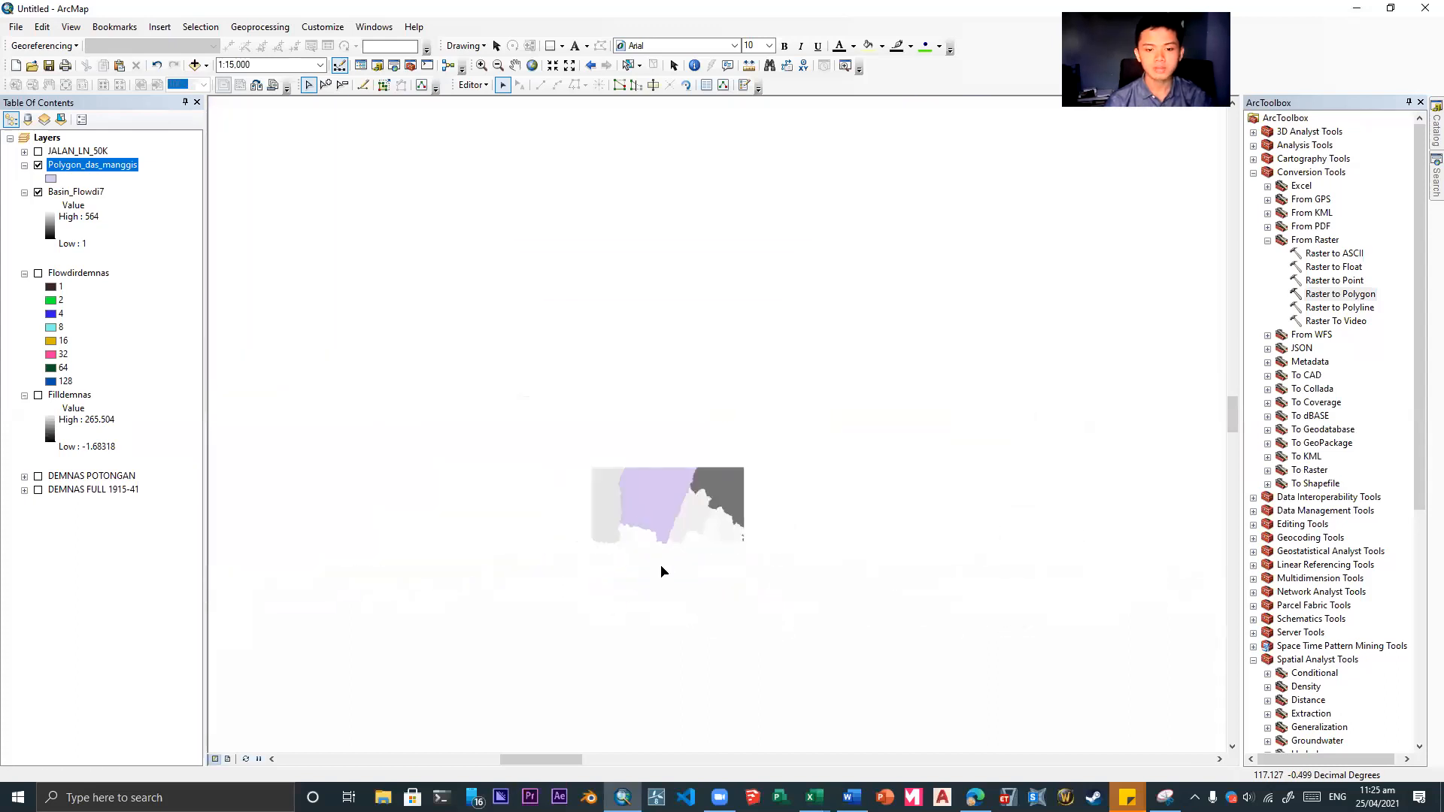
scroll(662, 572, "down", 1)
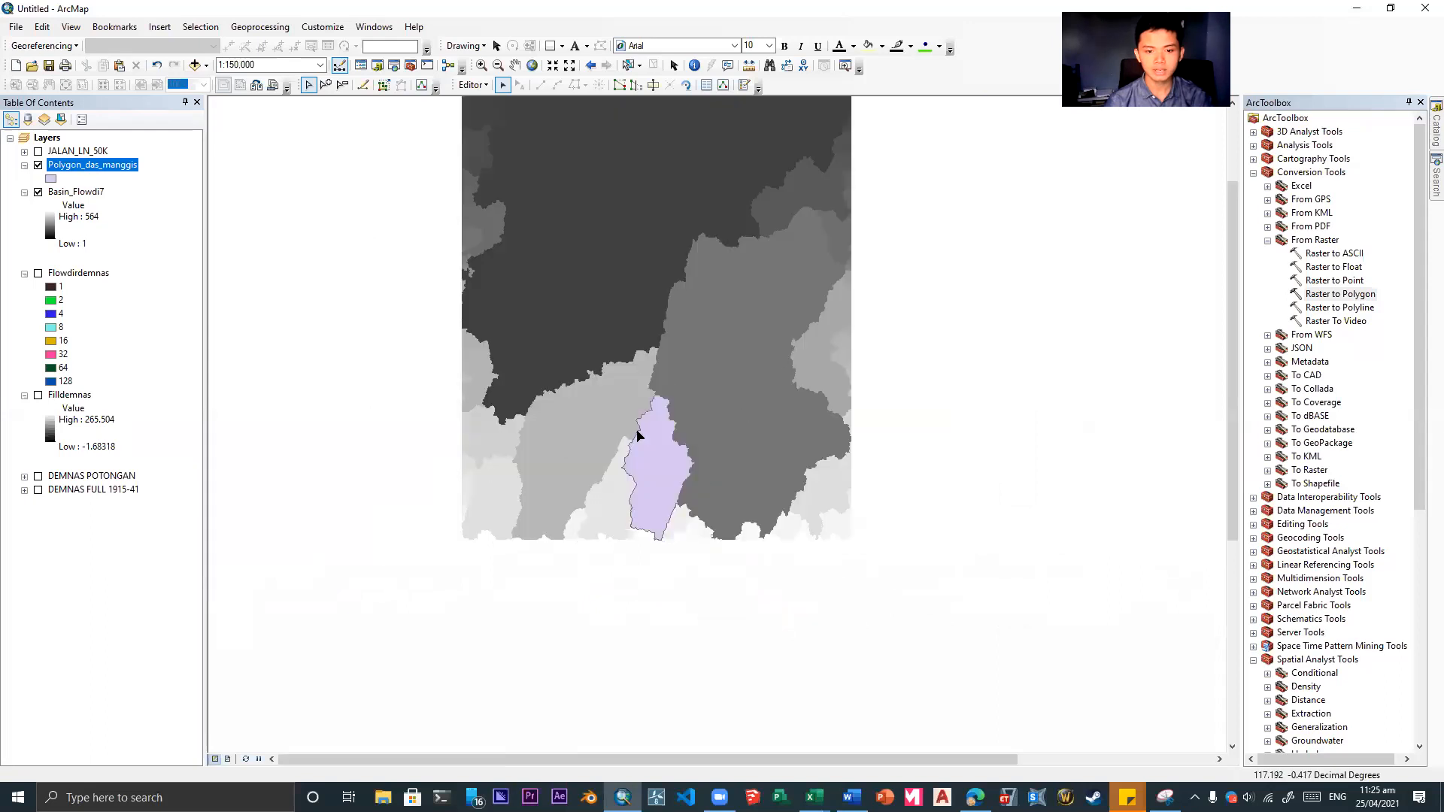
- Hide the Basin_Flowdi7 raster and display the DEMNAS POTONGAN layer beneath the watershed polygon
left_click(38, 193)
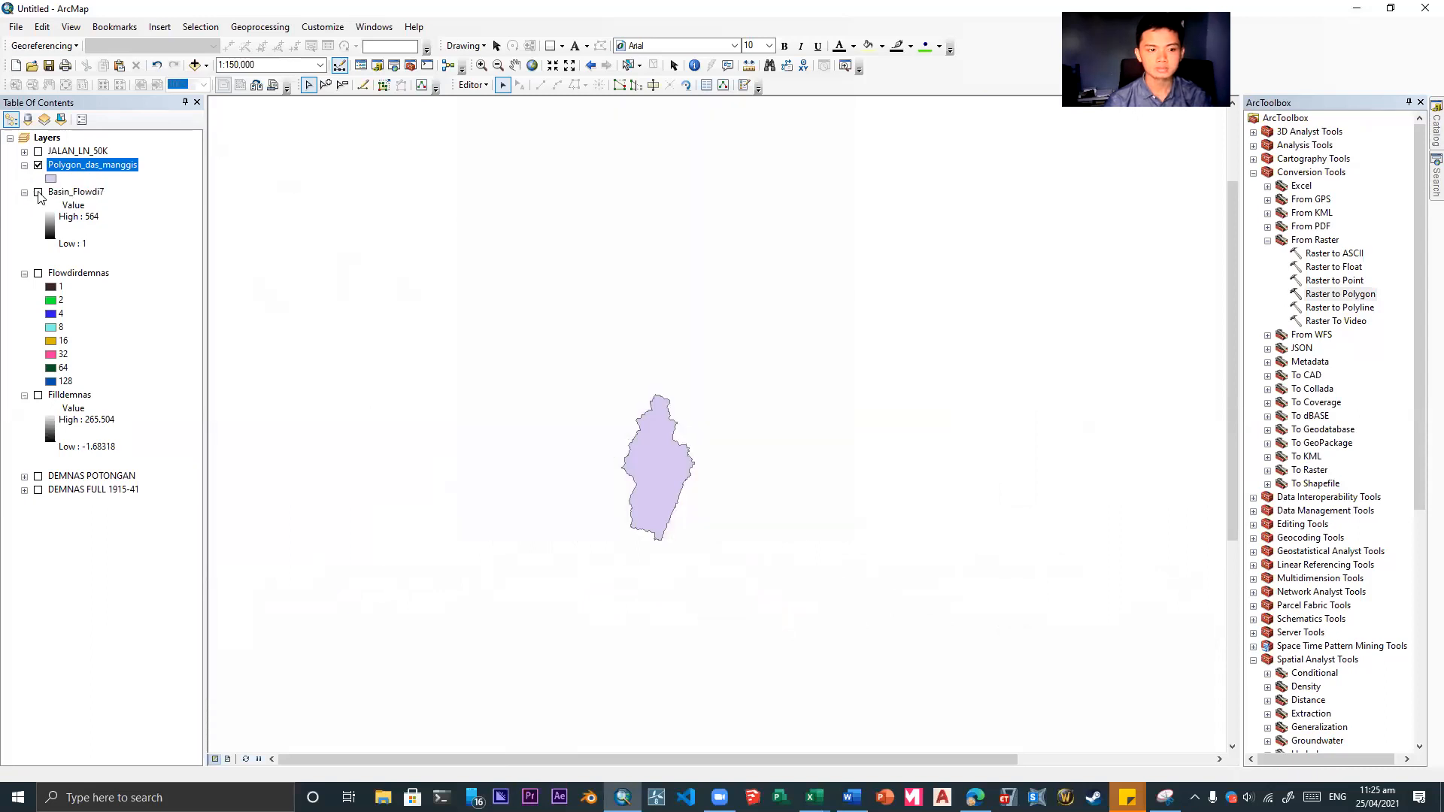
left_click_drag(515, 352, 839, 593)
left_click(657, 461)
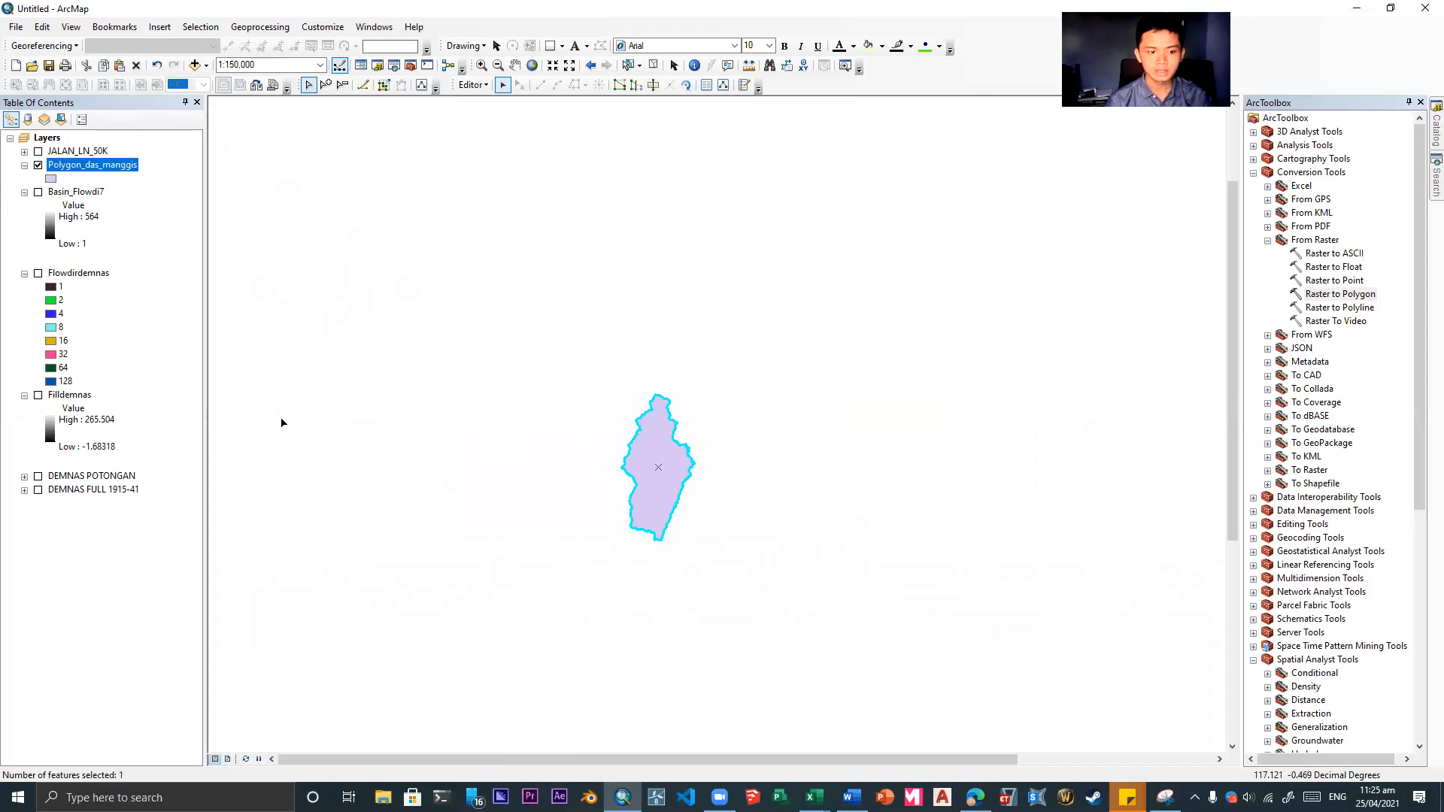
left_click(39, 477)
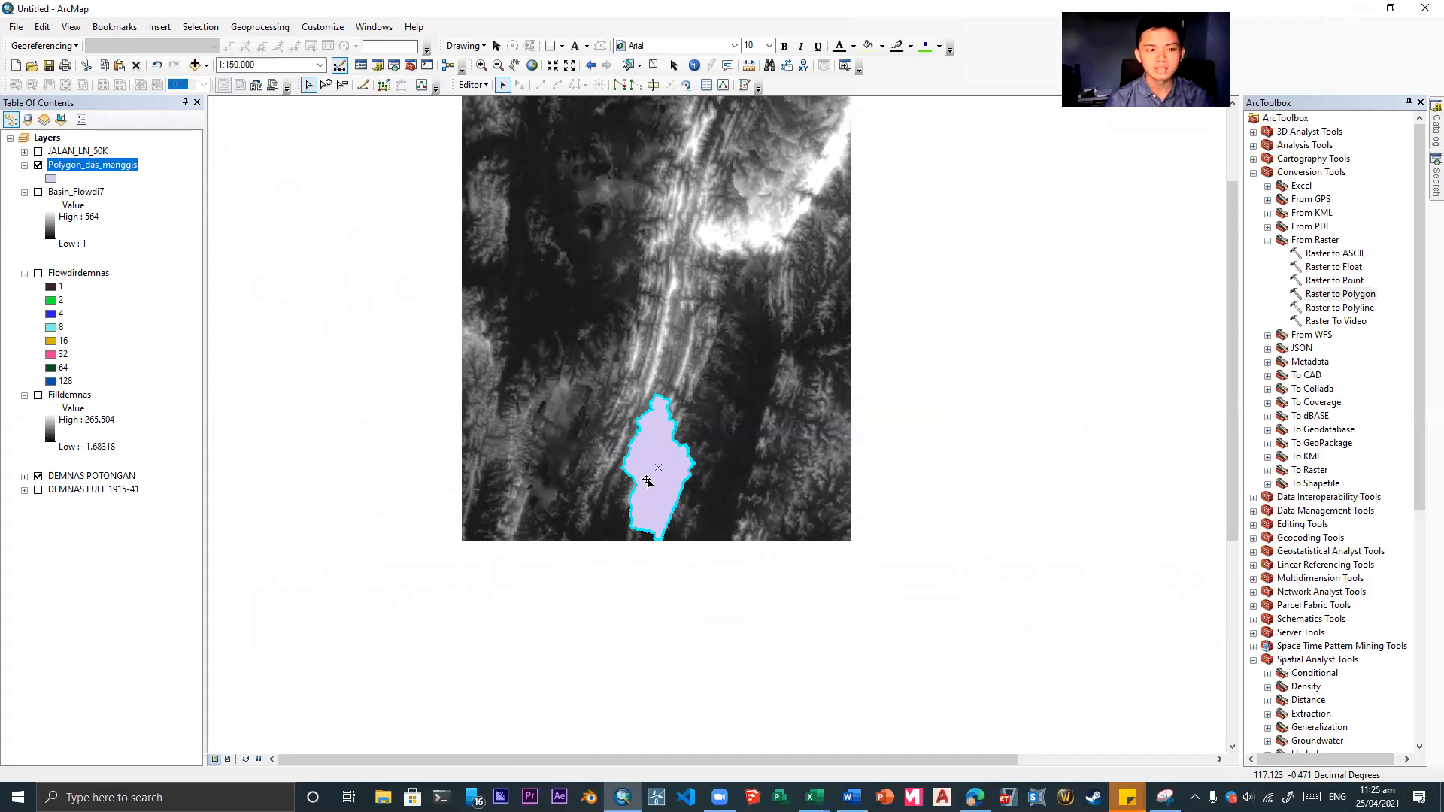
left_click(570, 469)
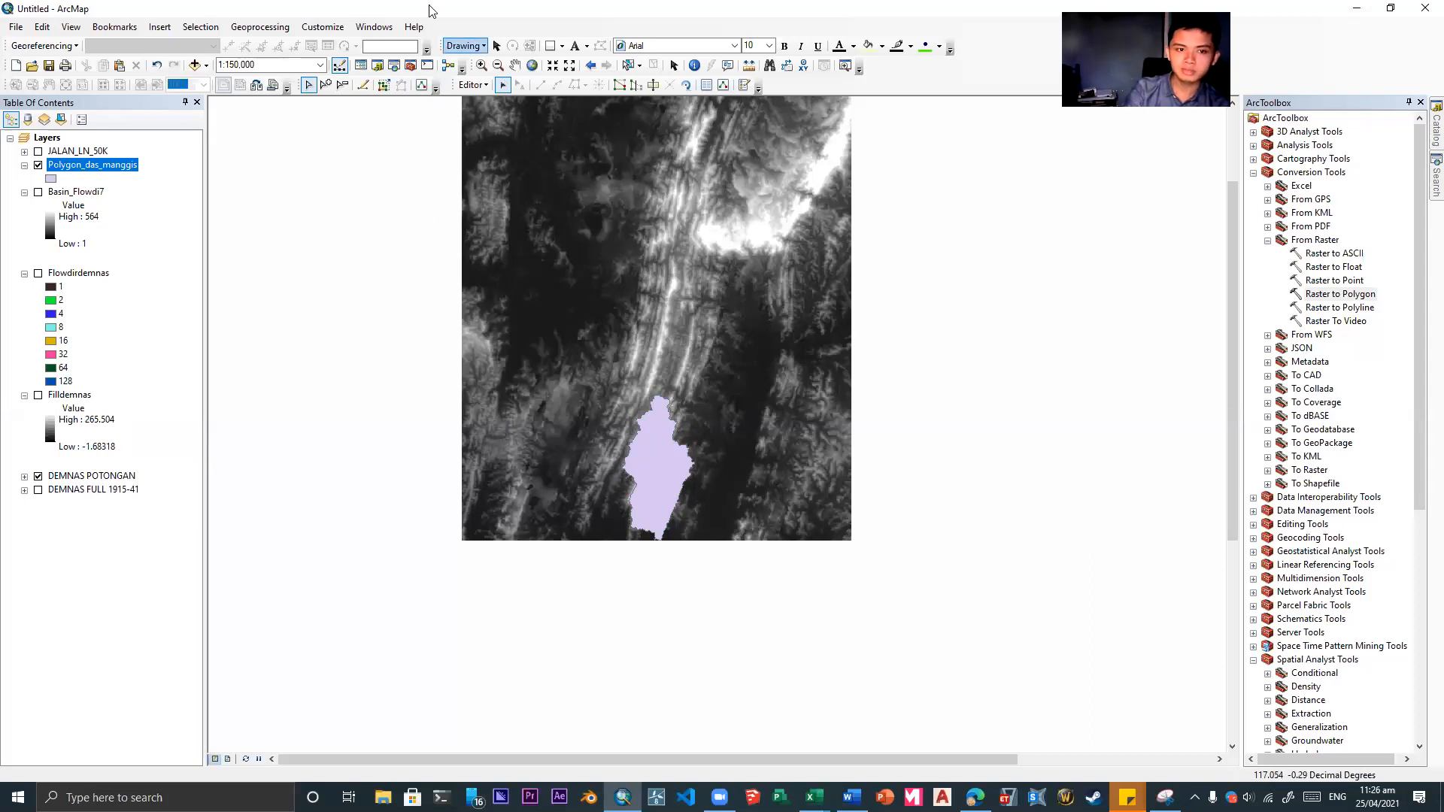
- Draw a closed line graphic around the southern outlet part of the watershed polygon
left_click(562, 46)
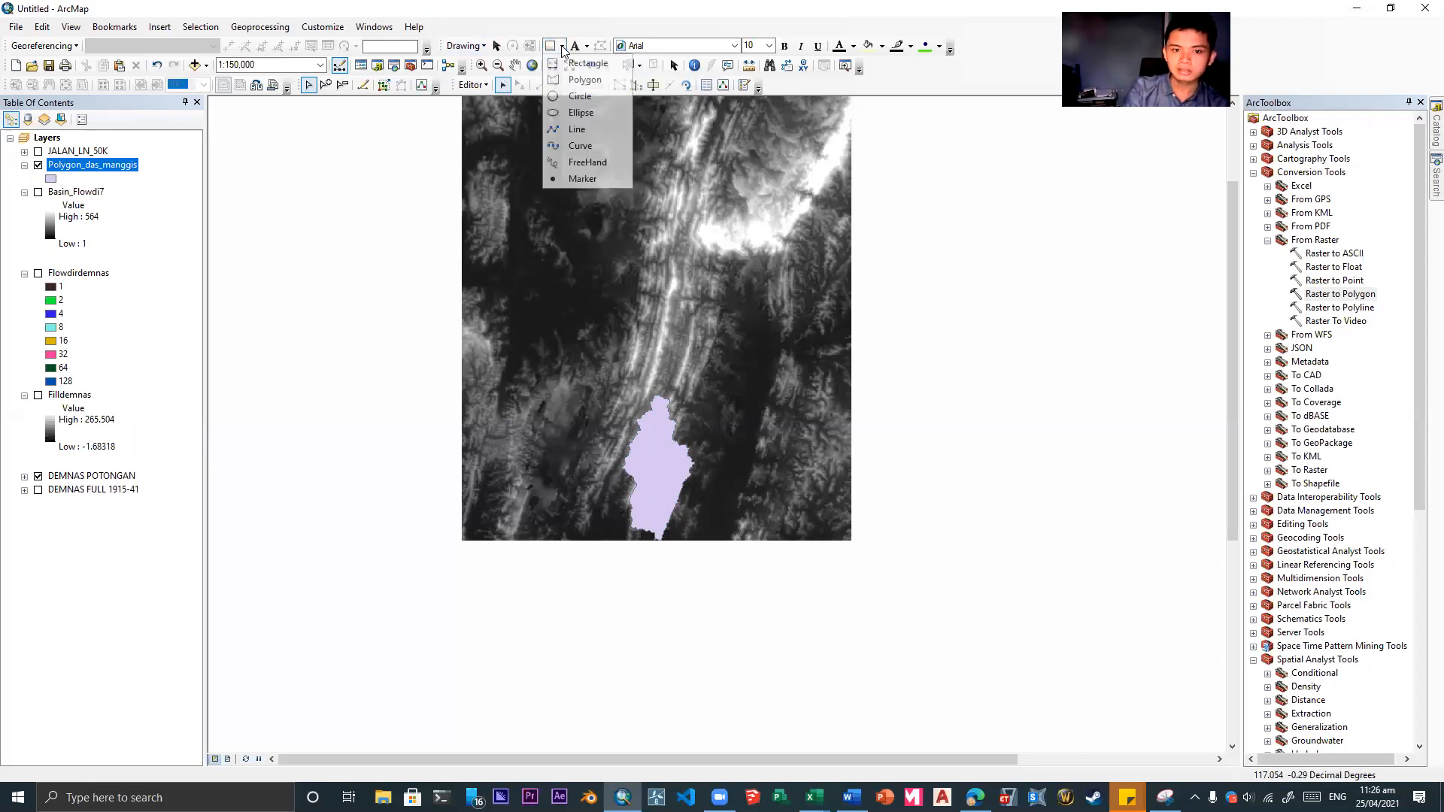
left_click(561, 129)
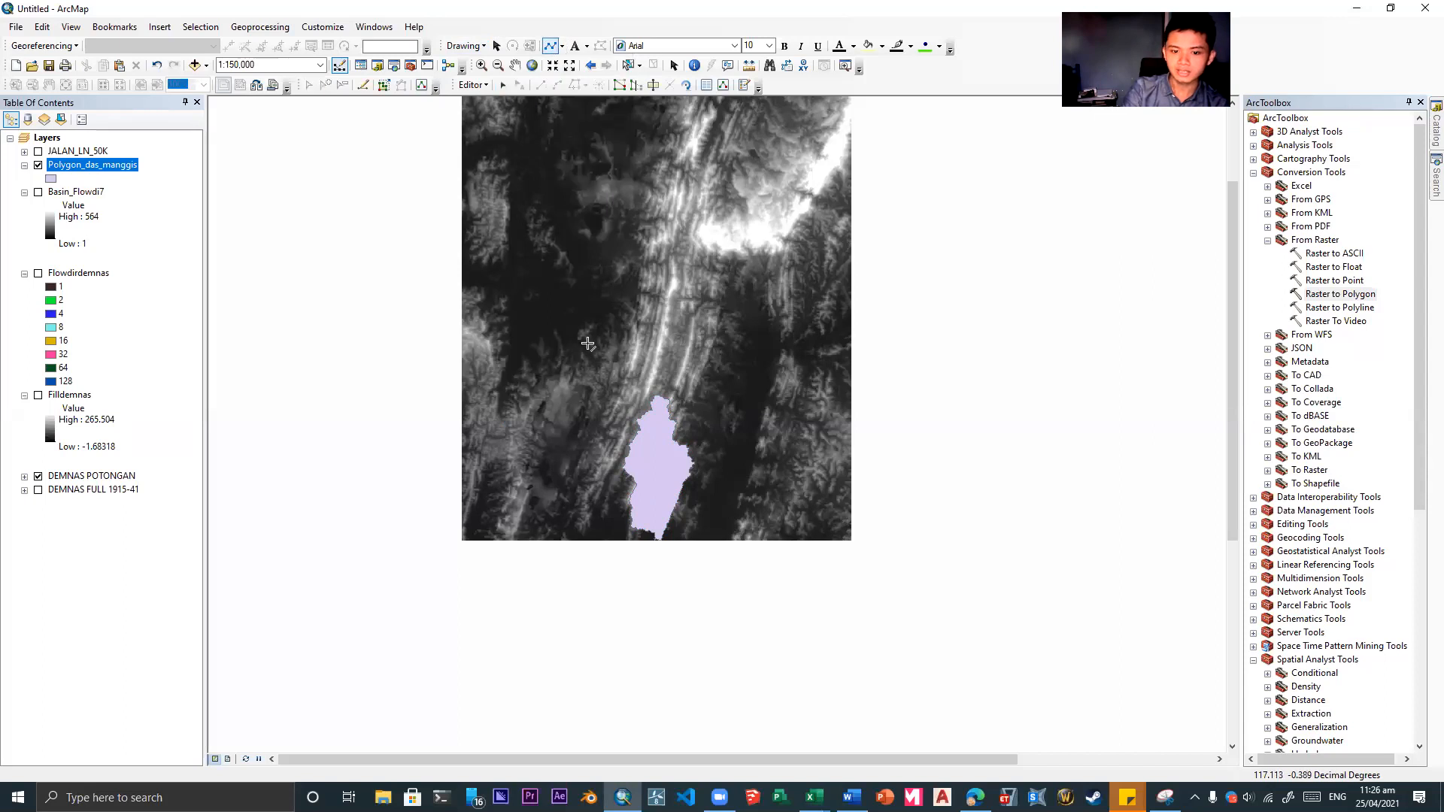
scroll(681, 533, "down", 8)
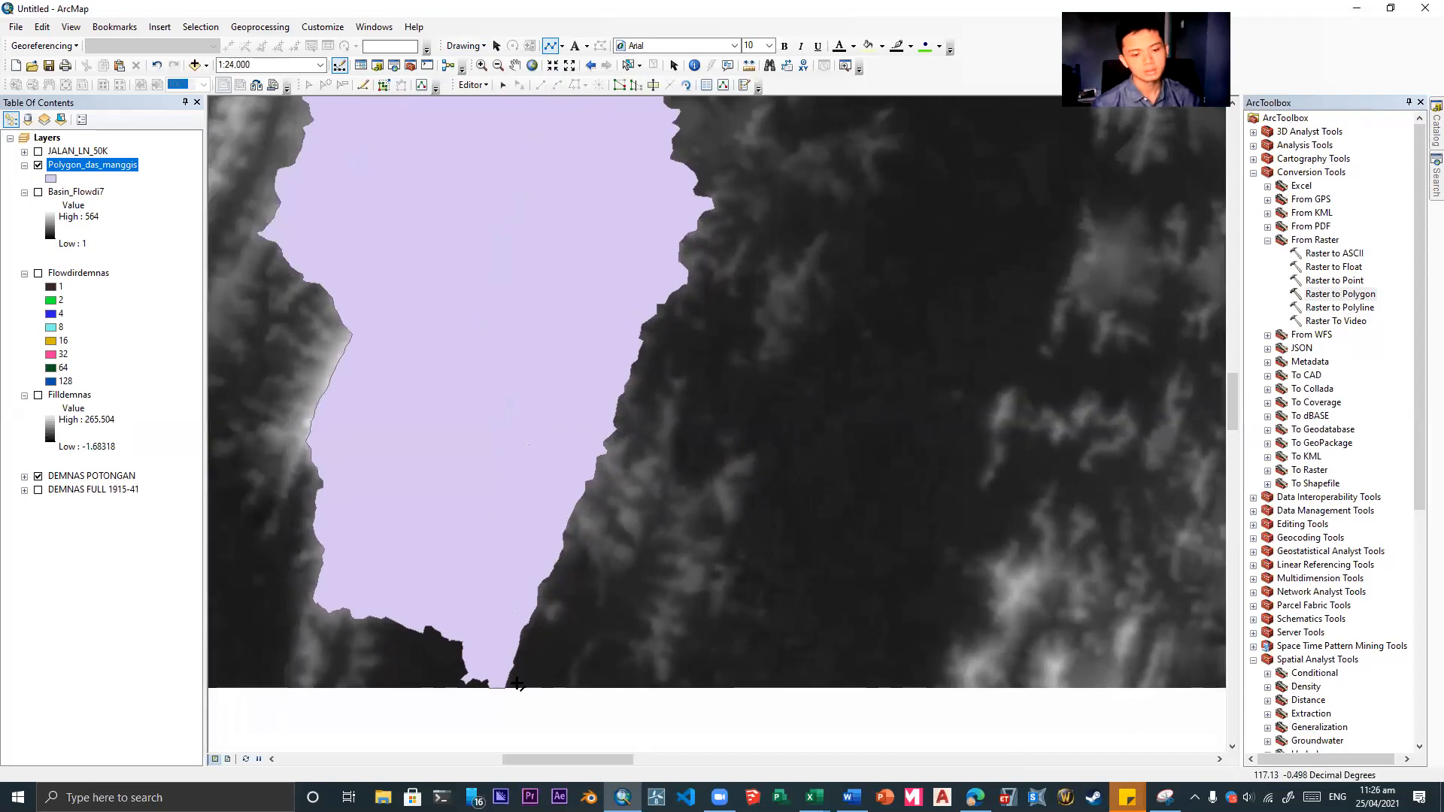
left_click(466, 672)
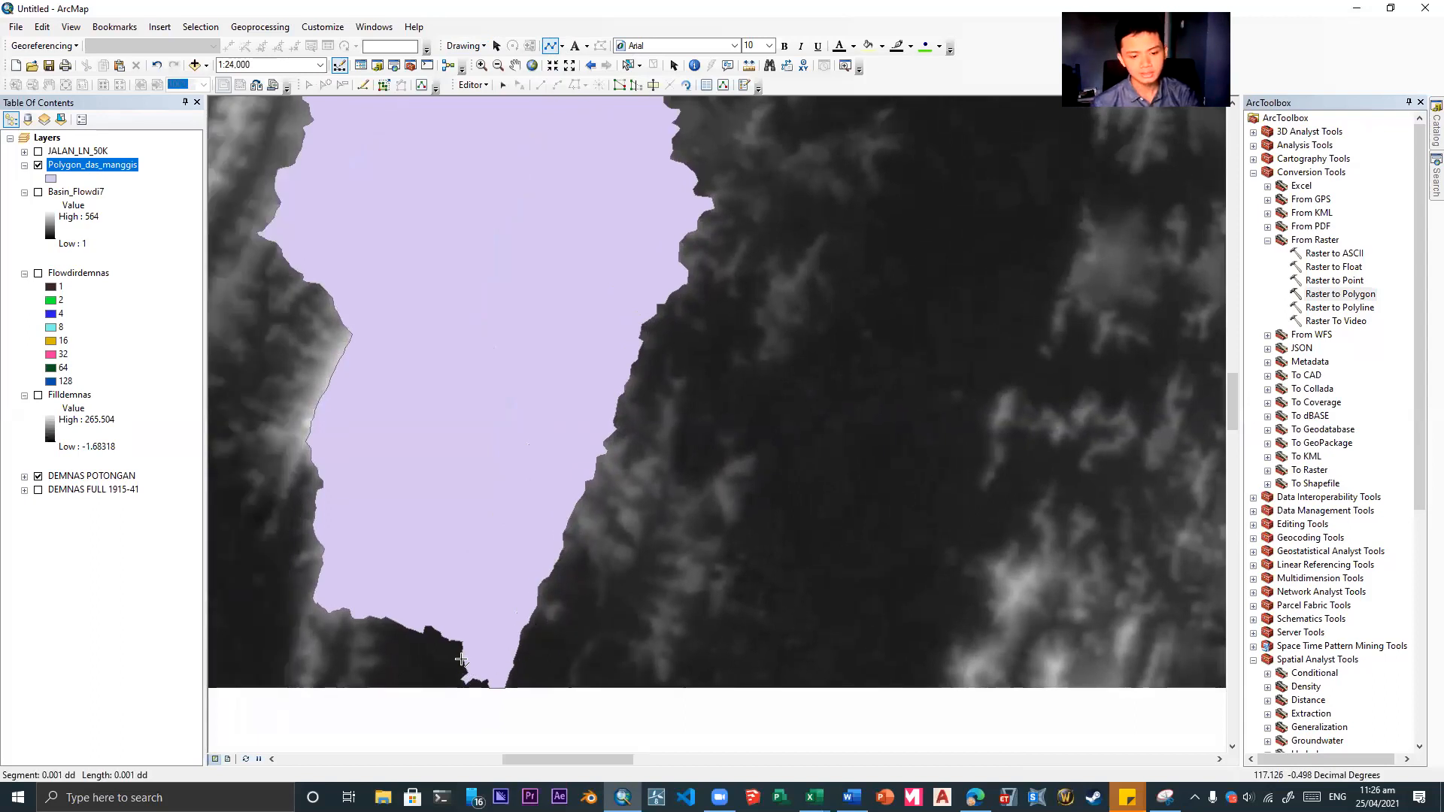
left_click(462, 642)
left_click(390, 630)
left_click(354, 519)
left_click(527, 468)
left_click(640, 508)
left_click(611, 617)
left_click(521, 676)
left_click(449, 667)
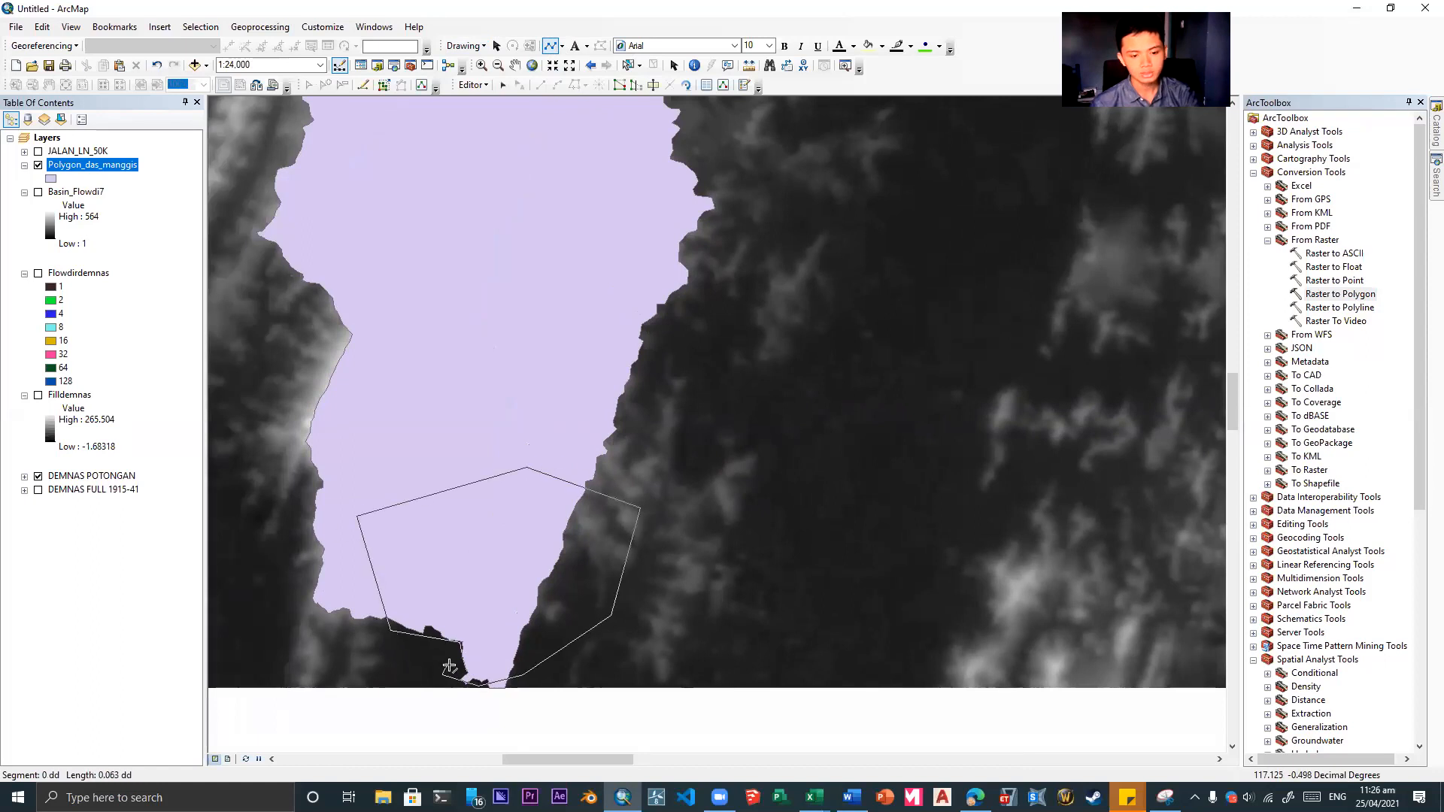
double_click(459, 660)
- Change the colour of the closed line graphic around the watershed's southern outlet to yellow
right_click(565, 482)
left_click(613, 738)
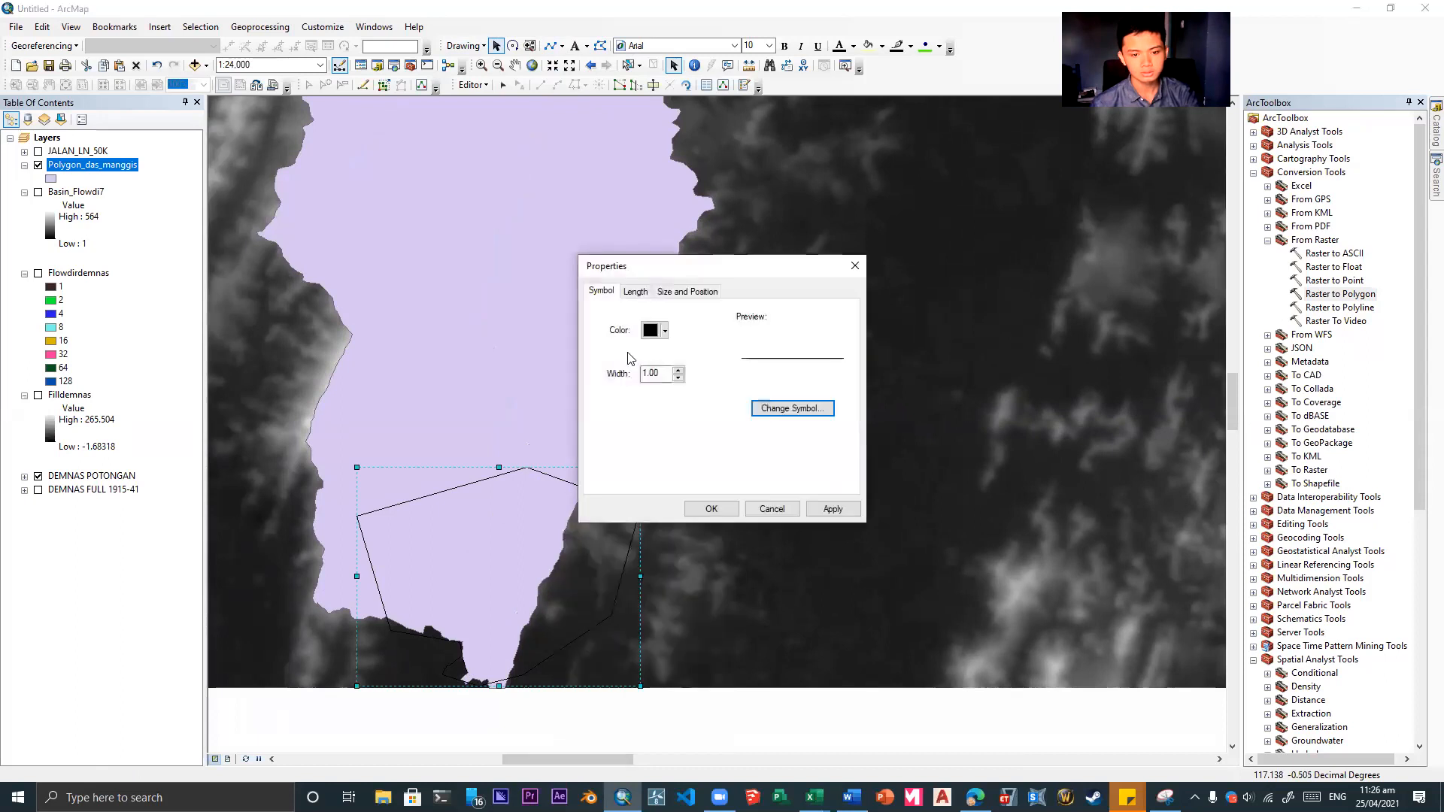
left_click(665, 333)
left_click(565, 397)
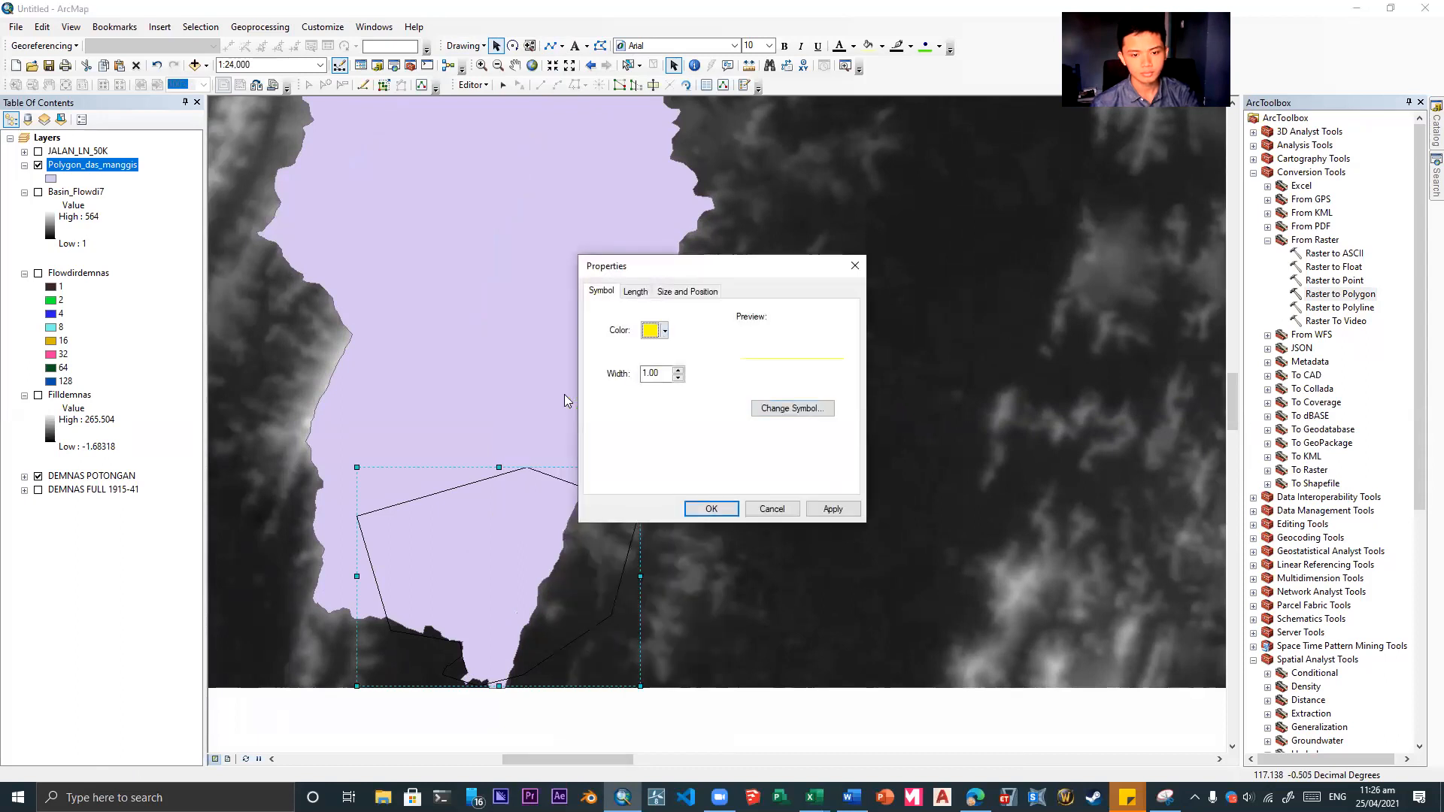
left_click(711, 512)
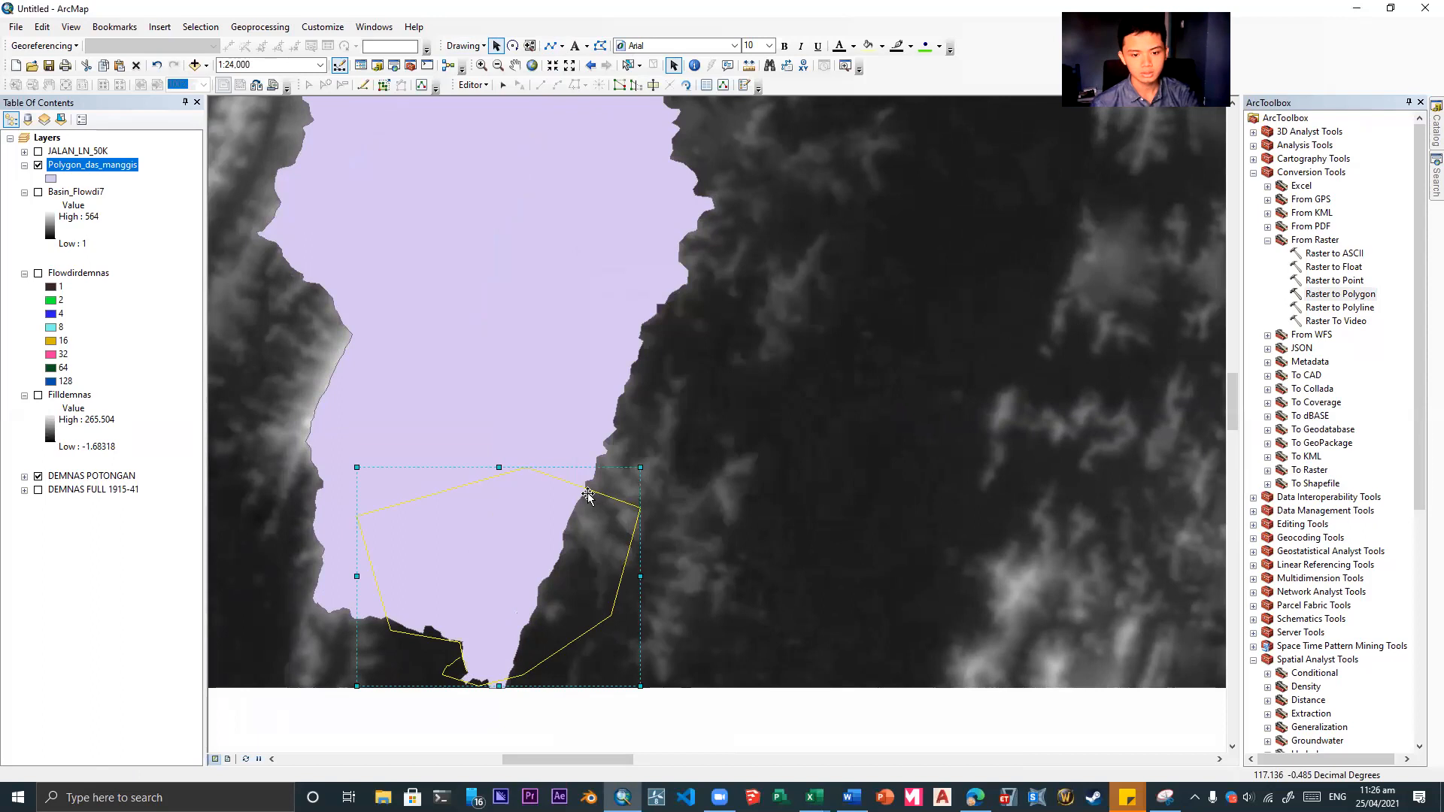
right_click(587, 495)
left_click(503, 626)
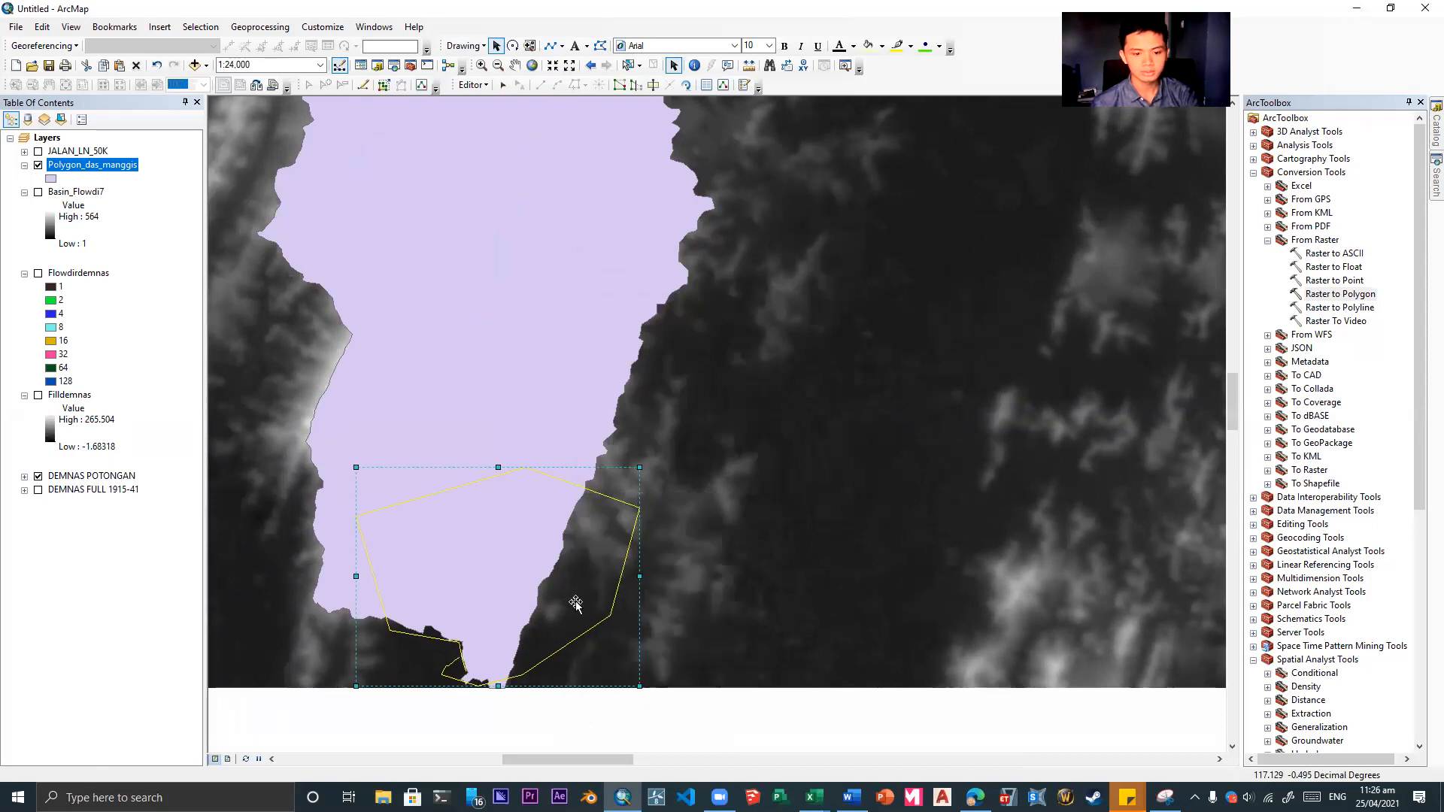
- Delete the yellow line graphic around the southern outlet
scroll(576, 602, "right", 1)
scroll(634, 363, "down", 2)
scroll(648, 400, "up", 2)
scroll(648, 405, "up", 3)
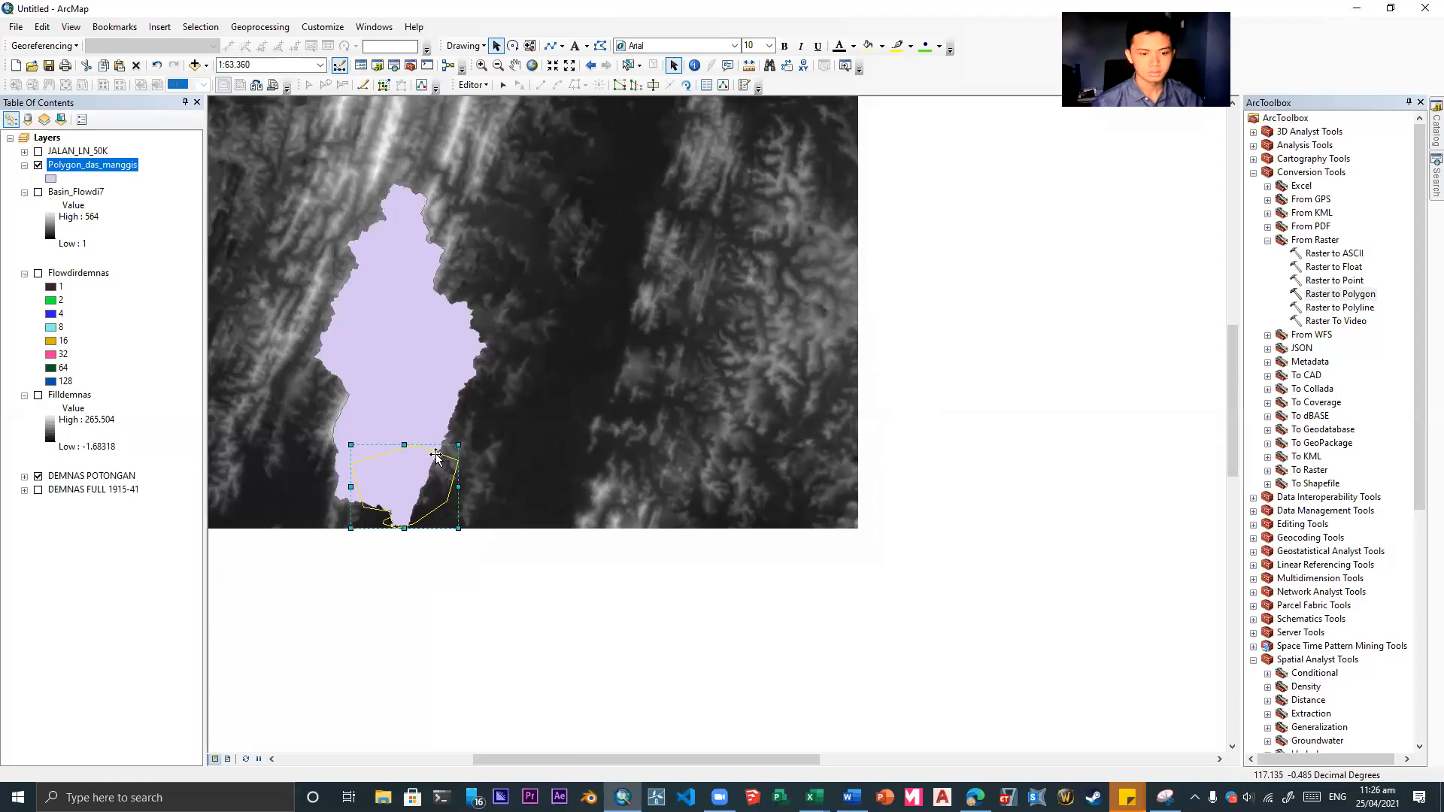
key("Delete")
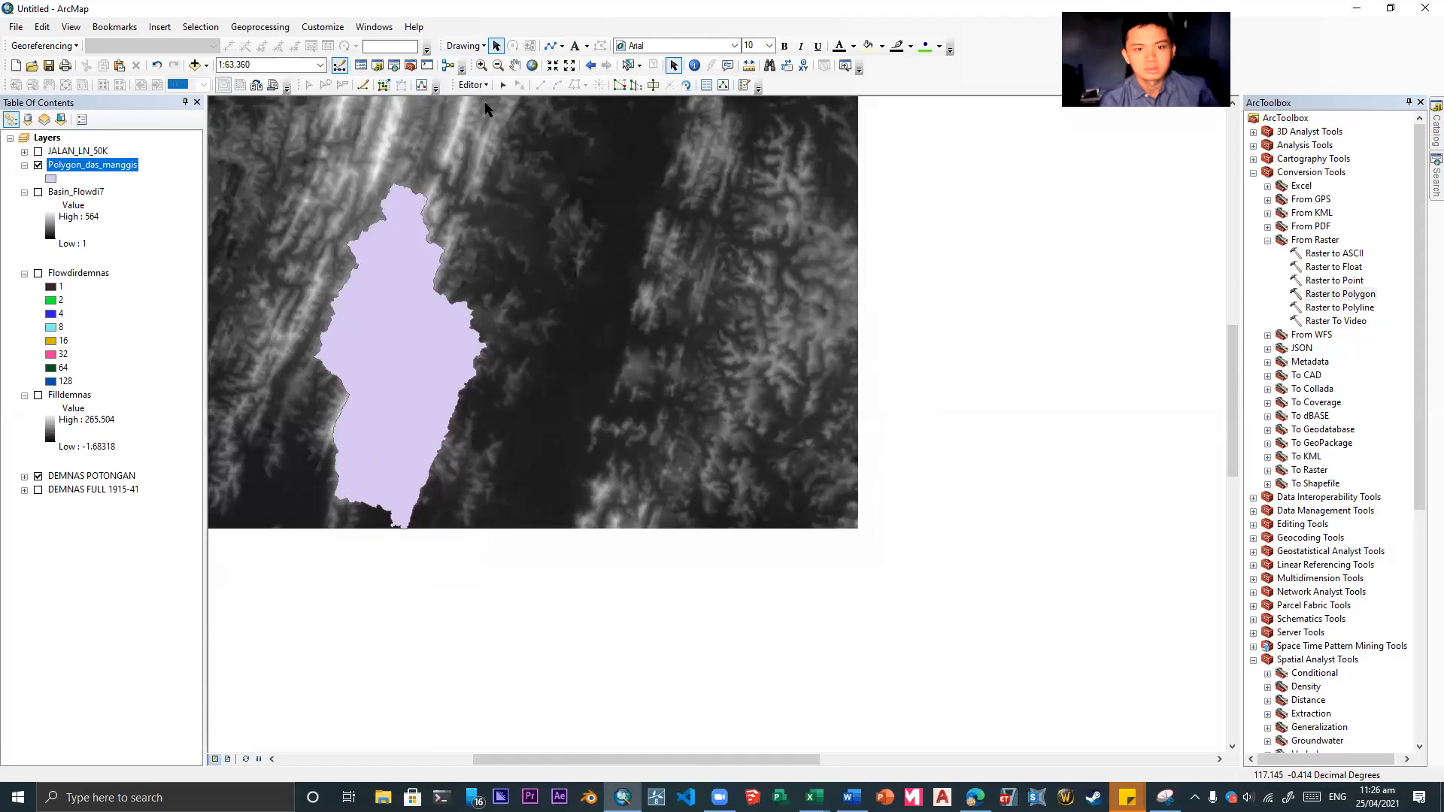
- Draw a filled seven- or eight-sided polygon graphic on the DEM east of the watershed's southern part
left_click(561, 46)
left_click(581, 58)
left_click_drag(401, 451, 589, 475)
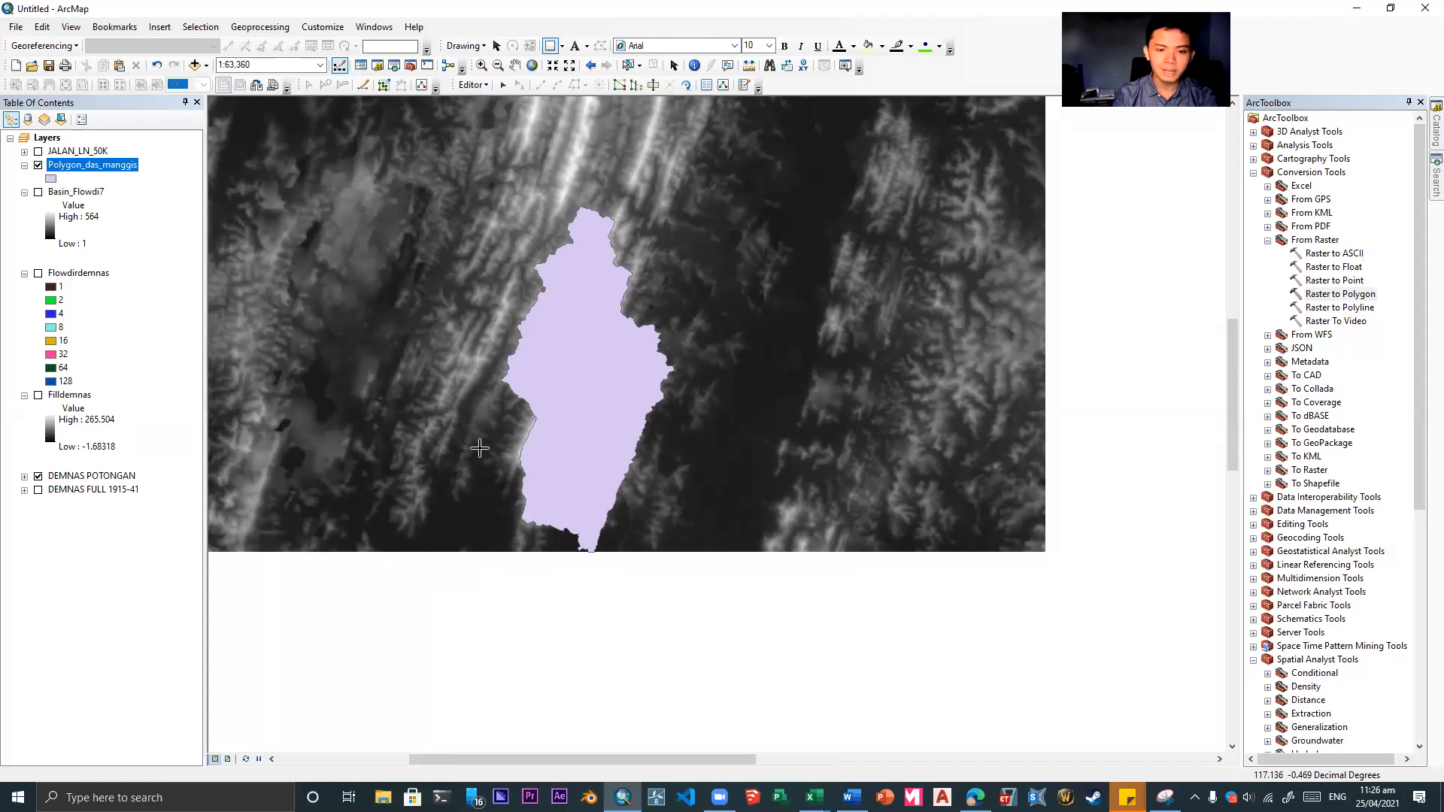
scroll(584, 520, "up", 2)
scroll(585, 521, "up", 3)
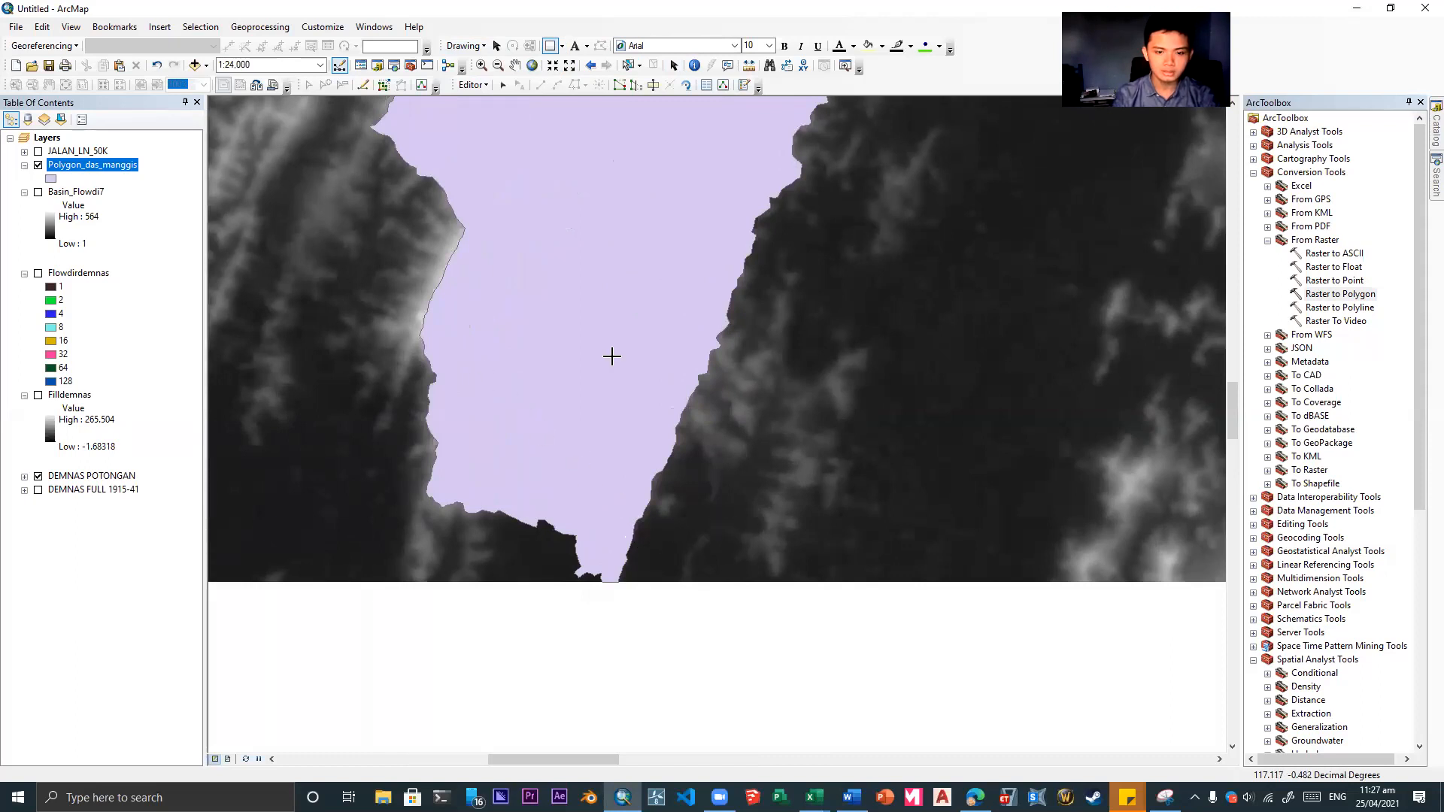
scroll(678, 470, "up", 2)
left_click_drag(826, 367, 600, 394)
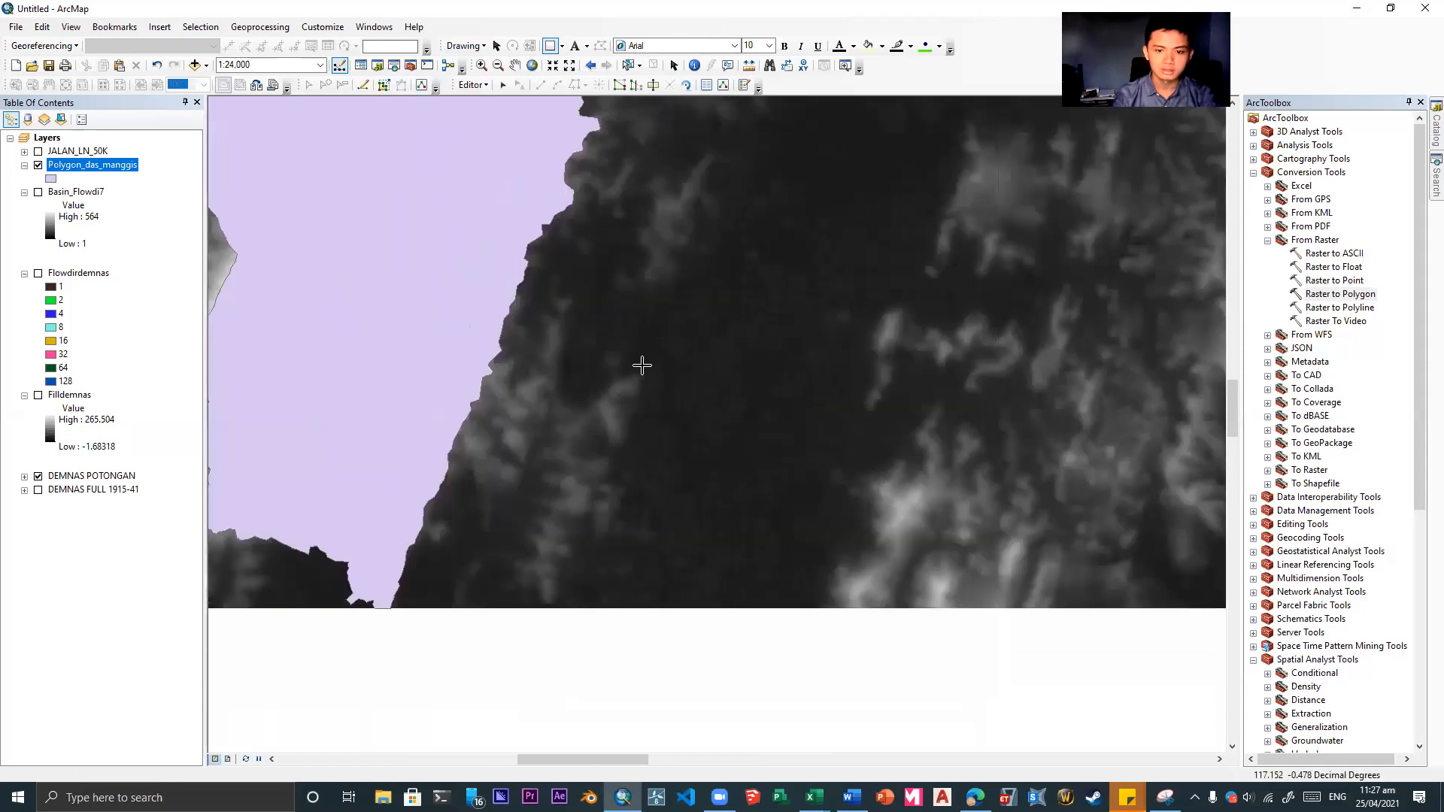
left_click(563, 48)
left_click(564, 48)
left_click(563, 47)
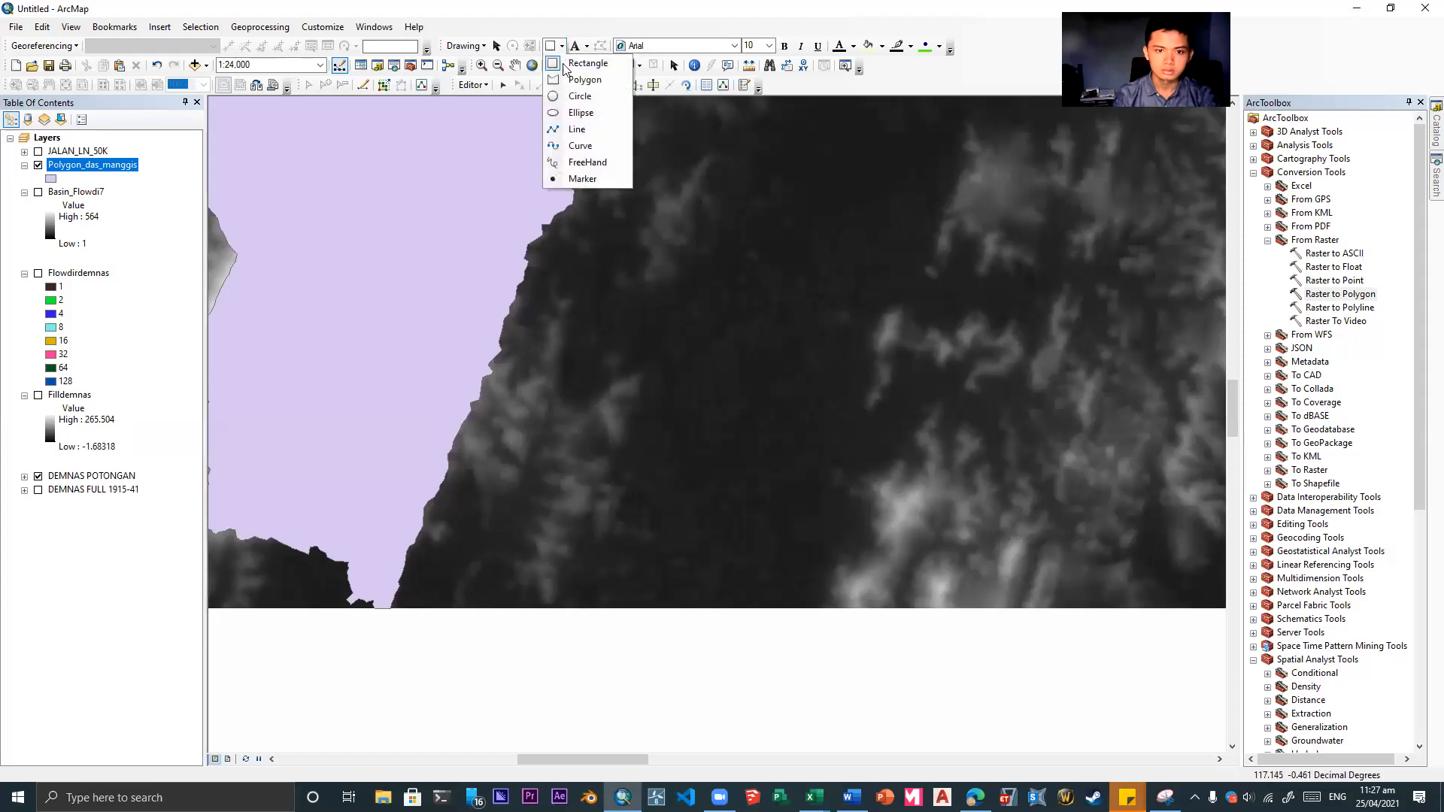
left_click(590, 79)
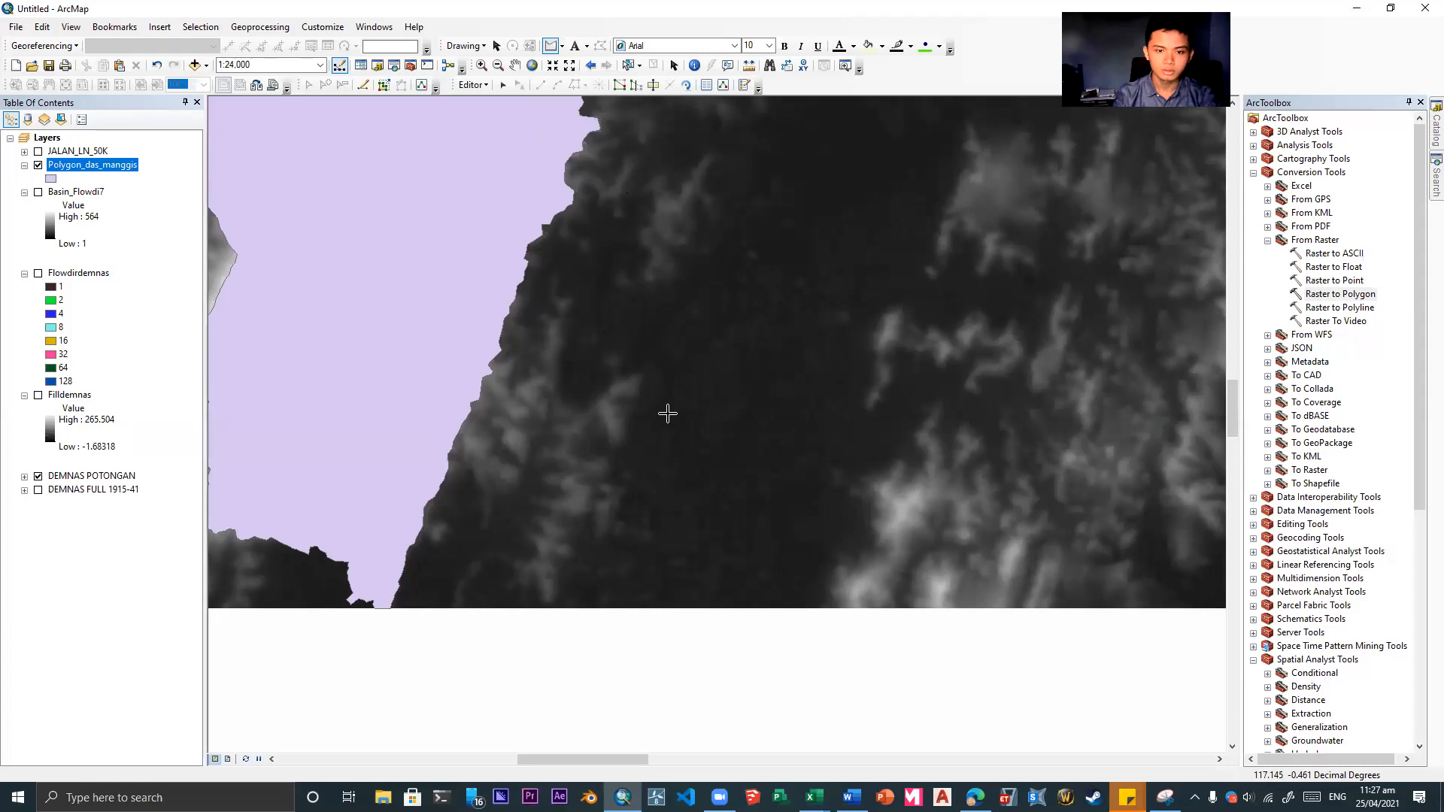
left_click(667, 344)
left_click(652, 435)
left_click(718, 535)
left_click(851, 497)
left_click(934, 346)
left_click(820, 219)
left_click(632, 249)
double_click(669, 303)
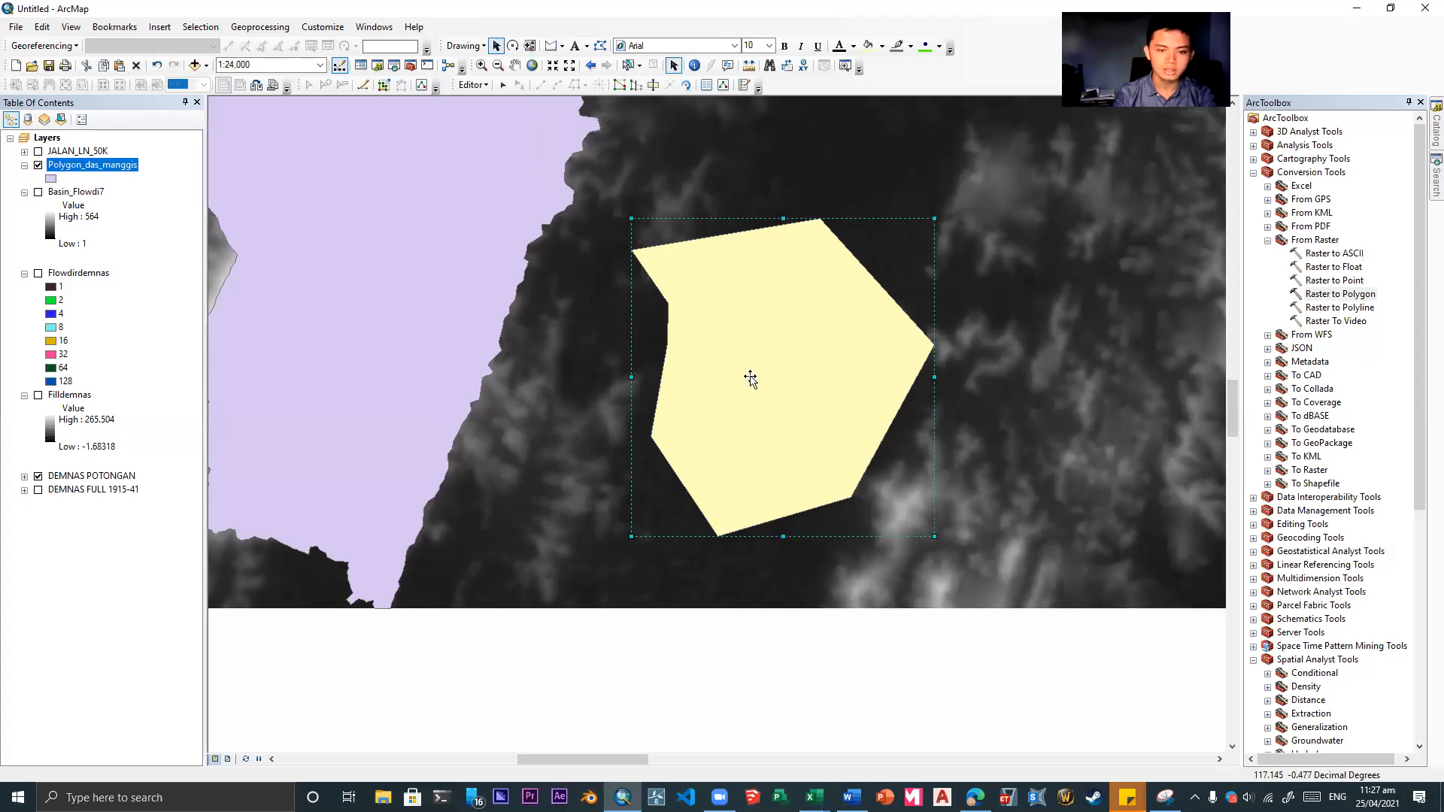
- Delete the filled polygon graphic east of the watershed and bring the whole watershed back into view
scroll(651, 268, "right", 2)
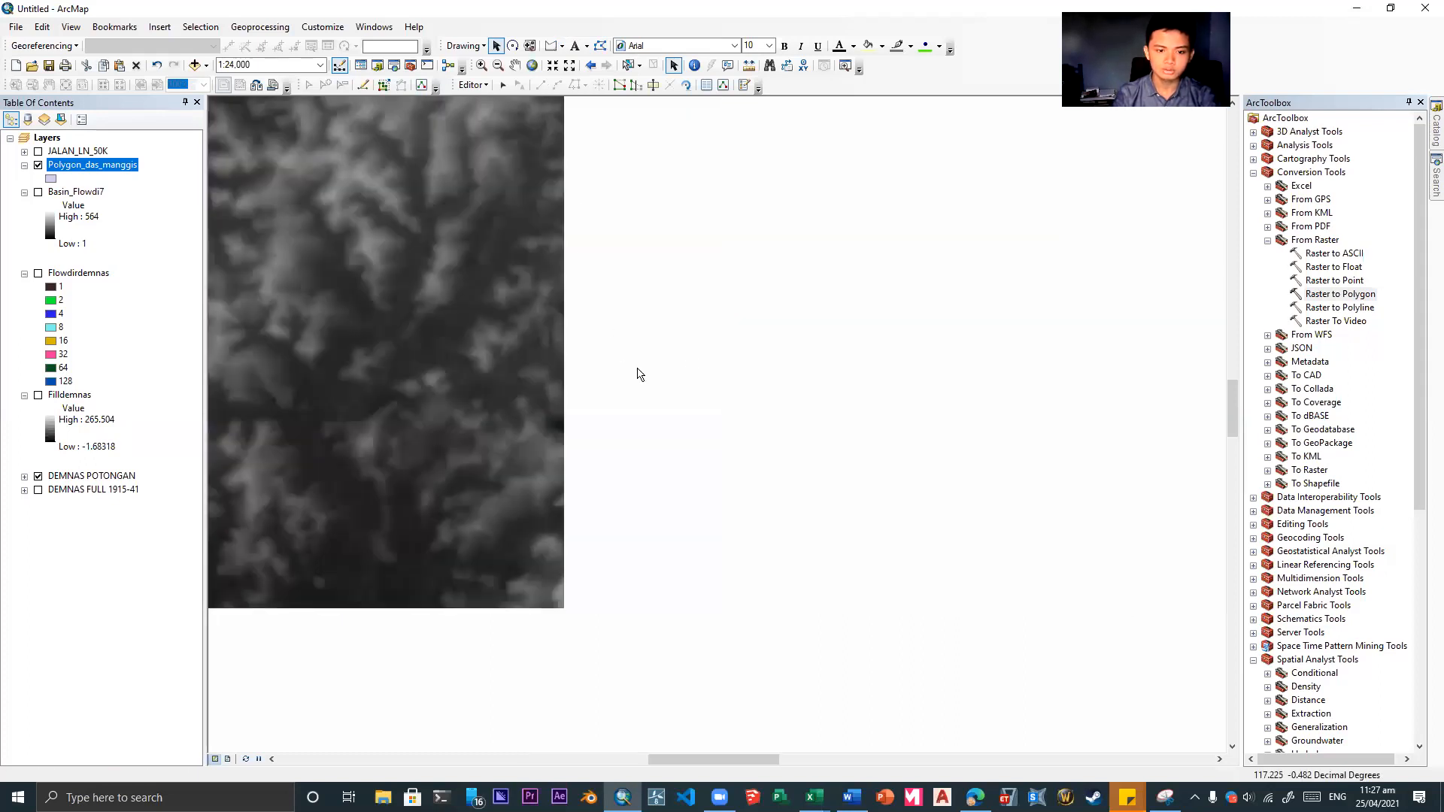
left_click_drag(617, 374, 1226, 354)
left_click_drag(417, 347, 894, 369)
scroll(857, 352, "right", 1)
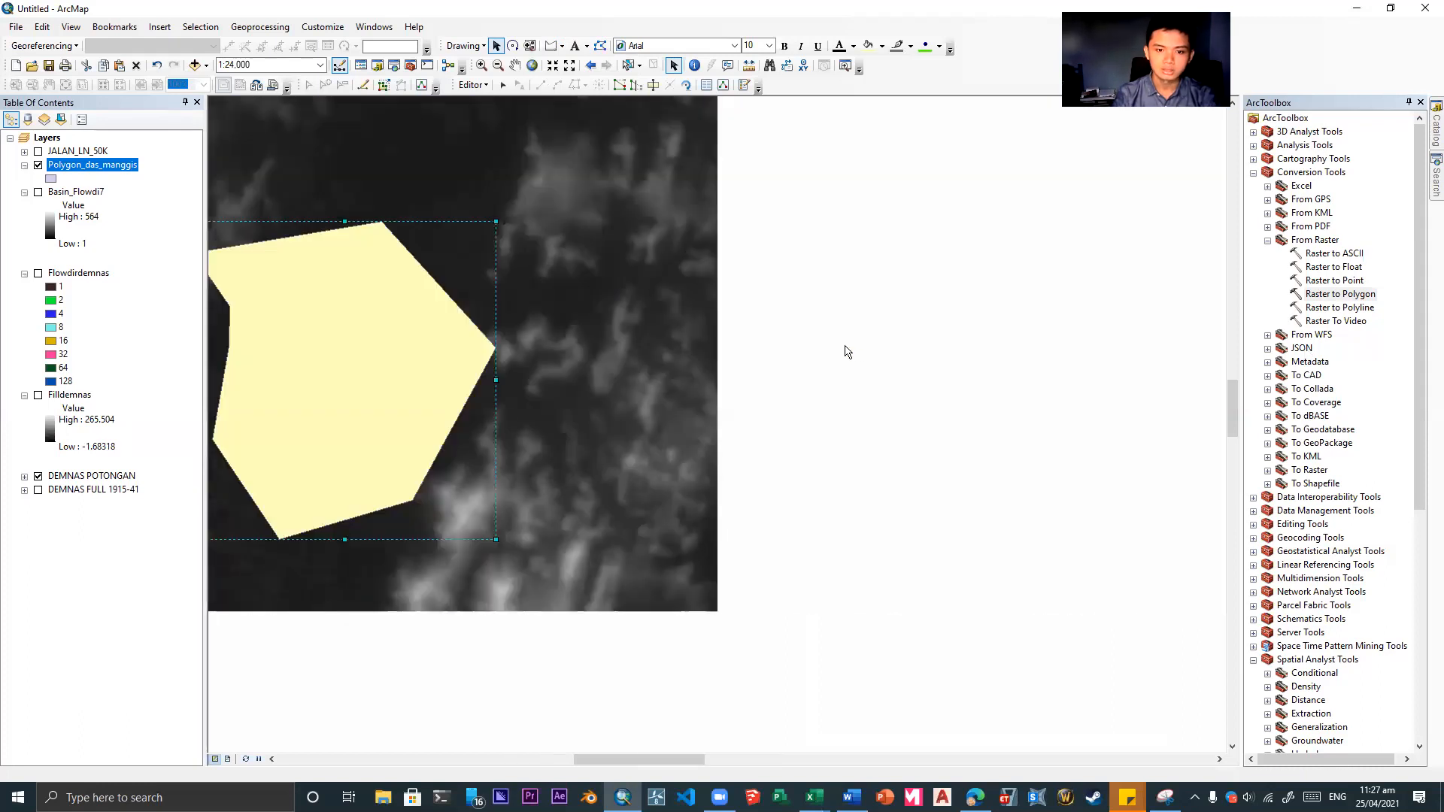
left_click_drag(622, 339, 970, 332)
key("Delete")
scroll(527, 323, "up", 1)
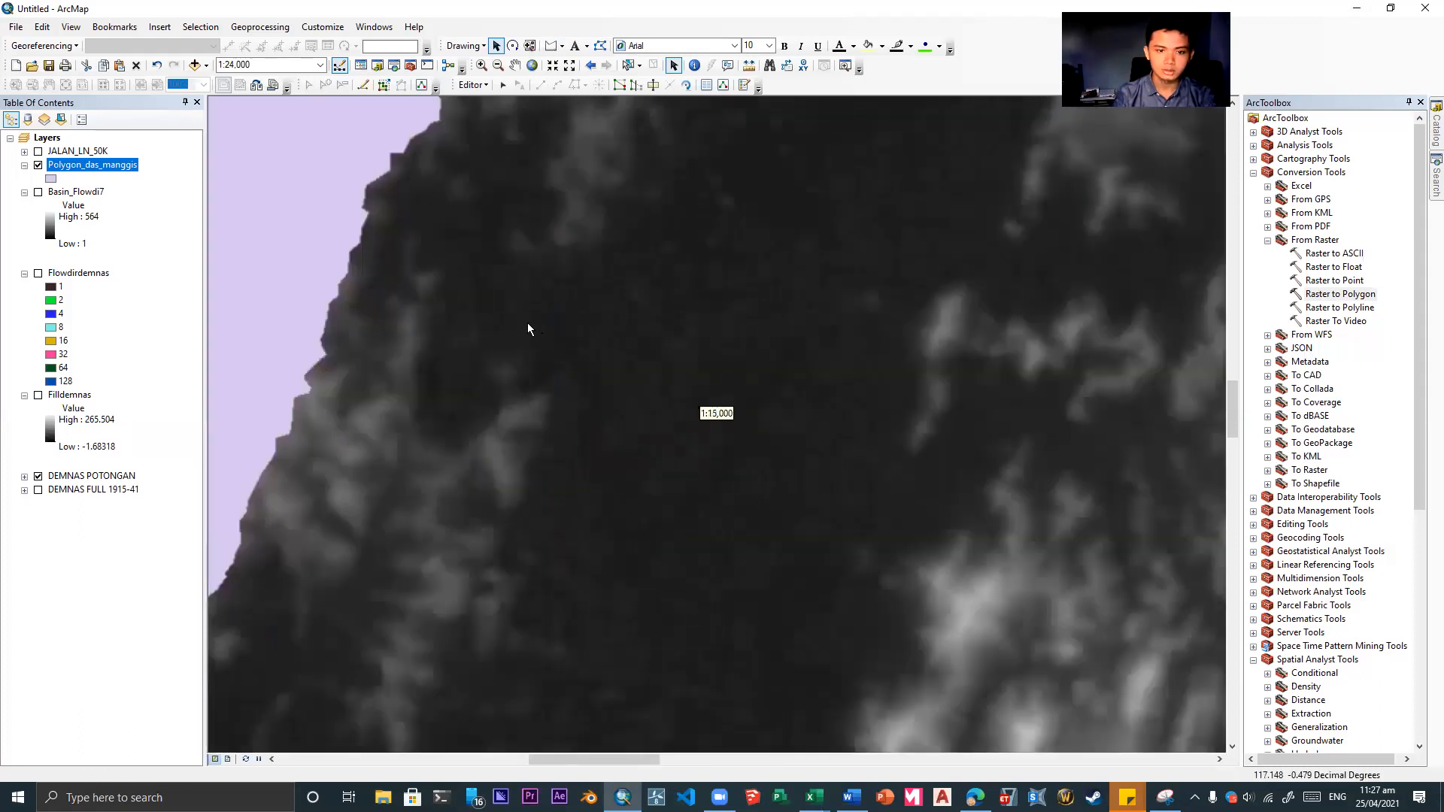
scroll(539, 322, "down", 3)
left_click_drag(516, 319, 795, 449)
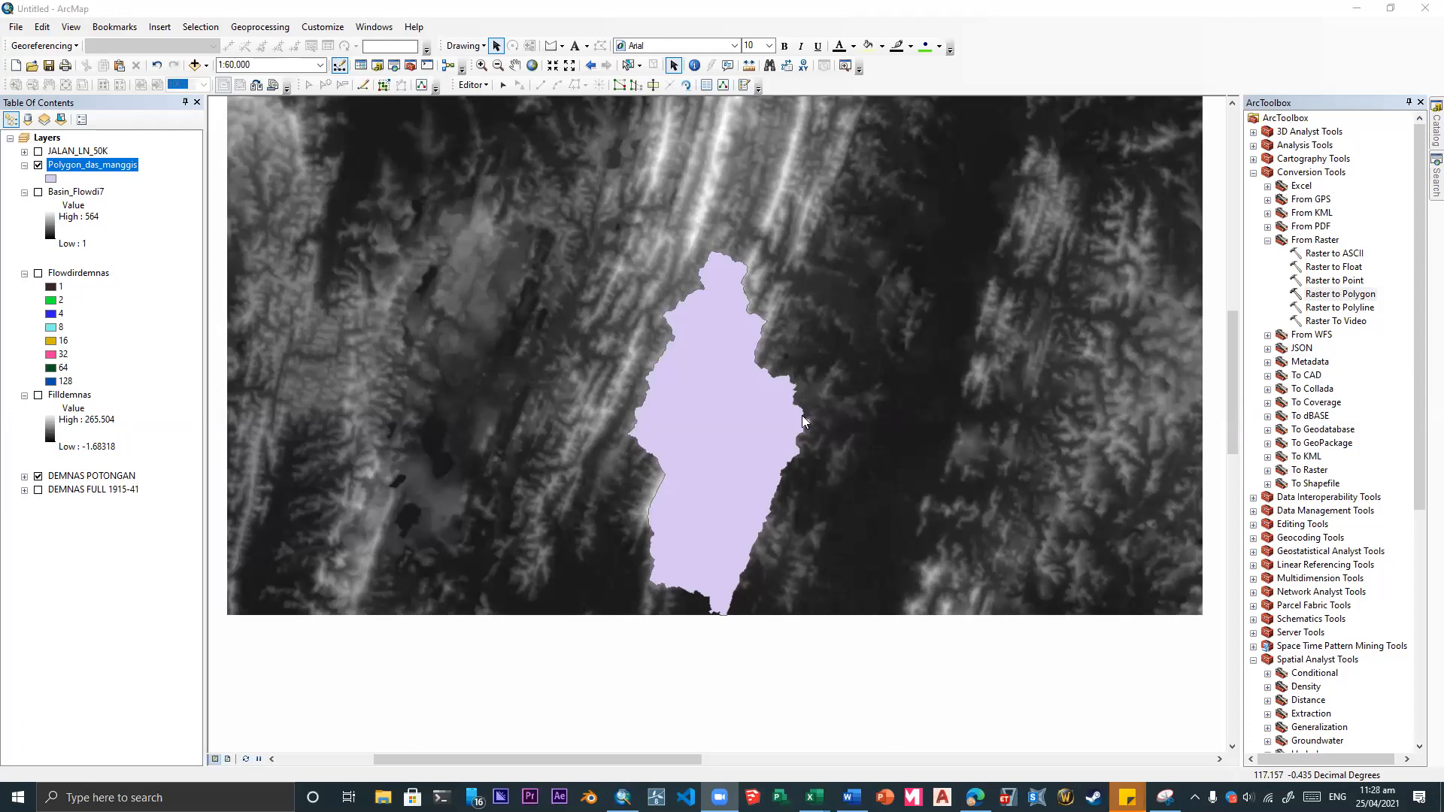
- Switch to Modul Pelatihan.pdf to read how to replicate the DAS shape as a polygon graphic and clip DEMNAS, and return to ArcMap
left_click(741, 429)
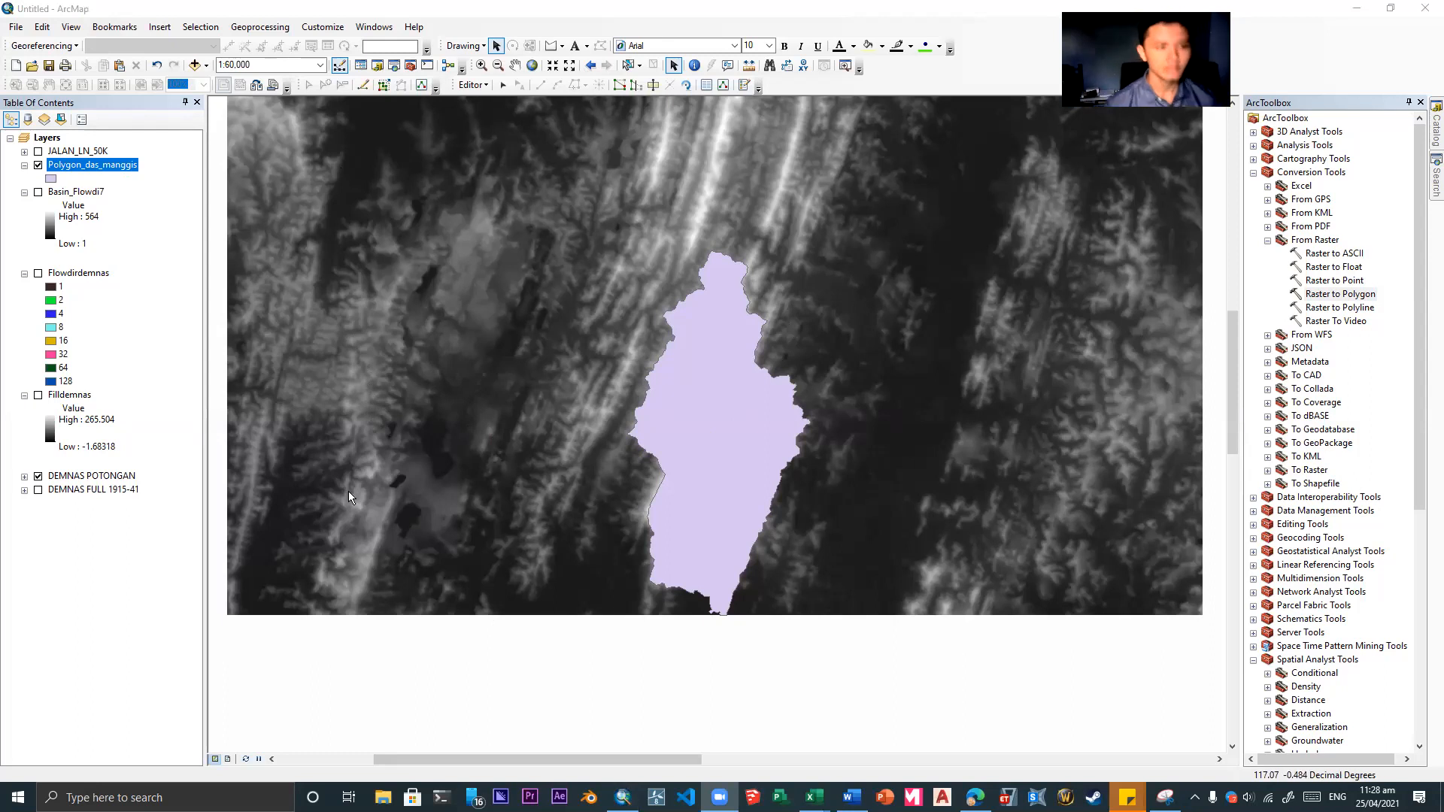
mouse_move(975, 798)
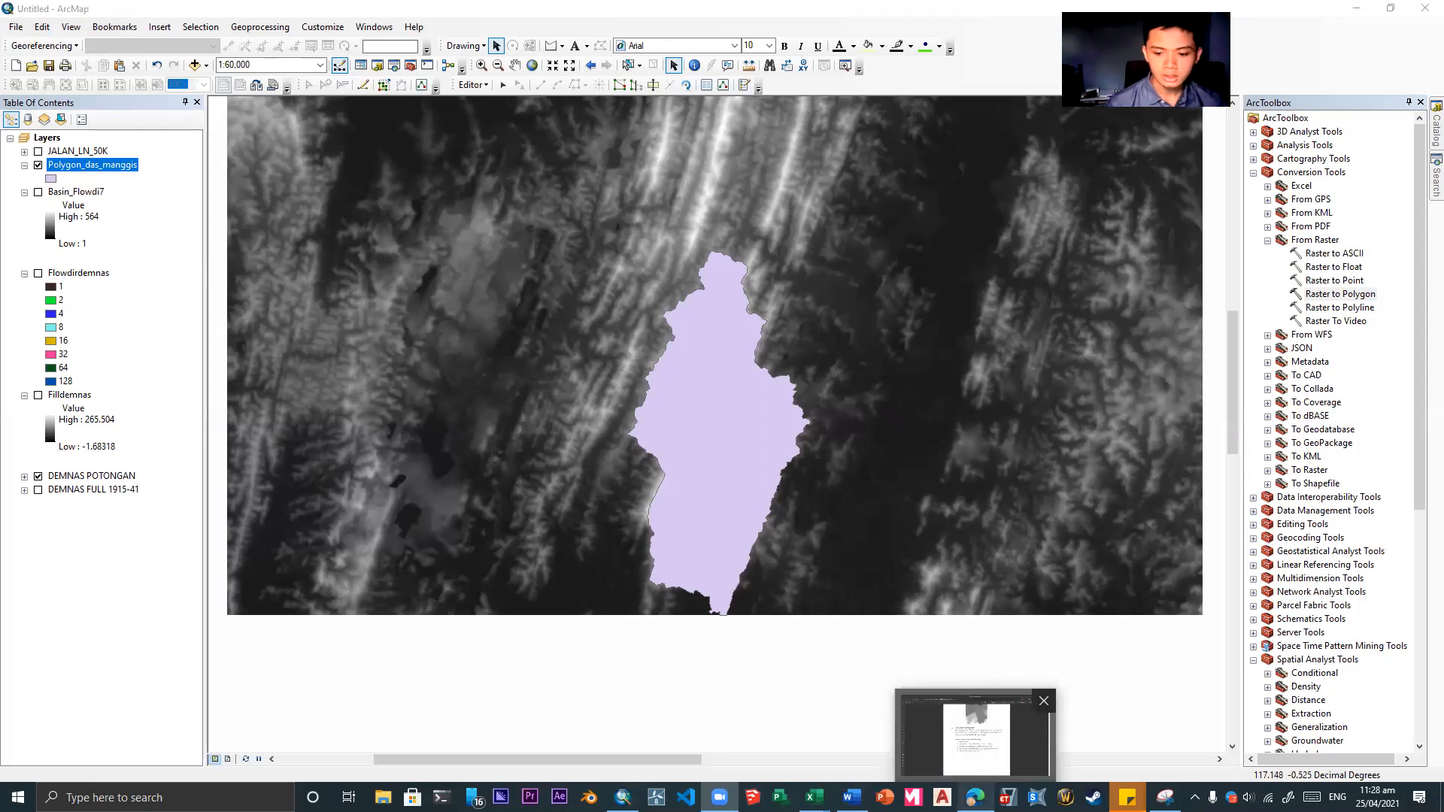
left_click(975, 734)
scroll(848, 410, "down", 10)
scroll(896, 413, "down", 10)
scroll(889, 371, "down", 2)
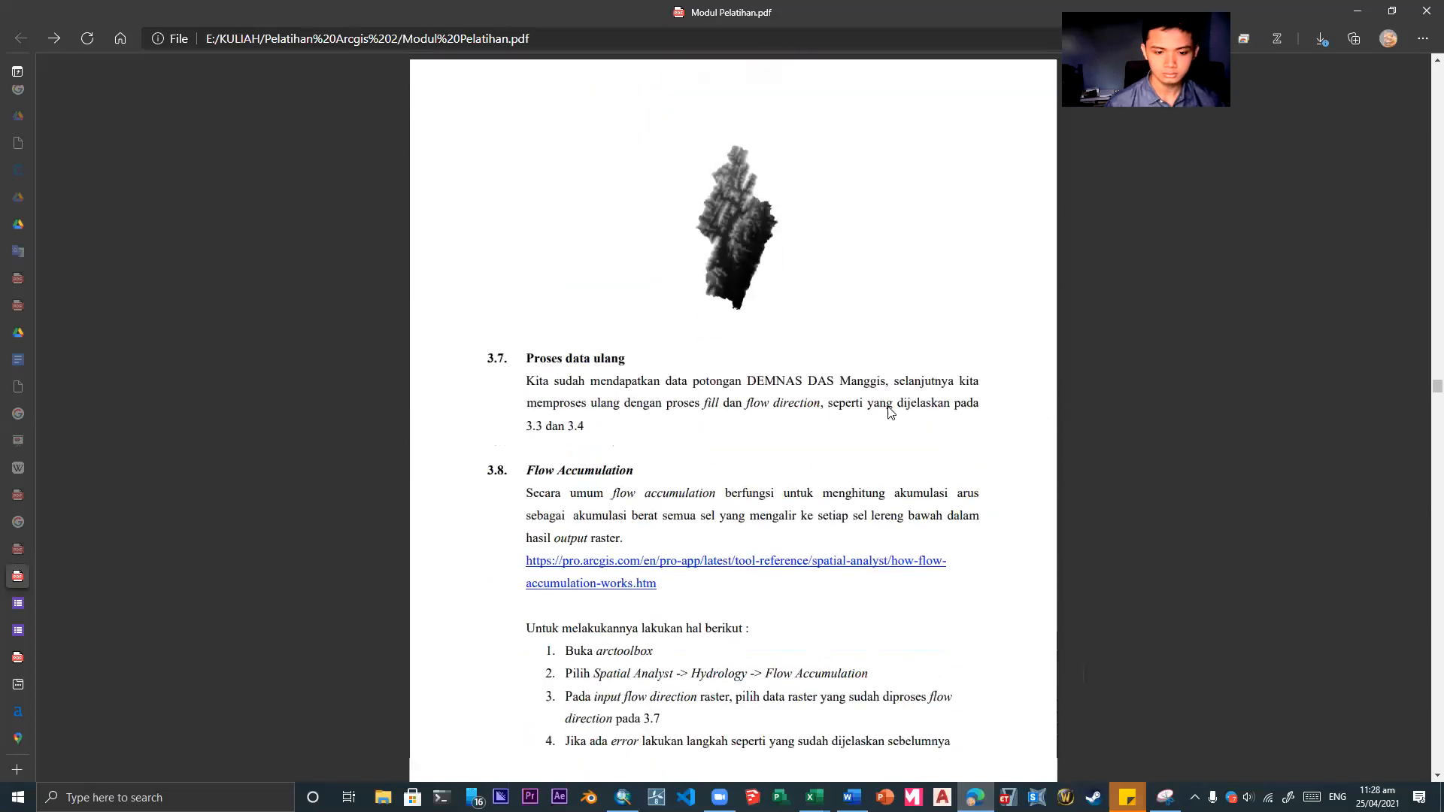
scroll(898, 402, "up", 3)
scroll(898, 402, "up", 8)
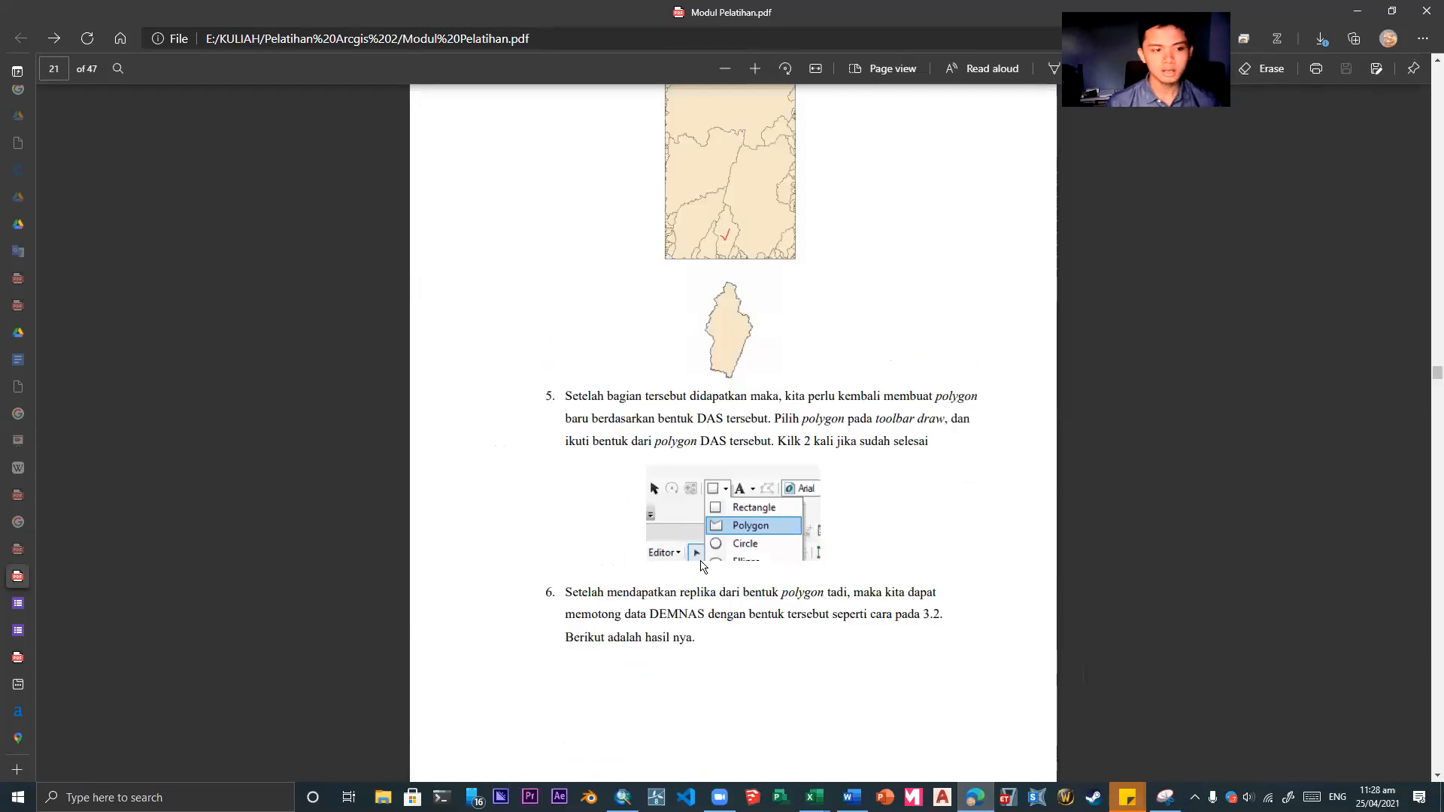
key("alt+Tab")
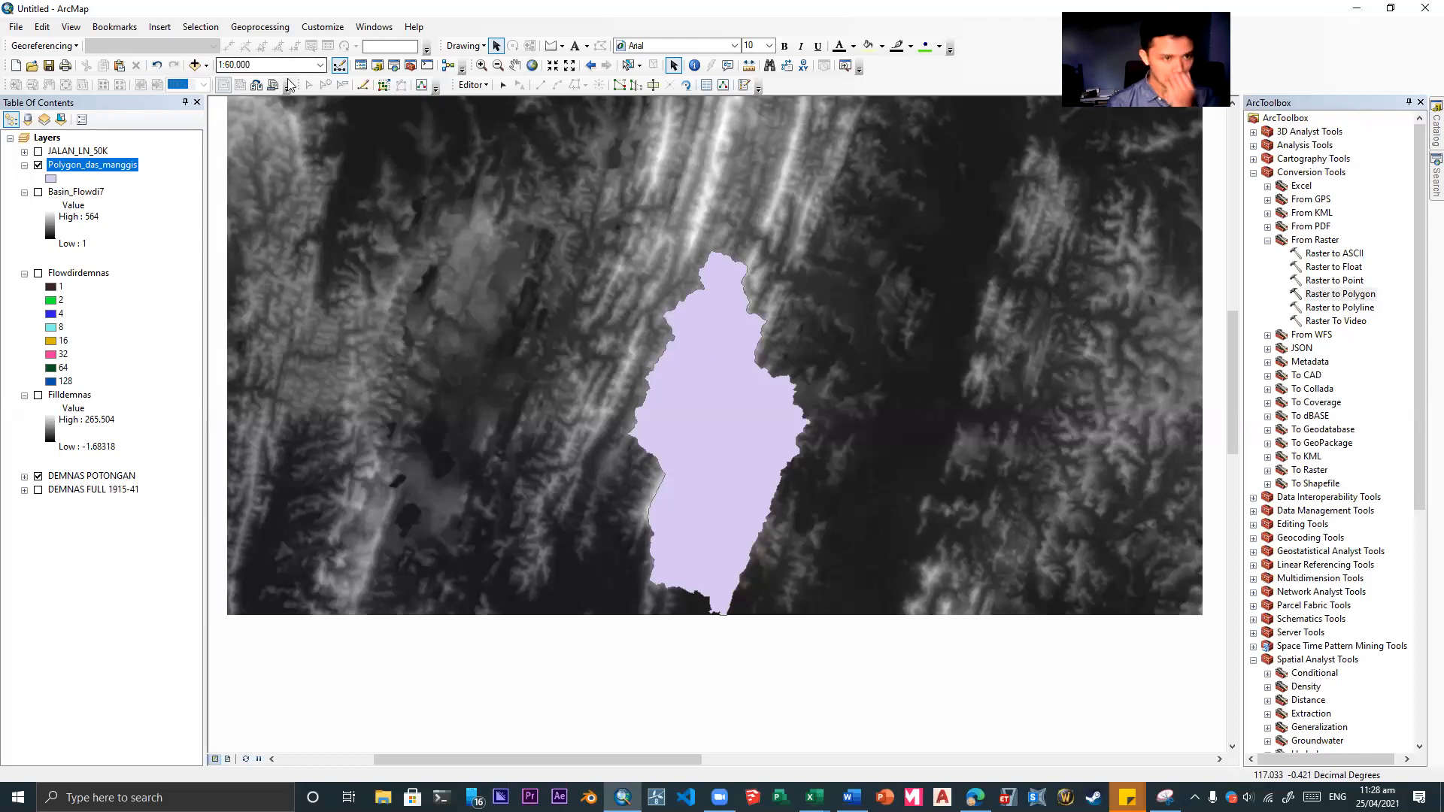
left_click(364, 28)
left_click(734, 468)
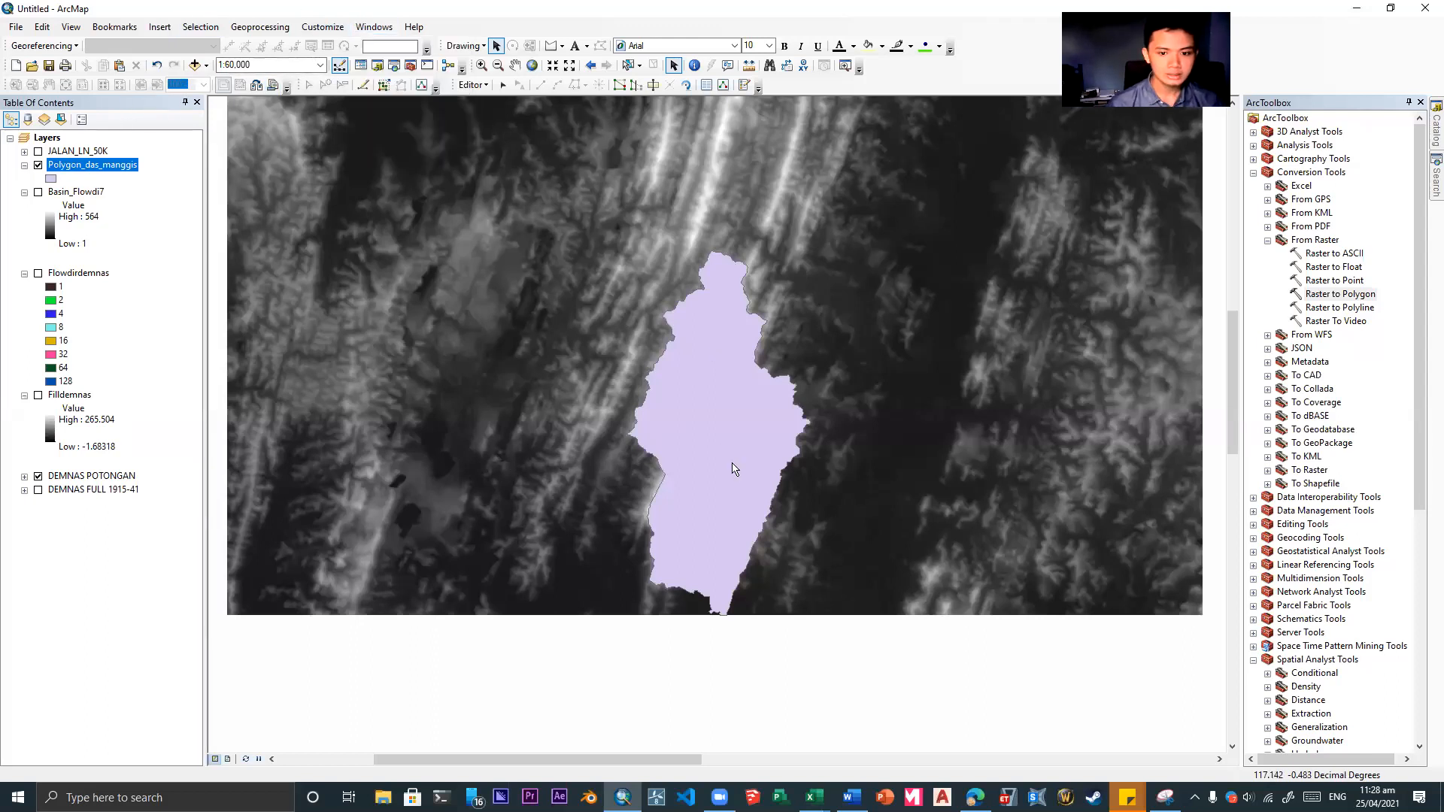
right_click(83, 166)
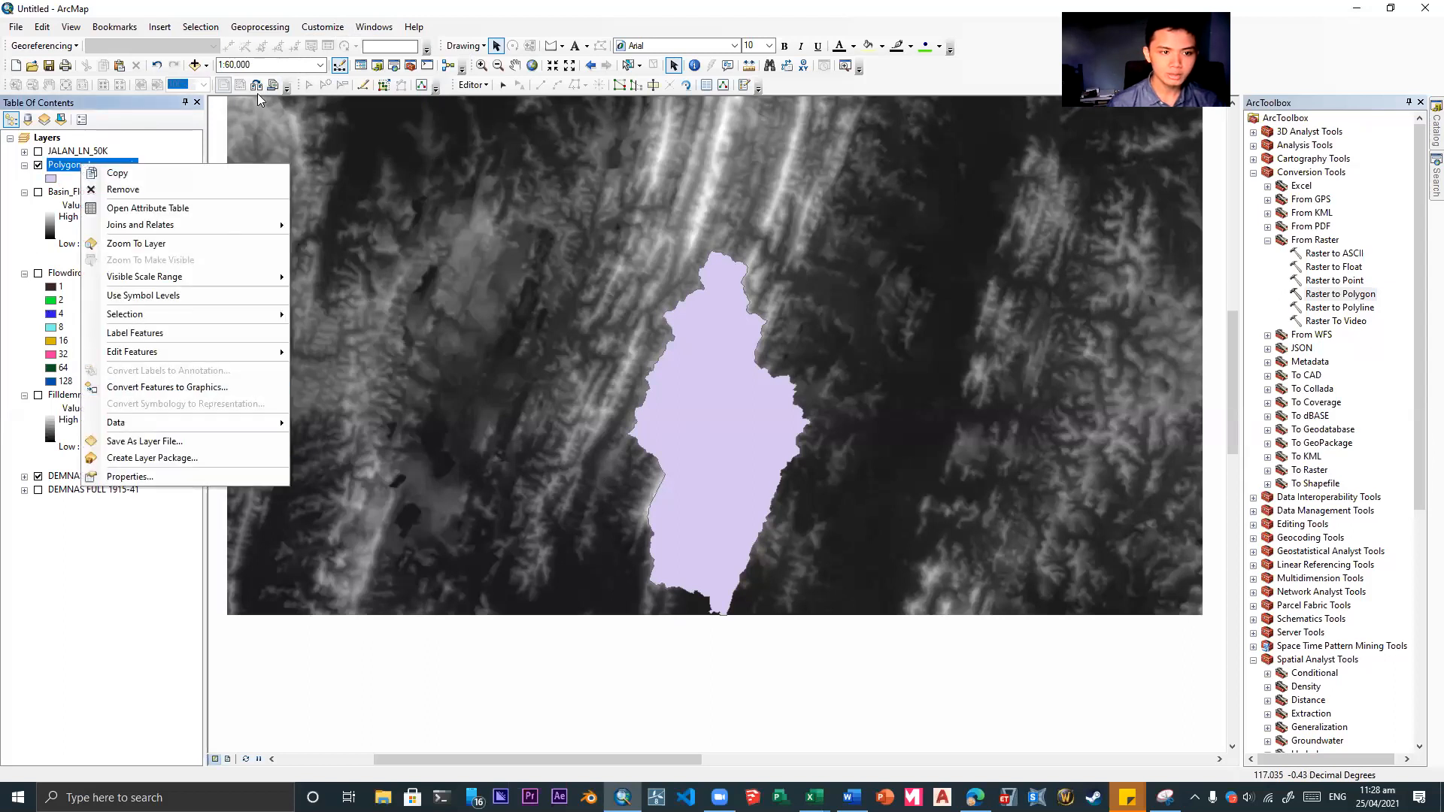
- Draw a rough polygon graphic around the whole DAS Manggis watershed and delete it
left_click(563, 47)
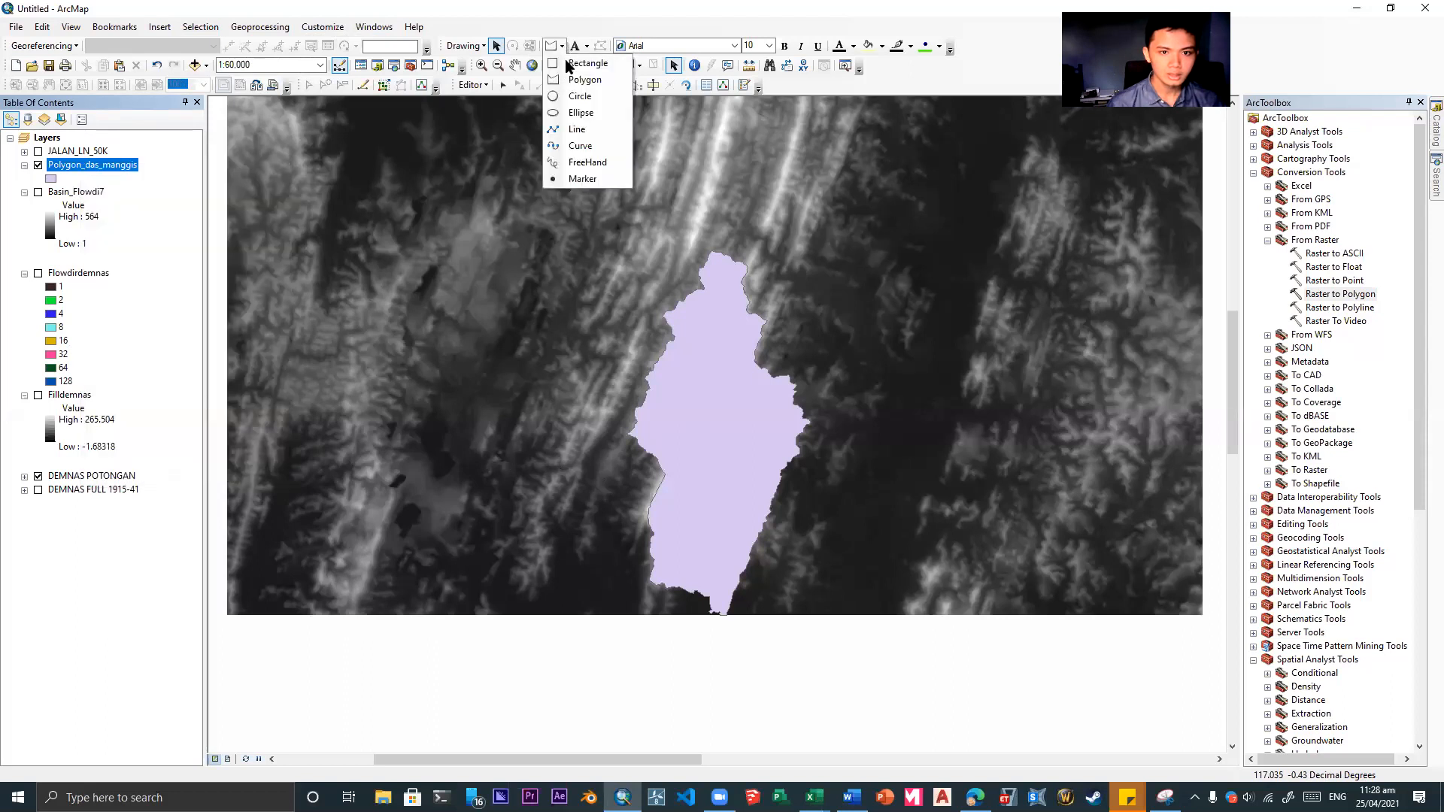
left_click(573, 80)
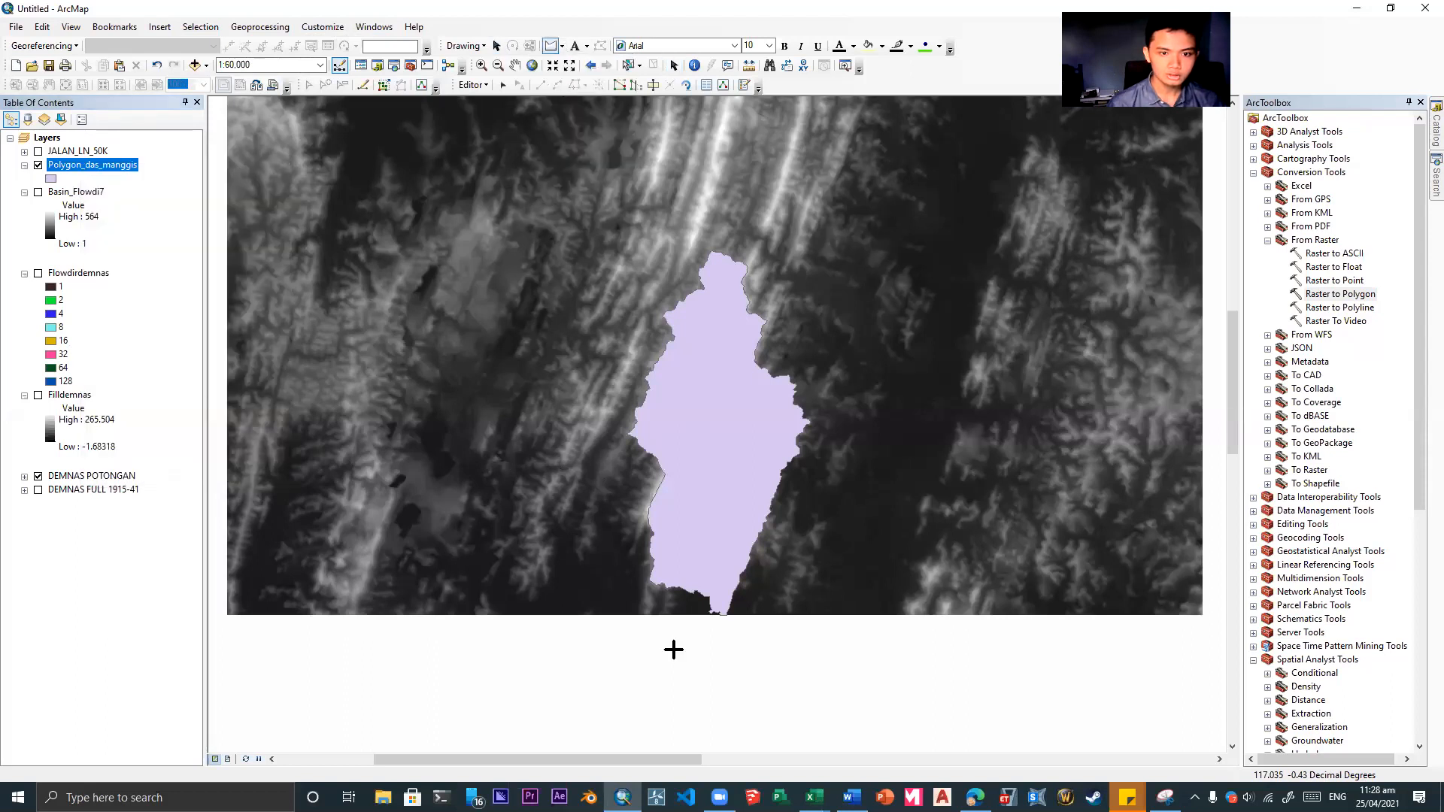
left_click(690, 593)
left_click(656, 593)
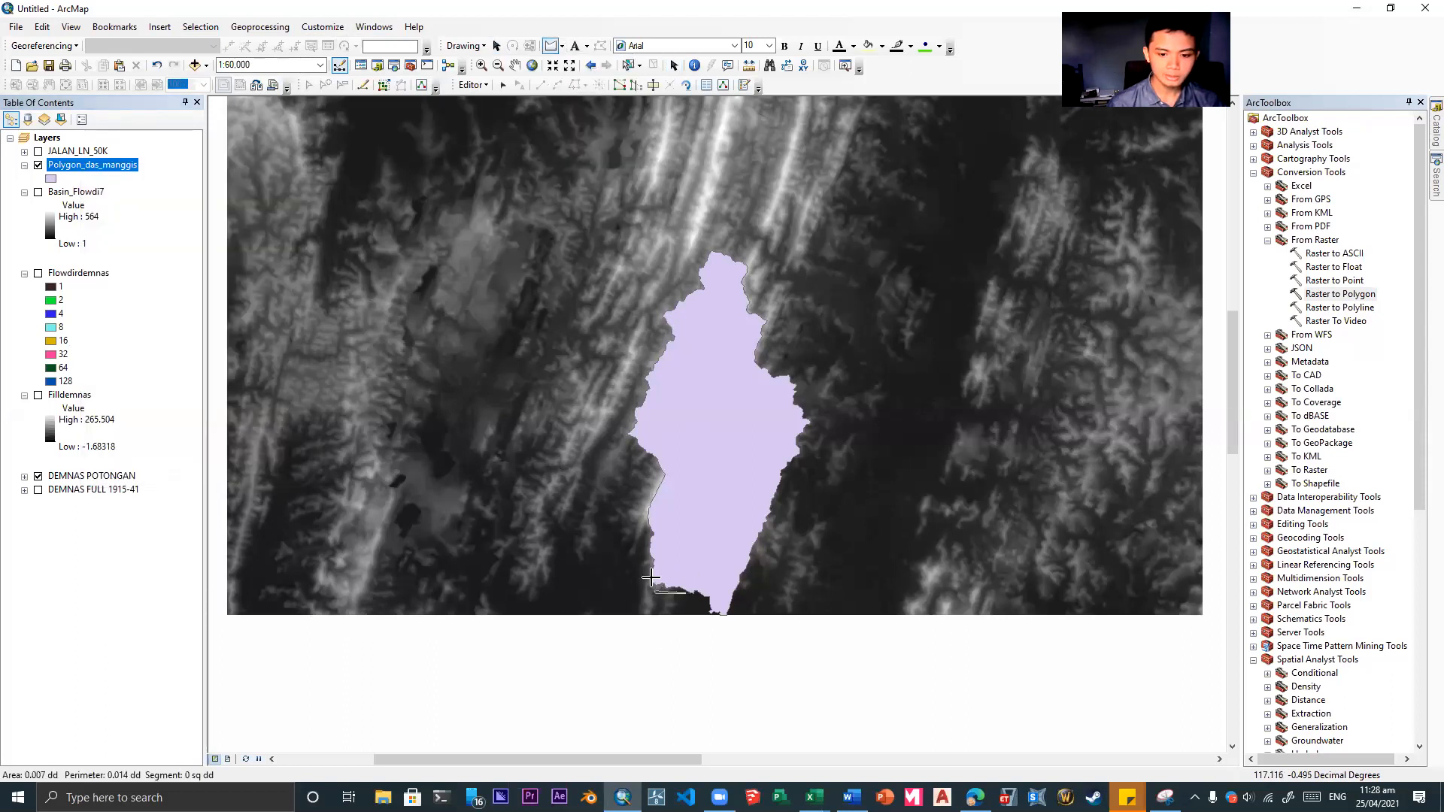
left_click(656, 461)
left_click(604, 331)
left_click(691, 225)
left_click(844, 308)
left_click(808, 473)
left_click(779, 569)
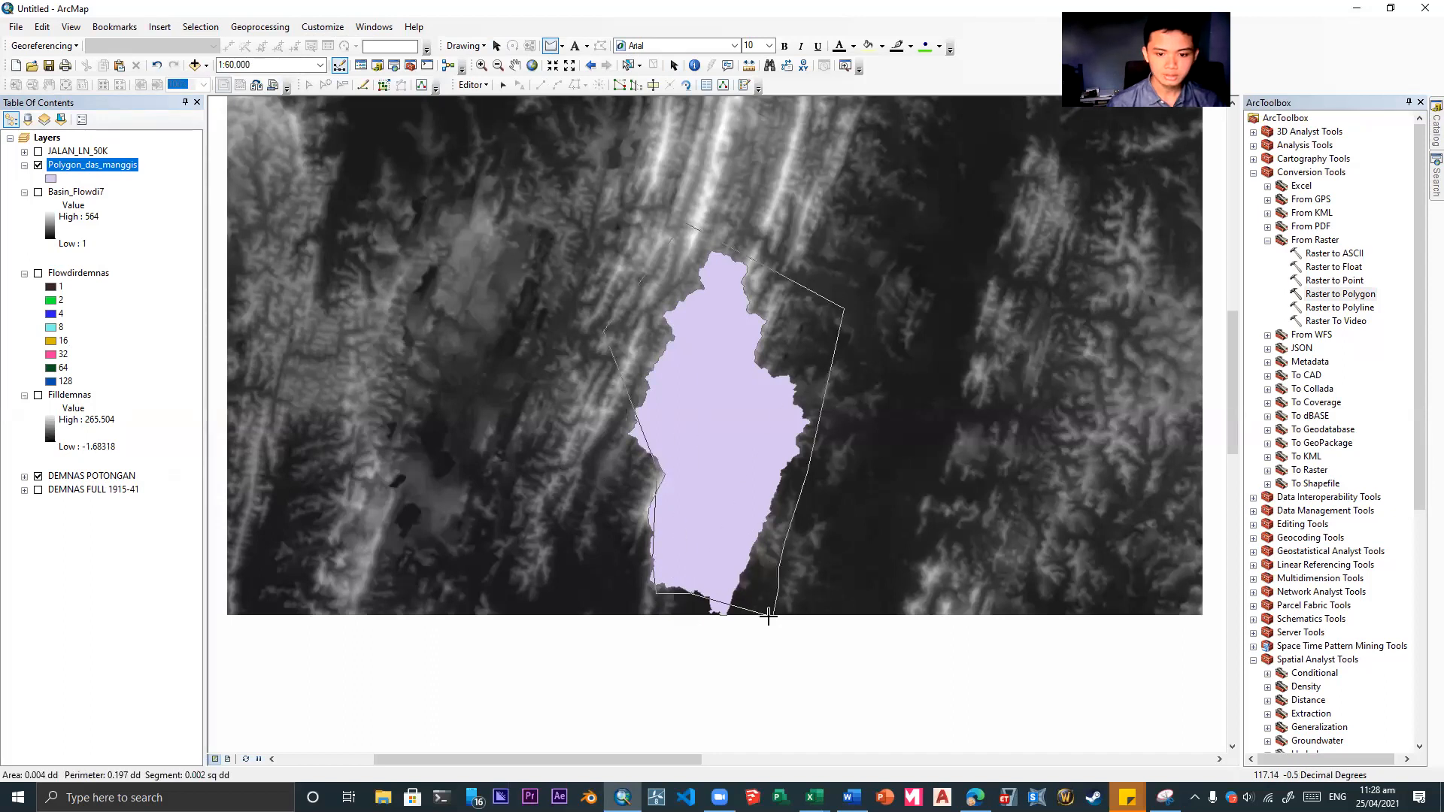
double_click(769, 615)
key("Delete")
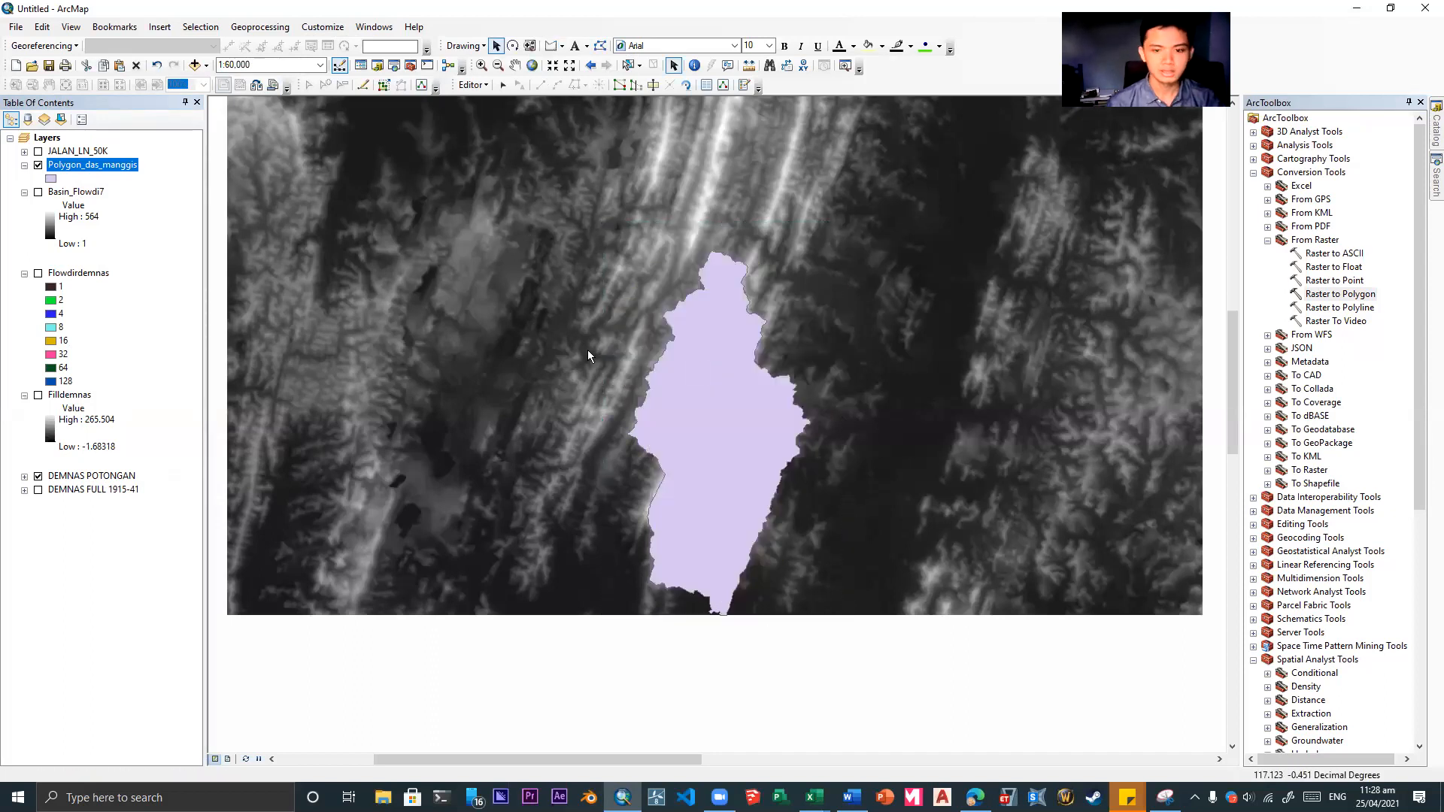
- Convert all features of the Polygon_das_manggis layer to graphics, drawing both the converted graphics and the features
right_click(103, 167)
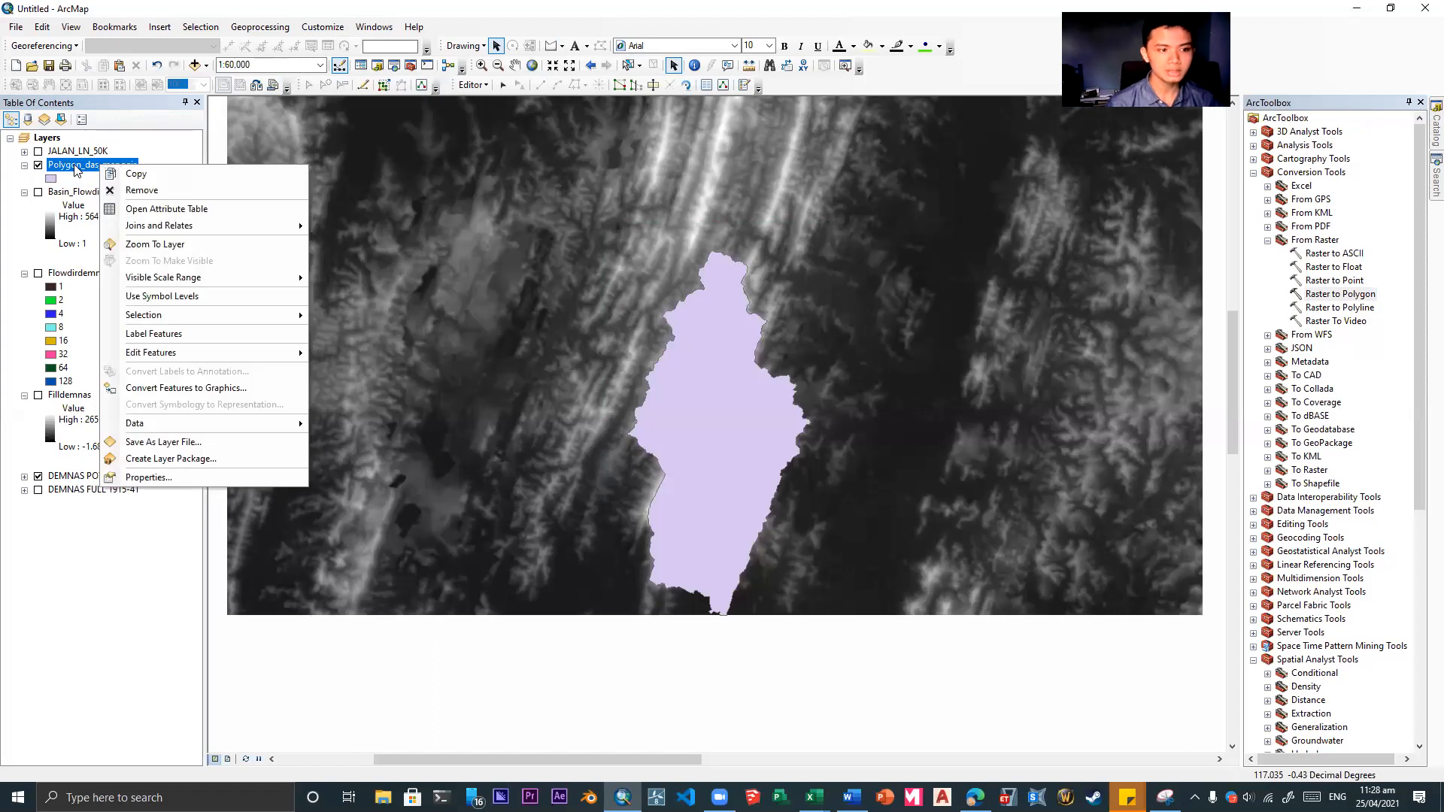
mouse_move(158, 426)
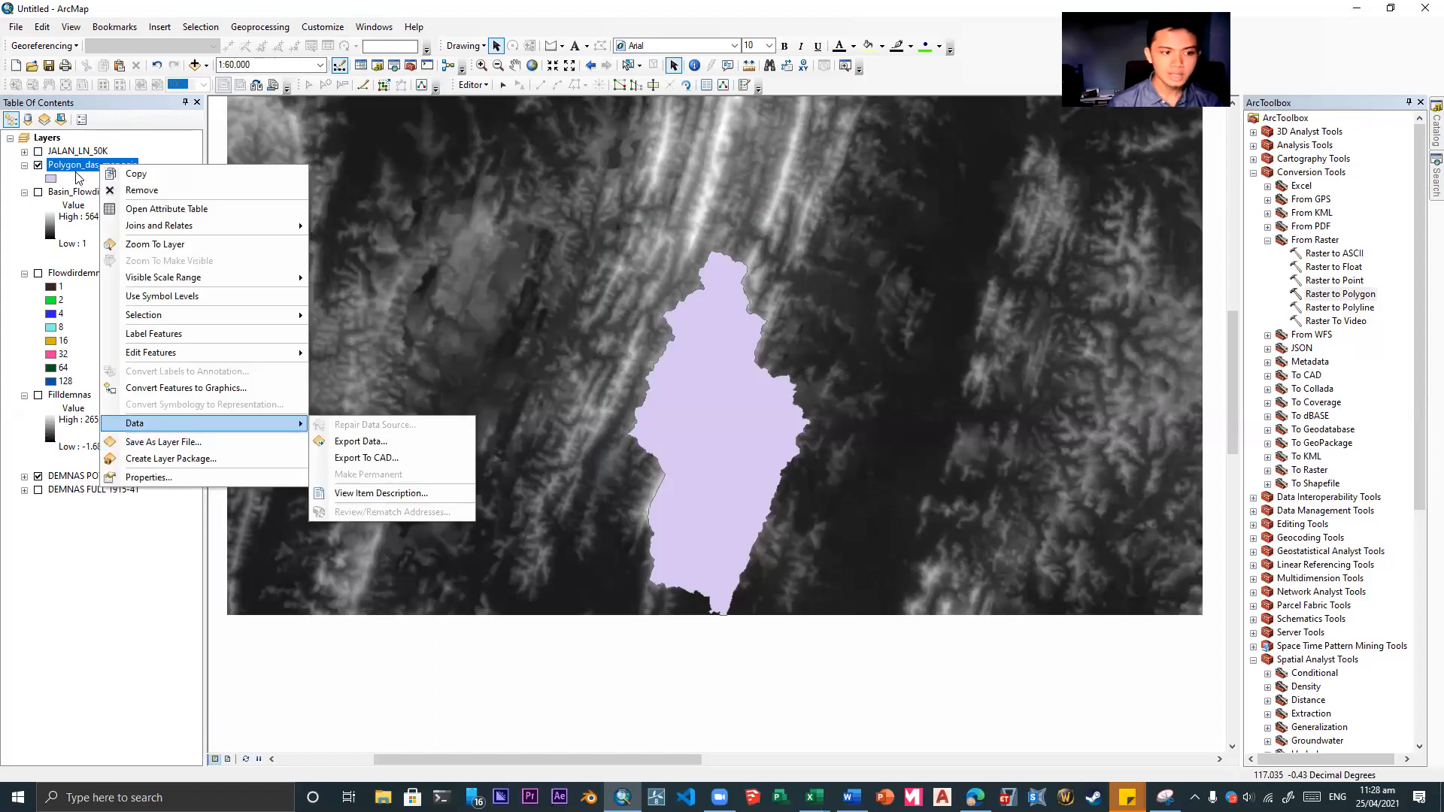
left_click(168, 388)
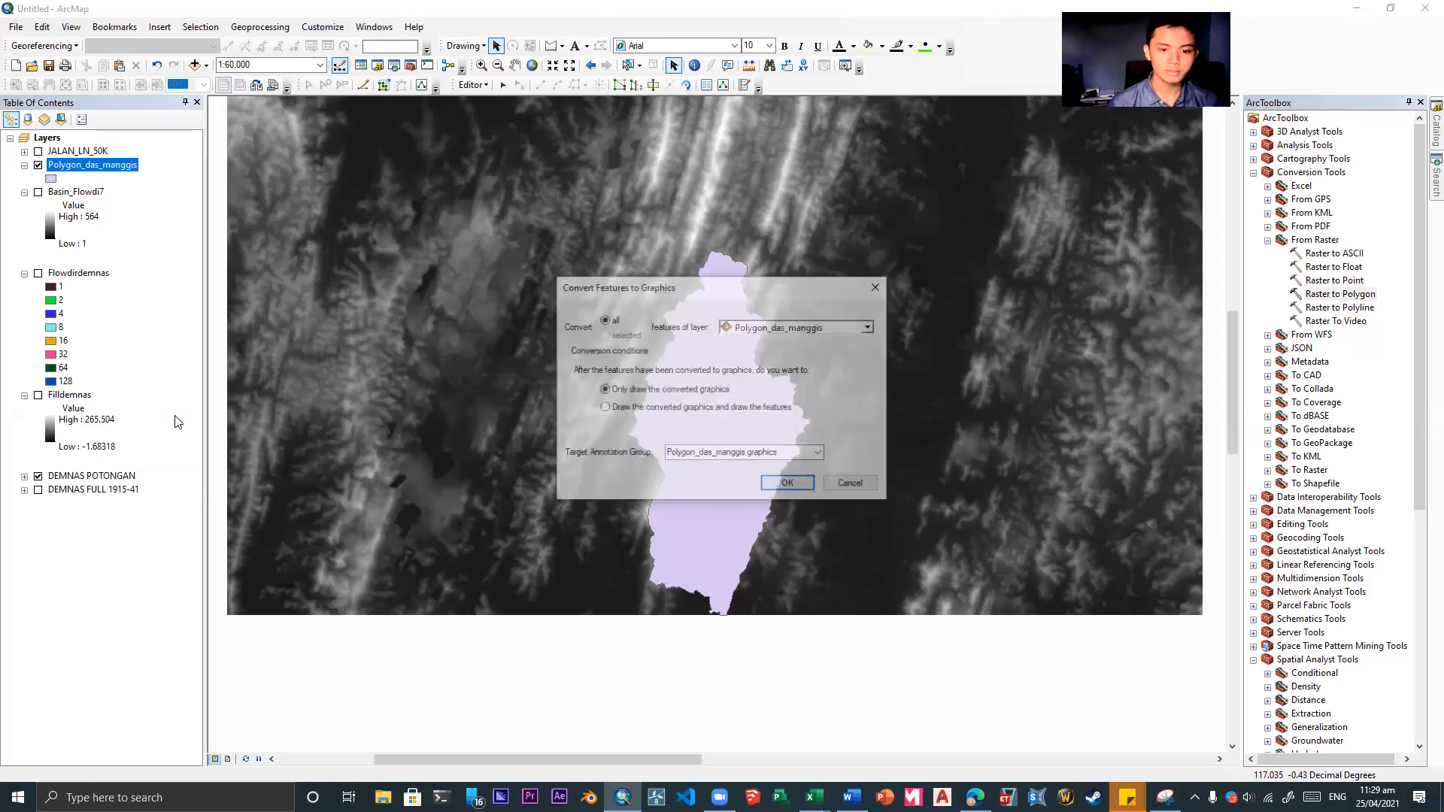
left_click(718, 410)
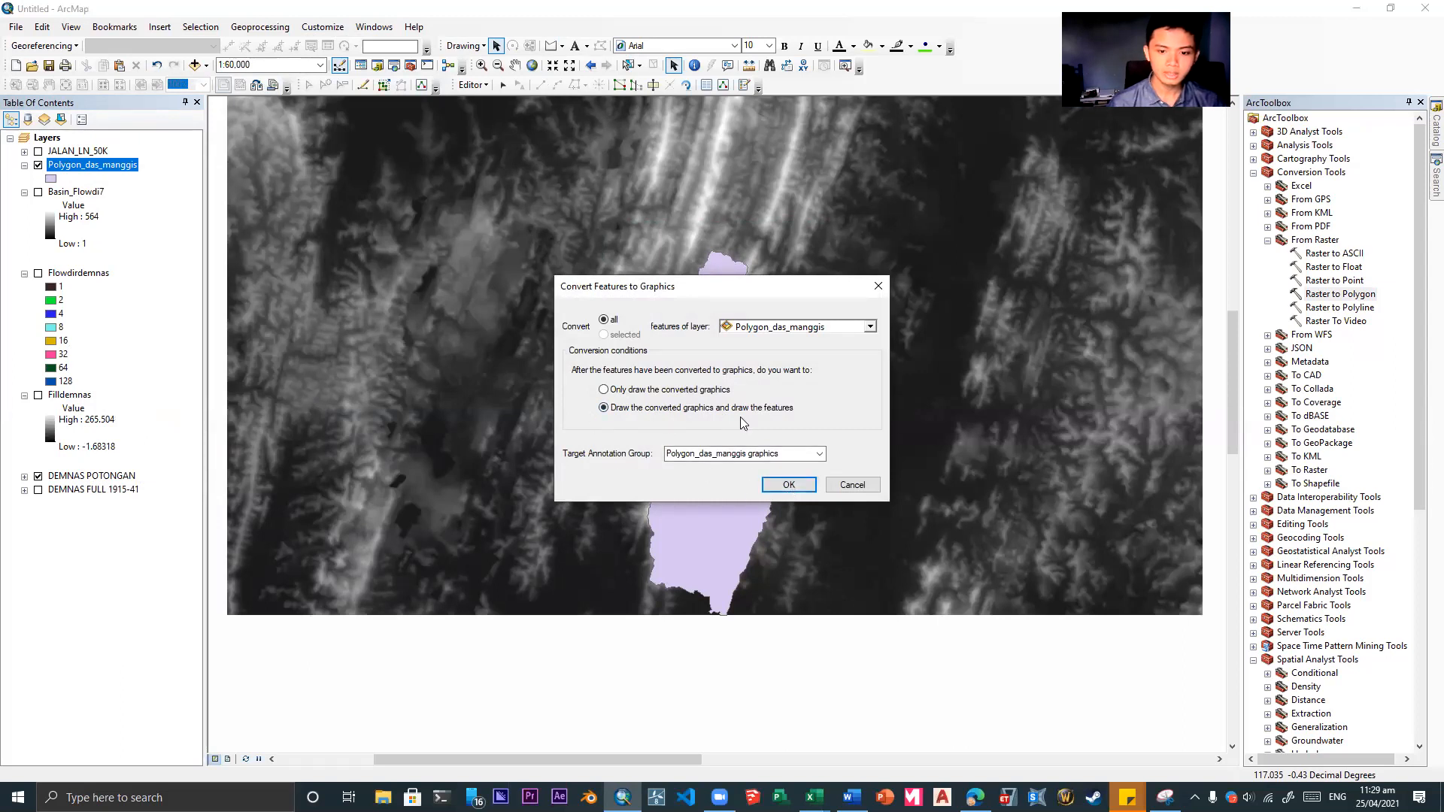
left_click(788, 484)
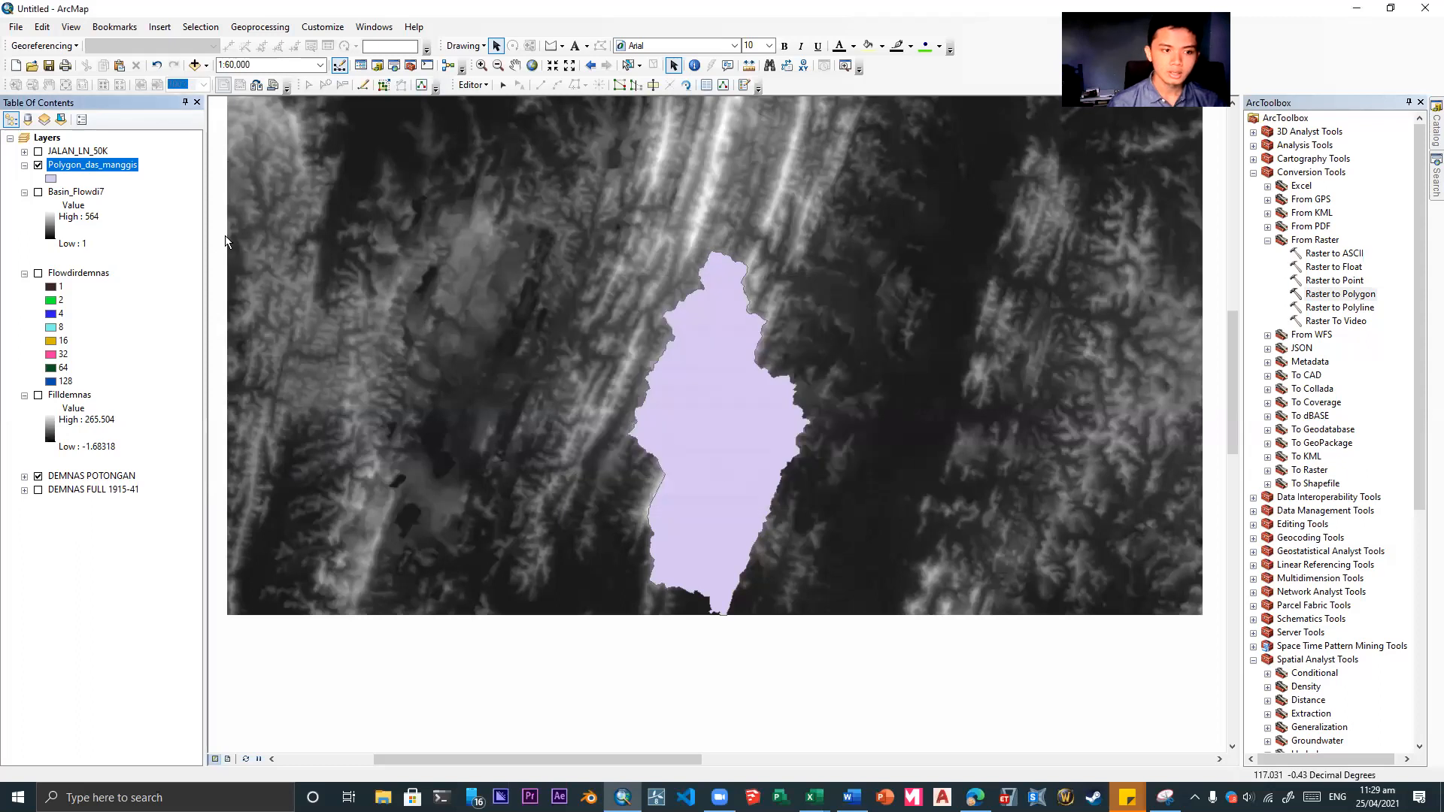
- Move the converted watershed graphic west of the original polygon and undo the move
left_click(712, 424)
left_click_drag(712, 424, 506, 397)
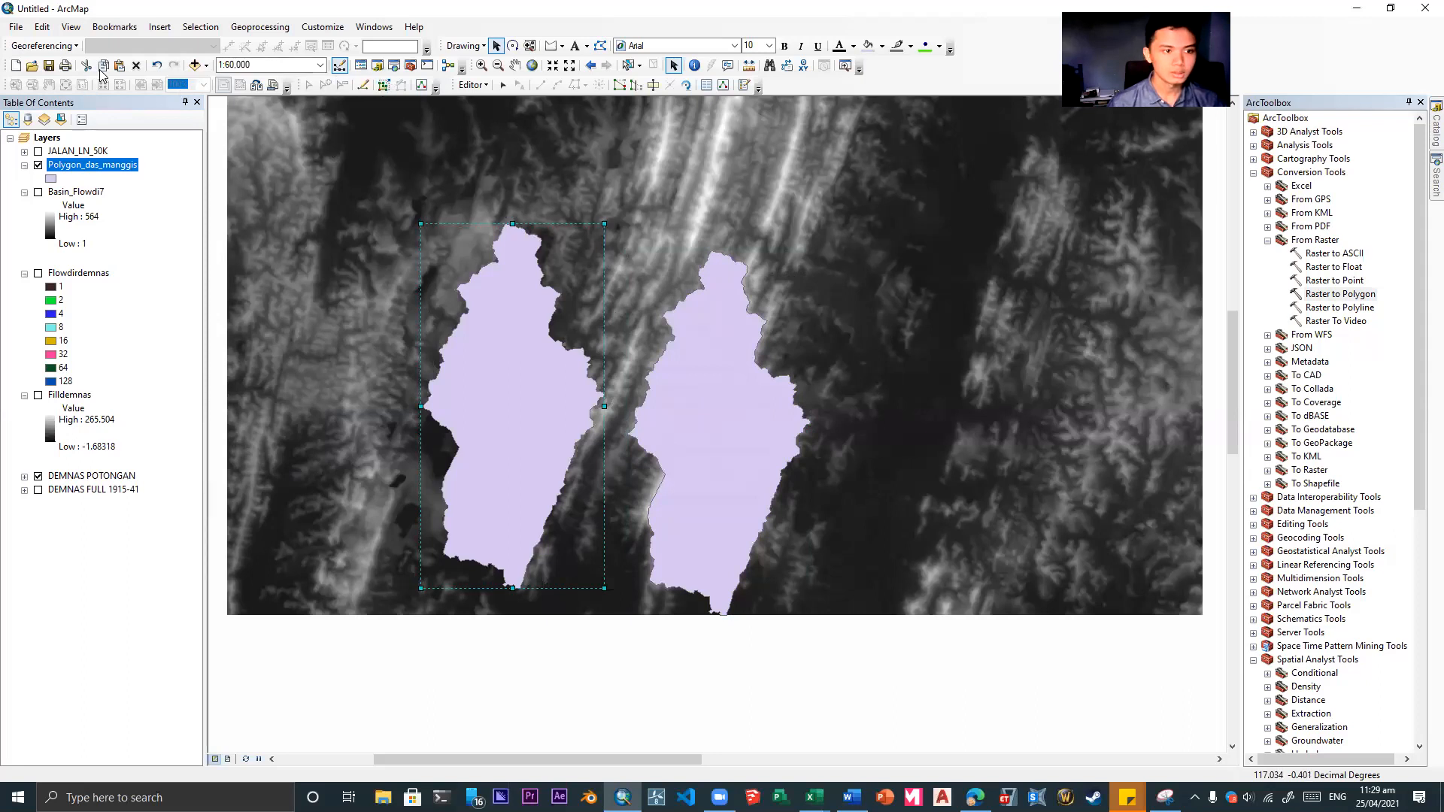
key("Delete")
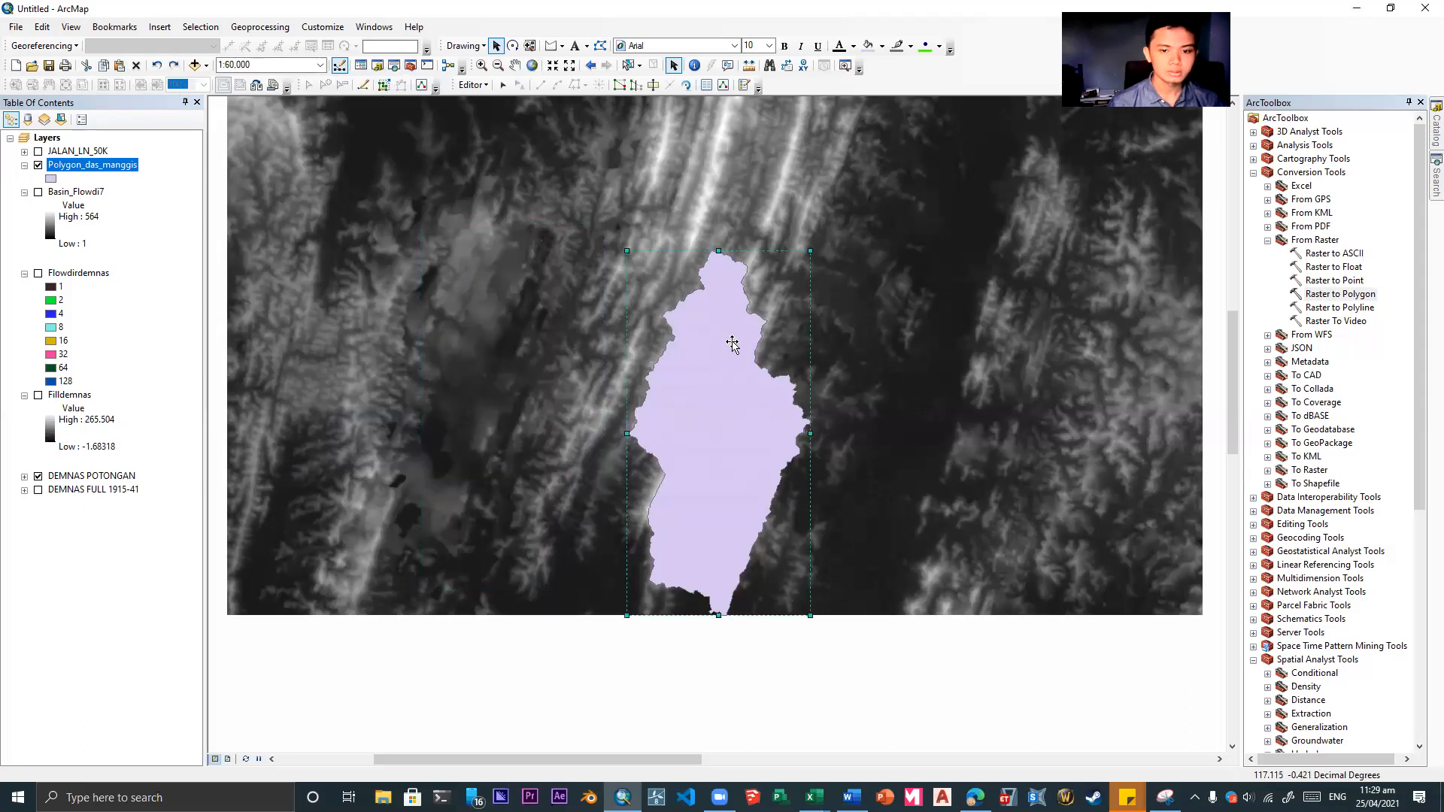
- Hide the Polygon_das_manggis layer and clip the DEMNAS POTONGAN raster to the selected watershed graphic using Image Analysis
left_click(38, 166)
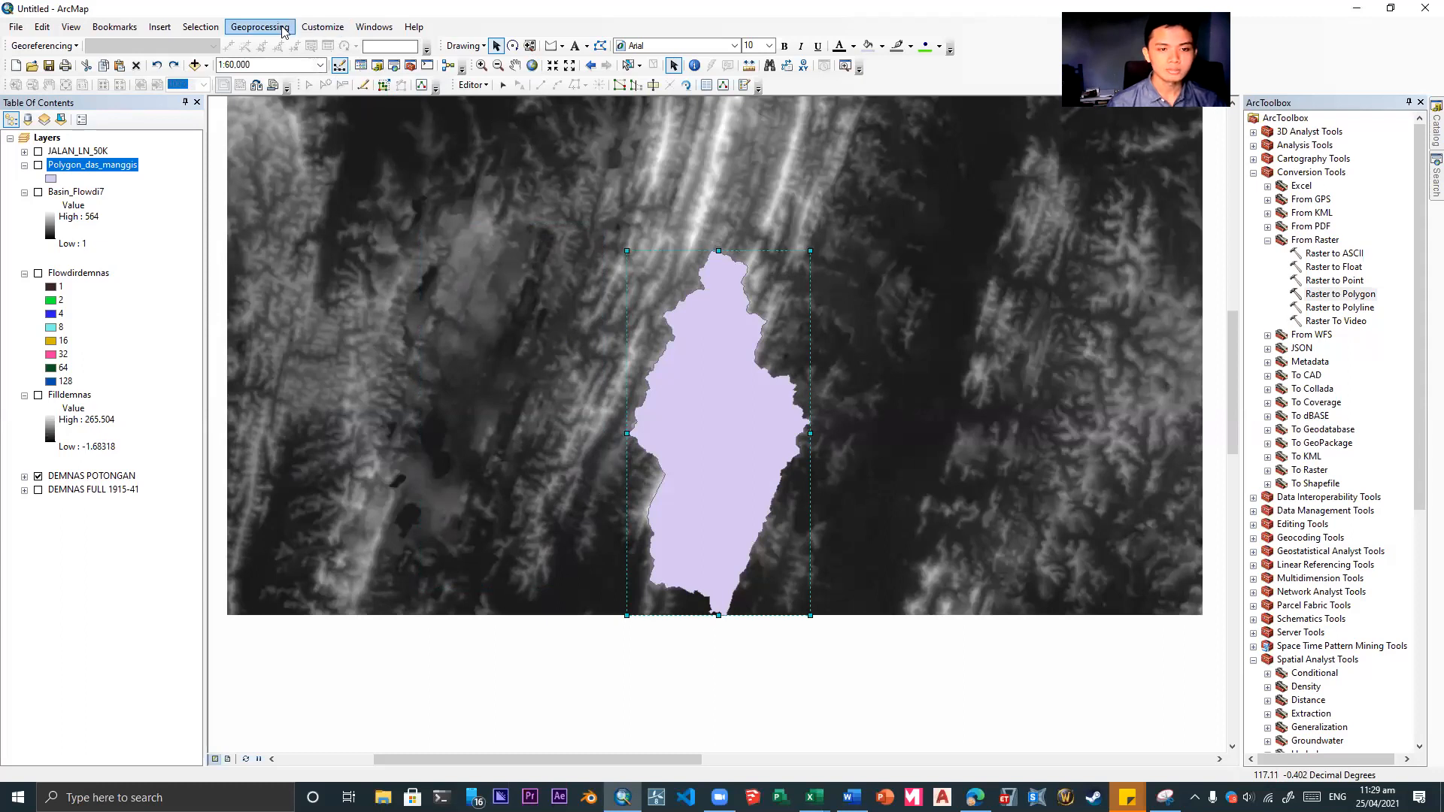
left_click(374, 27)
left_click(398, 146)
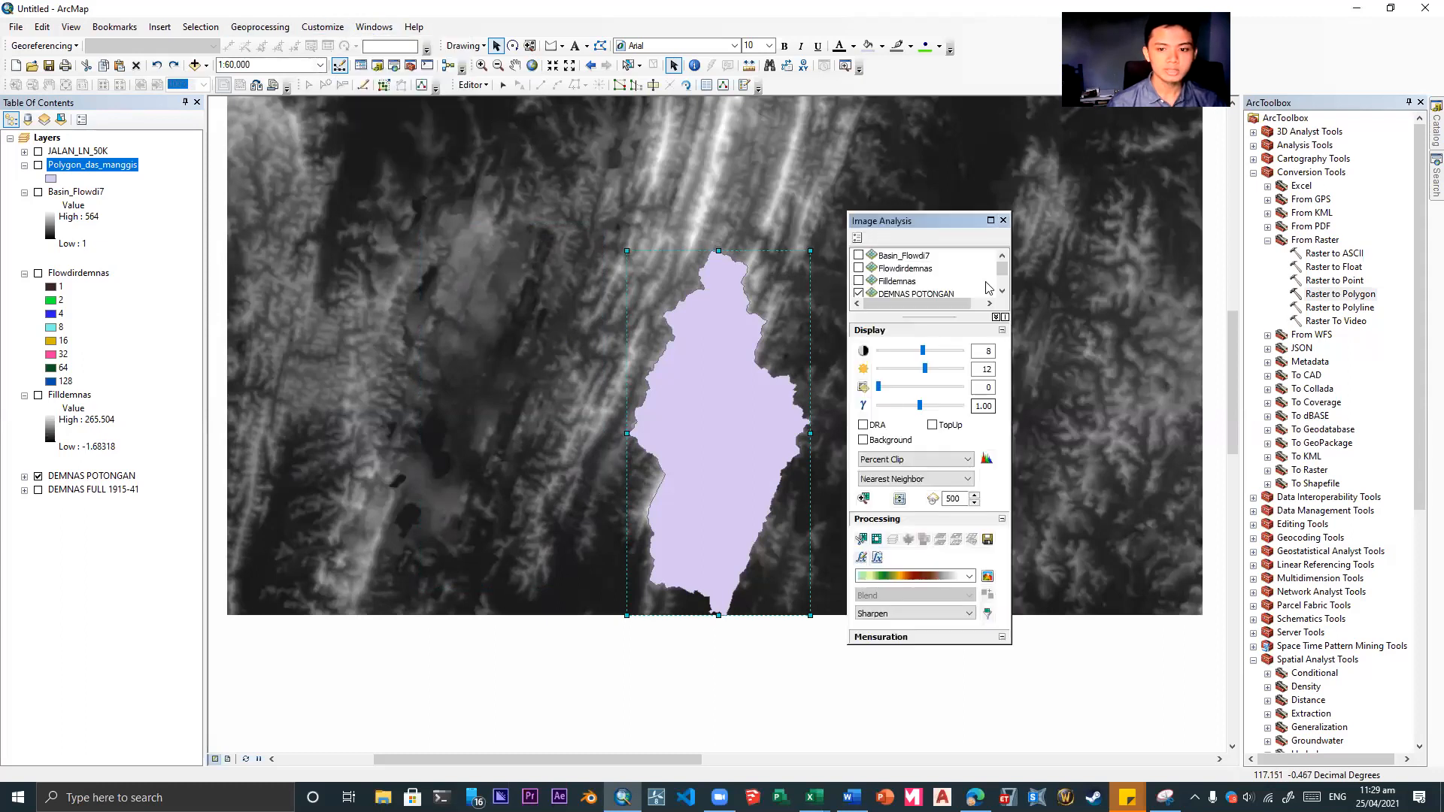
scroll(913, 289, "down", 1)
left_click(916, 269)
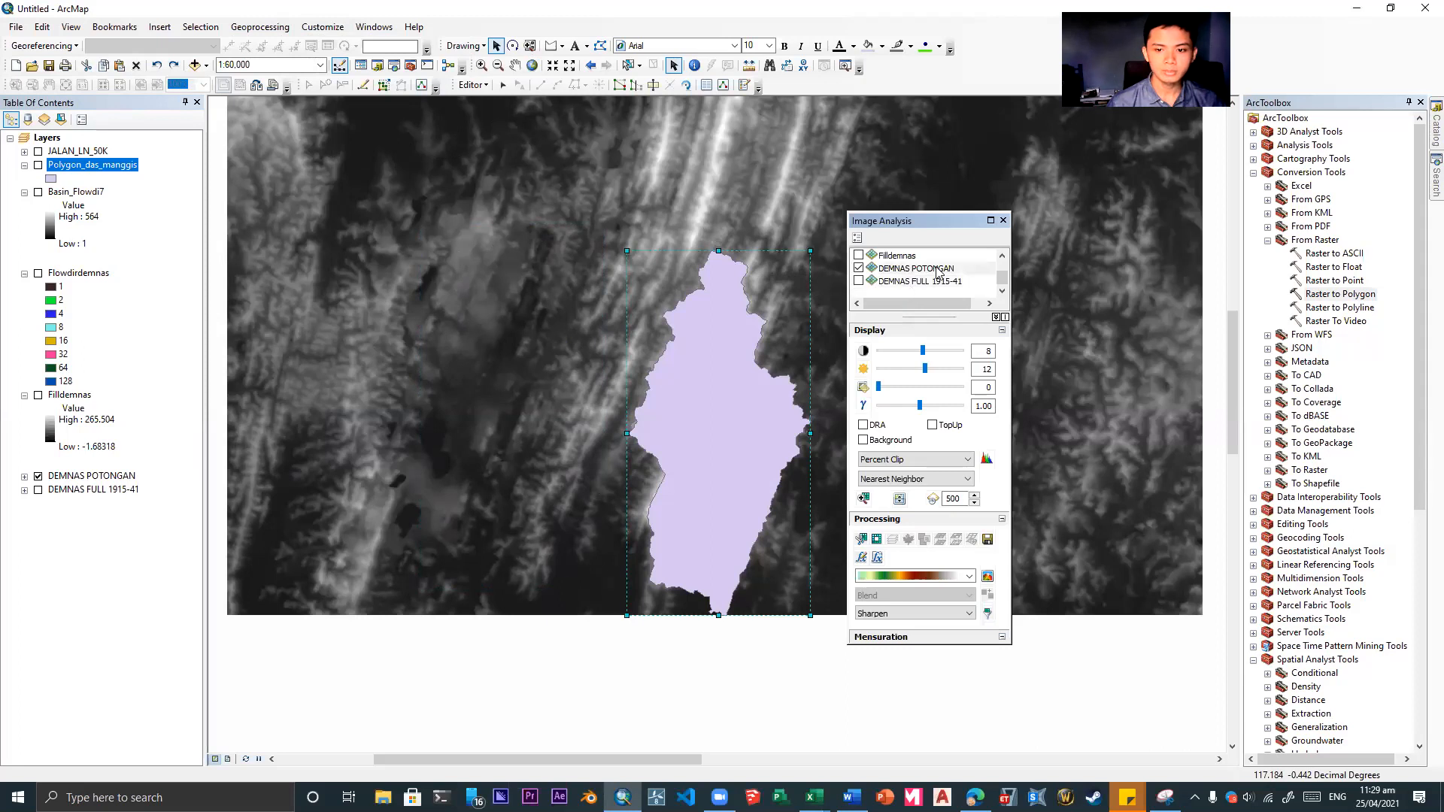
left_click(863, 540)
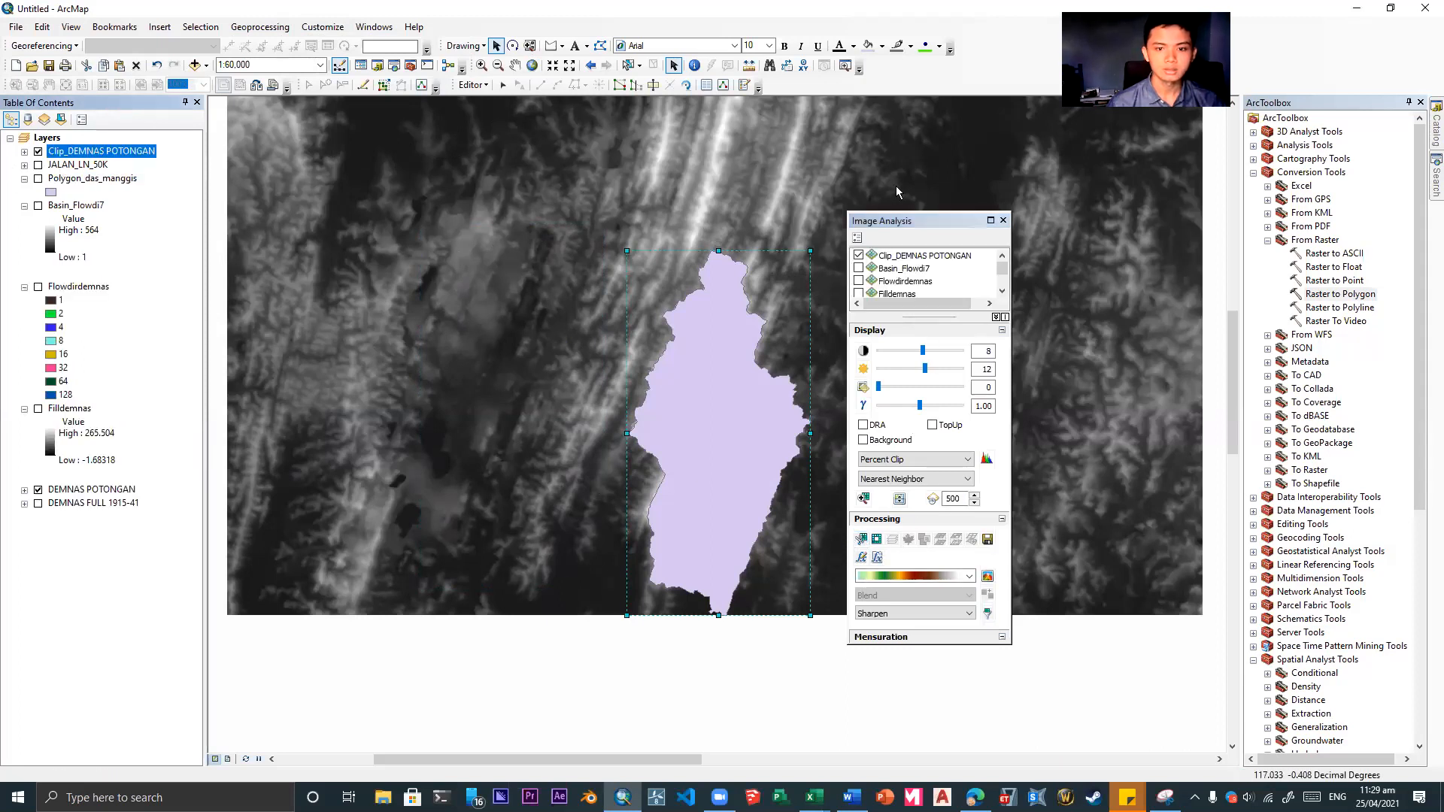
left_click(1003, 220)
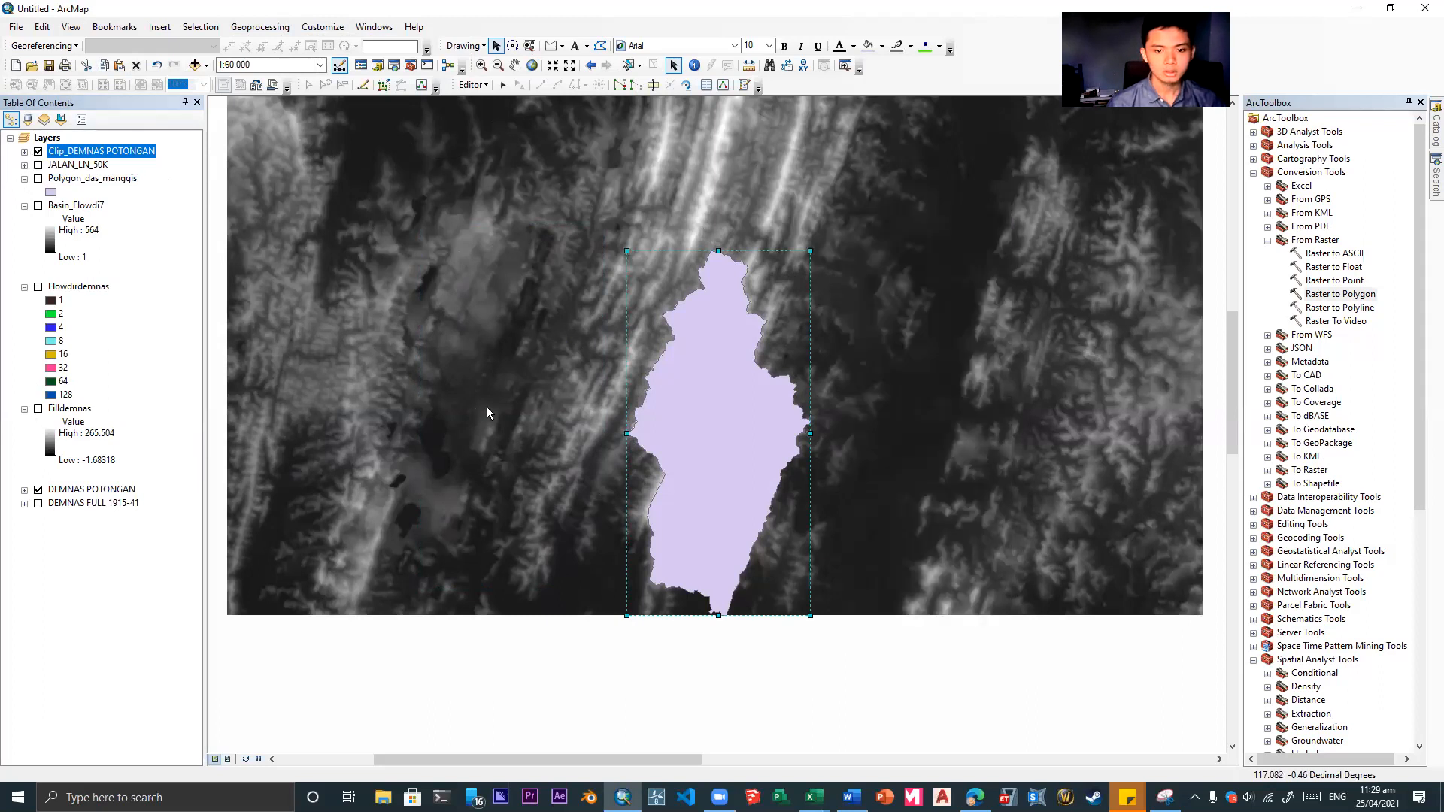
- Hide the DEMNAS POTONGAN layer and delete the watershed graphic covering the clipped raster
scroll(492, 415, "down", 1)
scroll(492, 415, "down", 5)
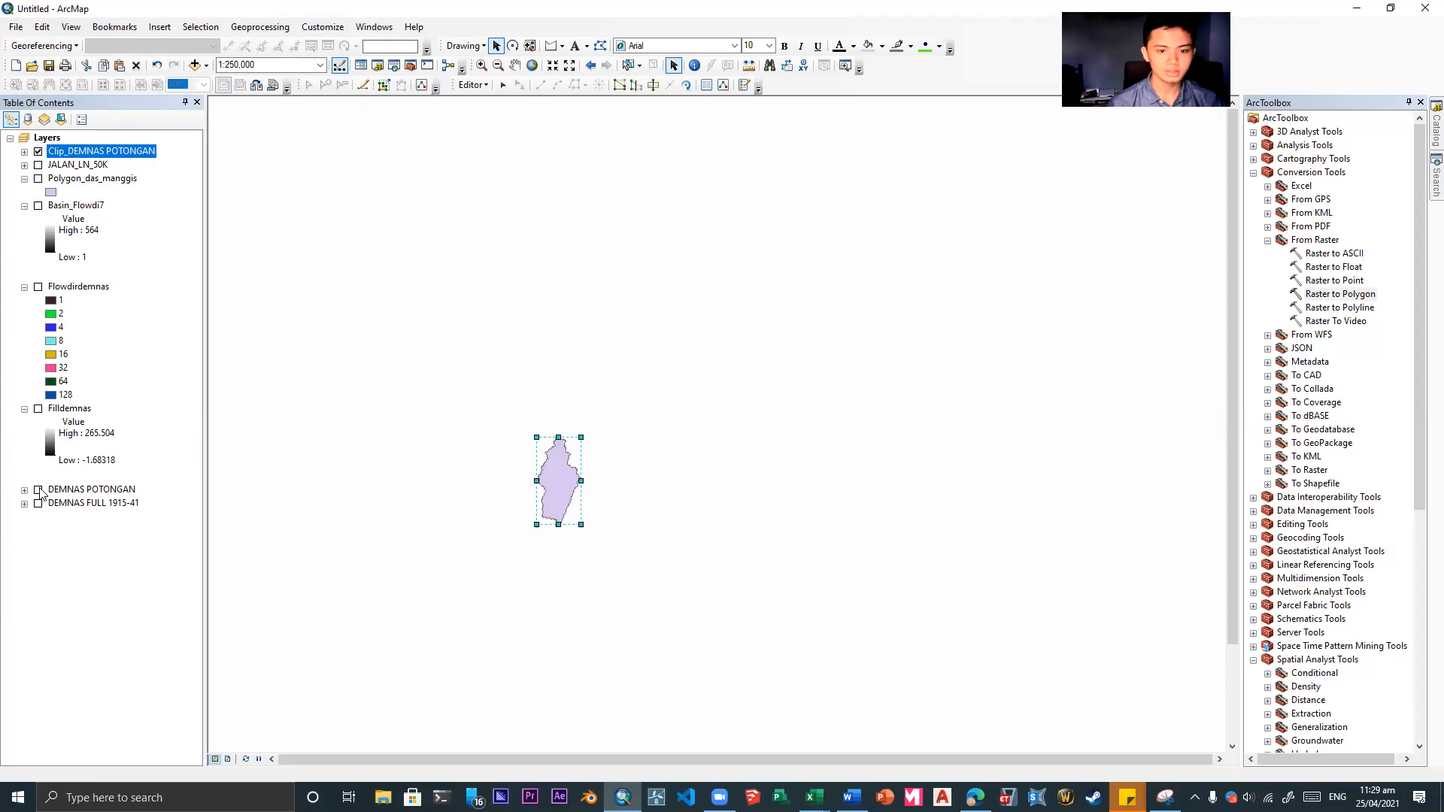
left_click_drag(549, 468, 715, 459)
key("ctrl+z")
left_click_drag(458, 426, 509, 437)
scroll(617, 505, "up", 1)
left_click(689, 485)
left_click(622, 461)
key("Delete")
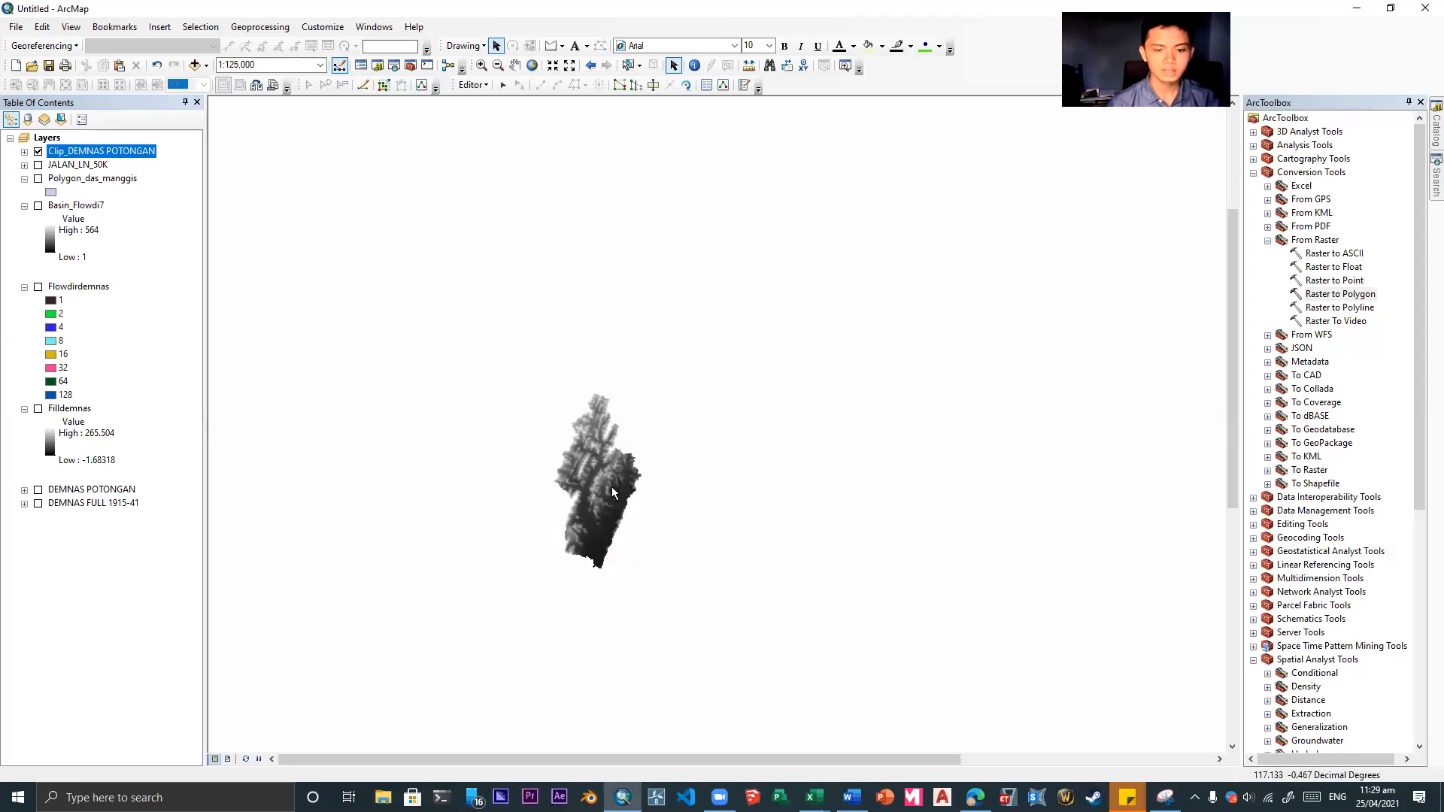
- Show the JALAN_LN_50K road layer and place it above Clip_DEMNAS POTONGAN in the layer order
left_click_drag(678, 278, 695, 303)
left_click_drag(574, 540, 584, 461)
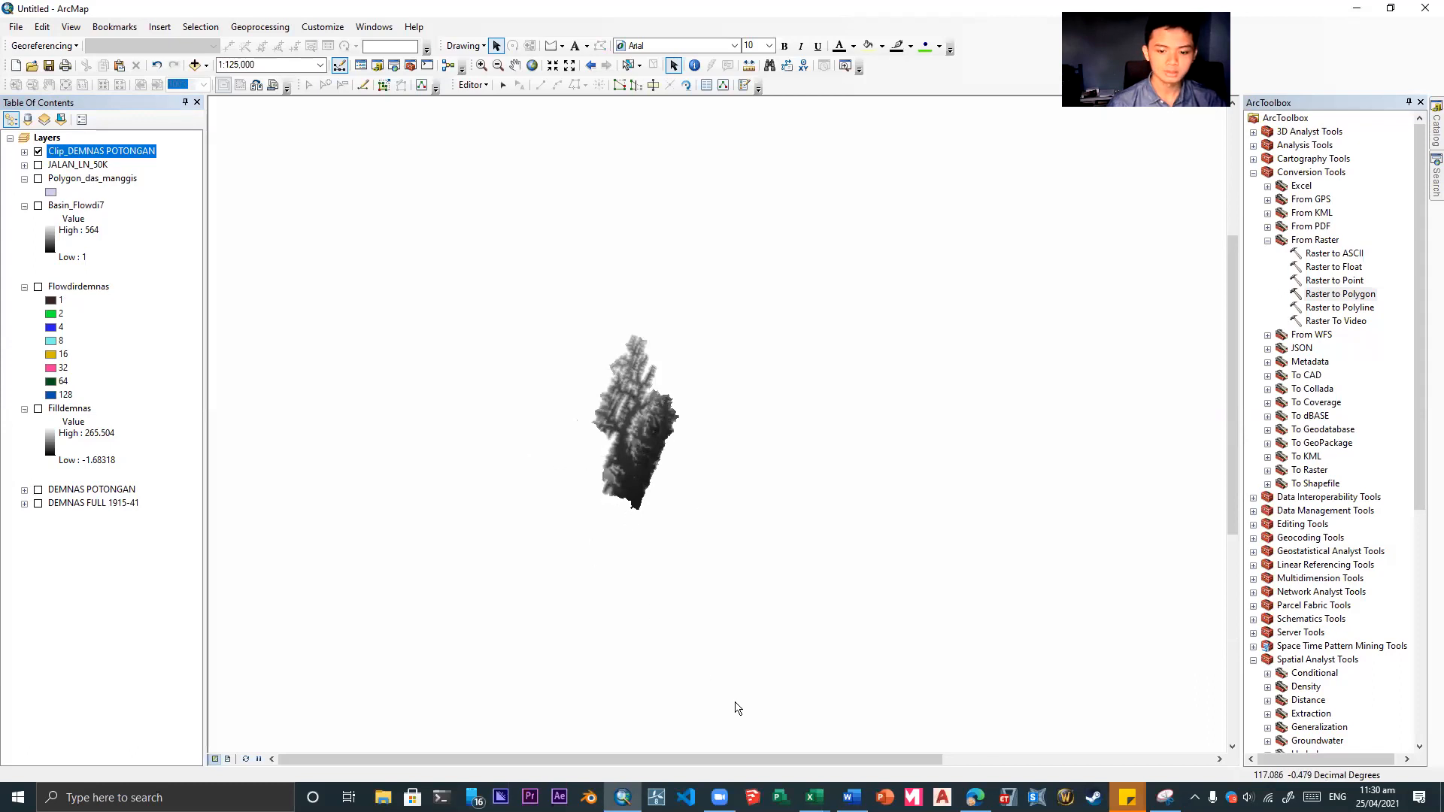
scroll(680, 436, "up", 2)
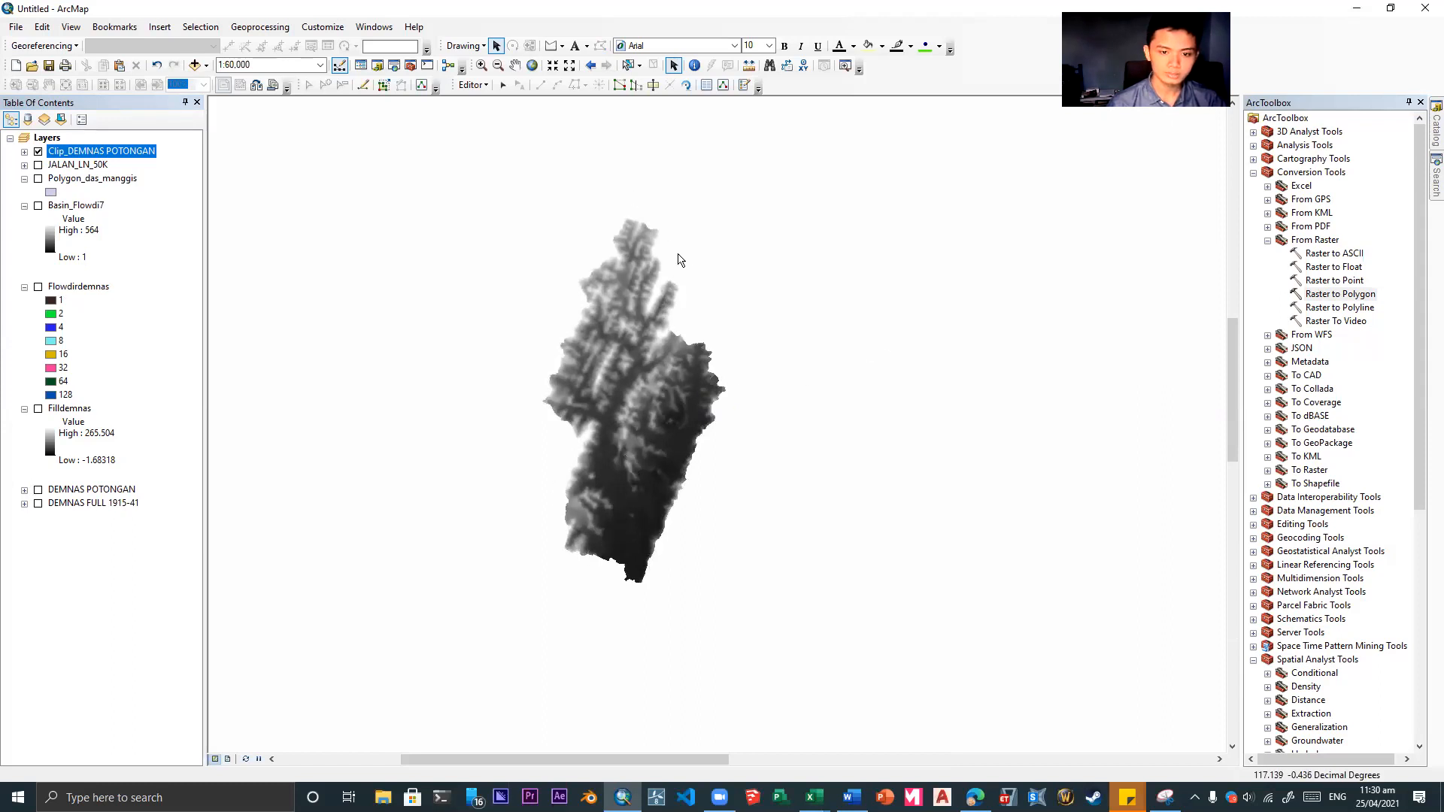
scroll(639, 398, "up", 2)
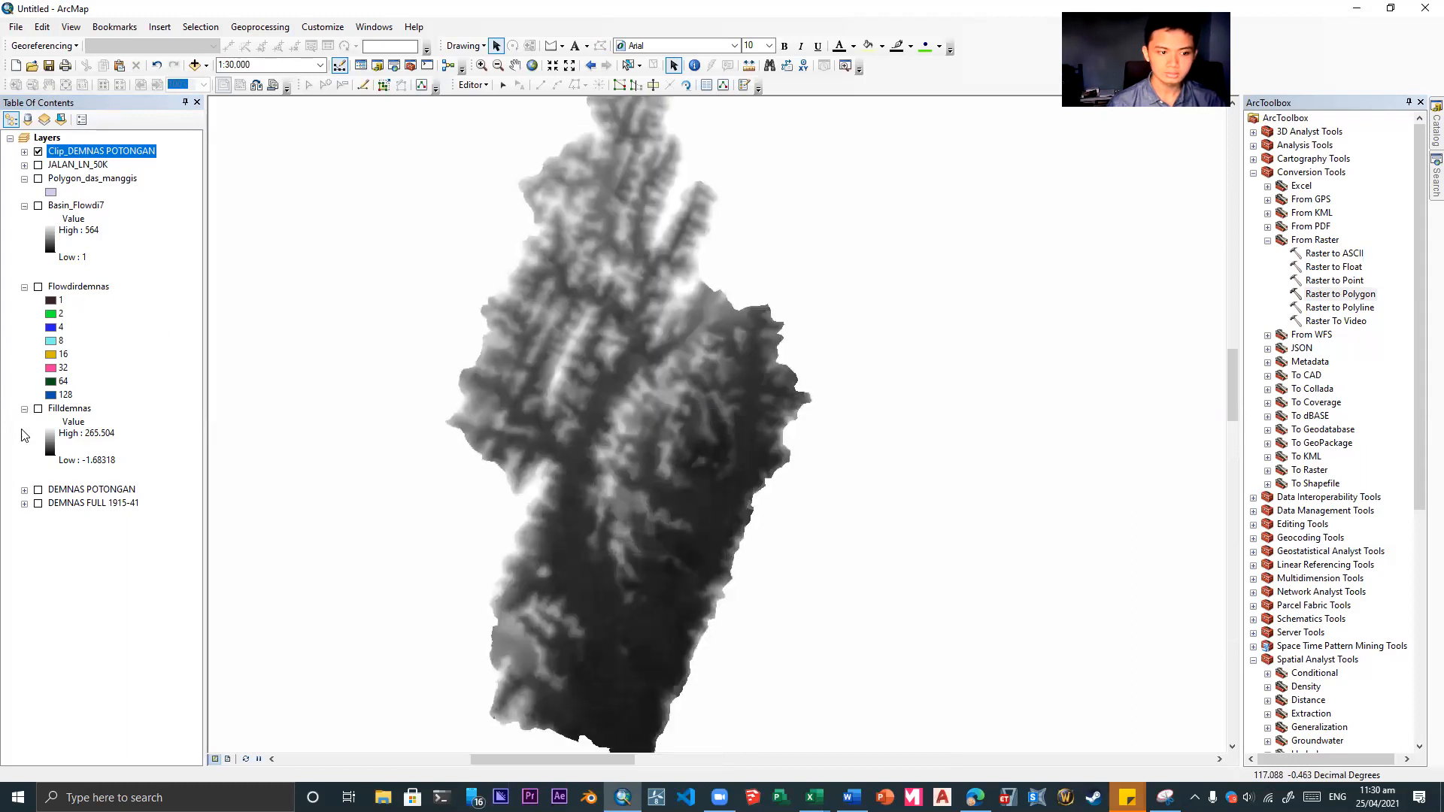
left_click(38, 165)
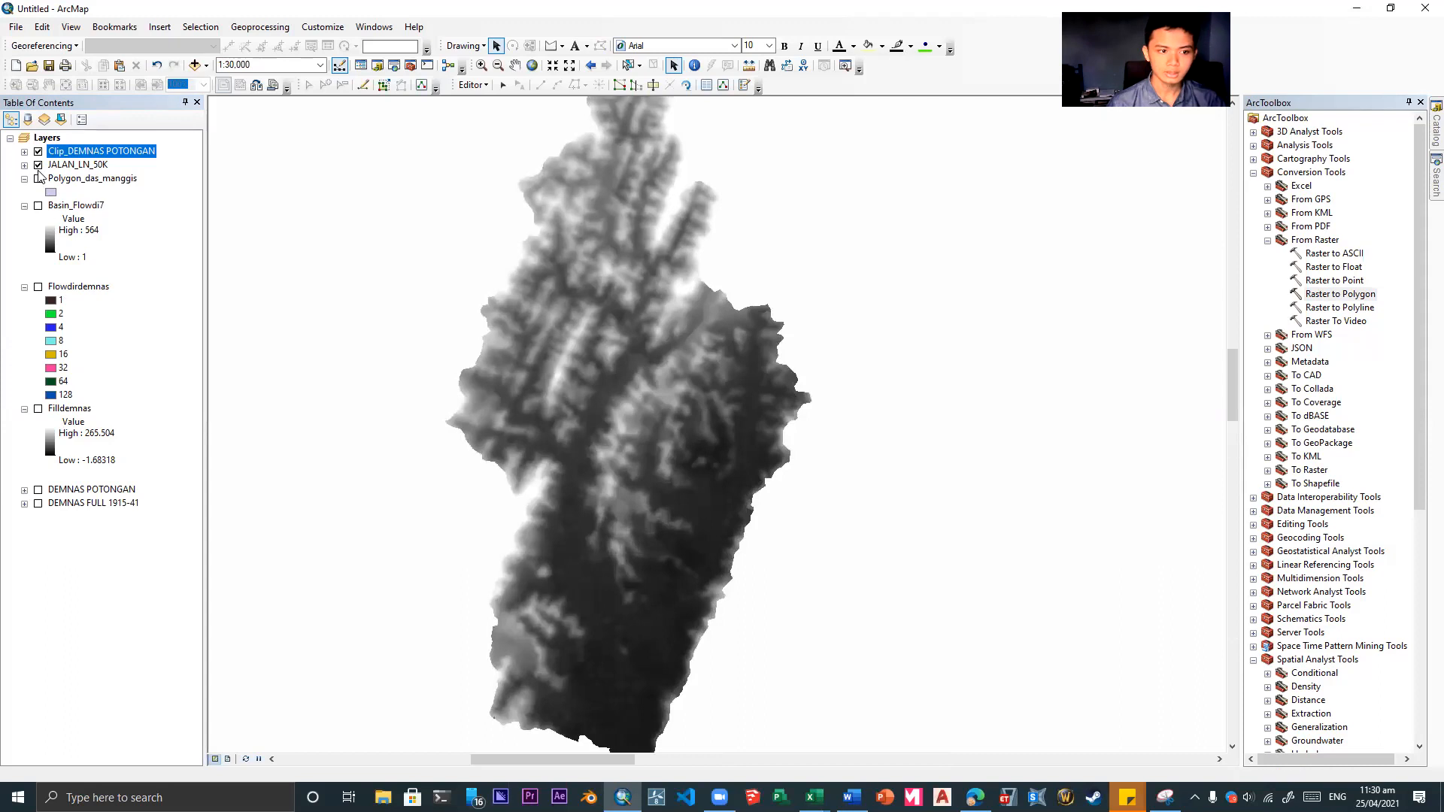
left_click_drag(638, 639, 604, 424)
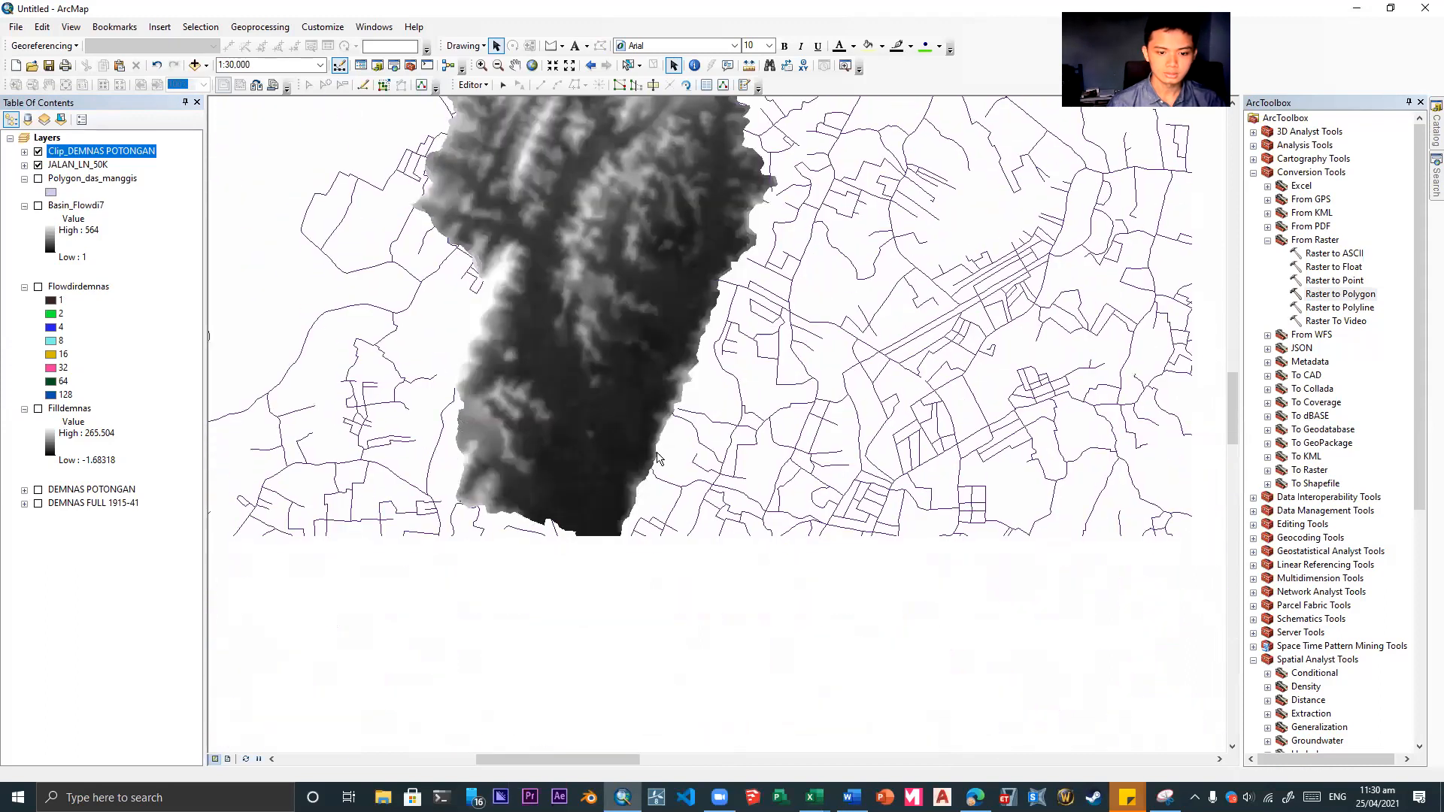
scroll(651, 538, "down", 3)
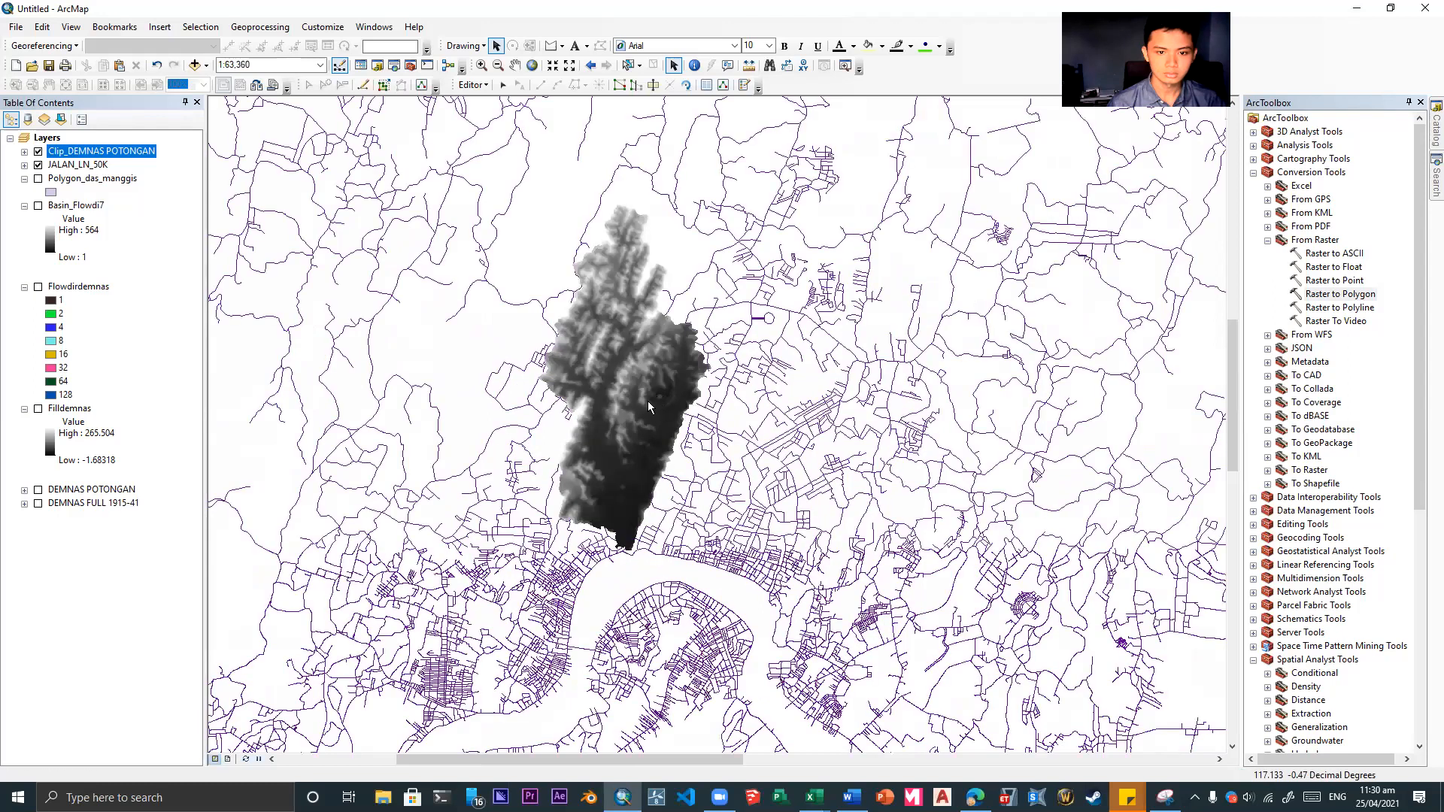
scroll(686, 515, "up", 4)
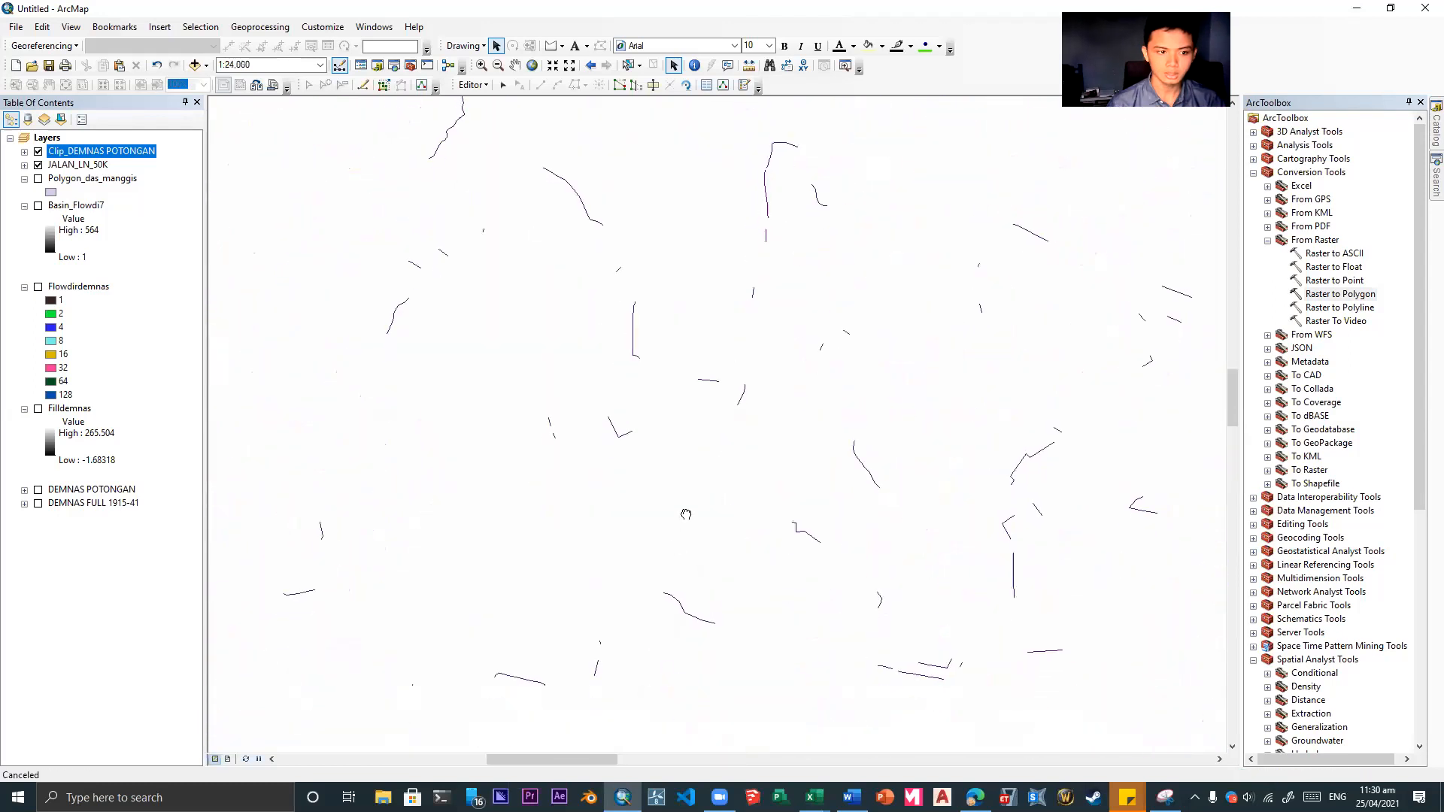
left_click_drag(77, 167, 76, 145)
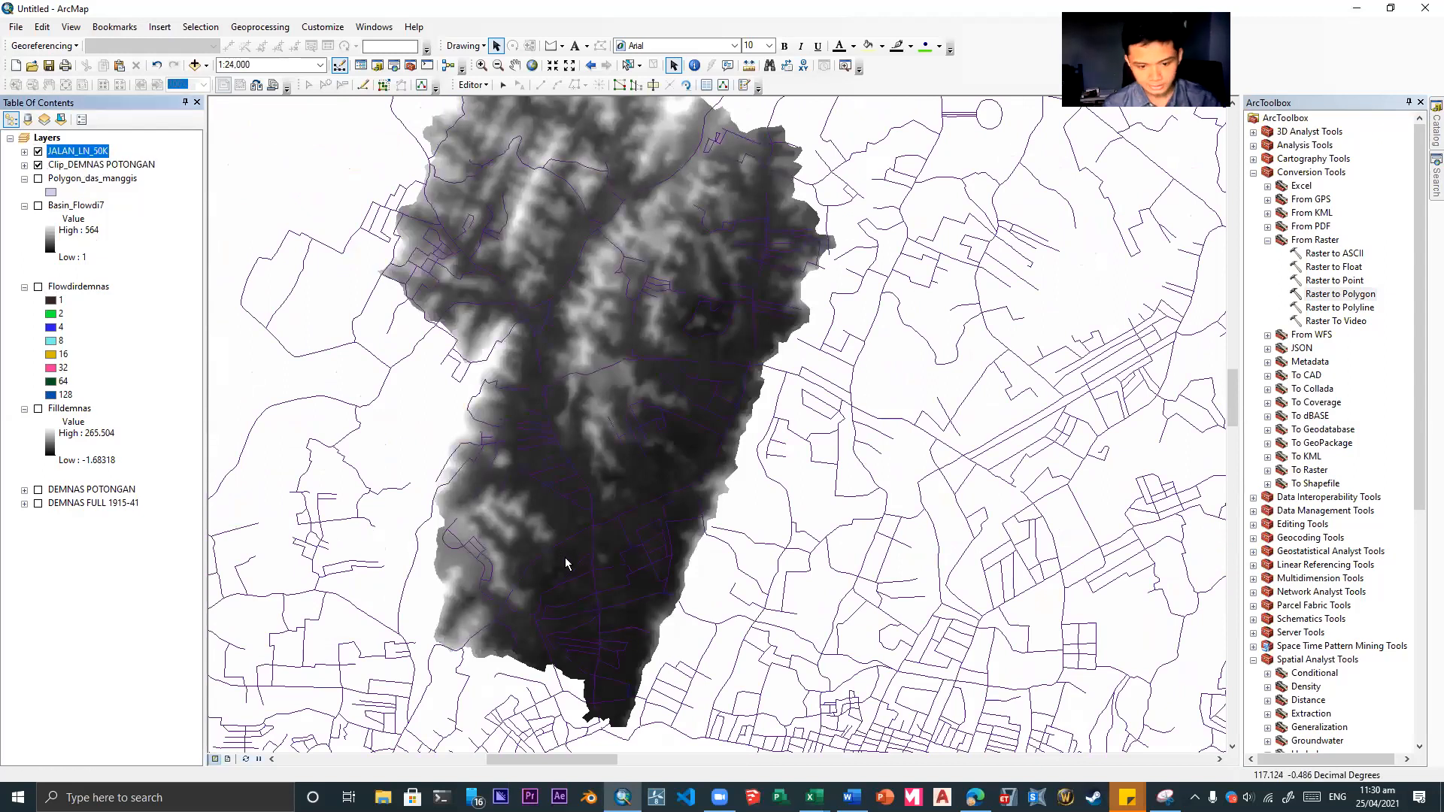
scroll(567, 519, "down", 3)
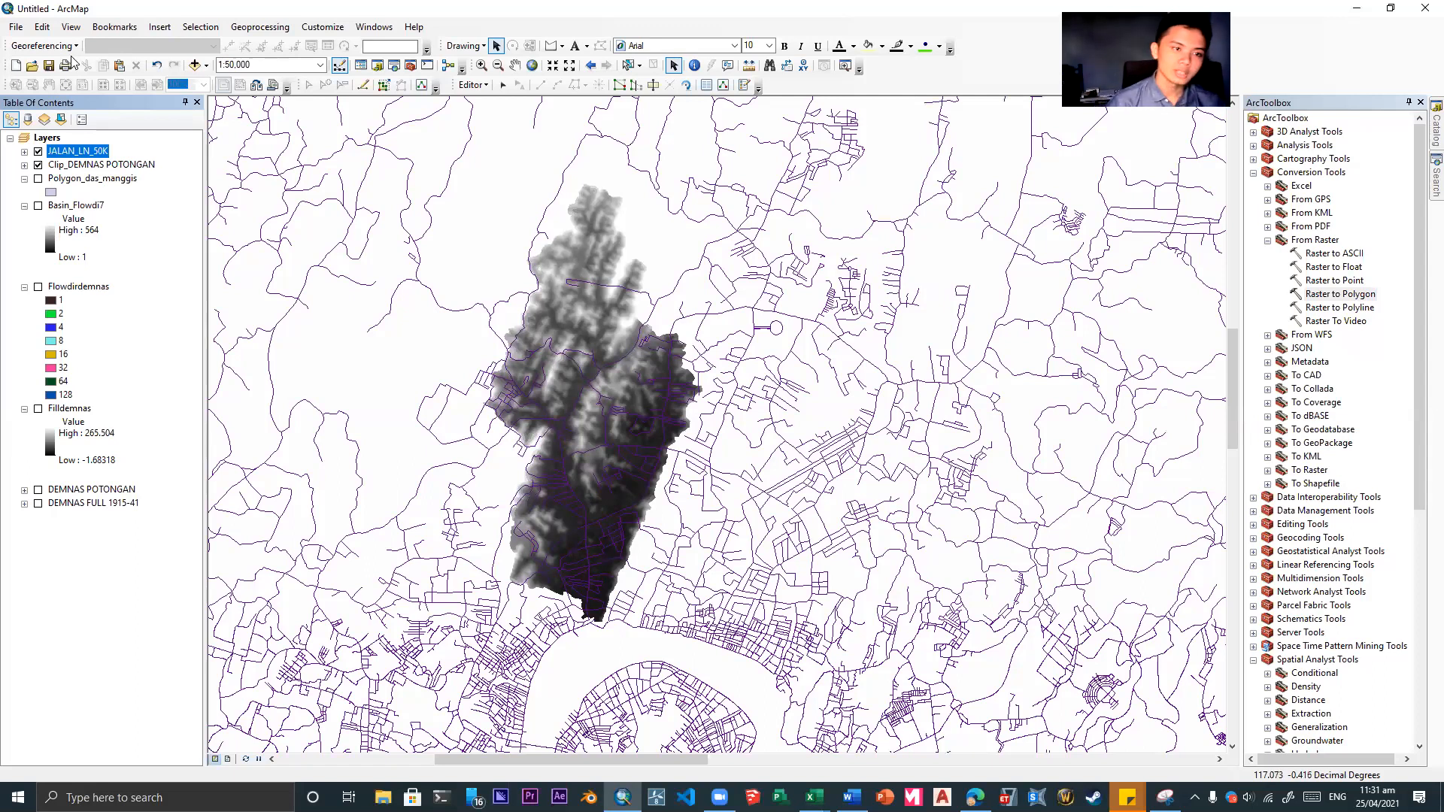
- Add PEMUKIMAN_AR_50K.shp from the Pelatihan ARCGIS - FAK TEKNIK\KOTASAMARINDA folder to the map, and hide the added layer
left_click(197, 64)
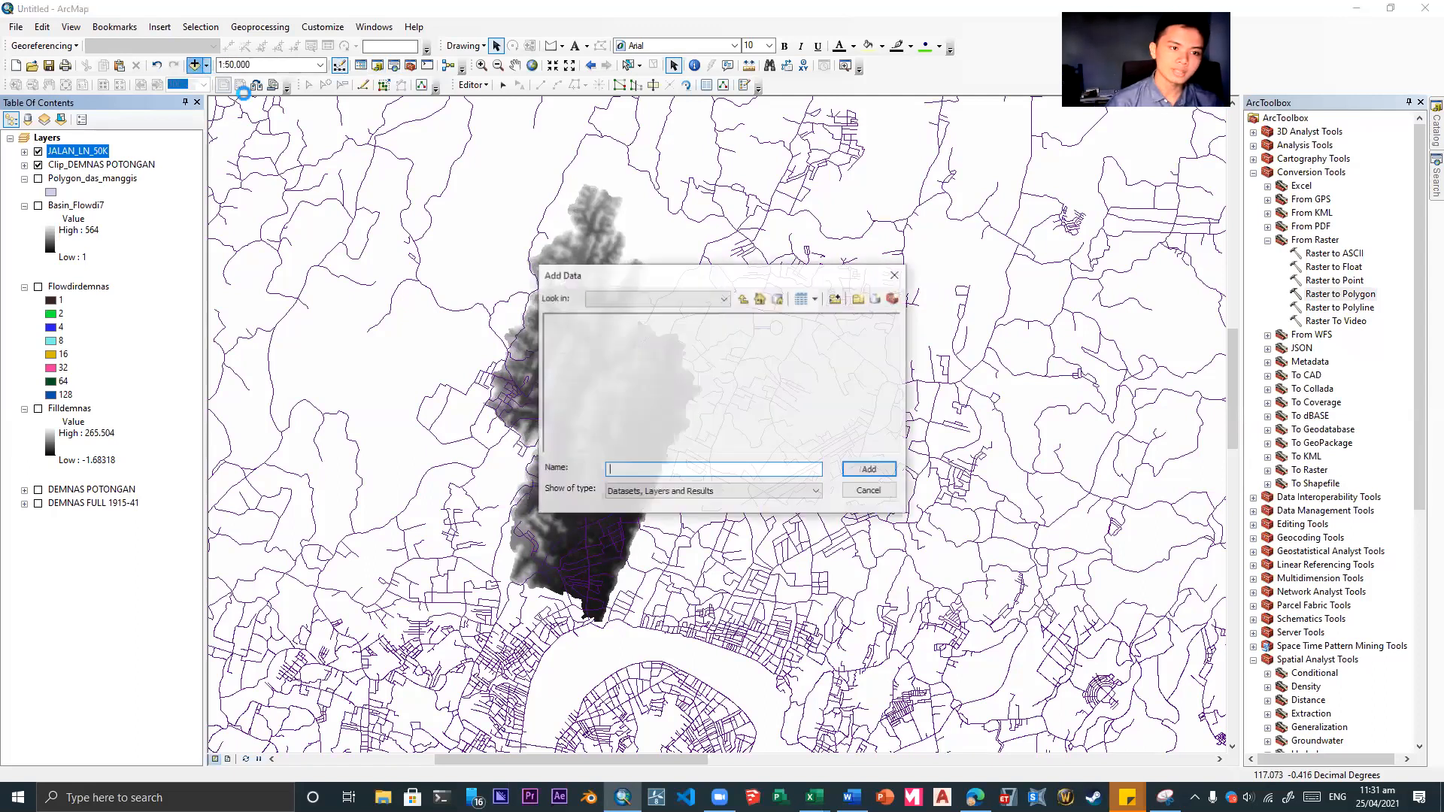
left_click(896, 275)
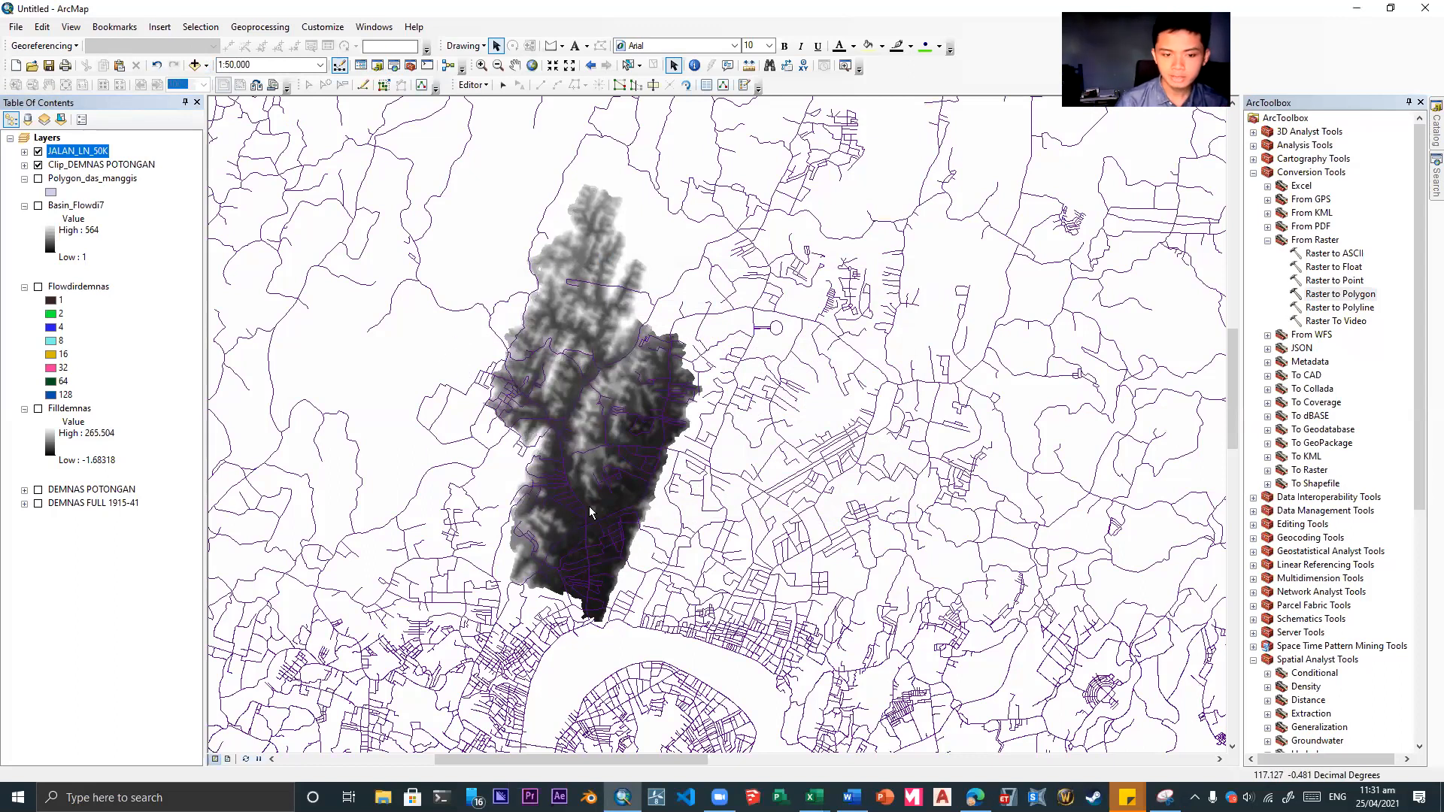
left_click(196, 64)
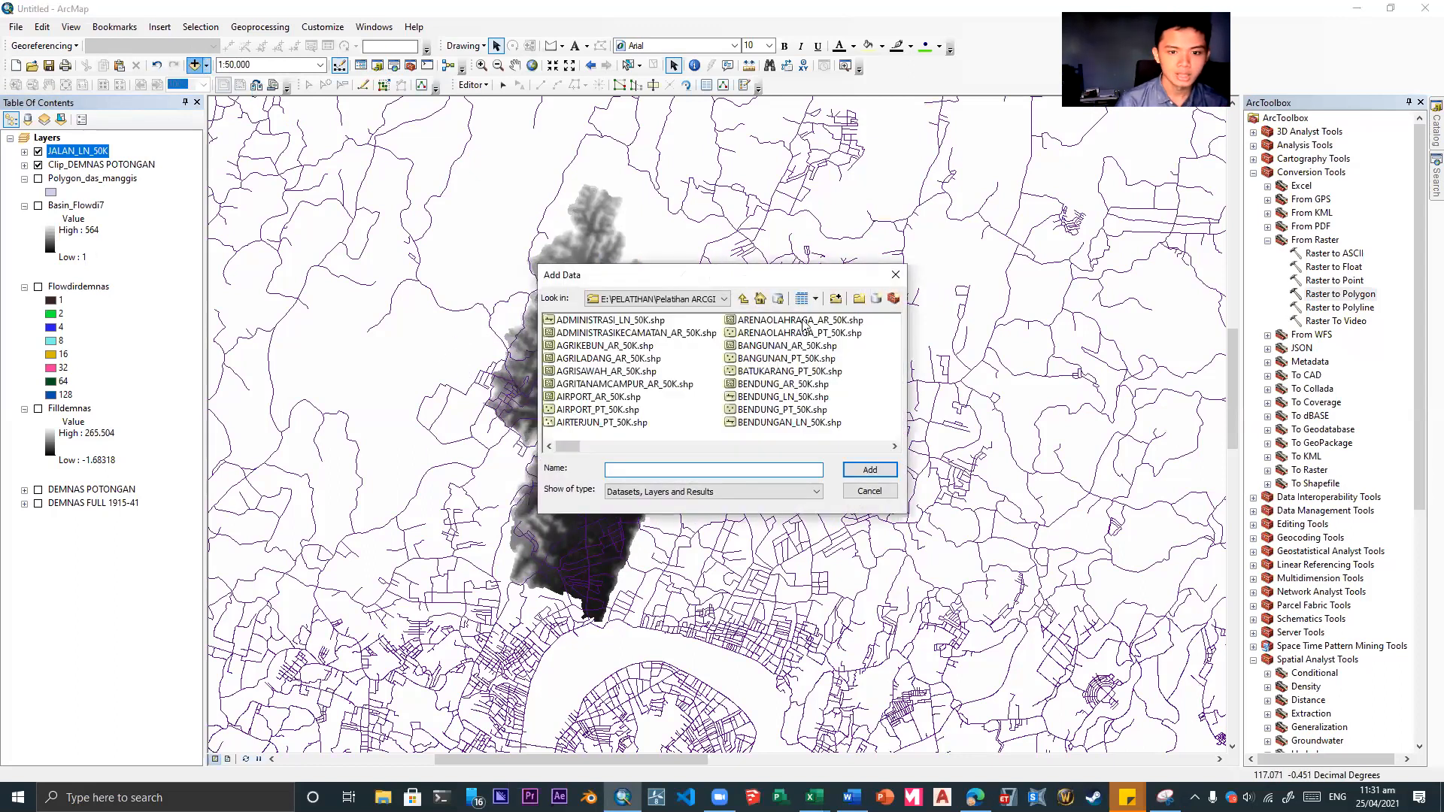
left_click(674, 299)
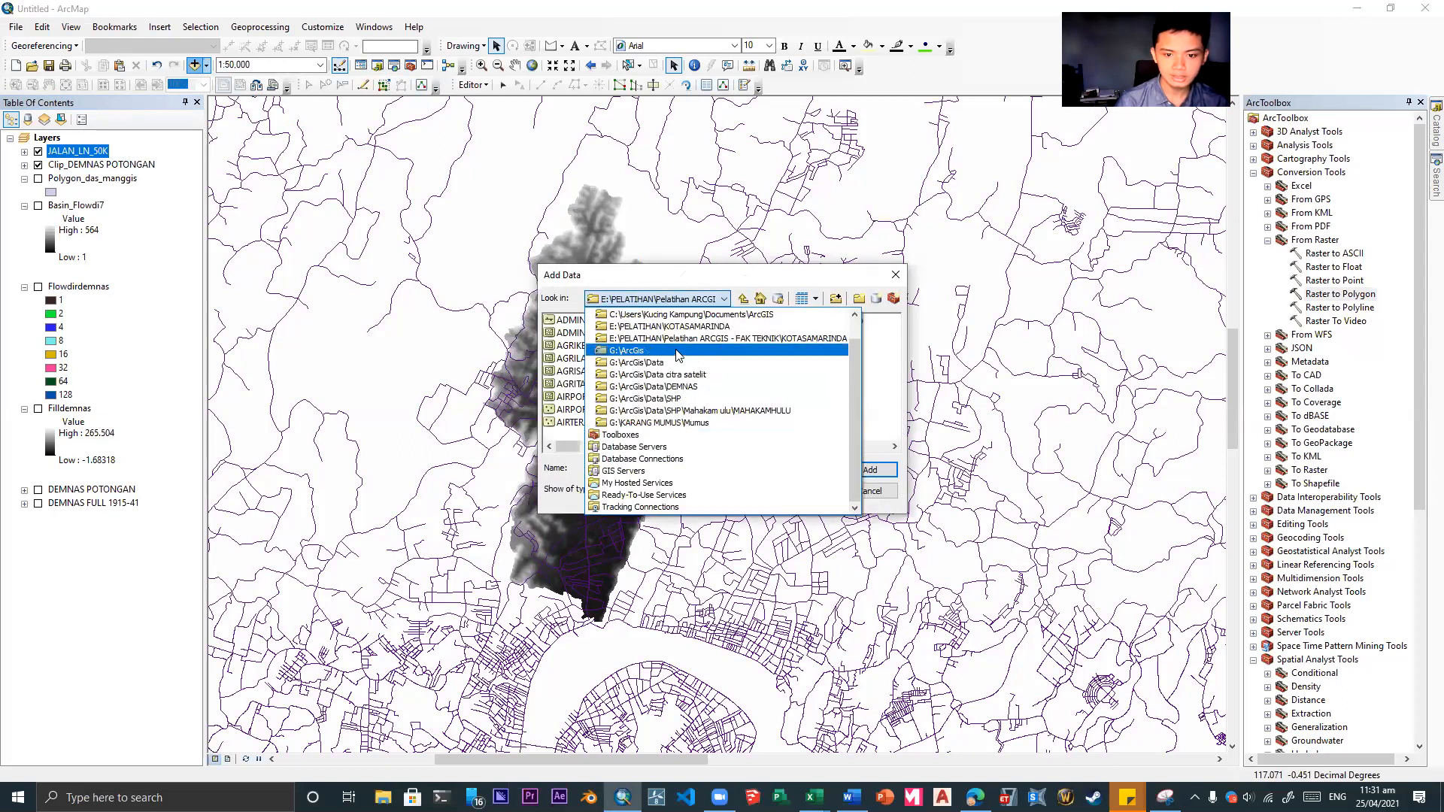
left_click(736, 339)
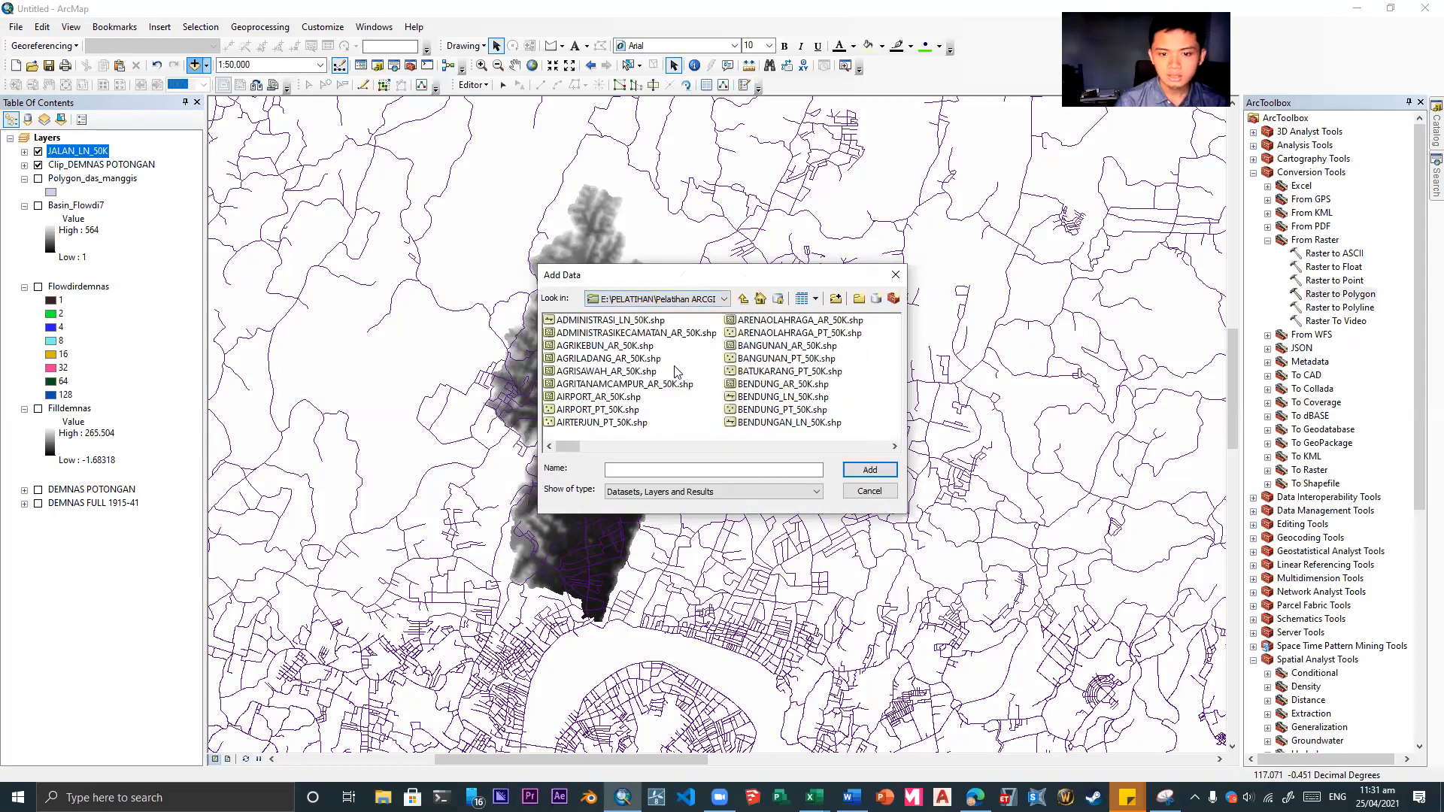
scroll(684, 451, "down", 2)
scroll(684, 457, "down", 3)
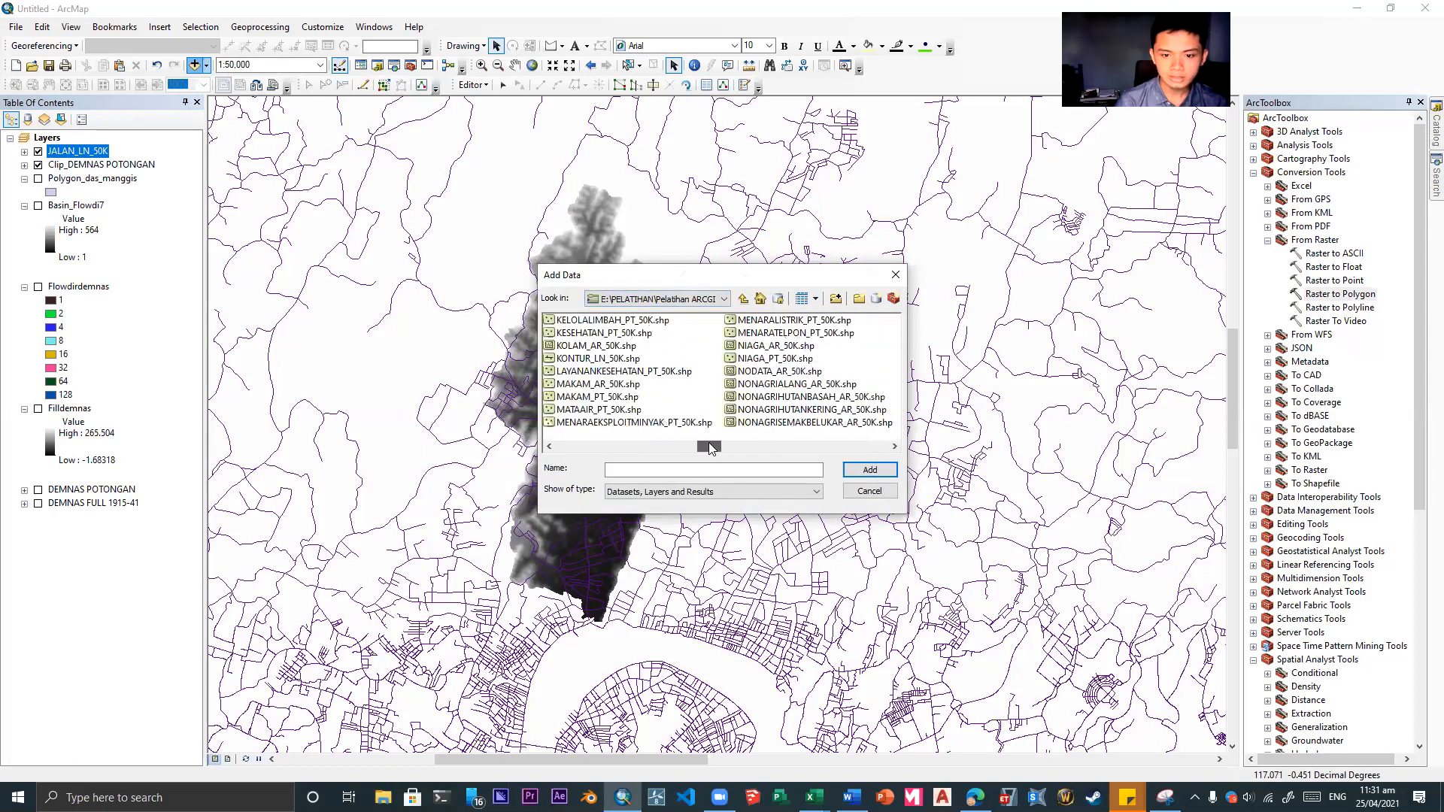
left_click(594, 359)
scroll(600, 416, "down", 2)
scroll(600, 416, "down", 3)
left_click(611, 359)
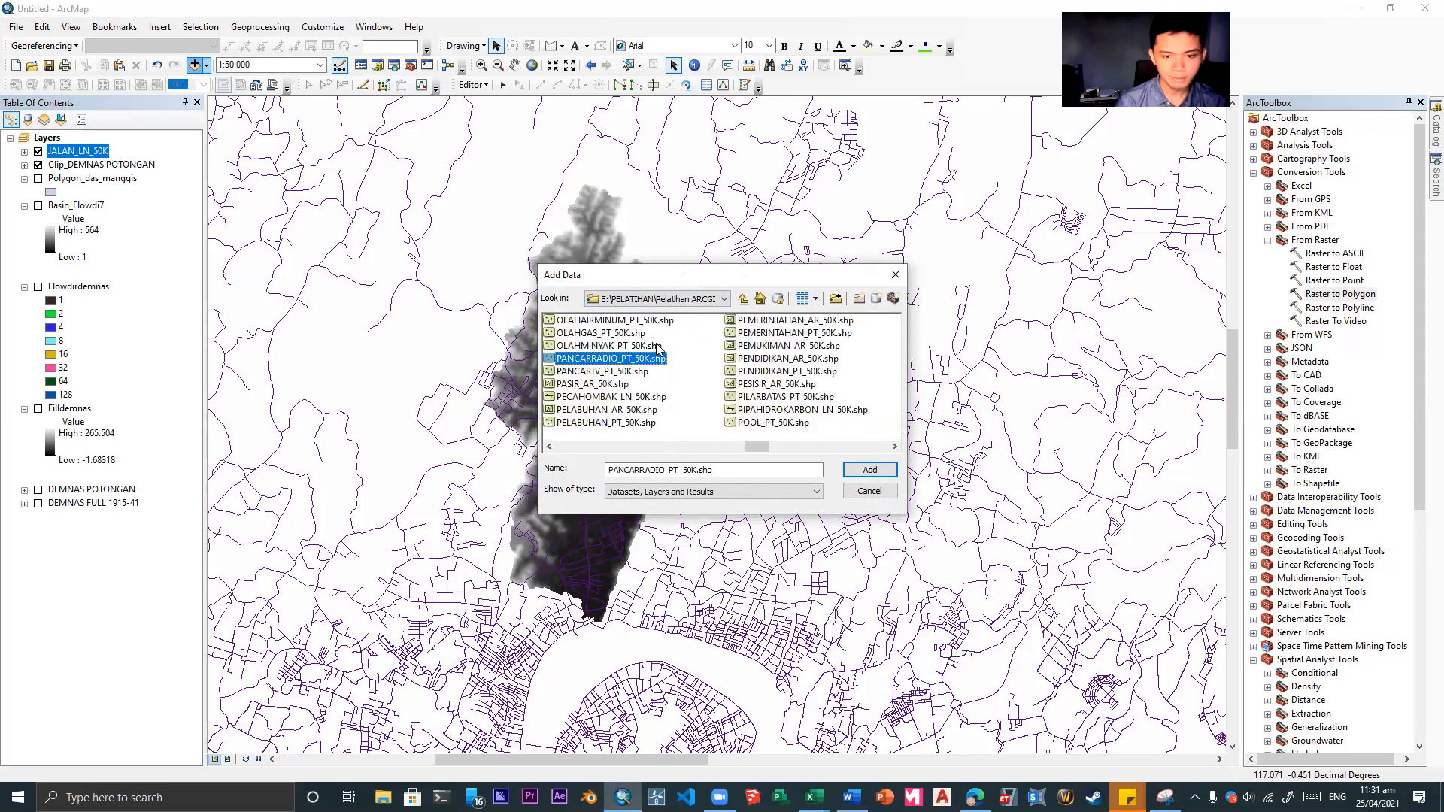
left_click(794, 348)
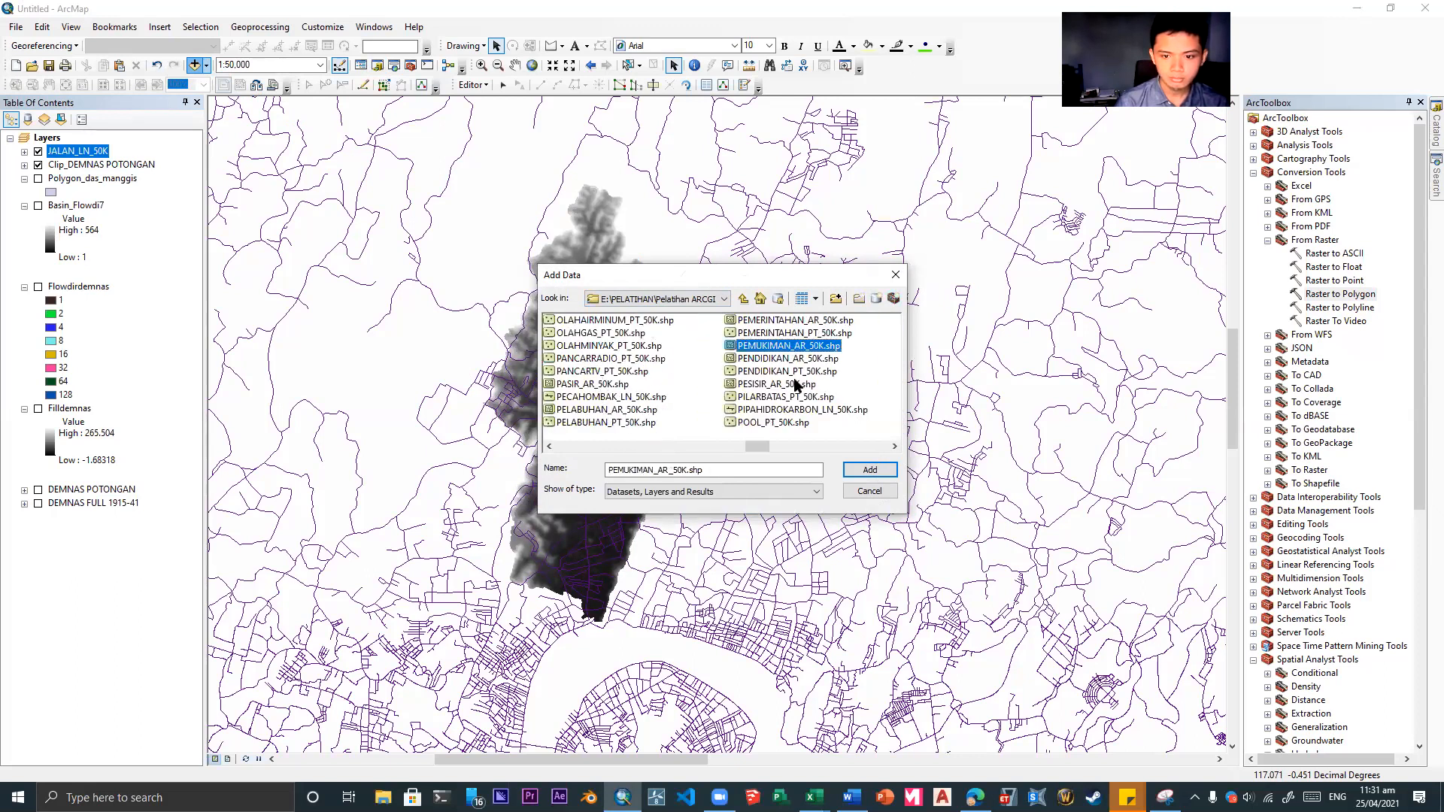
left_click(869, 467)
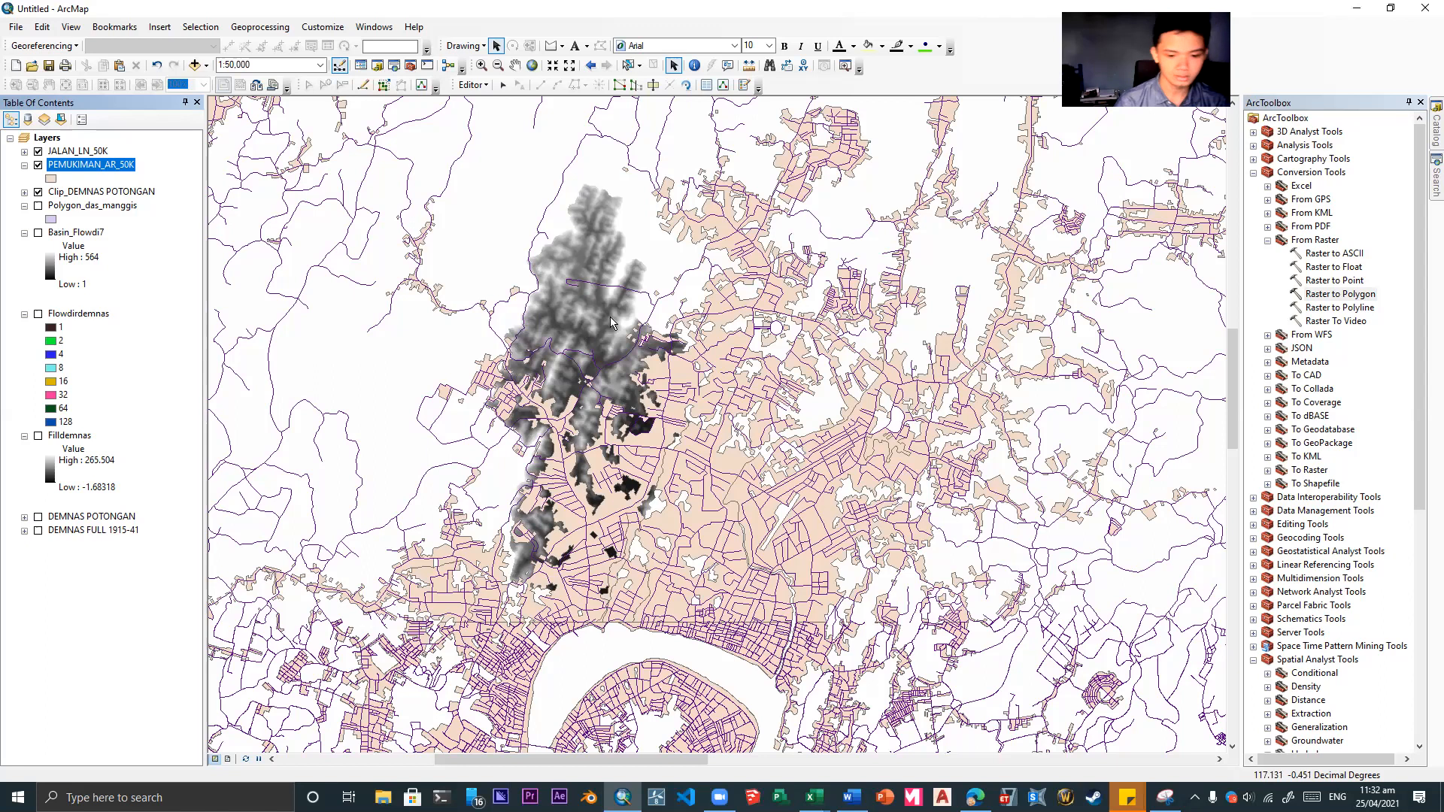
left_click(39, 166)
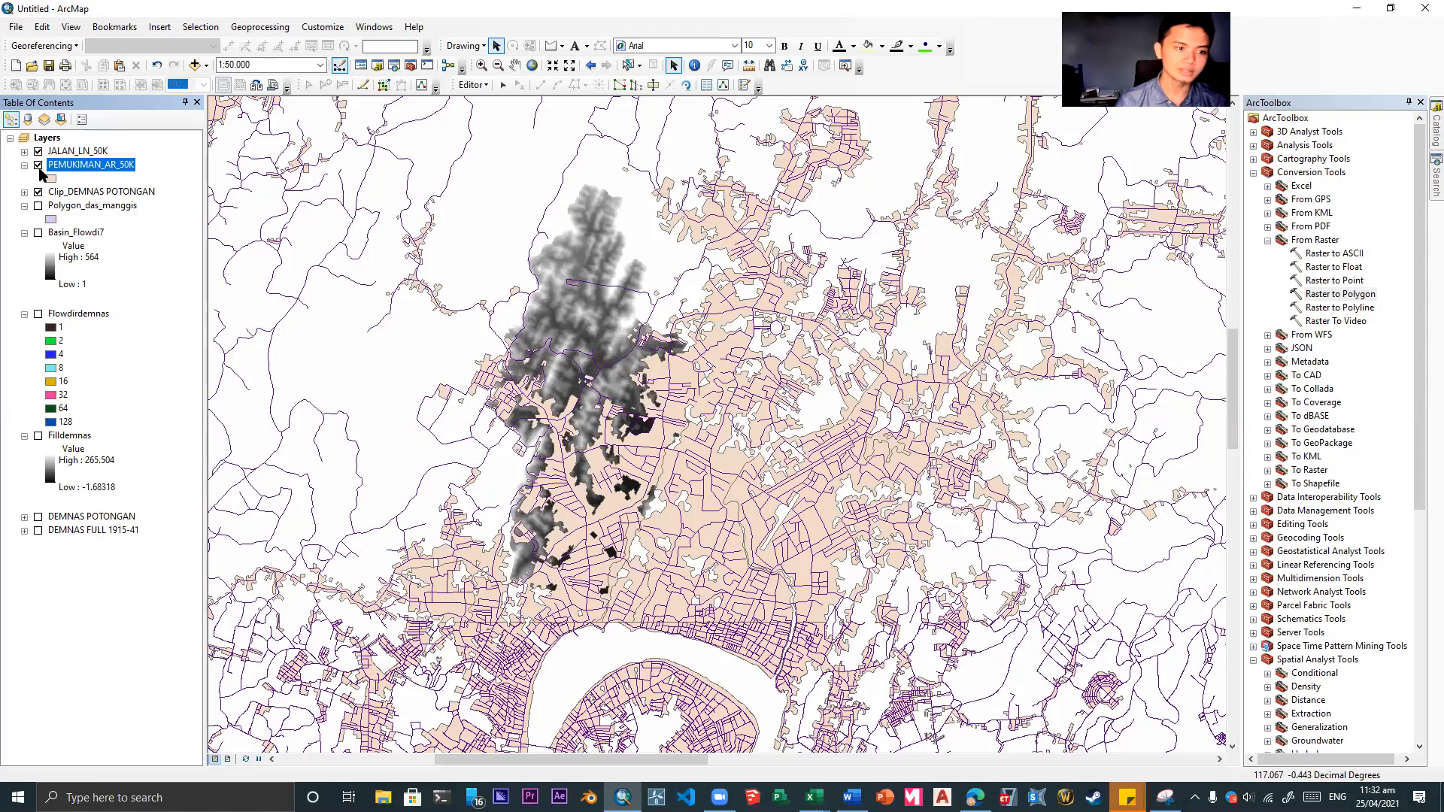
left_click(38, 165)
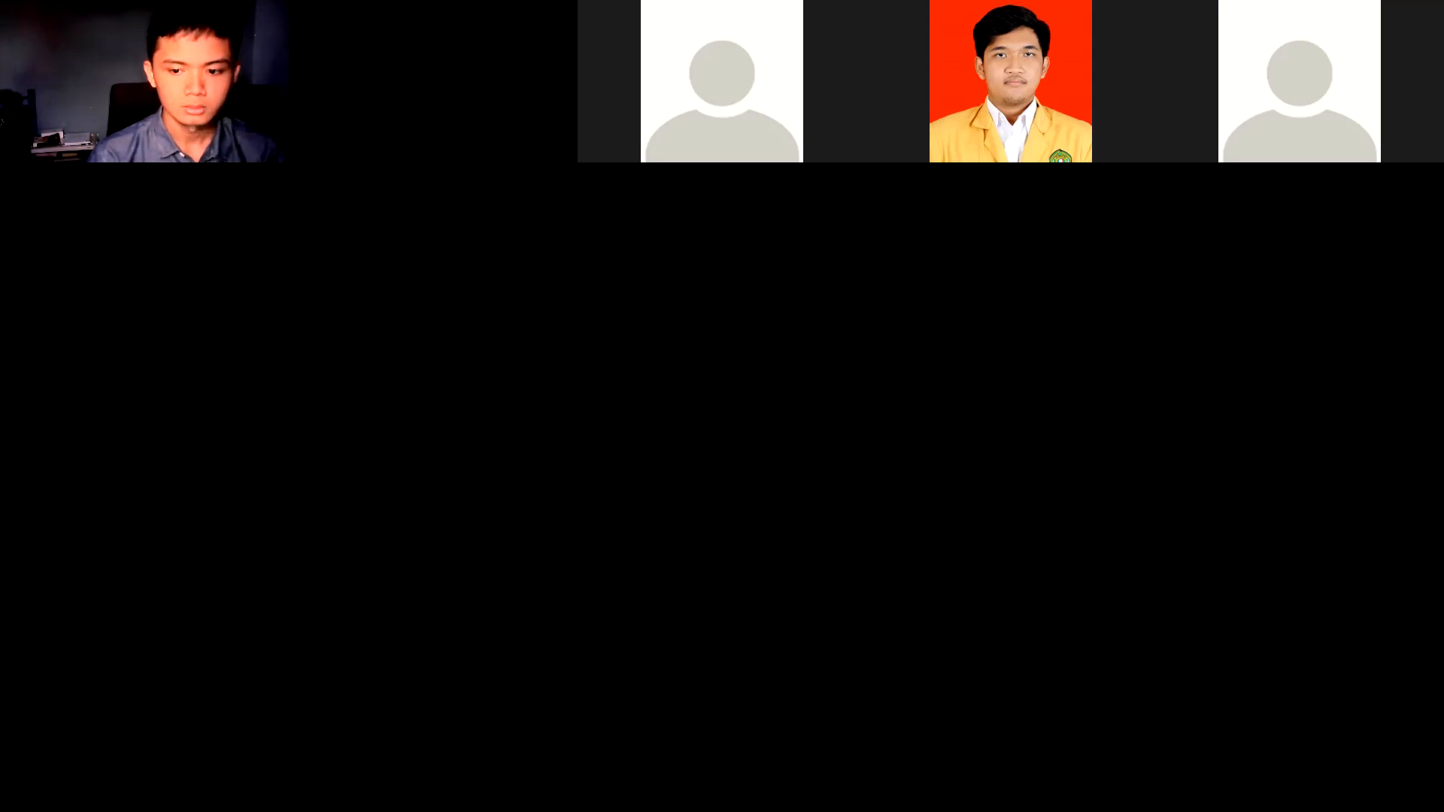
- Switch to the Download folder in File Explorer and extract ArcGIS Desktop 10.8.rar to E:\Download\ArcGIS Desktop 10.8
left_click(820, 551)
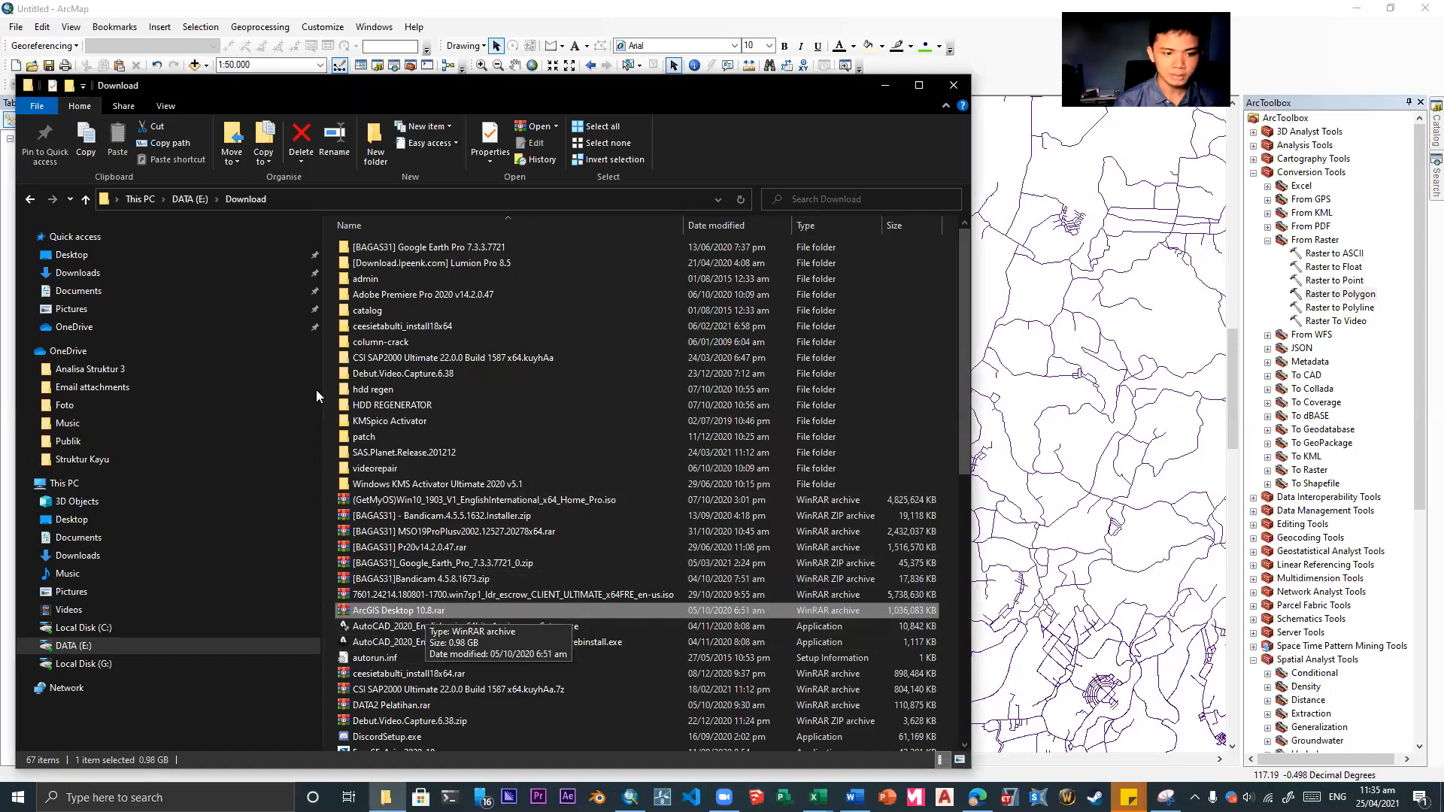
right_click(428, 613)
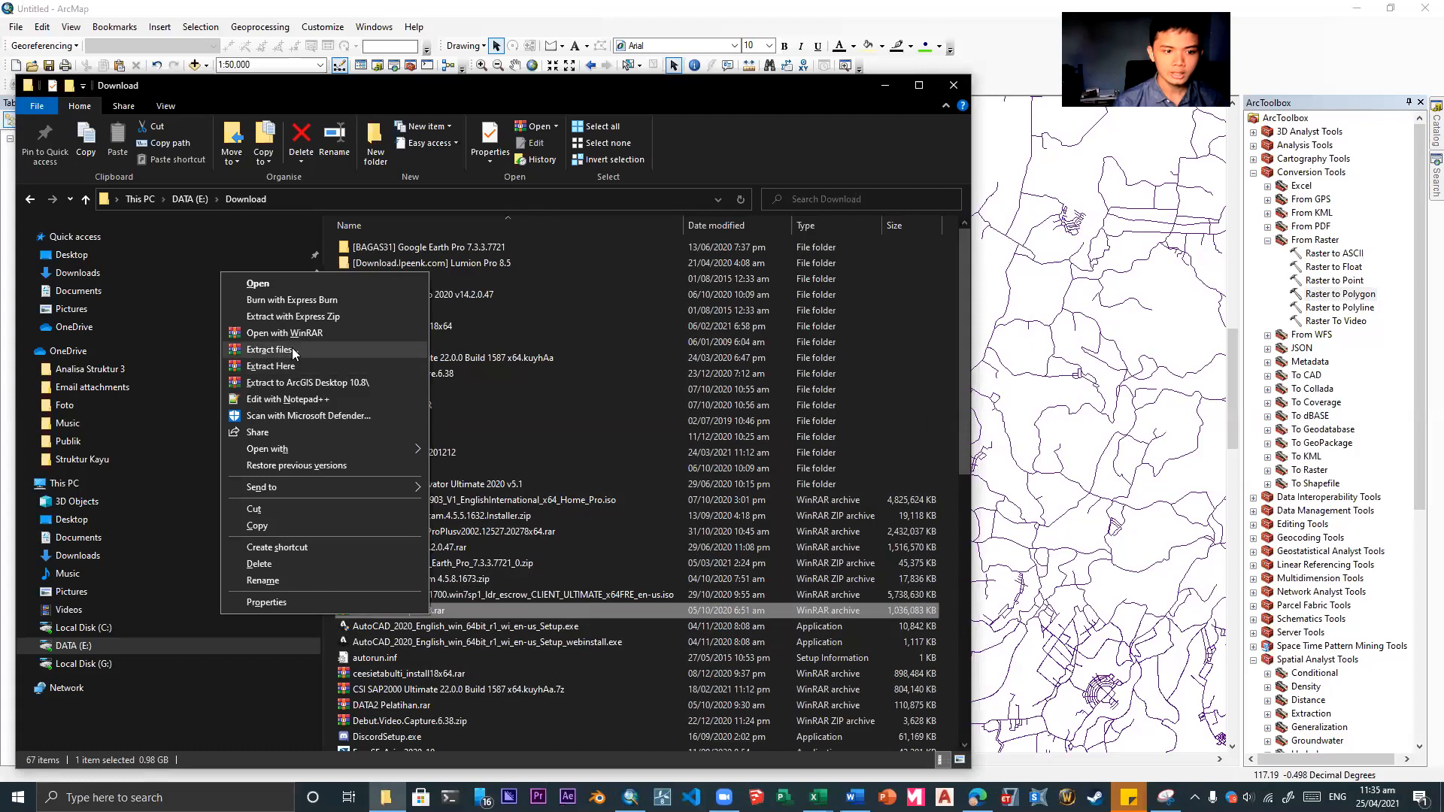
left_click(268, 350)
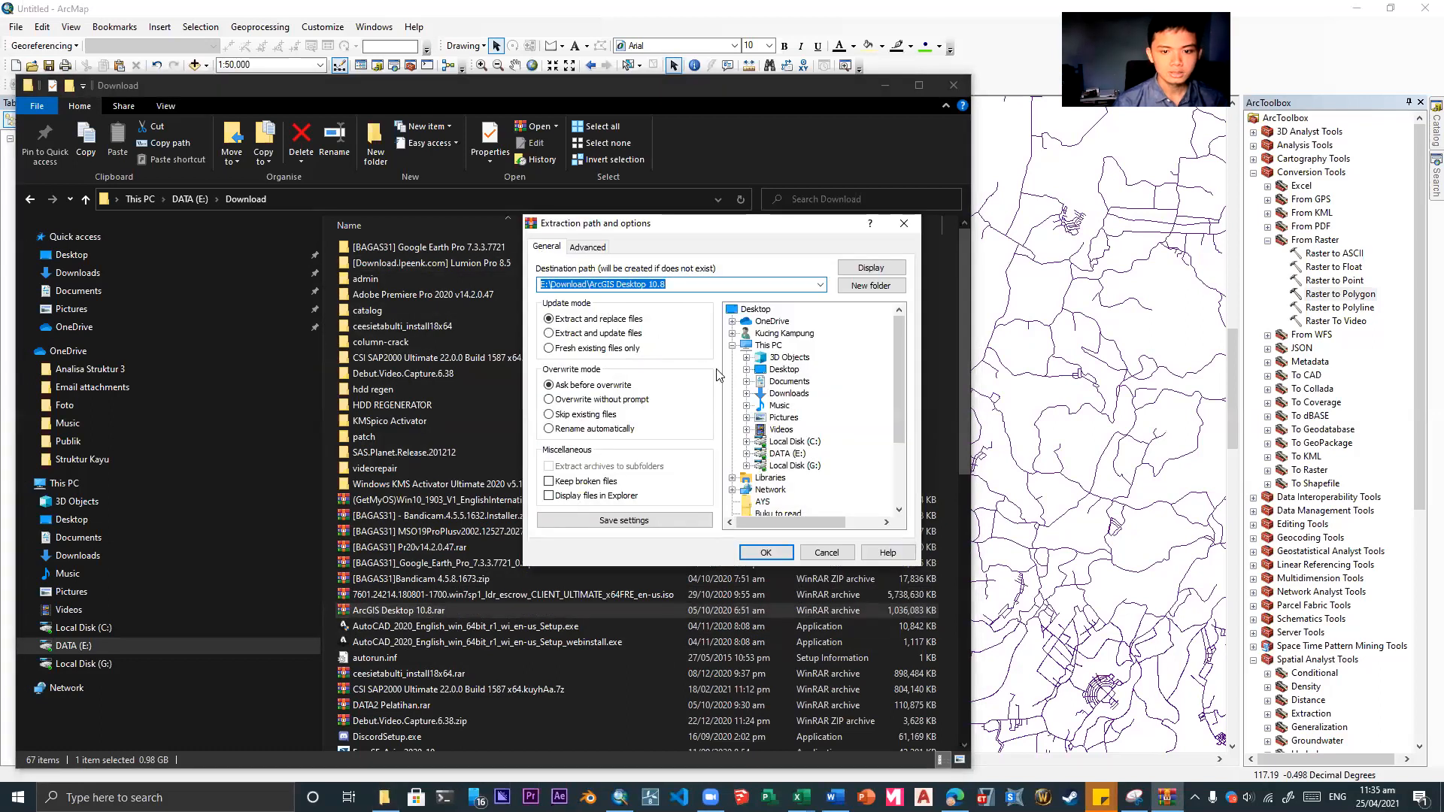
left_click(766, 552)
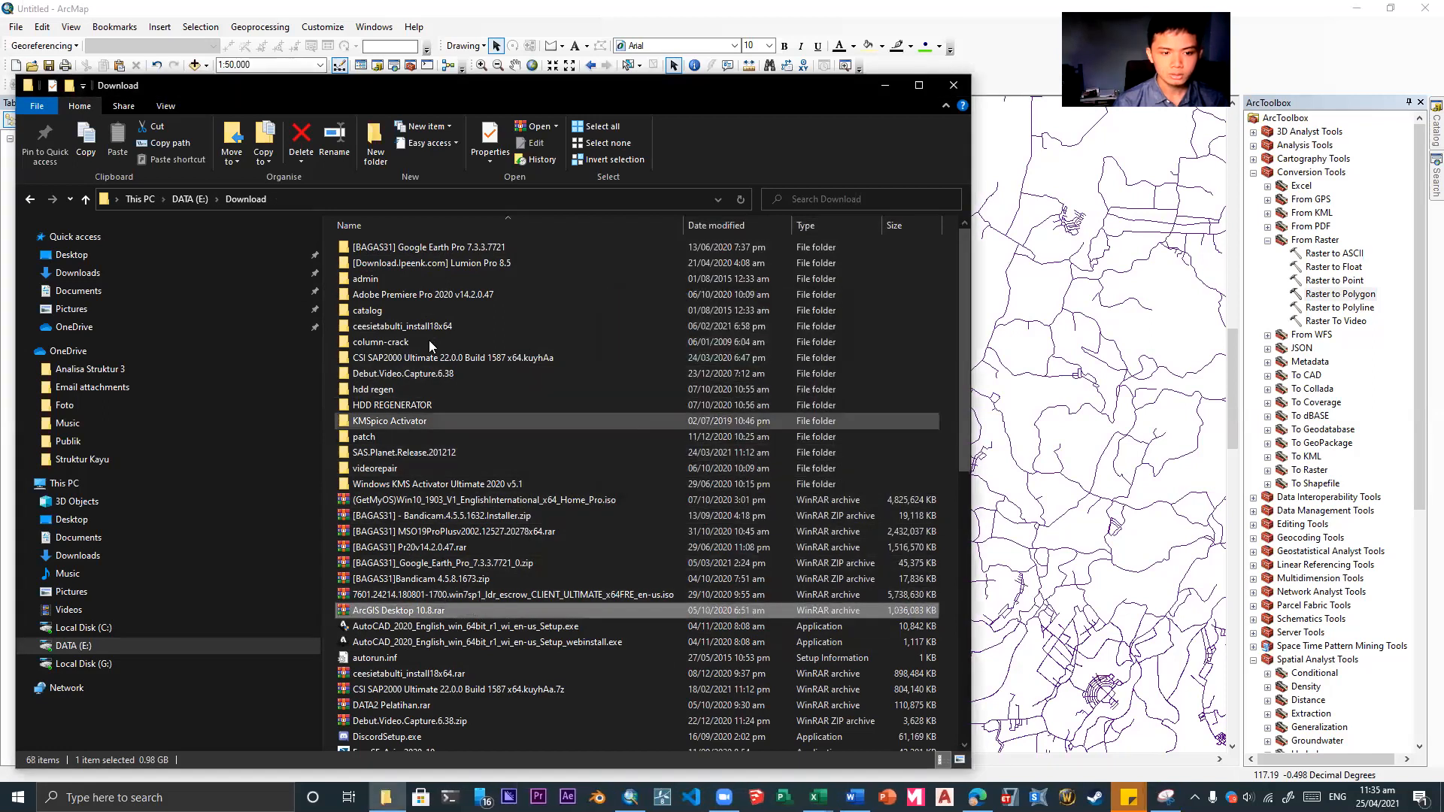
- Open the ArcGIS_Desktop_10.8 subfolder inside the extracted ArcGIS Desktop 10.8 folder and select ArcGIS_Desktop_108_172737.exe
scroll(443, 472, "down", 5)
scroll(413, 668, "down", 2)
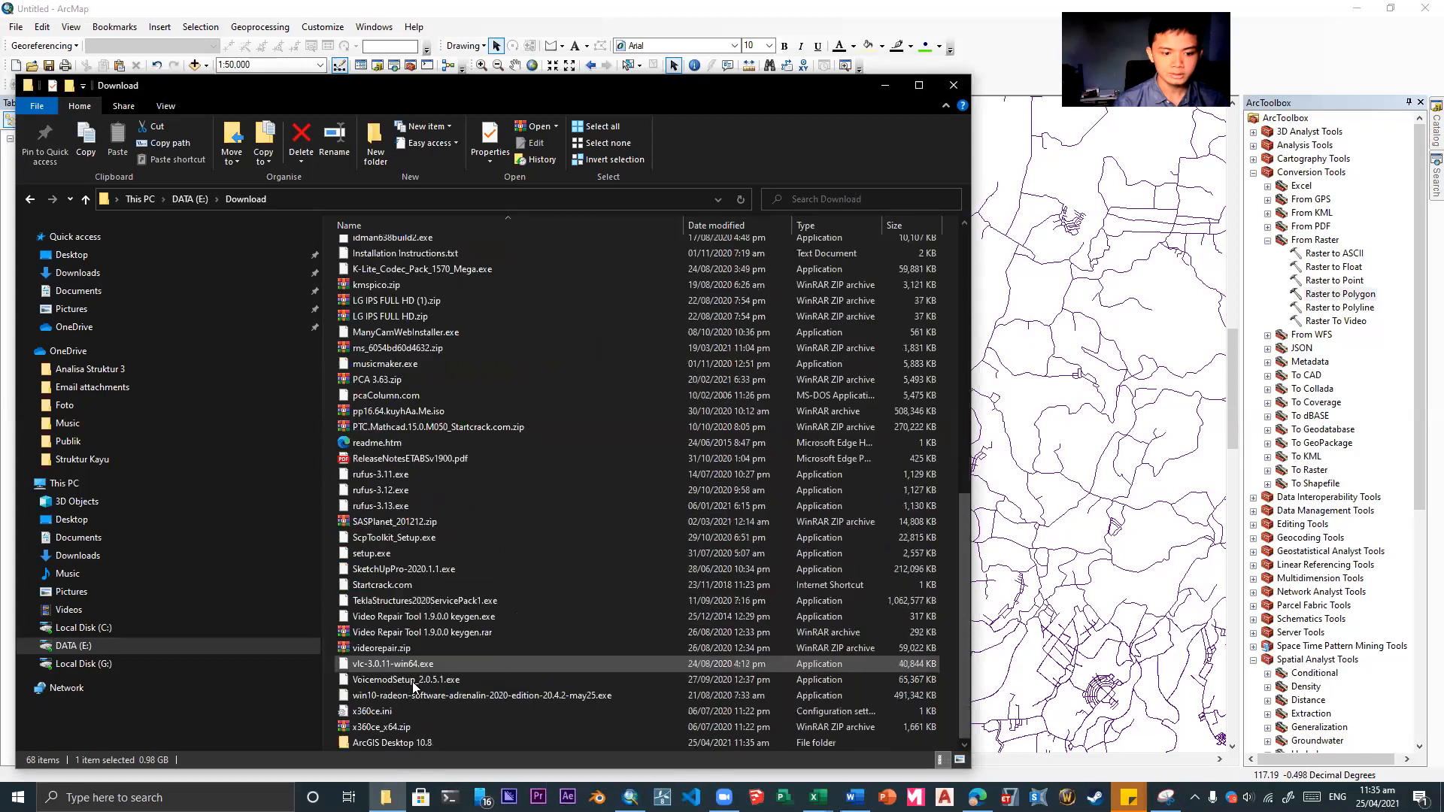
double_click(408, 743)
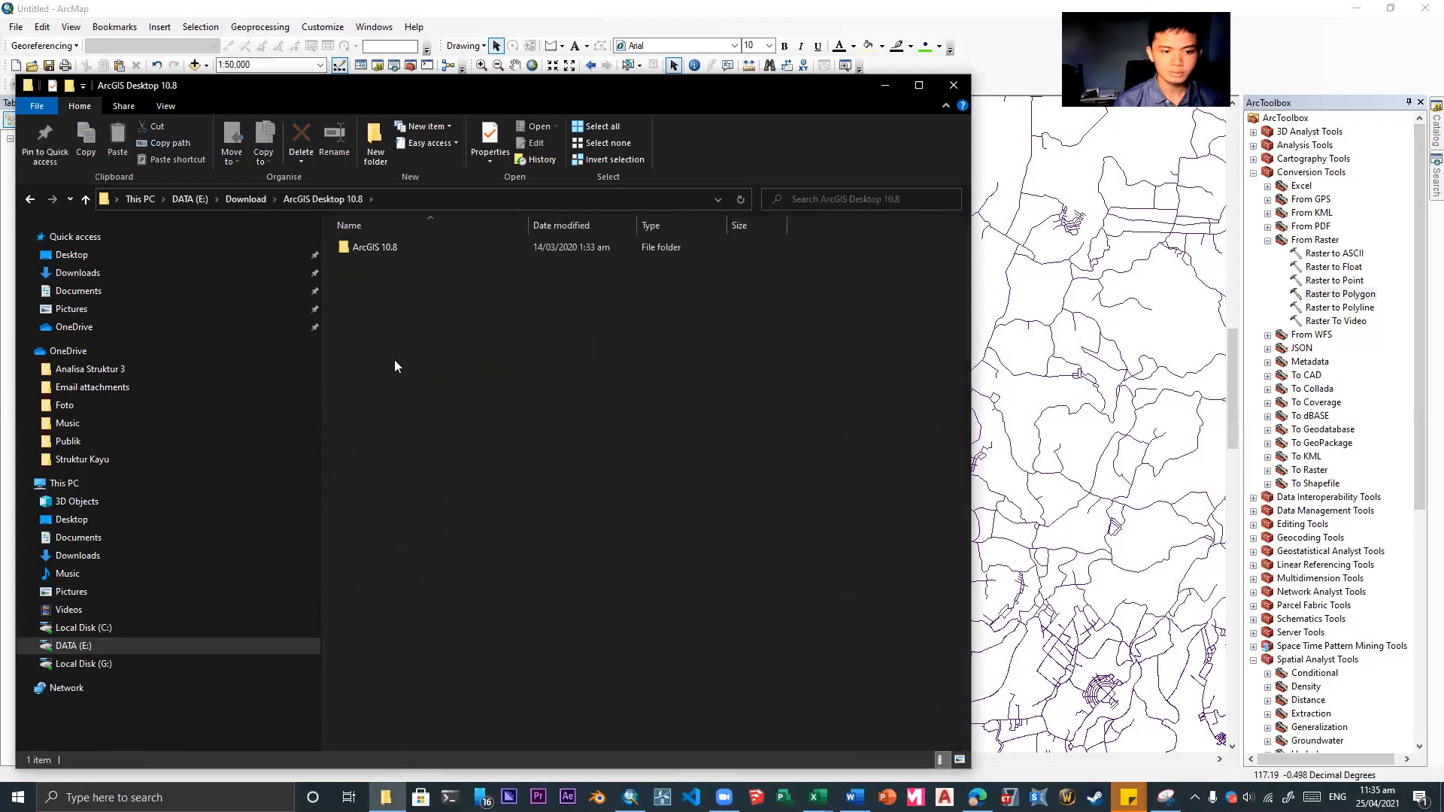
double_click(364, 248)
left_click(382, 267)
double_click(382, 265)
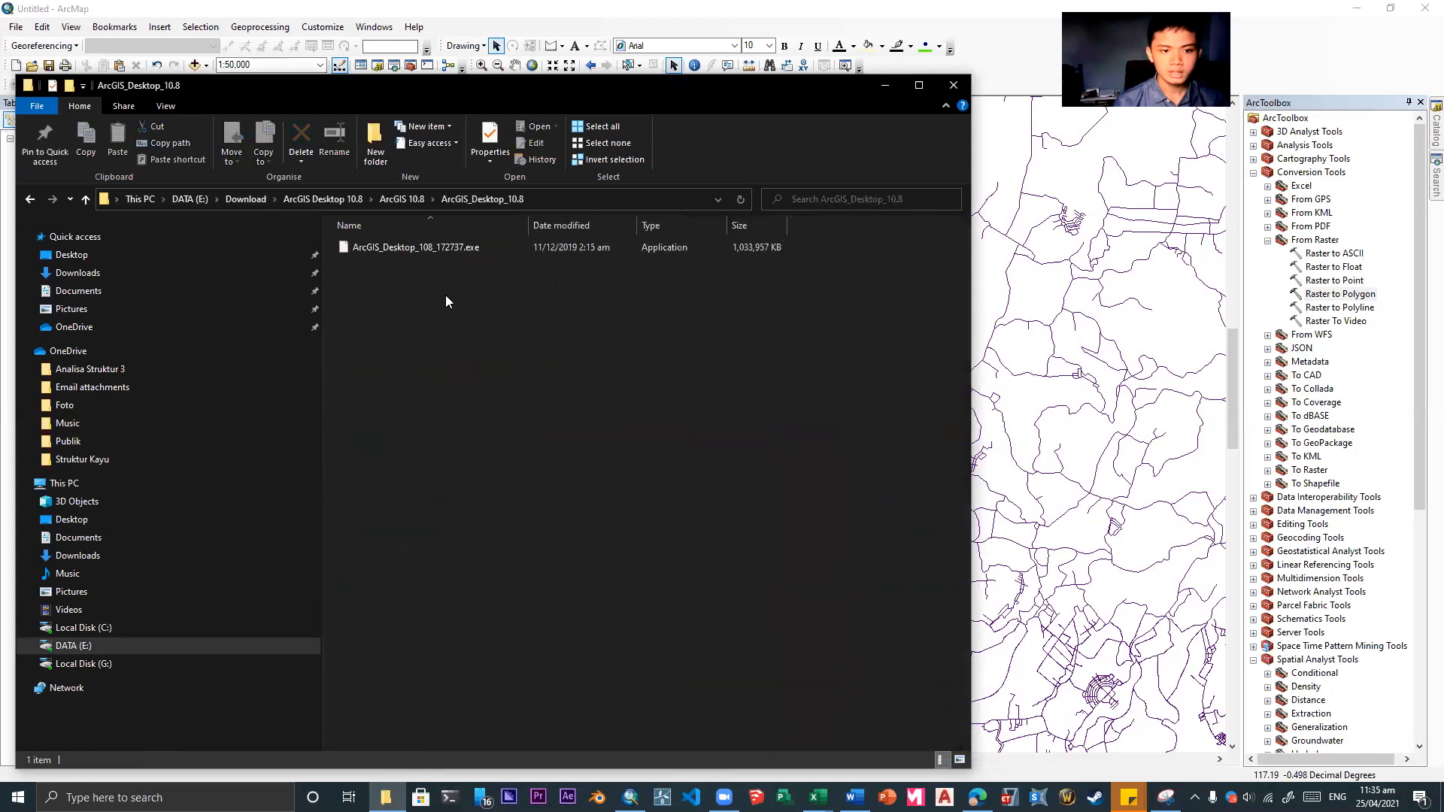
left_click(398, 246)
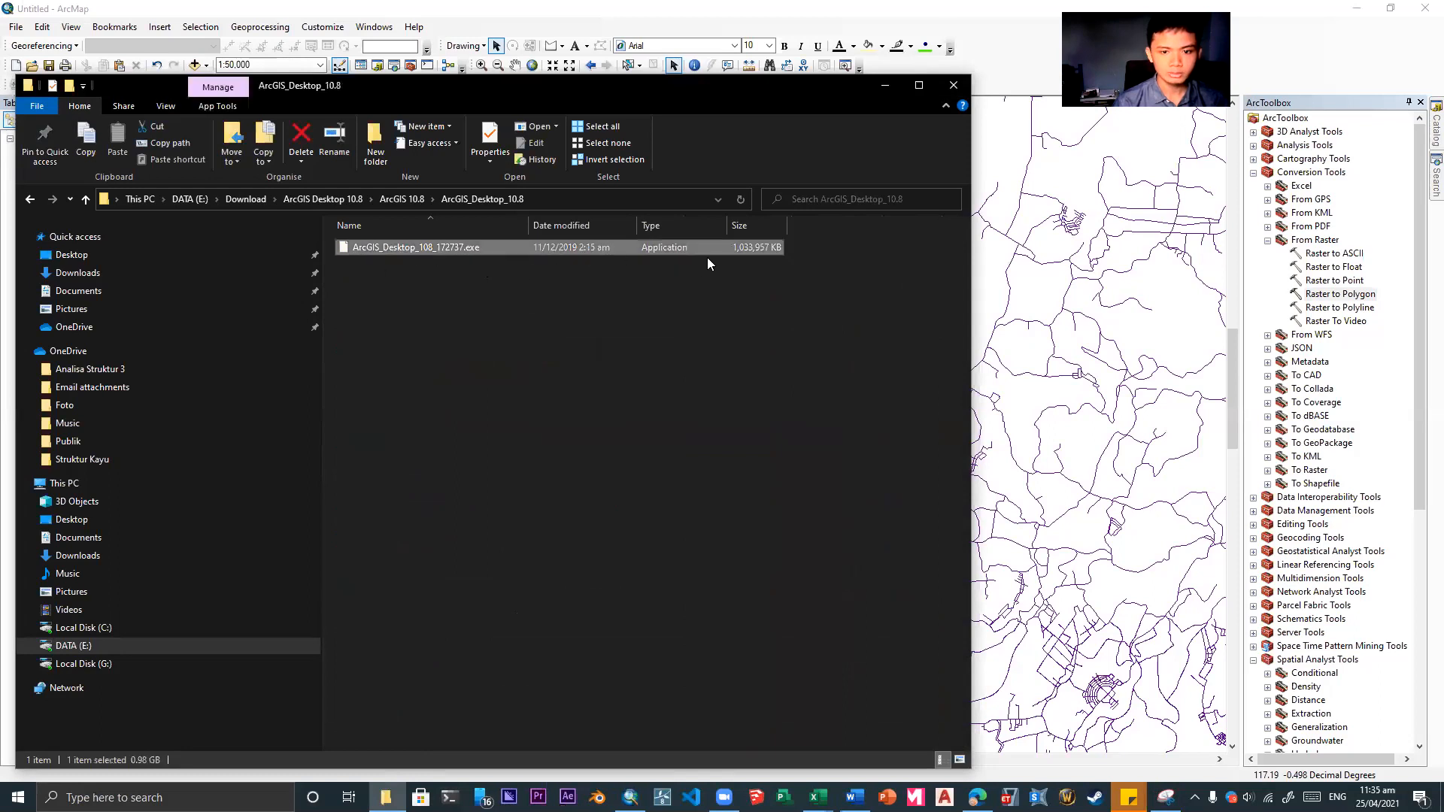
- Launch ArcGIS_Desktop_108_172737.exe to check its destination folder prompt, and cancel the extraction
double_click(417, 251)
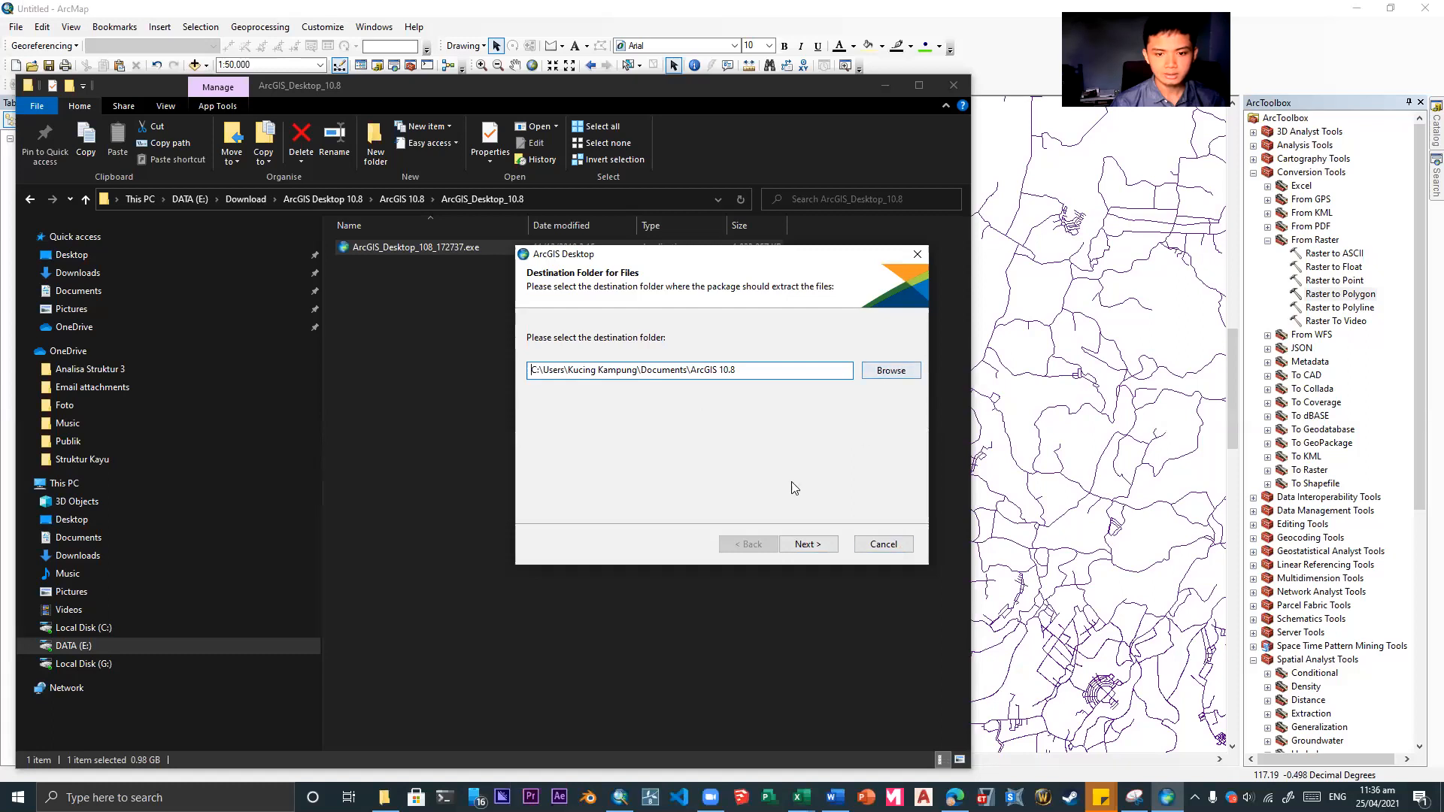
left_click(884, 543)
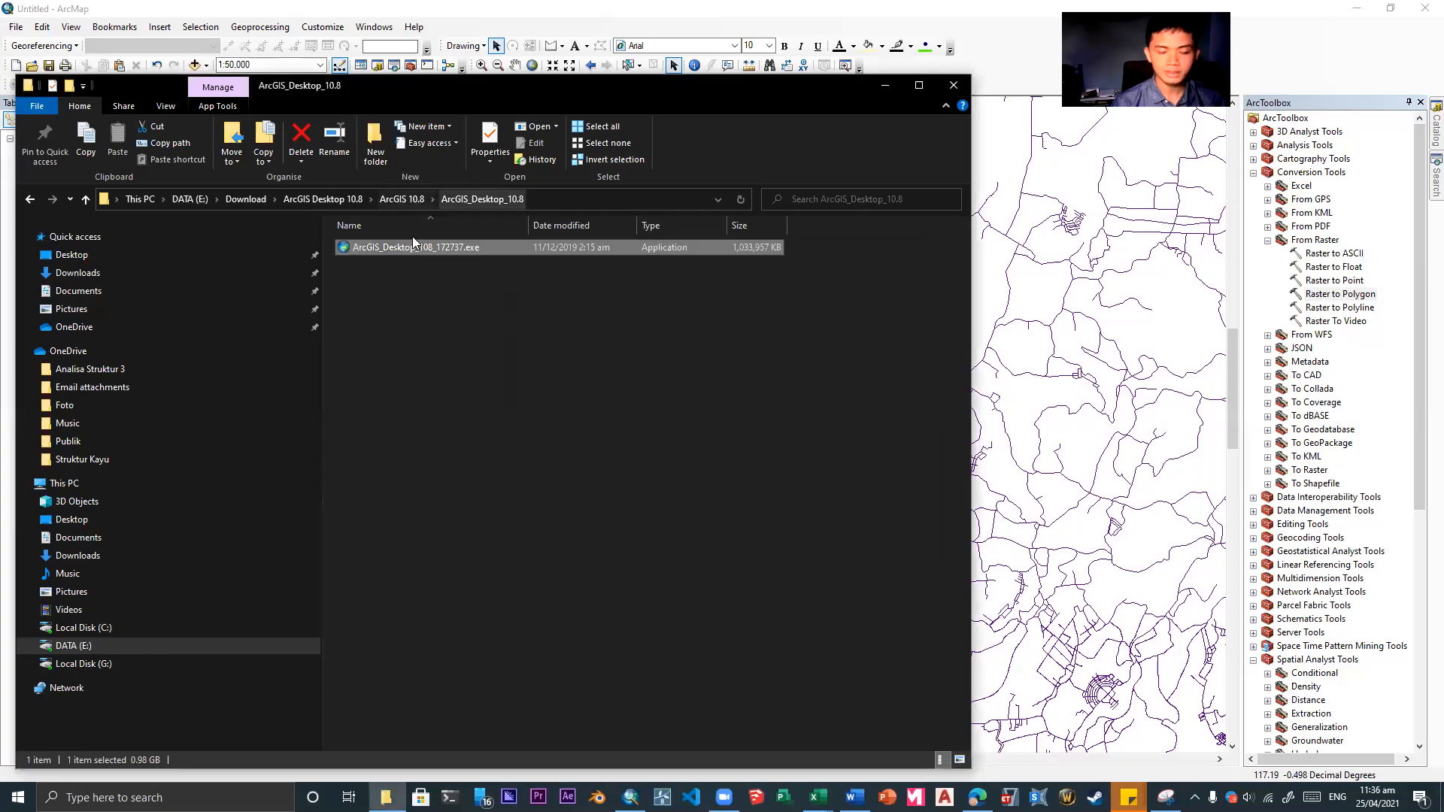
- Copy AfCore.dll from the Activation10.8\Crack folder inside the extracted ArcGIS 10.8 folder
left_click(412, 199)
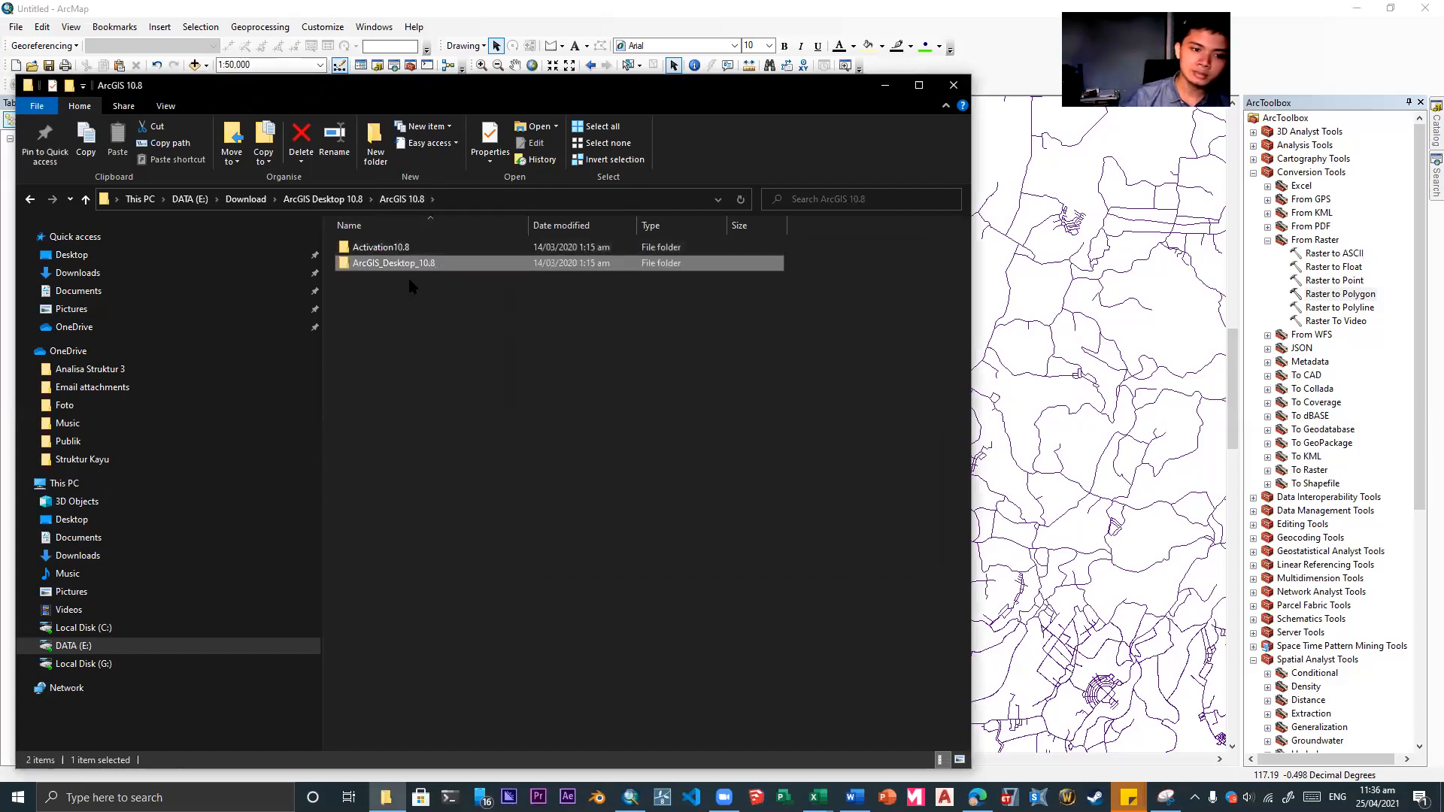
double_click(414, 250)
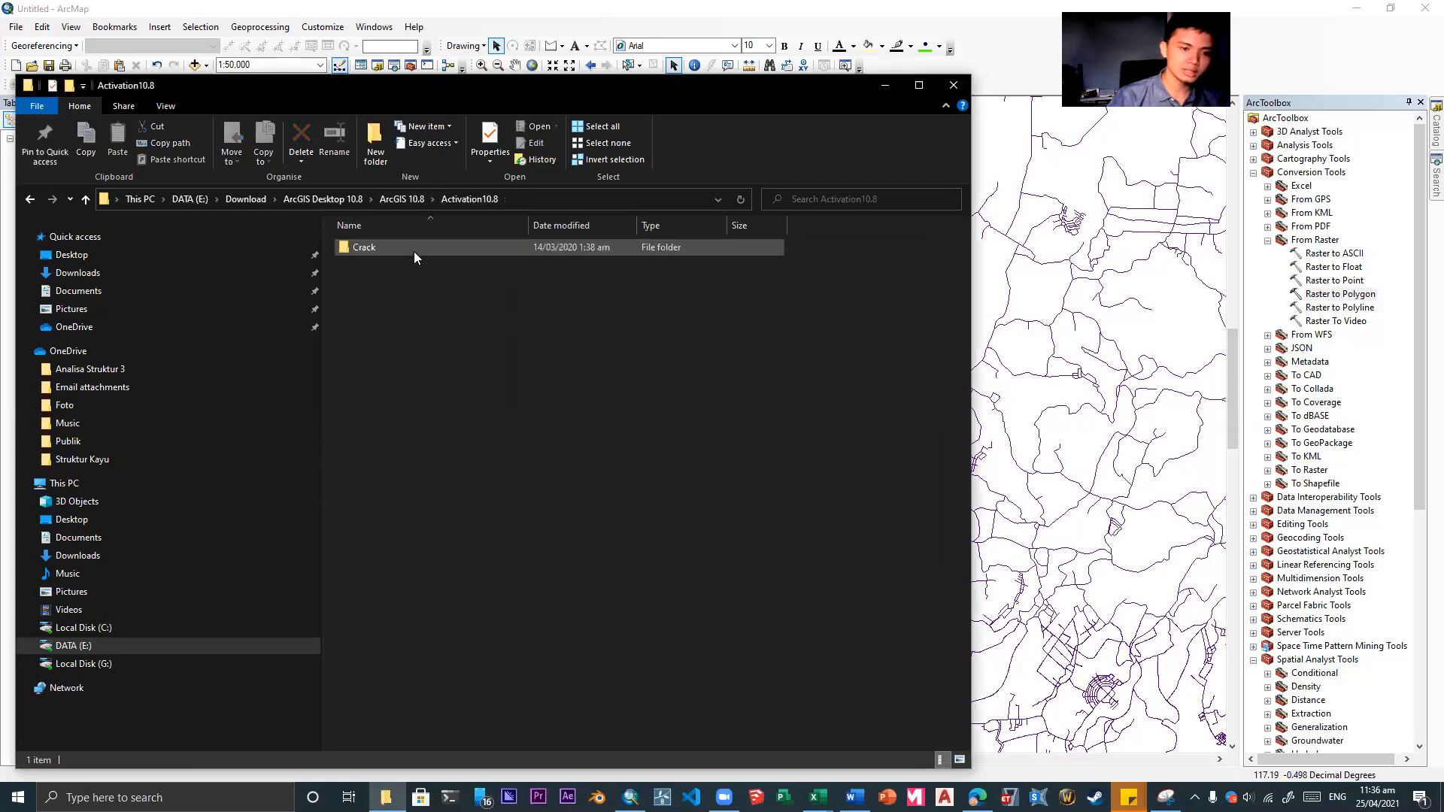
double_click(399, 252)
left_click(387, 255)
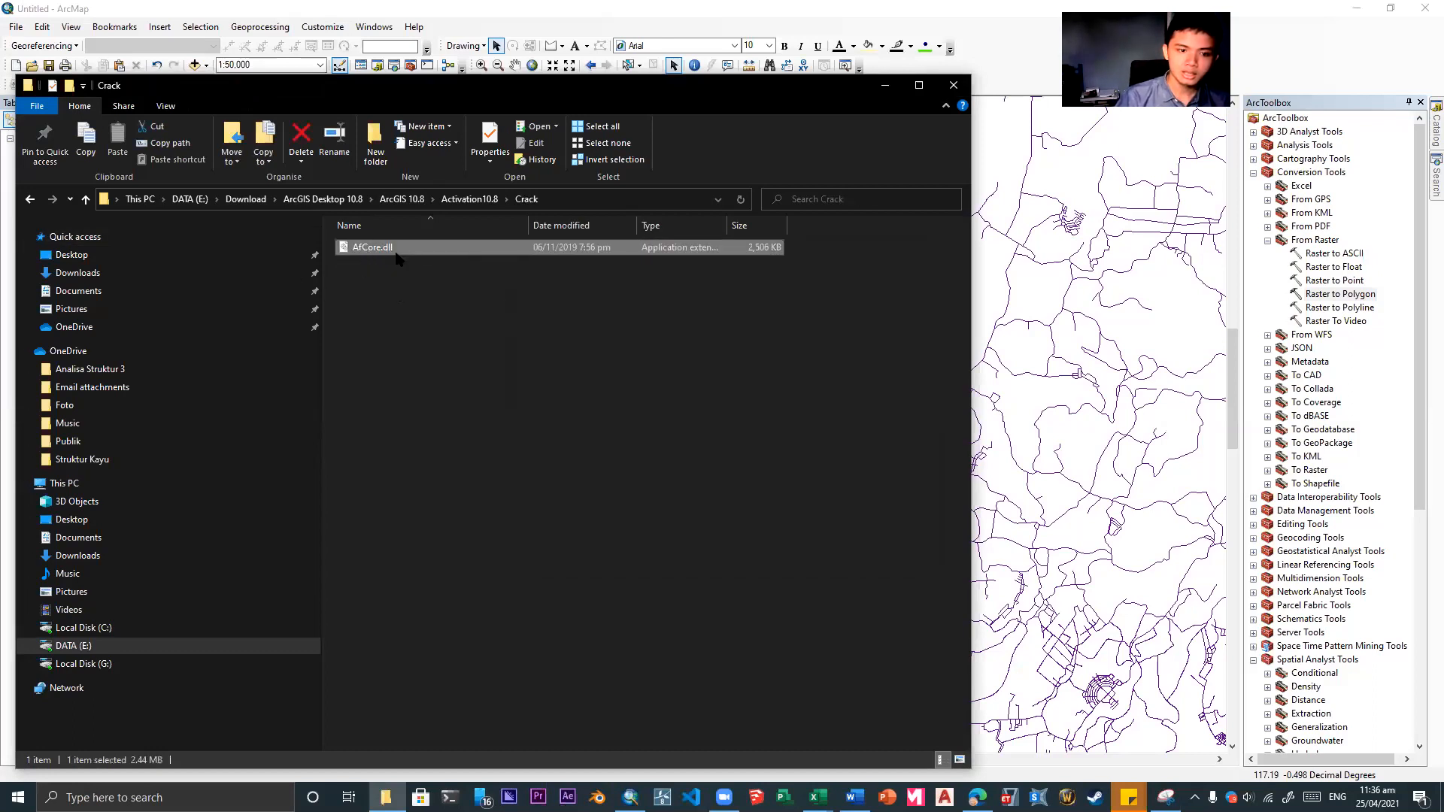
left_click(365, 250)
left_click(391, 260)
left_click(391, 254)
key("ctrl+c")
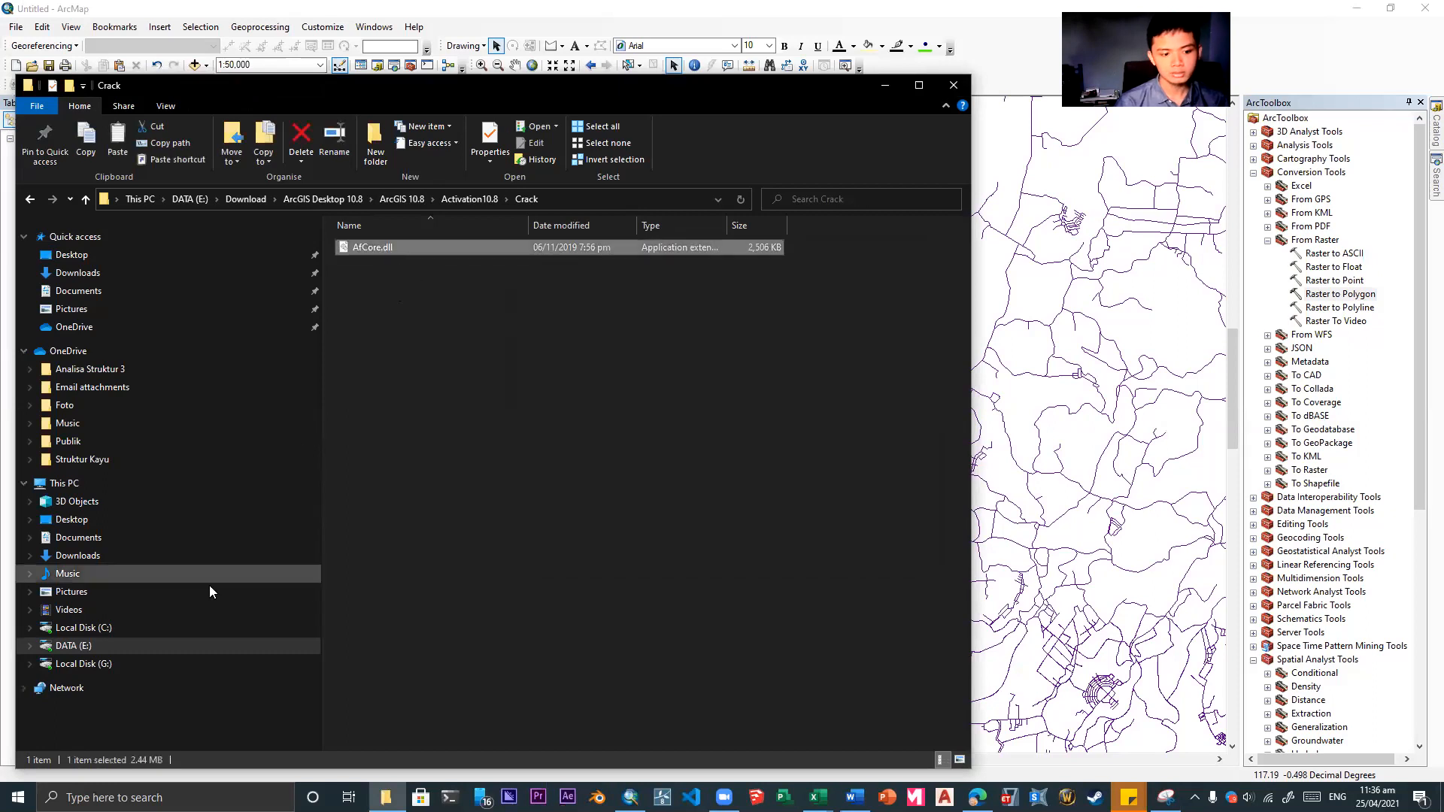
- Look for ArcGIS folders in Program Files on Local Disk (C:), ArcGIS 10.8 on DATA (E:) and ArcGis on Local Disk (G:)
left_click(196, 623)
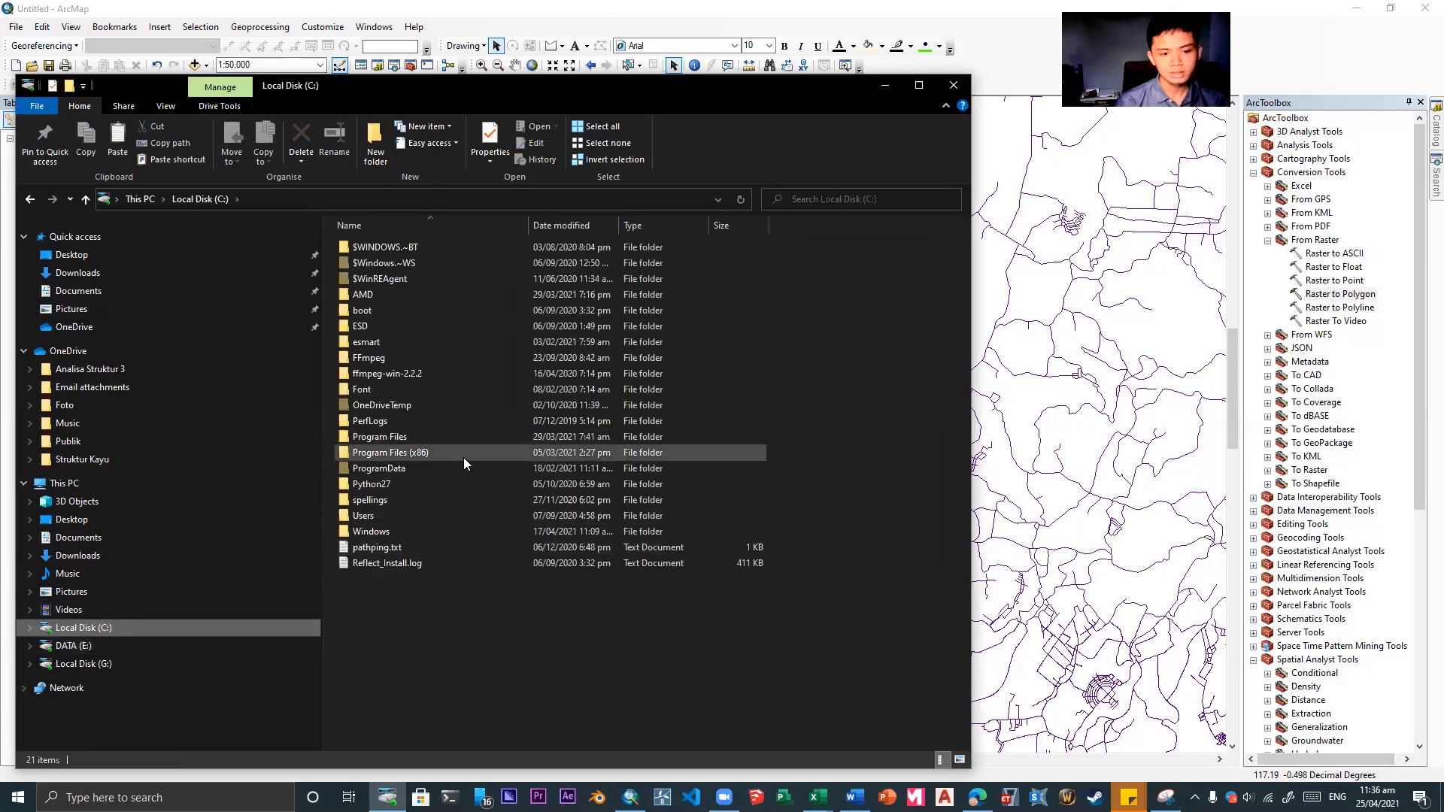
left_click(466, 438)
key("Return")
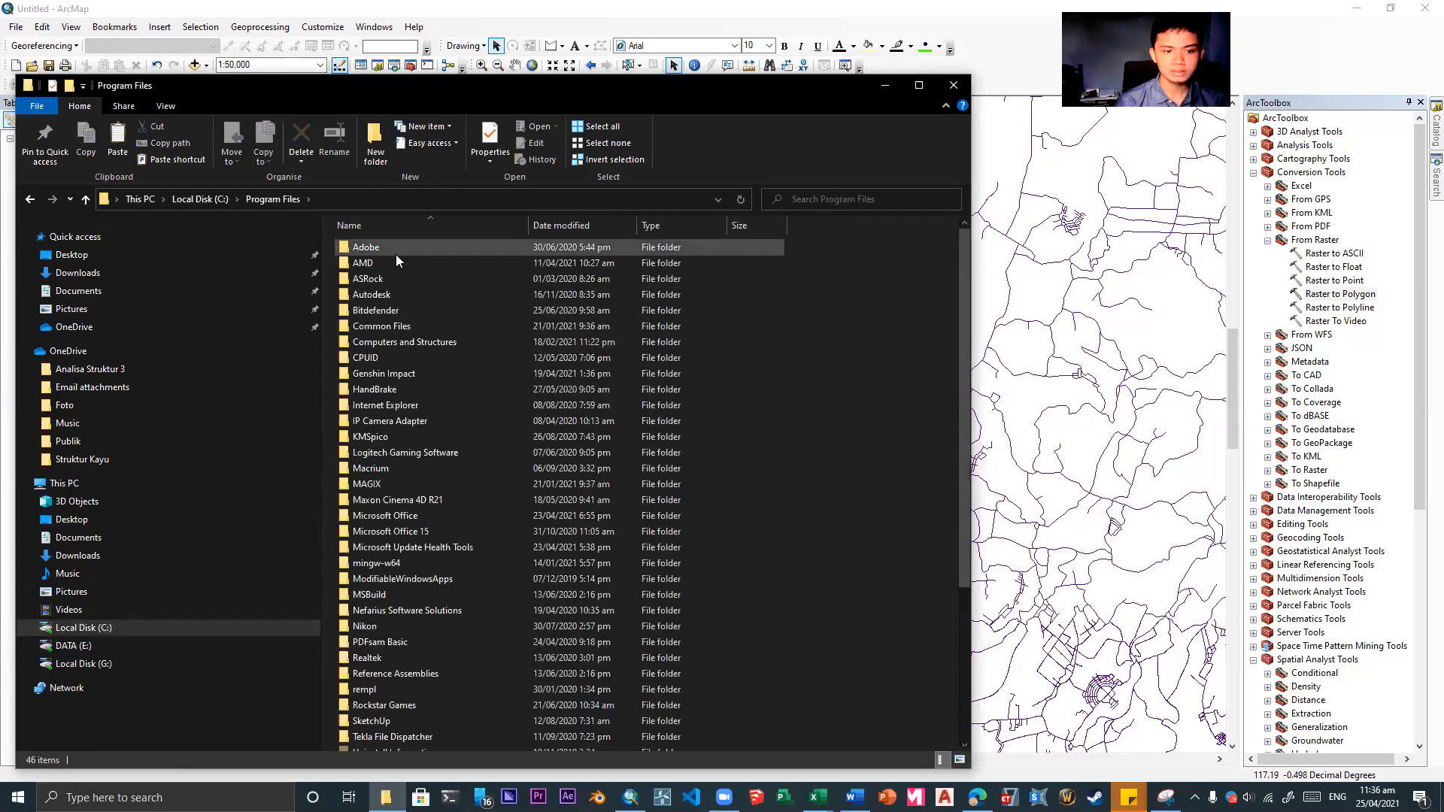
left_click(156, 643)
double_click(370, 380)
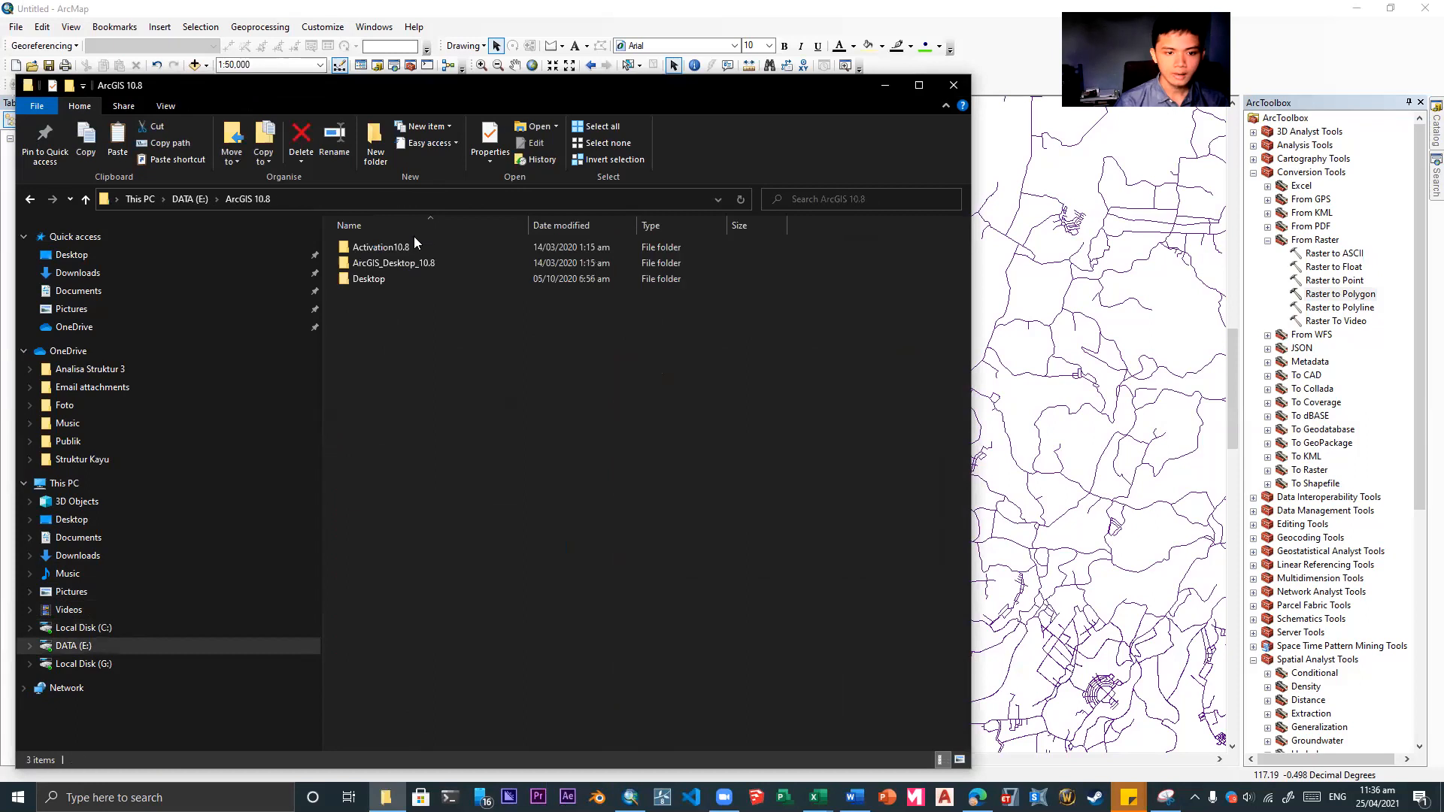
double_click(413, 263)
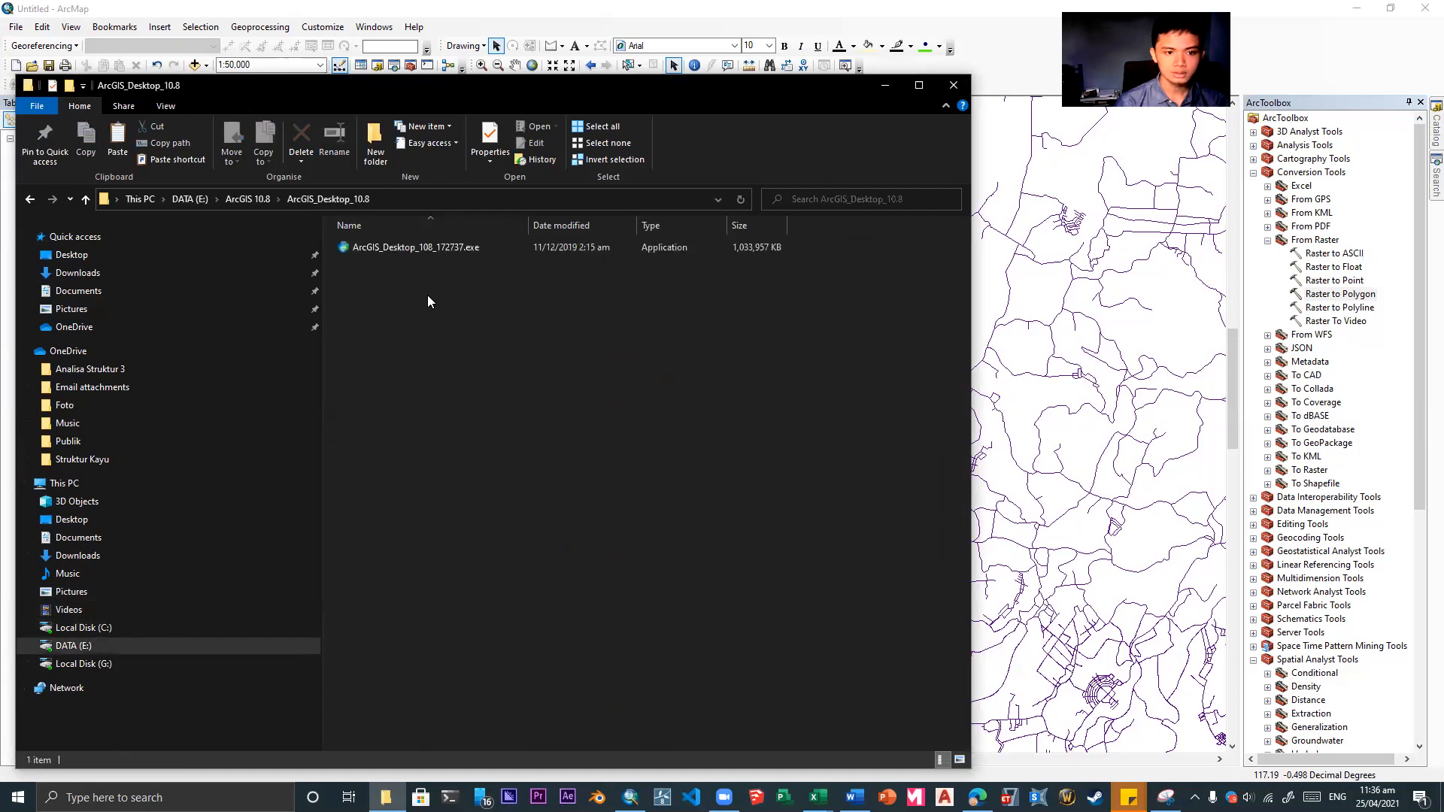
left_click(120, 662)
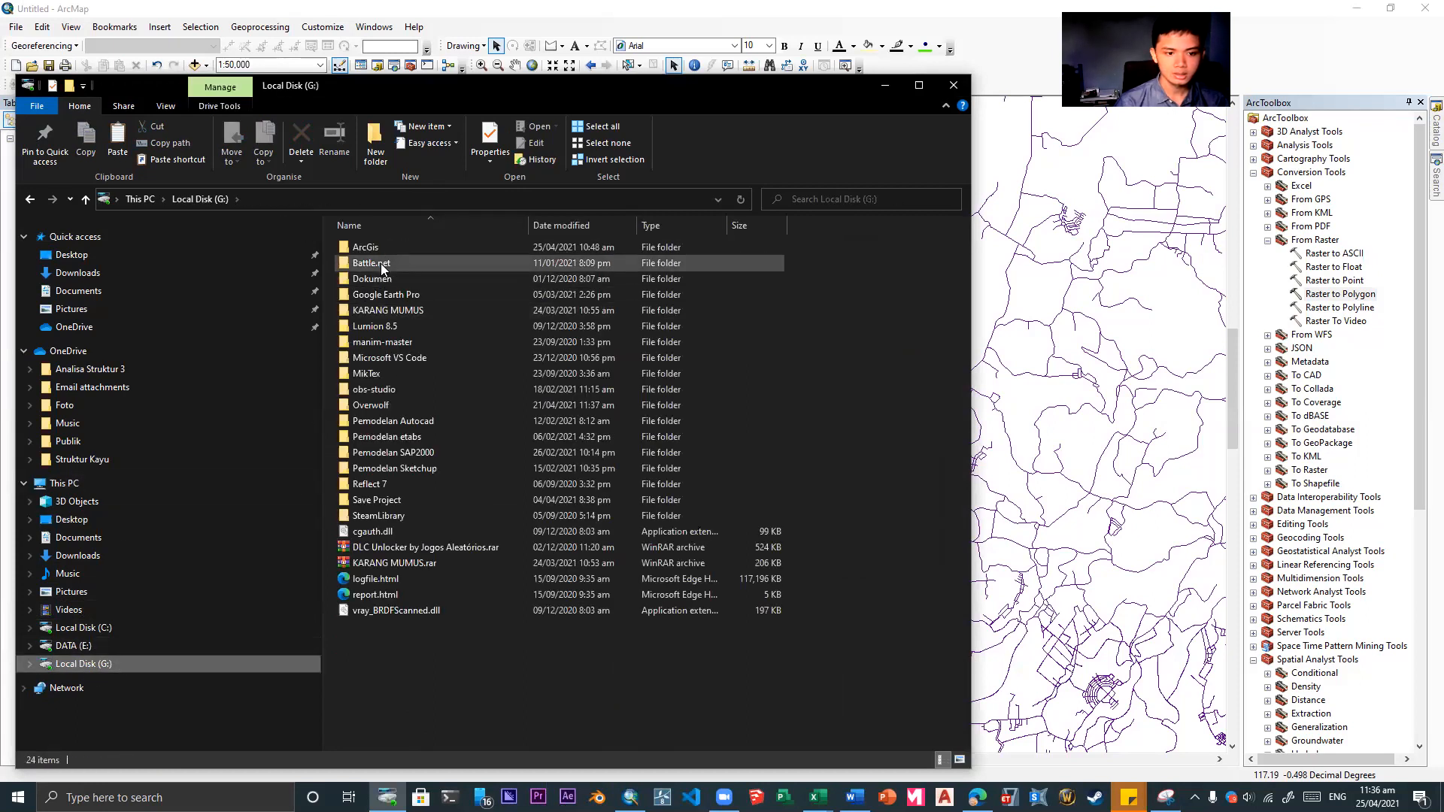
double_click(420, 247)
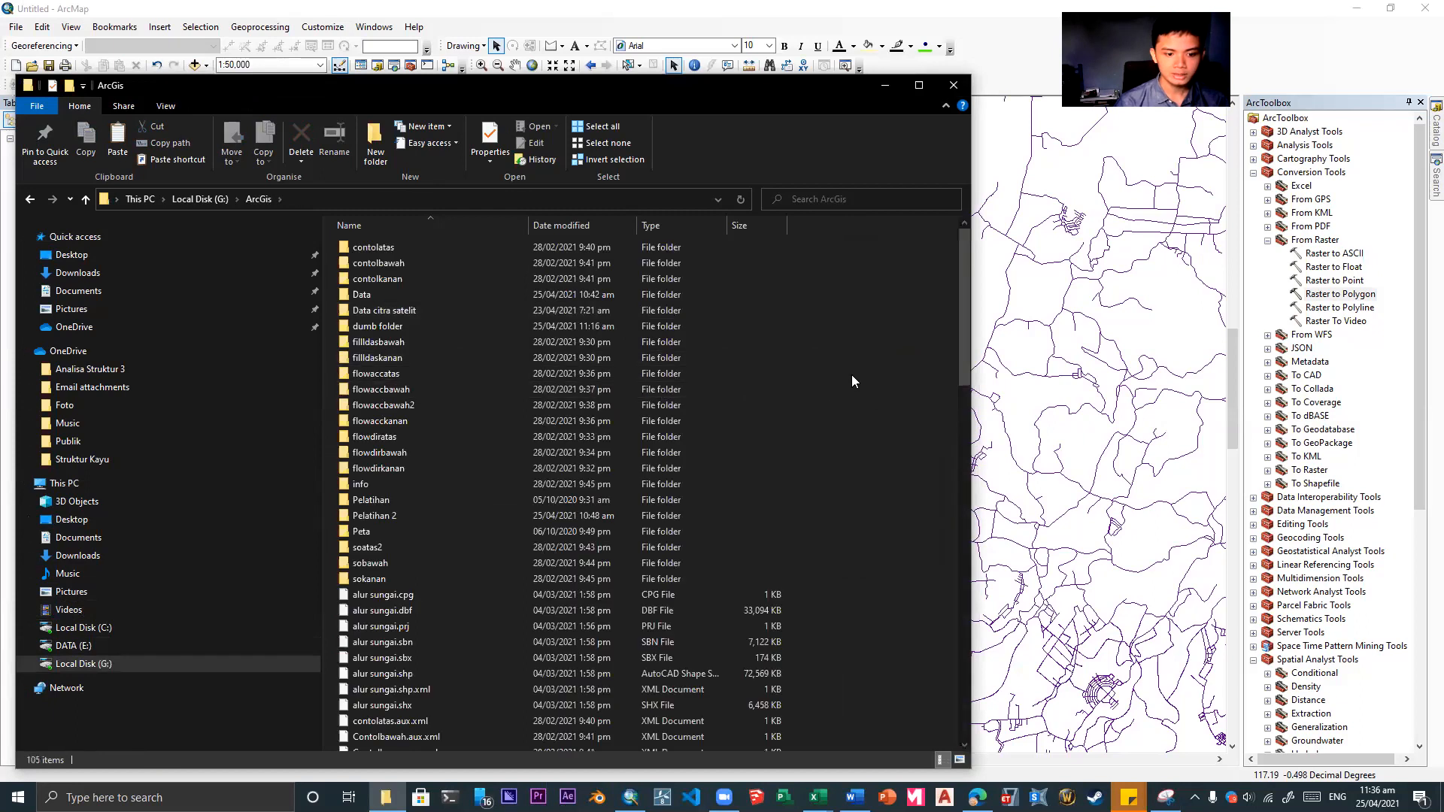
scroll(832, 377, "down", 15)
scroll(829, 373, "up", 10)
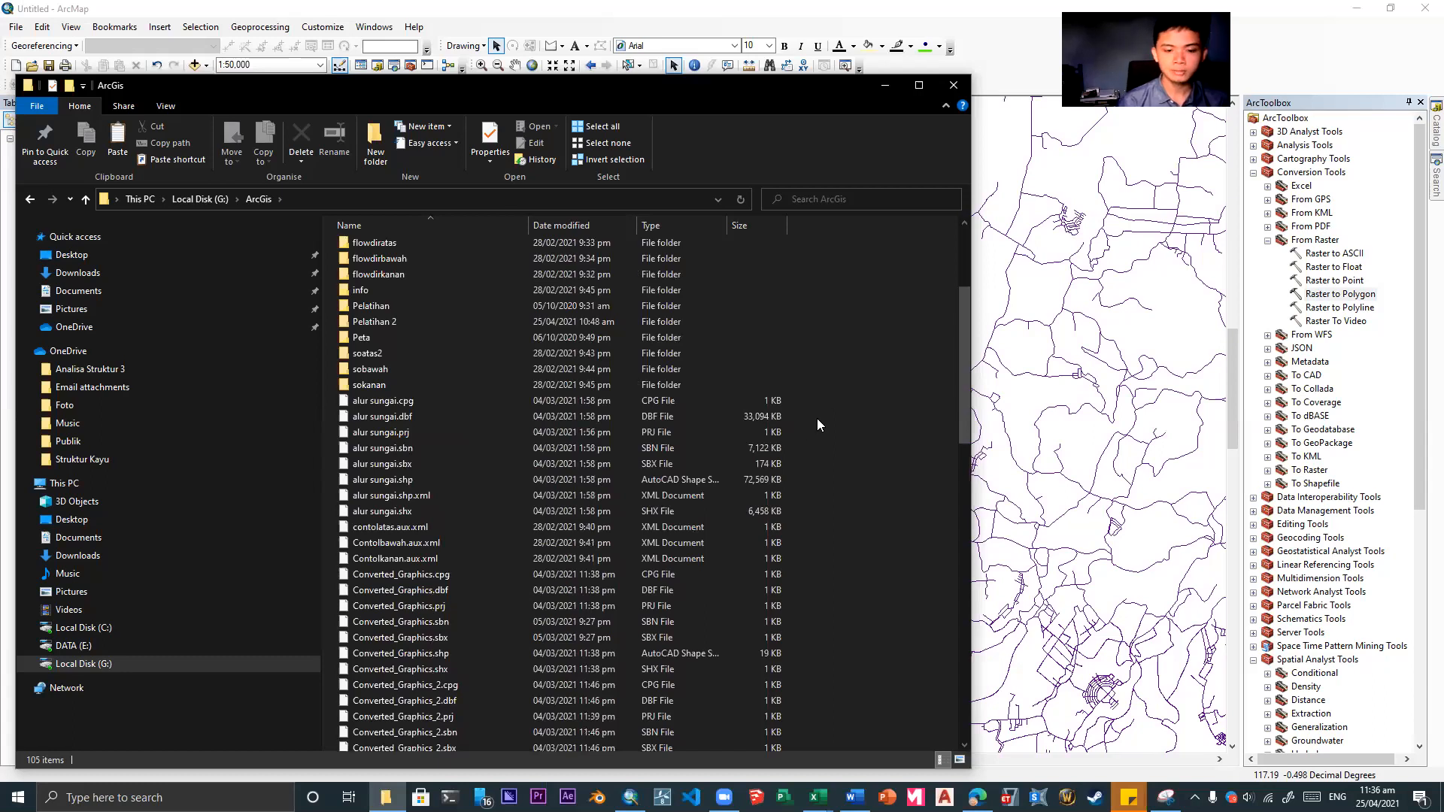
- Open the Desktop folder in ArcGIS 10.8 on DATA (E:) to locate Setup.exe
left_click(73, 645)
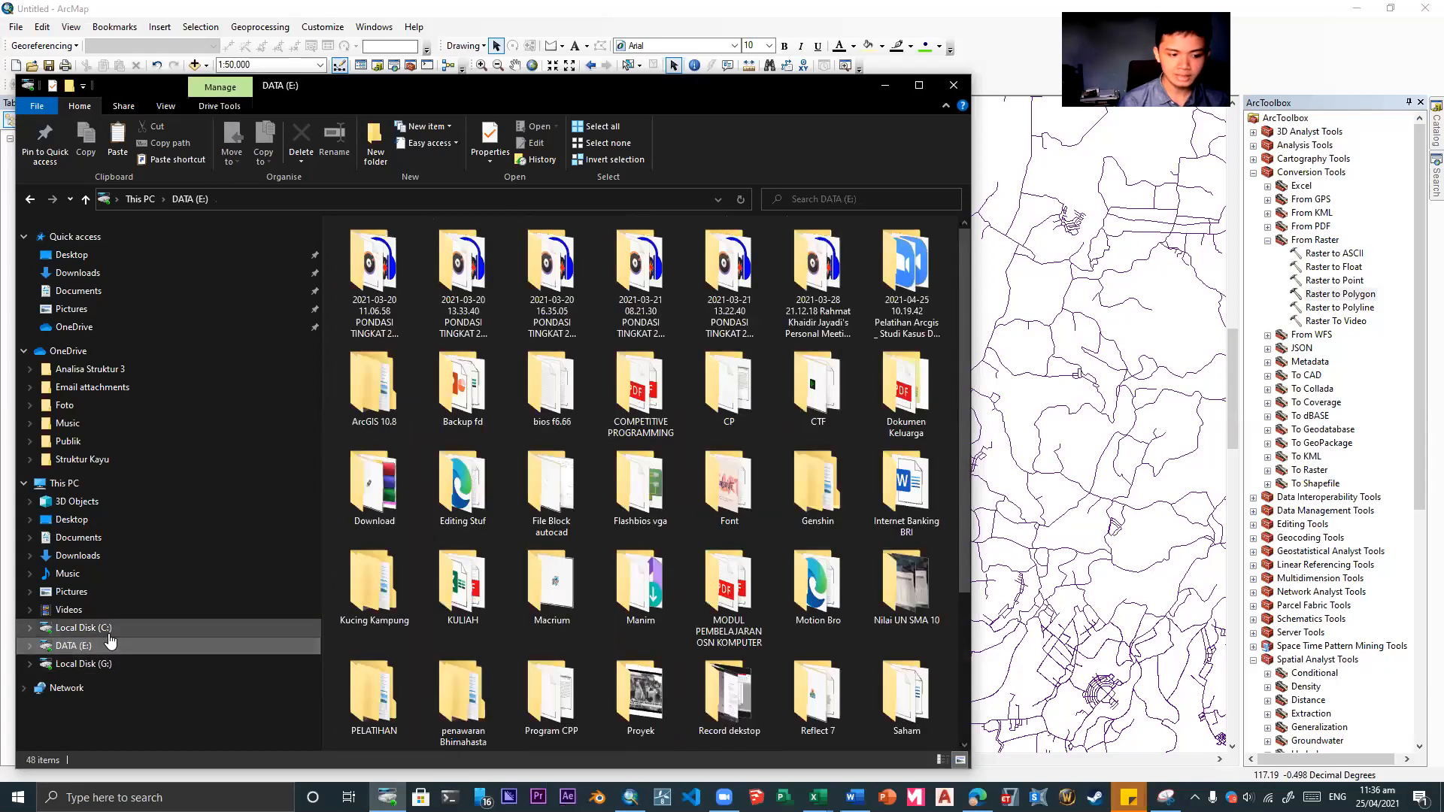
left_click(87, 629)
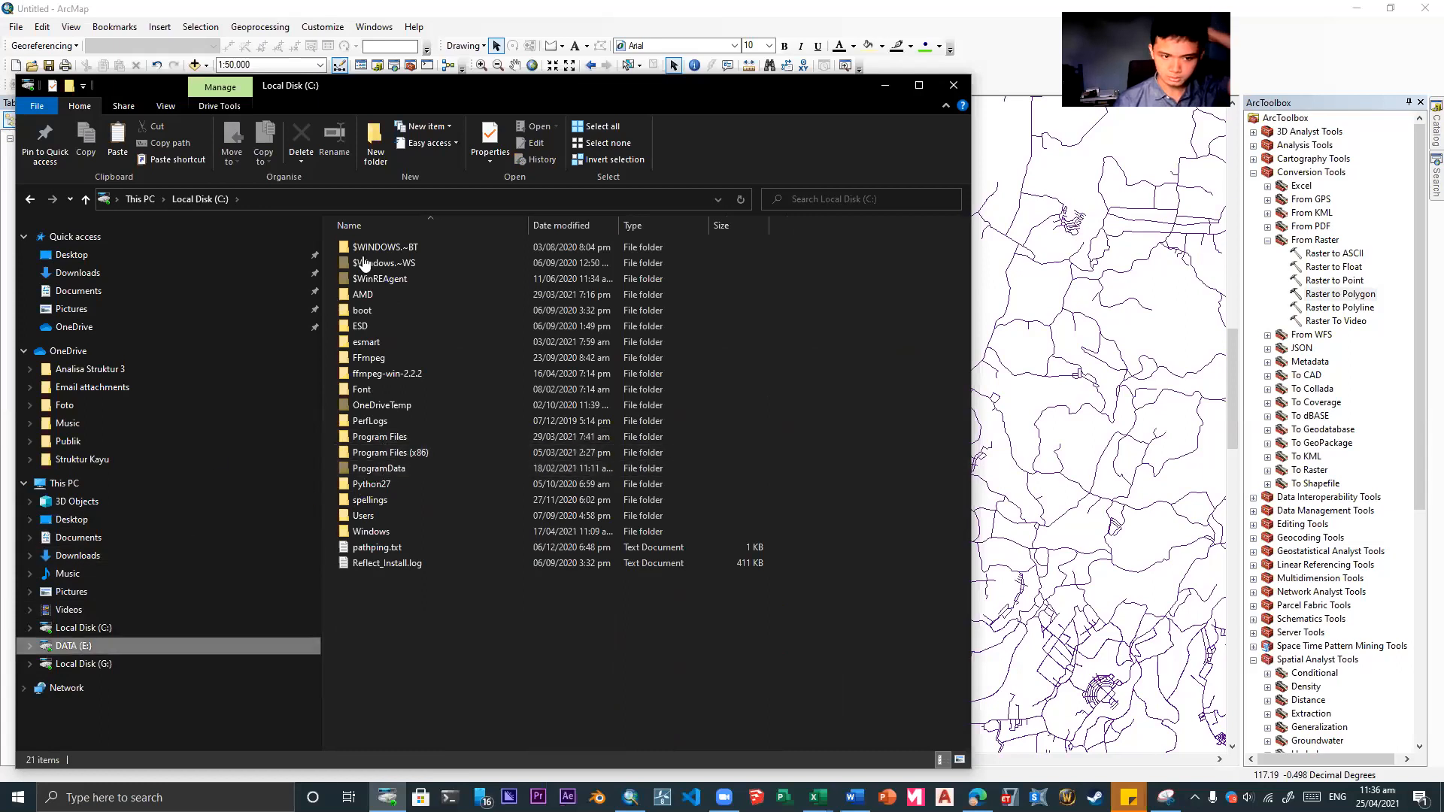
left_click(73, 645)
double_click(374, 385)
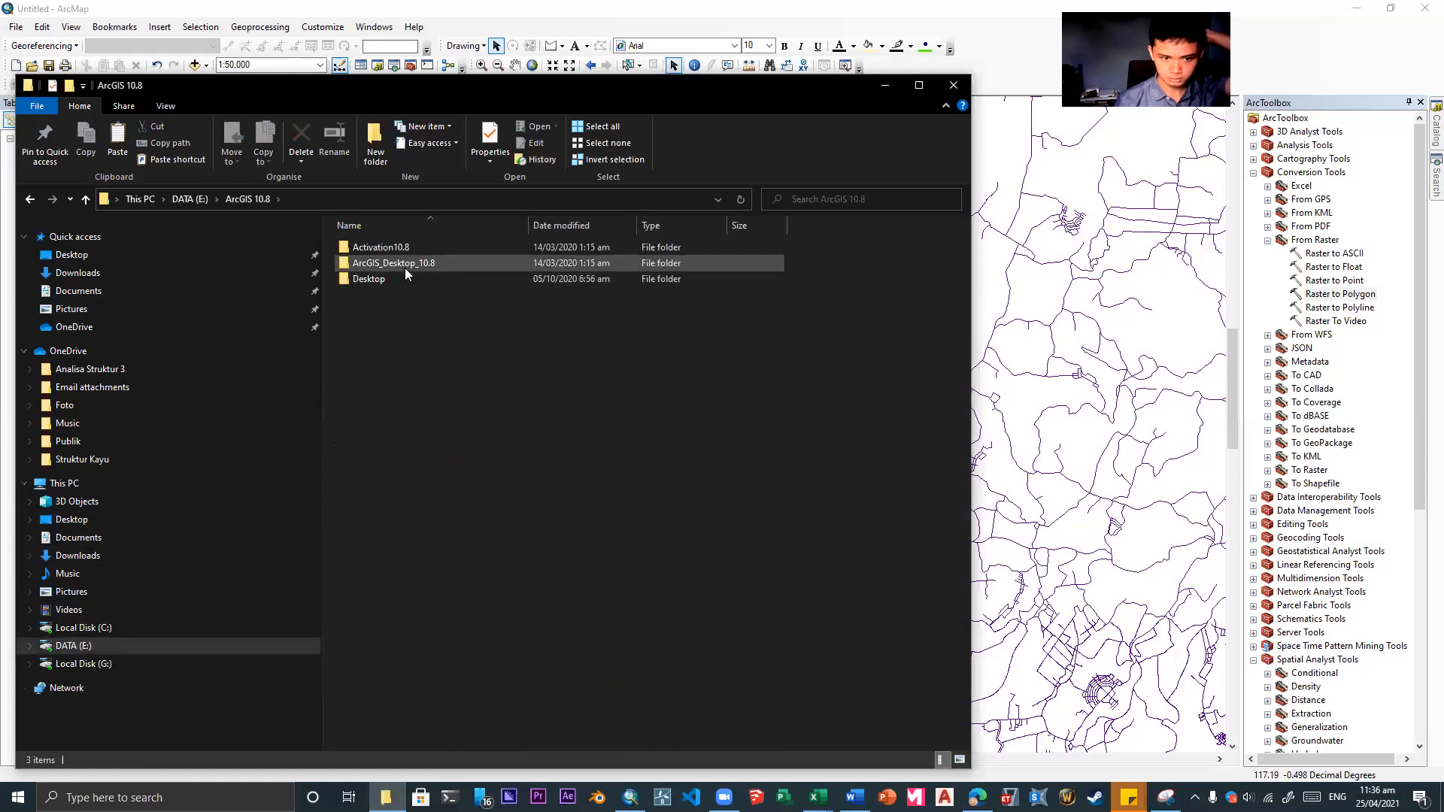
double_click(406, 286)
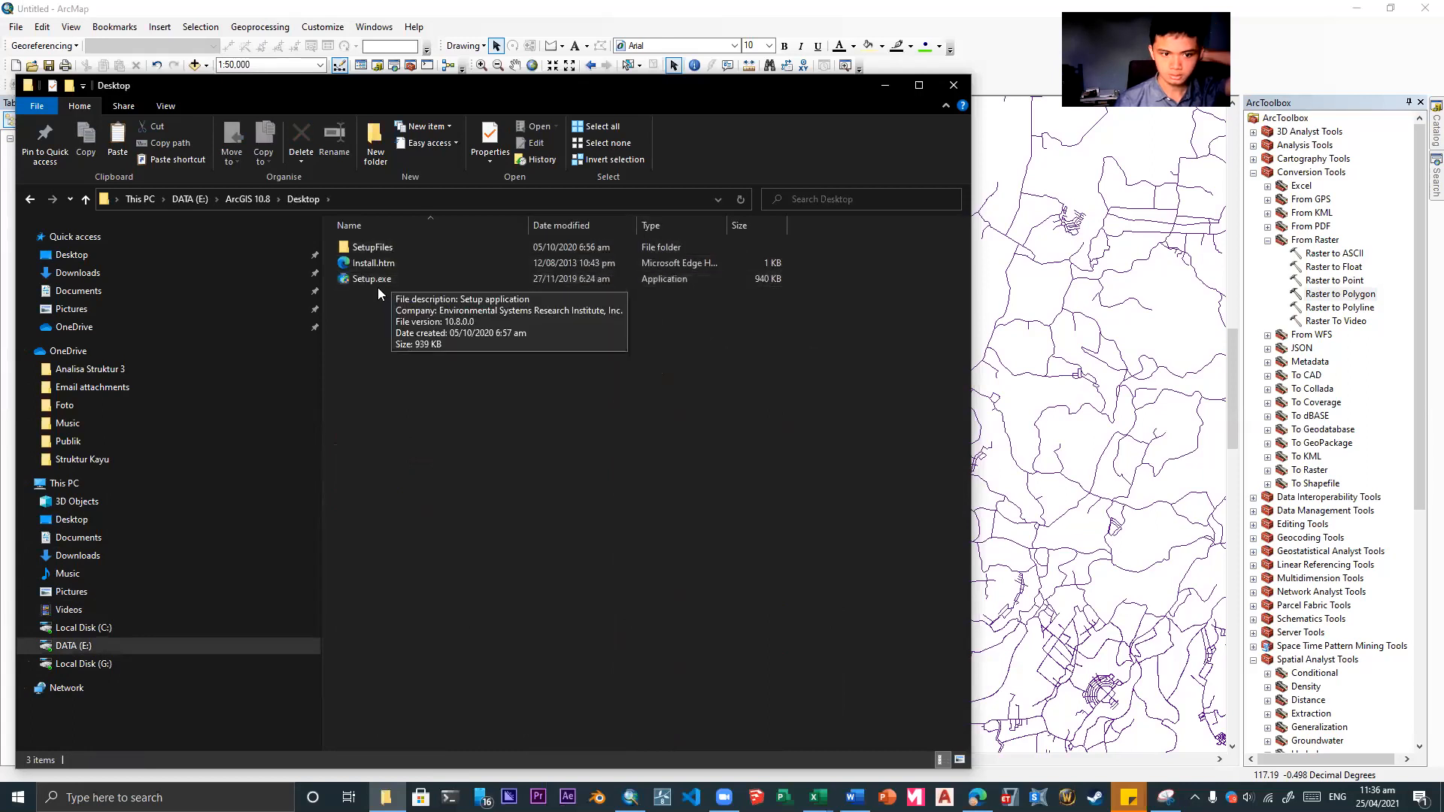
- Return to the Download folder on DATA (E:) and open ArcGIS Desktop 10.8\ArcGIS 10.8\ArcGIS_Desktop_10.8 to view the installer
left_click(249, 644)
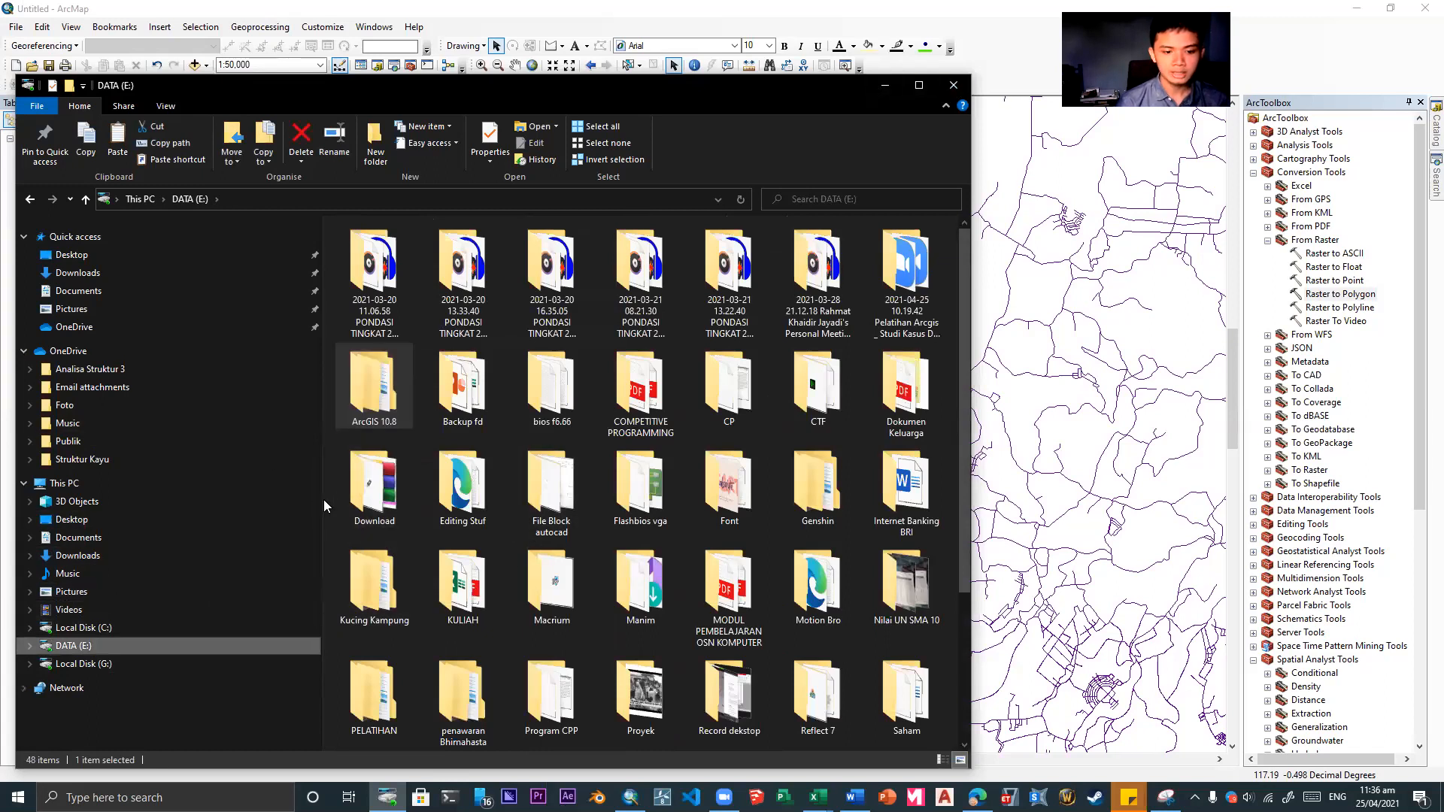
left_click(371, 504)
double_click(371, 504)
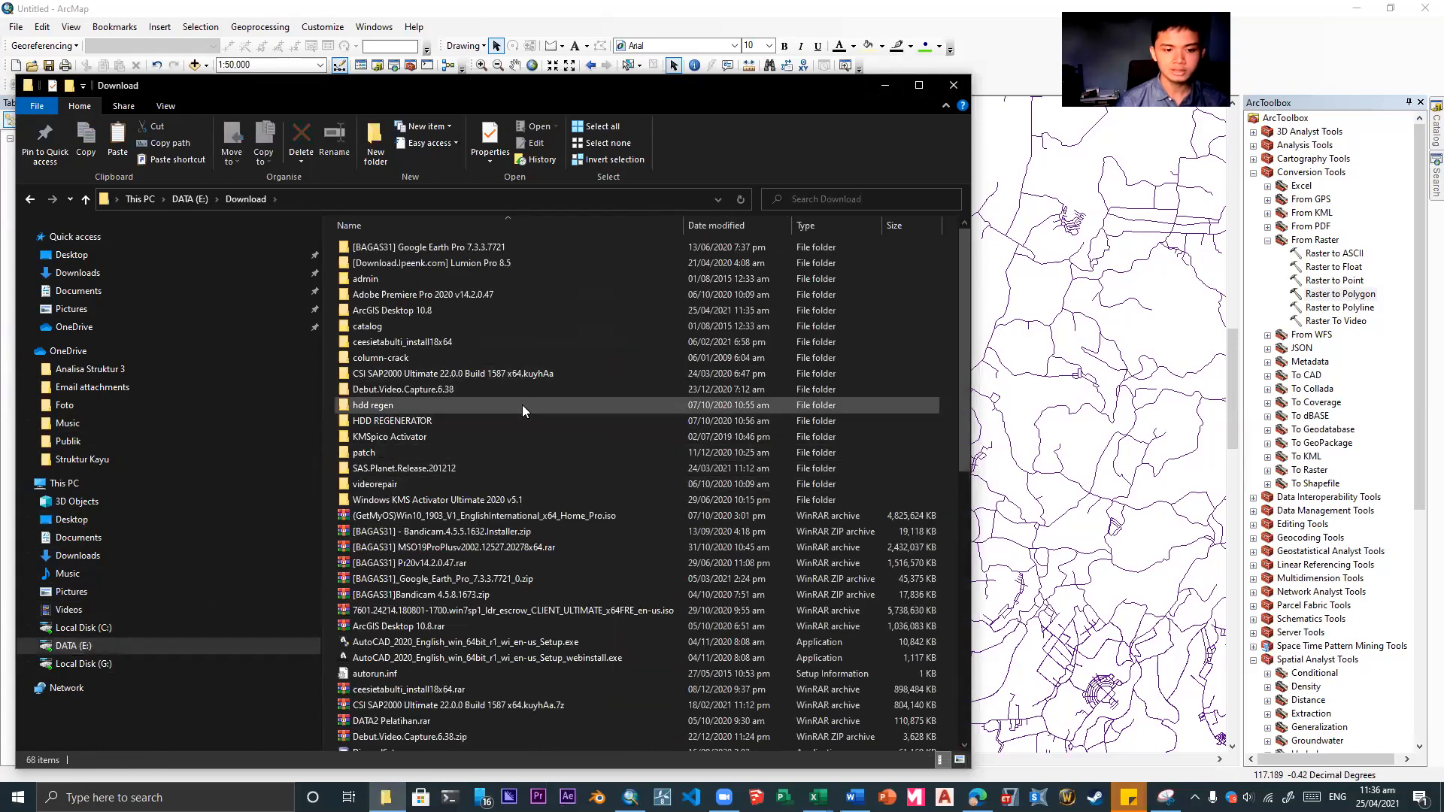
scroll(519, 403, "down", 1)
scroll(487, 384, "down", 7)
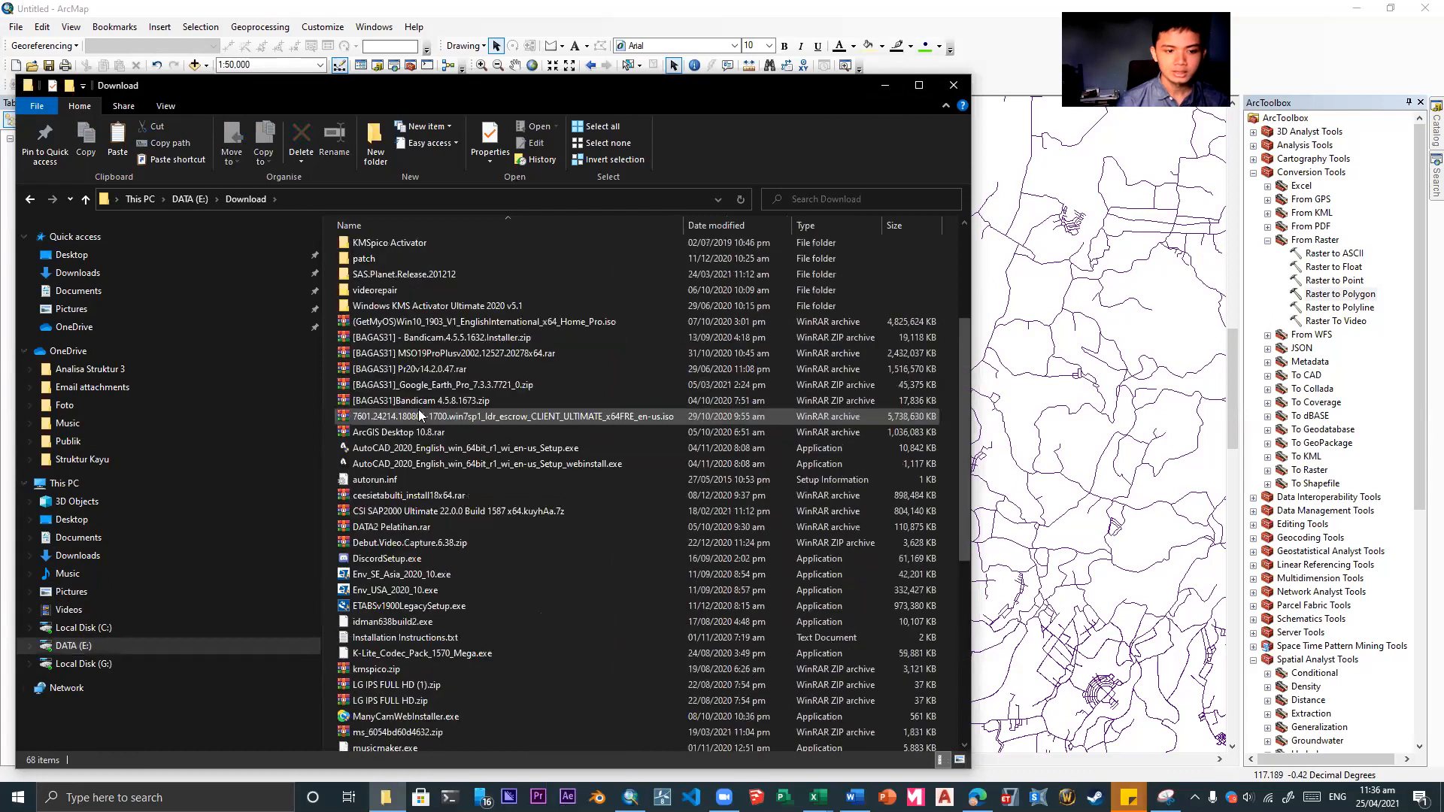
scroll(552, 714, "up", 10)
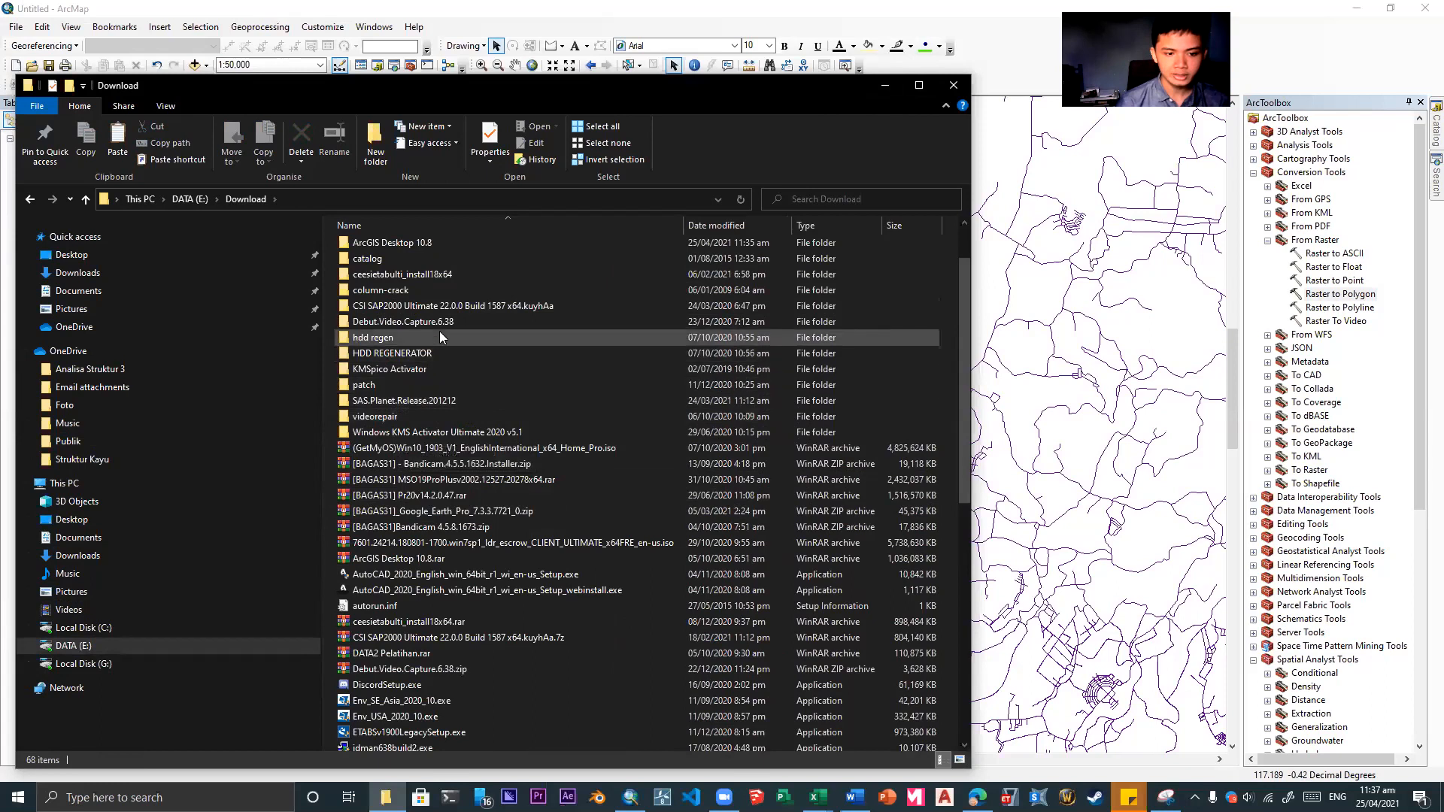
double_click(455, 244)
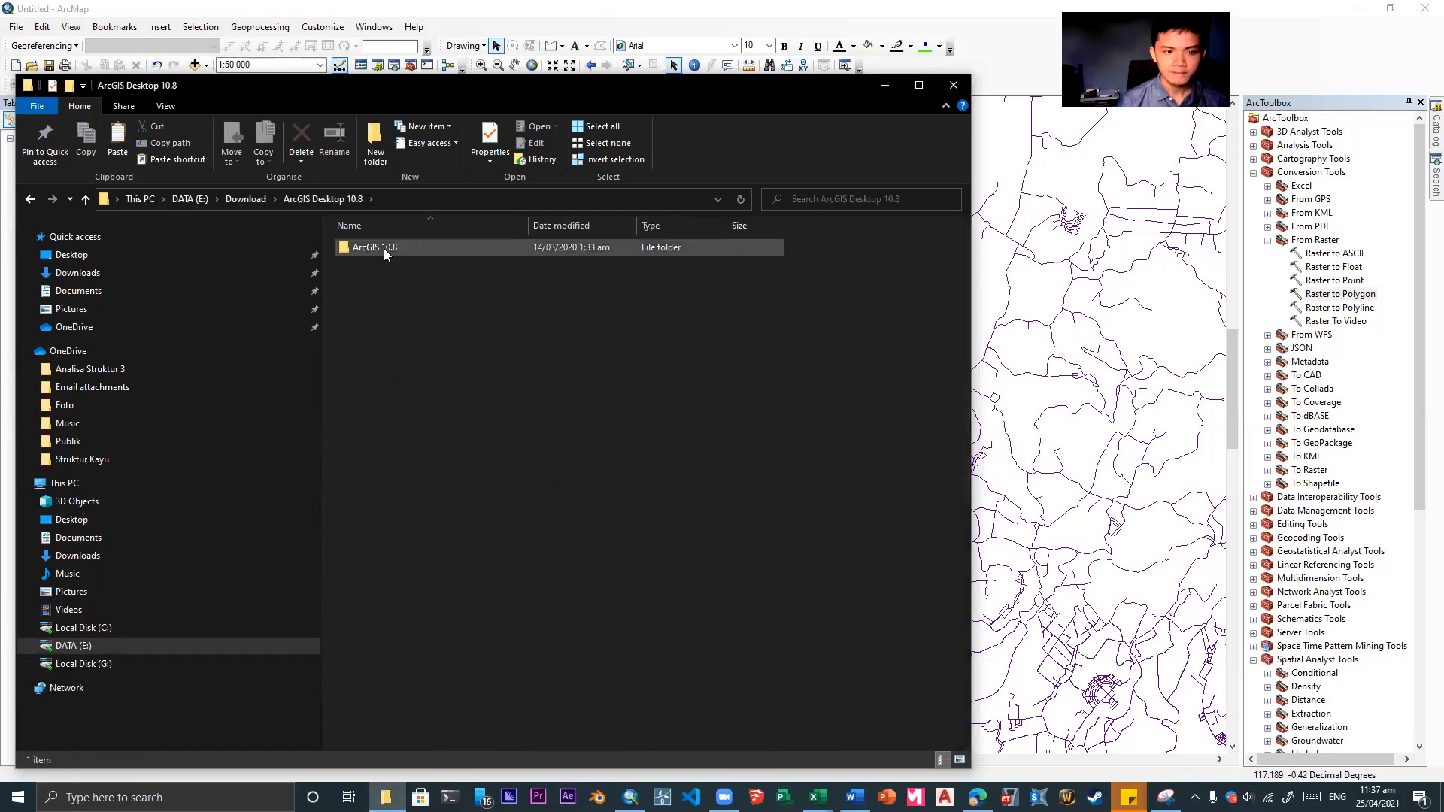
double_click(383, 243)
double_click(415, 265)
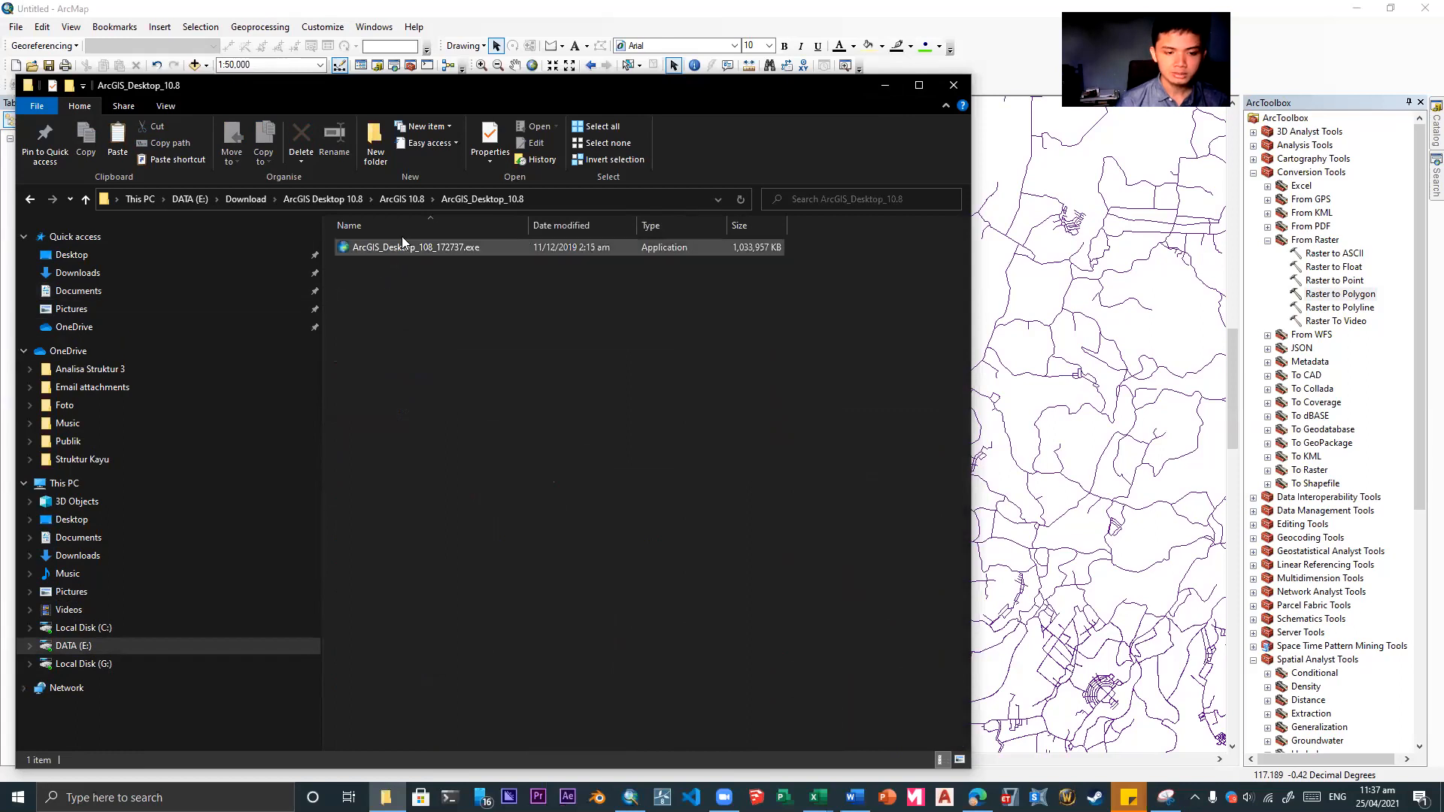
- Select AfCore.dll in the neighbouring Activation10.8\Crack folder, and close File Explorer
left_click(413, 200)
left_click(378, 250)
double_click(377, 248)
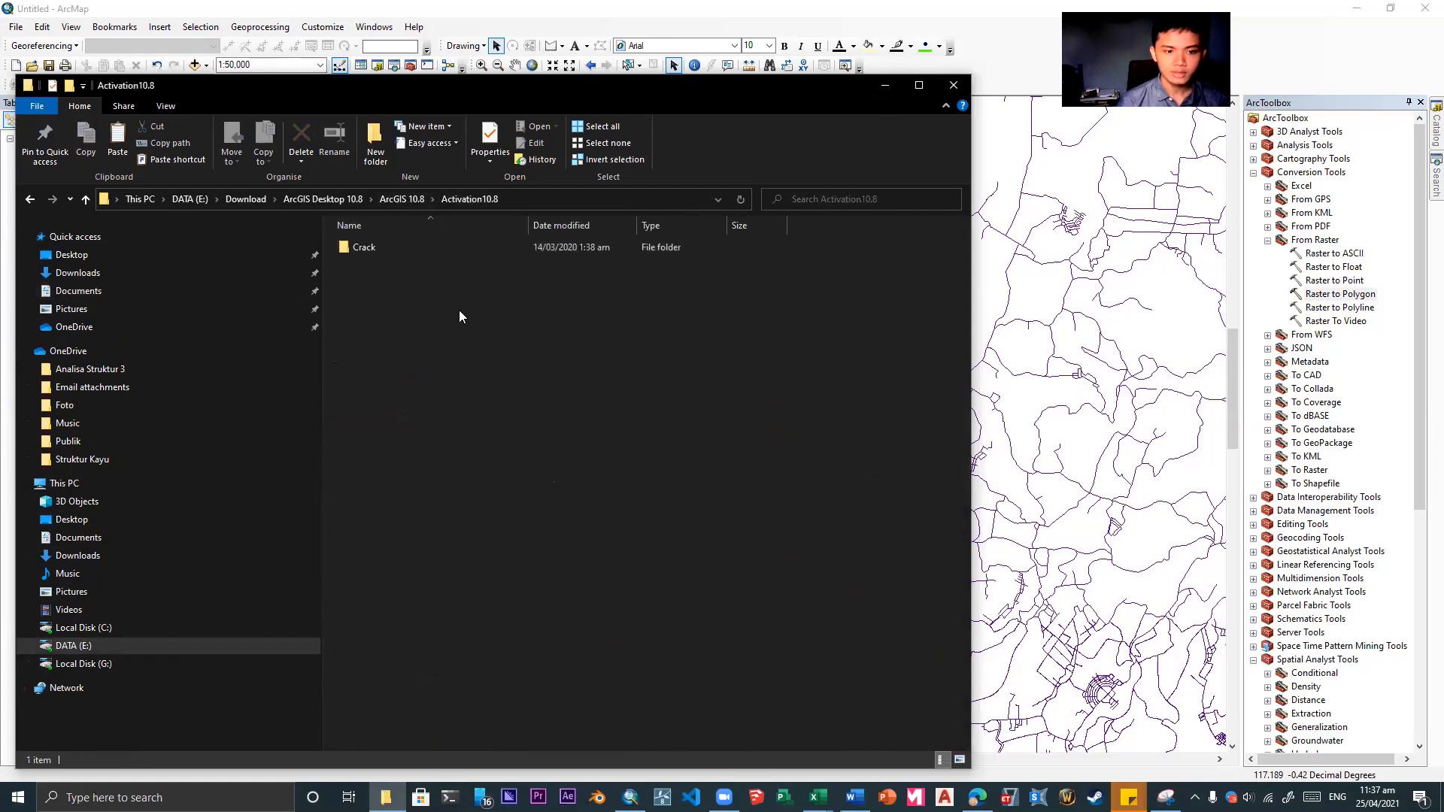
double_click(417, 249)
left_click(408, 247)
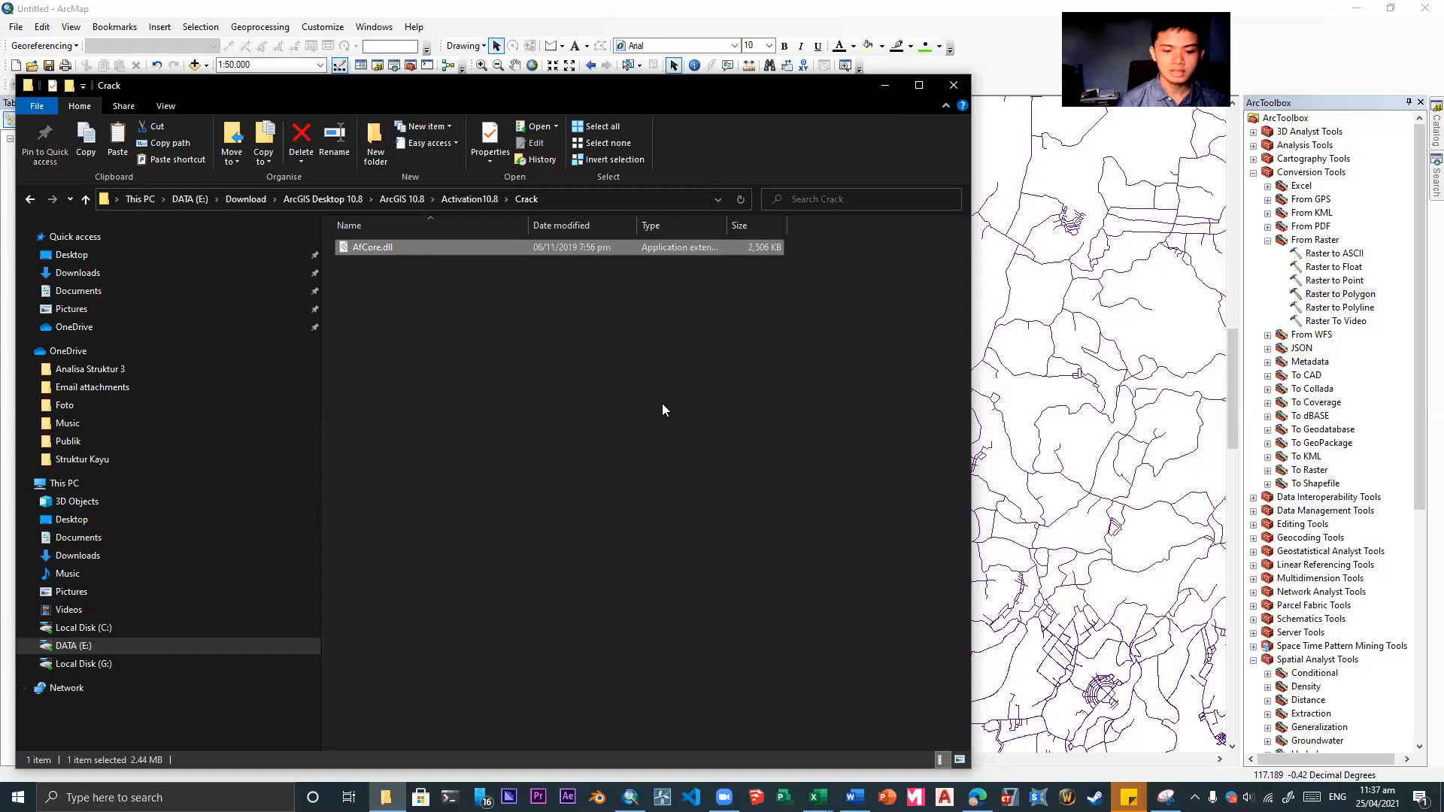
left_click(953, 85)
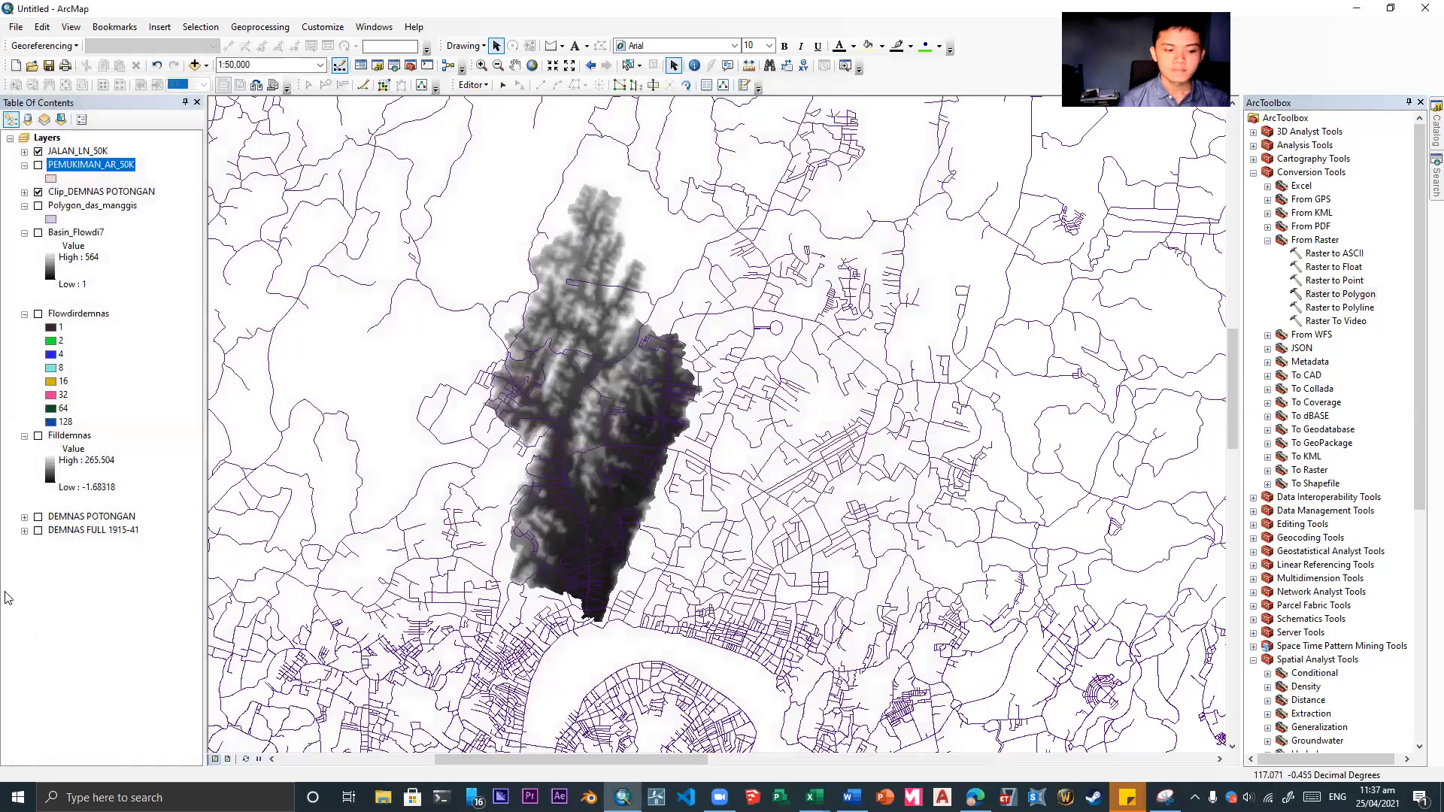
- Examine the installed ArcGIS programs in the Windows app list under A, and dismiss the list
left_click(18, 797)
left_click(101, 560)
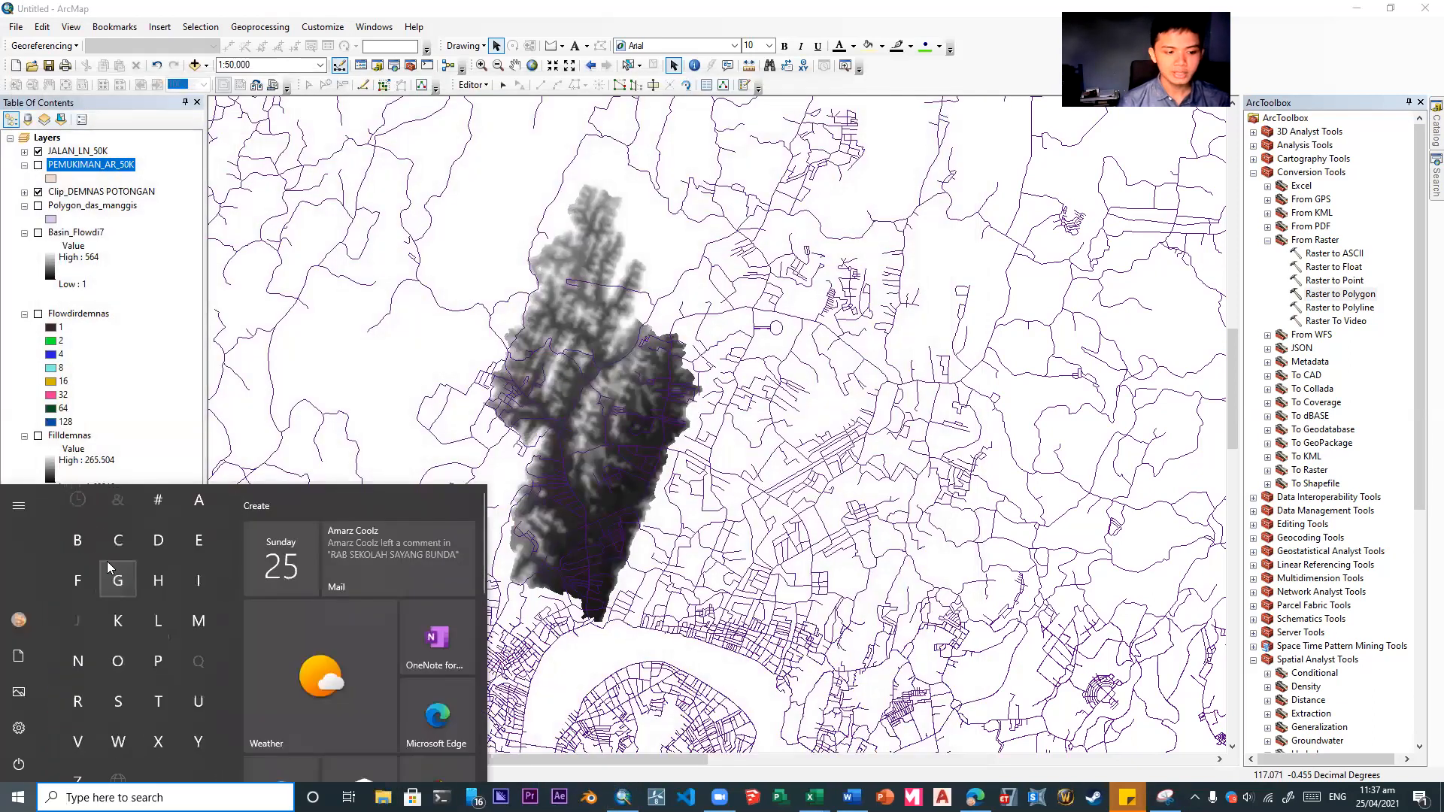
left_click(204, 502)
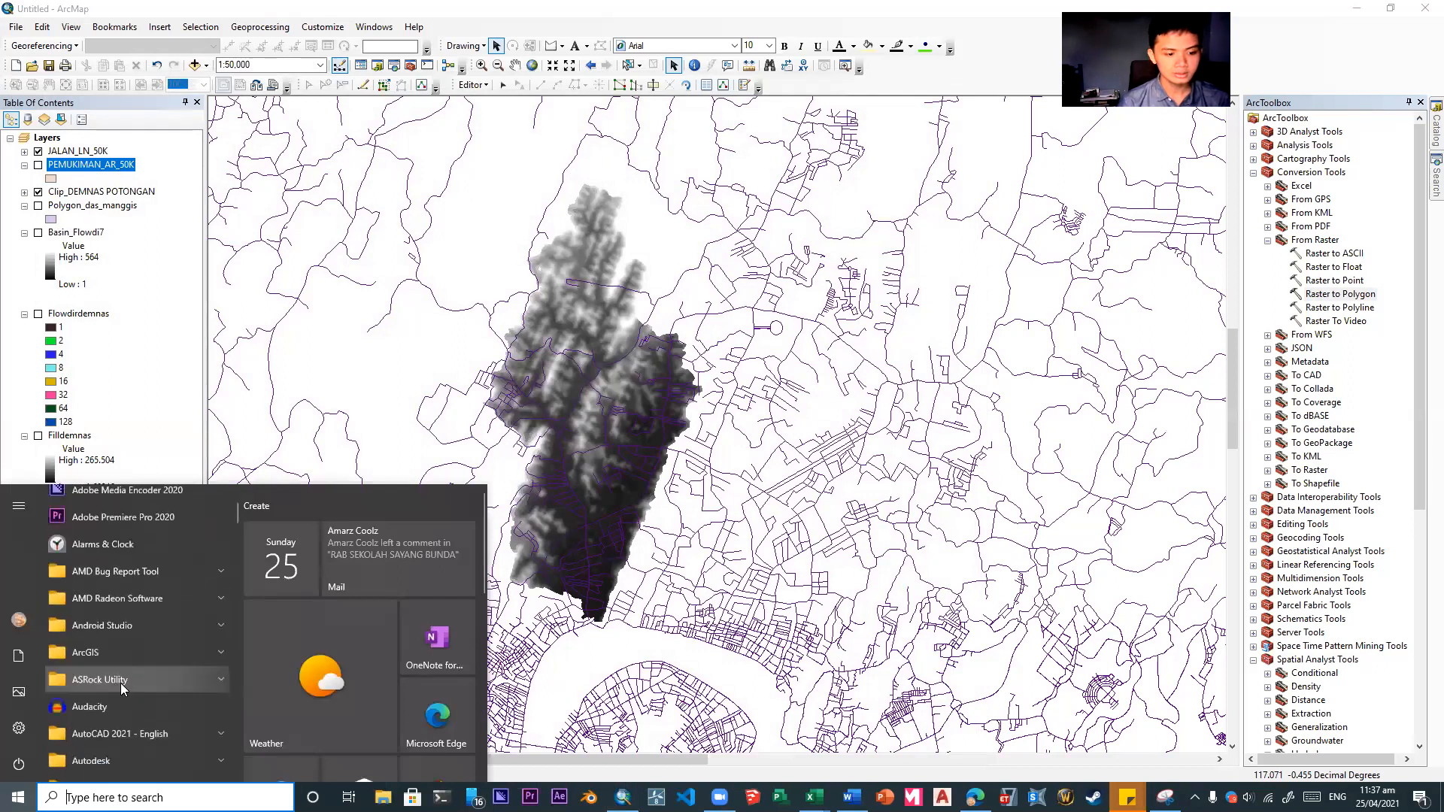
left_click(161, 646)
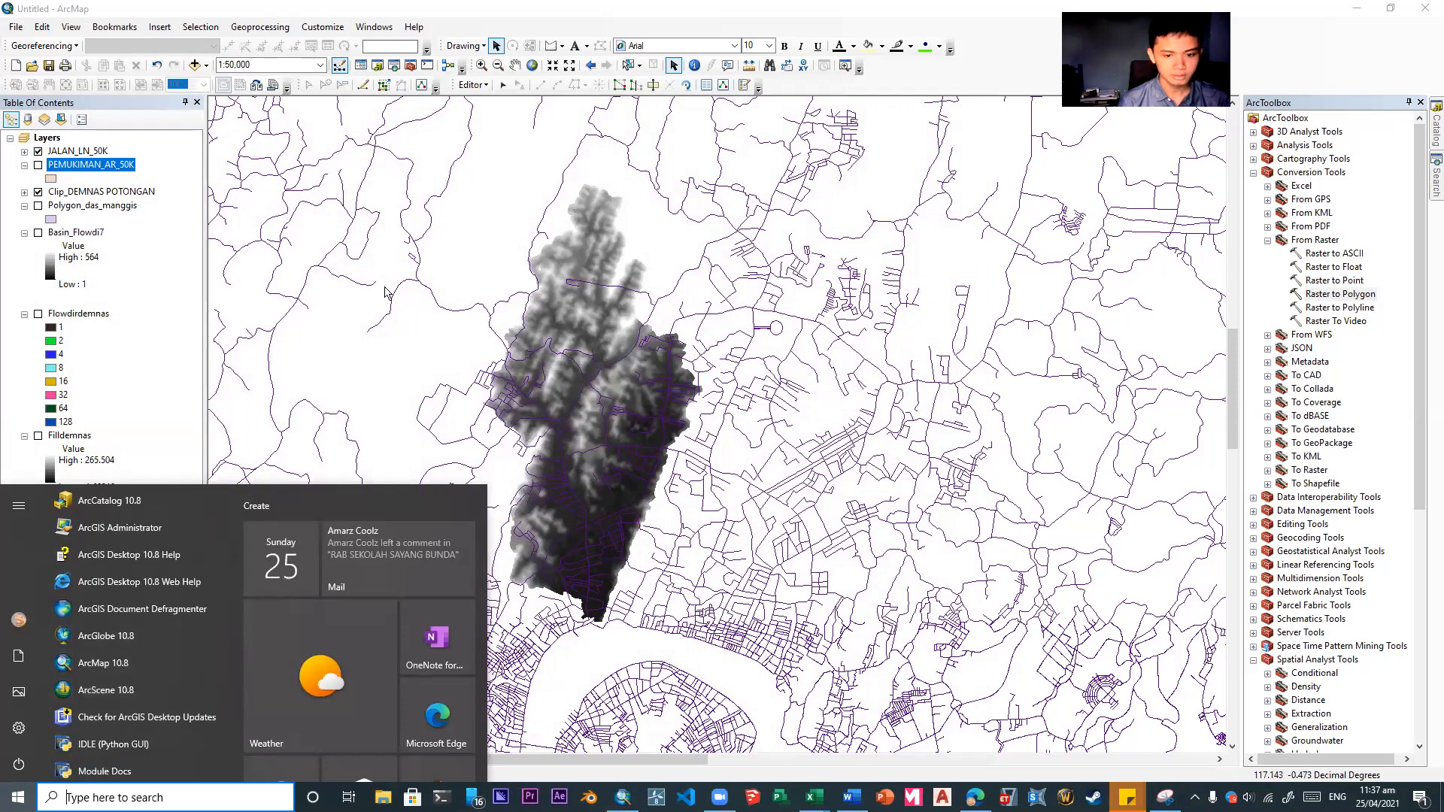
left_click(186, 307)
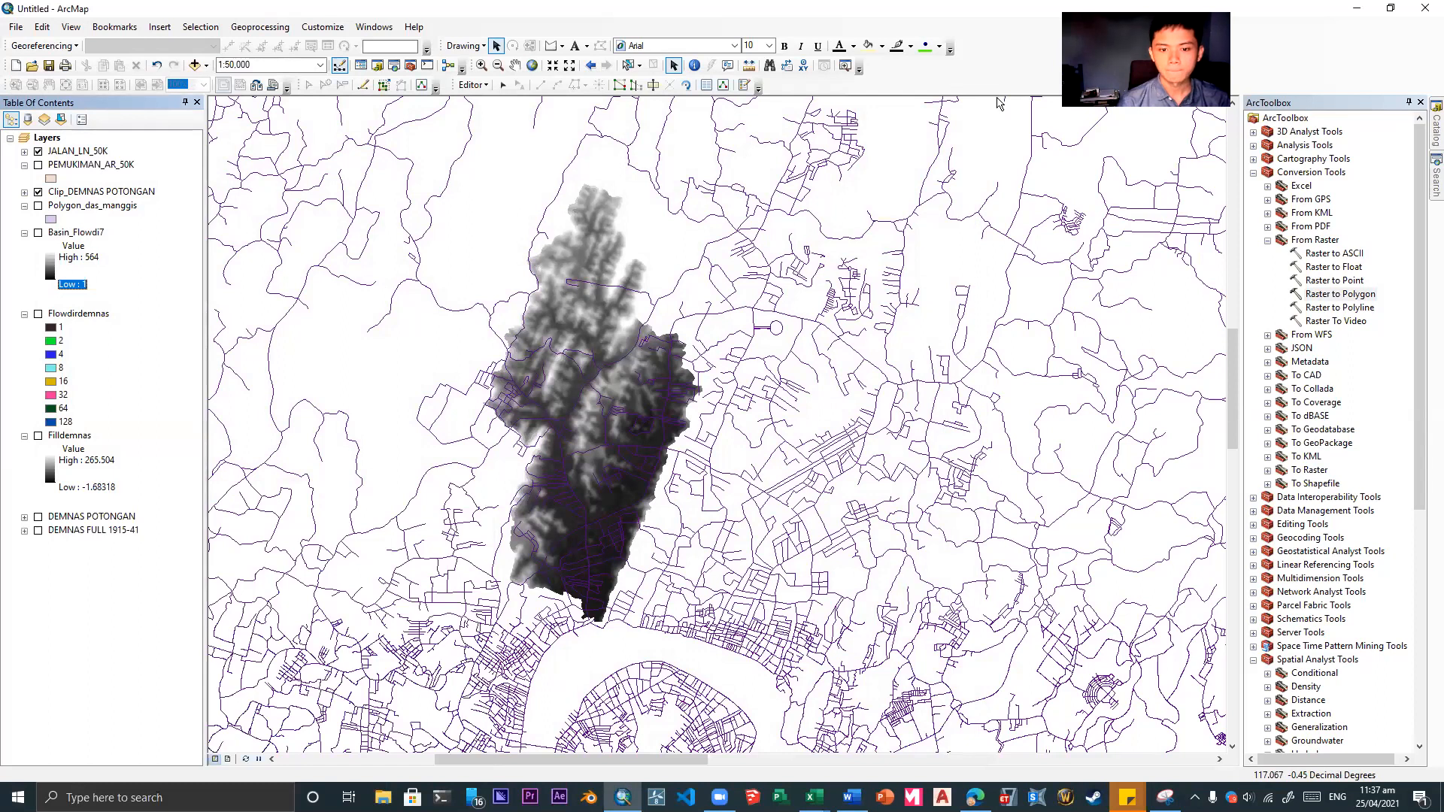
scroll(575, 323, "down", 1)
scroll(574, 323, "down", 1)
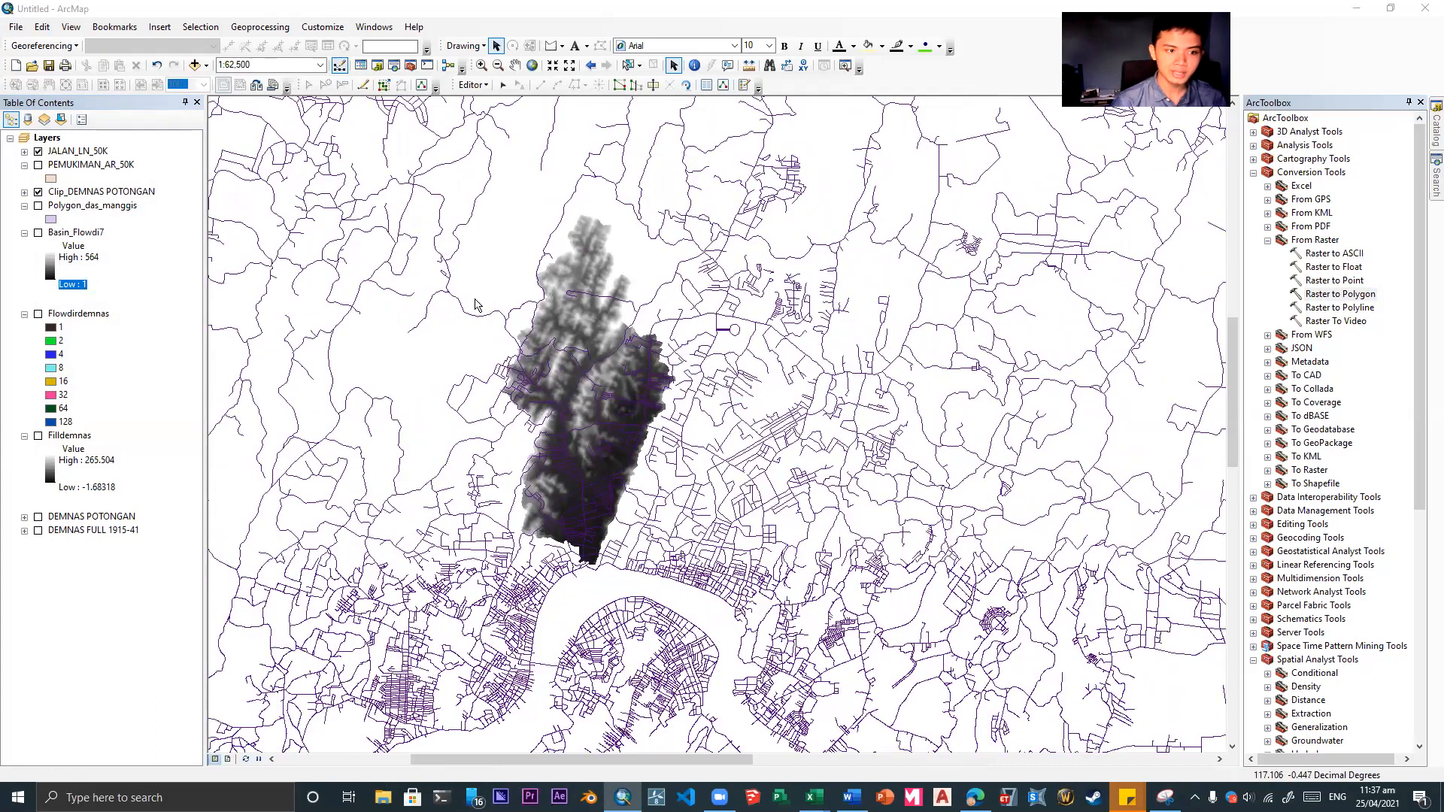
scroll(475, 305, "up", 1)
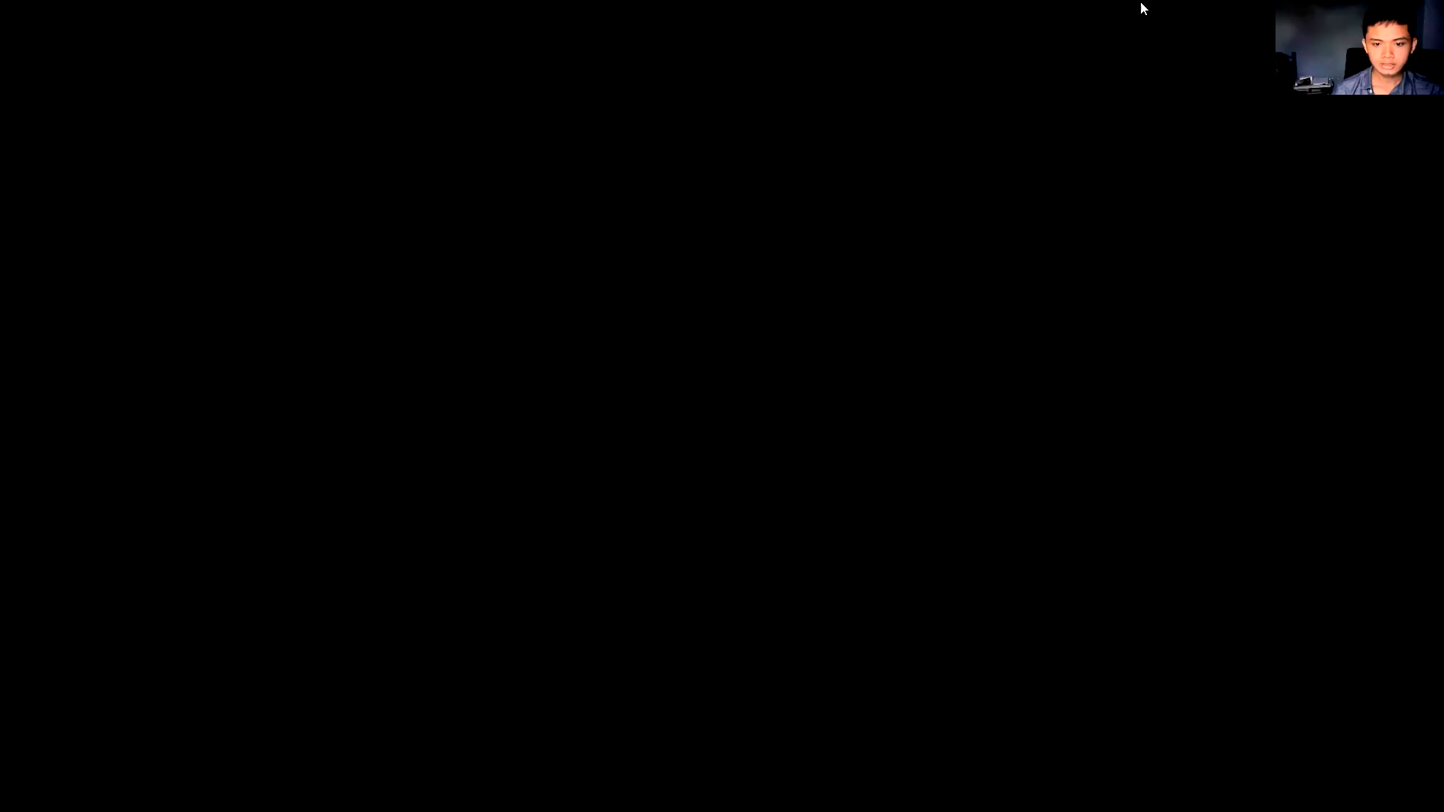
- Switch to Modul Pelatihan.pdf in the browser and examine the opening section of Modul 4 on the DAS Karang Mumus study
scroll(886, 587, "down", 7)
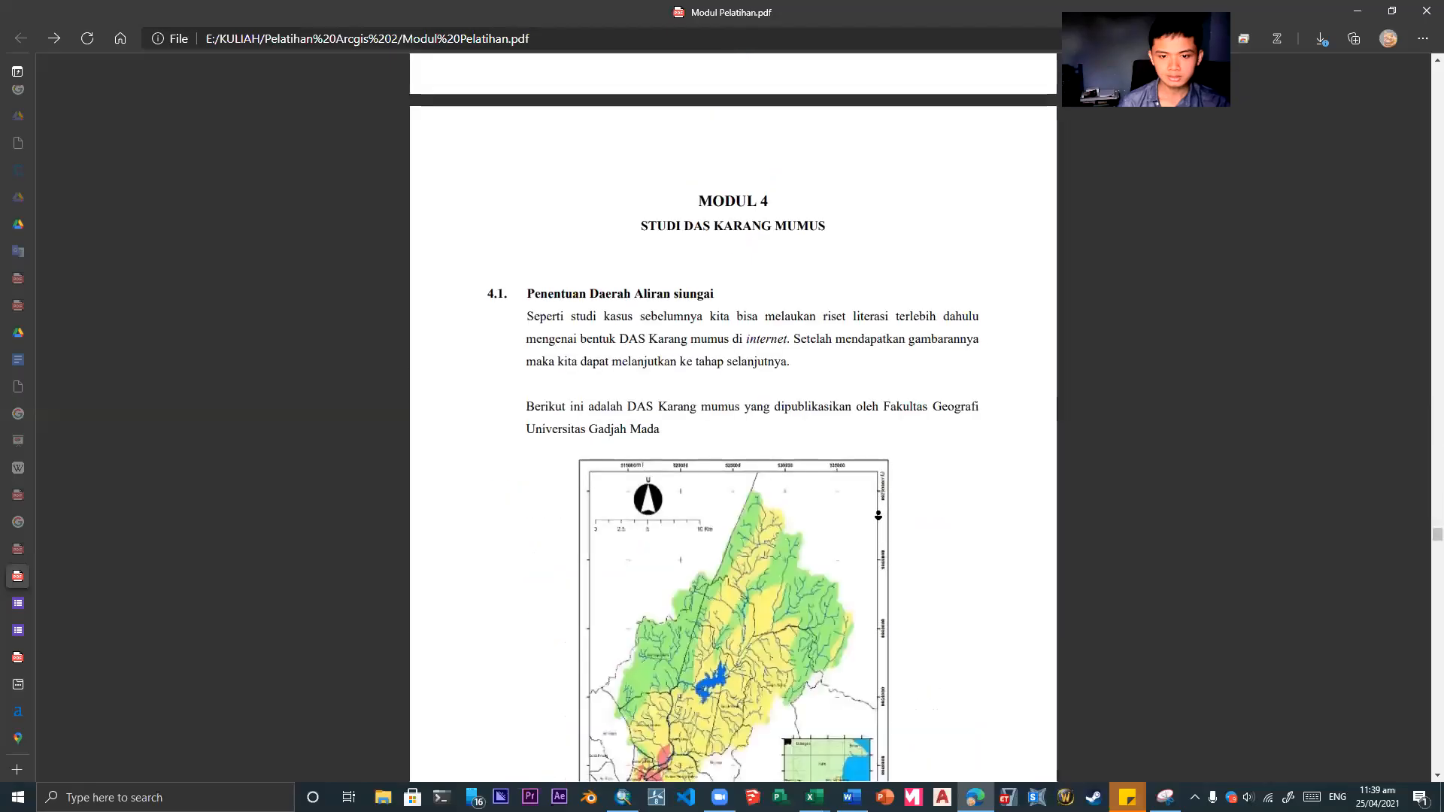
scroll(870, 516, "down", 11)
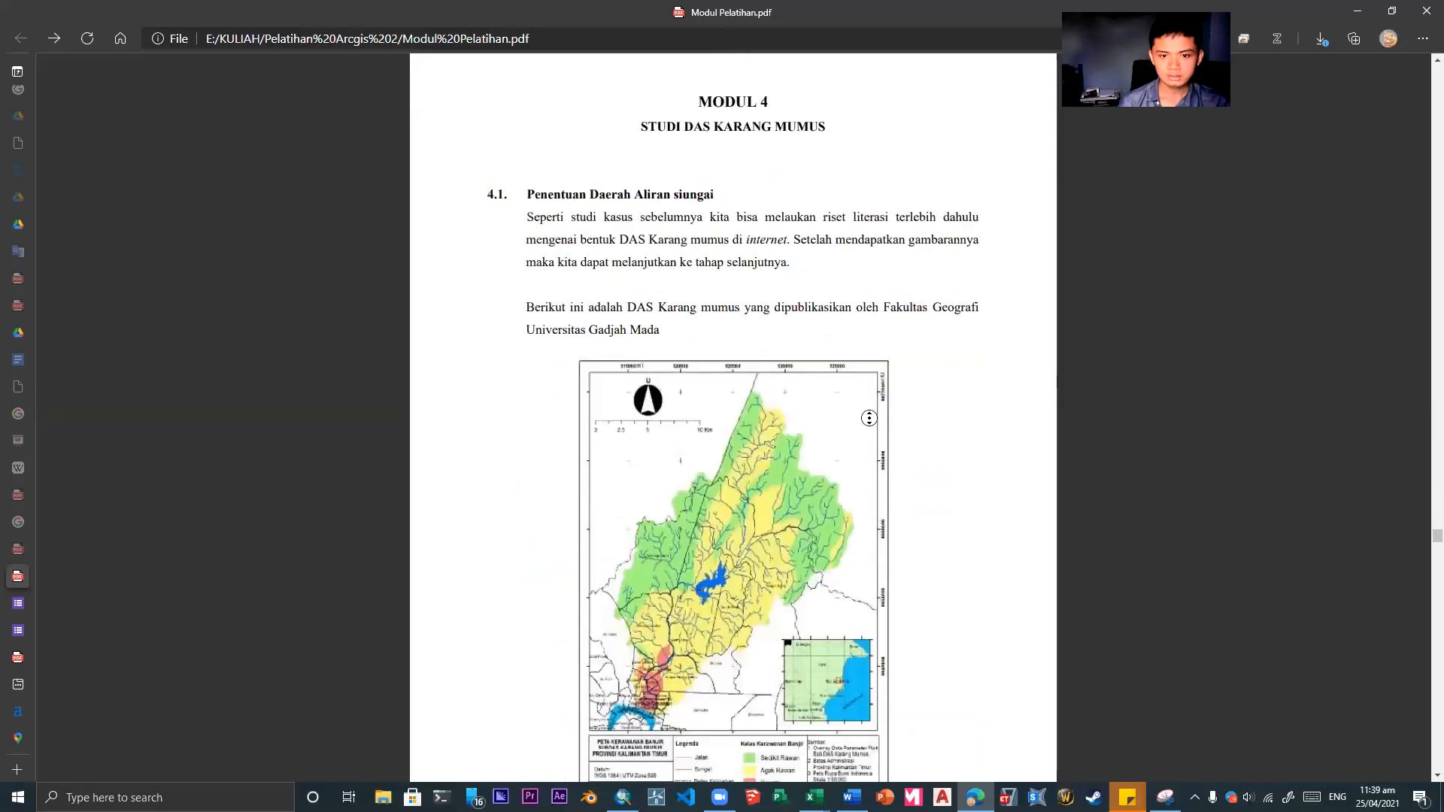
scroll(867, 355, "up", 6)
scroll(828, 167, "up", 10)
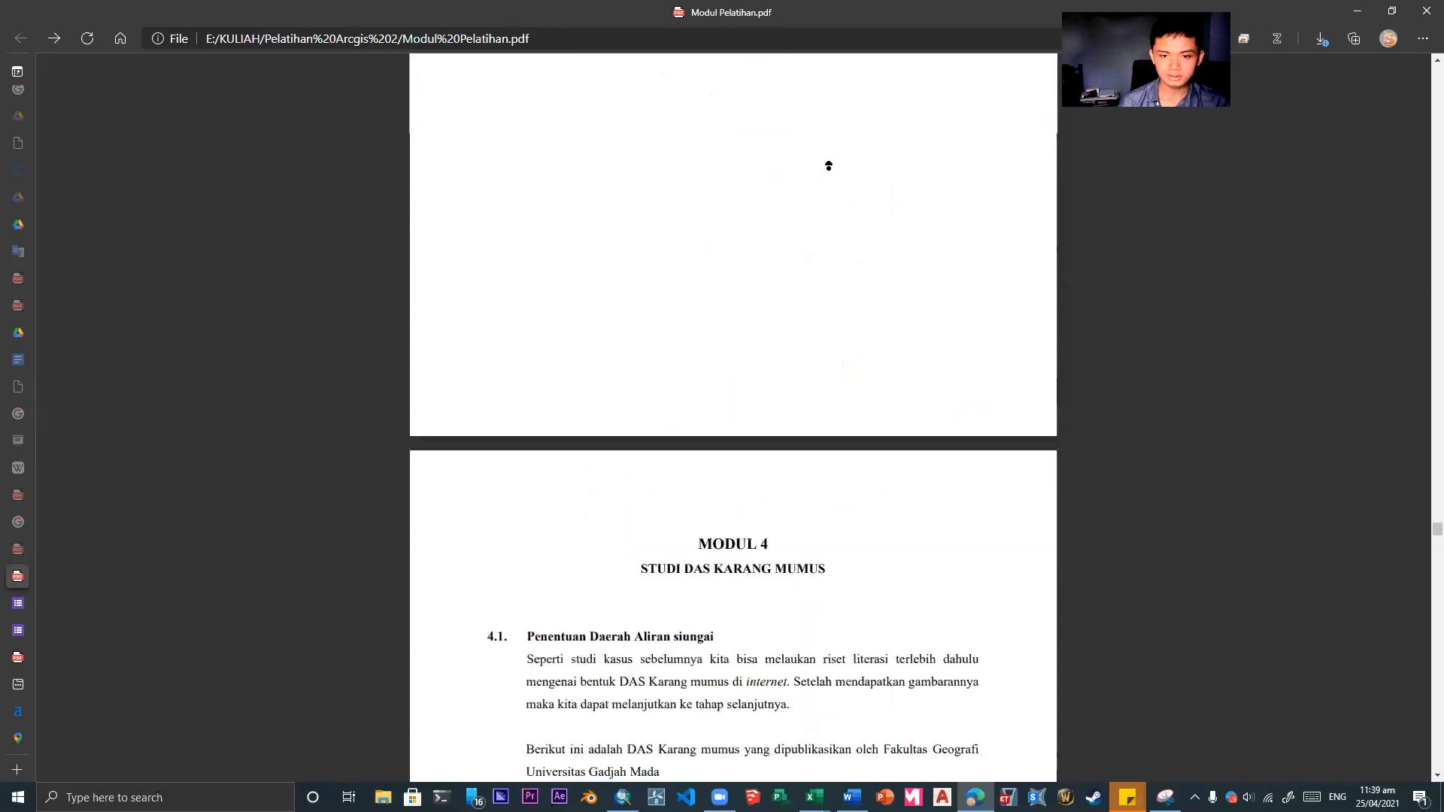
- Examine the clipped DAS map and section 3.14 Analisa Data, including its attribute table and new field instructions, in Modul Pelatihan.pdf
scroll(739, 104, "down", 15)
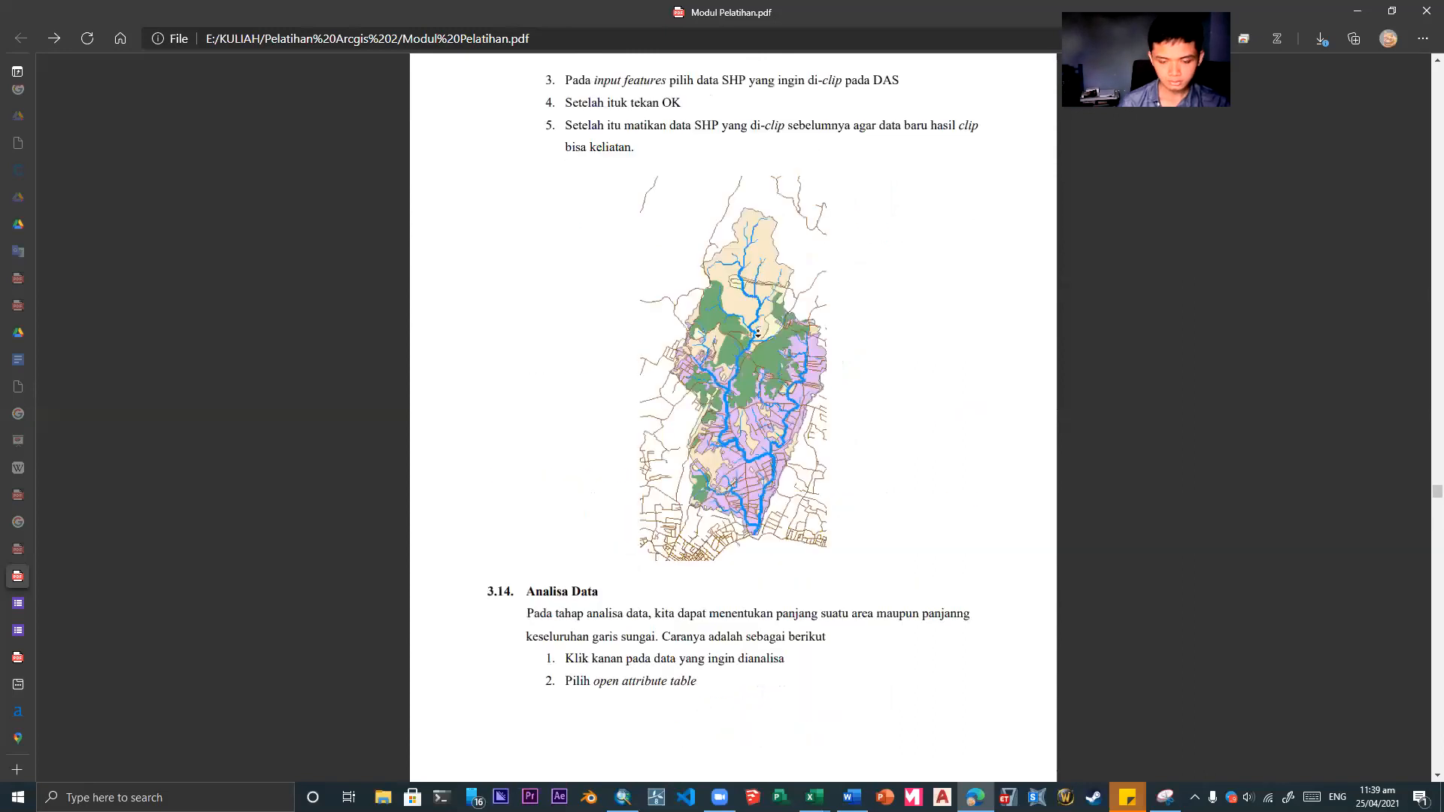
scroll(735, 532, "down", 3)
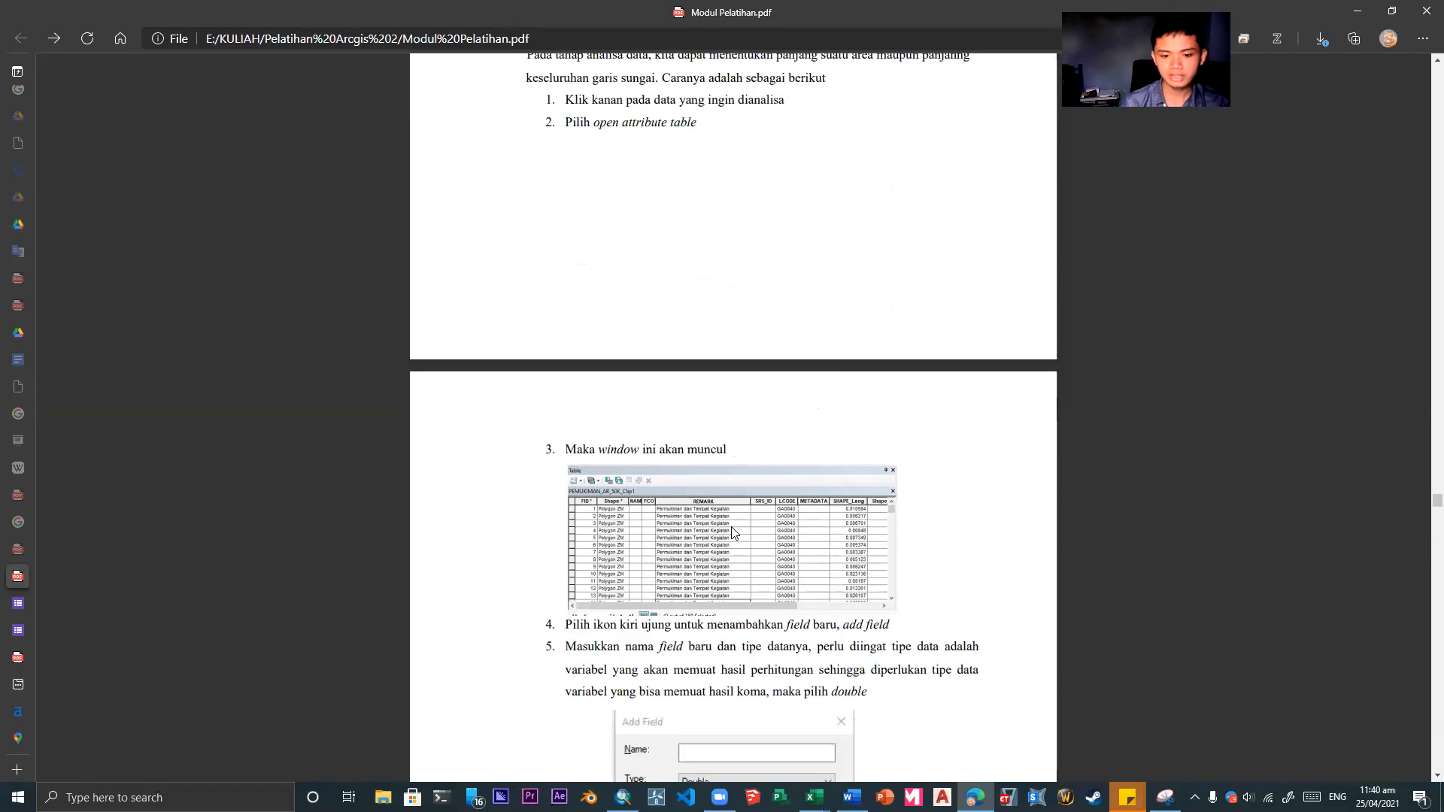
scroll(725, 527, "up", 6)
scroll(725, 527, "down", 5)
scroll(738, 527, "up", 4)
scroll(738, 526, "up", 3)
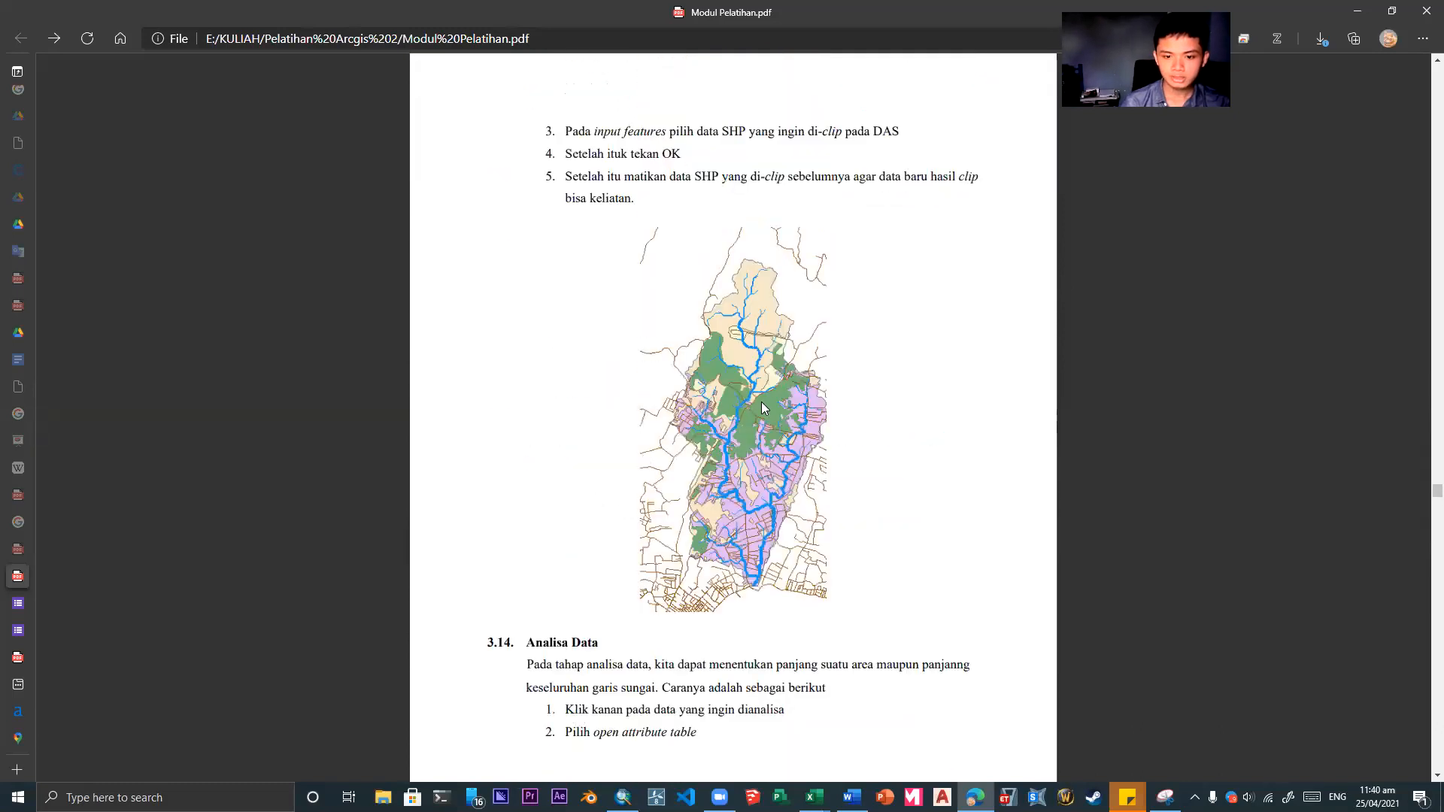
scroll(919, 422, "down", 5)
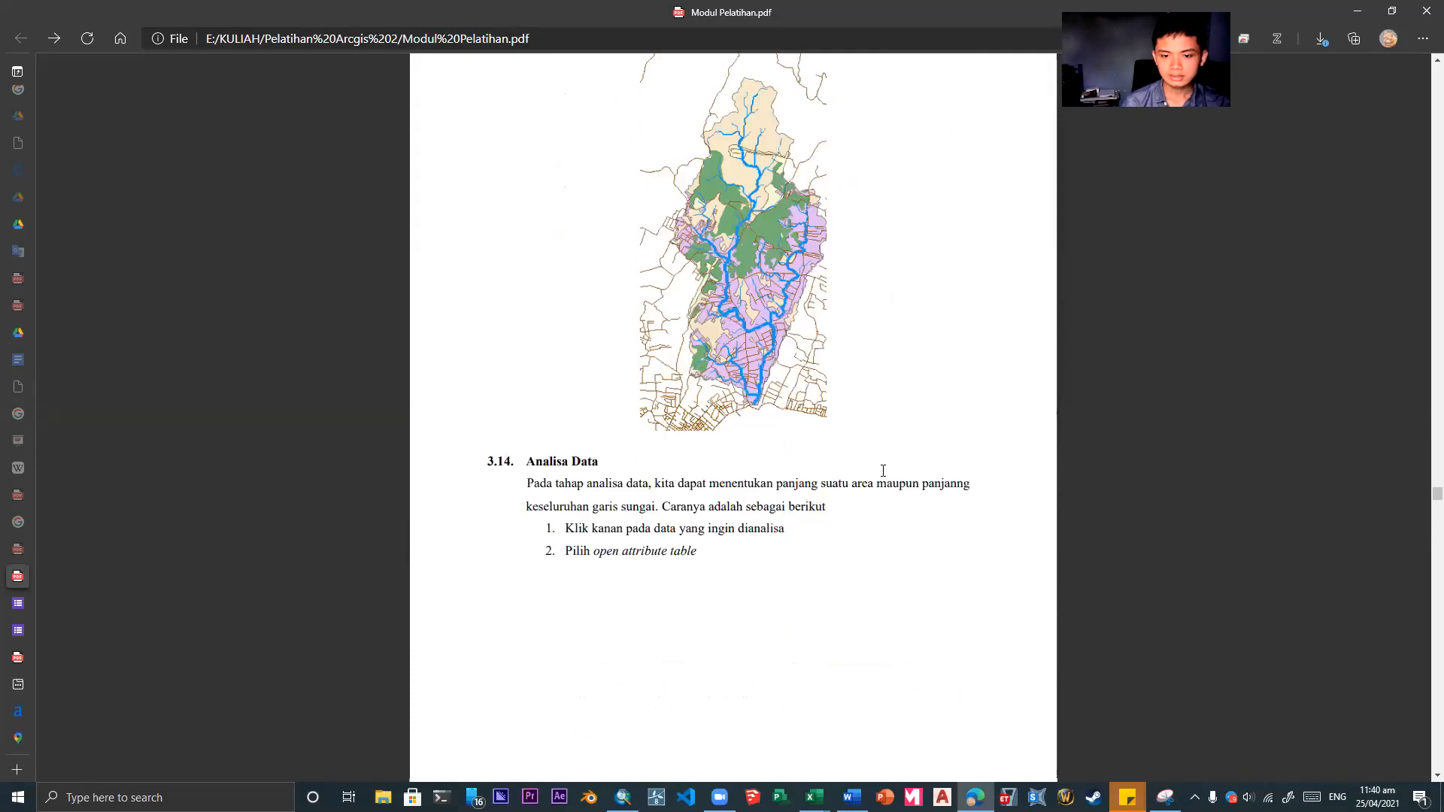
scroll(800, 497, "down", 12)
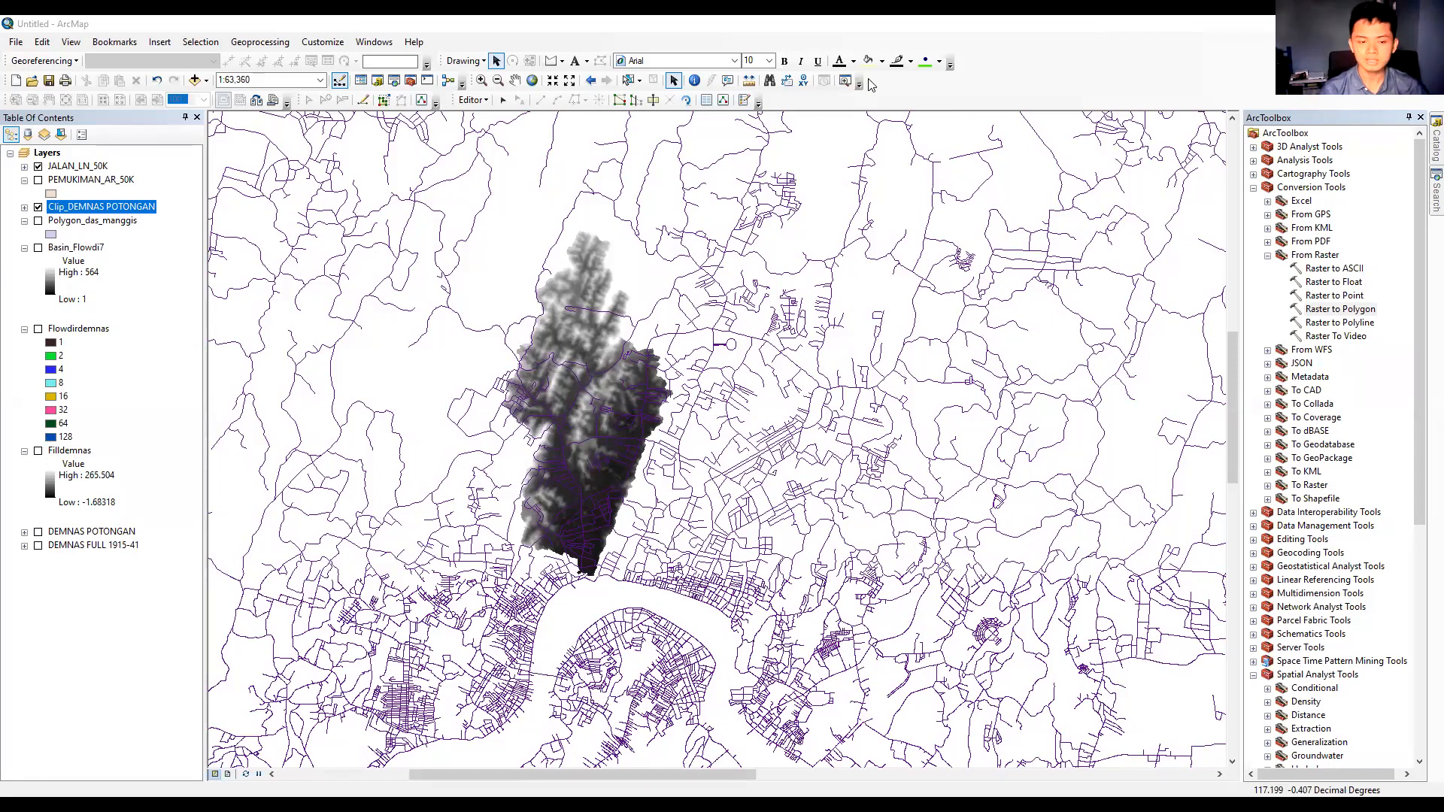
- Switch to ArcMap, check the coordinate system in the Layers data frame's properties, and close the dialog without changes
left_click(45, 153)
right_click(45, 153)
left_click(102, 472)
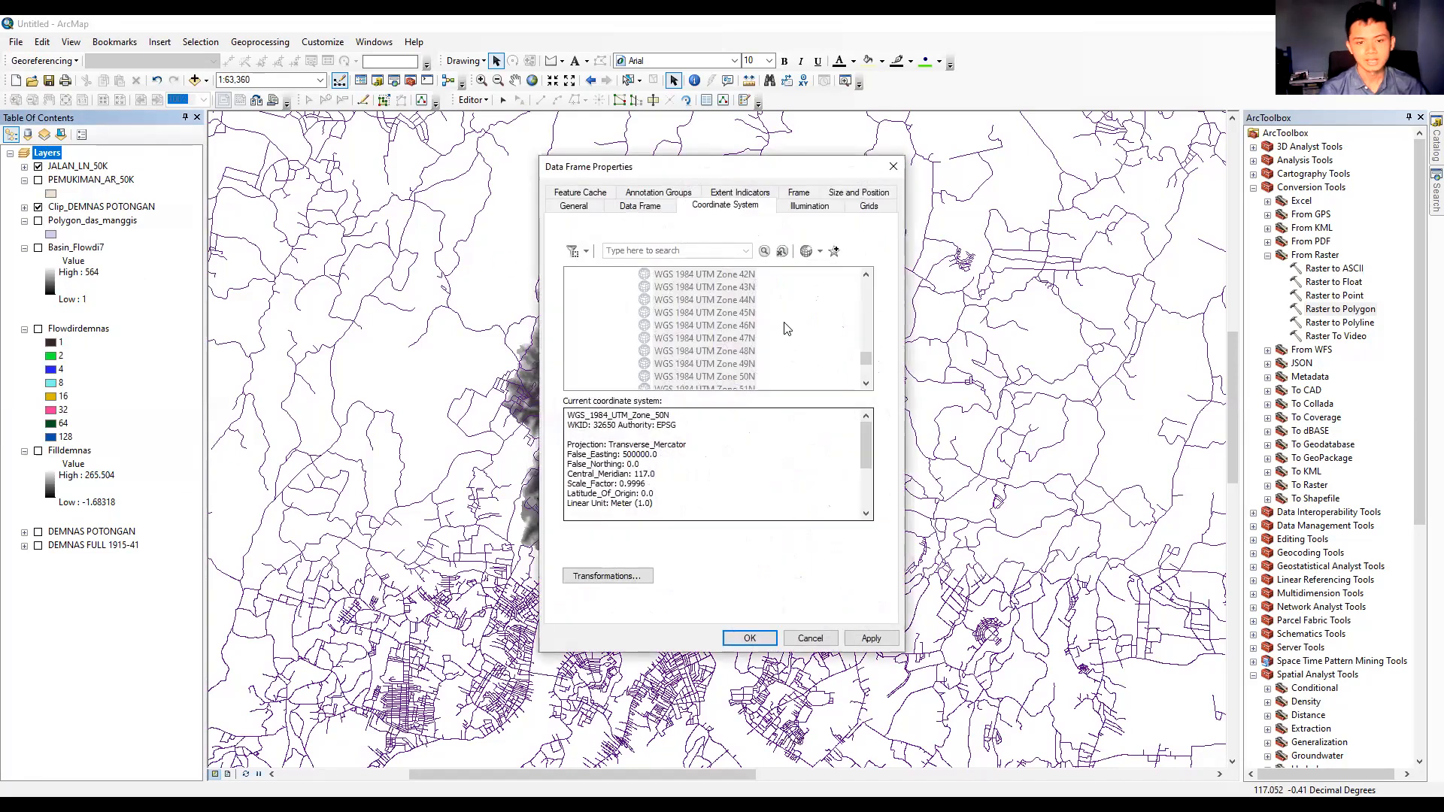
left_click(894, 166)
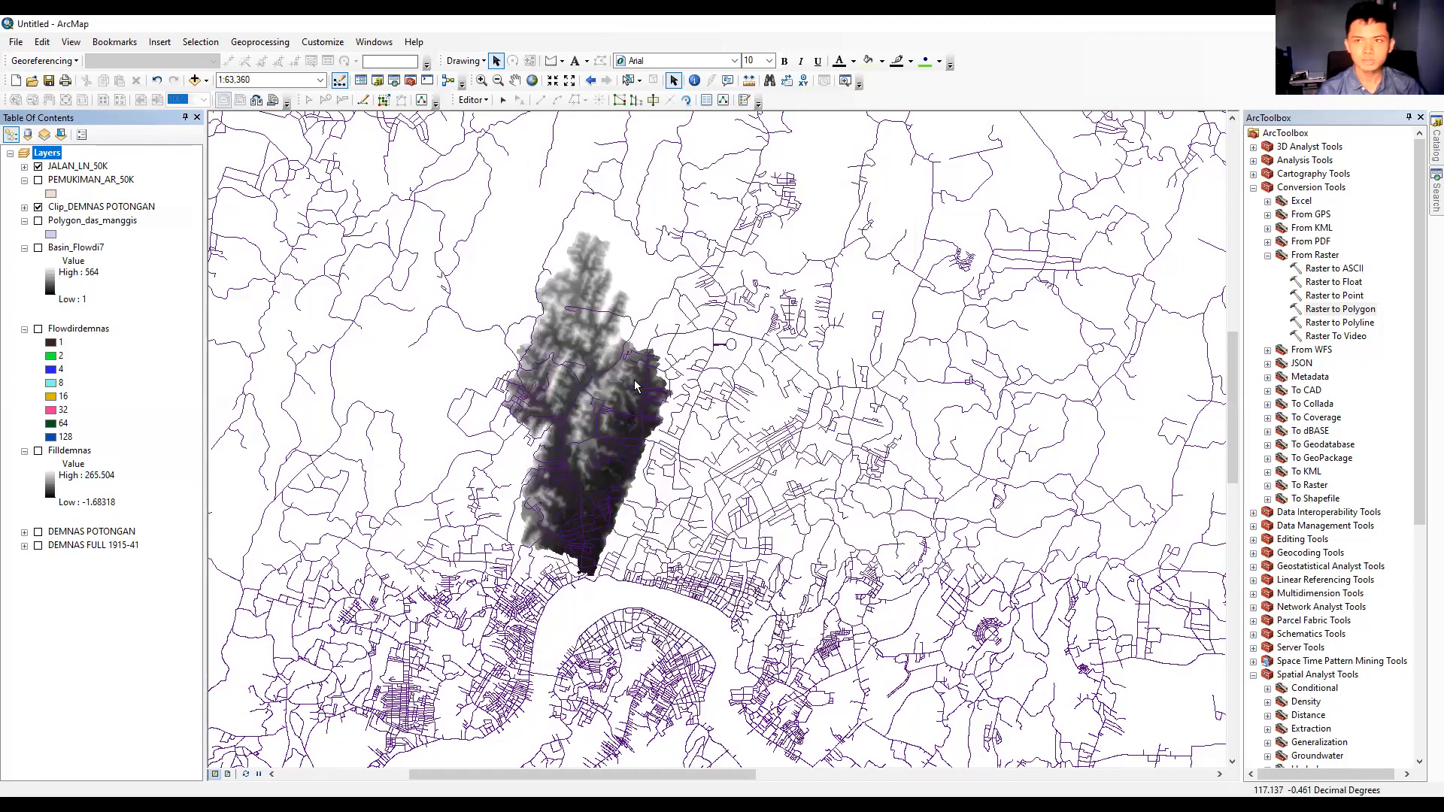